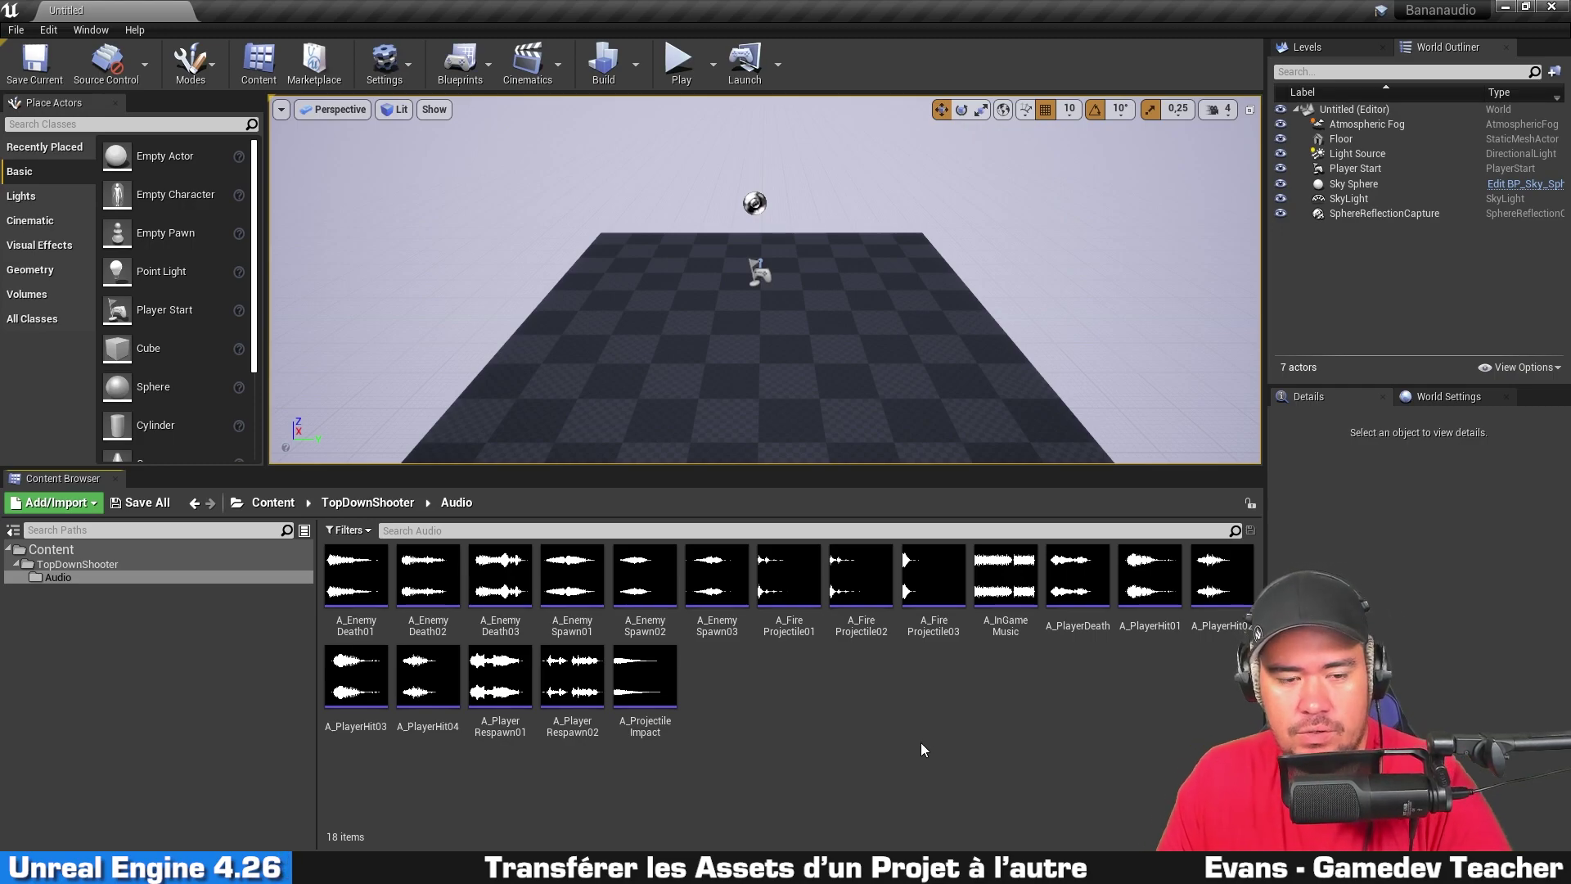
Step: Examine the enemy sounds in the Audio folder by selecting the three EnemyDeath waves and the three EnemySpawn waves
mouse_move(445, 694)
left_click(347, 631)
left_click(425, 630, "ctrl")
left_click(521, 630, "ctrl")
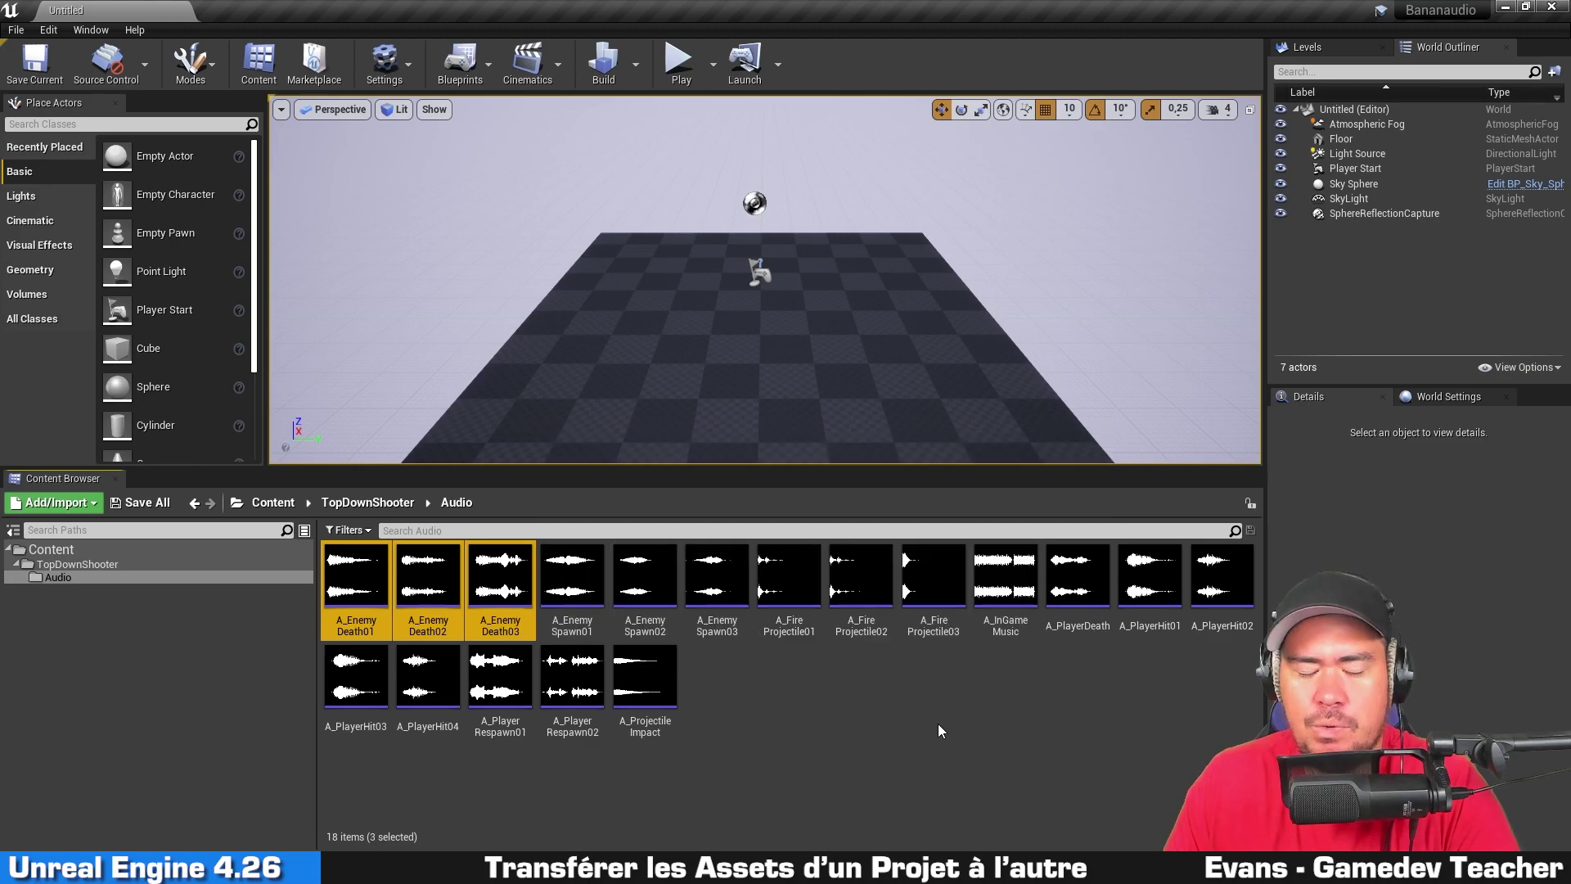
left_click(563, 634)
left_click(645, 626, "ctrl")
left_click(717, 626, "ctrl")
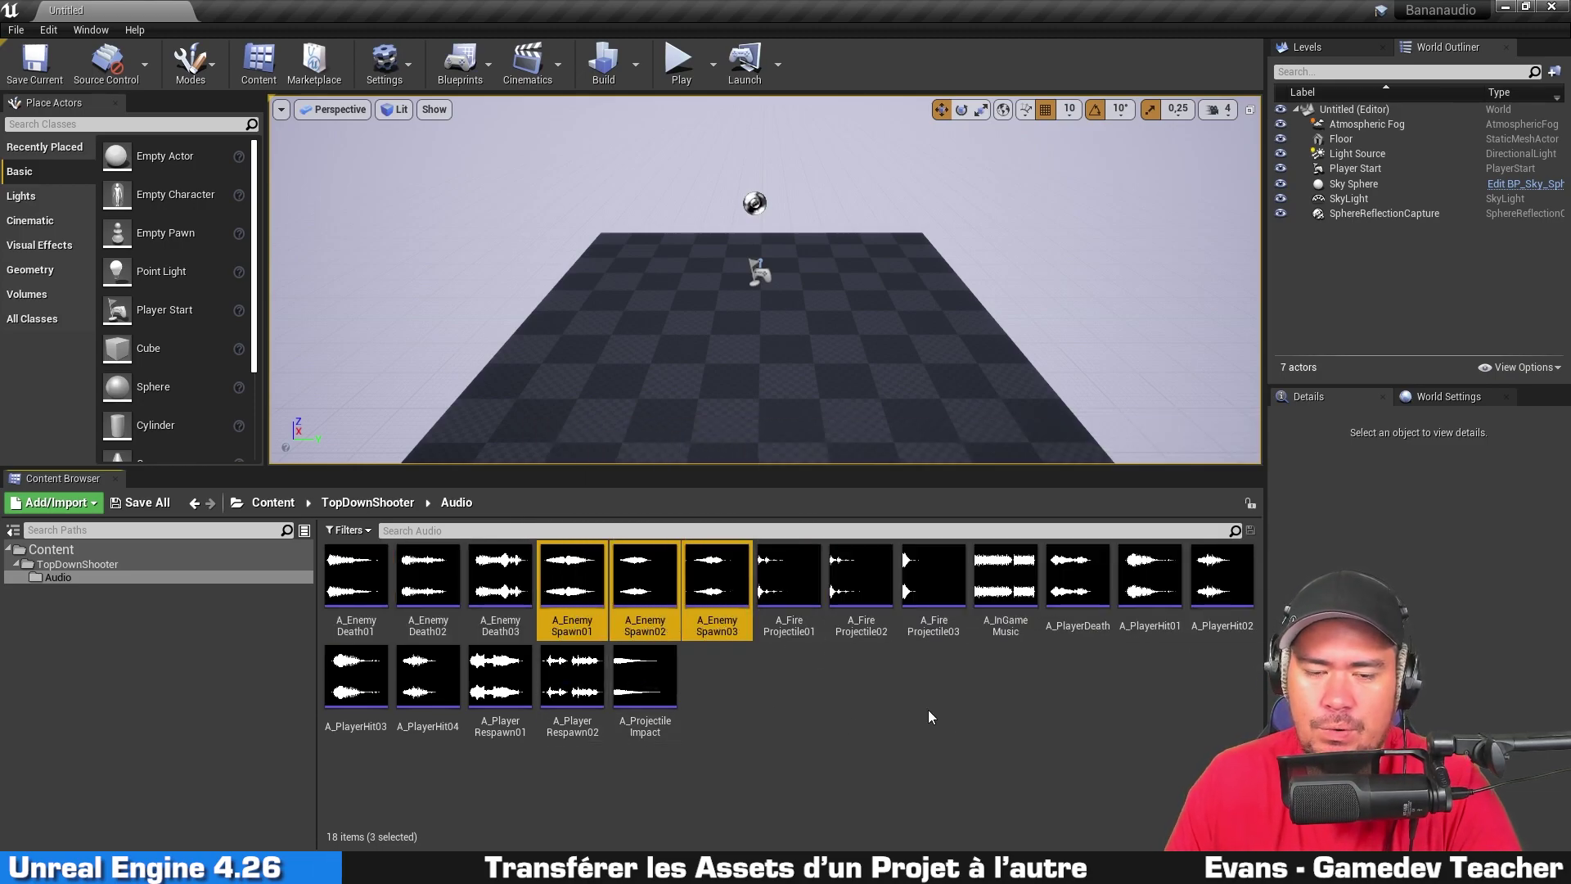
left_click(980, 754)
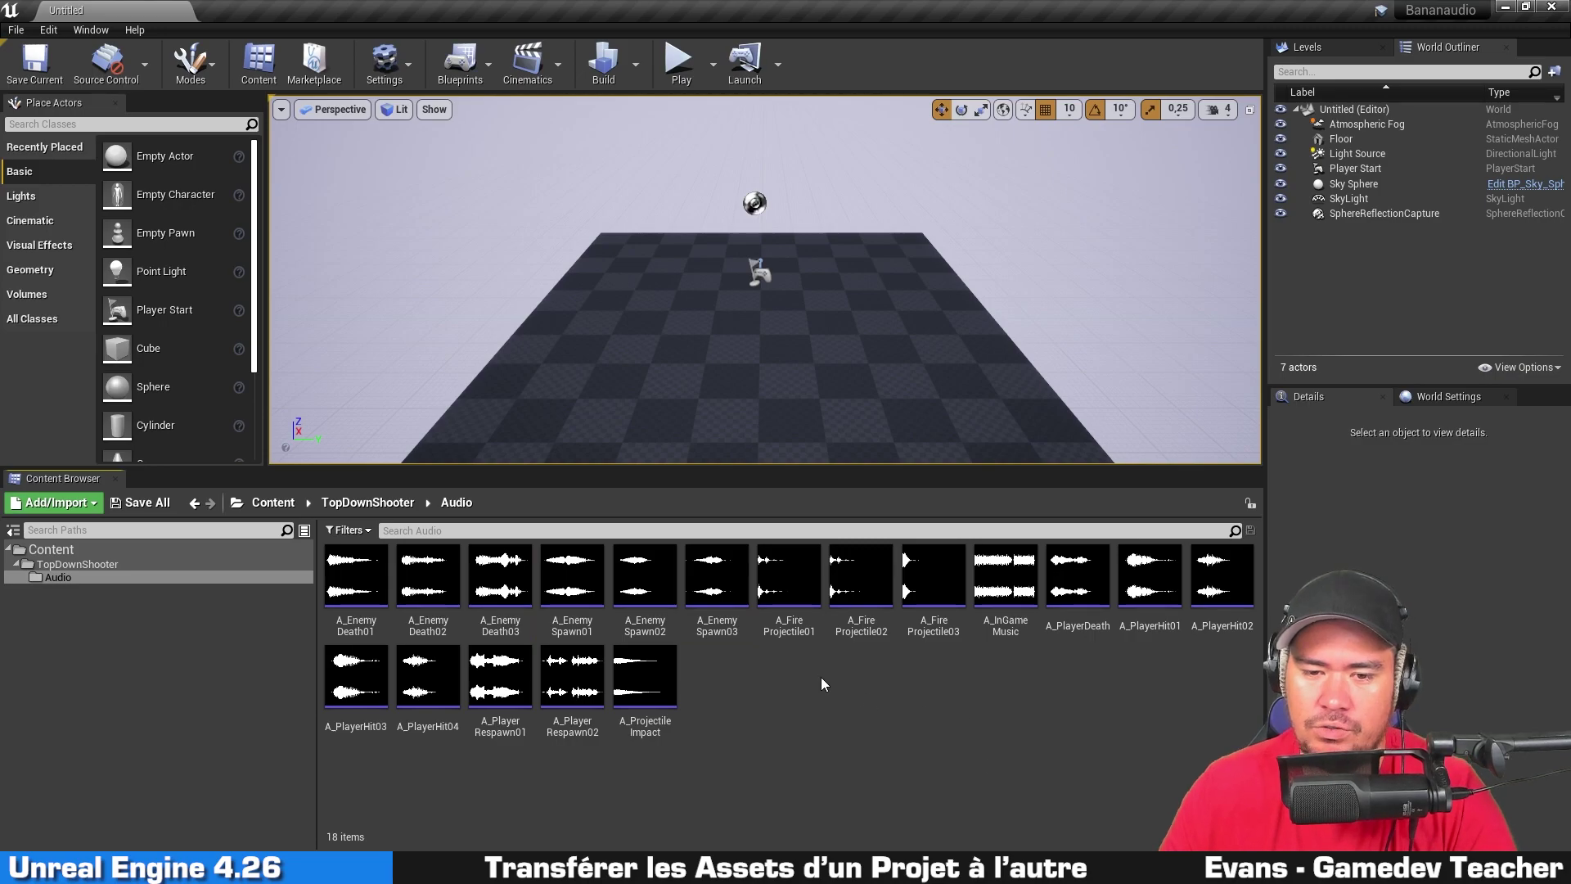
Step: Examine the three FireProjectile sound waves and the A_InGameMusic asset in the Audio folder
left_click(788, 593)
left_click(860, 594, "ctrl")
left_click(933, 593, "ctrl")
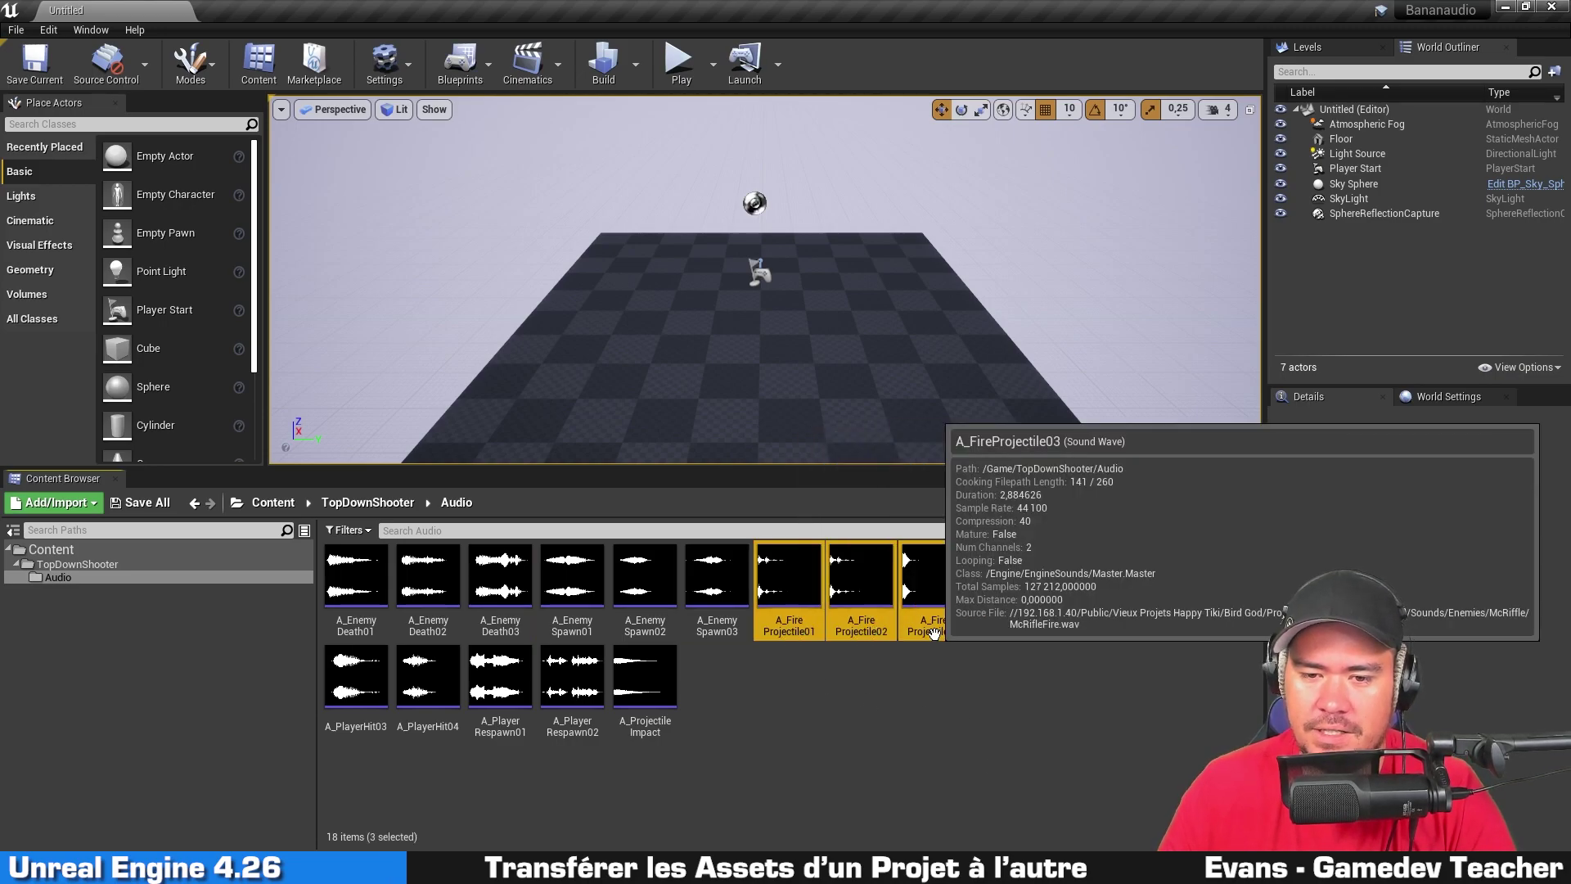
left_click(1212, 754)
left_click(1005, 579)
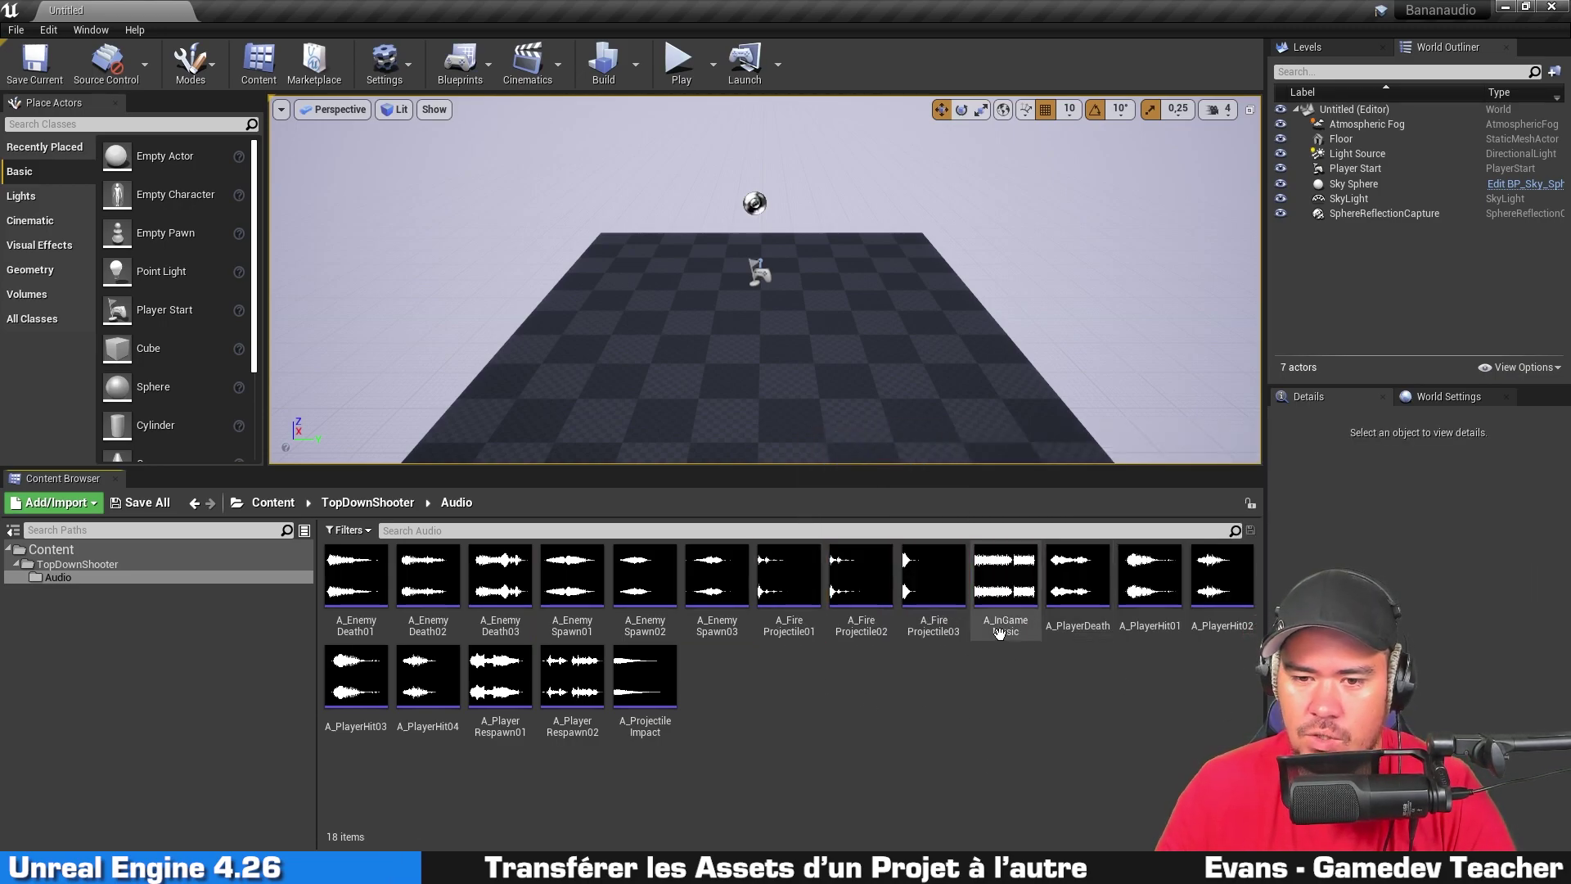
Step: Examine the player sounds by selecting A_PlayerDeath, the four PlayerHit waves and the two PlayerRespawn waves
left_click(1076, 640)
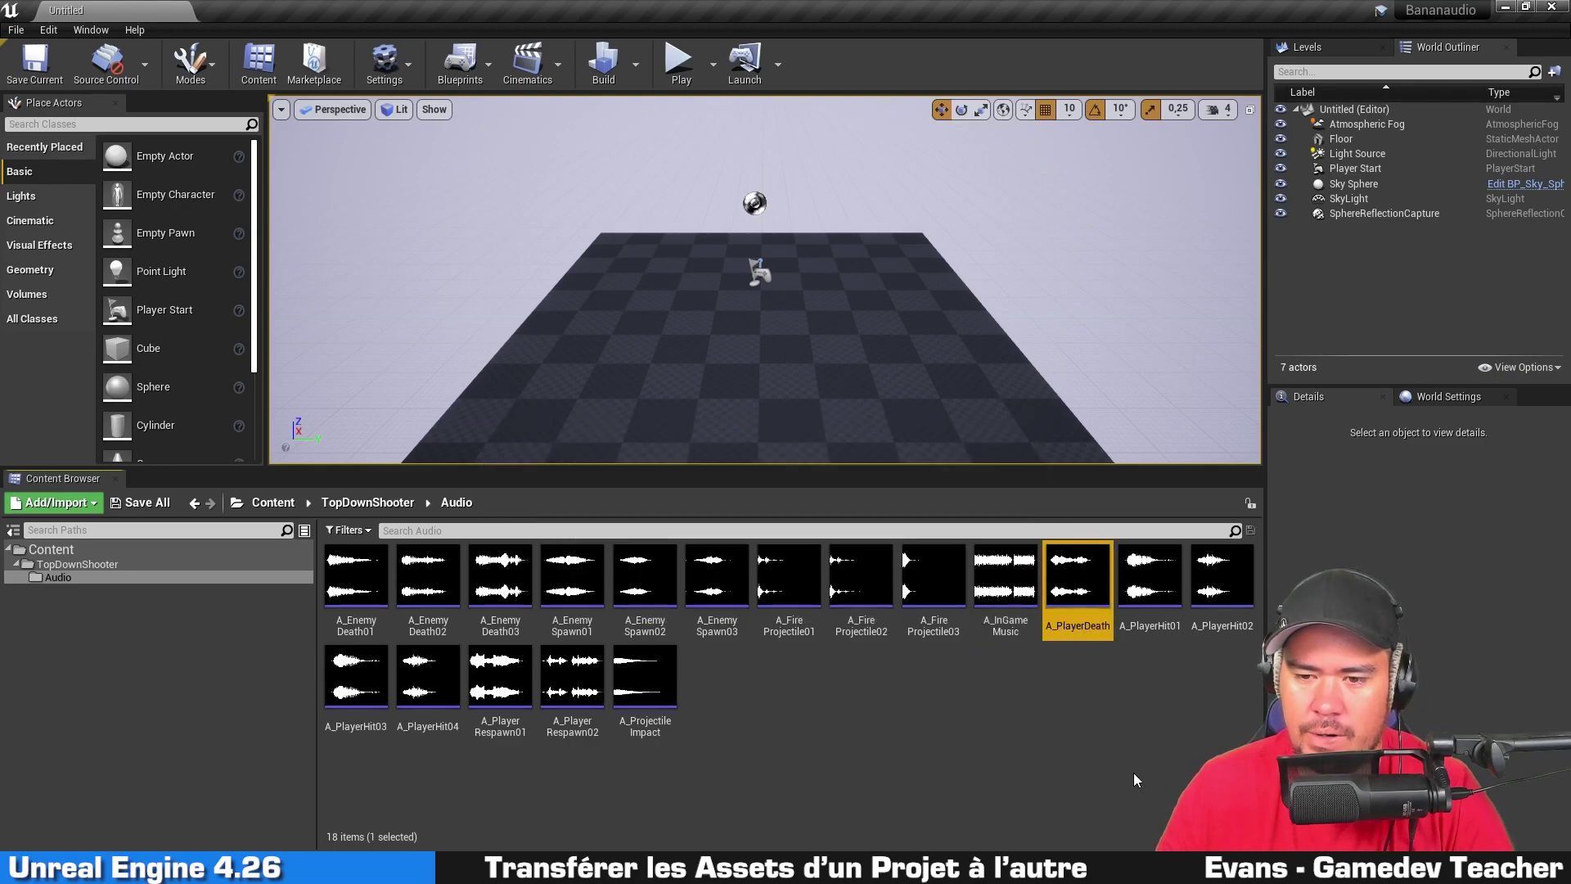
left_click(1162, 638)
left_click(1222, 589, "ctrl")
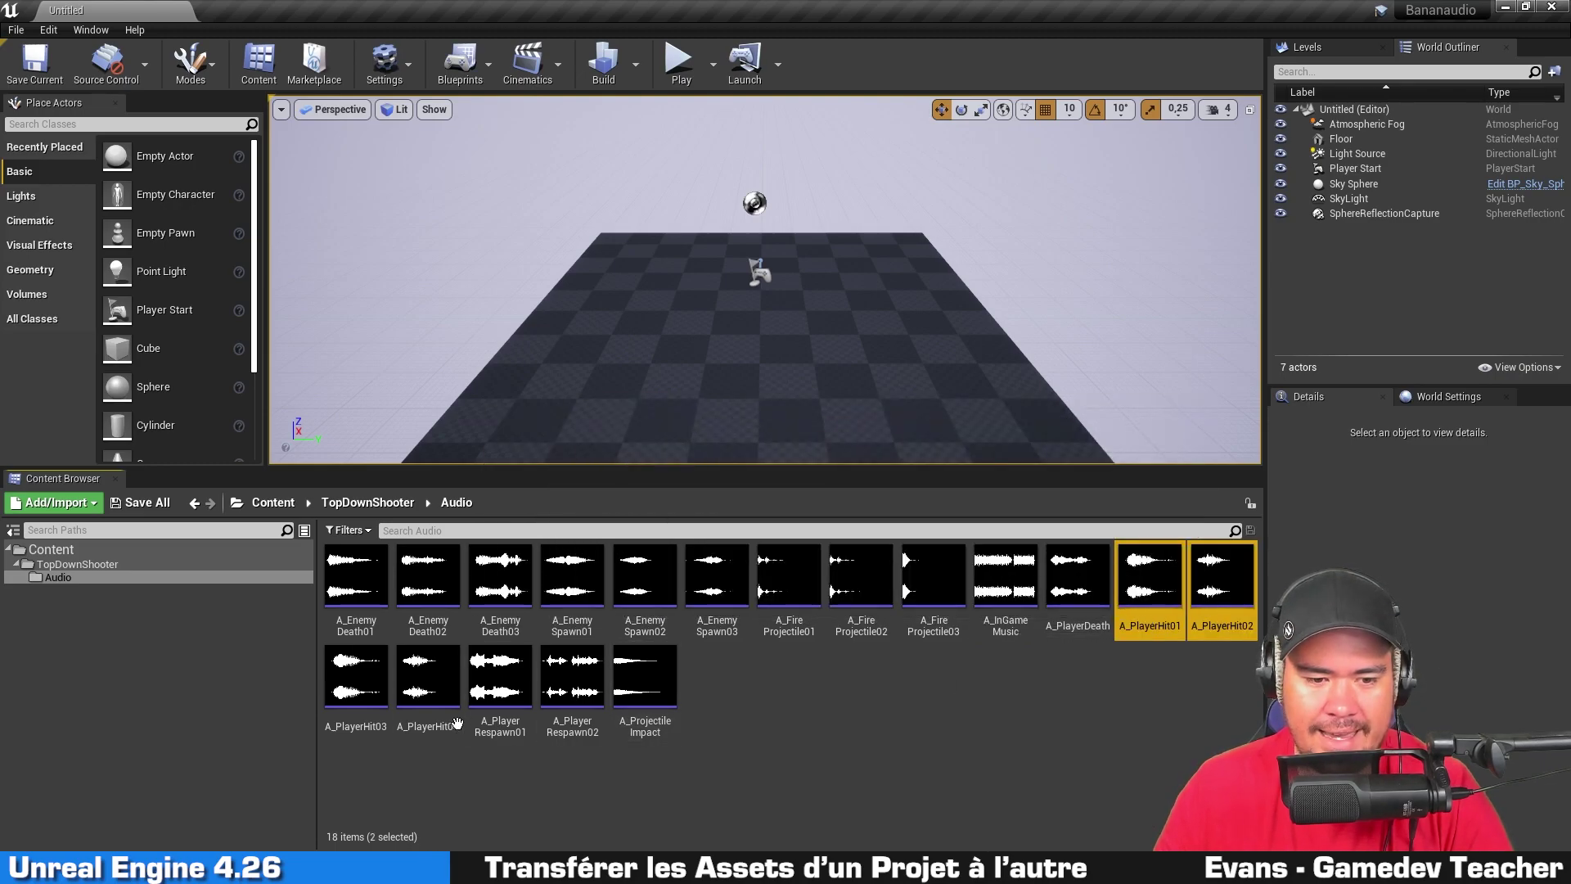
left_click(427, 679, "ctrl")
left_click(344, 731, "ctrl")
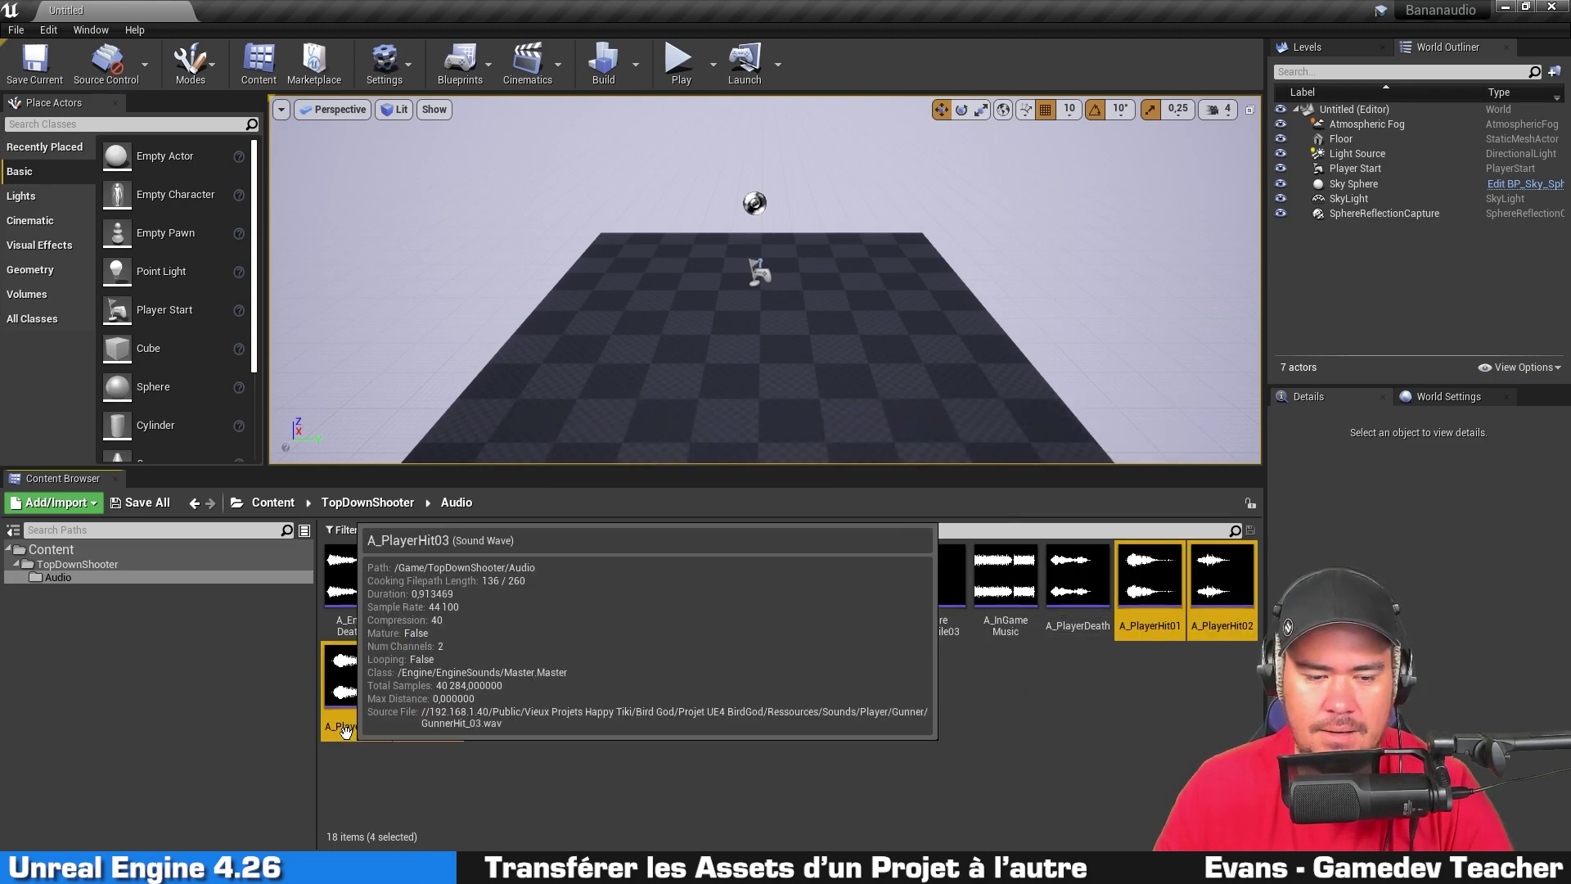
left_click(1008, 701)
left_click(509, 736)
left_click(572, 688, "shift")
left_click(761, 758)
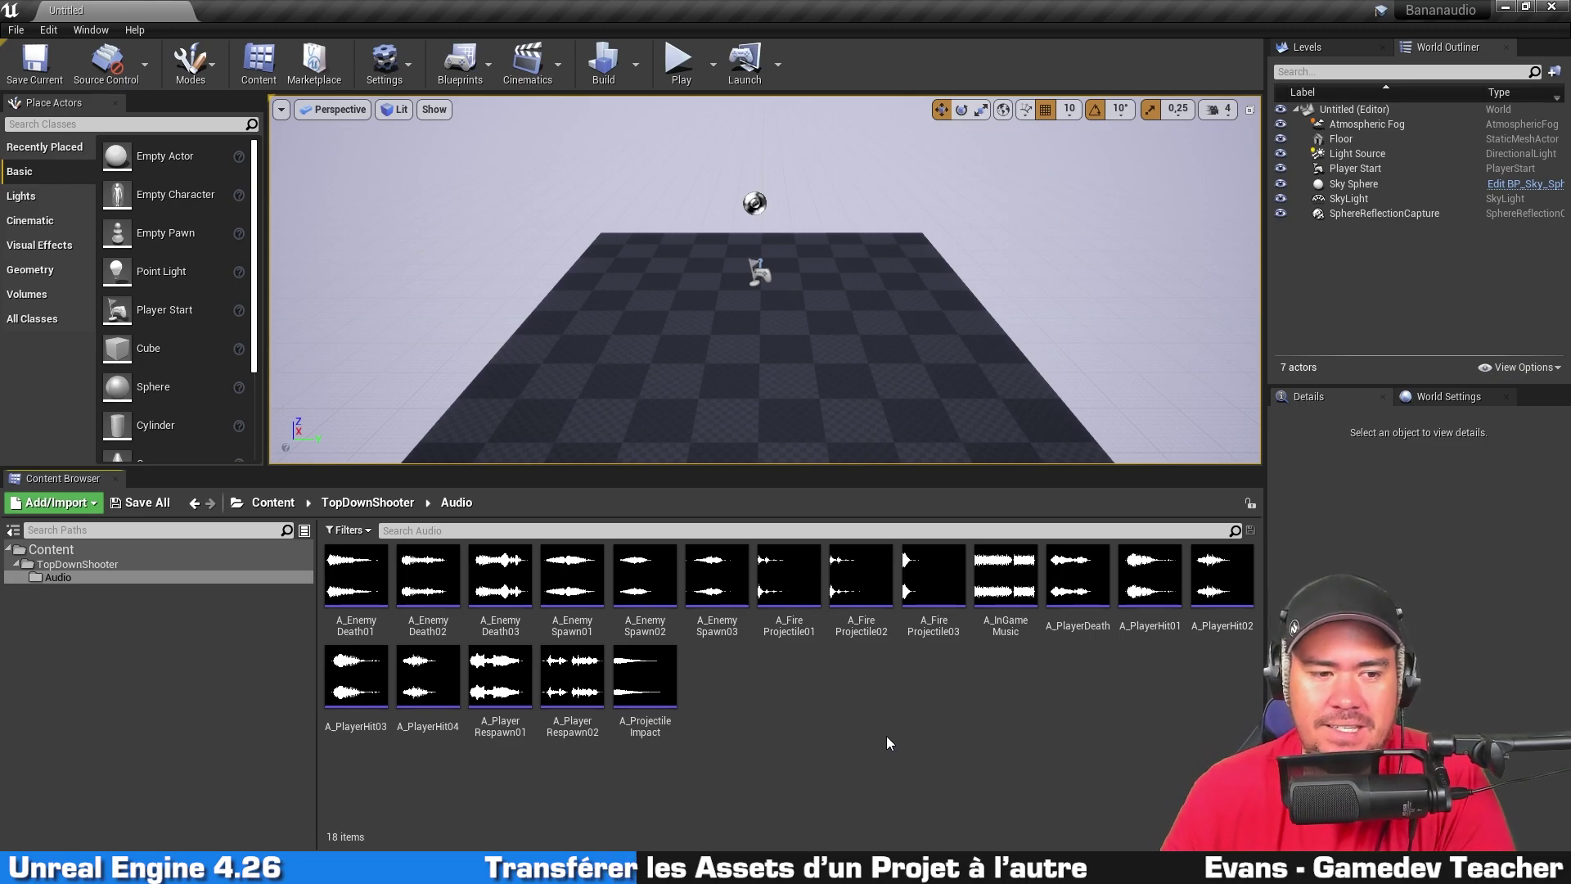
left_click(106, 576)
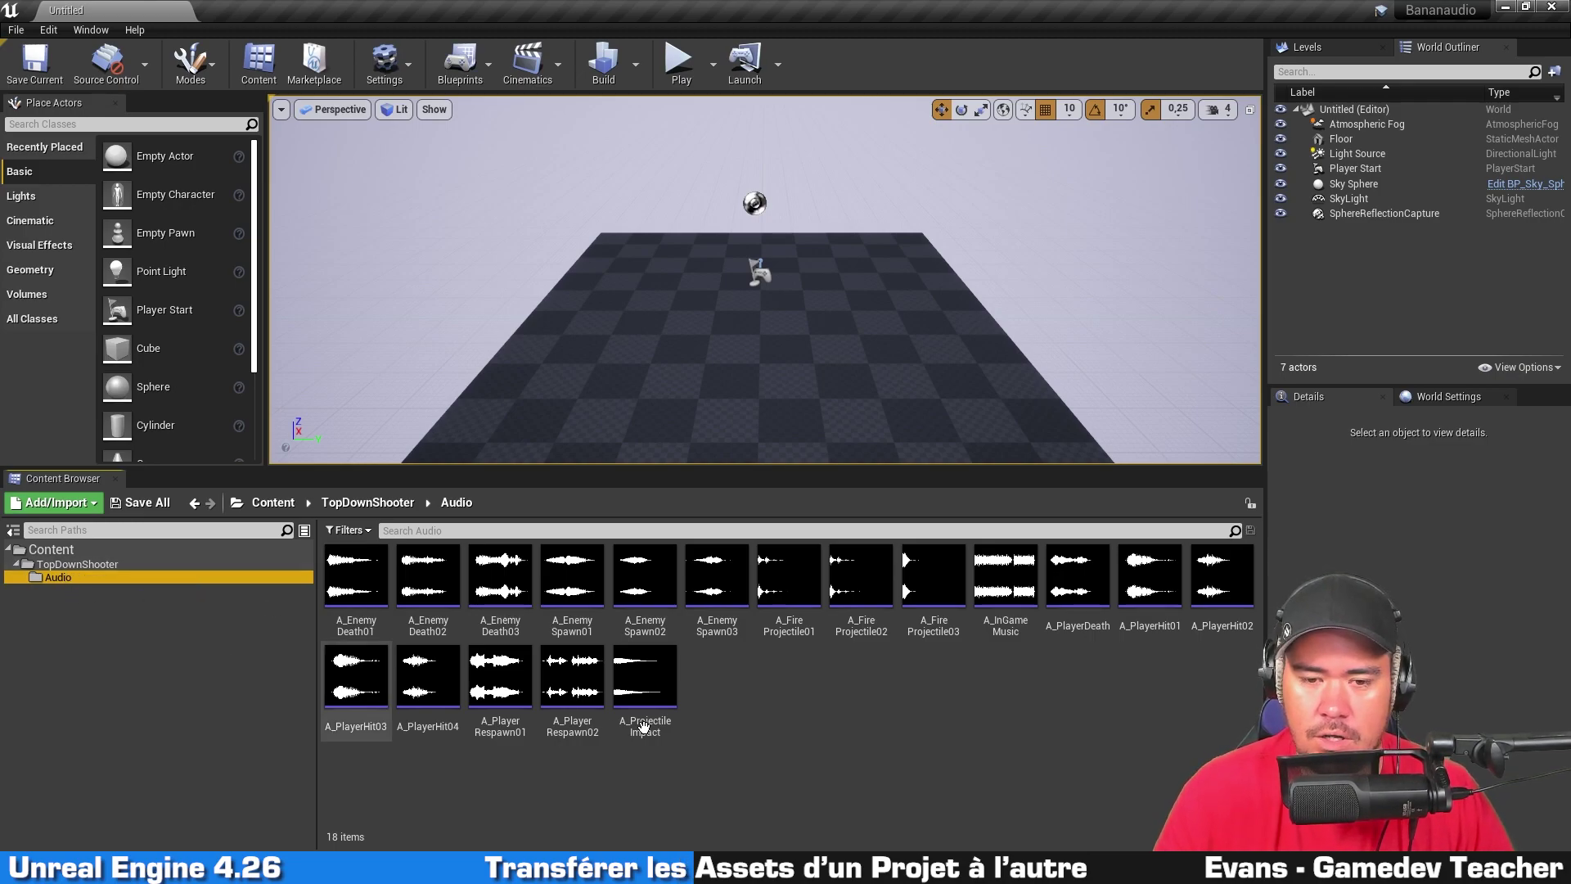
left_click(814, 668)
left_click(790, 628)
left_click(769, 692)
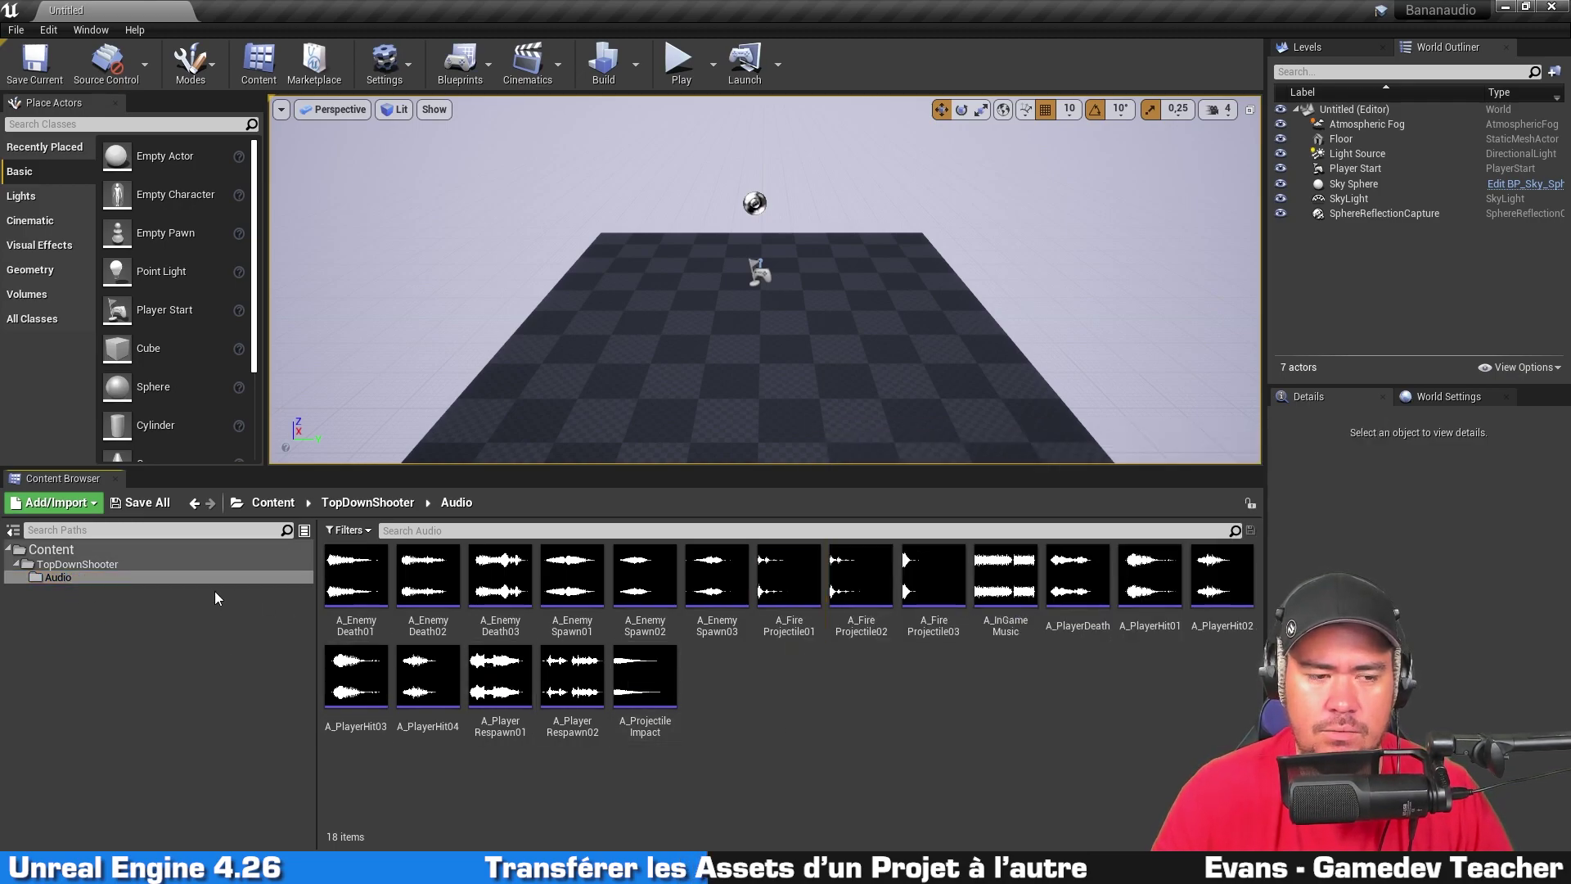
Step: Start migrating the TopDownShooter/Audio folder and accept the asset report with every sound asset kept checked
left_click(116, 579)
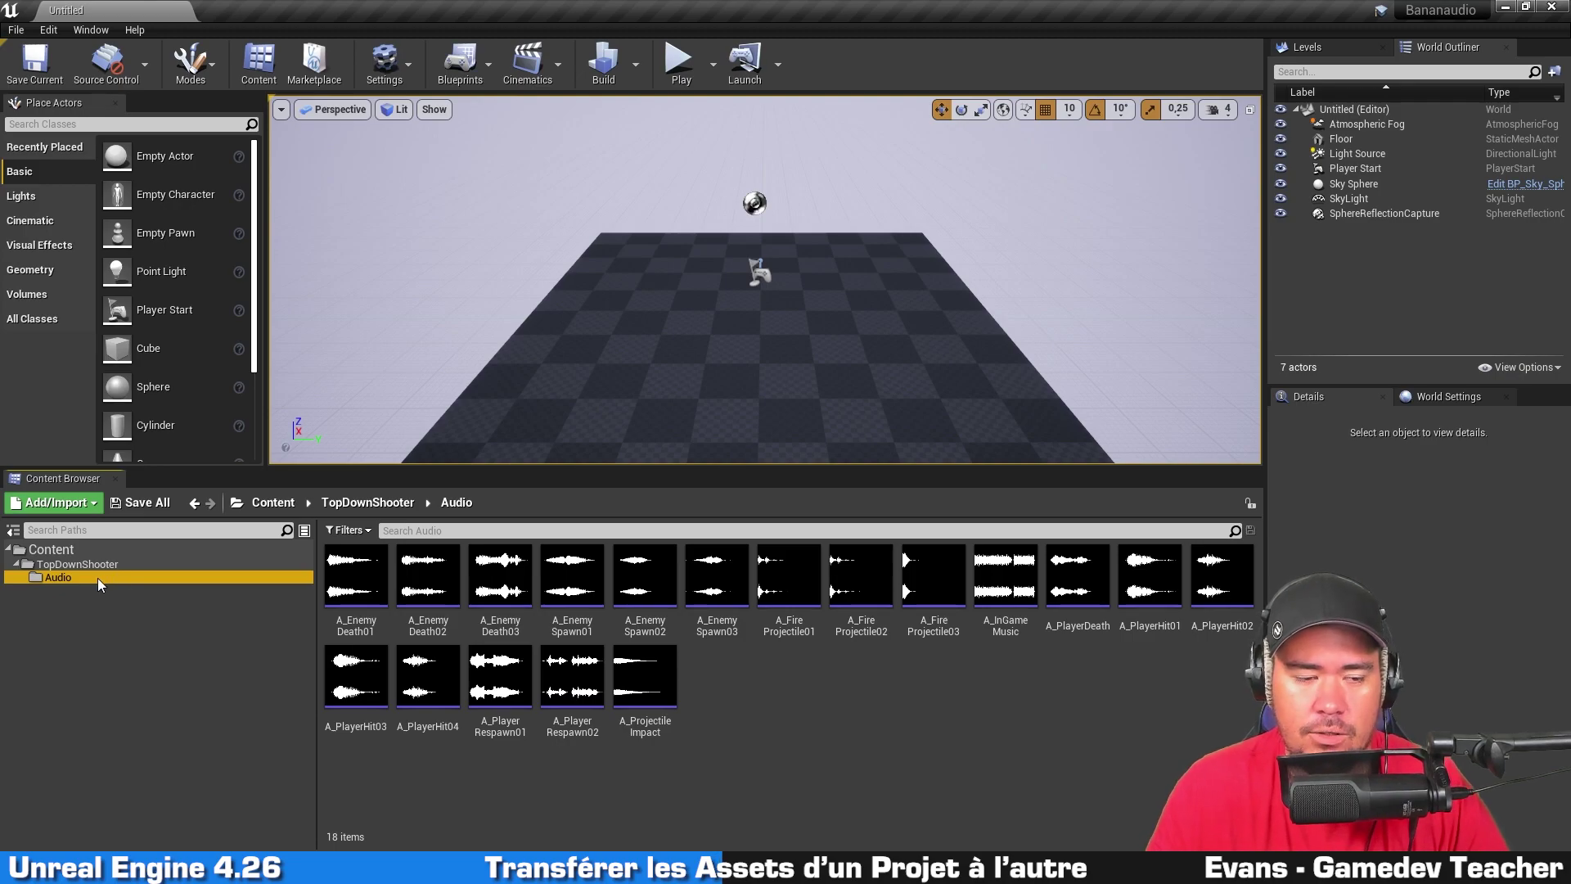
right_click(96, 578)
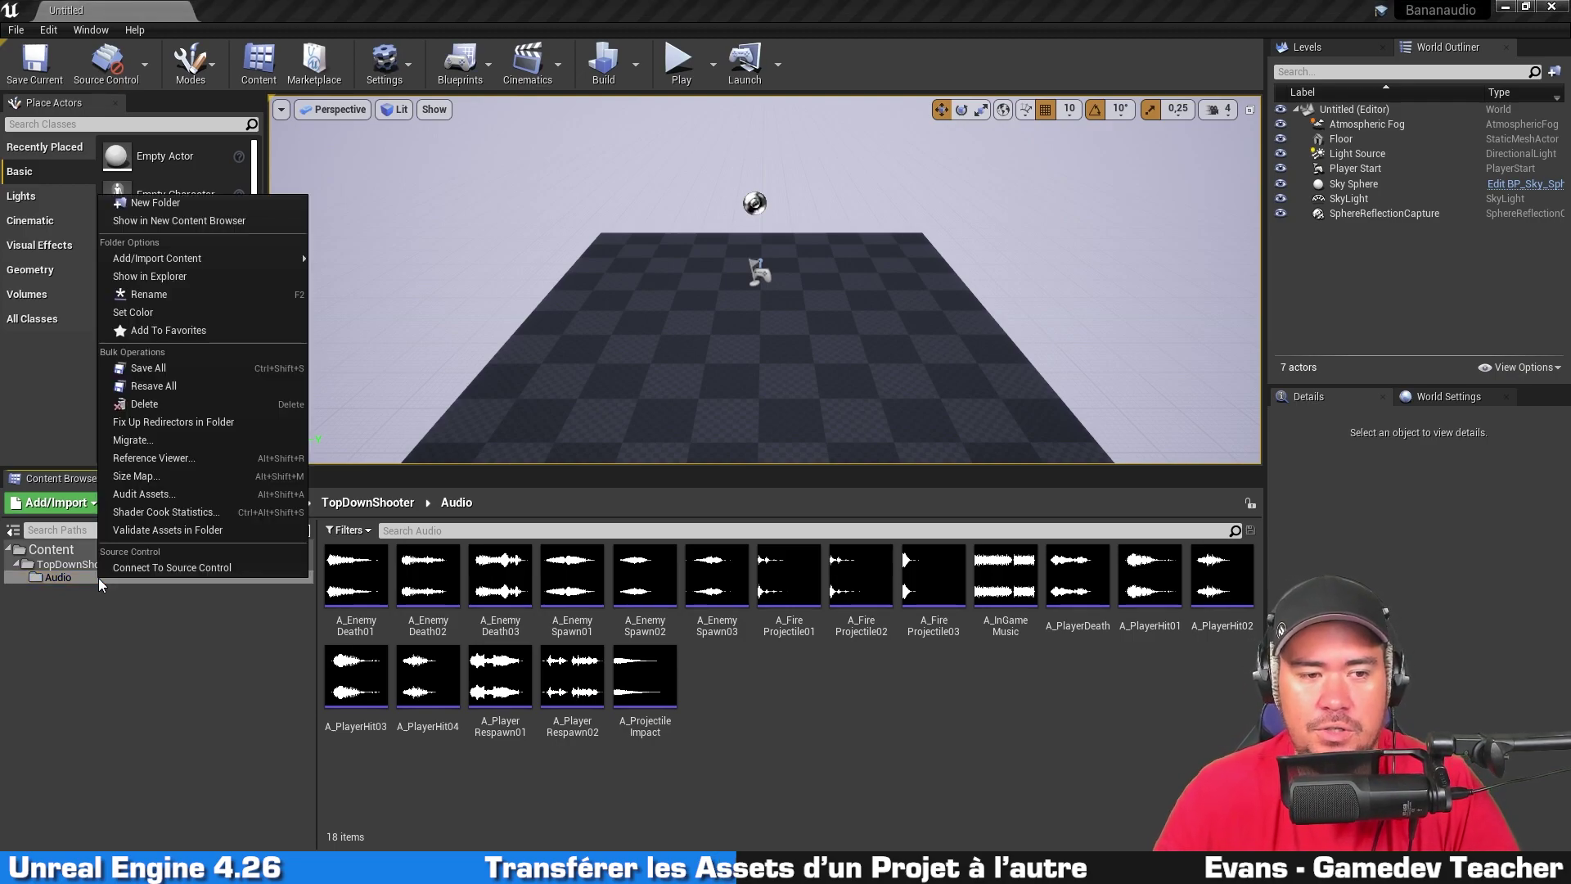
left_click(189, 438)
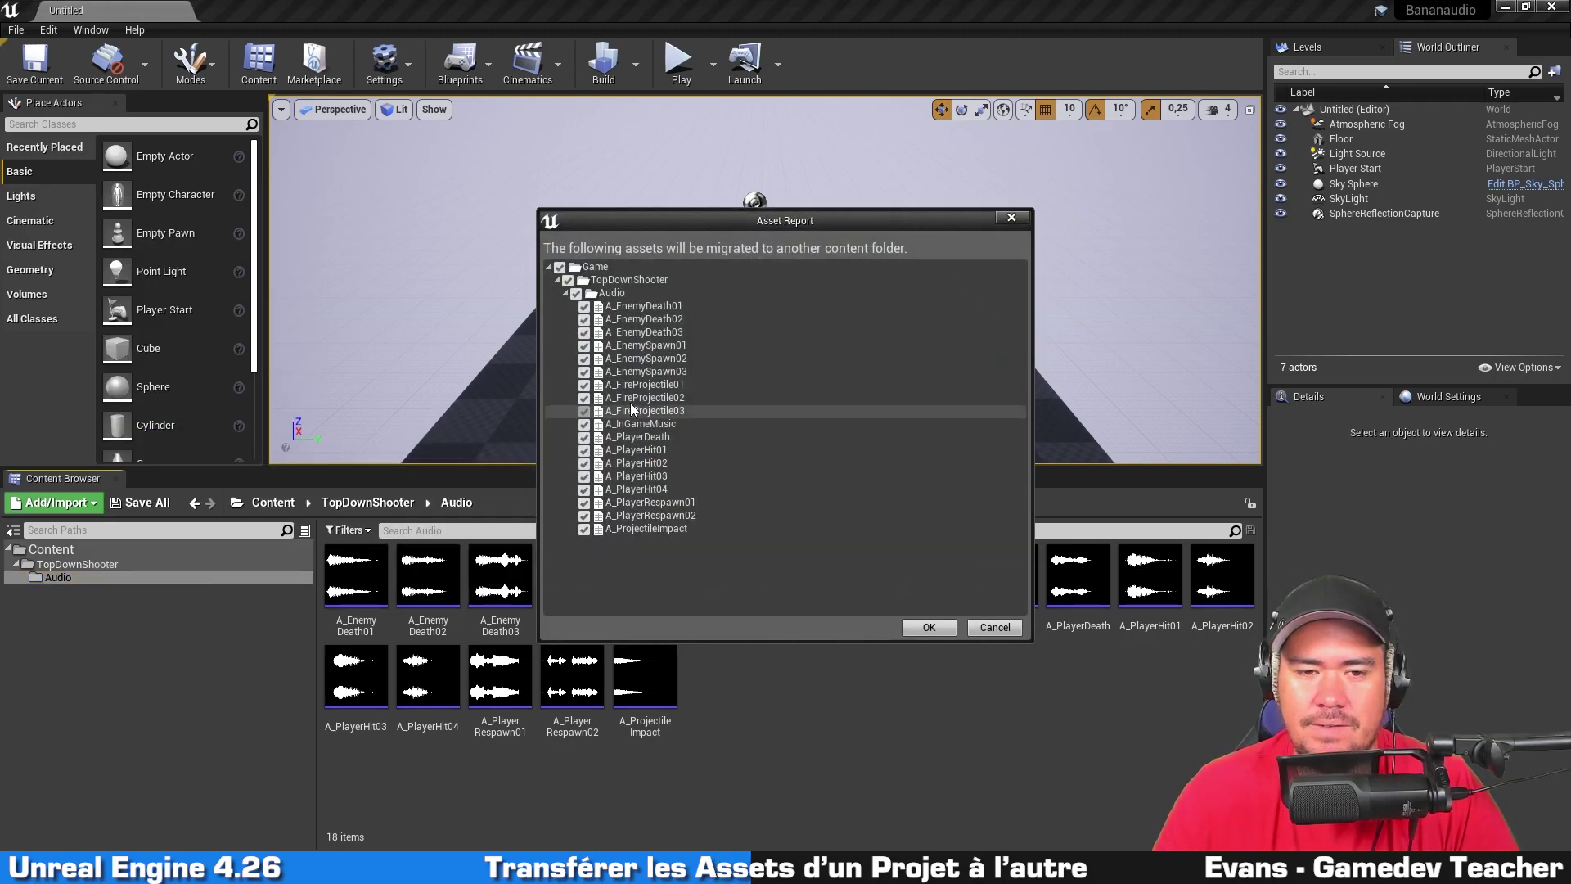
left_click_drag(814, 221, 1014, 163)
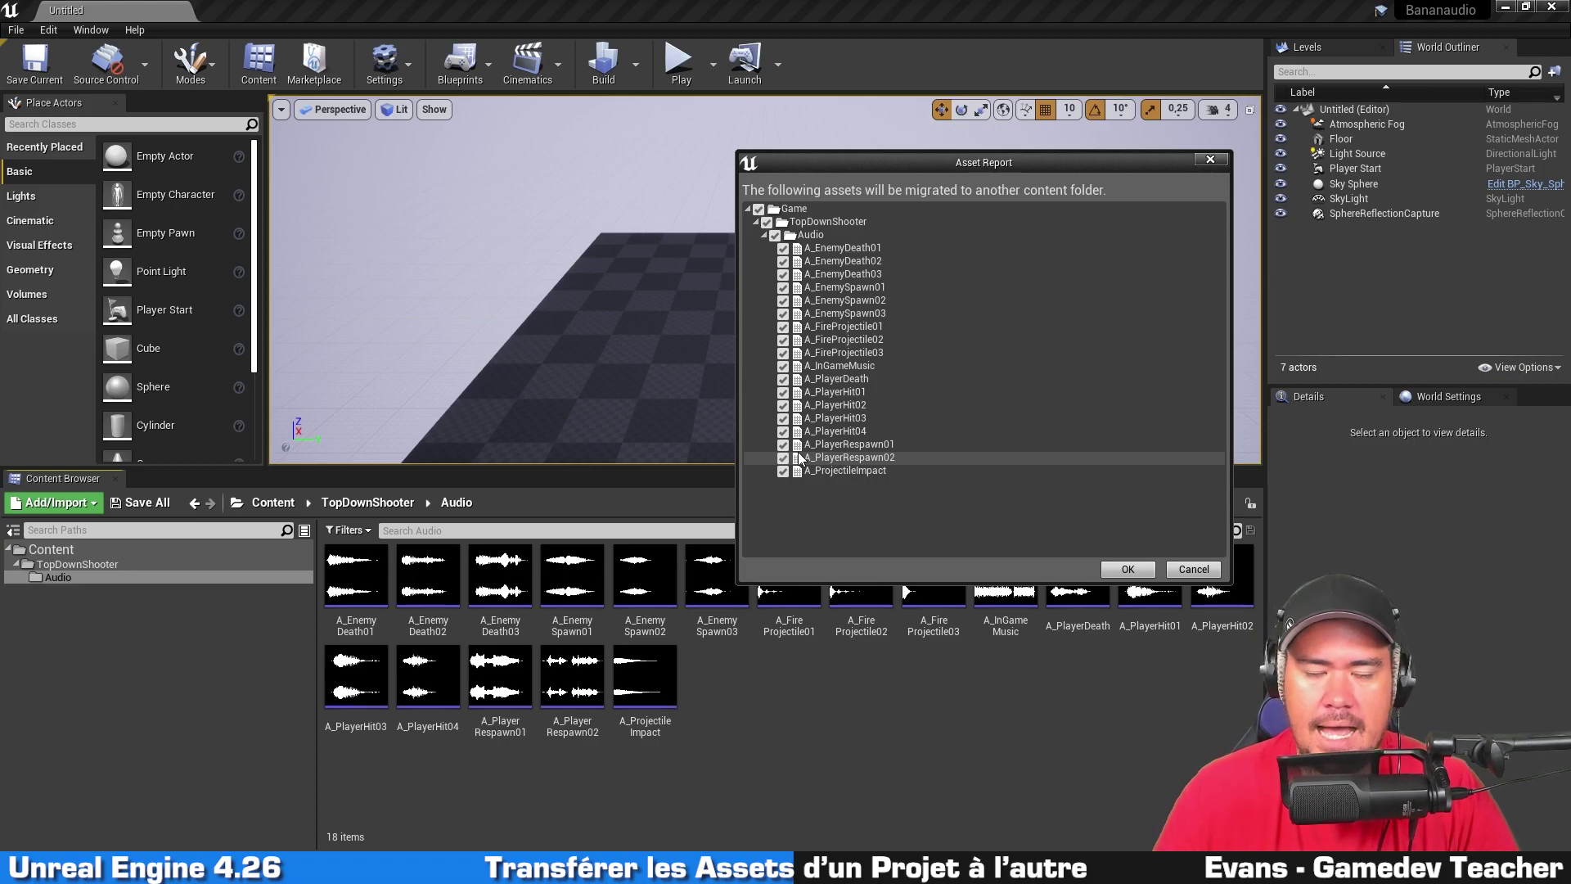
left_click_drag(873, 155, 1102, 106)
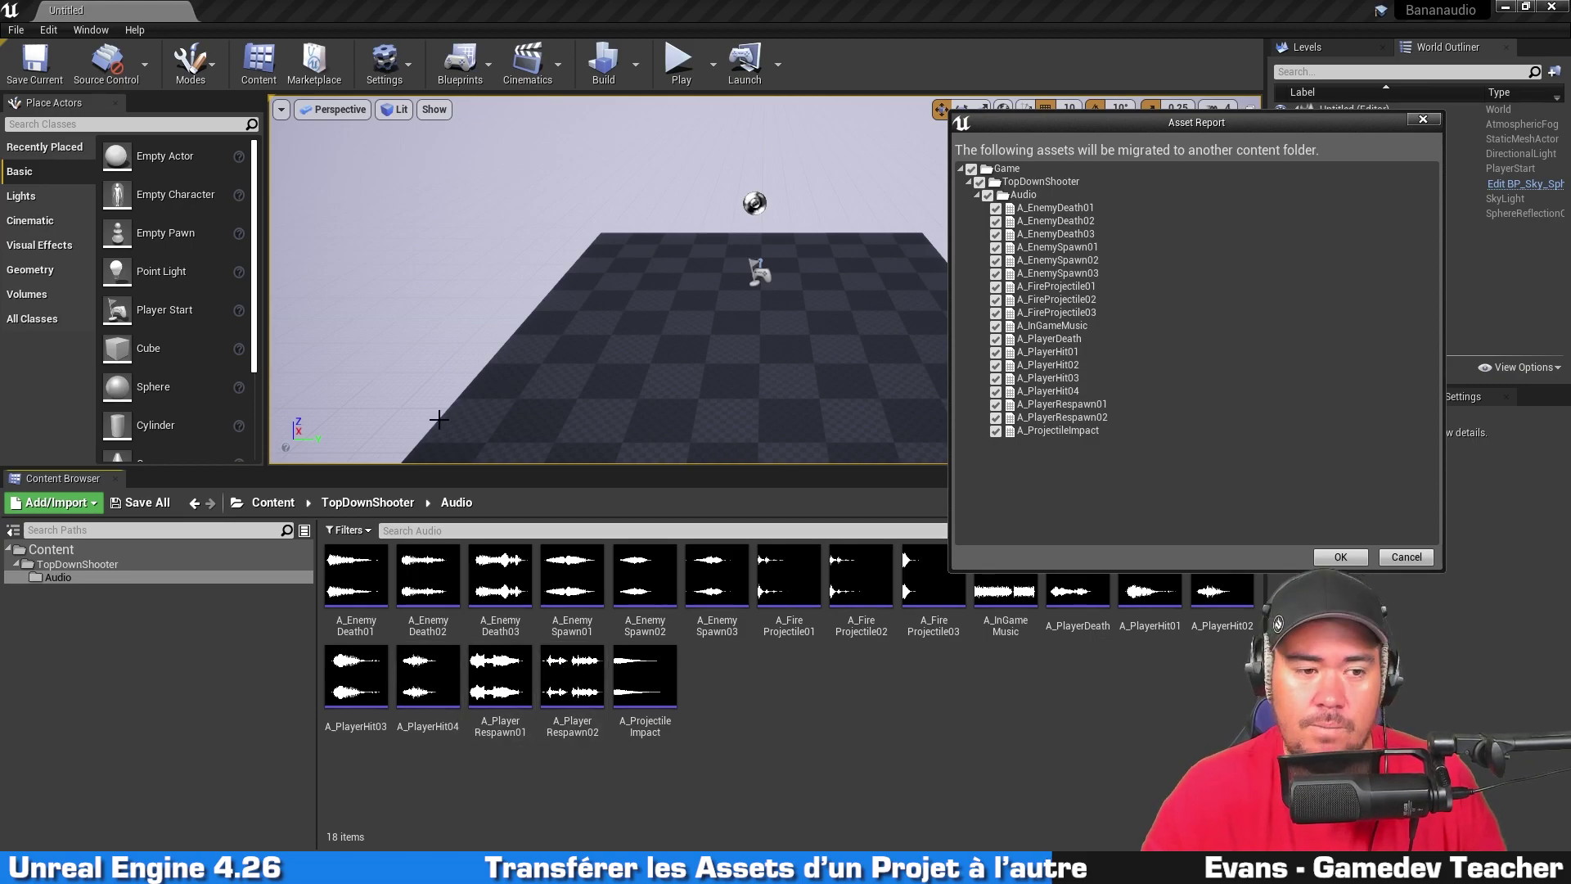
left_click(96, 562)
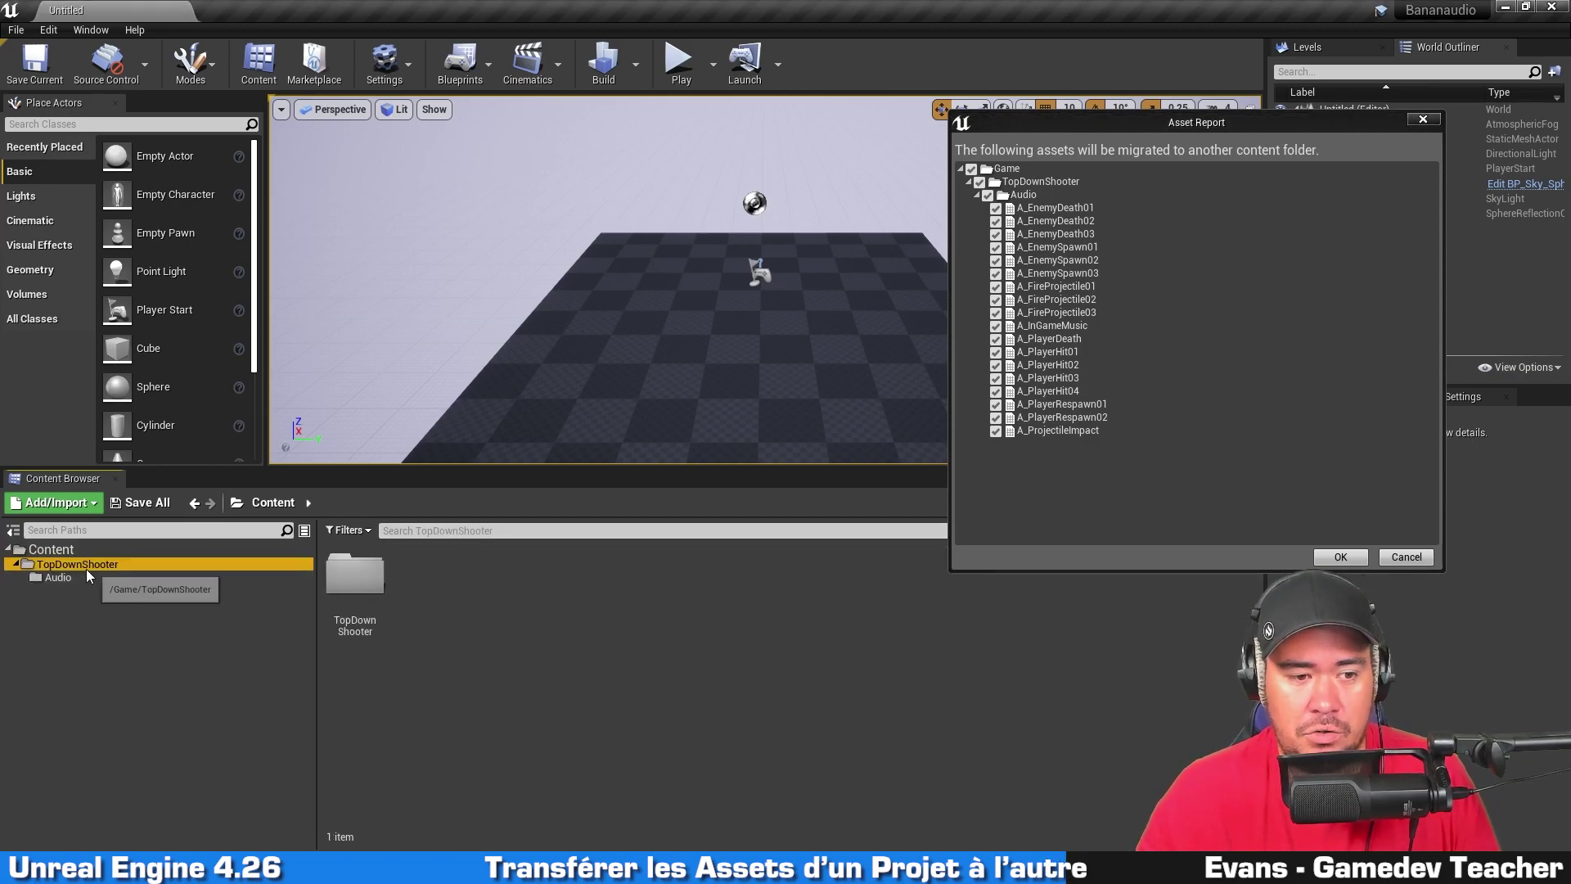
left_click(85, 579)
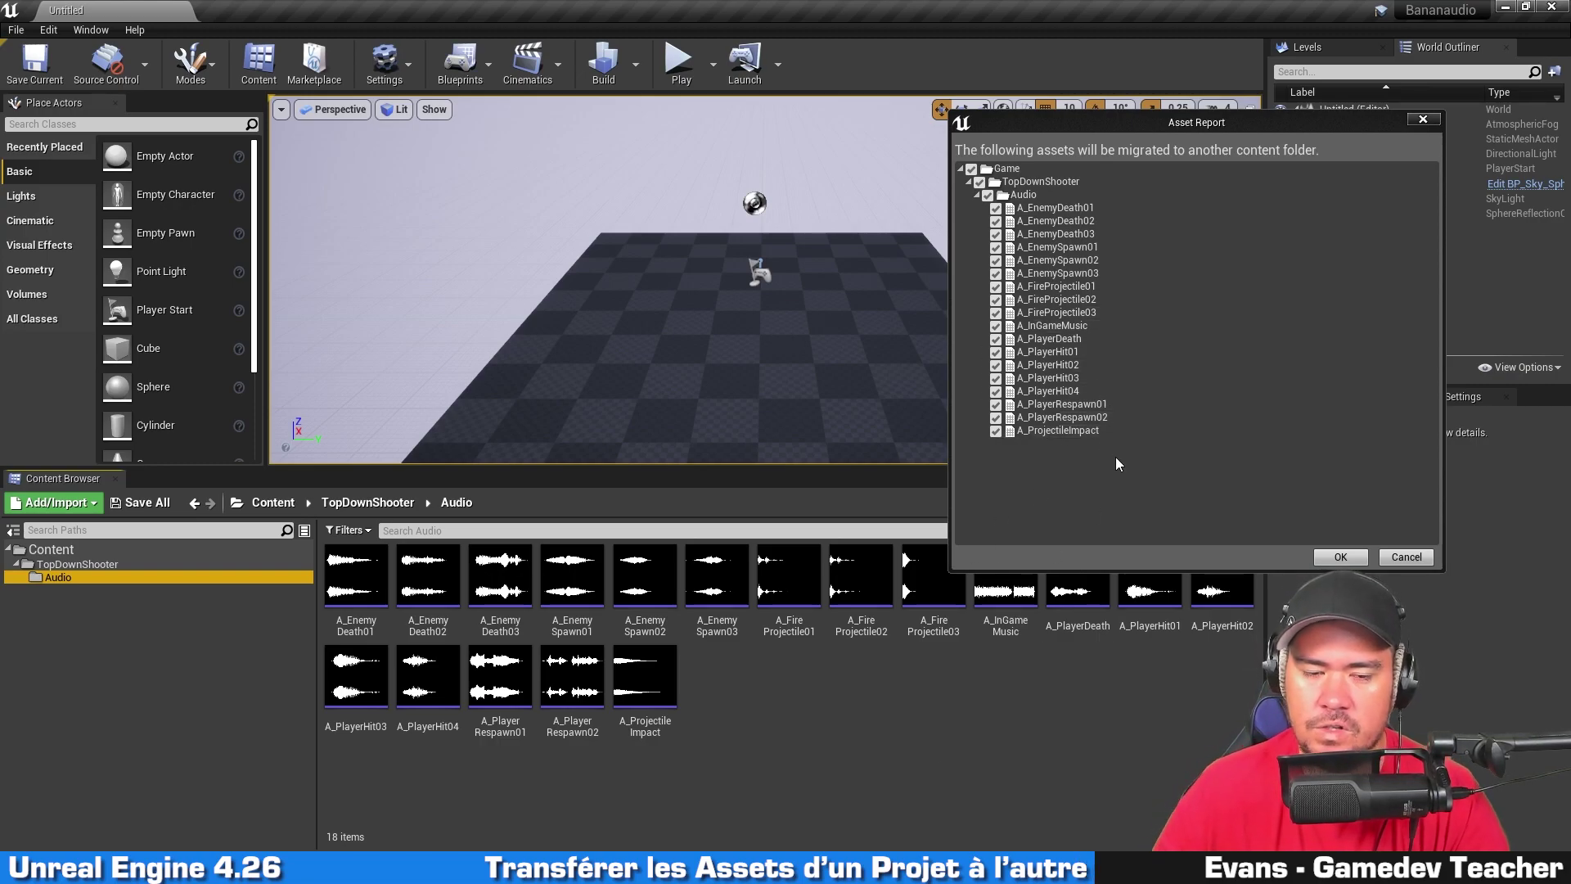
left_click_drag(1178, 121, 710, 90)
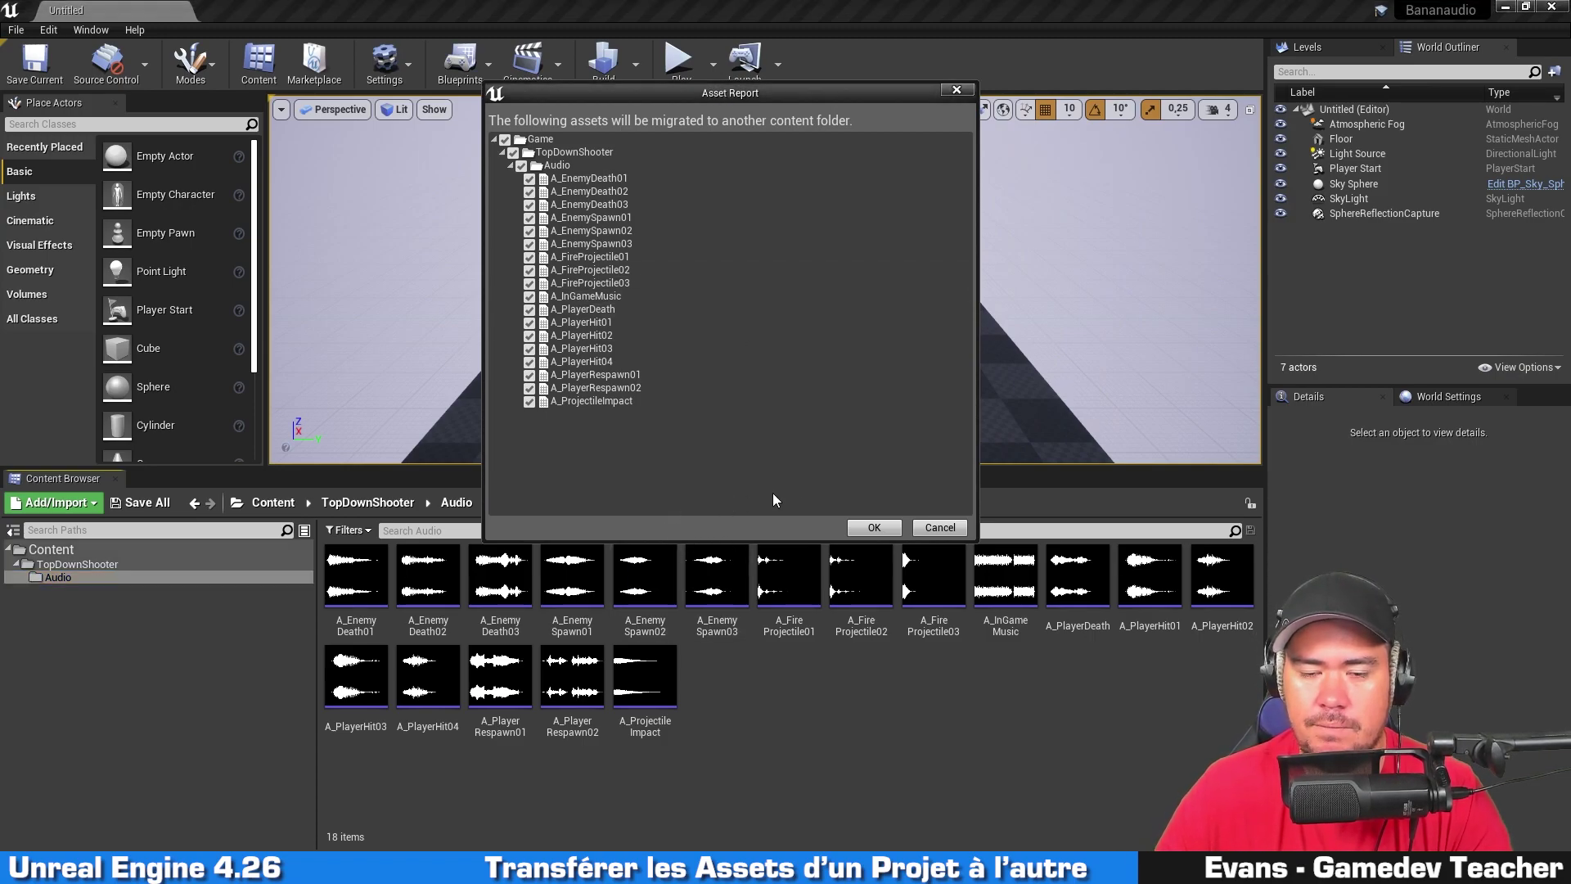
left_click(876, 528)
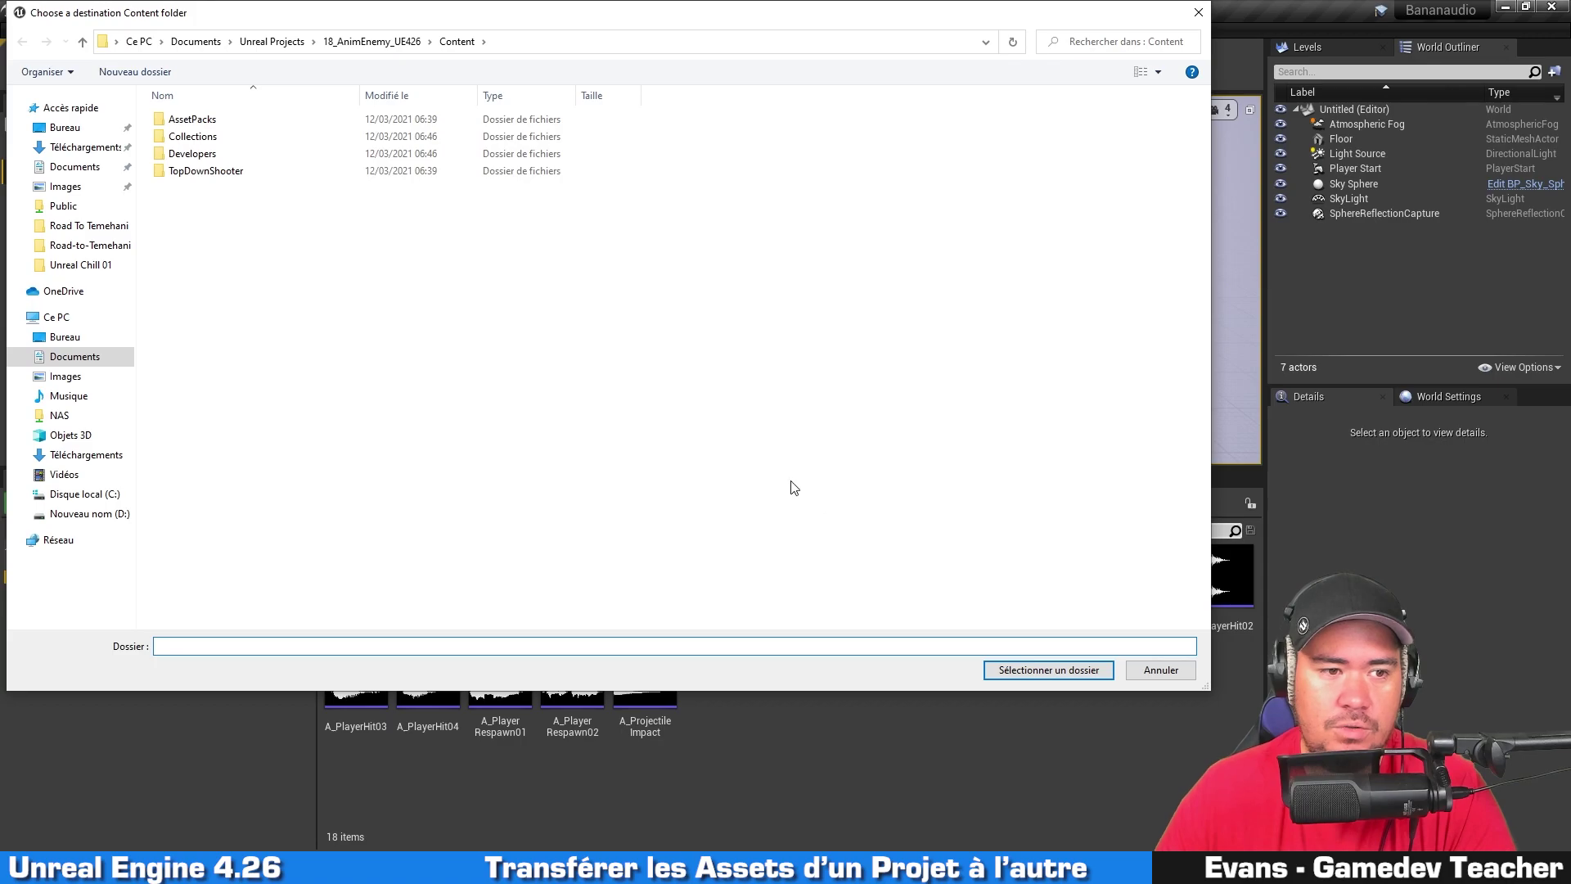
Step: Choose the Content folder of the 18_AnimEnemy_UE426 project in Unreal Projects as the migration destination
left_click_drag(554, 26, 641, 70)
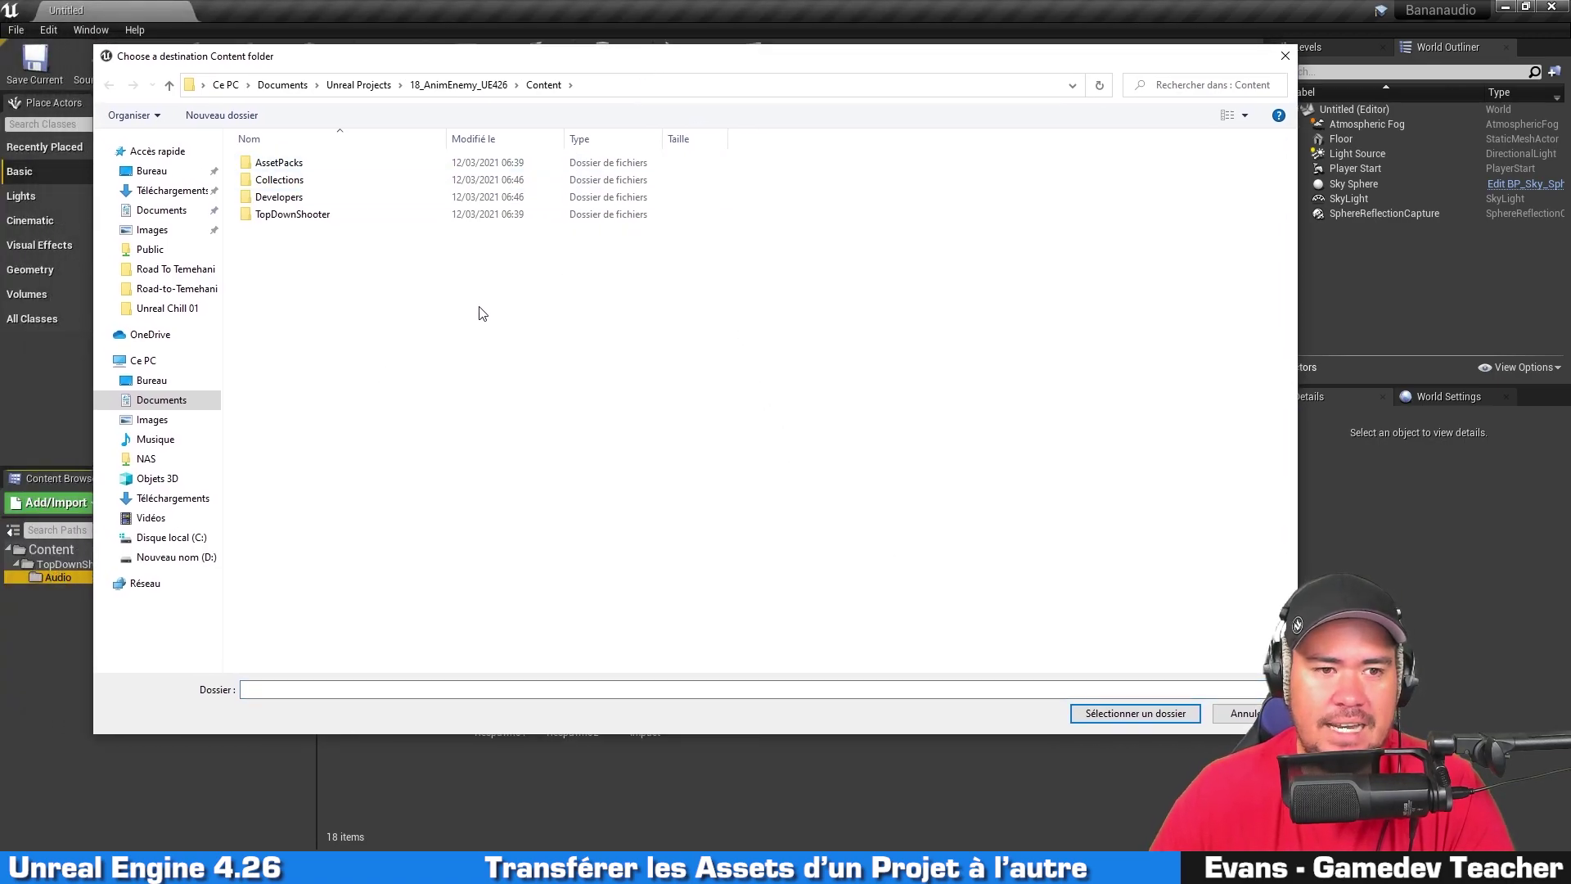
left_click(360, 85)
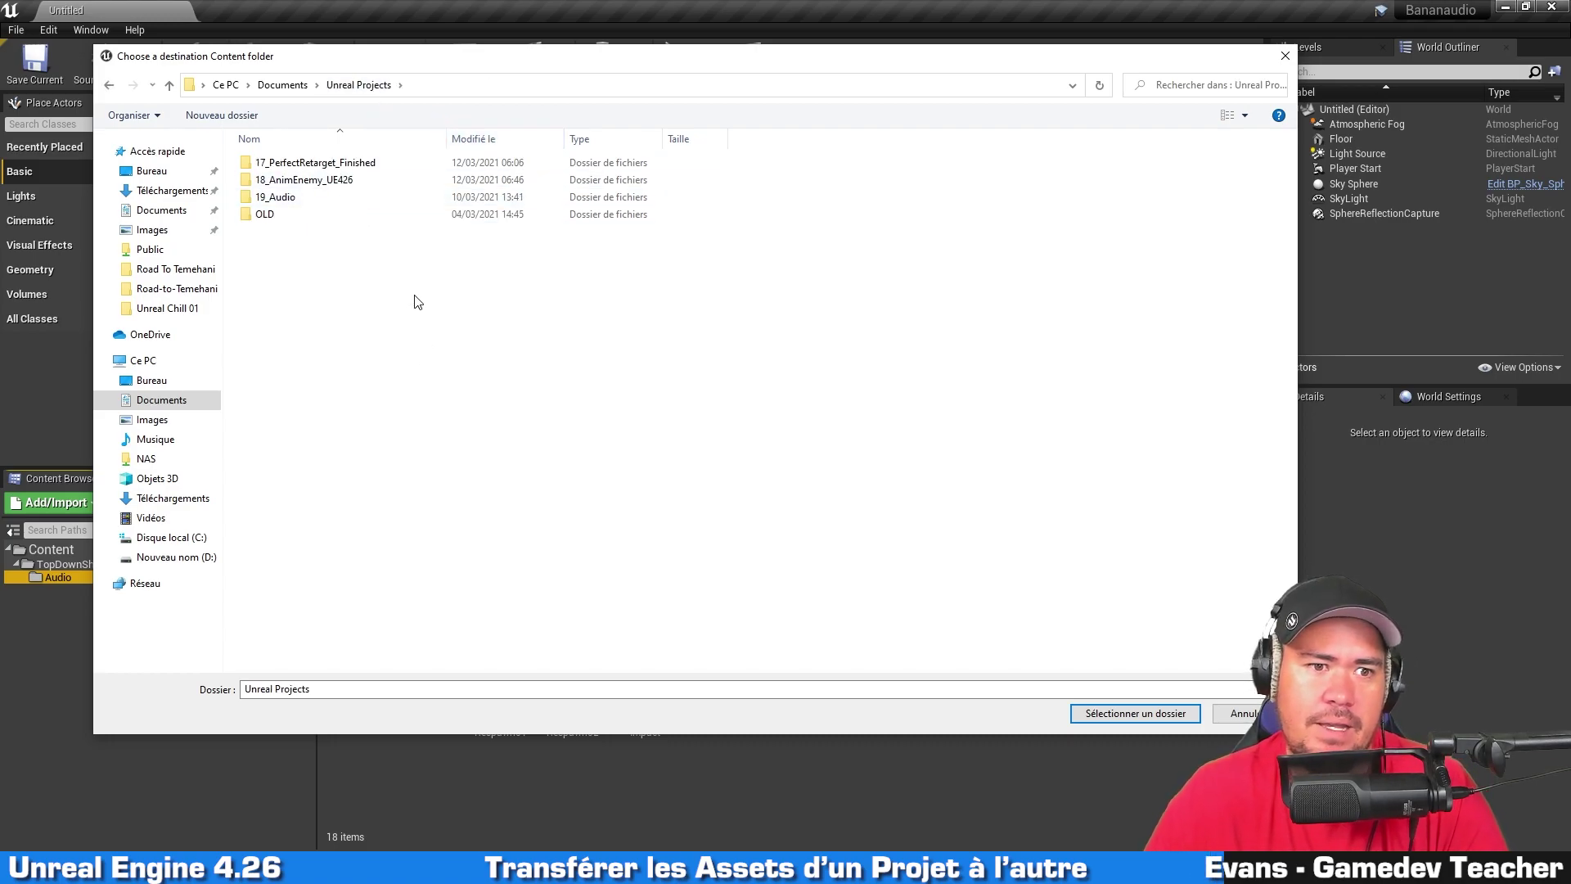
left_click(332, 183)
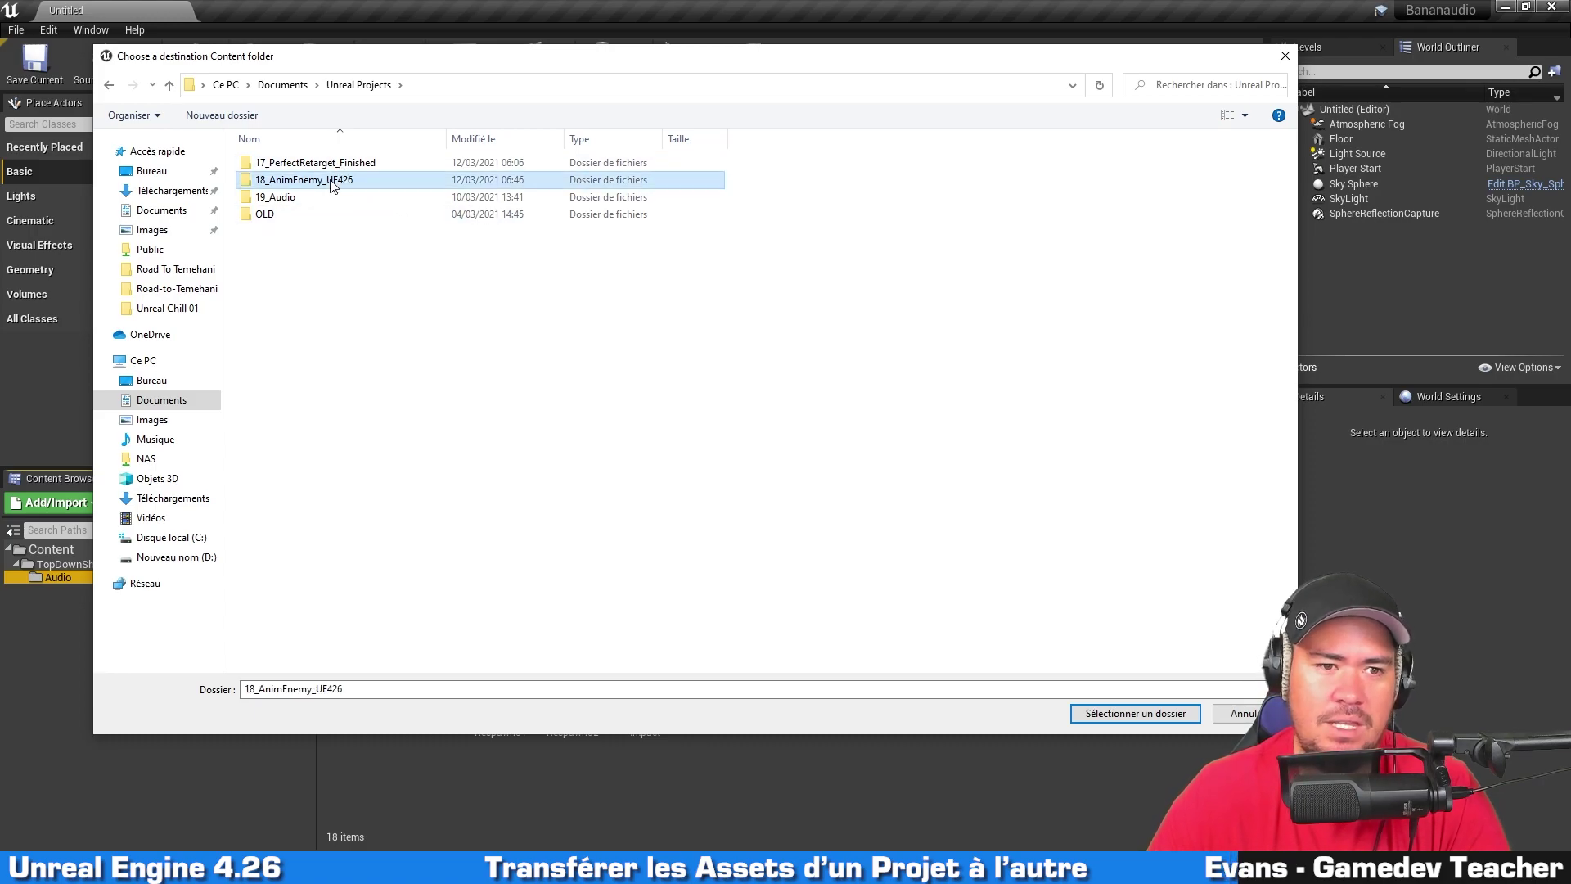
double_click(332, 181)
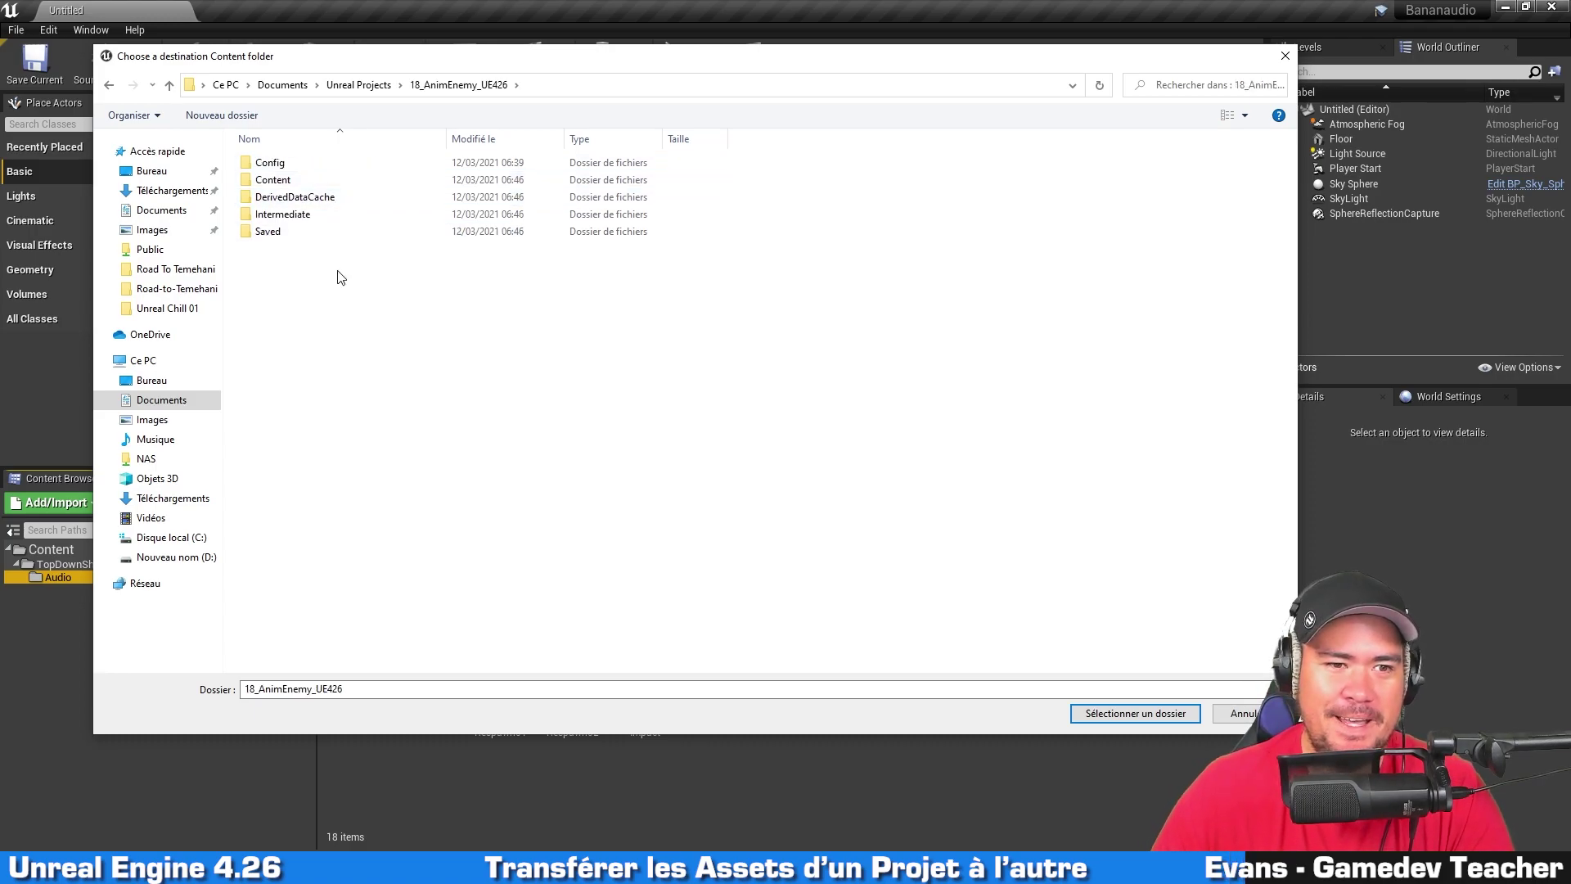
double_click(332, 182)
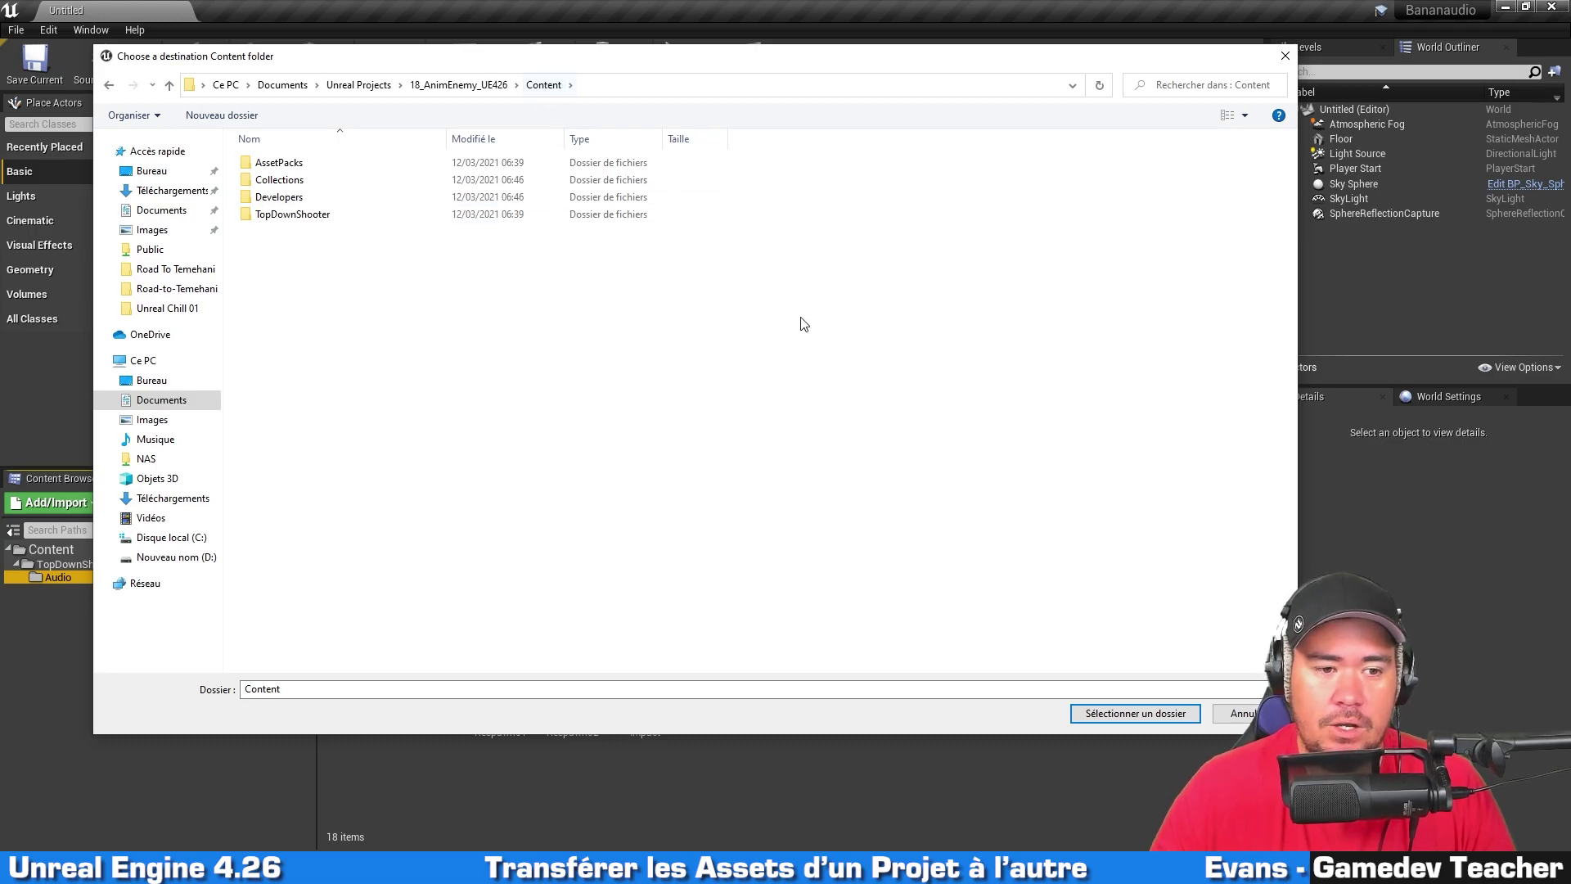
left_click(1149, 716)
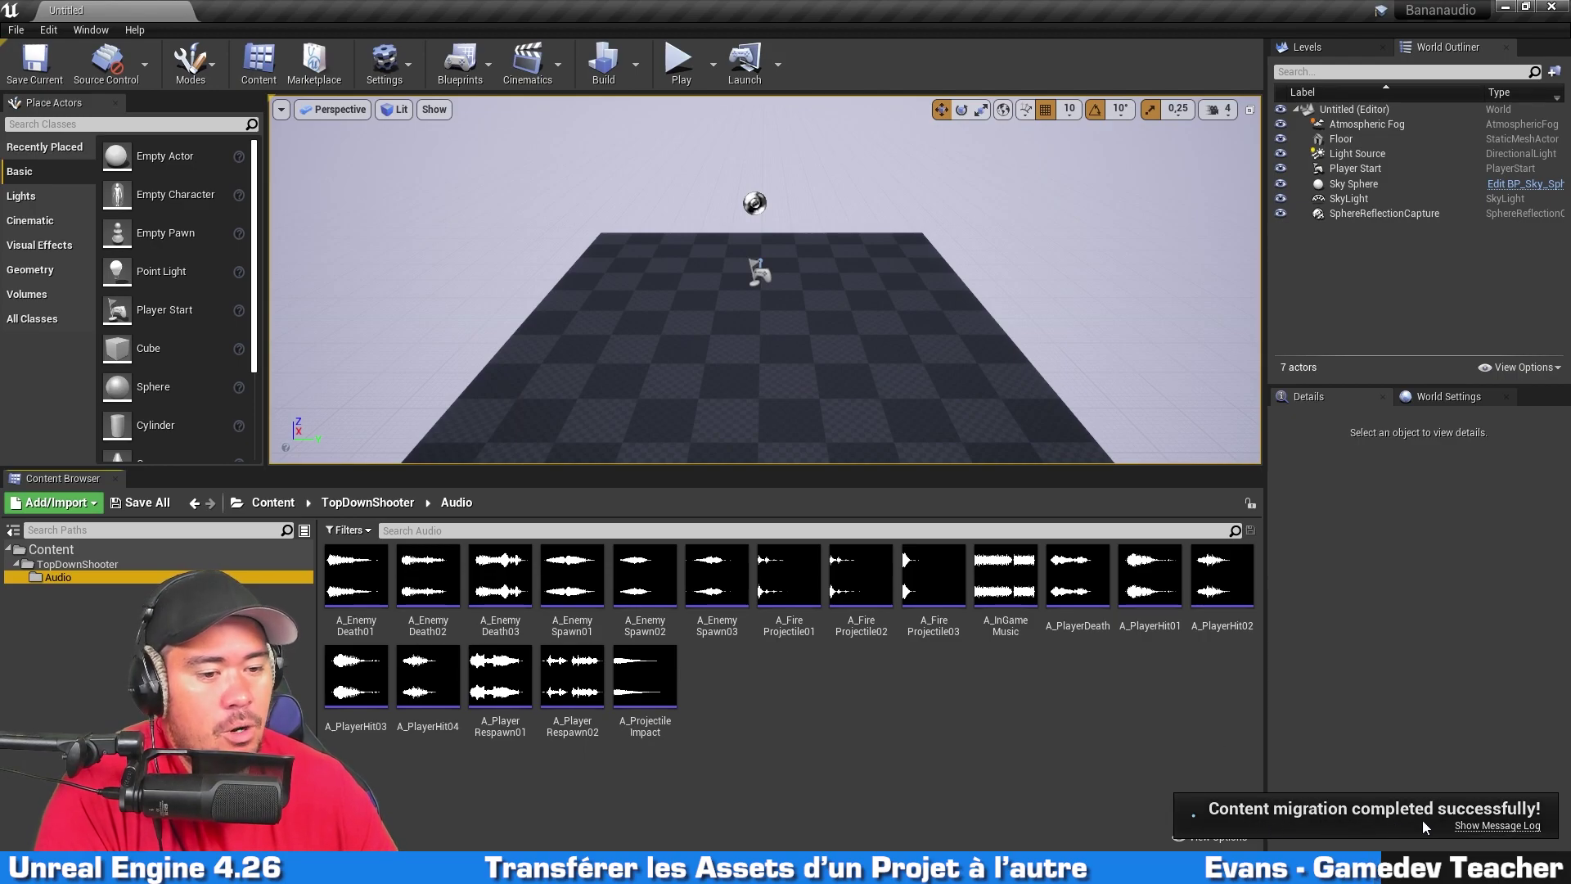
Step: Review the source project's folder structure from Content through TopDownShooter down to Audio
left_click(1073, 777)
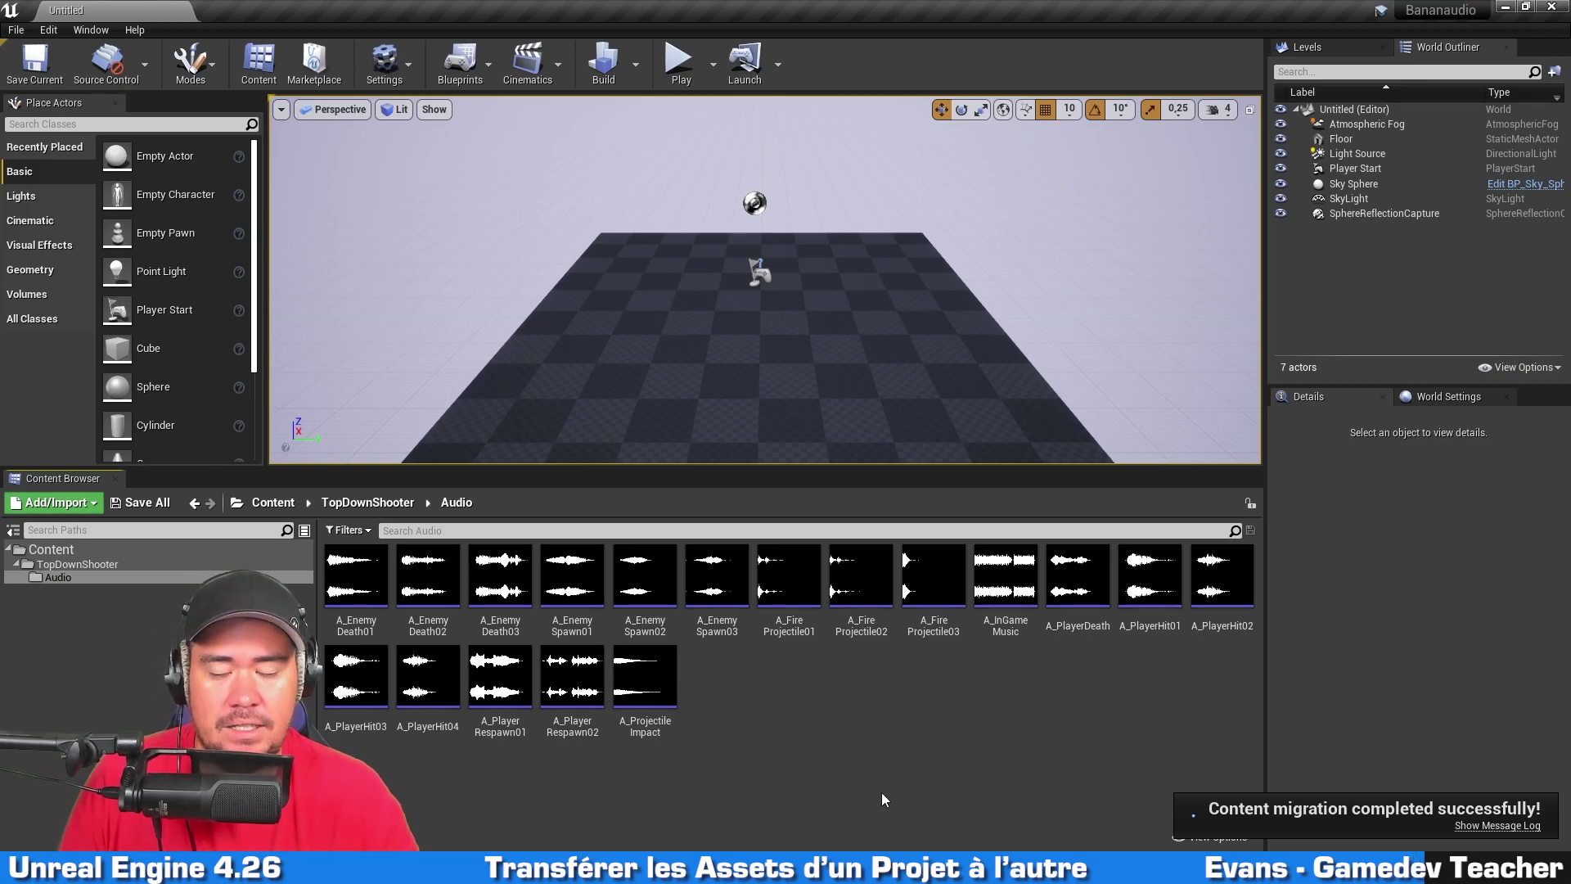
left_click(98, 547)
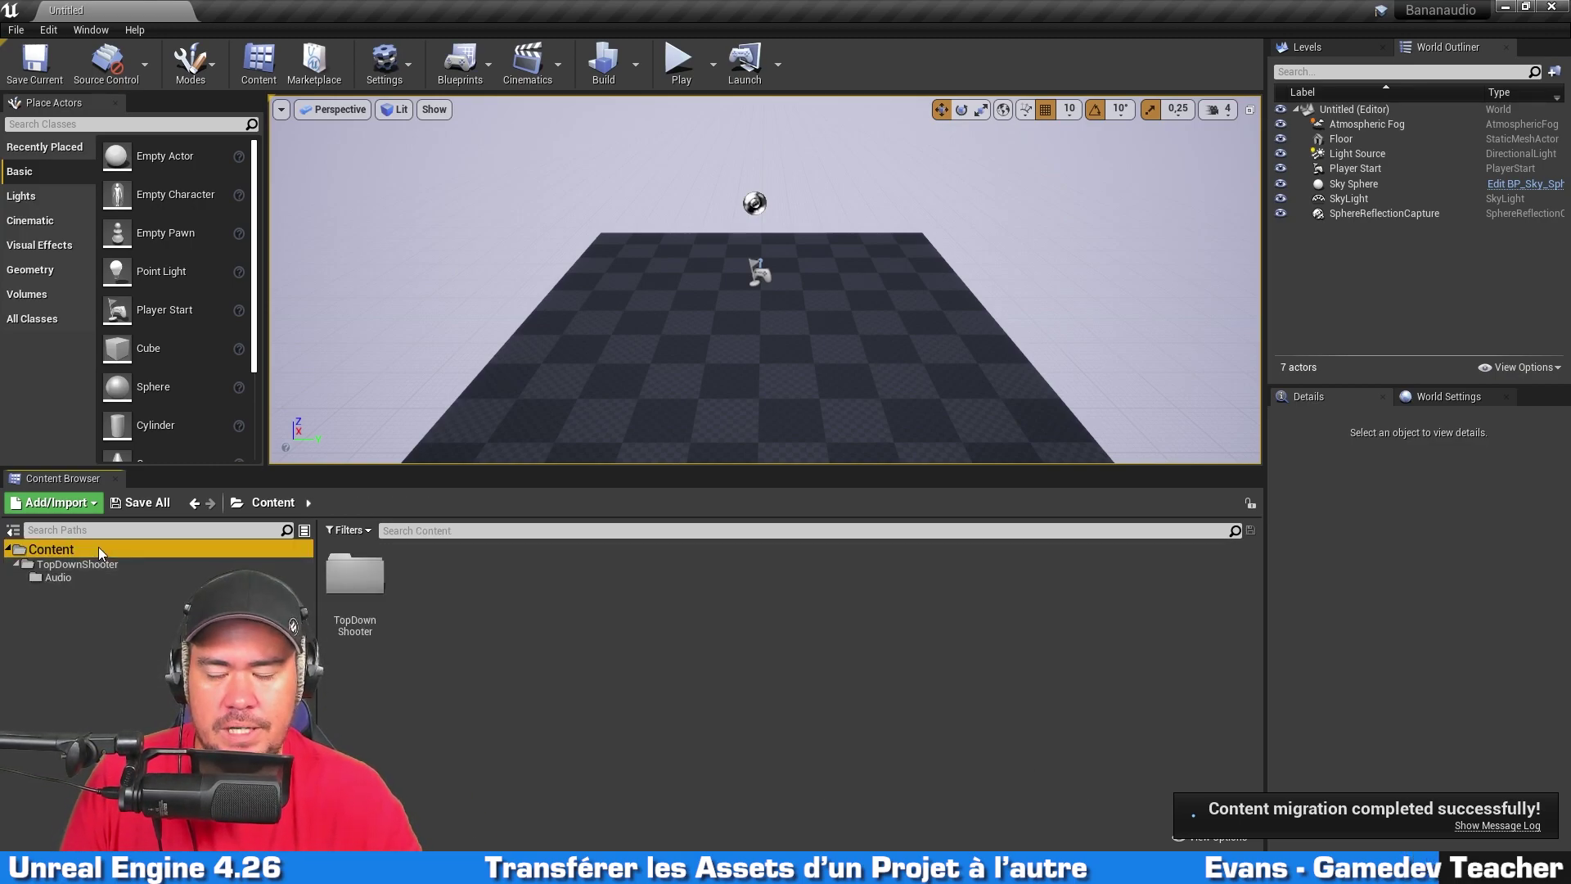
left_click(120, 563)
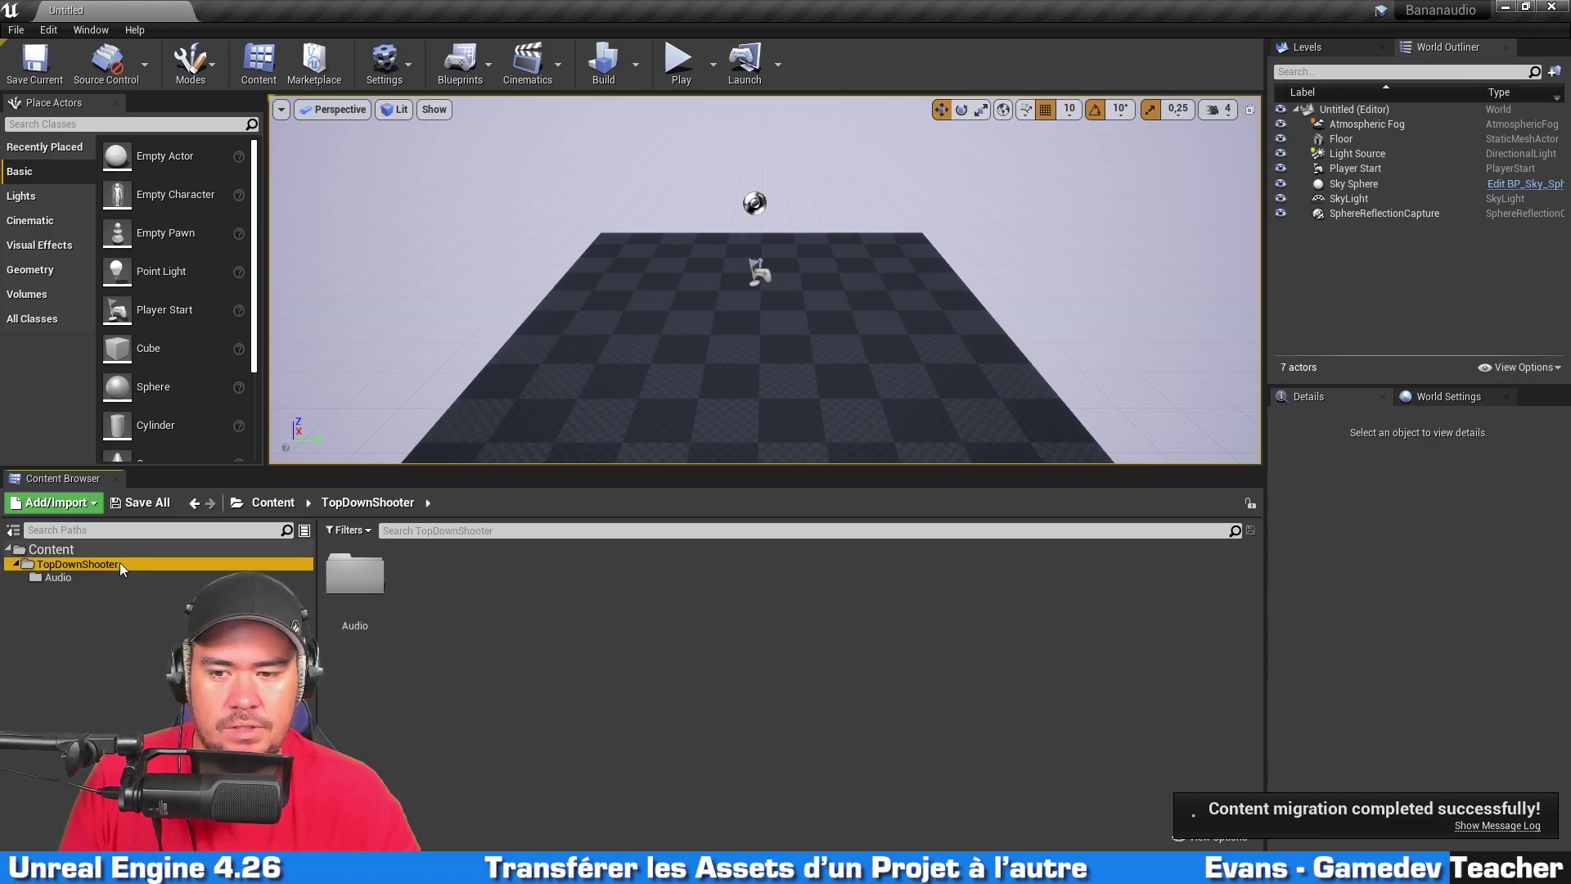
left_click(81, 577)
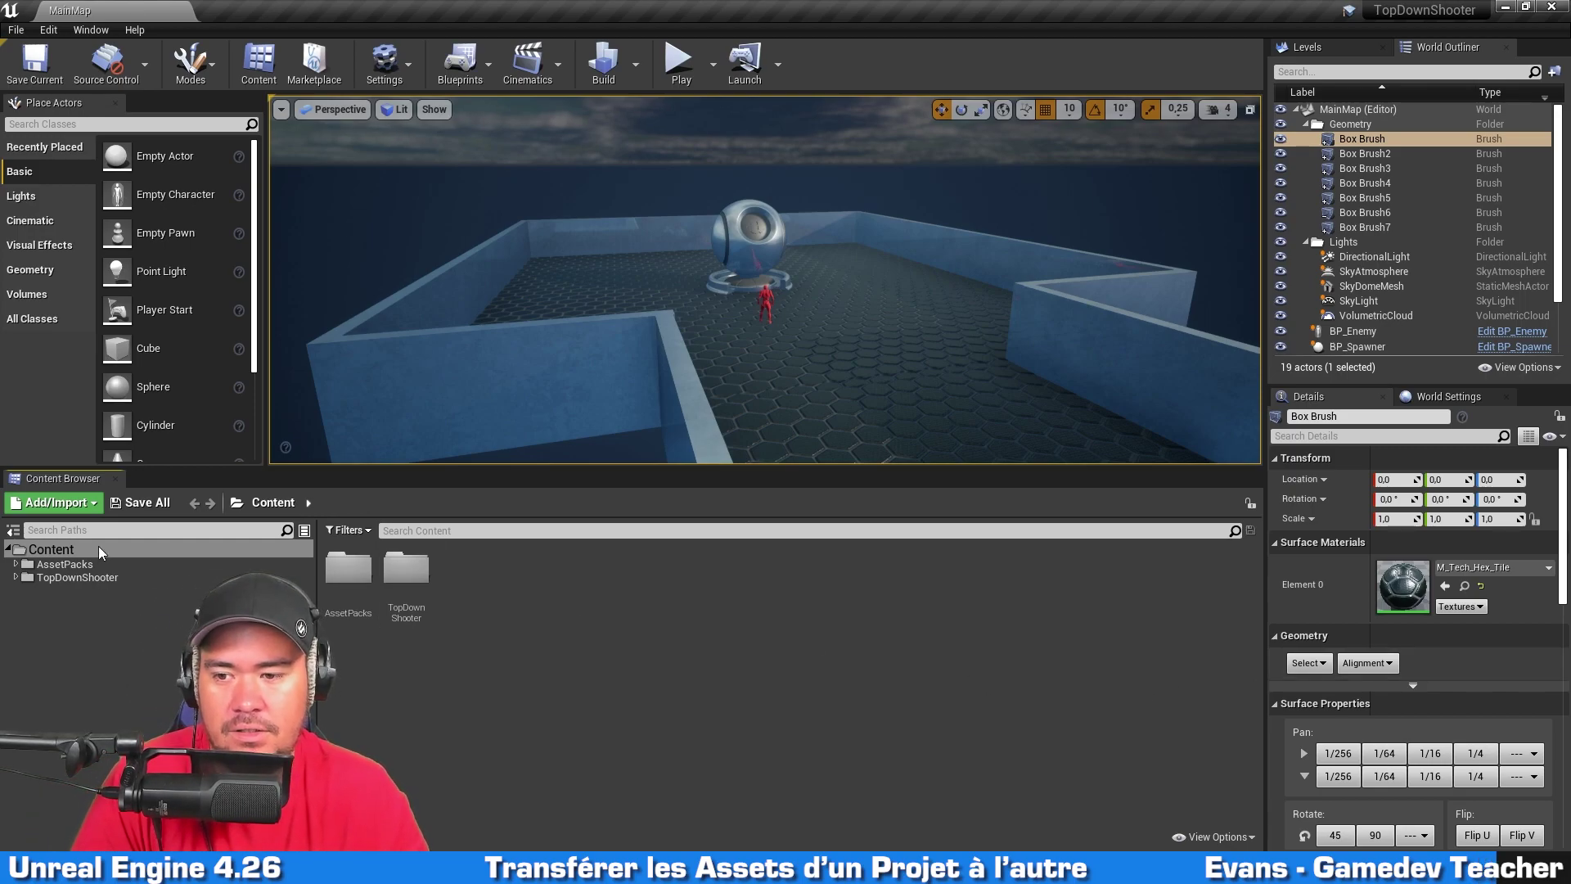
Step: In the TopDownShooter project, expand the TopDownShooter folder and open its Audio folder to check the migrated sounds
left_click(139, 577)
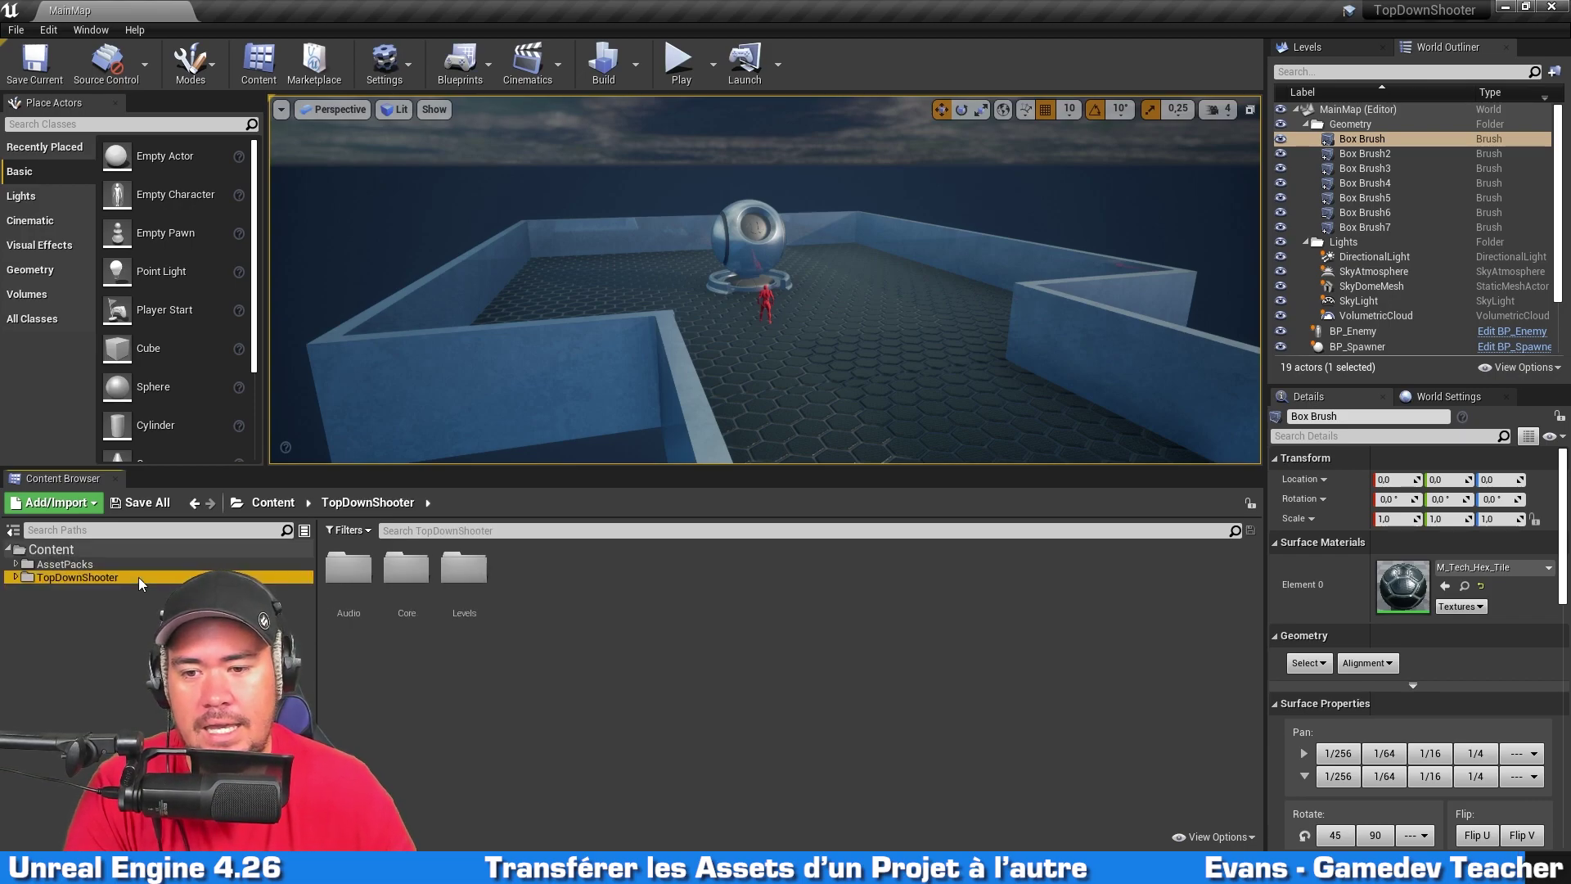
double_click(139, 577)
left_click(125, 595)
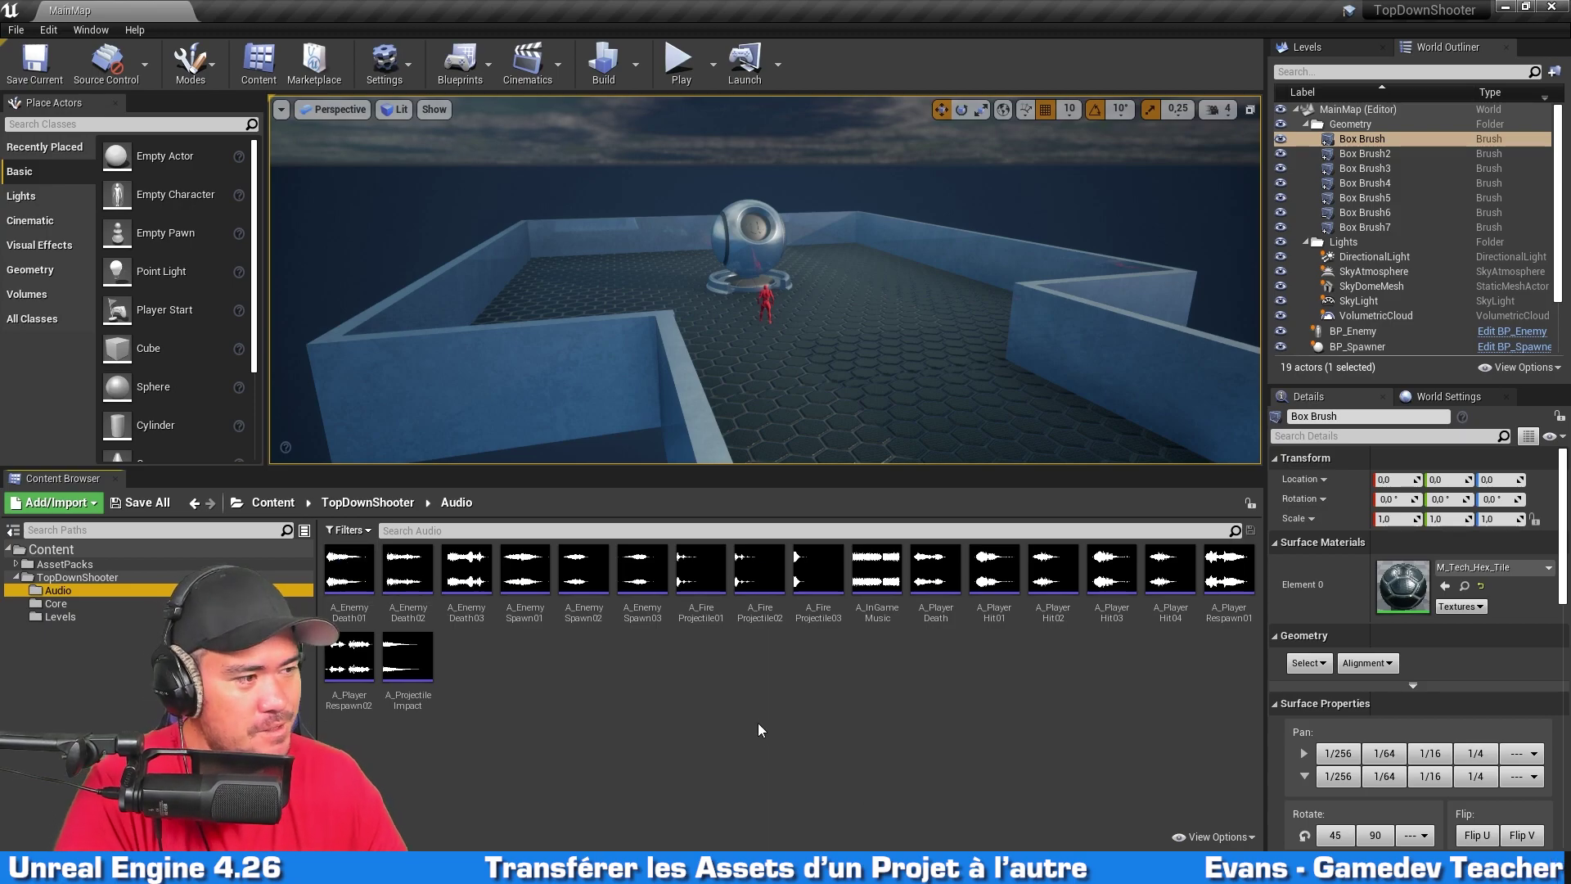
left_click(739, 775)
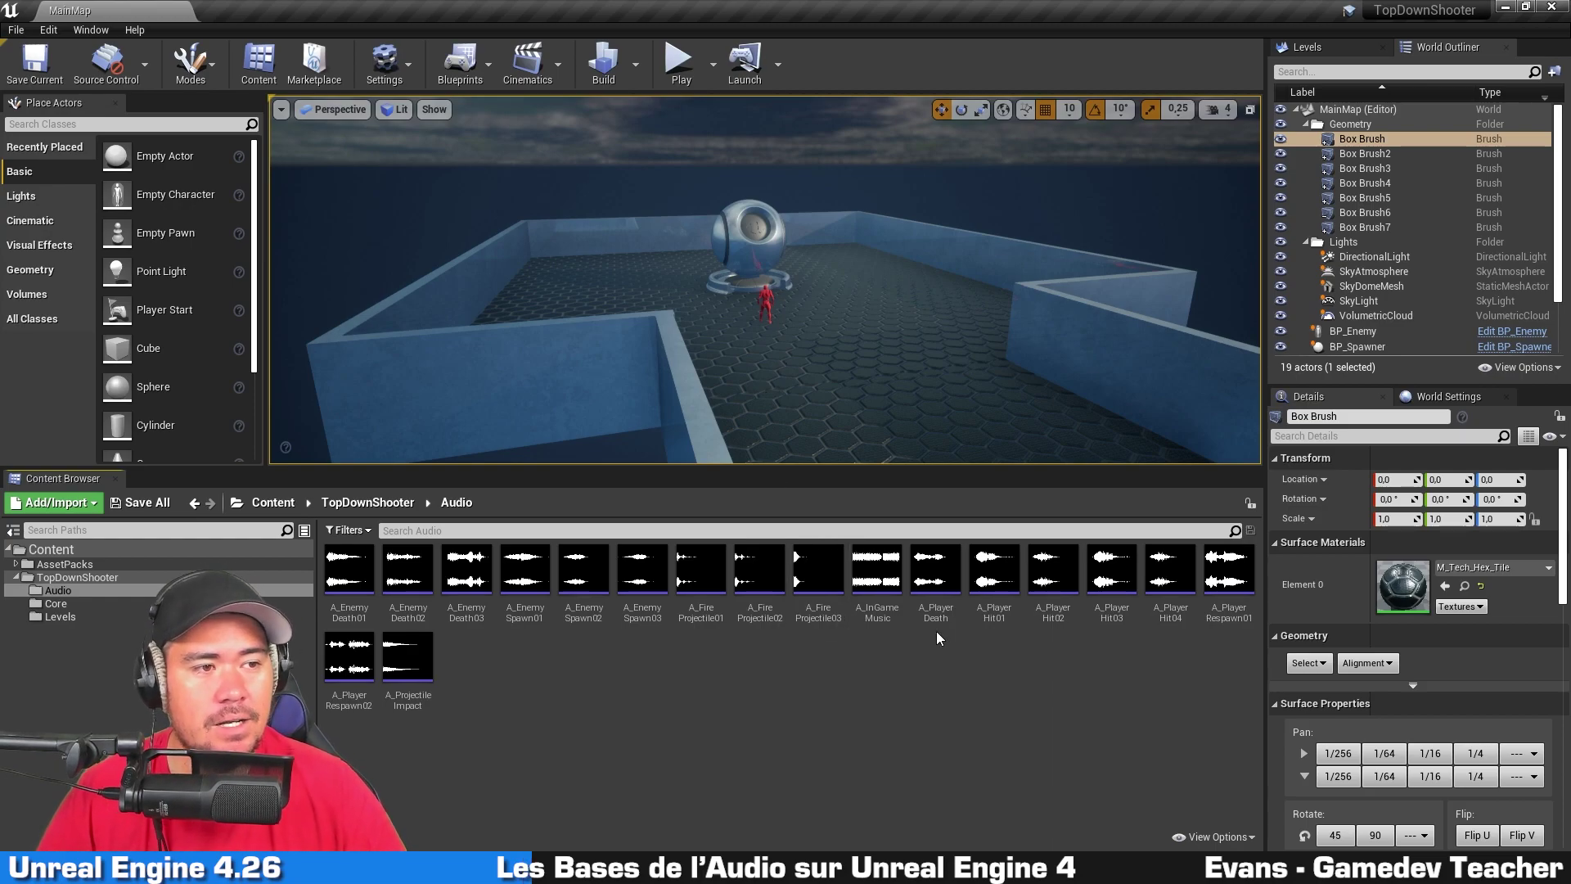
Step: Preview the A_FireProjectile01 sound wave from the Audio folder
right_click_drag(817, 314, 860, 331)
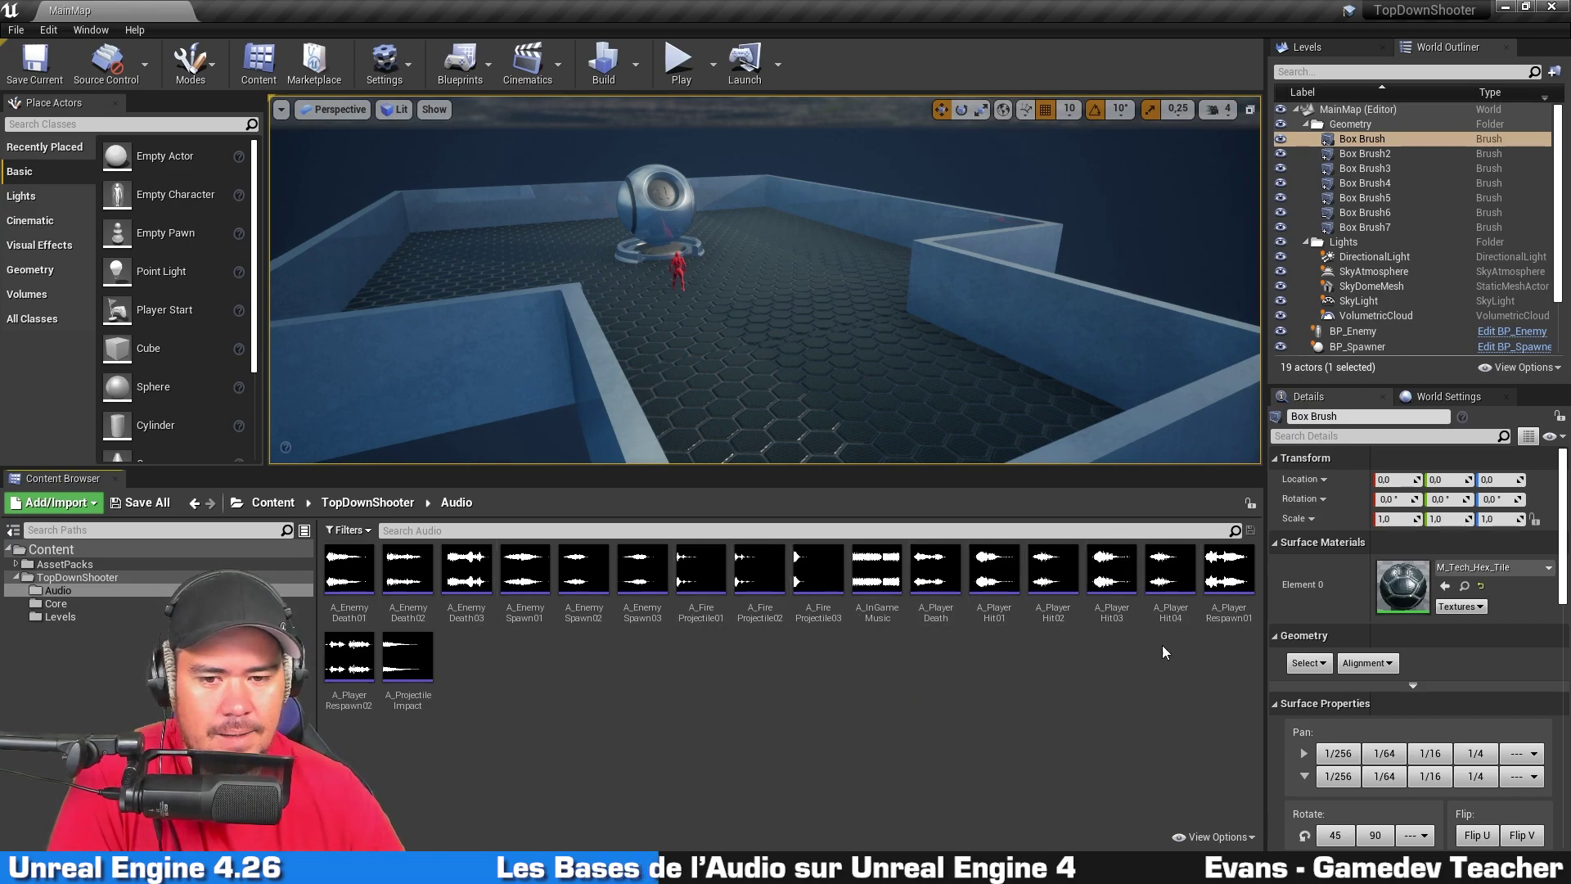
left_click(757, 607)
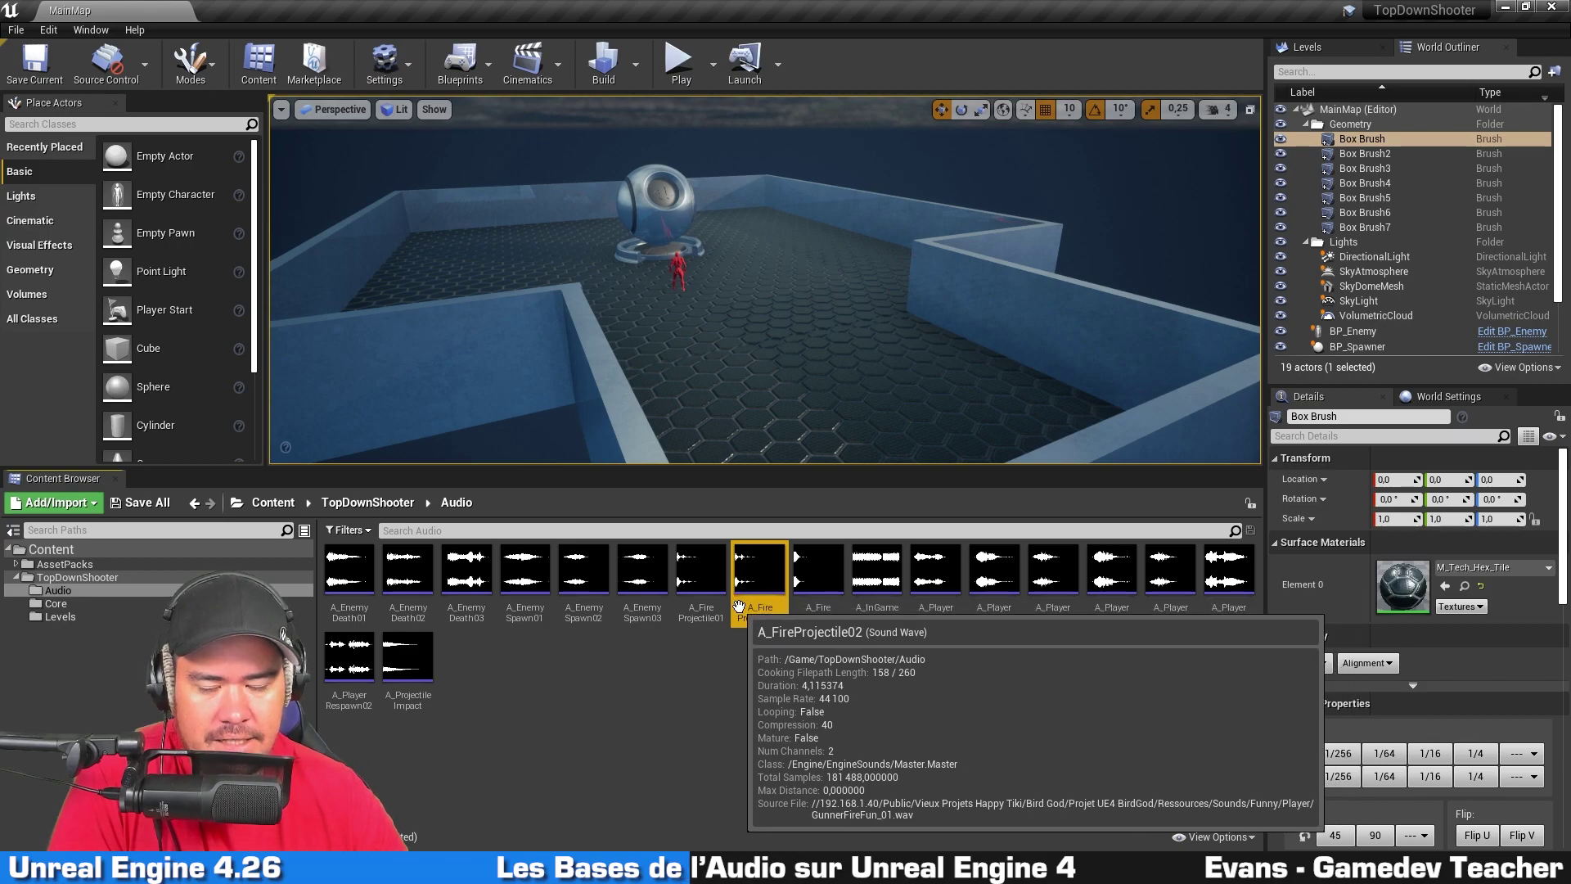
left_click(686, 606)
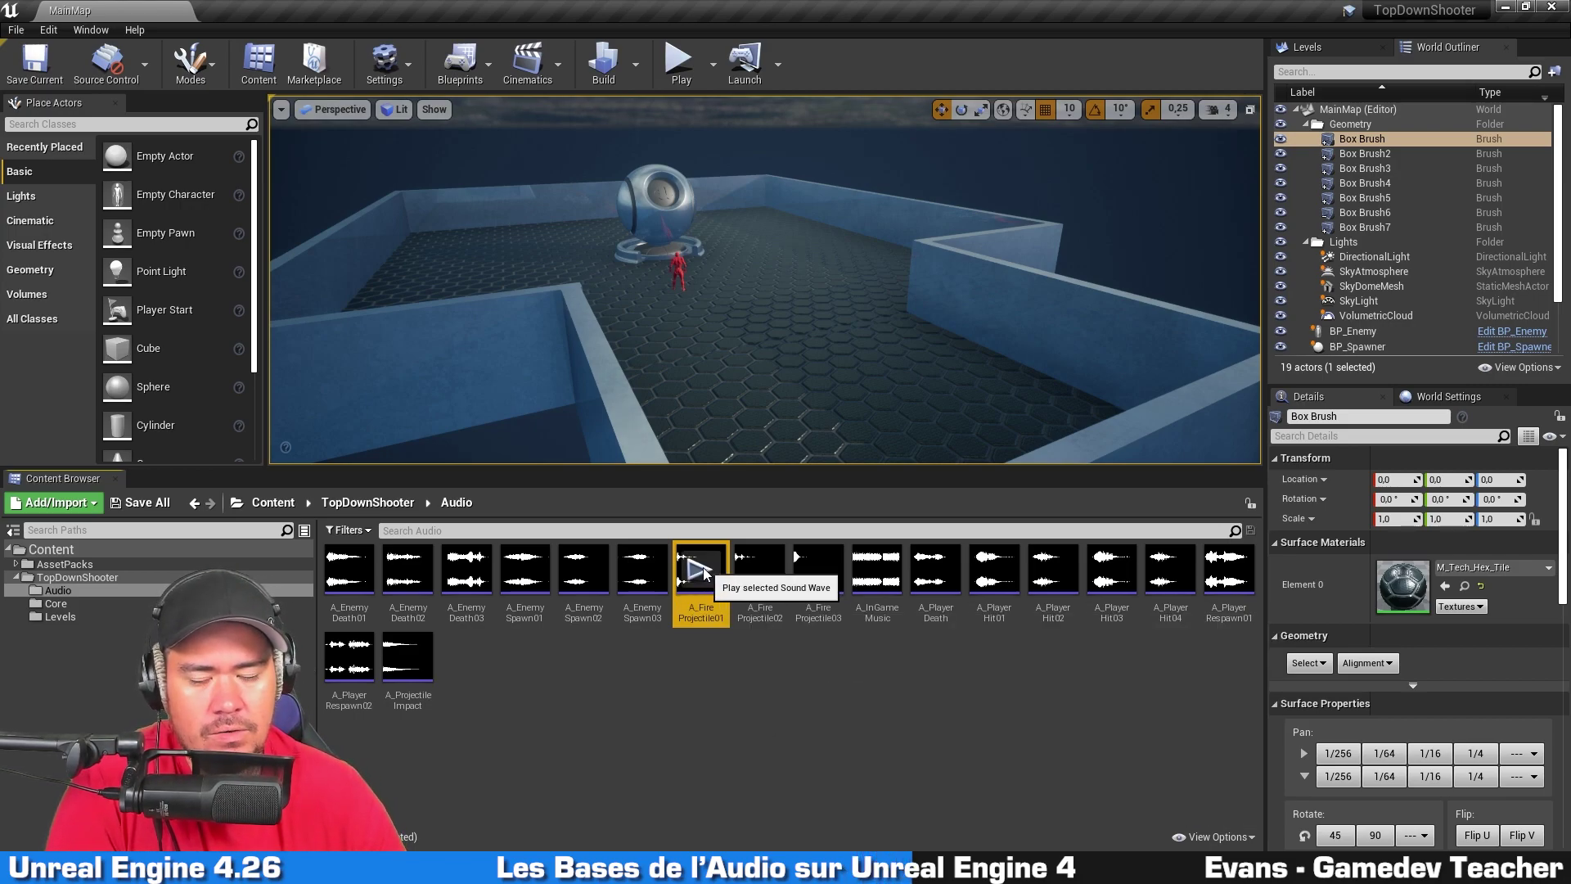
left_click(706, 574)
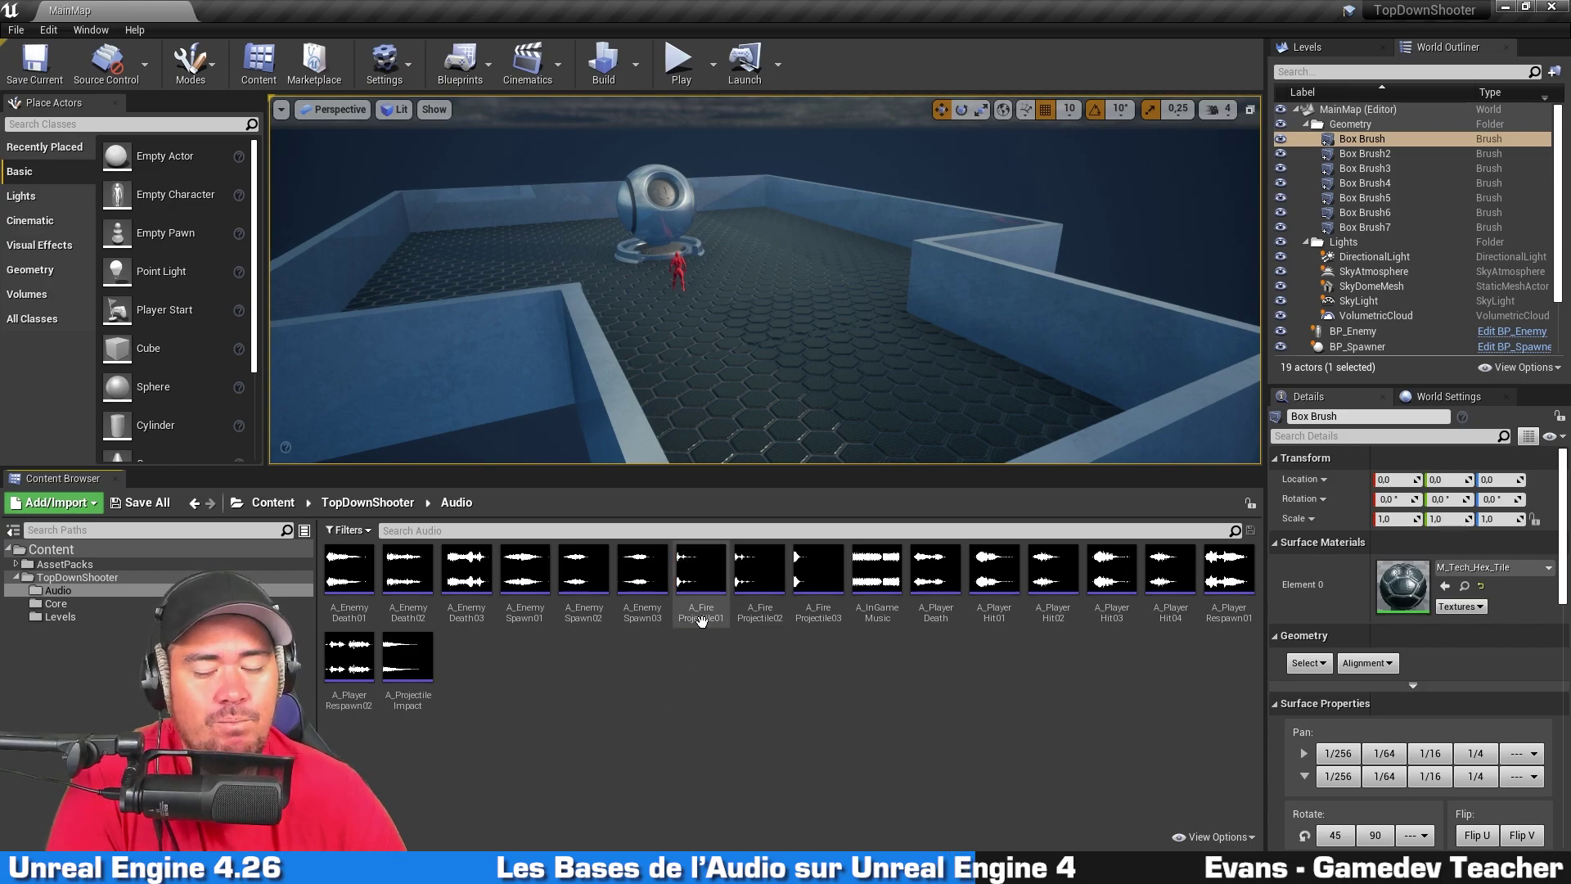
Step: Open the A_FireProjectile01 sound wave and review its Quality, Streaming, Sound, Subtitles and source file properties
double_click(701, 619)
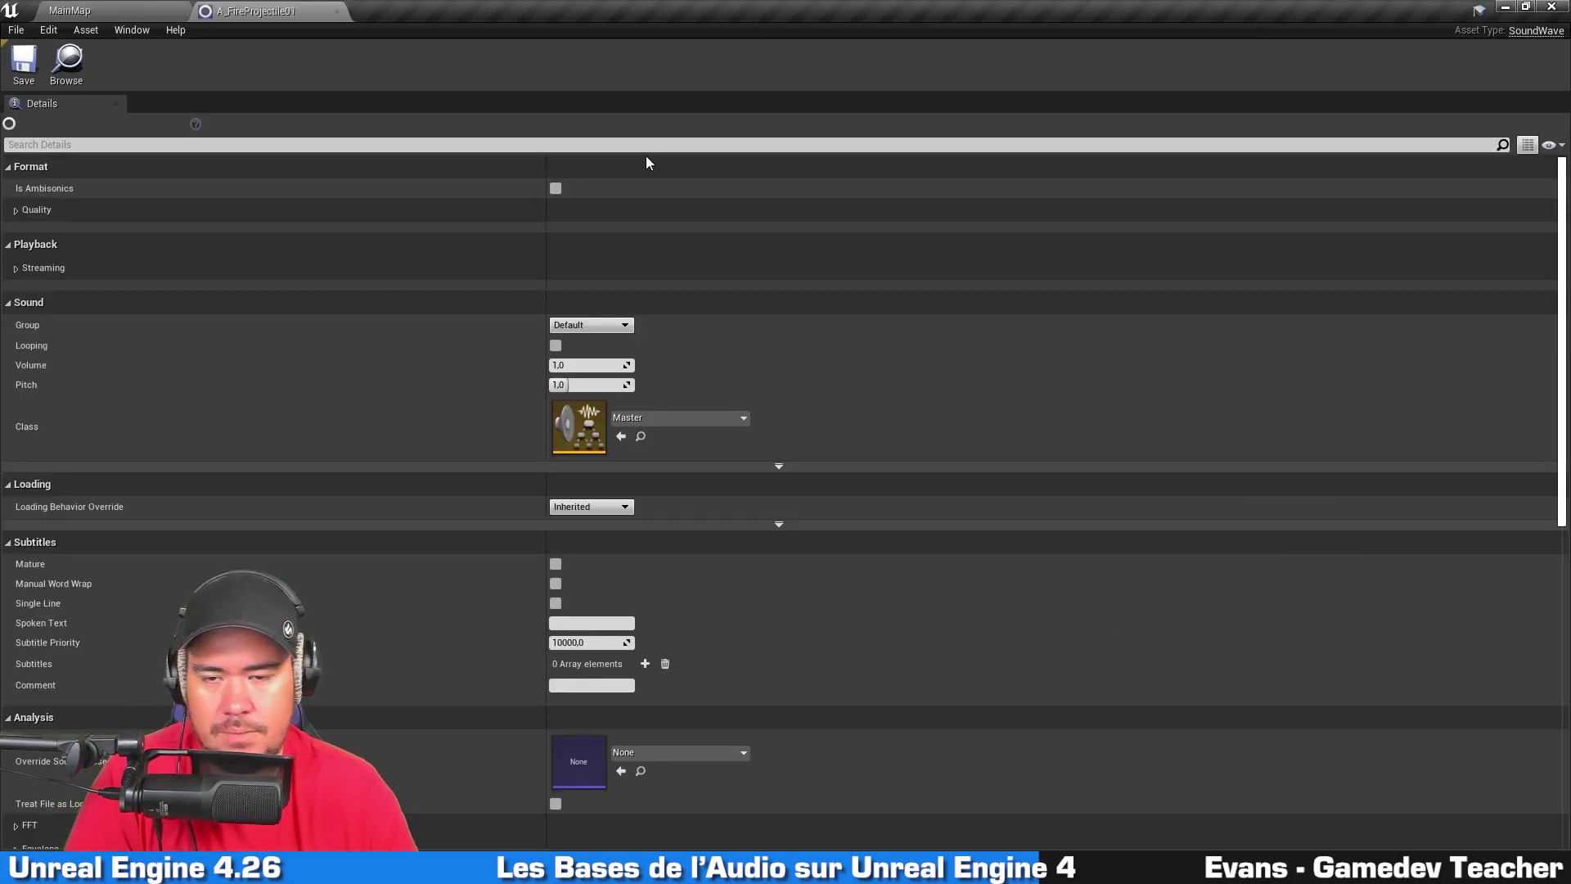
left_click(15, 267)
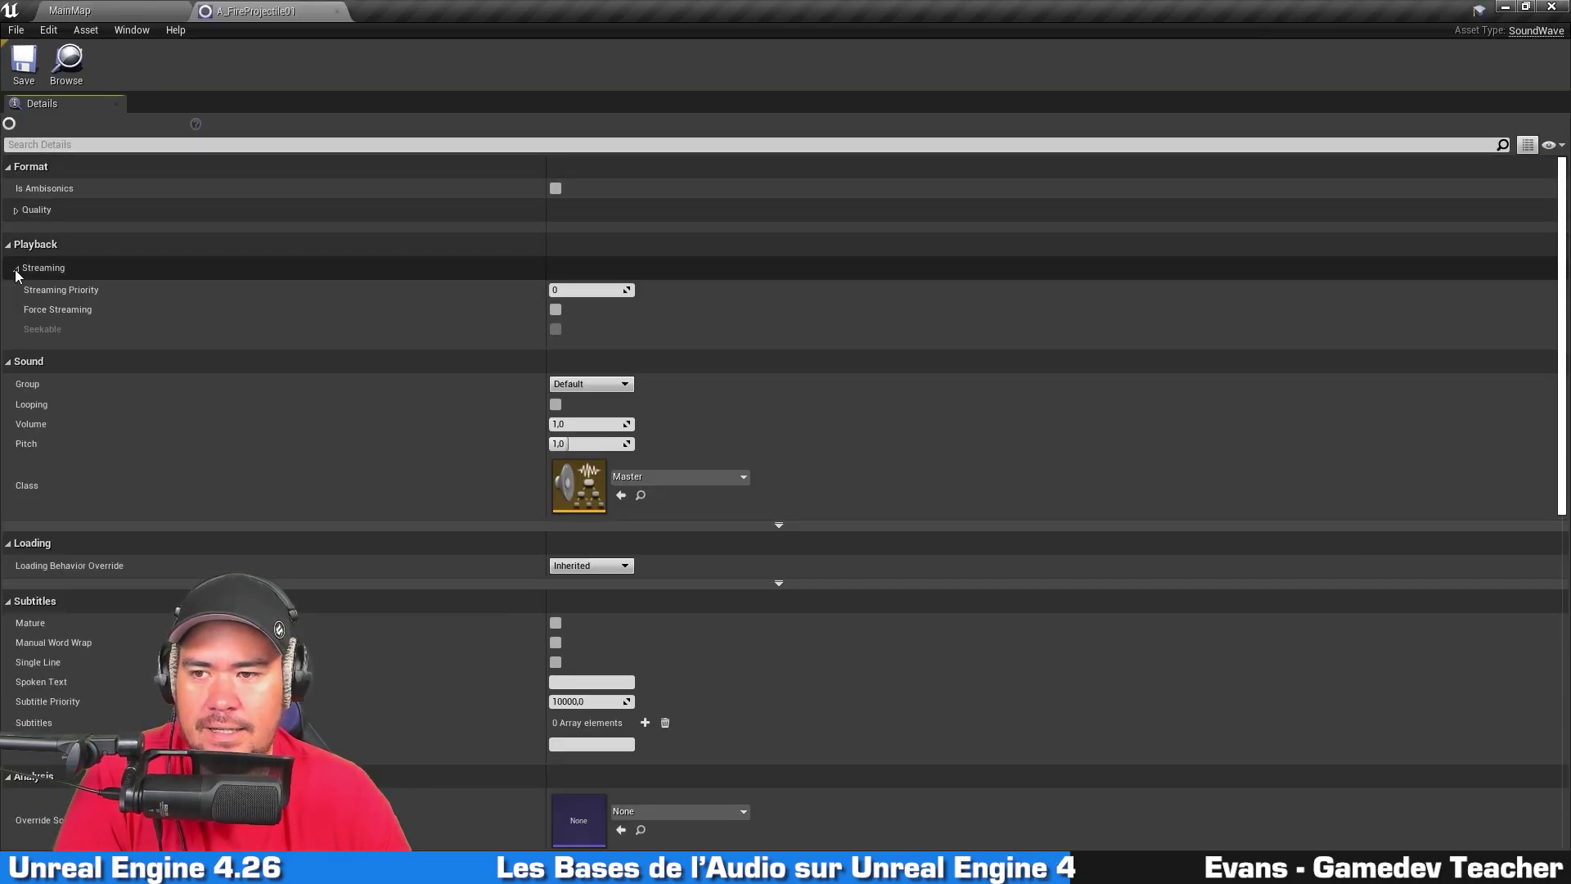
left_click(16, 210)
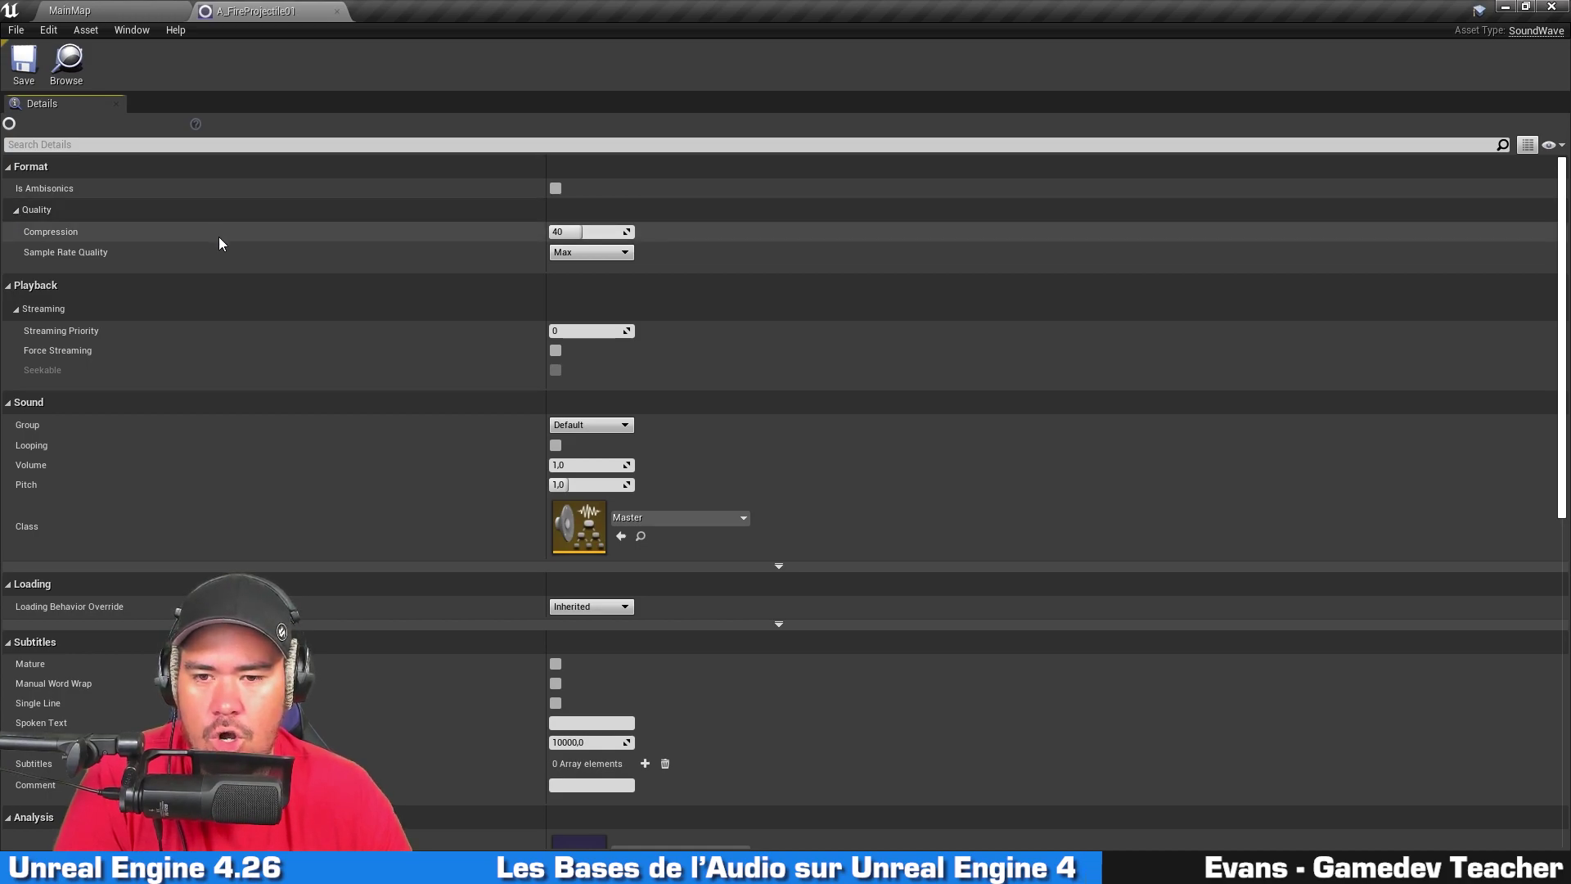
scroll(692, 406, "down", 5)
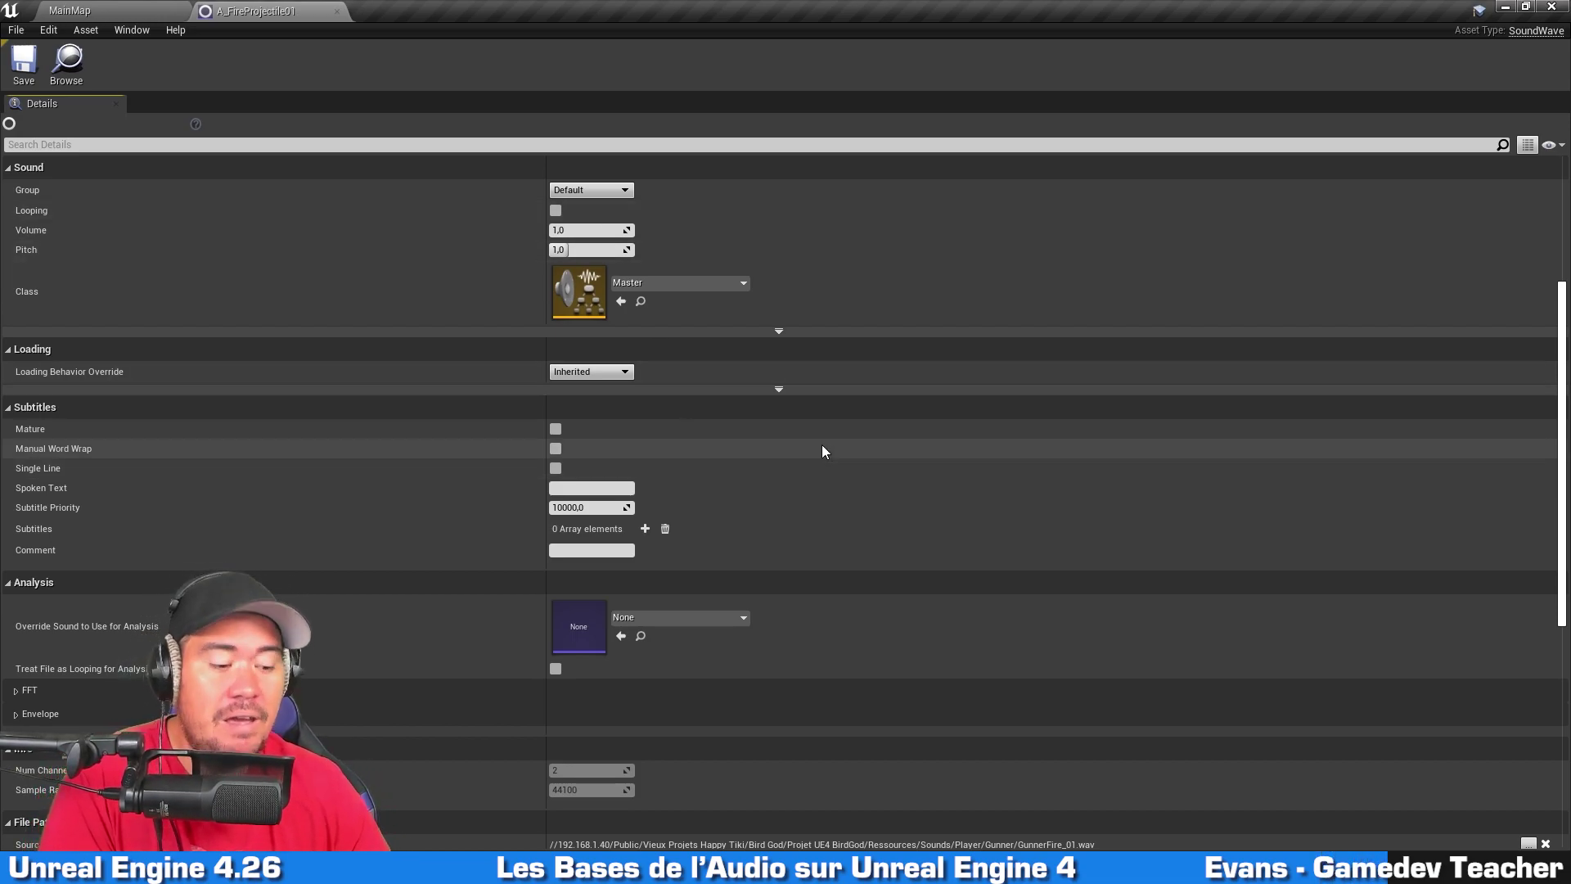
scroll(832, 425, "down", 5)
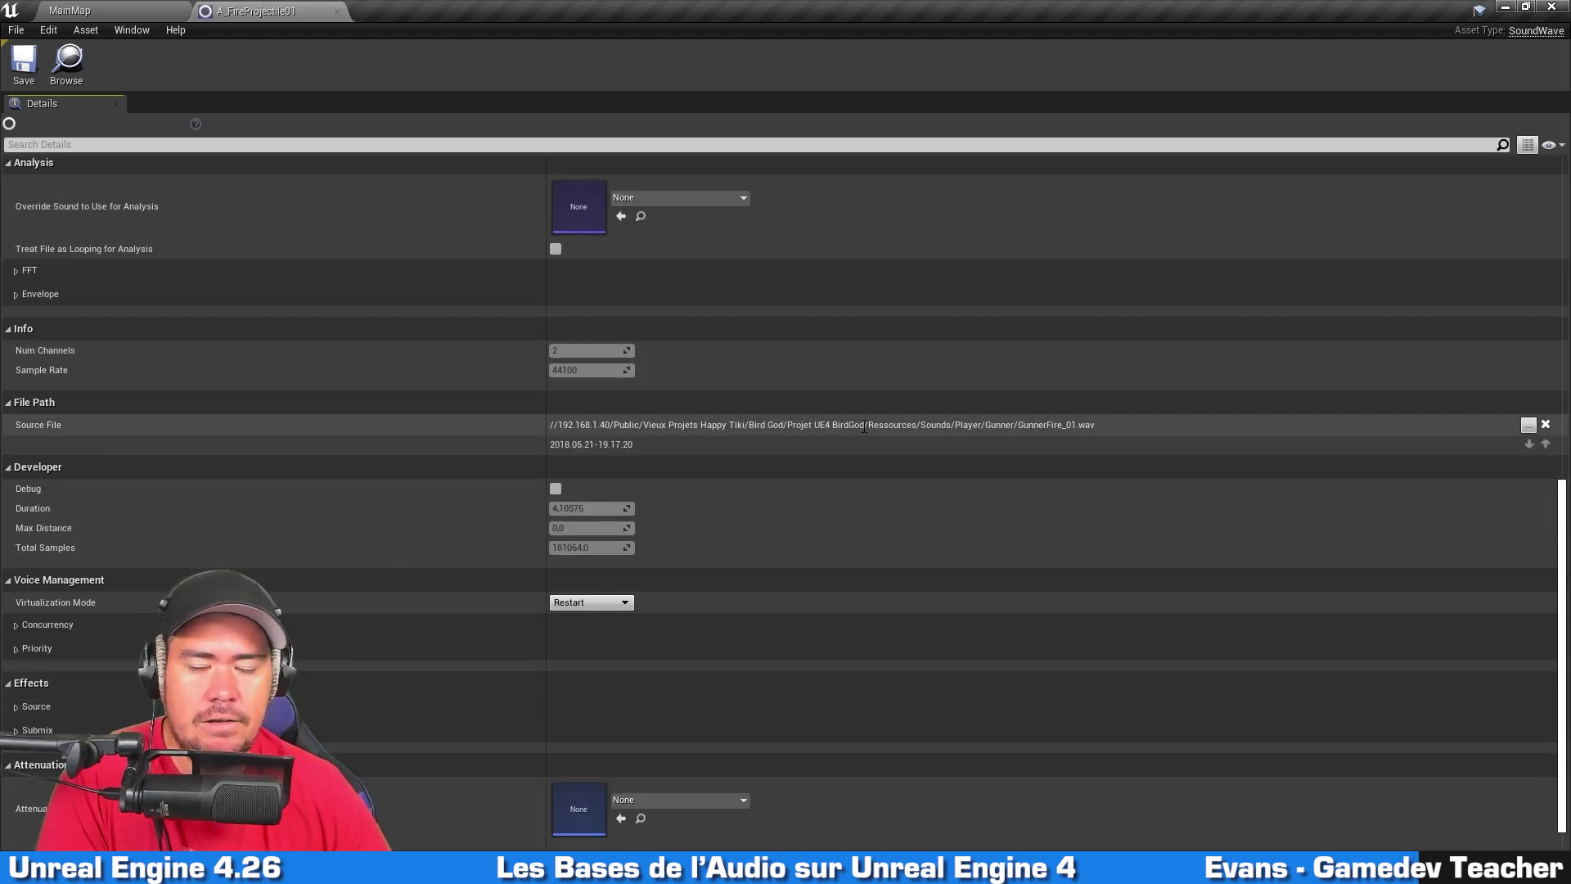
scroll(861, 419, "up", 6)
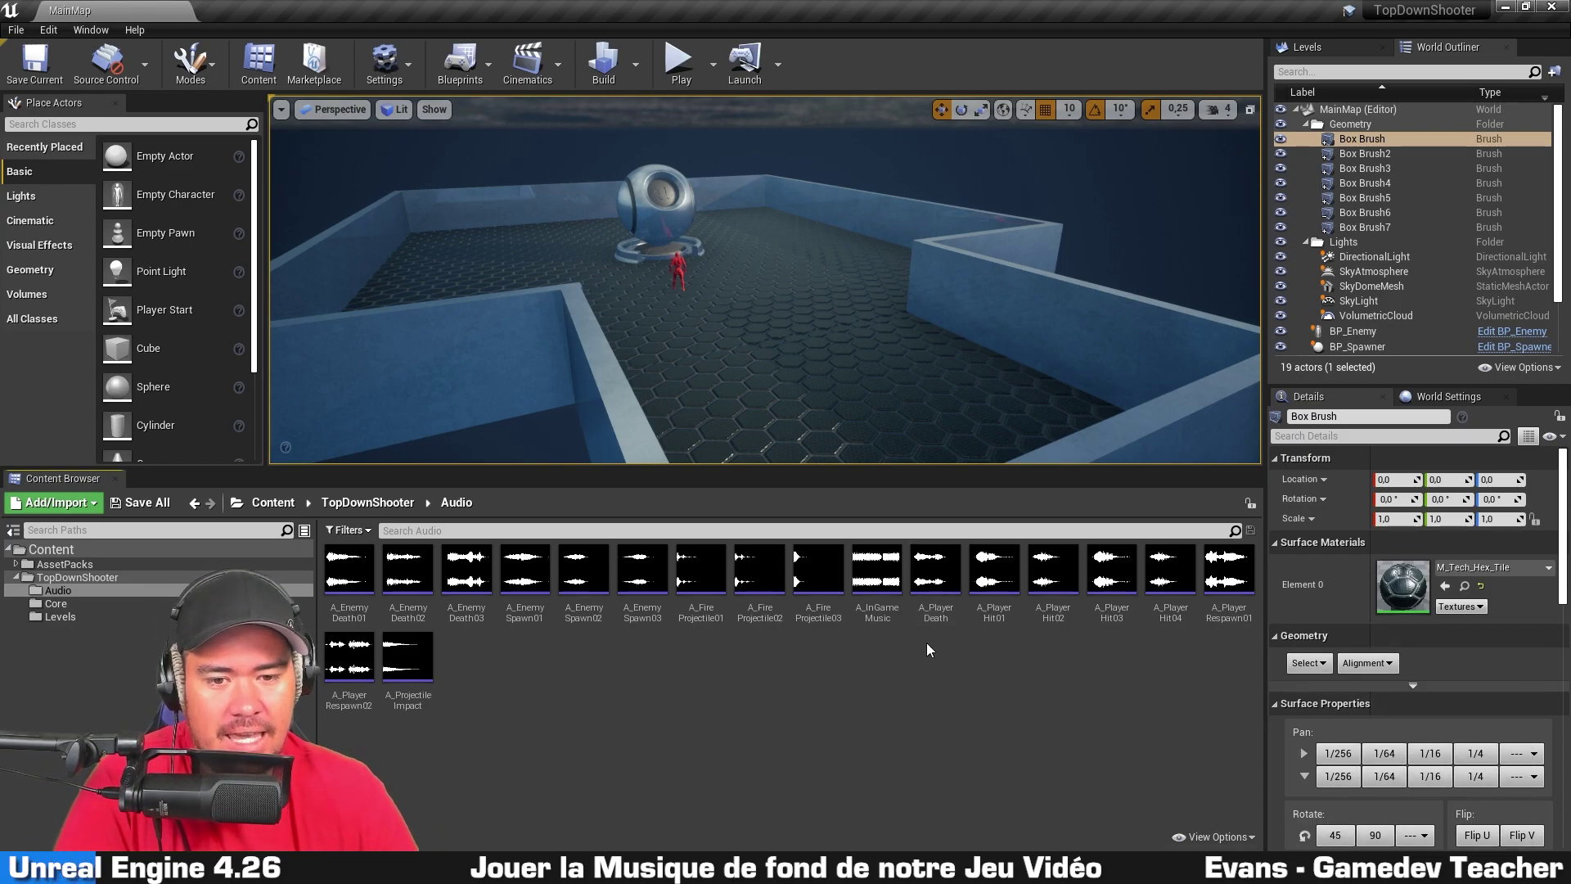
Step: Preview the A_InGameMusic sound wave and create a Sound Cue from it in the Audio folder
left_click(877, 570)
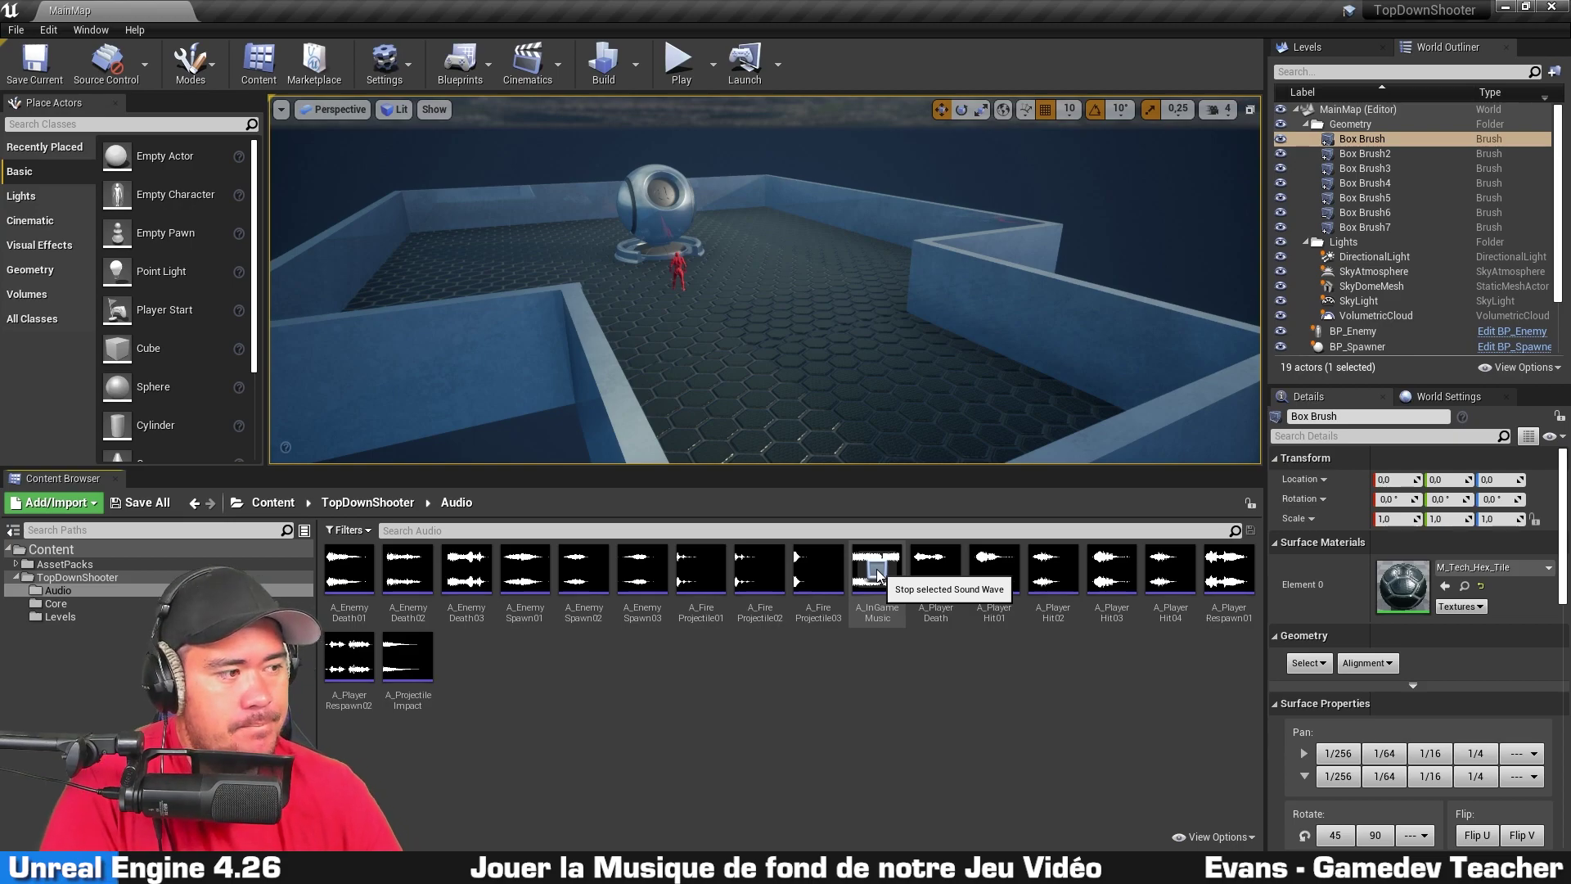
left_click(878, 573)
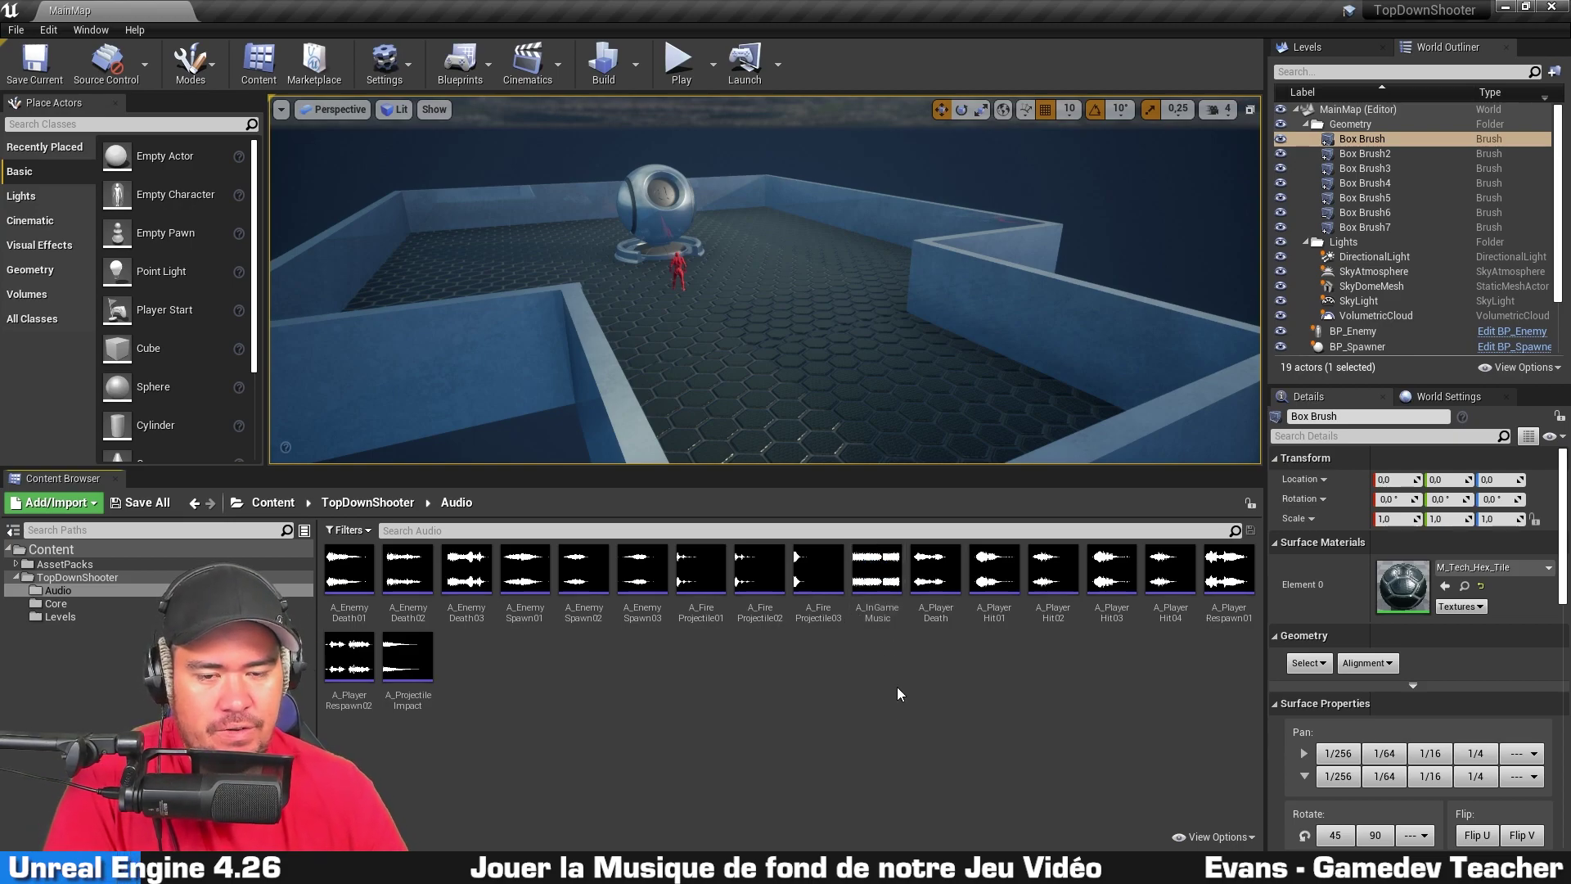
left_click(877, 613)
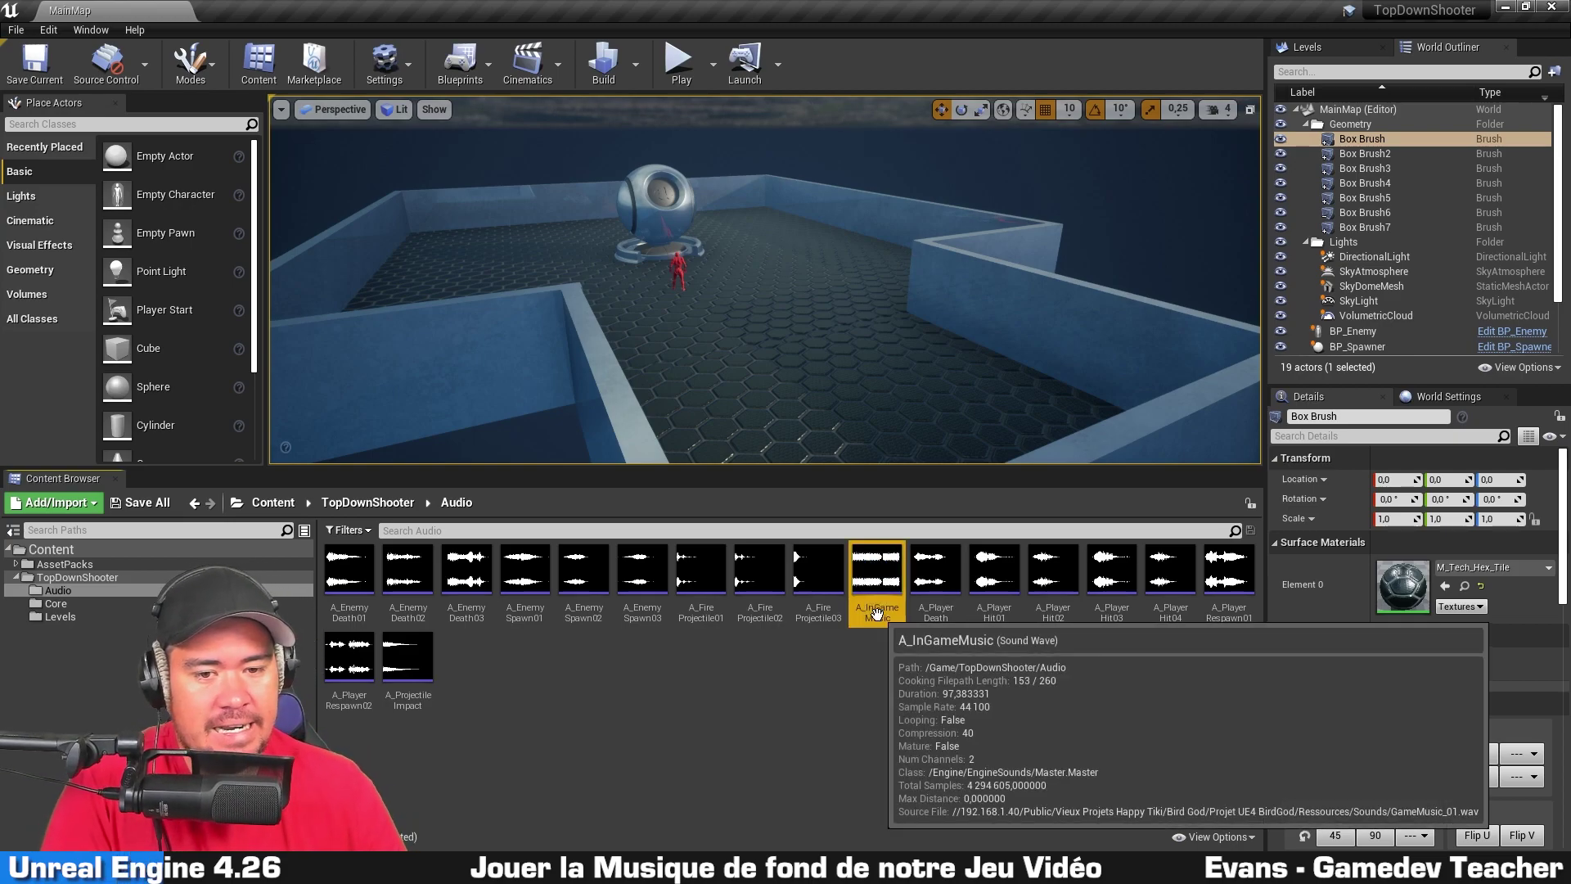
right_click(877, 613)
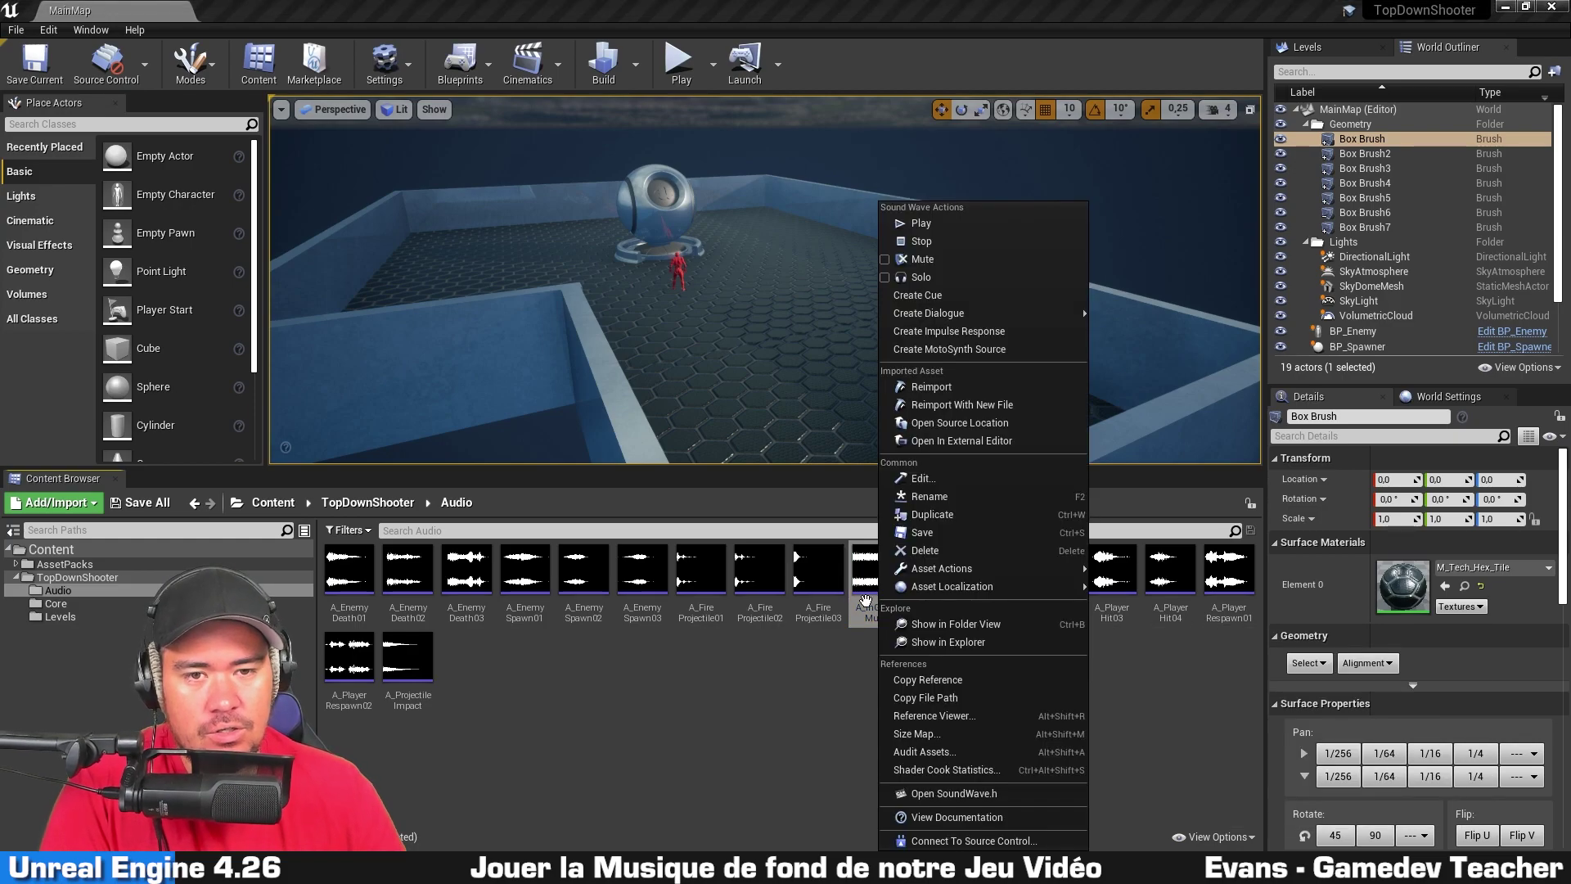
left_click(985, 293)
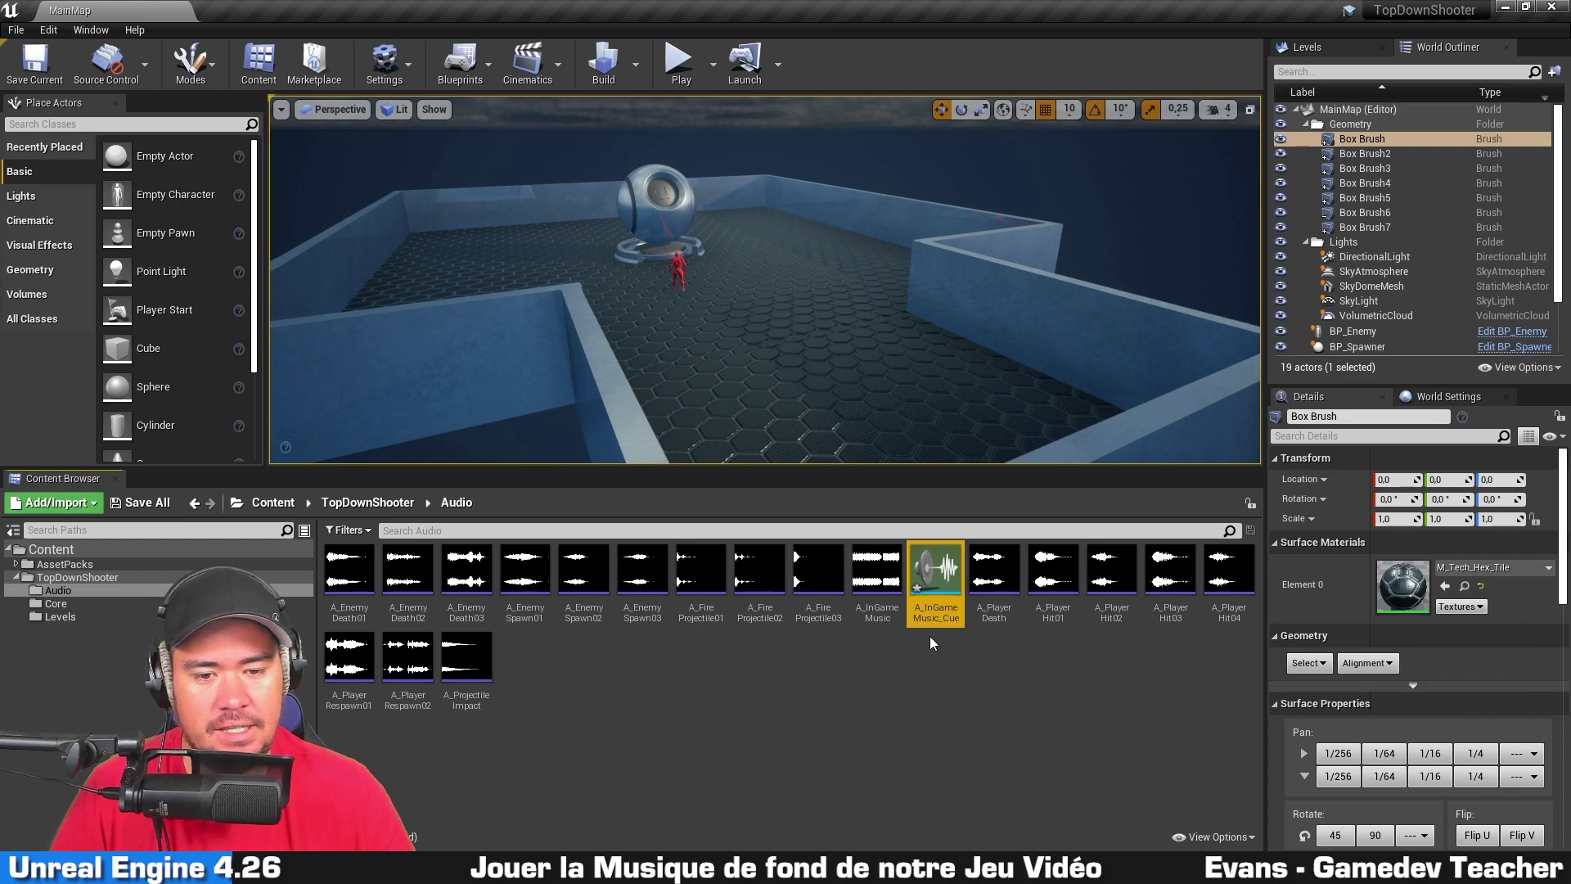
left_click(947, 753)
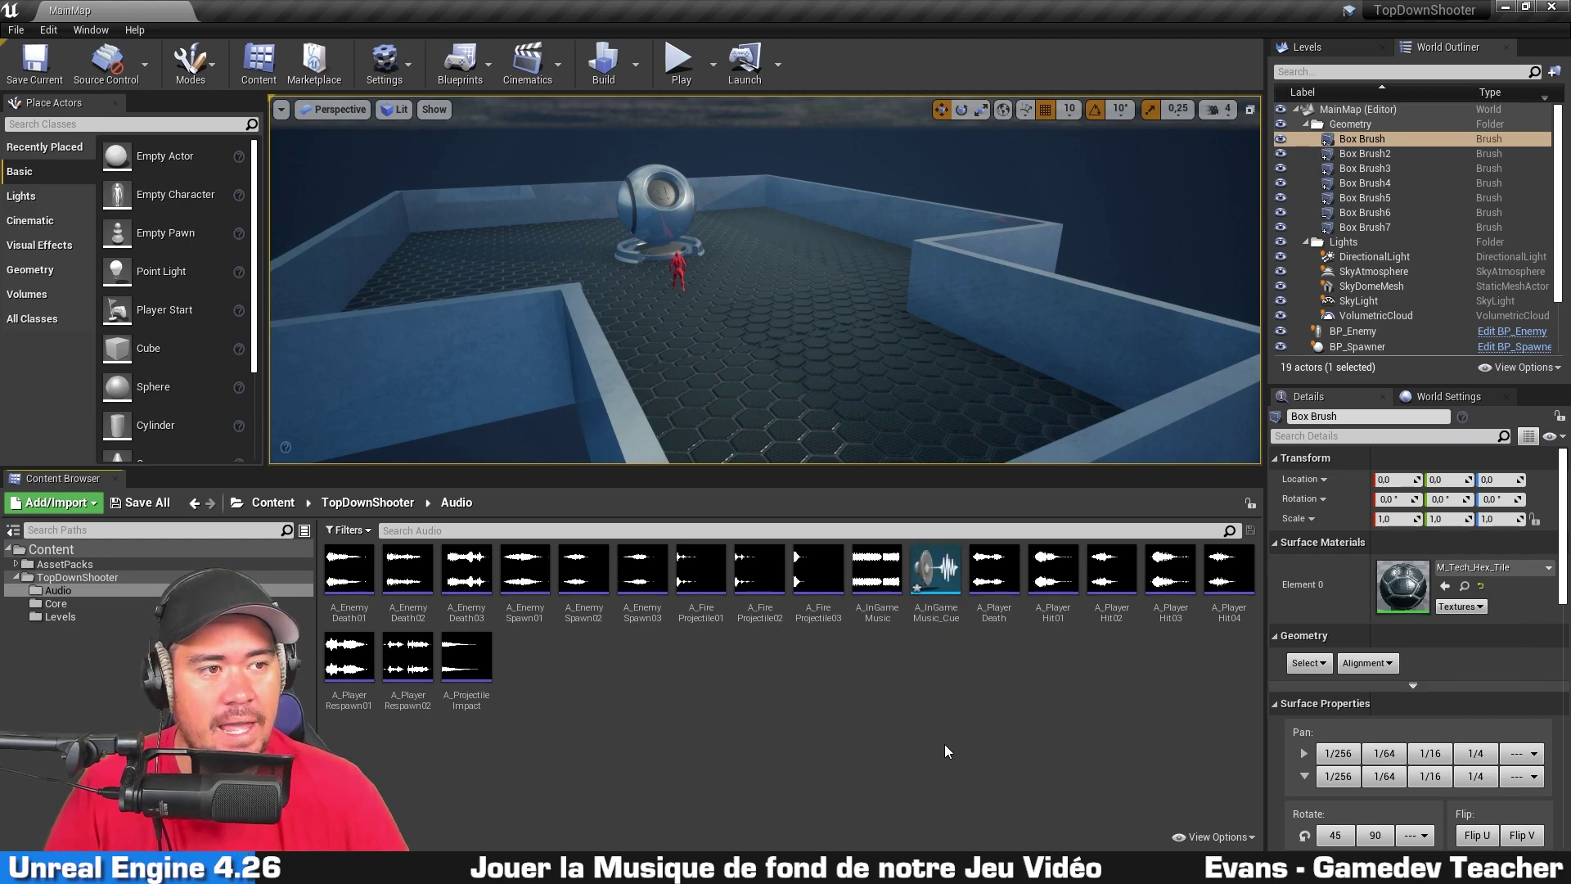
Step: Open A_InGameMusic_Cue and spread the Wave Player and Output nodes apart in the graph
double_click(930, 612)
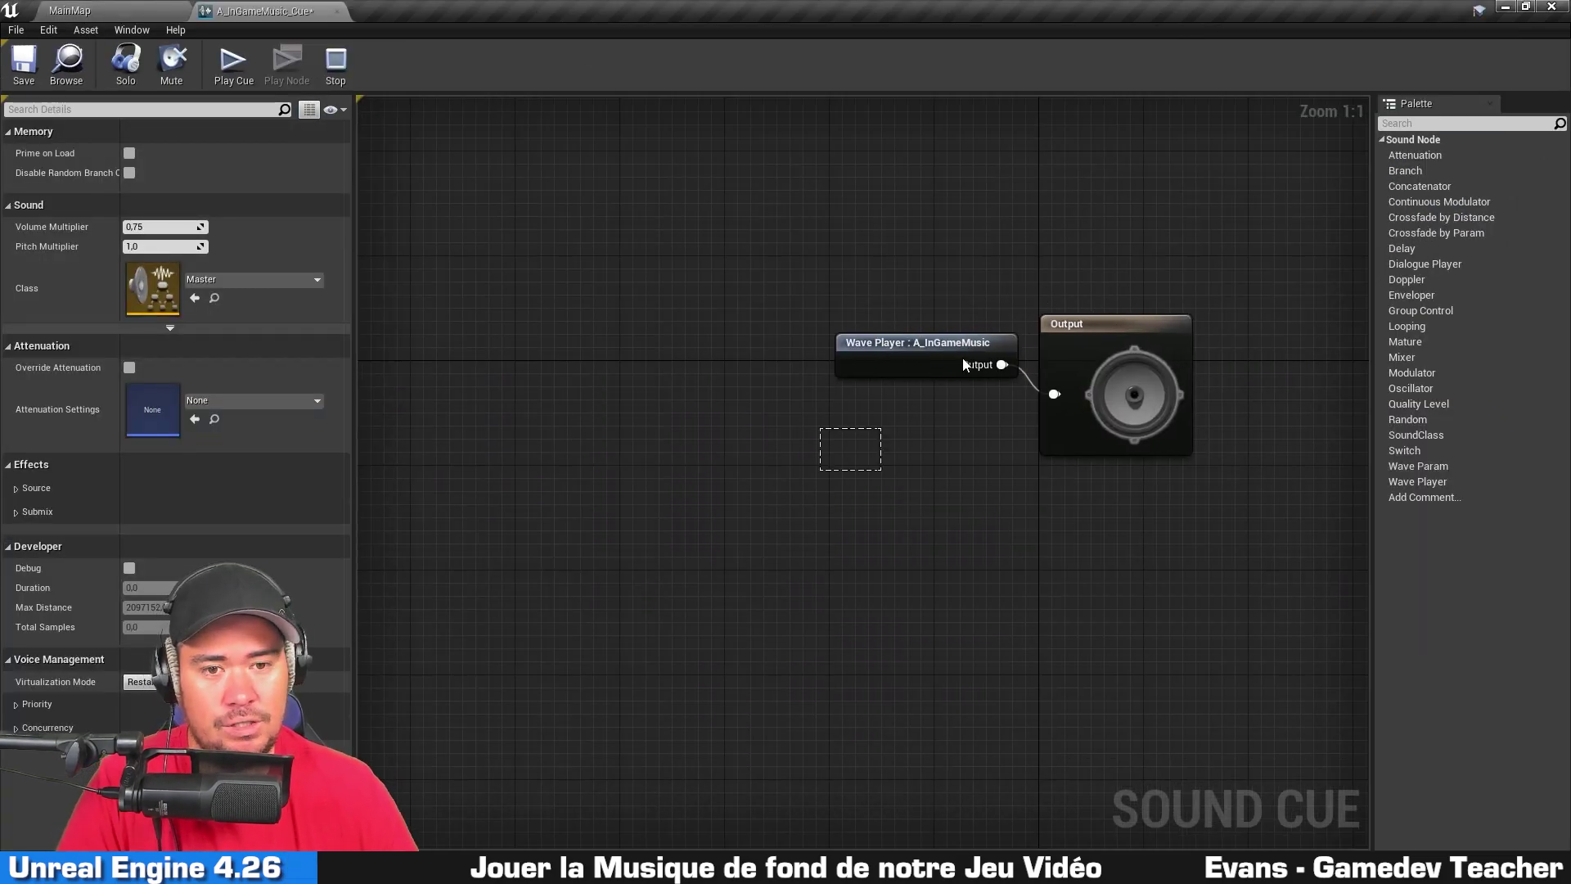
left_click_drag(963, 358, 1097, 326)
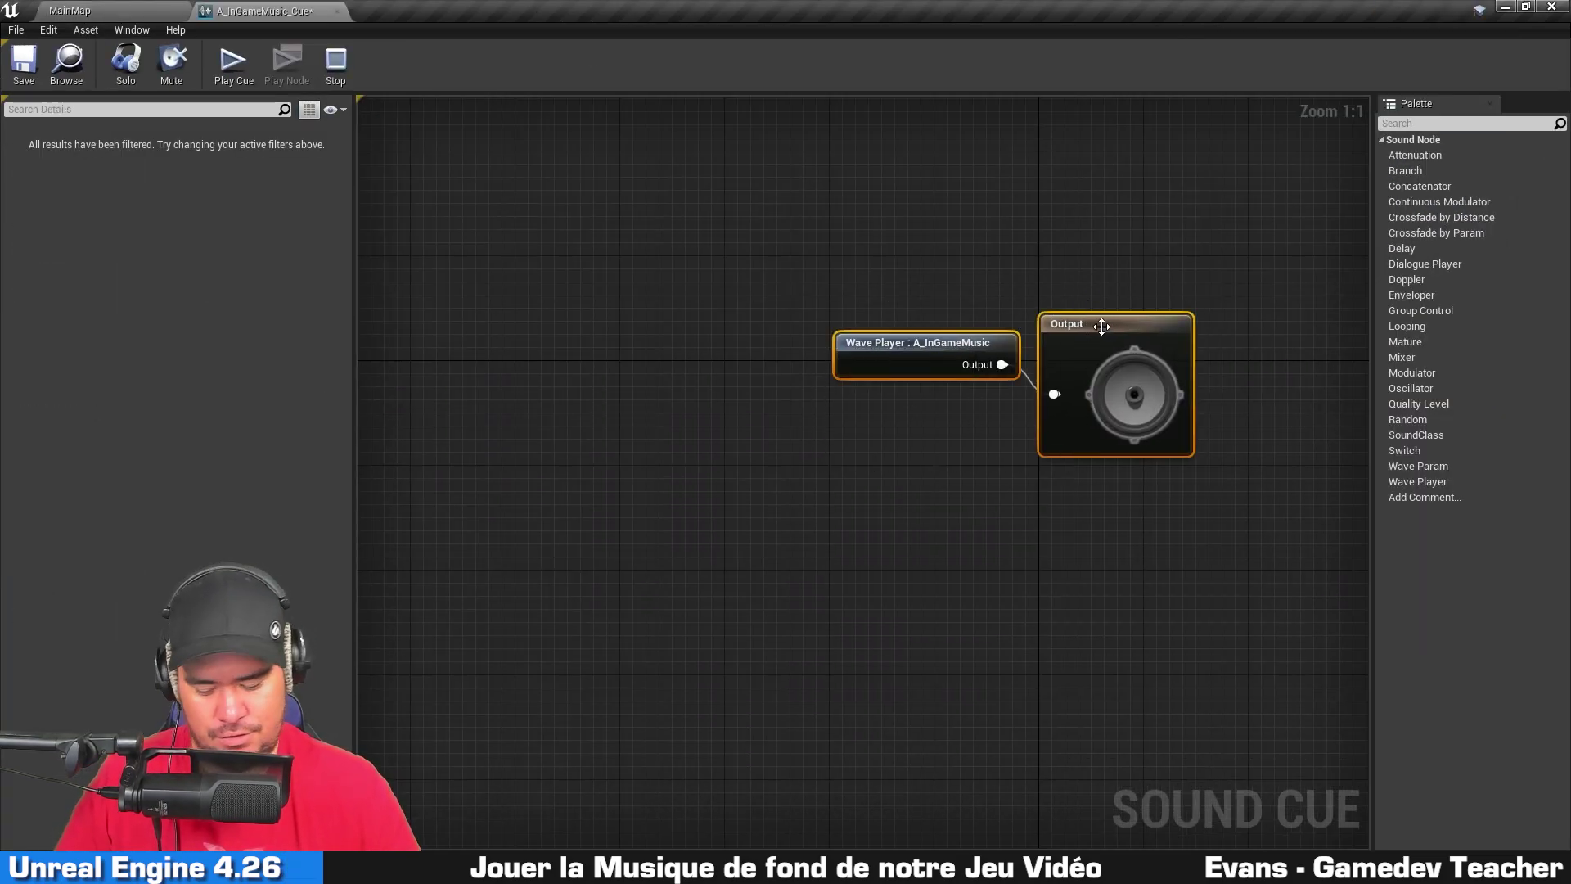
key("q")
left_click(1005, 489)
left_click_drag(906, 370, 743, 373)
left_click_drag(700, 461, 1097, 269)
left_click_drag(1141, 374, 1076, 348)
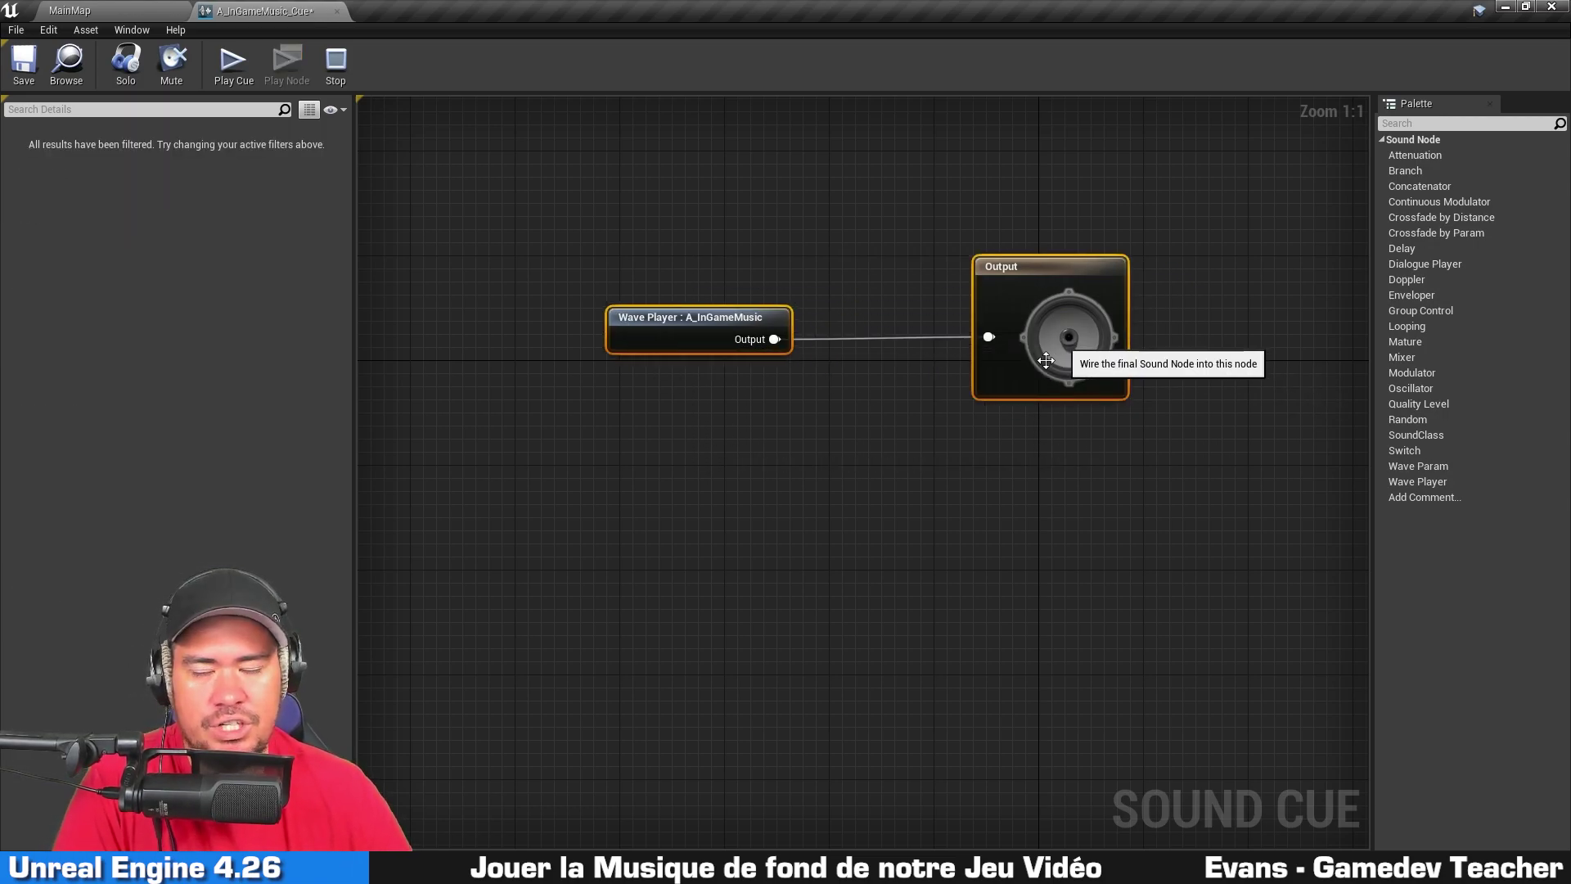
left_click(860, 547)
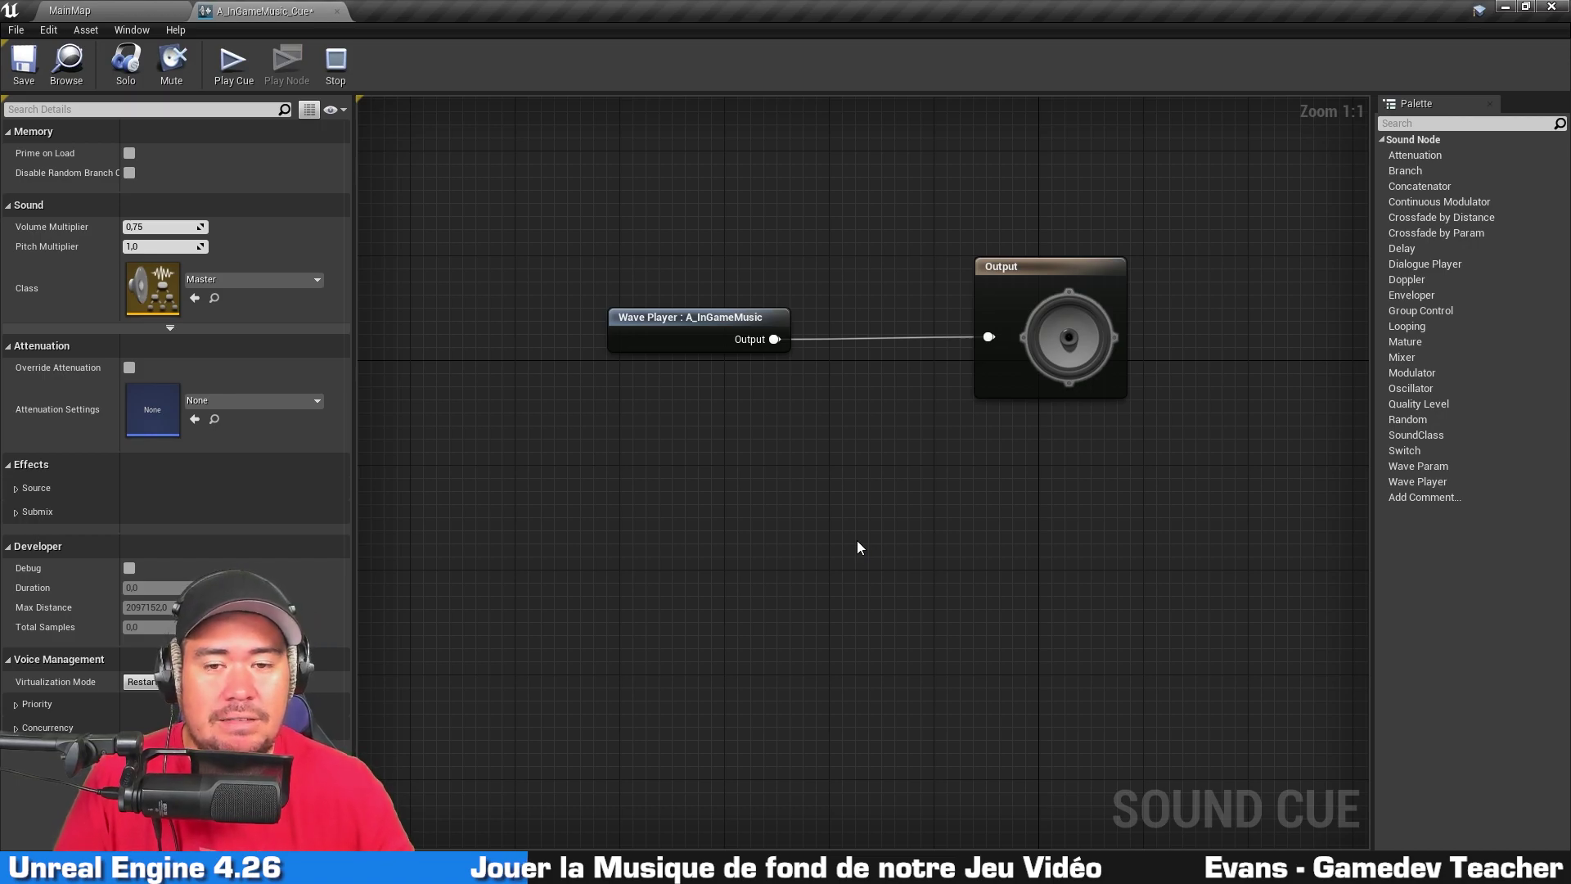
Step: Rearrange the cue graph by moving the Wave Player up and away from Output, and bring Output back closer to it
left_click_drag(1045, 299, 1094, 325)
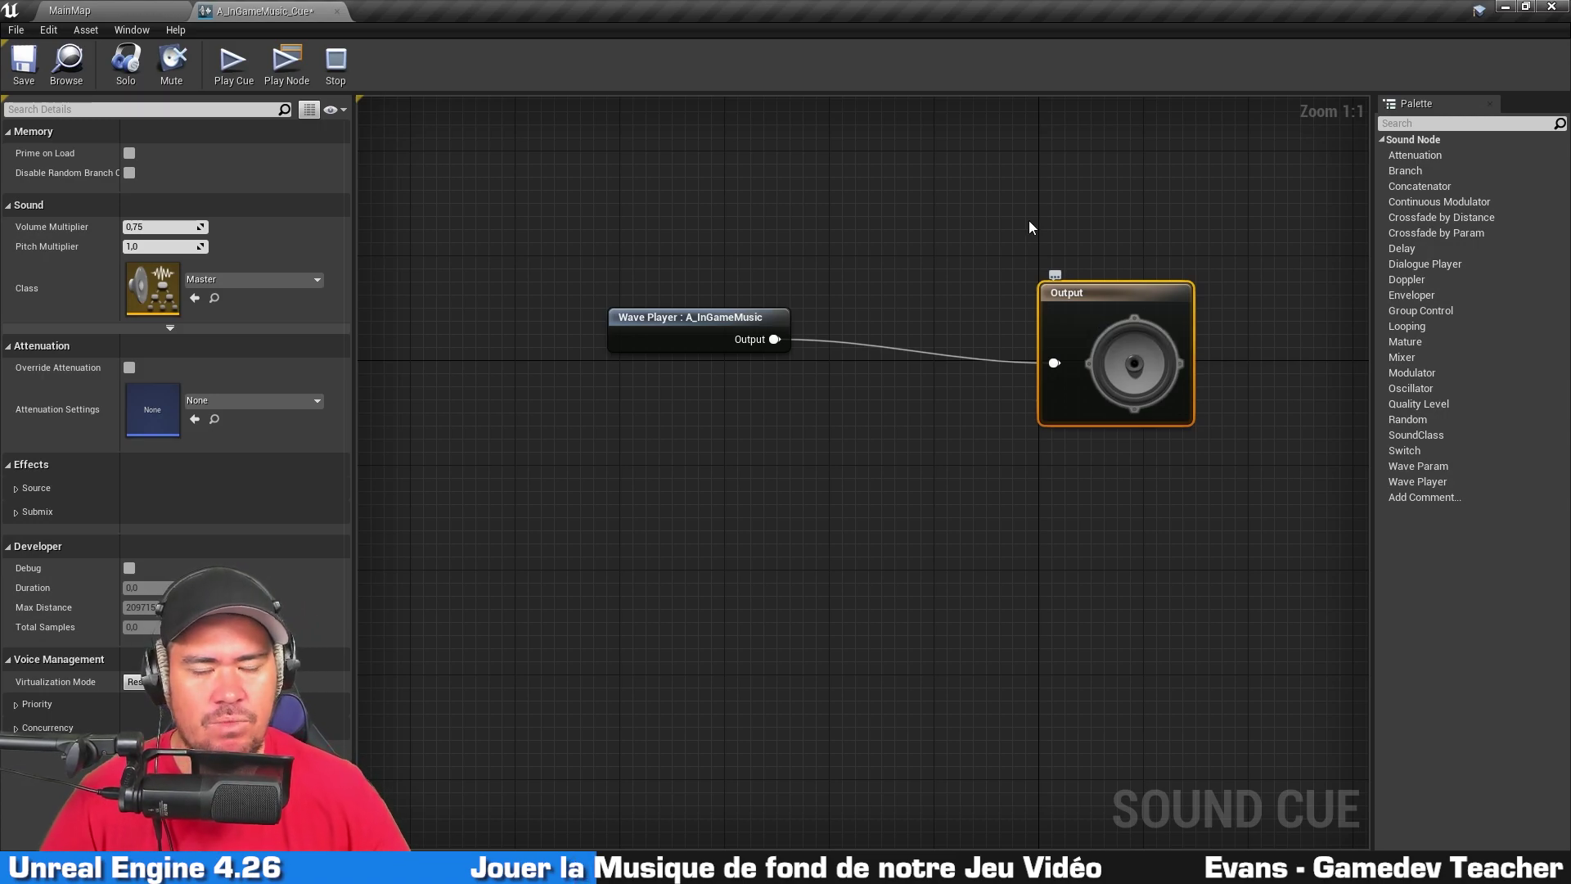
left_click_drag(700, 313, 632, 247)
left_click(654, 180)
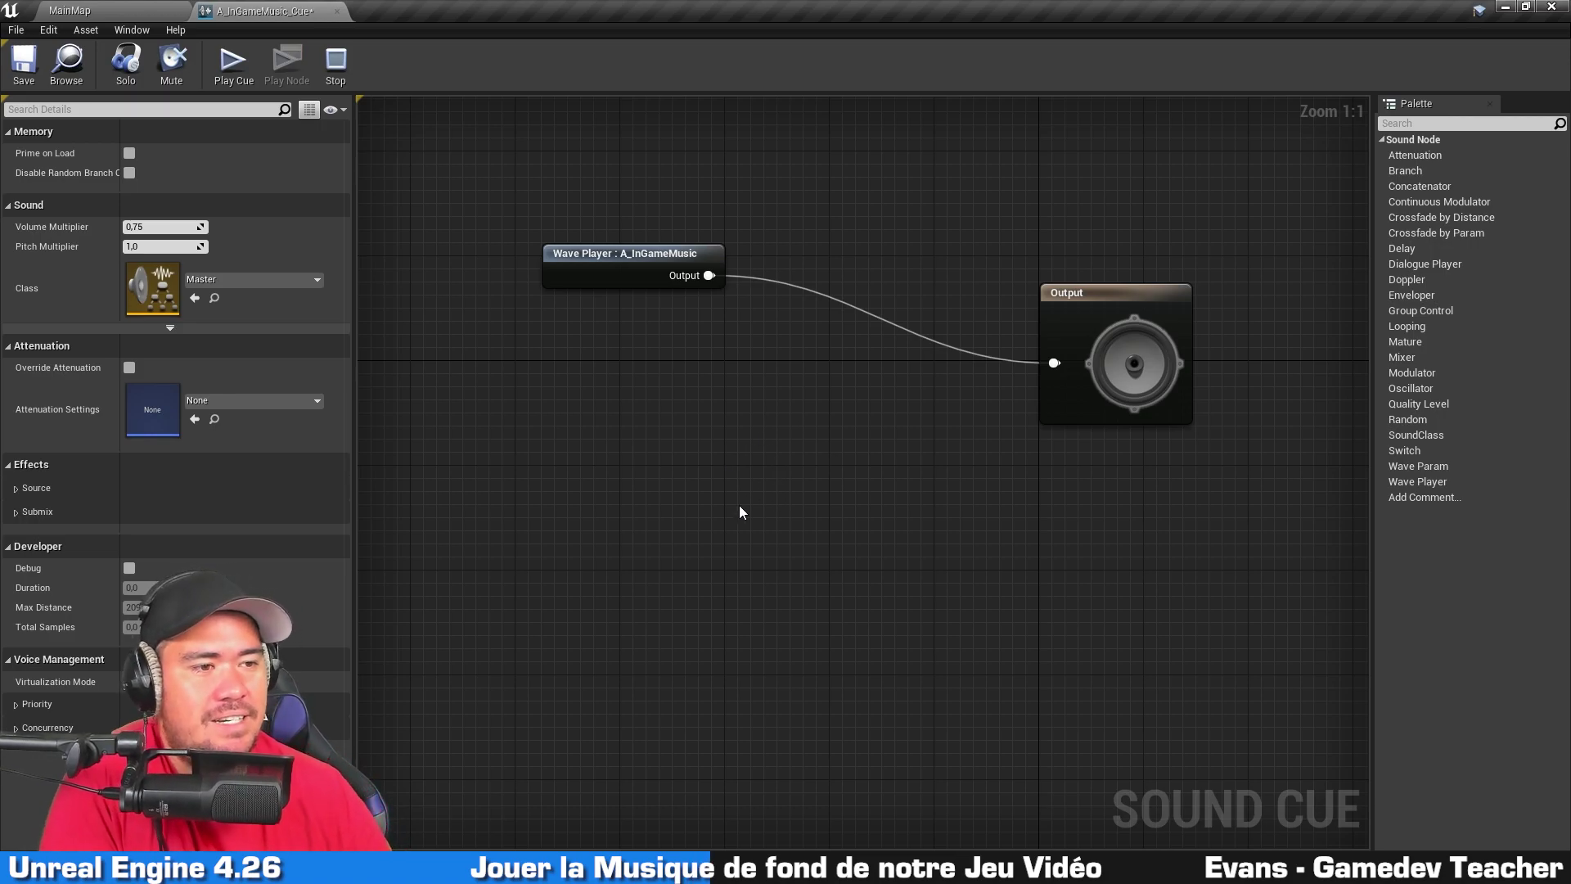
left_click_drag(1089, 334, 958, 269)
left_click(842, 316)
Step: Enable Looping on the A_InGameMusic Wave Player node and place the node closer to Output
left_click(589, 275)
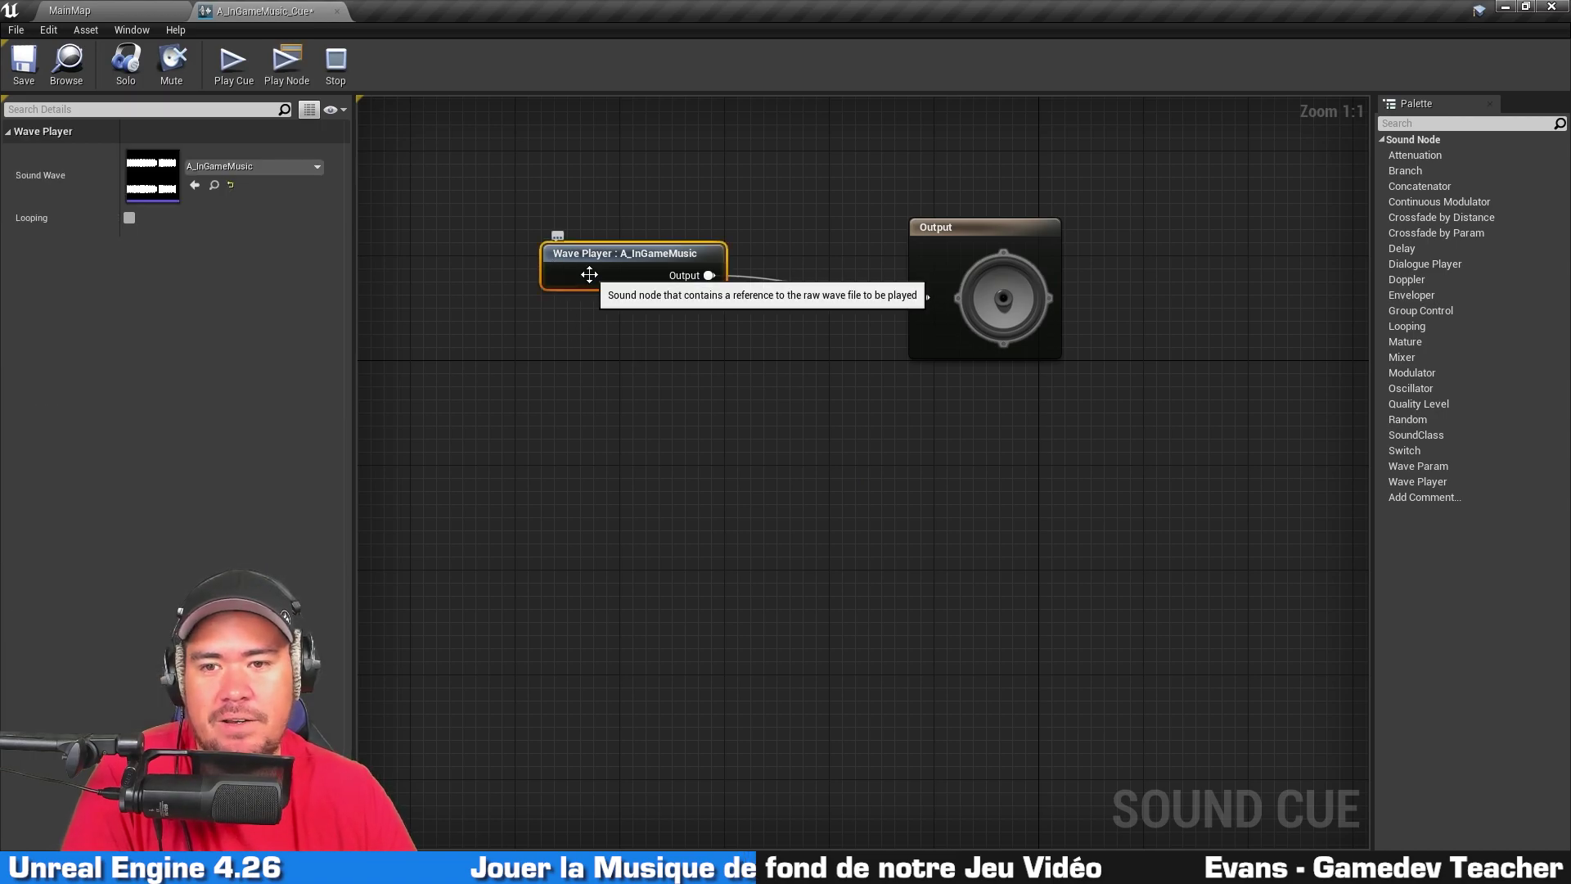
left_click(129, 218)
mouse_move(688, 278)
left_mouse_down()
mouse_move(685, 303)
mouse_move(650, 293)
mouse_move(711, 303)
mouse_move(699, 282)
left_mouse_up()
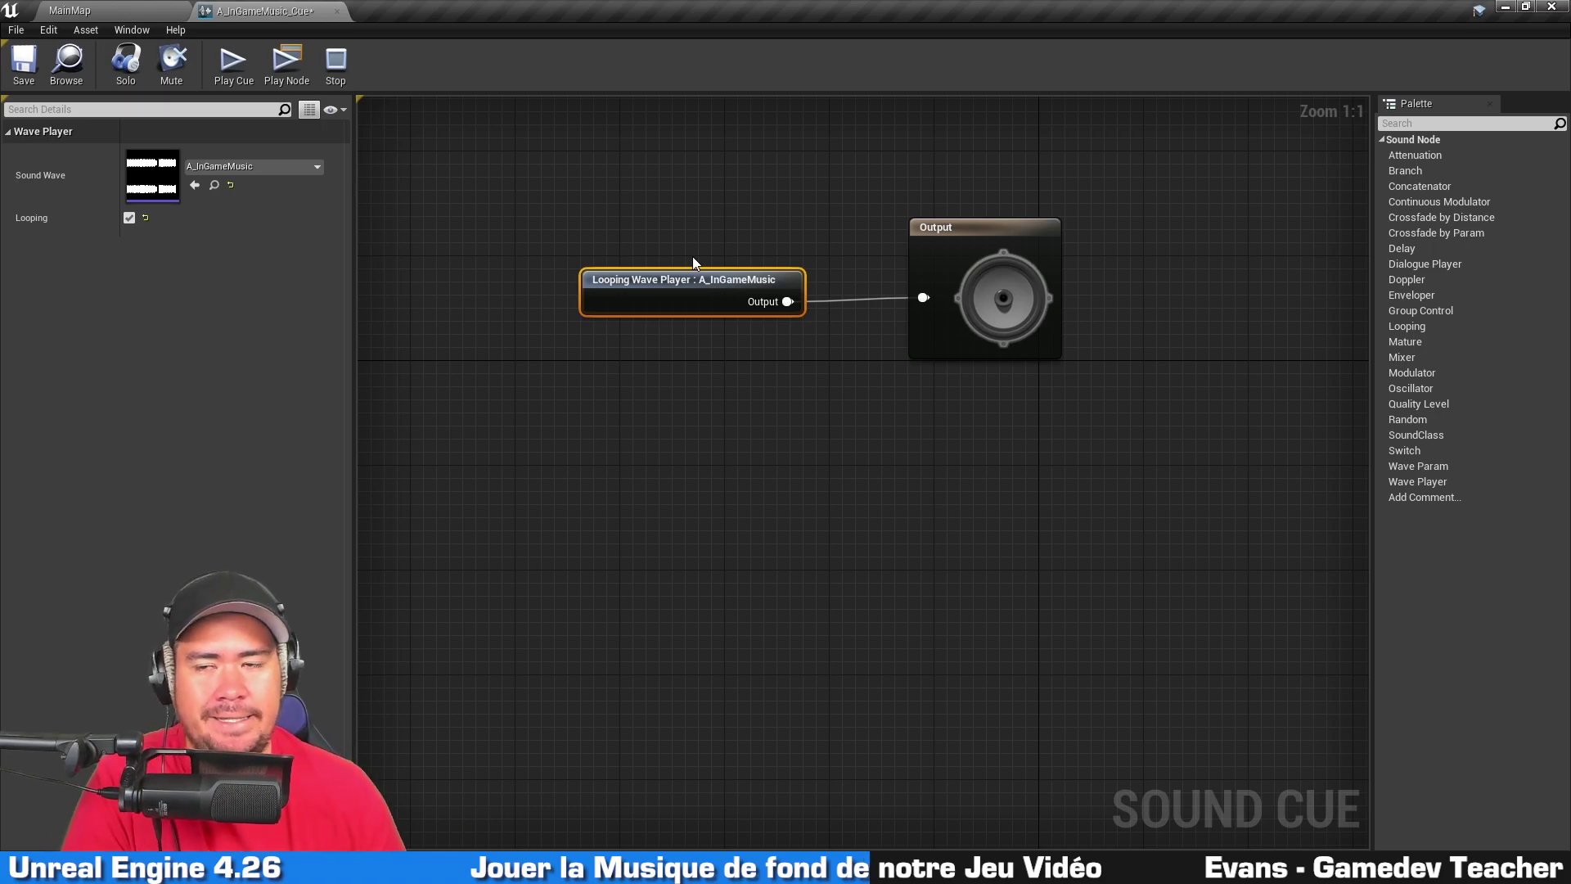
left_click(544, 132)
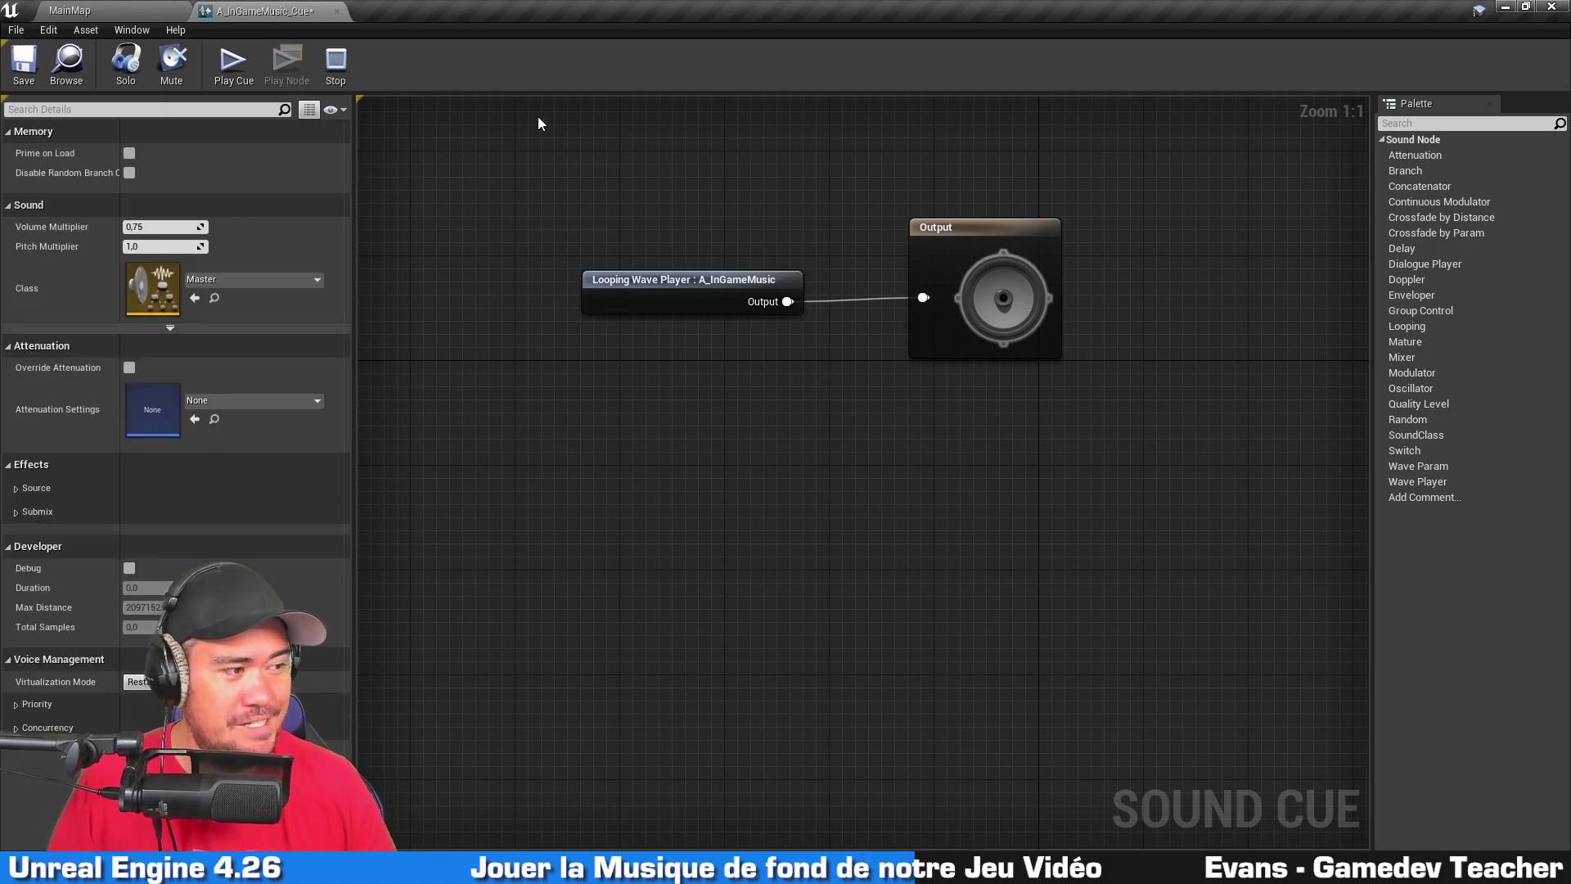
right_click_drag(539, 117, 537, 118)
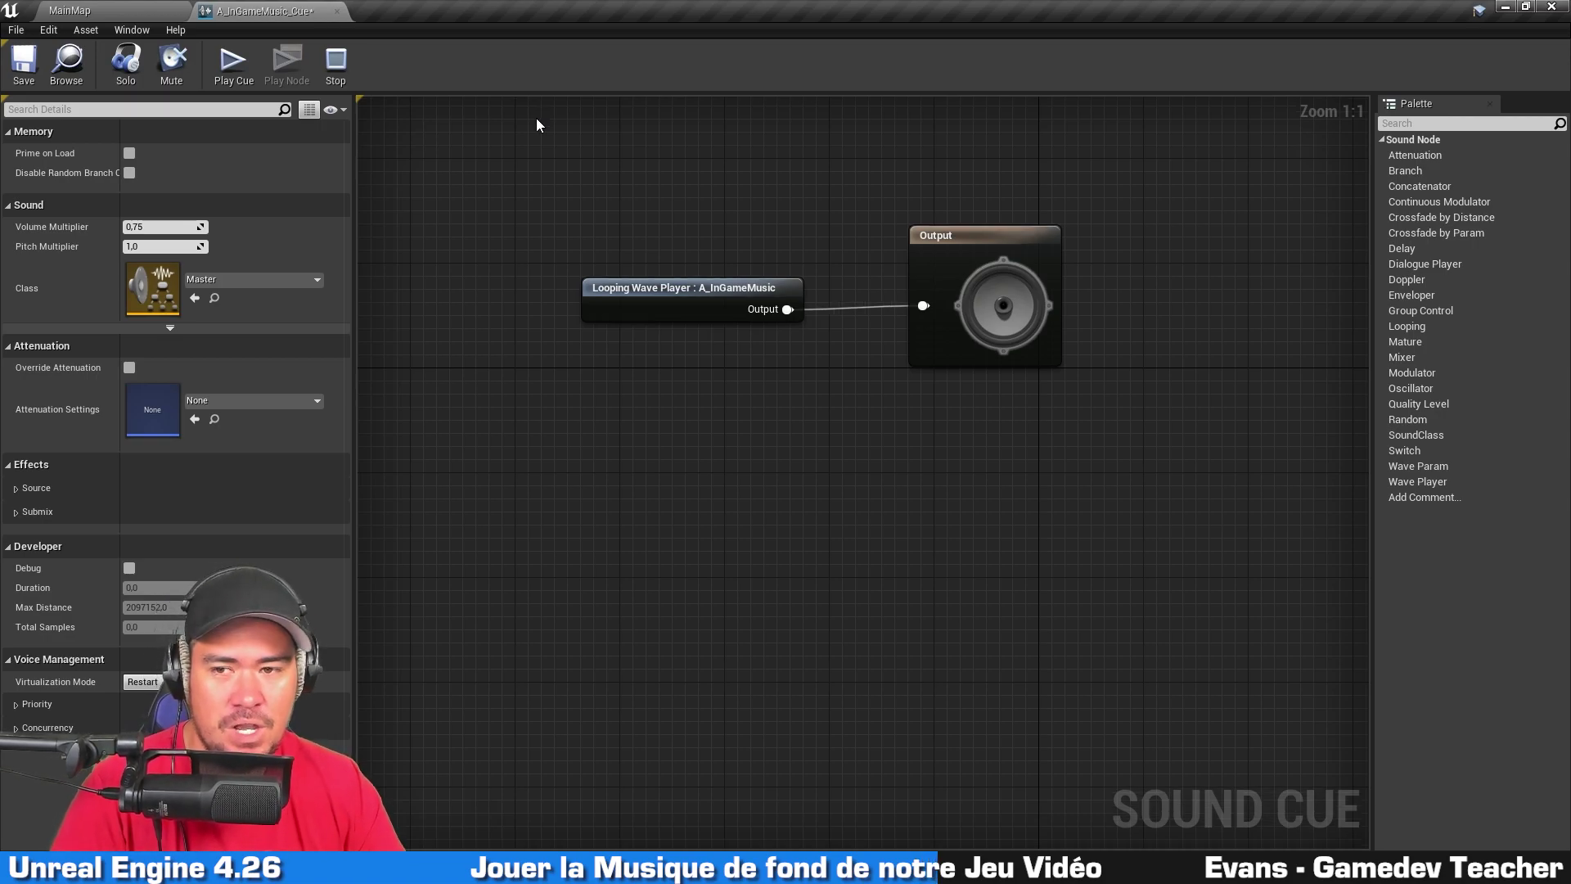
left_click_drag(647, 180, 983, 441)
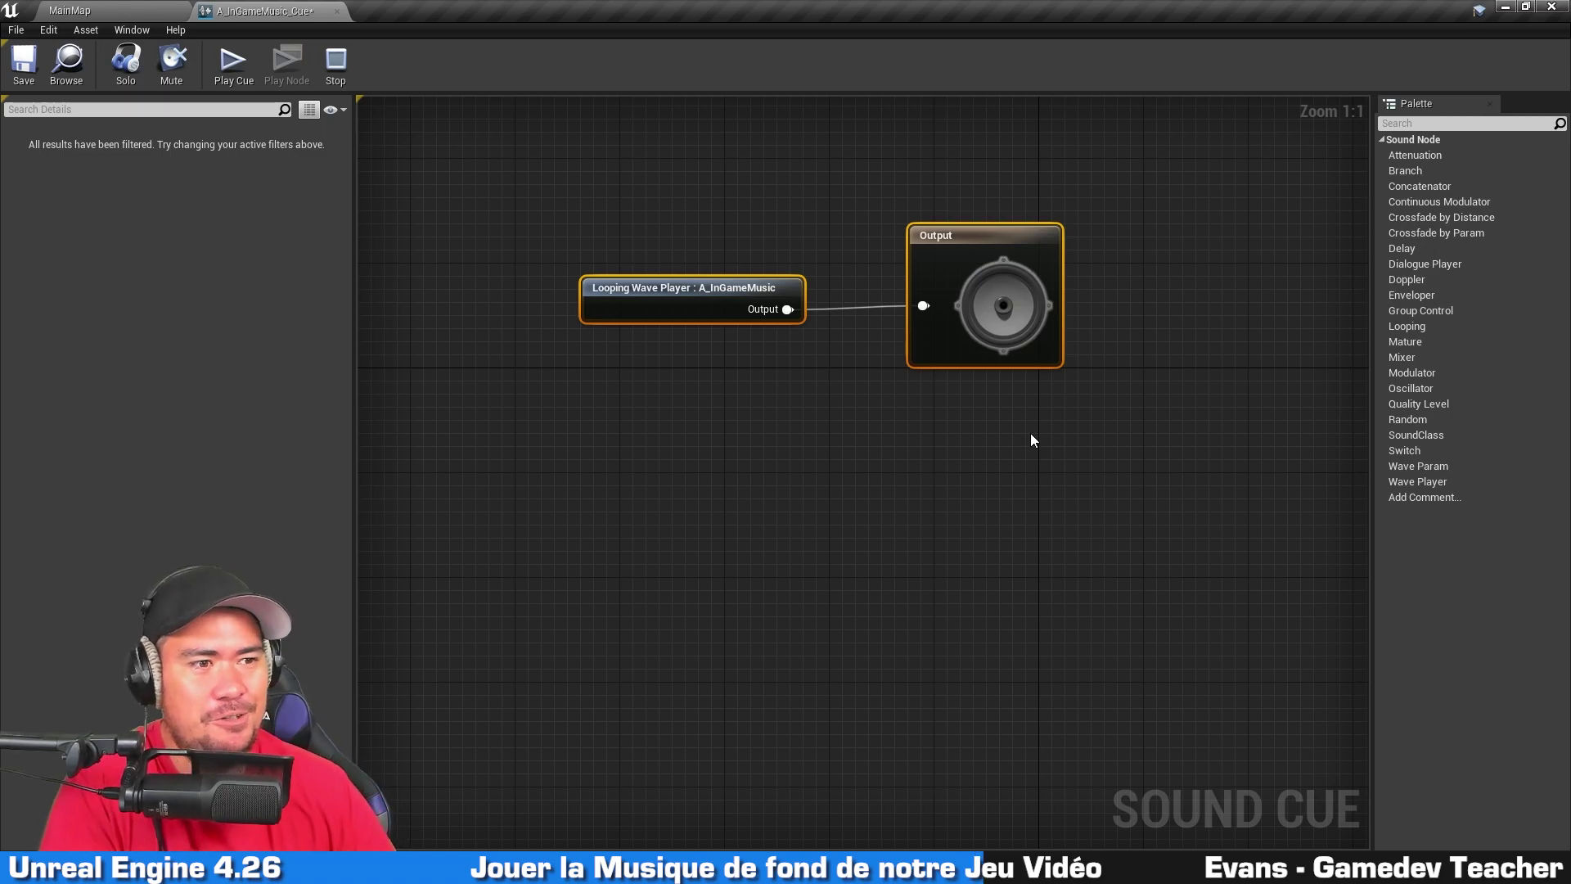
left_click(1180, 253)
right_click_drag(1155, 175, 1183, 315)
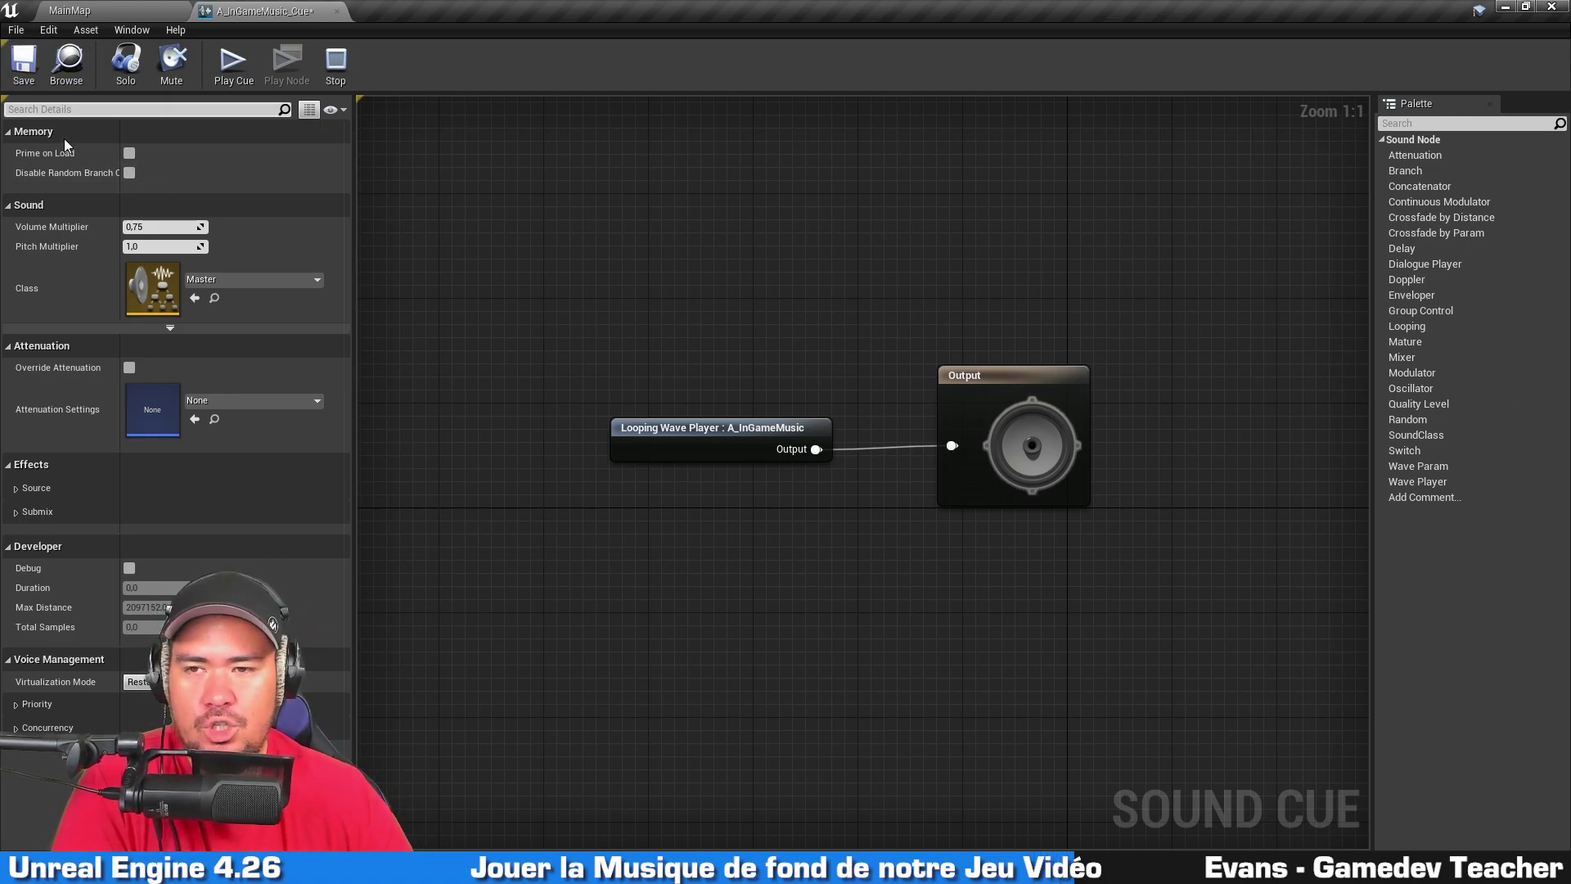
Step: Save A_InGameMusic_Cue, then play the cue to test it and stop playback
left_click(24, 64)
left_click(233, 66)
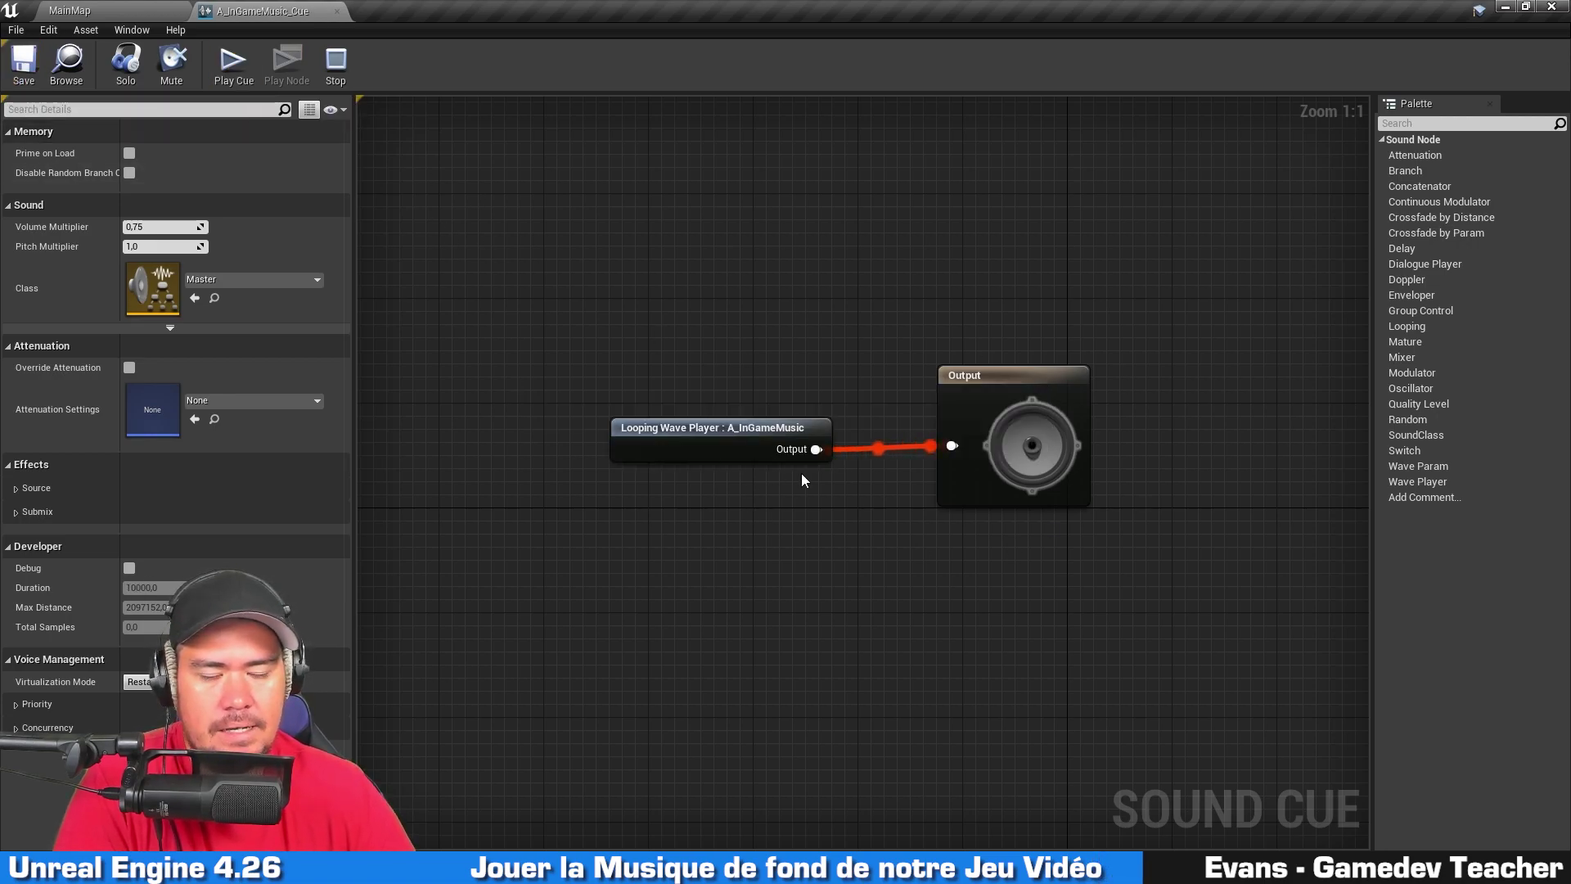
left_click(336, 63)
Step: Move the Looping Wave Player node farther from Output and save the sound cue
left_click(720, 446)
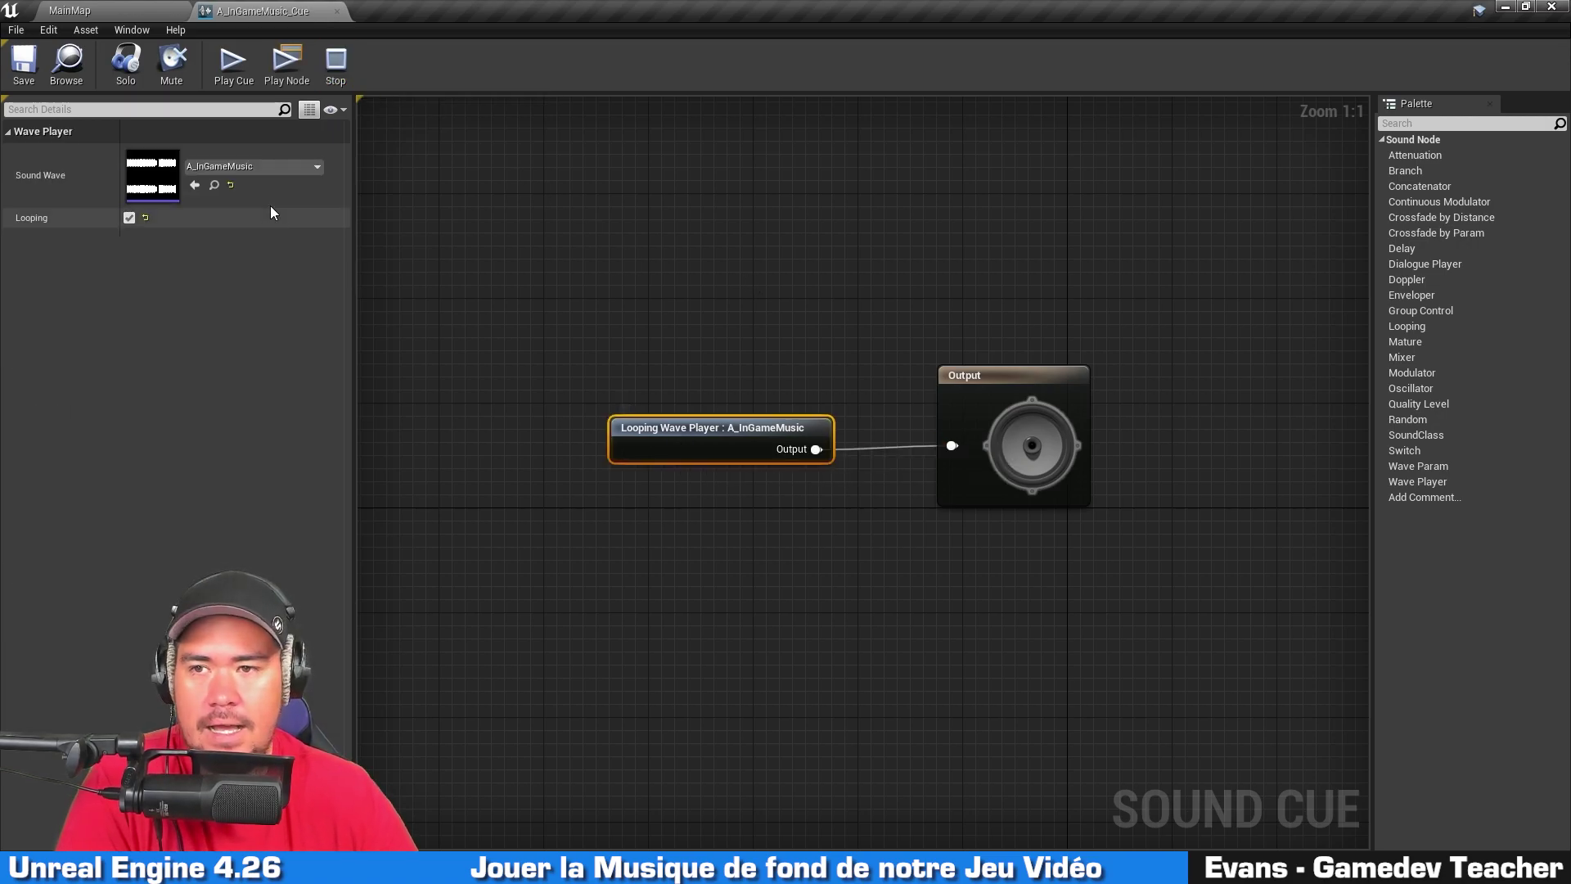
left_click_drag(678, 440, 568, 400)
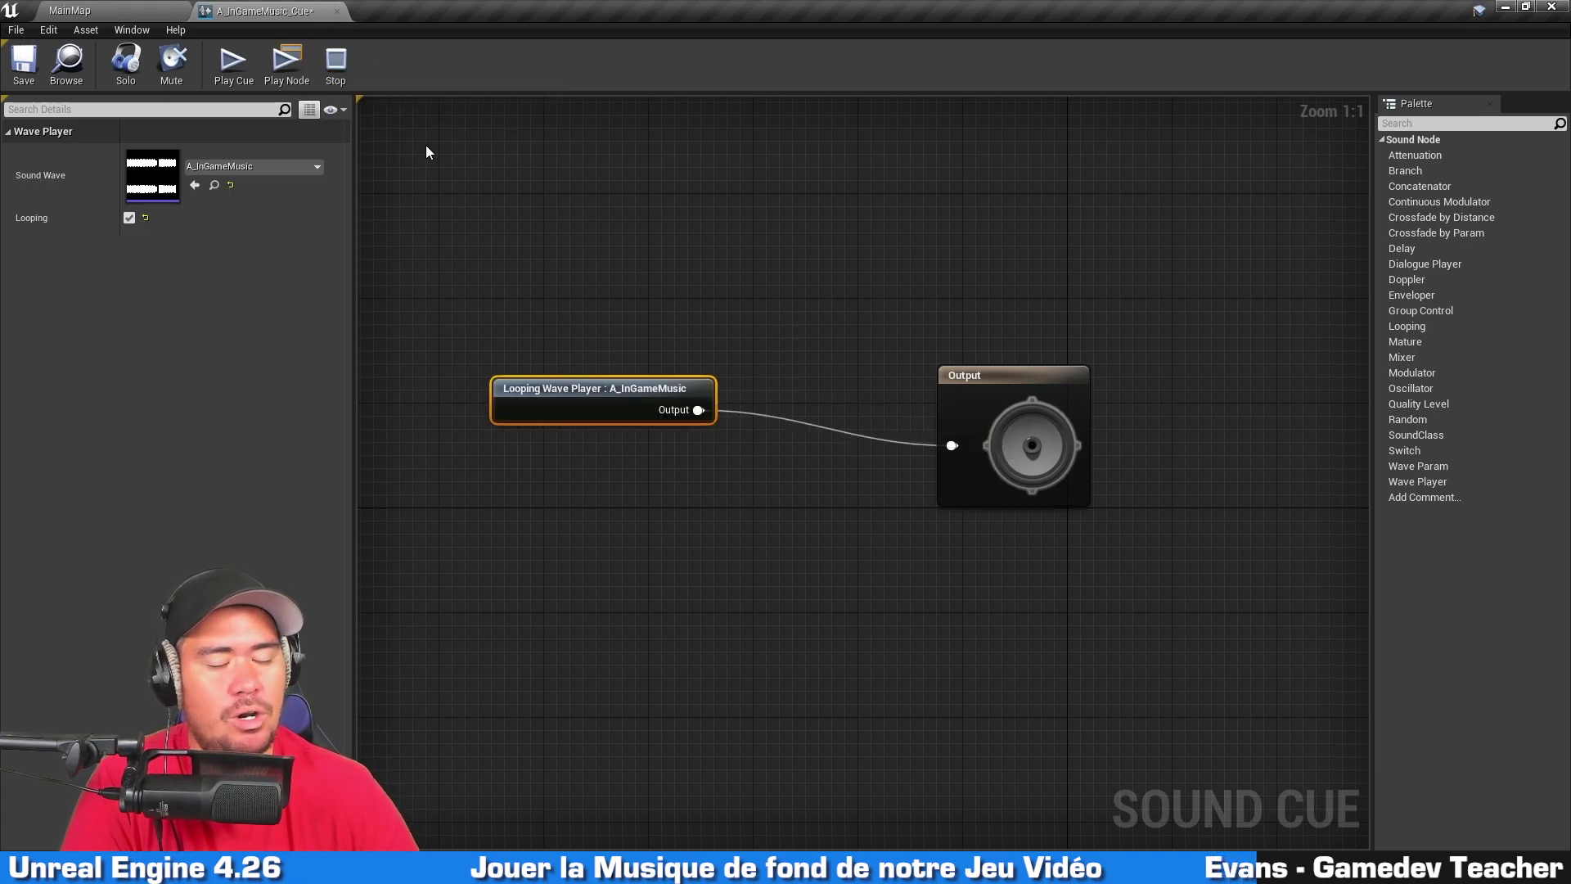
left_click_drag(568, 406, 605, 459)
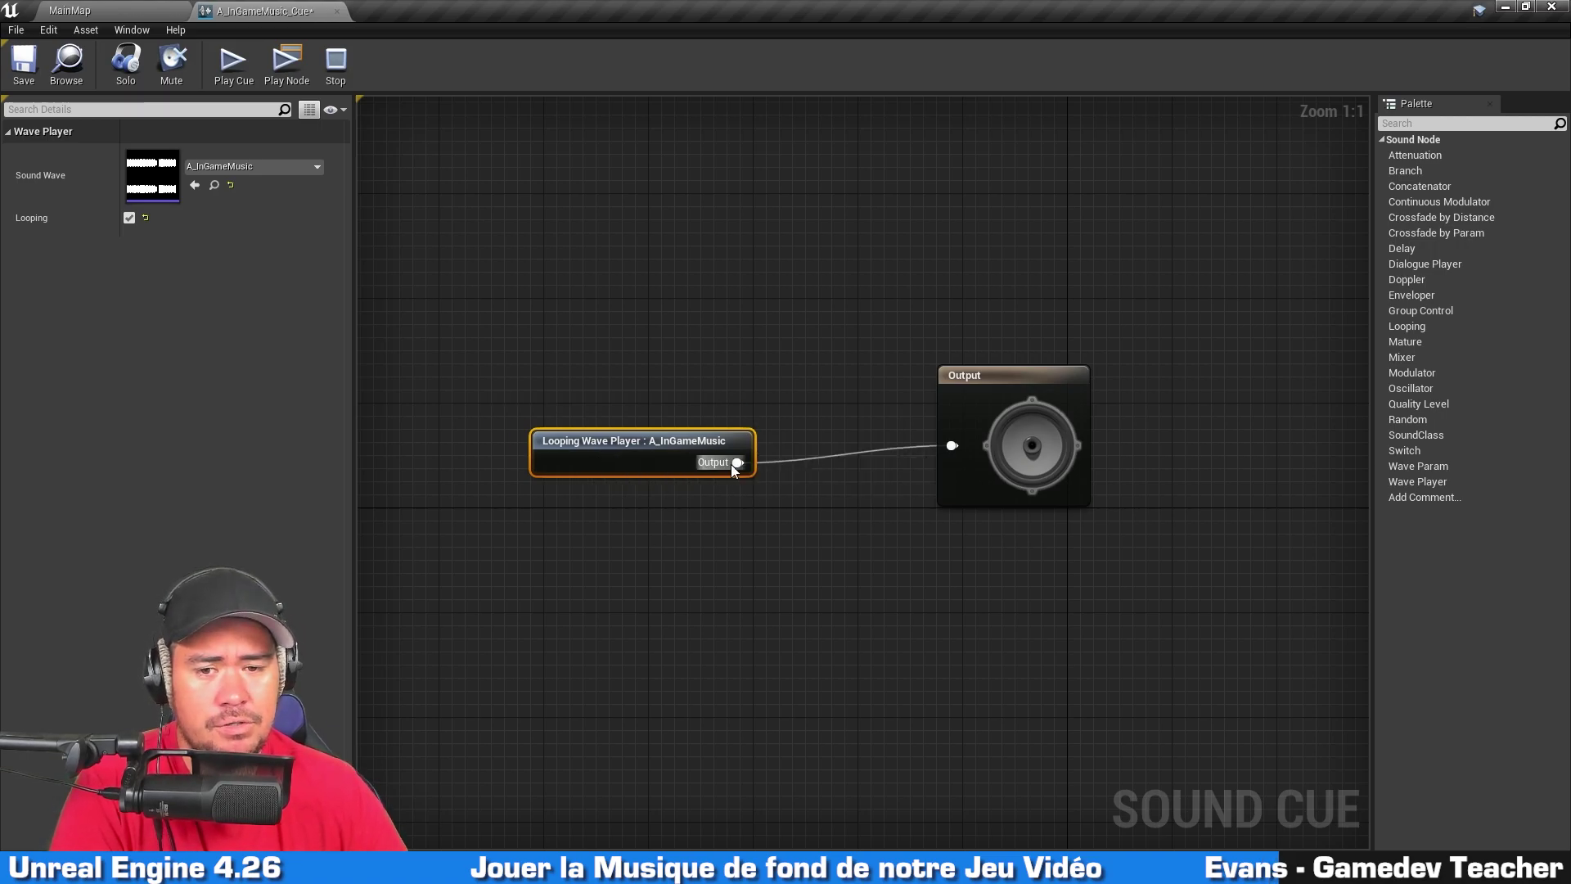
left_click(649, 126)
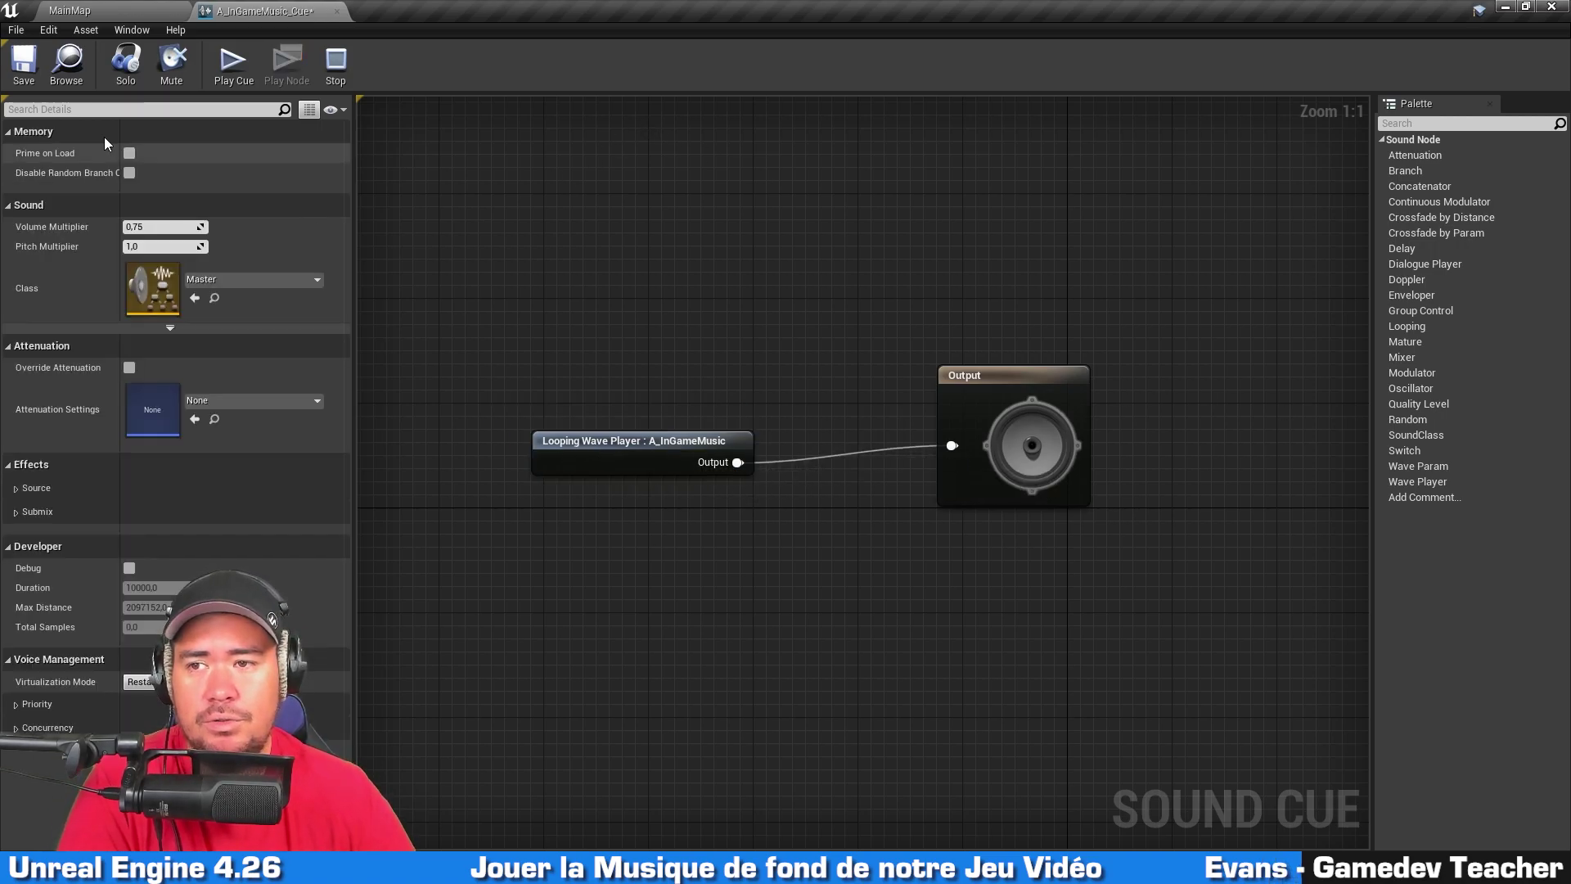
left_click(56, 61)
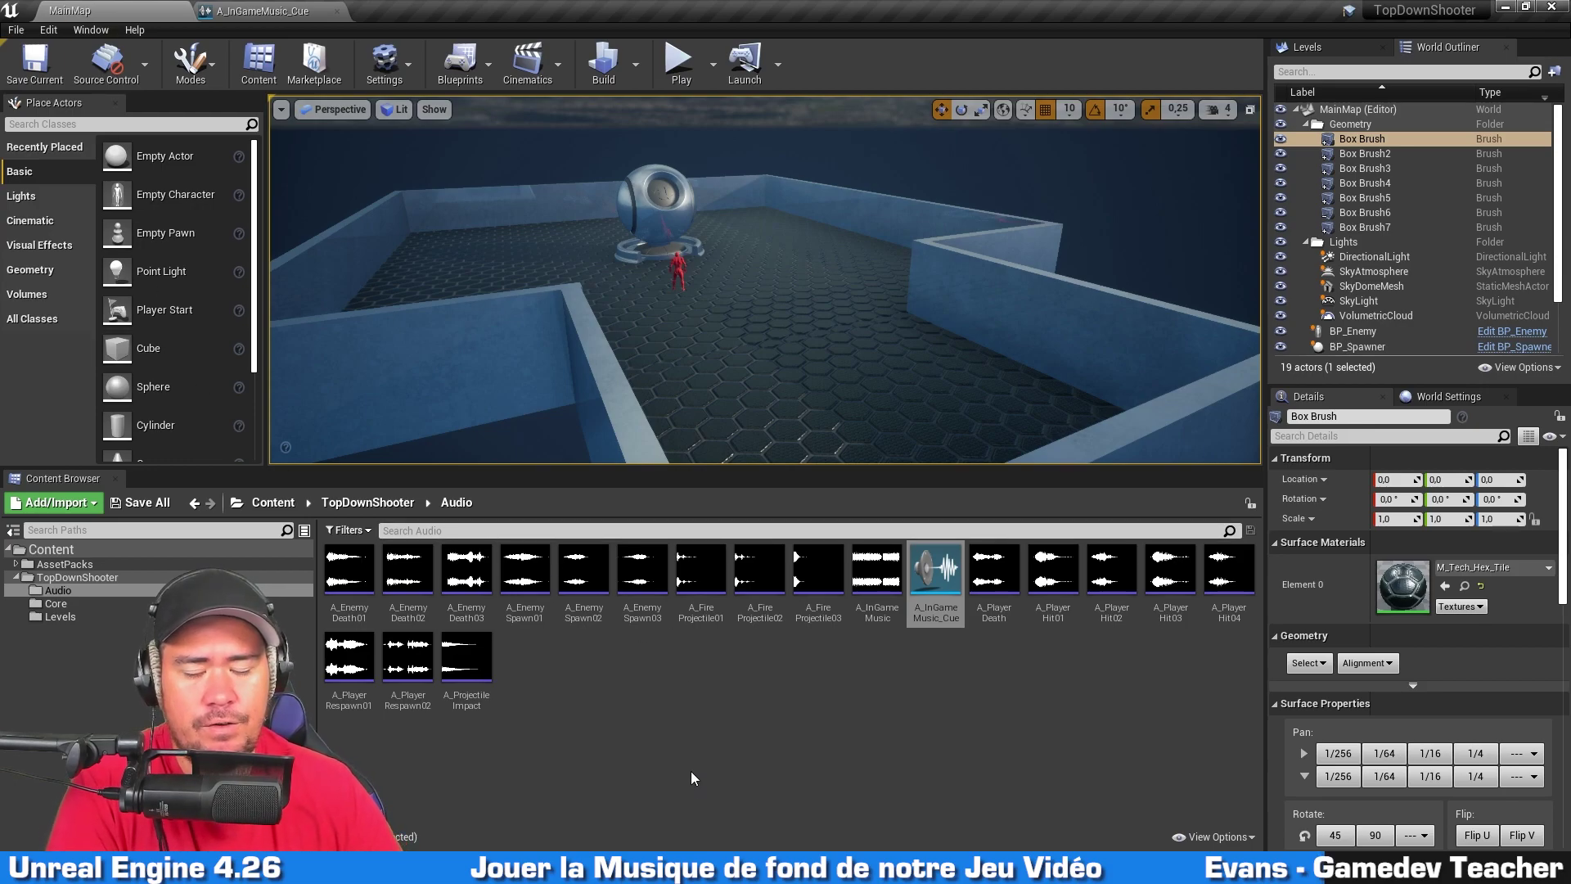
Step: Place A_InGameMusic_Cue in the arena as an ambient sound and set its X and Y location to 0
right_click_drag(775, 322, 830, 351)
left_click_drag(936, 573, 742, 239)
left_click(1395, 550)
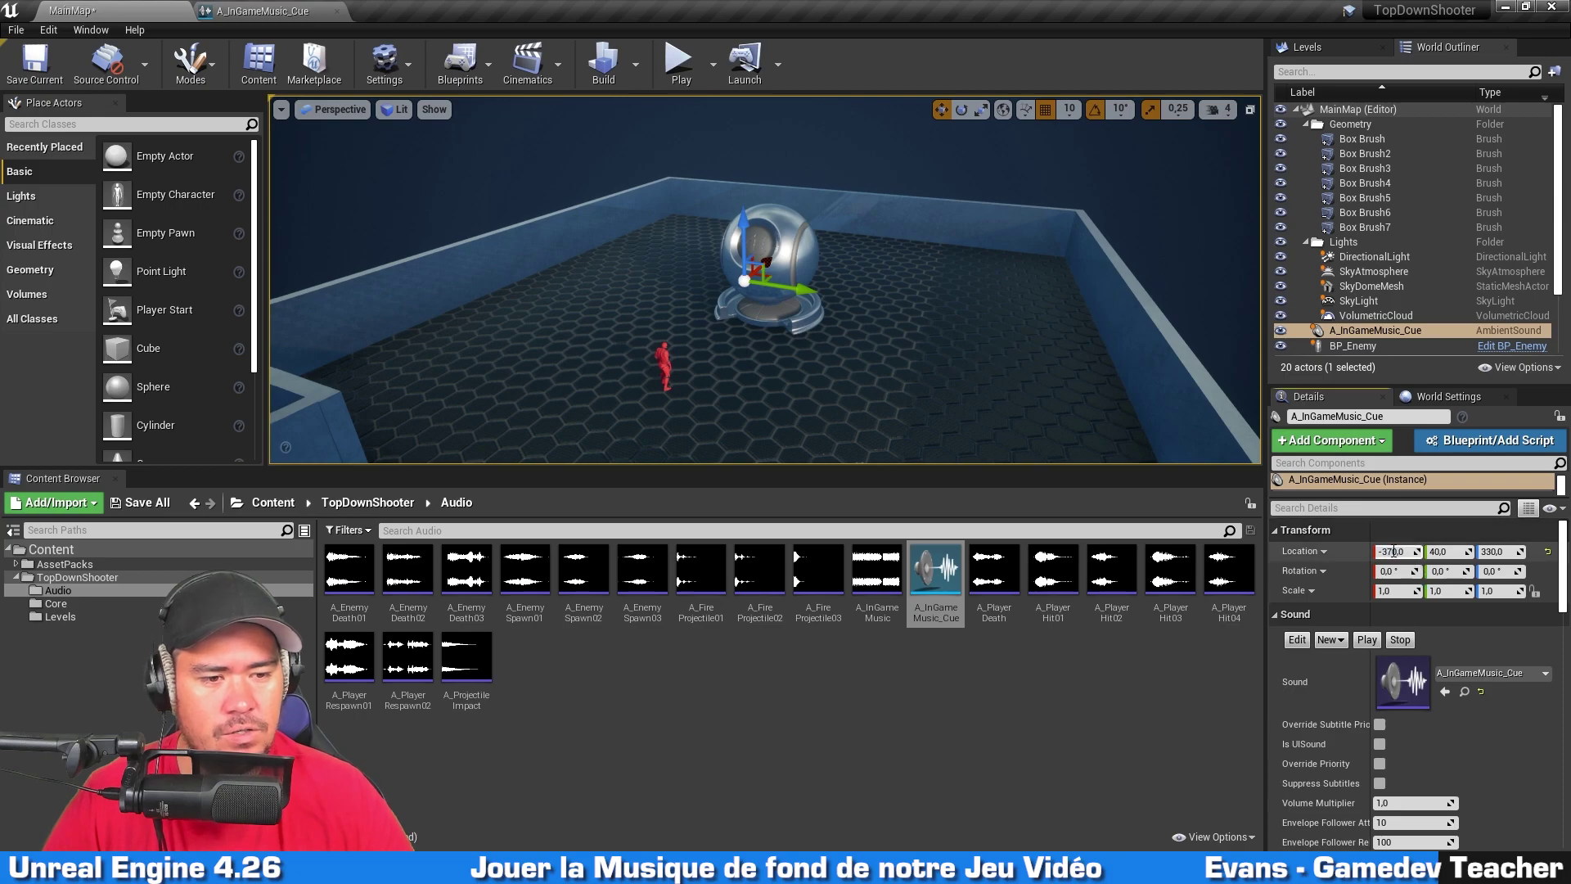
type("0")
key("Tab")
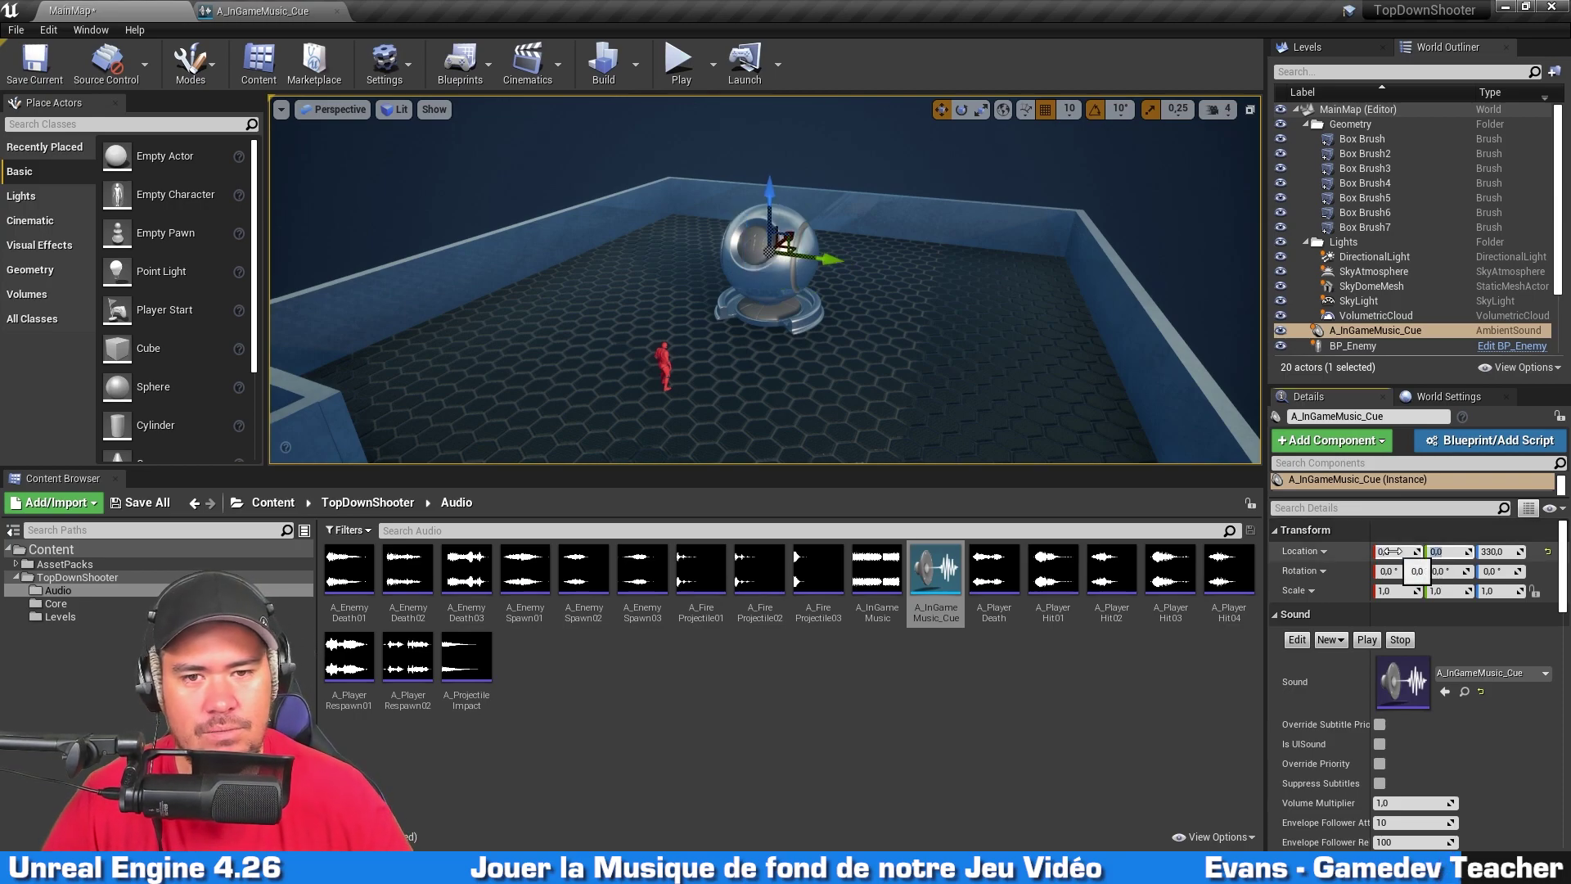
Step: Play the level to hear the background music while moving the character and shooting, and stop the session
right_click_drag(824, 247, 749, 286)
left_click(673, 65)
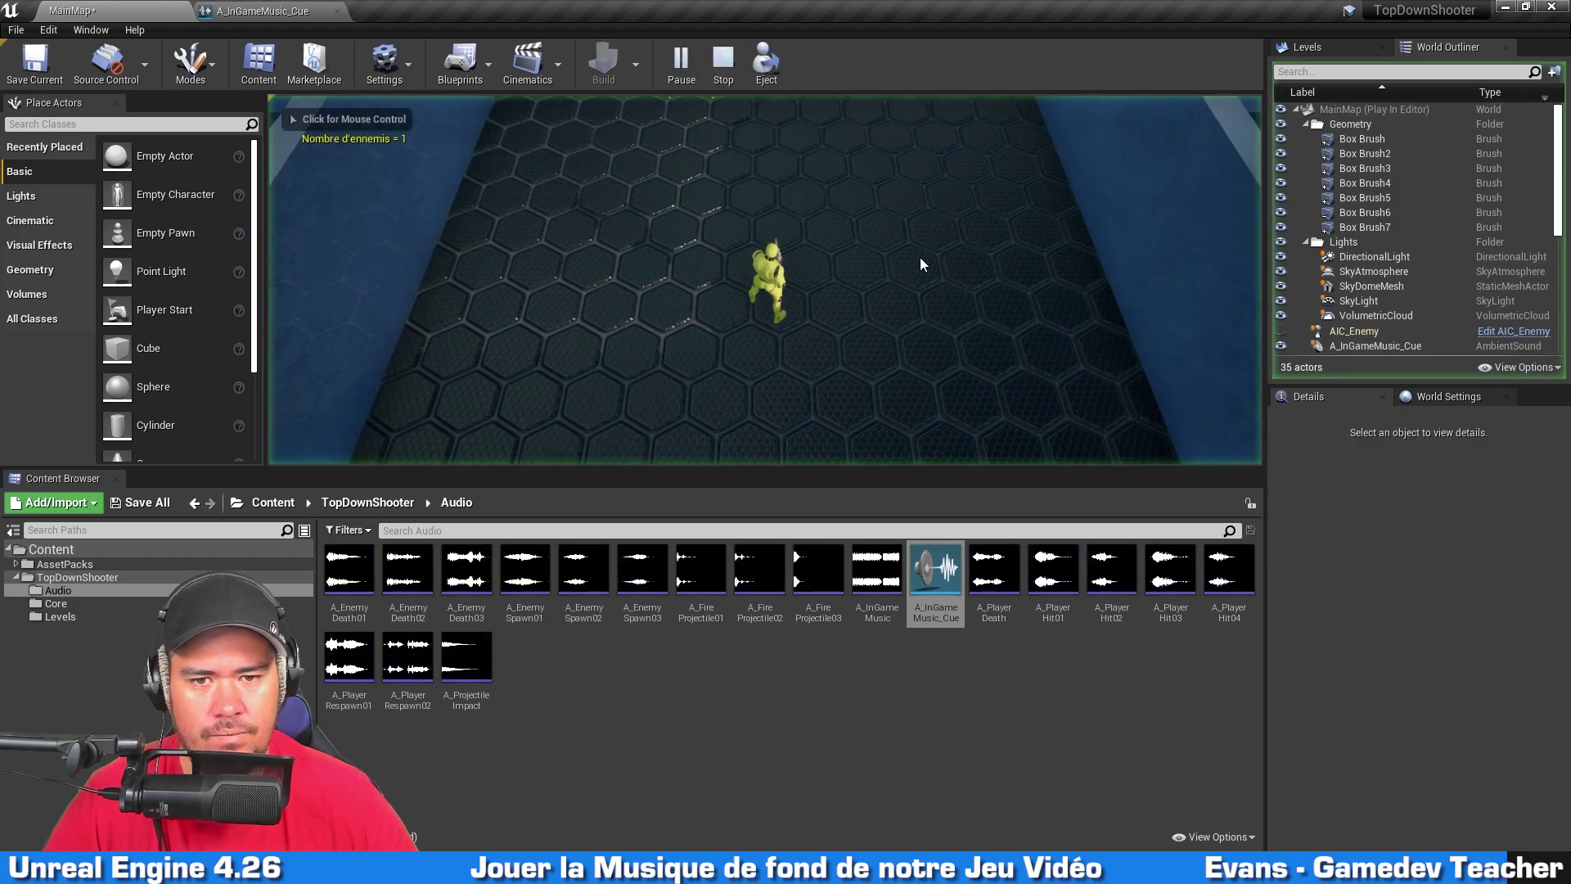
key("w")
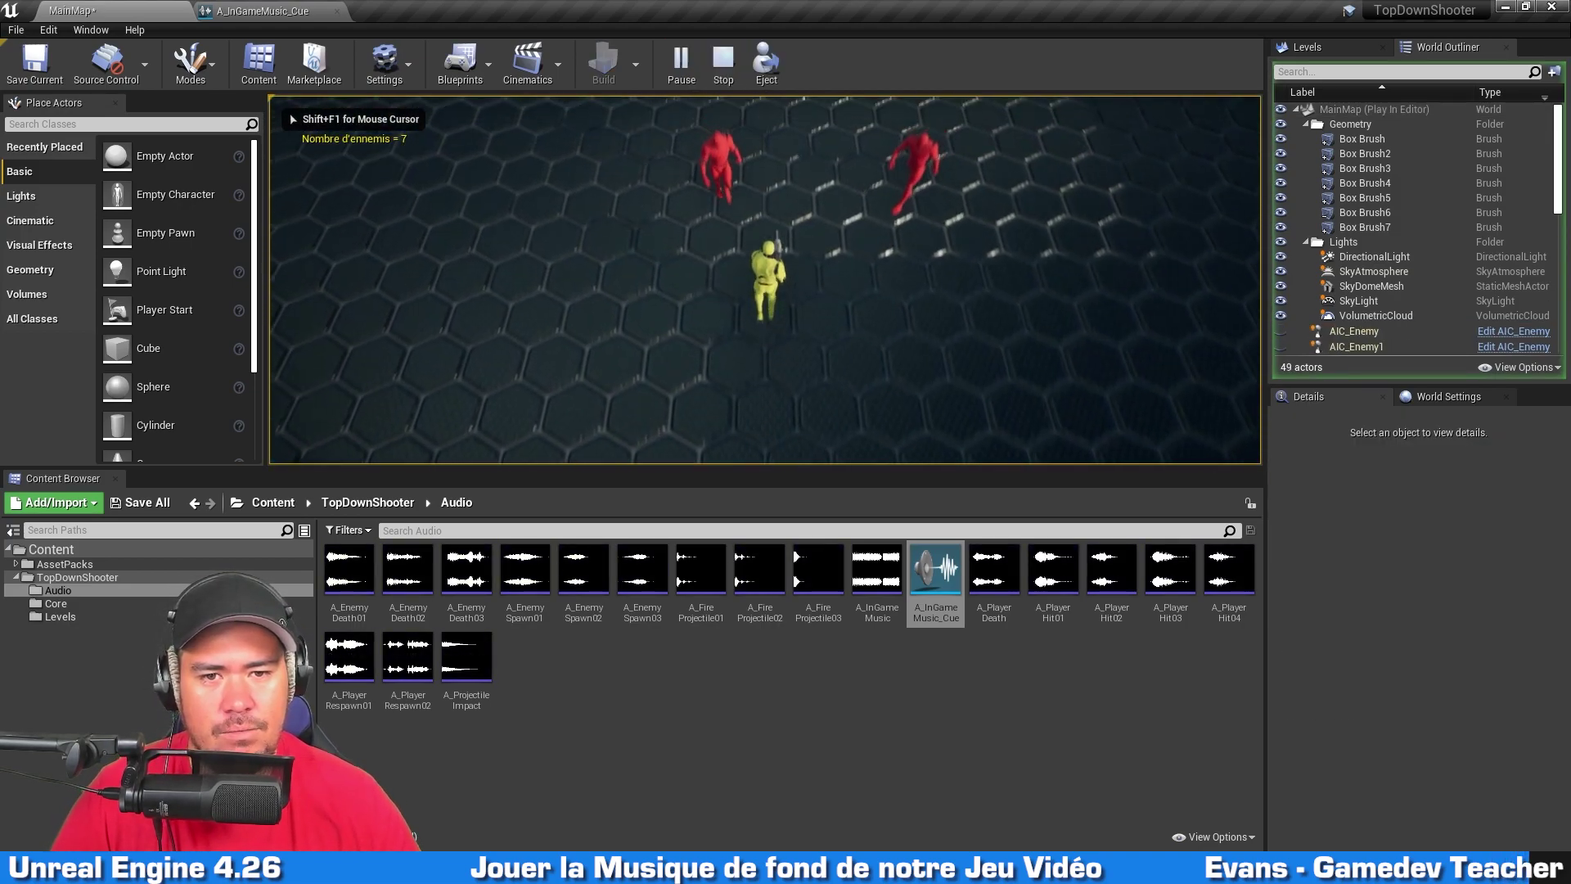
key("d")
key("w")
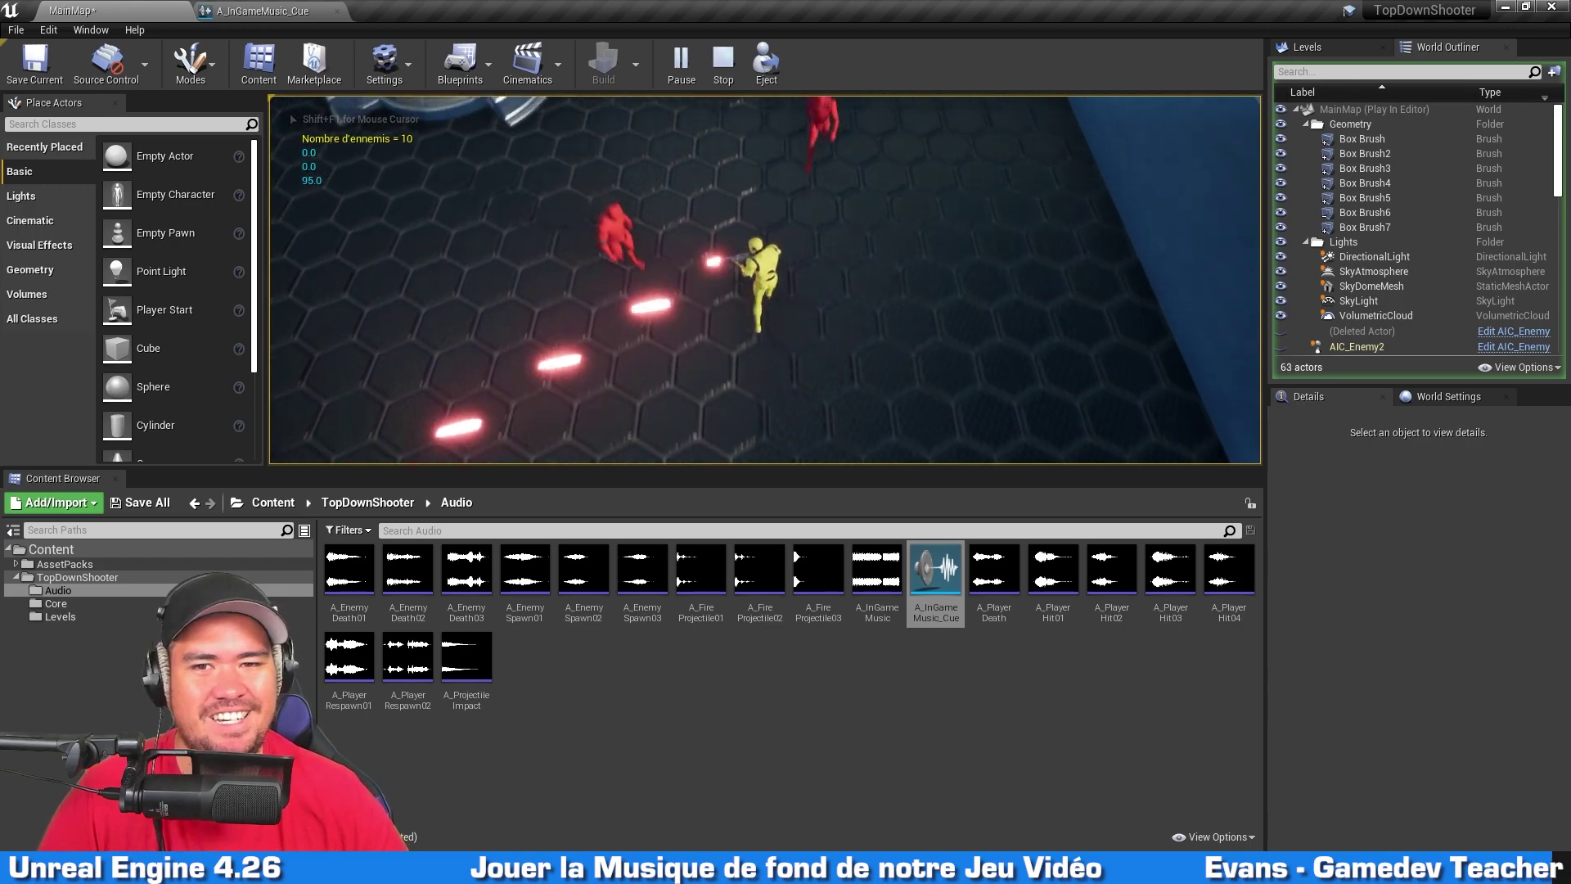
key("a")
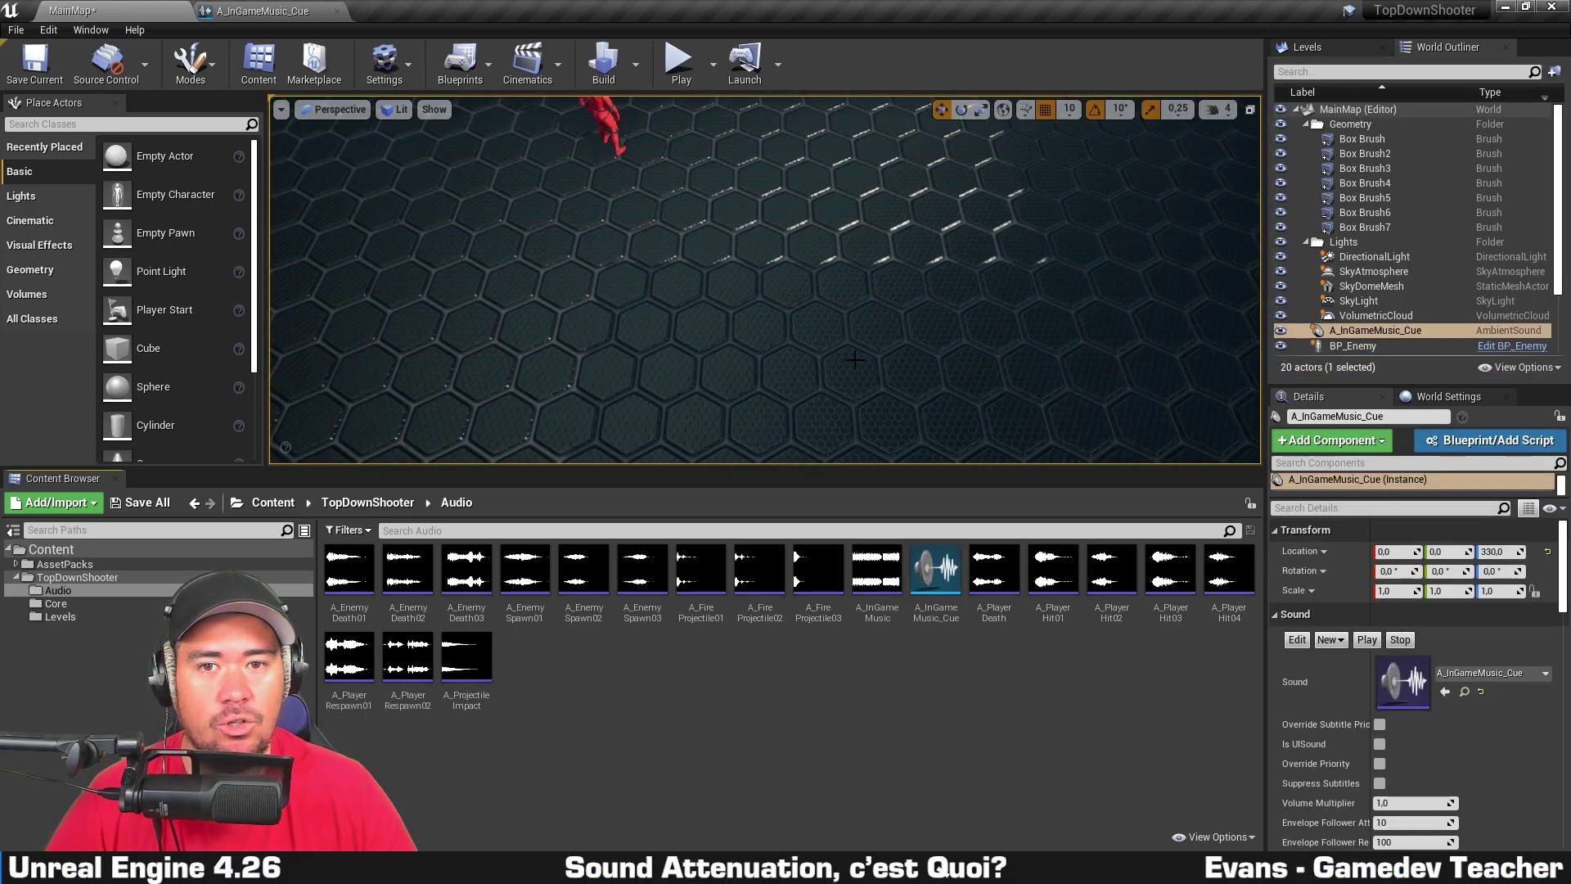
Step: Look over the arena and the placed music sound from several angles in the viewport
key("s")
key("d")
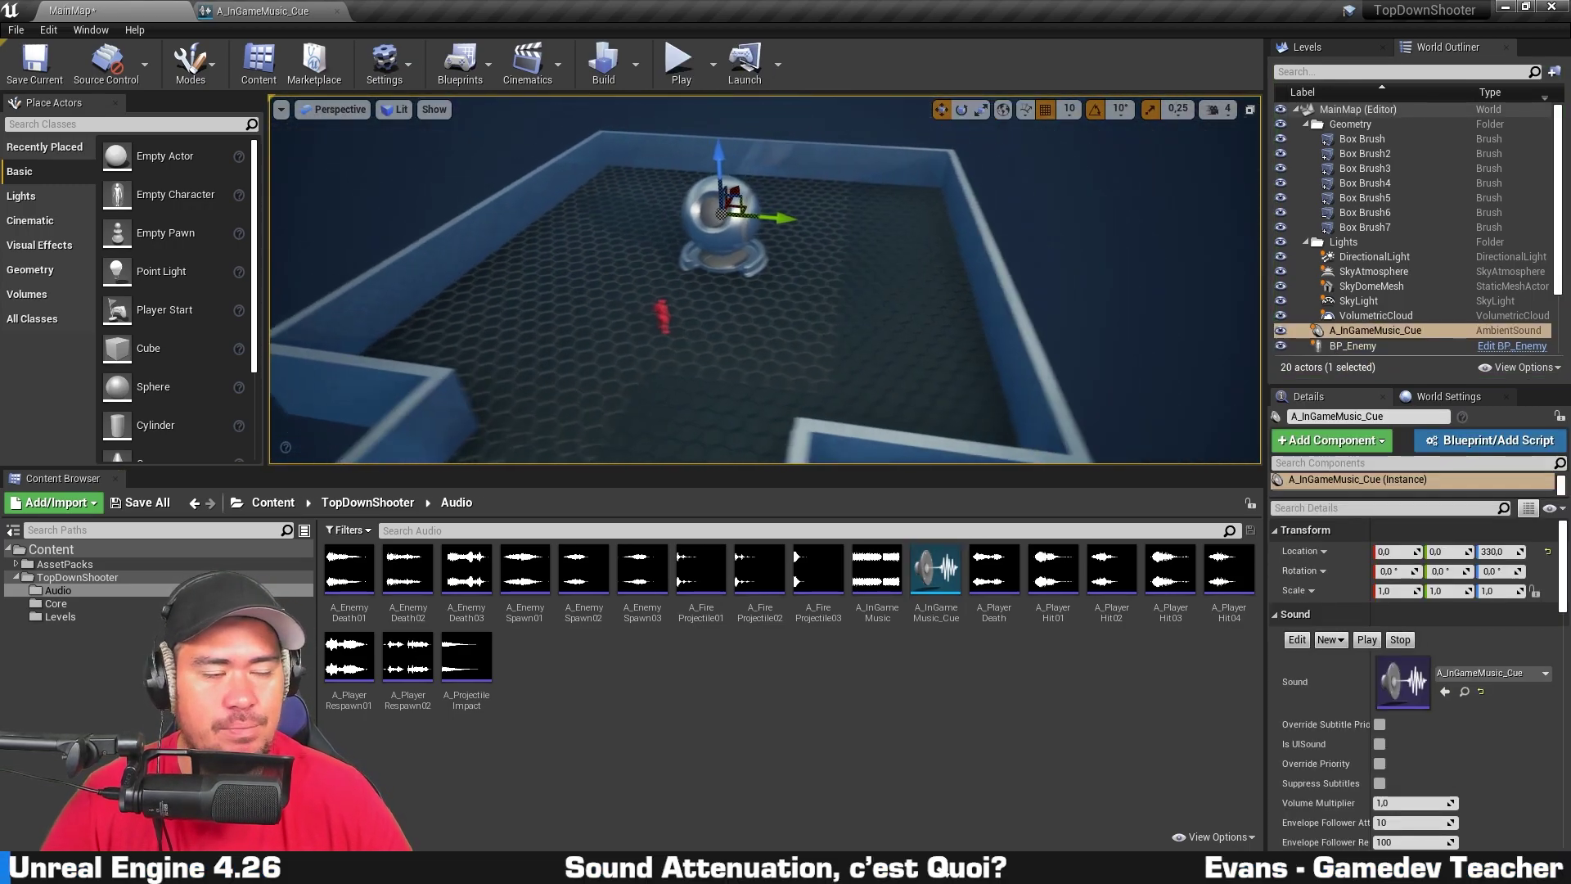
right_click_drag(877, 335, 877, 339)
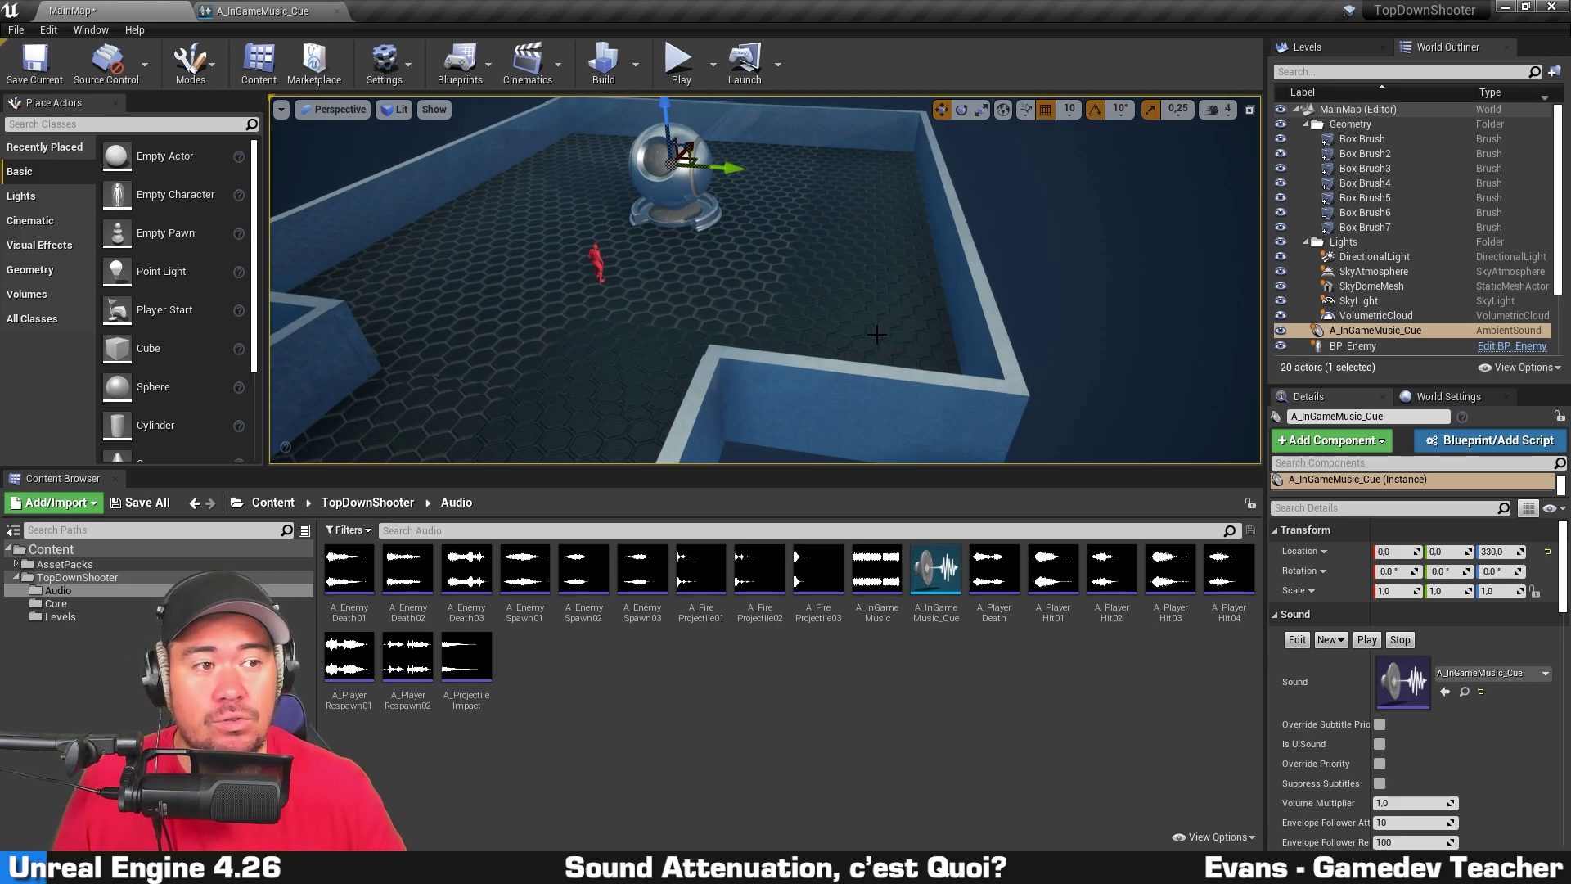
right_click_drag(639, 341, 520, 366)
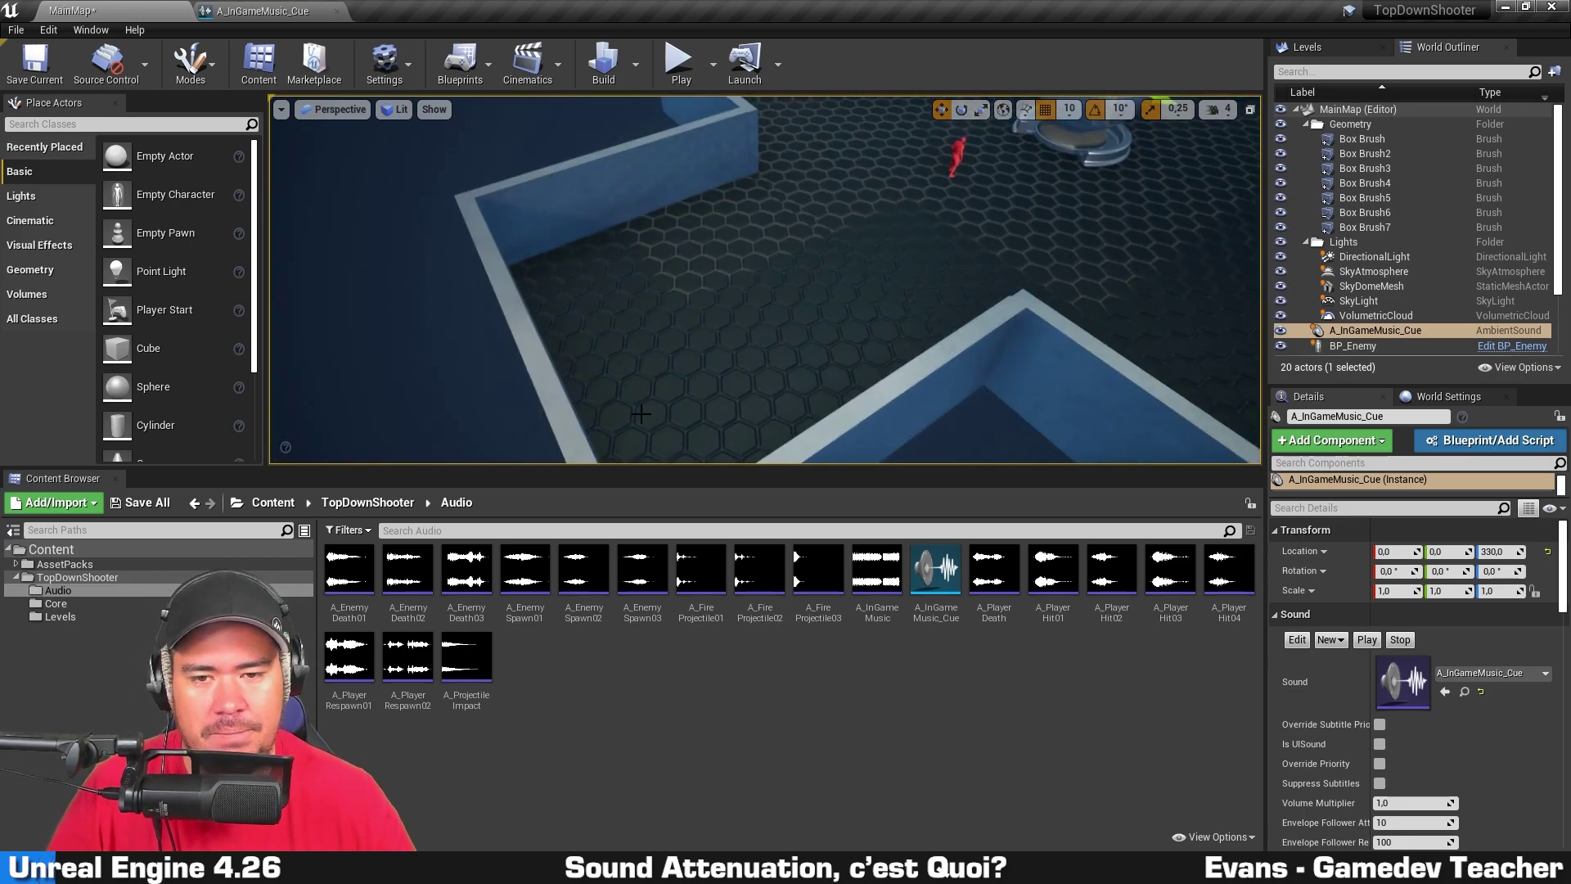
right_click_drag(642, 406, 662, 378)
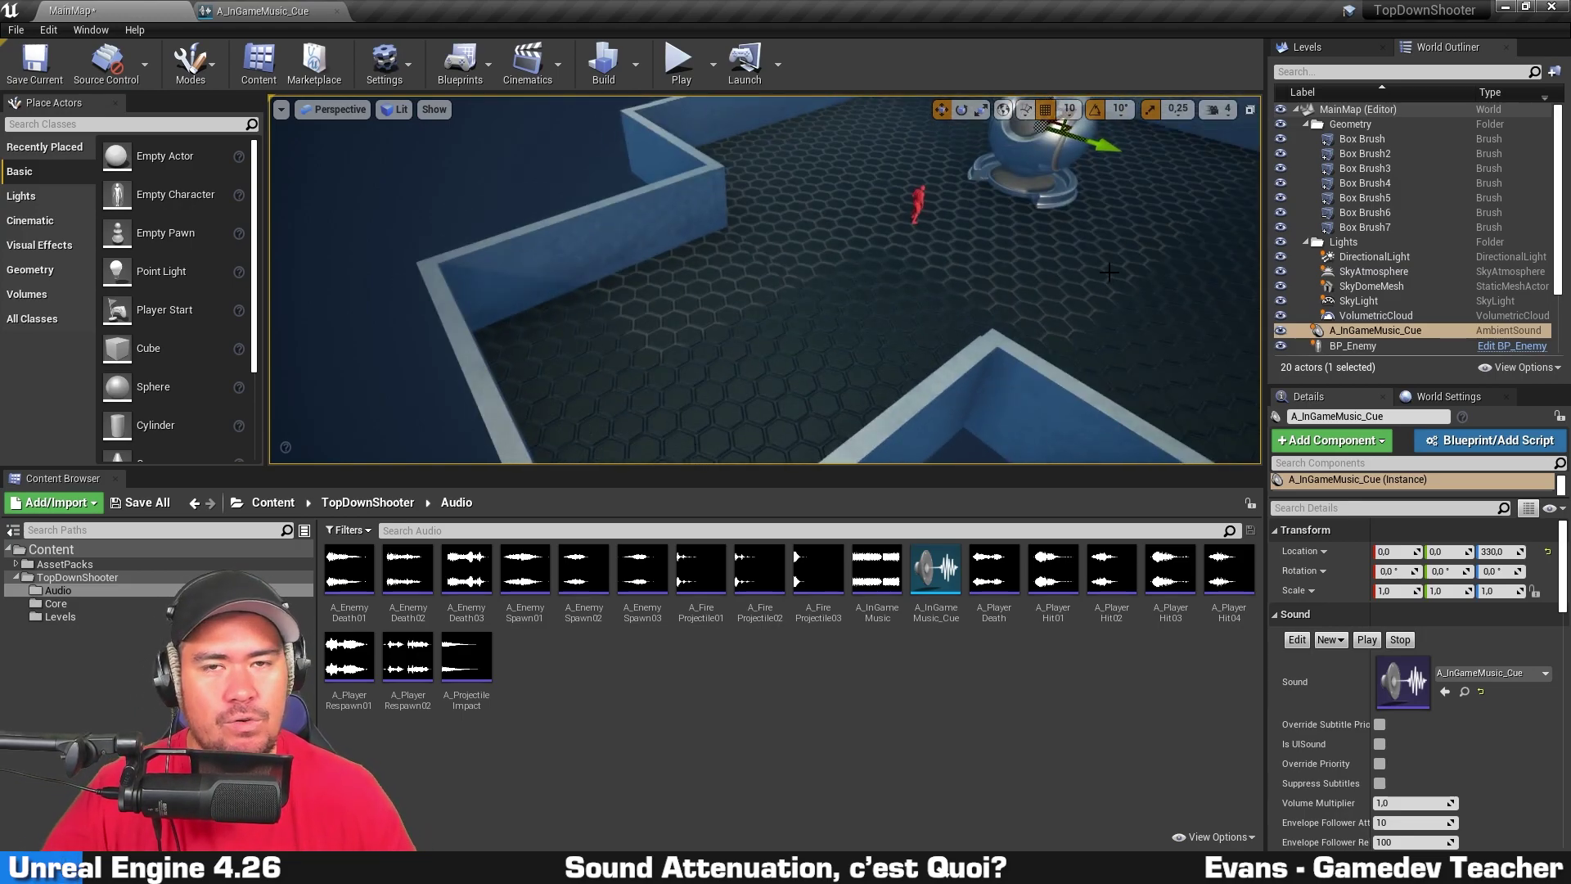
key("d")
right_click_drag(725, 273, 696, 261)
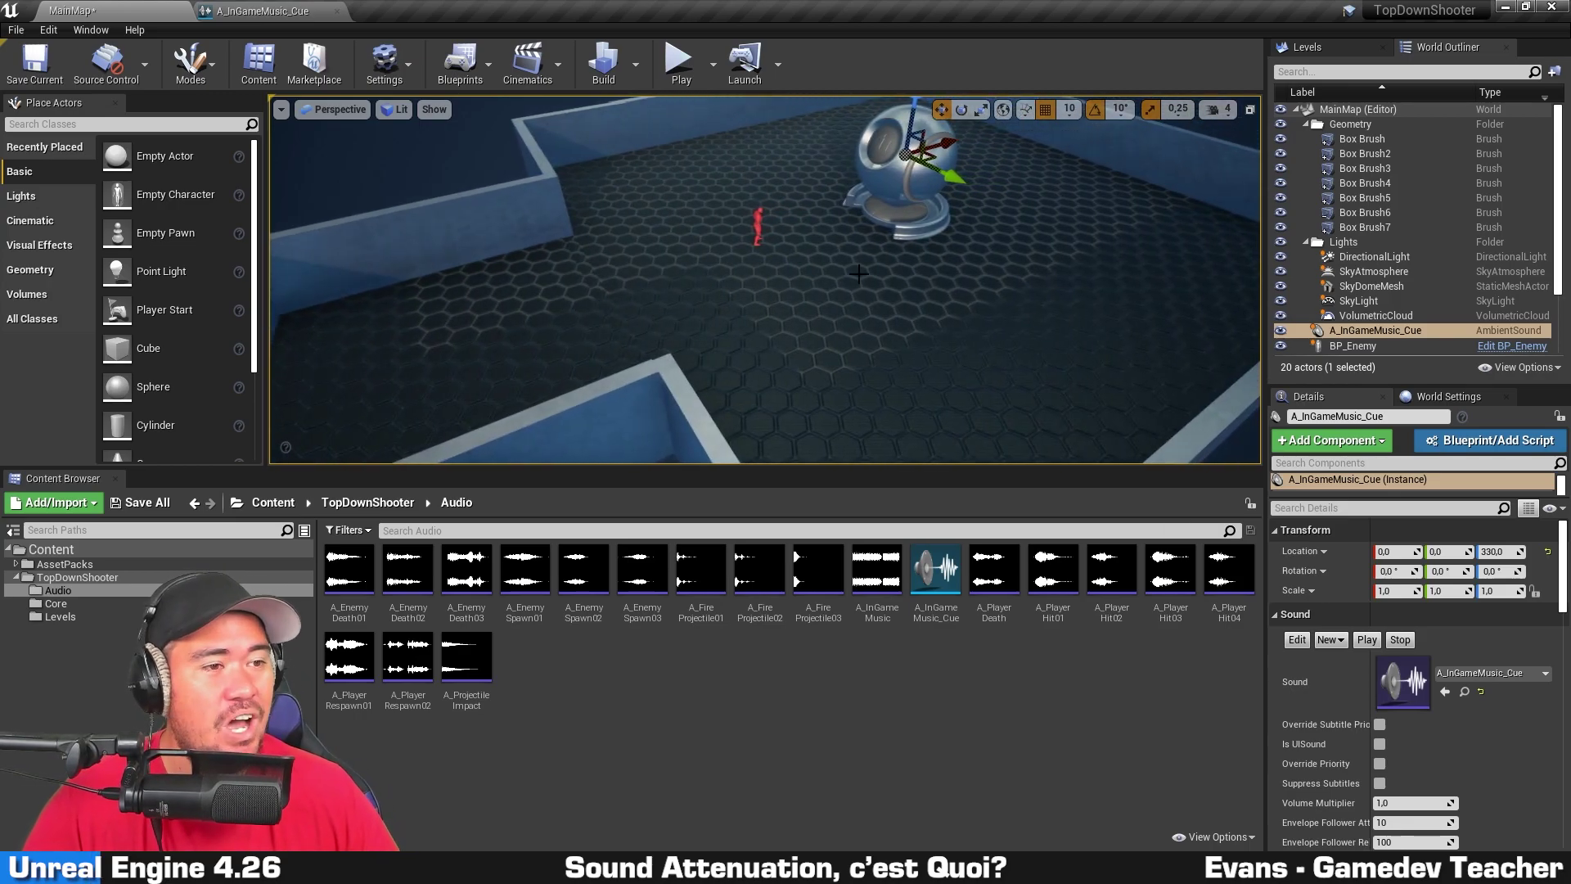
right_click_drag(884, 273, 855, 256)
key("a")
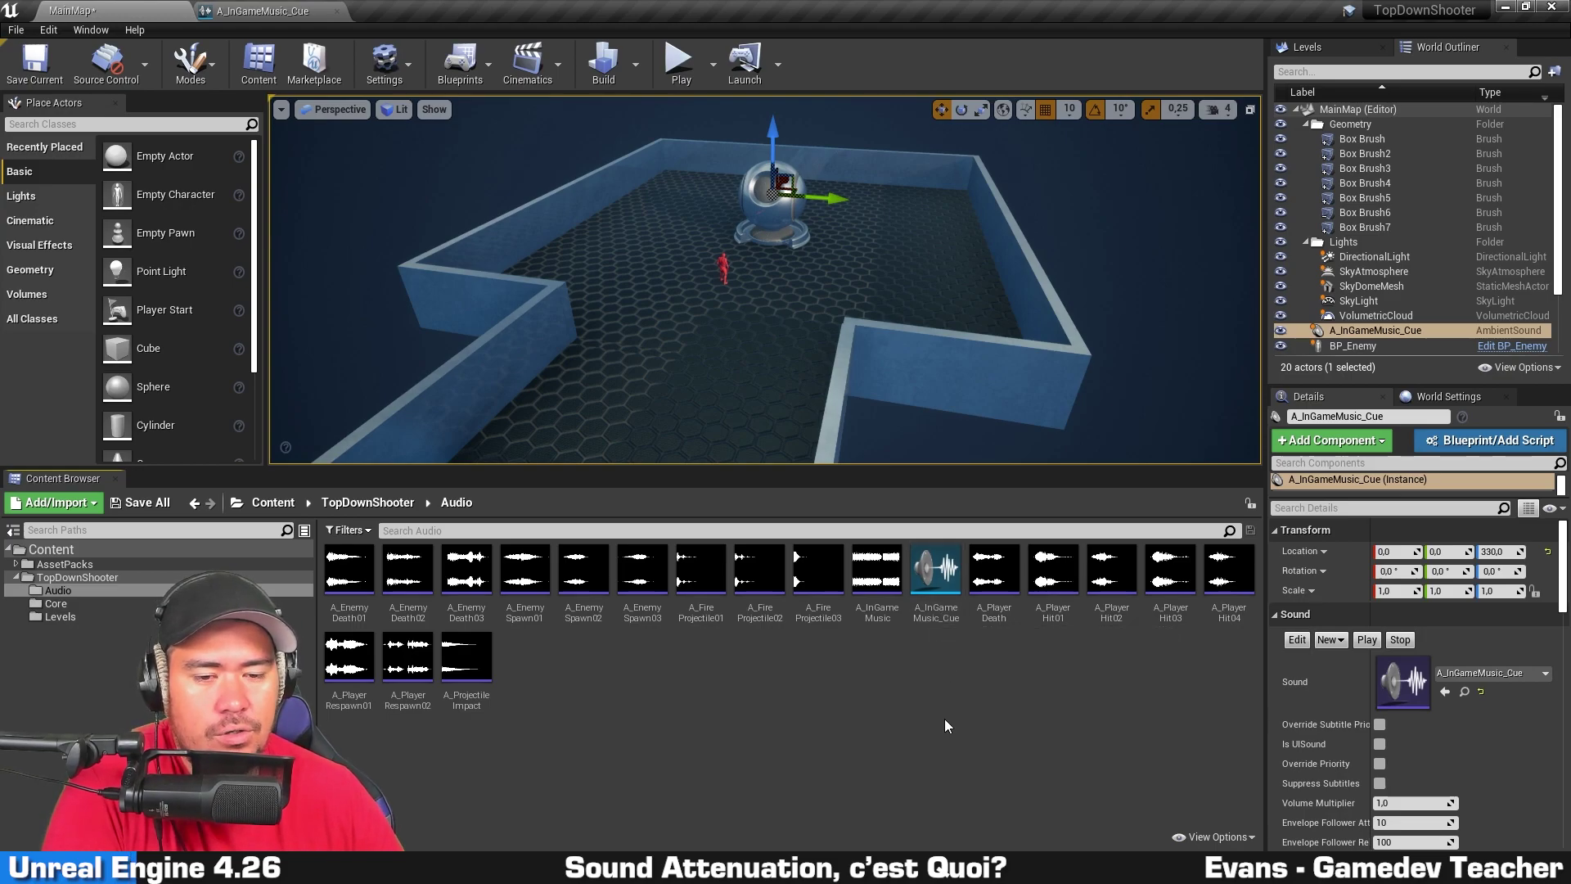
Step: Open A_InGameMusic_Cue and create a Sound Attenuation asset named ATT_InGameMusic in TopDownShooter/Audio for its Attenuation Settings
double_click(935, 569)
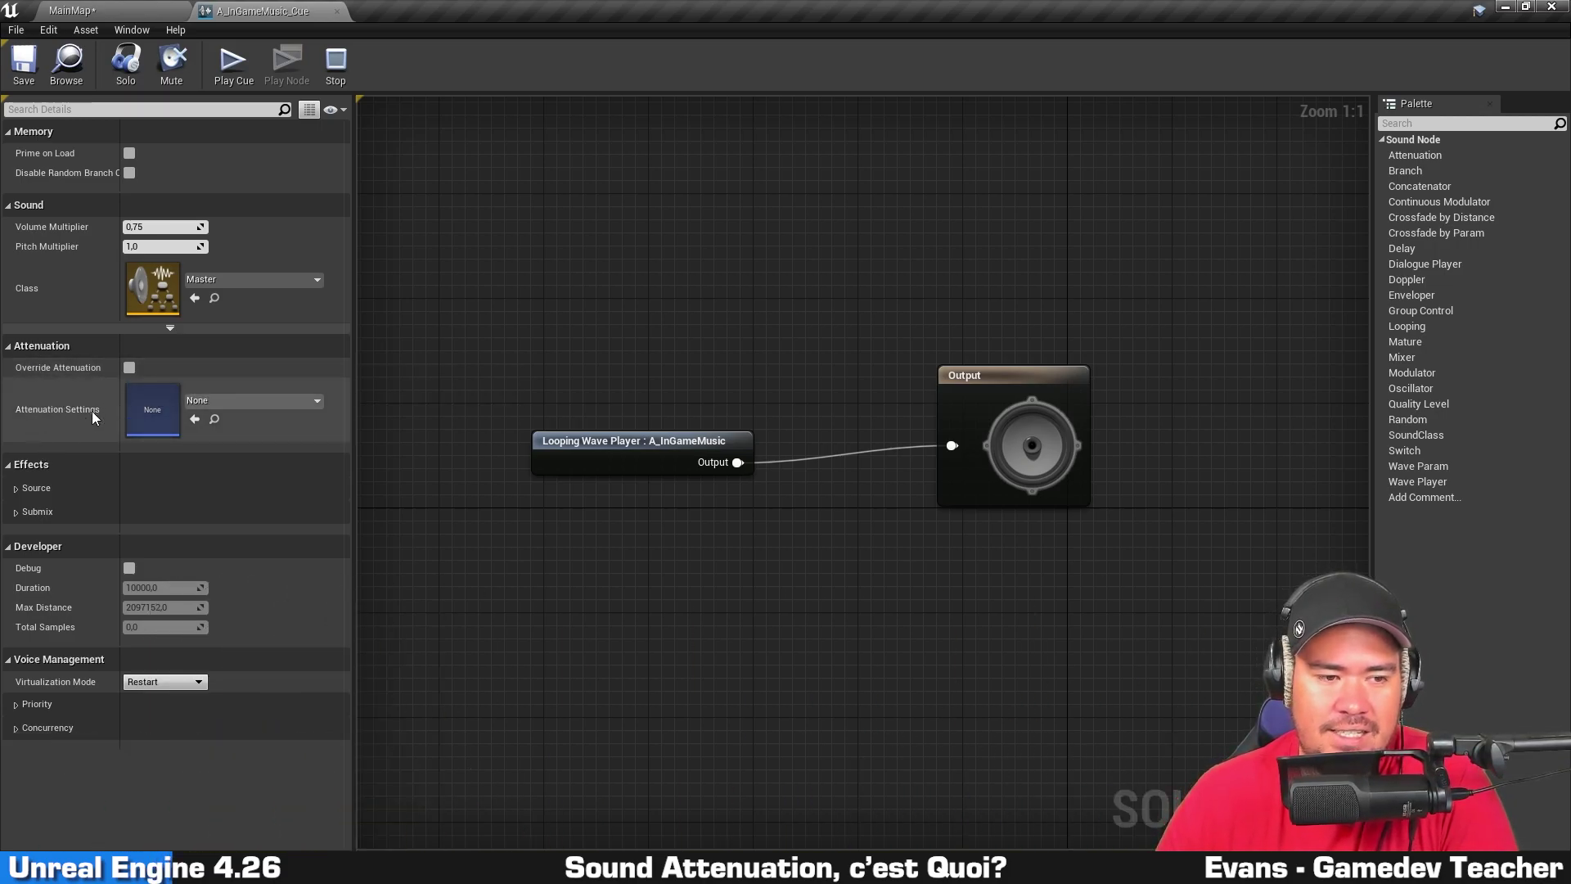
left_click(309, 401)
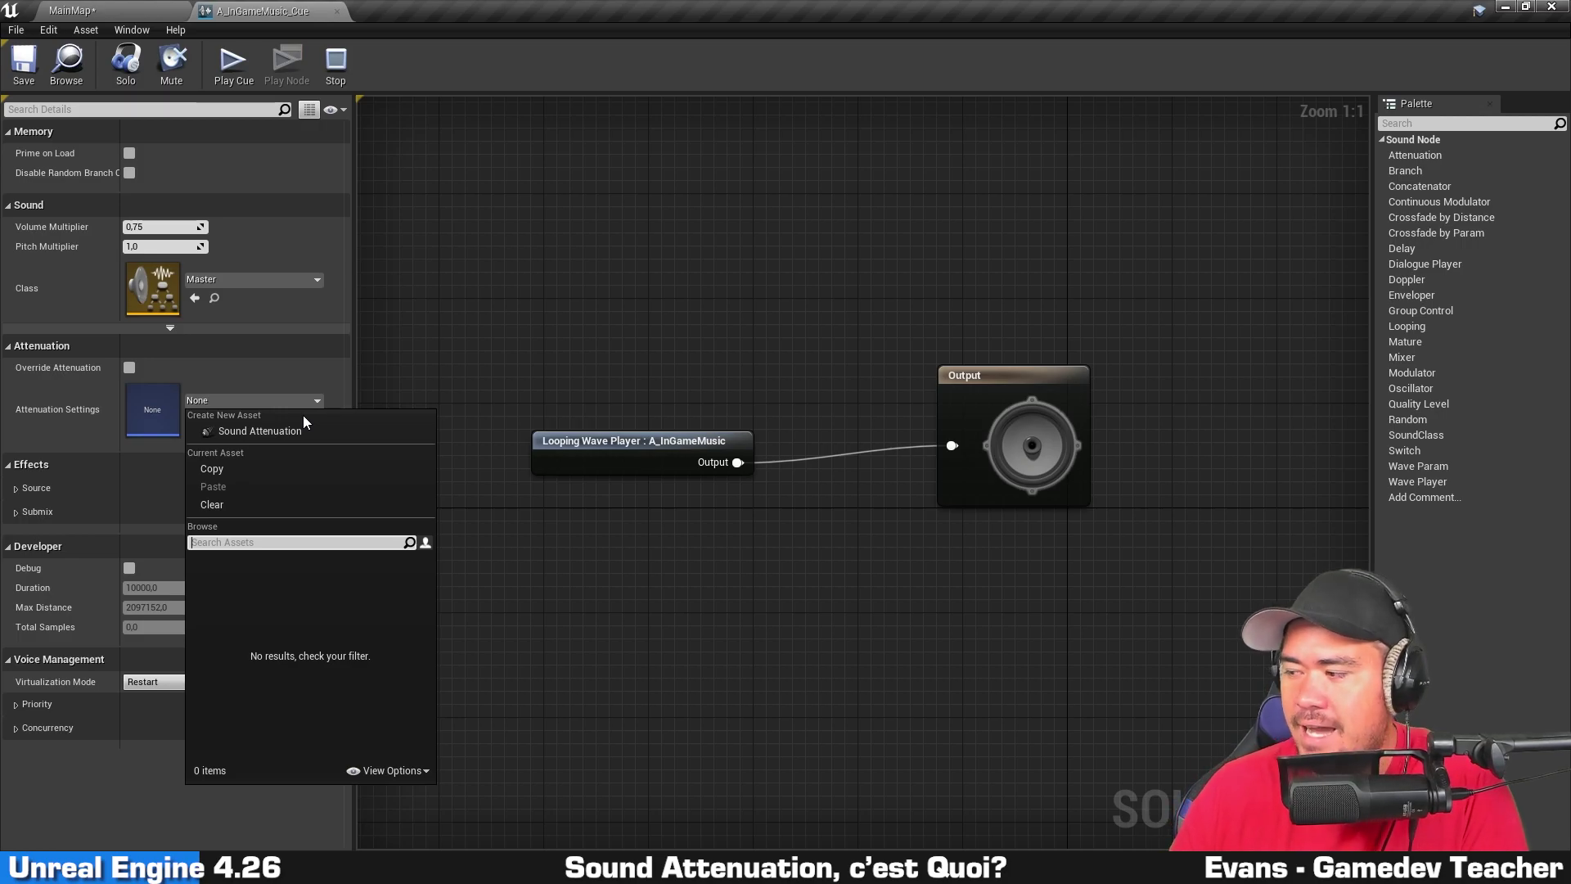
left_click(297, 430)
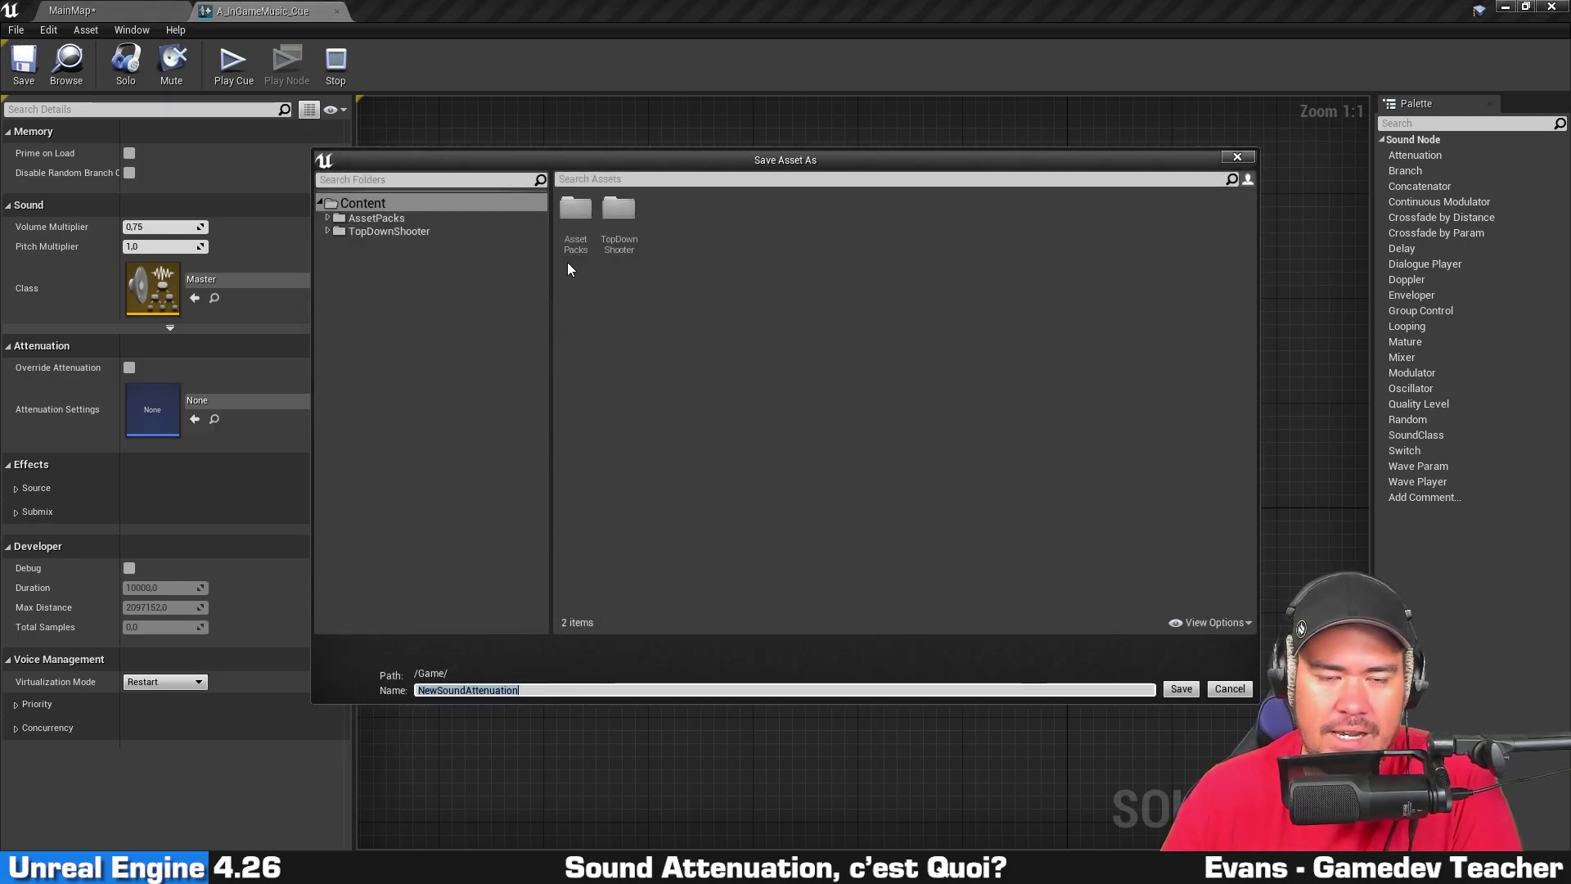
double_click(614, 211)
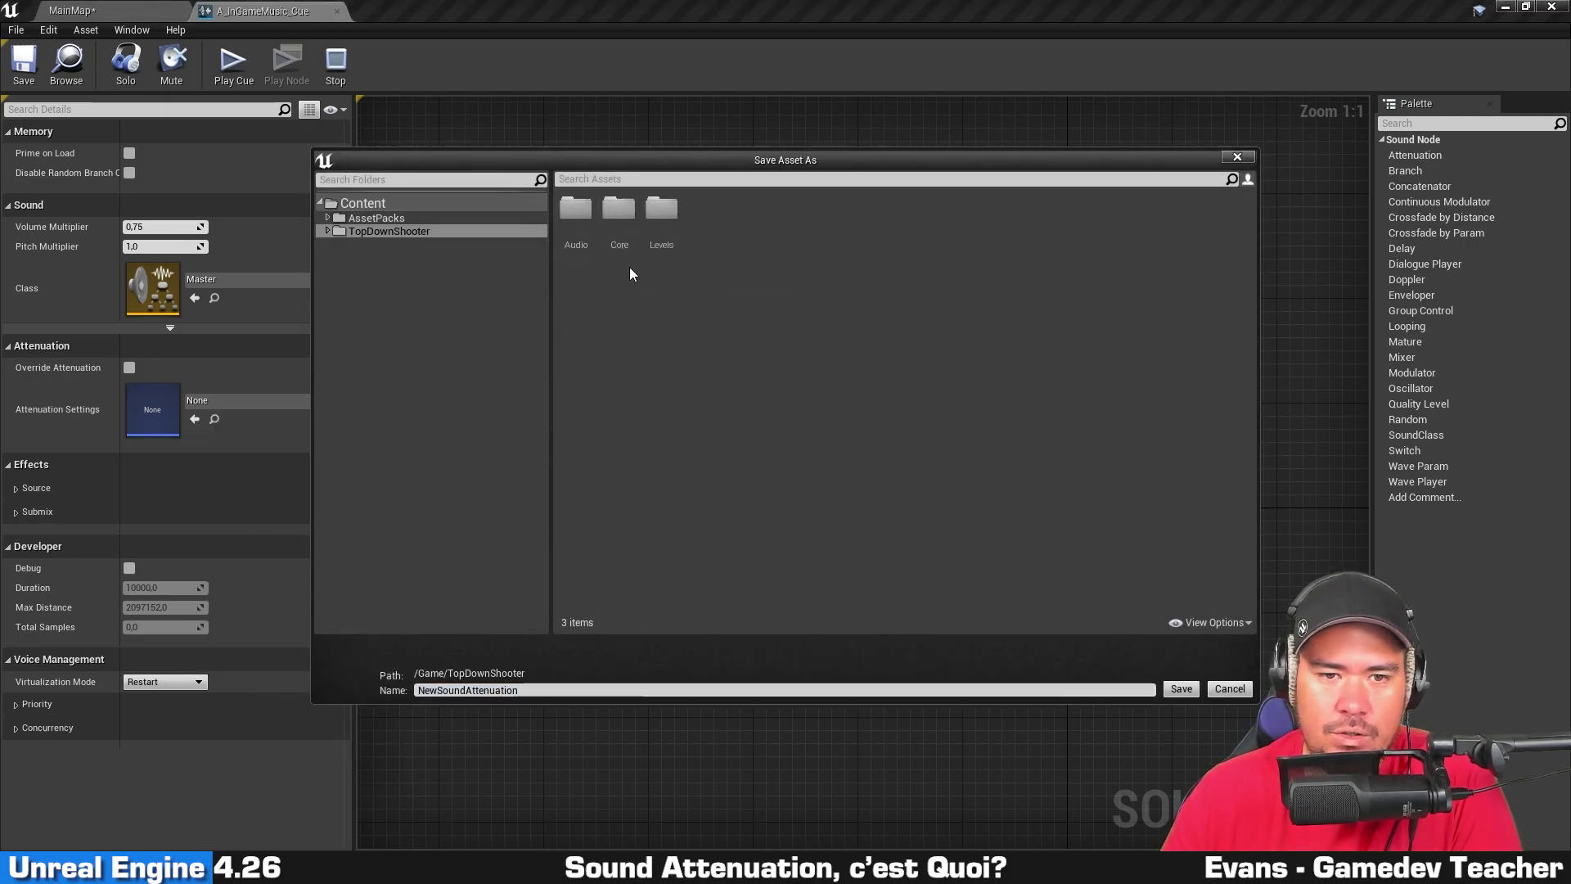
double_click(577, 210)
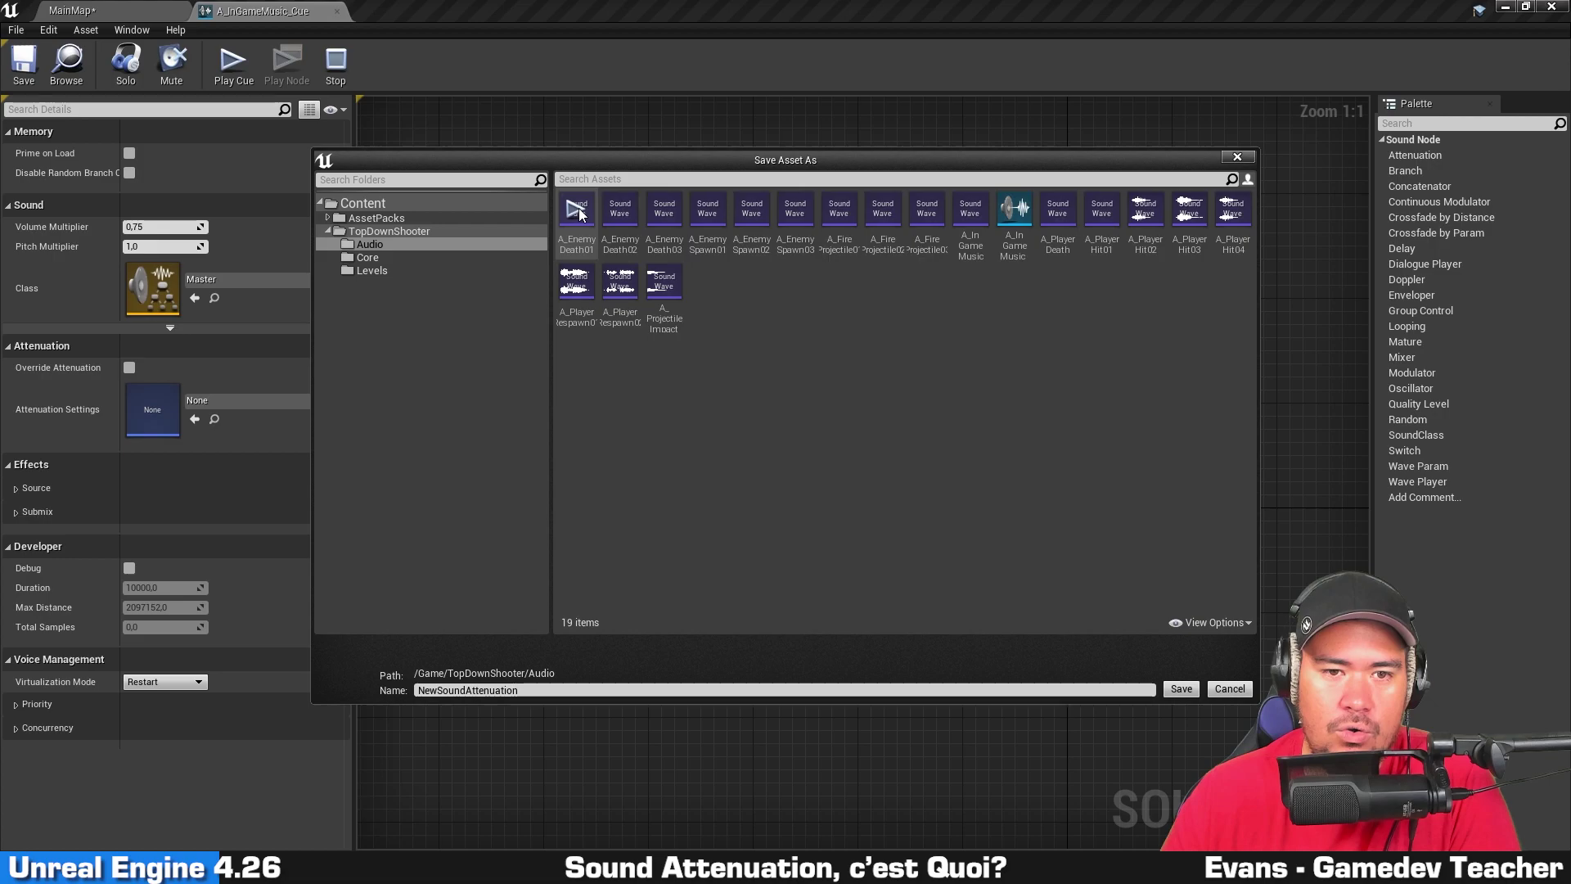
left_click(657, 688)
type("ATT_InGameMusic")
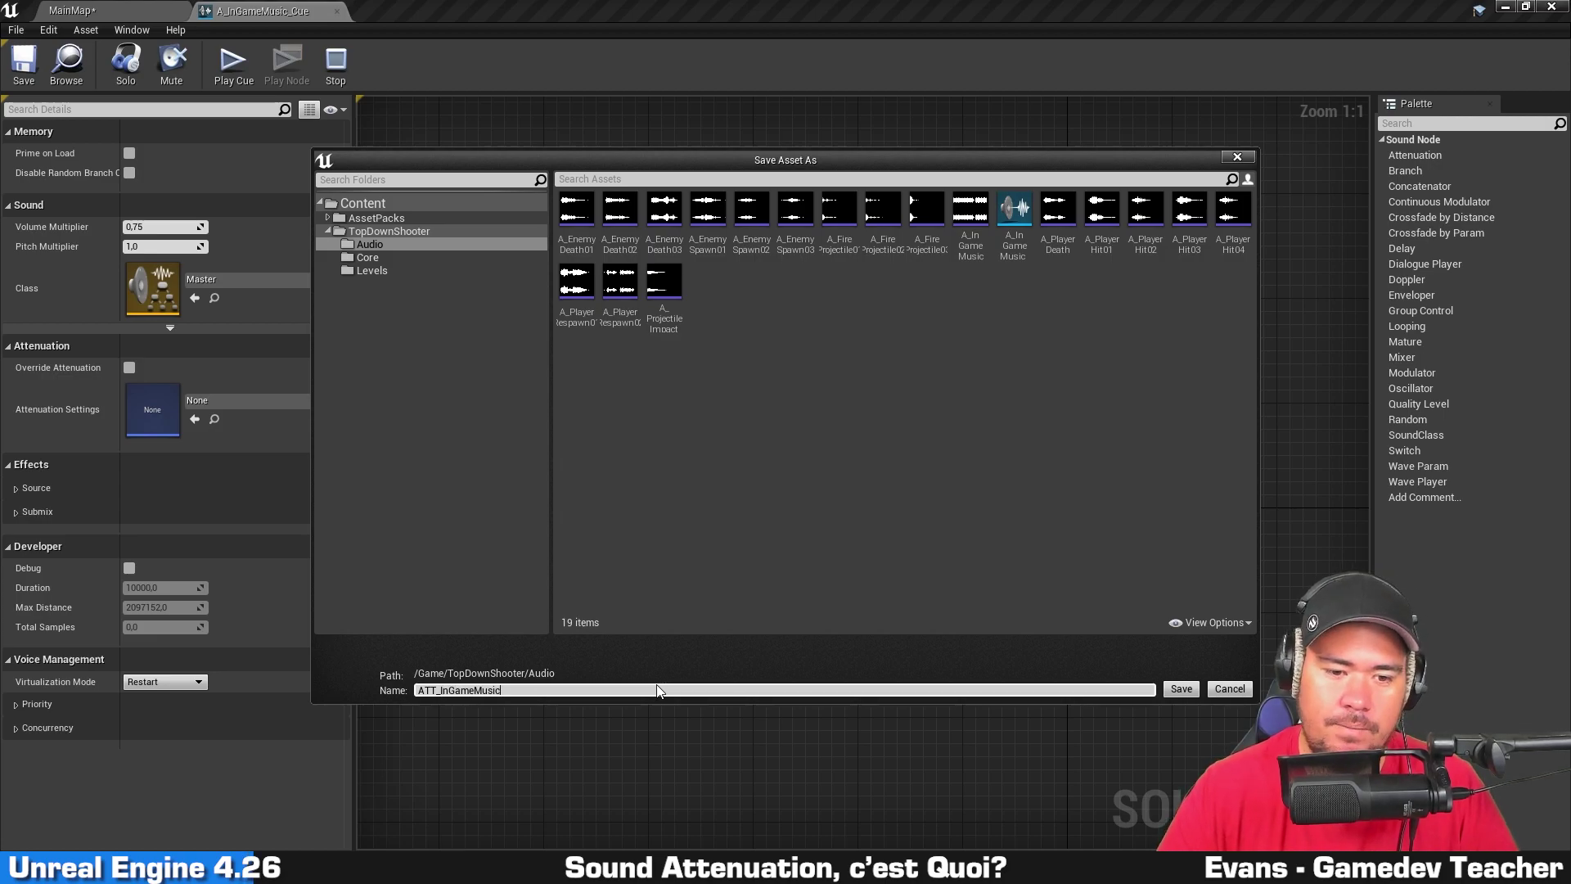
key("Return")
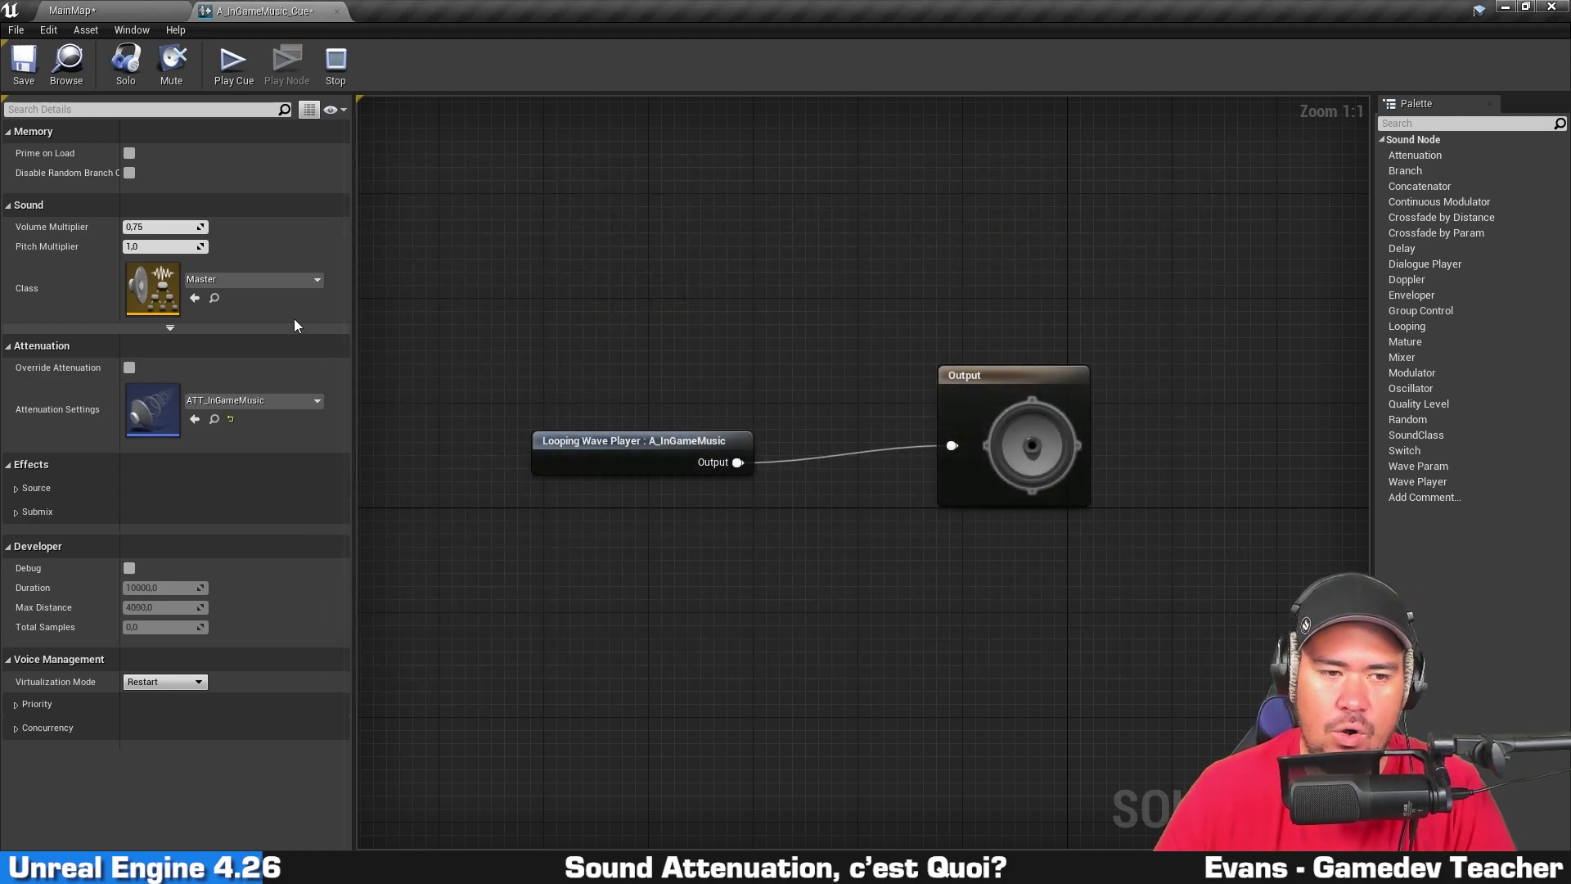
Step: Open ATT_InGameMusic and collapse its Air Absorption, Focus, Reverb, Occlusion, Priority and Submix sections
double_click(152, 431)
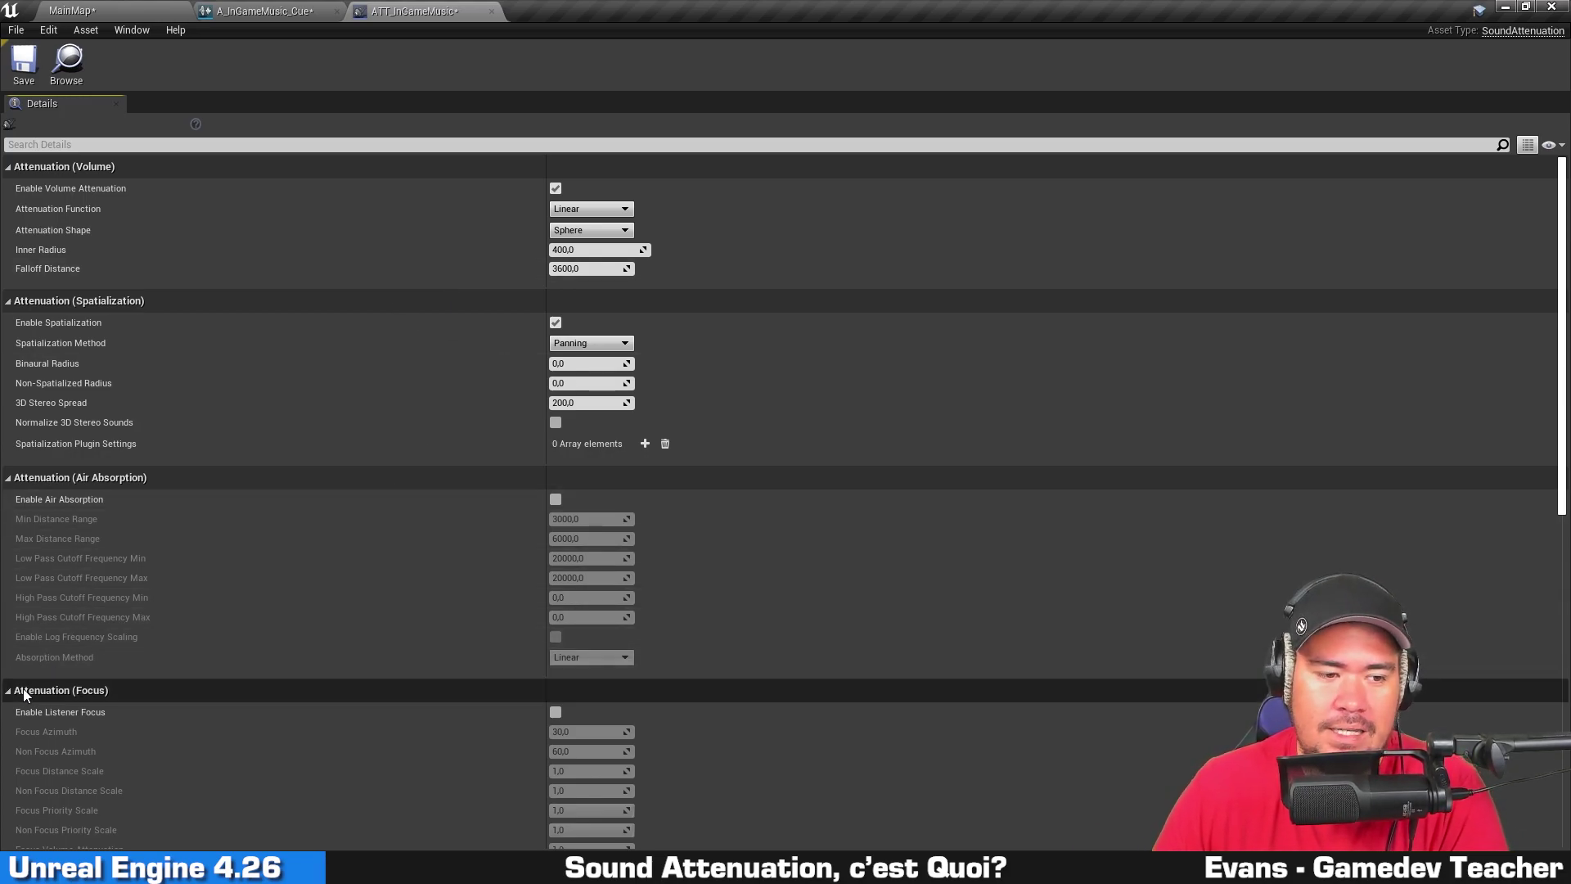
left_click(7, 692)
left_click(7, 478)
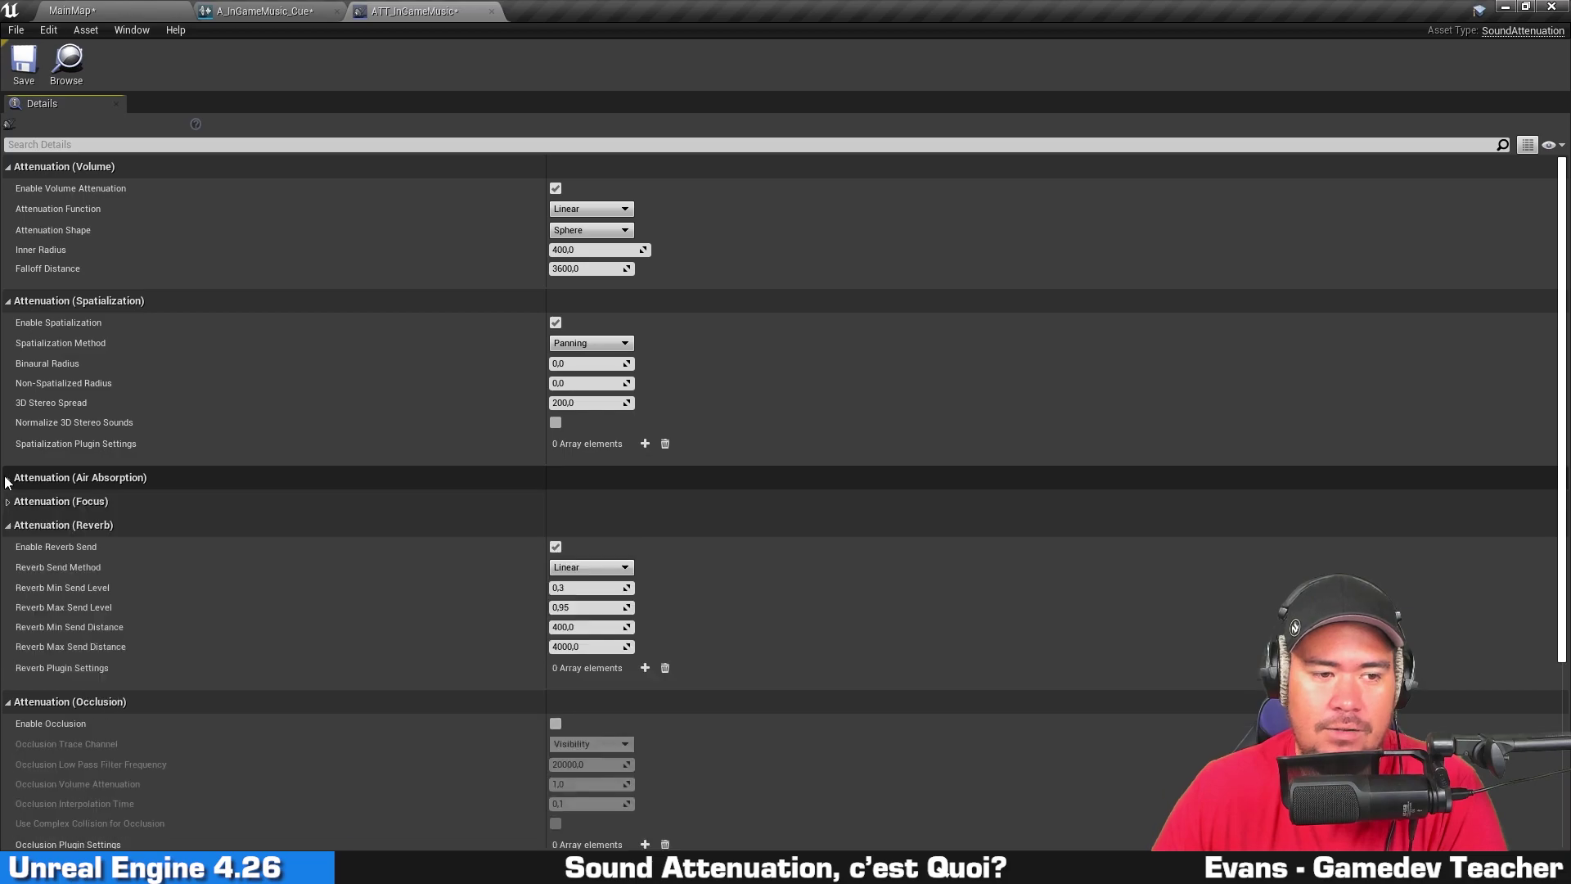
left_click(7, 524)
left_click(8, 548)
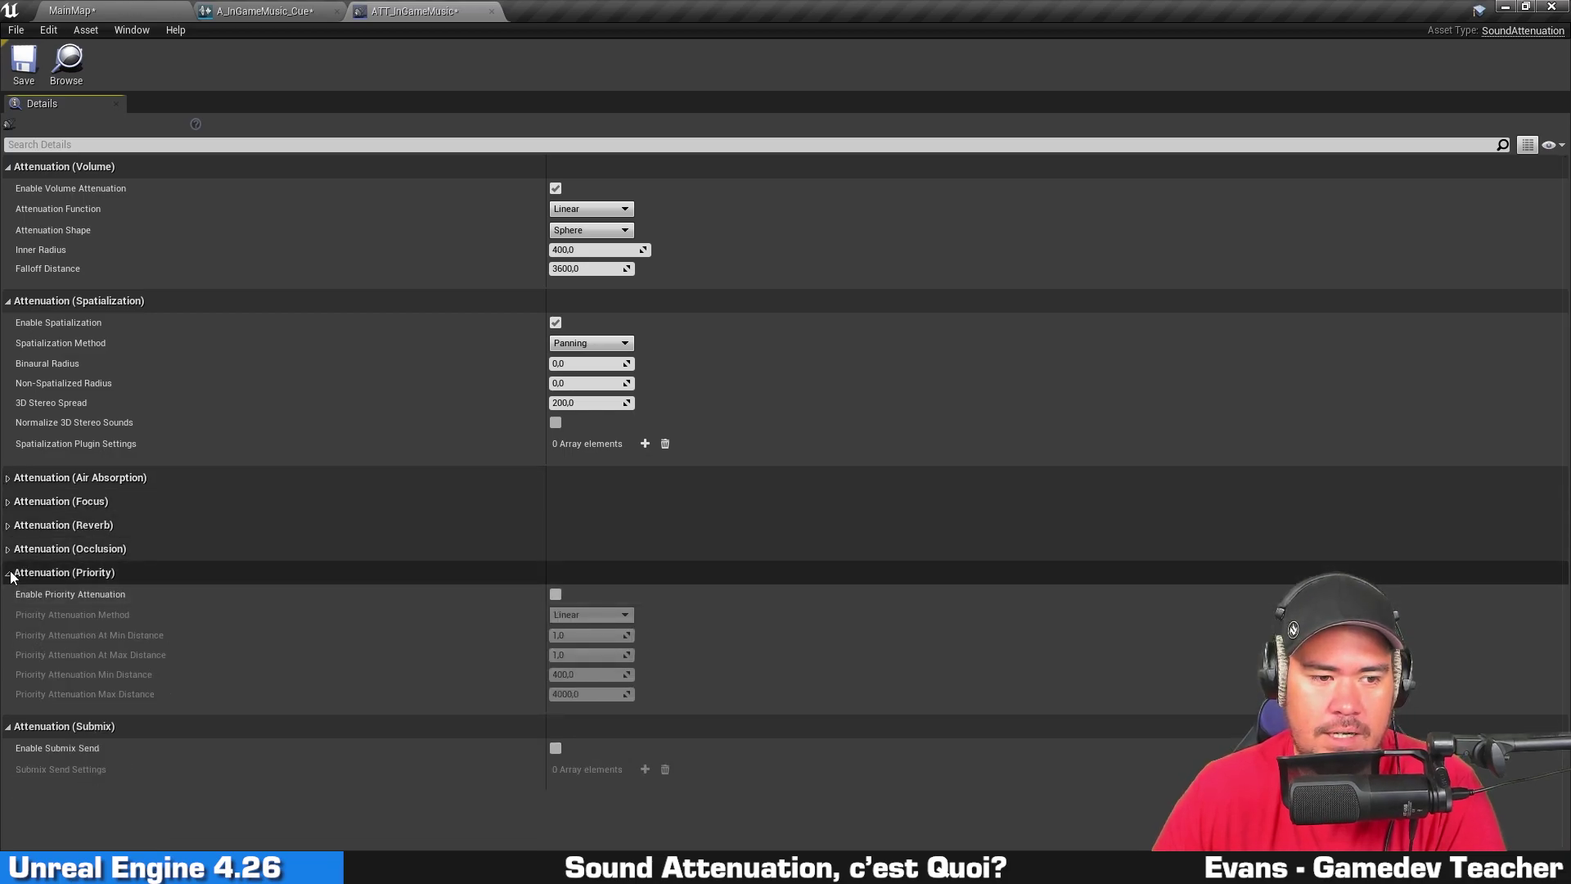
left_click(8, 572)
left_click(8, 597)
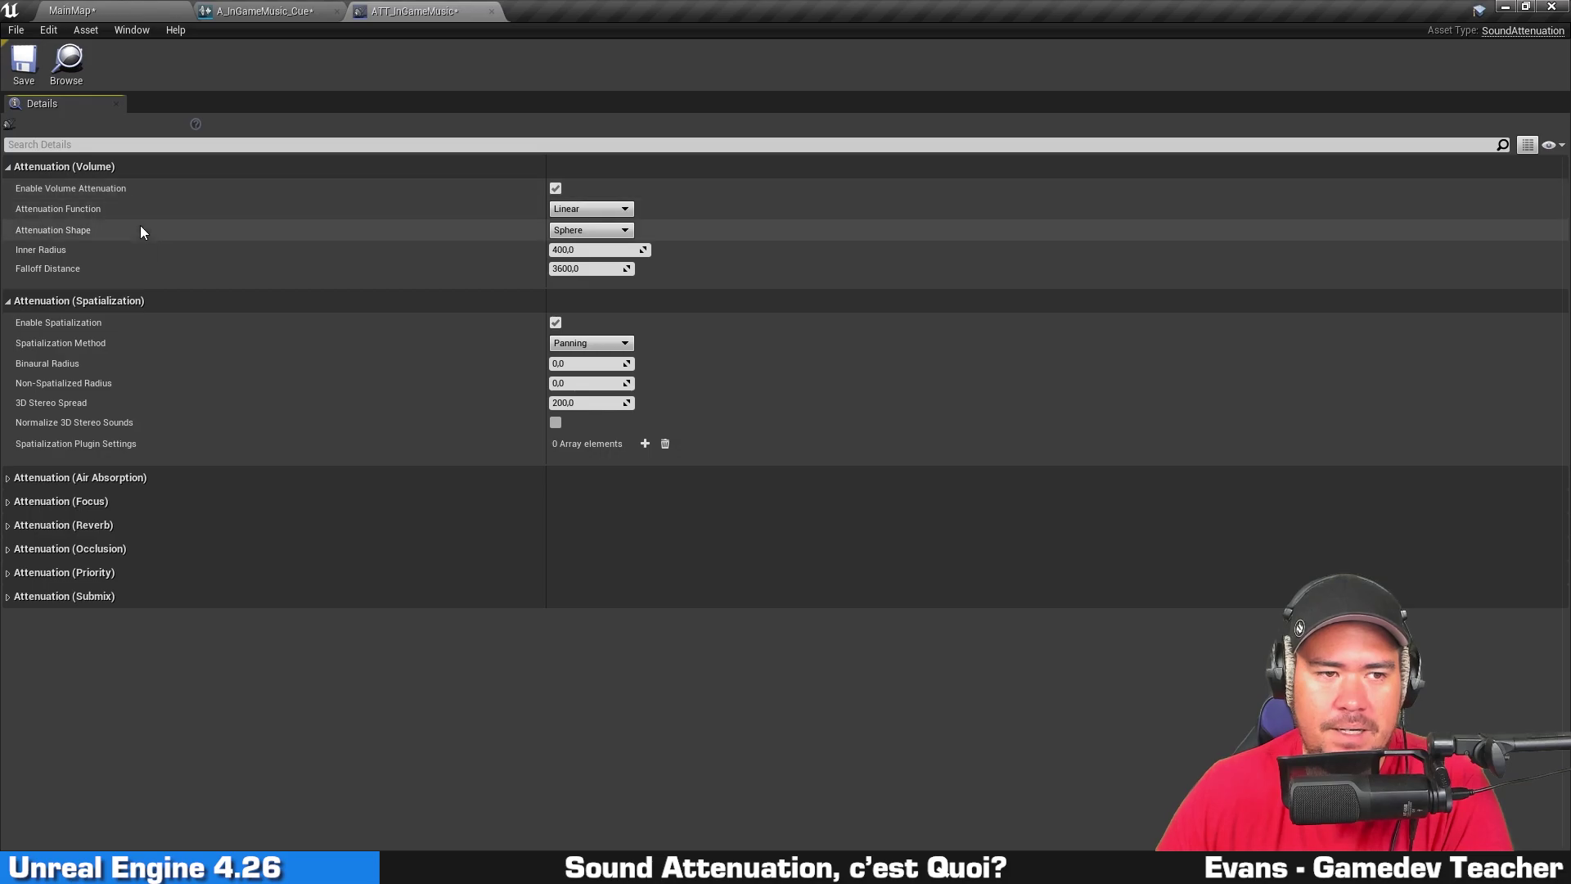
Step: Detach the ATT_InGameMusic editor into a floating window and reset the cue's Attenuation Settings to None
left_click_drag(414, 10, 1009, 467)
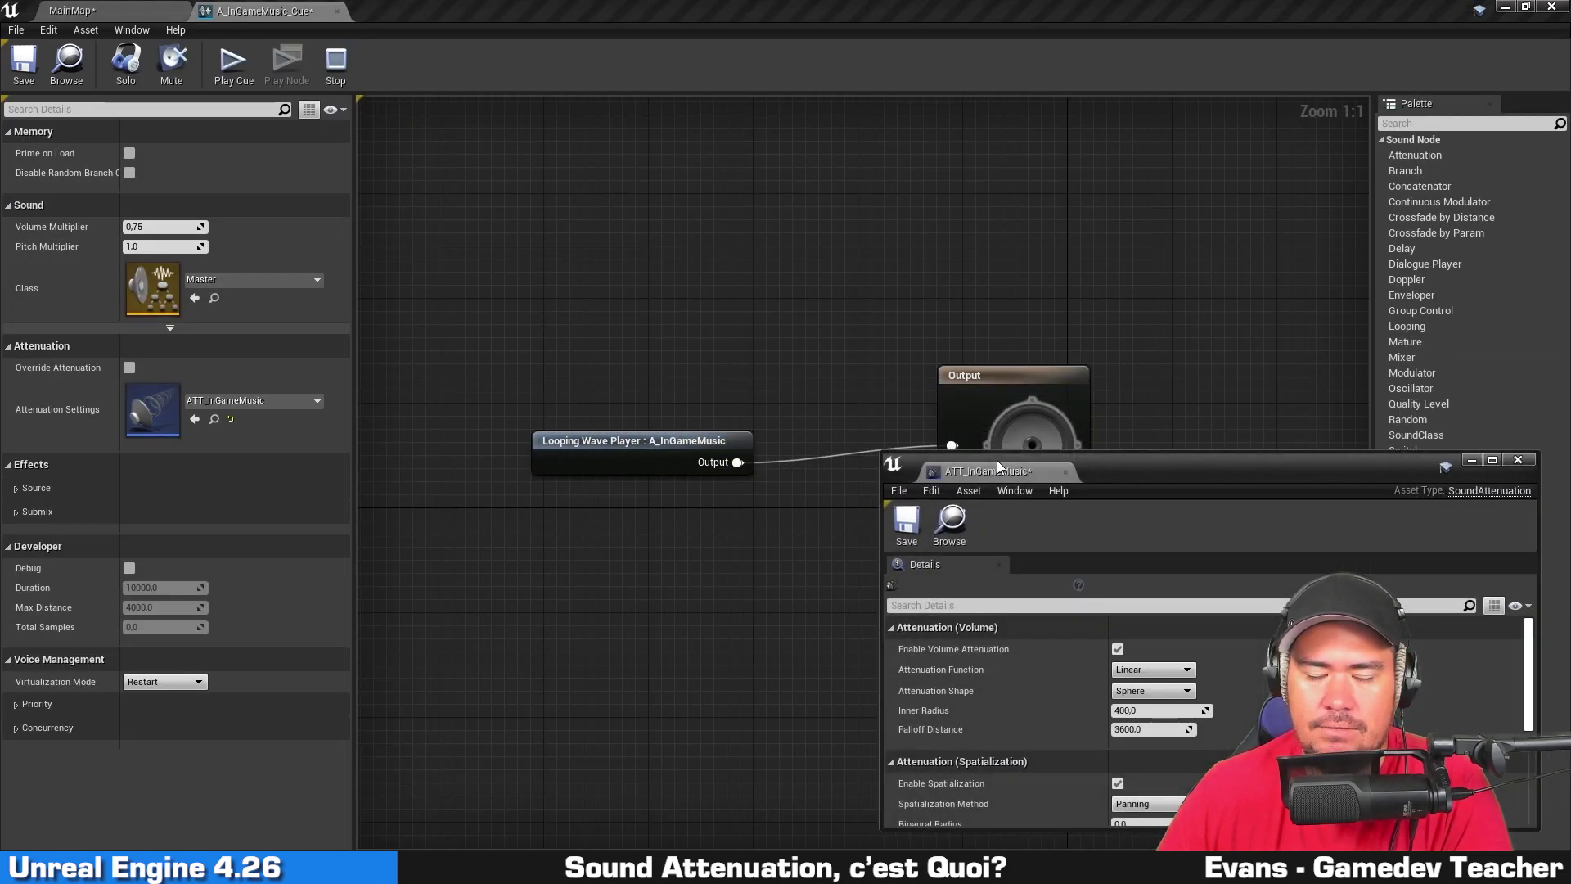
left_click(230, 419)
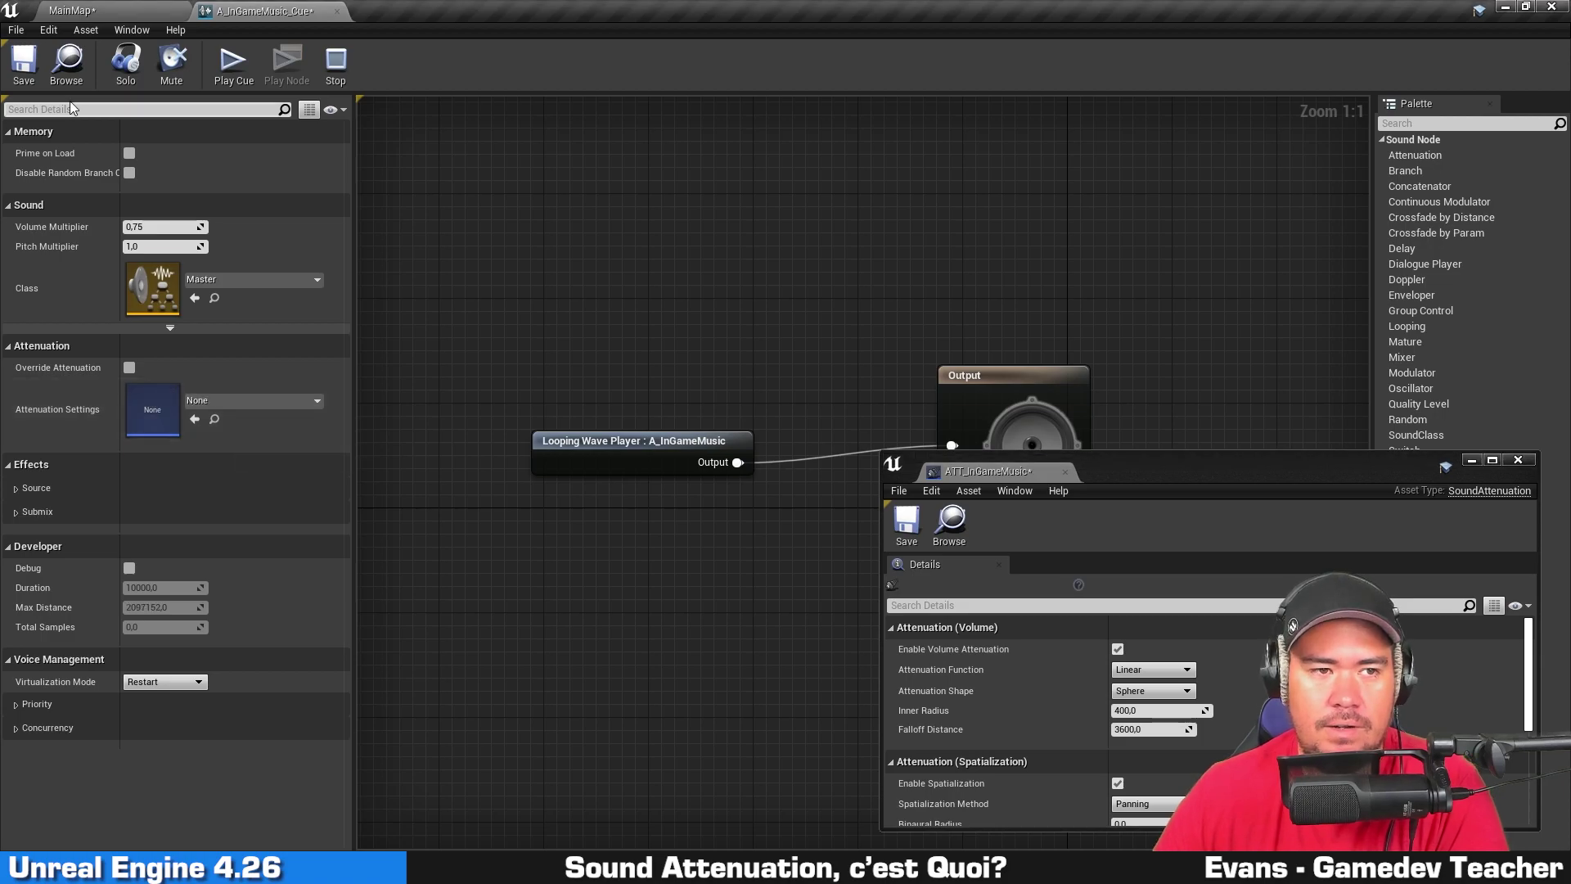
Step: Return to MainMap and examine the selected music sound around the arena, toggling game view to compare with editor icons shown
left_click(98, 11)
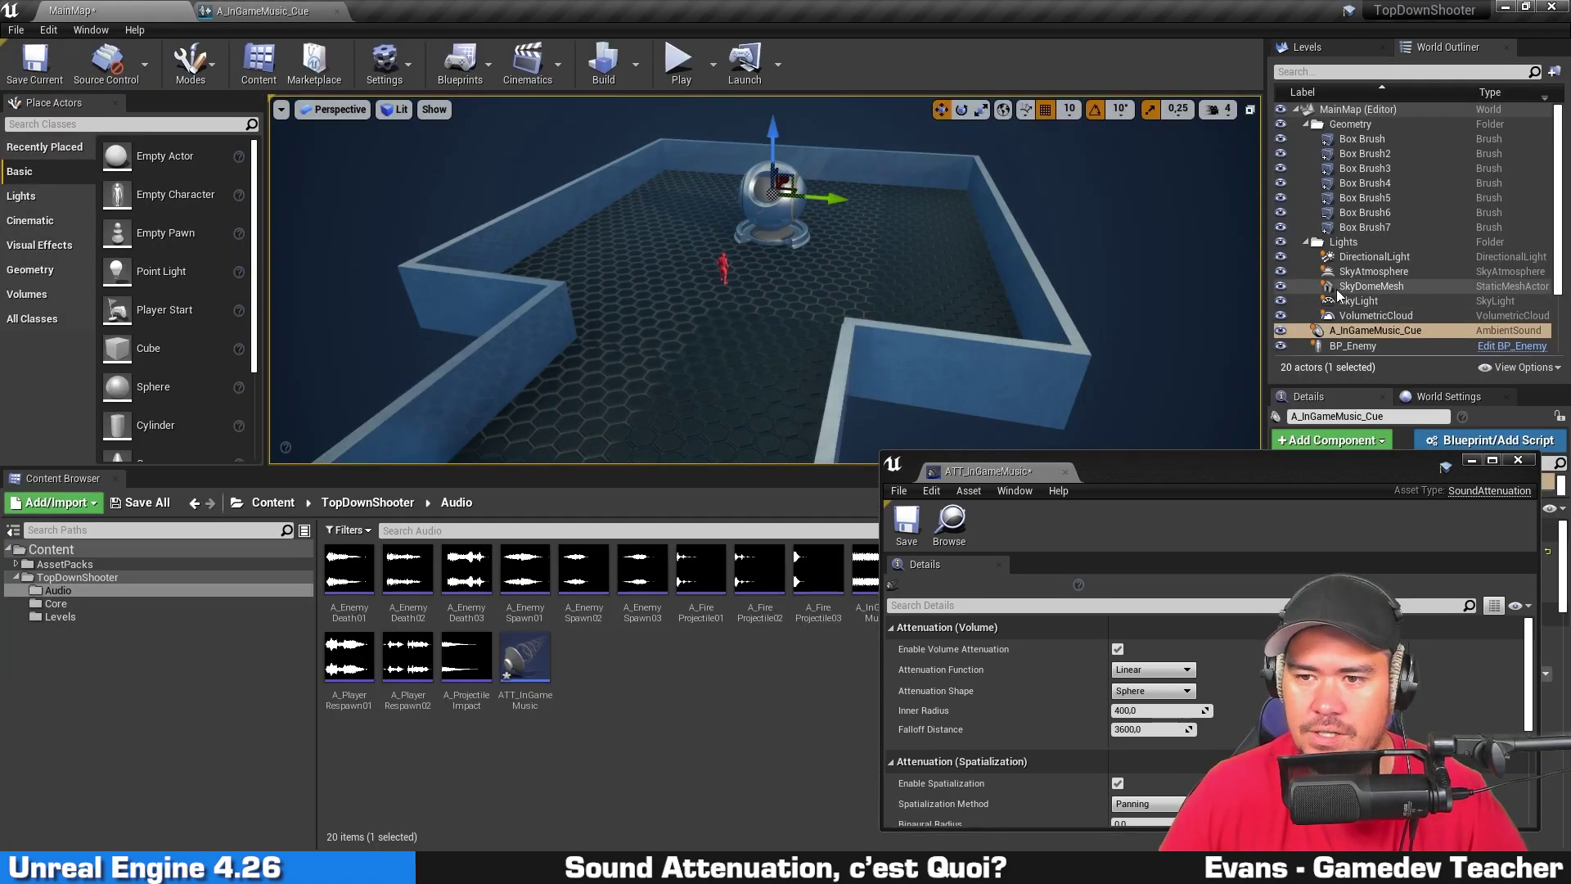
mouse_move(1004, 207)
right_mouse_down()
mouse_move(941, 196)
mouse_move(1005, 206)
right_mouse_up()
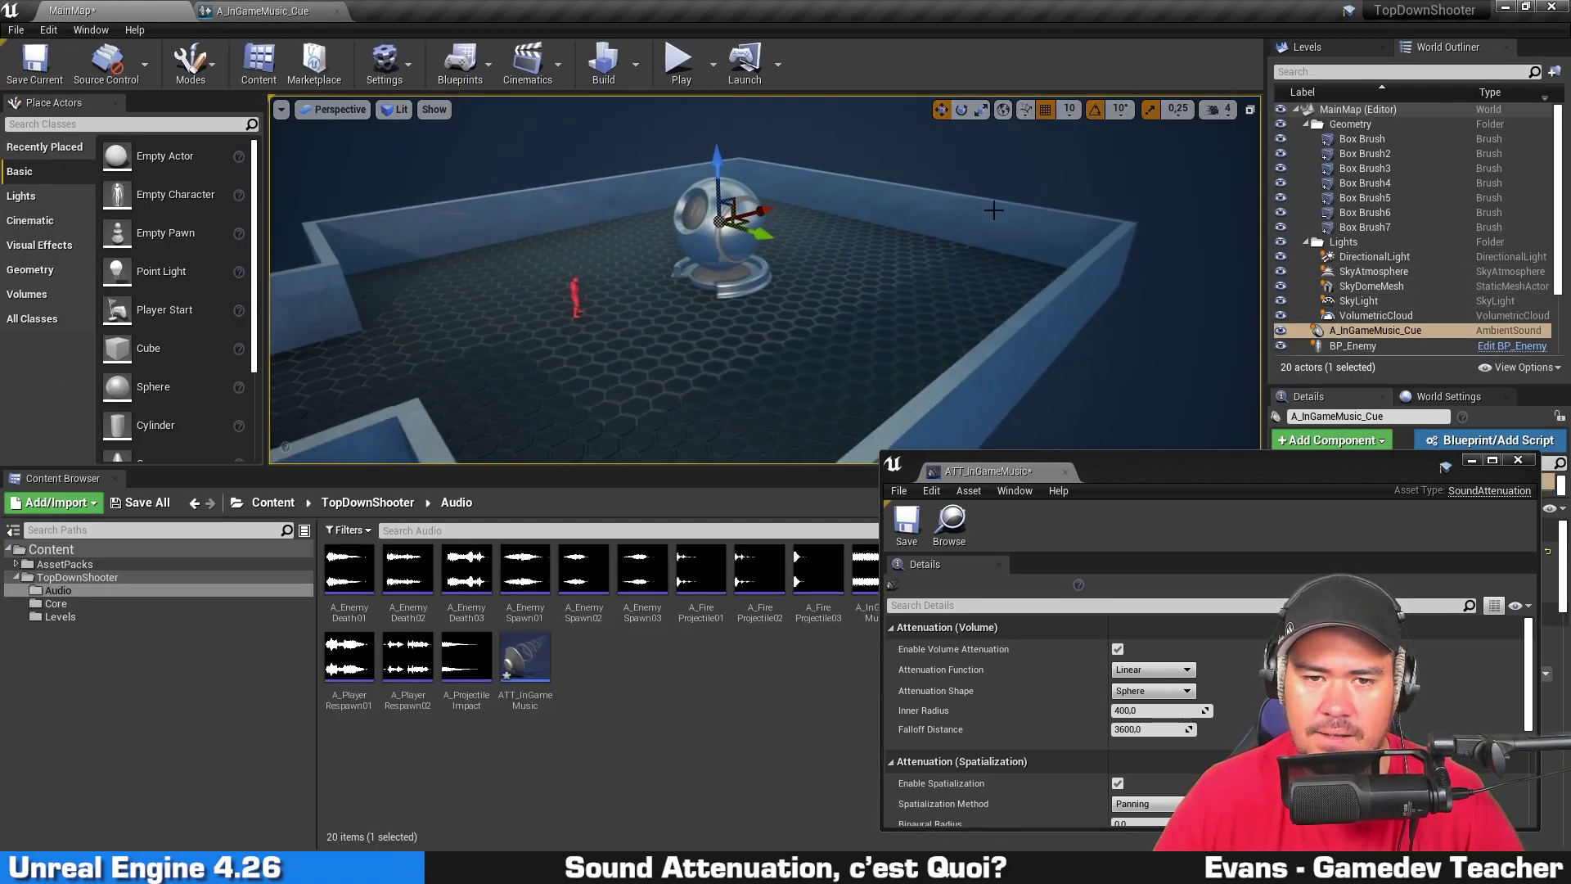
key("s")
right_click_drag(839, 209, 884, 219)
scroll(904, 213, "up", 3)
key("g")
key("w")
right_click_drag(918, 272, 957, 244)
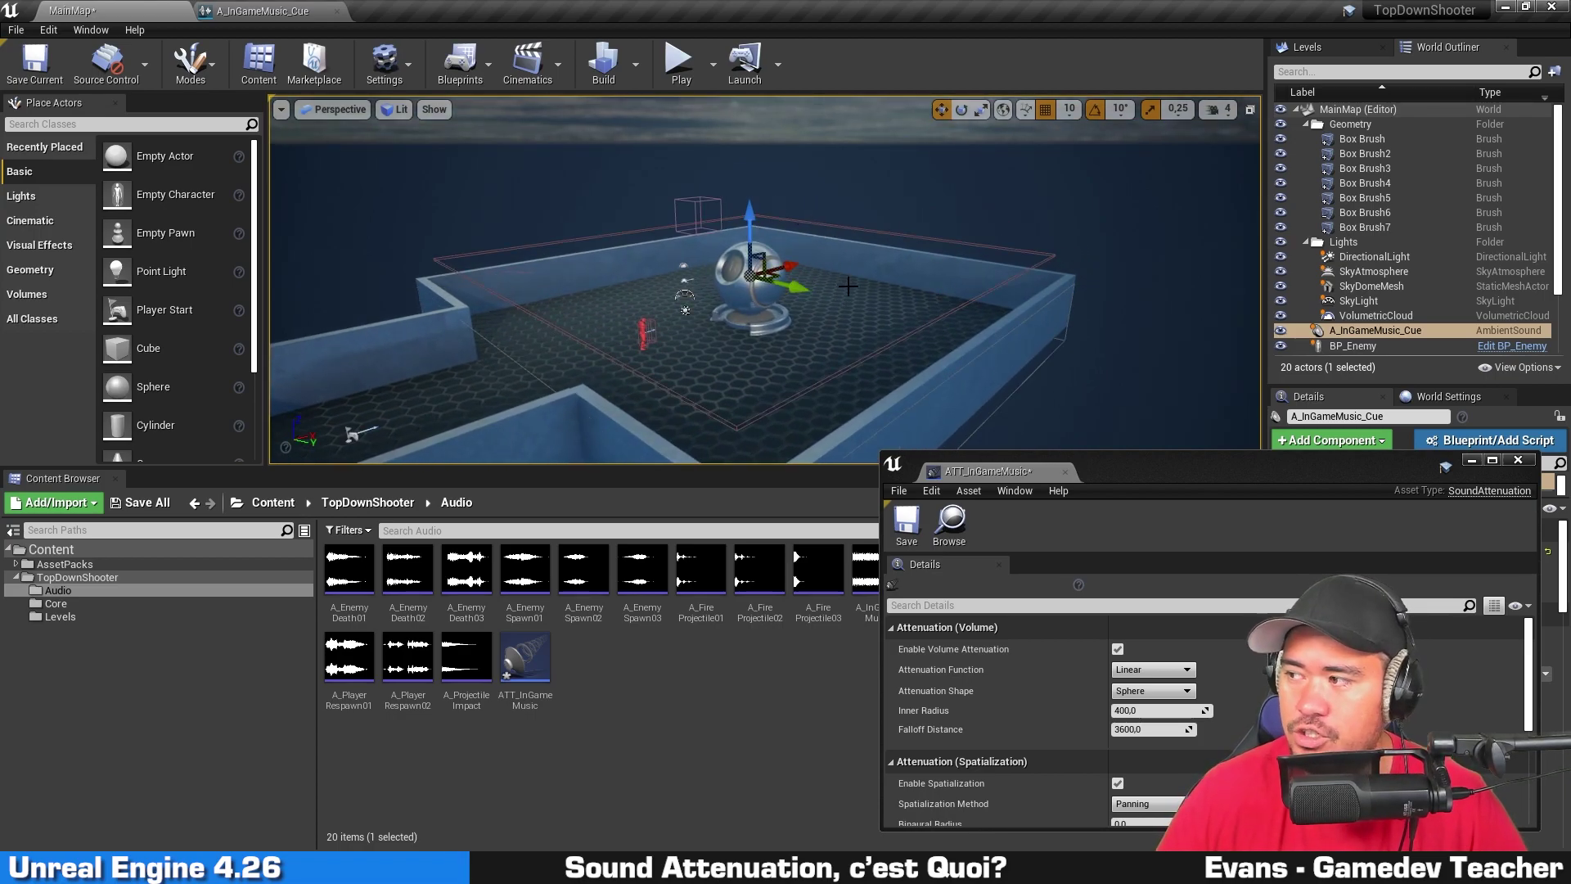
key("g")
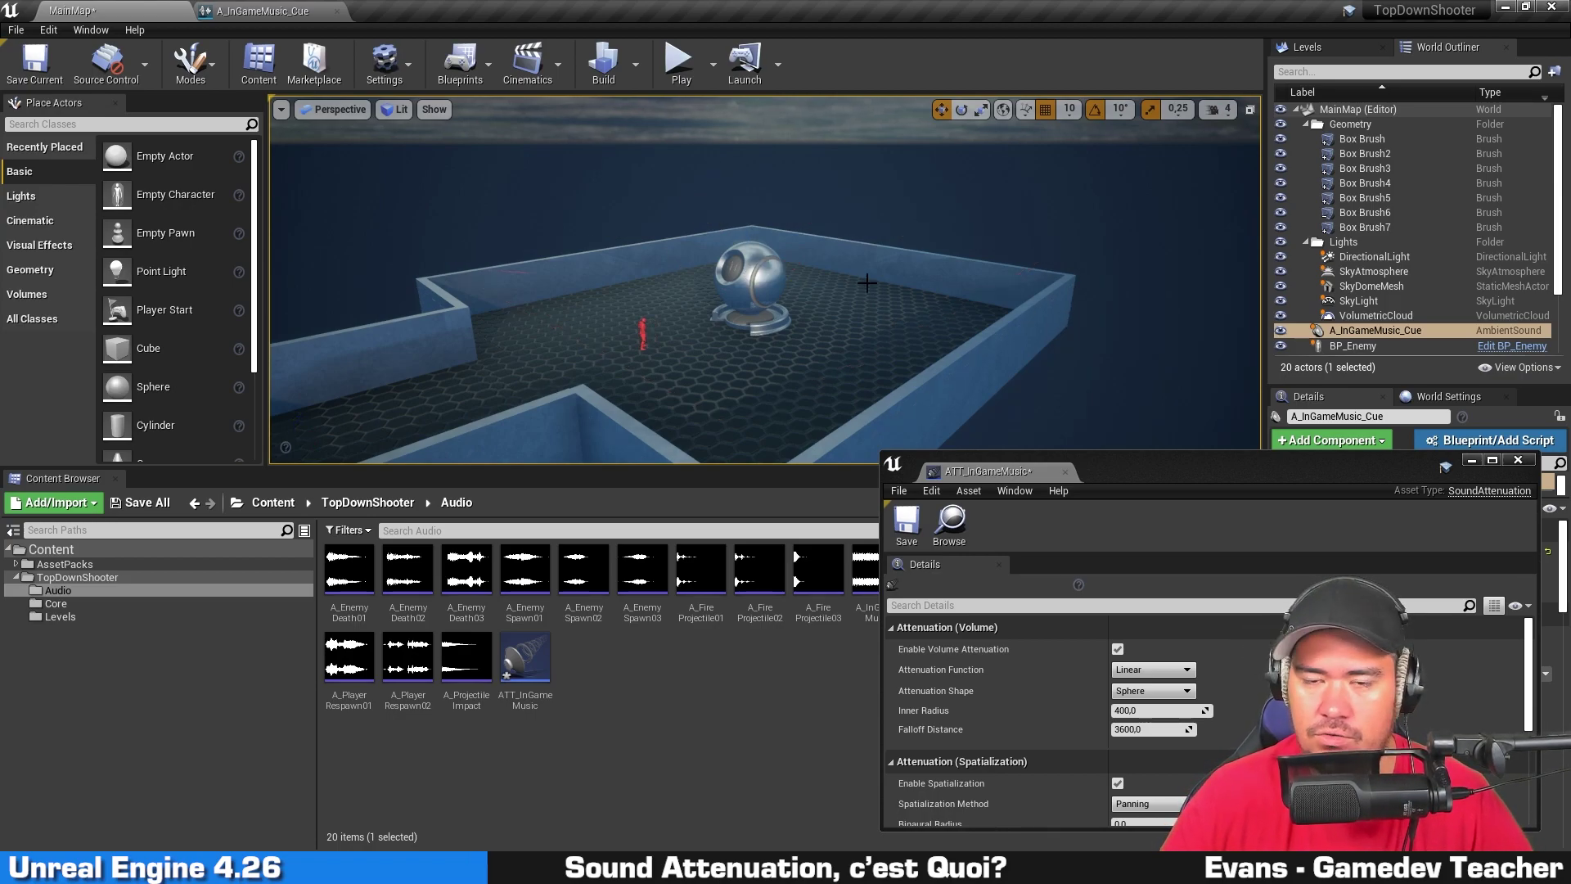
right_click_drag(726, 334, 847, 262)
key("g")
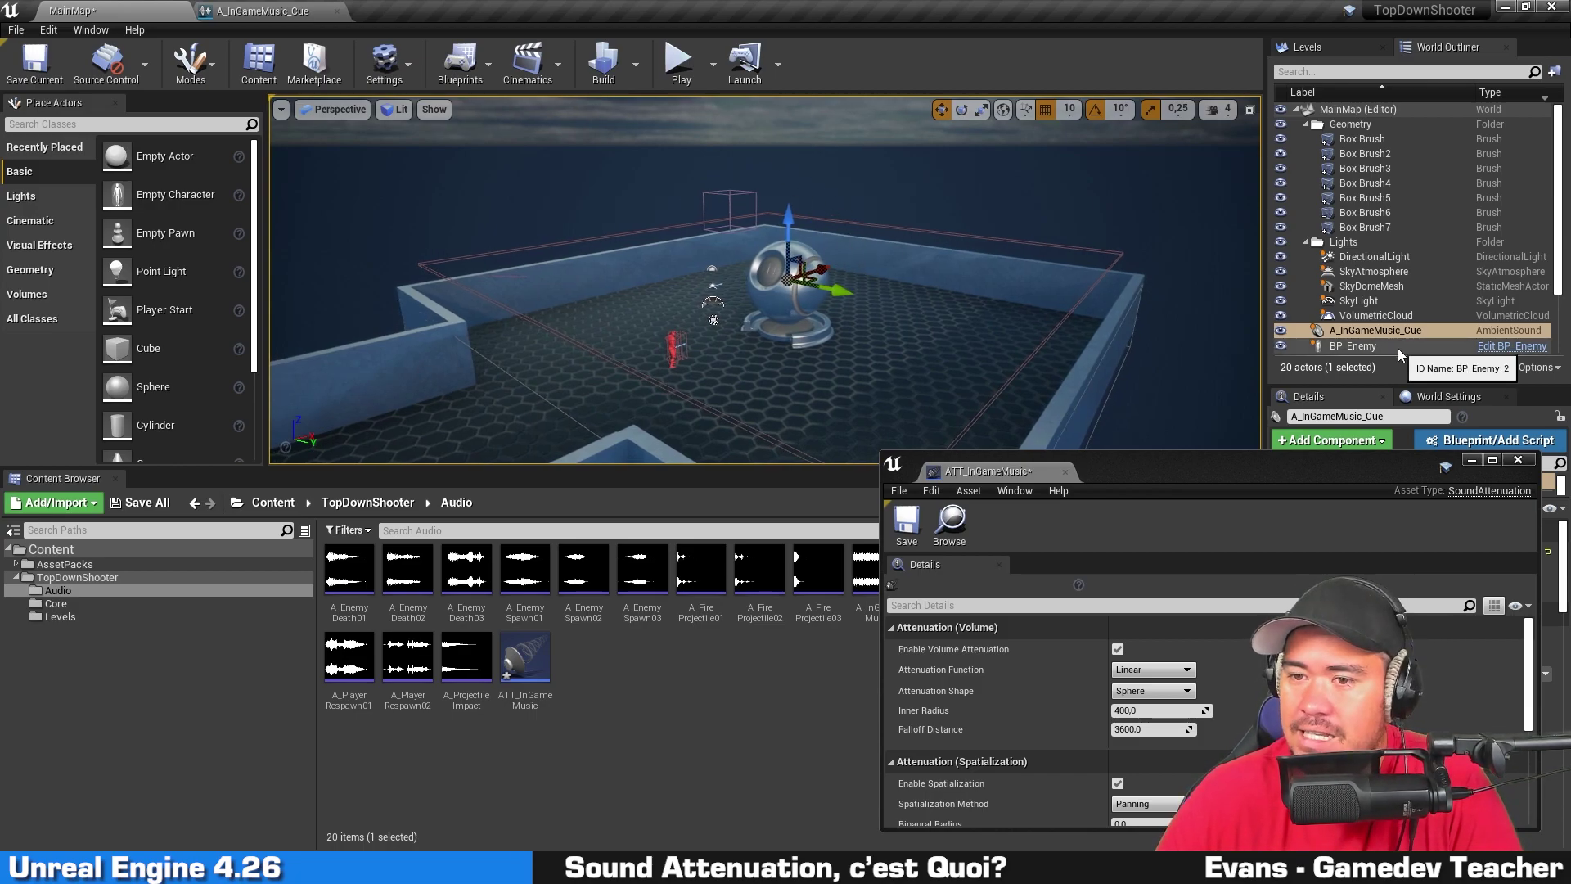
Step: Dock the A_InGameMusic_Cue editor in the repositioned floating attenuation window and widen its details area around the Attenuation settings
left_click_drag(1298, 464, 449, 446)
left_click_drag(265, 6, 363, 446)
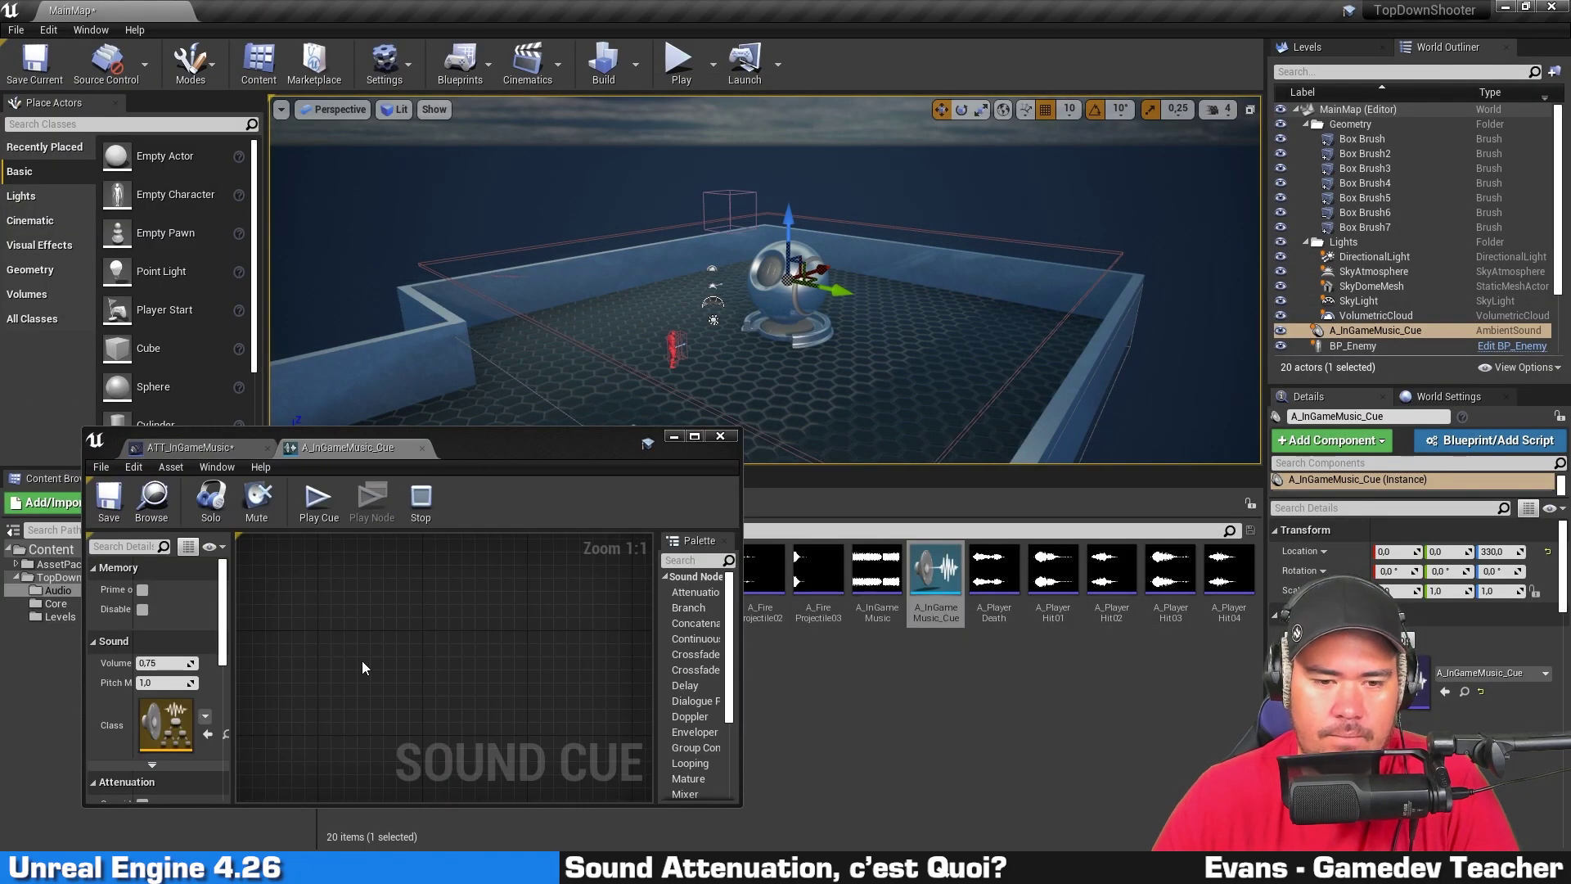
scroll(165, 698, "down", 5)
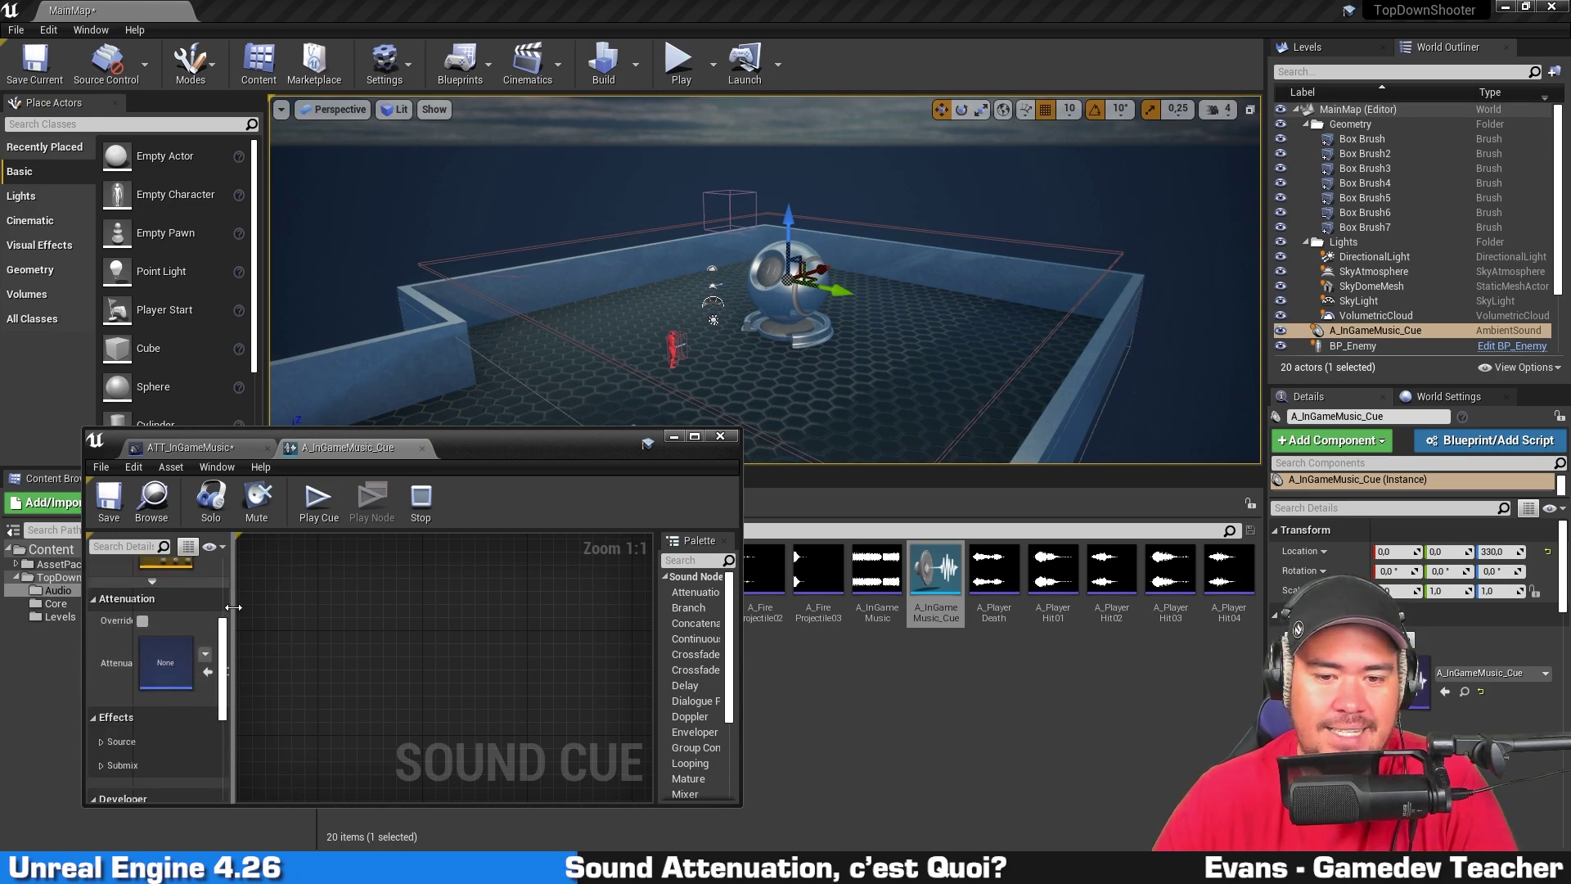
left_click_drag(233, 608, 370, 618)
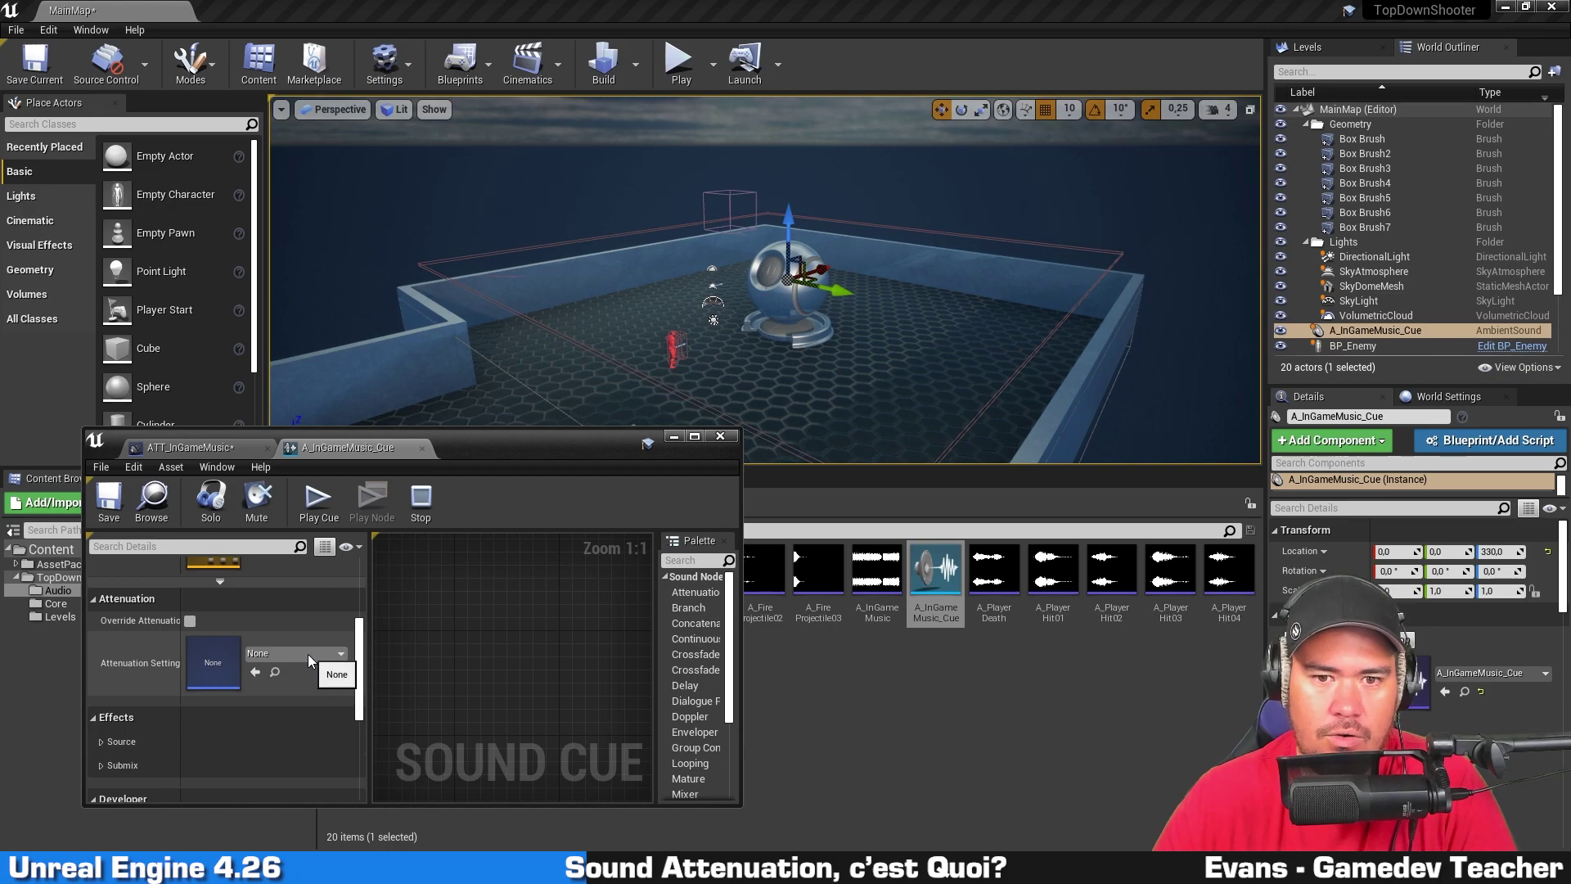
Step: Assign ATT_InGameMusic as the Attenuation Settings of the A_InGameMusic_Cue sound cue
scroll(823, 293, "down", 8)
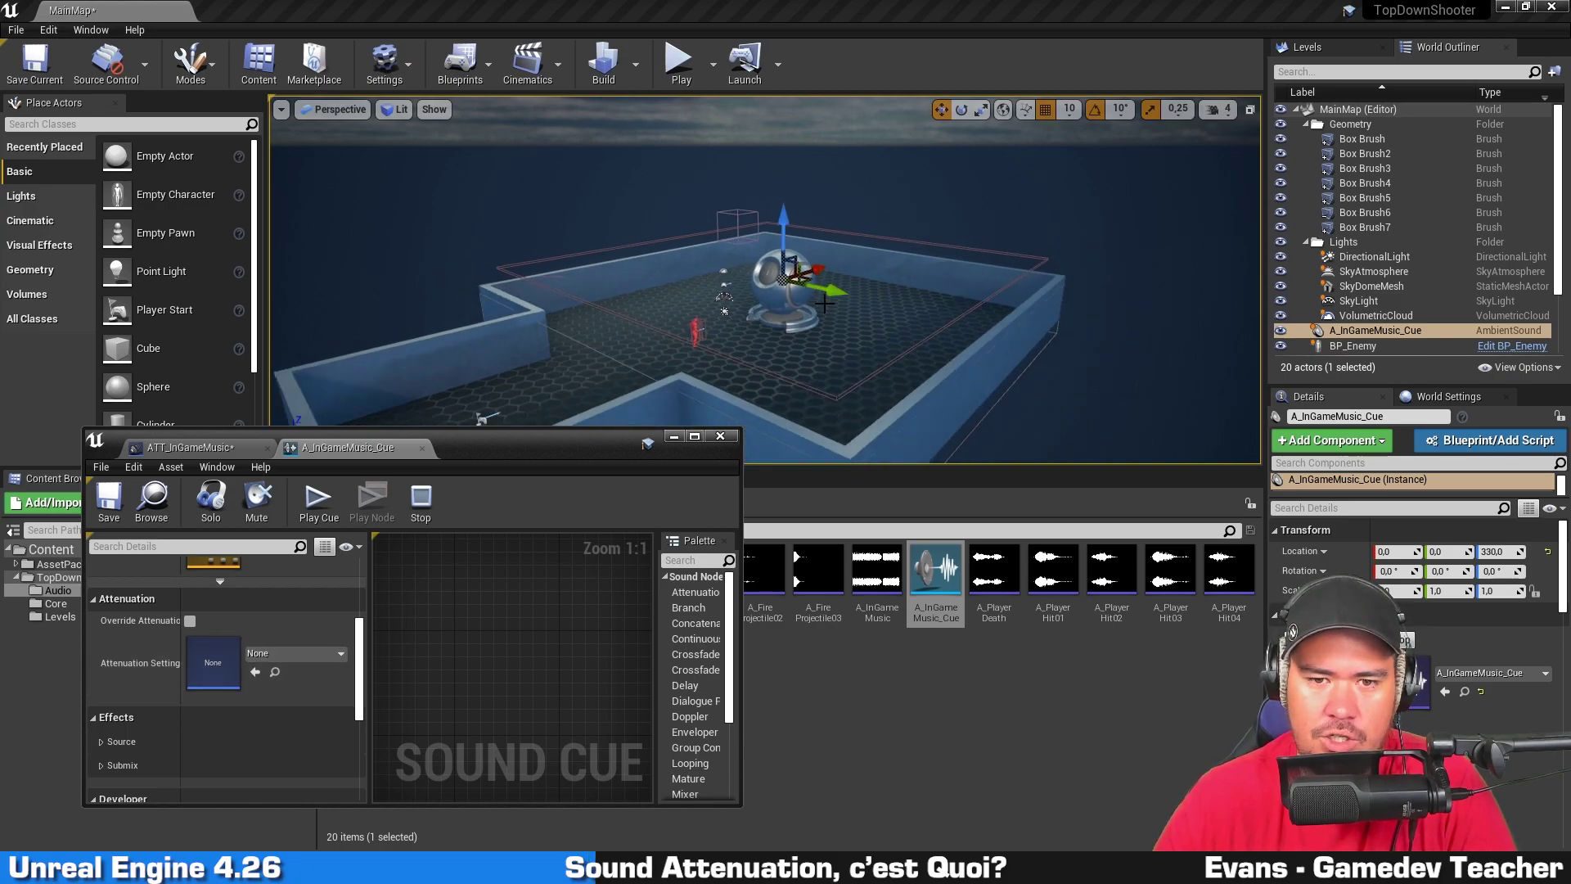
left_click(336, 644)
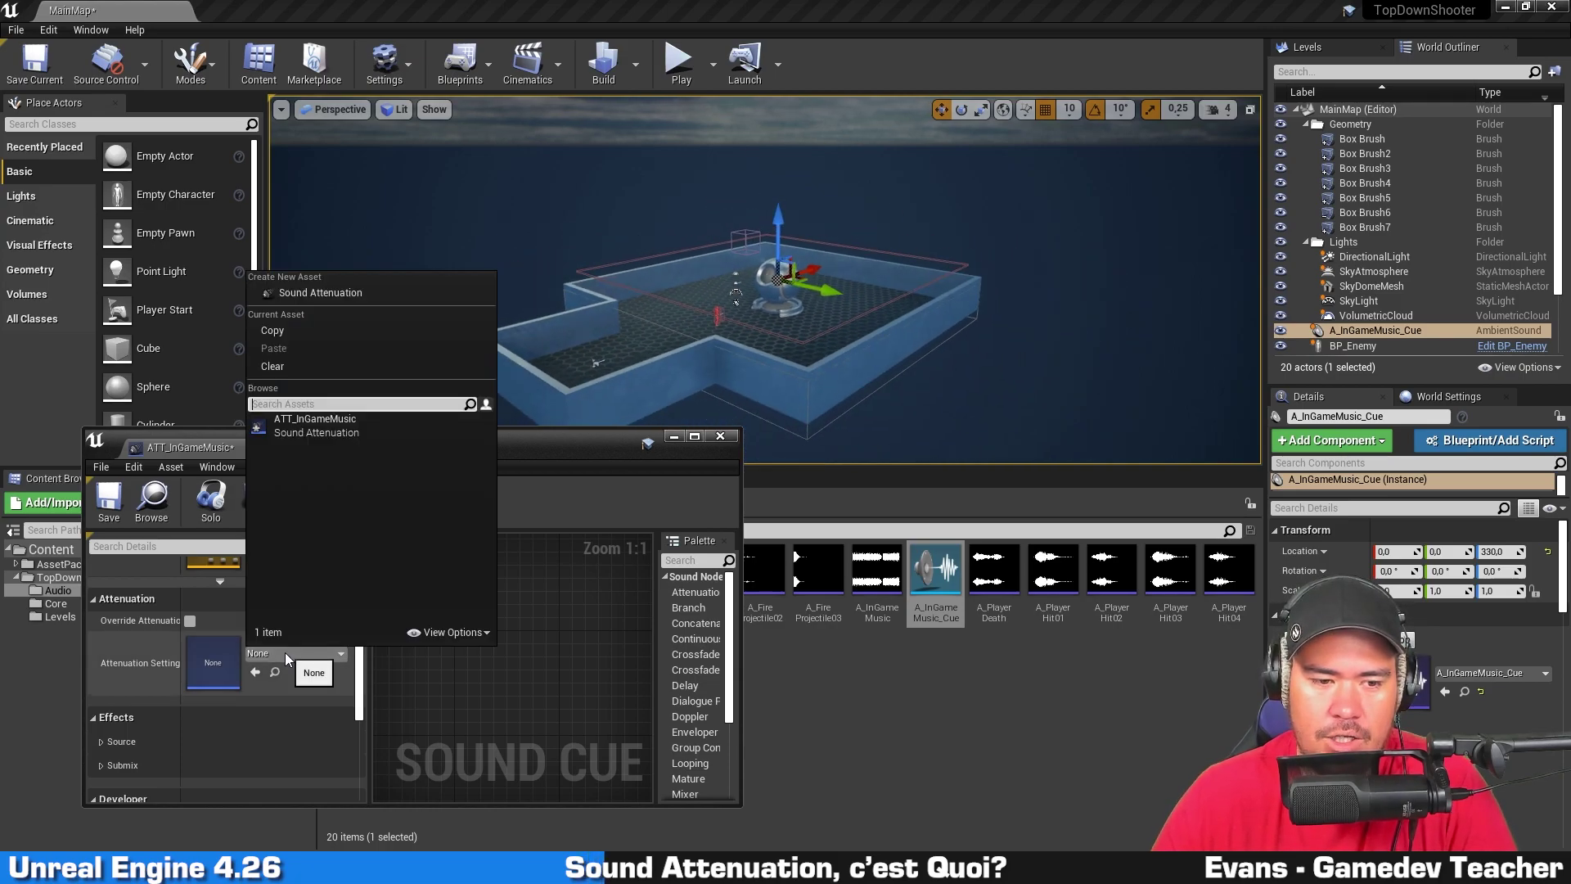
left_click(354, 438)
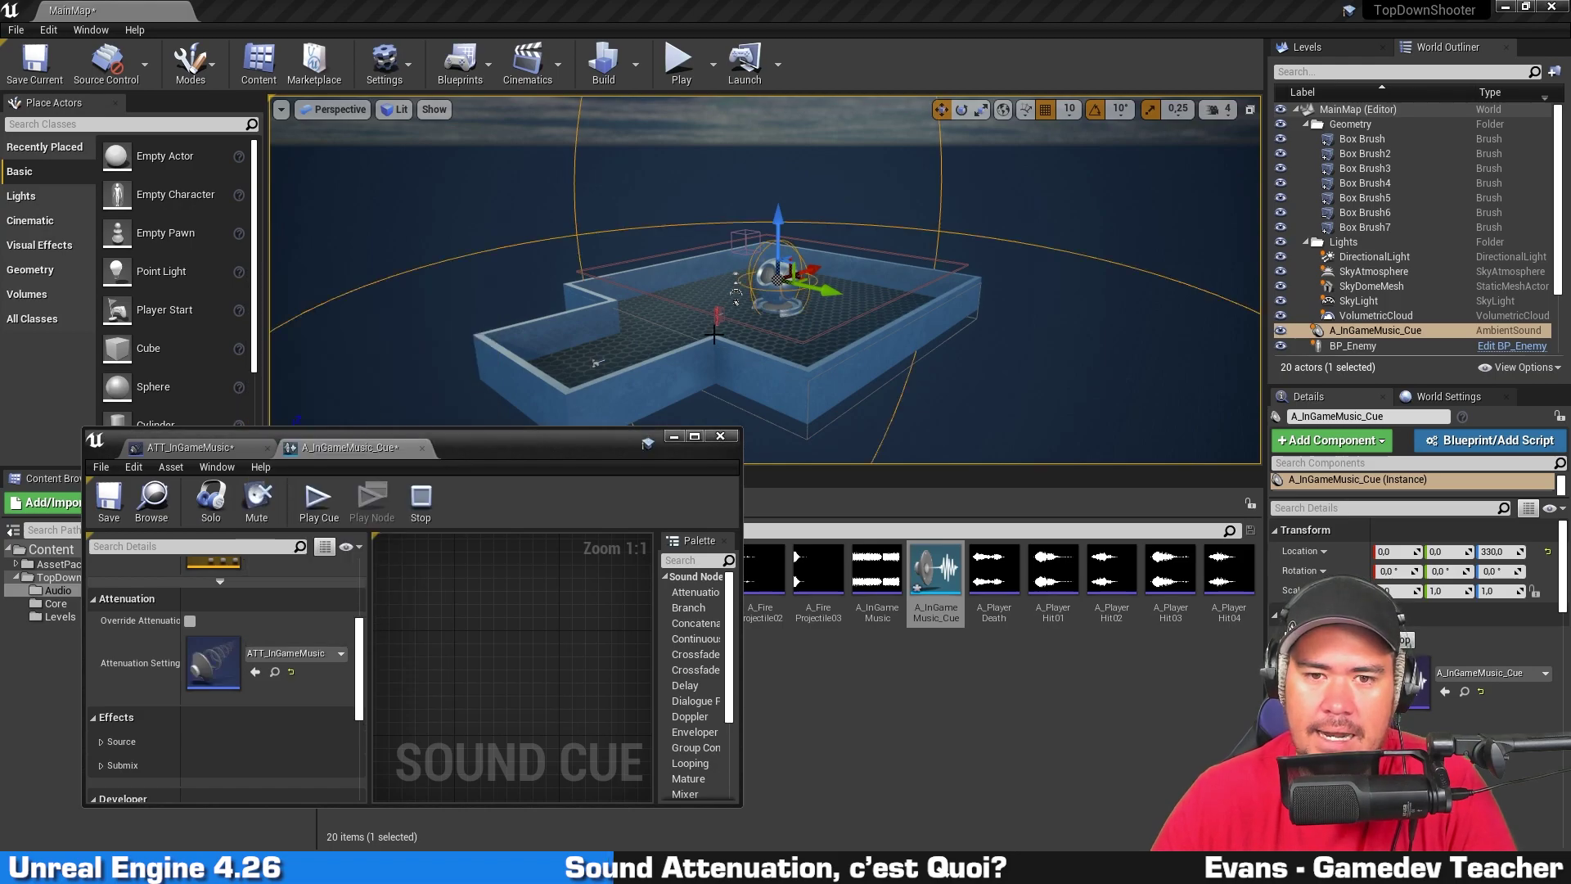
right_click_drag(810, 246, 734, 256)
key("w")
key("w")
Step: Switch to the ATT_InGameMusic settings and turn volume attenuation off and back on to compare its bounds in the level
left_click(204, 449)
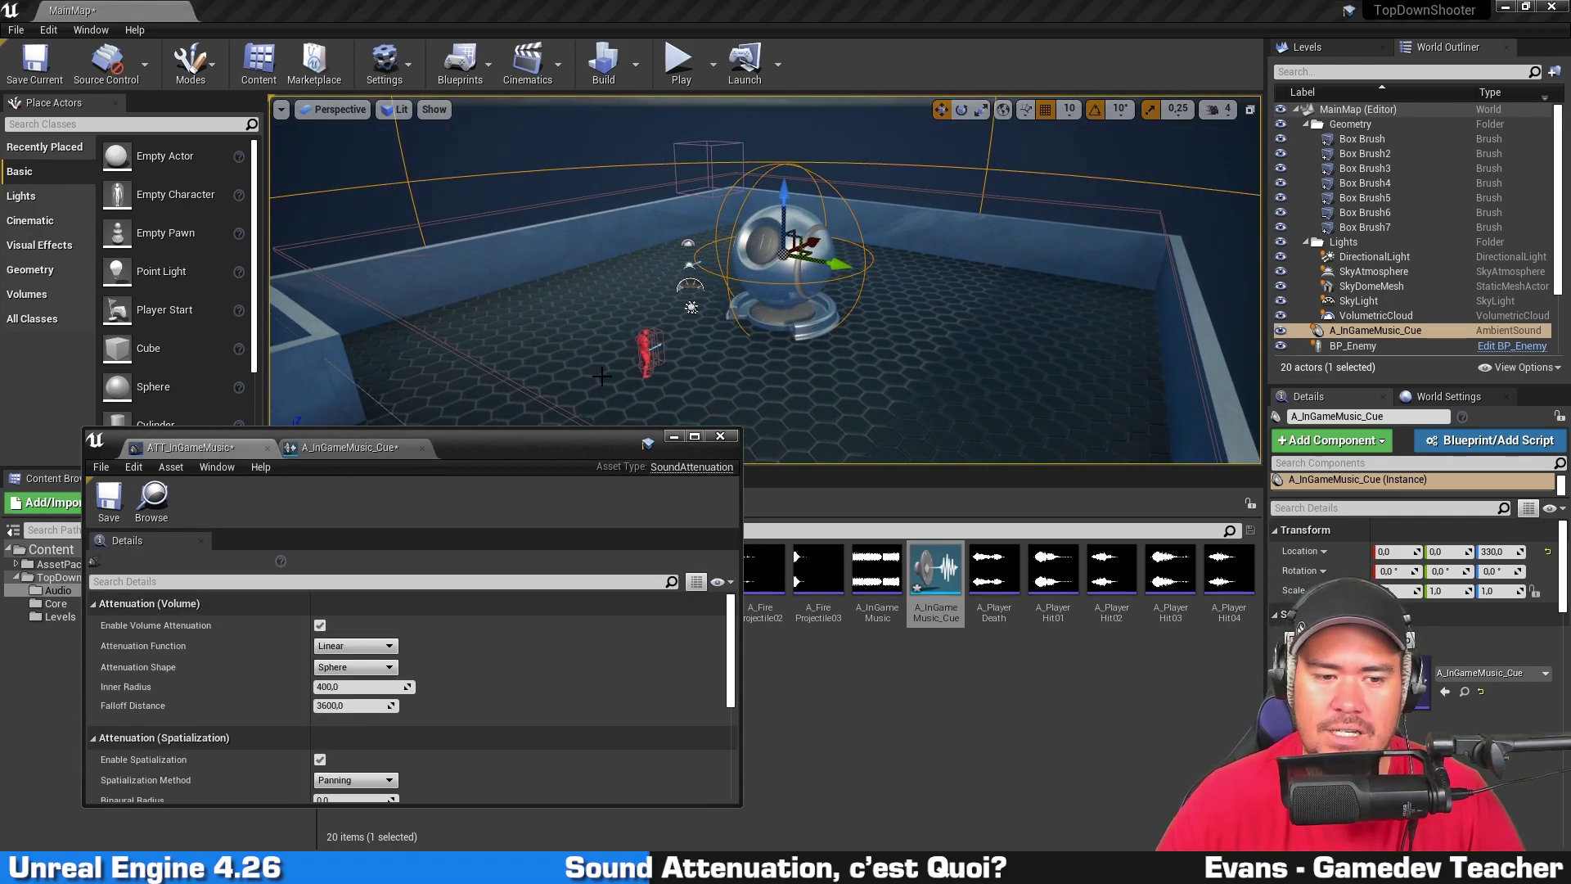
right_click_drag(758, 320, 765, 266)
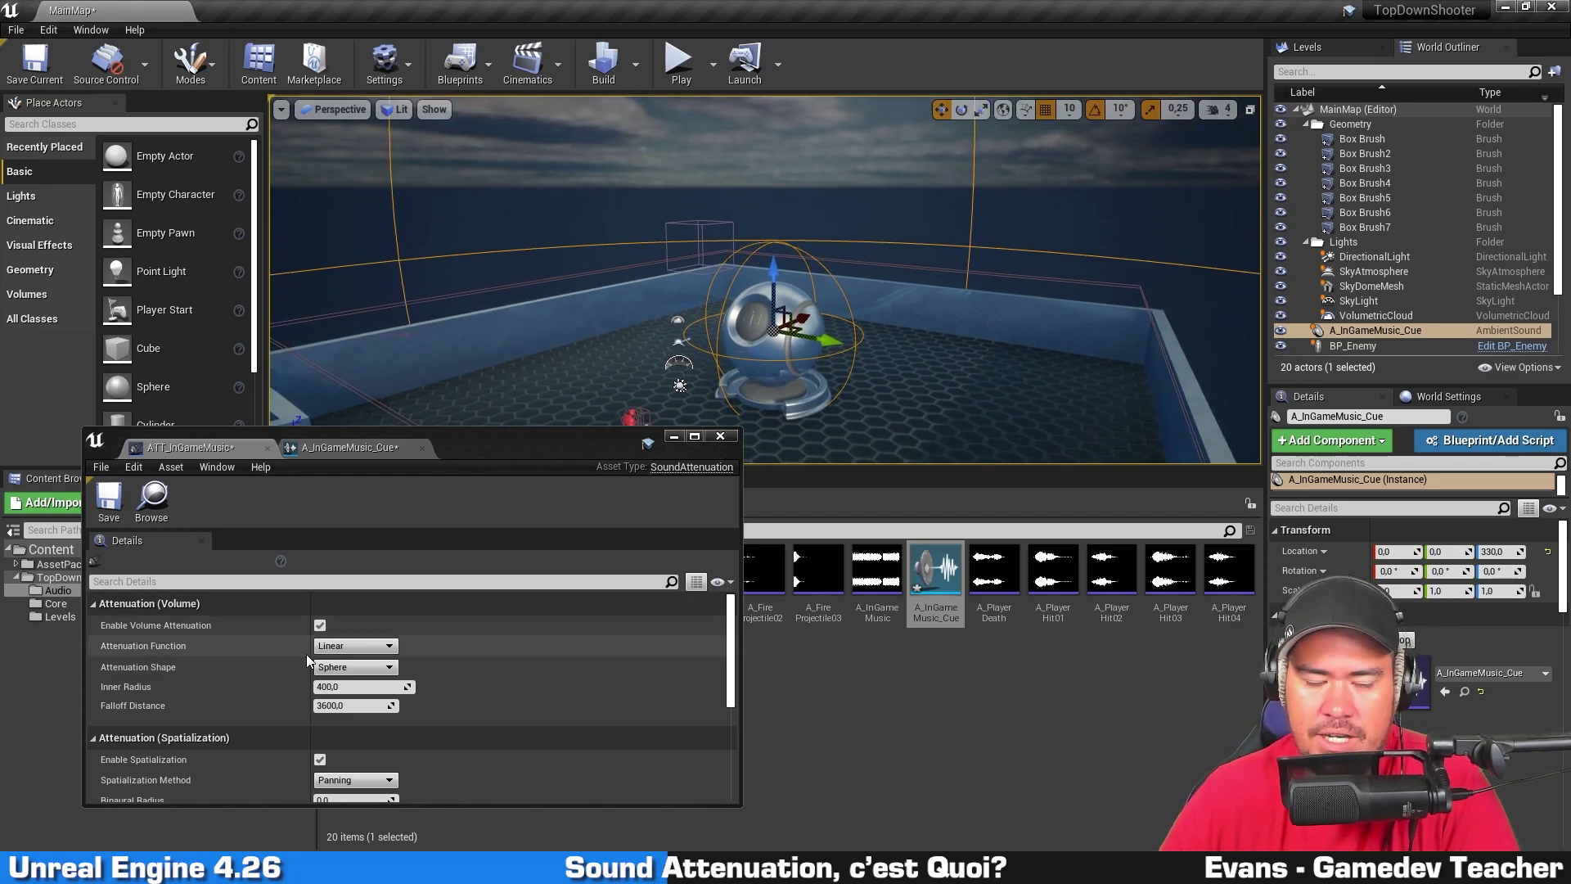
left_click(319, 625)
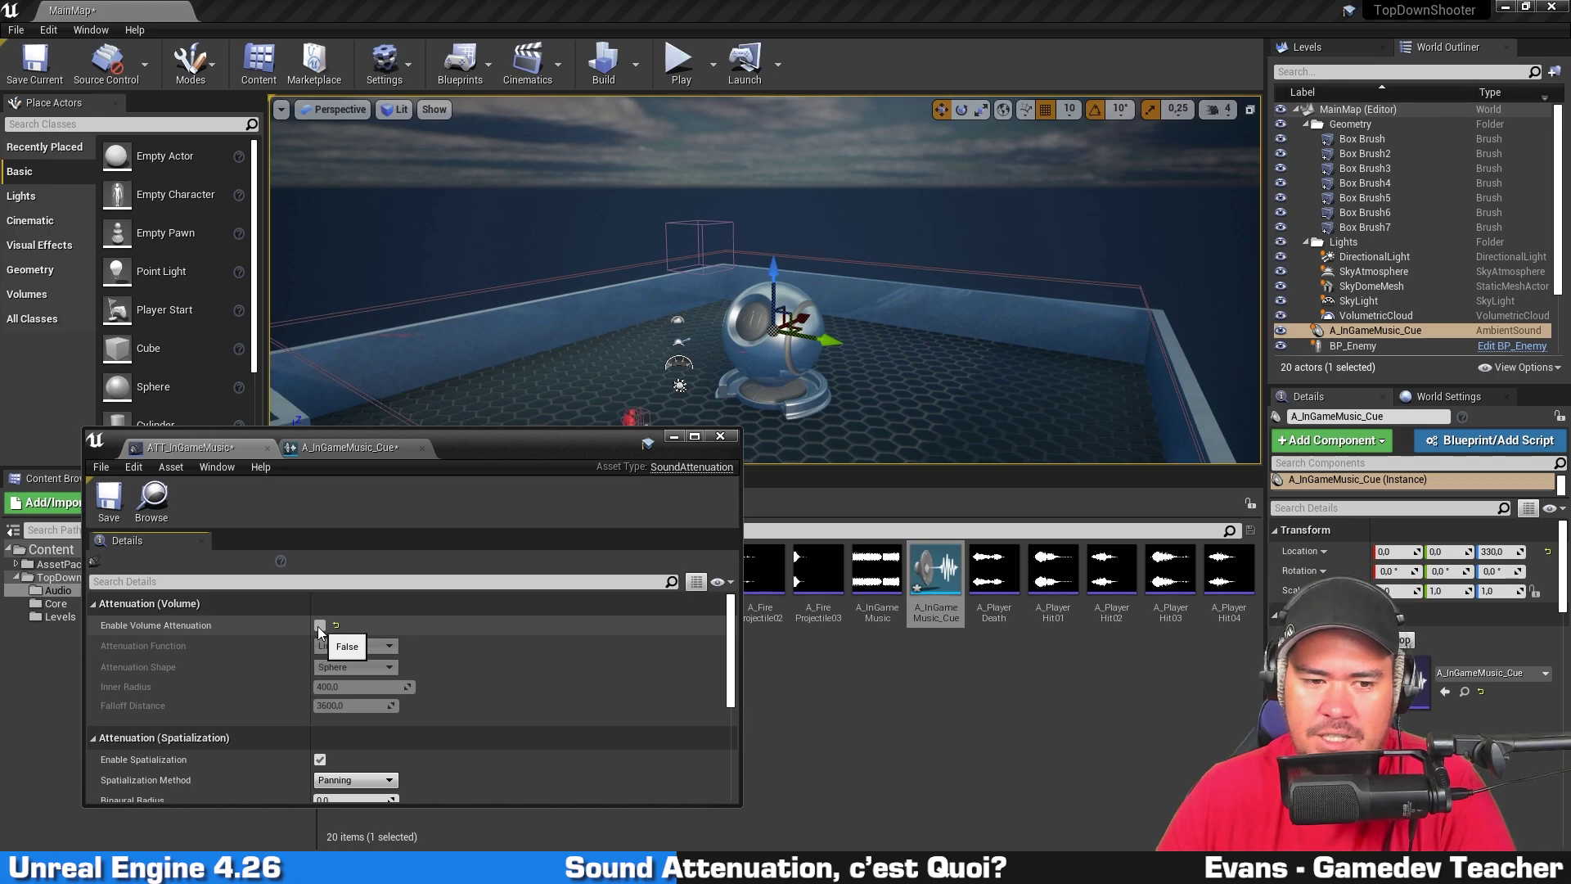
left_click(319, 626)
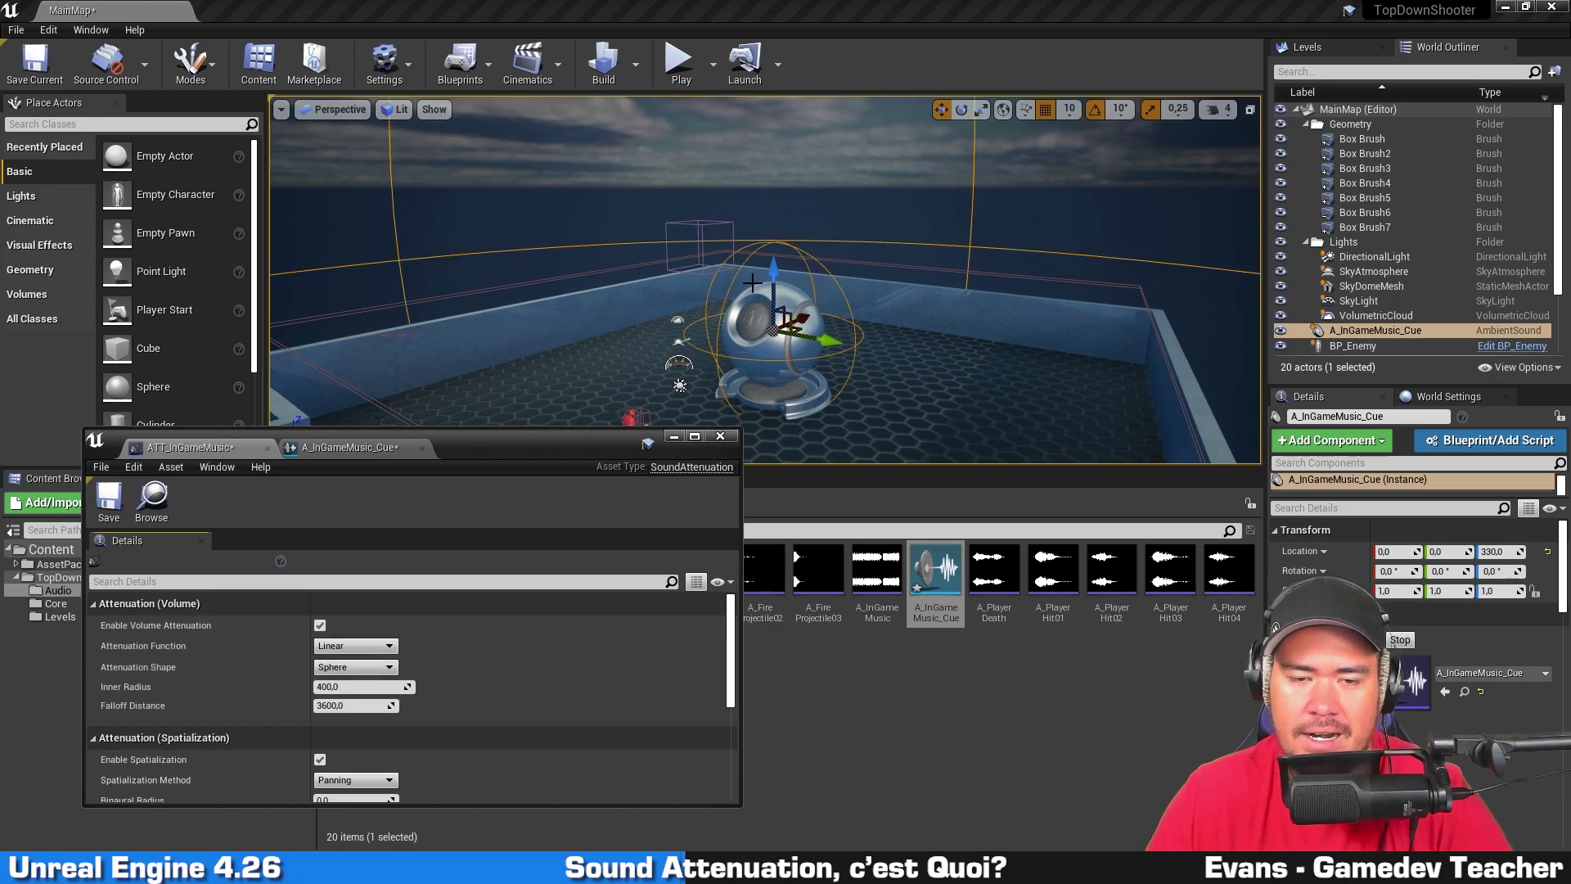
right_click_drag(836, 228, 811, 338)
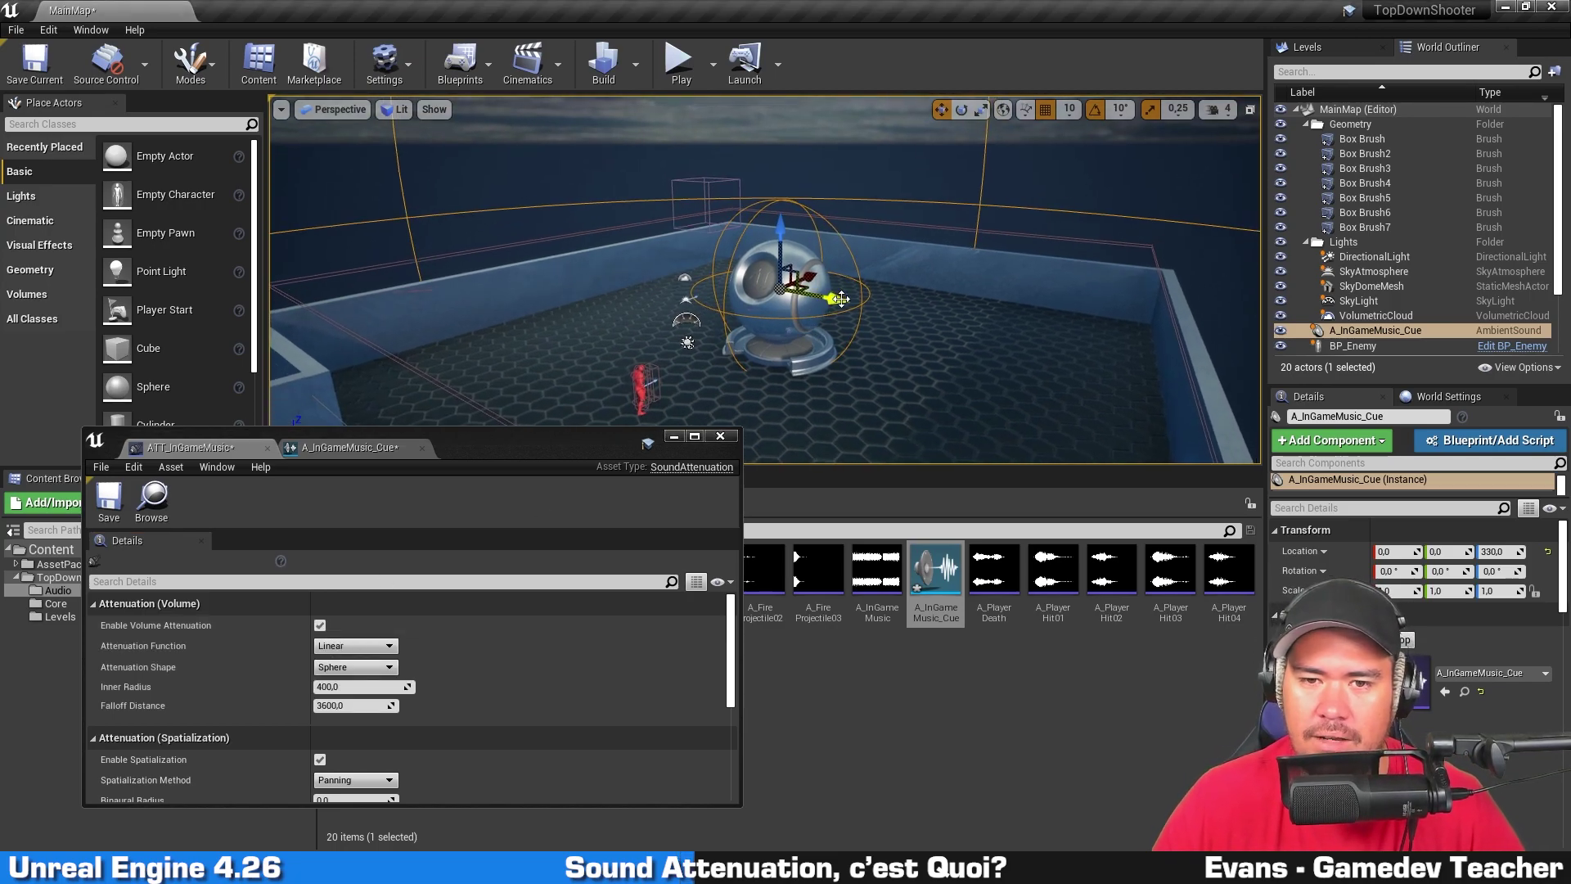
Step: Reselect the A_InGameMusic_Cue actor in MainMap and examine its inner and outer attenuation spheres around the arena
left_click(839, 235)
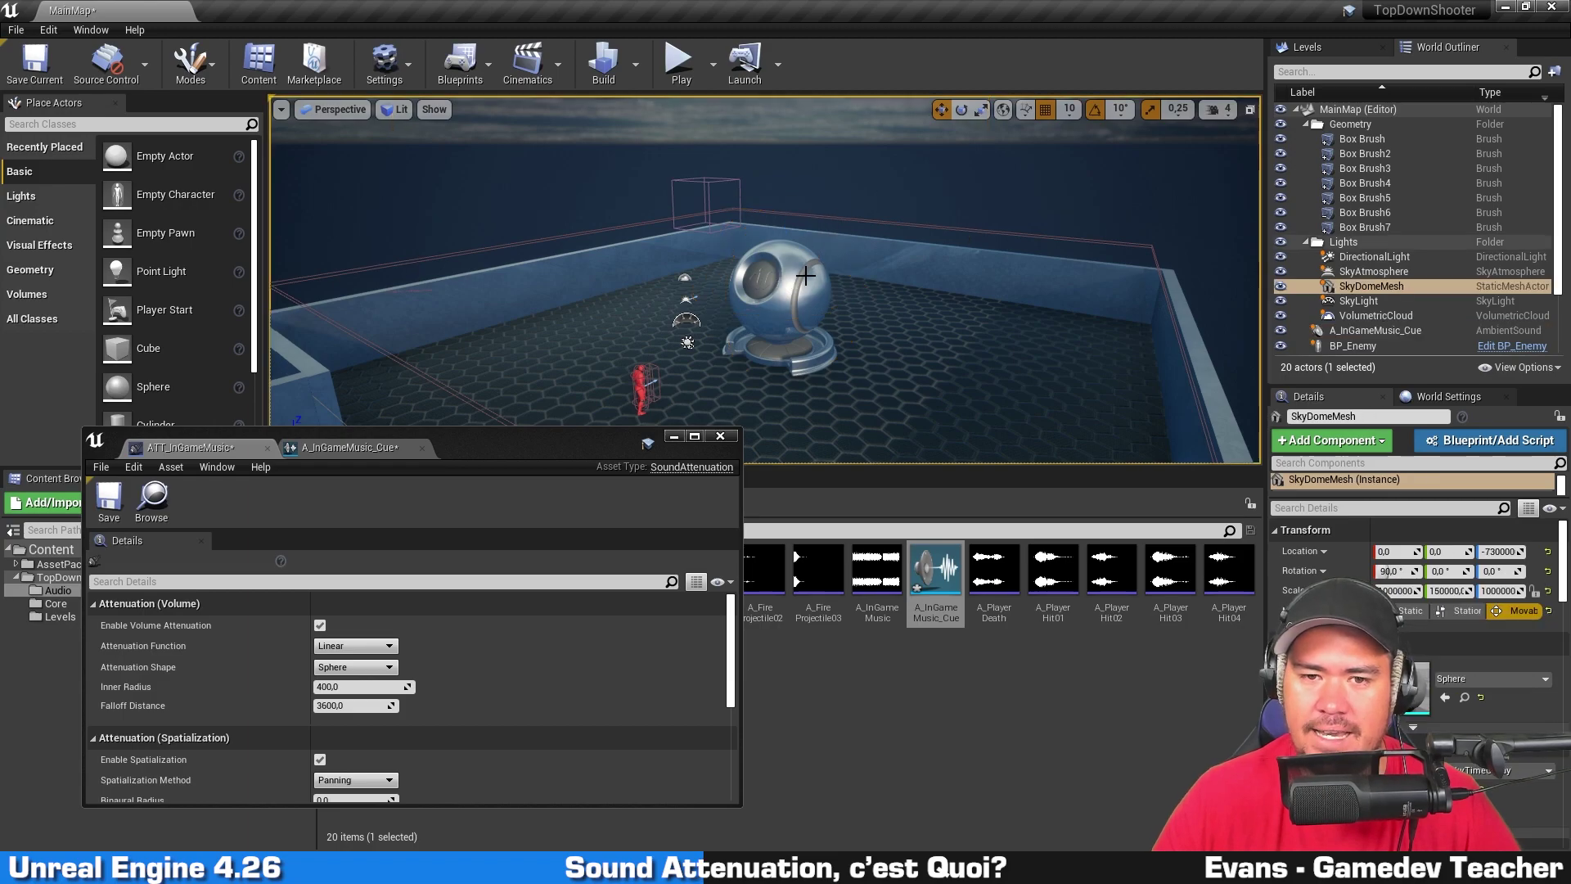
left_click(1383, 331)
key("f")
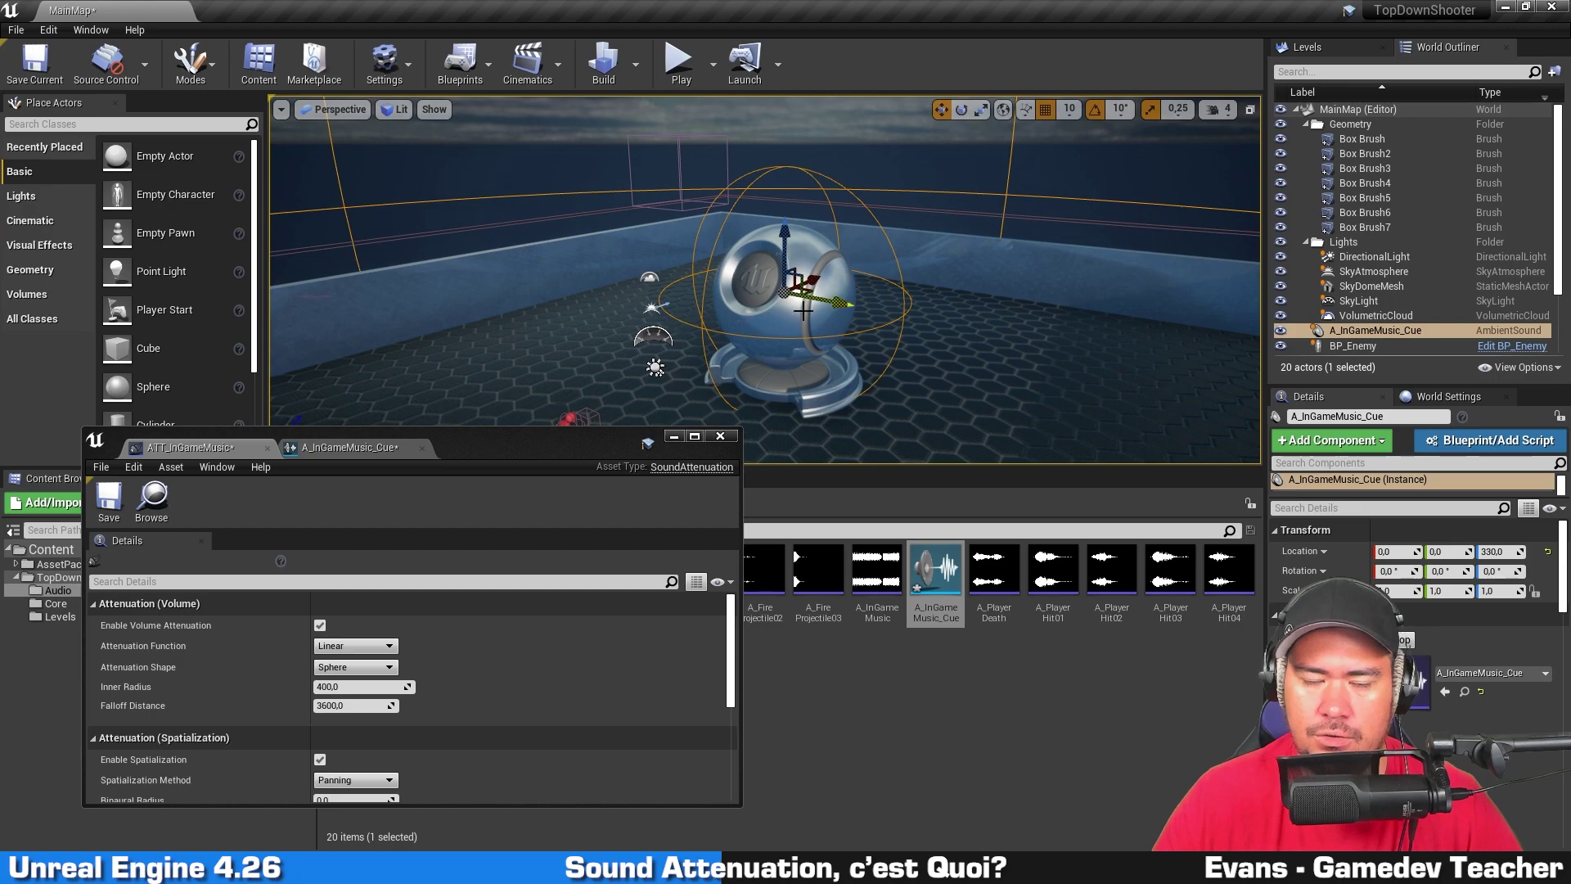
mouse_move(906, 200)
right_mouse_down()
mouse_move(906, 180)
mouse_move(910, 205)
right_mouse_up()
key("s")
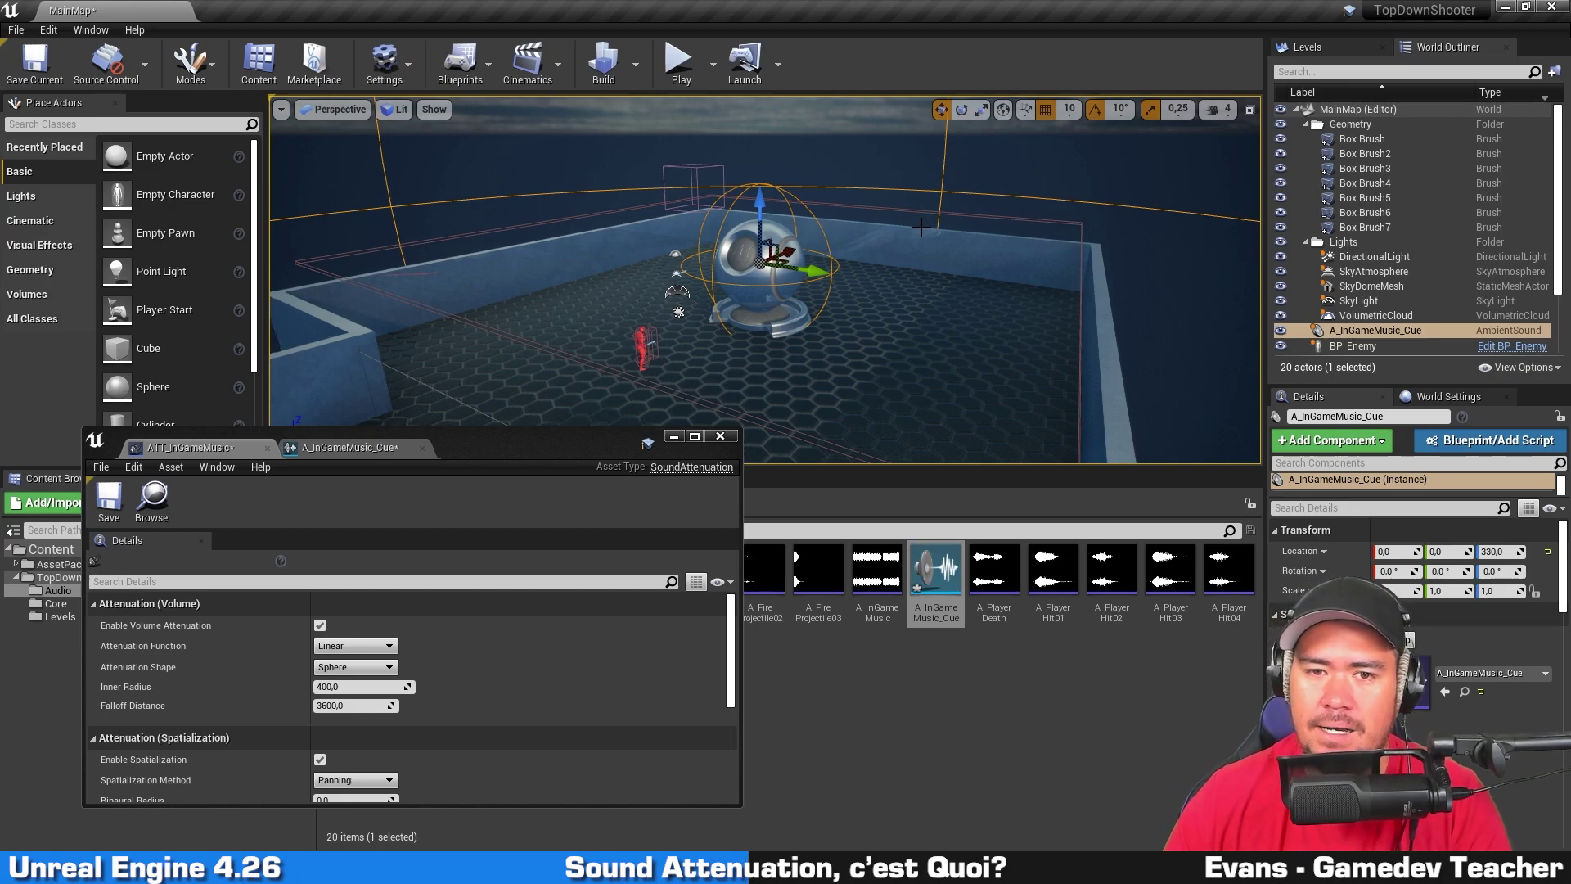
scroll(921, 227, "down", 8)
right_click_drag(860, 230, 738, 248)
key("d")
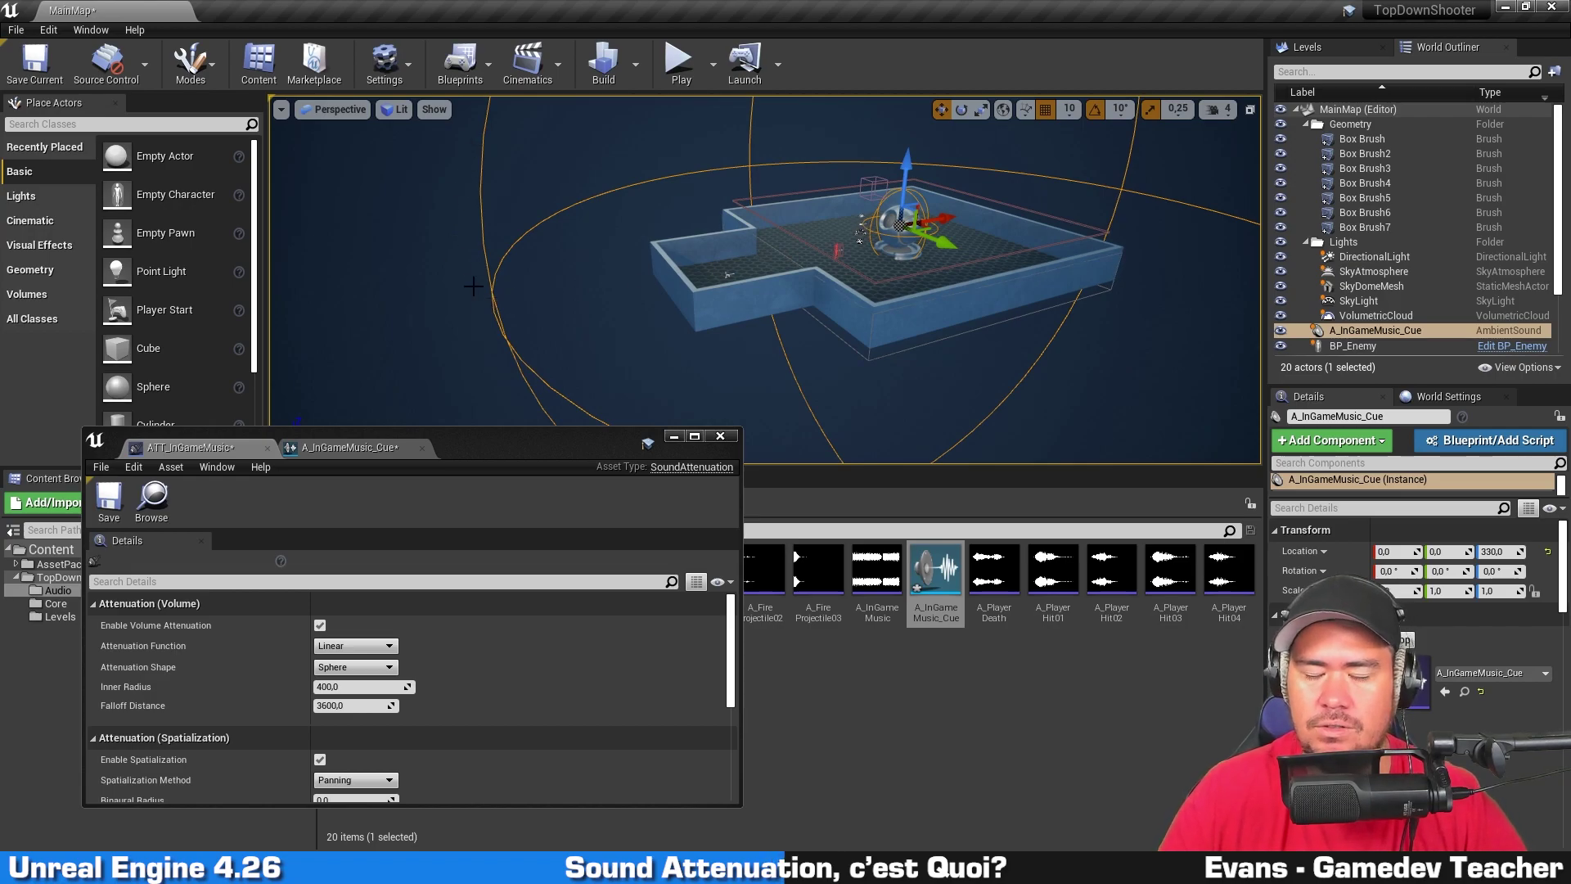
key("w")
right_click_drag(458, 279, 475, 252)
key("s")
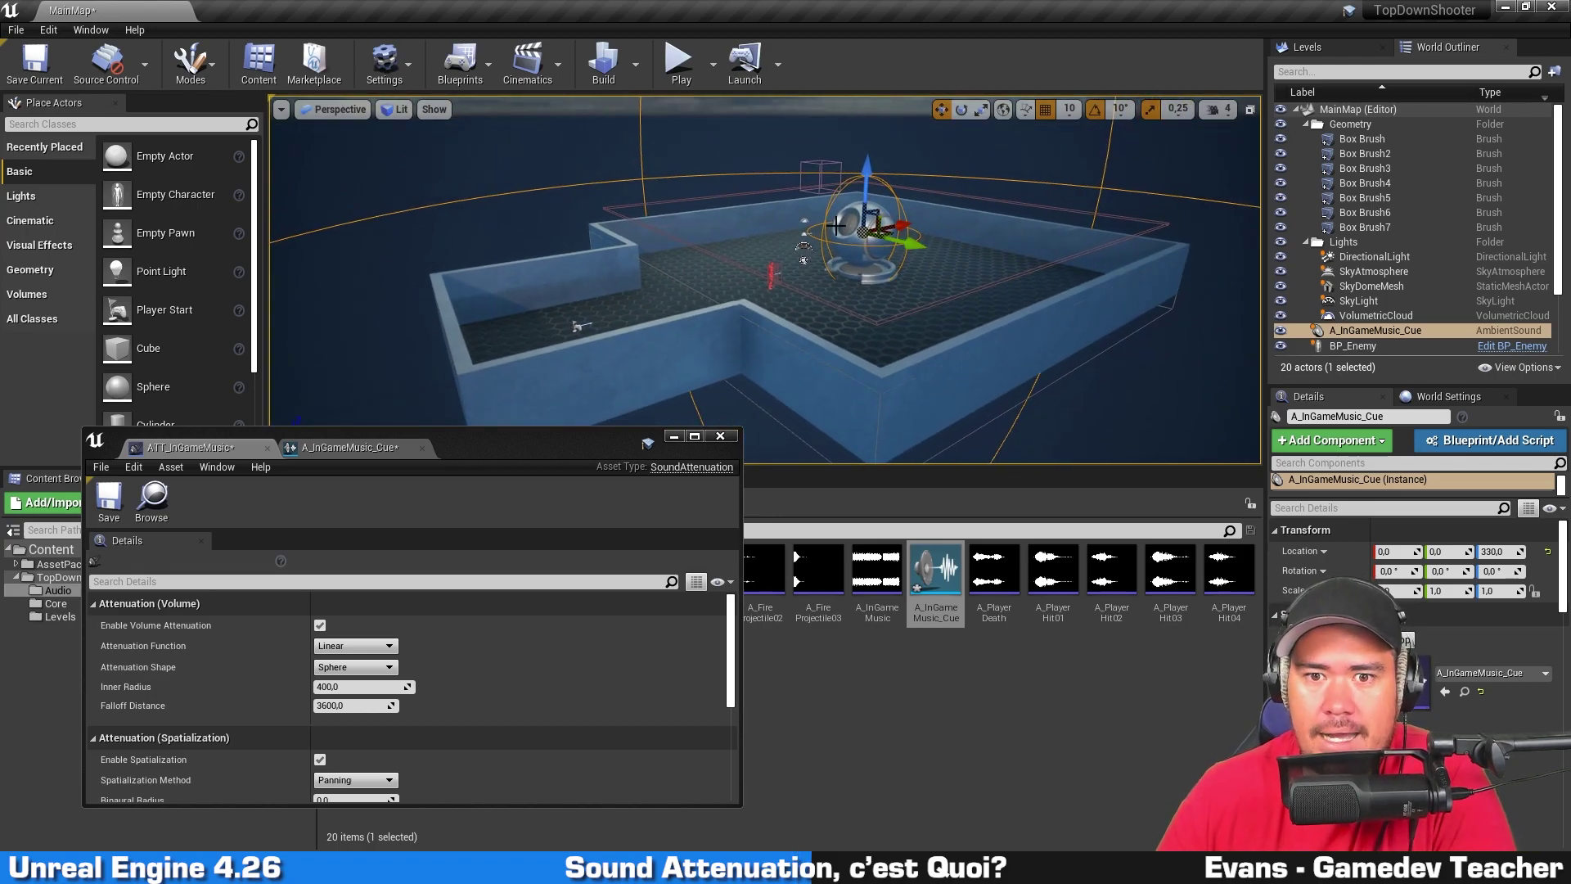
mouse_move(991, 192)
right_mouse_down()
mouse_move(989, 219)
mouse_move(1004, 175)
right_mouse_up()
key("w")
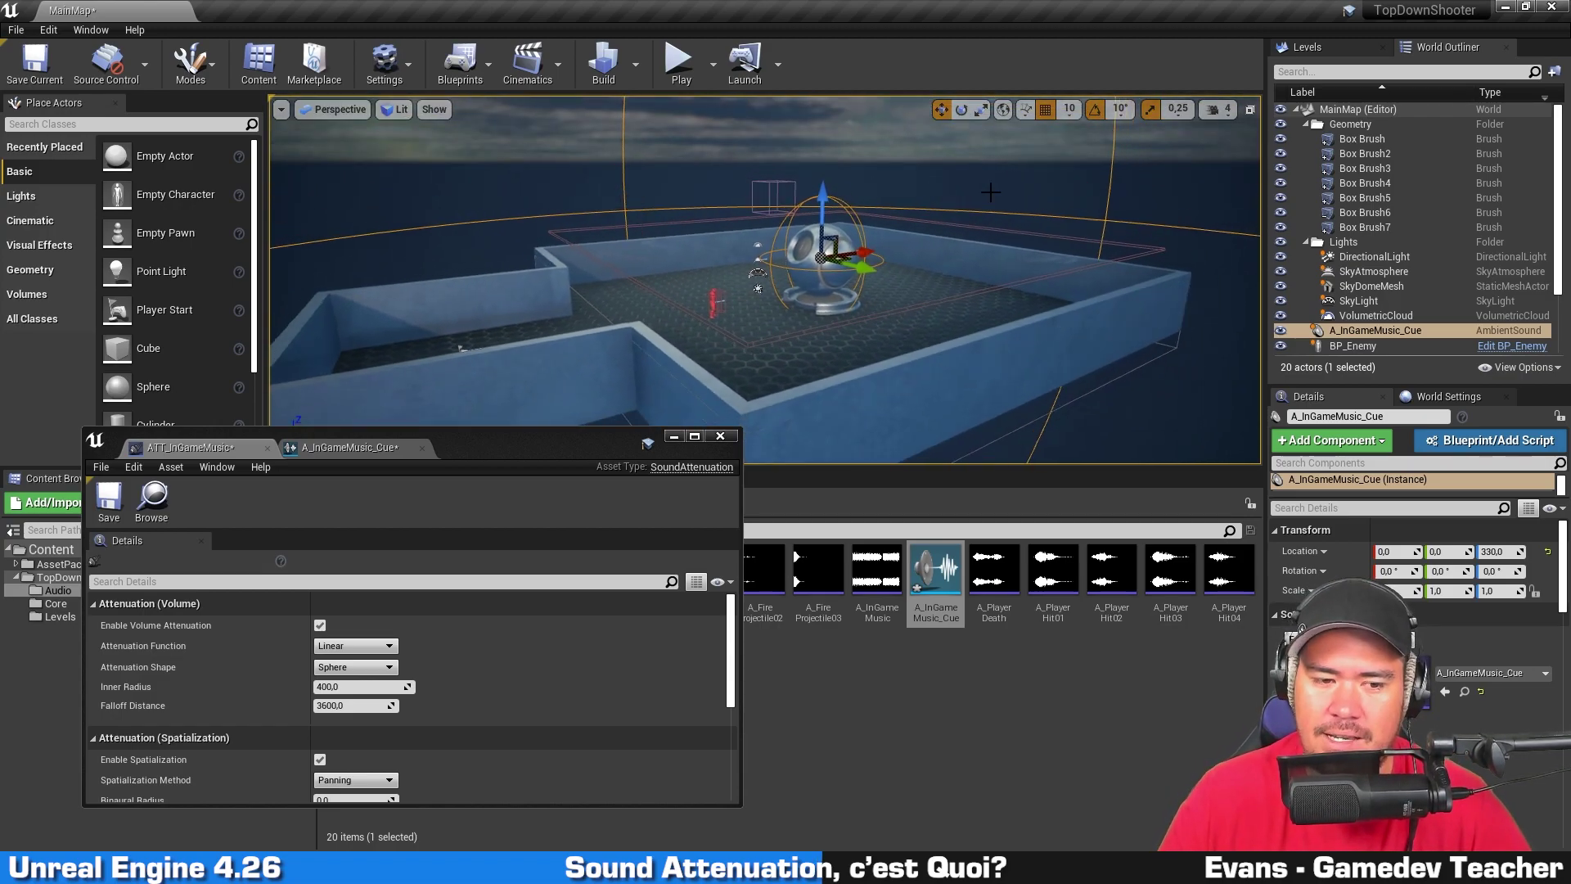
Step: Change the Attenuation Shape of ATT_InGameMusic to Box
left_click(388, 669)
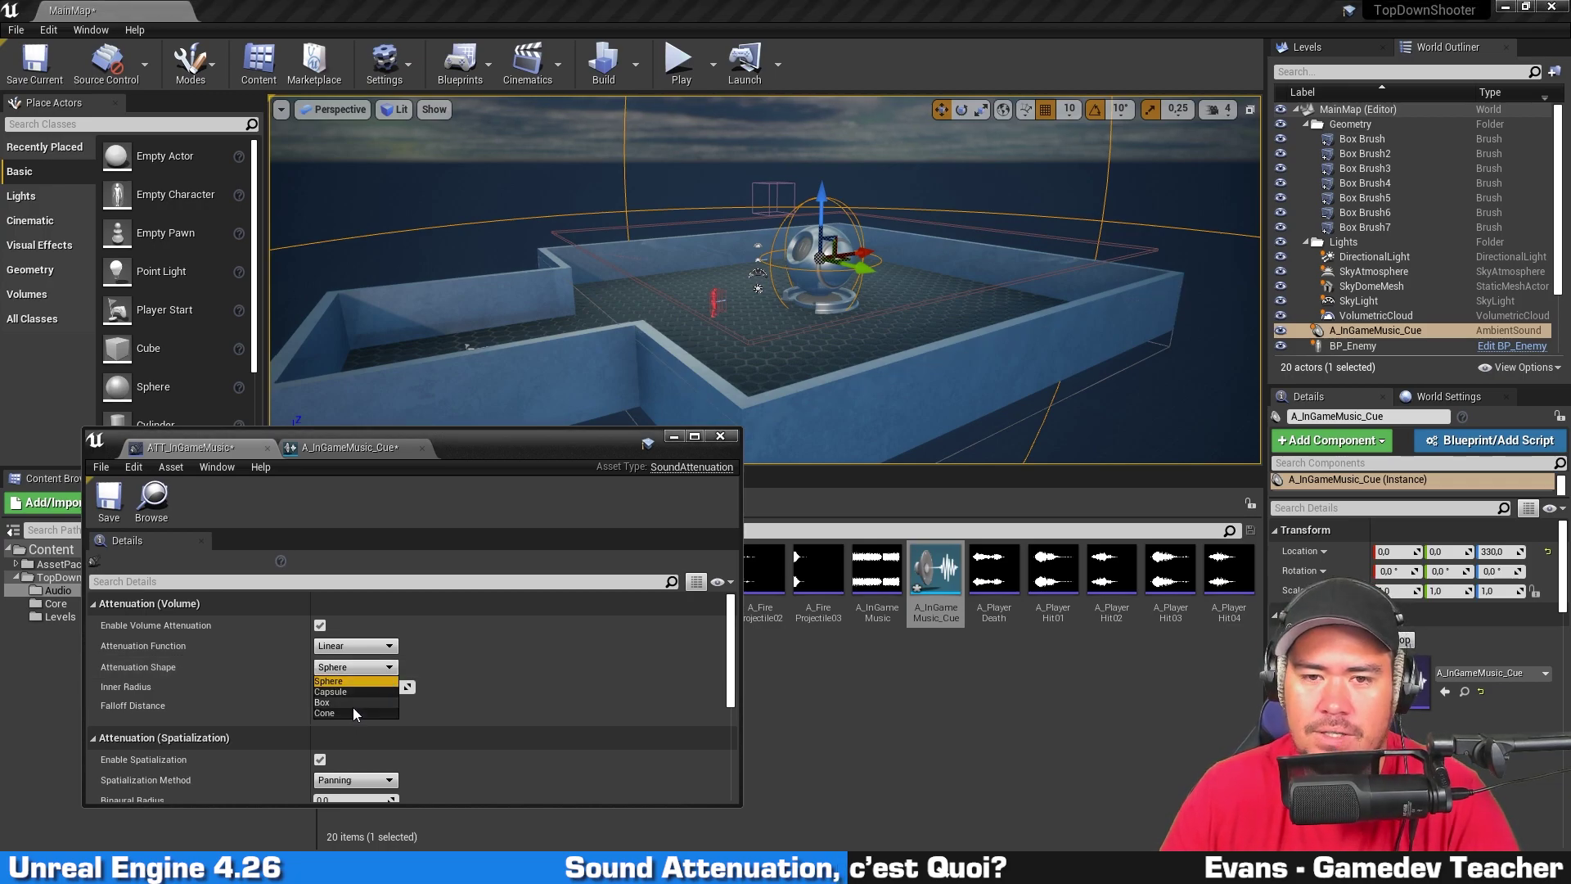
left_click(352, 702)
right_click_drag(742, 431, 742, 464)
right_click_drag(690, 224, 689, 271)
key("w")
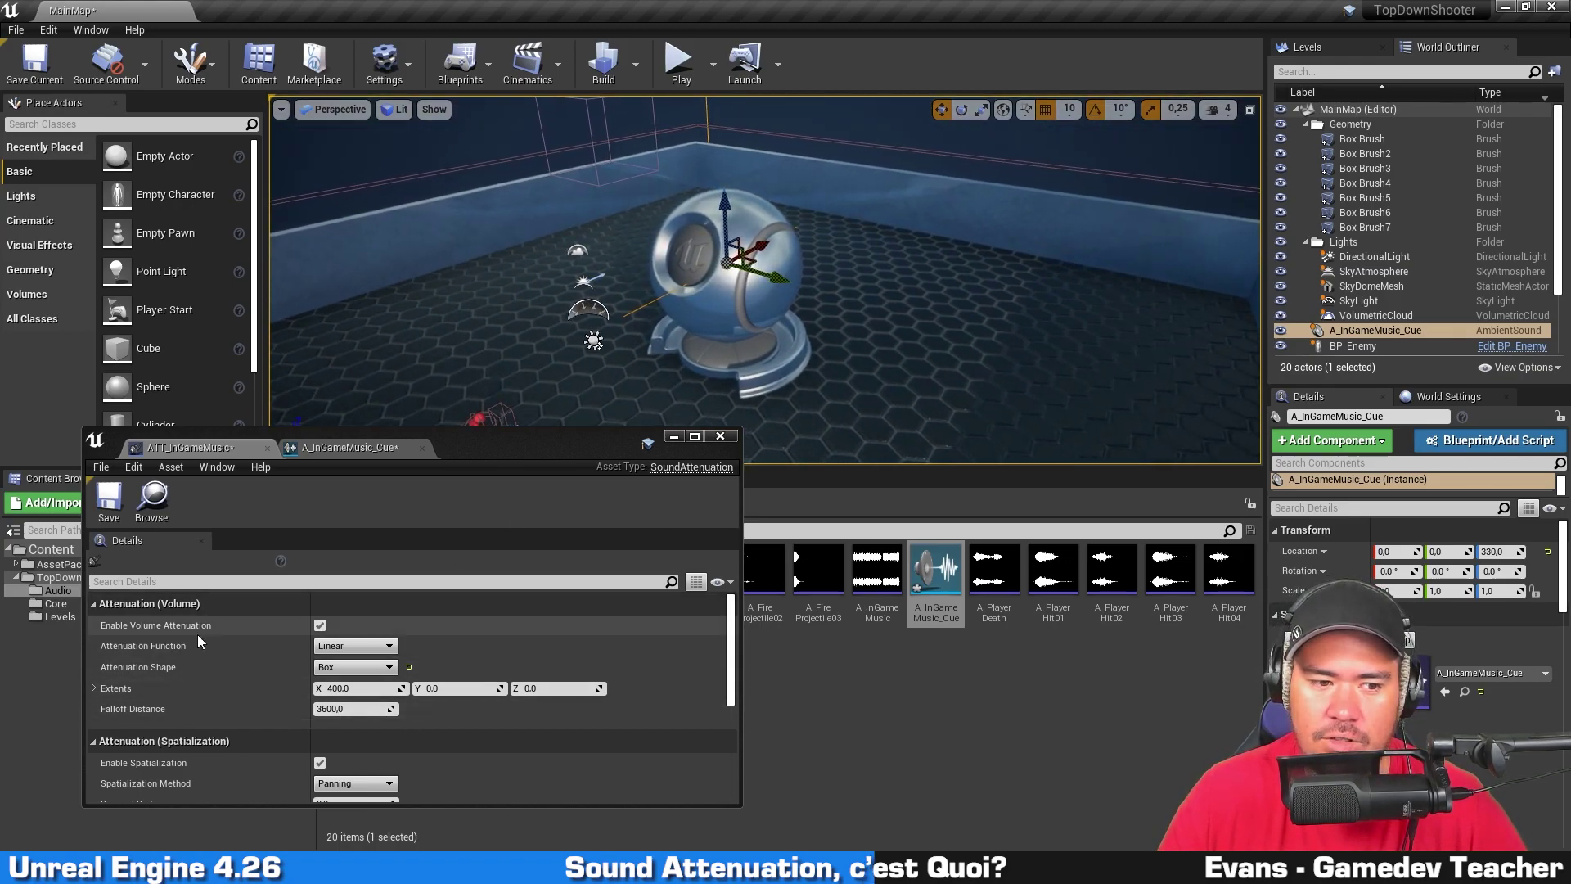
Step: Set the attenuation box extents to X 1500, Y 1500 and Z 1000
left_click(366, 690)
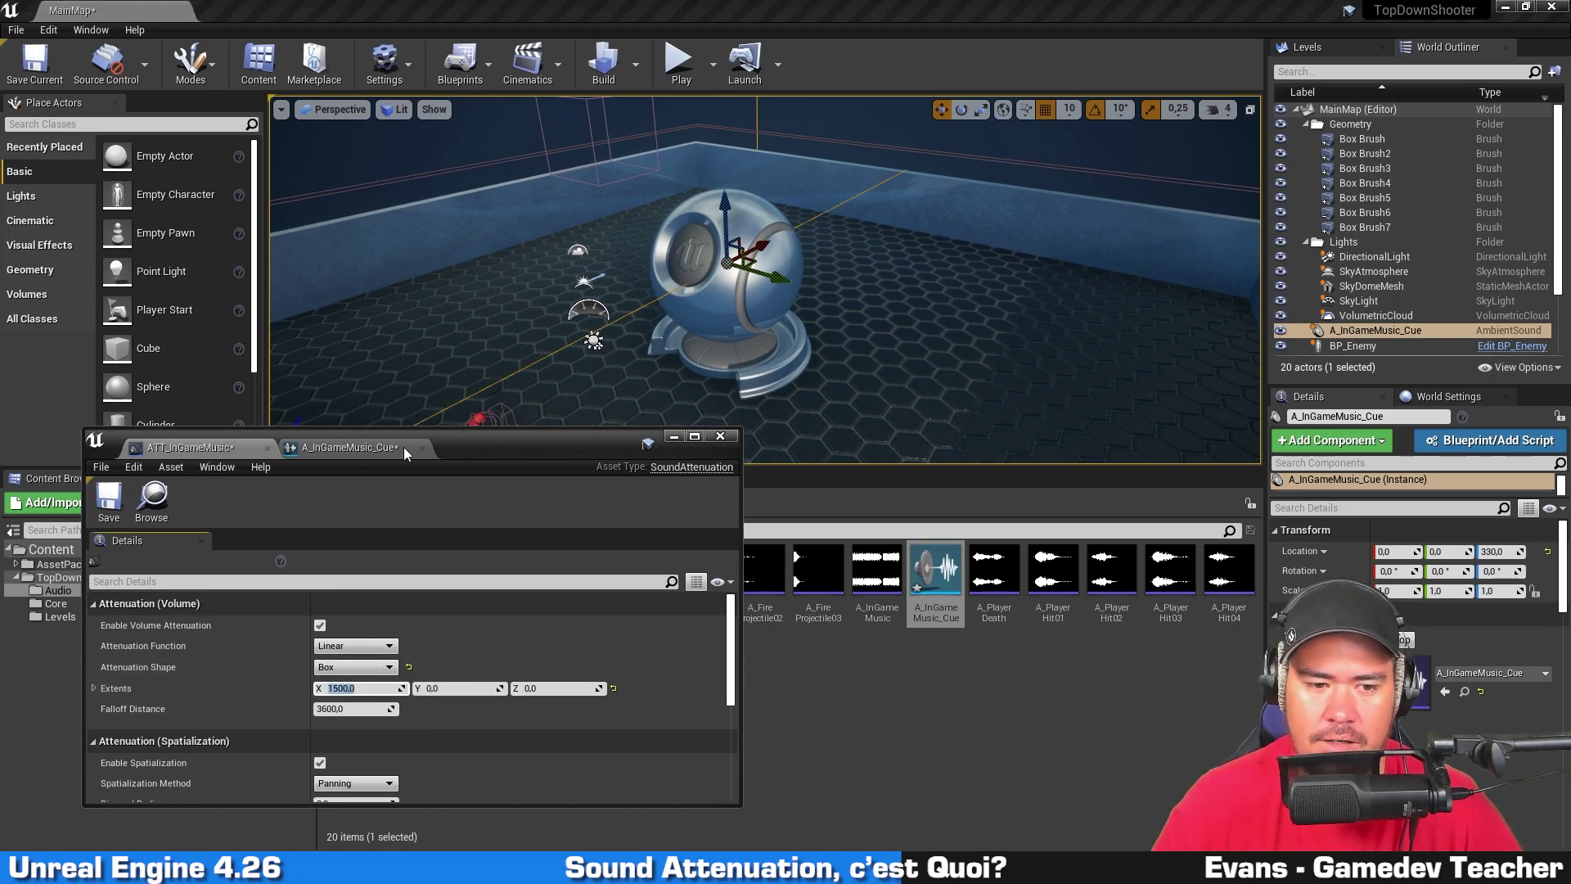
key("Tab")
type("1500")
key("Return")
key("s")
right_click_drag(883, 287, 882, 321)
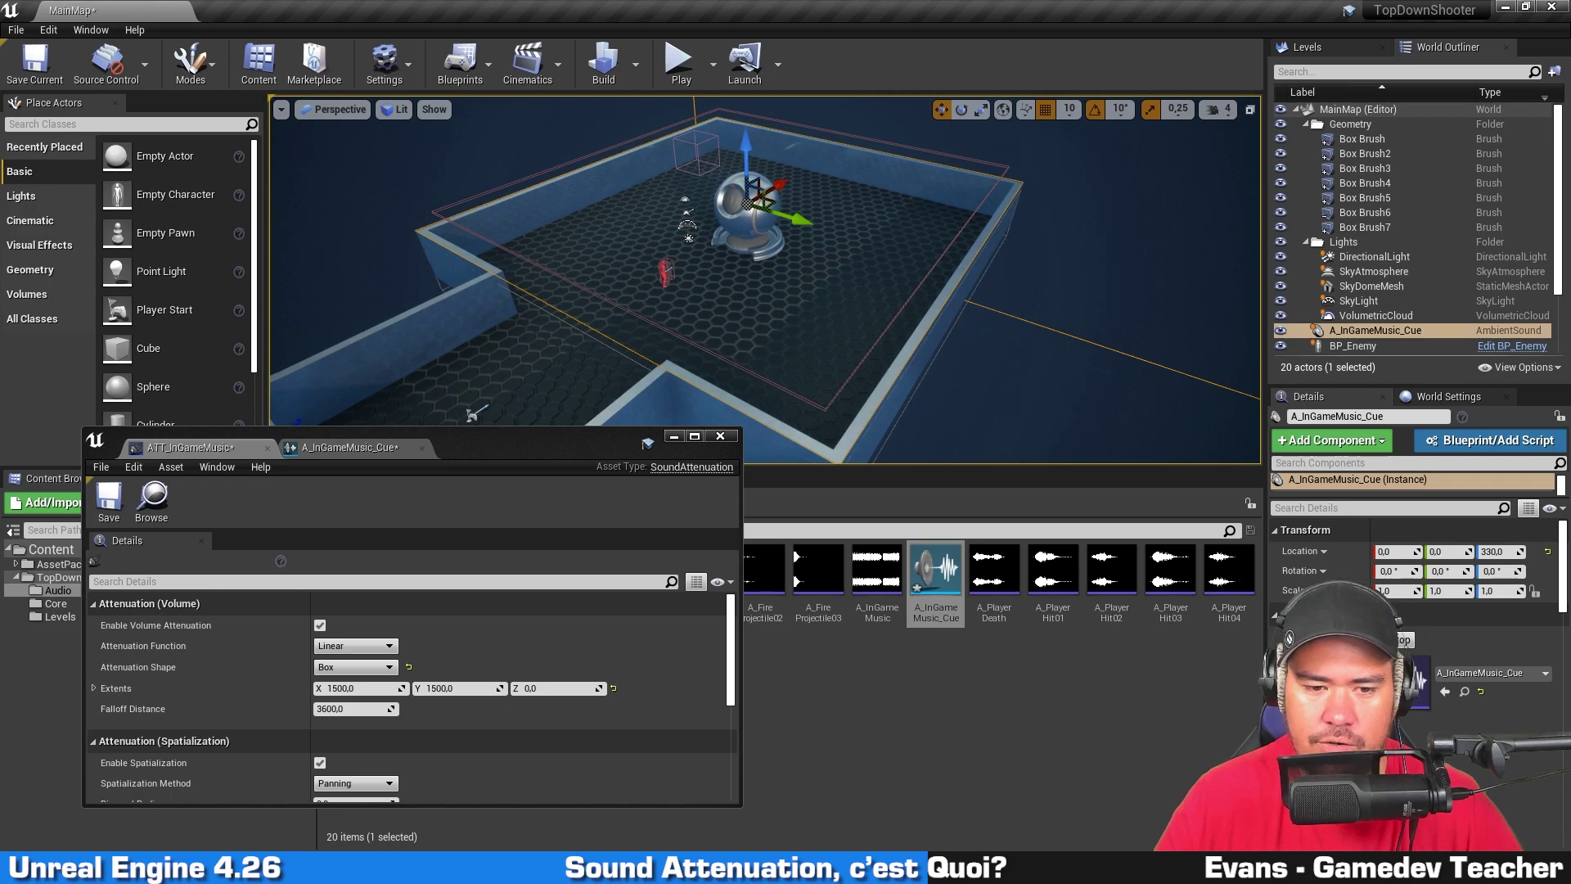
left_click(562, 686)
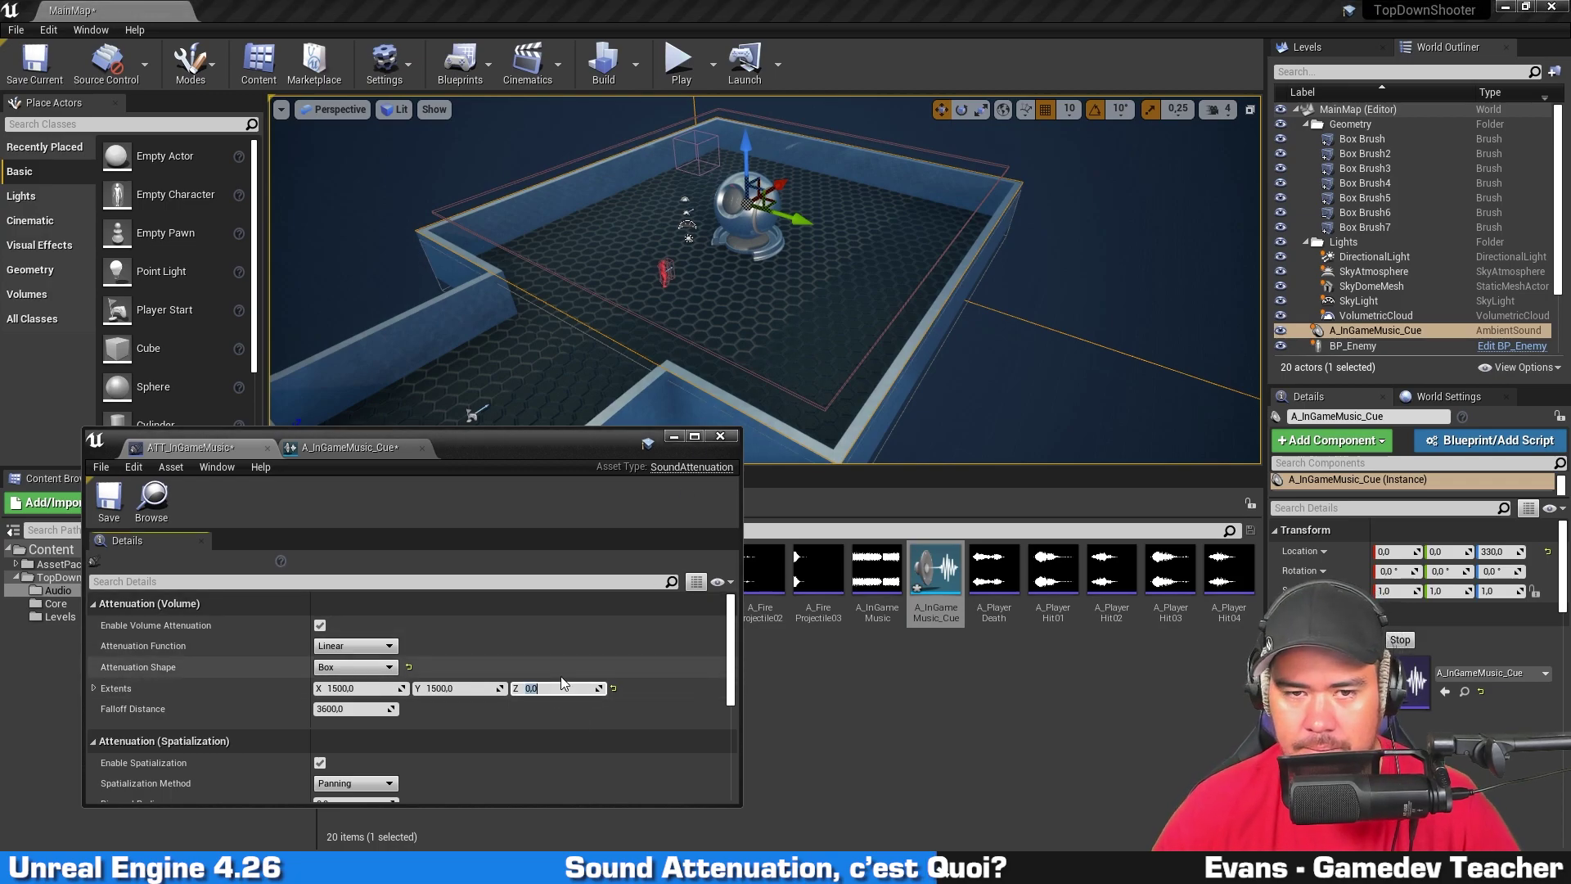
key("Return")
Step: Examine the attenuation box around the arena from several angles and distances
right_click_drag(884, 327, 925, 221)
key("s")
key("q")
key("e")
key("s")
key("d")
key("a")
left_click(153, 710)
key("f")
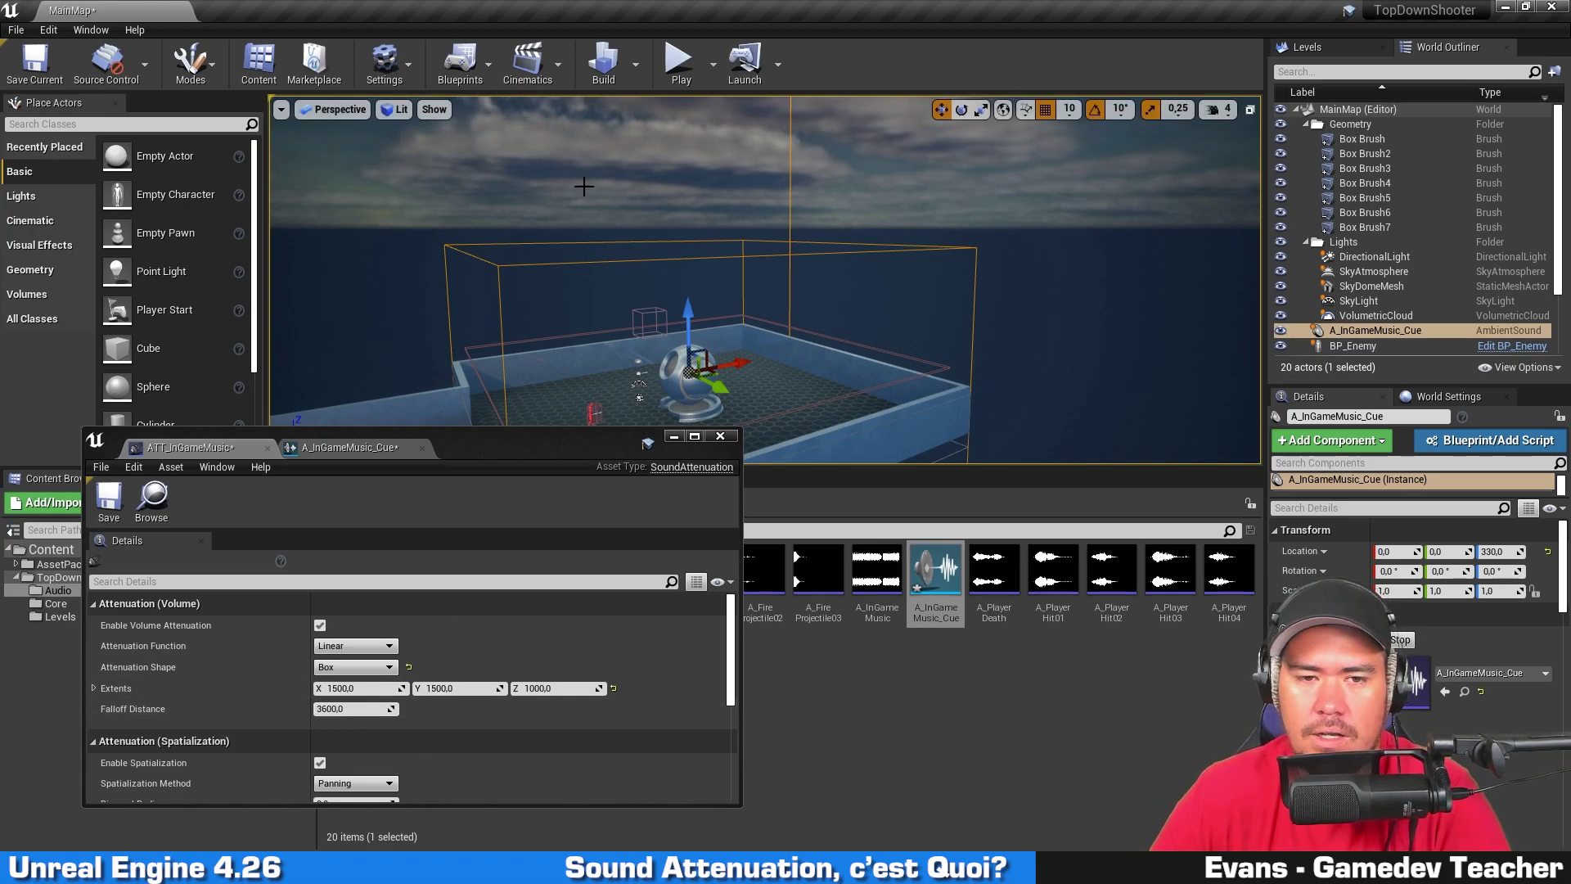
key("f")
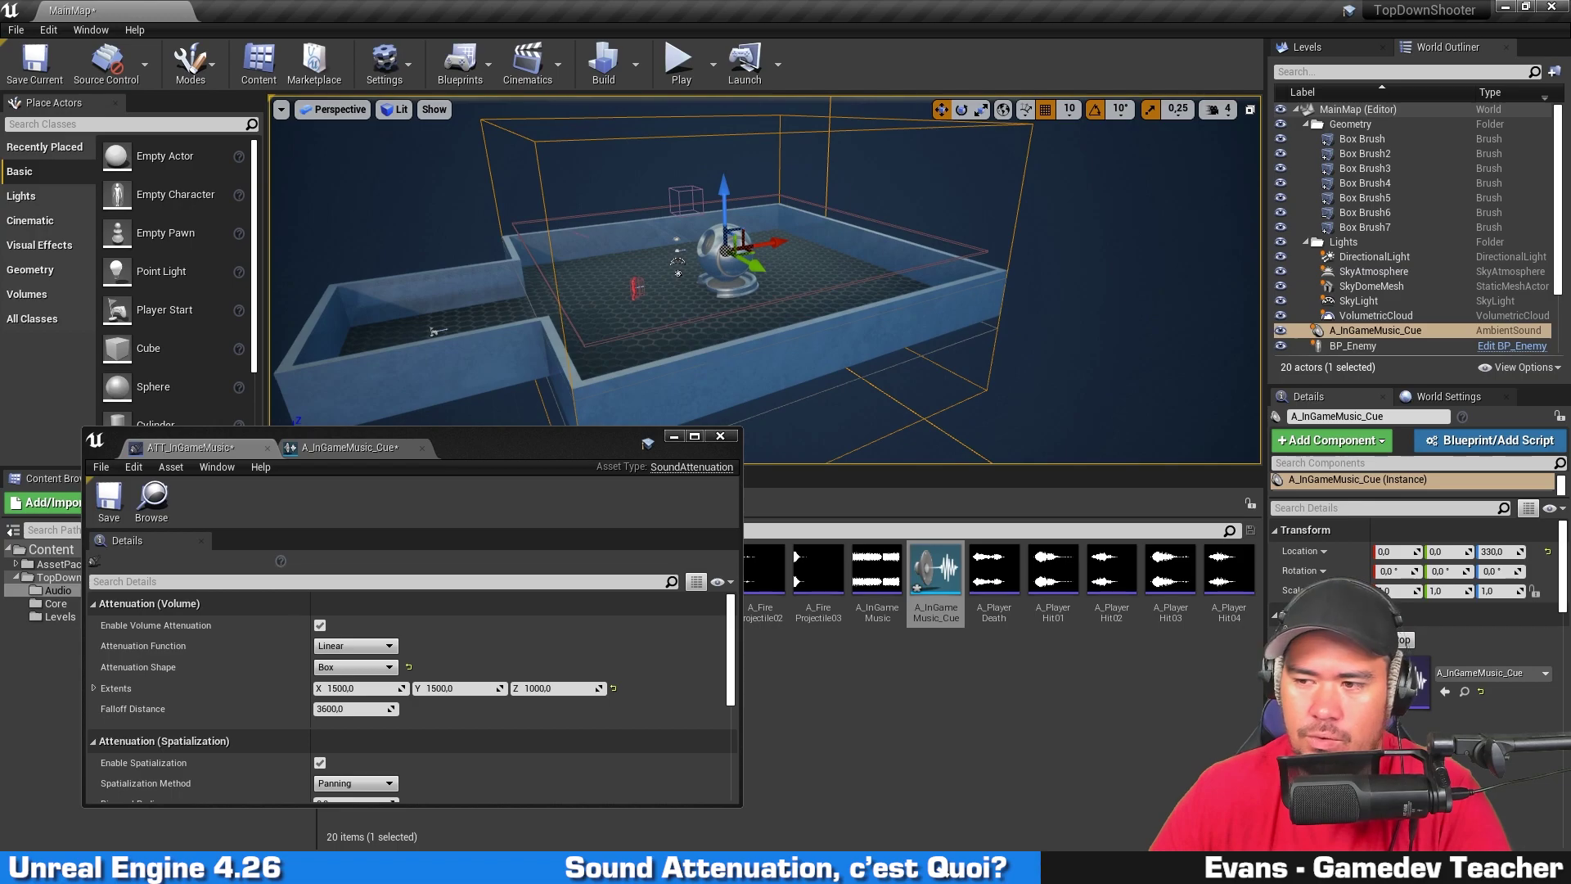
Step: Set the Falloff Distance to 1000, checking the outer box against the arena, and save MainMap
left_click(379, 708)
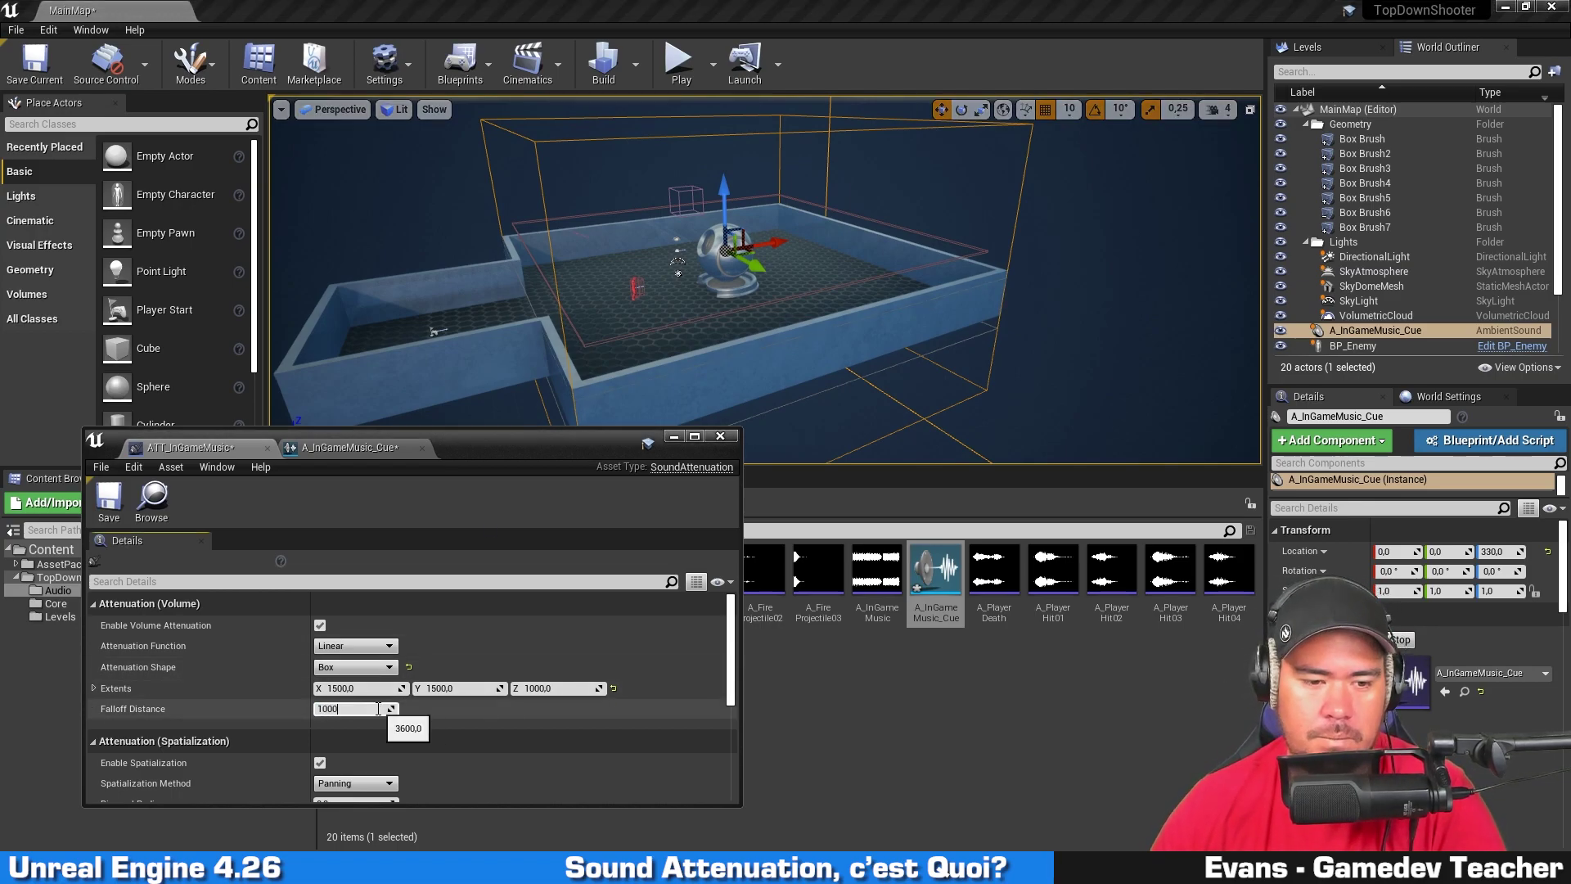
key("Return")
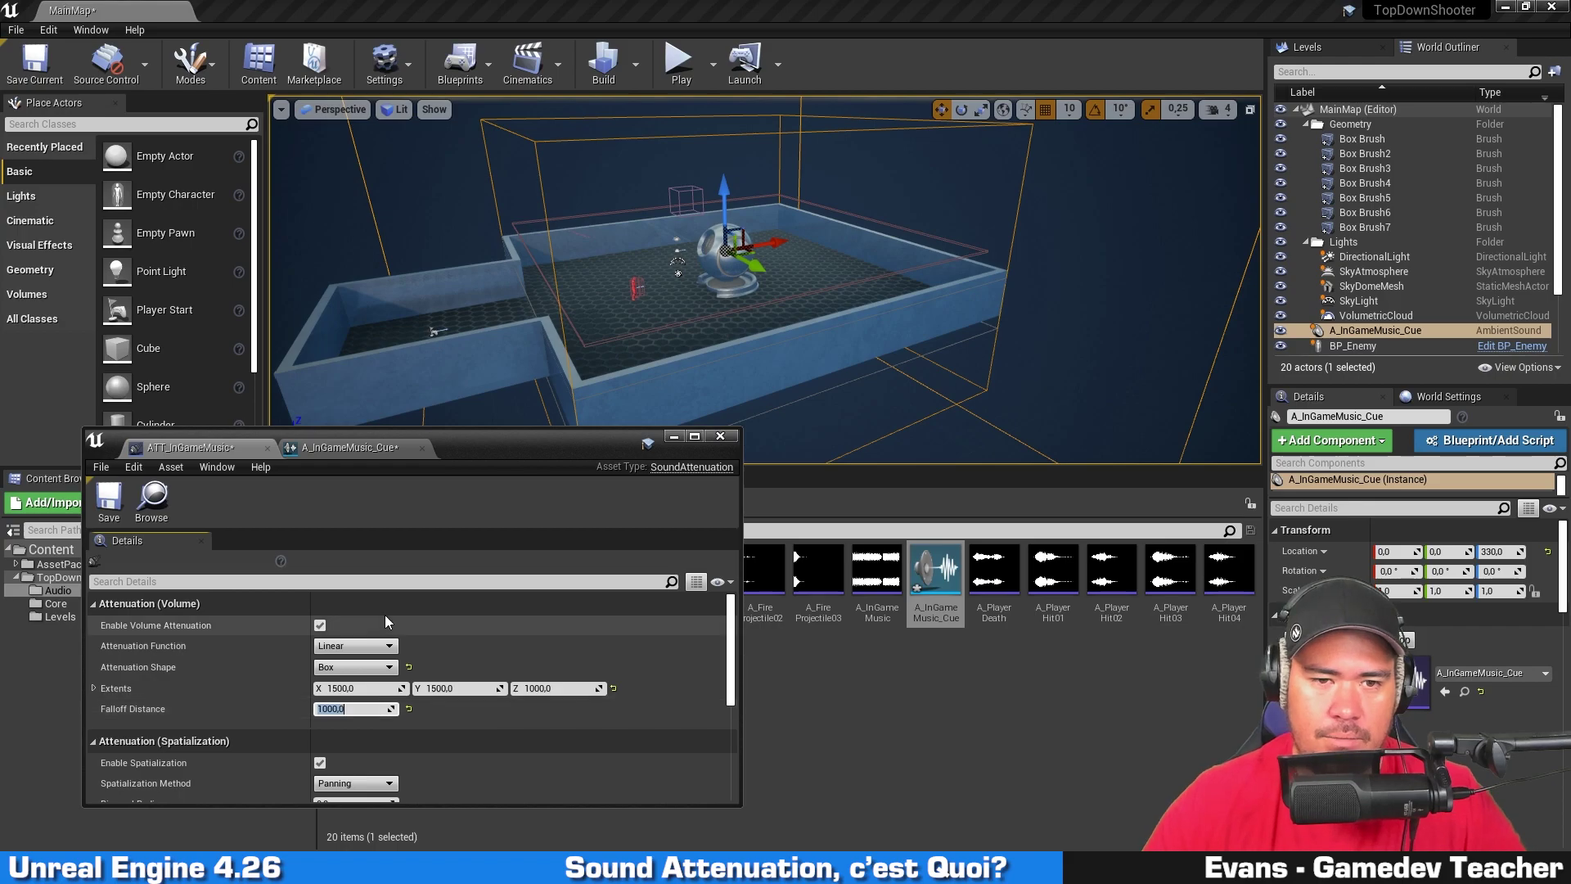
right_click_drag(426, 352, 364, 337)
key("s")
right_click_drag(774, 275, 711, 269)
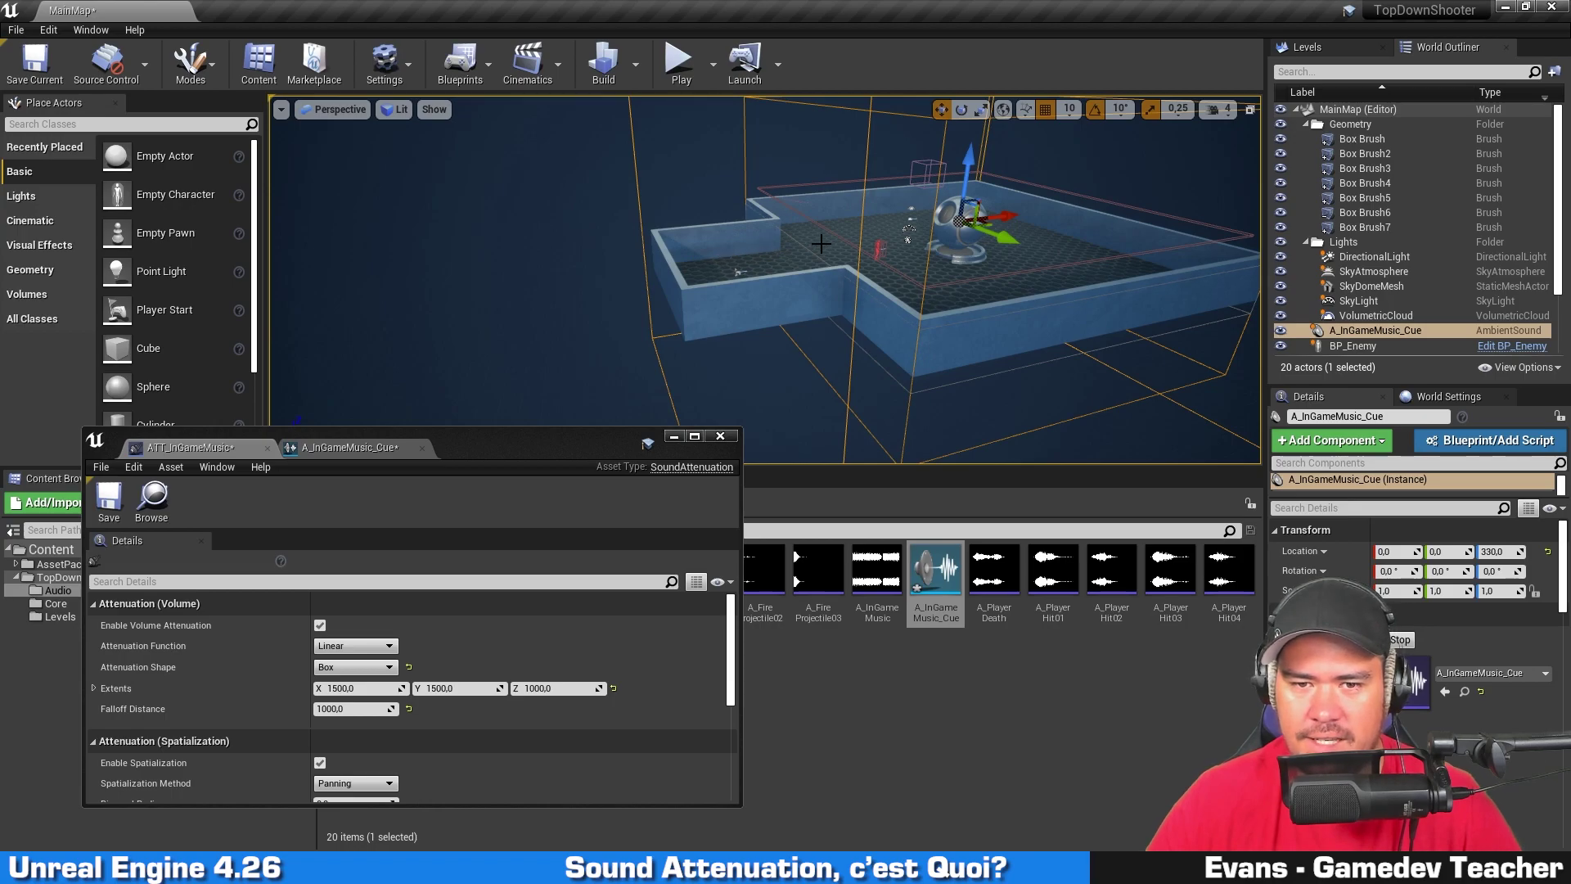
key("w")
key("d")
mouse_move(1010, 255)
right_mouse_down()
mouse_move(997, 255)
mouse_move(1010, 256)
right_mouse_up()
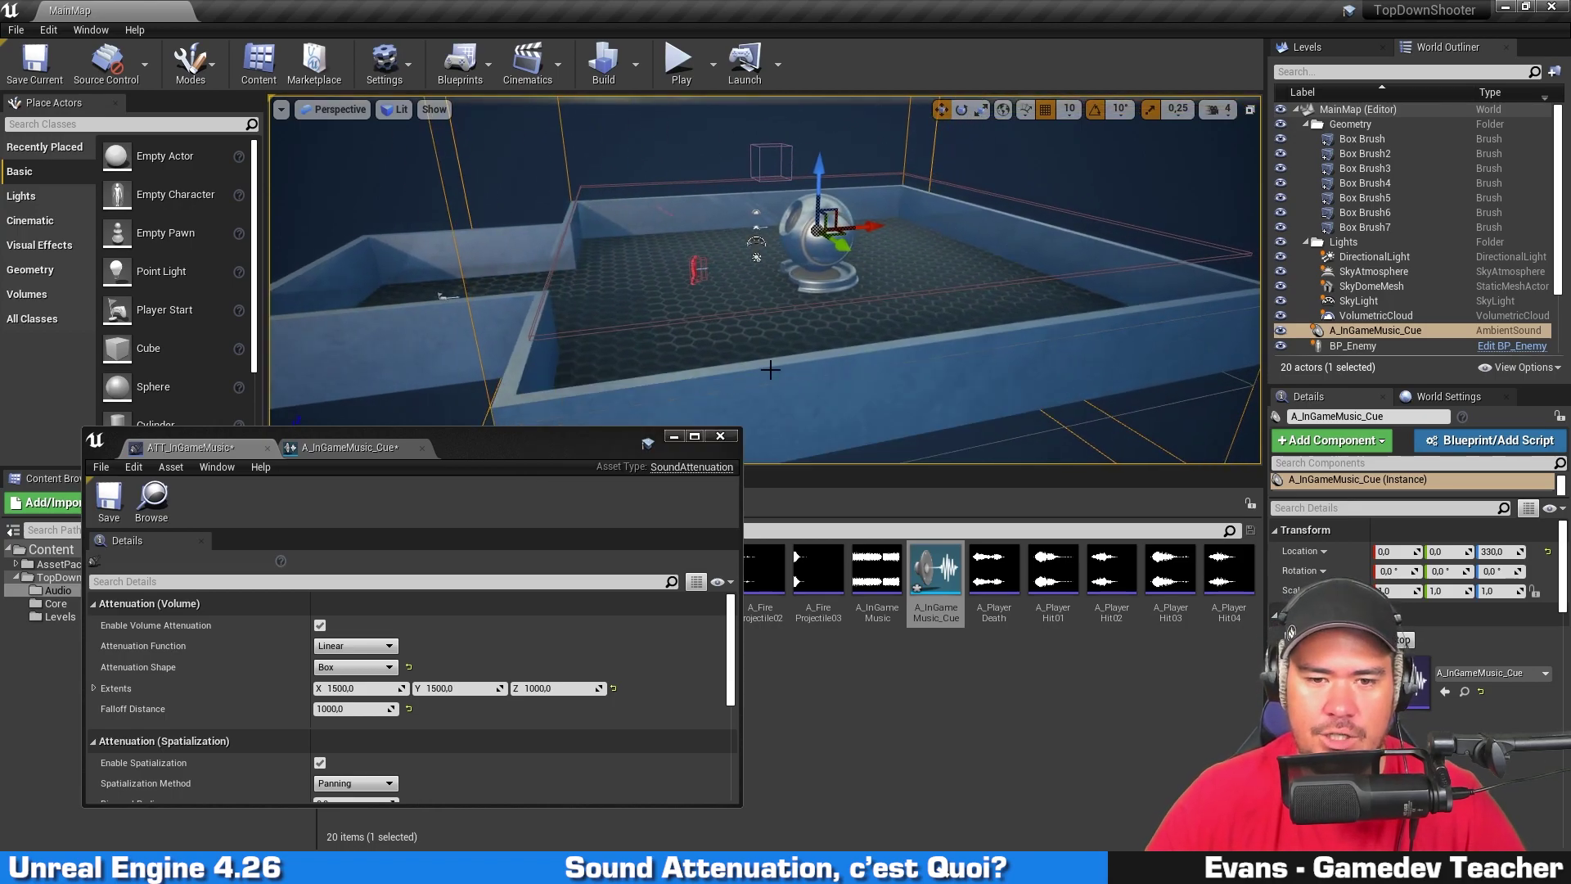
Step: Close the floating asset editors and play-test MainMap, moving the character through the arena to hear the attenuated music
left_click(720, 435)
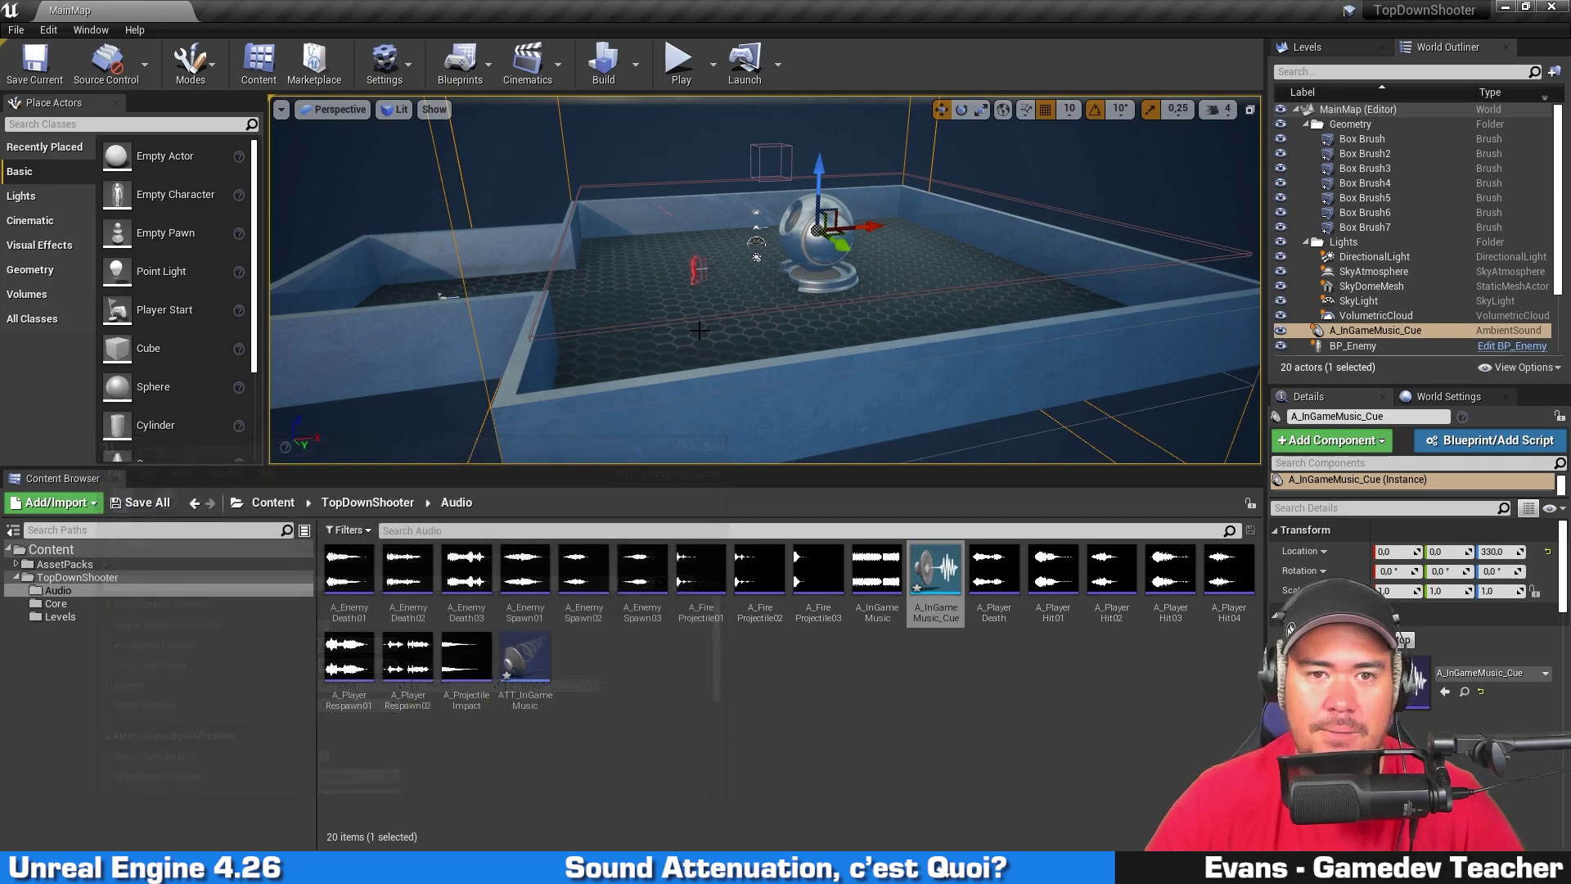
left_click(678, 61)
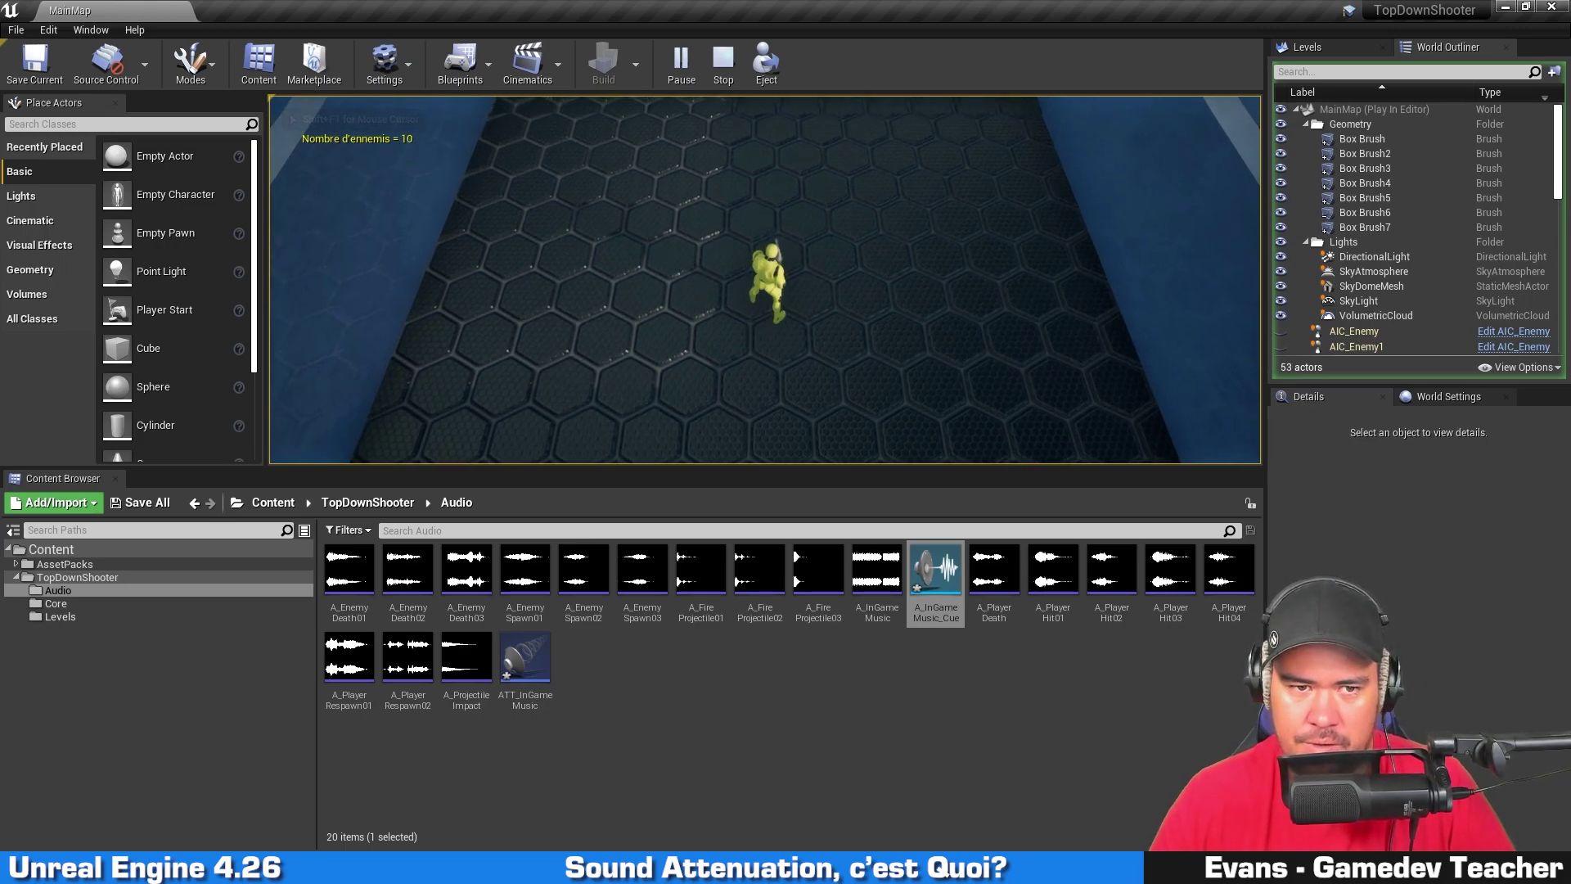
key("w")
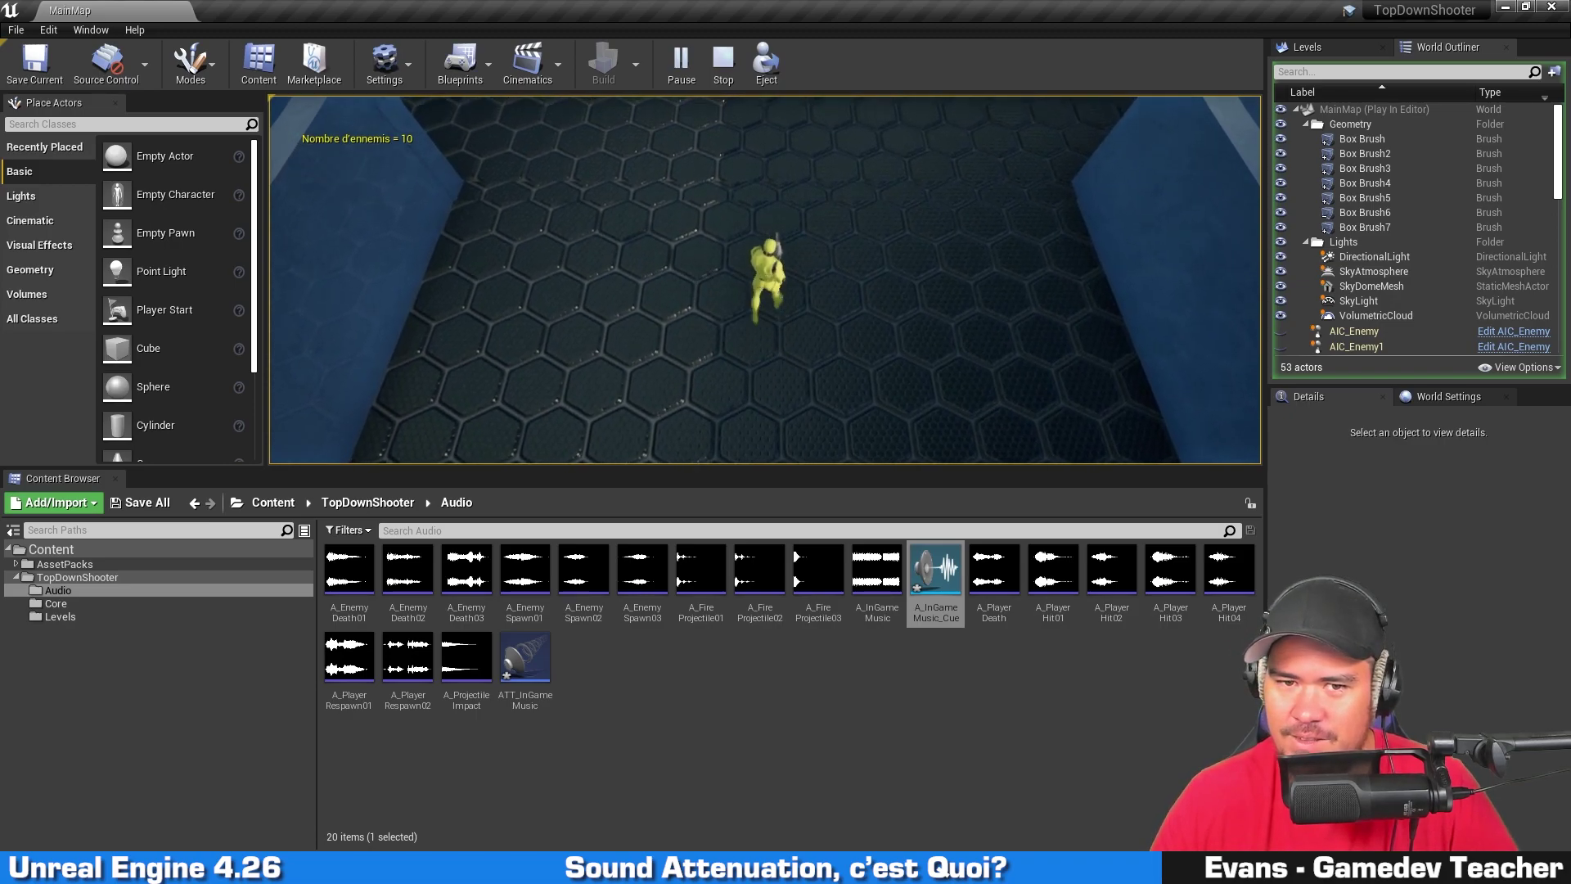
key("w")
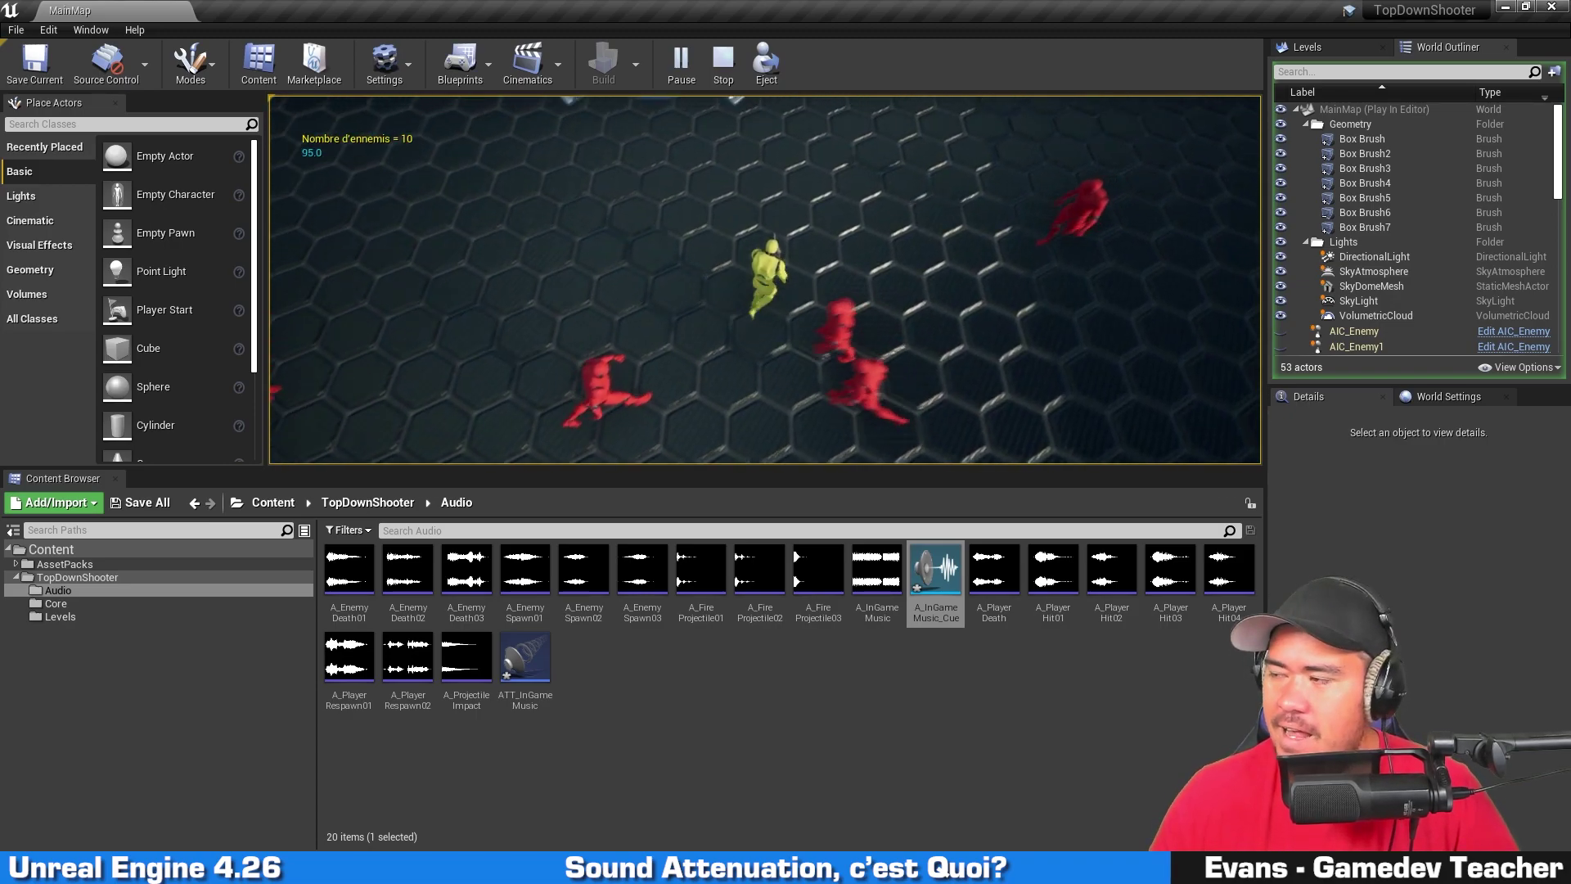
key("w")
key("d")
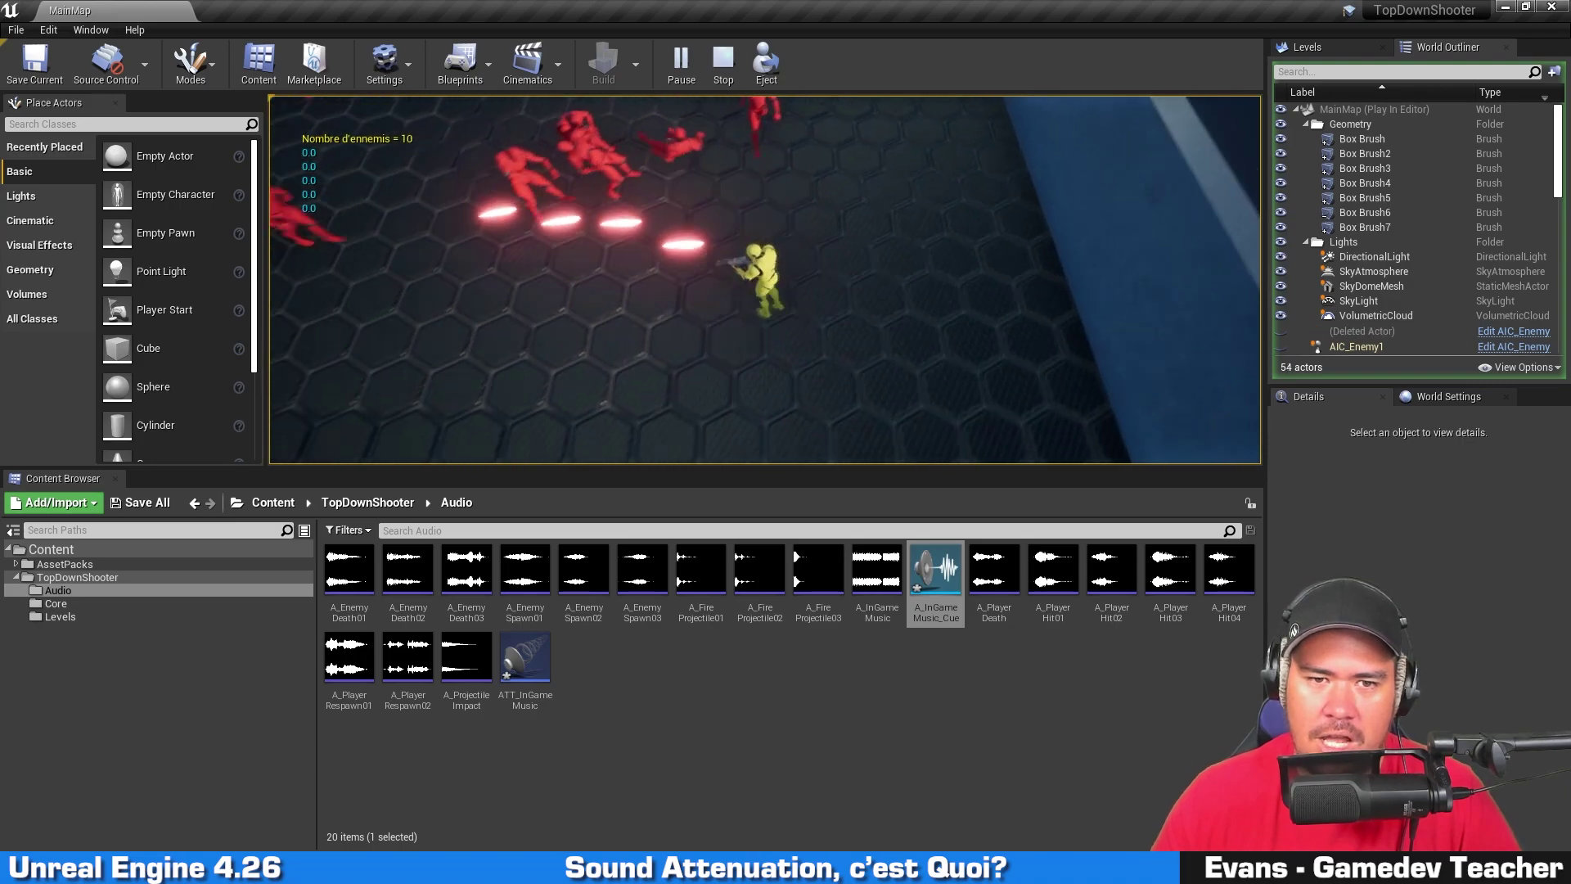
key("a")
key("w")
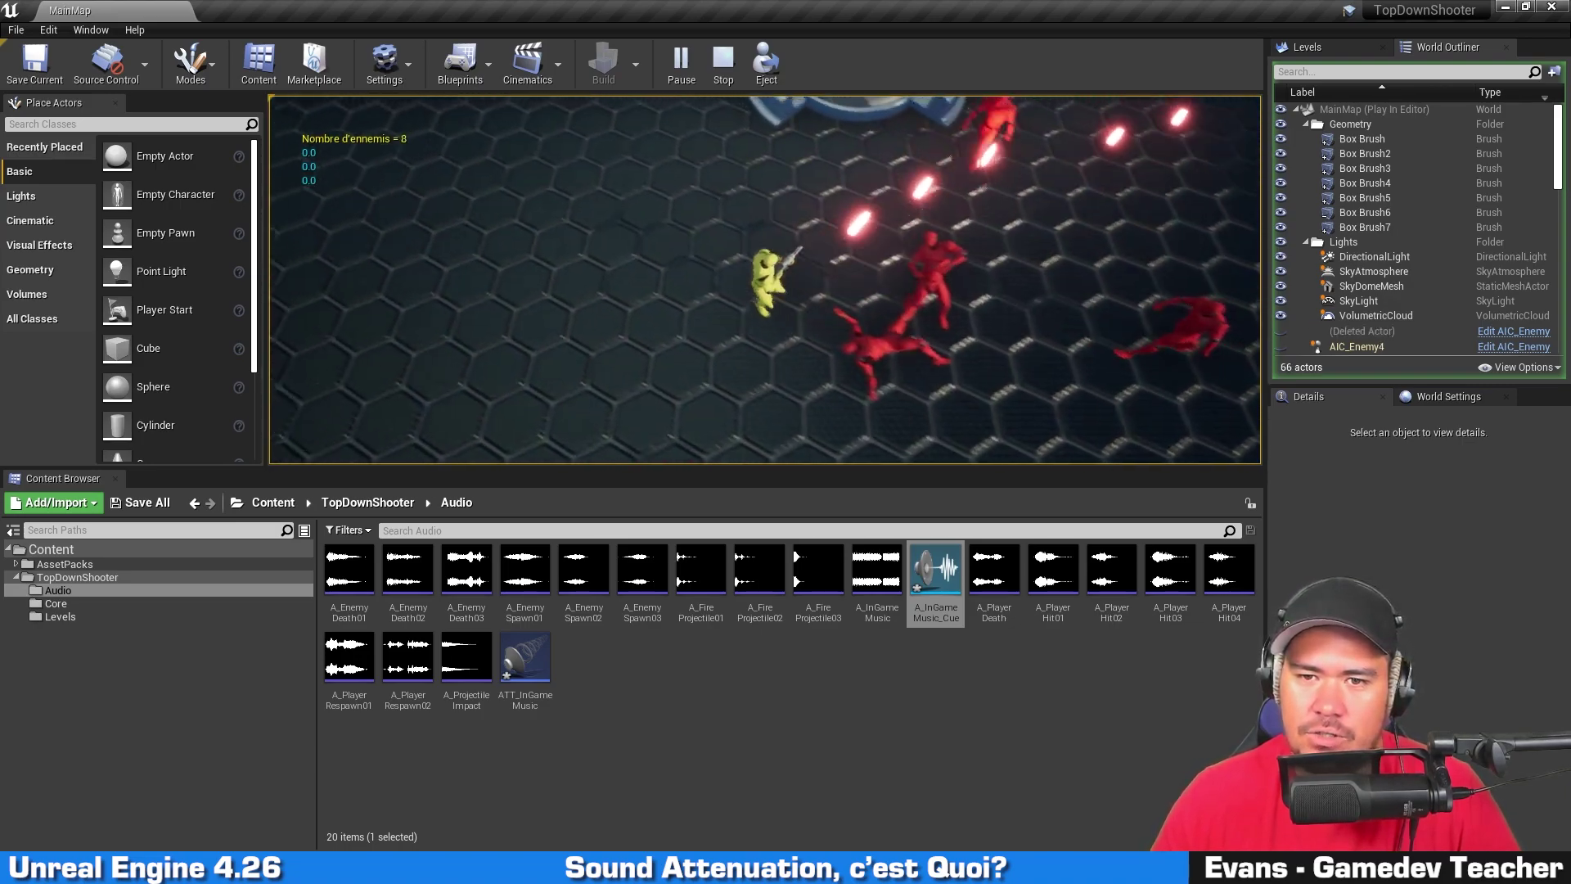
key("a")
key("s")
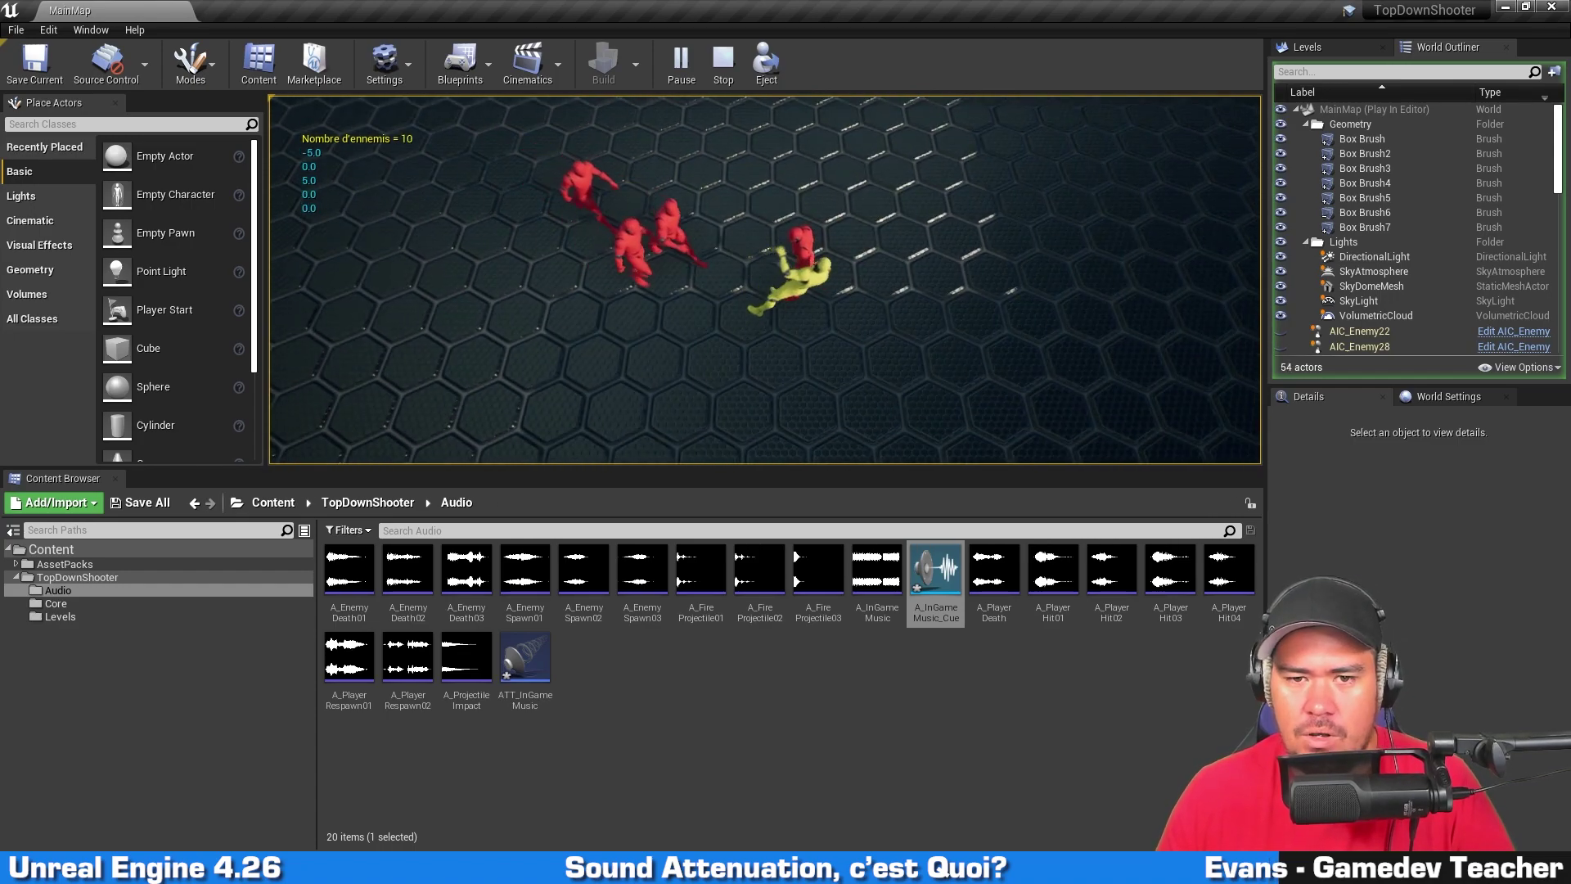
key("Escape")
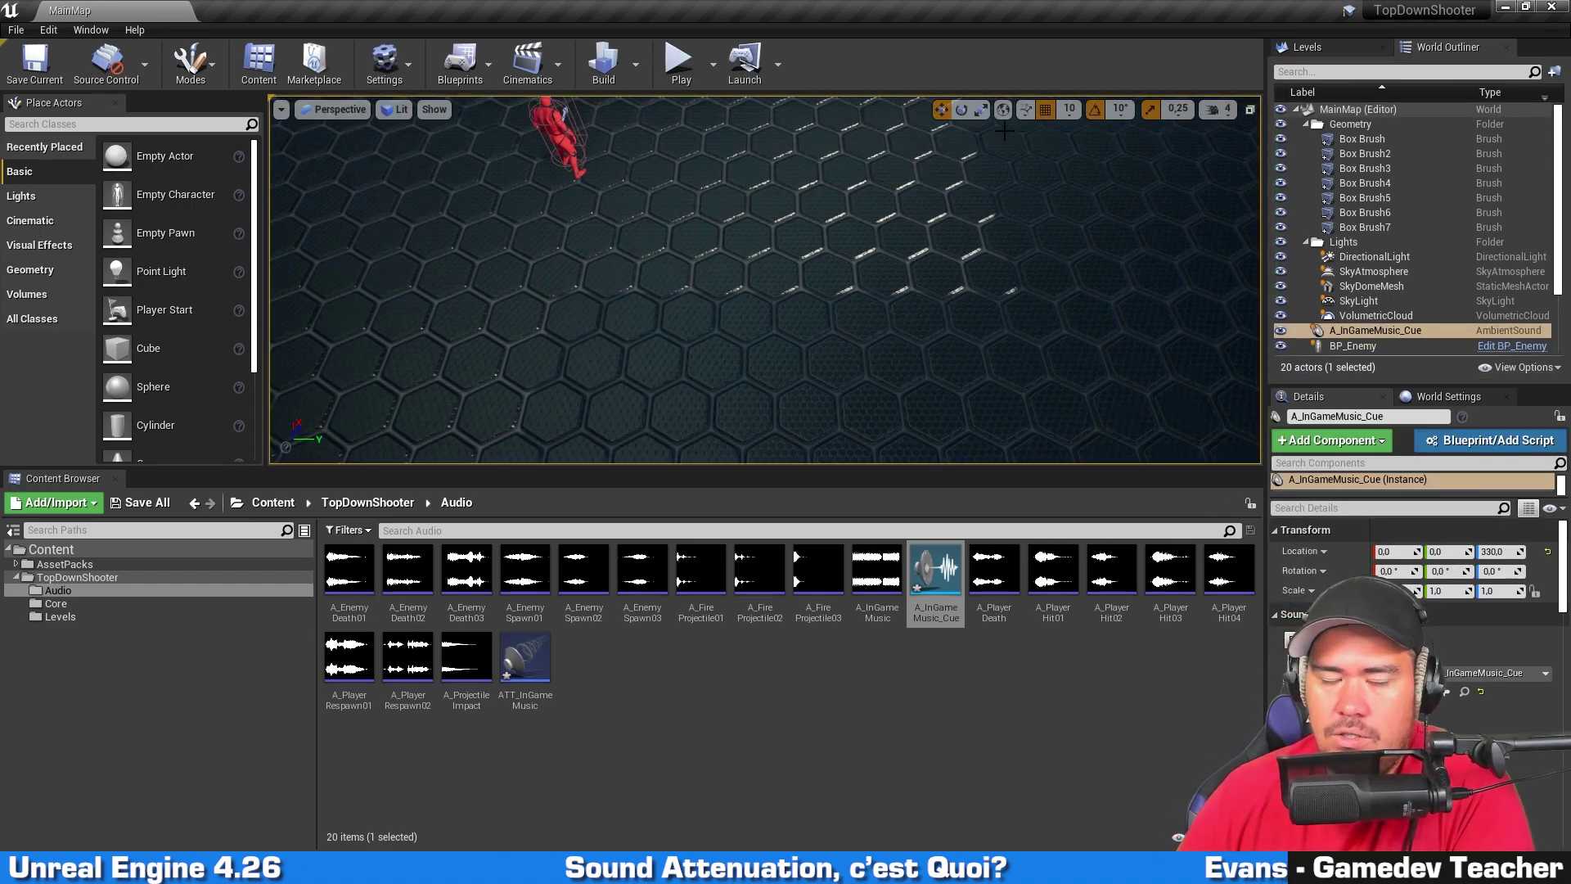
Step: Frame the music sound in the viewport and save the modified audio assets with no asset selected
key("f")
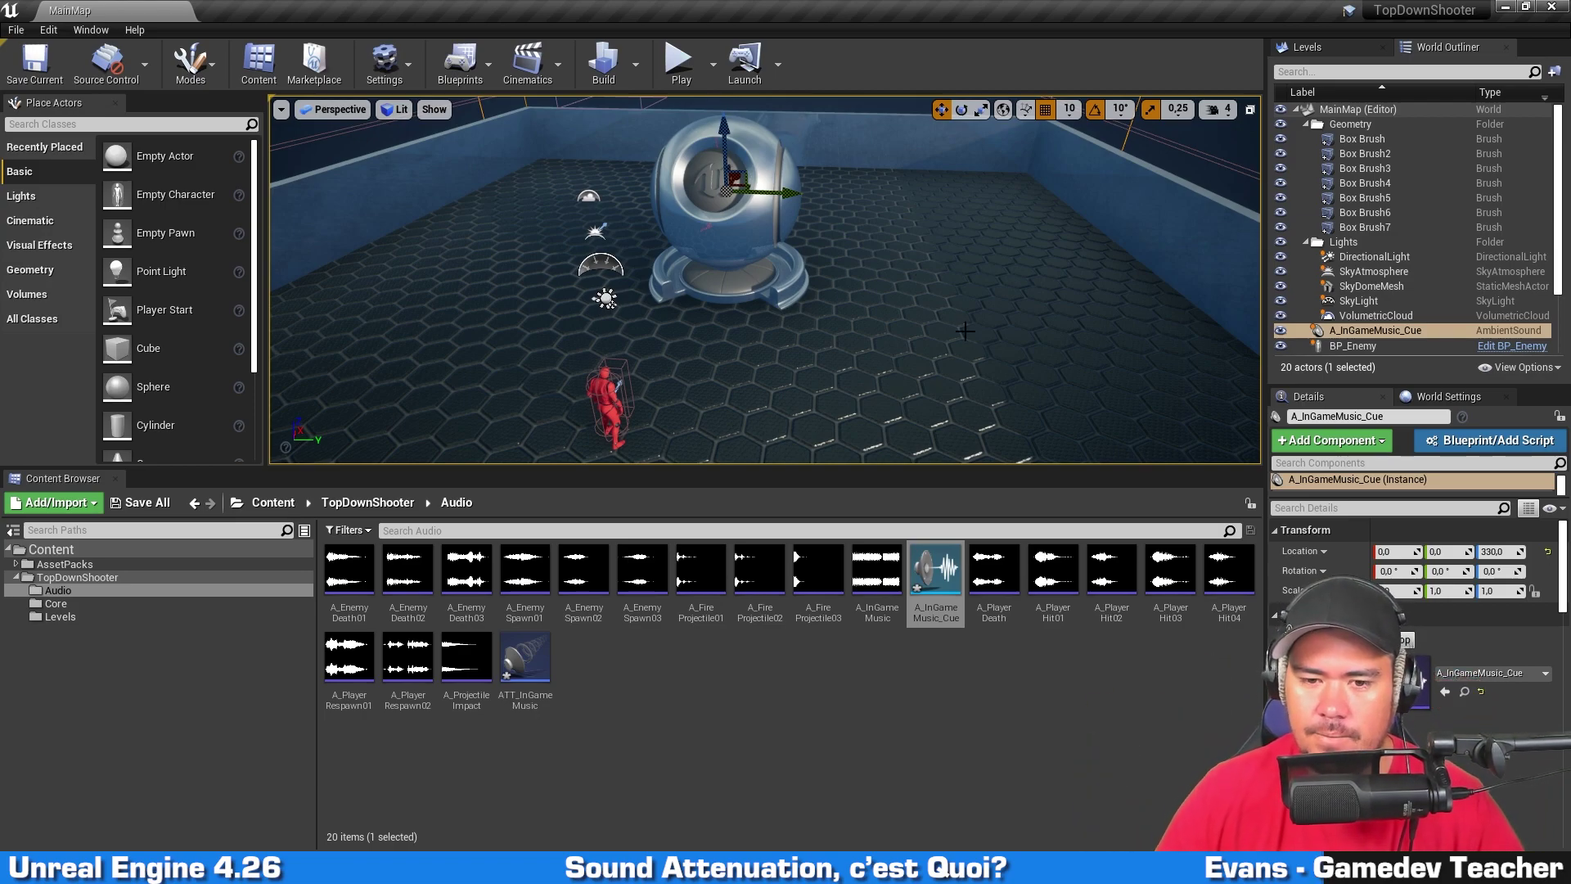
left_click(921, 705)
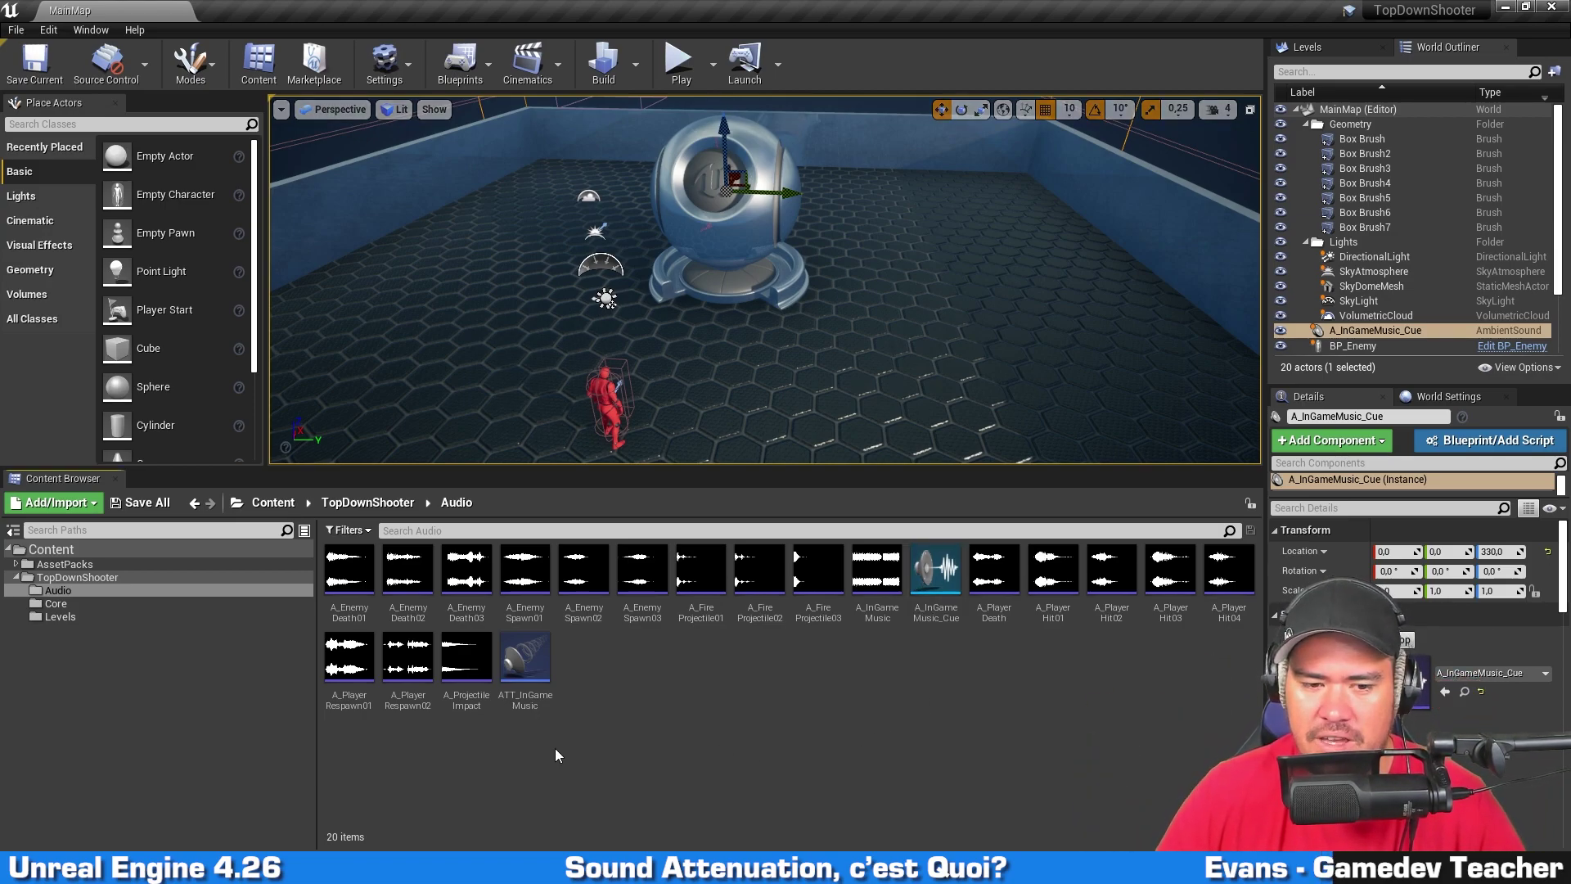
Step: Open the ATT_InGameMusic attenuation asset and disable spatialization
left_click(524, 659)
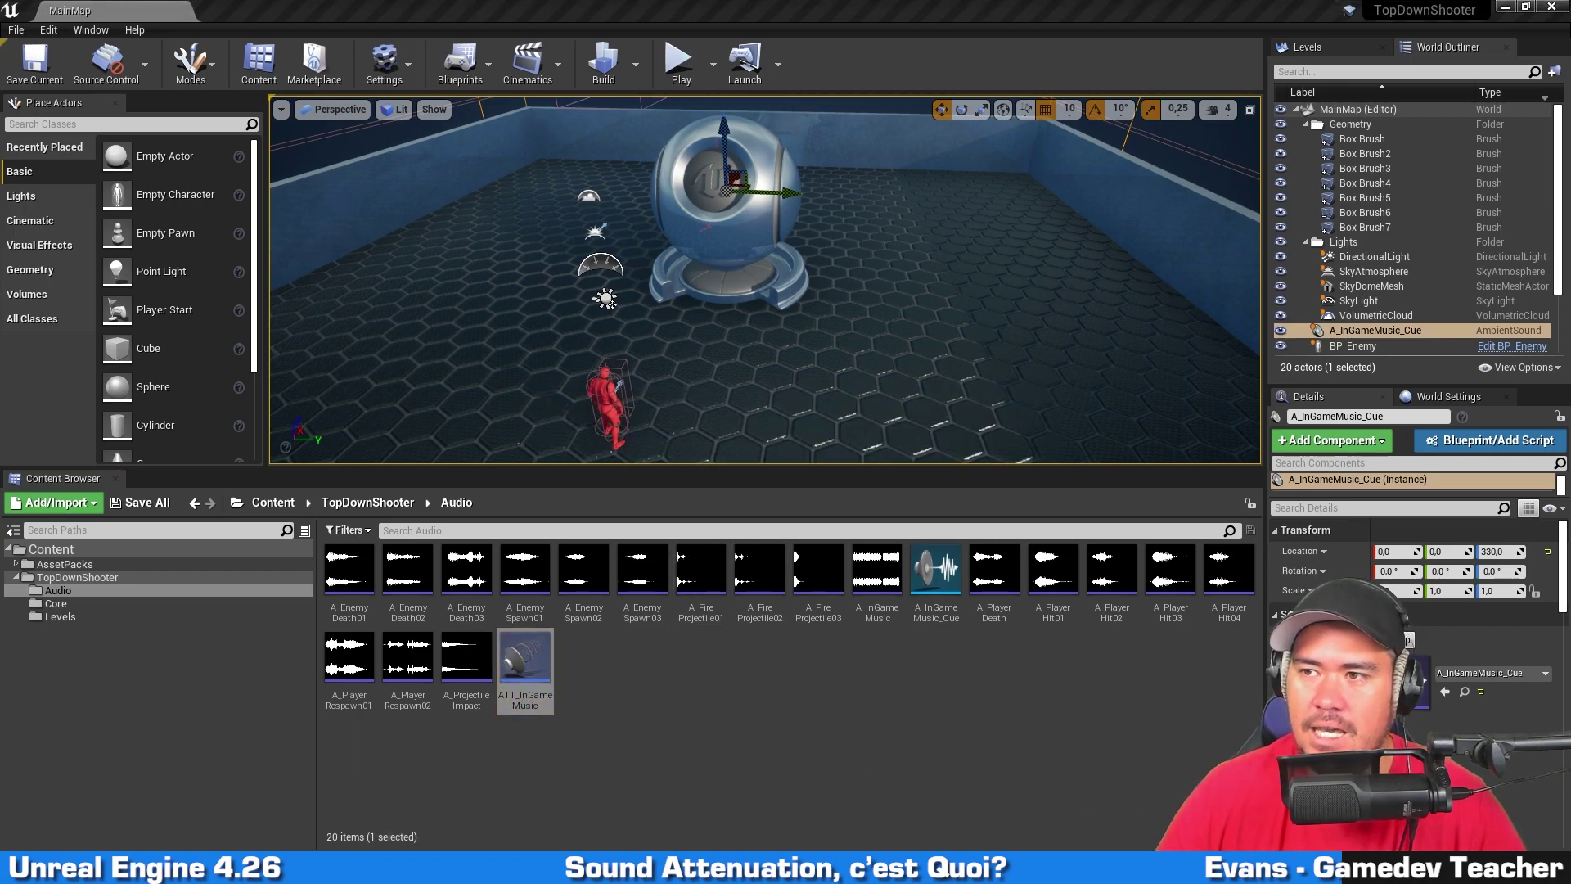
left_click_drag(1570, 10, 892, 7)
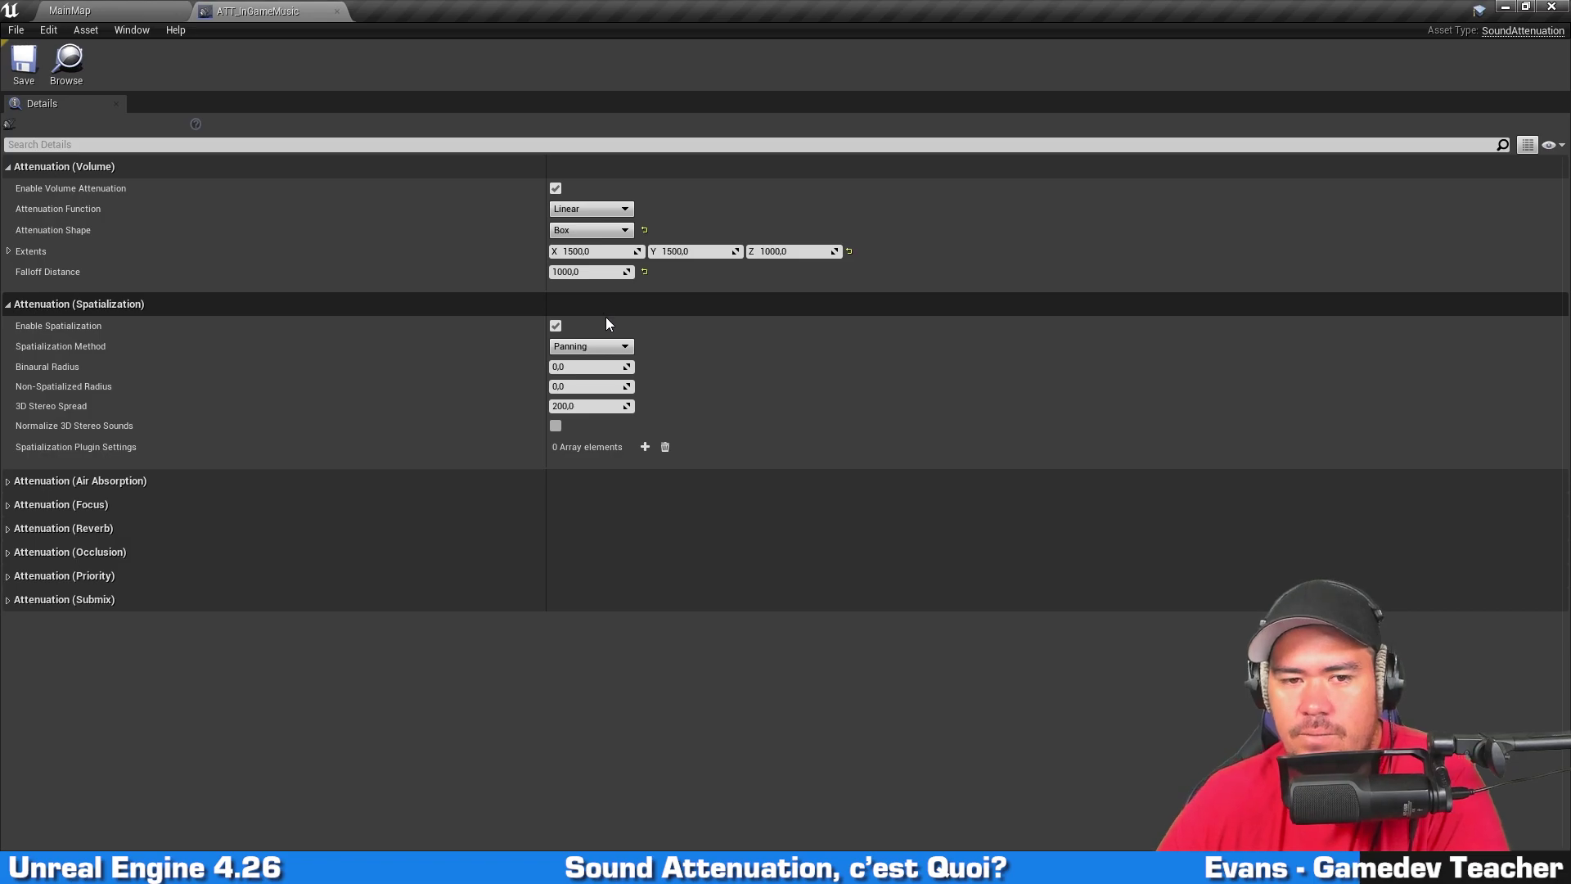
left_click(556, 326)
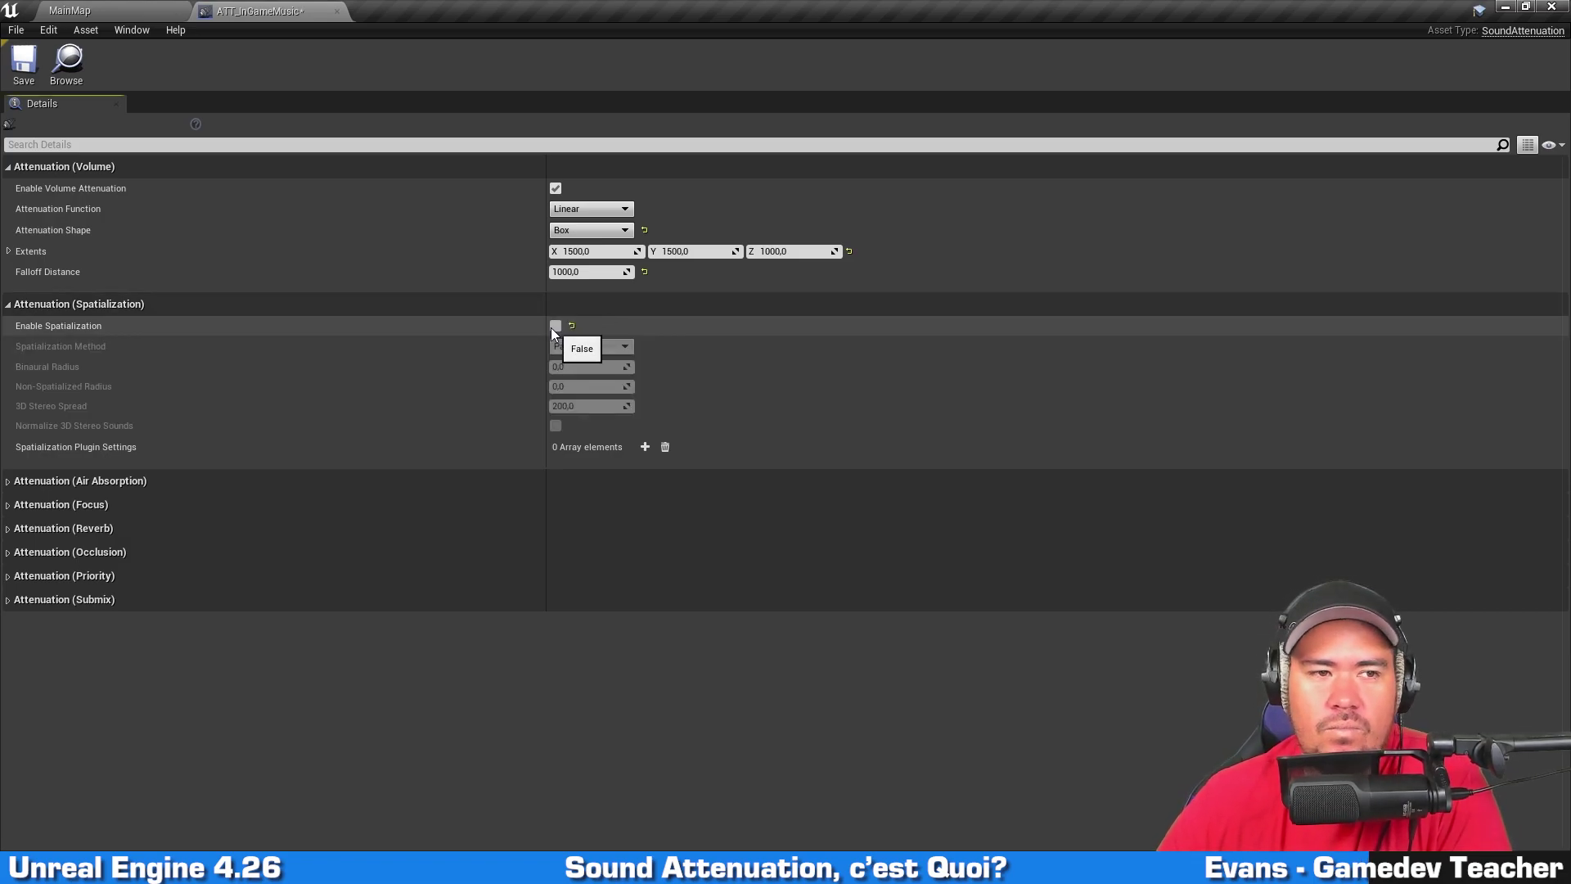
Step: Play-test MainMap, moving the hero around the arena while shooting enemies to hear the music without spatialization
left_click(137, 10)
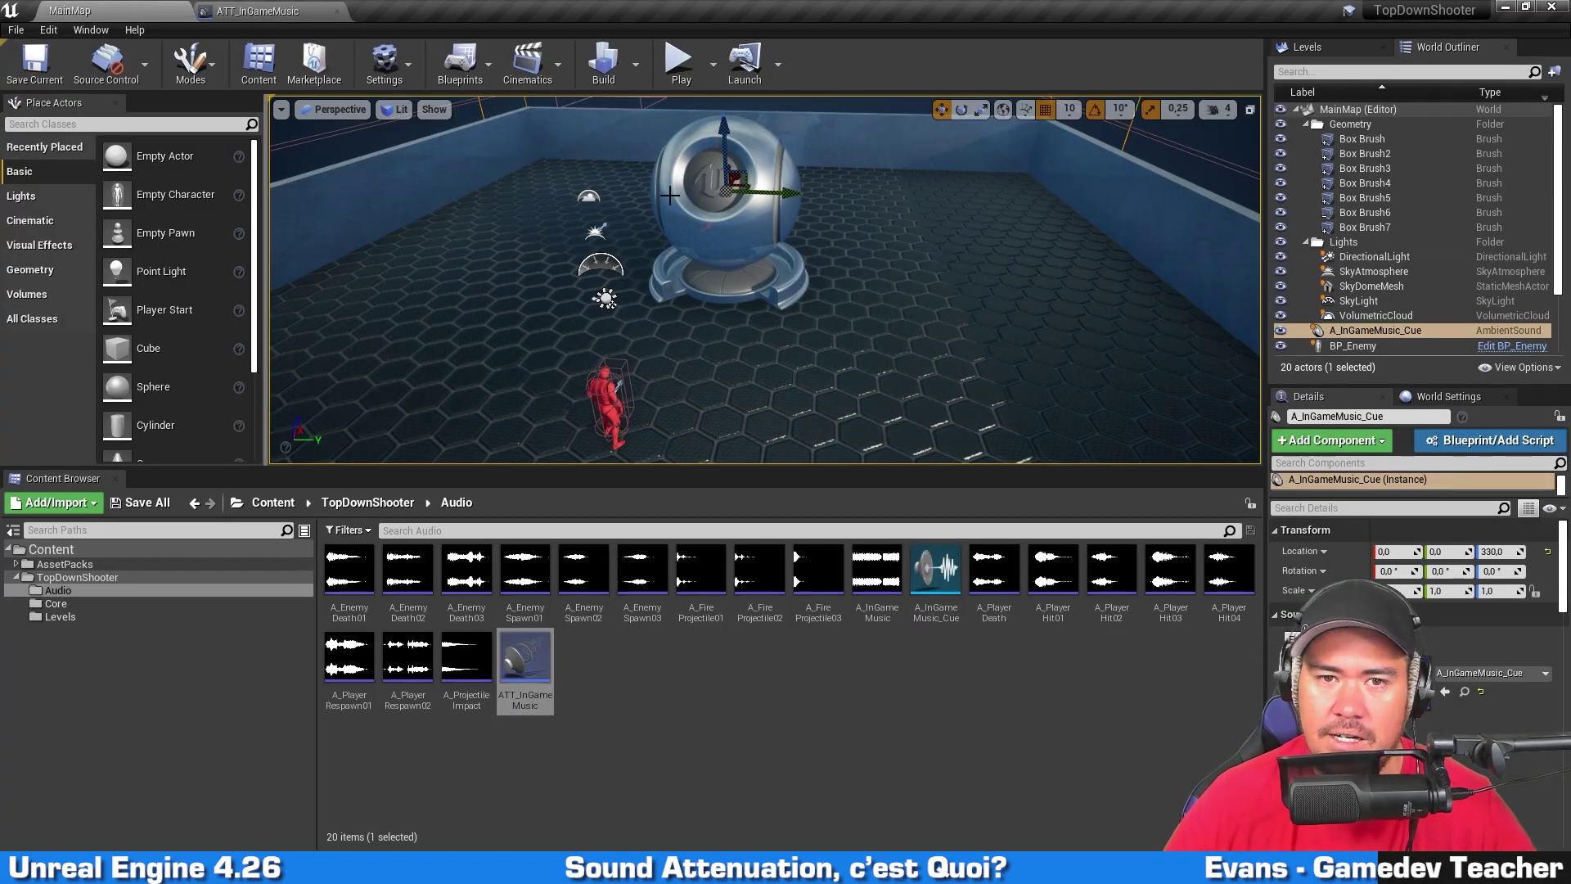
left_click(679, 60)
left_click(824, 393)
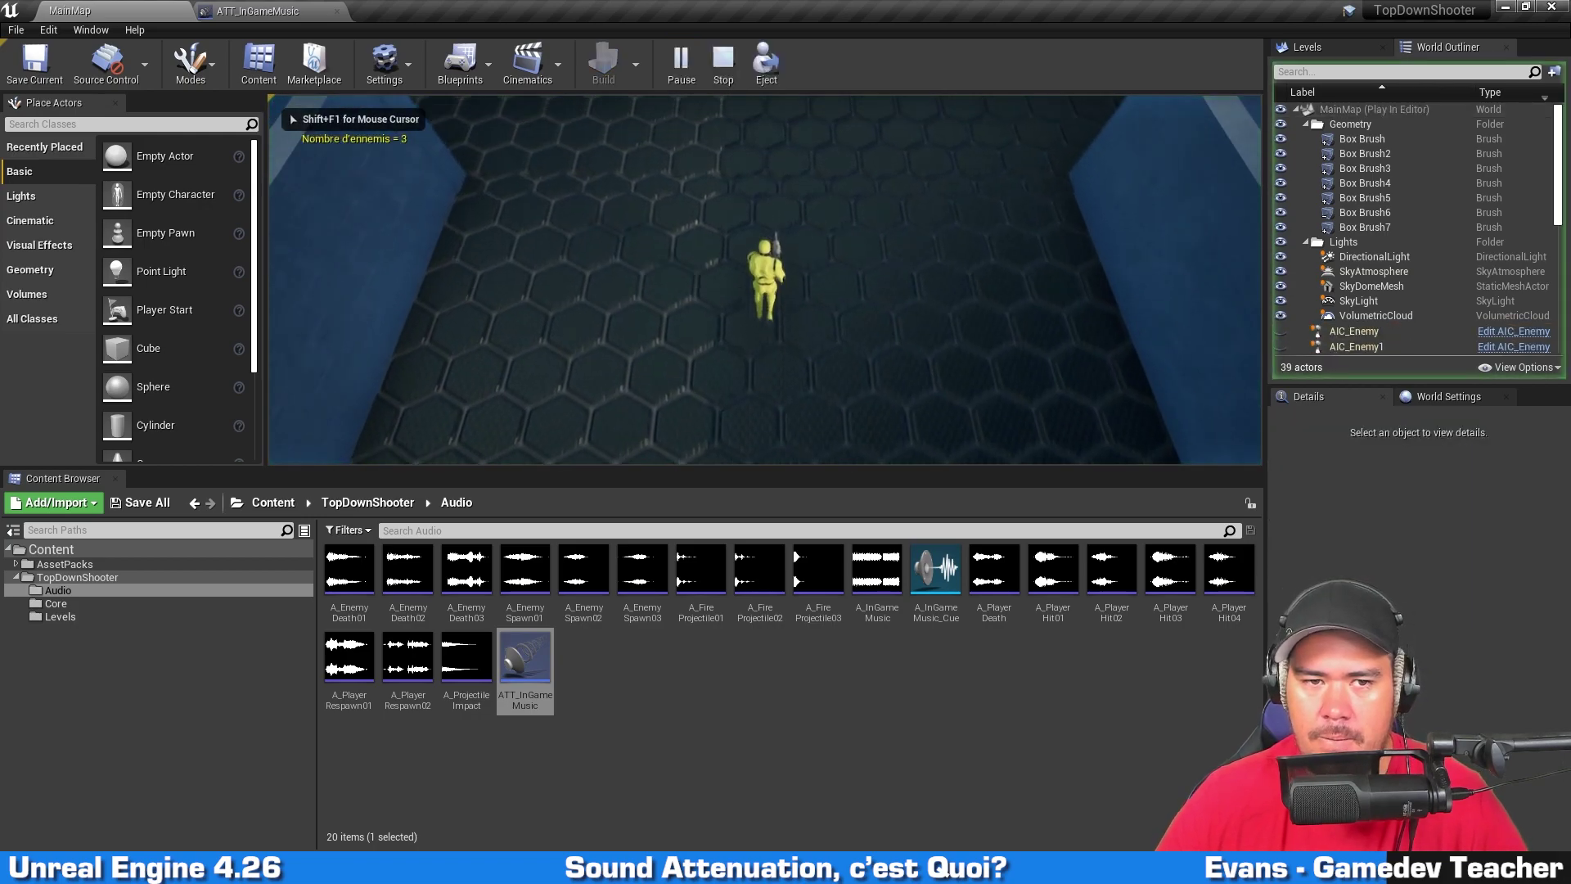
key("d")
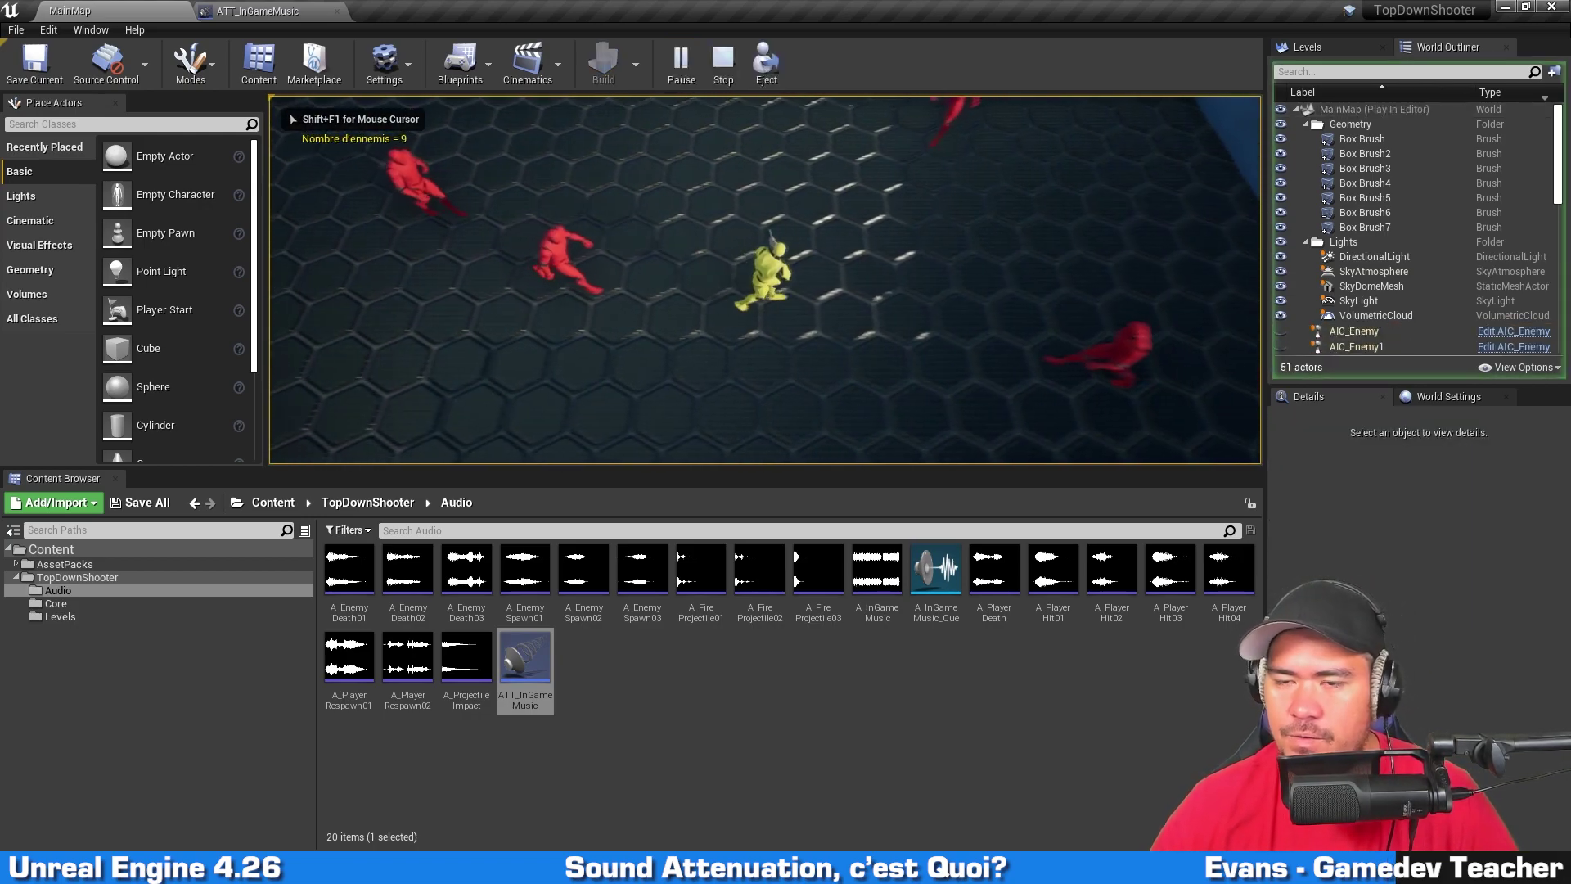
key("s")
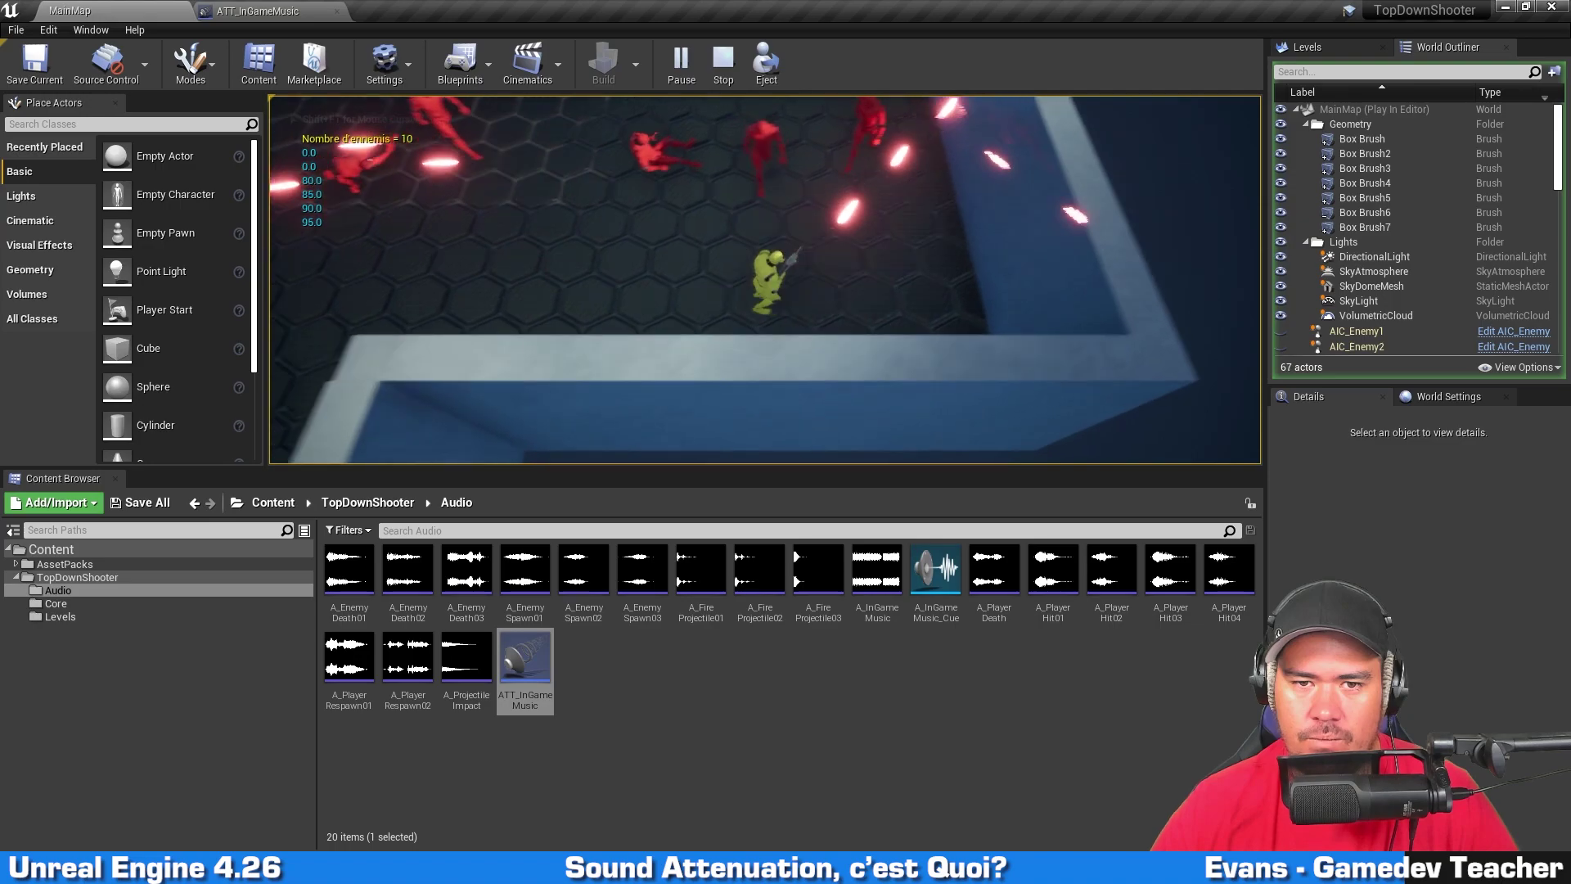
key("a")
key("w")
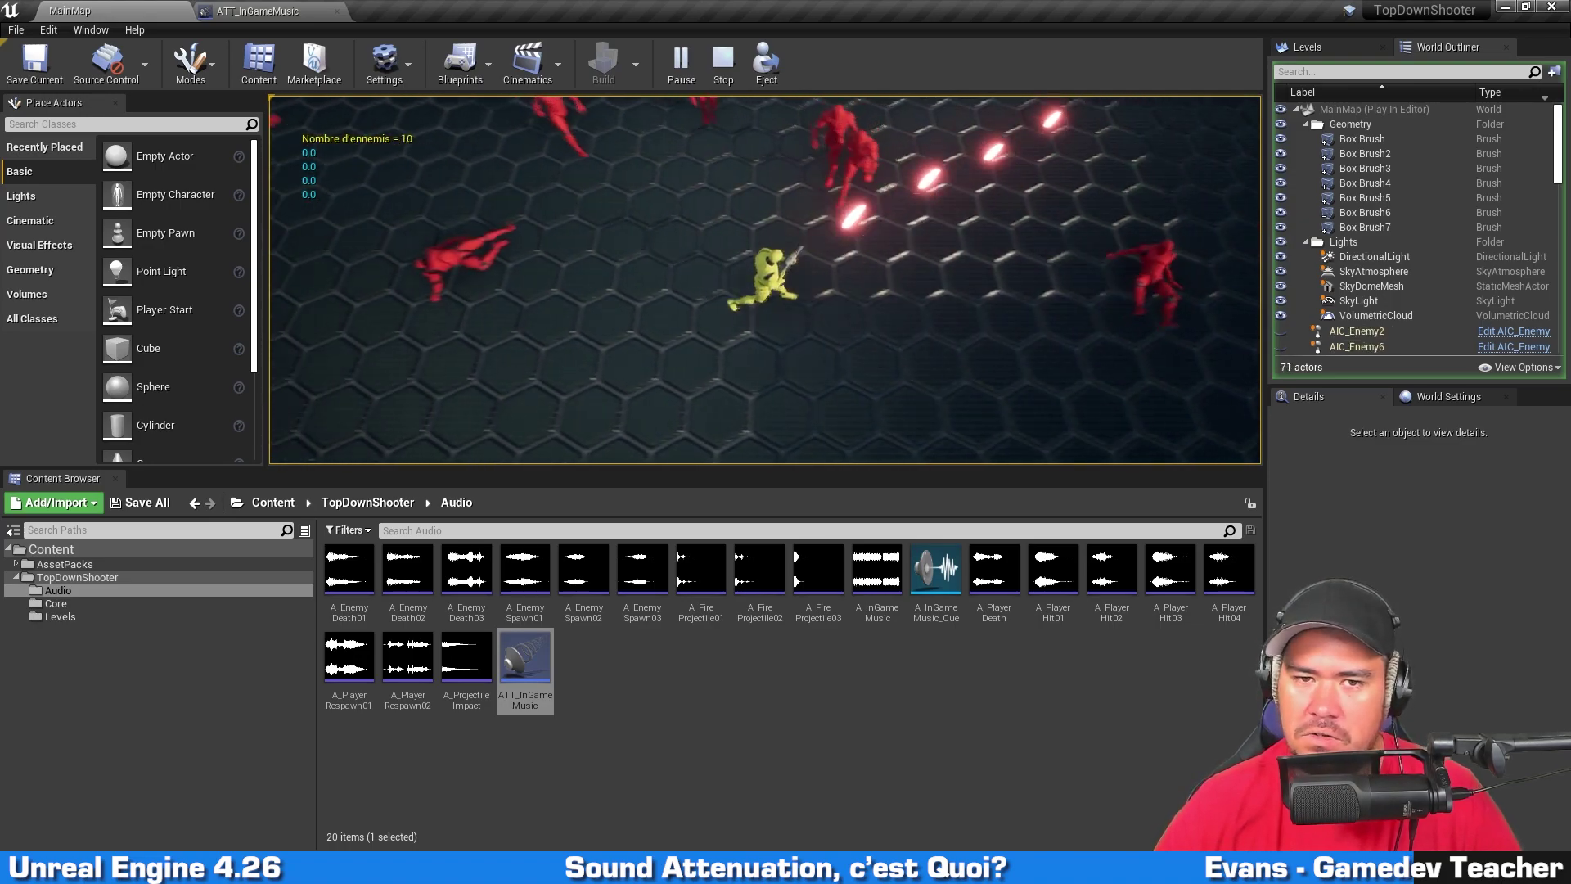
key("a")
key("s")
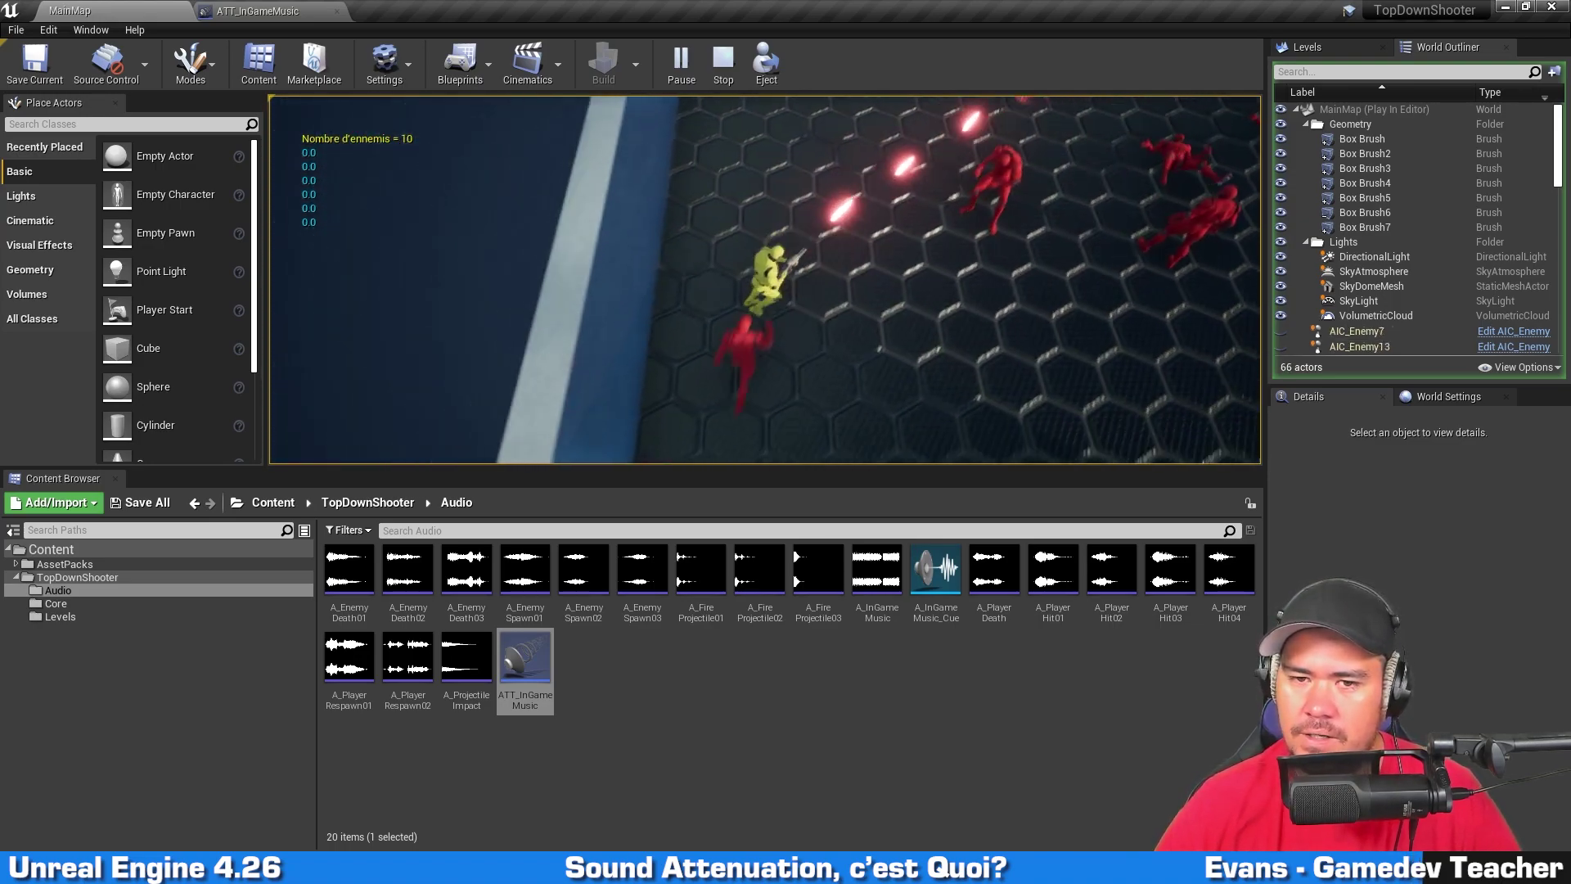
key("d")
key("w")
key("d")
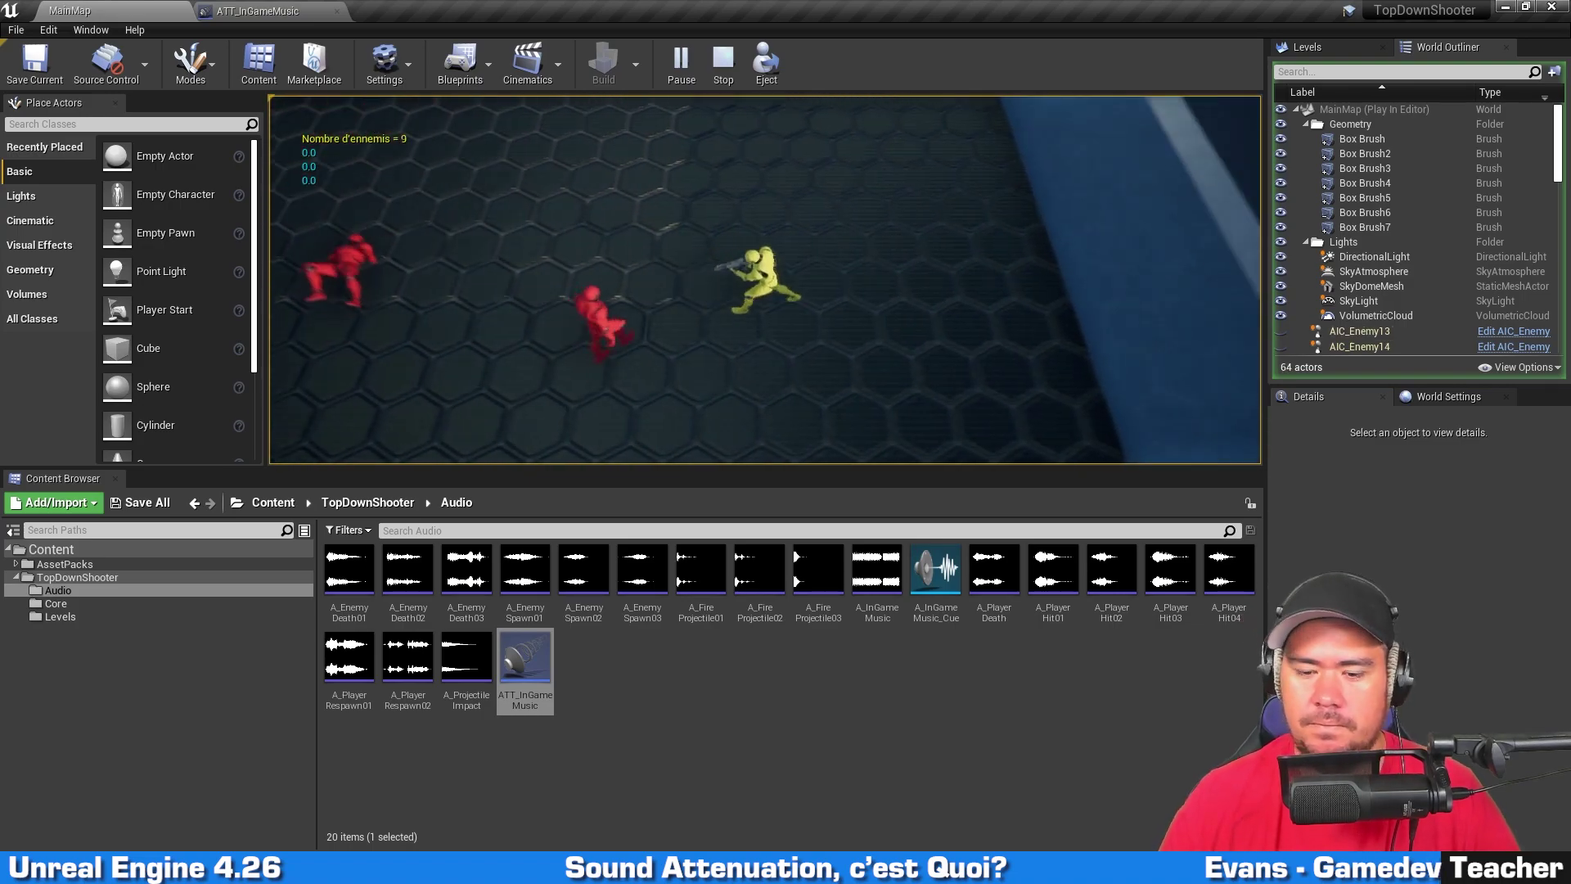
key("shift+F1")
Step: Open A_InGameMusic_Cue, set its Volume Multiplier to 0 and save the cue
key("f")
right_click_drag(819, 327, 904, 369)
key("s")
left_click(935, 748)
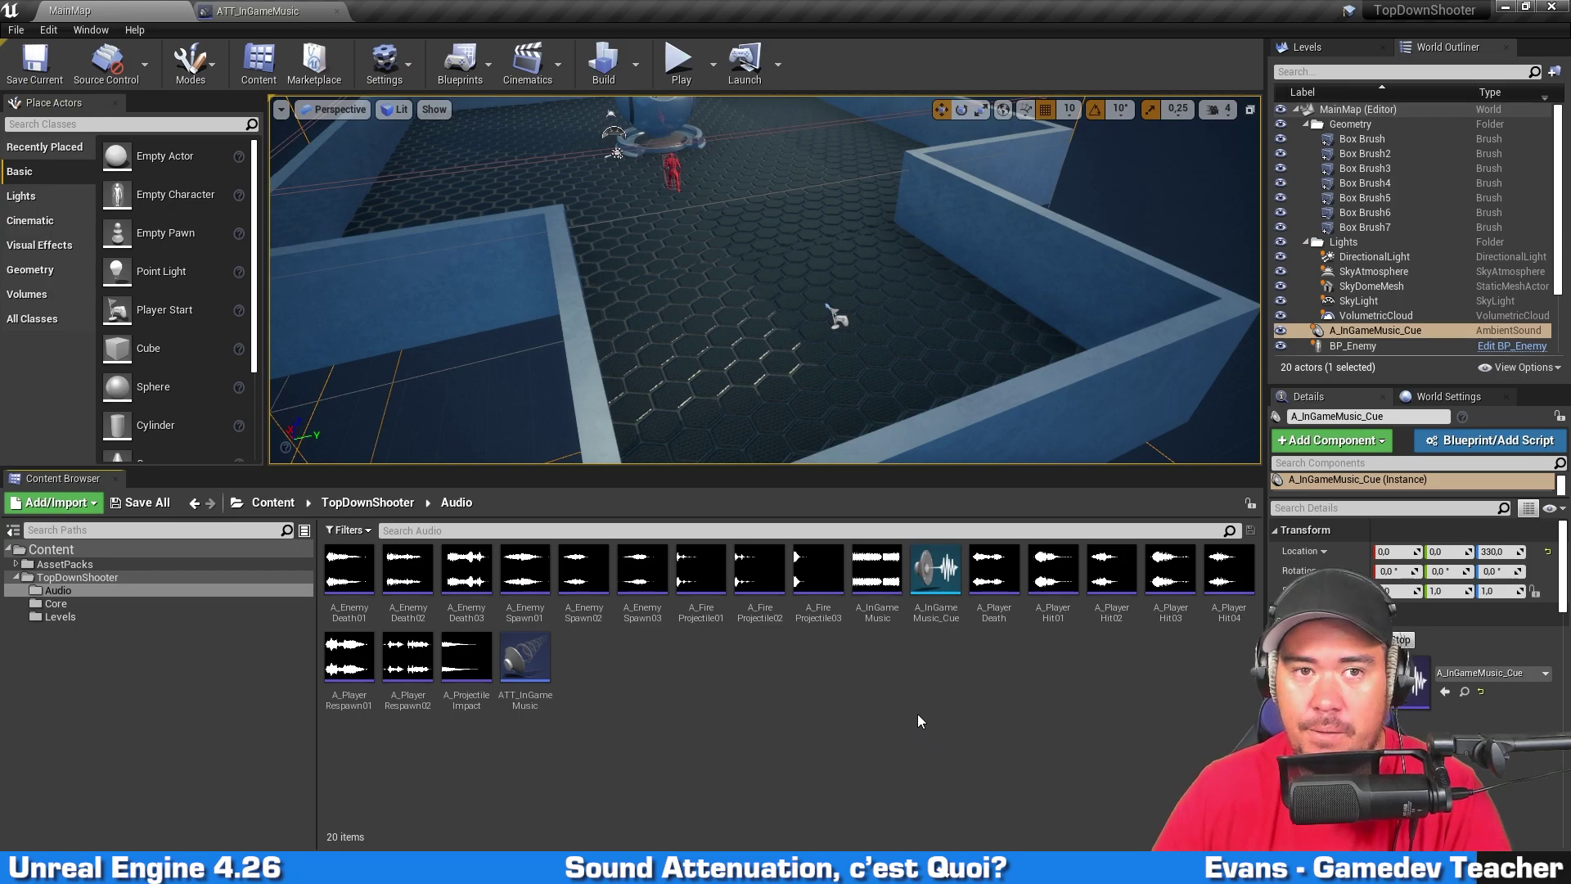
double_click(947, 609)
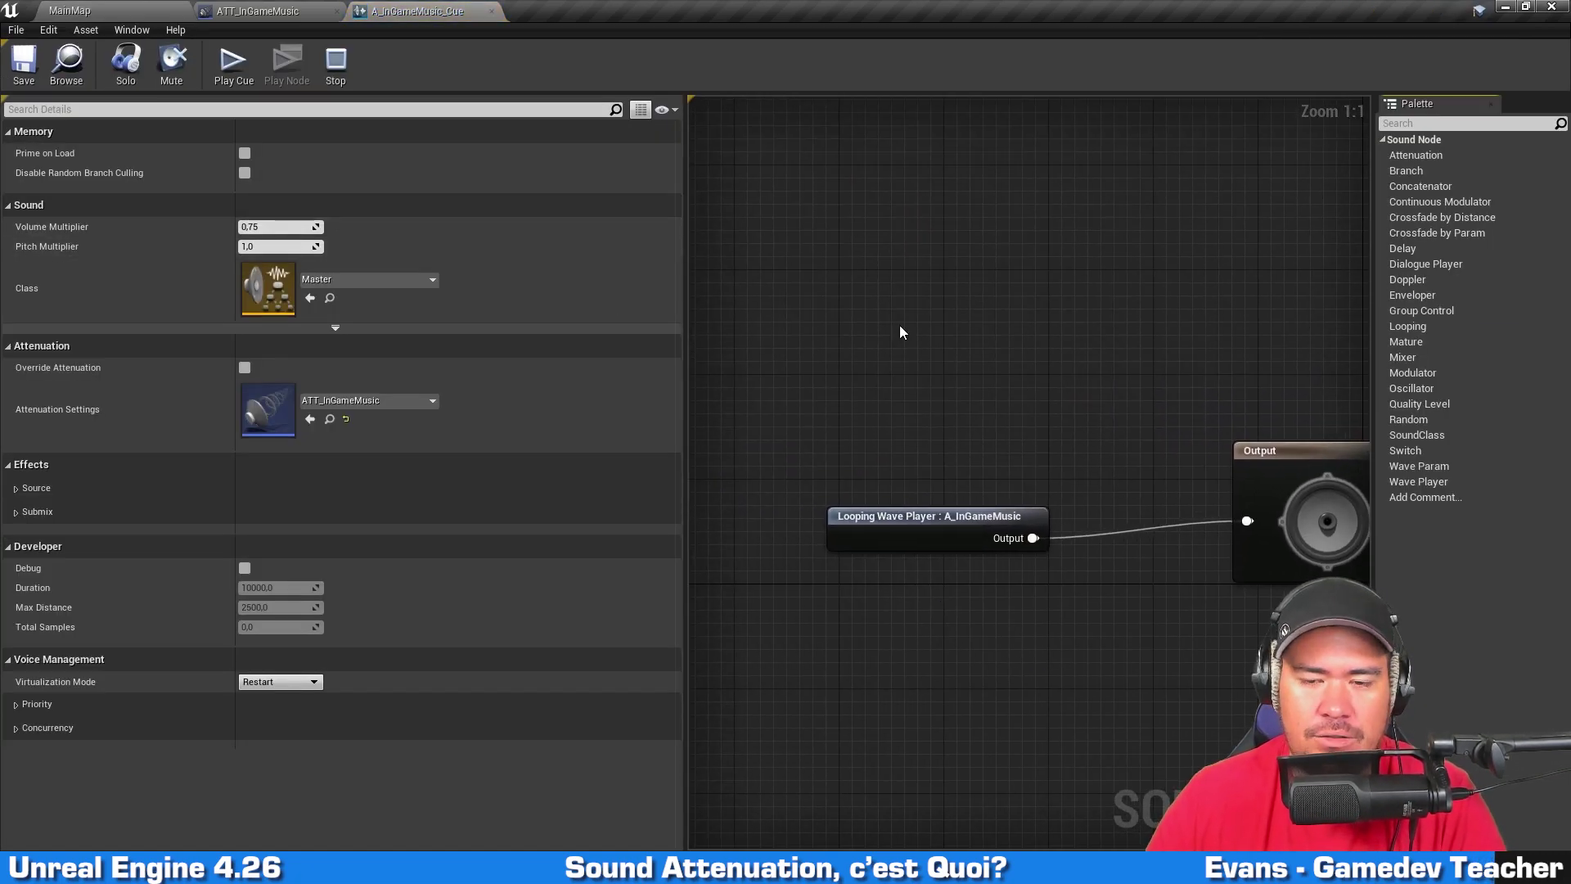
left_click_drag(683, 263, 341, 353)
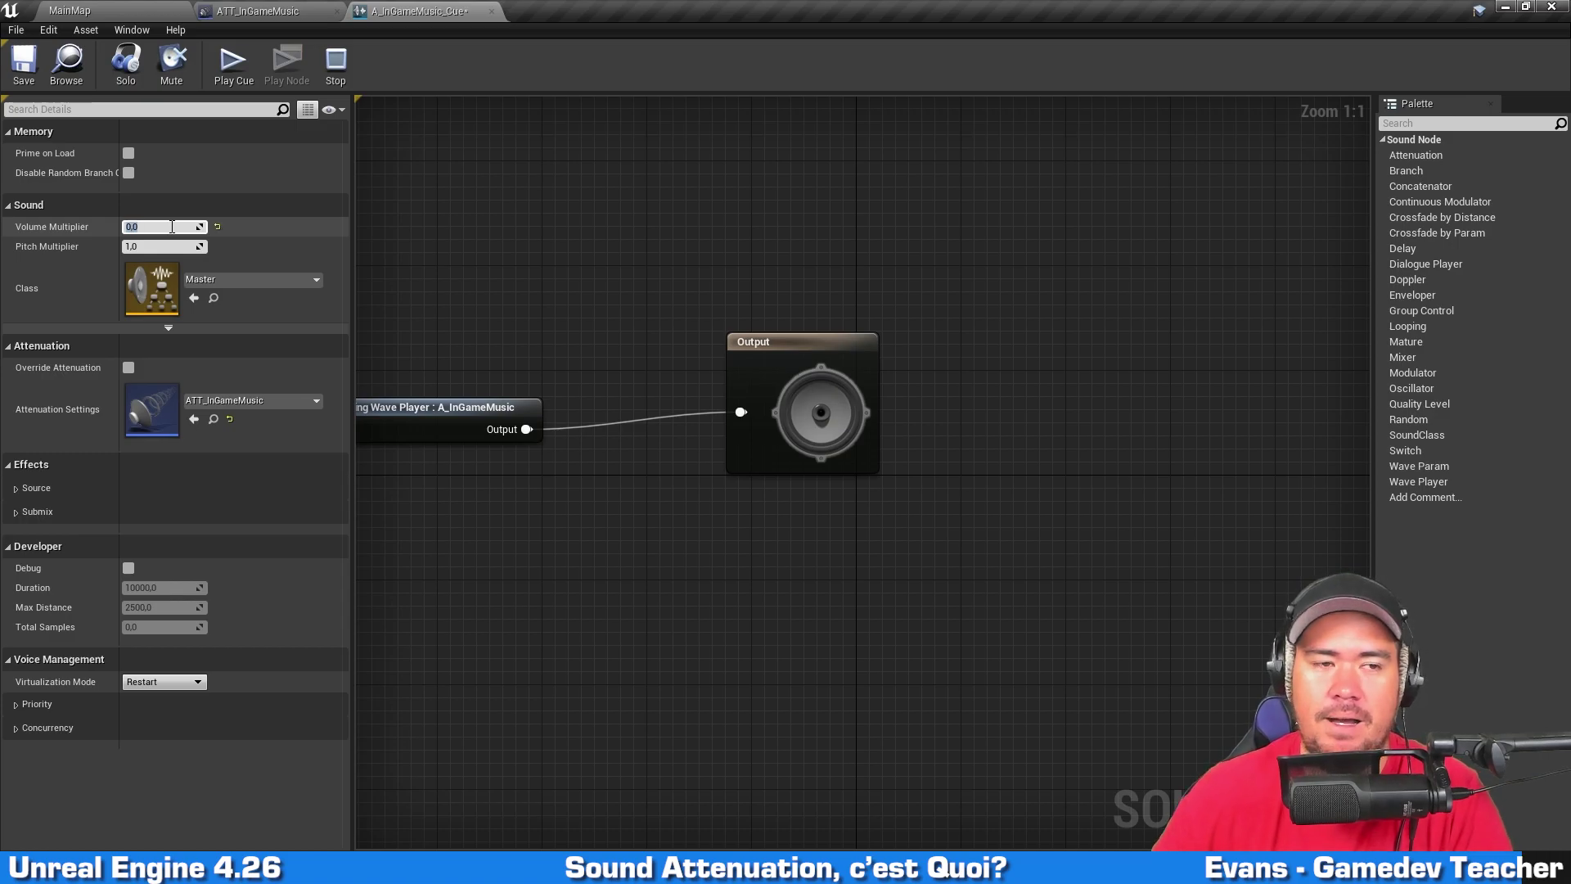
left_click(28, 72)
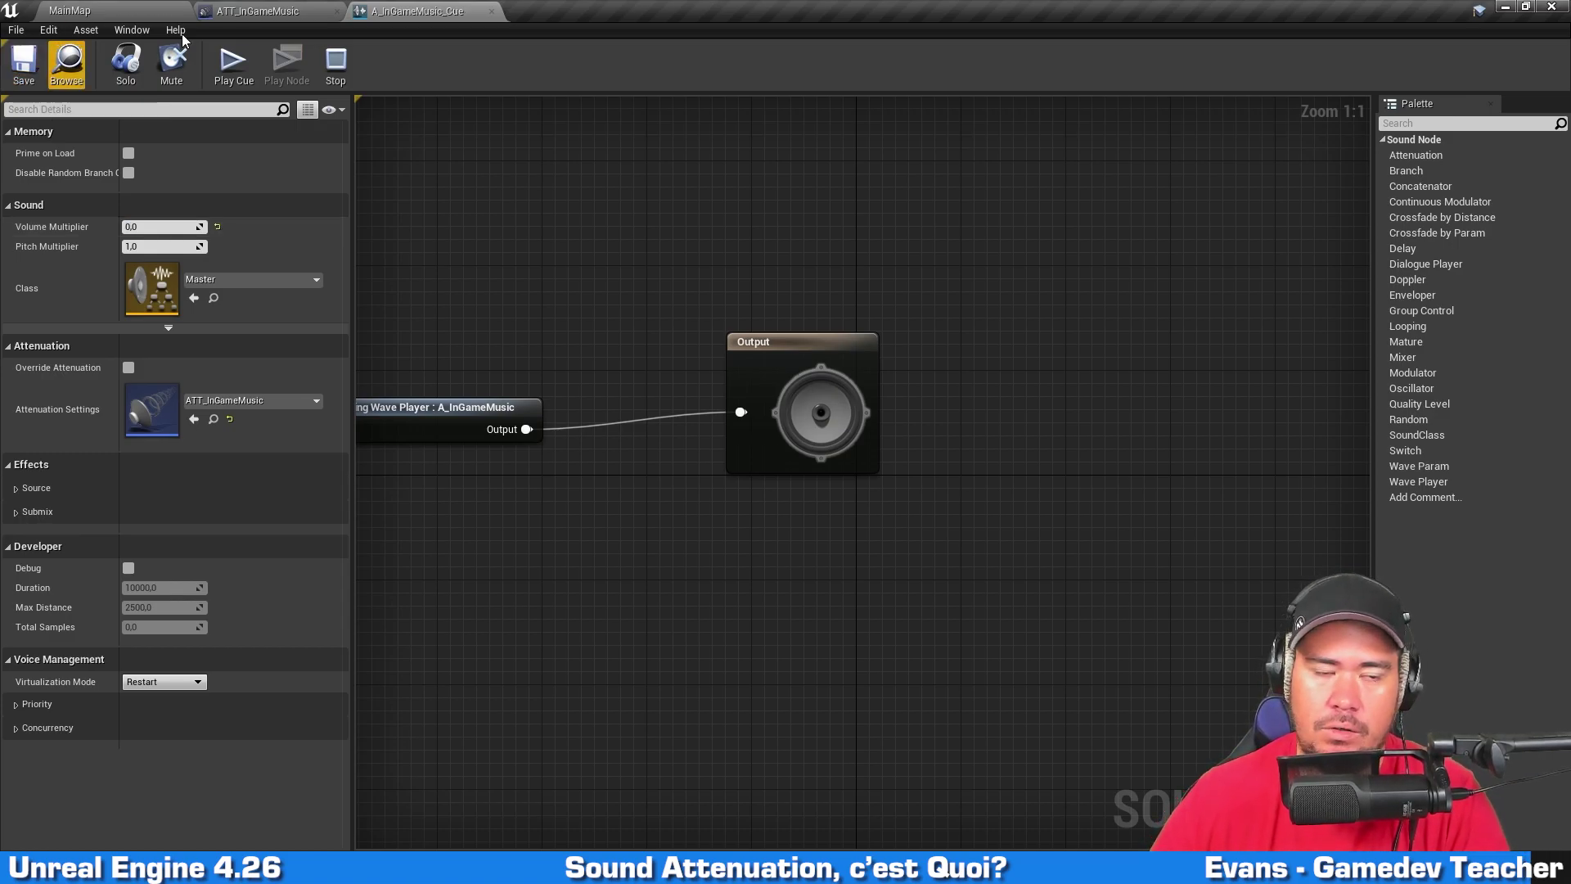
Step: Straighten the connection between the Looping Wave Player and Output nodes in A_InGameMusic_Cue and save
right_click_drag(532, 182, 754, 218)
left_click_drag(666, 235, 1103, 537)
key("q")
left_click(882, 548)
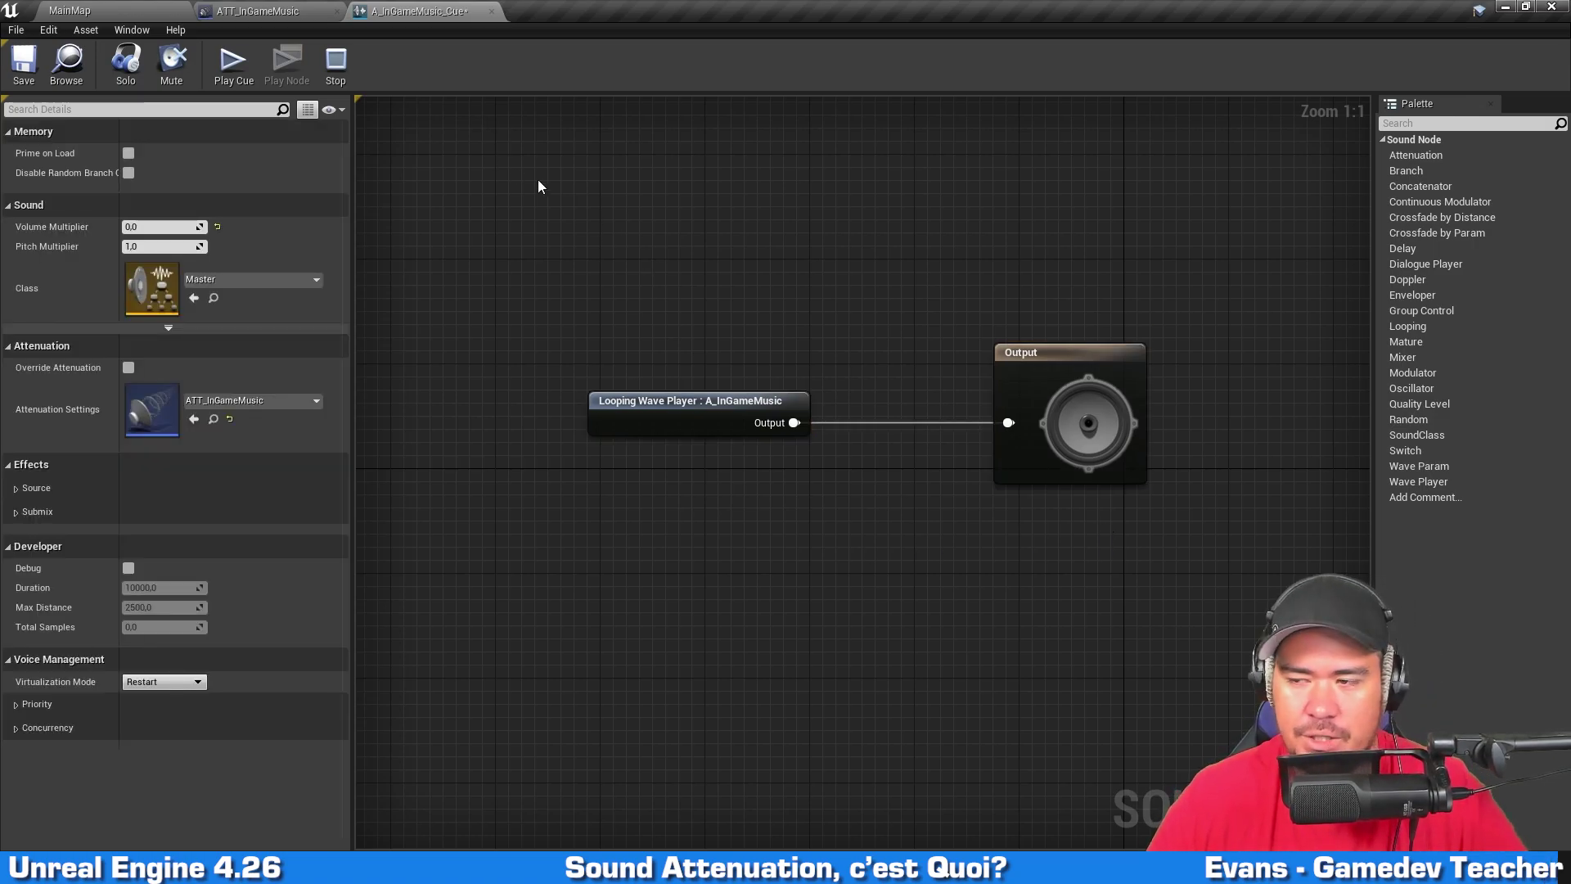
key("ctrl+s")
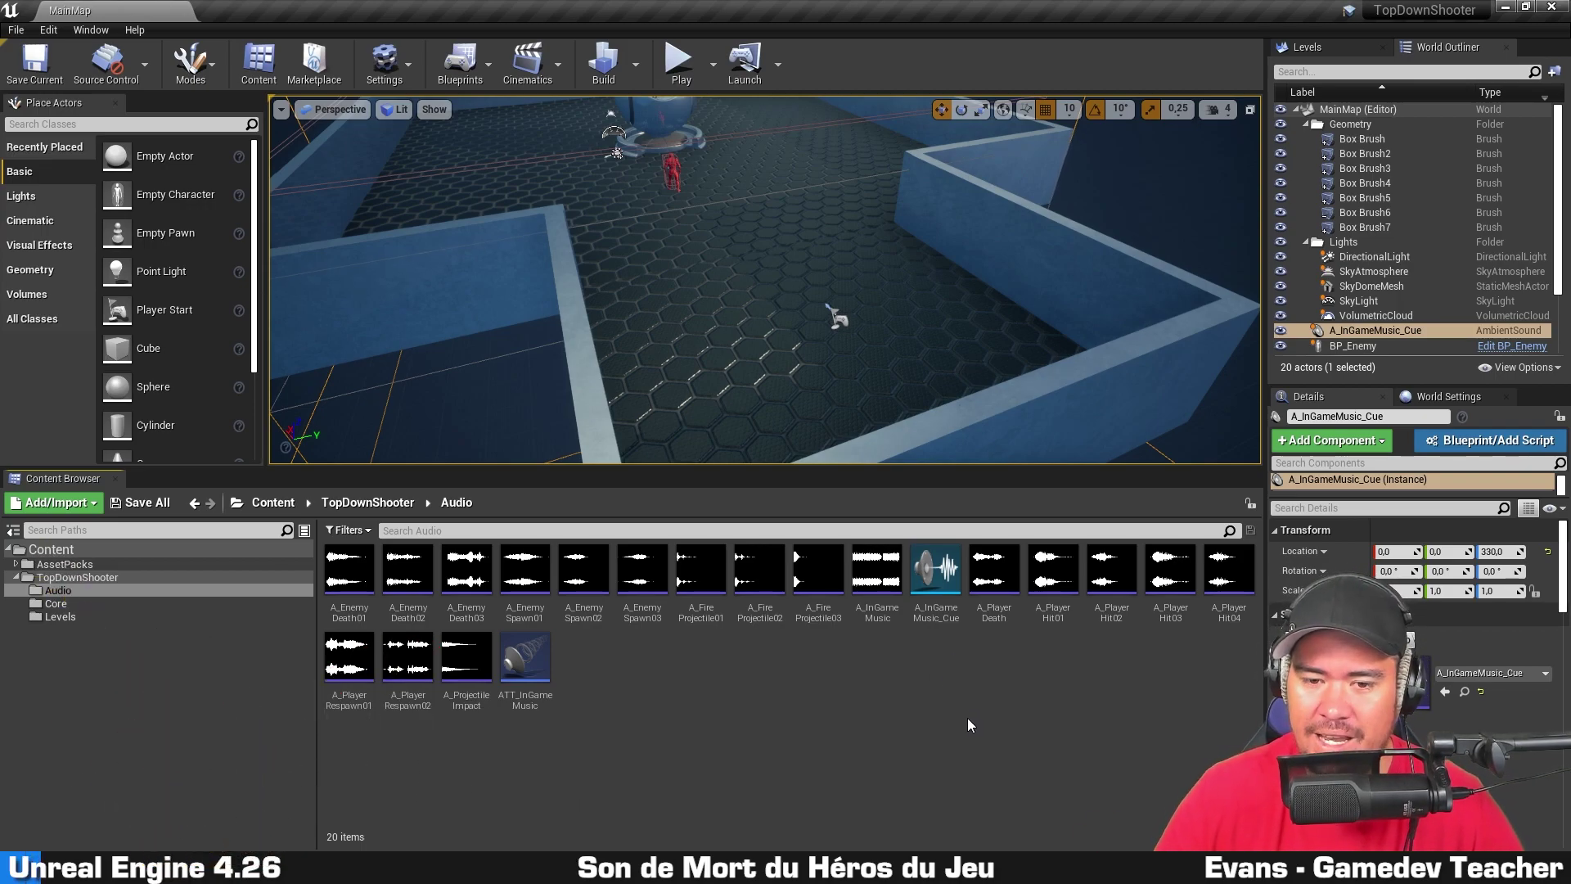
Step: Enlarge the Audio folder's asset thumbnails and preview the A_PlayerDeath sound
scroll(974, 696, "up", 2, "ctrl")
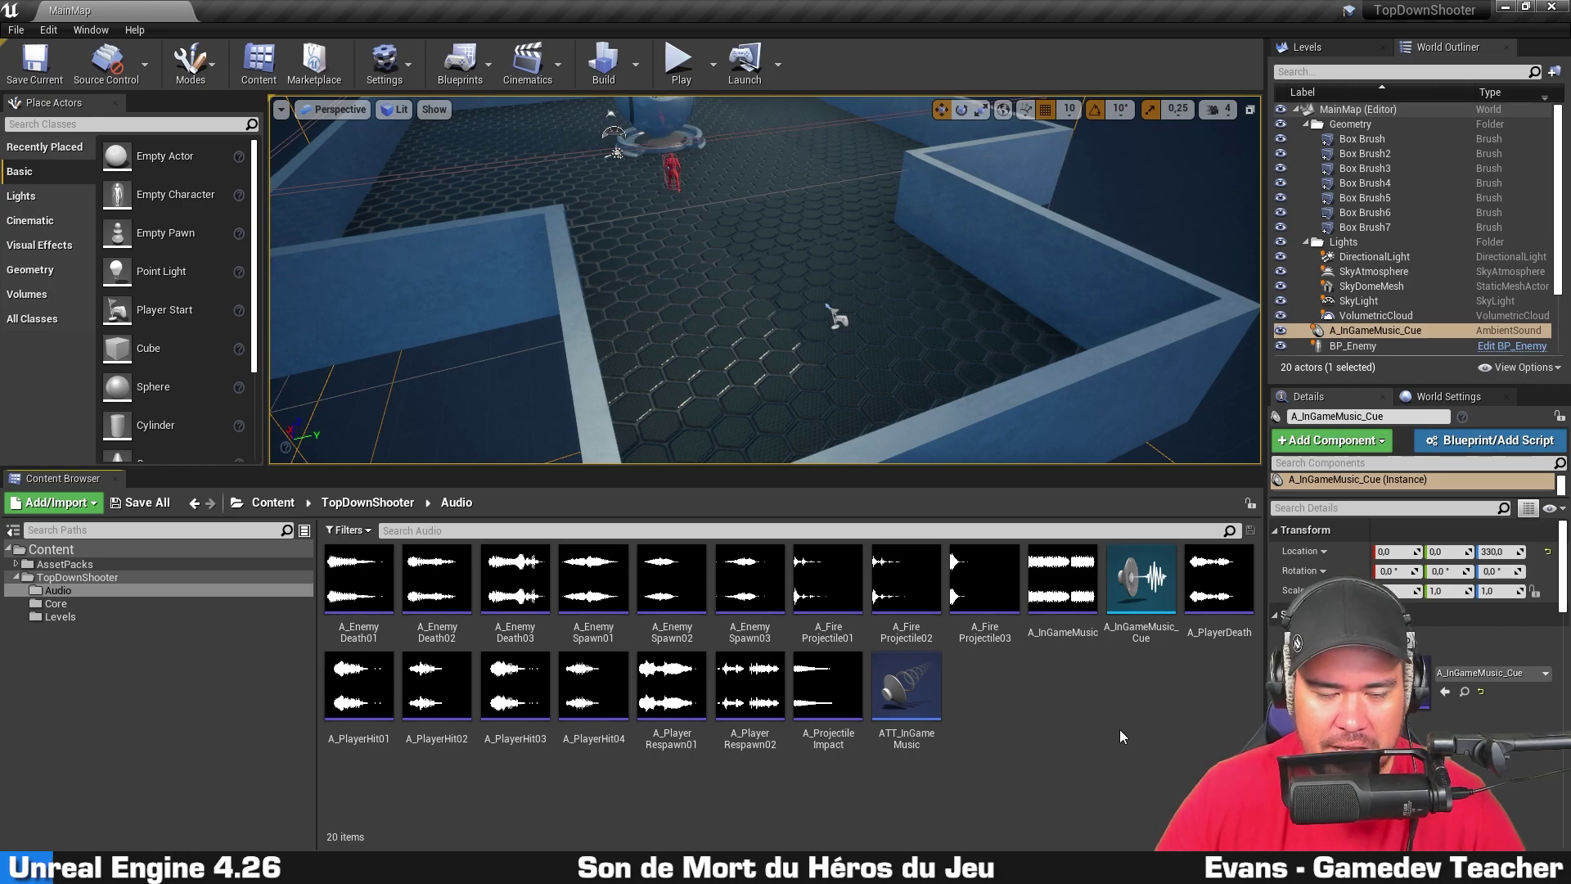
mouse_move(1164, 575)
mouse_move(1219, 580)
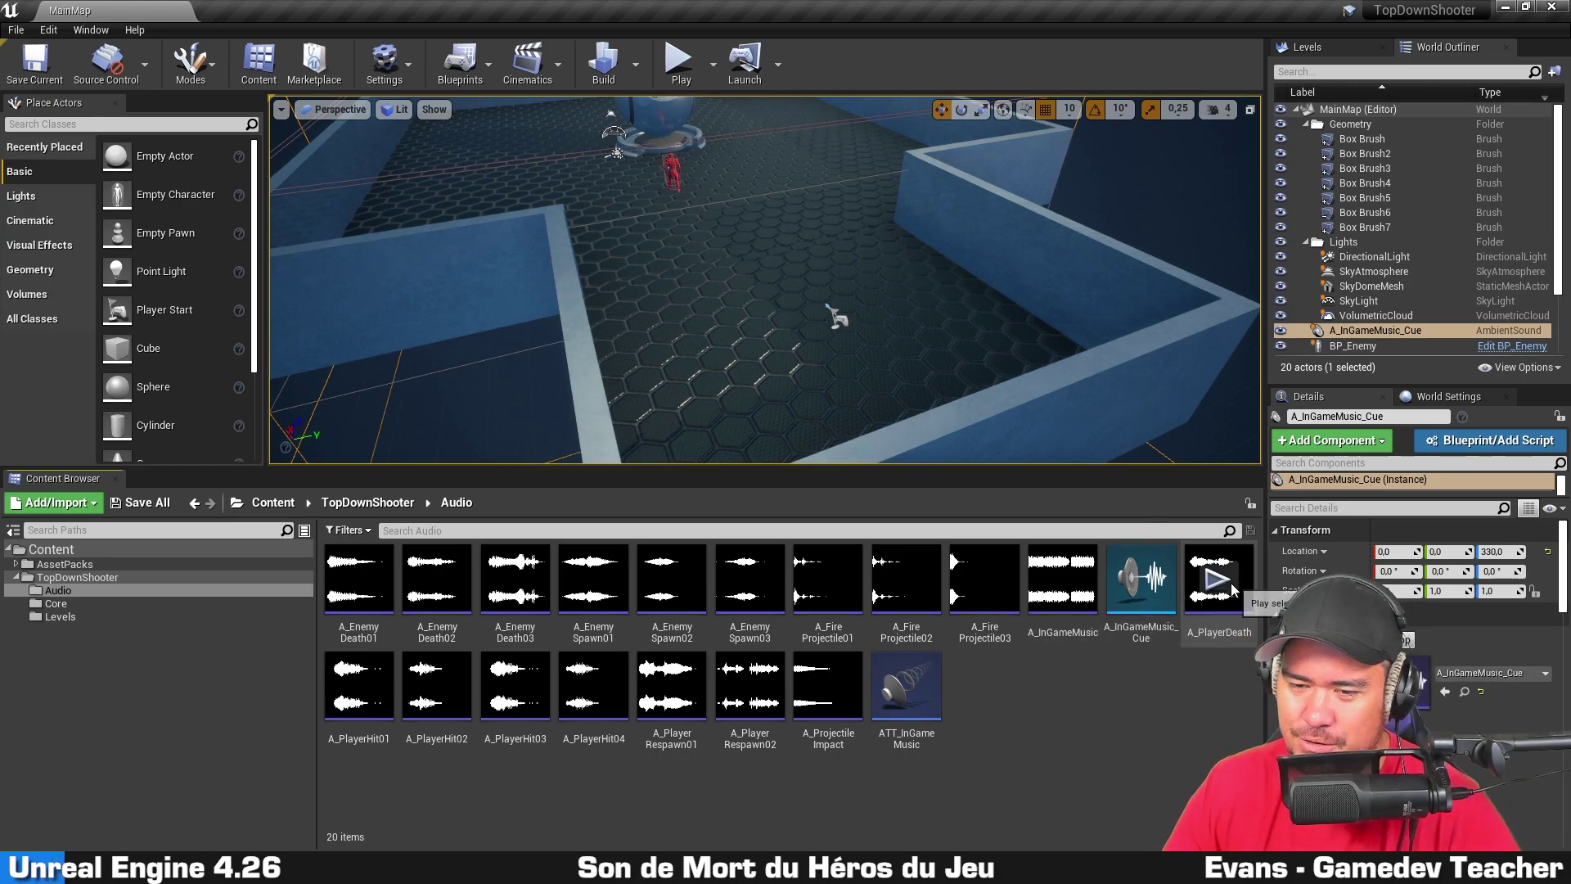
left_click(1220, 580)
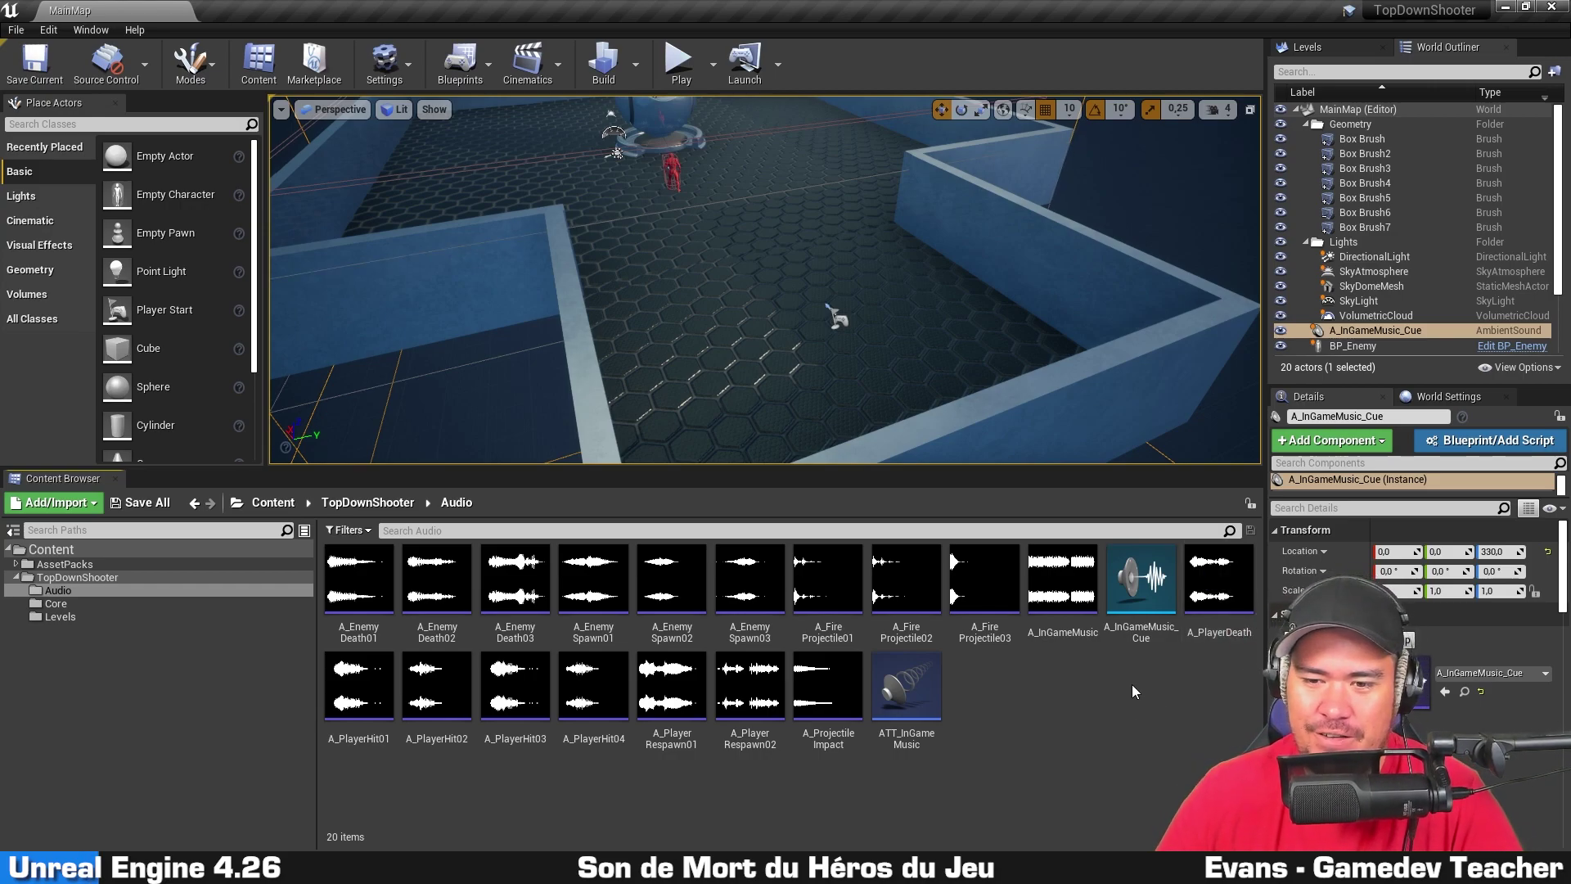
Step: Create a sound cue from the A_PlayerDeath sound wave, accepting its default name
left_click(1229, 634)
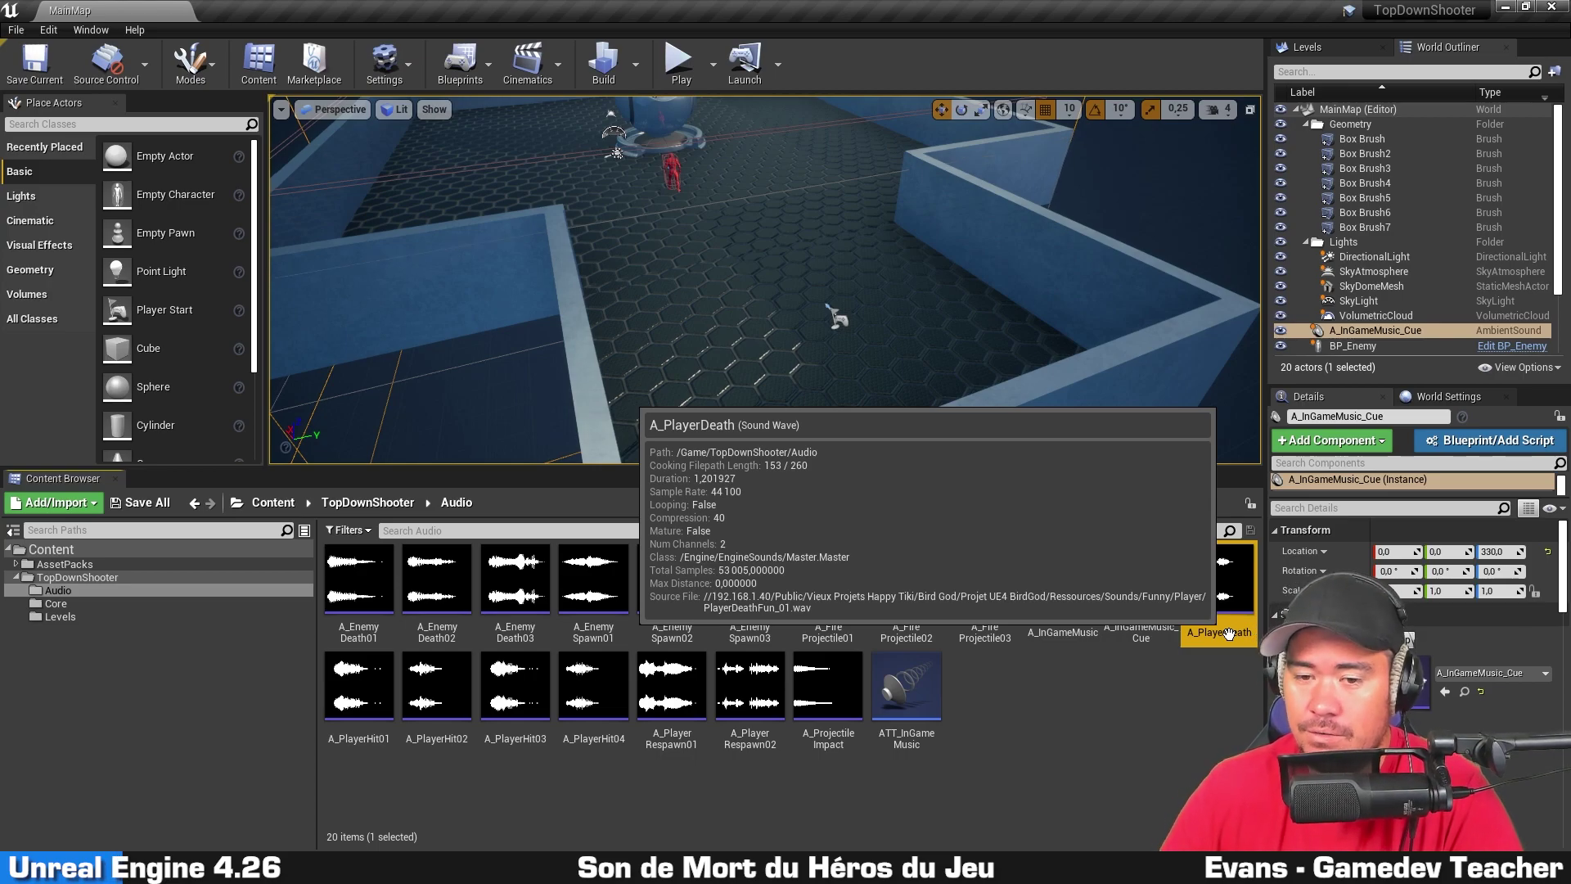
right_click(1229, 634)
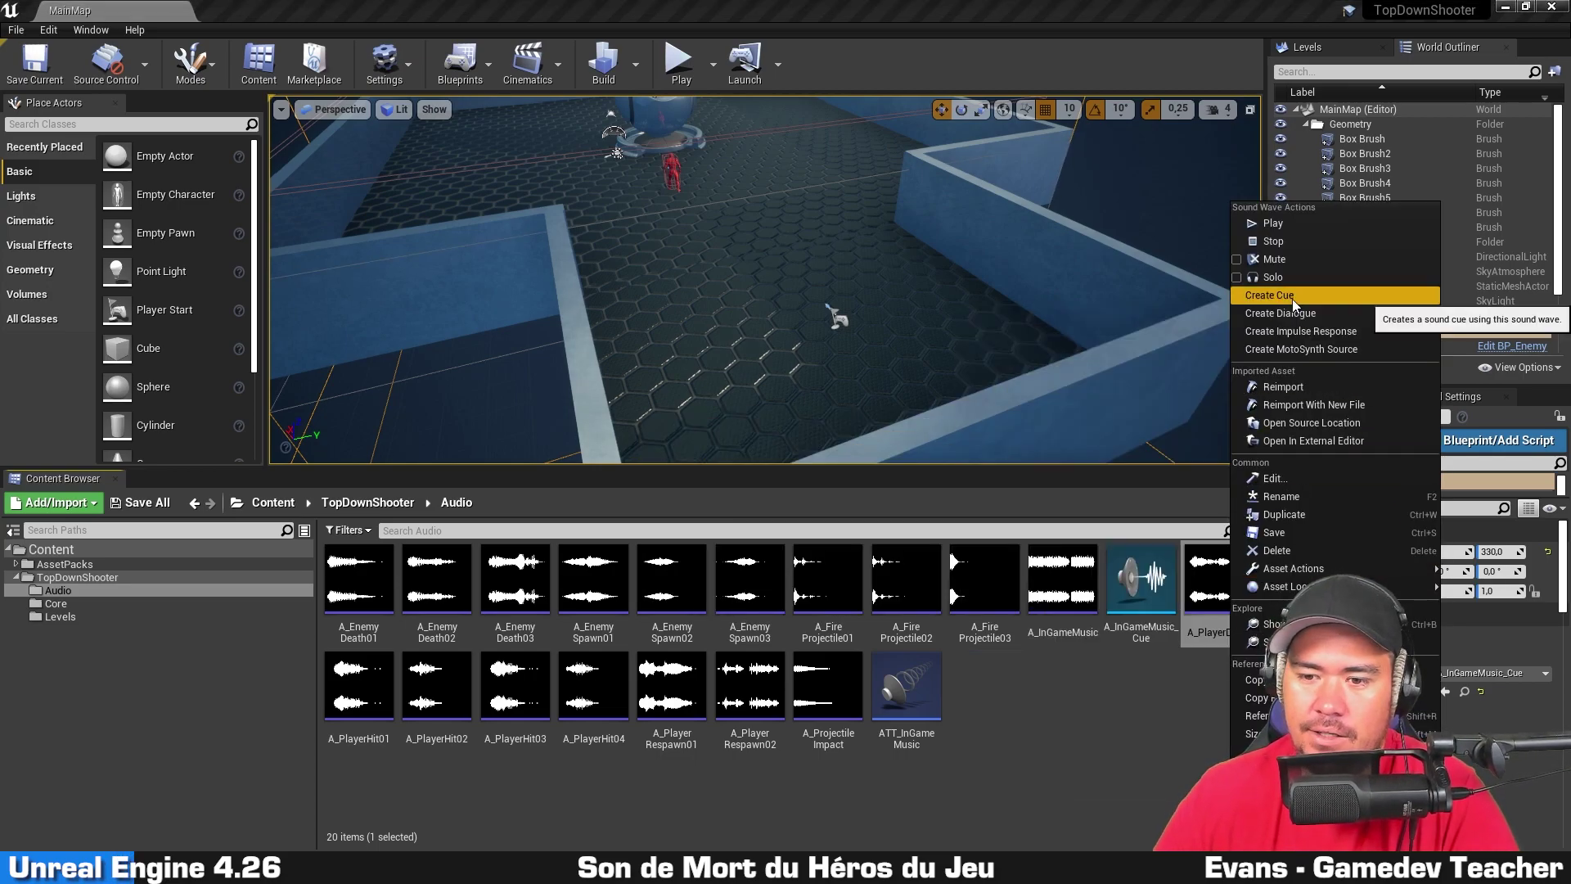
left_click(1270, 296)
key("Return")
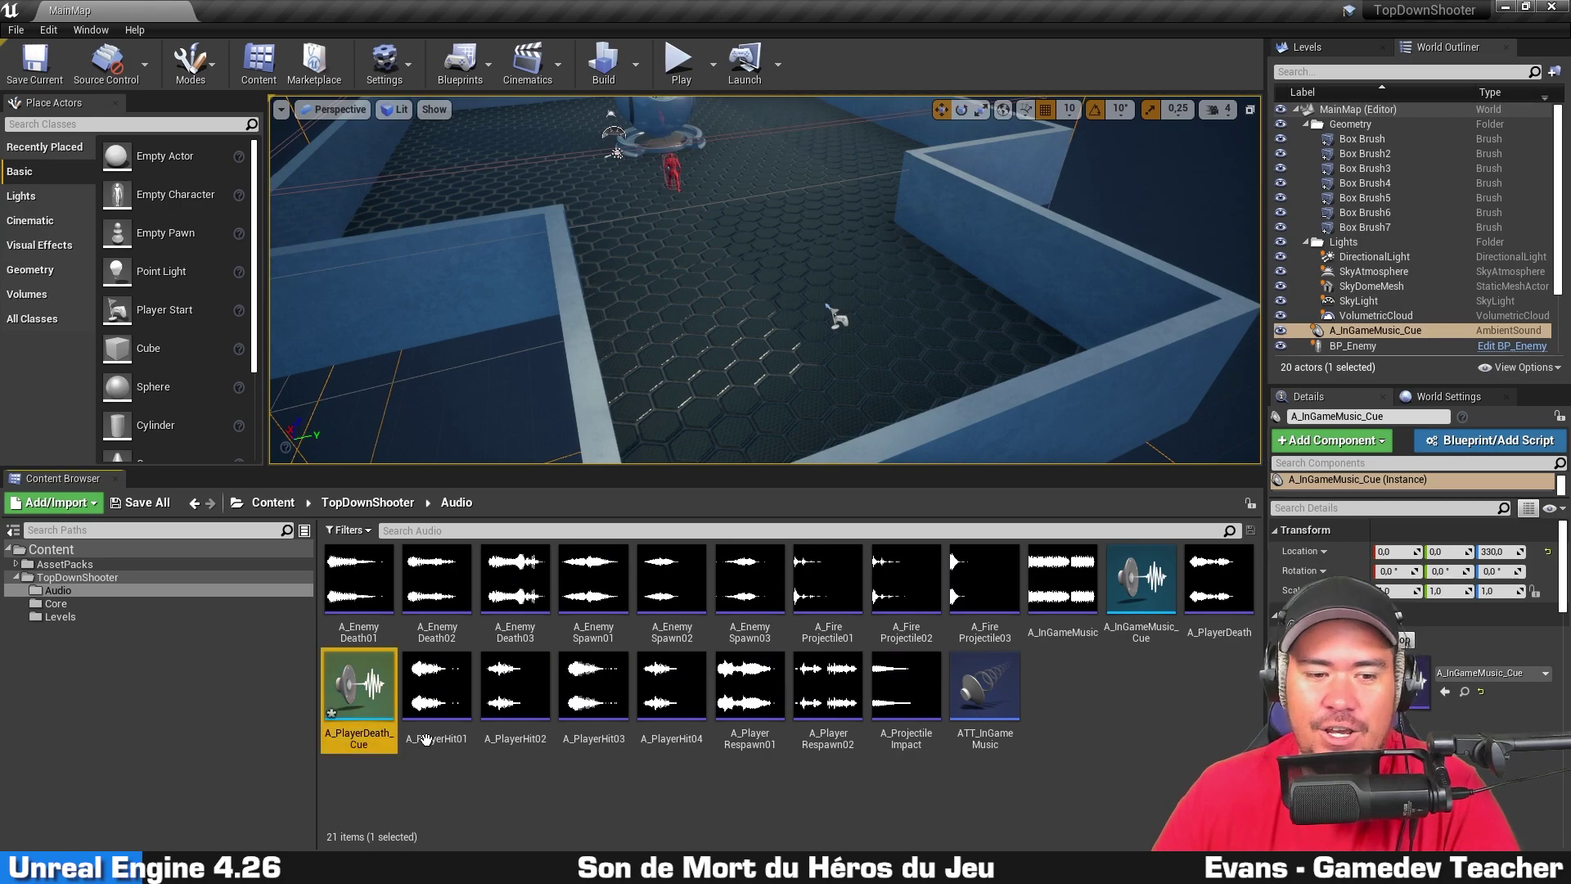
Step: Open A_PlayerDeath_Cue and straighten the connection between its Wave Player and Output nodes
double_click(358, 739)
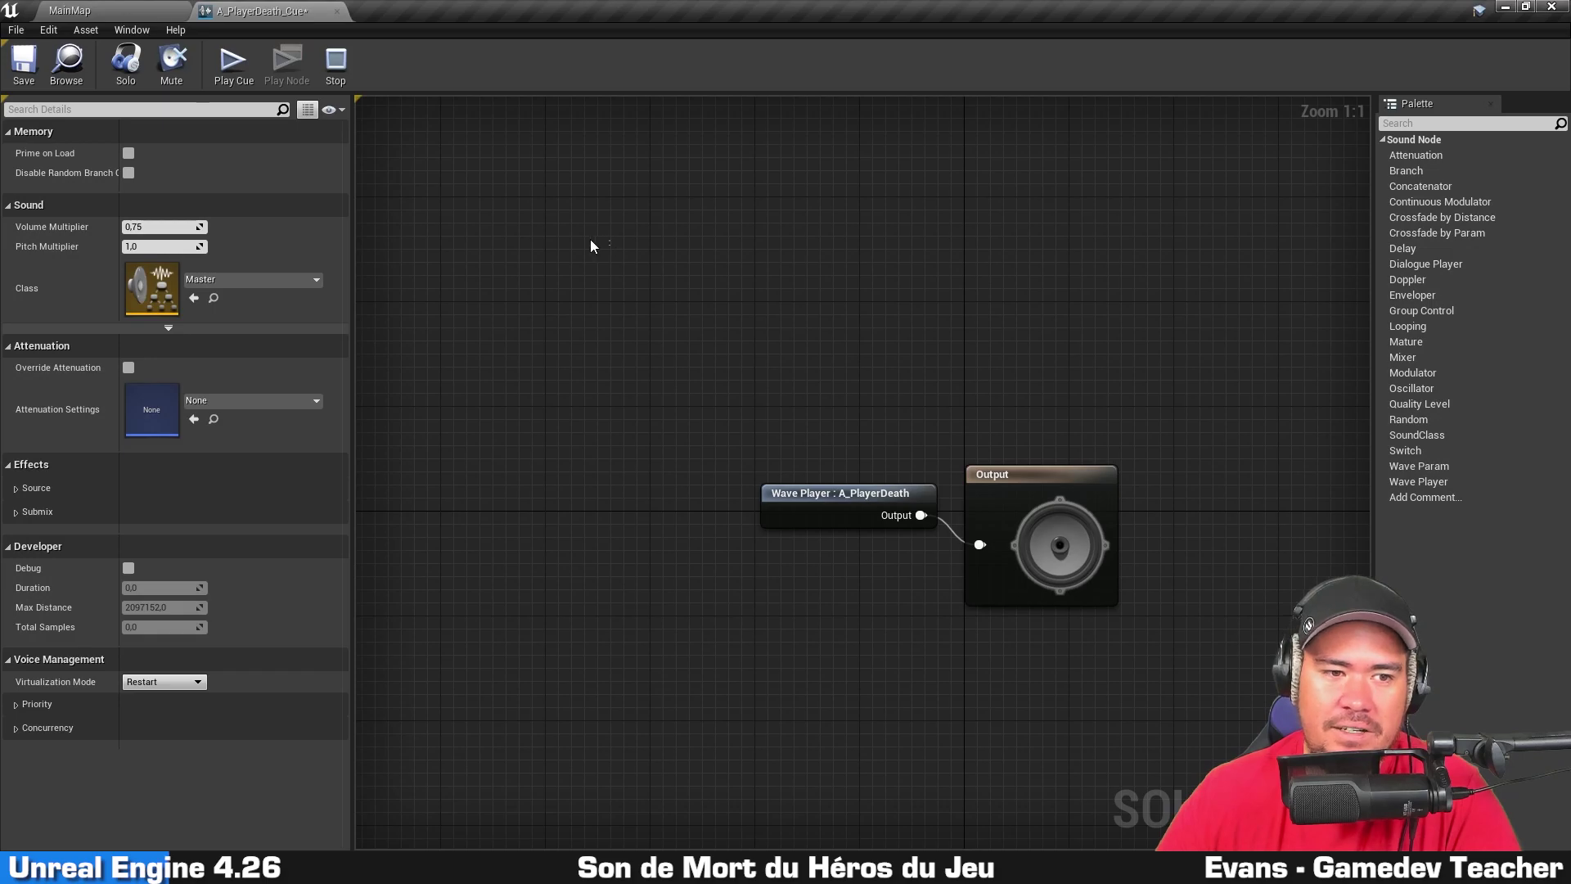
left_click_drag(603, 616, 1038, 365)
key("q")
left_click(1037, 349)
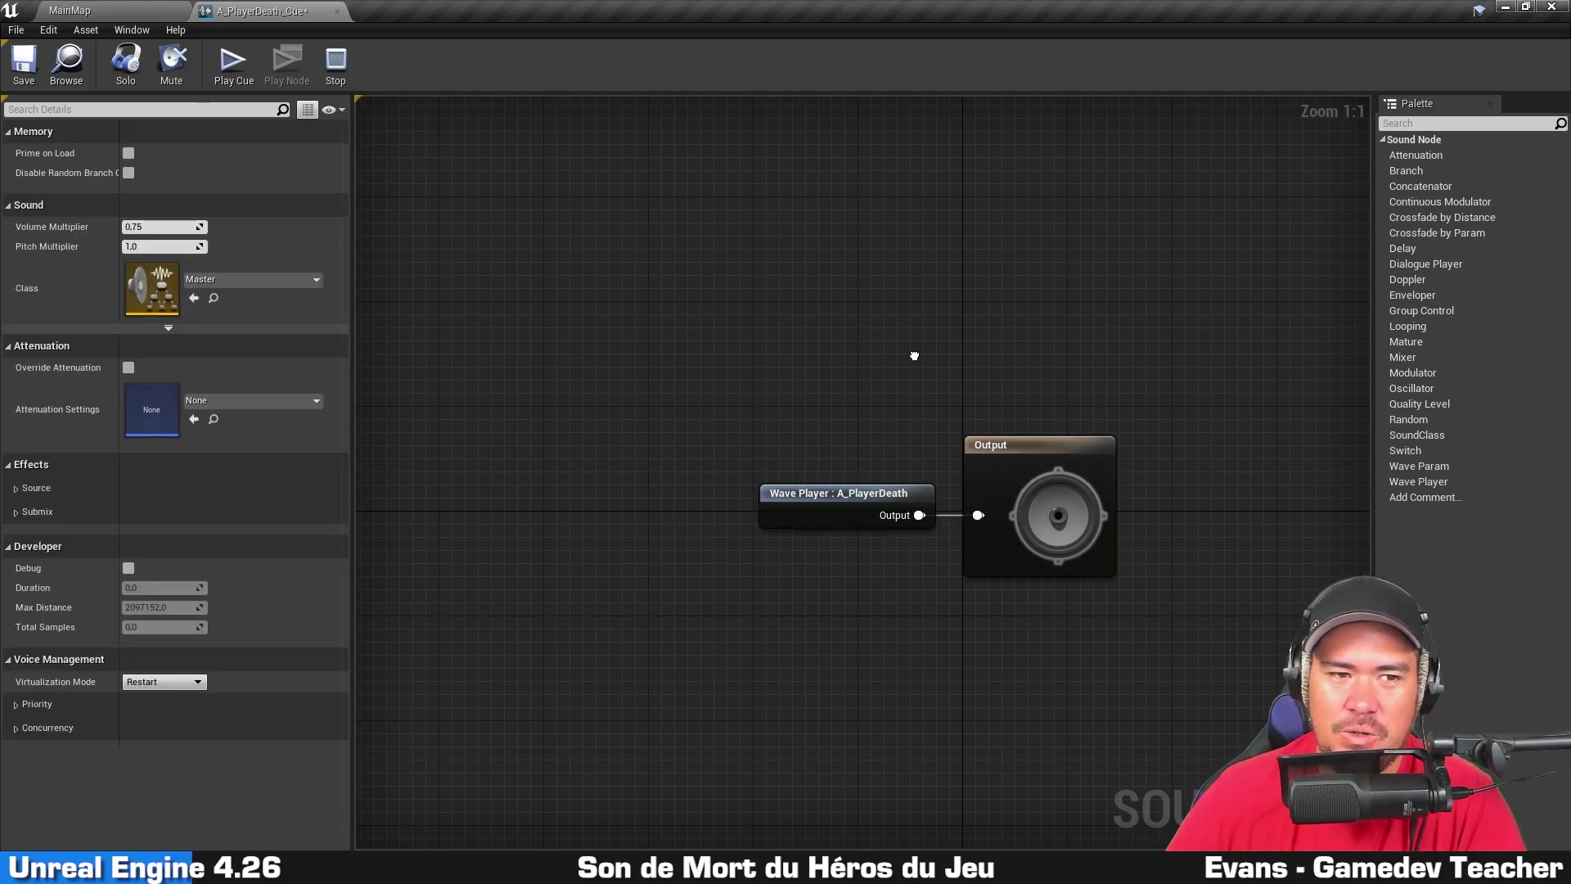
right_click_drag(863, 344, 787, 278)
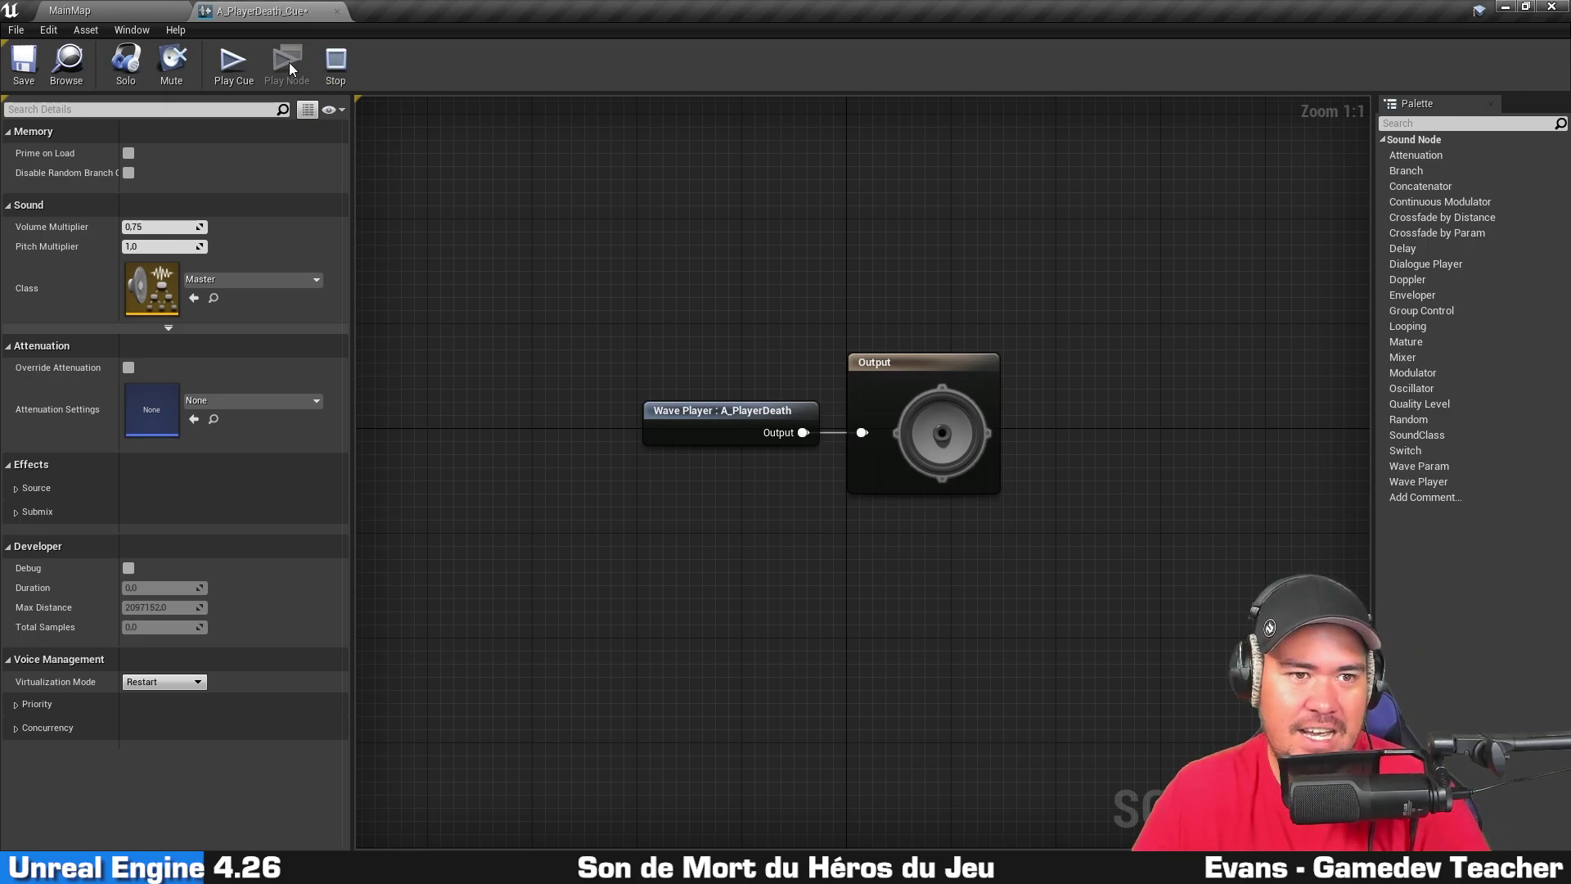
Step: Preview the A_PlayerDeath_Cue sound in the cue editor
left_click(247, 62)
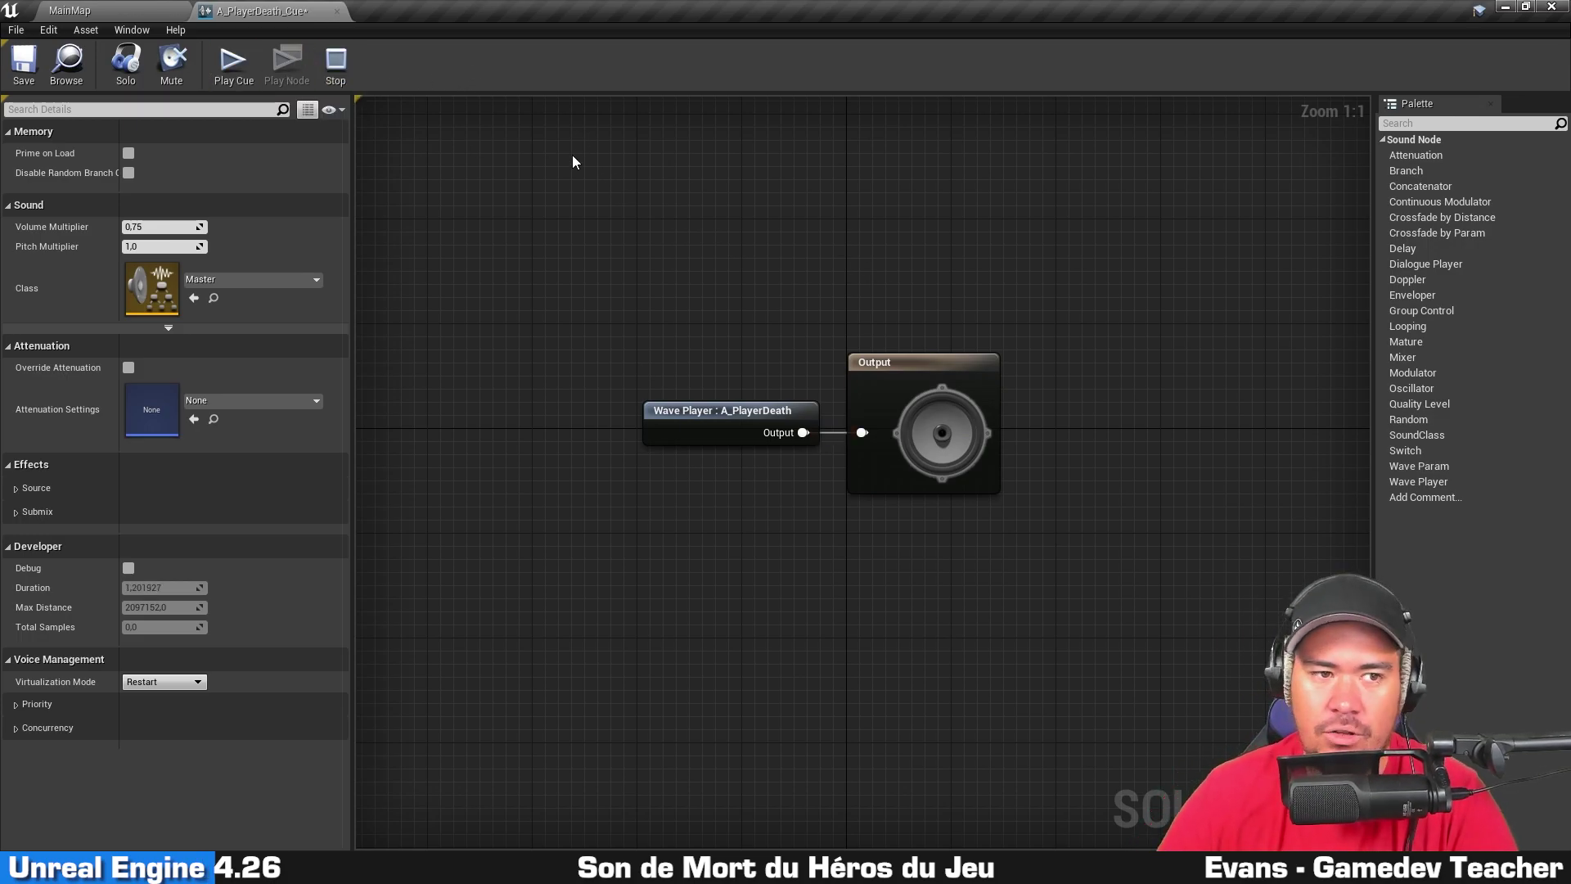
left_click(679, 440)
left_click(563, 134)
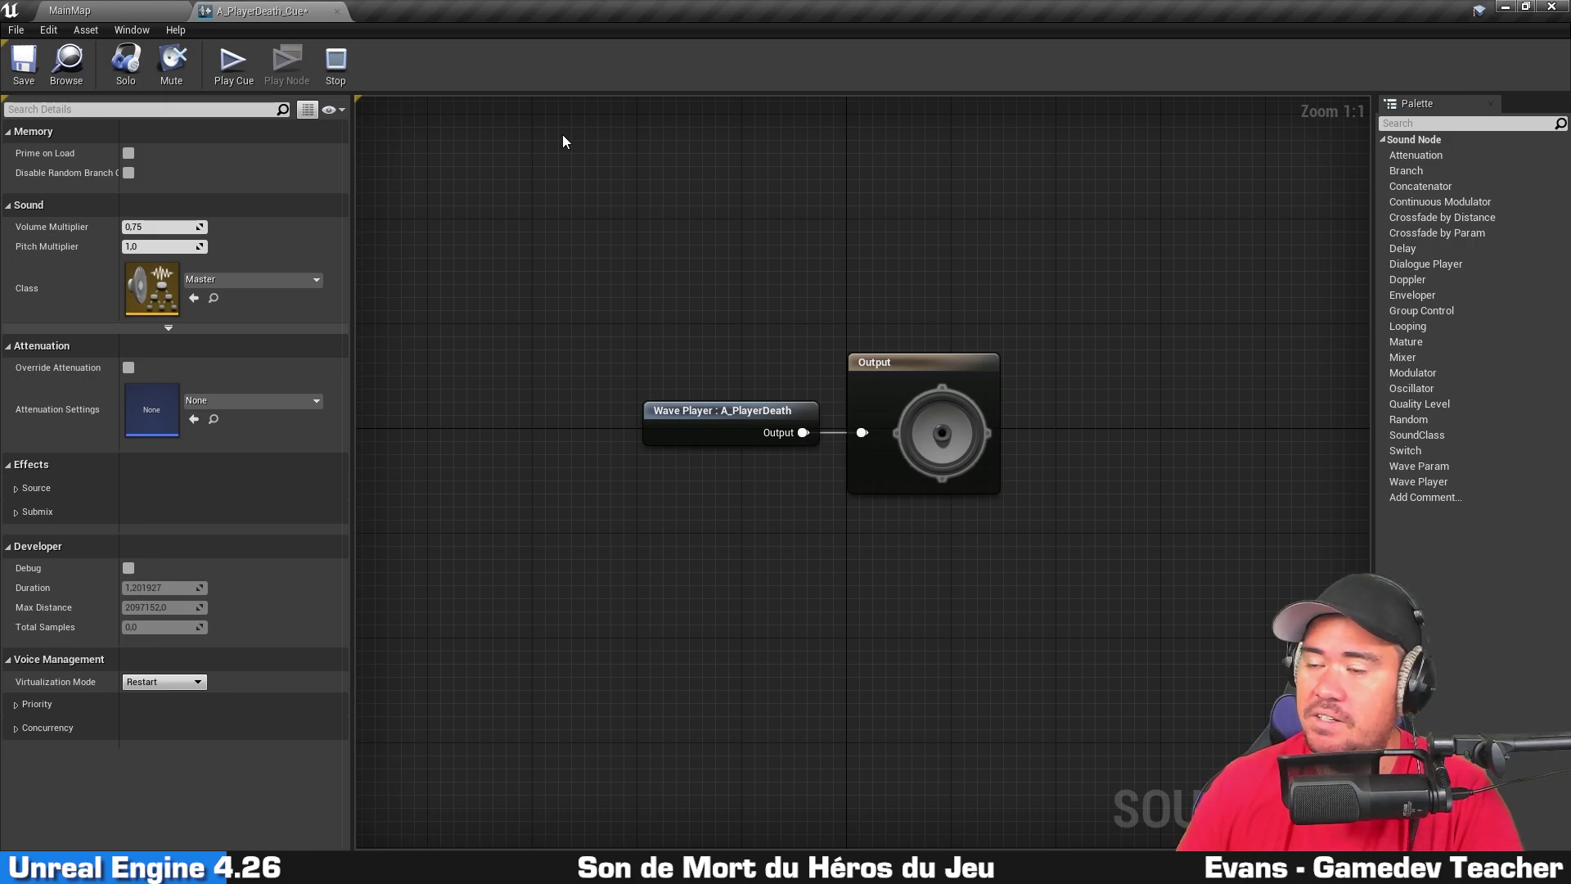
Step: Close the player death cue's editor and save the modified assets with no asset selected
left_click(331, 10)
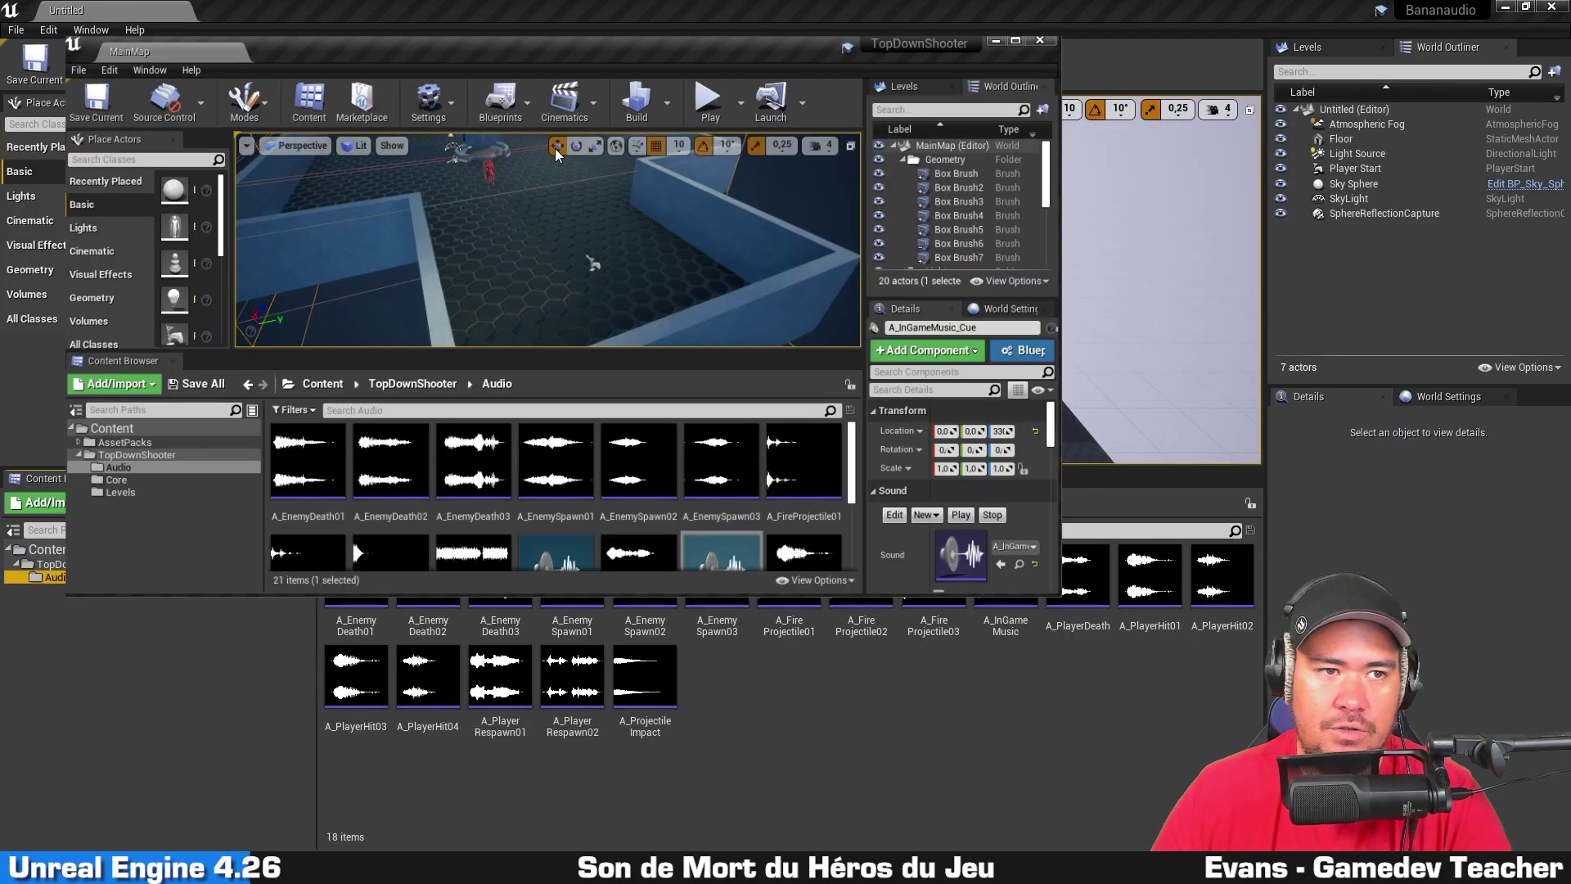
left_click(1037, 704)
key("ctrl+s")
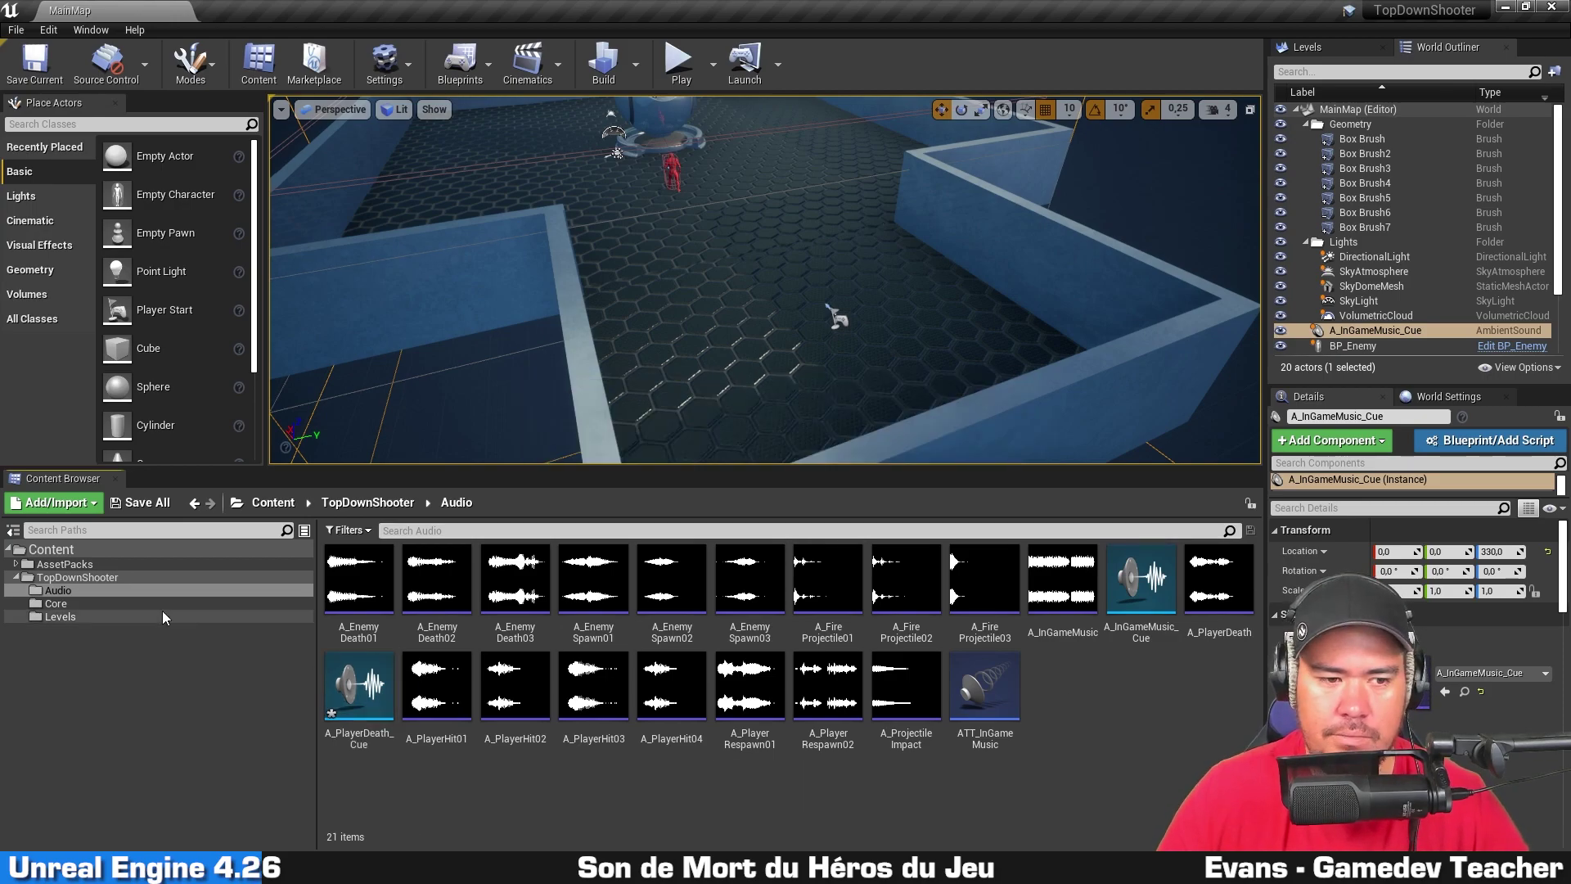
Step: Open BP_Hero from the Core folder and examine the hero health and death event groups in its Event Graph
left_click(78, 603)
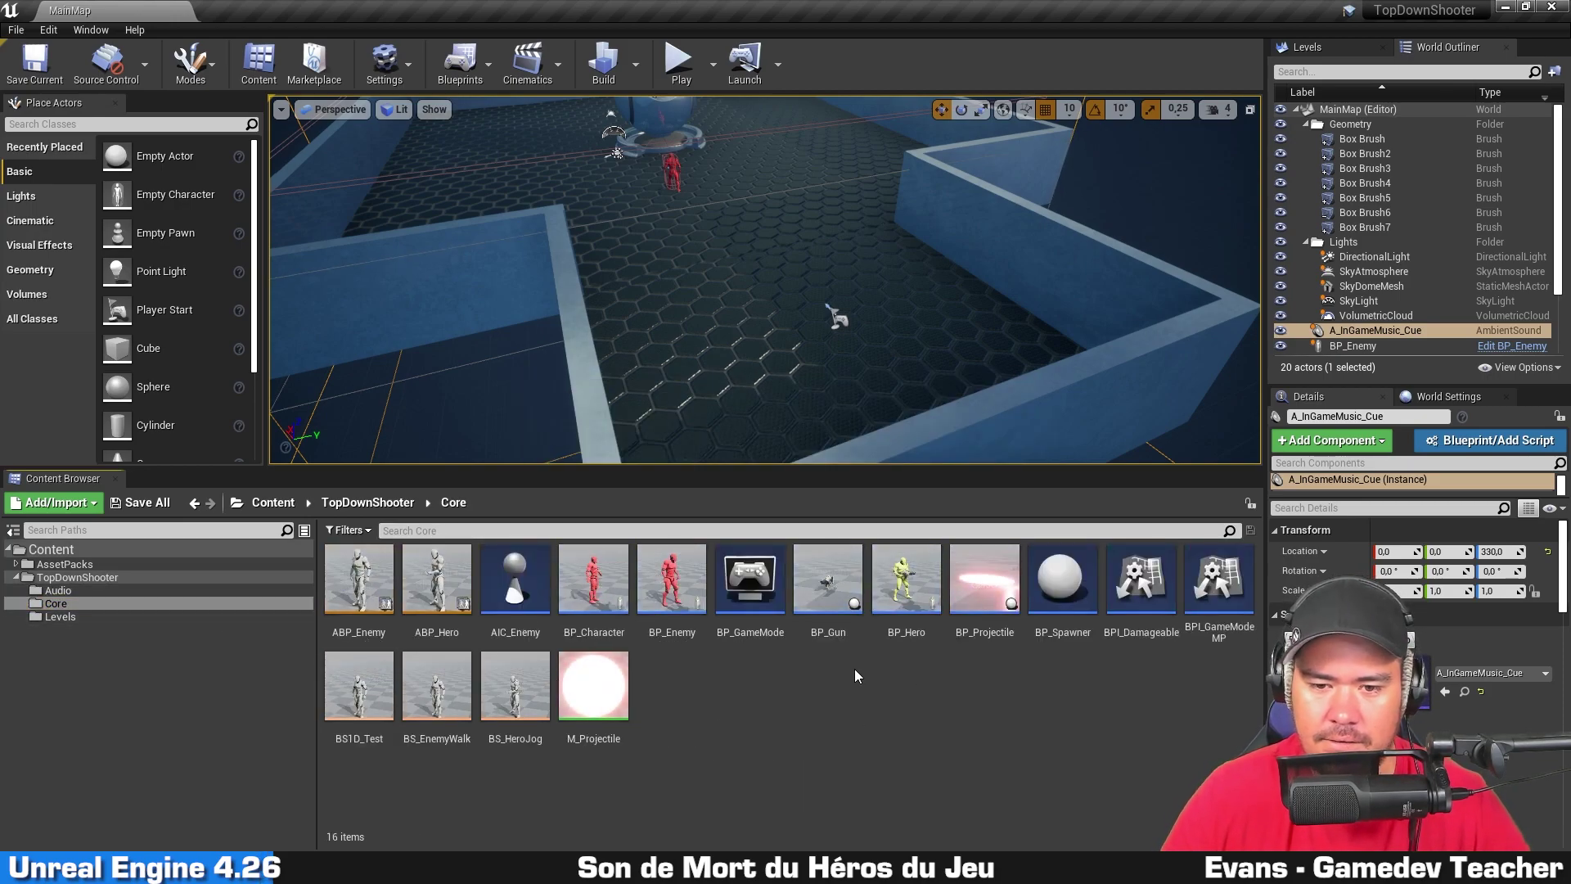
double_click(917, 626)
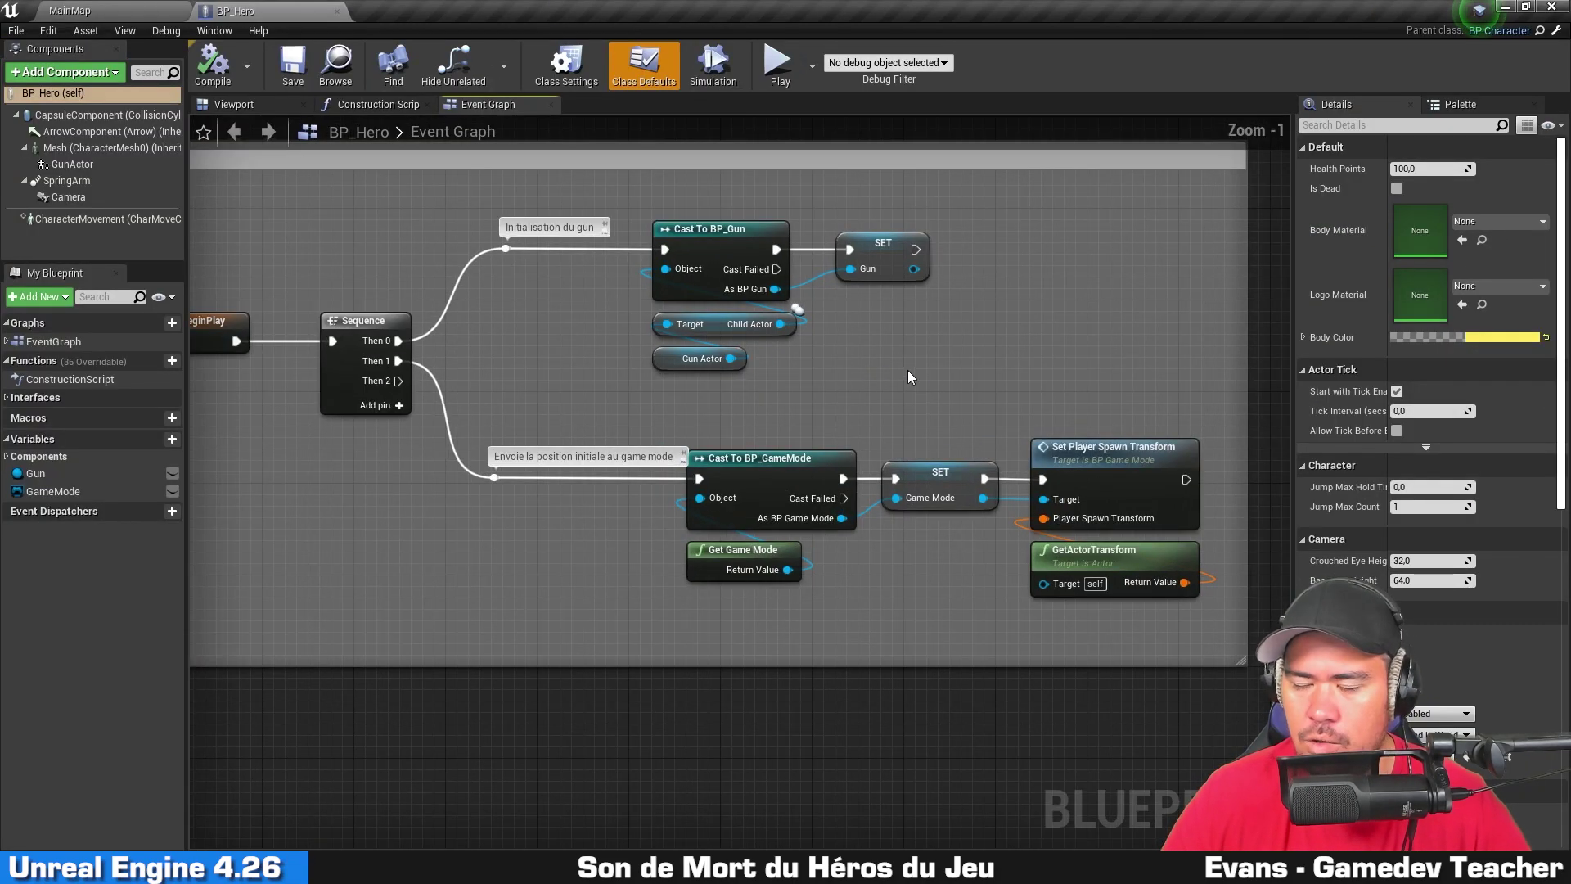
scroll(989, 354, "down", 4)
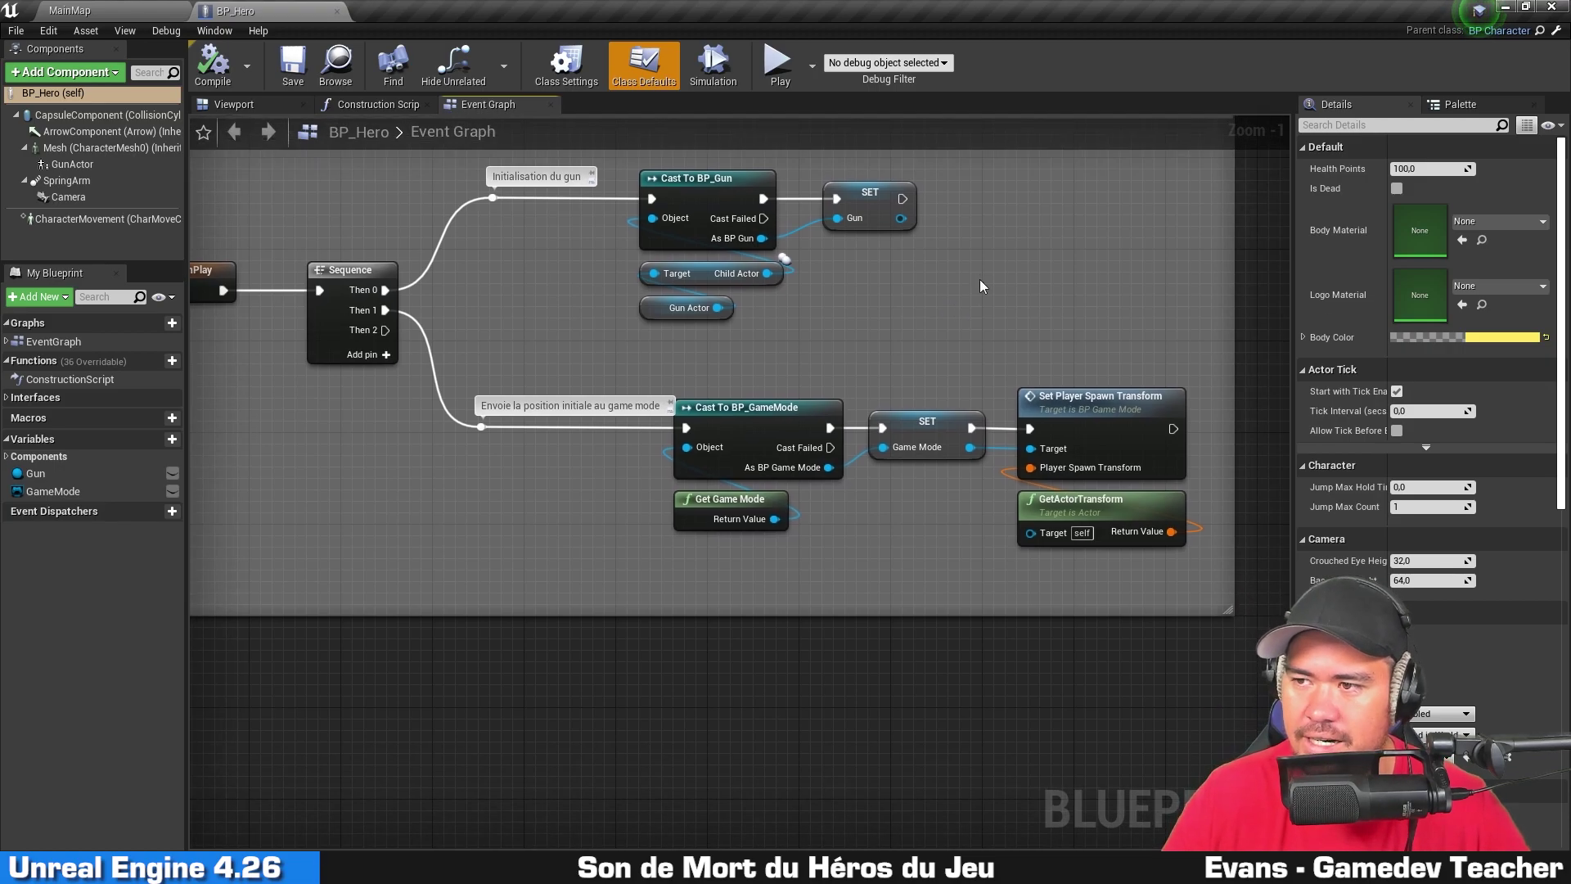
right_click_drag(959, 488, 915, 129)
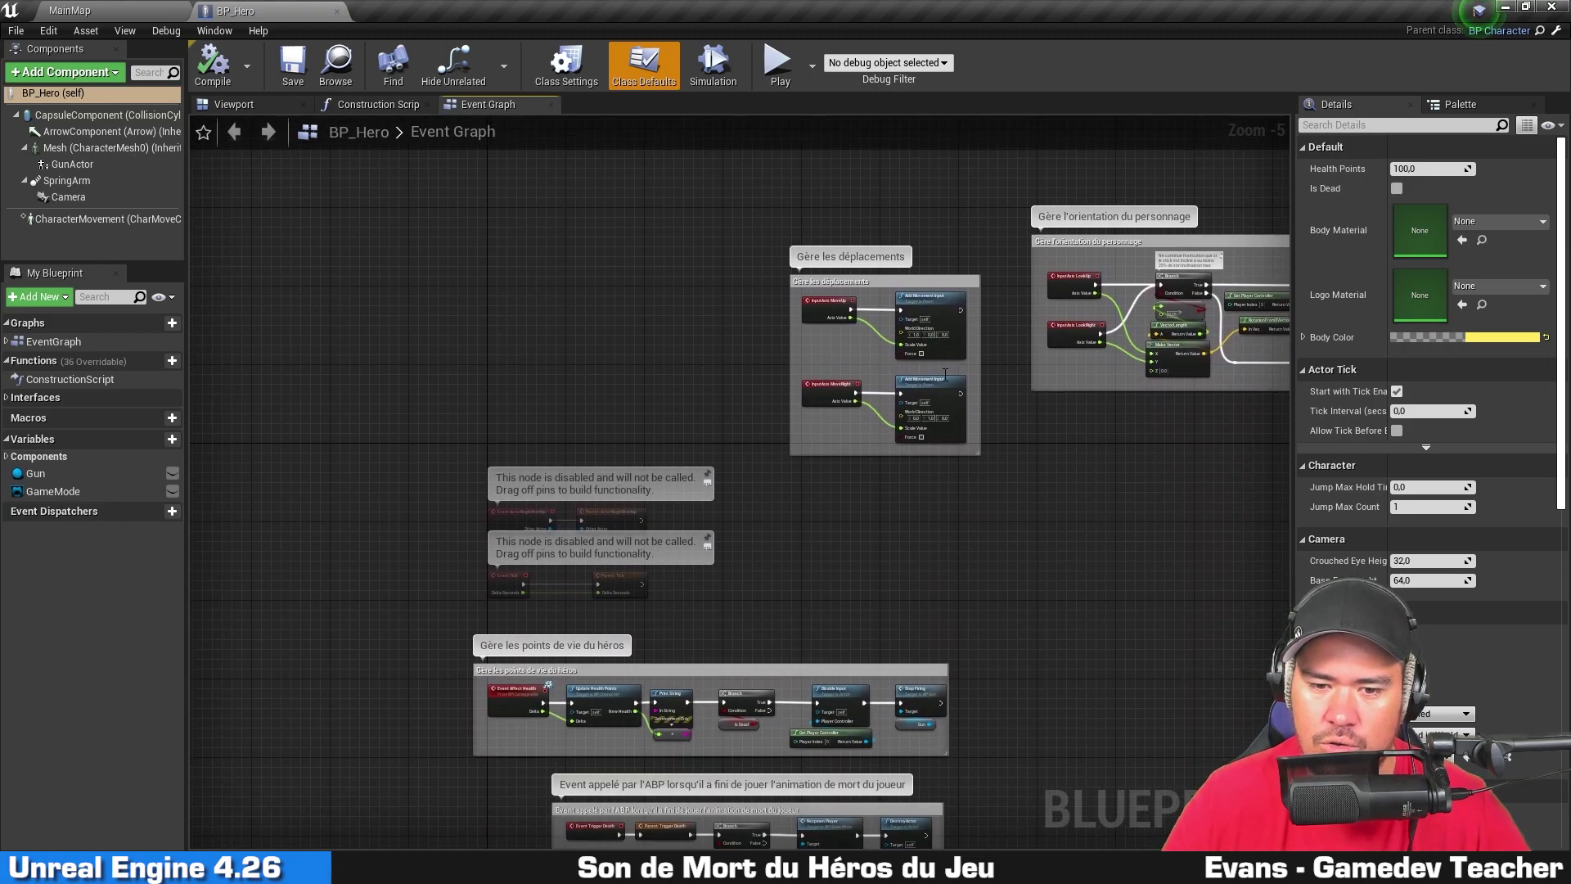
right_click_drag(950, 568, 999, 283)
scroll(761, 416, "up", 3)
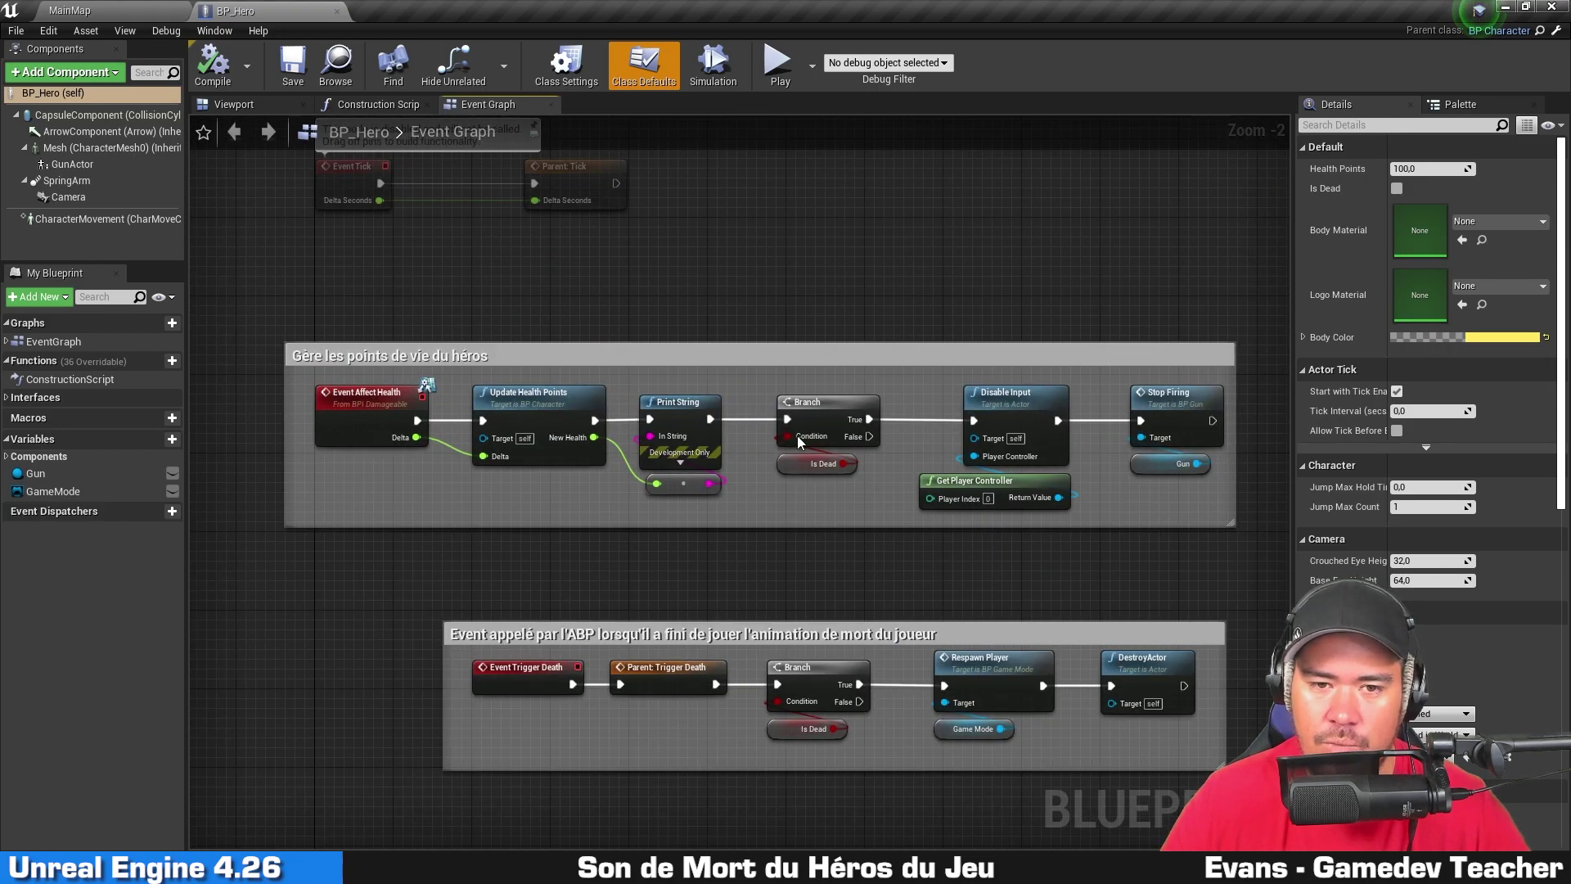
left_click(794, 521)
right_click_drag(920, 619, 920, 481)
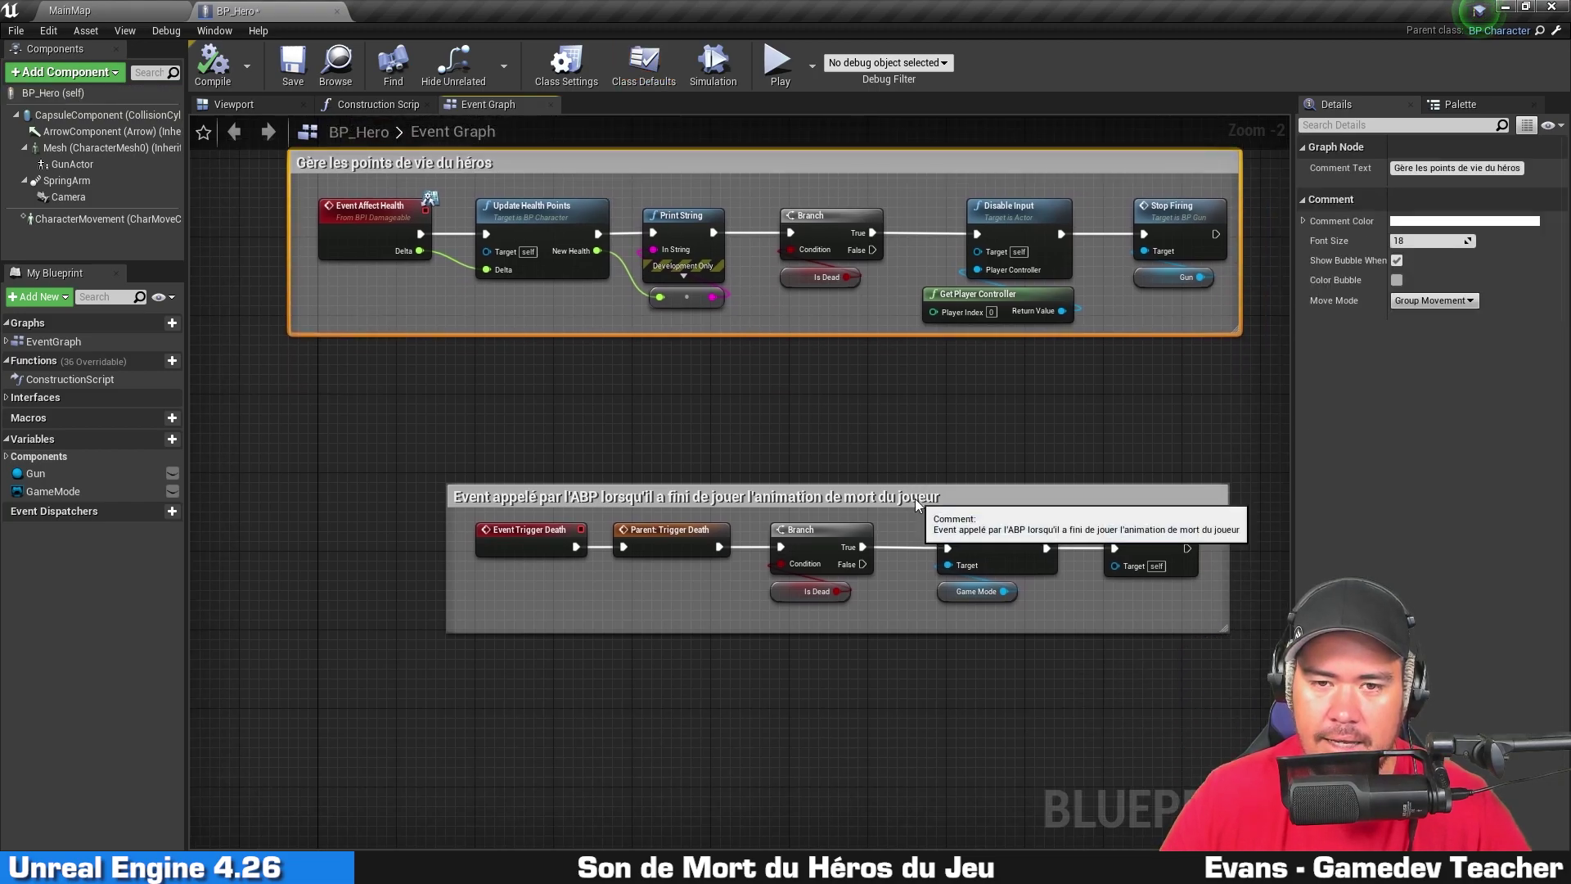
Step: Add a Spawn Sound at Location node connected after Stop Firing in the hero health event chain
left_click_drag(915, 498, 807, 611)
left_click(821, 525)
right_click_drag(1062, 482, 909, 464)
right_click_drag(1121, 344, 1021, 481)
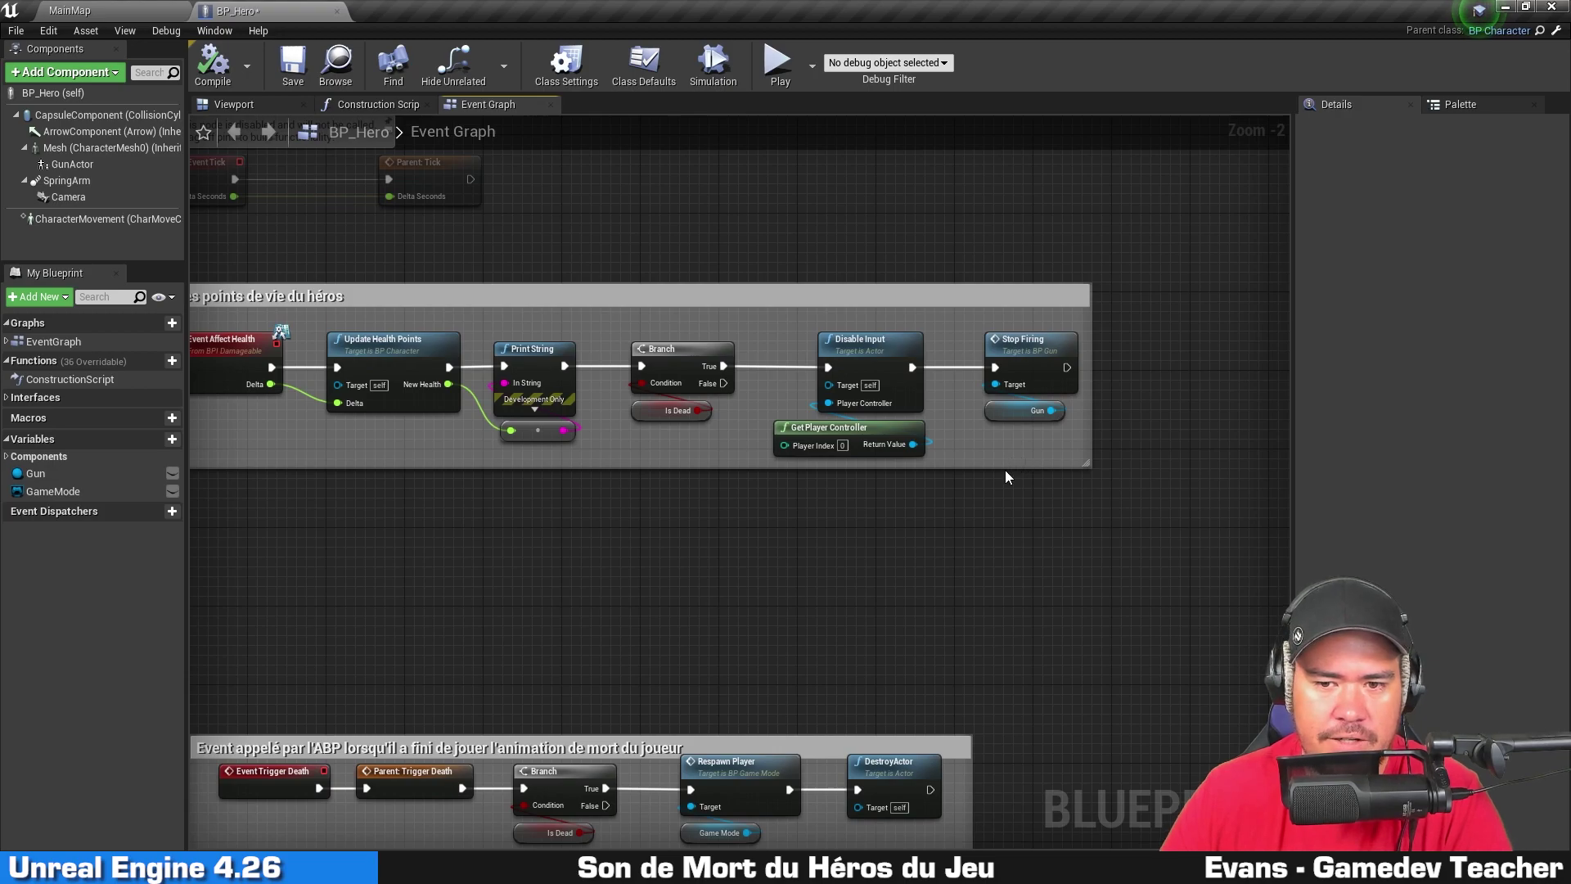
left_click_drag(1005, 468, 1062, 289)
right_click_drag(1122, 380, 994, 322)
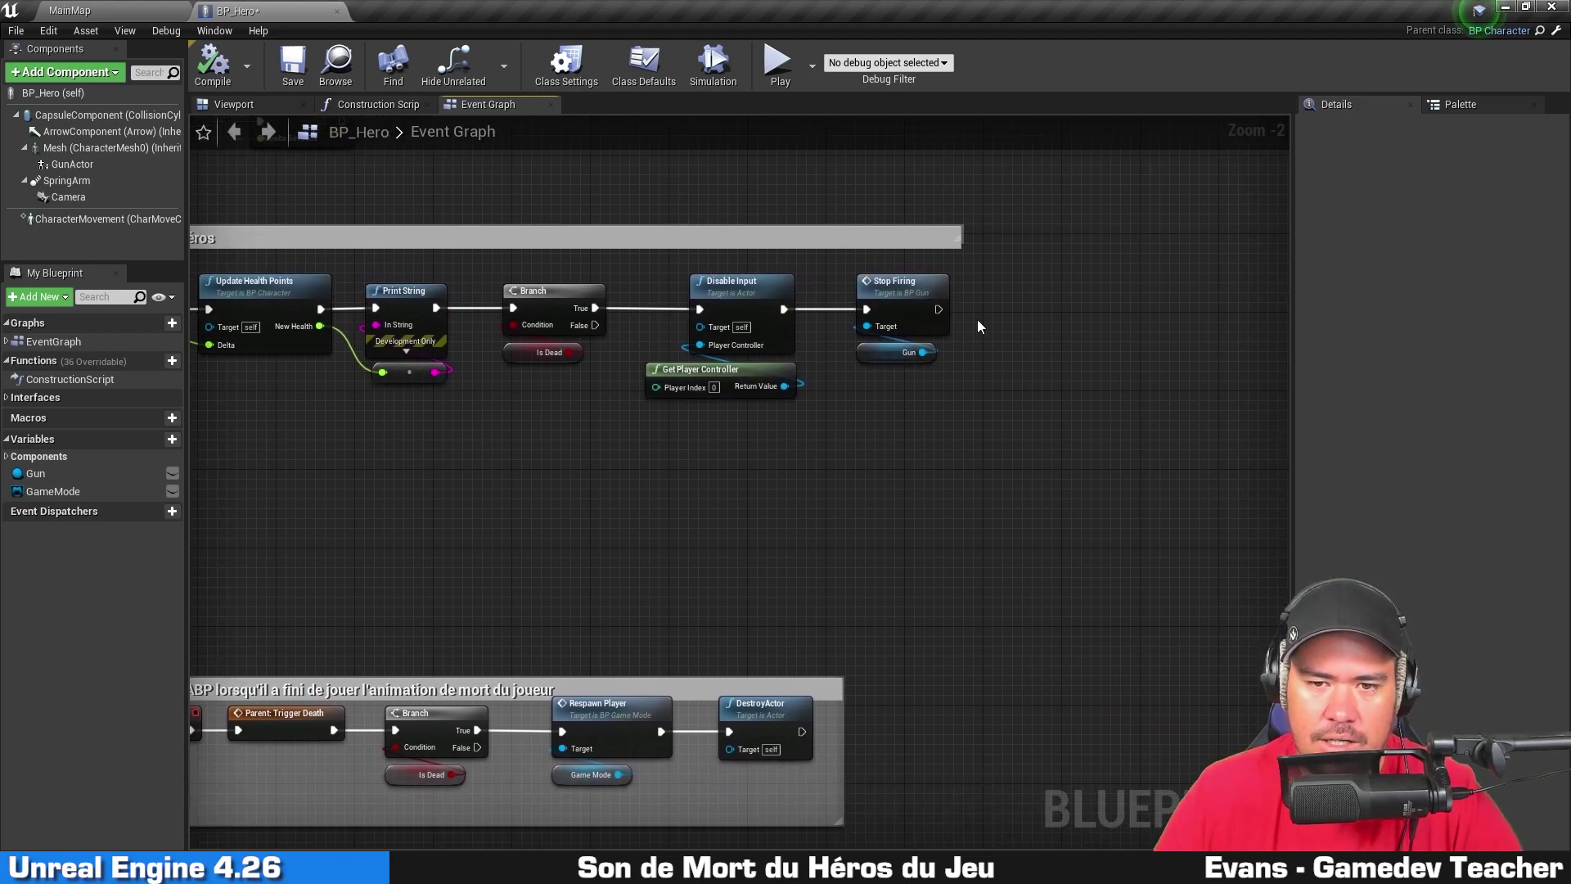
left_click_drag(938, 309, 1092, 314)
type("spawnsounda")
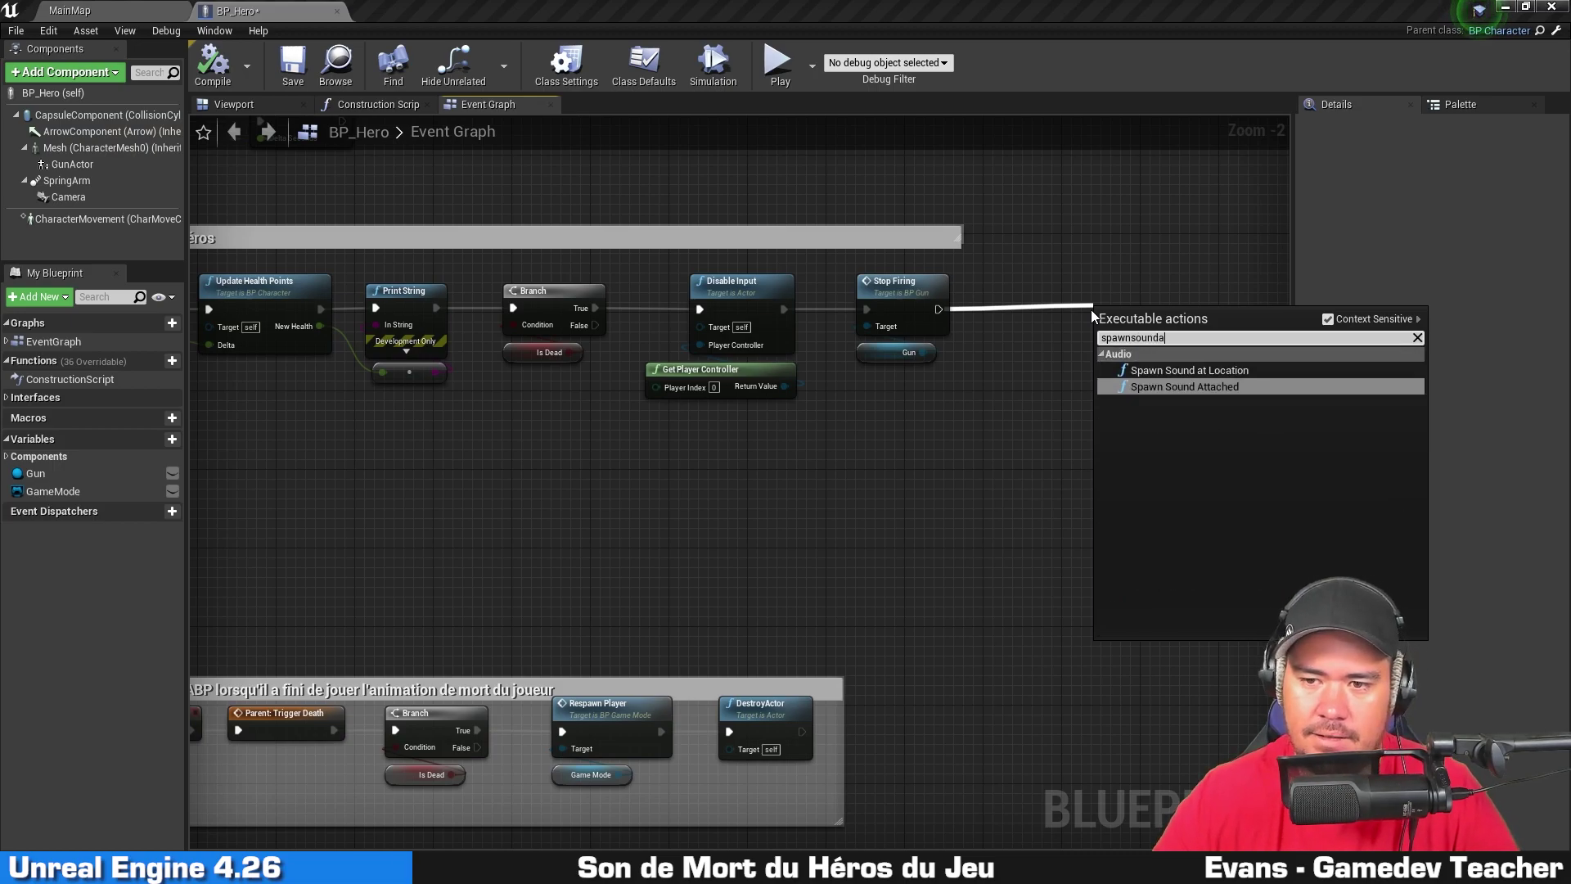
type("t")
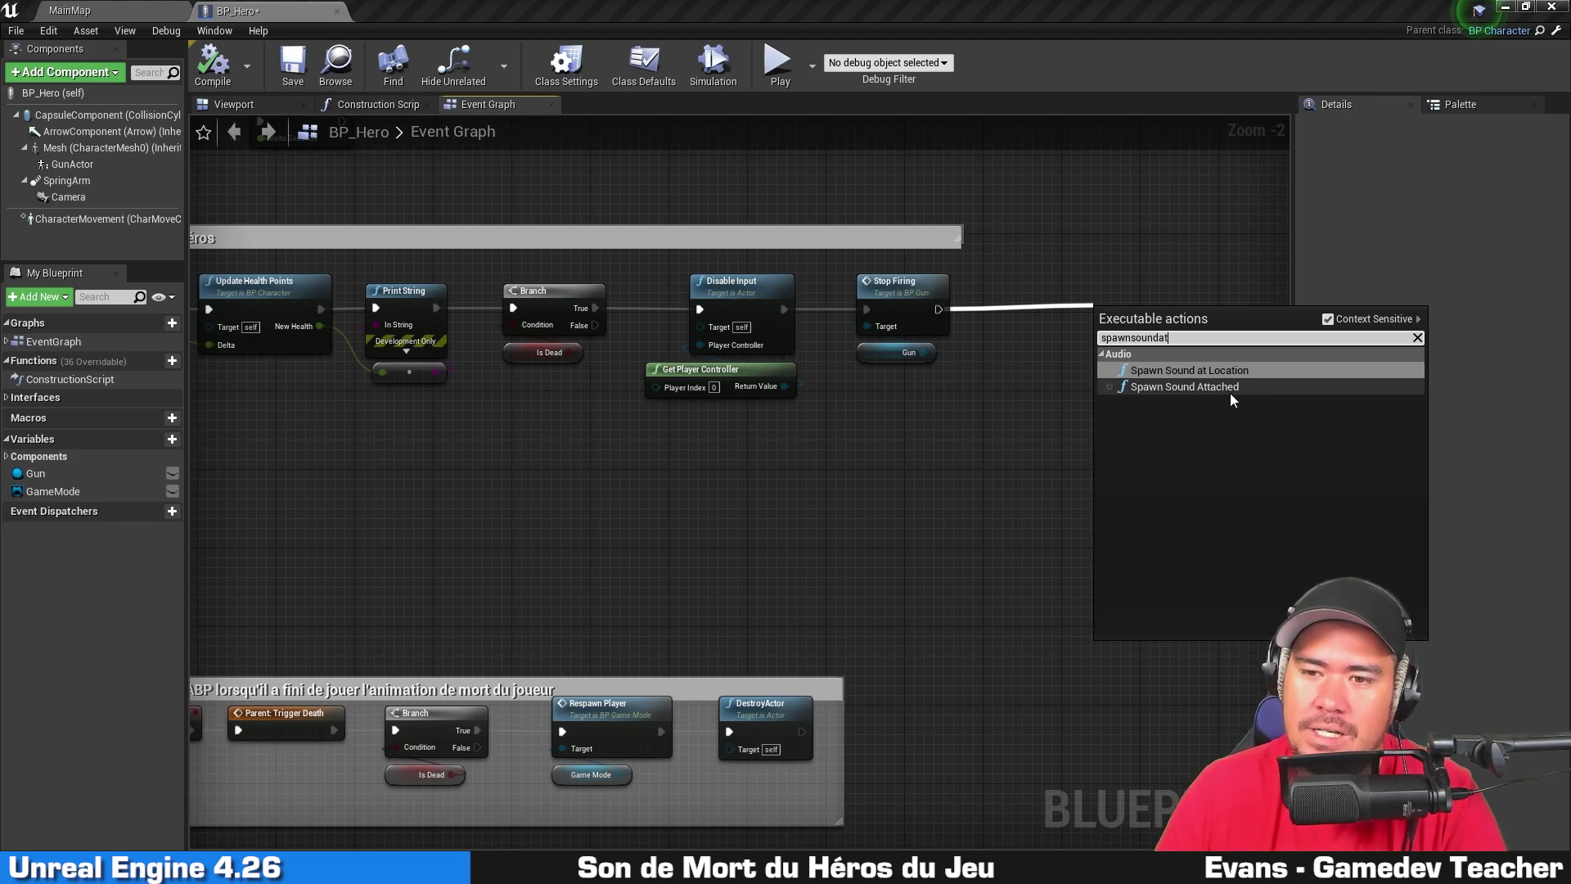
left_click(1195, 370)
mouse_move(1164, 310)
left_mouse_down()
mouse_move(1120, 280)
mouse_move(1161, 315)
mouse_move(1155, 299)
left_mouse_up()
right_click_drag(1183, 421, 978, 457)
scroll(978, 457, "up", 2)
left_click(978, 457)
left_click(930, 409)
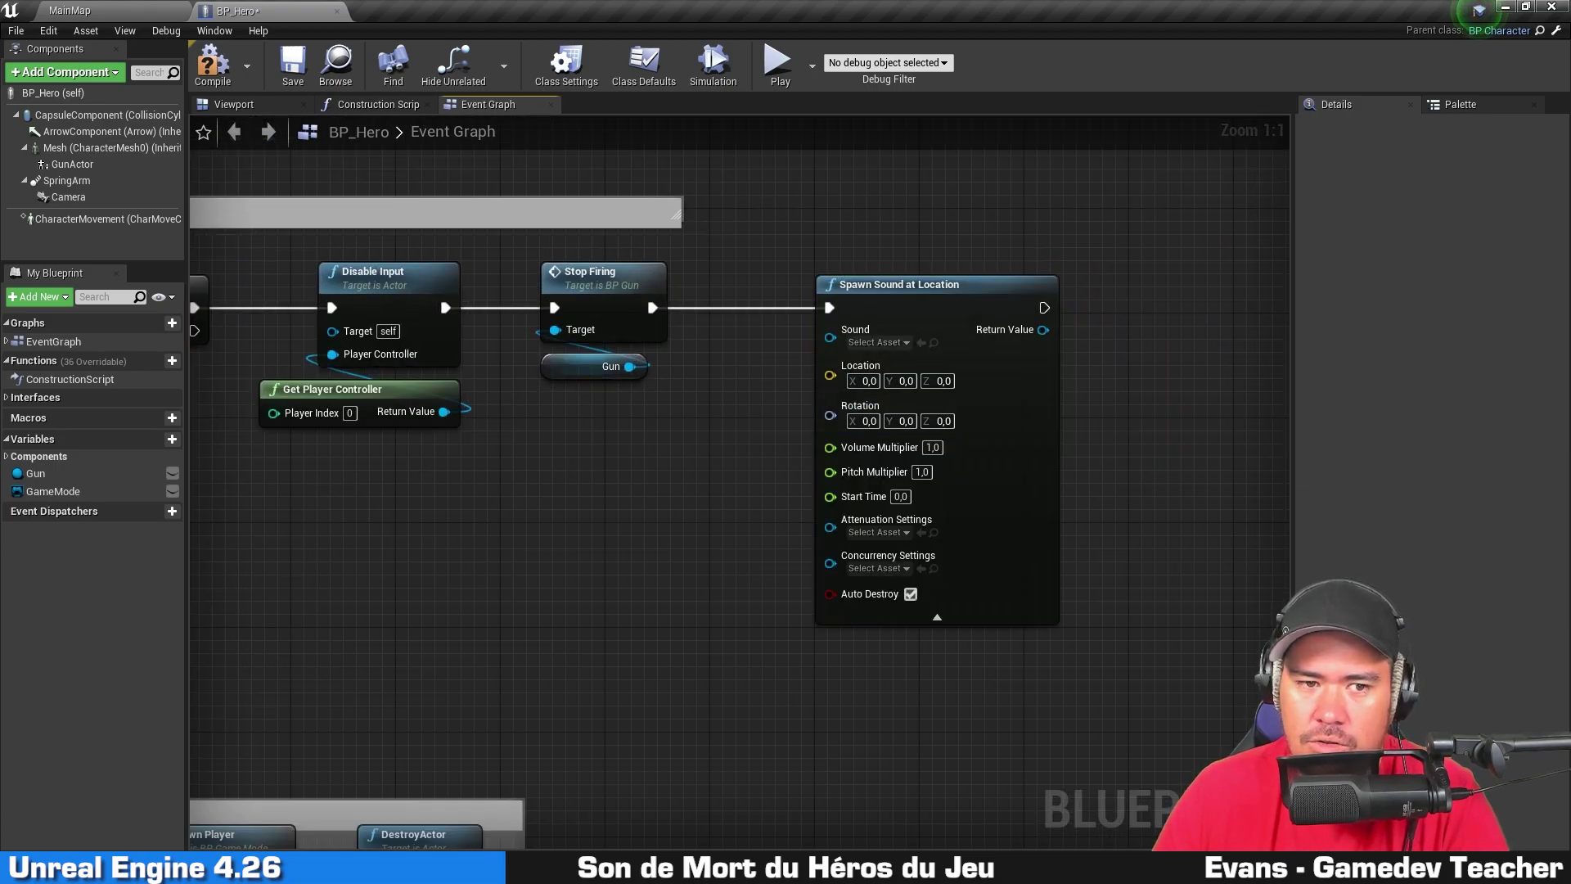
Step: Examine the hero health chain from Event Affect Health through the Is Dead Branch to the Spawn Sound at Location node
right_click_drag(638, 452, 824, 461)
left_click(1199, 292)
right_click_drag(406, 454, 903, 470)
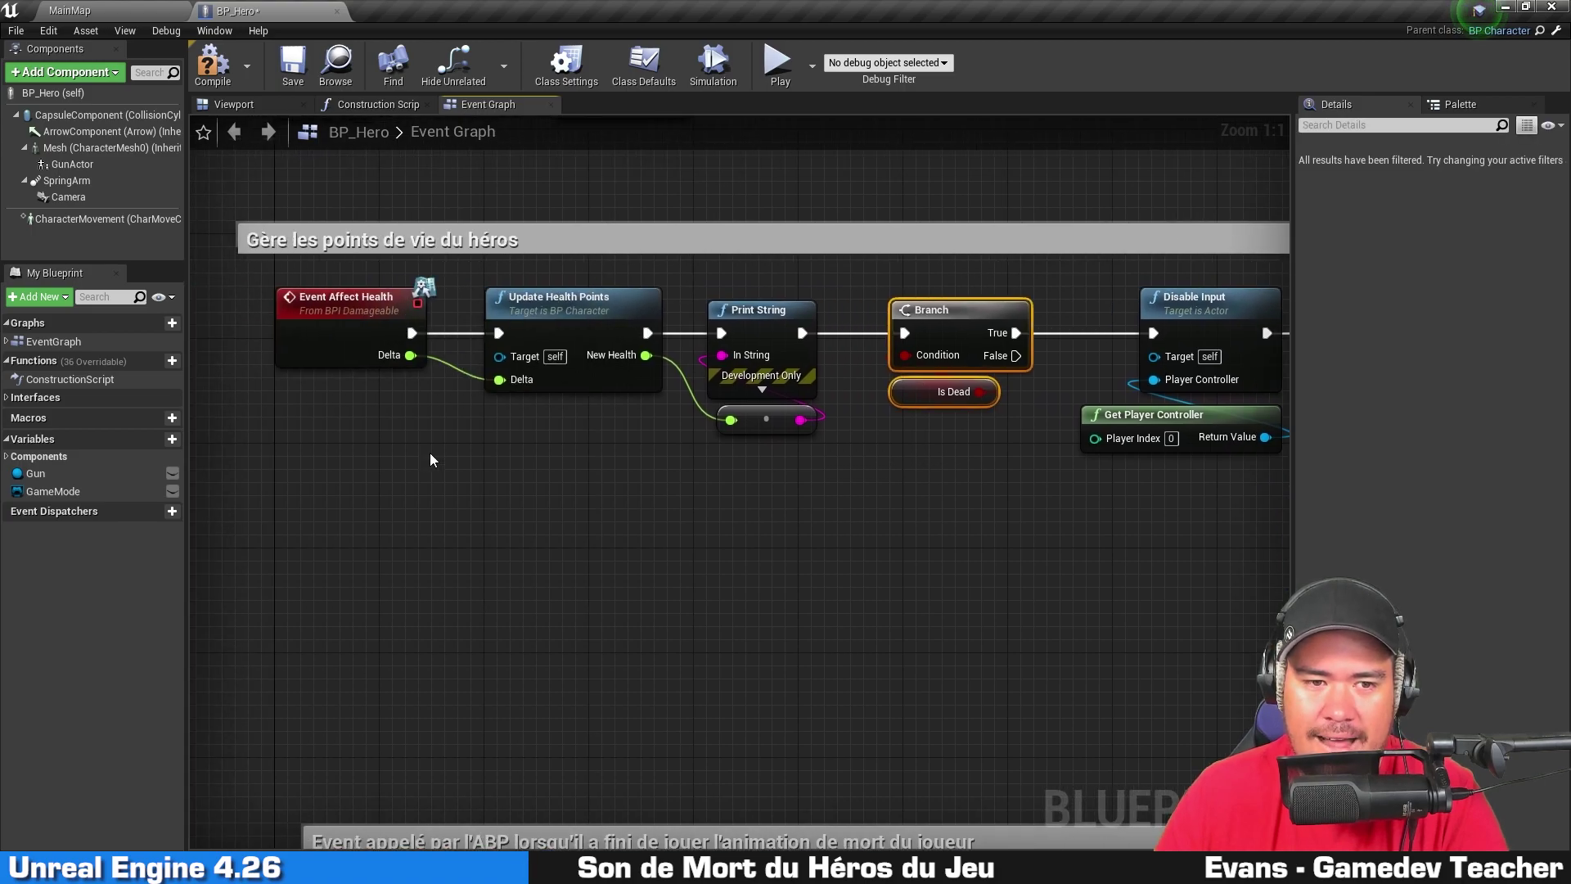
left_click_drag(546, 509, 592, 305)
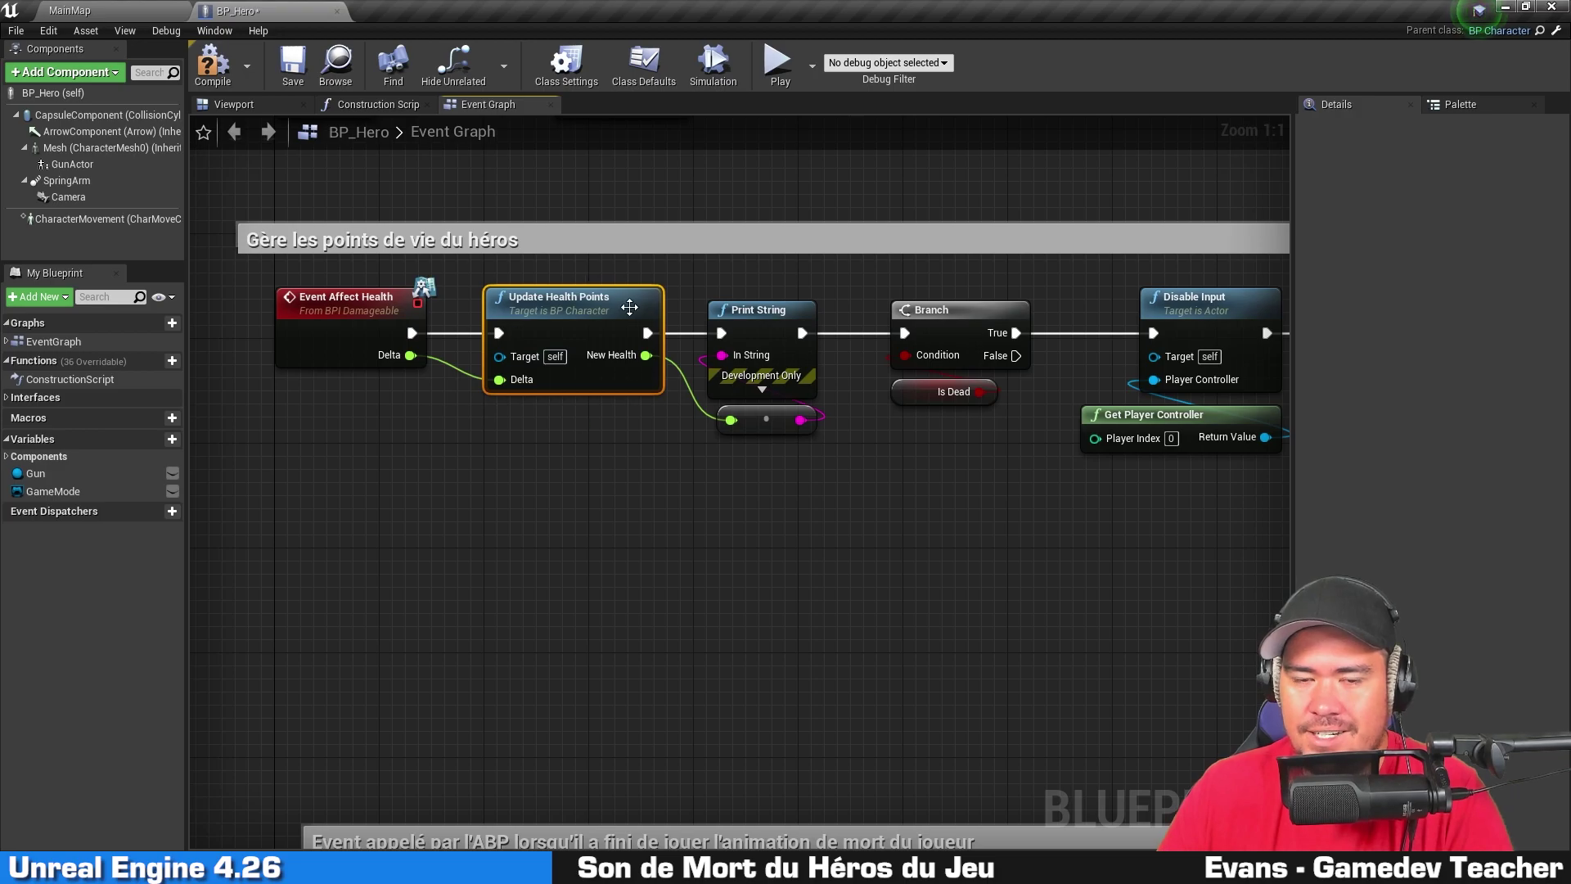
right_click_drag(893, 488, 483, 471)
left_click_drag(483, 471, 602, 270)
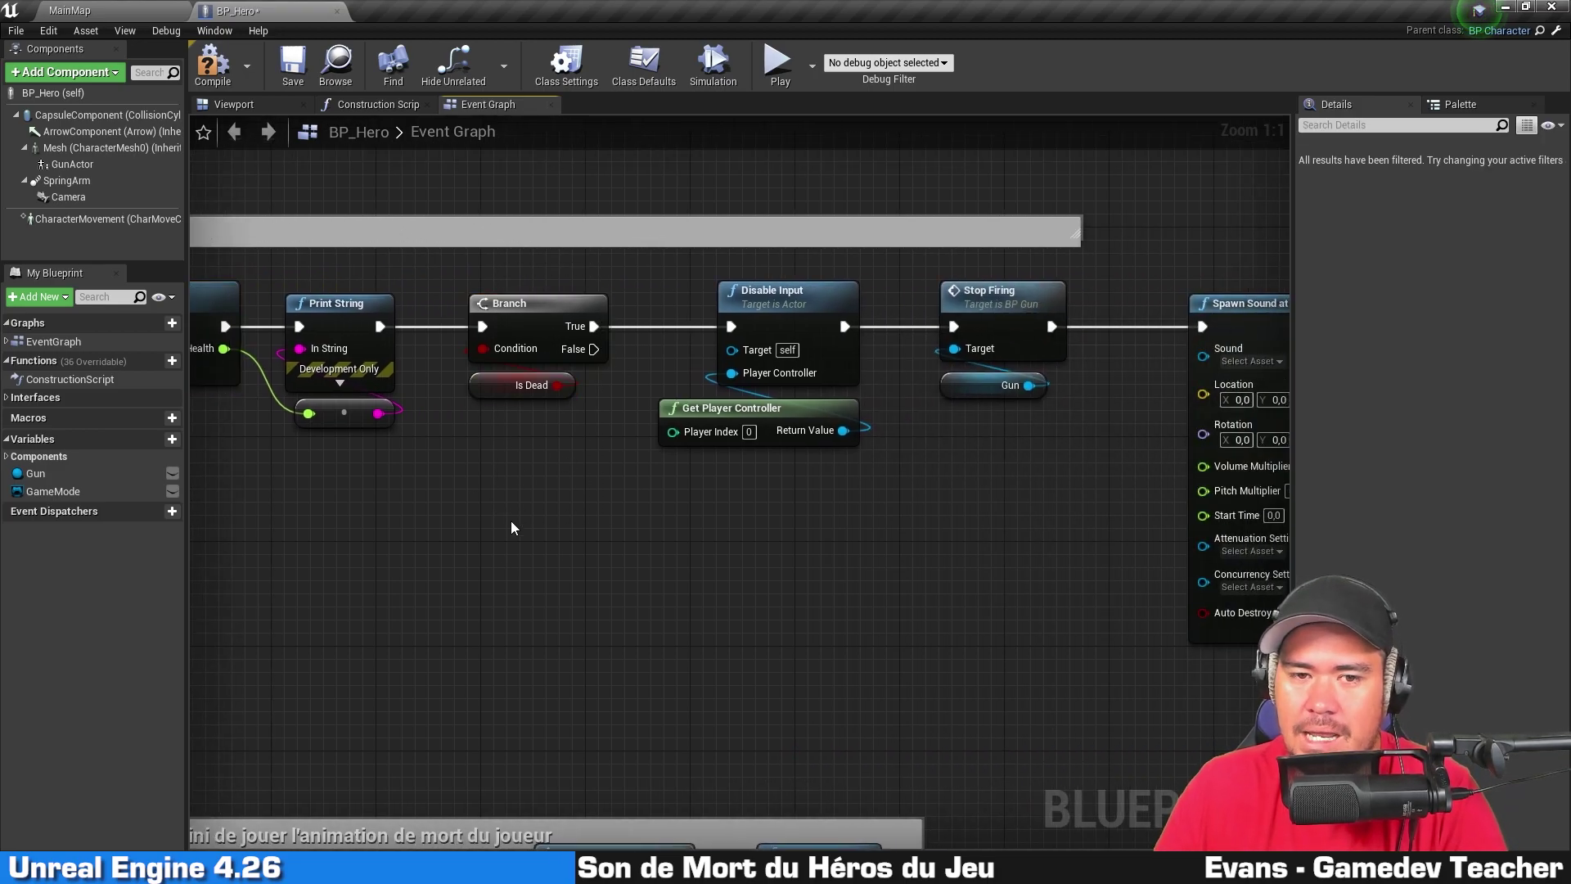
right_click_drag(896, 530, 600, 549)
left_click_drag(364, 483, 709, 337)
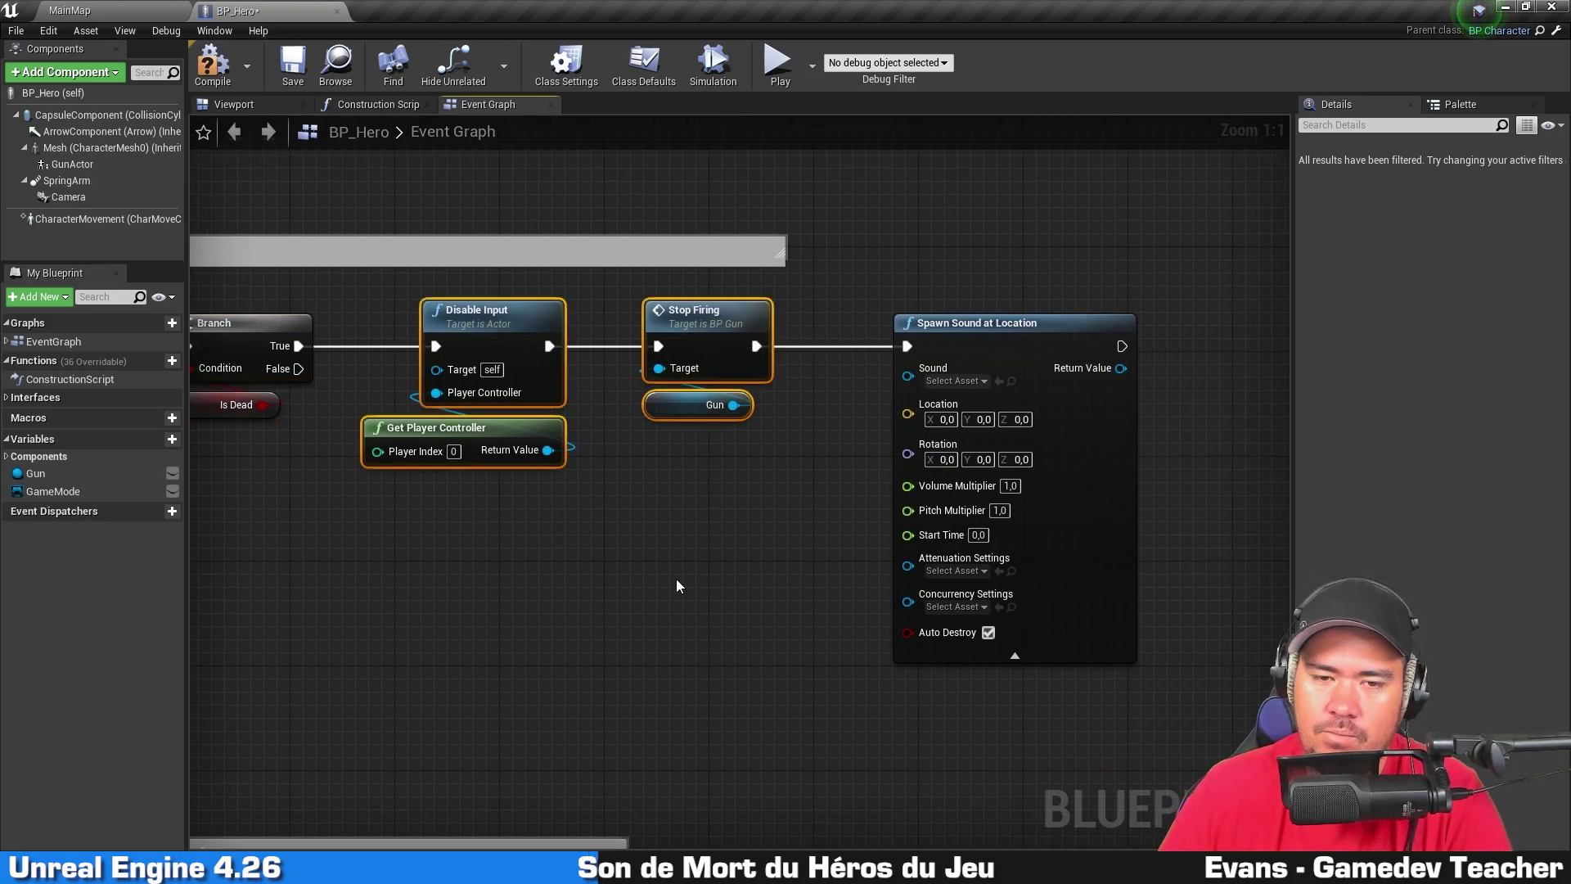
left_click(532, 577)
left_click_drag(221, 501, 274, 327)
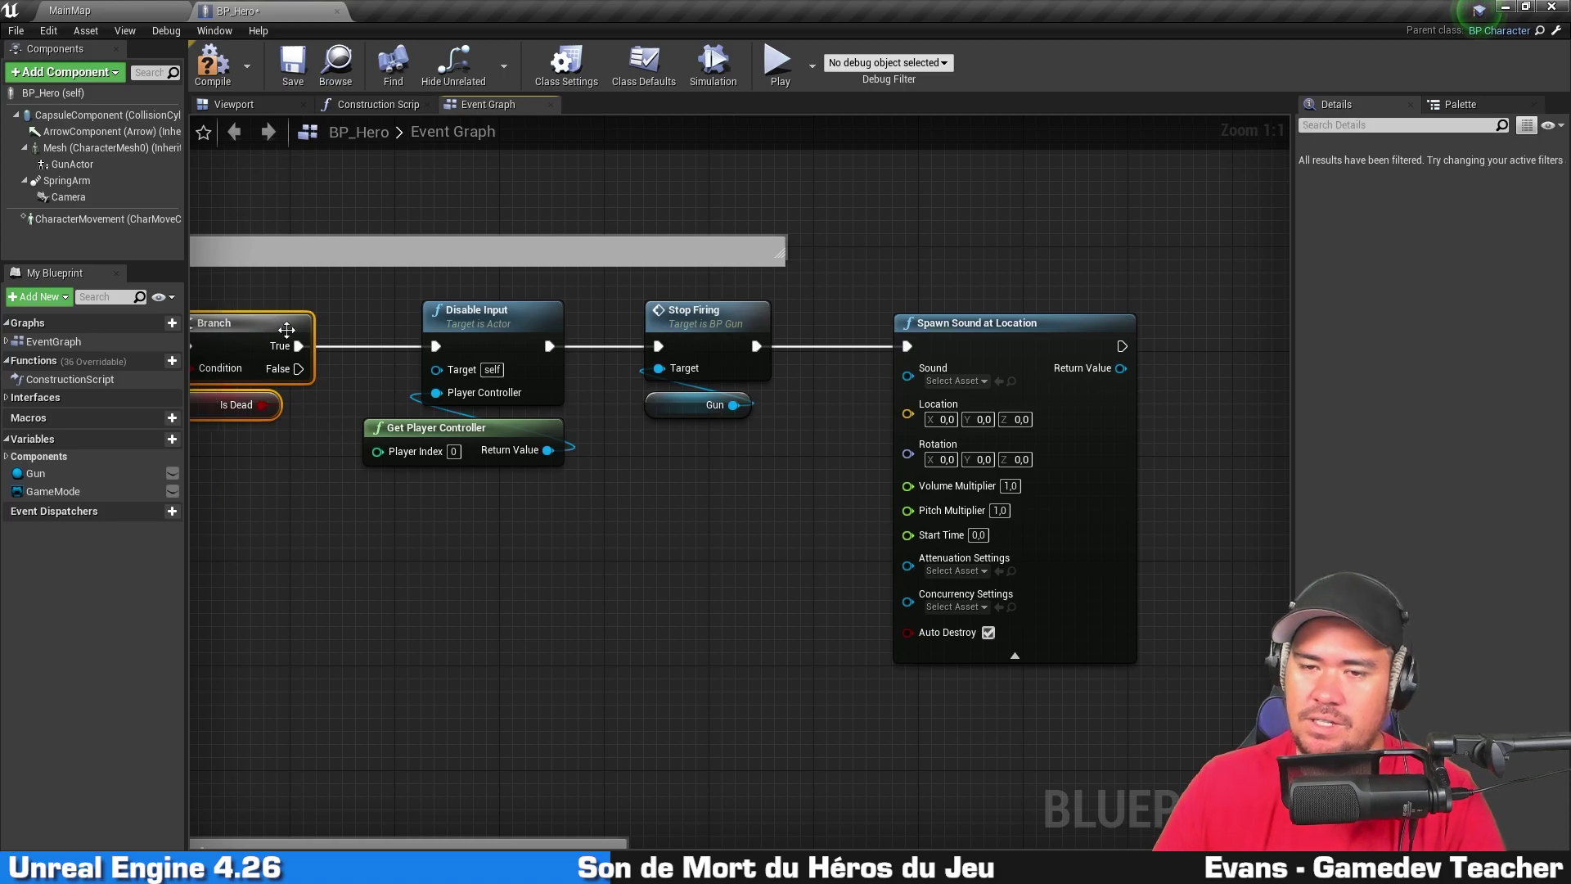
left_click_drag(425, 564, 738, 324)
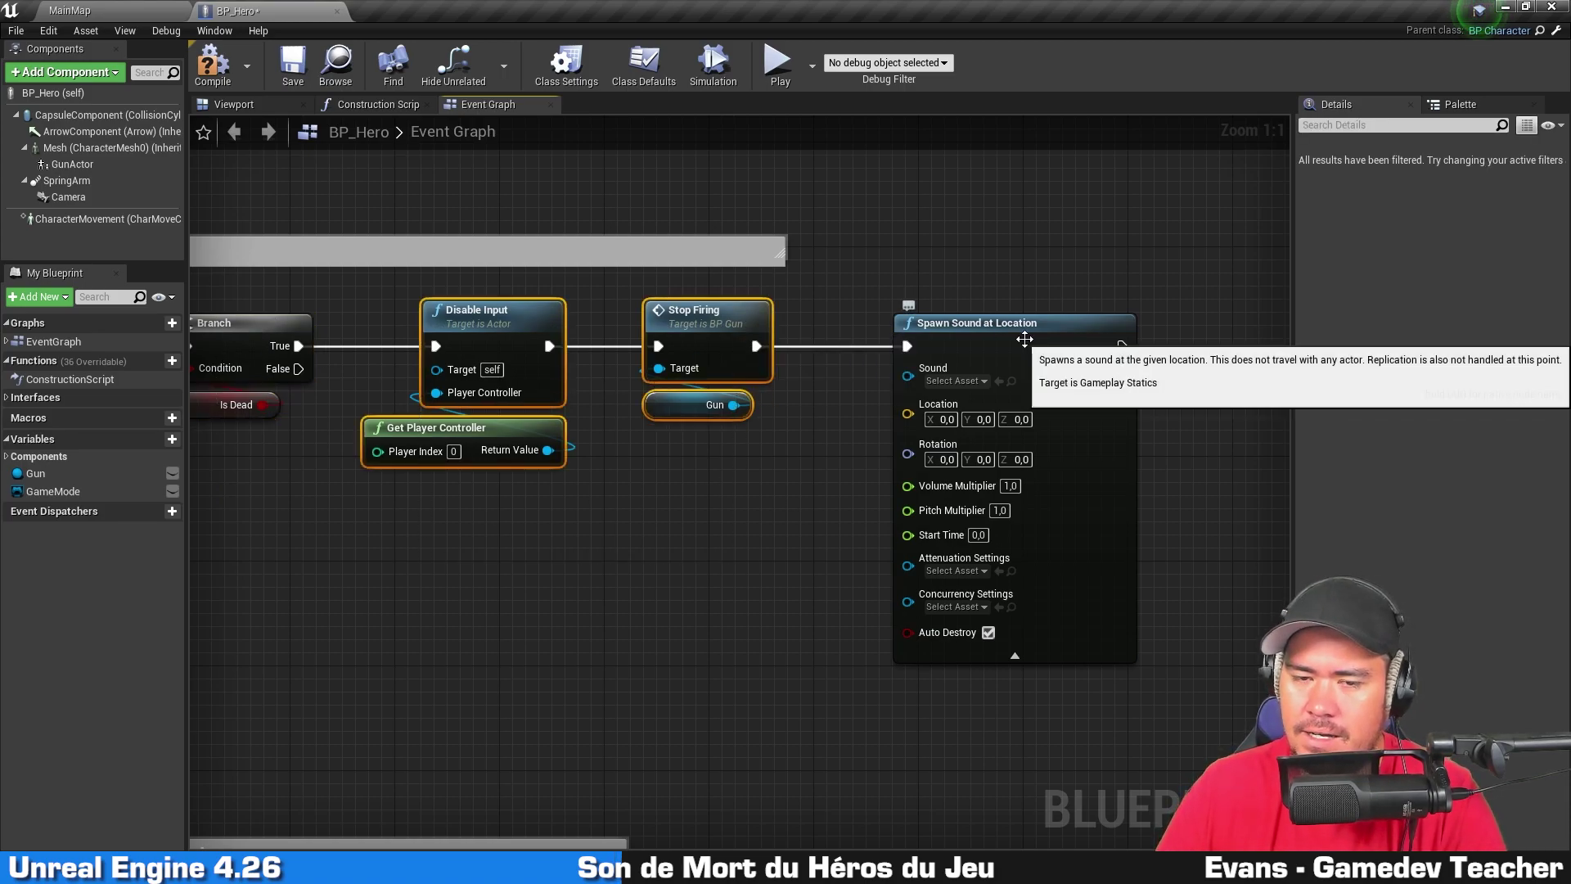
left_click(1024, 338)
left_click(1195, 458)
Step: Set the Spawn Sound at Location node's sound to A_PlayerDeath_Cue and move the node farther from Stop Firing
right_click_drag(1194, 458, 1068, 429)
left_click(843, 352)
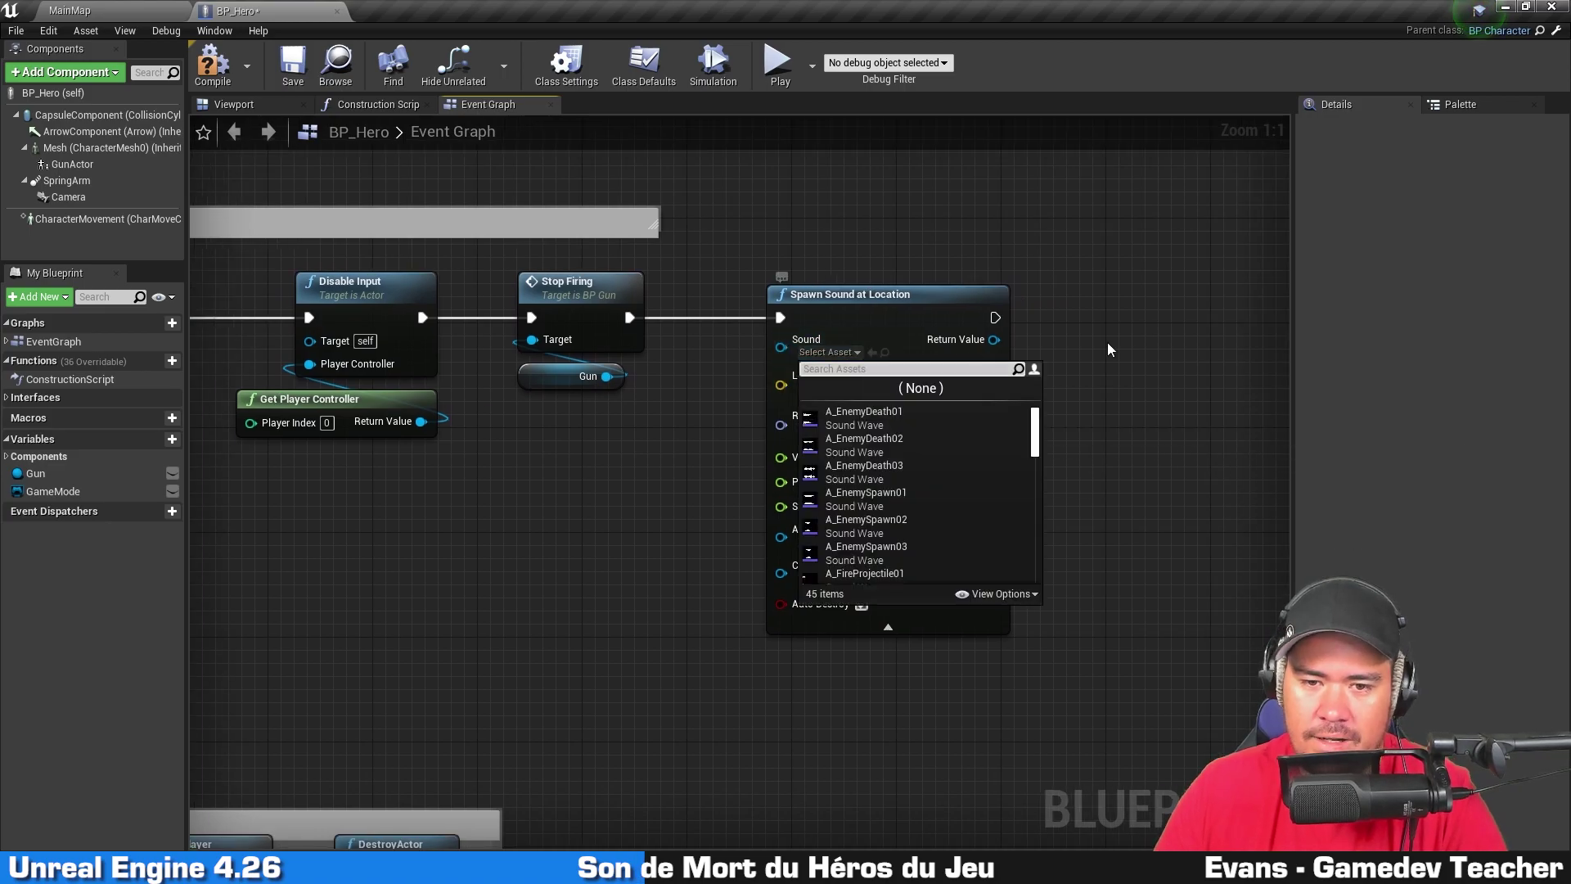
type("death")
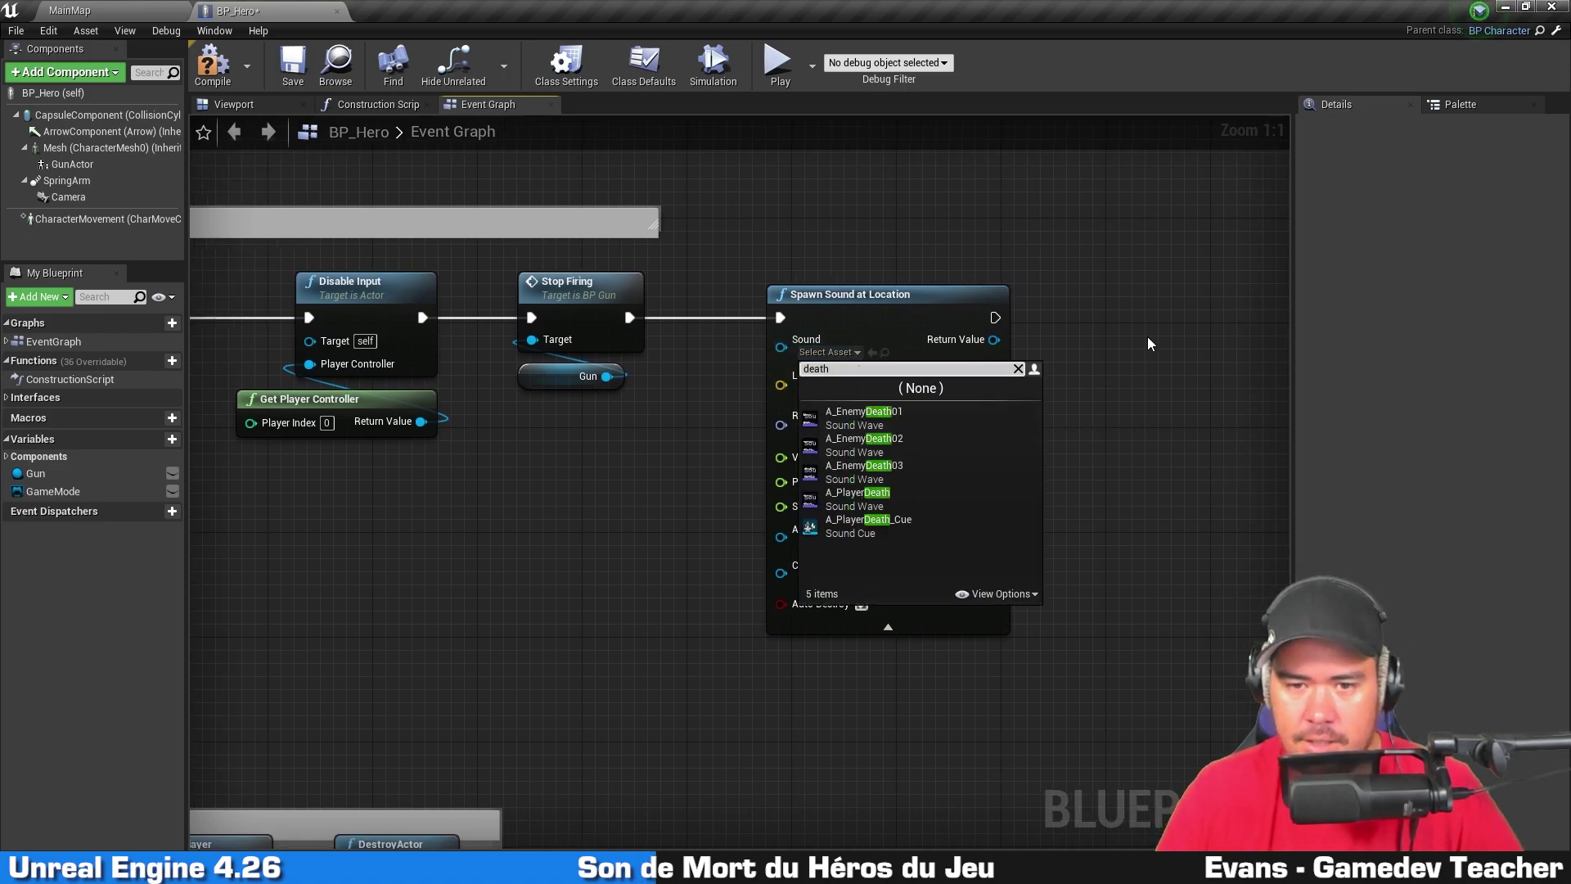
left_click(954, 522)
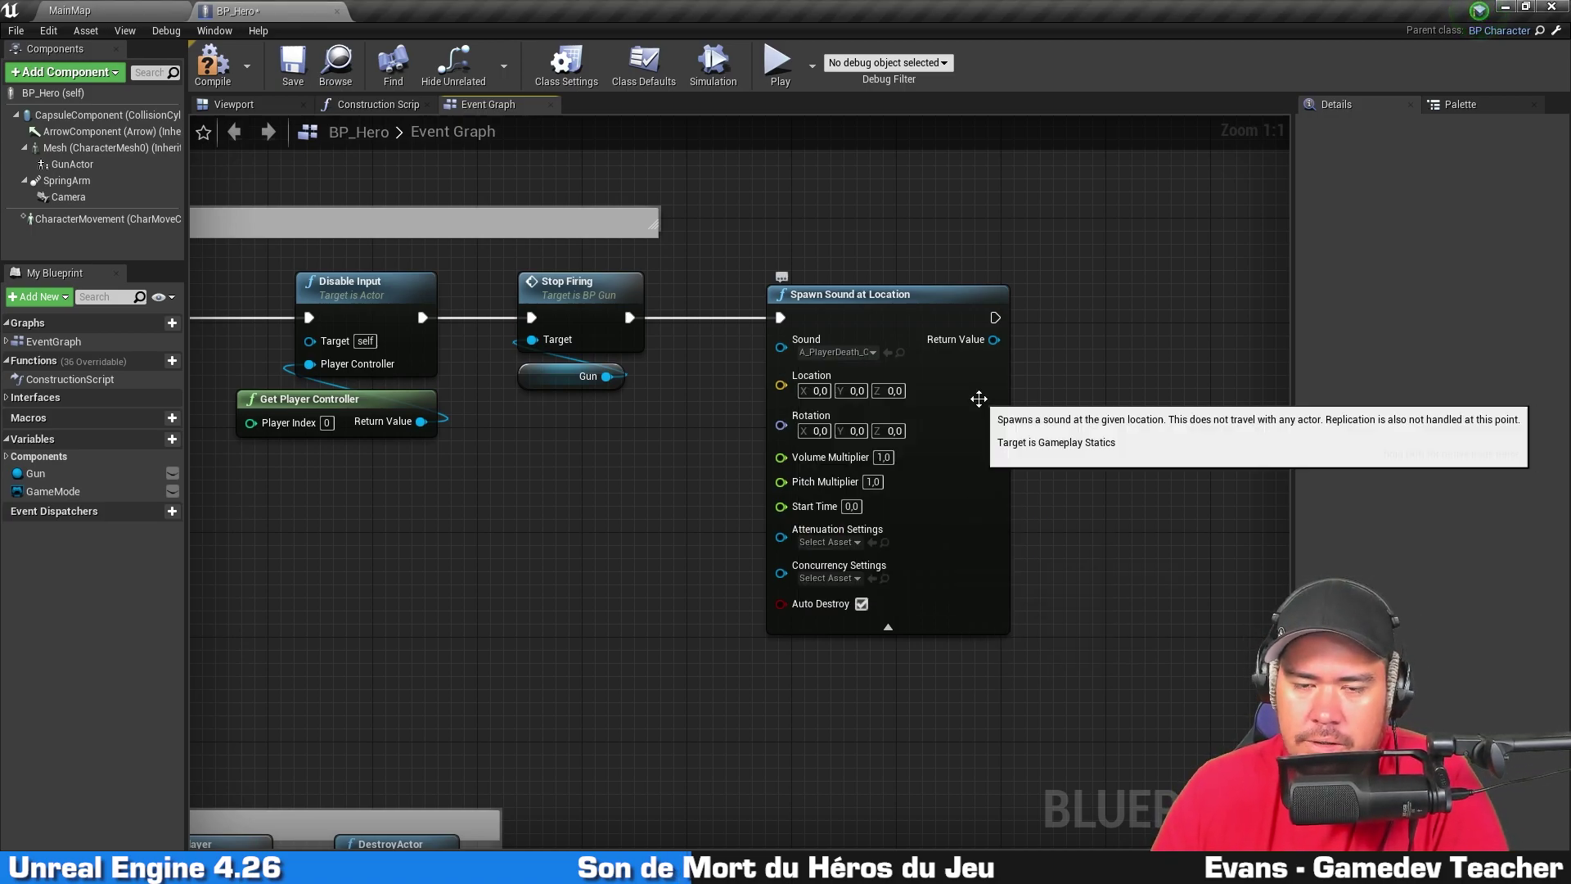
left_click_drag(979, 398, 1070, 399)
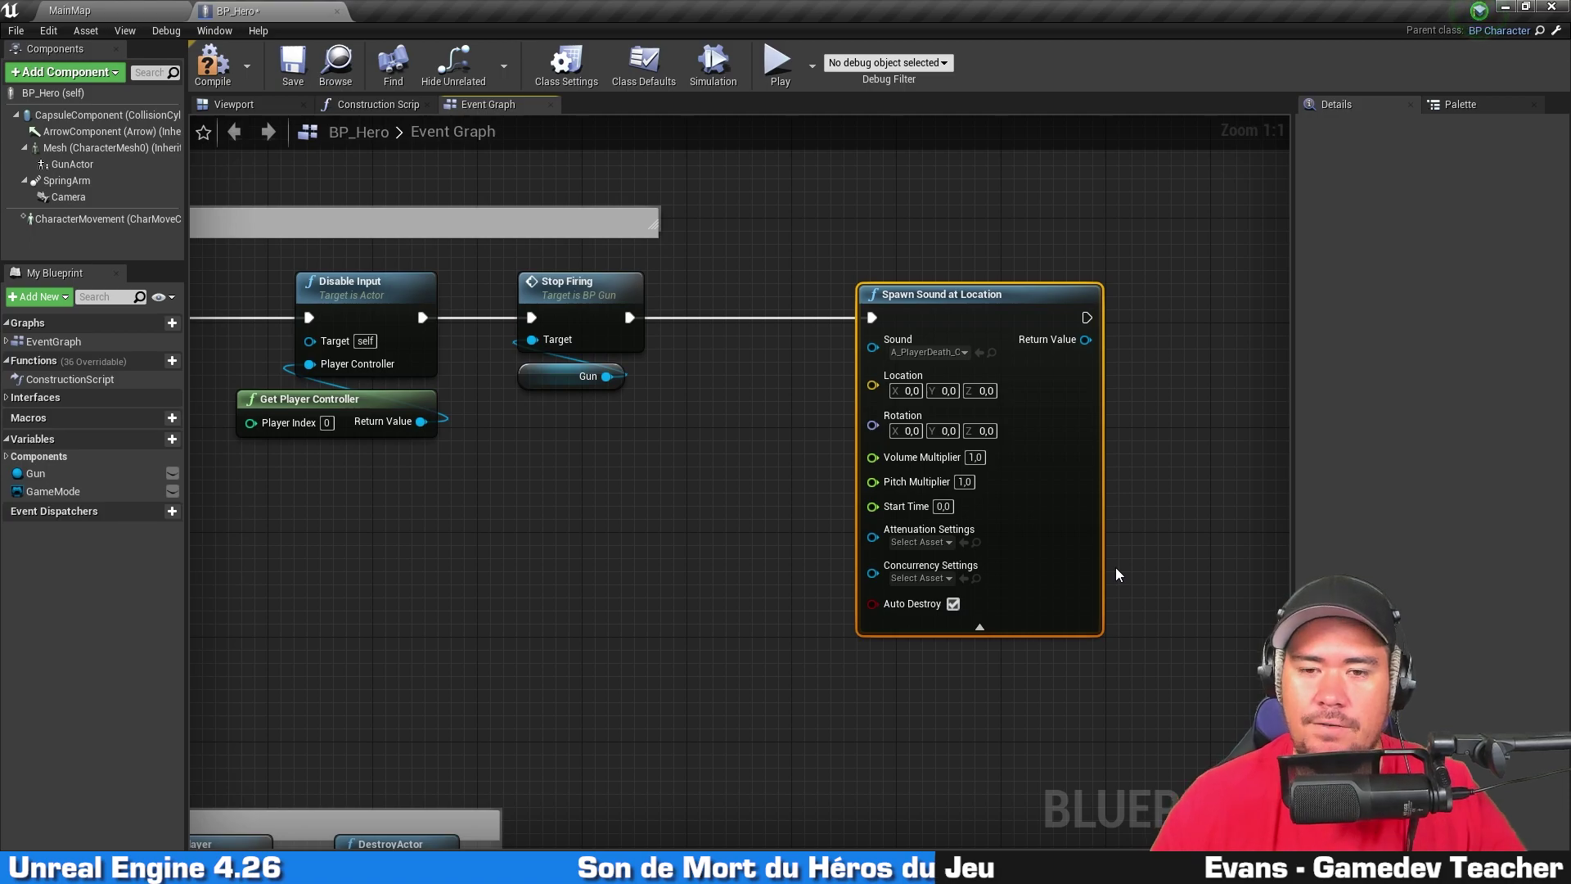
left_click(1137, 495)
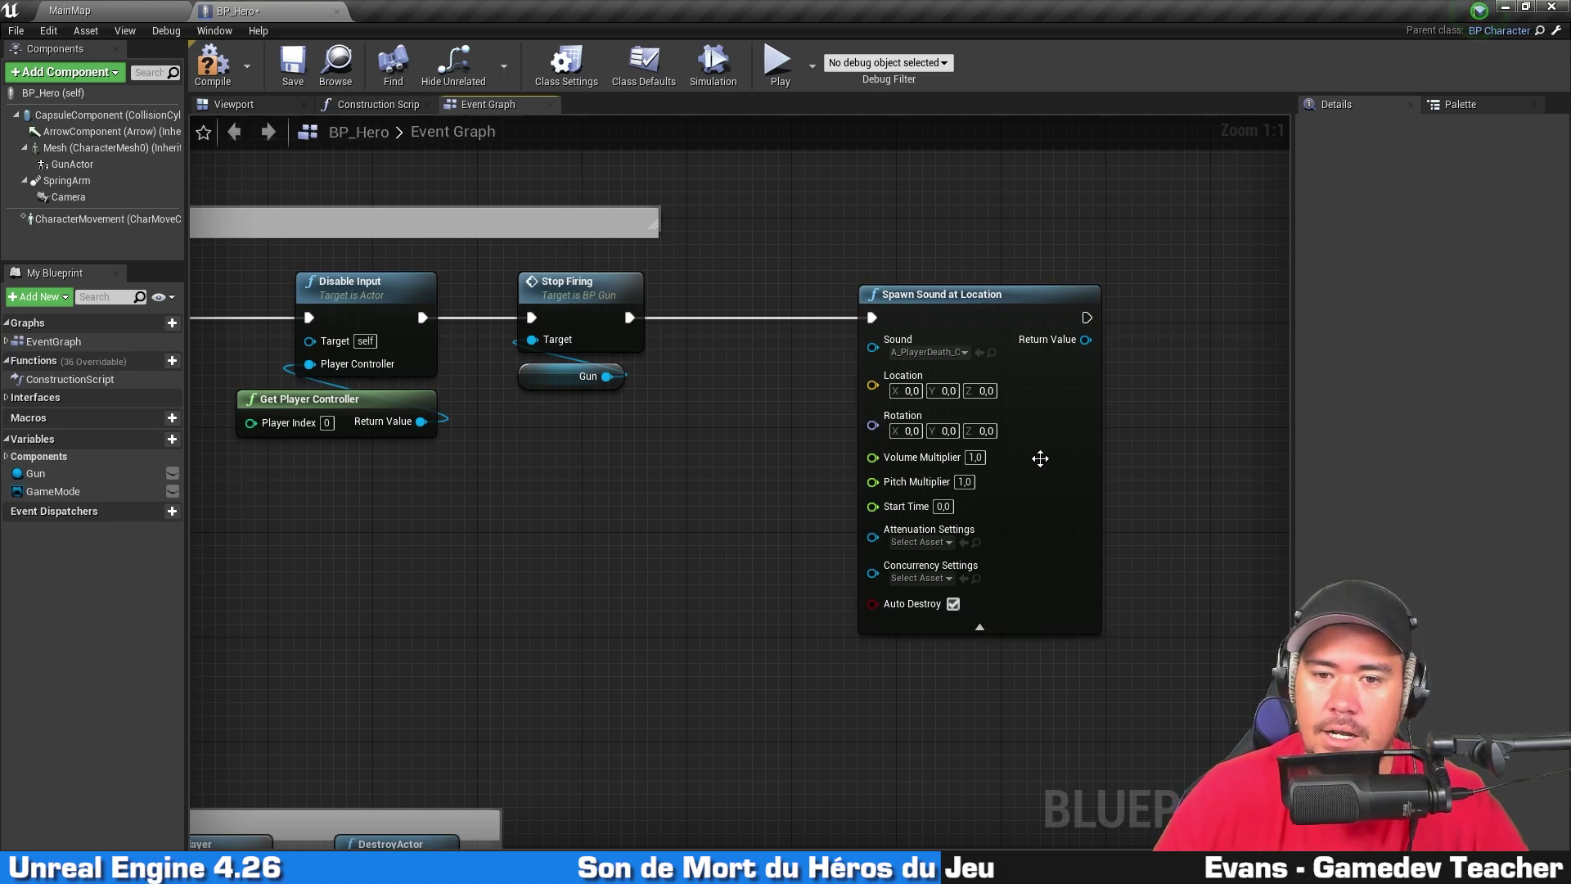
Step: Feed a GetActorLocation node into the spawned sound's Location, collapse the sound node's advanced options, and place GetActorLocation beneath it
right_click(558, 468)
type("getactorloc")
key("Return")
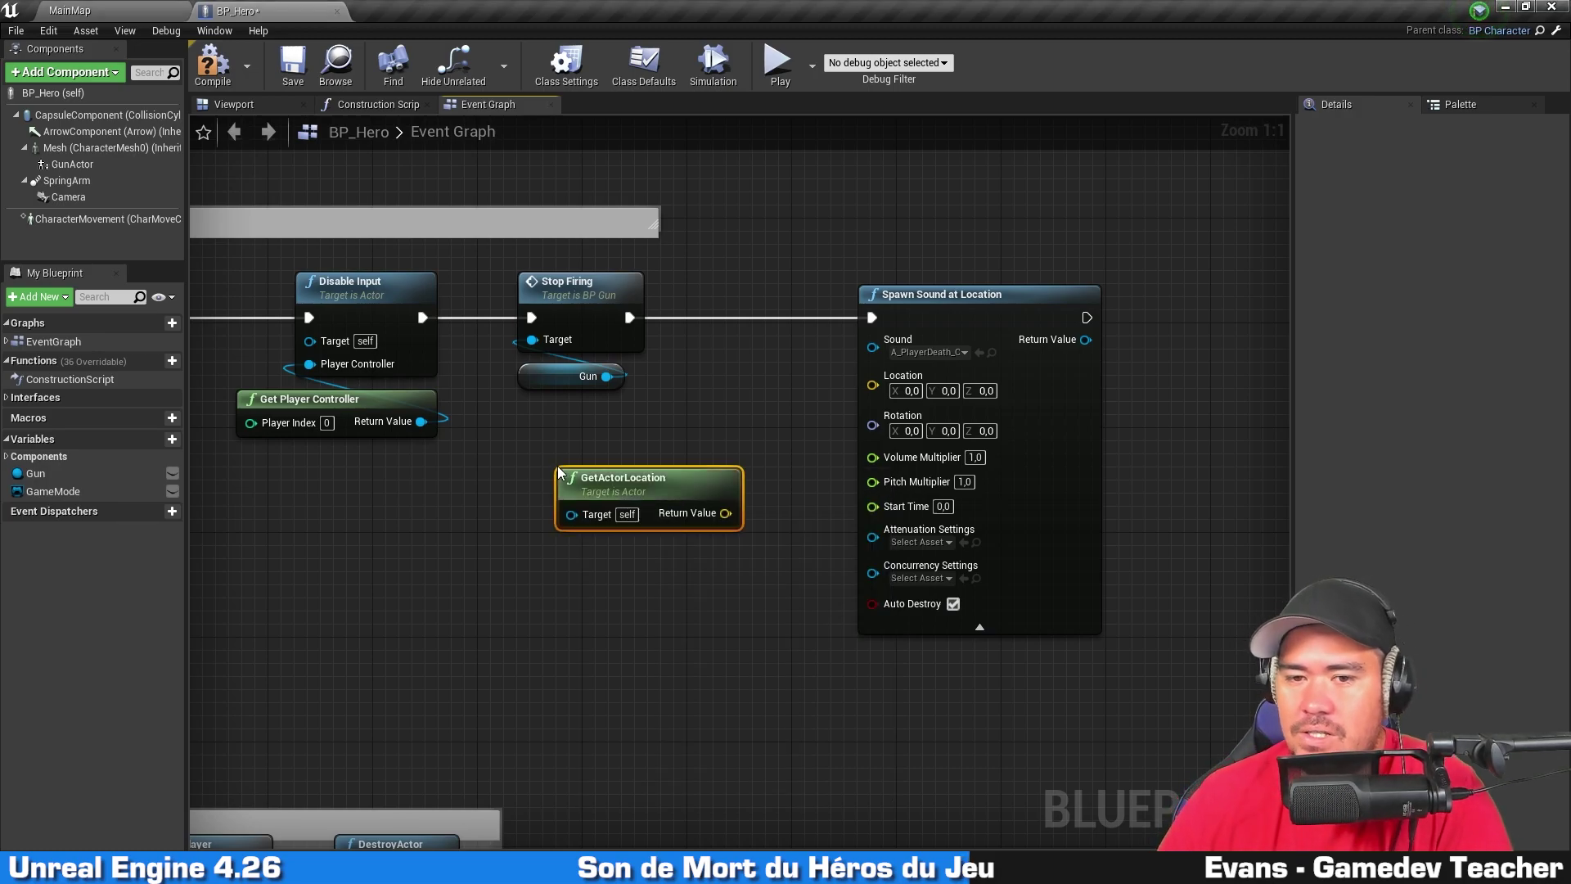
left_click_drag(725, 513, 902, 379)
left_click(1003, 612)
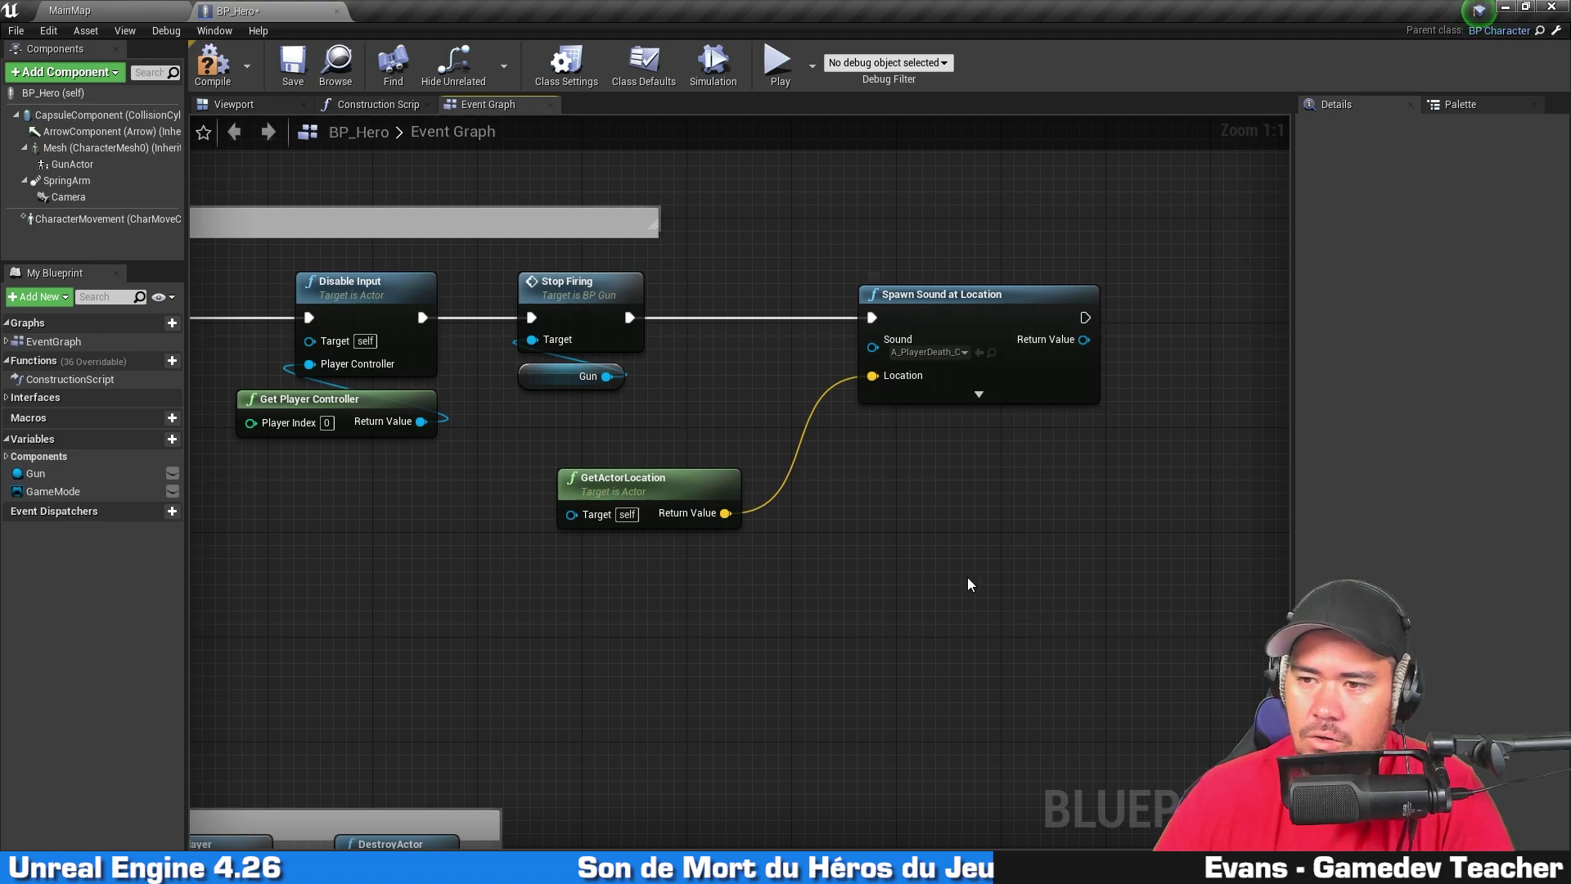
left_click_drag(674, 493, 922, 467)
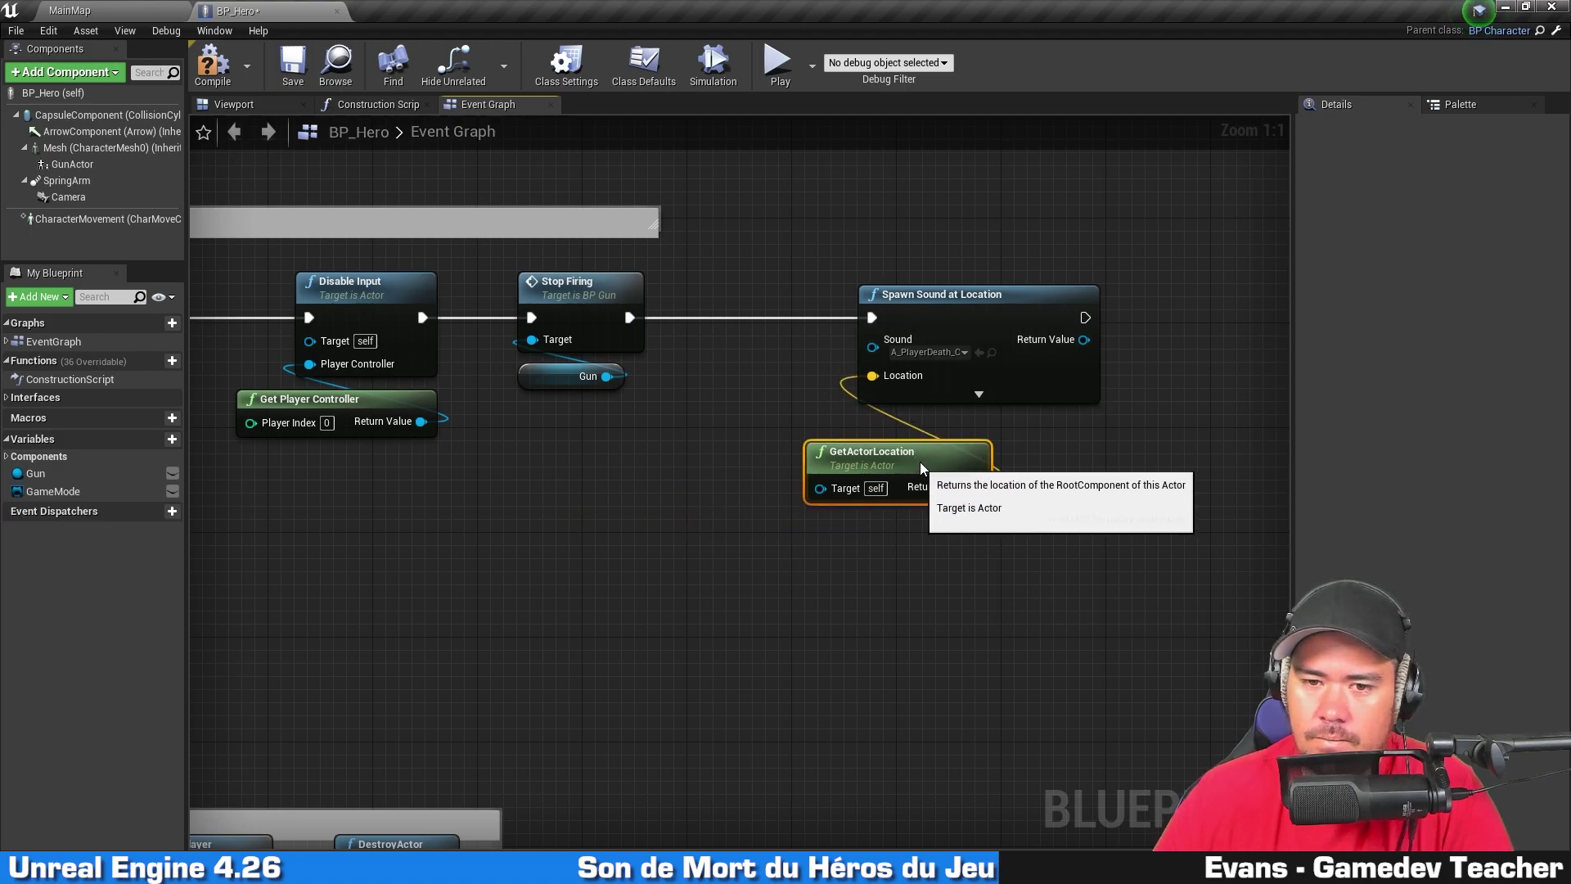
Step: Play-test the game by moving the hero into the enemies until the hero dies, and end the preview
left_click(784, 62)
left_click_drag(1570, 141, 444, 146)
key("w")
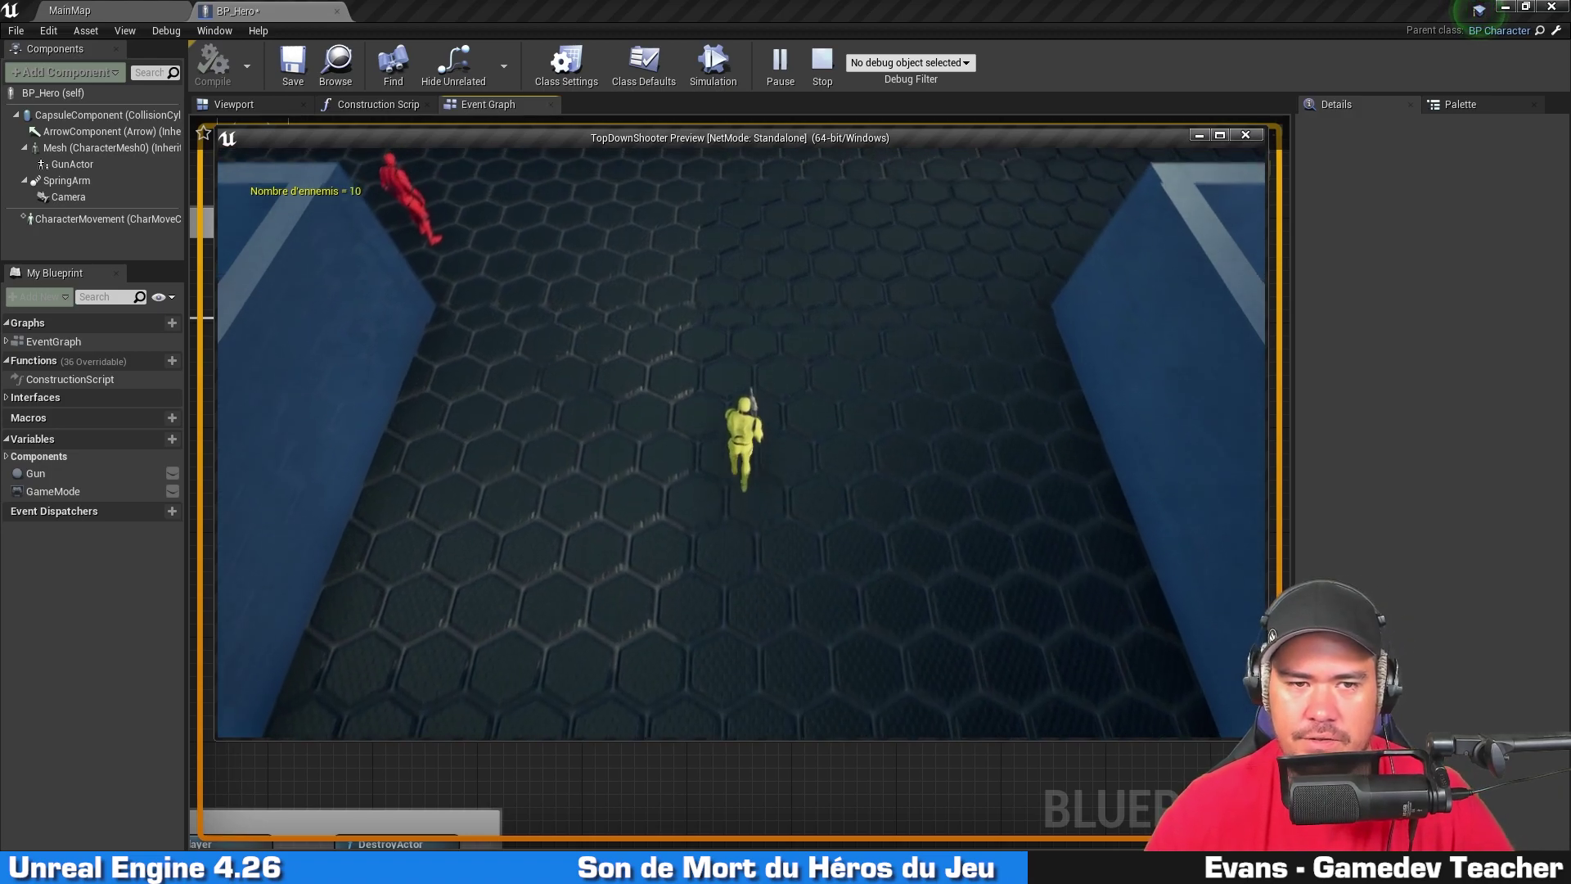
key("a")
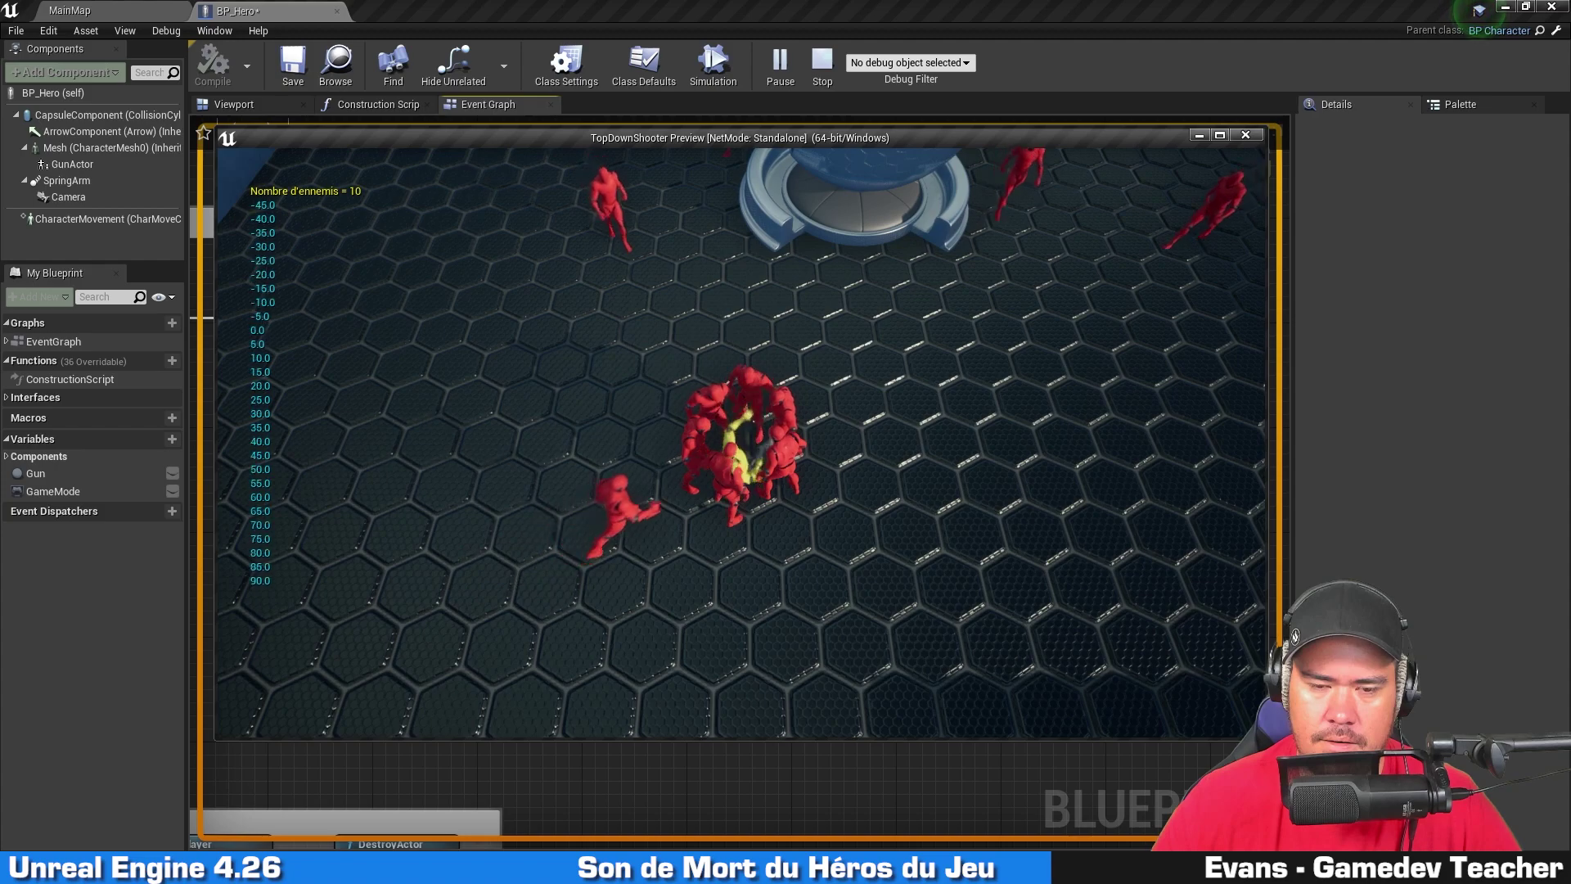
key("Escape")
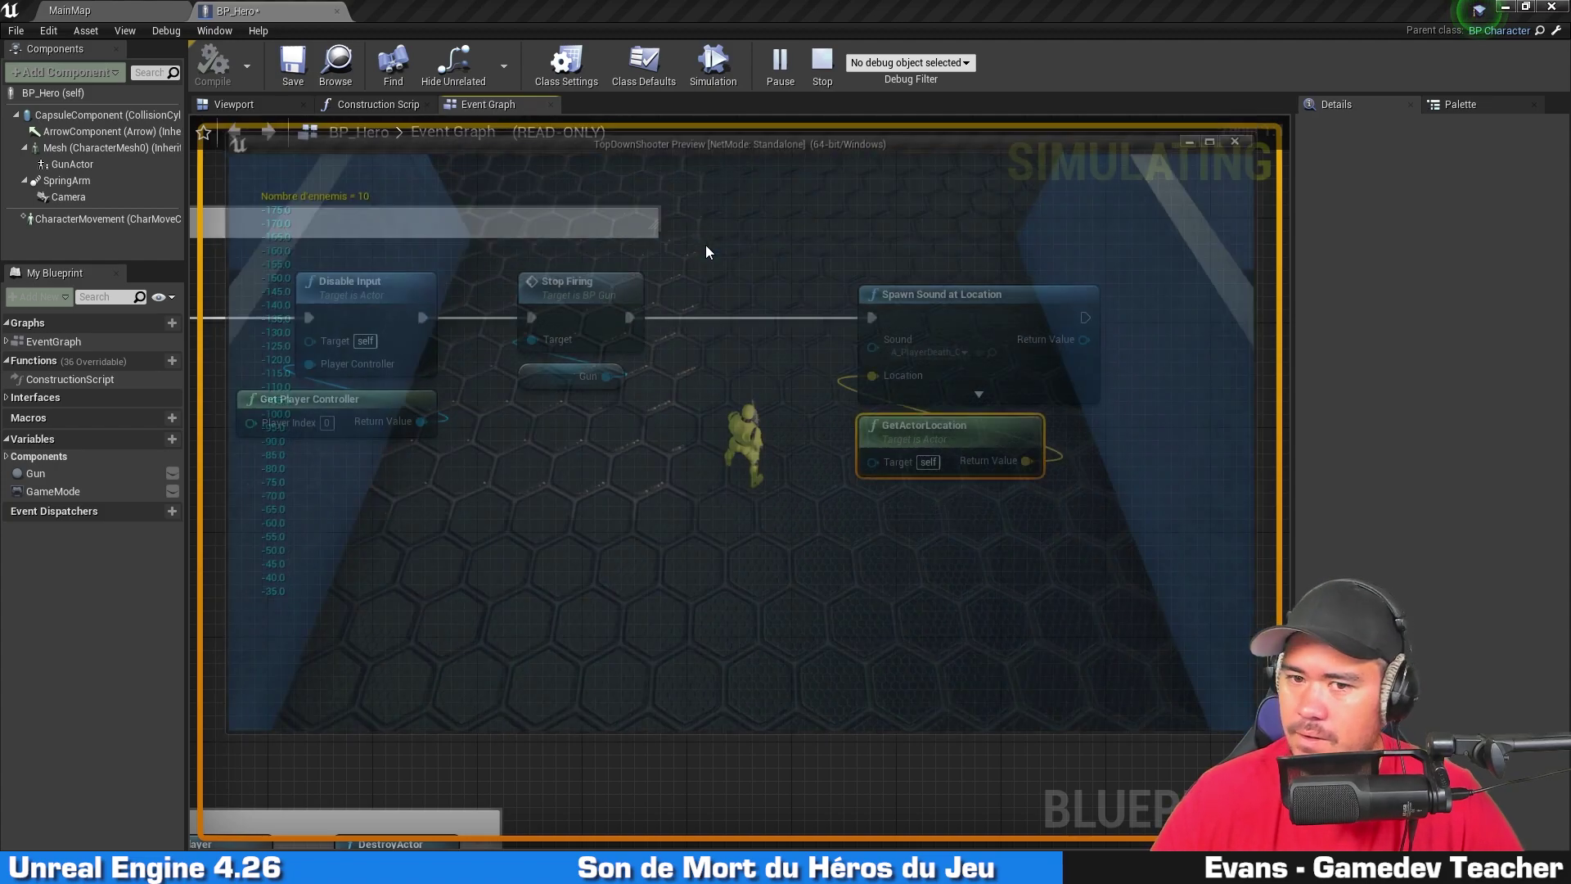
left_click(873, 223)
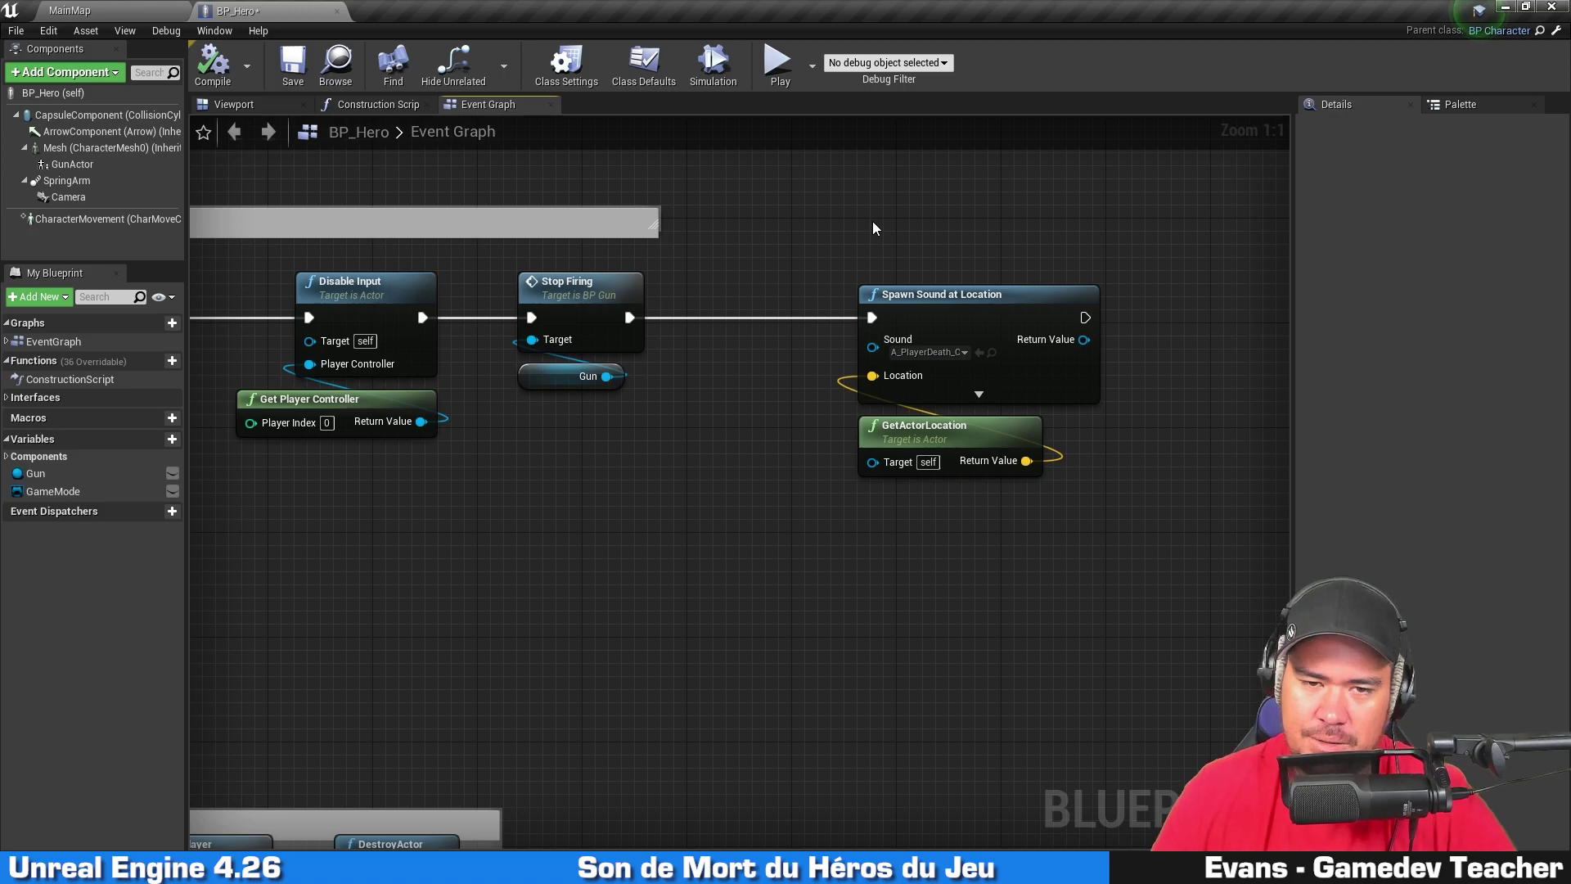
Step: Move the Event Affect Health node farther away from Update Health Points in the hero health group
right_click_drag(723, 472, 880, 501)
left_click_drag(1034, 530, 982, 357)
right_click_drag(653, 500, 882, 495)
left_click(883, 493)
scroll(487, 515, "down", 1)
right_click_drag(462, 510, 704, 489)
right_click_drag(406, 468, 681, 452)
left_click_drag(496, 319, 406, 312)
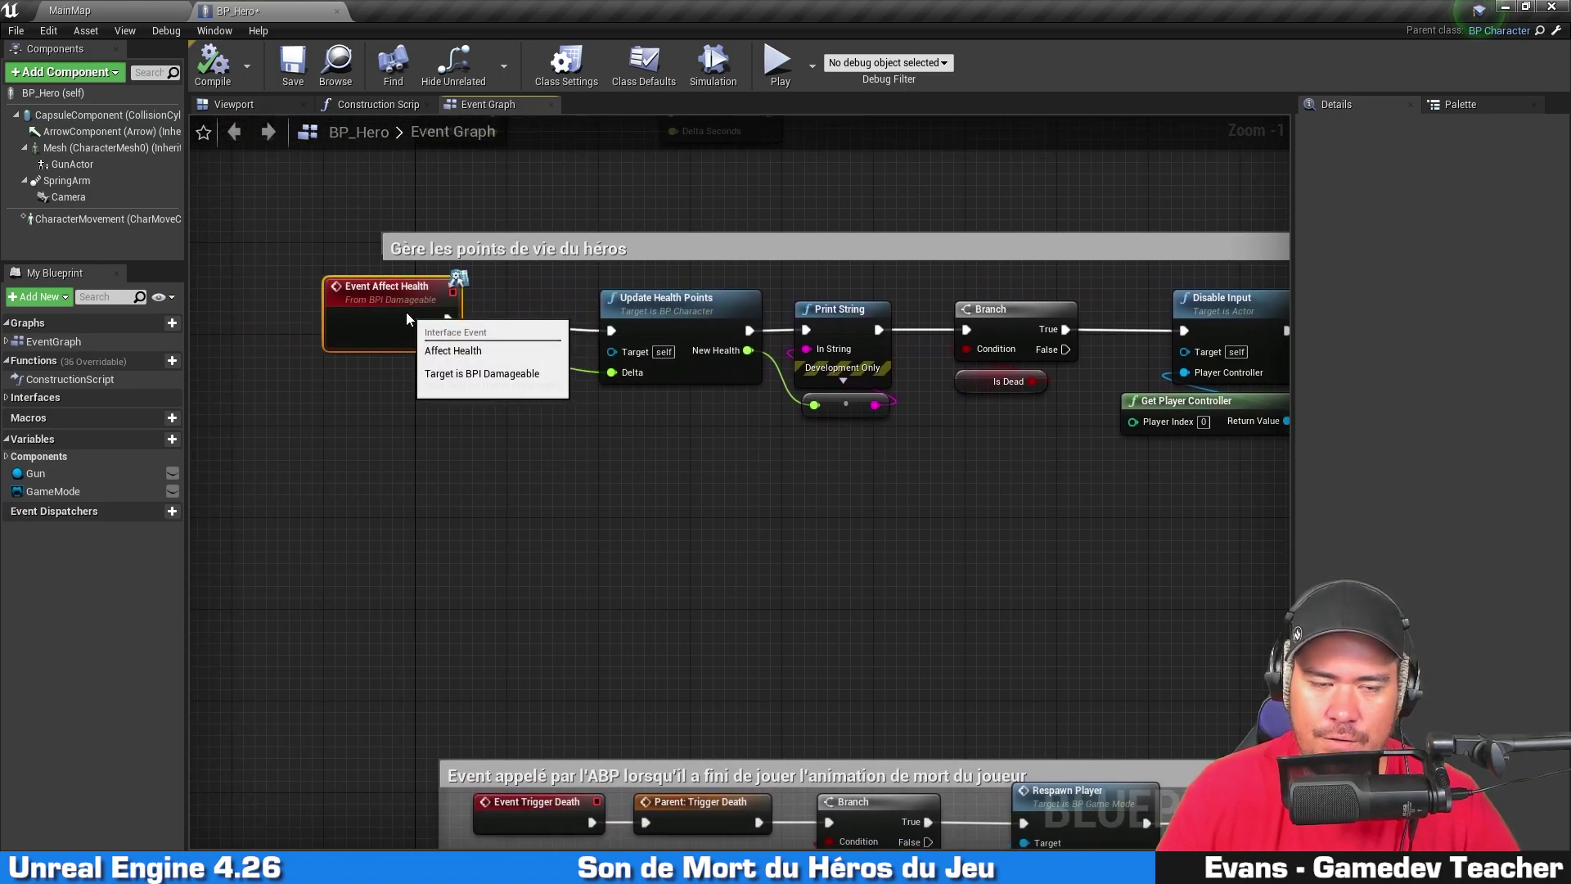
scroll(447, 374, "down", 2)
right_click_drag(599, 420, 554, 408)
left_click_drag(347, 315, 364, 333)
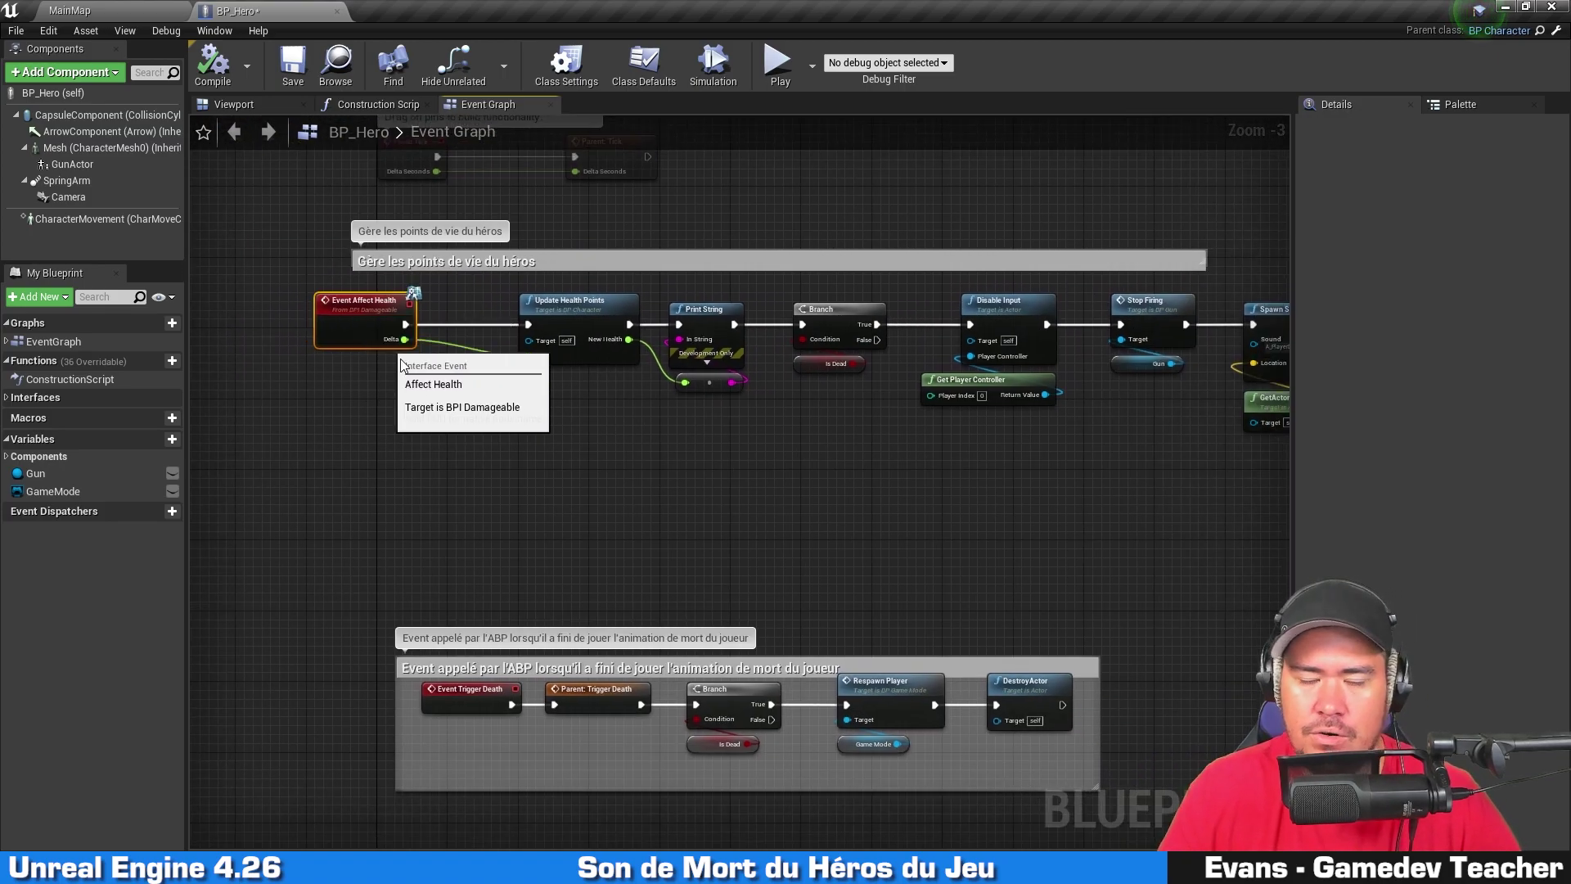
Step: Examine which nodes in the health chain run on each hit and which, like Disable Input and Stop Firing, run on death
right_click_drag(965, 450, 824, 433)
left_click_drag(825, 440, 987, 327)
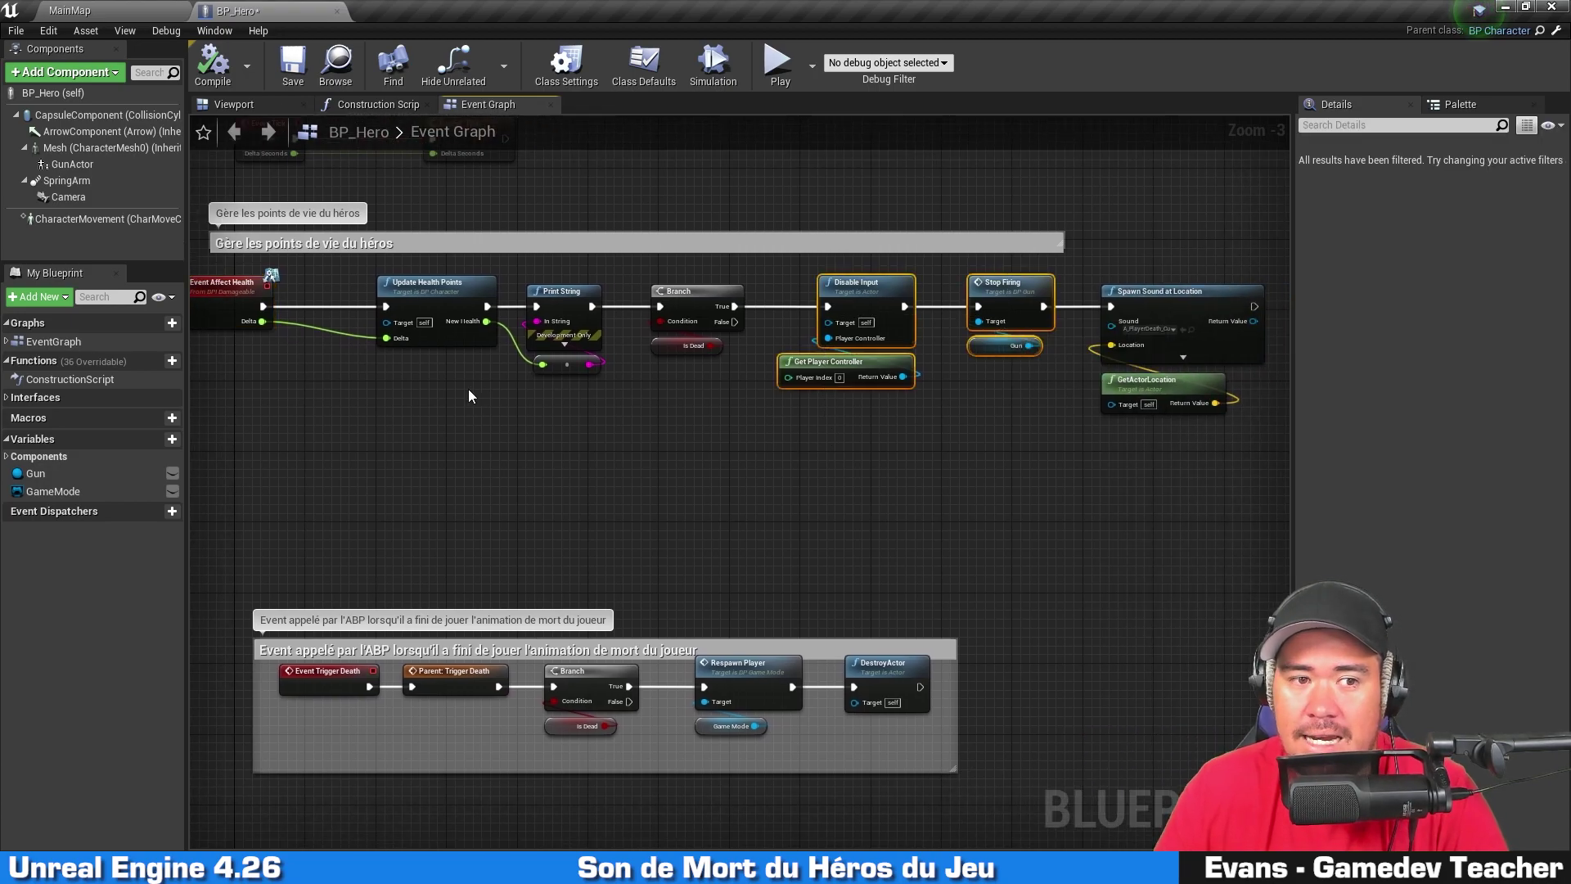
left_click_drag(213, 390, 271, 307)
mouse_move(358, 421)
left_mouse_down()
mouse_move(604, 252)
mouse_move(584, 301)
left_mouse_up()
scroll(599, 405, "up", 3)
left_click_drag(715, 414, 808, 259)
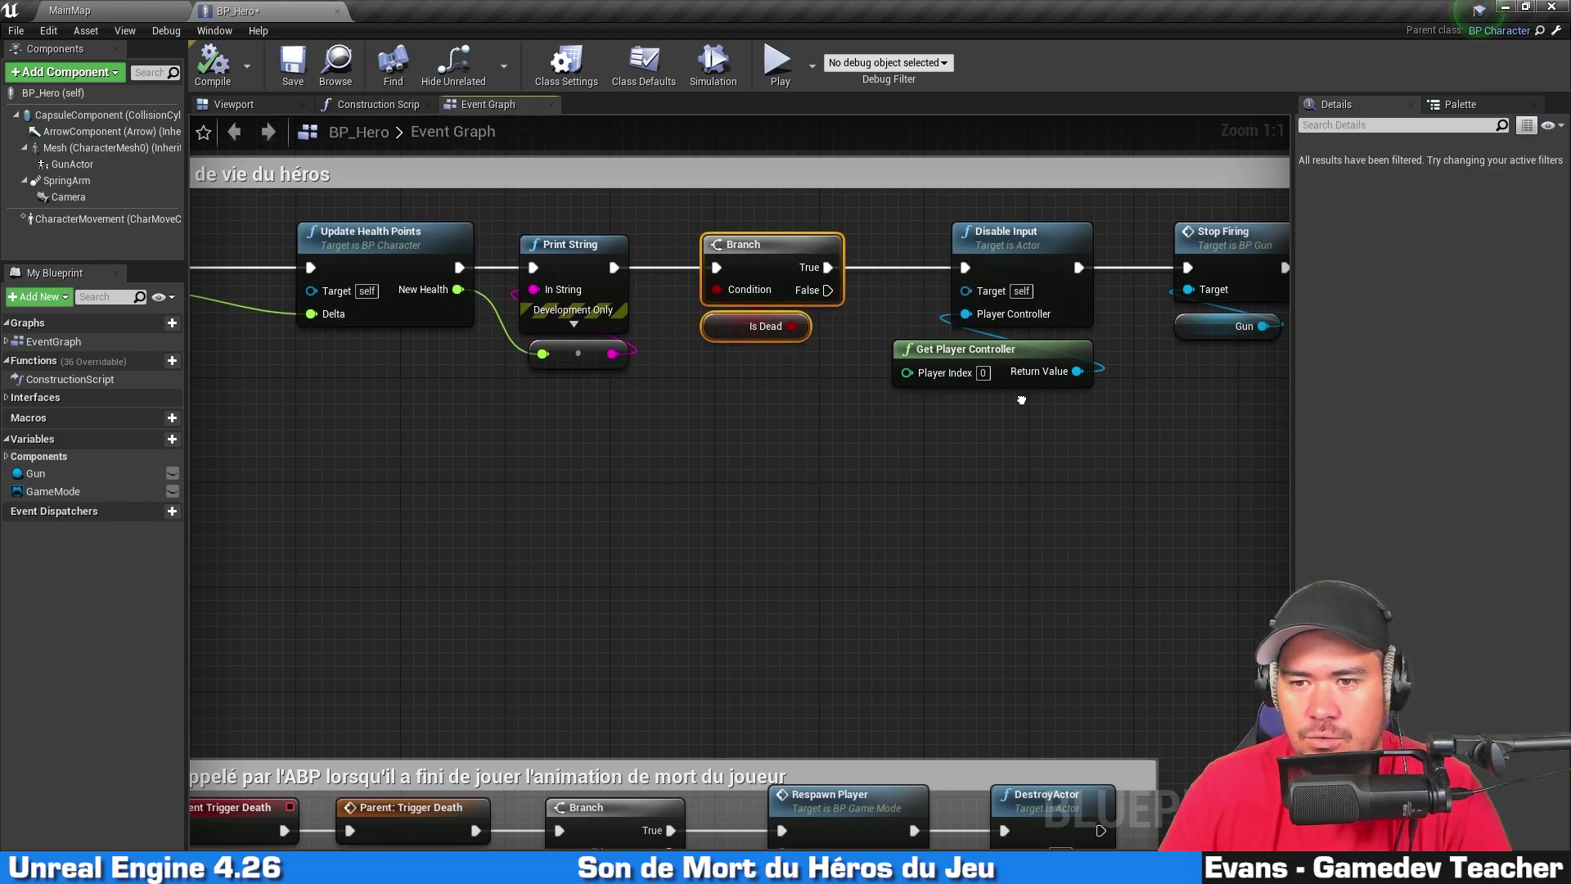
right_click_drag(987, 488, 581, 488)
left_click_drag(582, 488, 1023, 234)
right_click_drag(535, 408, 873, 411)
right_click_drag(644, 465, 697, 467)
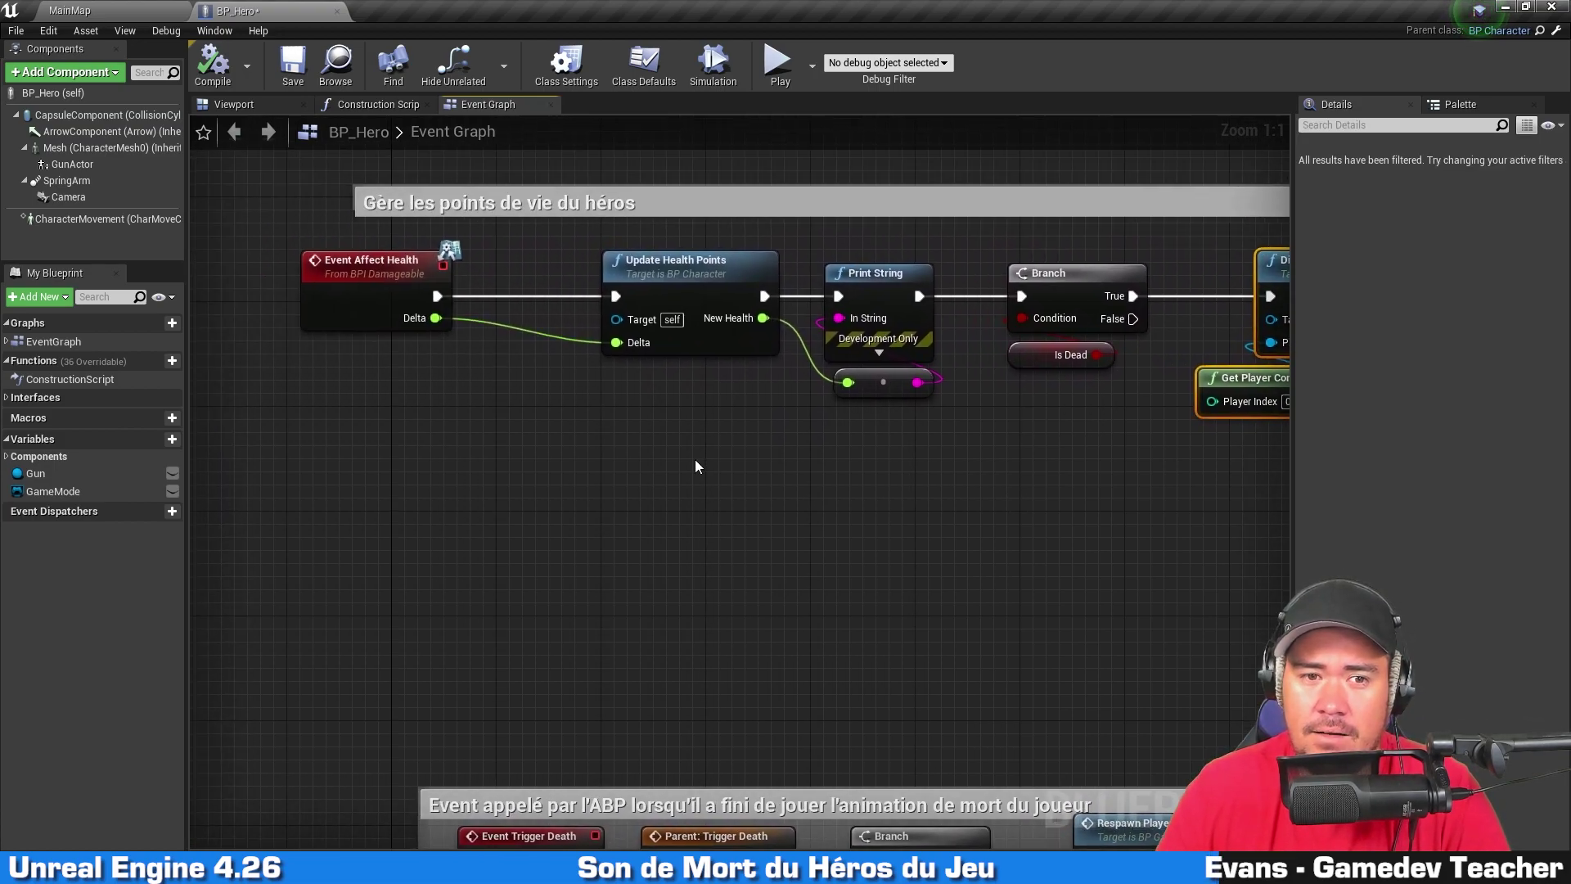
Step: Trace the execution path from Update Health Points through the Is Dead Branch to the death sound node
left_click(697, 293)
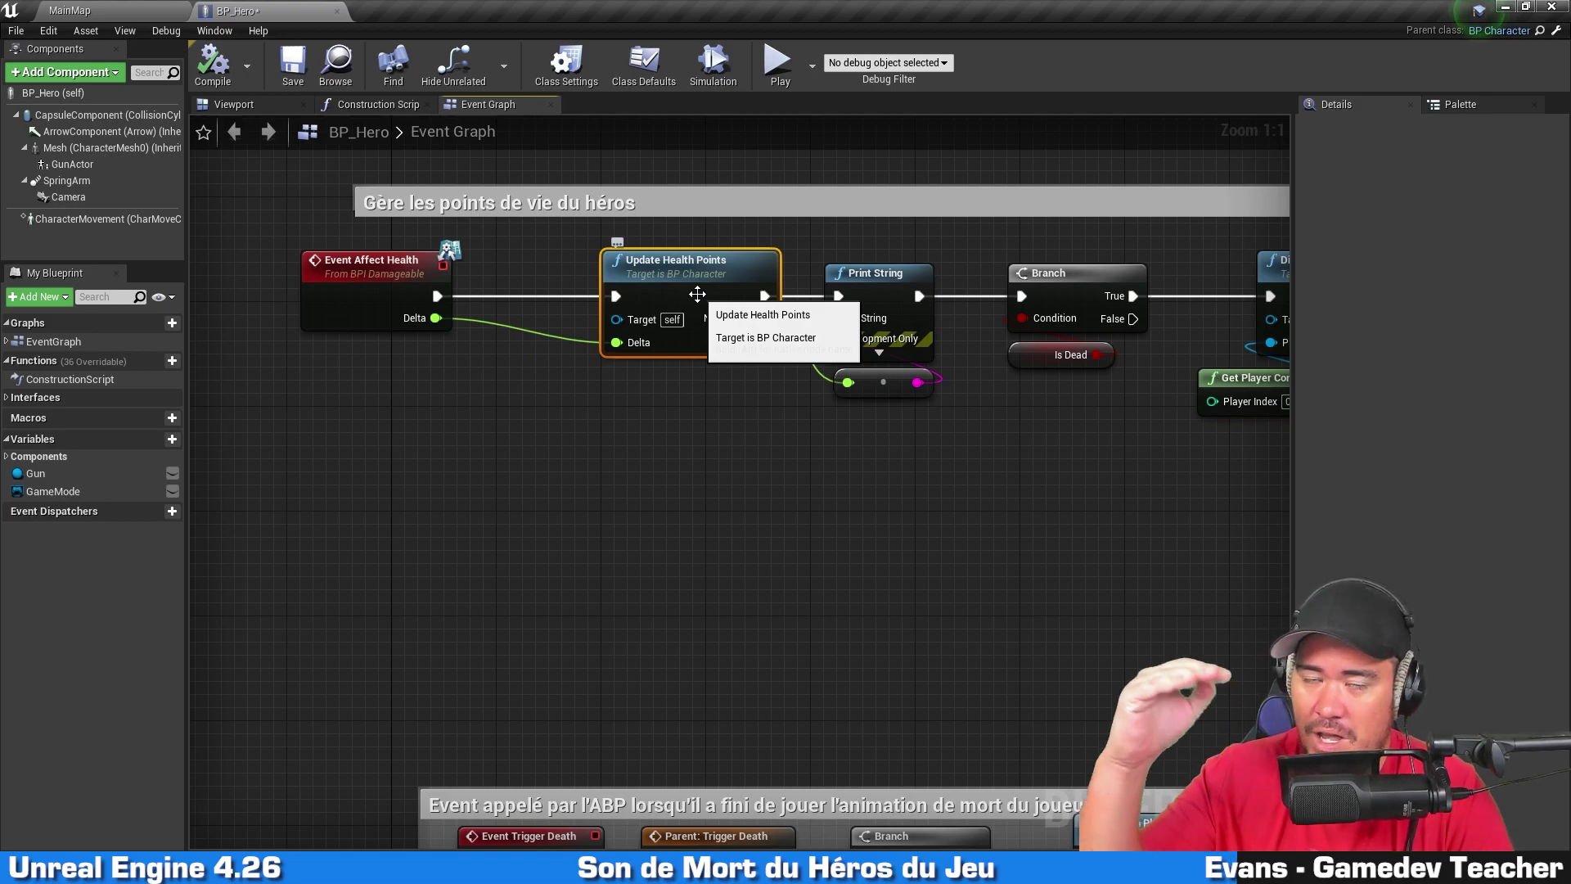
left_click_drag(738, 457, 931, 294)
right_click_drag(1105, 435, 756, 465)
left_click_drag(701, 484, 804, 287)
right_click_drag(950, 476, 624, 458)
left_click_drag(634, 528, 1070, 327)
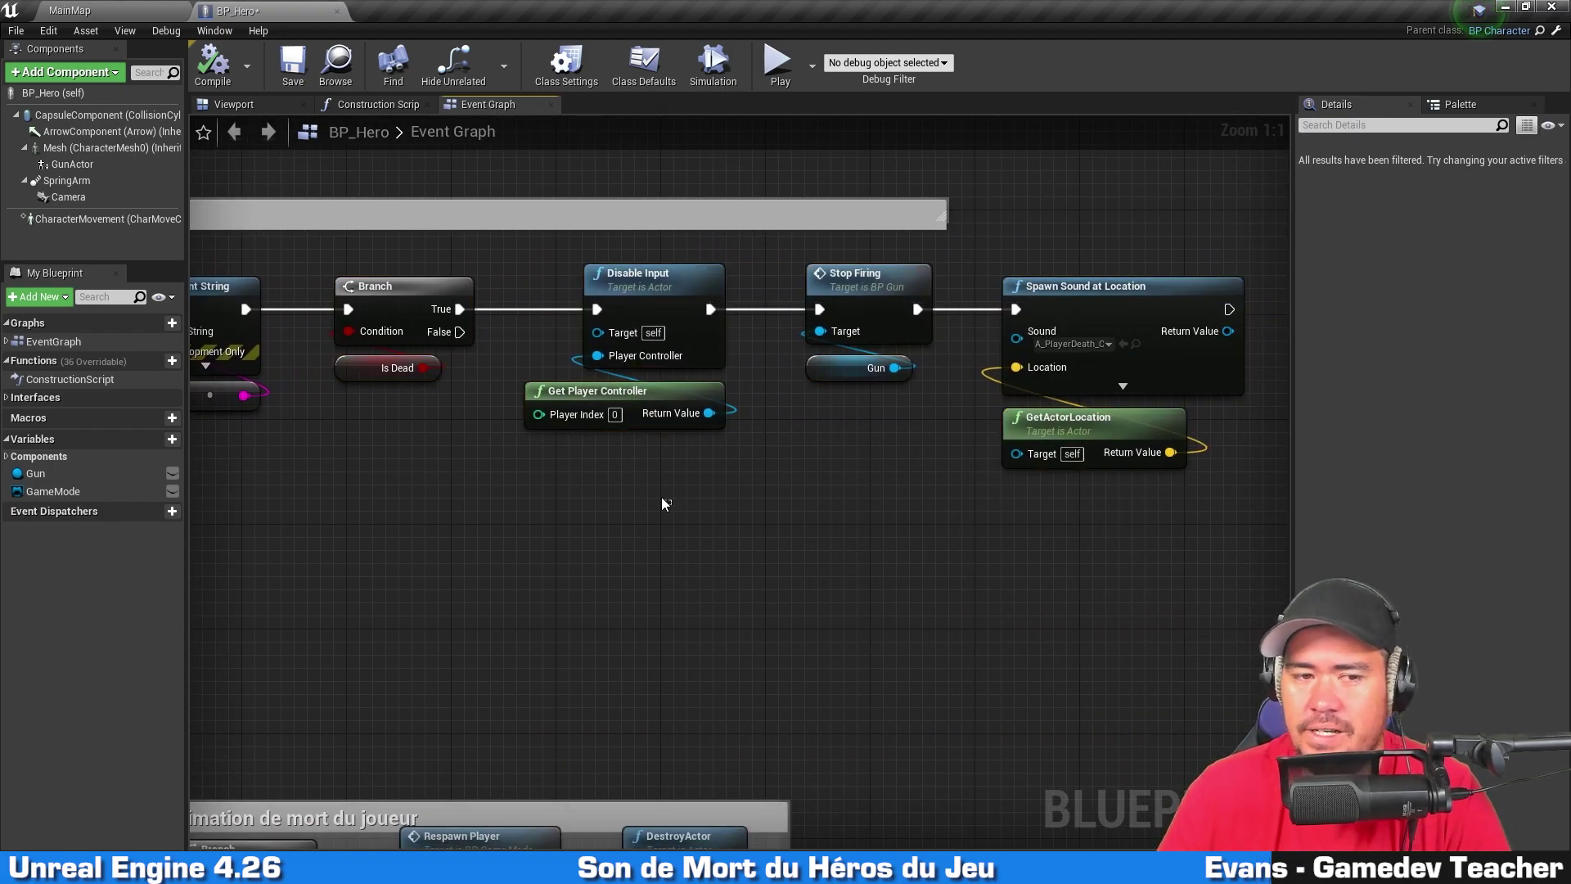
left_click(486, 505)
Step: Insert a copy of the Is Dead Branch between Event Affect Health and Update Health Points, with True leading to the health update
mouse_move(342, 516)
right_mouse_down()
mouse_move(629, 539)
mouse_move(973, 478)
right_mouse_up()
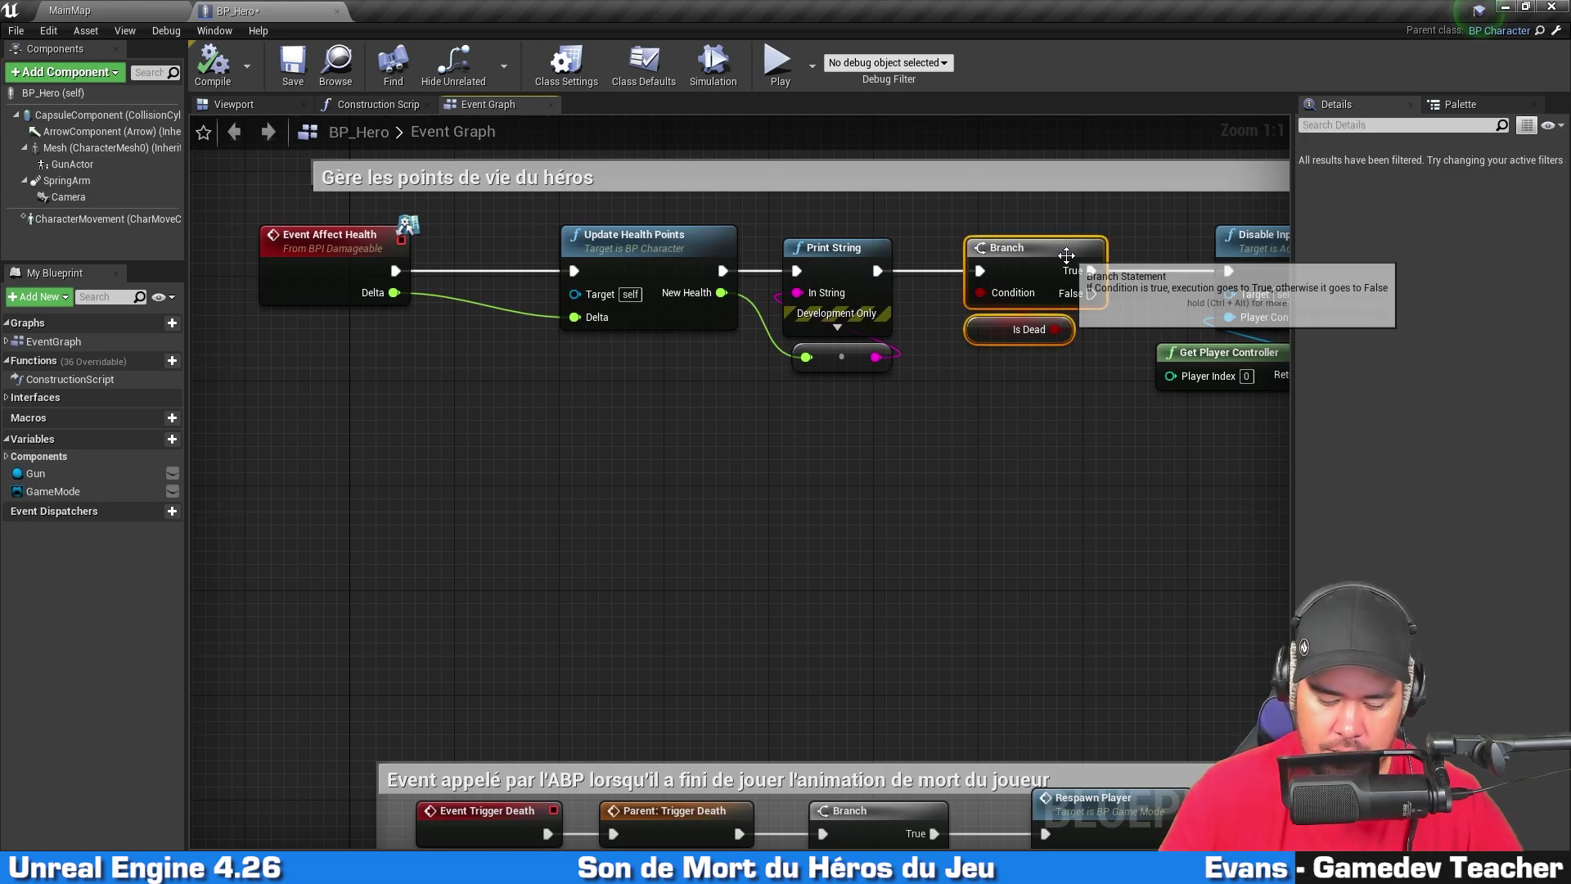
right_click_drag(475, 368, 812, 392)
key("ctrl+v")
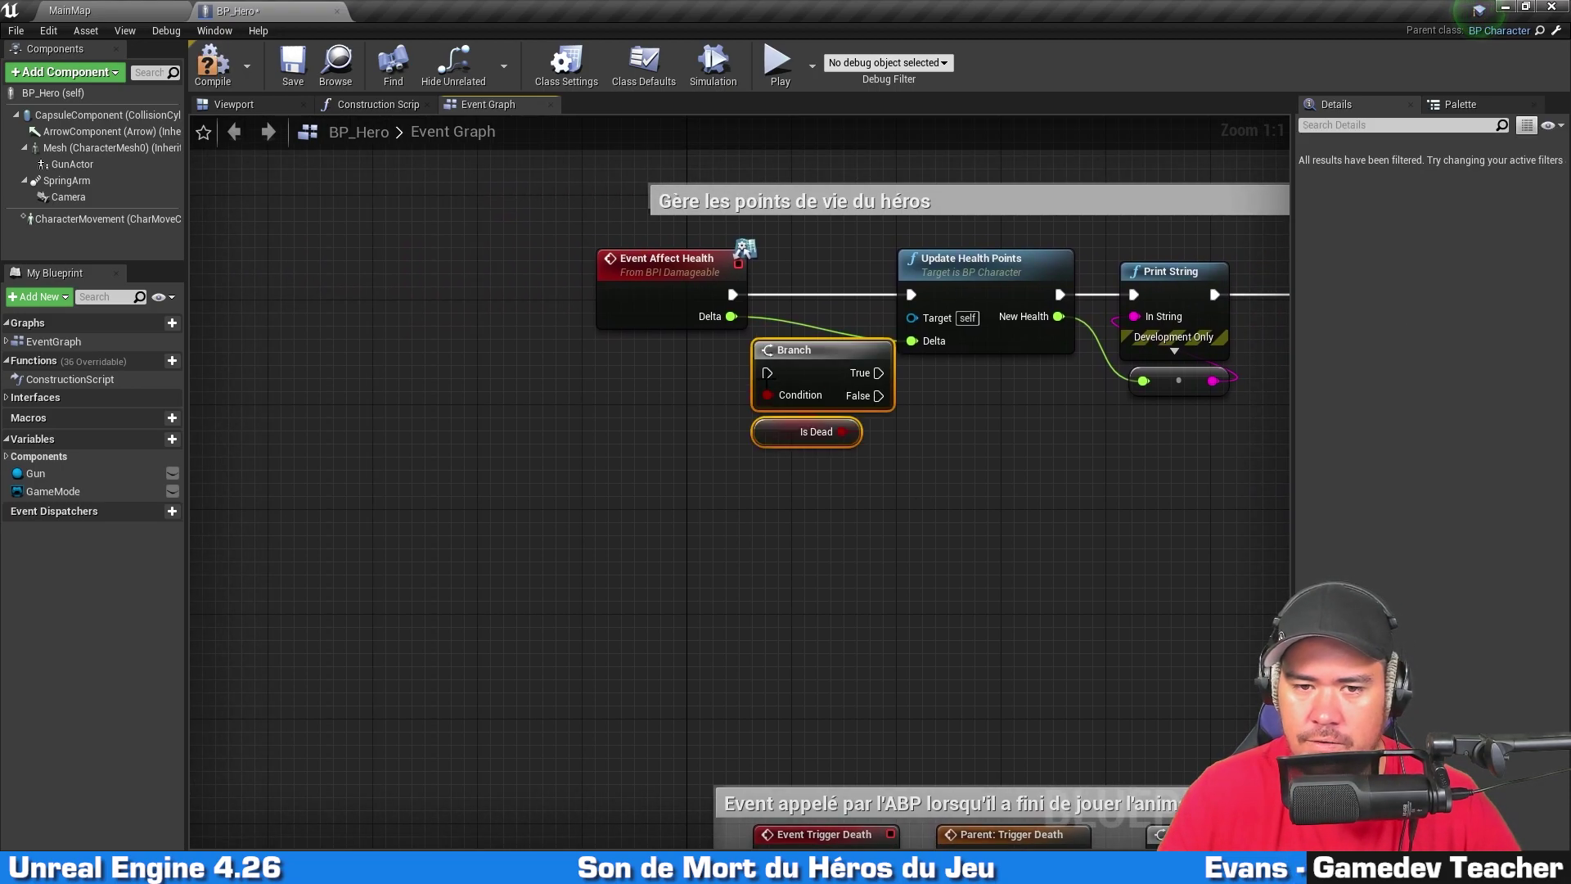
left_click_drag(655, 315, 560, 316)
mouse_move(778, 494)
left_mouse_down()
mouse_move(825, 329)
mouse_move(754, 287)
left_mouse_up()
left_click_drag(642, 298, 702, 295)
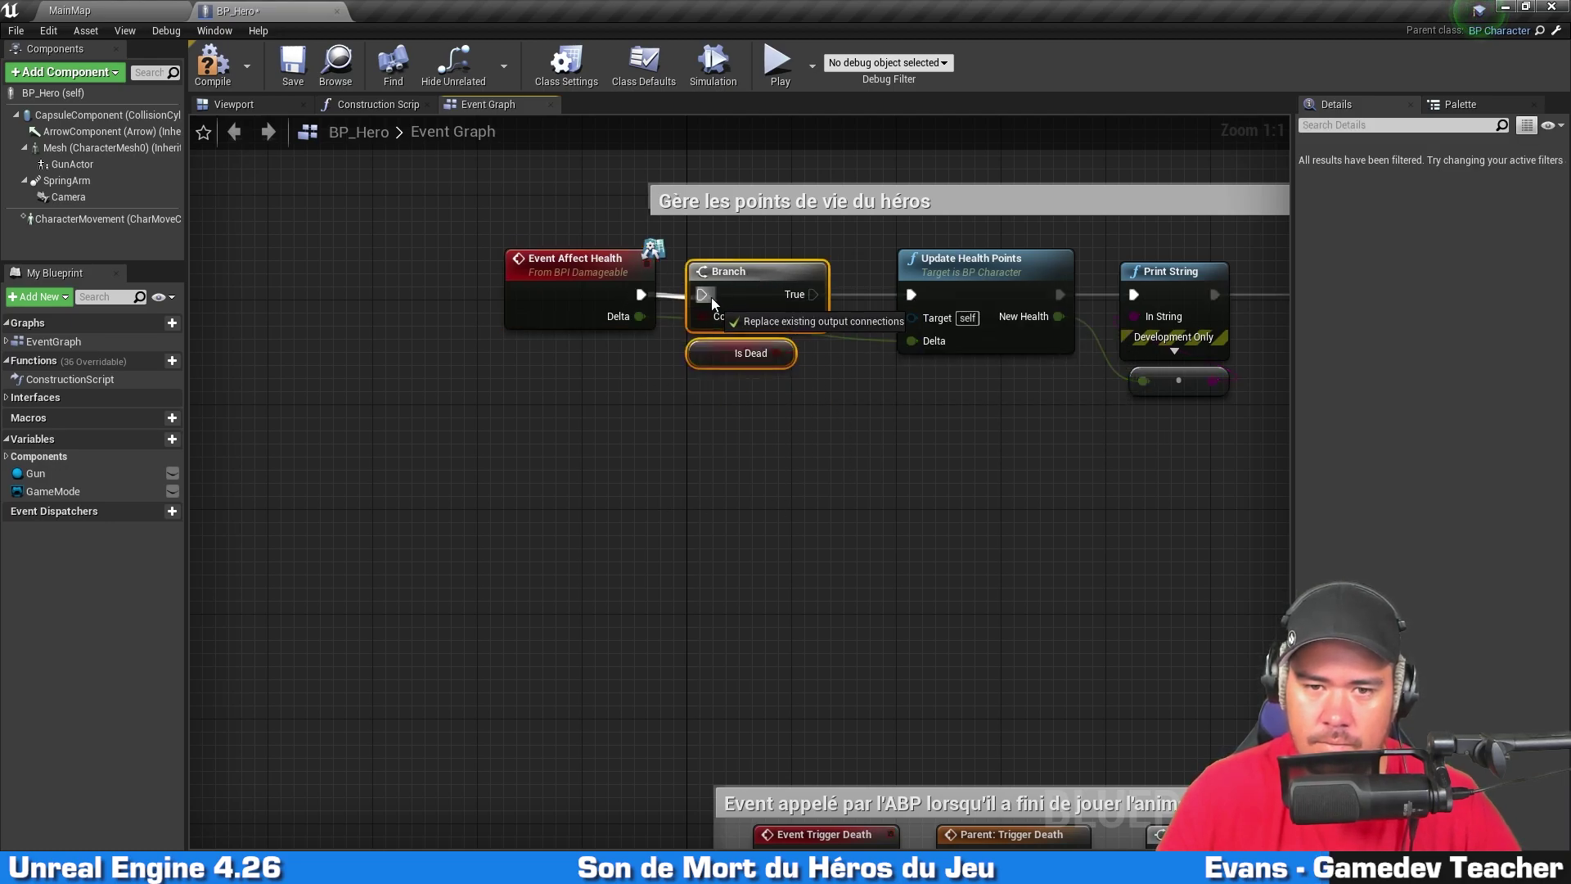
left_click_drag(813, 294, 911, 295)
left_click(828, 442)
Step: Insert a NOT Boolean node between Is Dead and the new Branch's Condition, placing it just beneath the Branch
left_click_drag(787, 350, 735, 403)
type("notb")
key("Return")
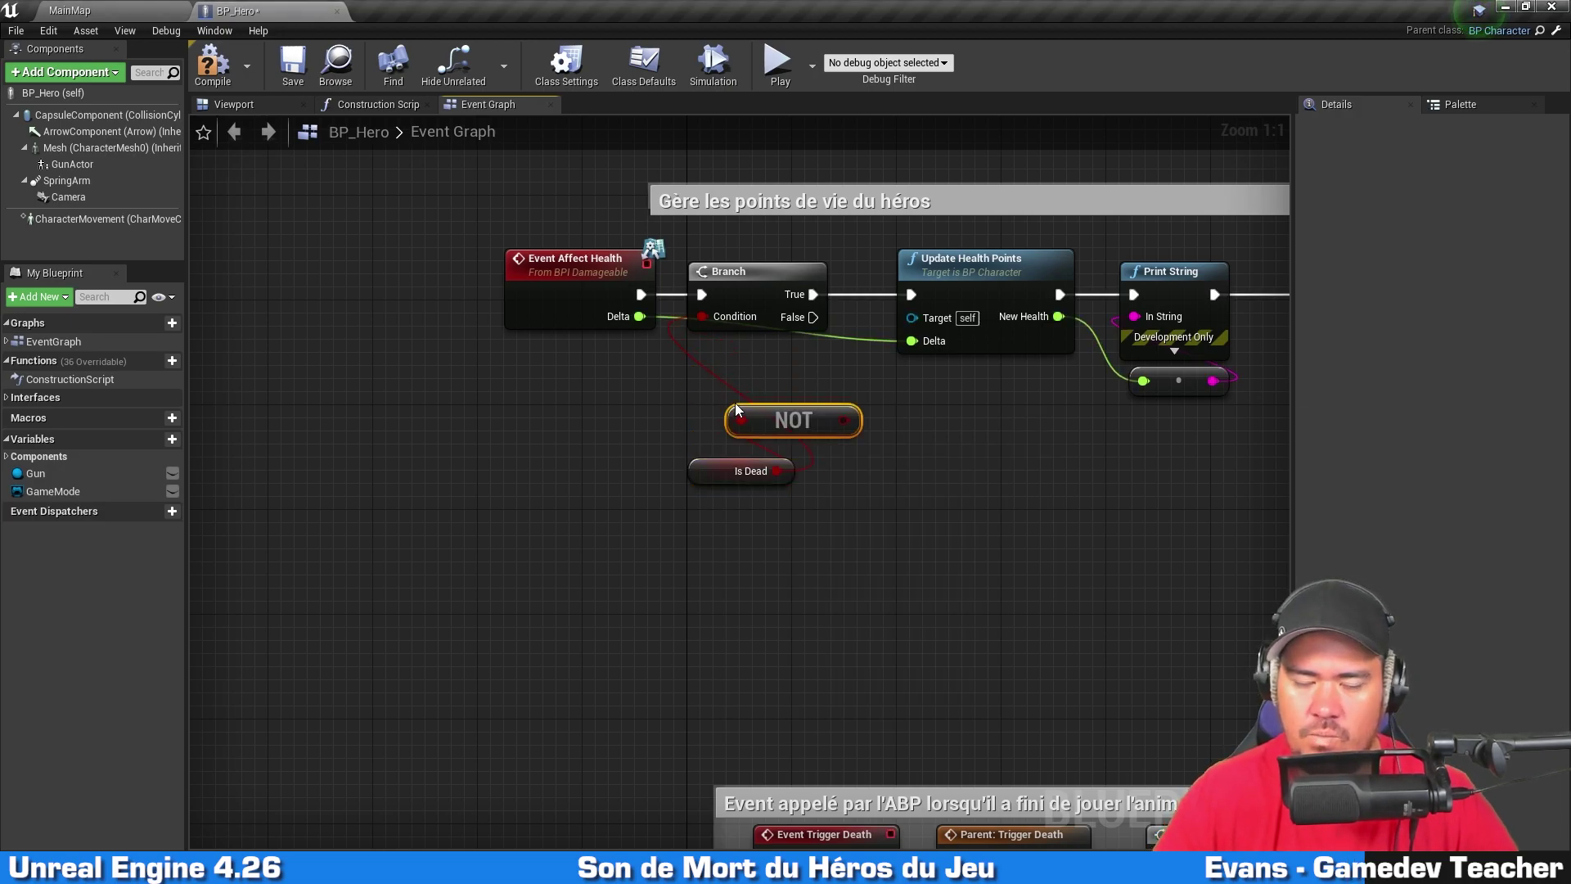
left_click_drag(844, 419, 703, 317)
left_click_drag(774, 425, 744, 360)
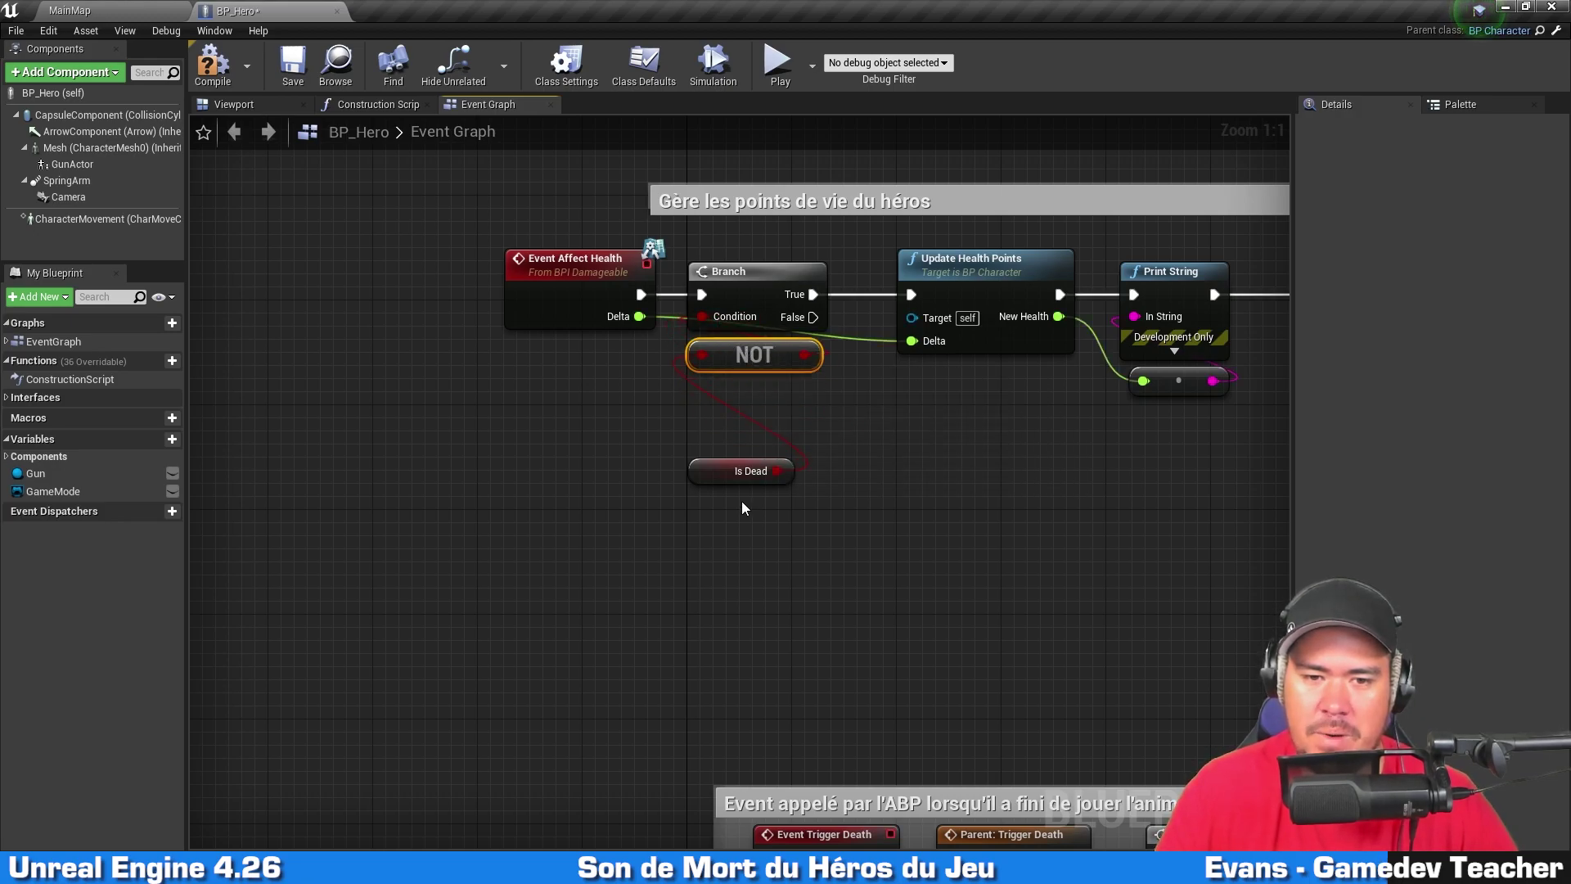
Step: Move the Is Dead node up directly beneath the NOT node under the new Branch
left_click_drag(710, 468, 706, 406)
left_click_drag(709, 499, 750, 298)
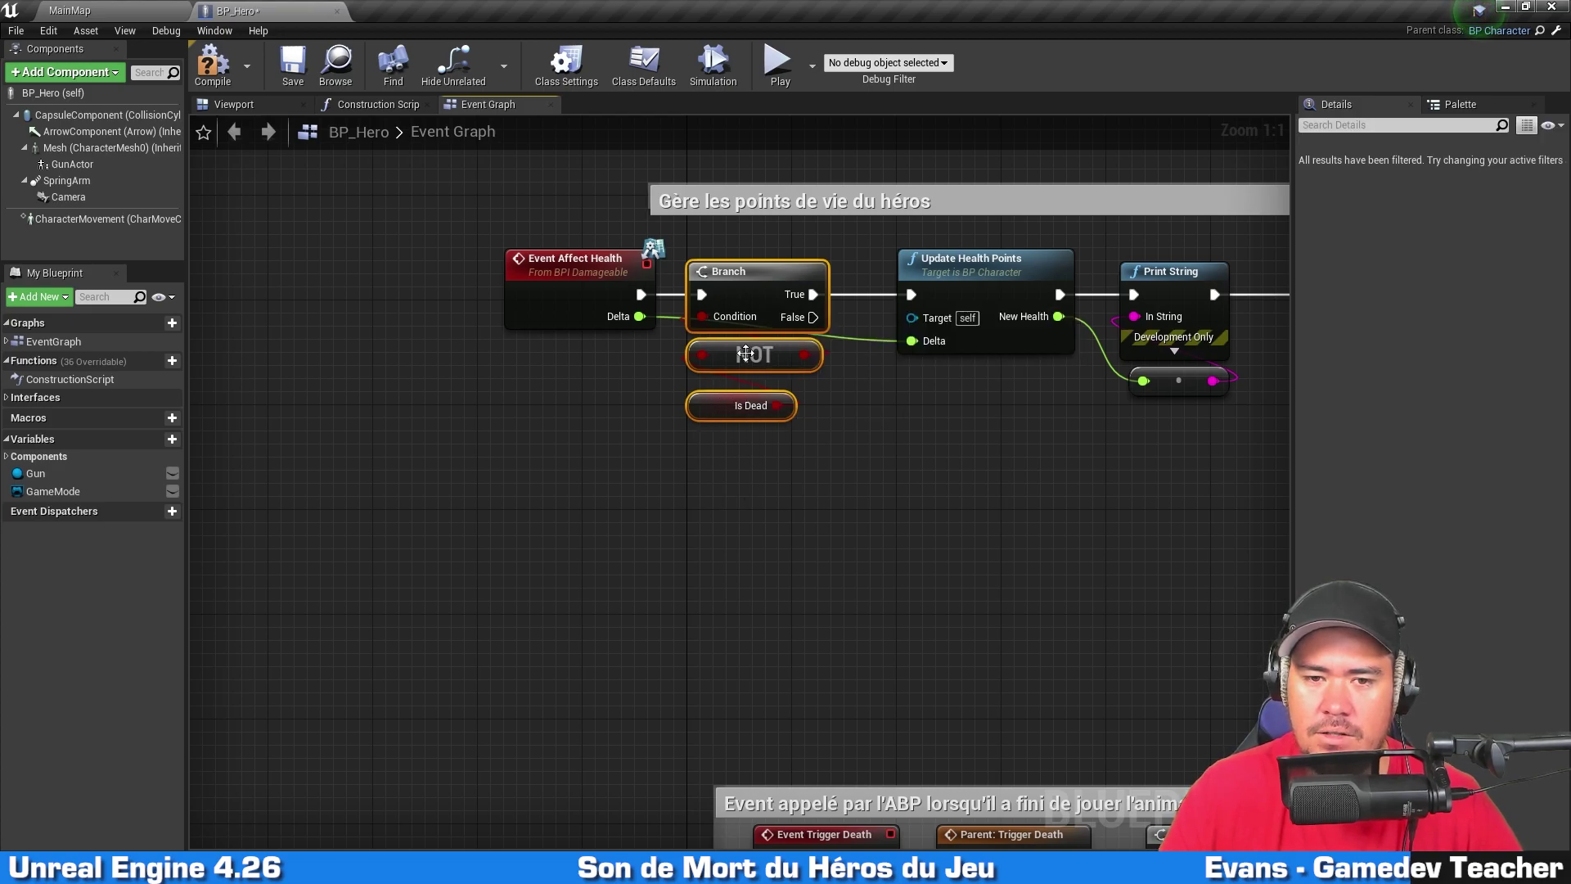
left_click(704, 454)
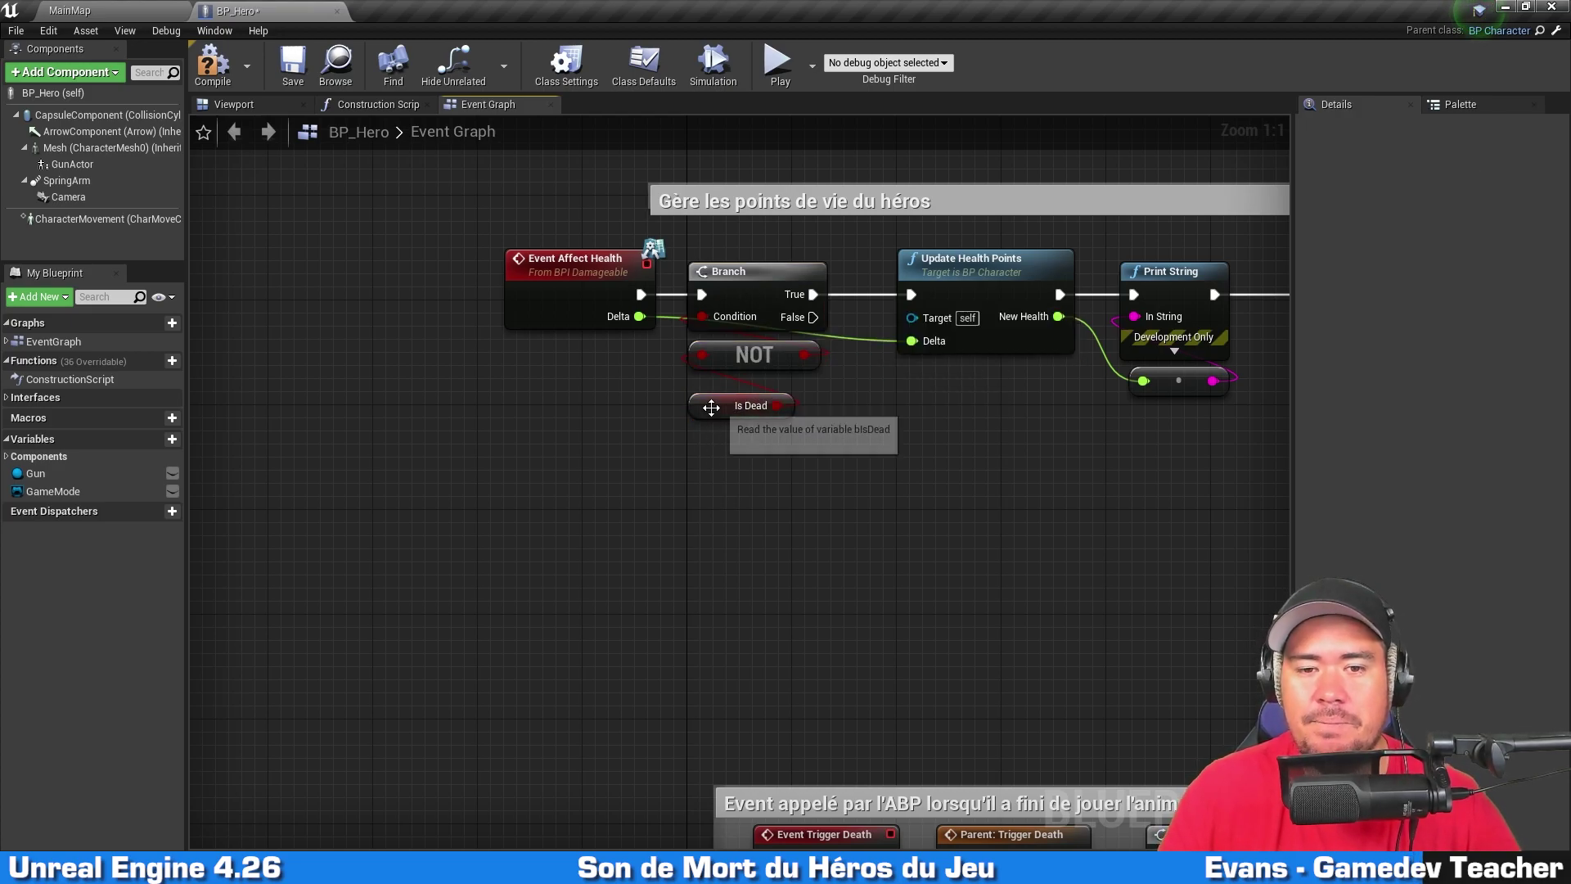
left_click_drag(705, 406, 710, 392)
Step: Examine the health chain from Update Health Points through the second Is Dead Branch to Disable Input, Stop Firing and Spawn Sound at Location
right_click_drag(1017, 447, 801, 445)
left_click_drag(712, 469, 950, 236)
right_click_drag(1116, 475, 738, 451)
left_click_drag(724, 473, 796, 252)
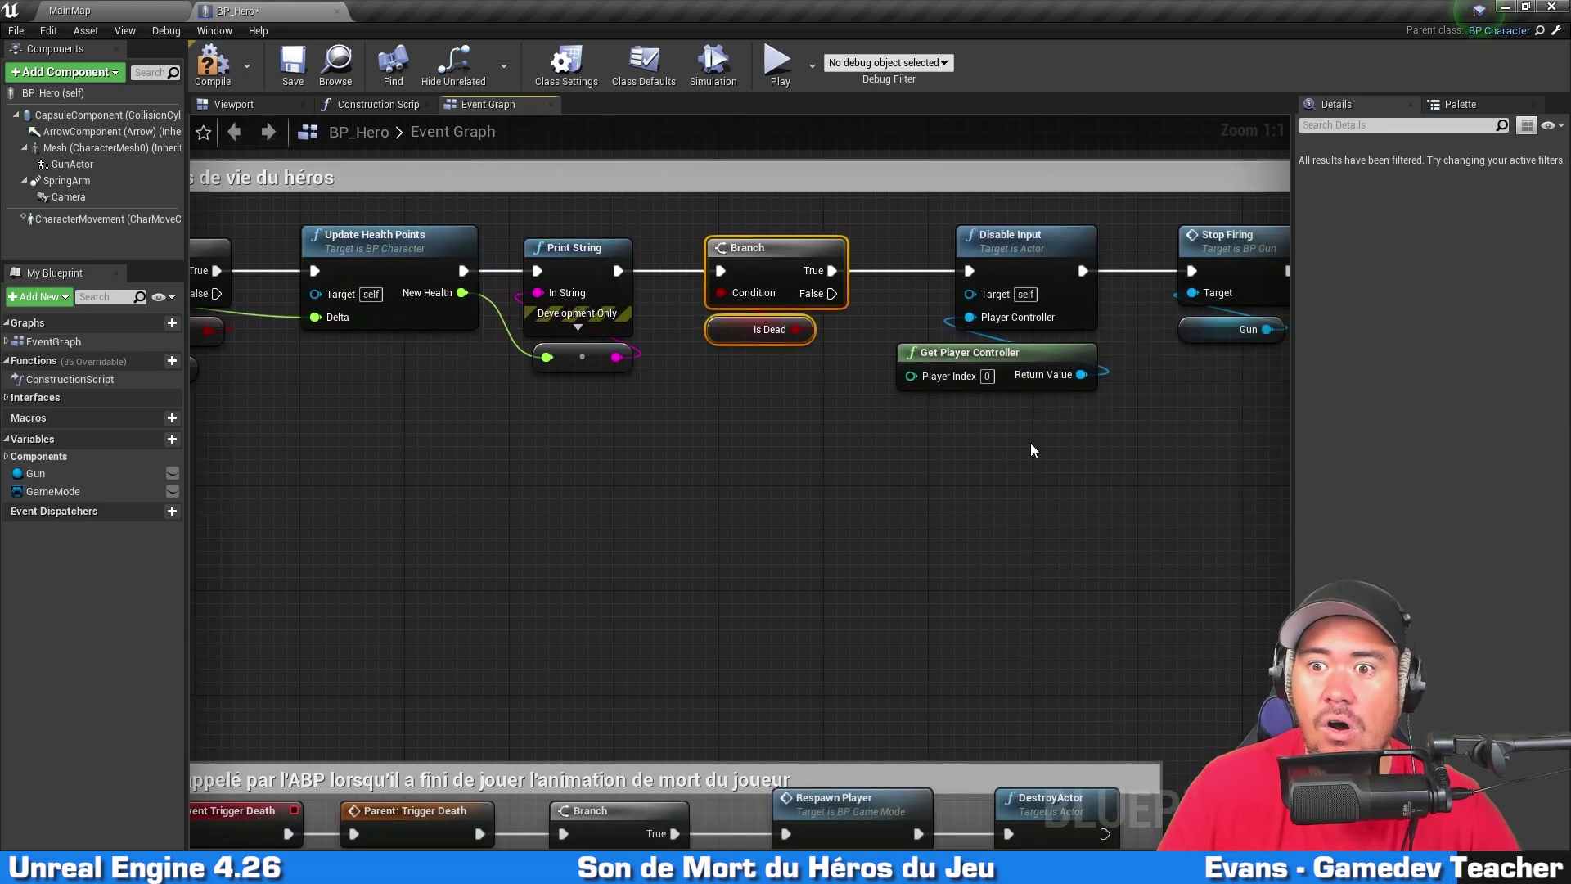
right_click_drag(1026, 446, 564, 434)
left_click_drag(496, 487, 1041, 213)
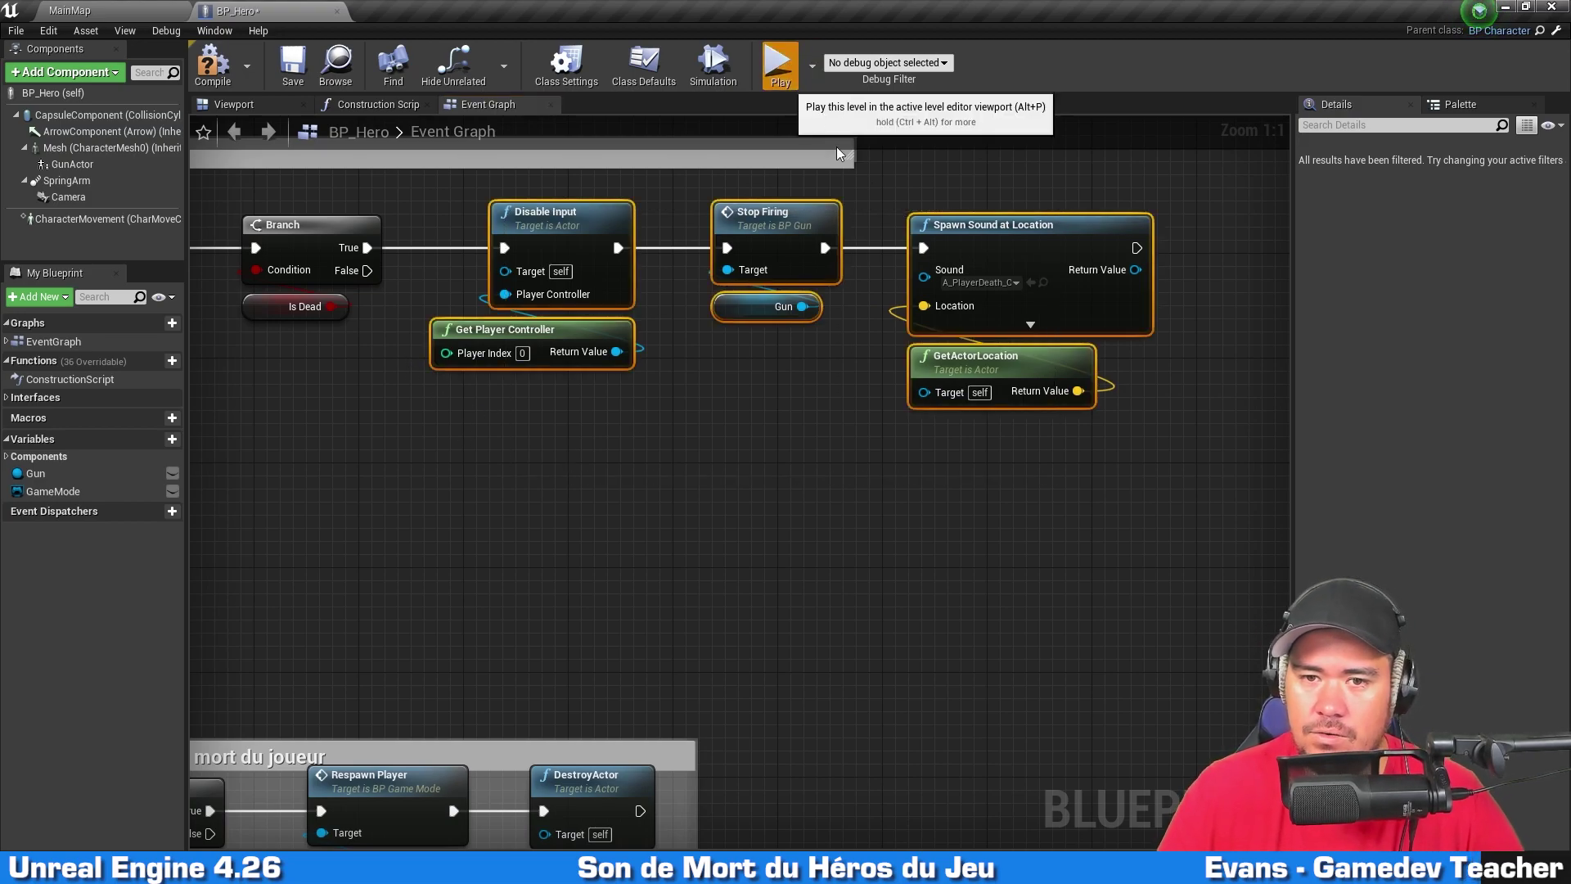
Step: Play the level in a preview window, move the hero to test the death logic, and stop the session
left_click(808, 66)
key("w")
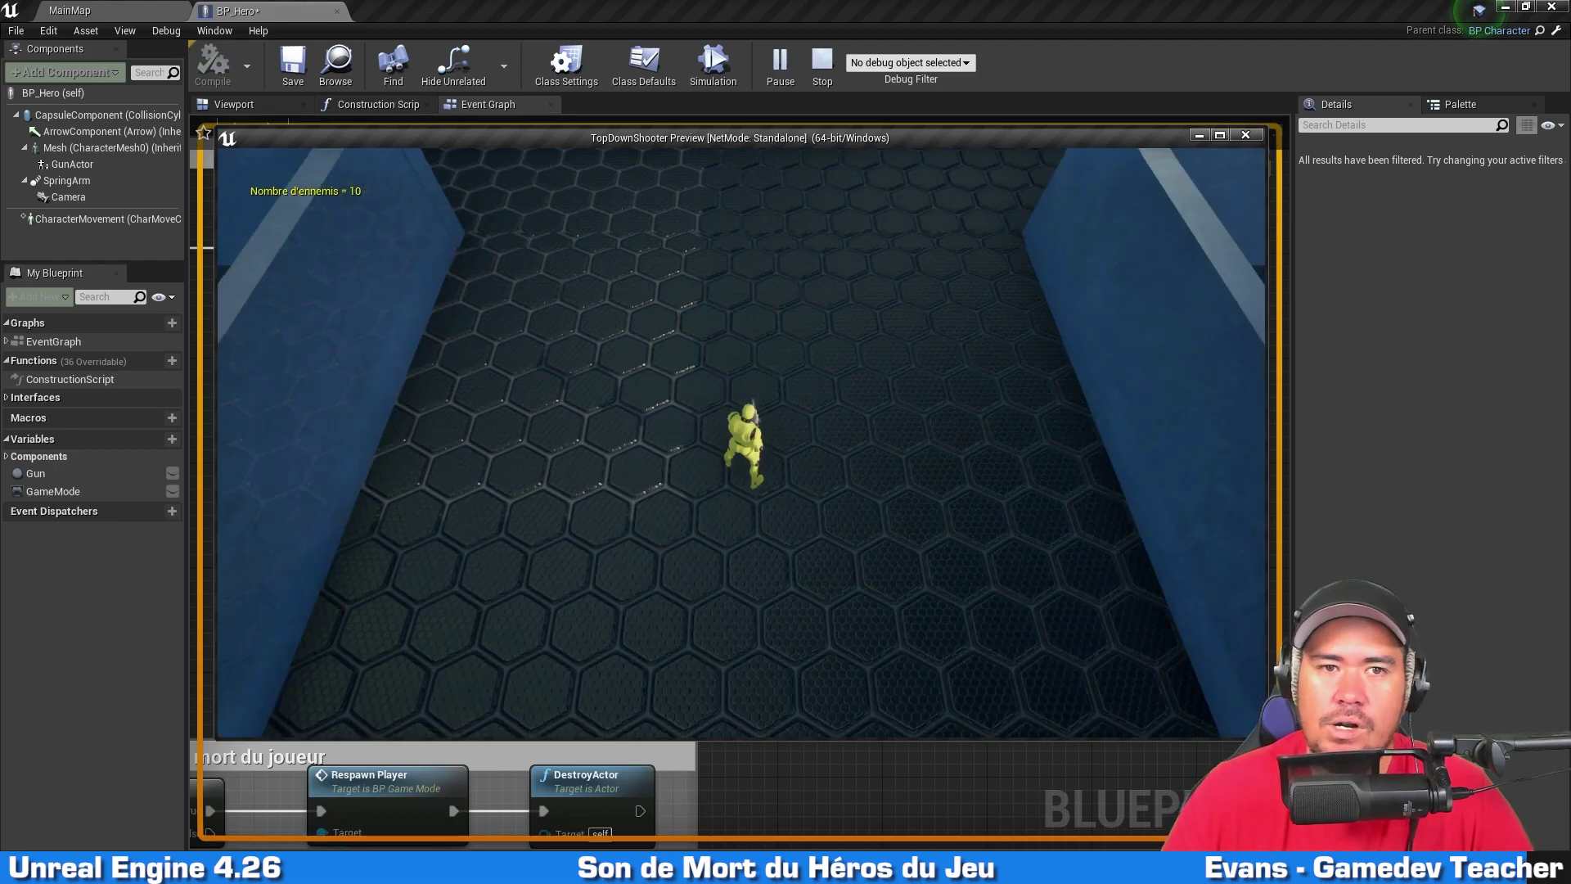
key("Escape")
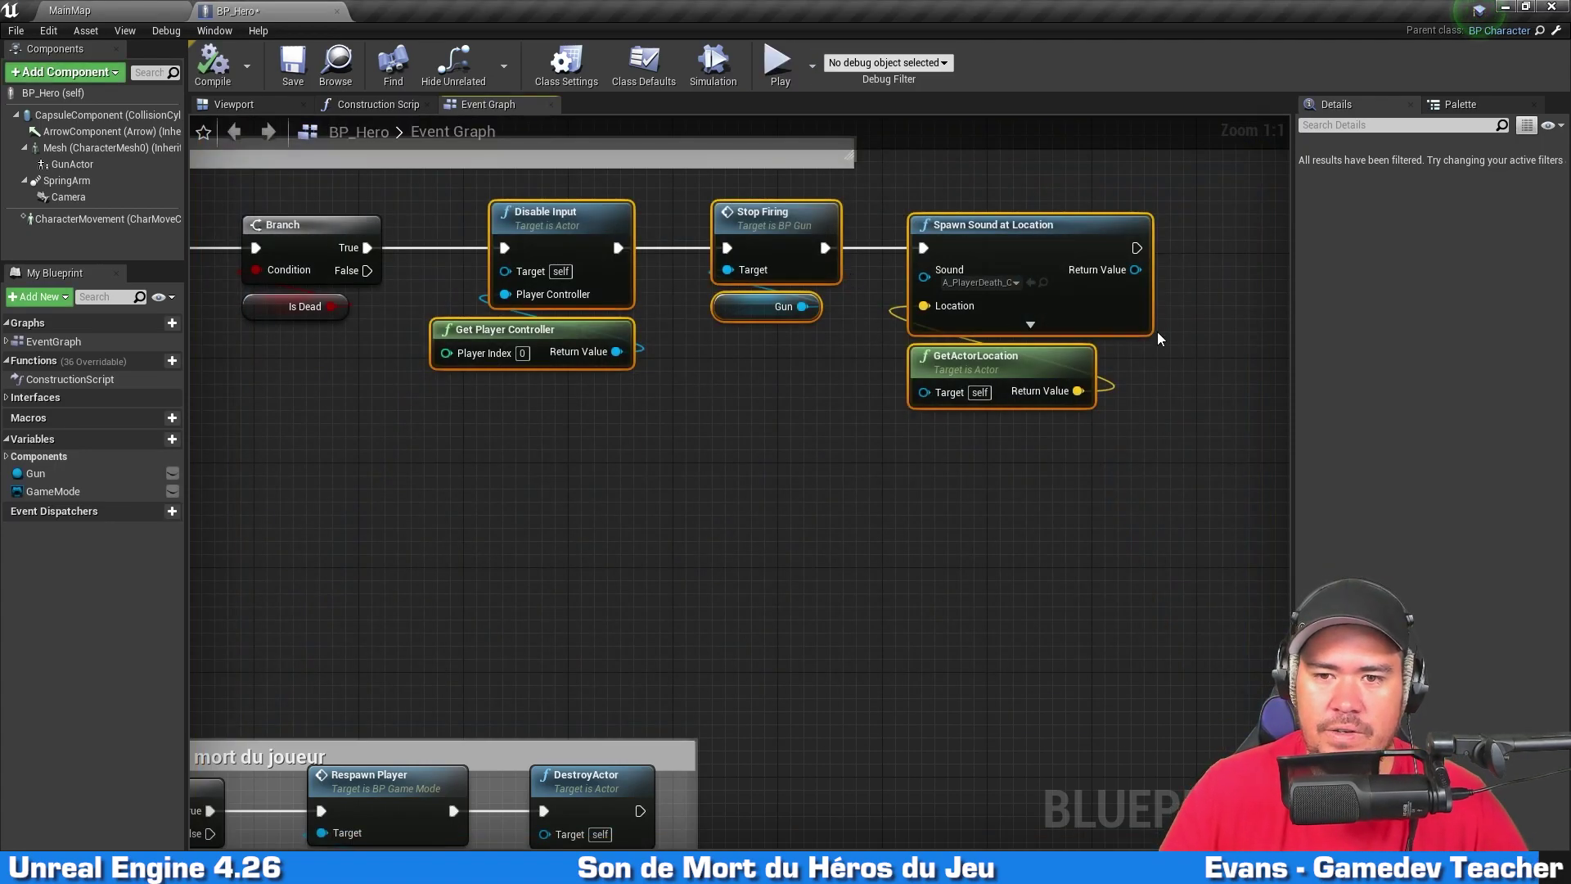
Step: Open A_PlayerDeath_Cue from the Audio folder, save the pending changes and return to MainMap with the asset editors closed
left_click(1043, 283)
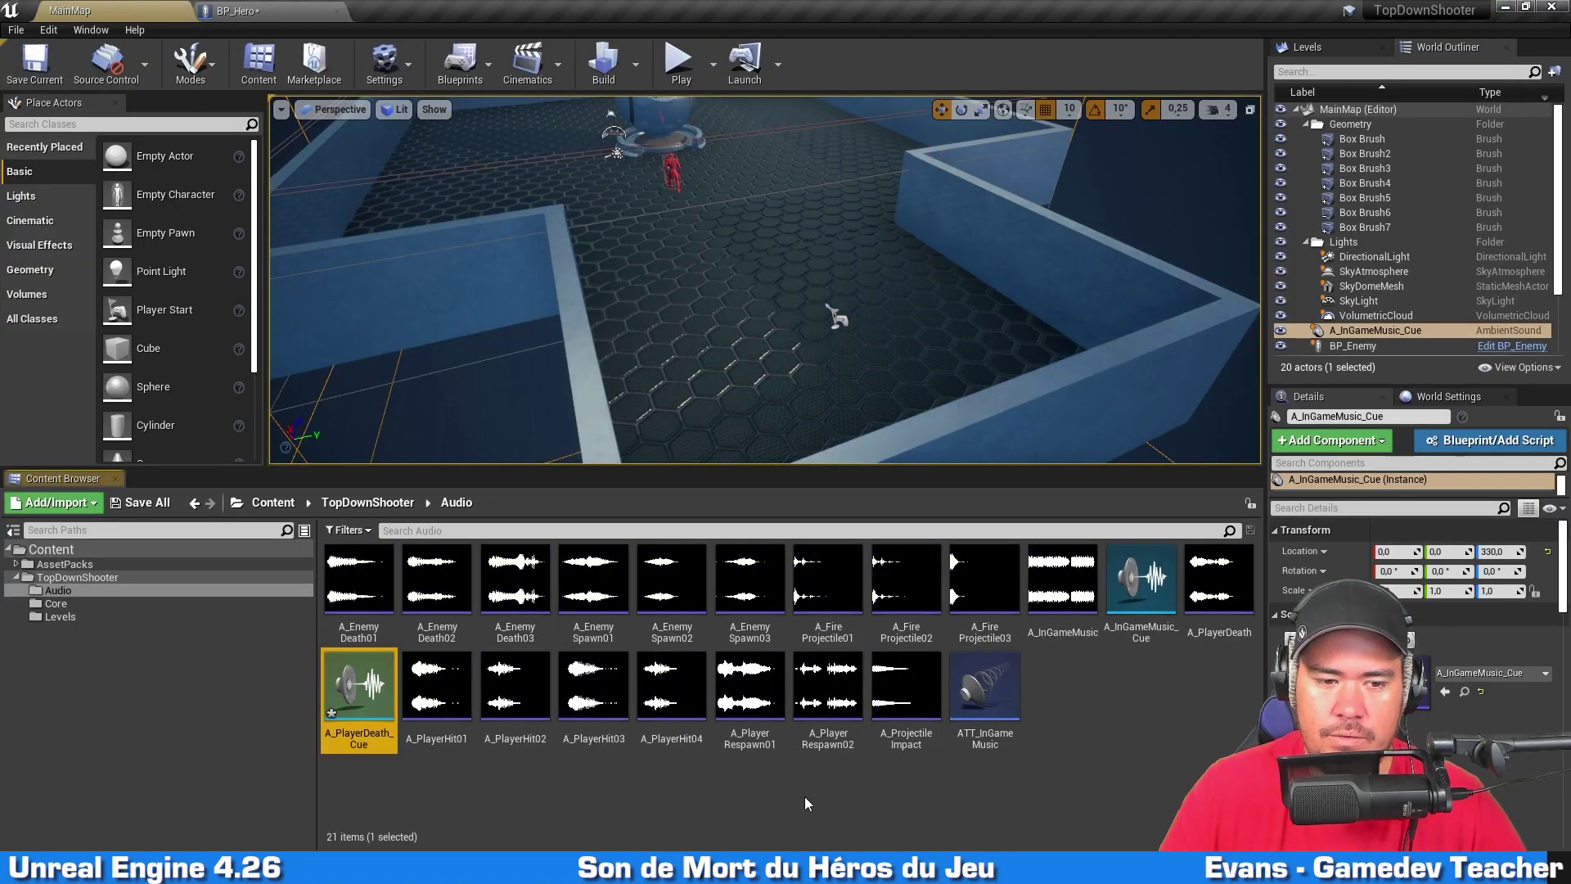
double_click(385, 746)
left_click(851, 508)
left_click(551, 423)
left_click(176, 229)
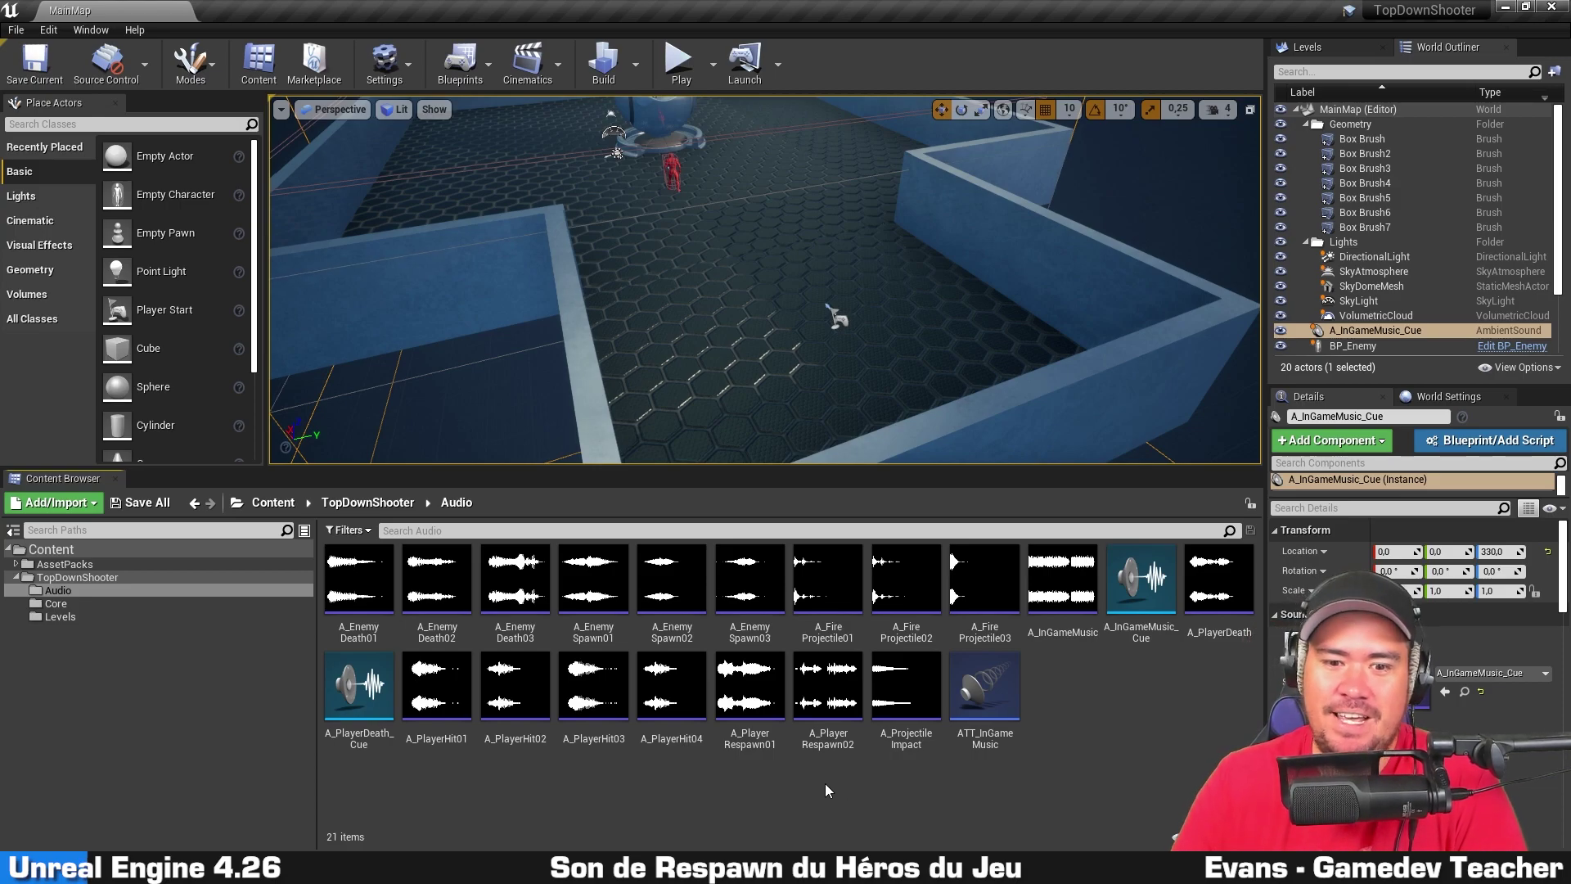
Step: Listen to the A_PlayerRespawn01 and A_PlayerRespawn02 sound waves and check the cue creation option for A_PlayerRespawn01
mouse_move(758, 687)
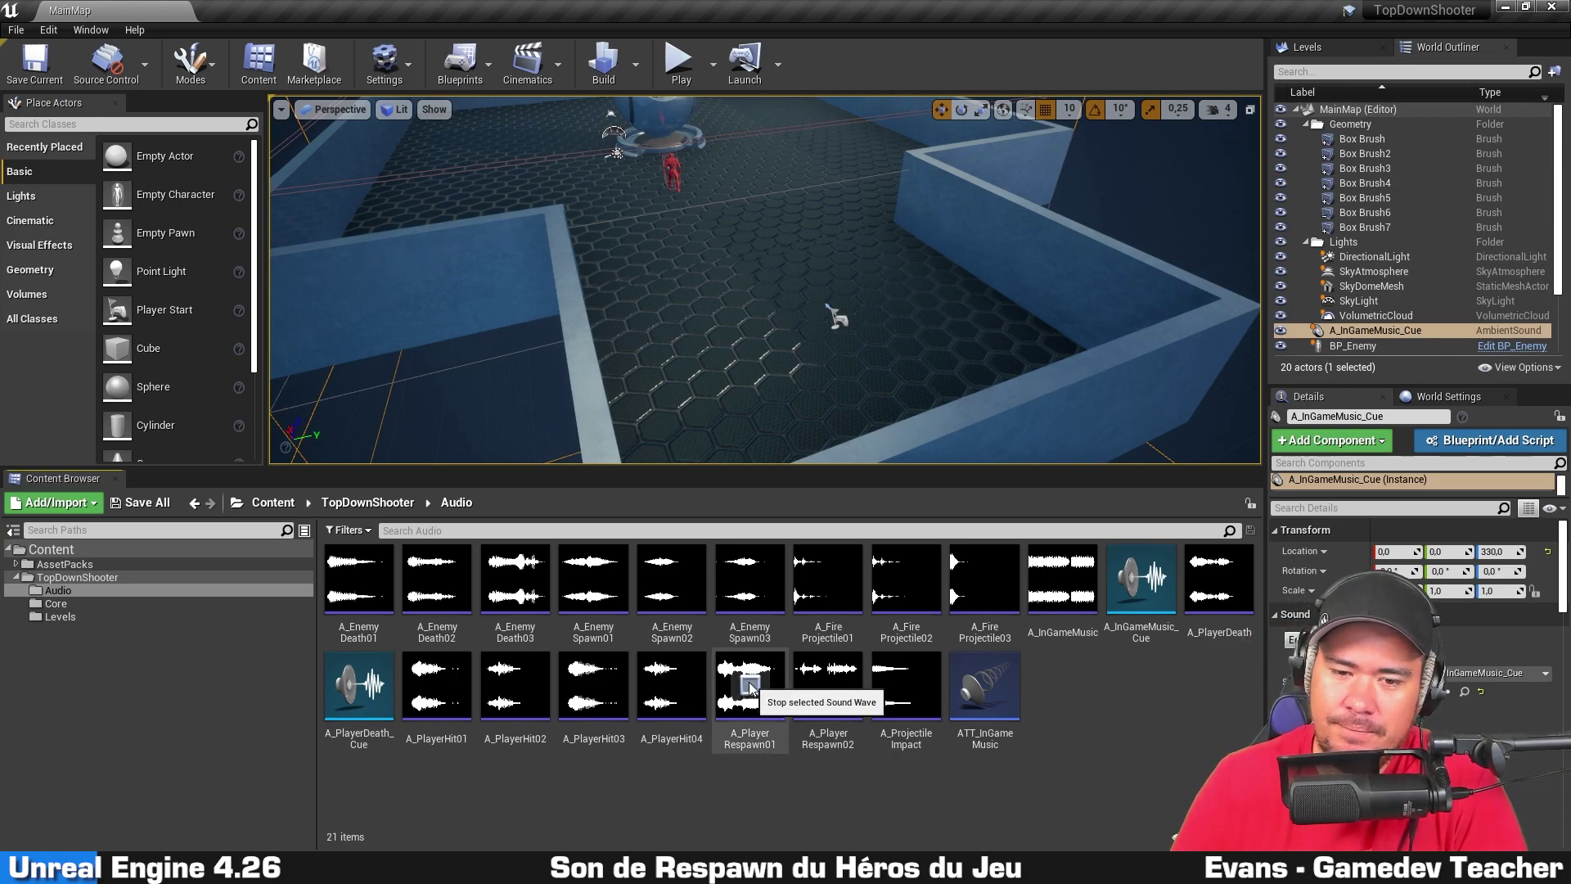
mouse_move(835, 691)
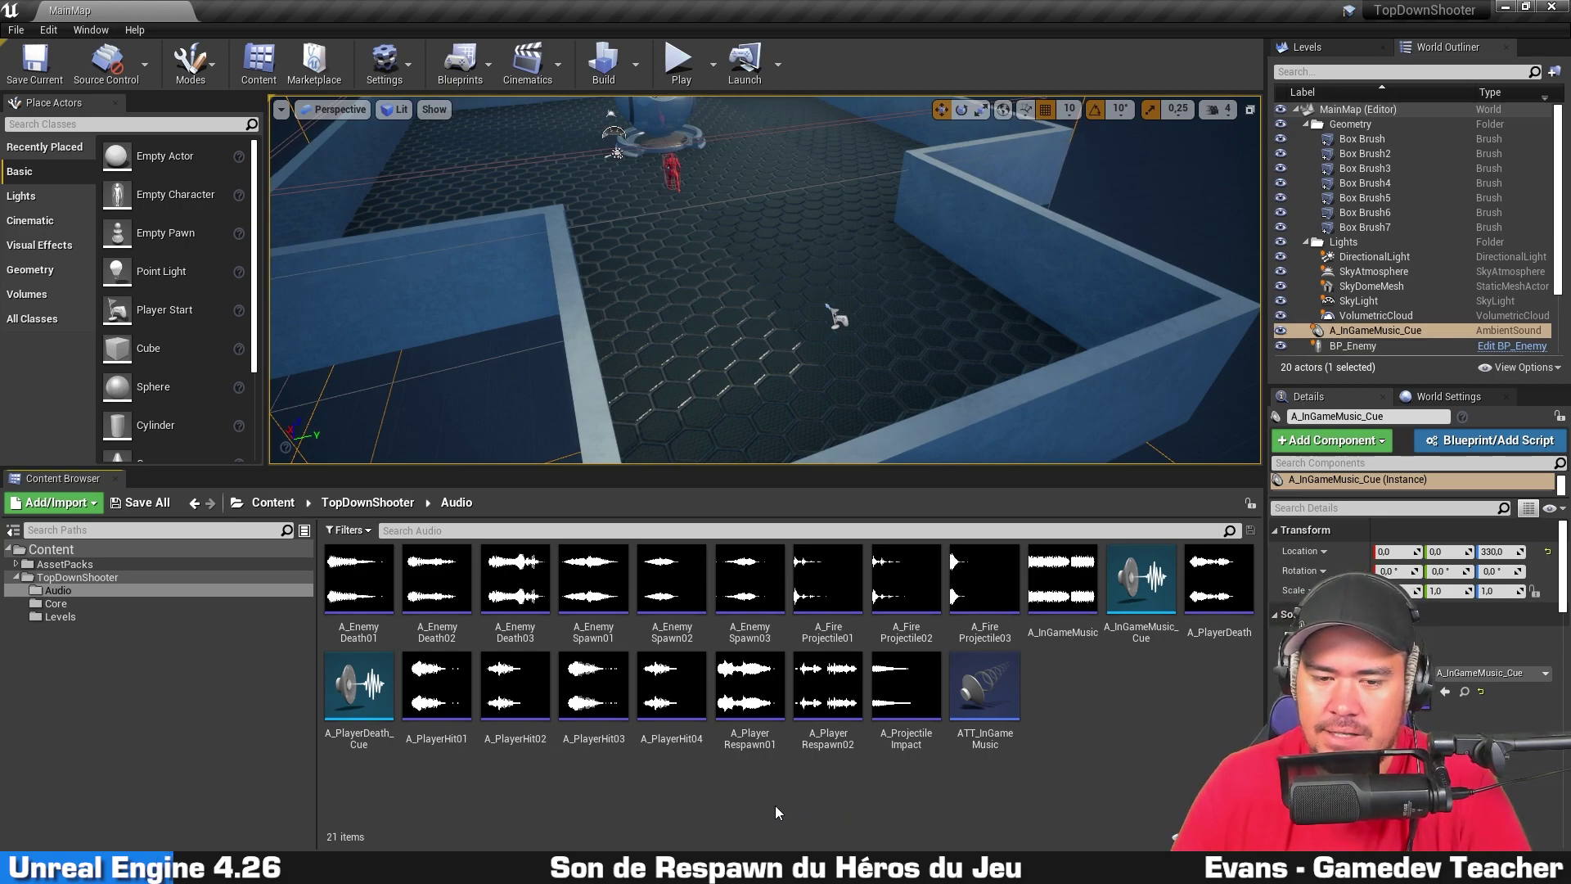
left_click(771, 759)
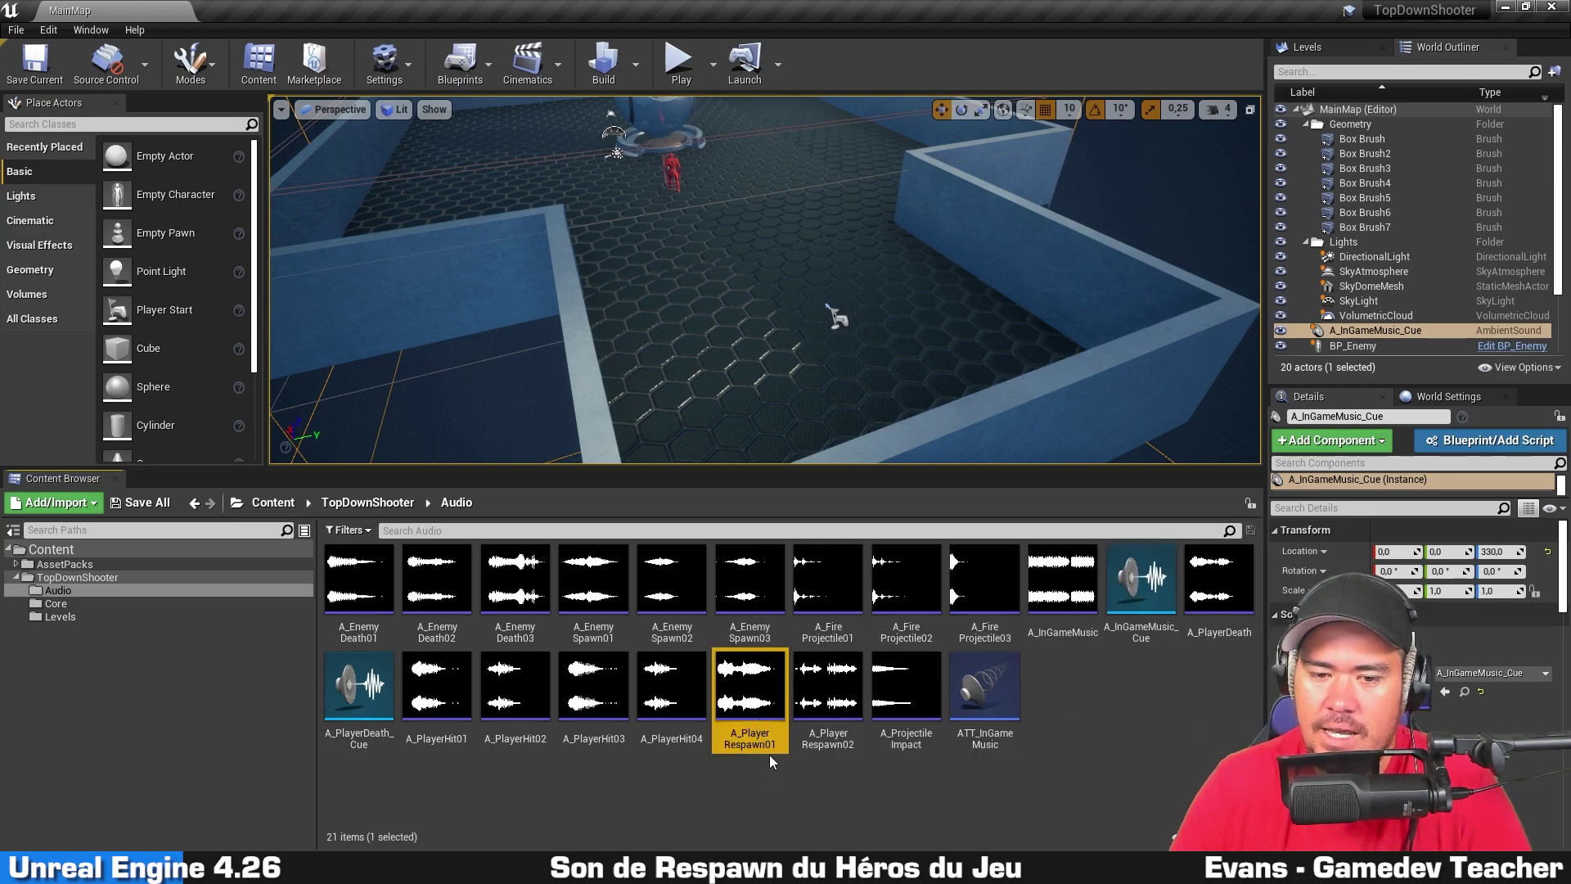
right_click(770, 740)
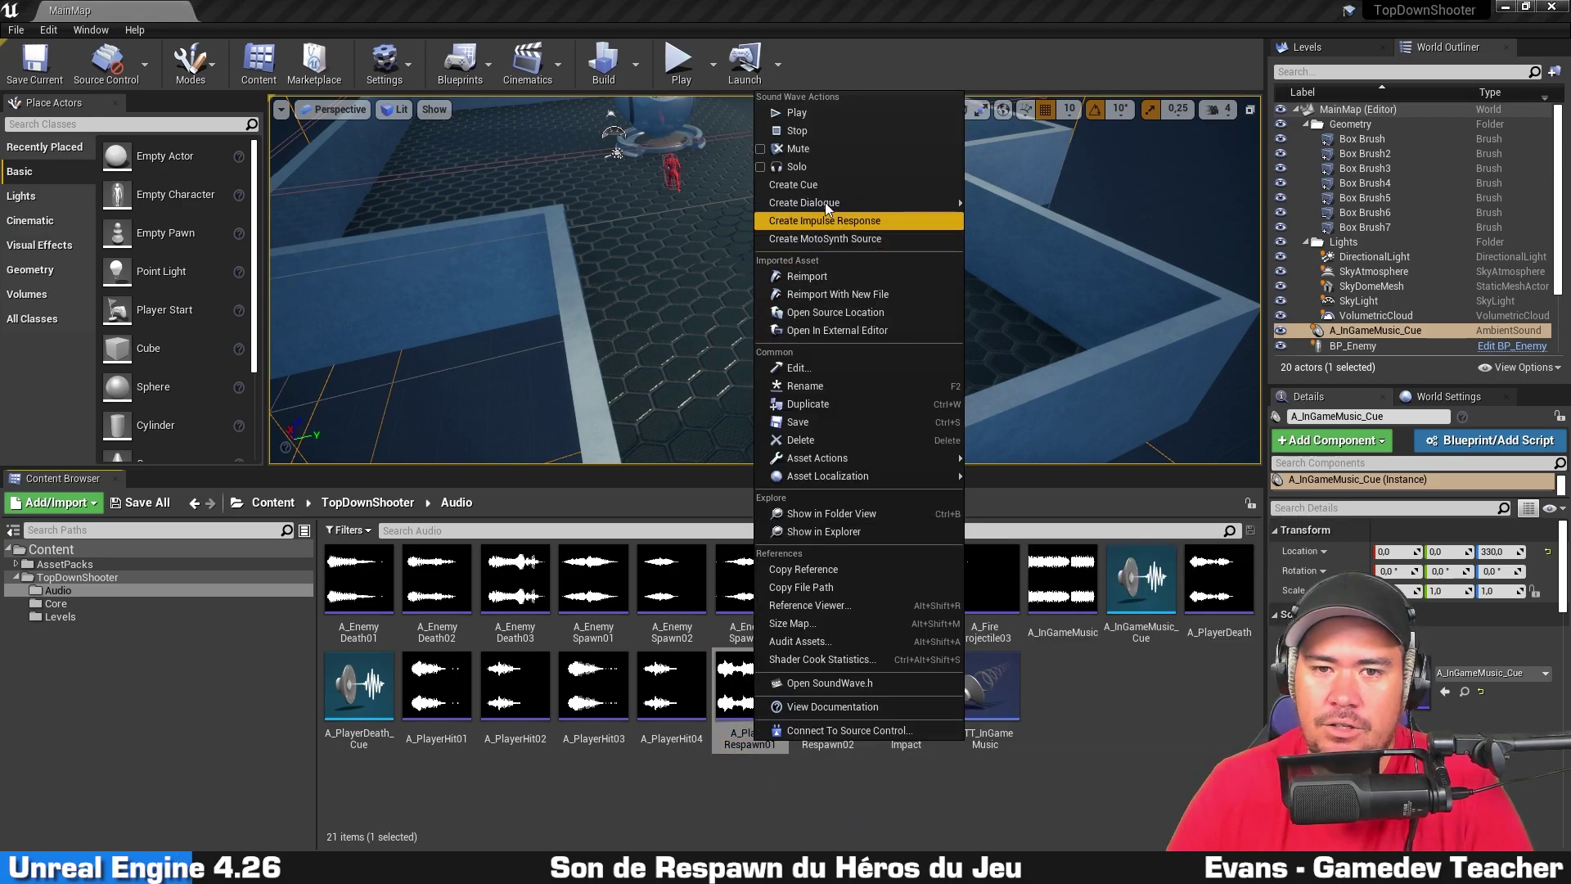
left_click(560, 789)
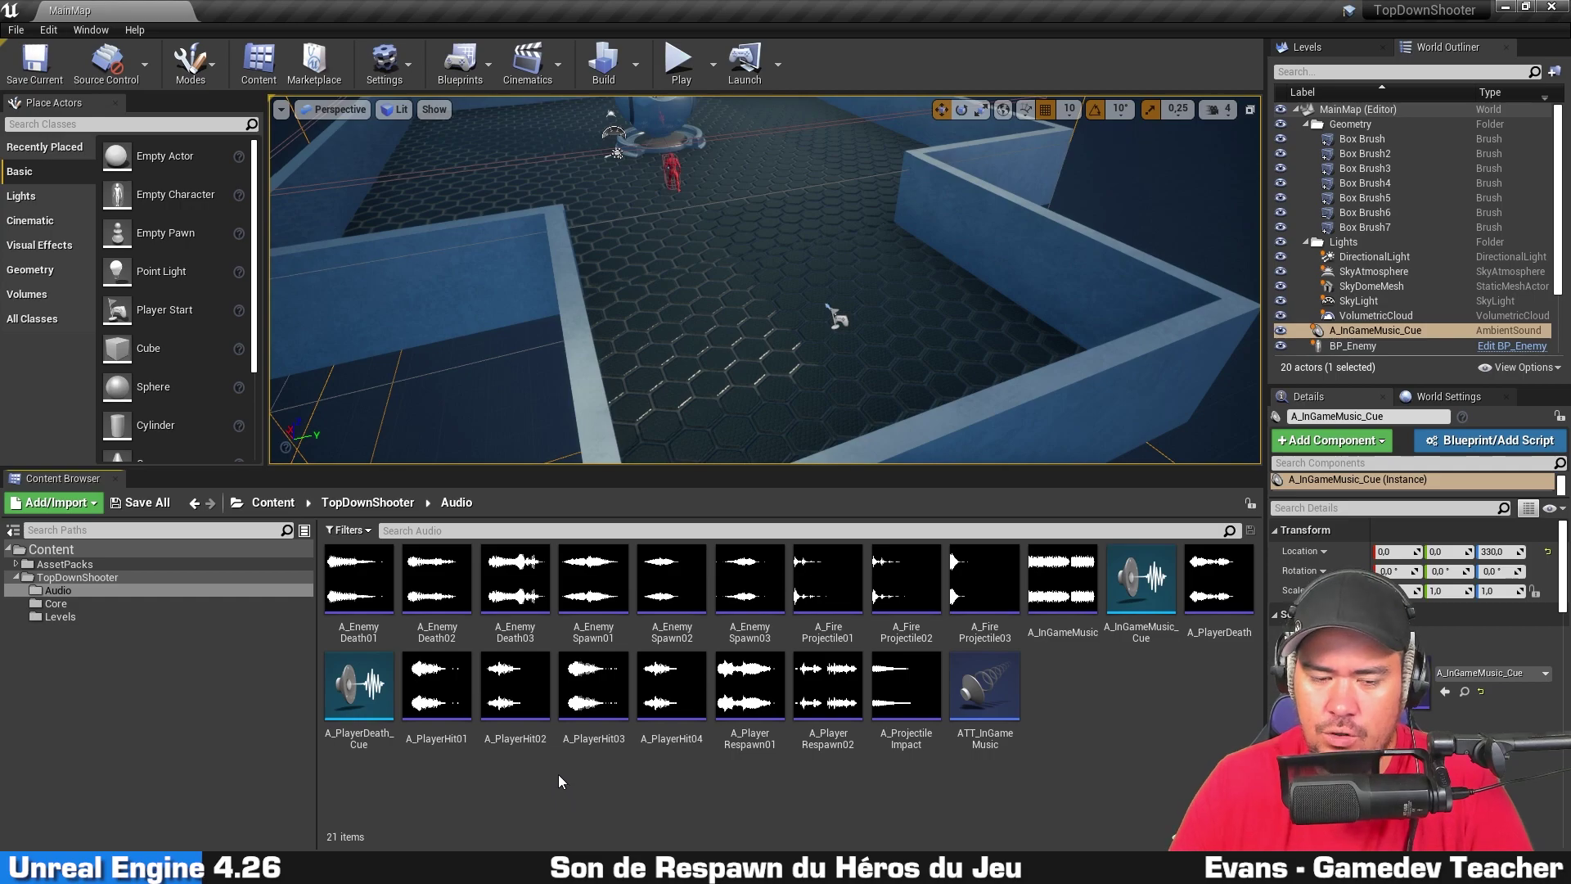
Step: Create an empty Sound Cue named A_PlayerRespawn_Cue in the Audio folder
right_click(522, 782)
mouse_move(566, 771)
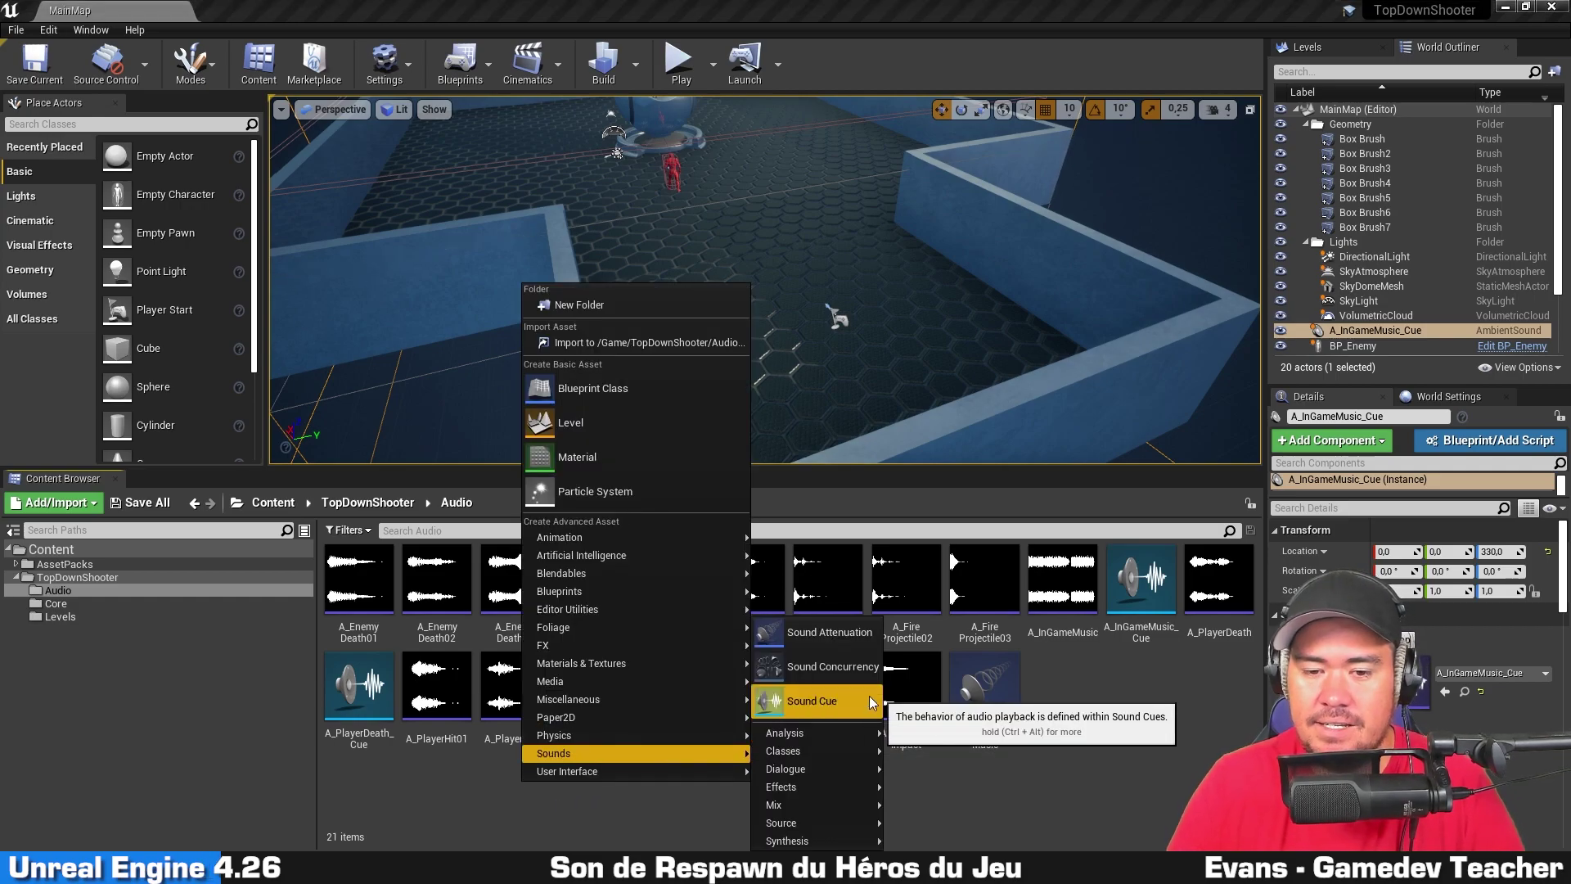
left_click(862, 696)
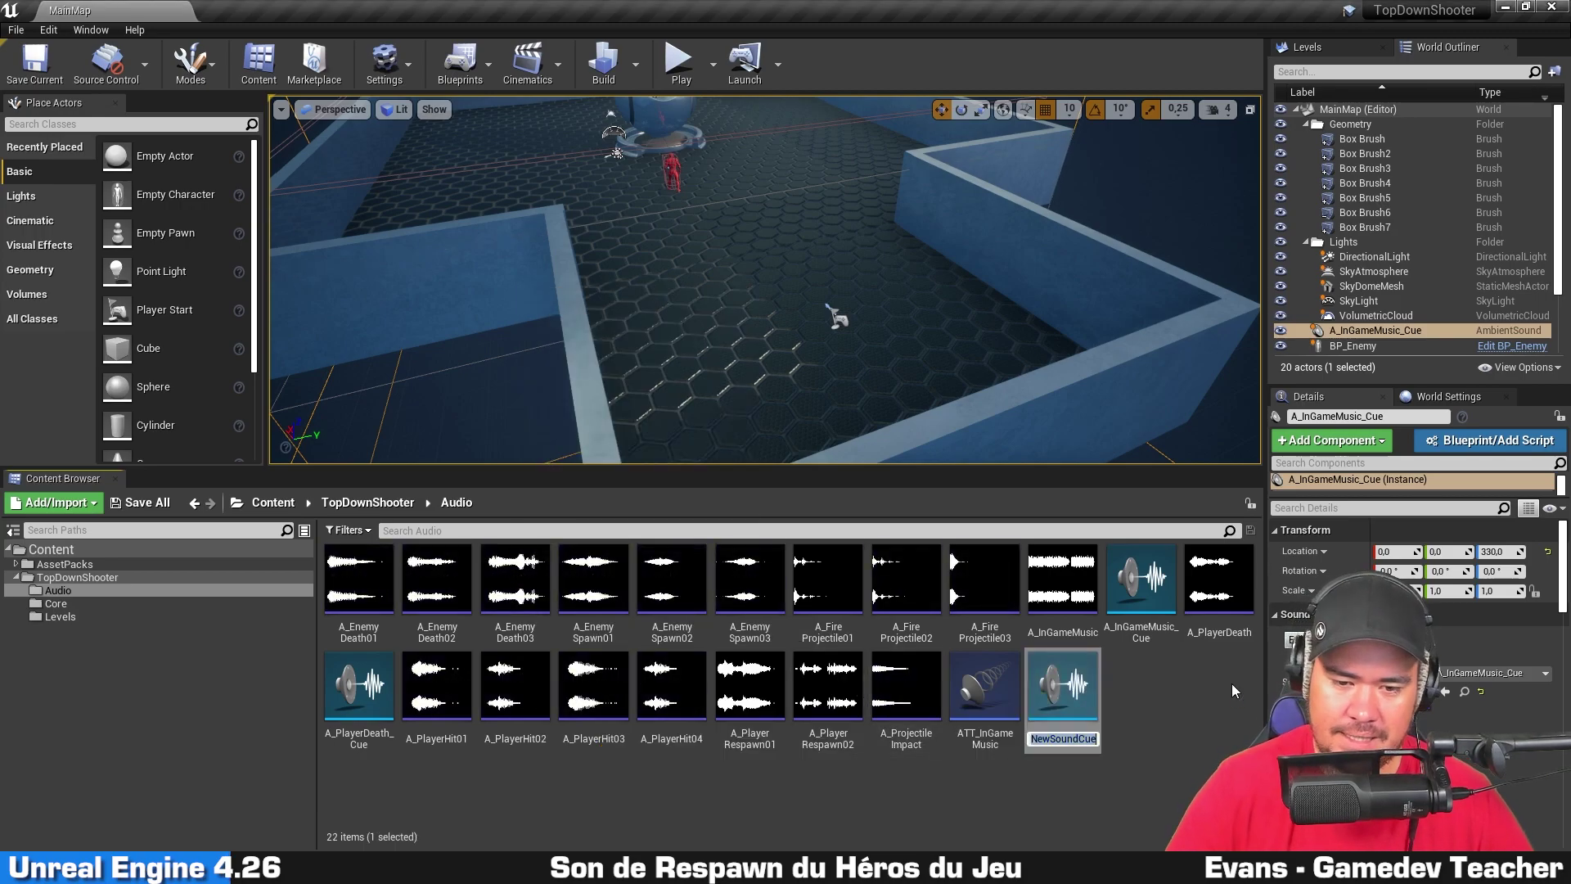
type("A_Pl")
type("ayerRespa")
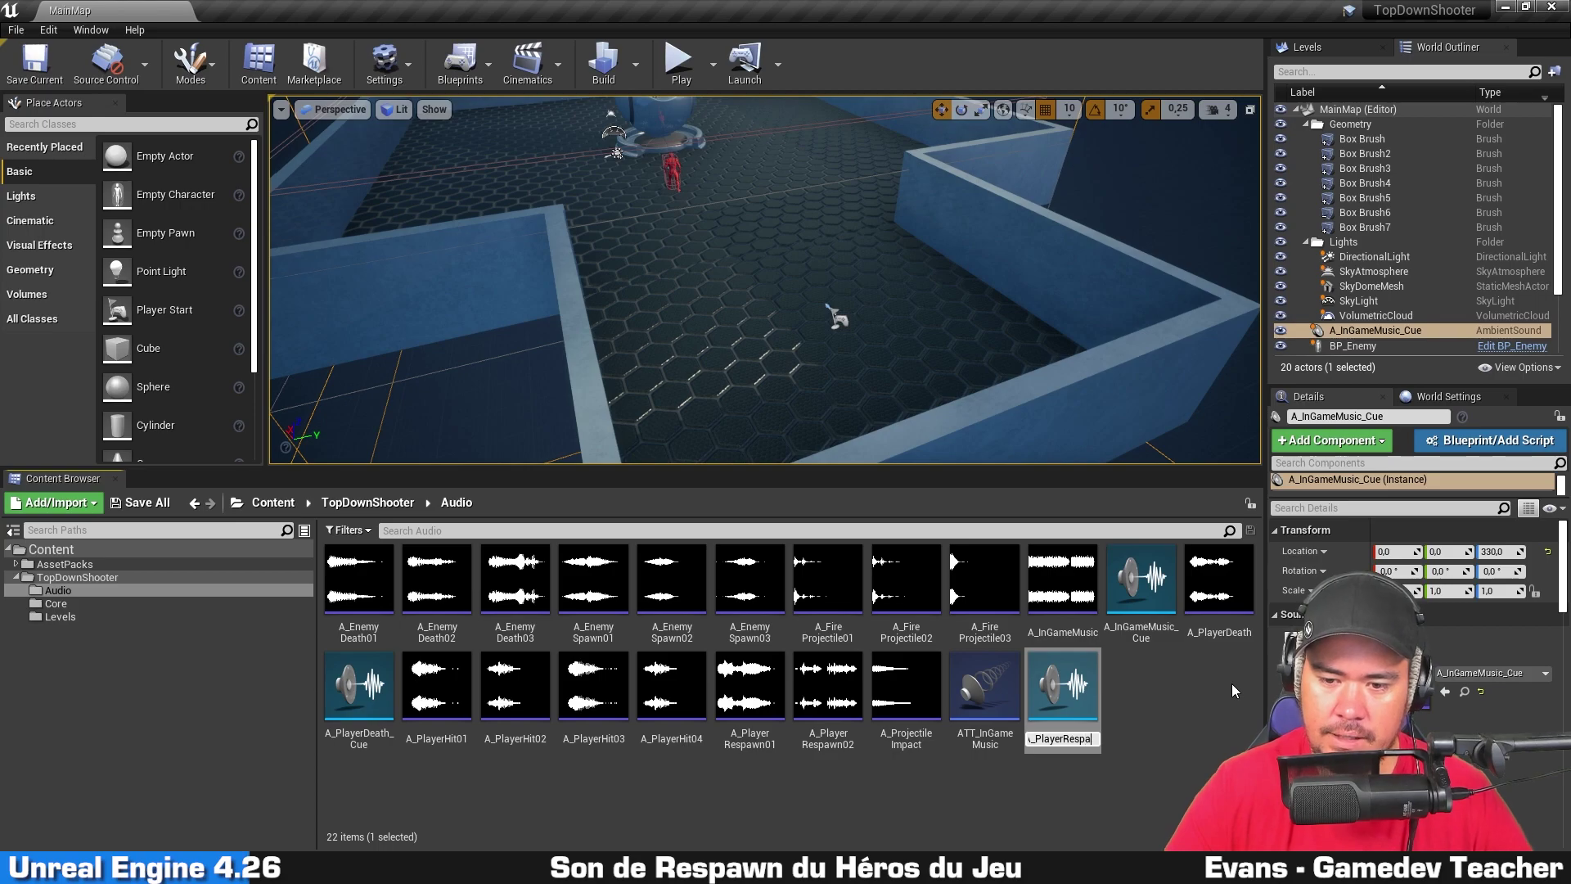
type("wn_Cue")
key("Return")
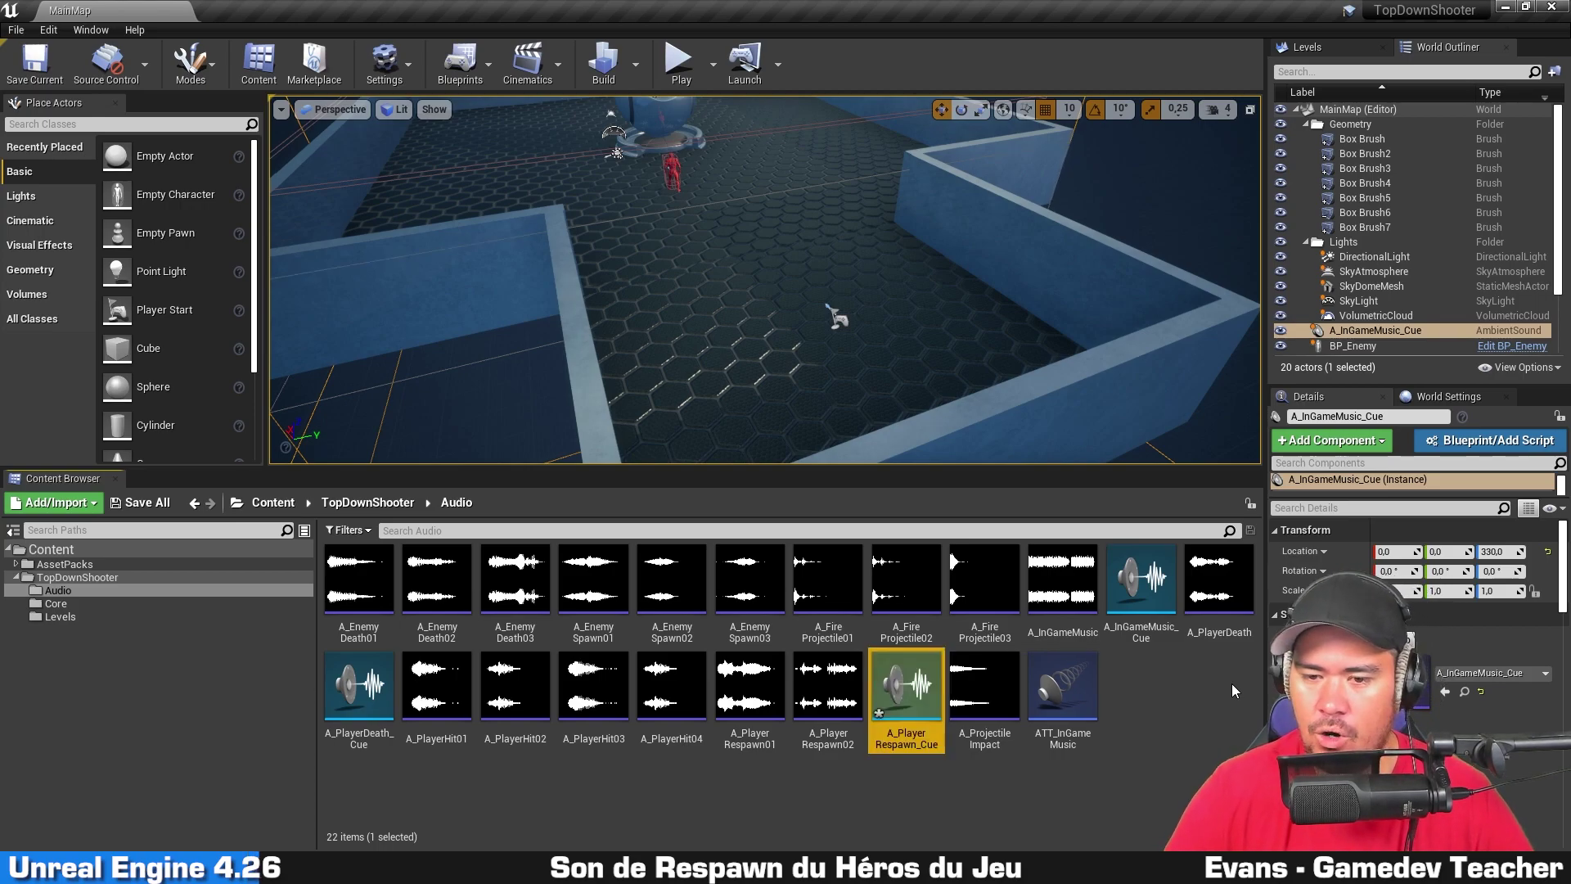
right_click(749, 694)
mouse_move(794, 193)
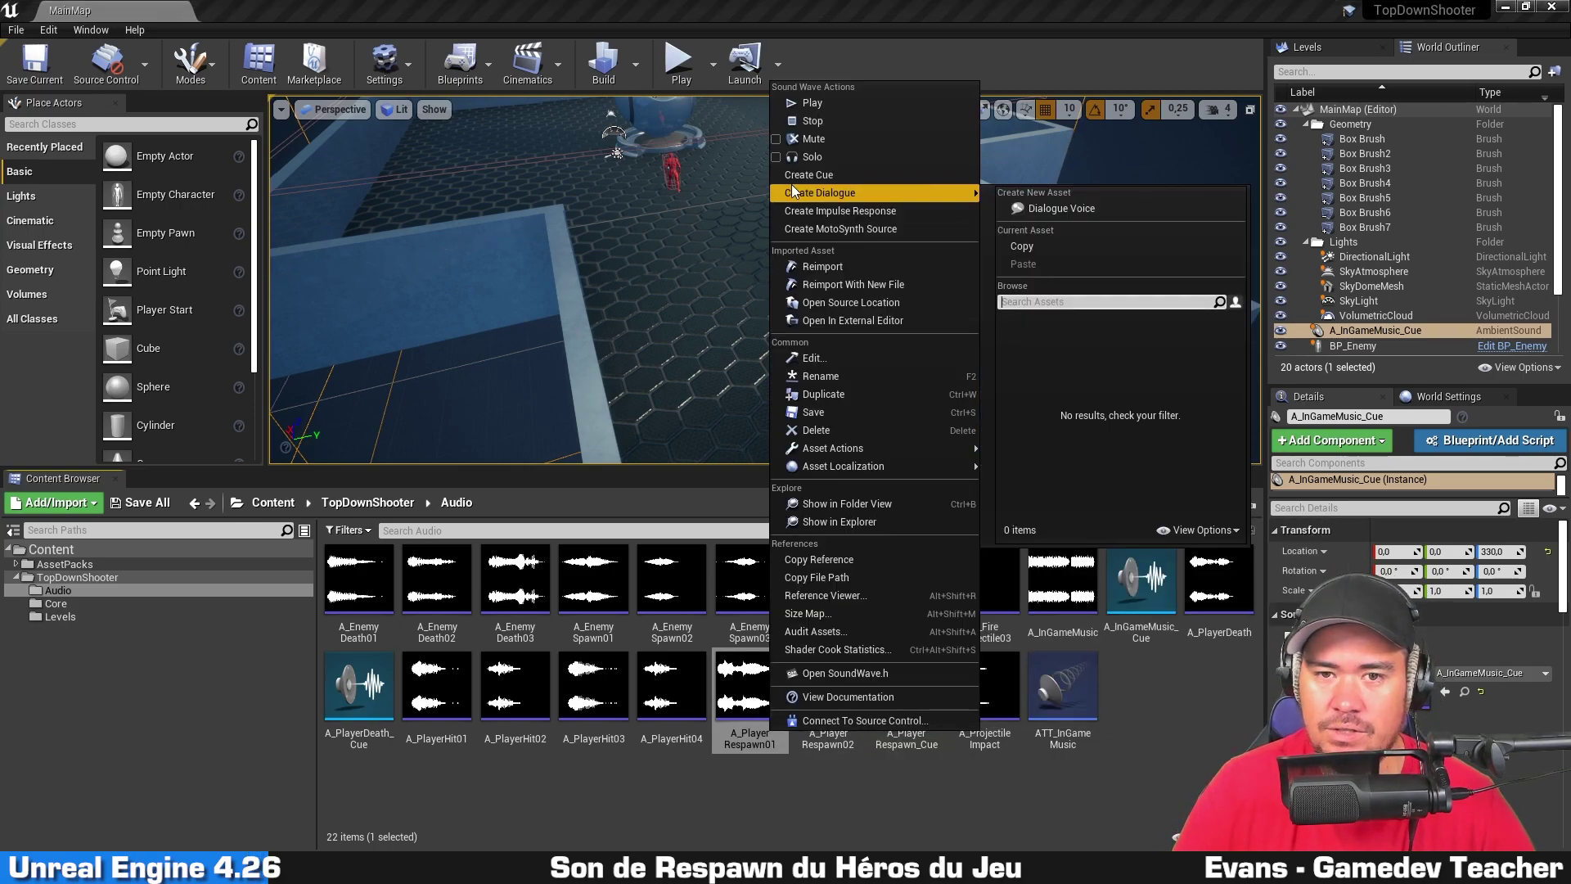
left_click(779, 771)
left_click(754, 739)
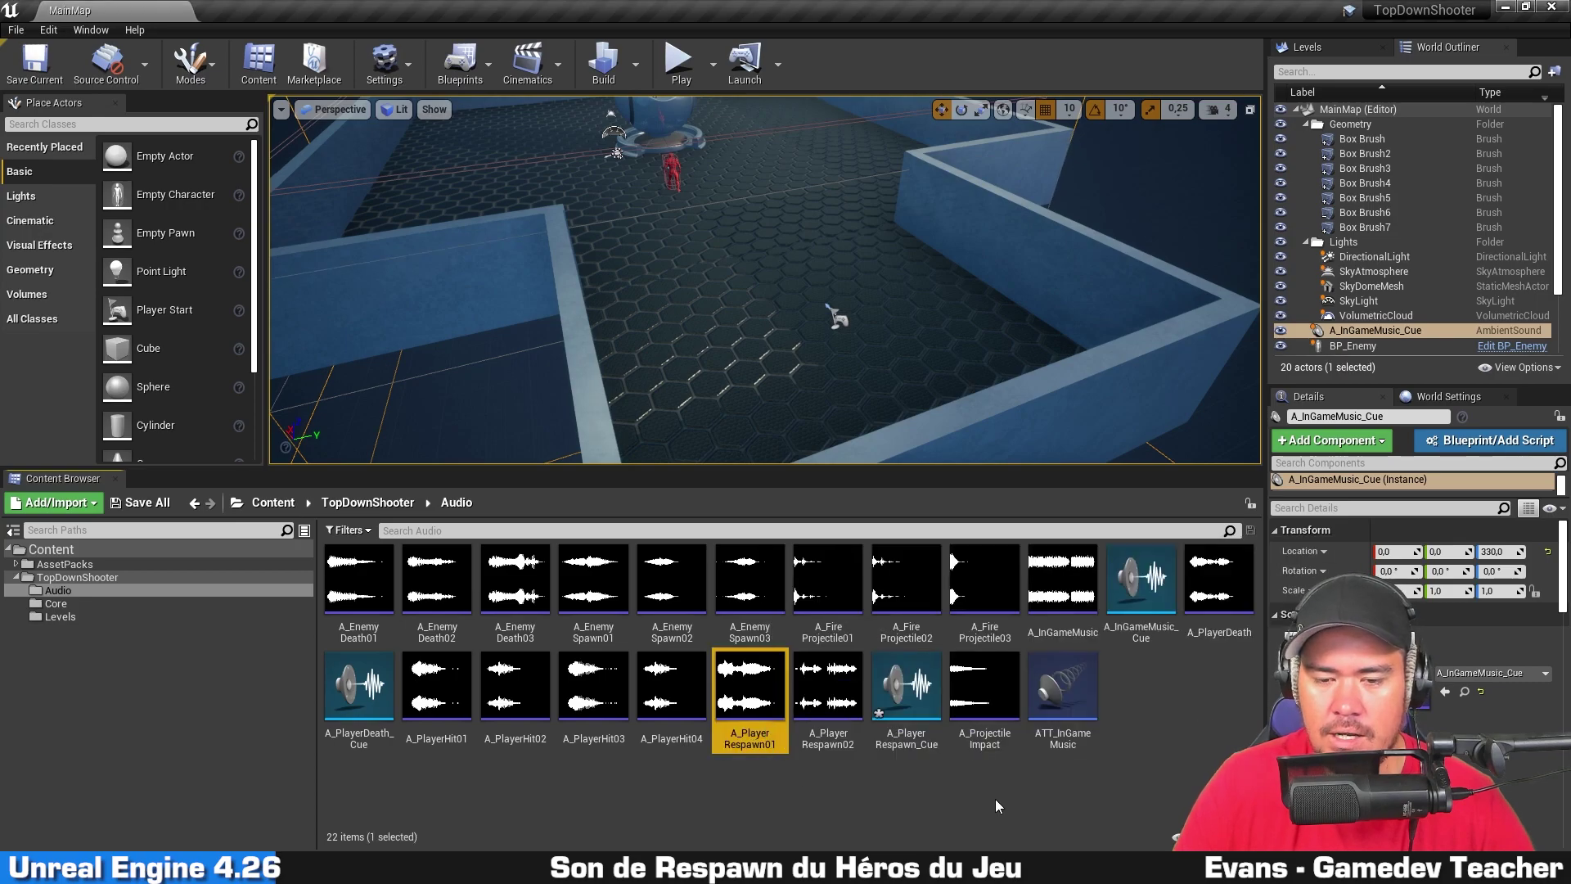
left_click(944, 814)
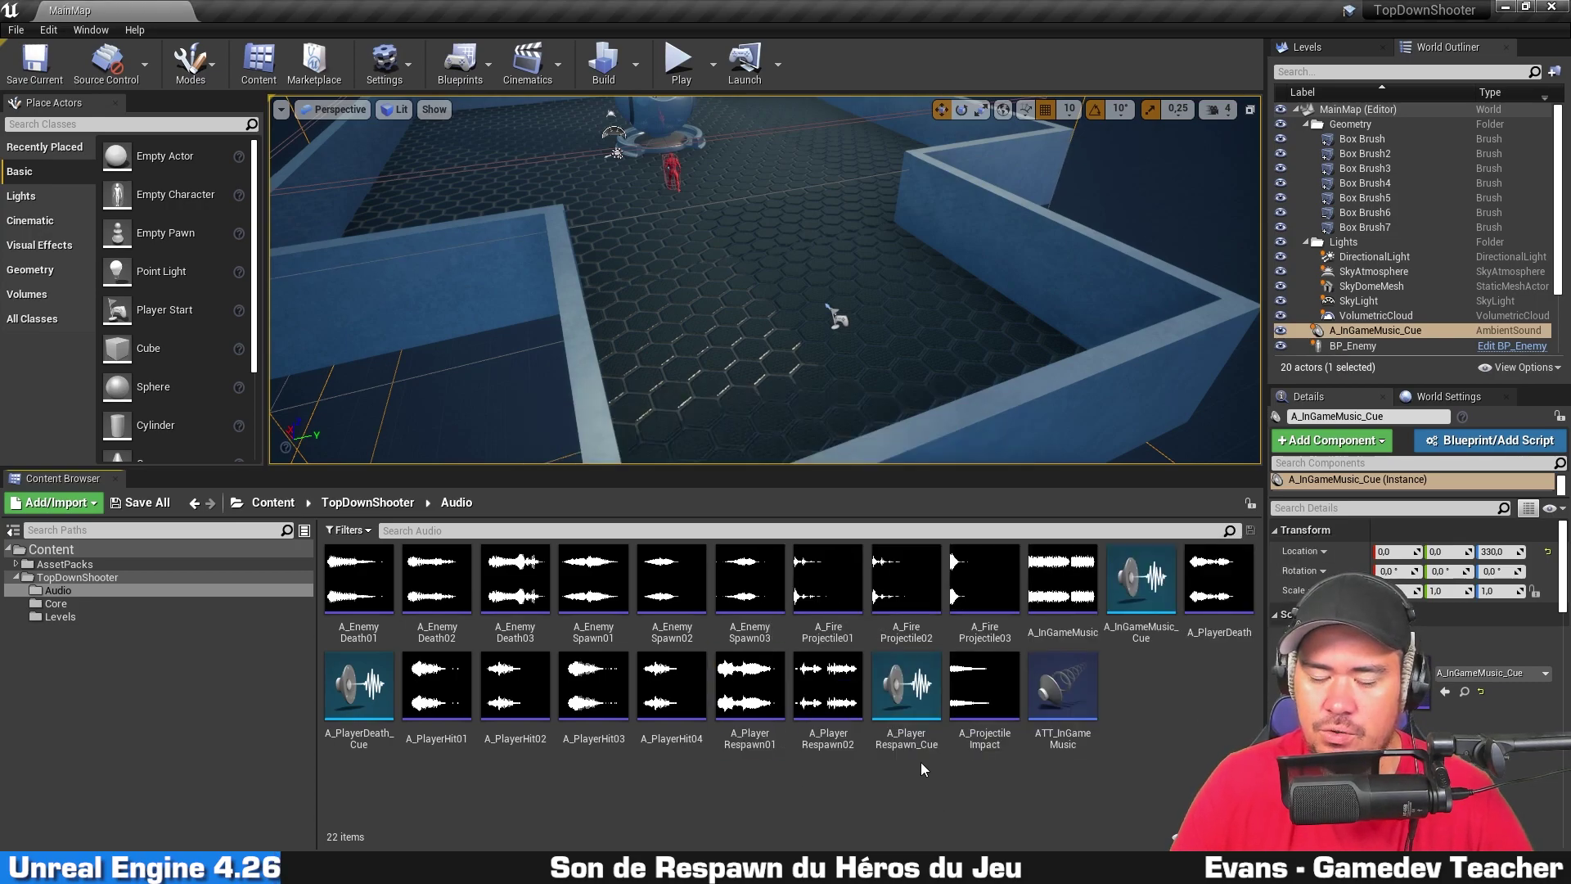
Step: Open A_PlayerRespawn_Cue for editing and widen the node Palette beside the graph
double_click(905, 720)
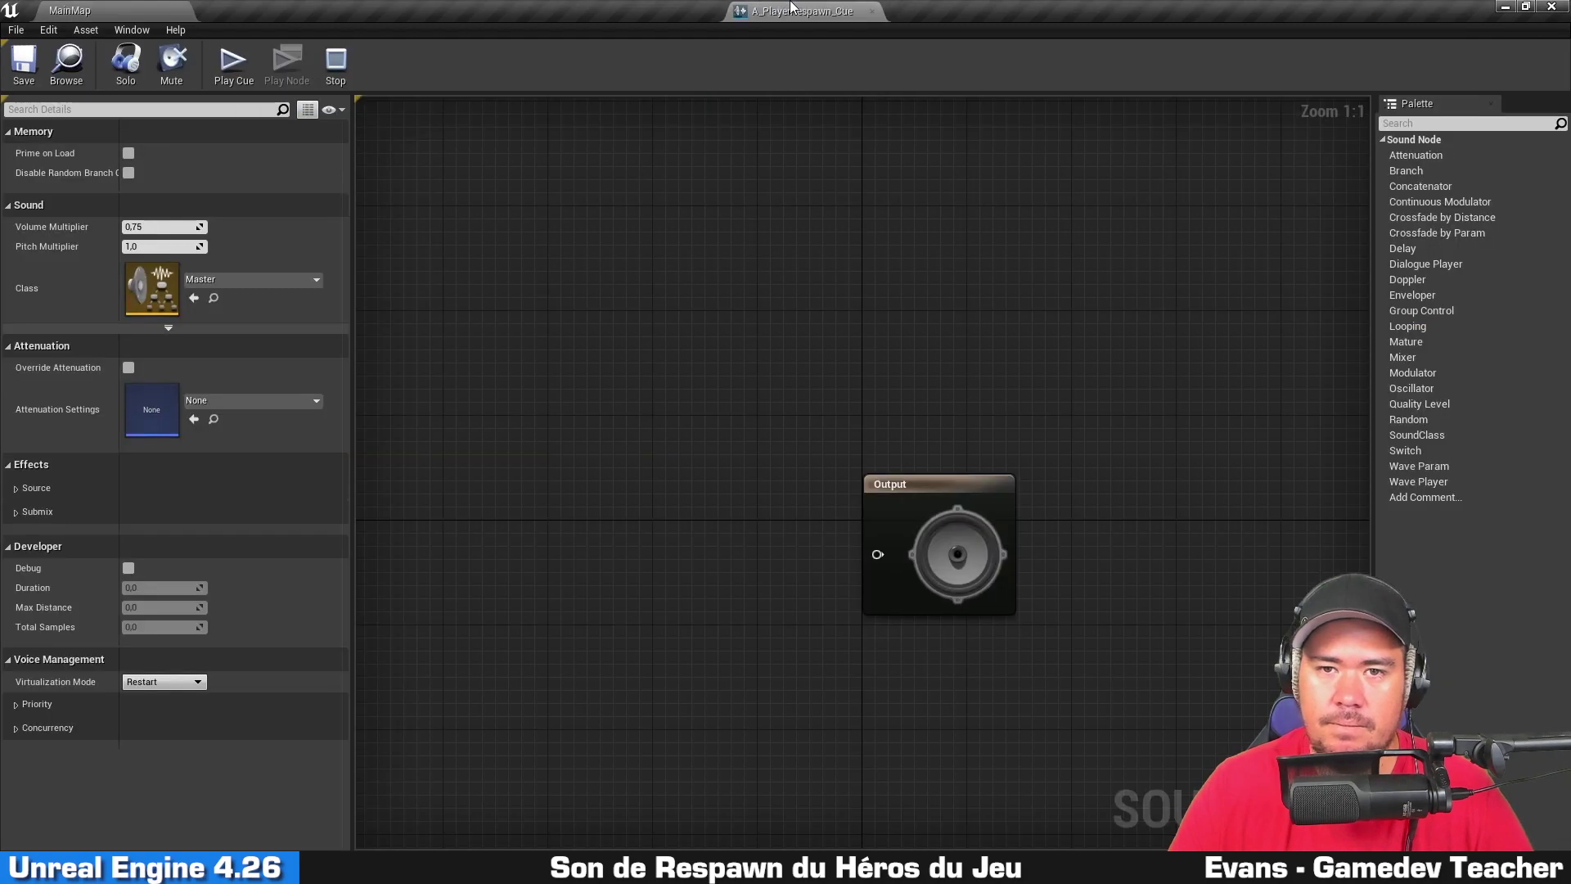
right_click_drag(807, 445, 1041, 328)
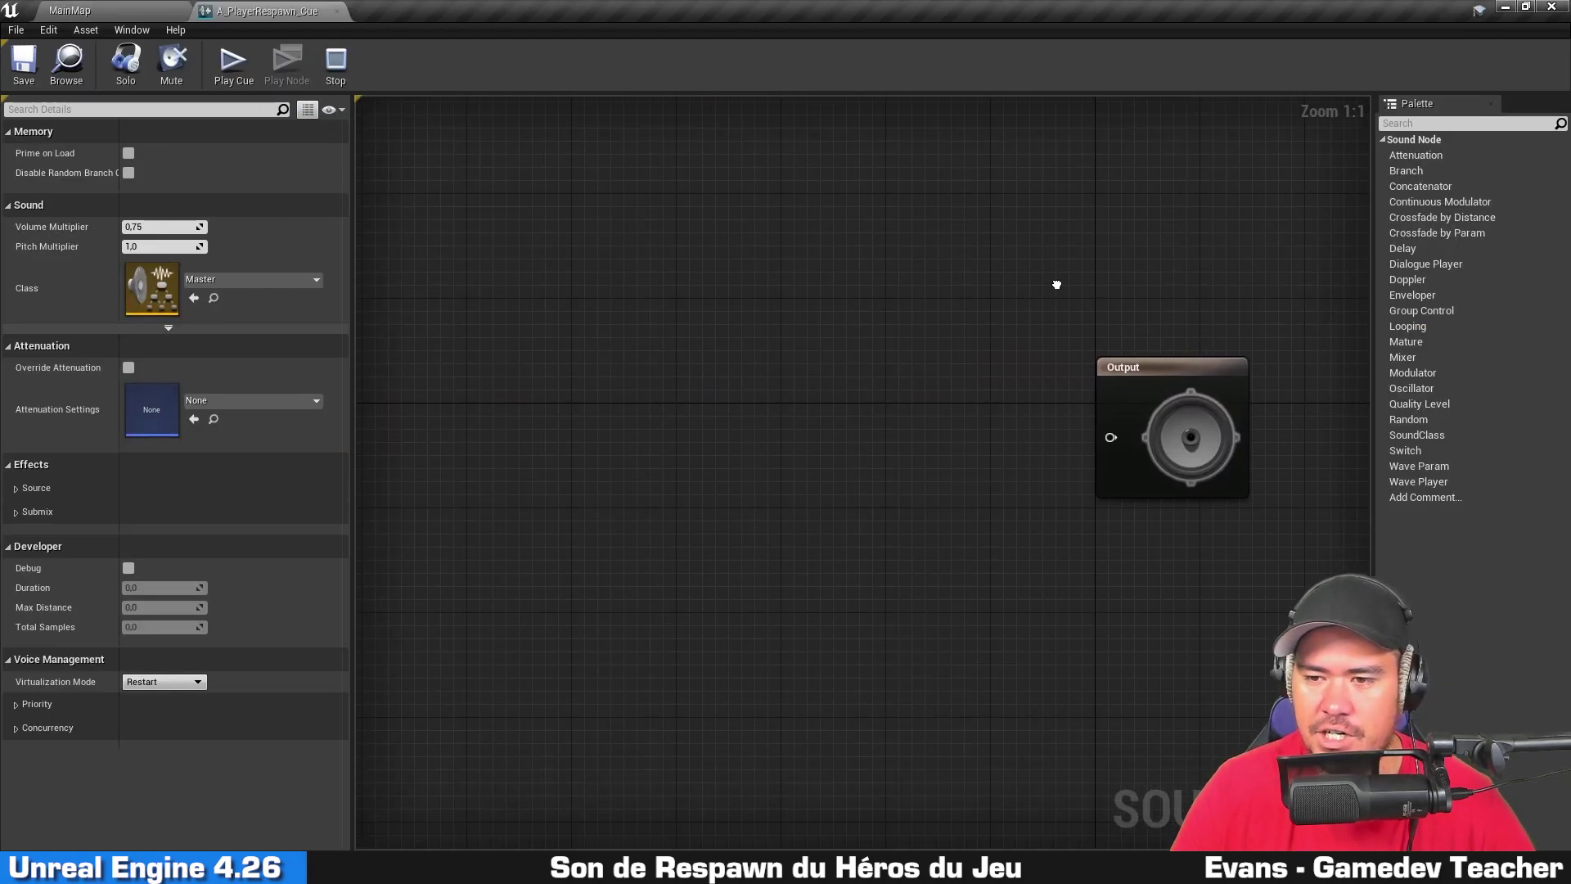
left_click(1436, 483)
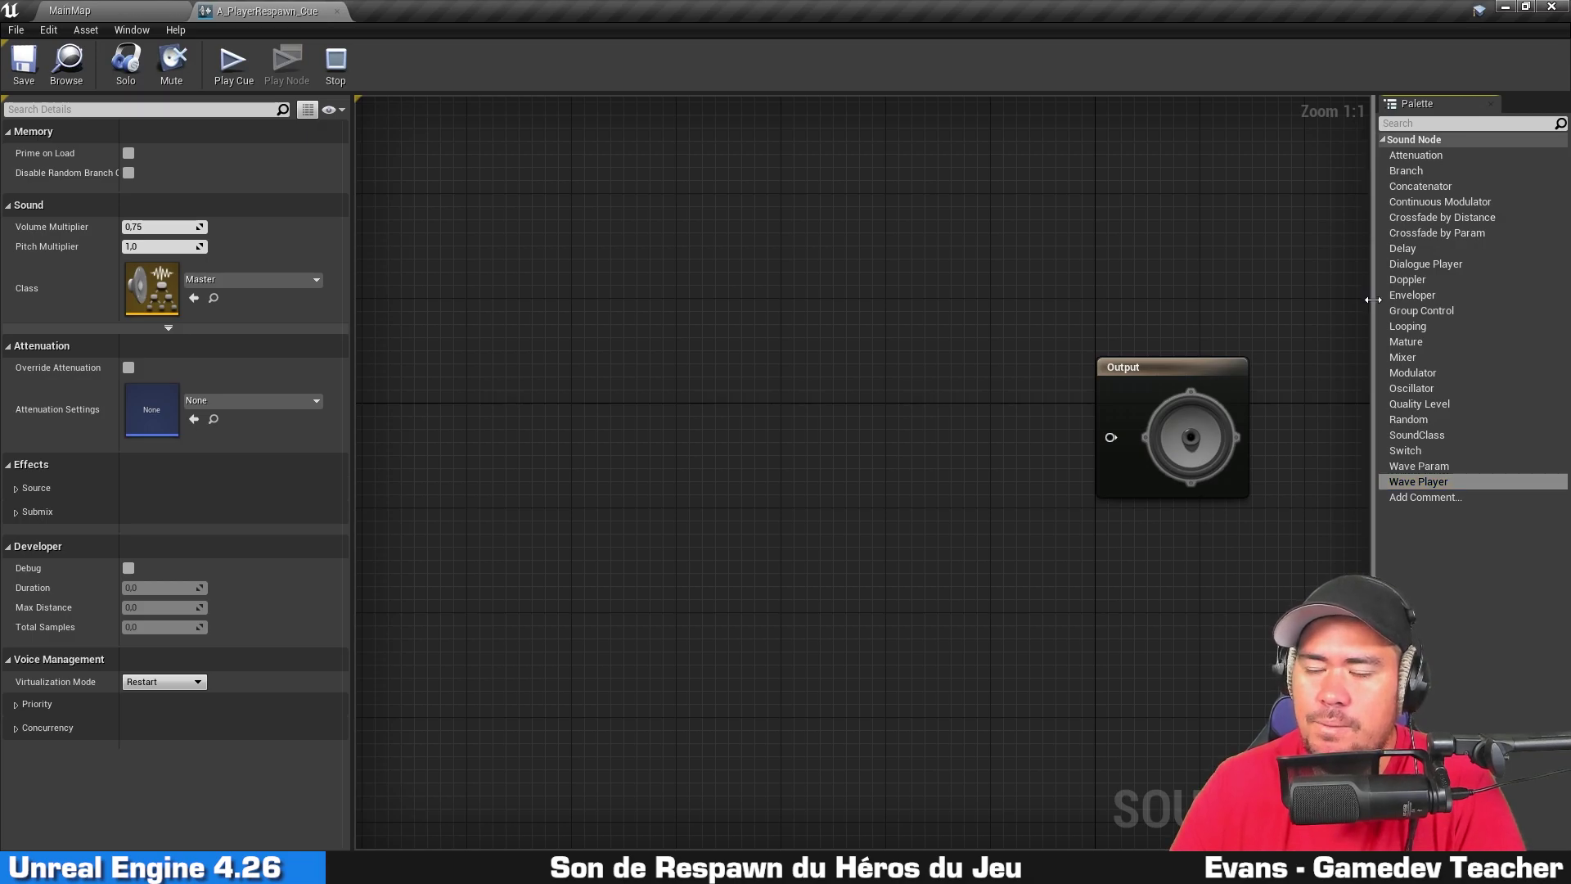
left_click_drag(1374, 237, 1314, 237)
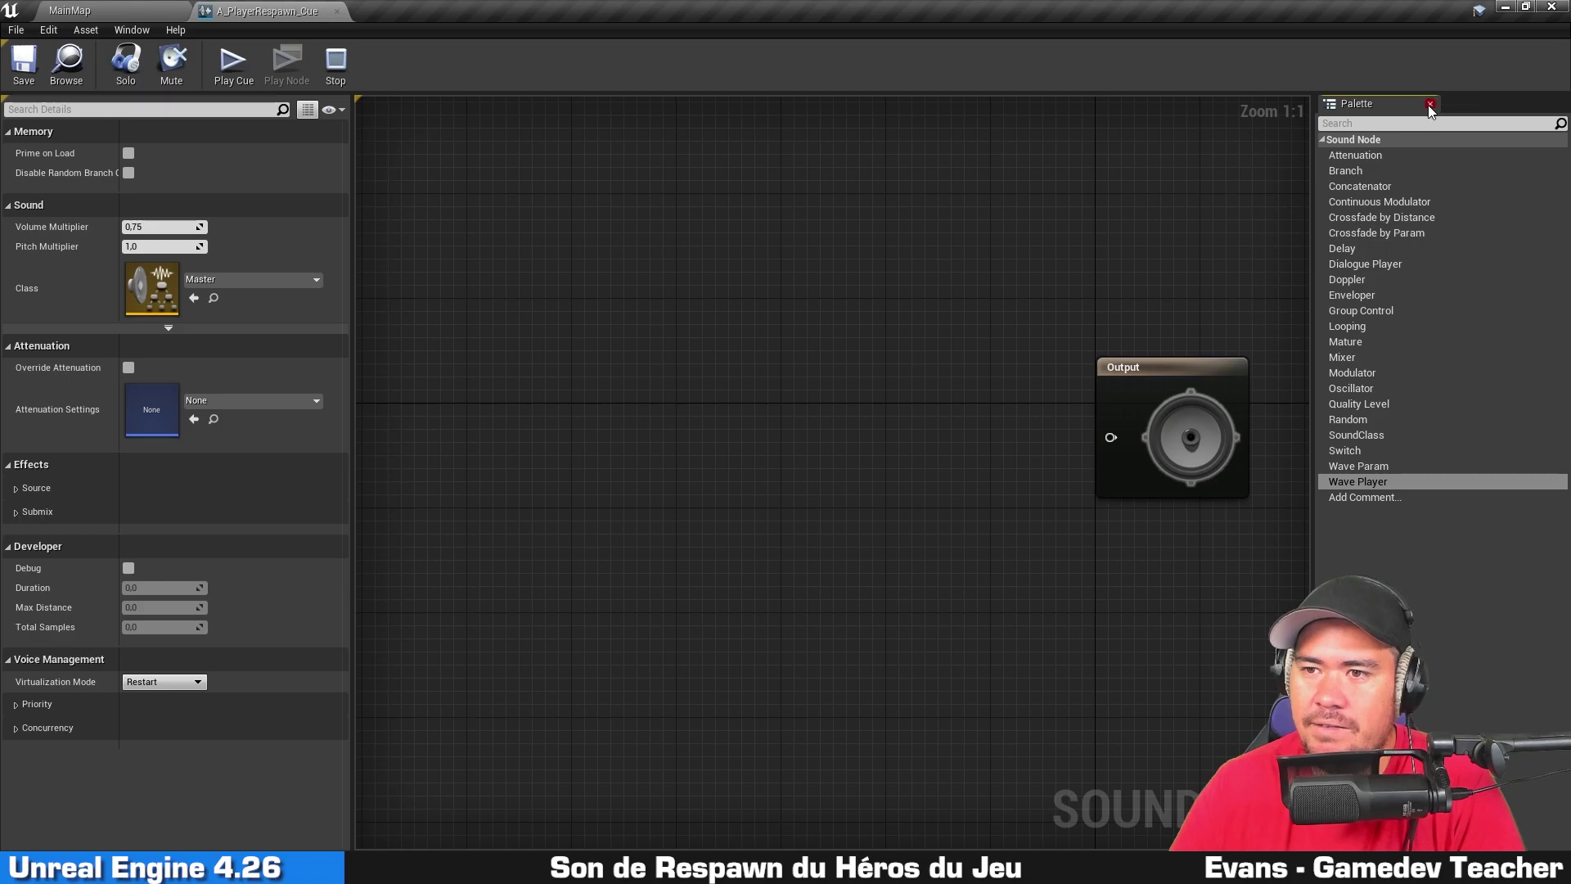
Step: Close the node Palette and display it again
left_click(1429, 107)
left_click(116, 31)
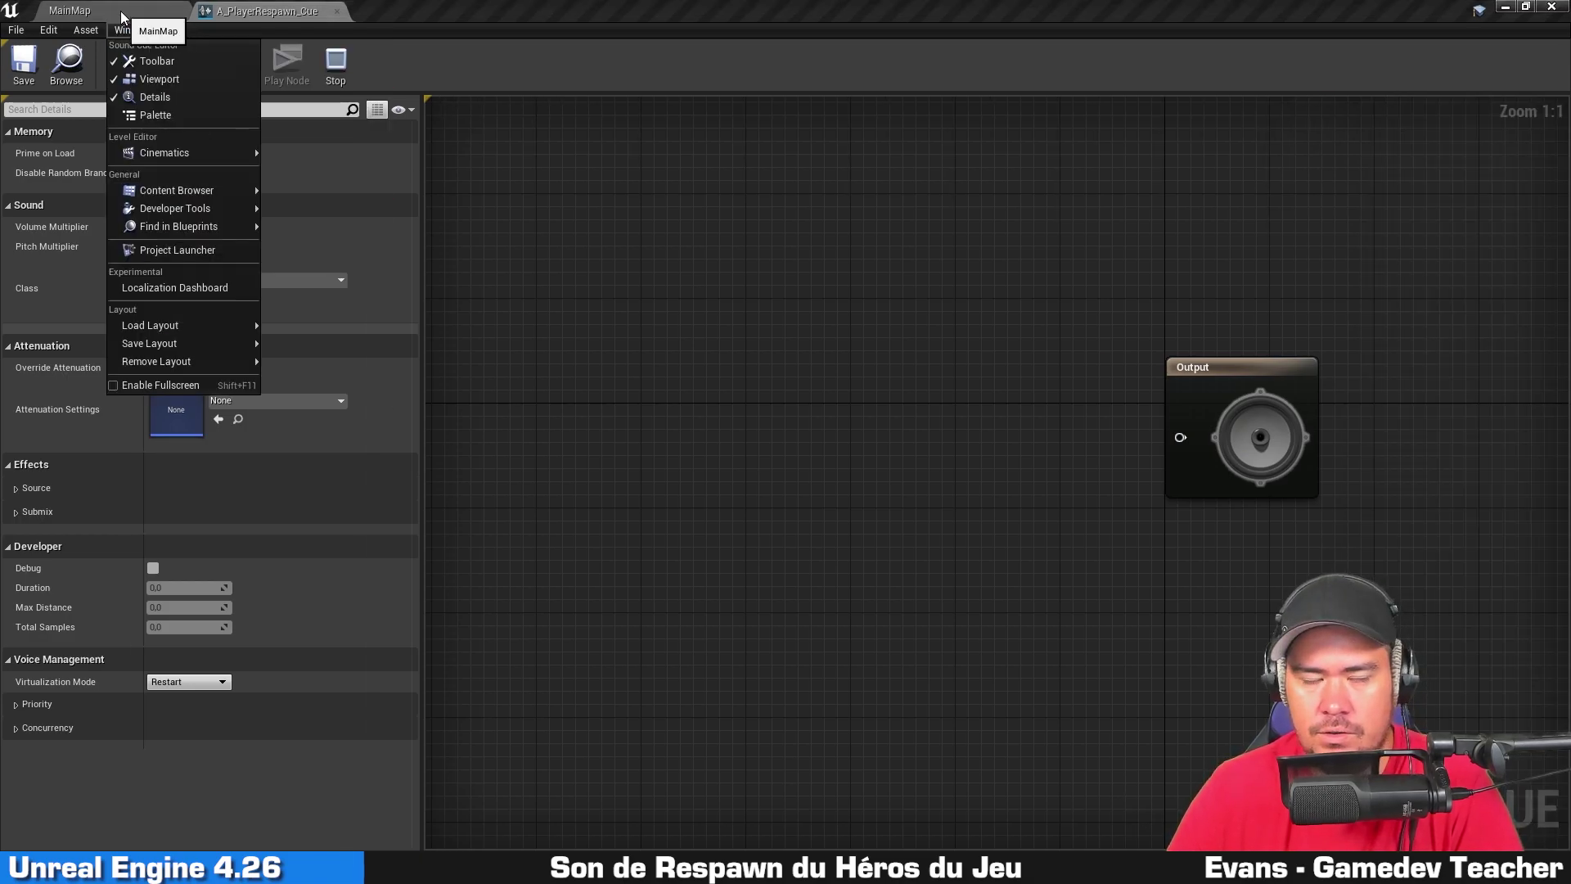
left_click(144, 114)
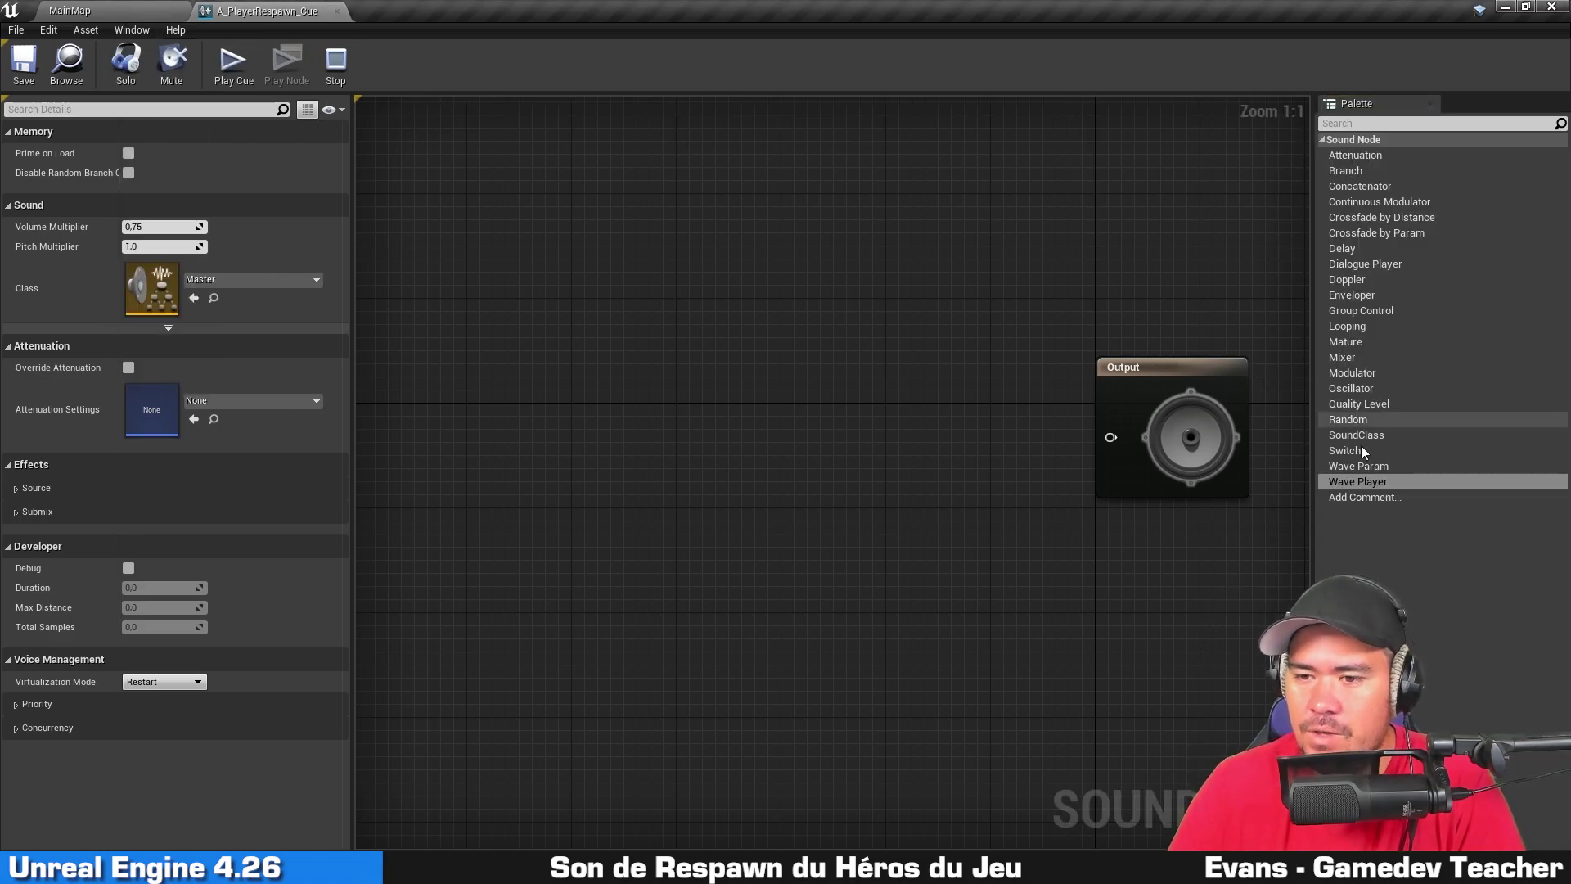
Step: Add two Wave Player nodes to the cue graph, one below the other, ahead of the Output node
left_click_drag(1370, 482, 565, 316)
left_click(621, 344)
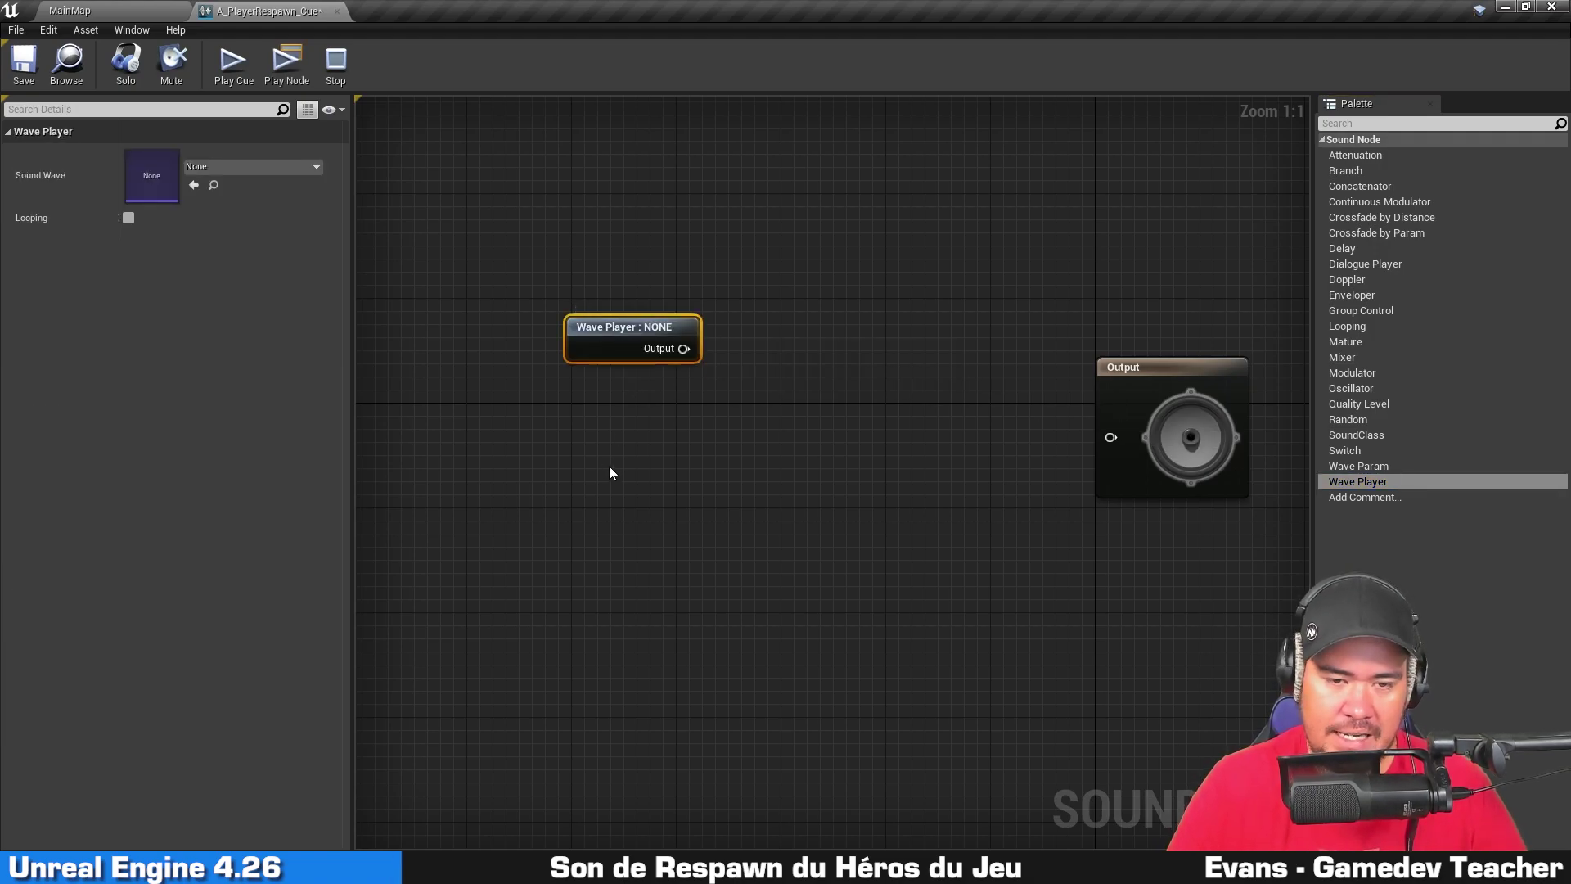
key("ctrl+v")
left_click(581, 417)
Step: Assign A_PlayerRespawn01 as the upper Wave Player's sound wave and A_PlayerRespawn02 as the lower one's
left_click(604, 340)
left_click(259, 168)
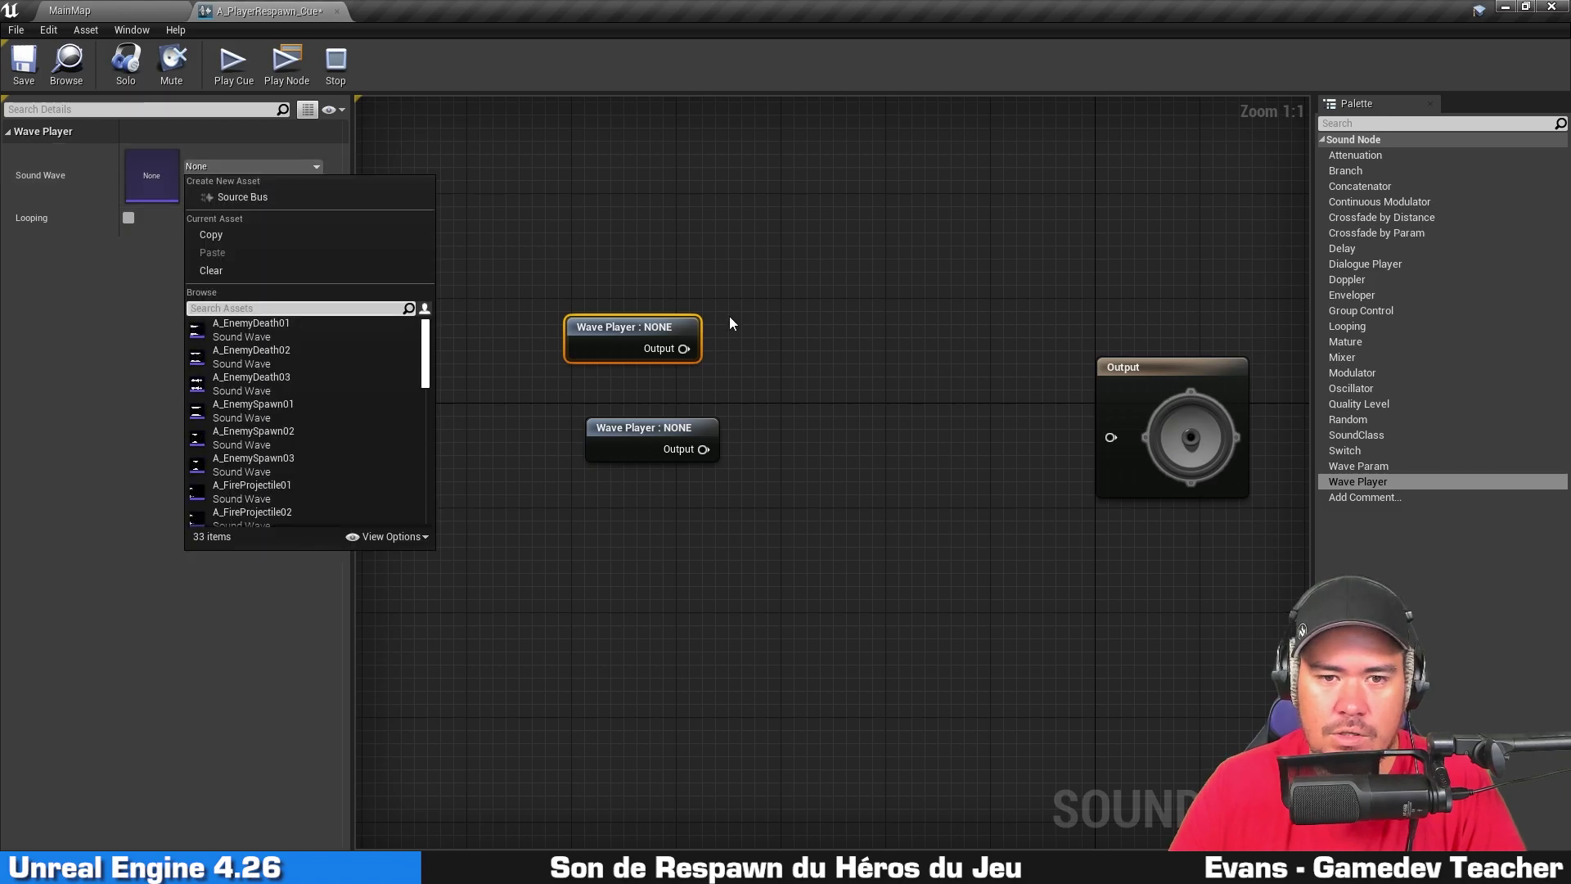
type("respawn")
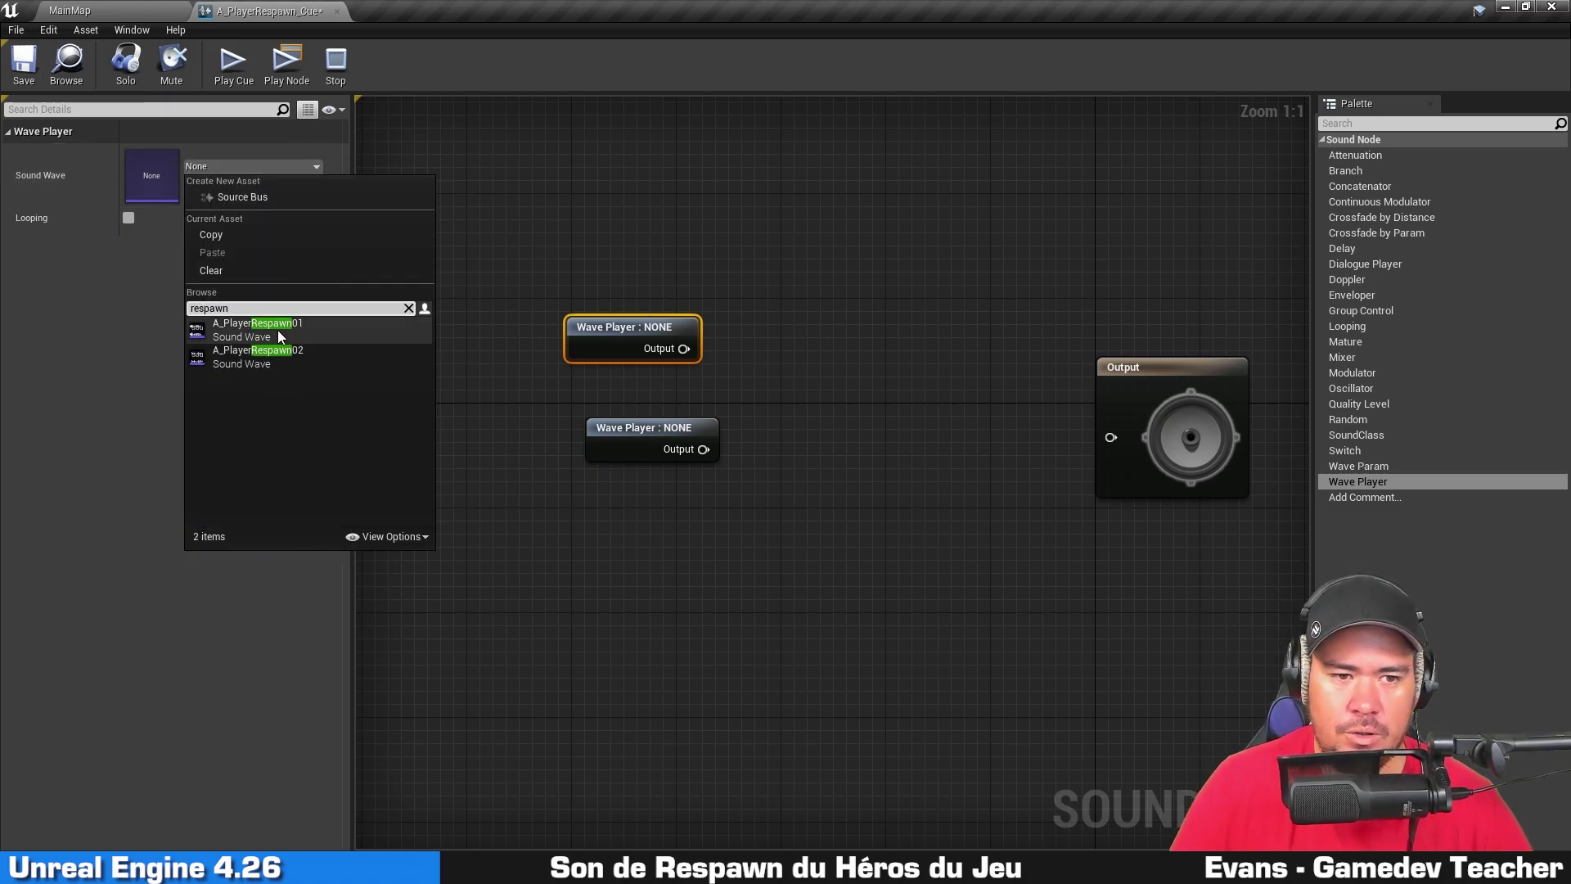
left_click(277, 331)
left_click(648, 444)
left_click(254, 169)
type("respawn")
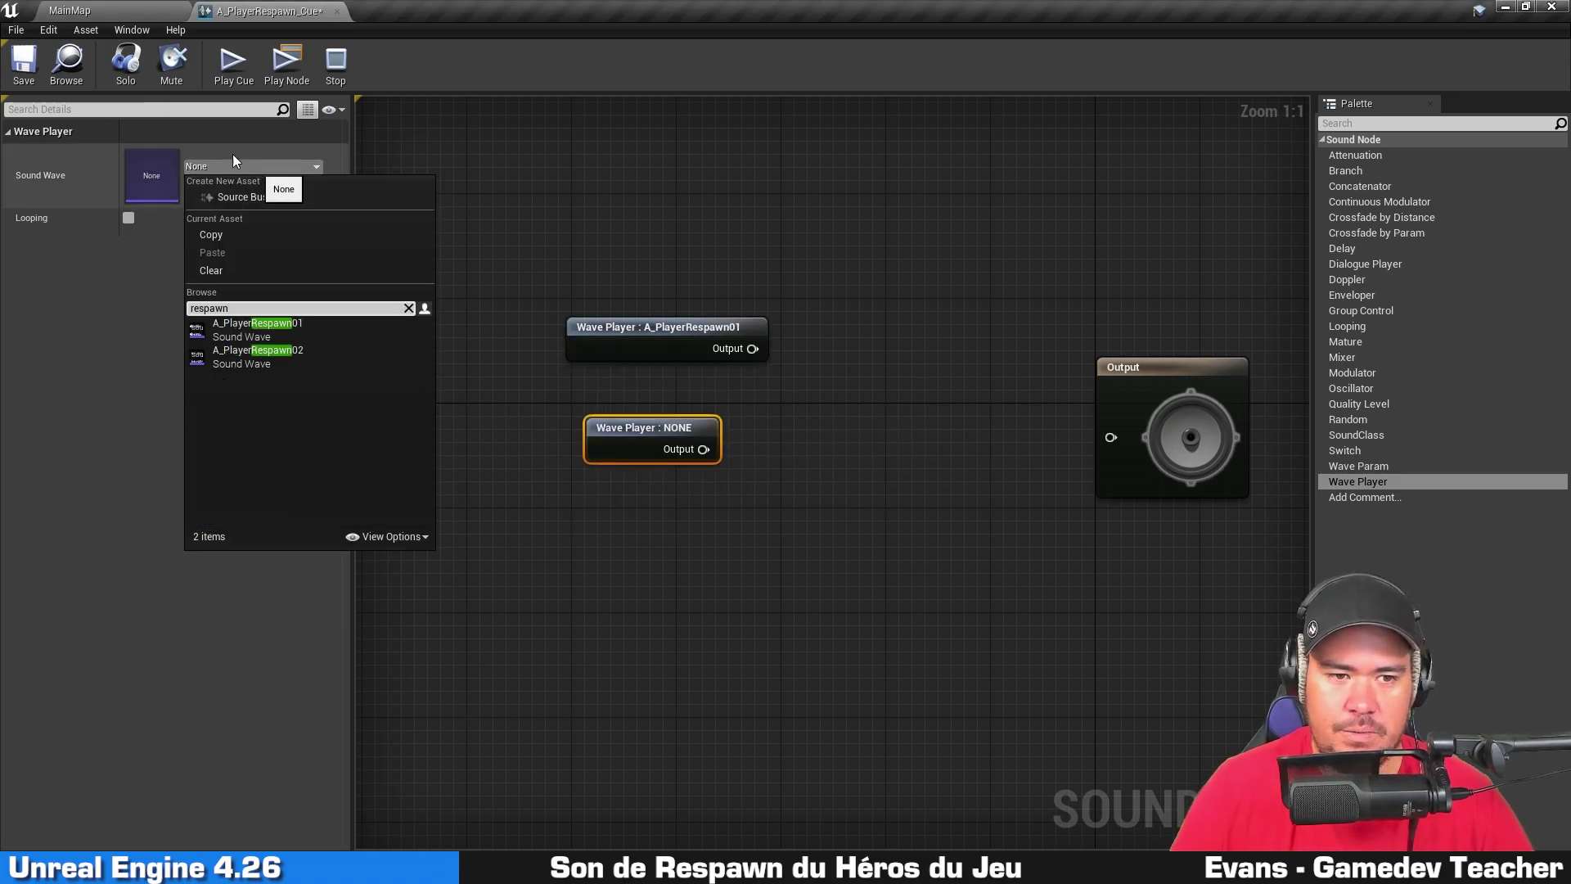
left_click(245, 356)
Step: Align the two Wave Player nodes in a column and play the A_PlayerRespawn02 node as a preview
left_click_drag(575, 500, 586, 375)
left_click(584, 407)
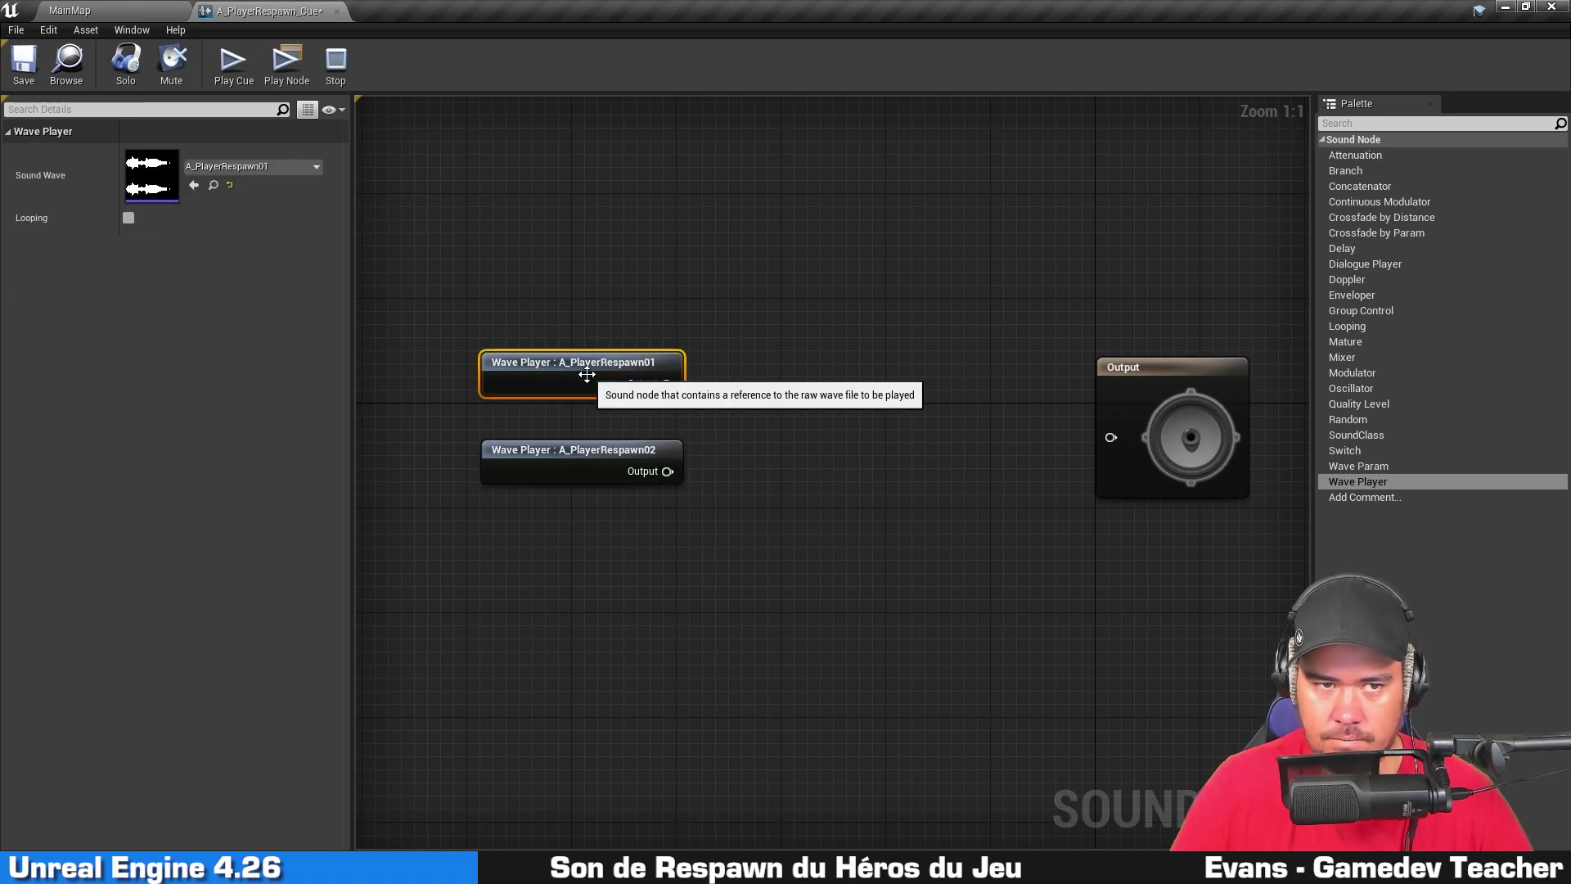
left_click(528, 452)
left_click(286, 65)
left_click(582, 200)
right_click_drag(818, 203, 813, 246)
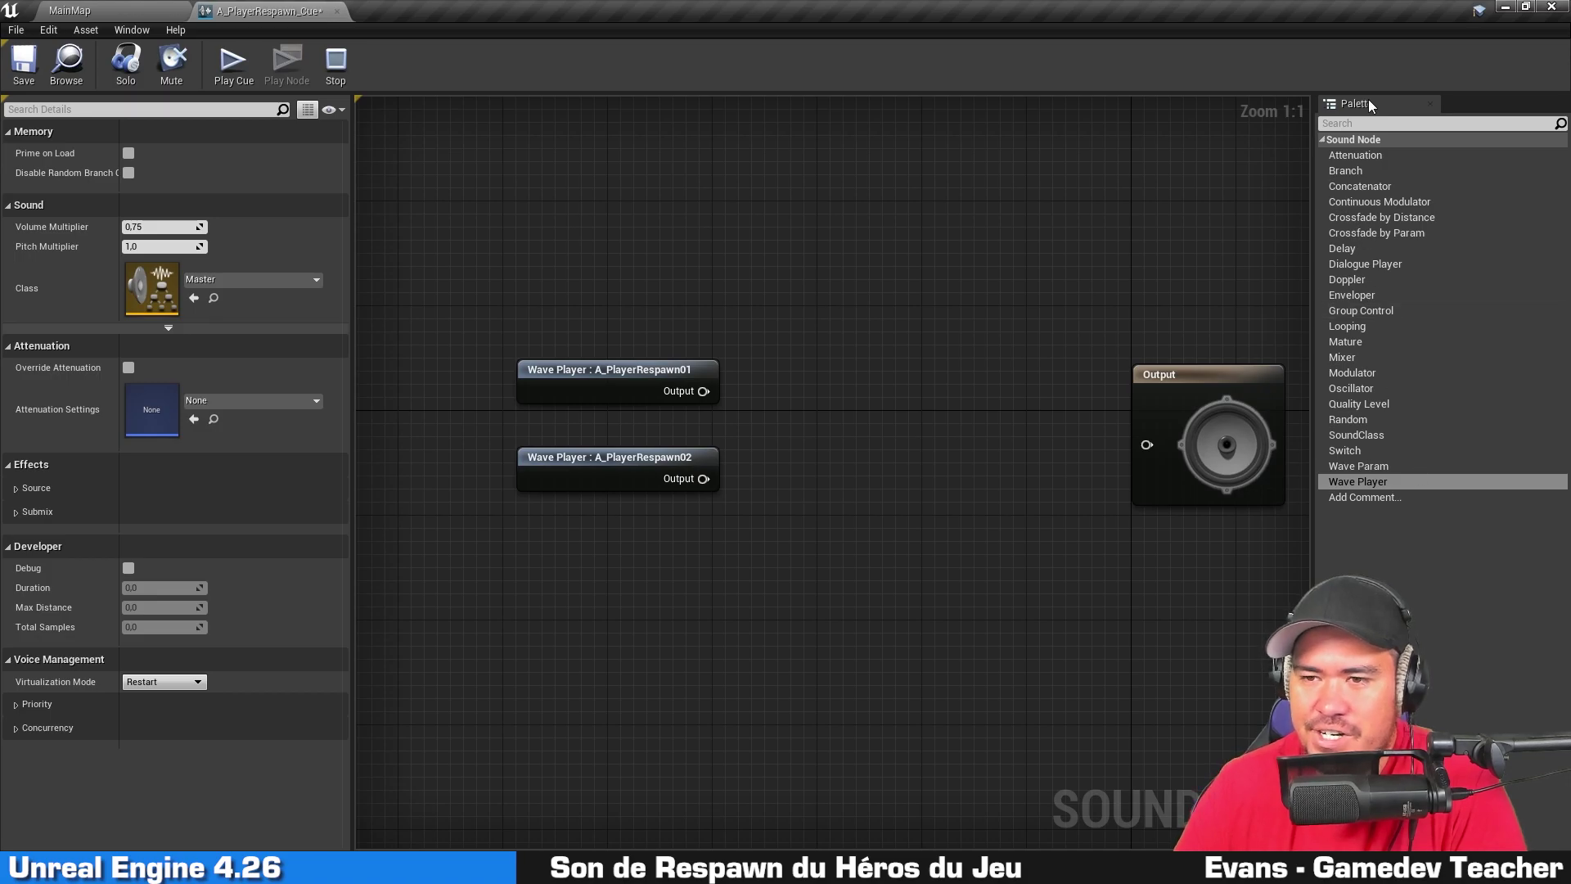
Step: Add a Random node to the graph and place it between the two Wave Players and the Output node
left_click(1466, 596)
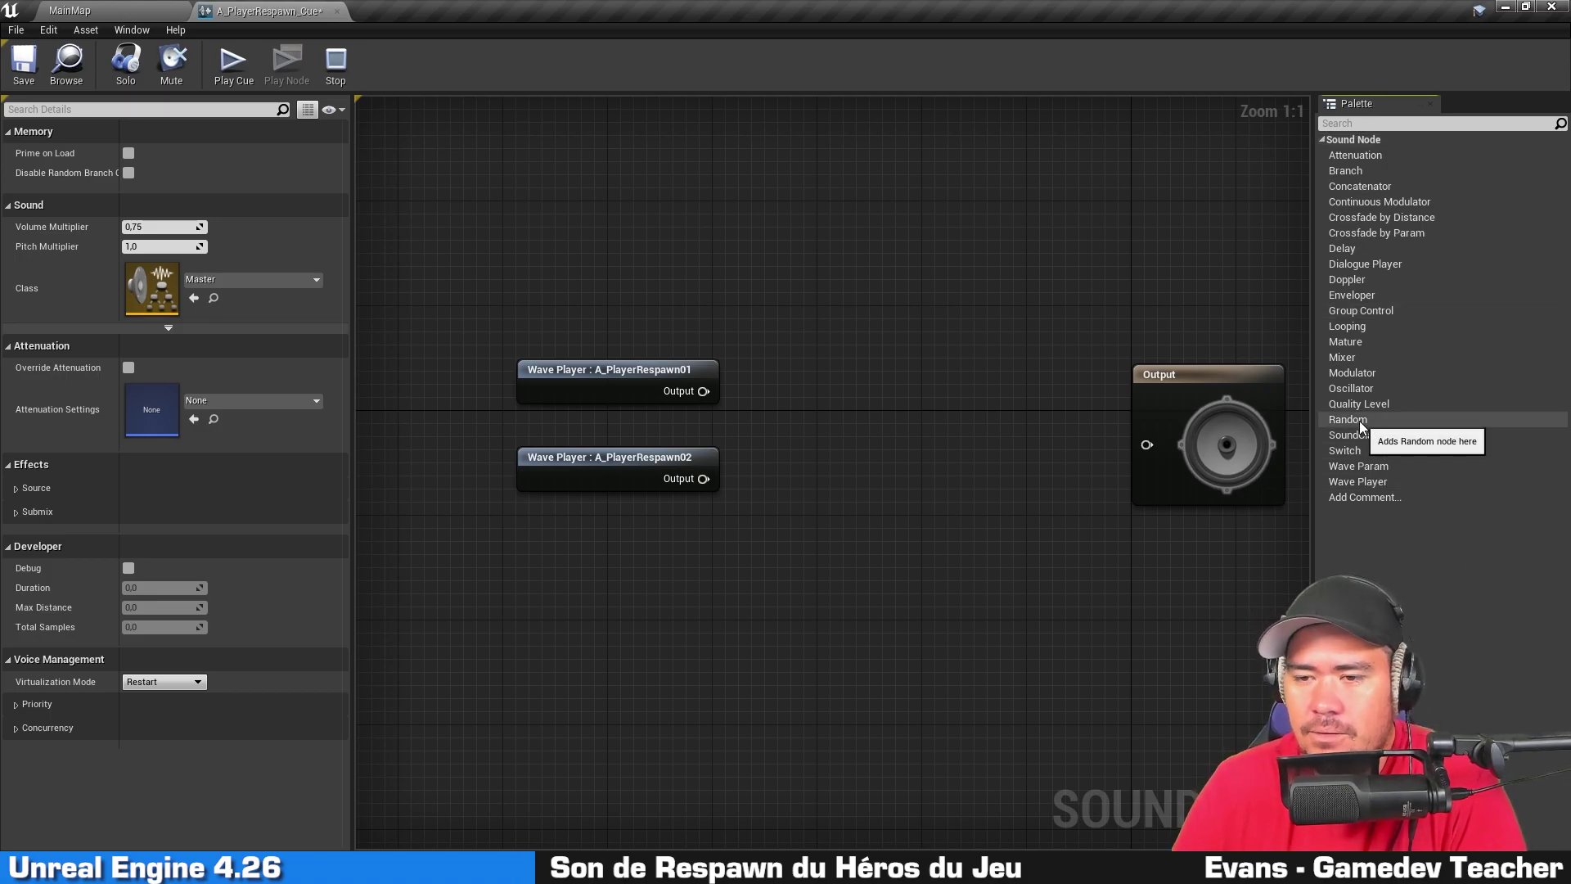
left_click_drag(1359, 421, 903, 312)
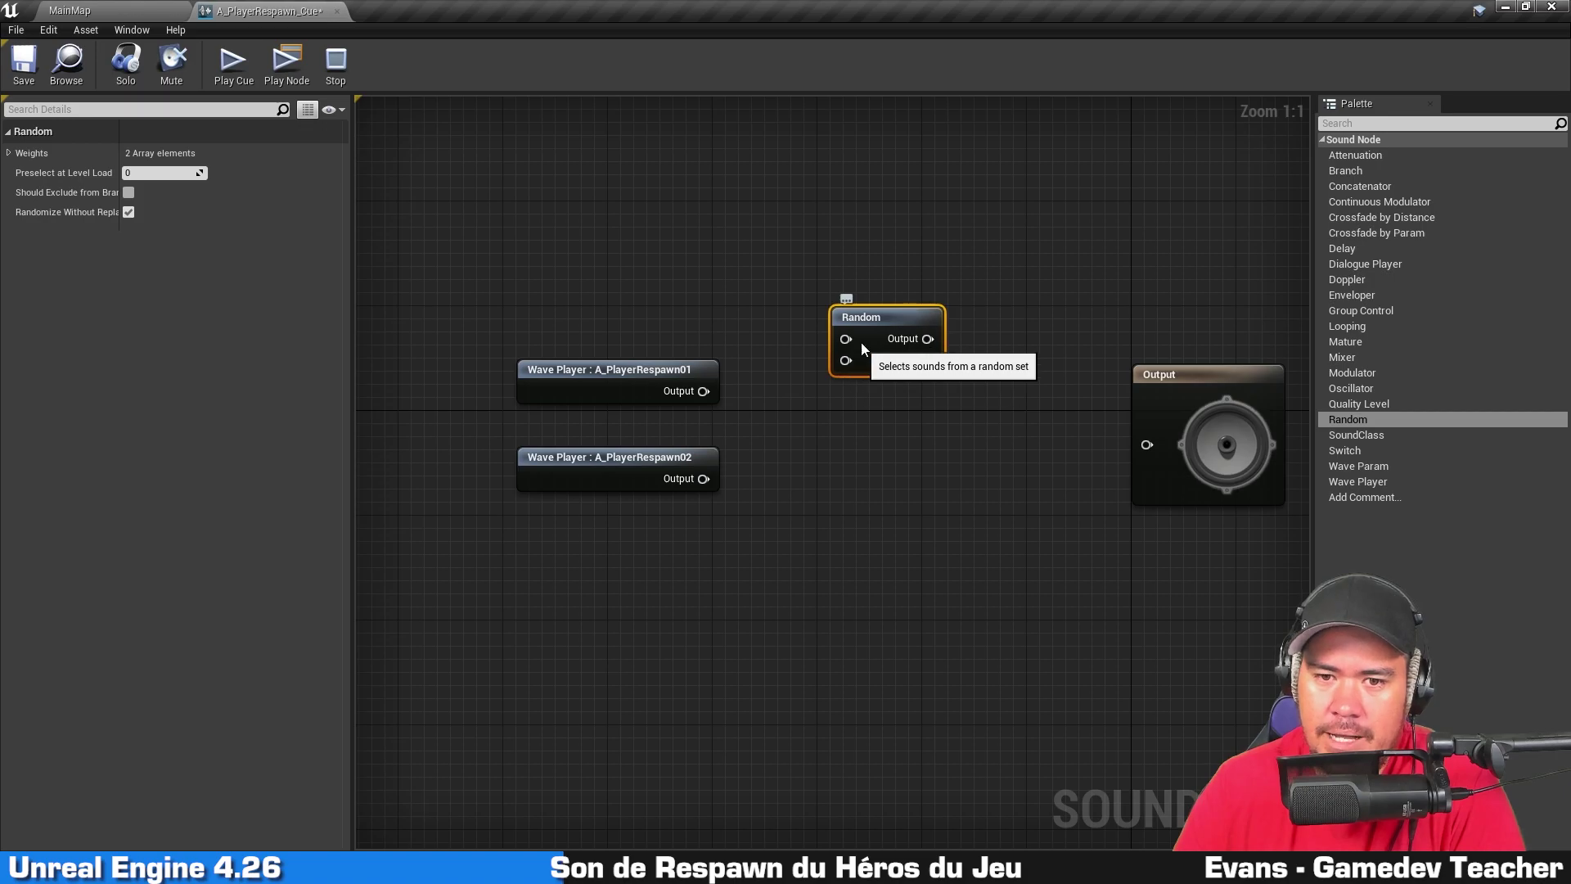
left_click_drag(869, 326, 895, 417)
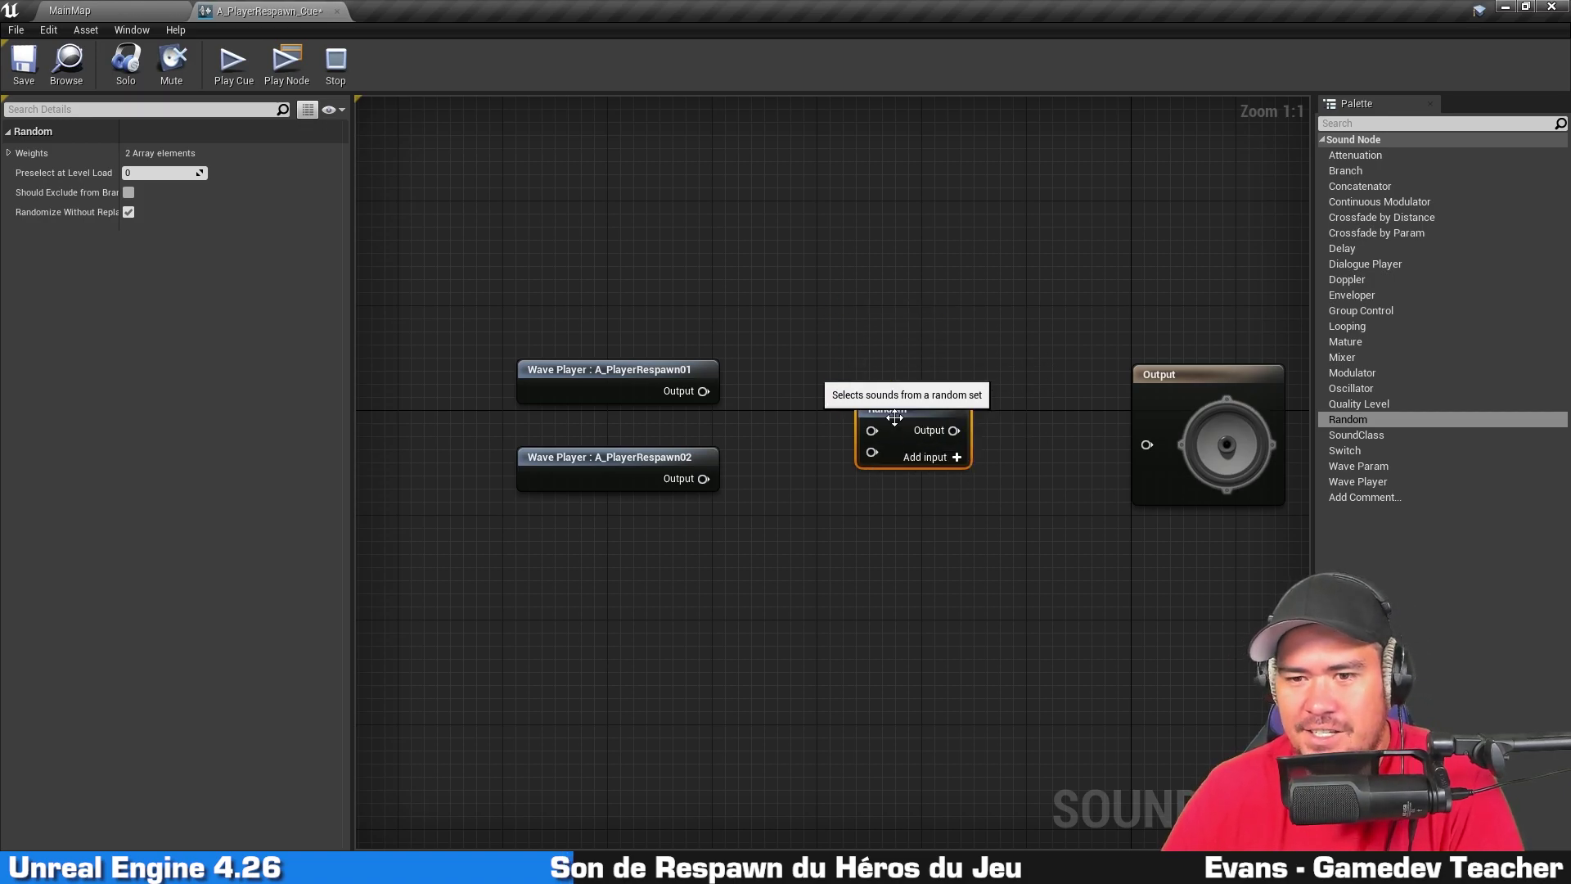
Step: Replace the unconnected Random node with one fed by both Wave Players, and wire its output to the Output node
key("Delete")
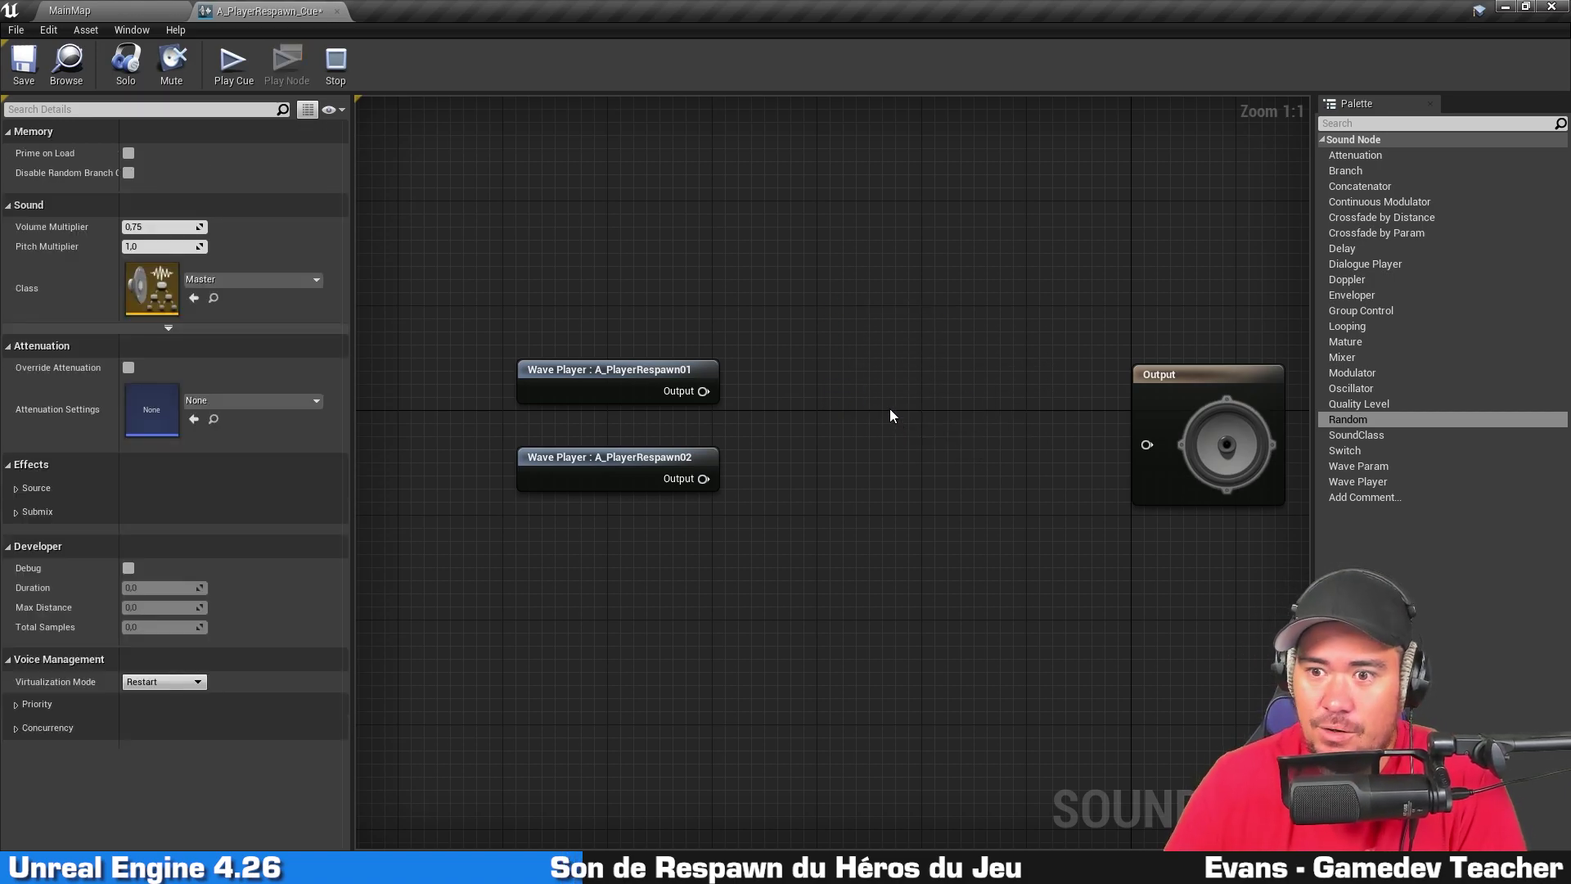
left_click_drag(833, 183, 573, 511)
left_click_drag(1372, 423, 841, 419)
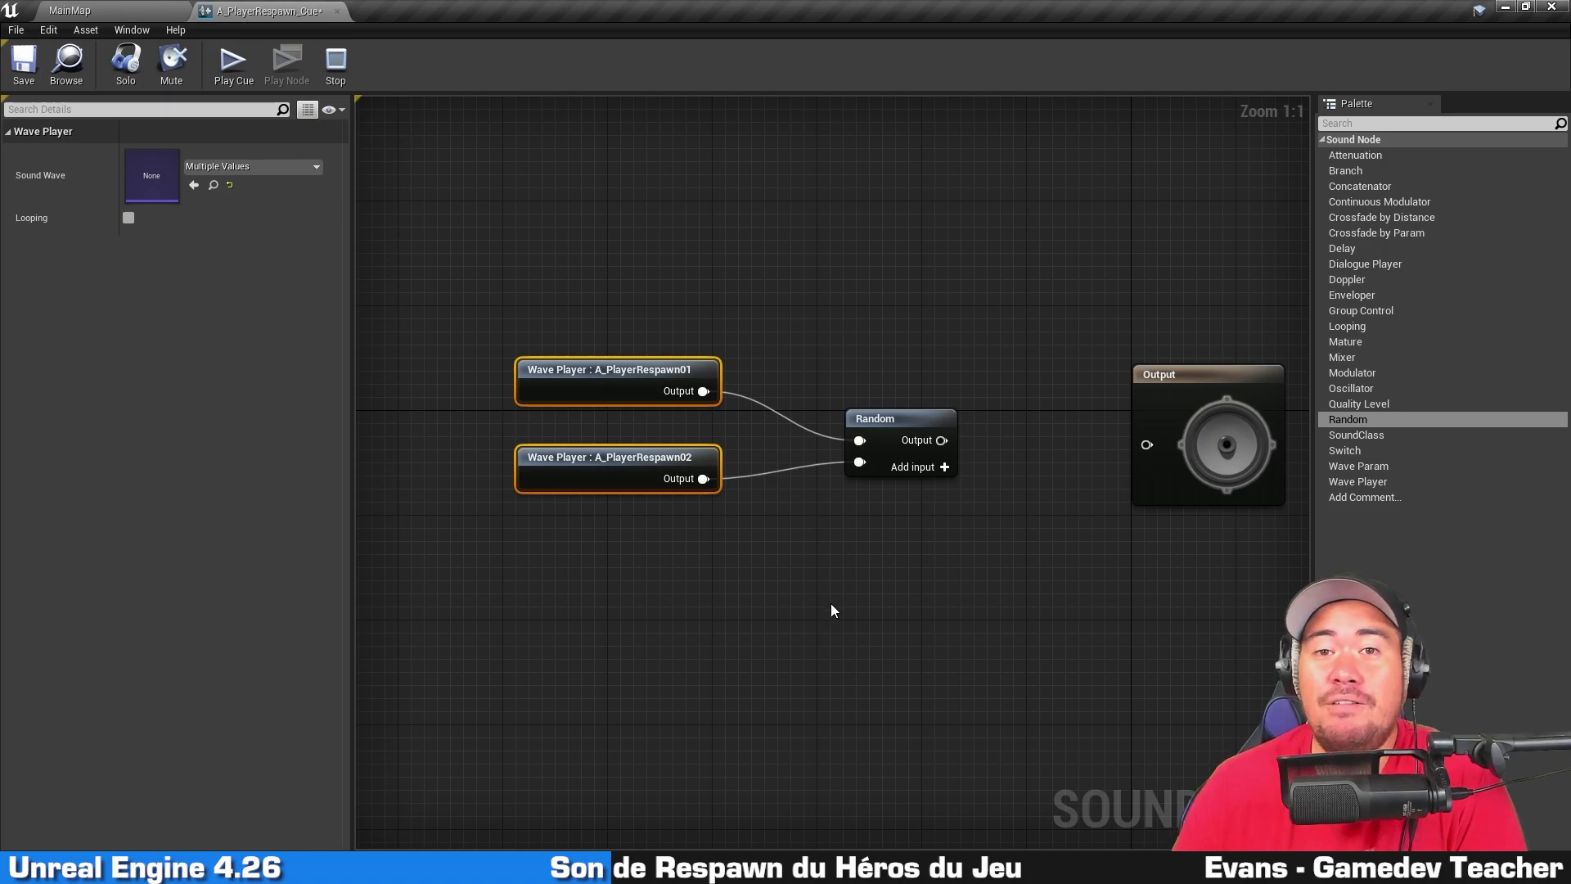
left_click_drag(942, 440, 1157, 450)
left_click(920, 605)
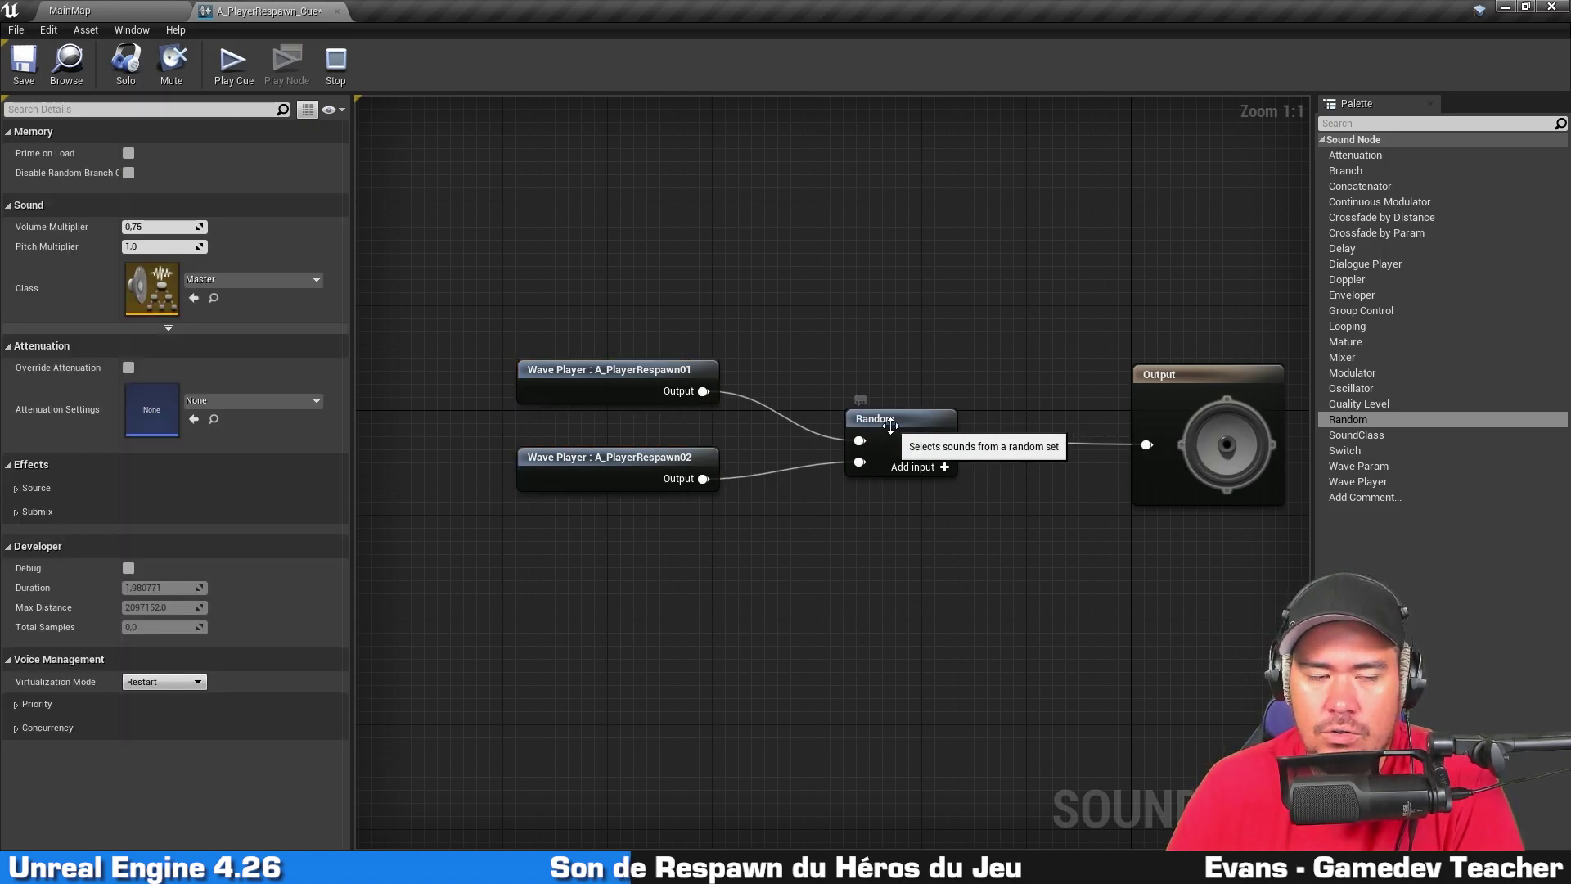
Step: Move the Random node closer to the two Wave Players and play the whole cue as a preview
left_click(890, 424)
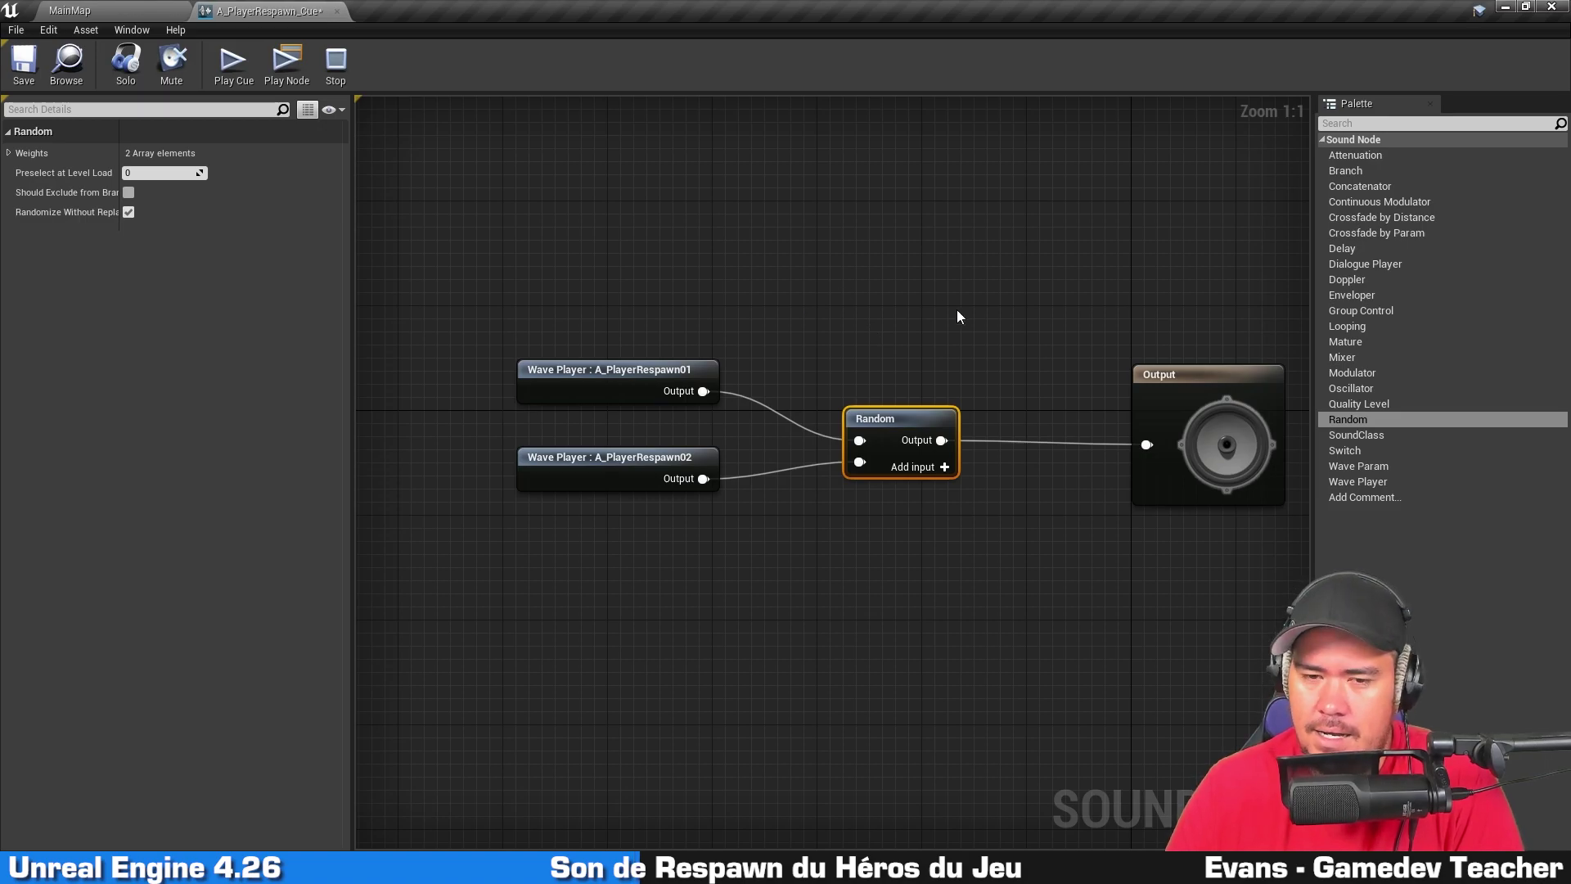
left_click_drag(880, 425, 816, 401)
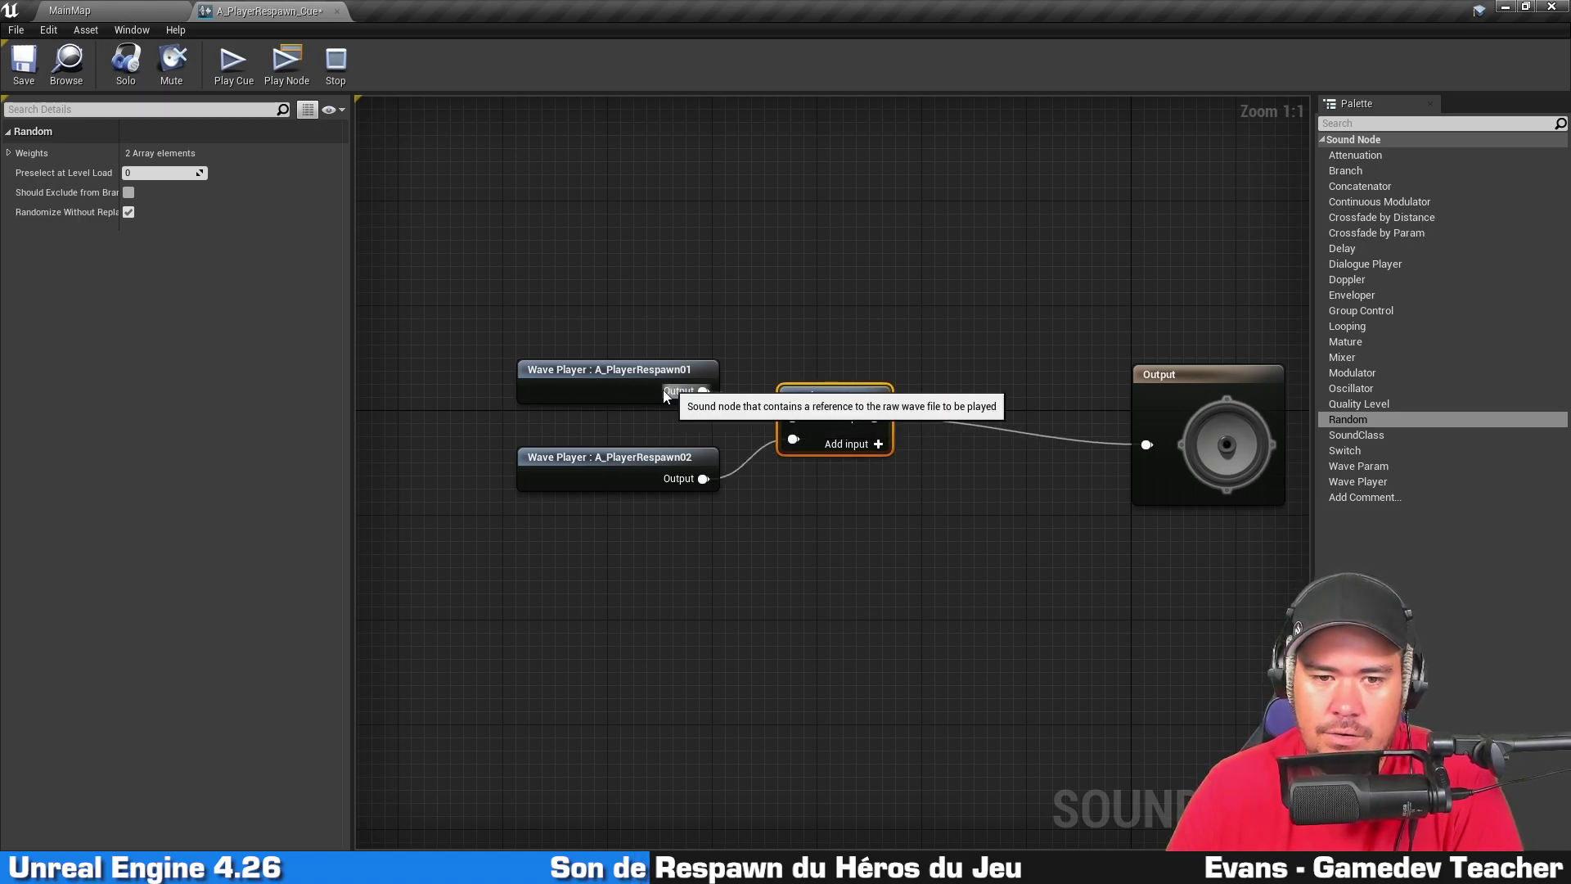
left_click(1012, 318)
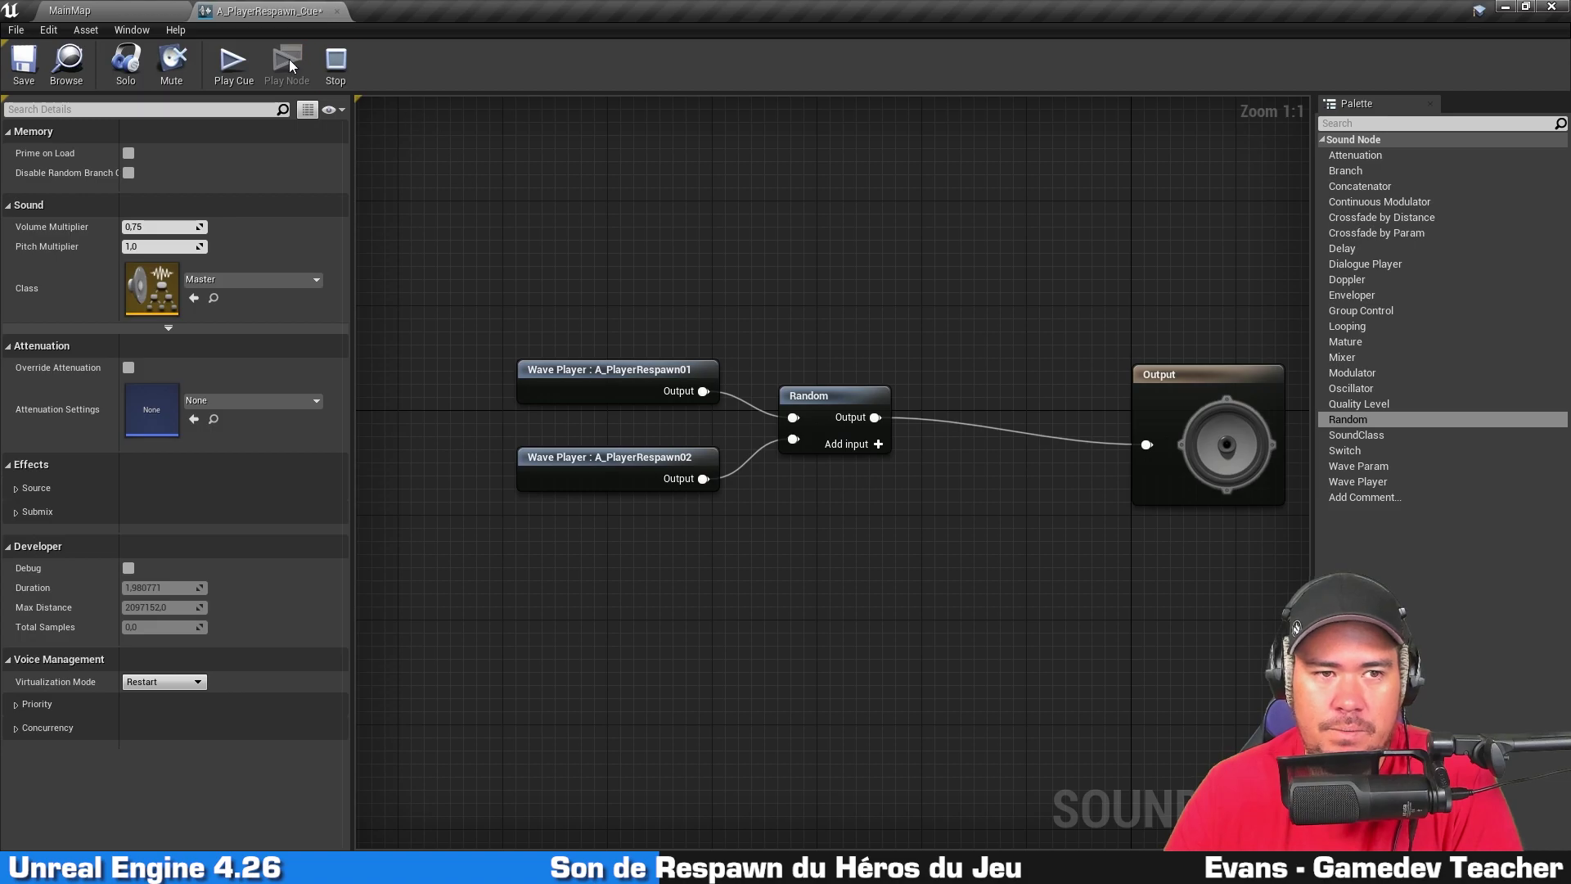
left_click(239, 66)
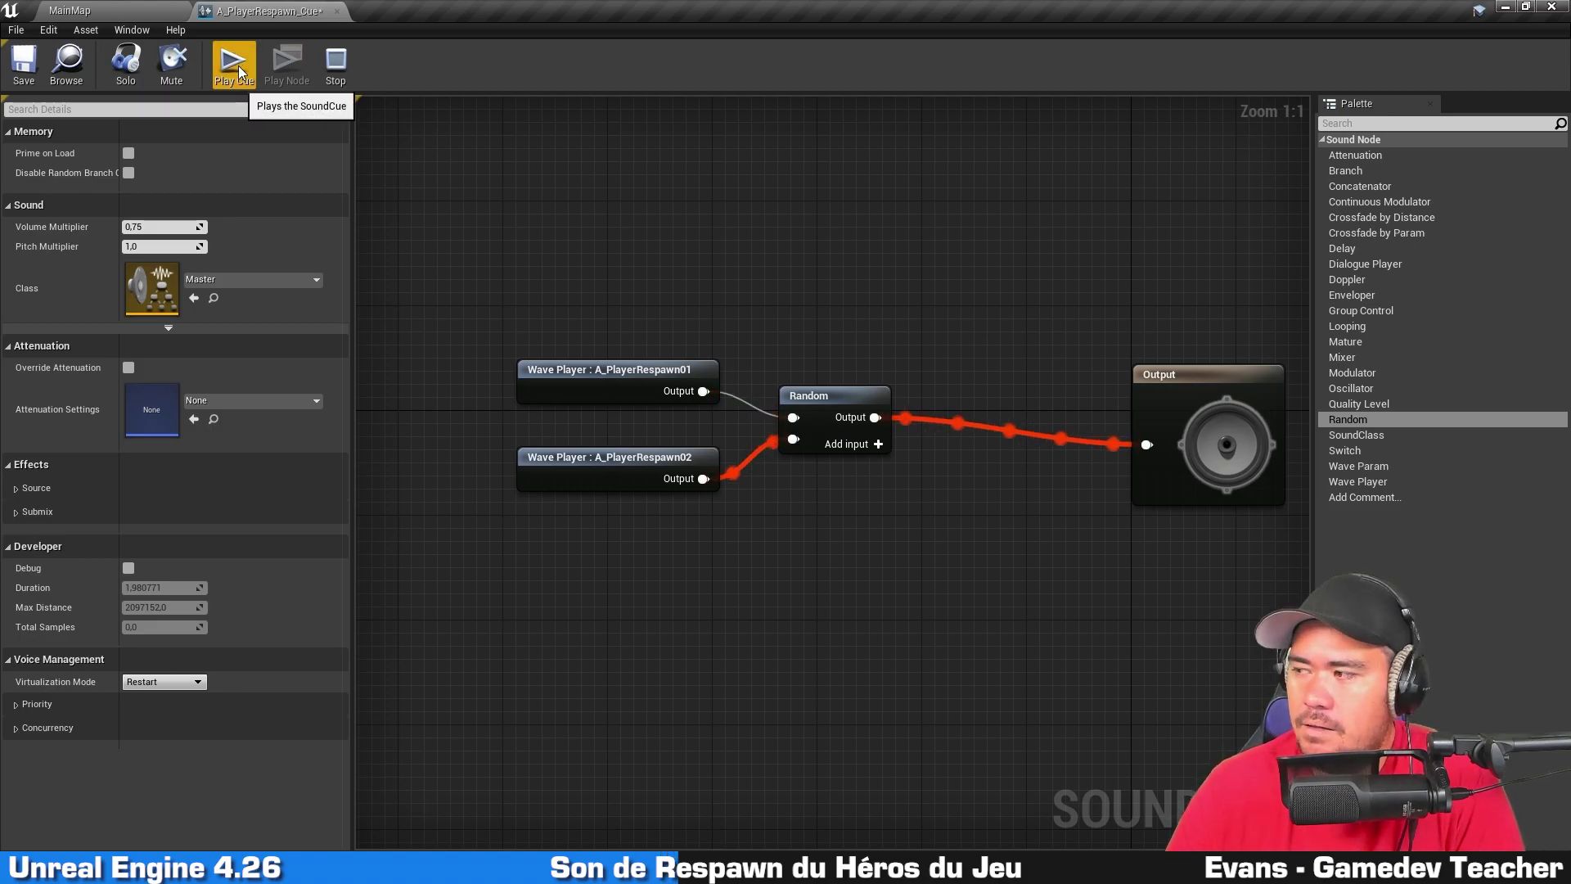
left_click(239, 67)
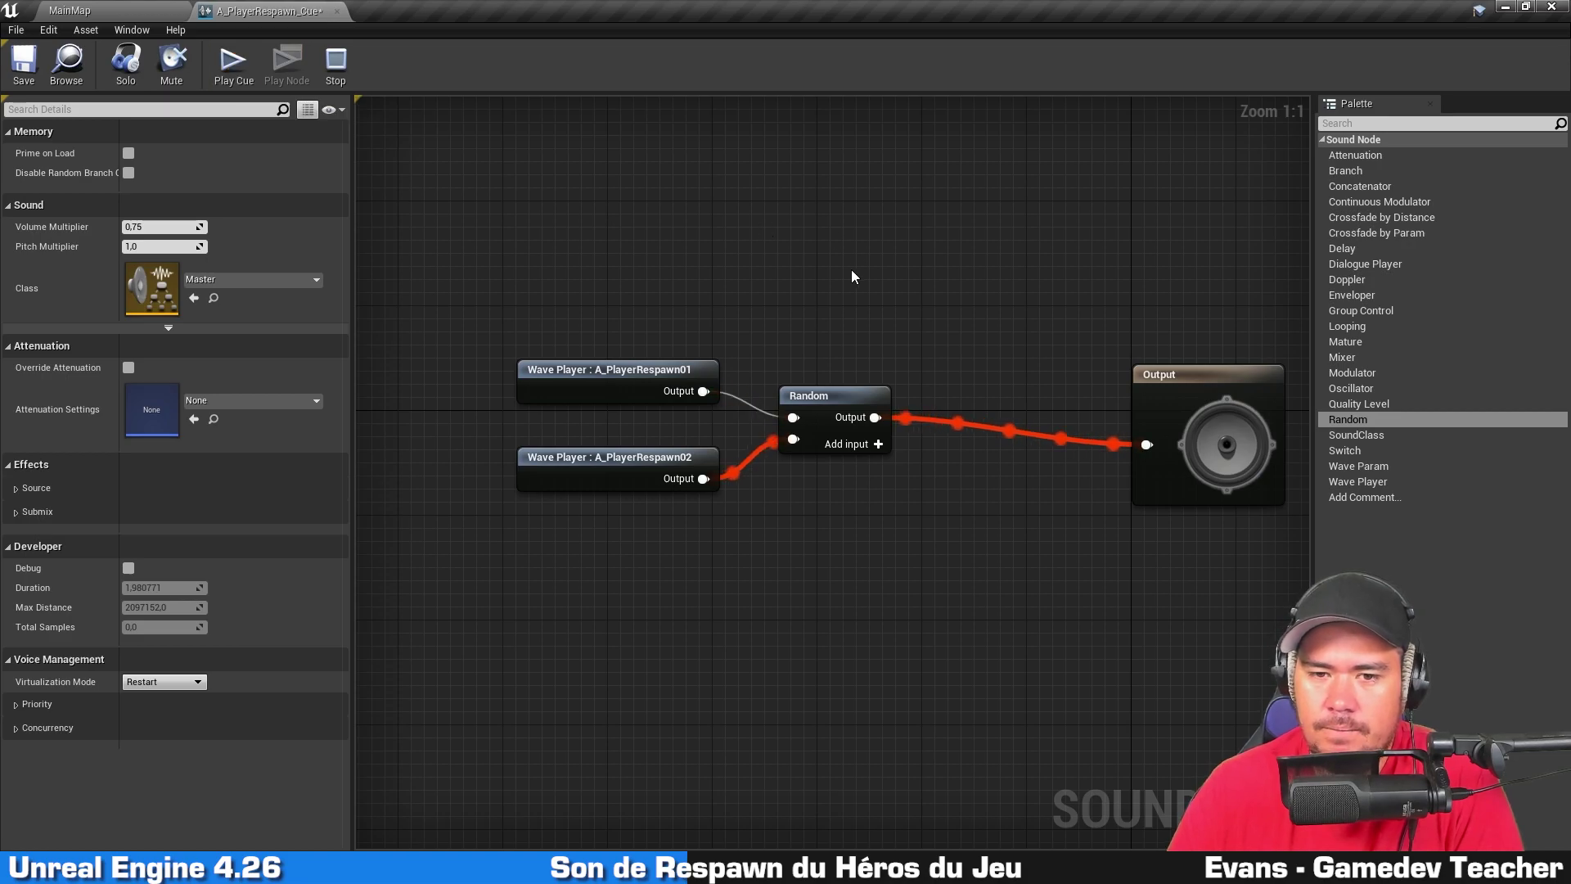
Step: Expand the Random node's weights and widen the property names to examine its options
left_click(819, 417)
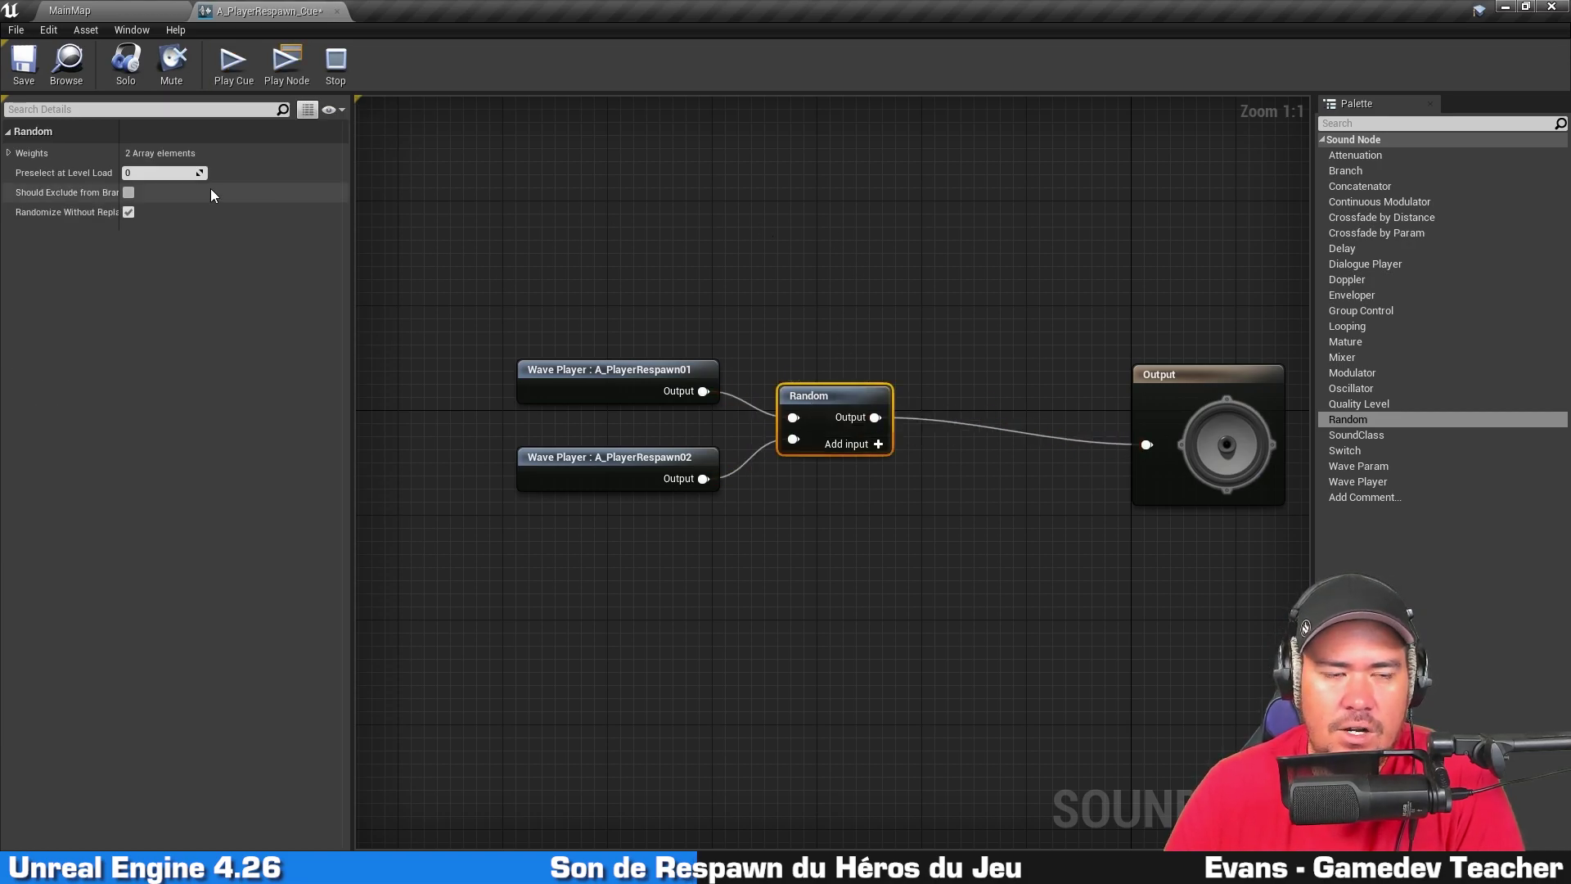
left_click(10, 154)
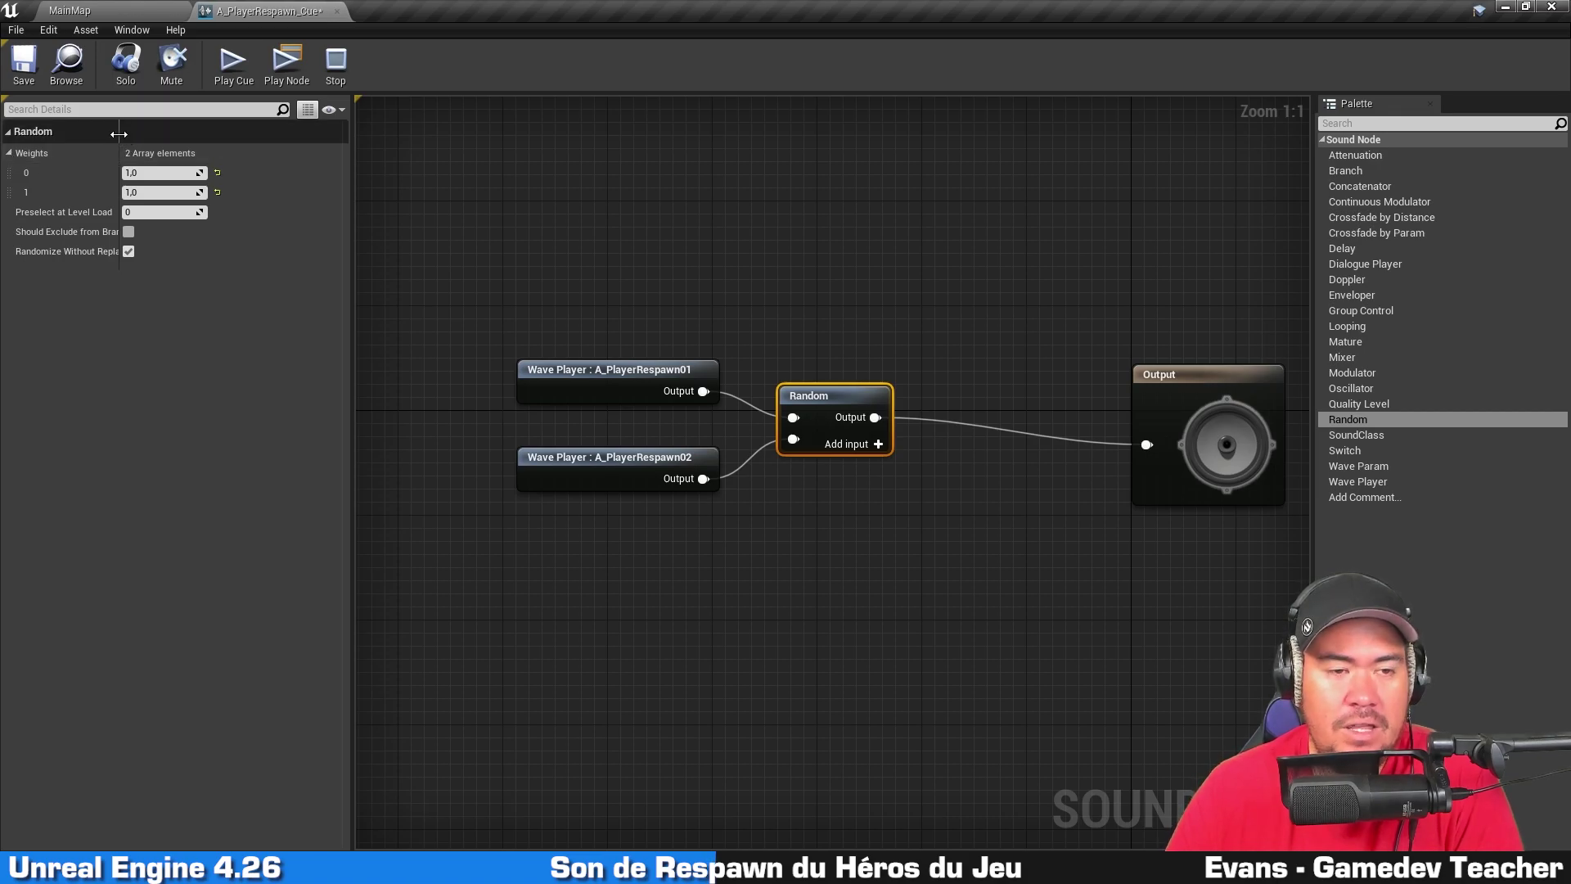
left_click_drag(118, 134, 187, 134)
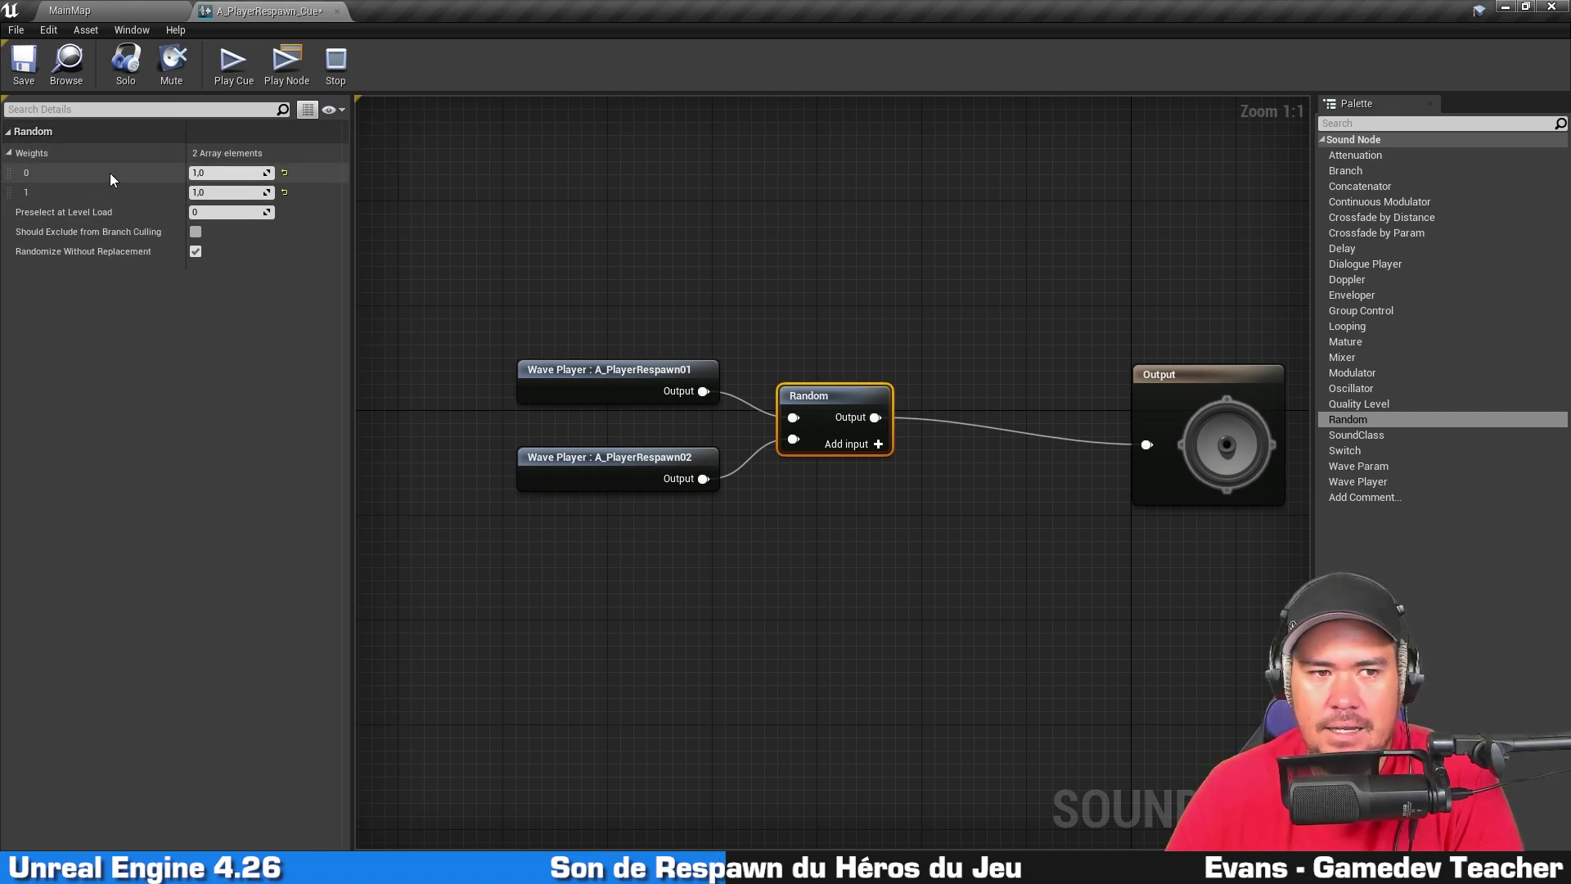
mouse_move(86, 231)
left_click(617, 215)
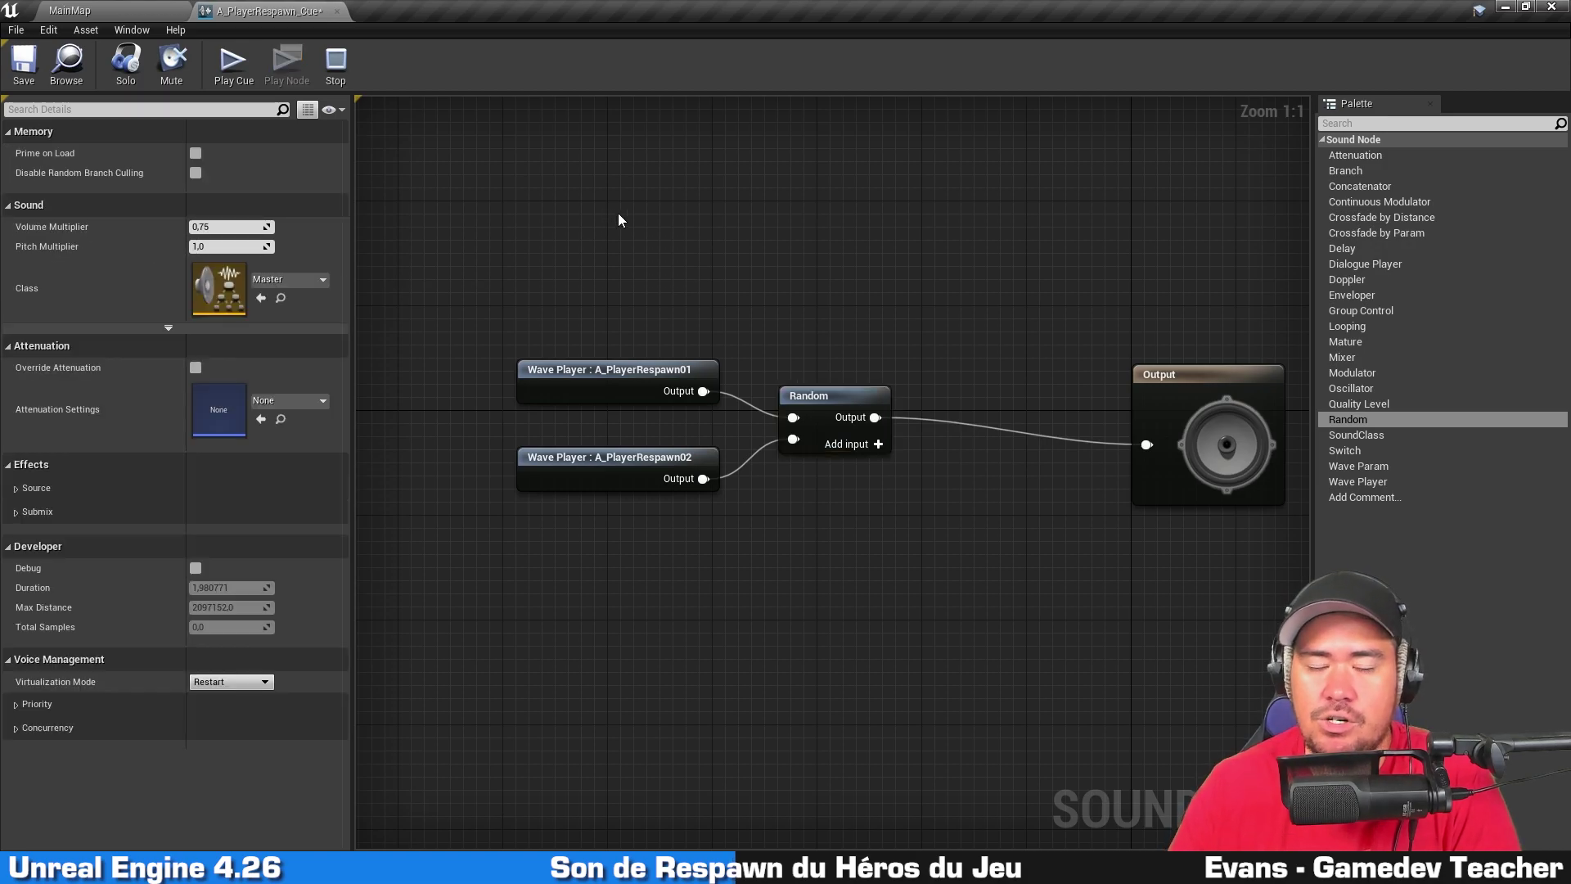
Step: Try a weight of 0.5 on the Random node's second input, comparing it with the two Wave Players
left_click(841, 400)
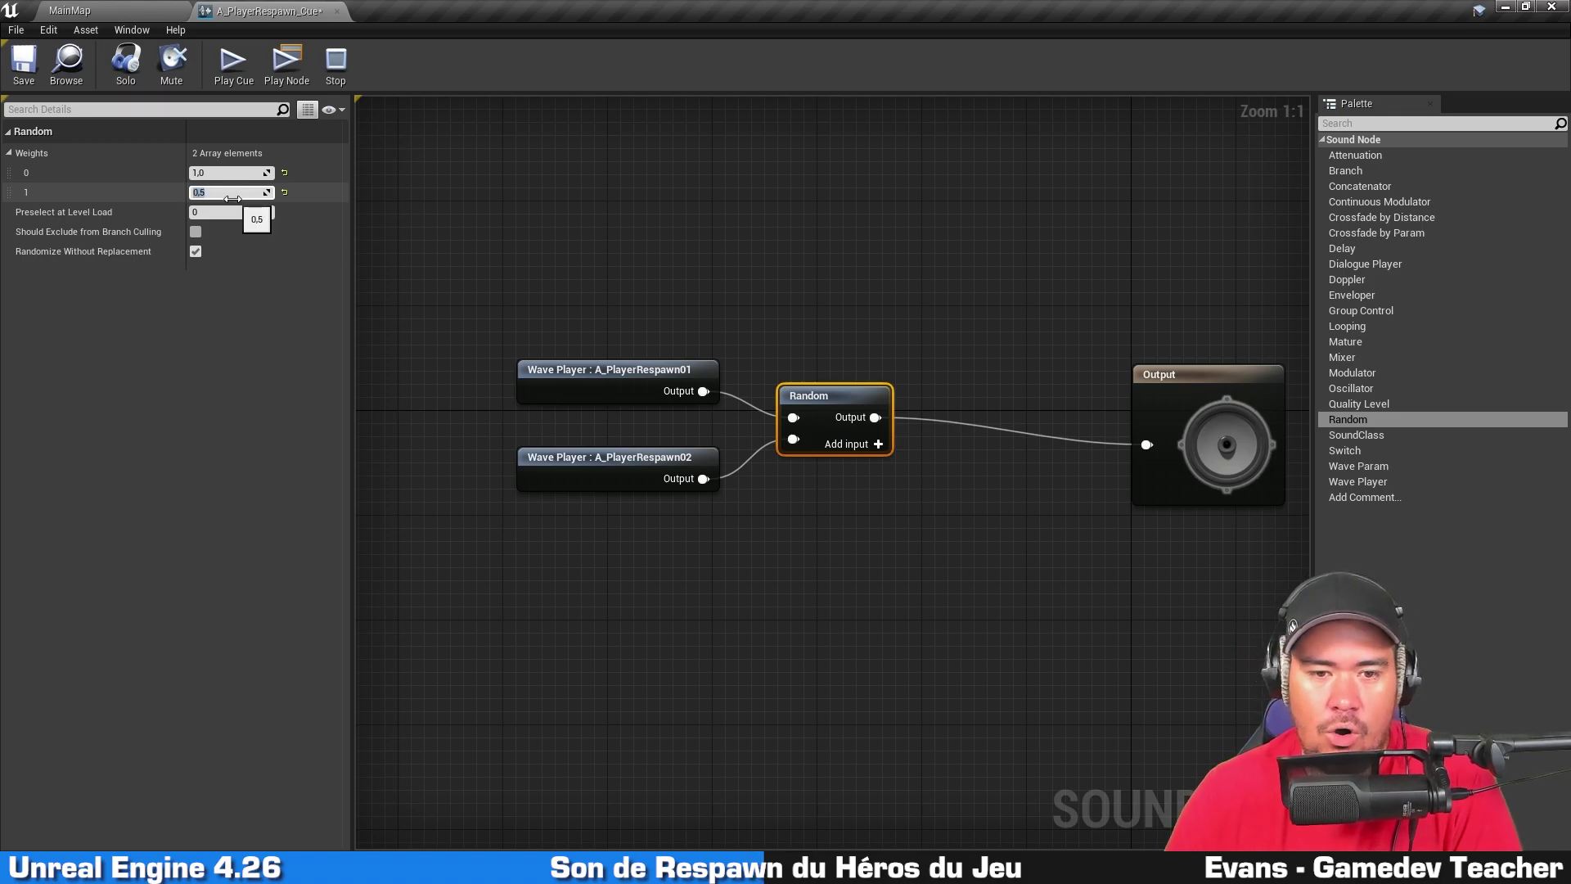
left_click(668, 362)
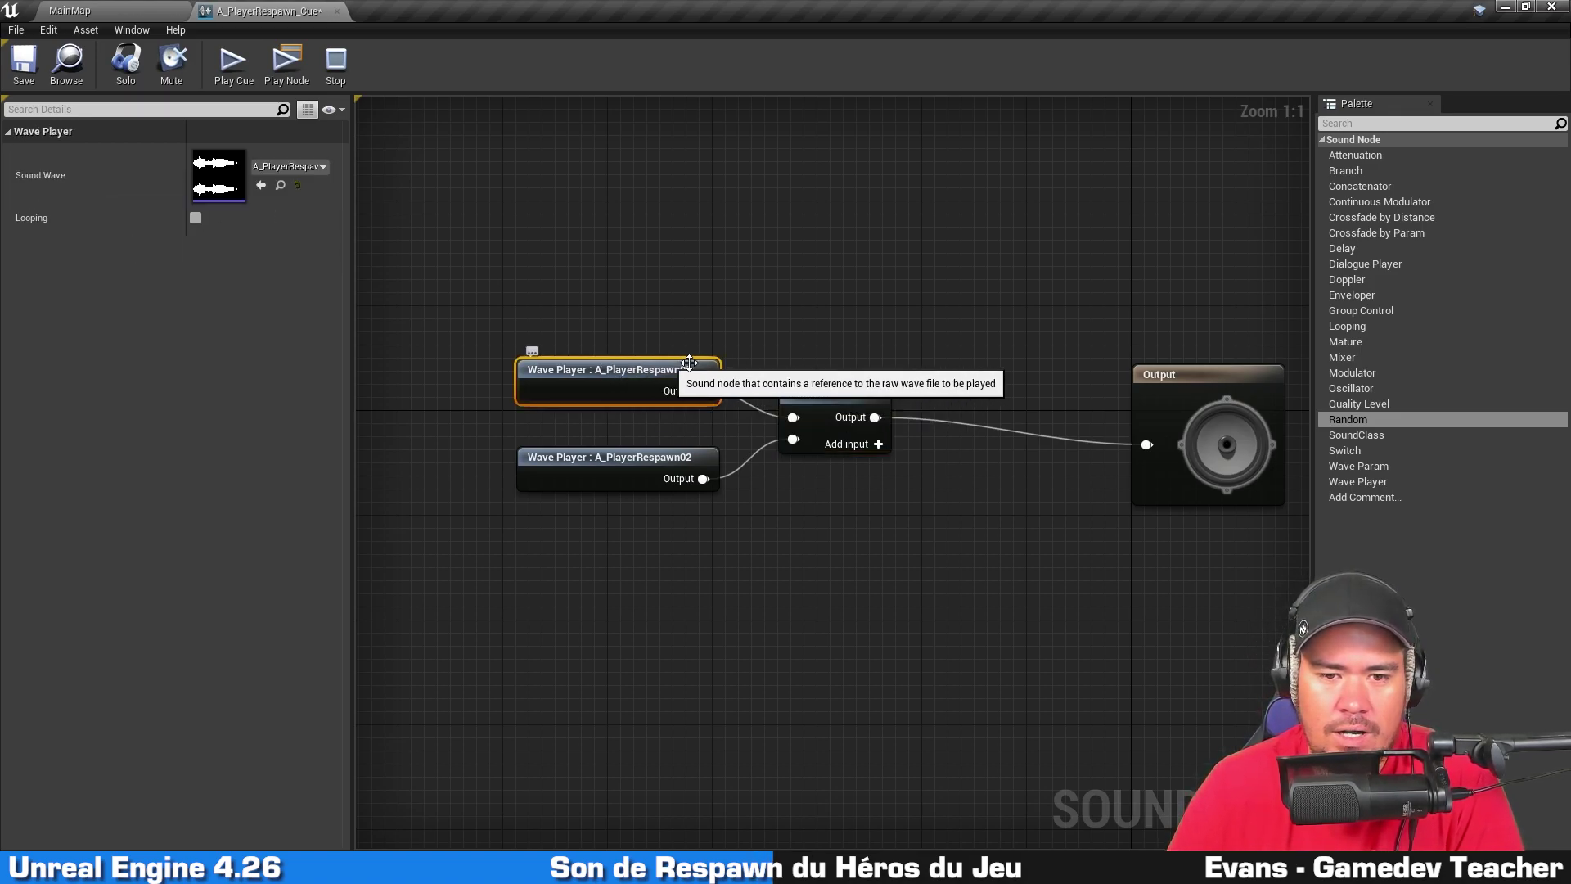
left_click(818, 397)
left_click(669, 470)
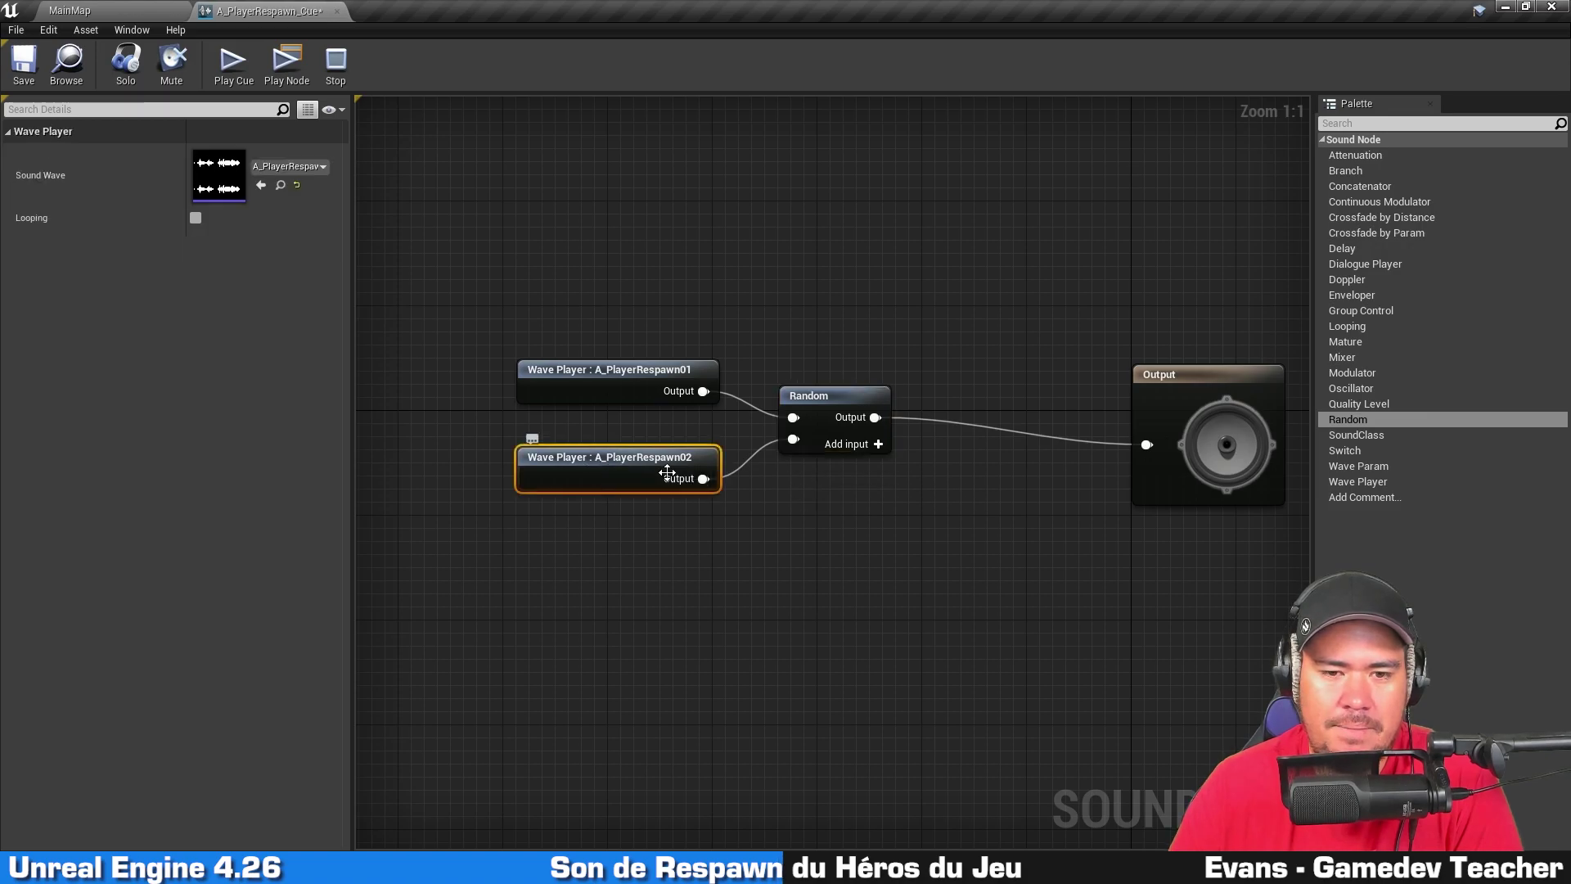
left_click(815, 396)
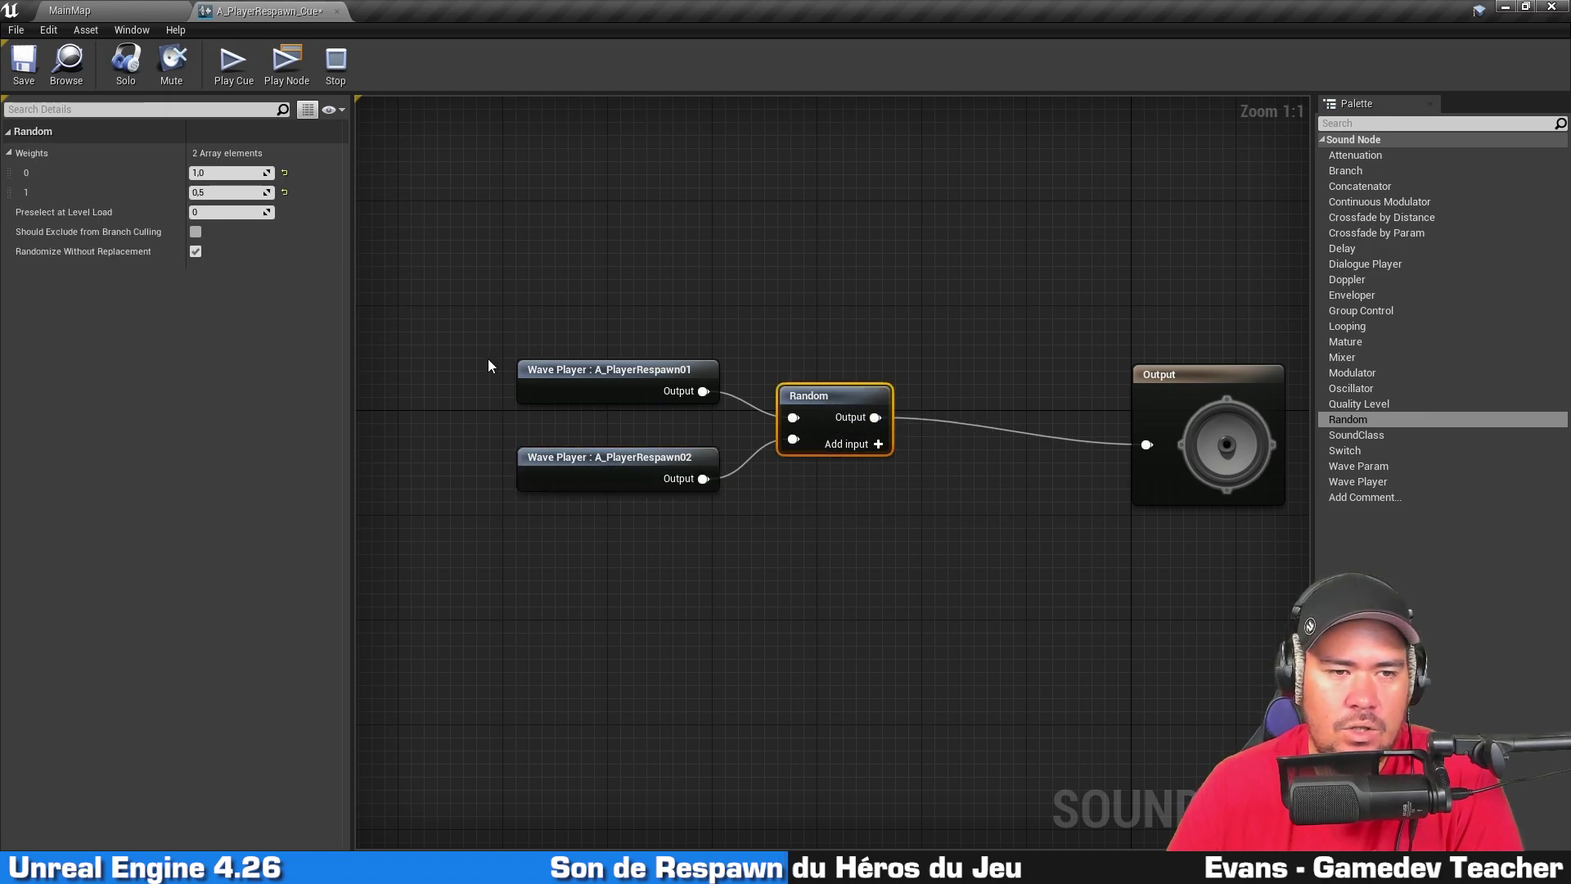
left_click(610, 383)
left_click(597, 466)
left_click(811, 396)
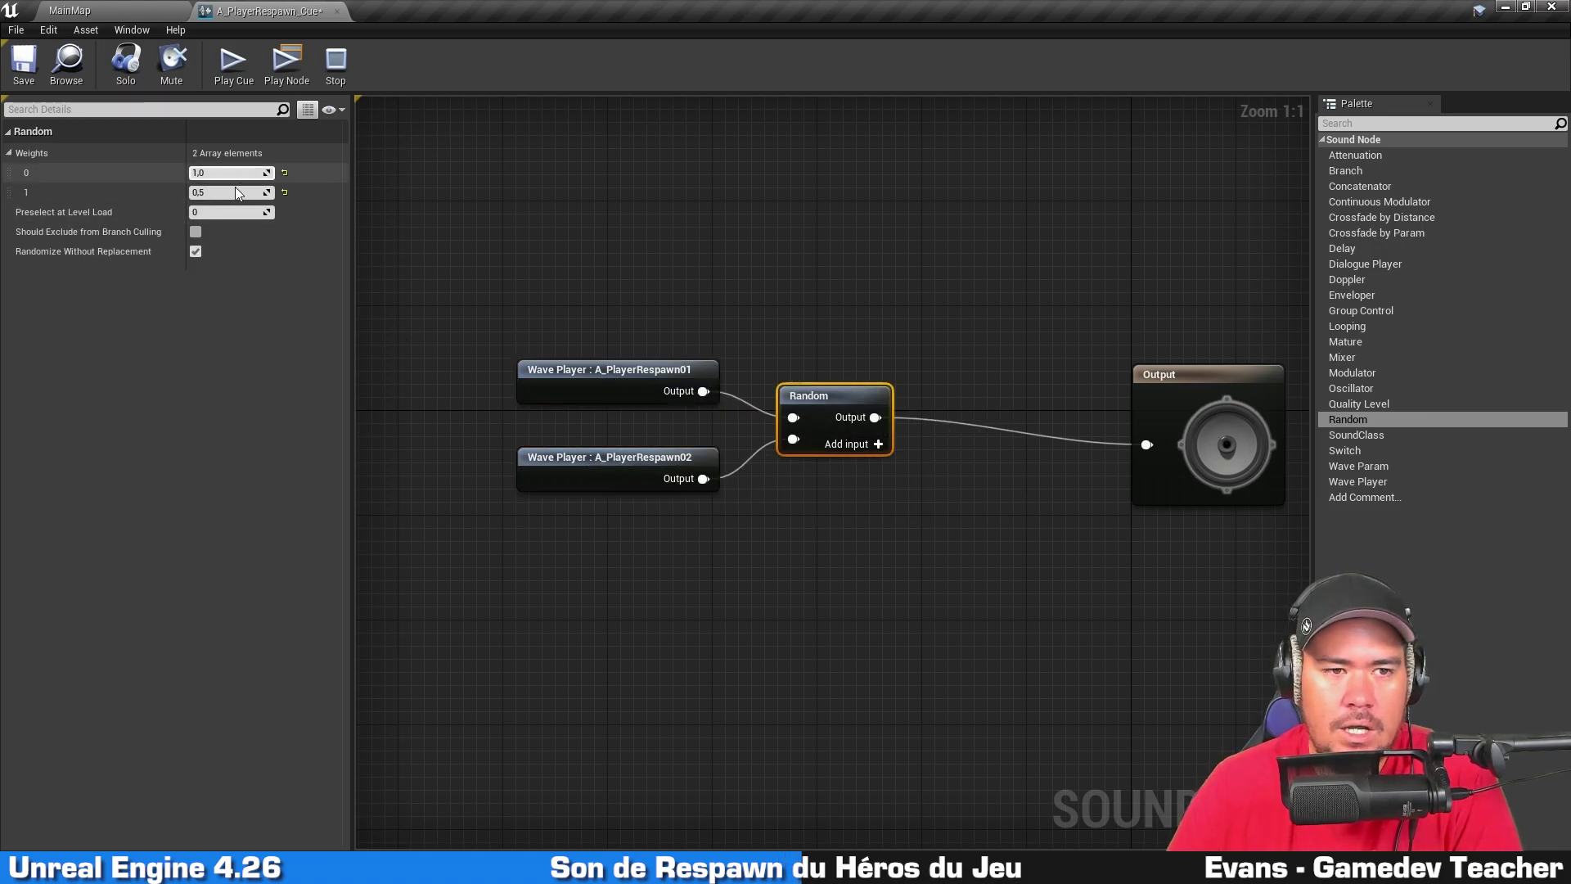
Step: Set the Random node's second weight back to 1.0
left_click(284, 194)
left_click(235, 192)
key("Return")
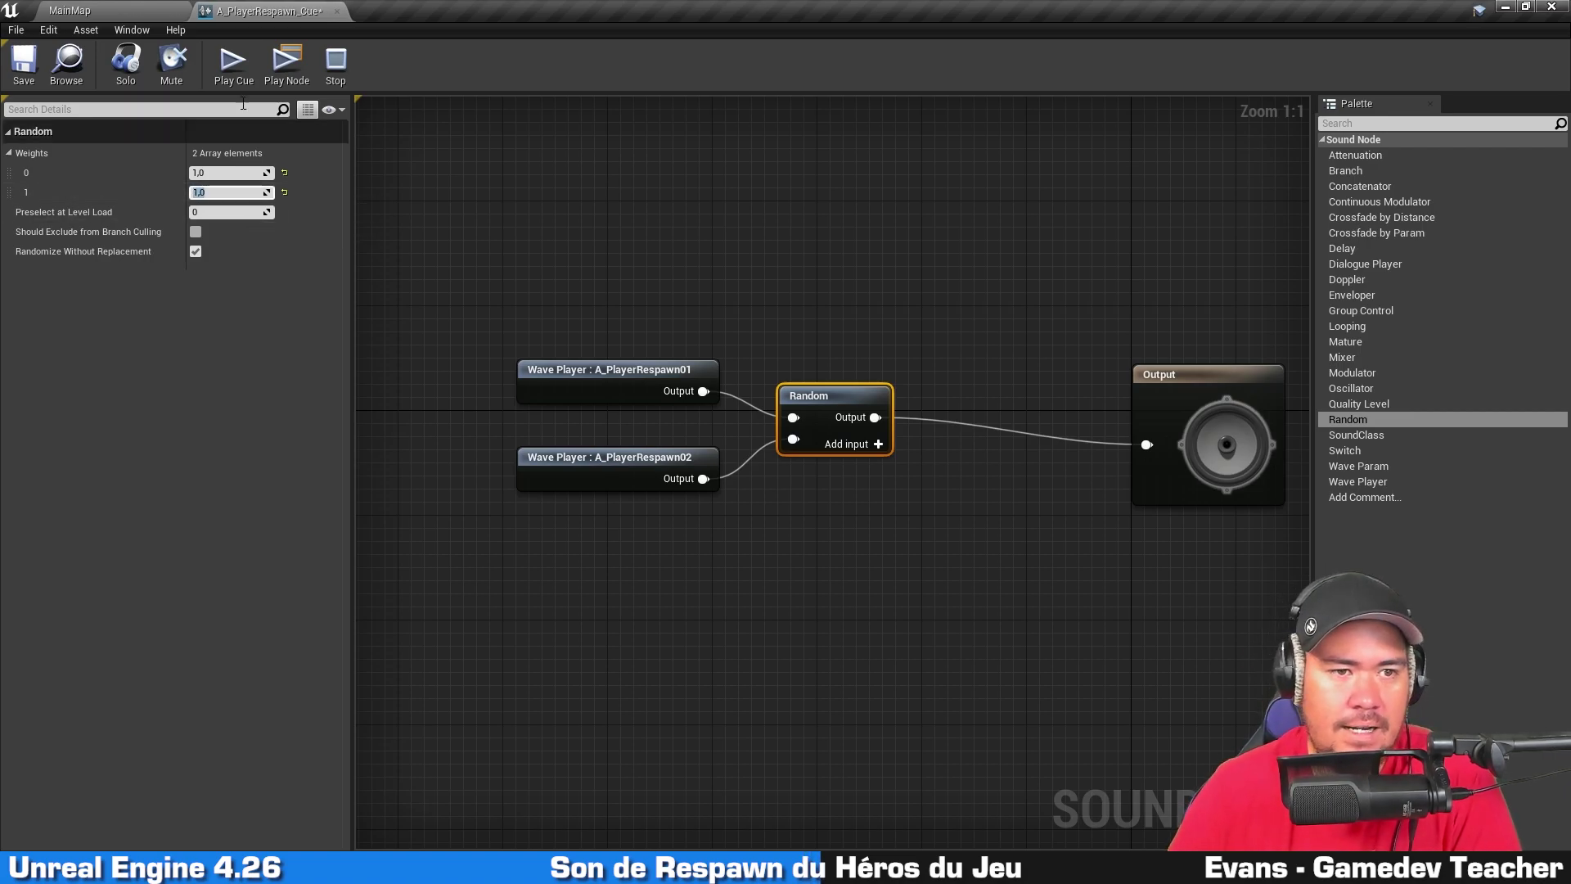
left_click(396, 167)
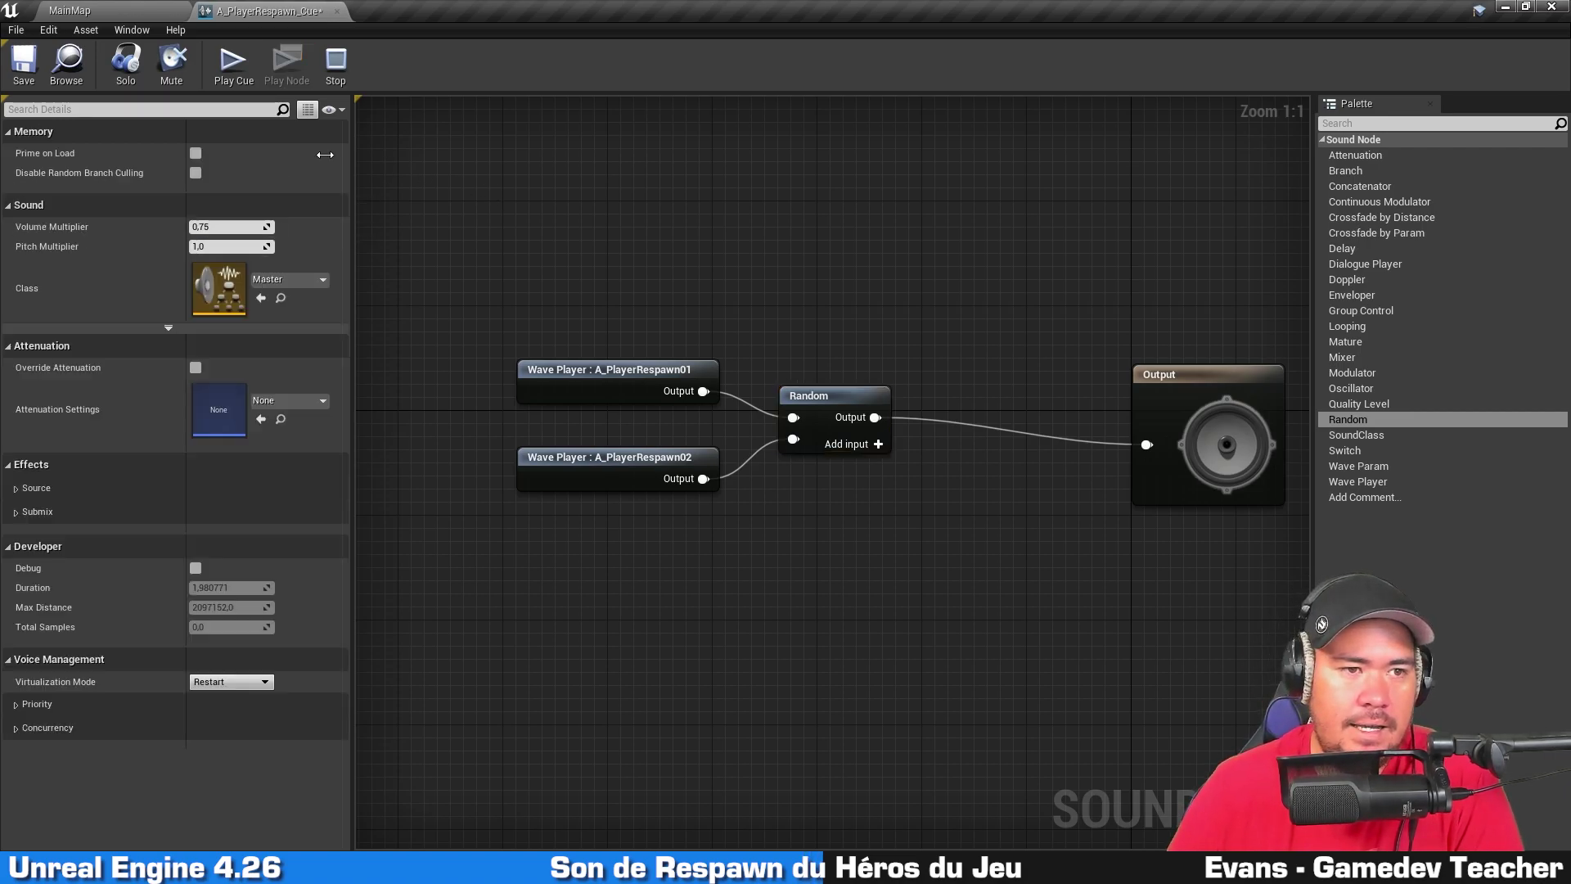
Step: Move the Output node closer to the Random node and save the A_PlayerRespawn_Cue asset
left_click(23, 66)
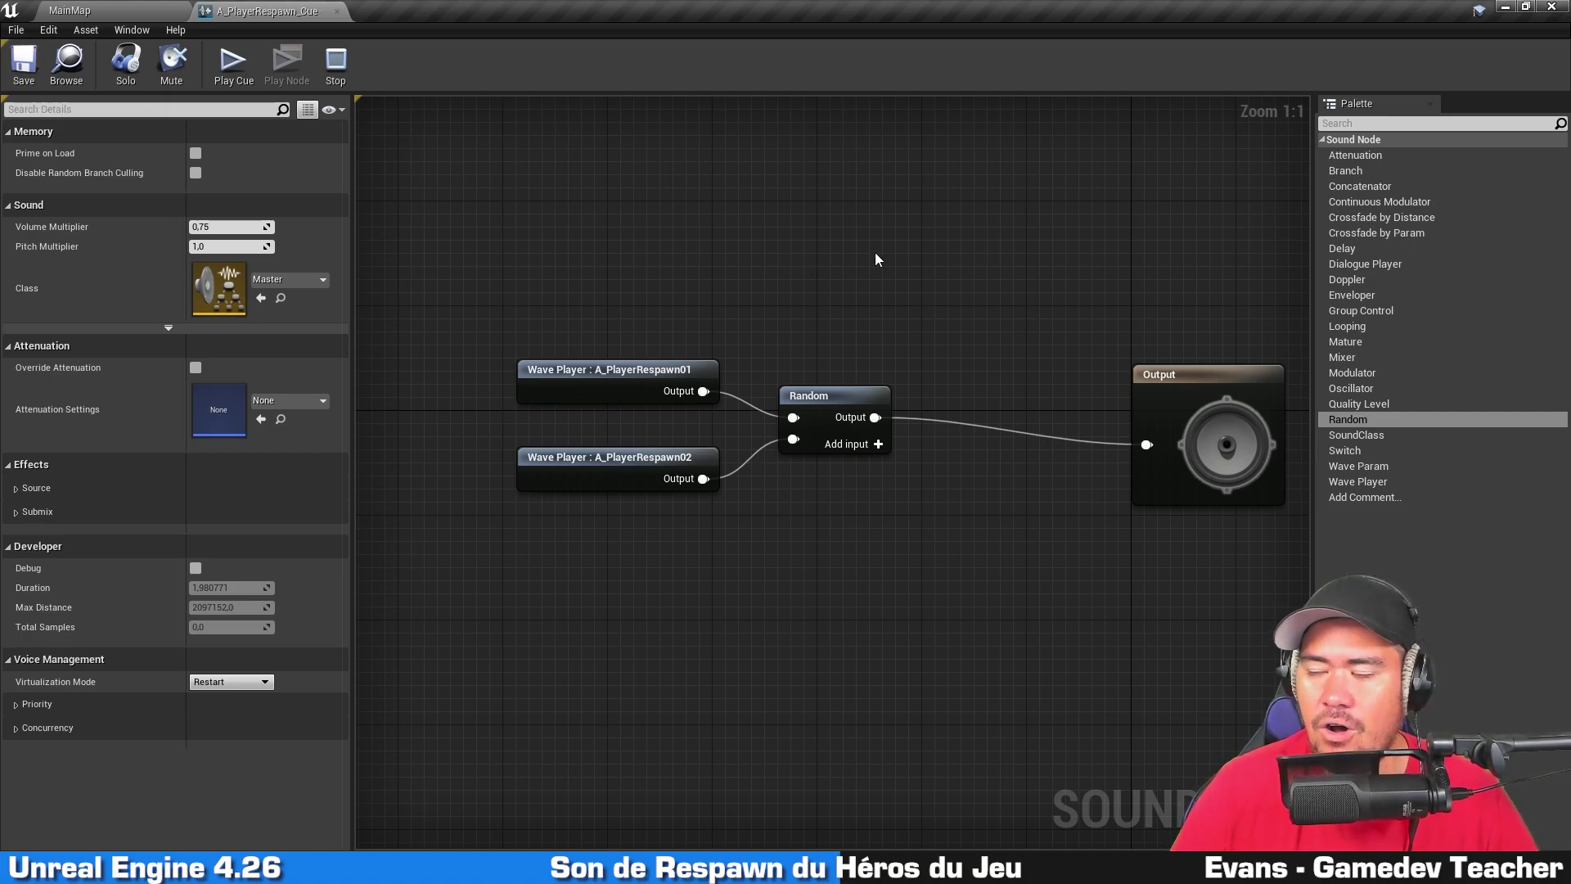
left_click_drag(1229, 408, 1056, 401)
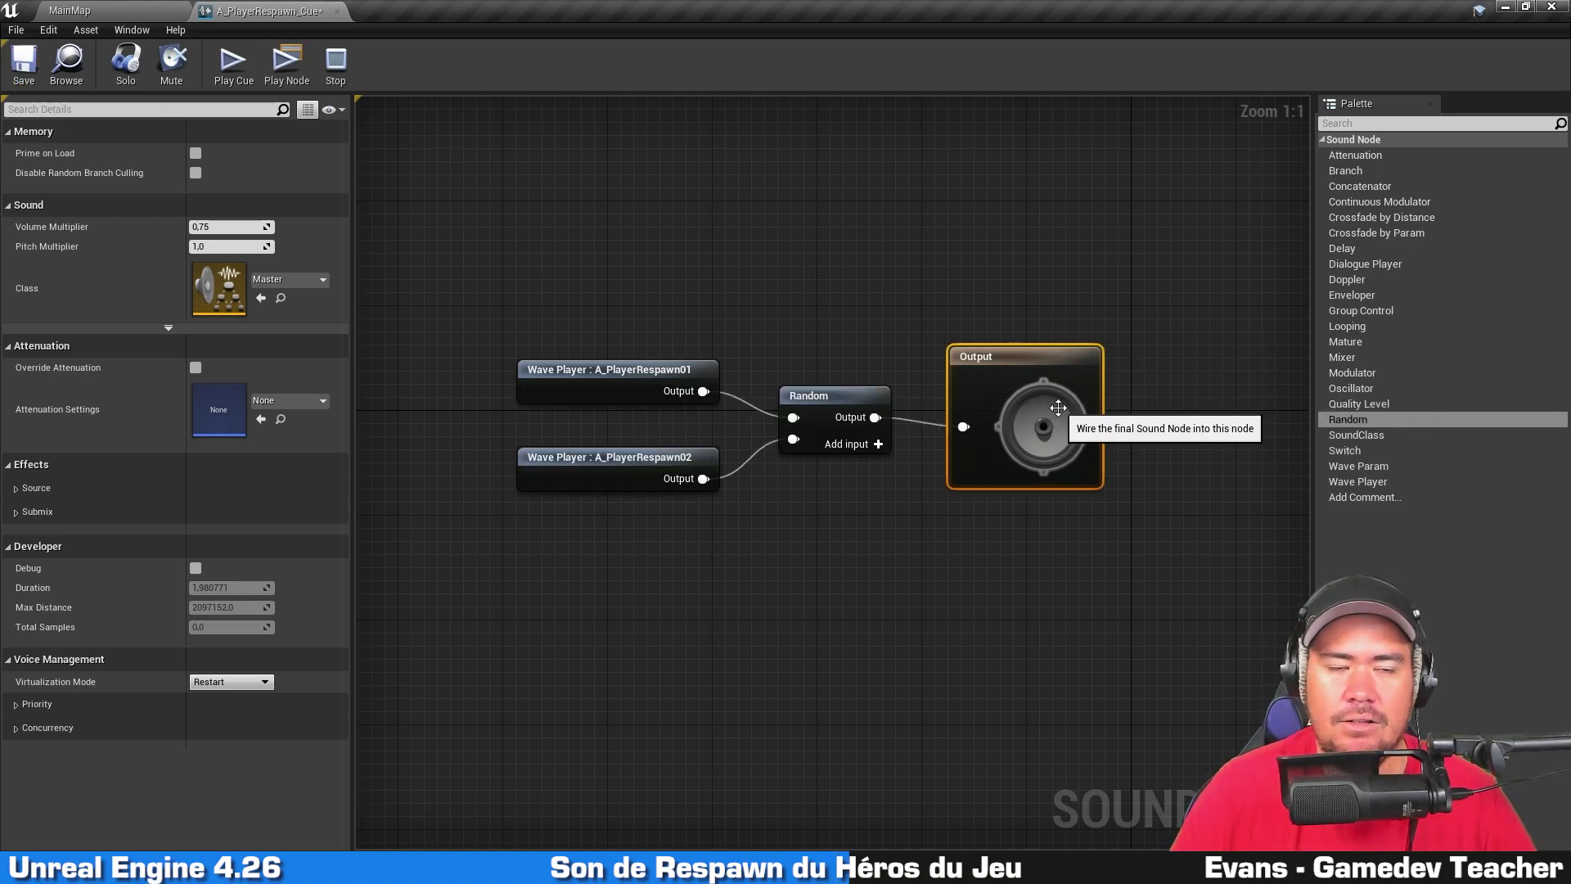
key("ctrl+s")
Step: Return to the MainMap level and open the BP_Hero blueprint from the Core folder
left_click(82, 9)
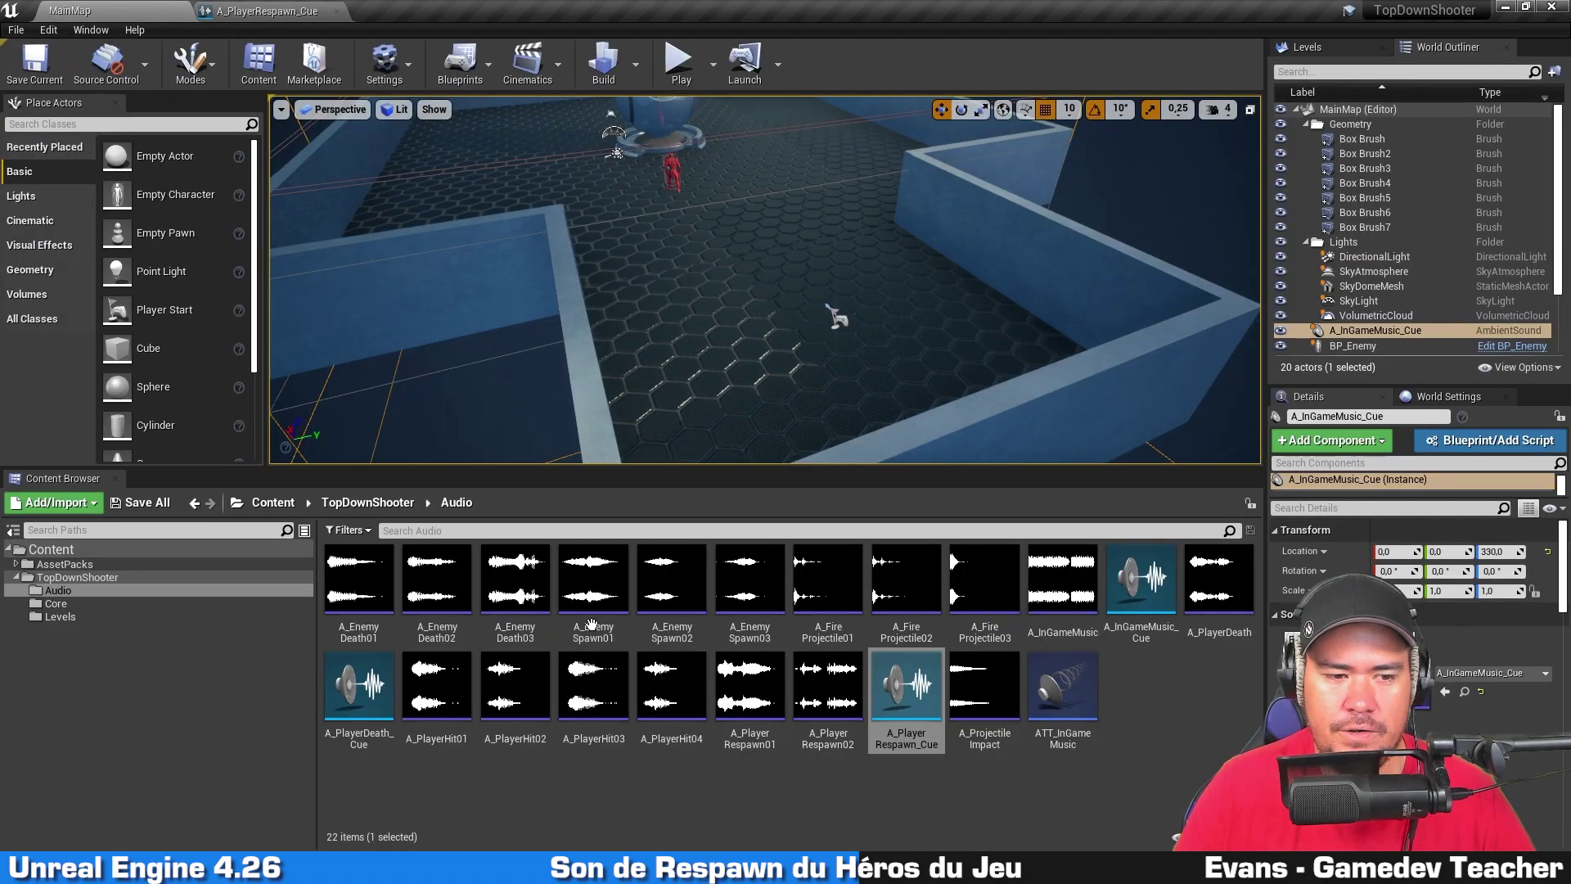
left_click(56, 603)
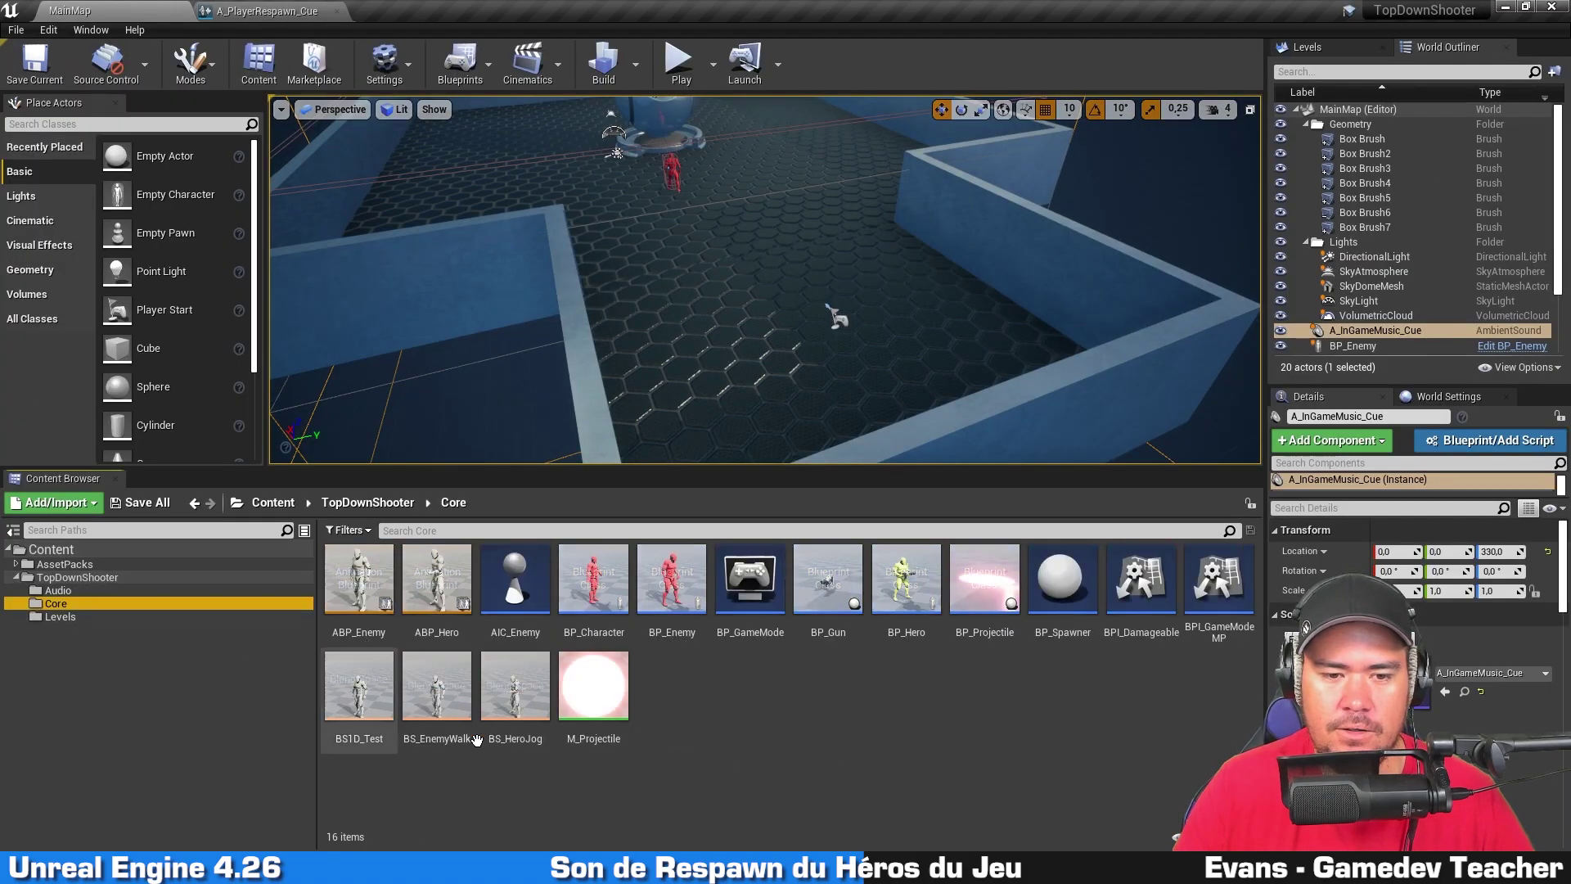
double_click(907, 606)
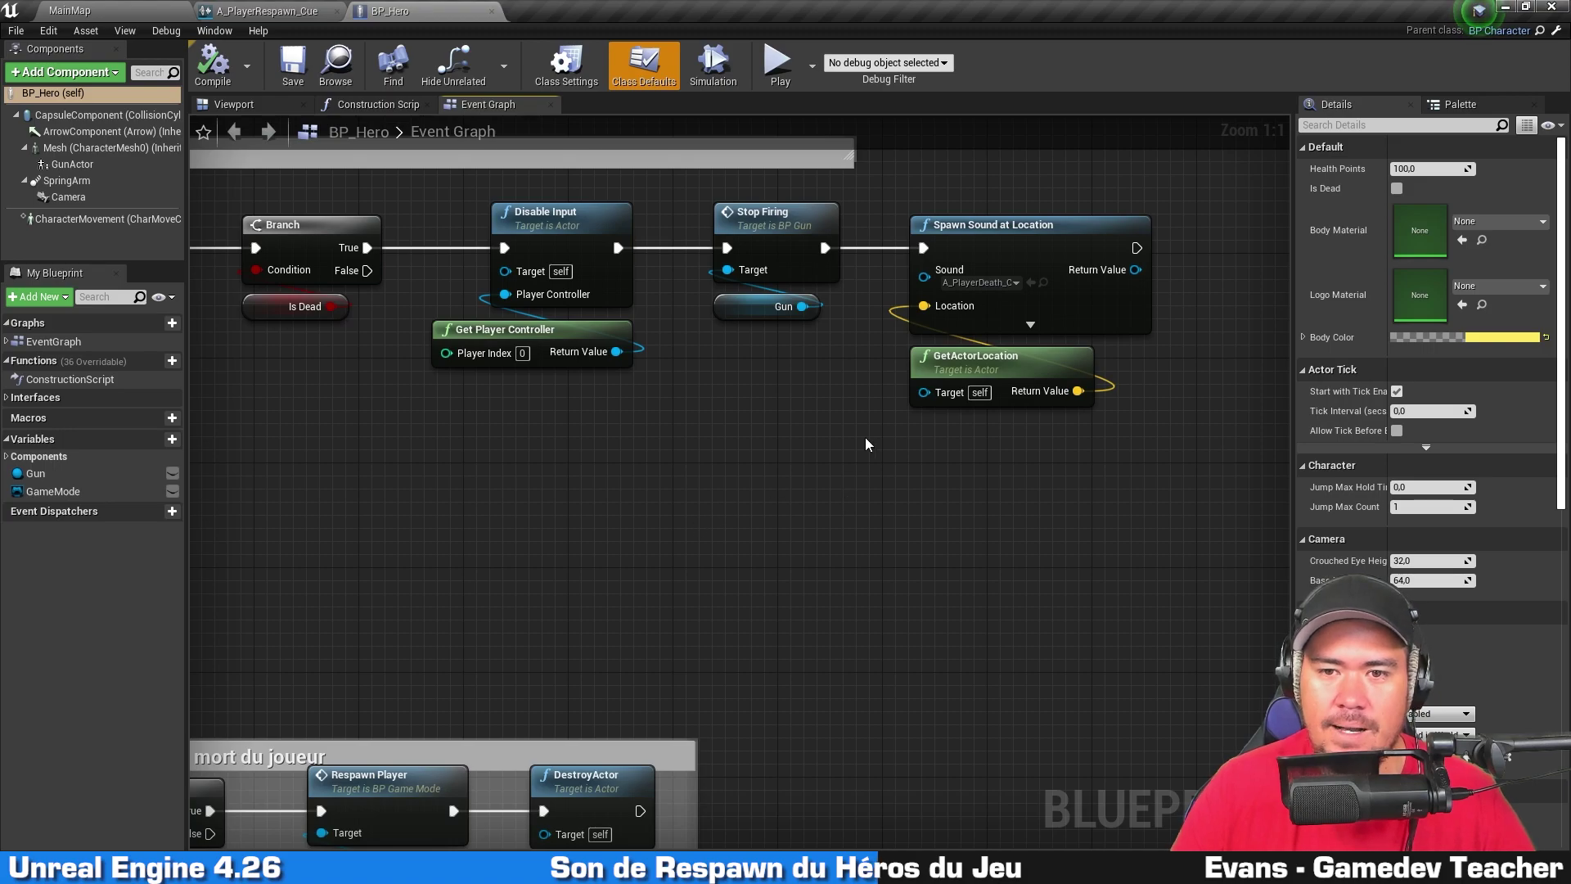
Step: Look through BP_Hero's event graph, from the health and death logic to the initialization Sequence node
scroll(866, 444, "down", 4)
right_click_drag(768, 382, 1091, 140)
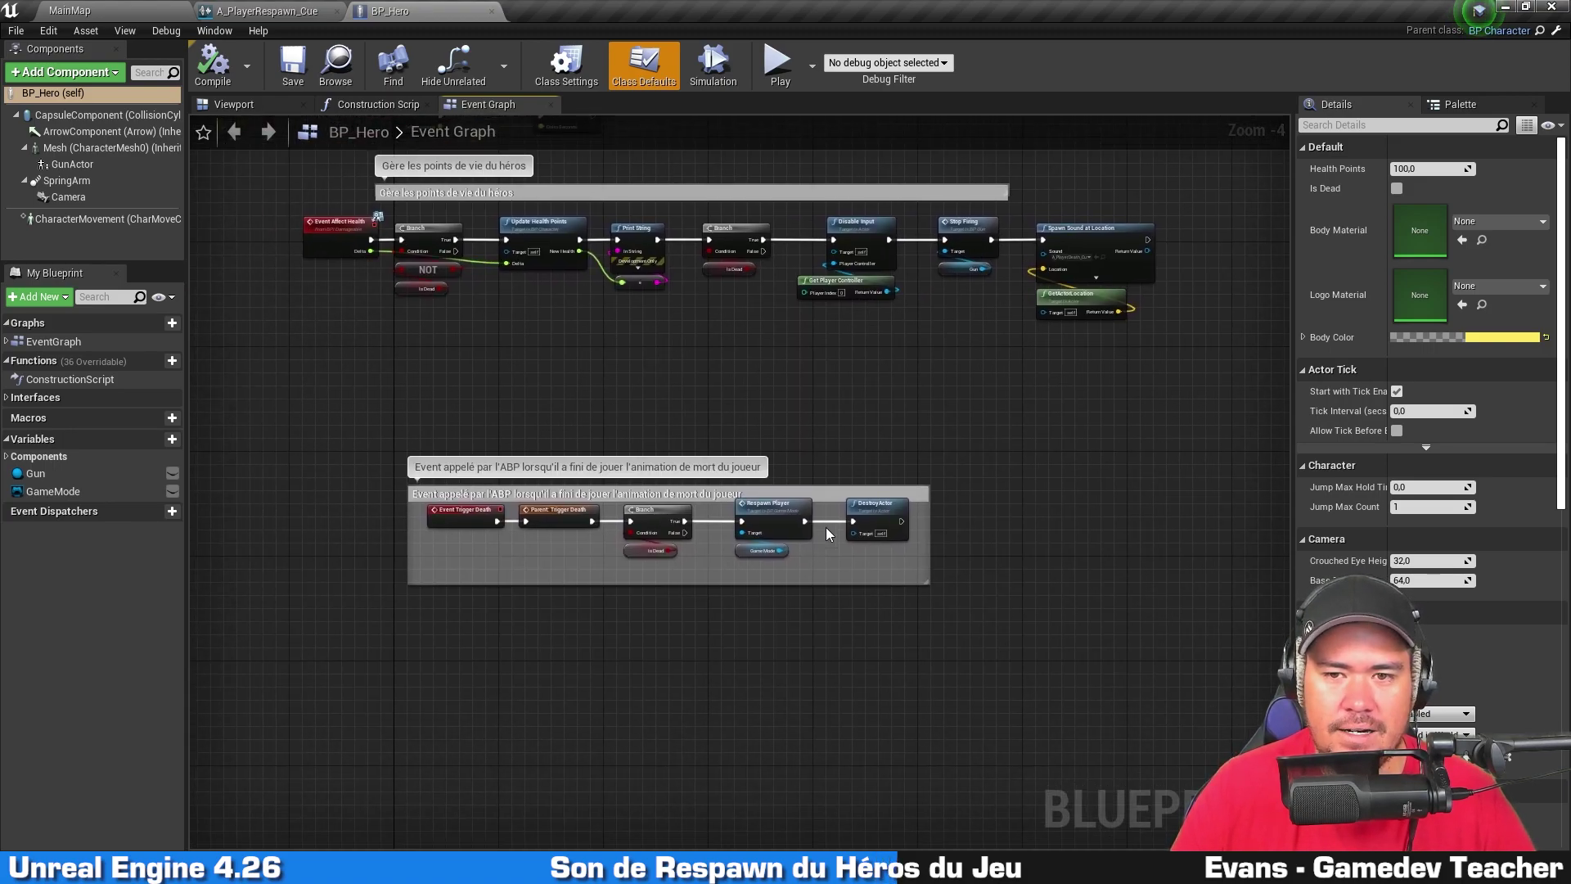
scroll(997, 396, "up", 1)
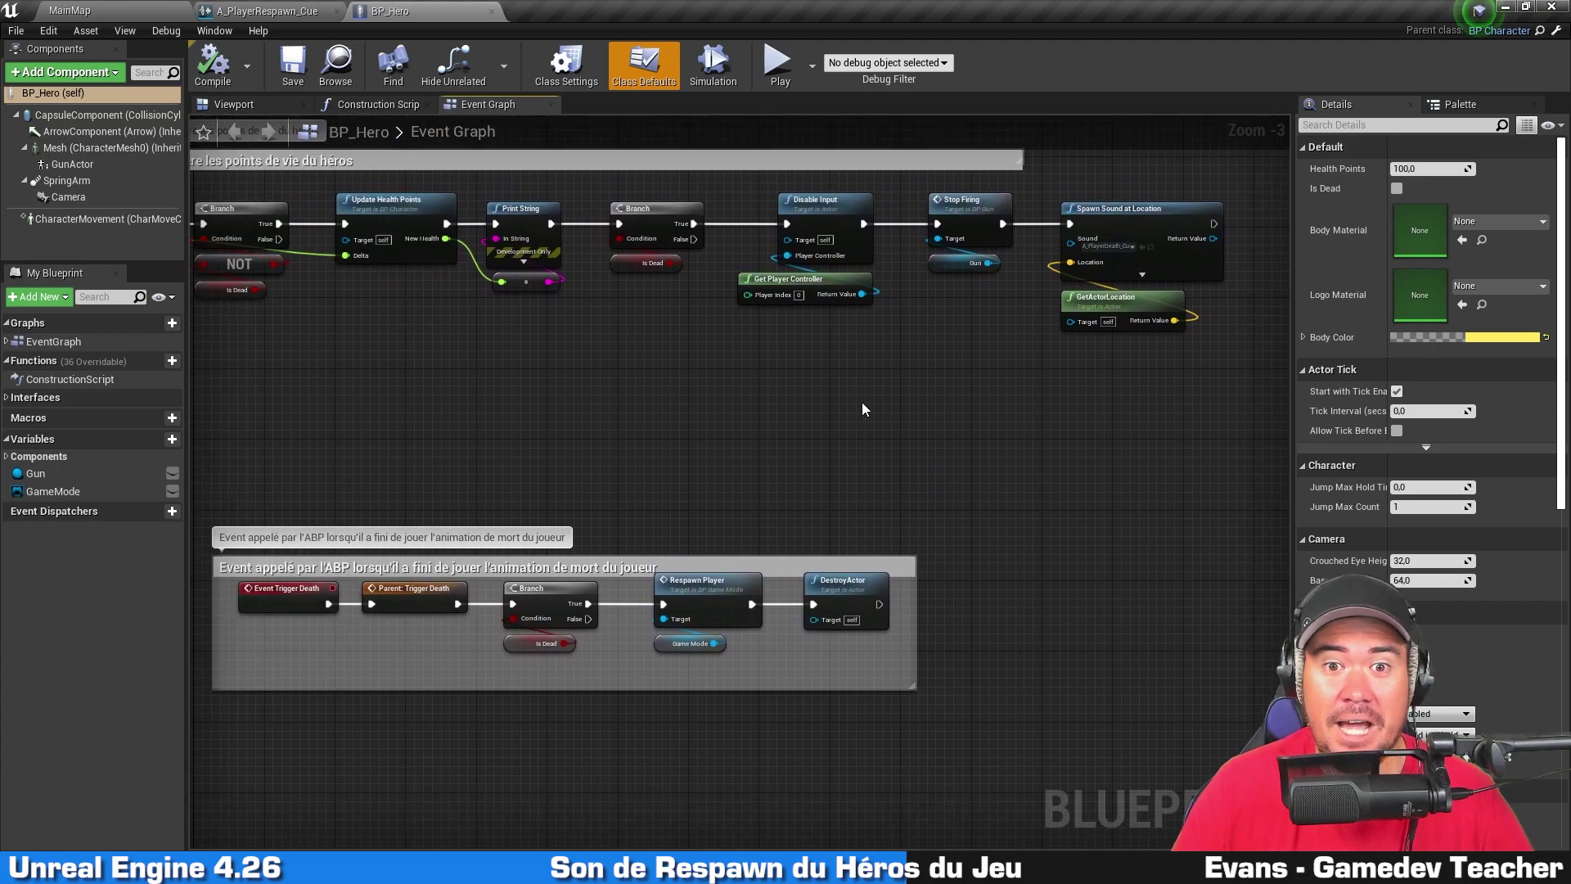
scroll(879, 338, "down", 1)
right_click_drag(882, 342, 877, 601)
mouse_move(997, 401)
right_mouse_down()
mouse_move(944, 487)
mouse_move(828, 783)
right_mouse_up()
right_click_drag(806, 334, 974, 652)
scroll(900, 490, "up", 1)
right_click_drag(489, 446, 645, 504)
scroll(755, 431, "up", 2)
right_click_drag(814, 343, 663, 365)
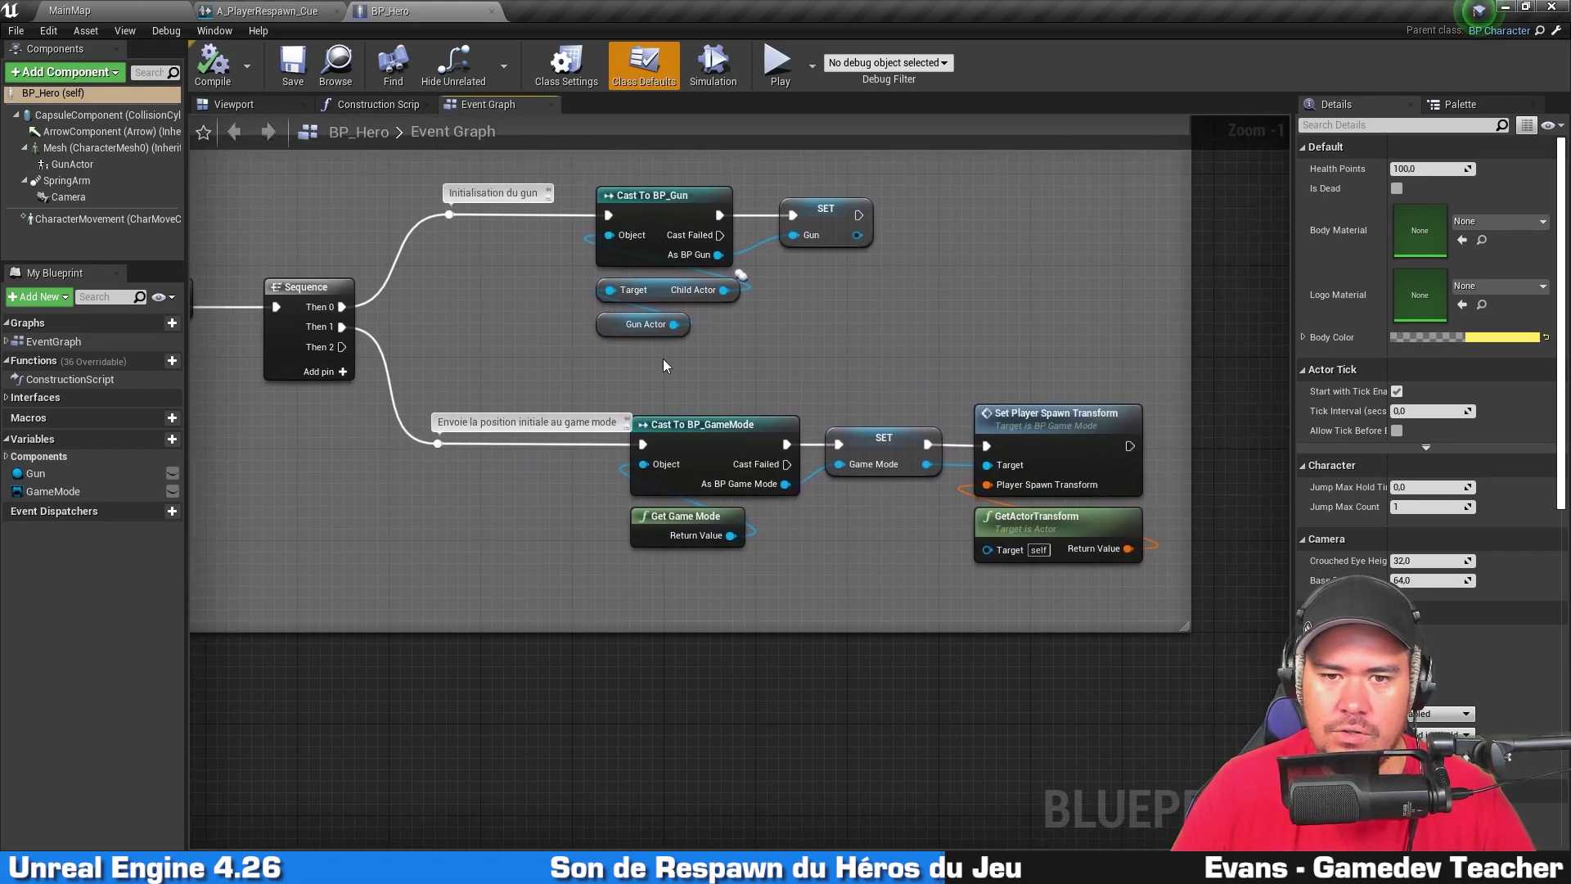
Step: Examine the gun initialization branch and the branch that sends the initial spawn transform to the game mode
left_click_drag(779, 272, 928, 199)
right_click_drag(989, 299, 853, 178)
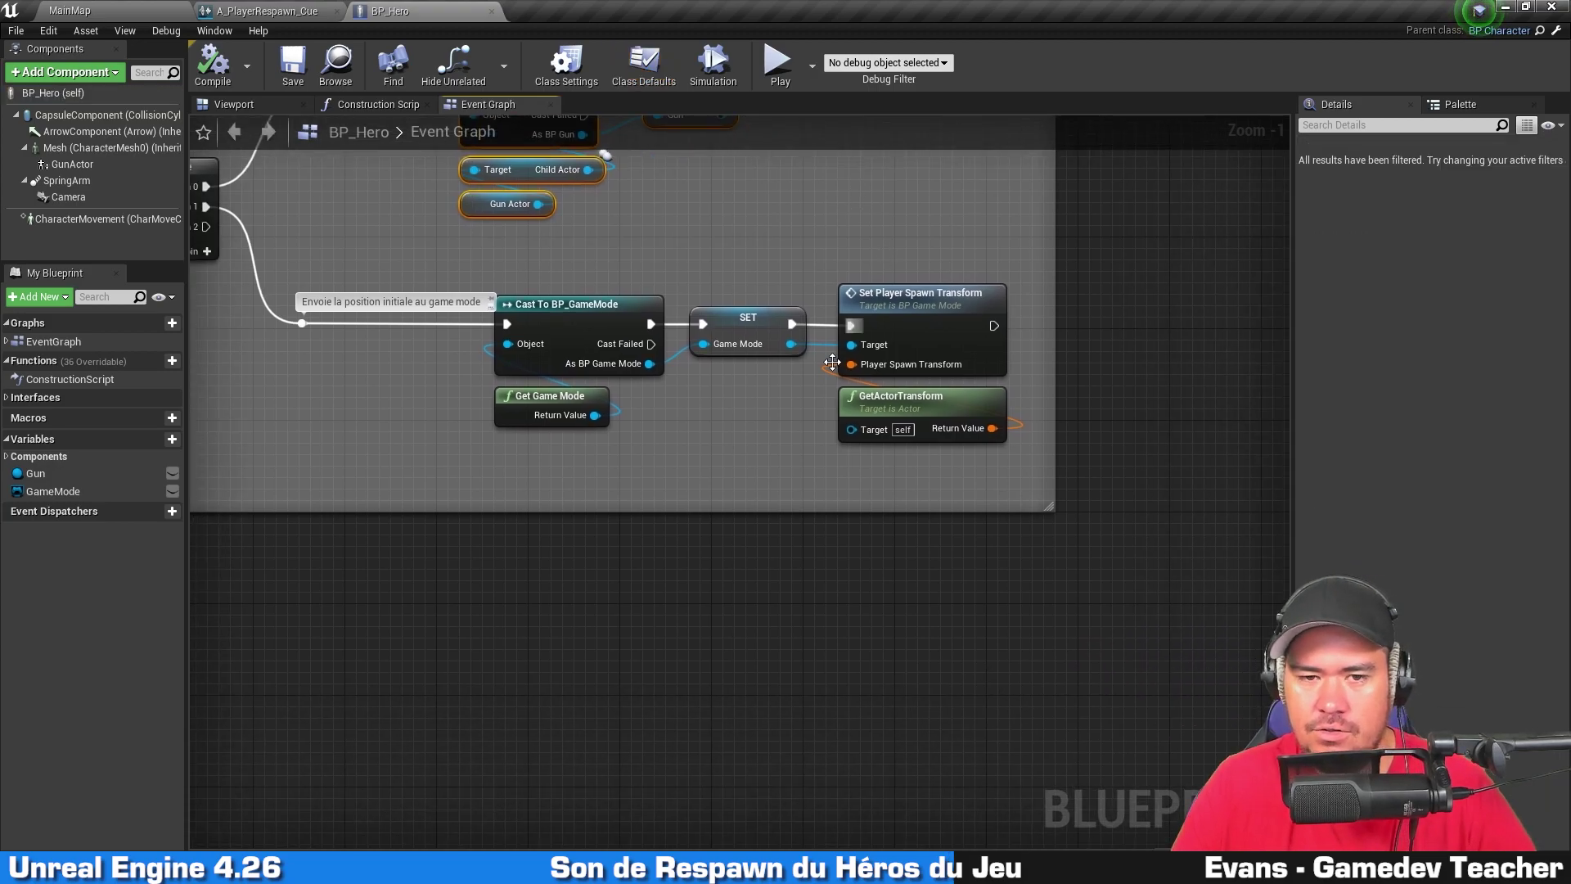
left_click(607, 472)
left_click_drag(611, 451, 992, 277)
right_click_drag(1145, 354, 684, 368)
left_click(805, 396)
Step: Add a Spawn Sound Attached node after Set Player Spawn Transform and connect the Capsule Component to its Attach to Component input
left_click_drag(527, 338, 1034, 370)
left_click(768, 475)
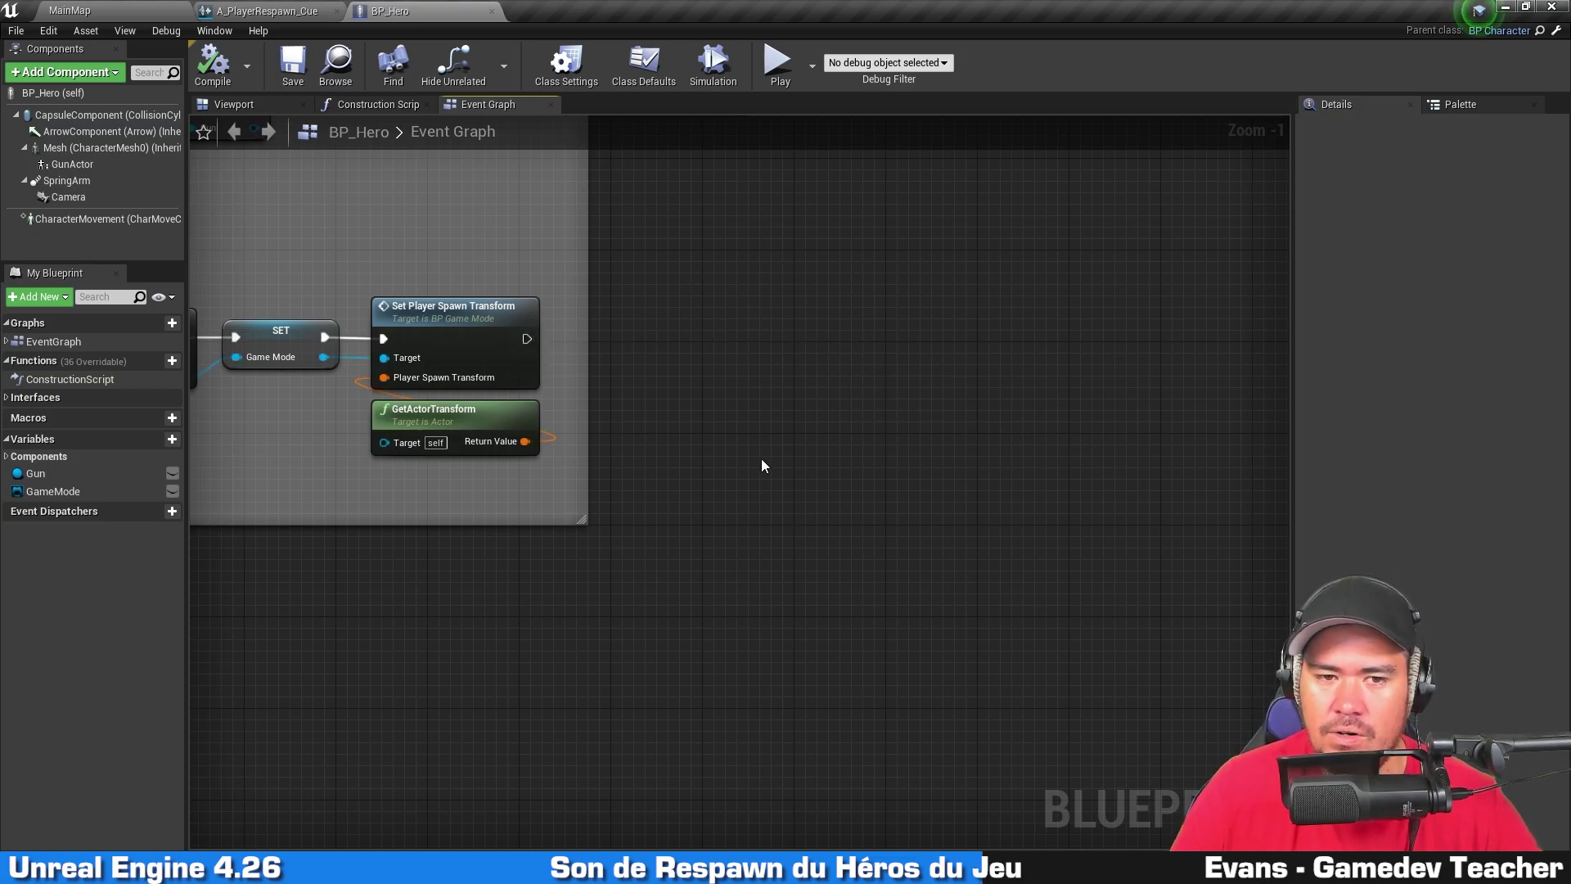
left_click_drag(527, 338, 827, 329)
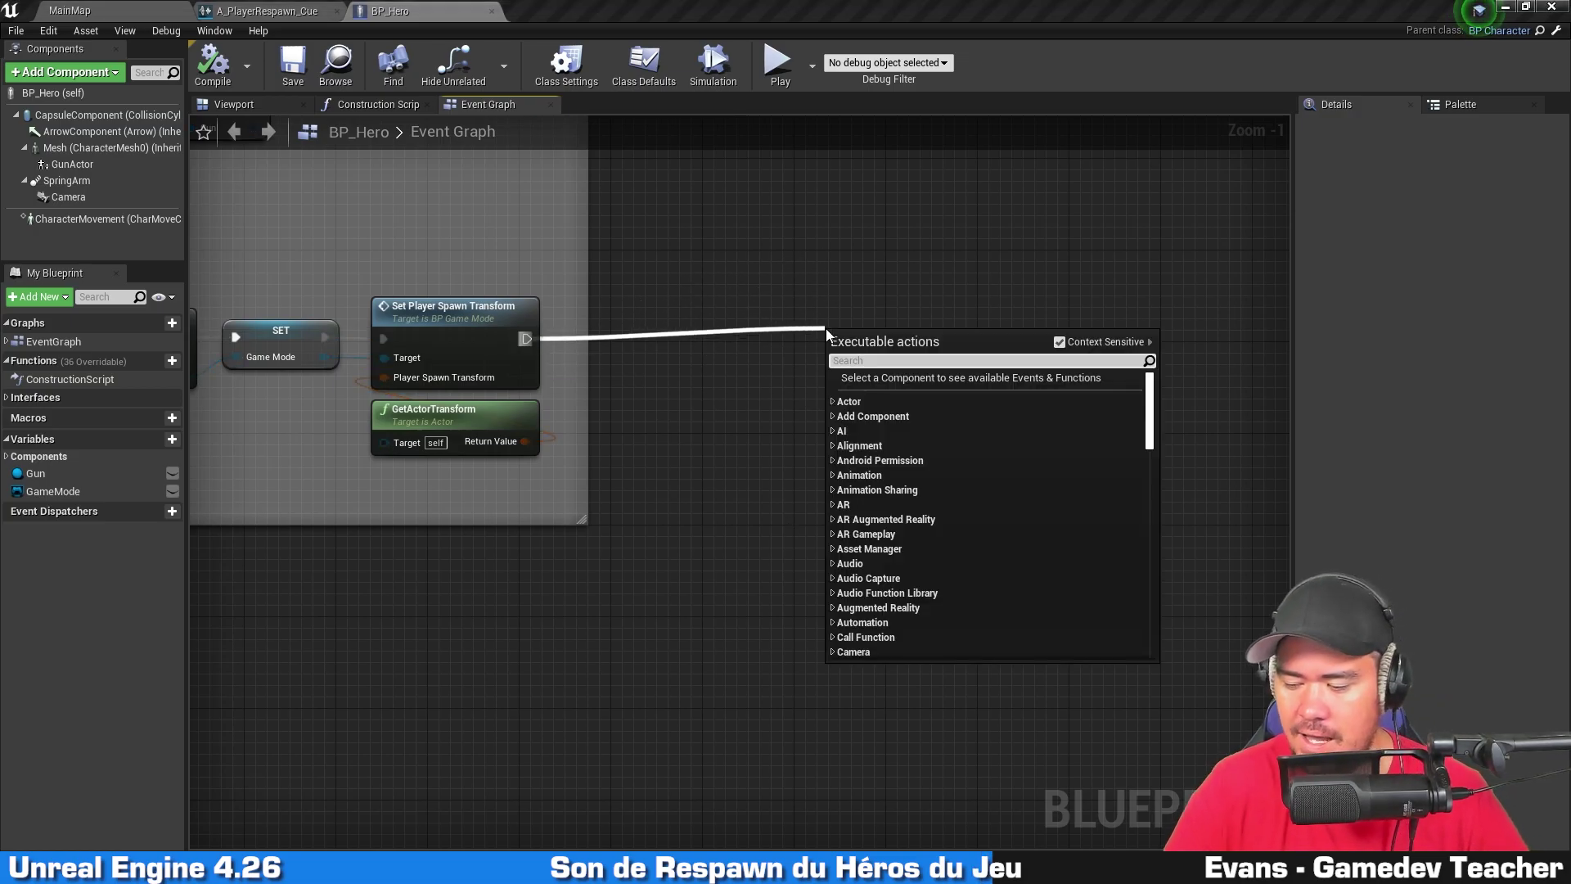
type("spawn")
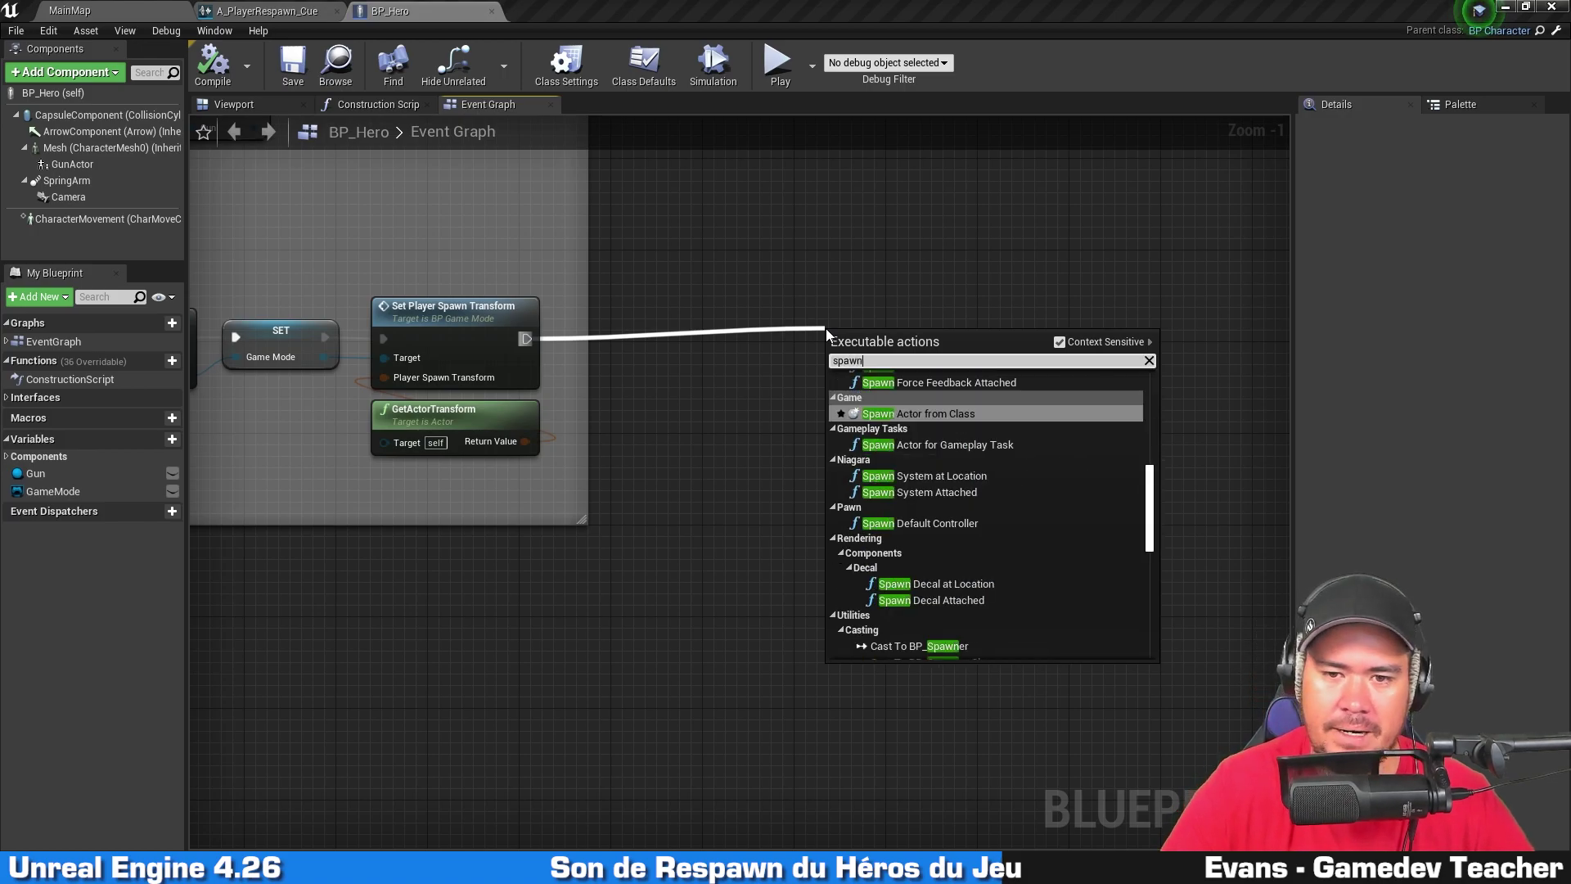
type("sound")
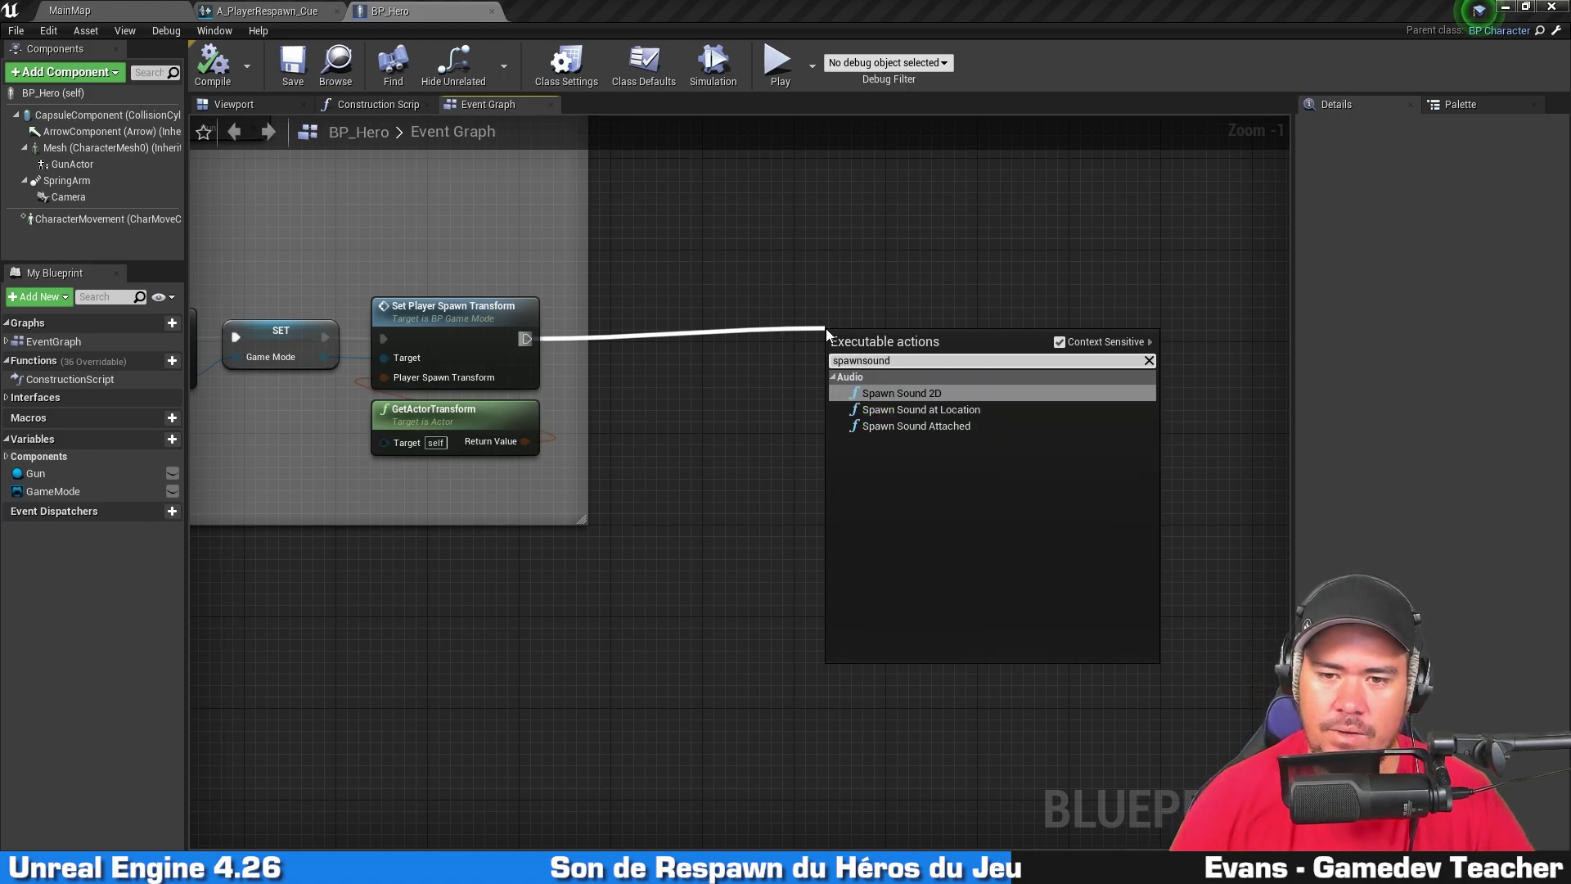
key("Down")
key("Down")
key("Return")
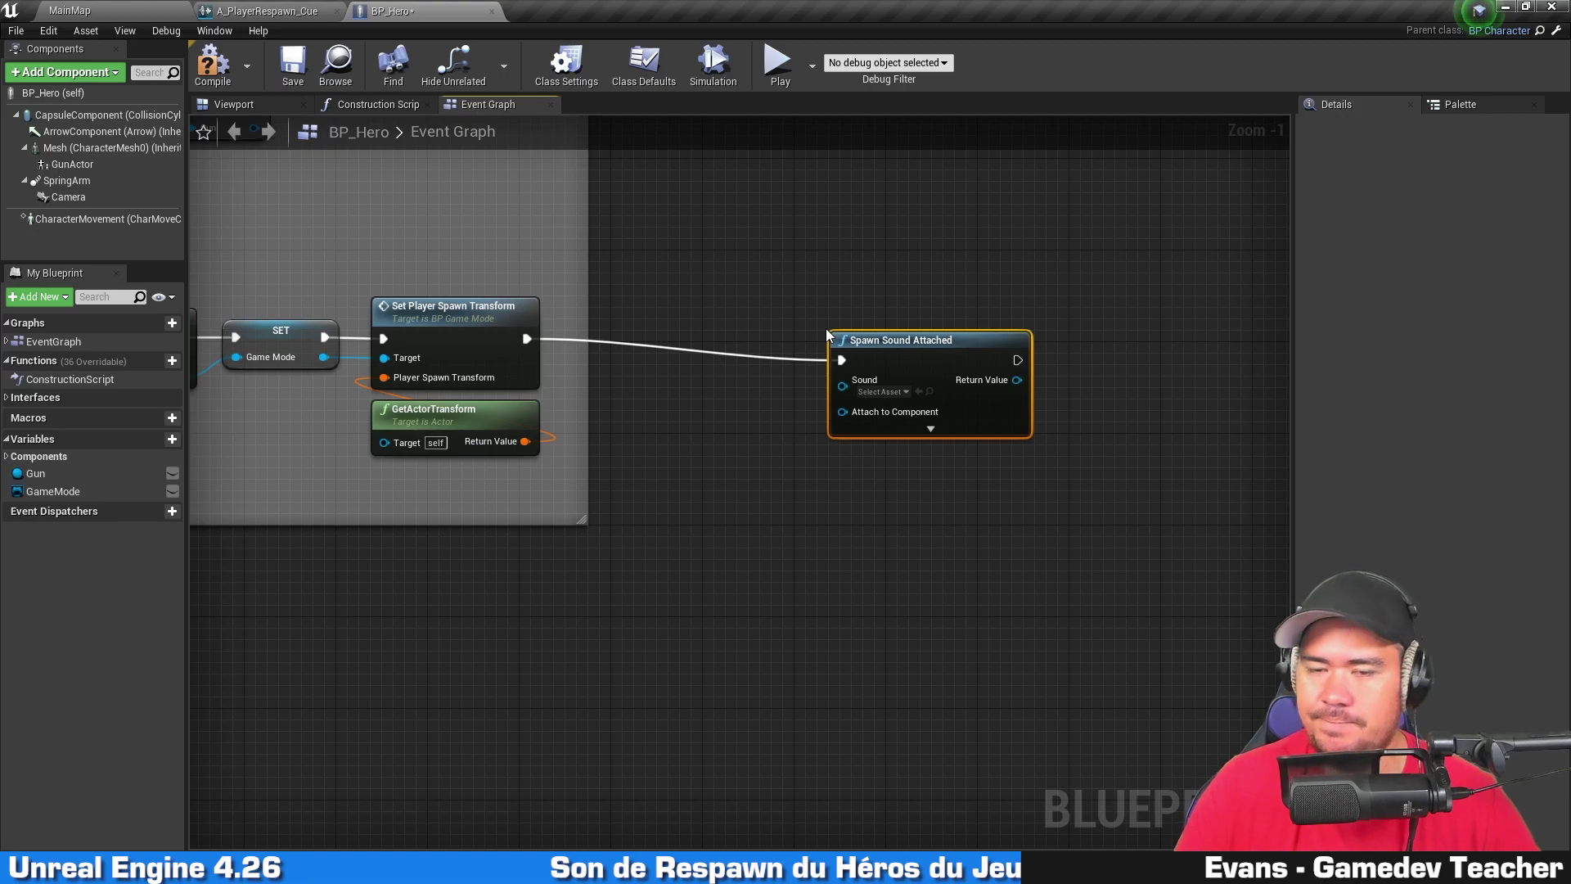
left_click_drag(941, 340, 862, 317)
left_click(1015, 364)
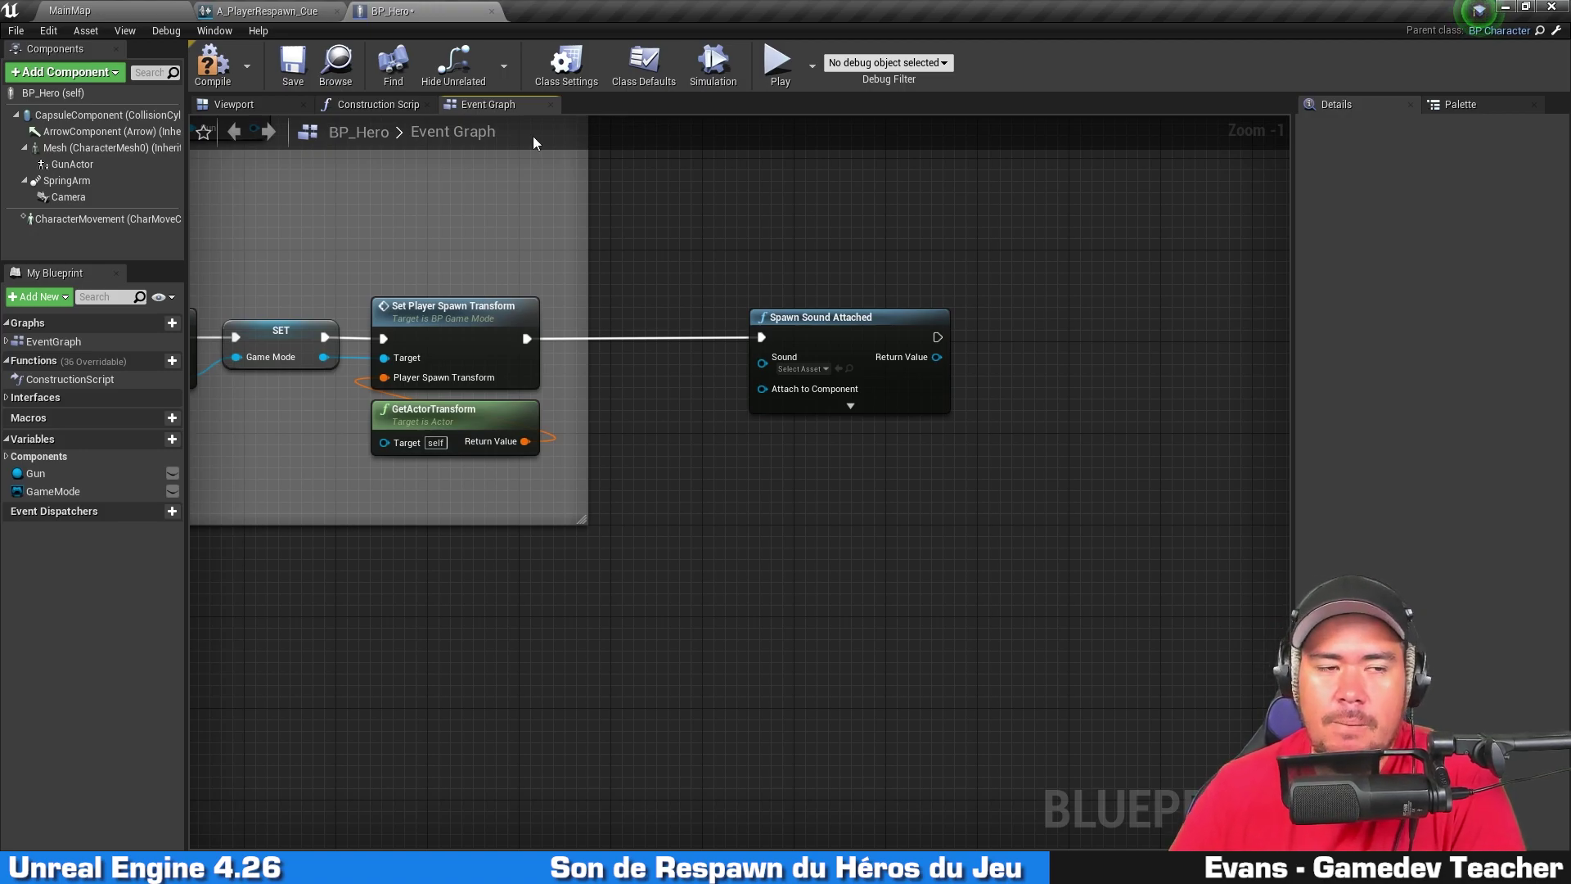
left_click_drag(82, 115, 766, 386)
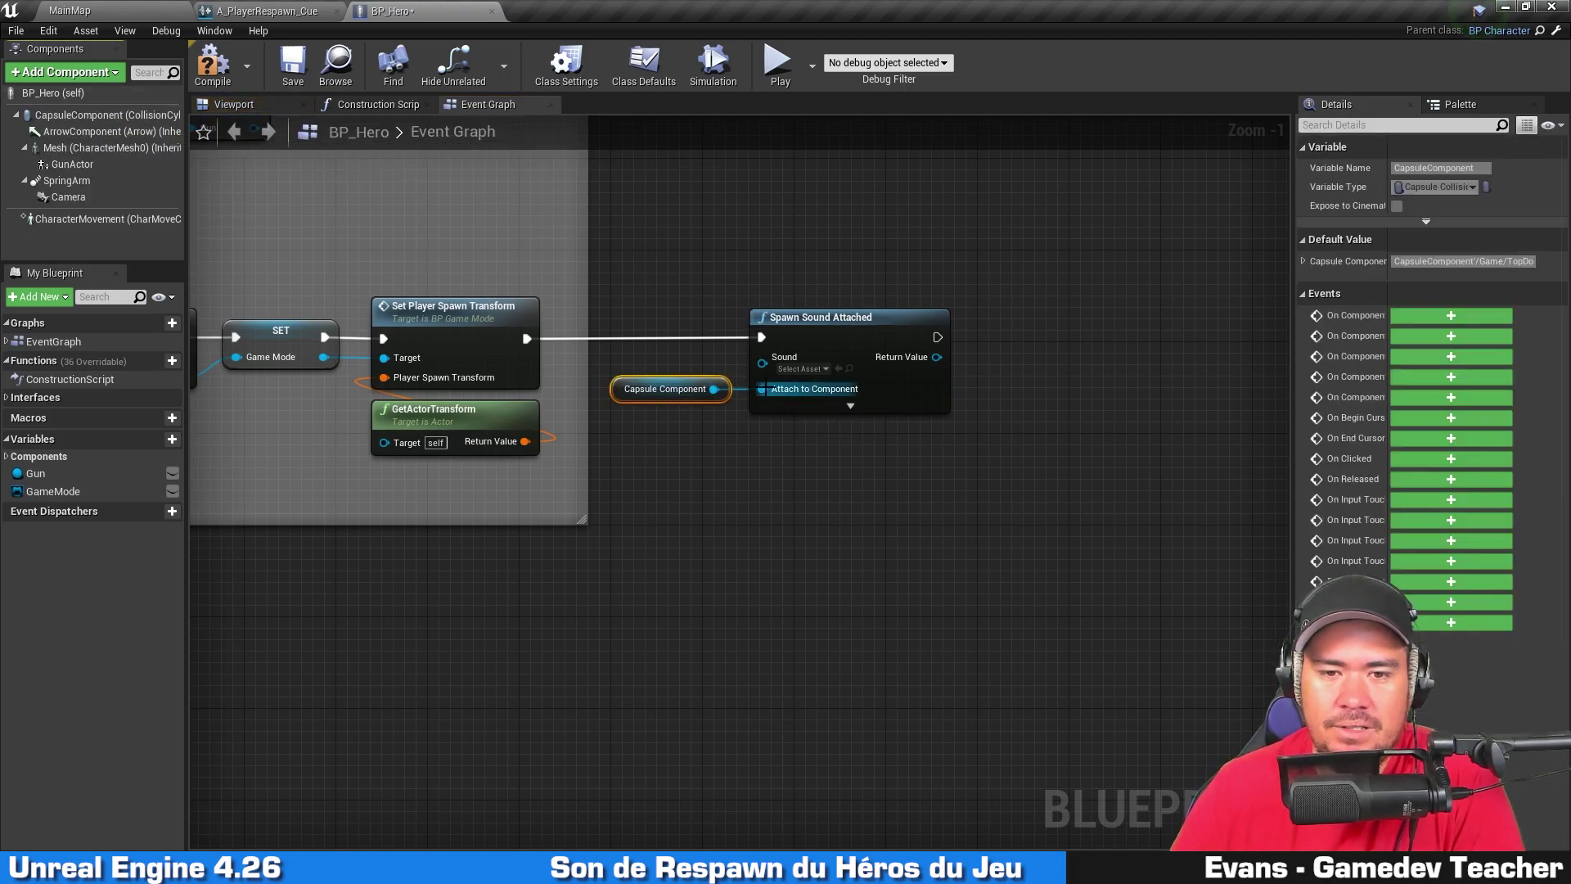
Step: Expand the Spawn Sound Attached node's advanced options and set its Sound to A_PlayerRespawn_Cue
left_click(877, 410)
right_click_drag(1117, 537, 1077, 458)
scroll(838, 292, "up", 1)
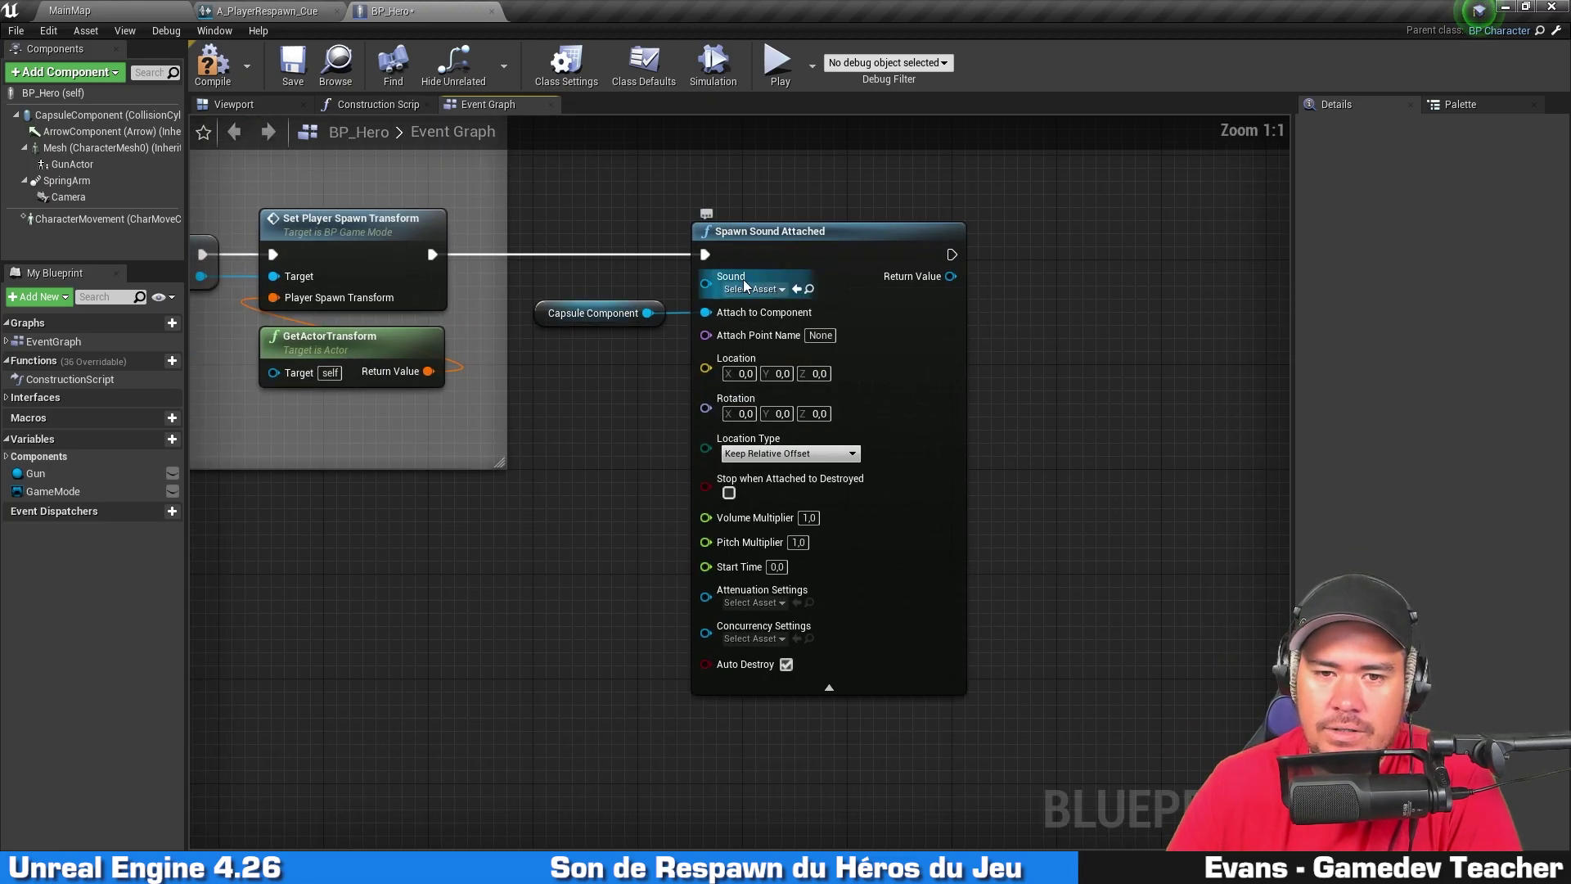
left_click(782, 293)
type("respawn")
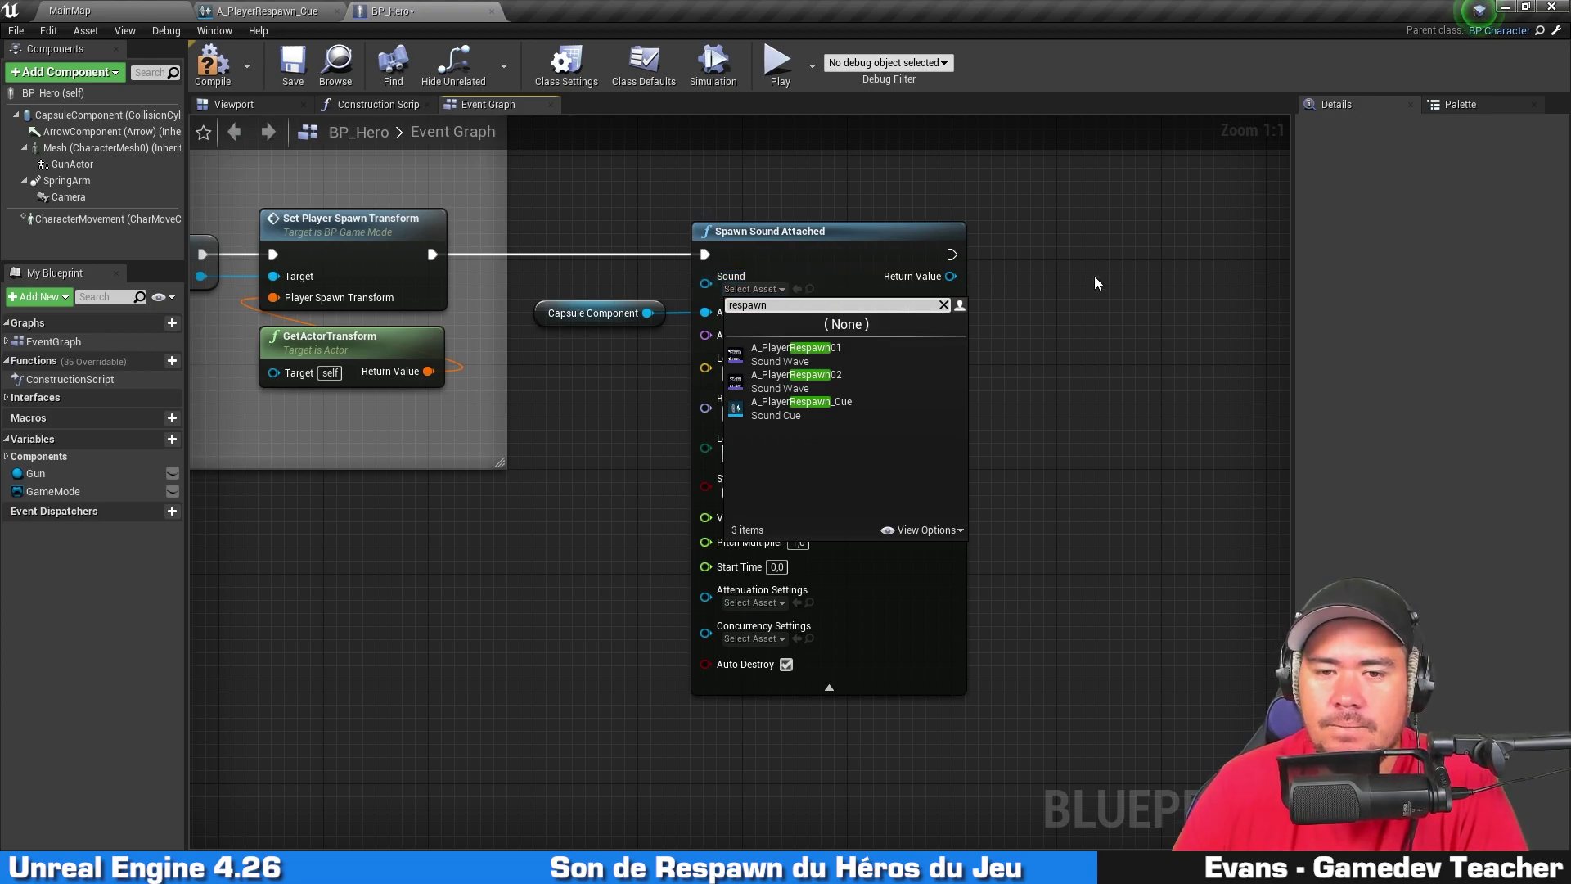
left_click(851, 415)
left_click(765, 289)
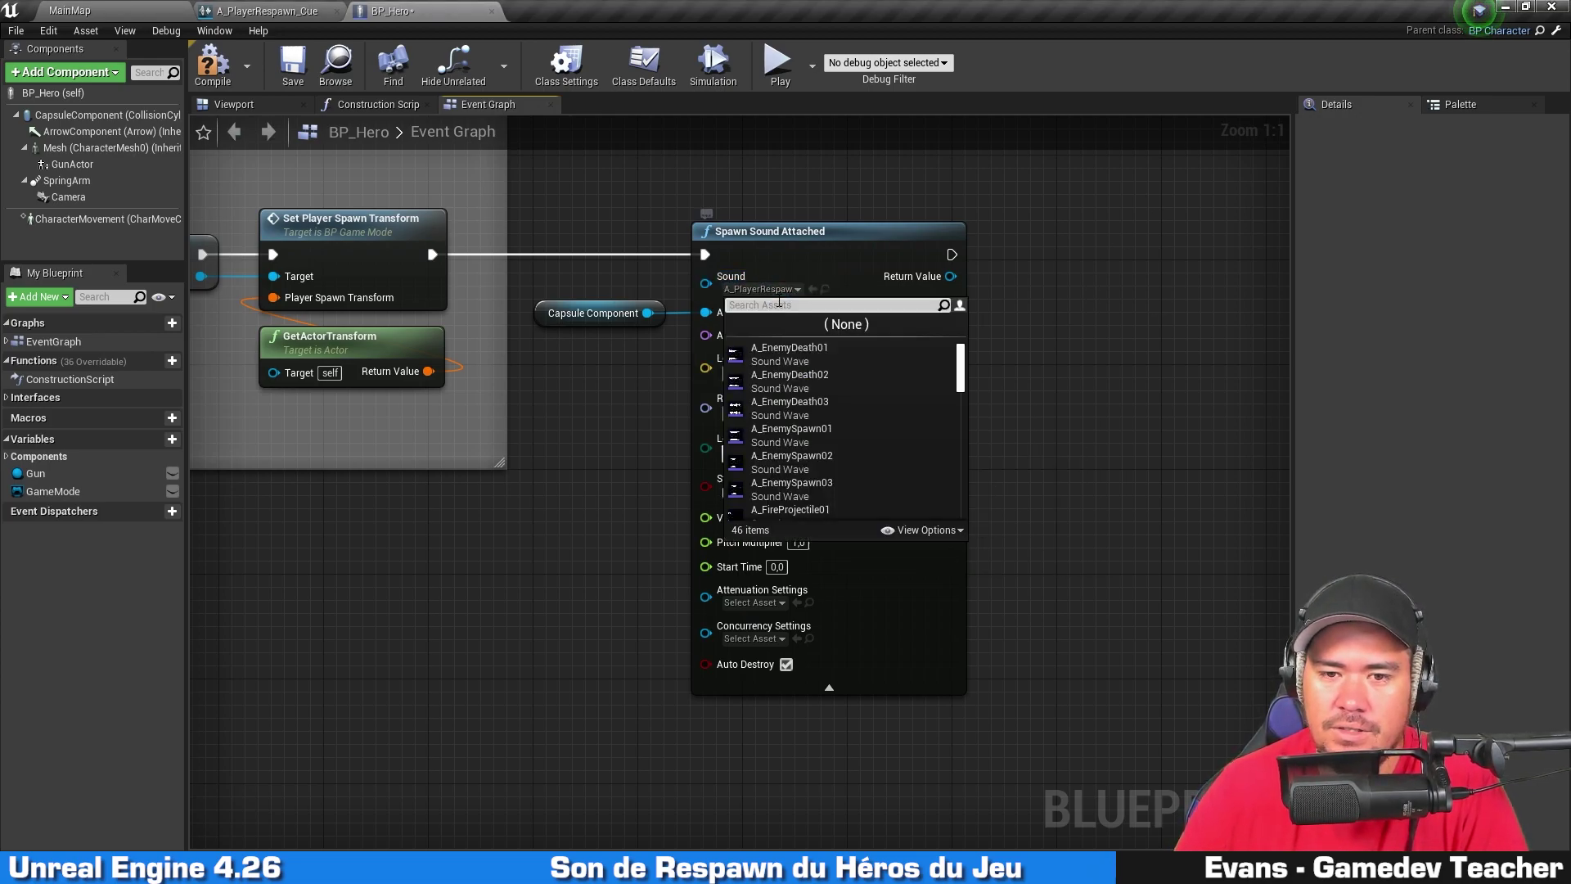
left_click(1105, 316)
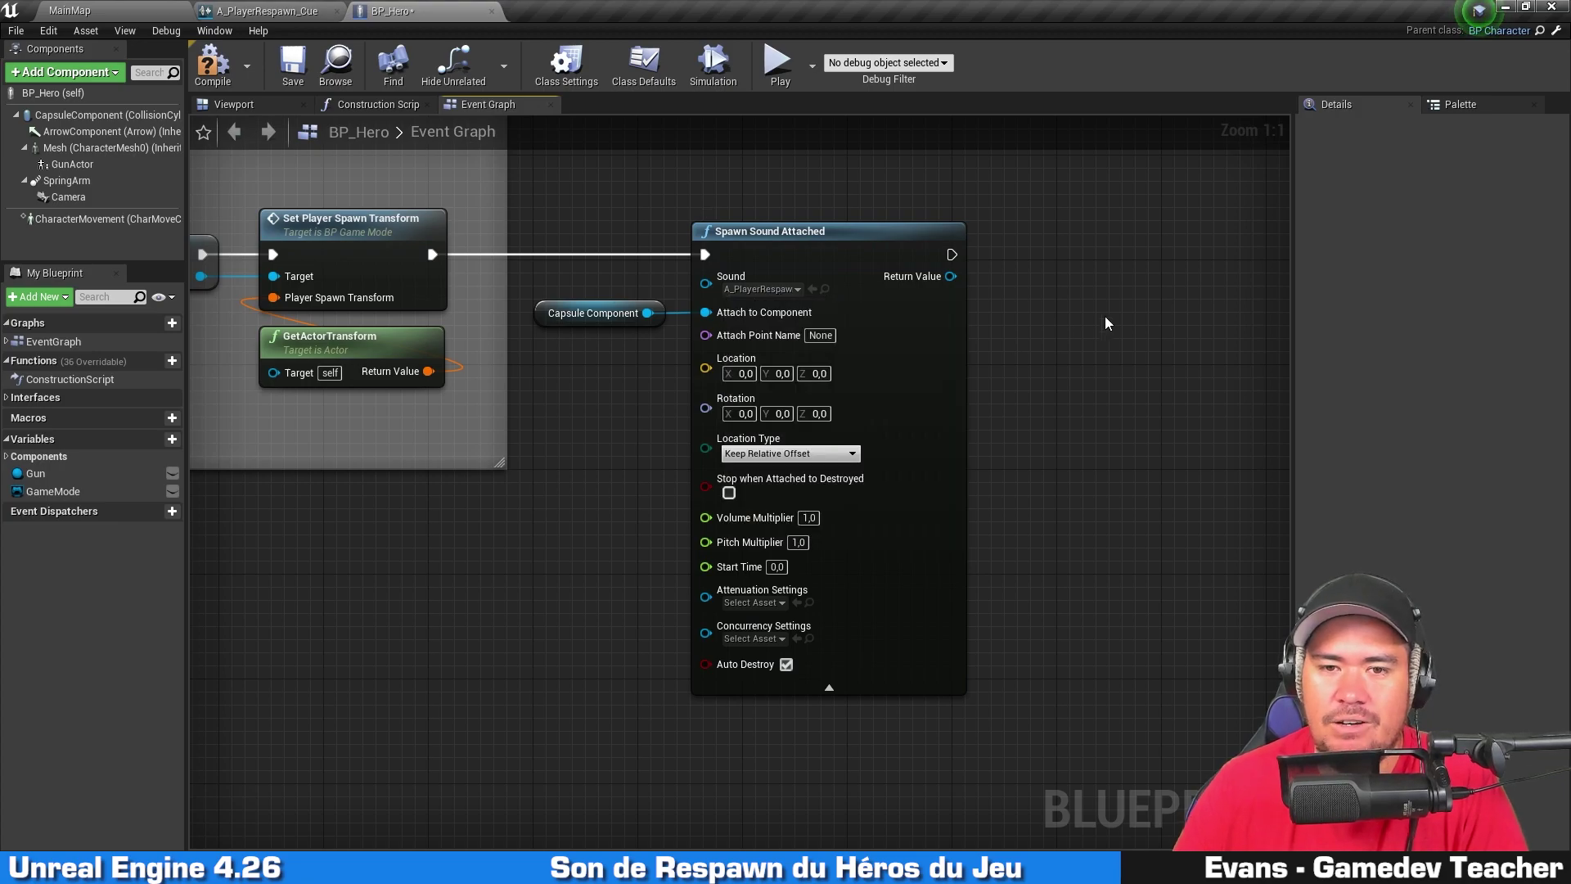
Step: Check the two wave players in the A_PlayerRespawn_Cue graph and return to BP_Hero
left_click(342, 11)
left_click(584, 394)
left_click(565, 485)
left_click(579, 392)
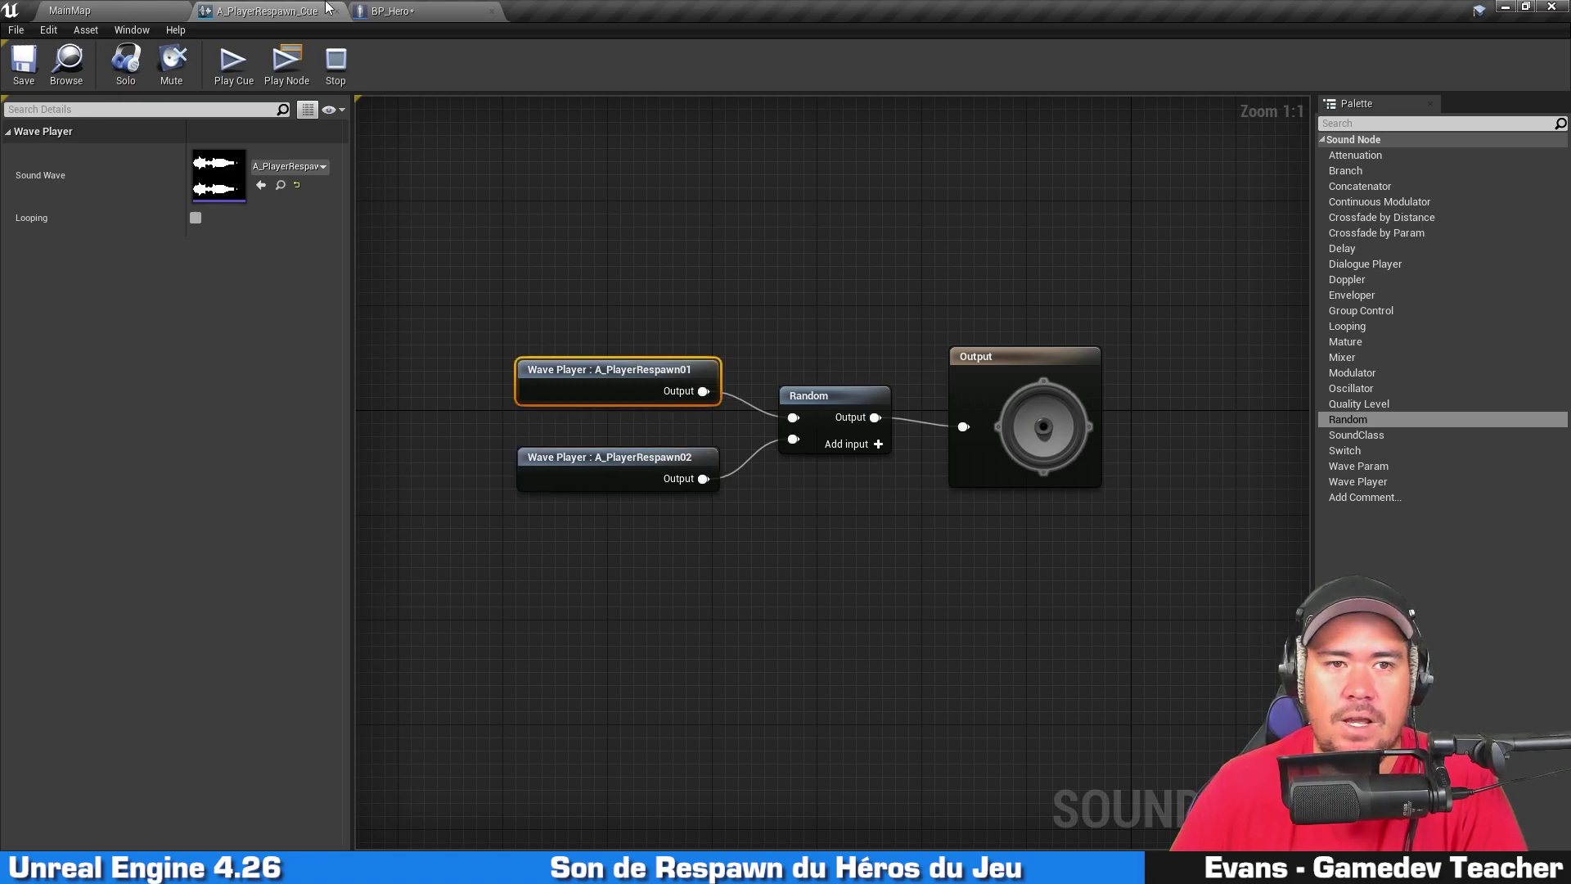
left_click(401, 10)
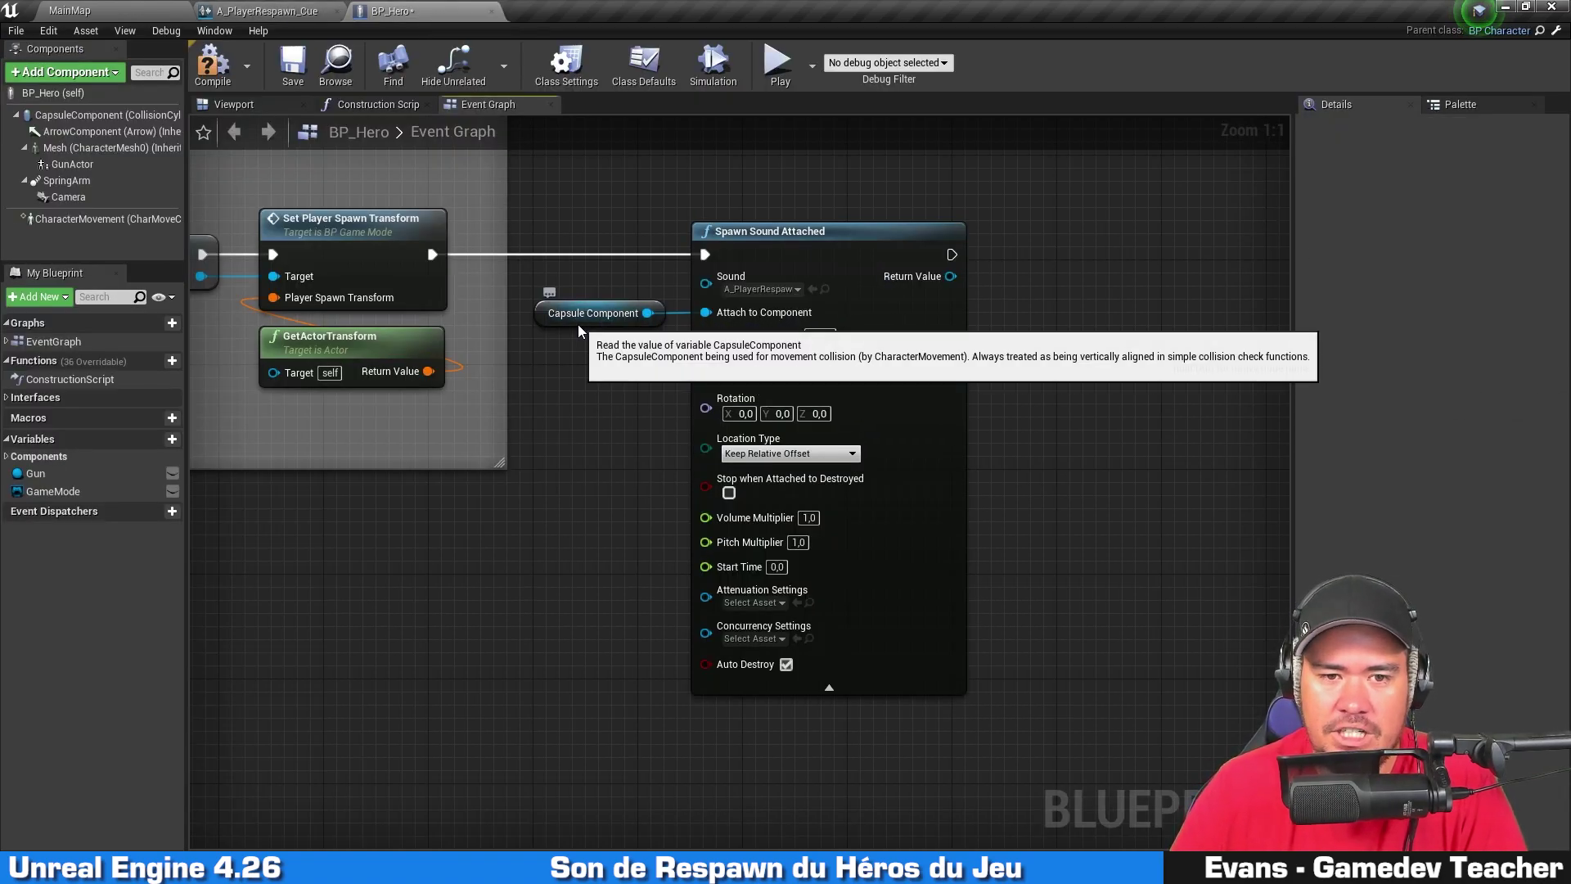
Step: Set the Spawn Sound Attached node's Location Type to Snap to Target, Keep World Scale
left_click(652, 306)
left_click(567, 485)
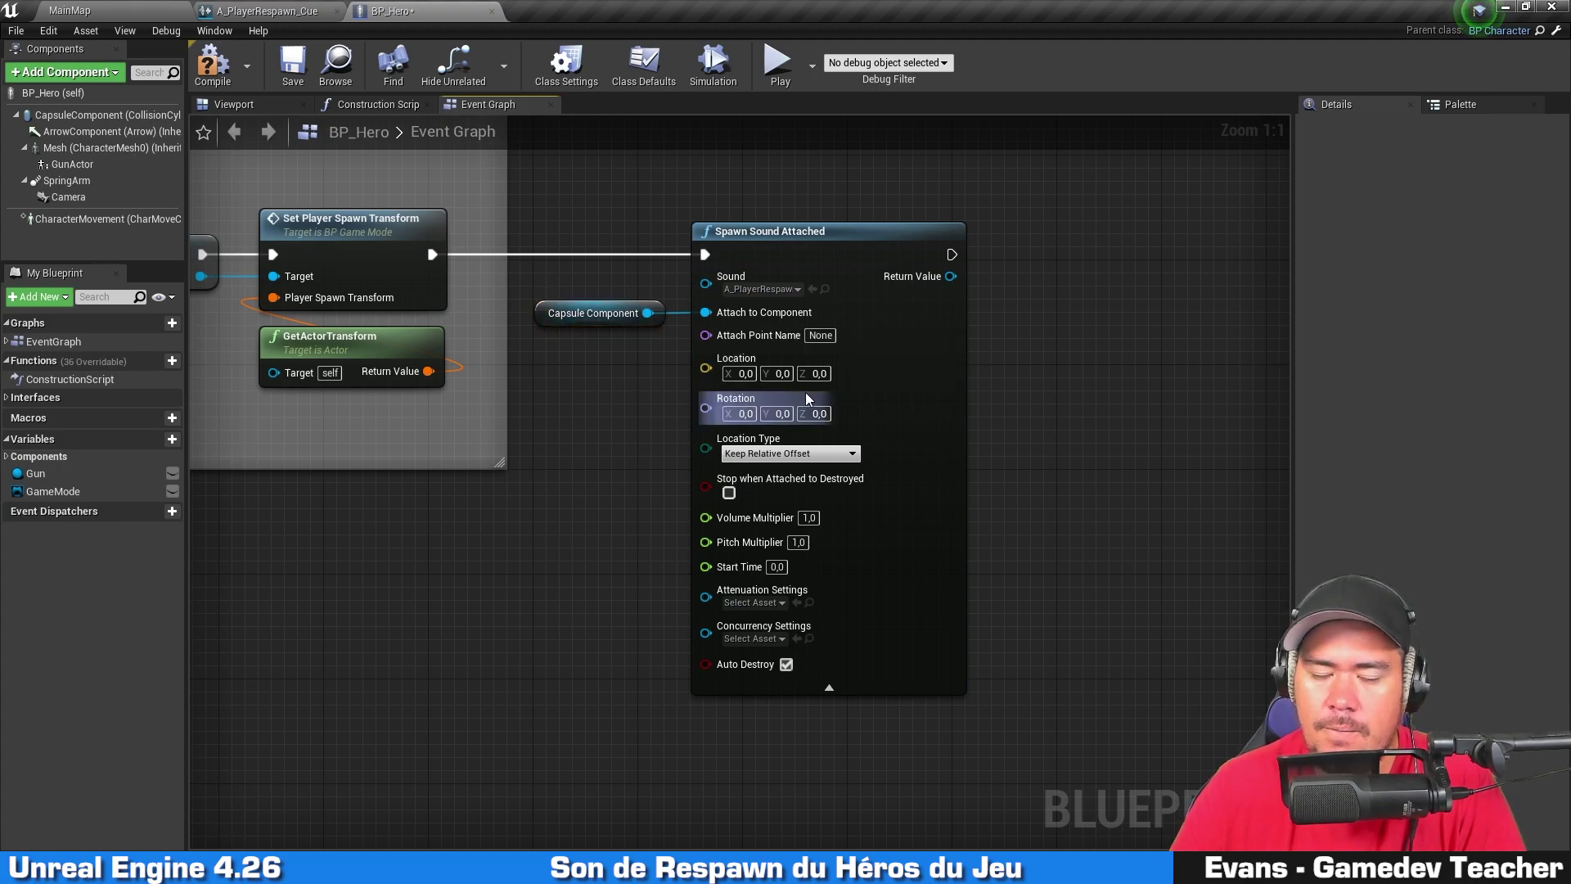
left_click(851, 455)
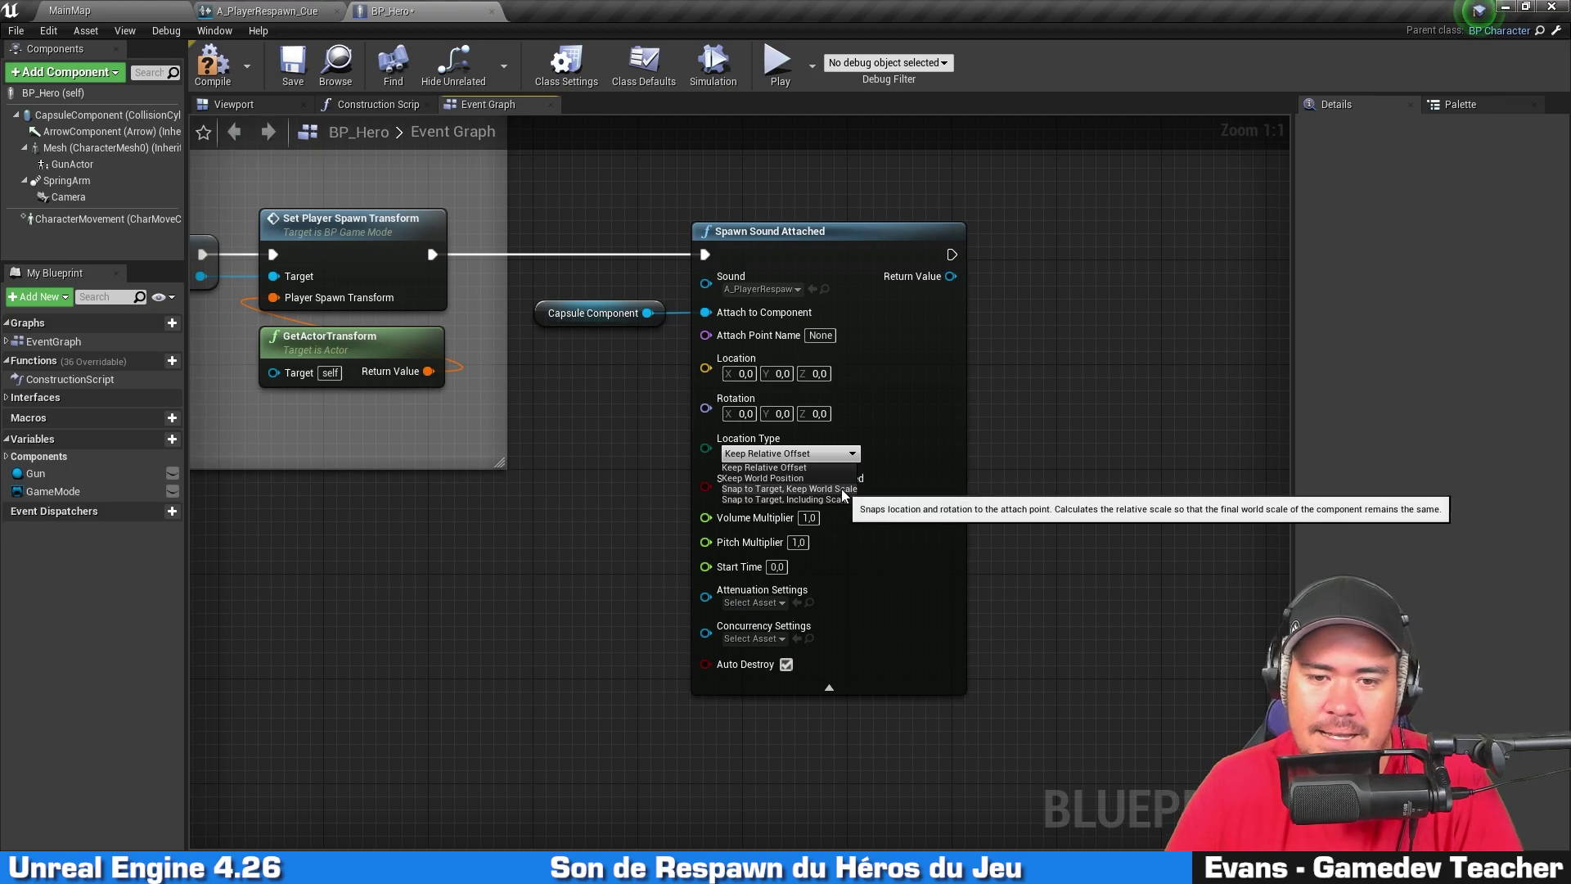
left_click(842, 491)
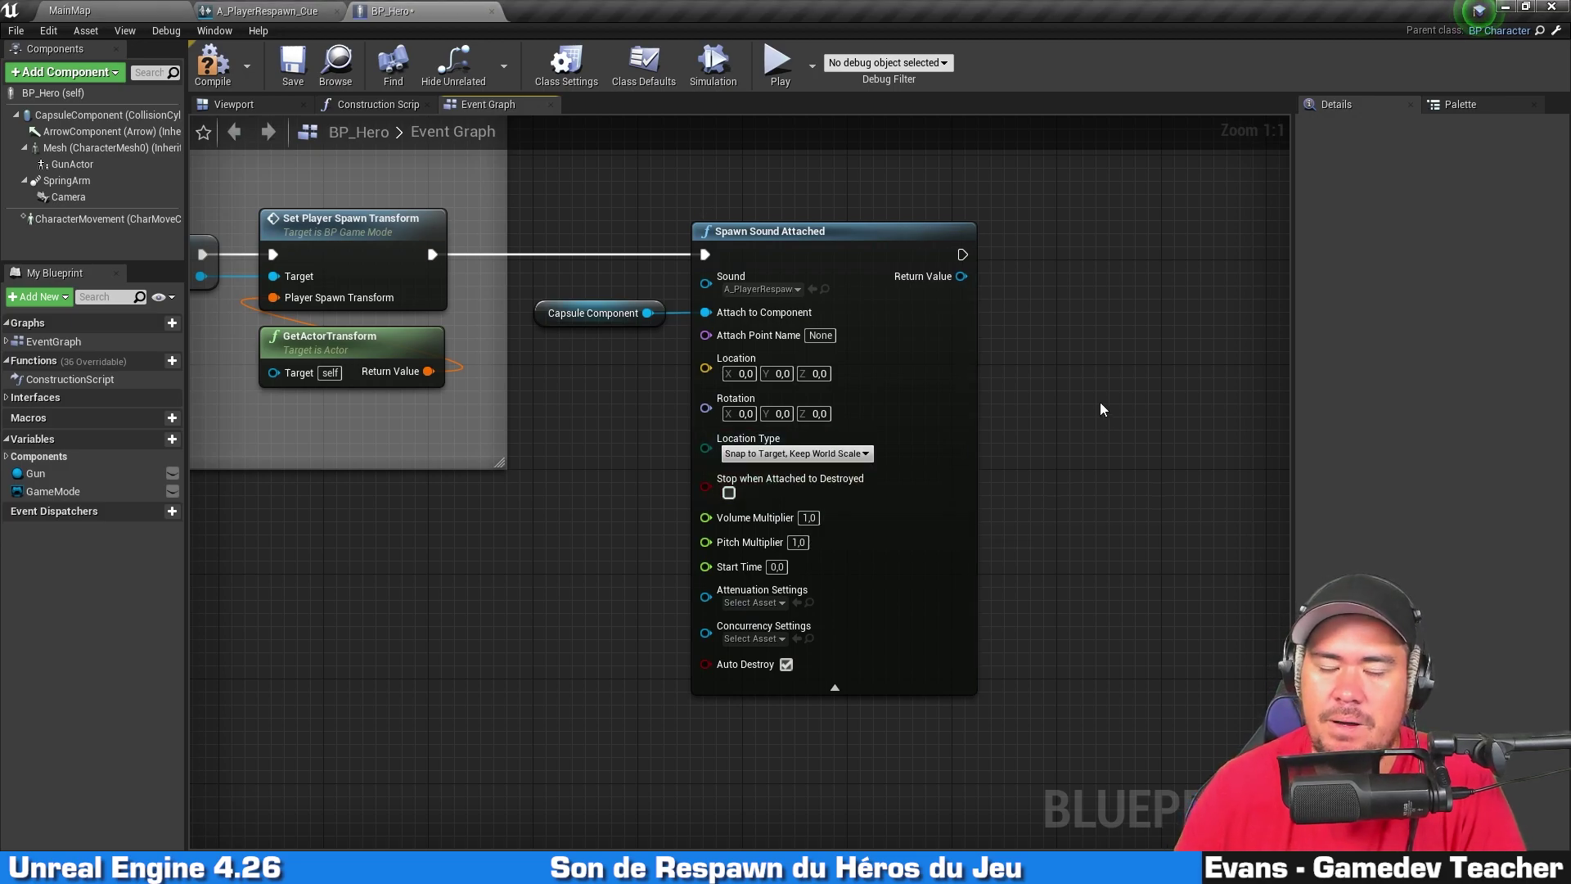
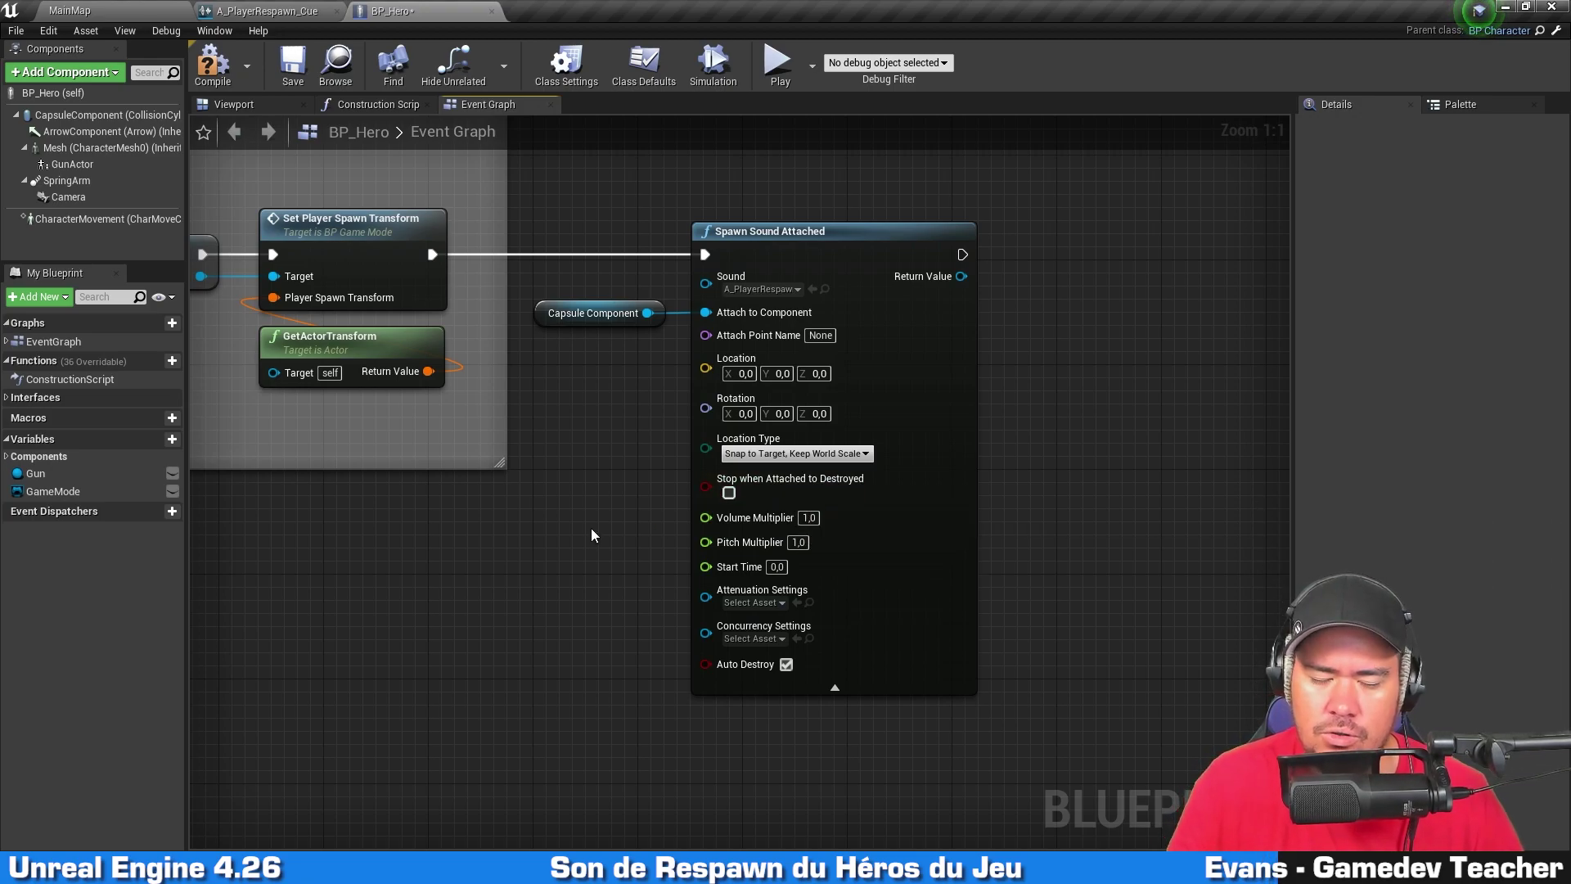
left_click_drag(581, 424, 741, 308)
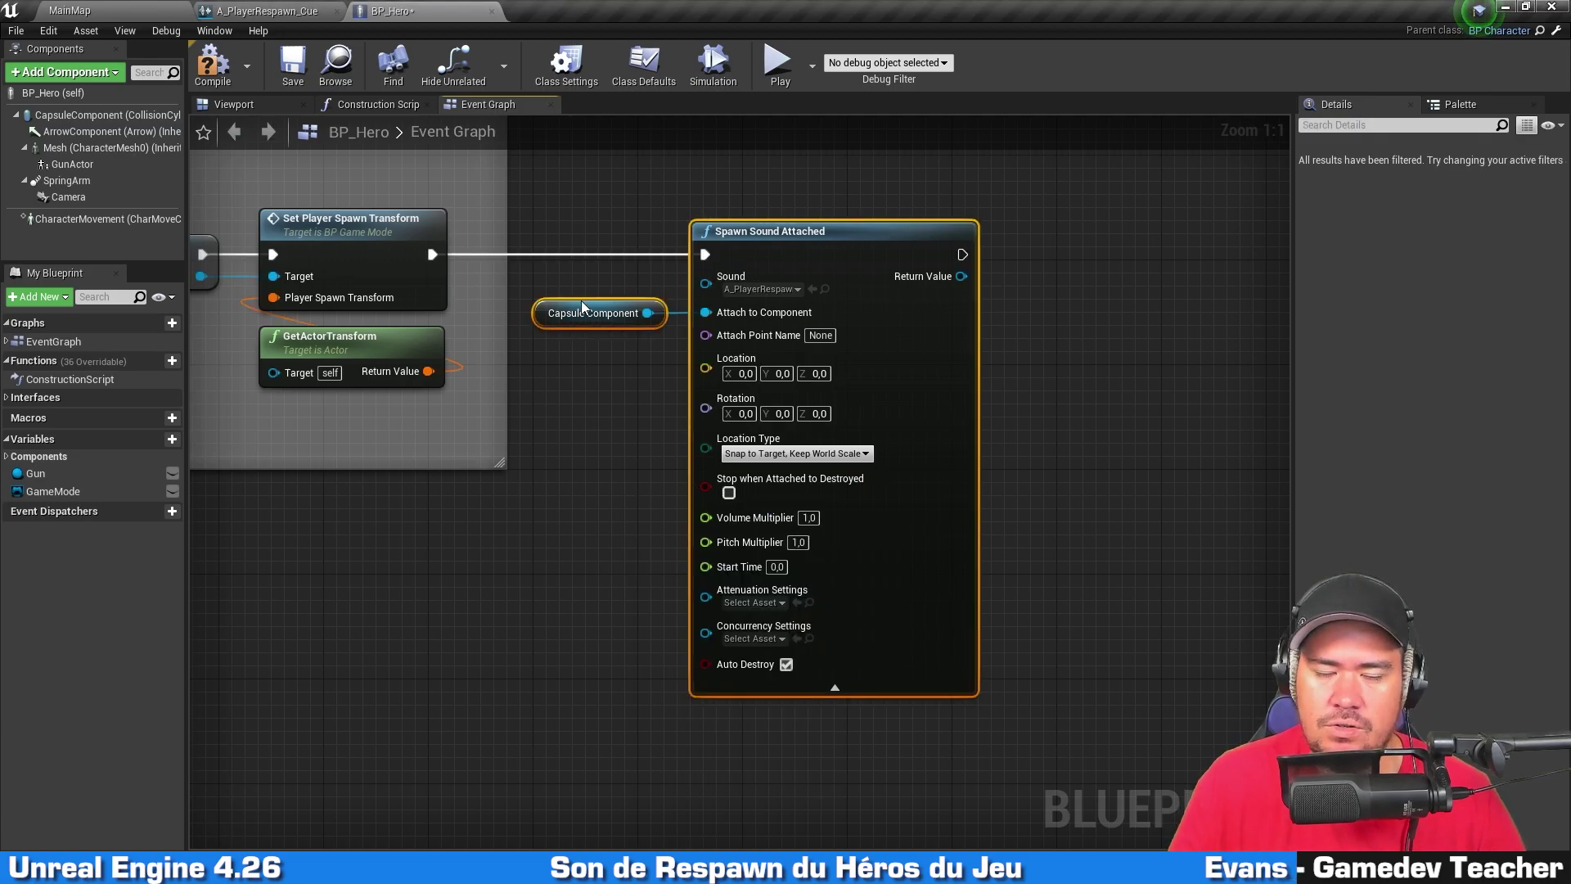
left_click(598, 383)
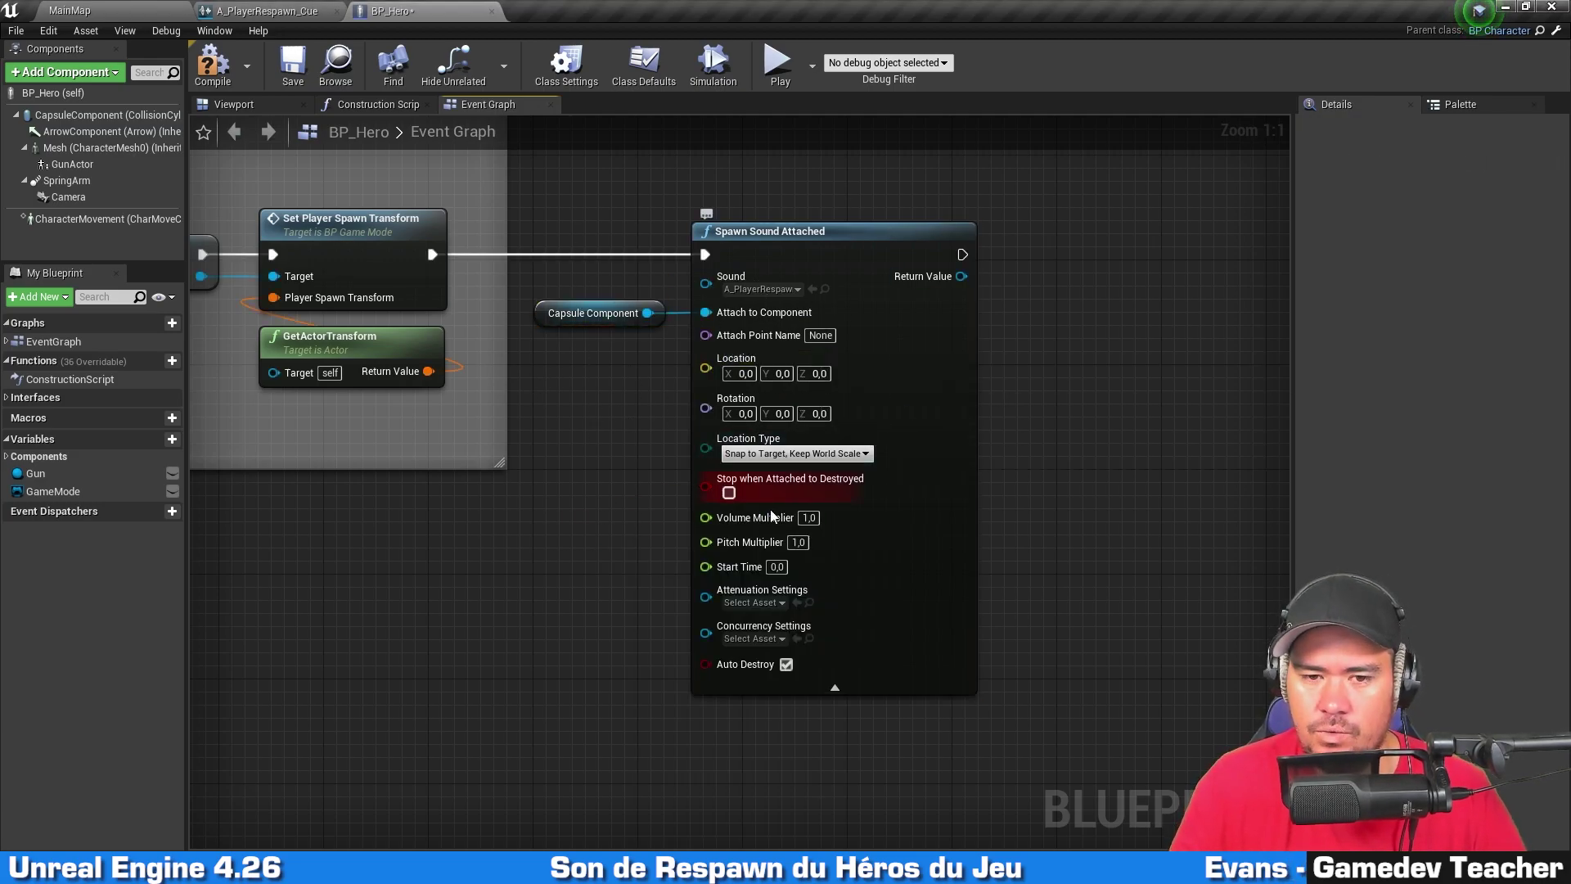
Step: Enable Stop when Attached to Destroyed on the sound node, collapse its advanced options and save BP_Hero
left_click(729, 493)
left_click_drag(628, 258, 661, 199)
left_click(635, 165)
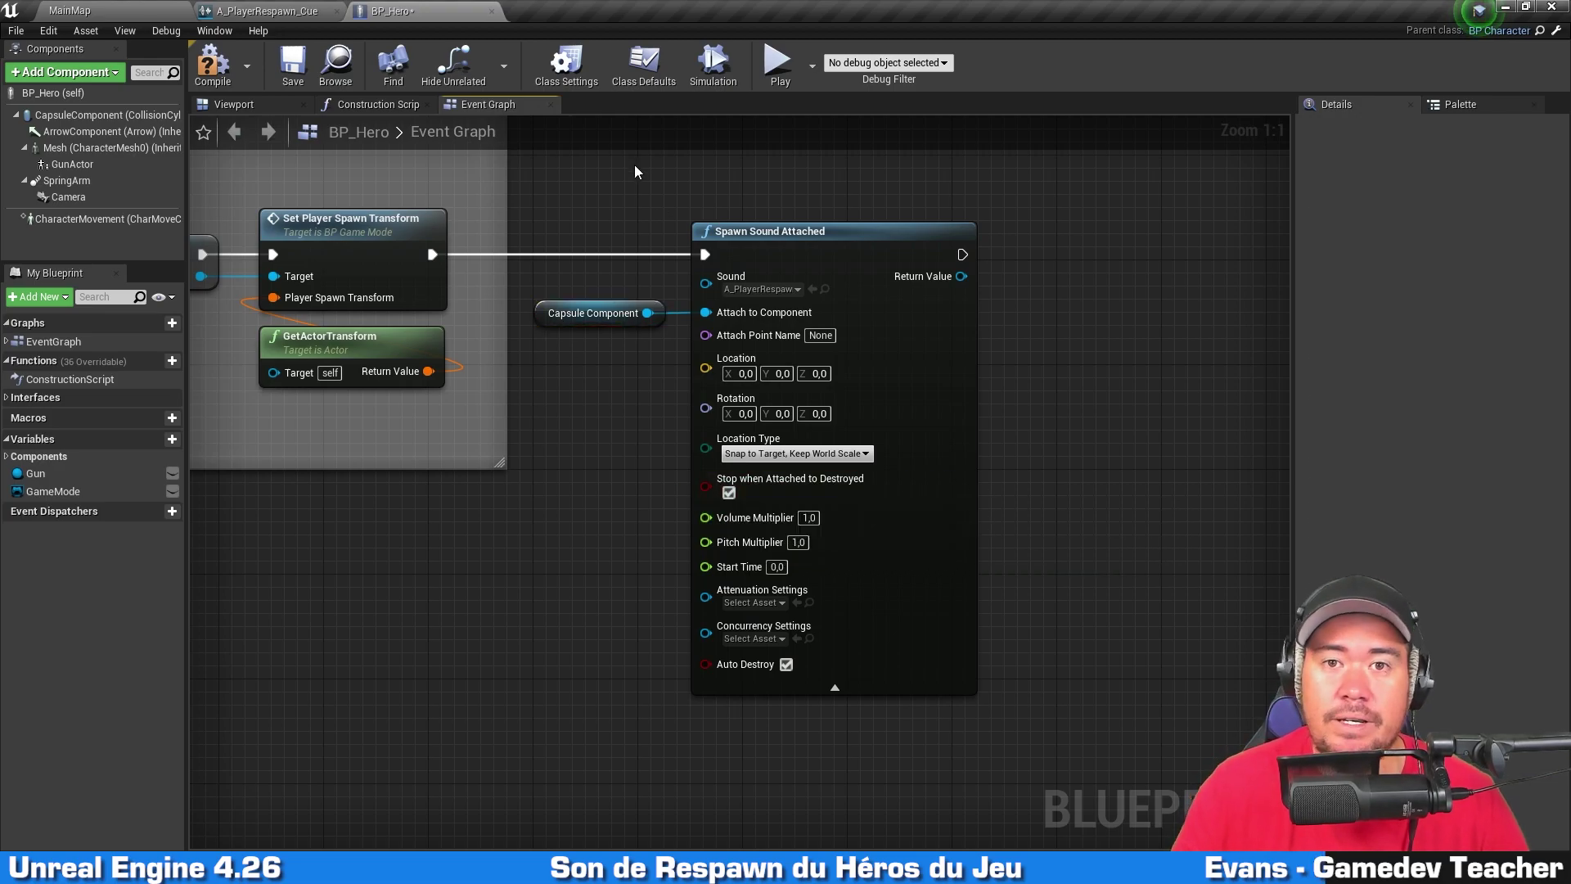
left_click(834, 688)
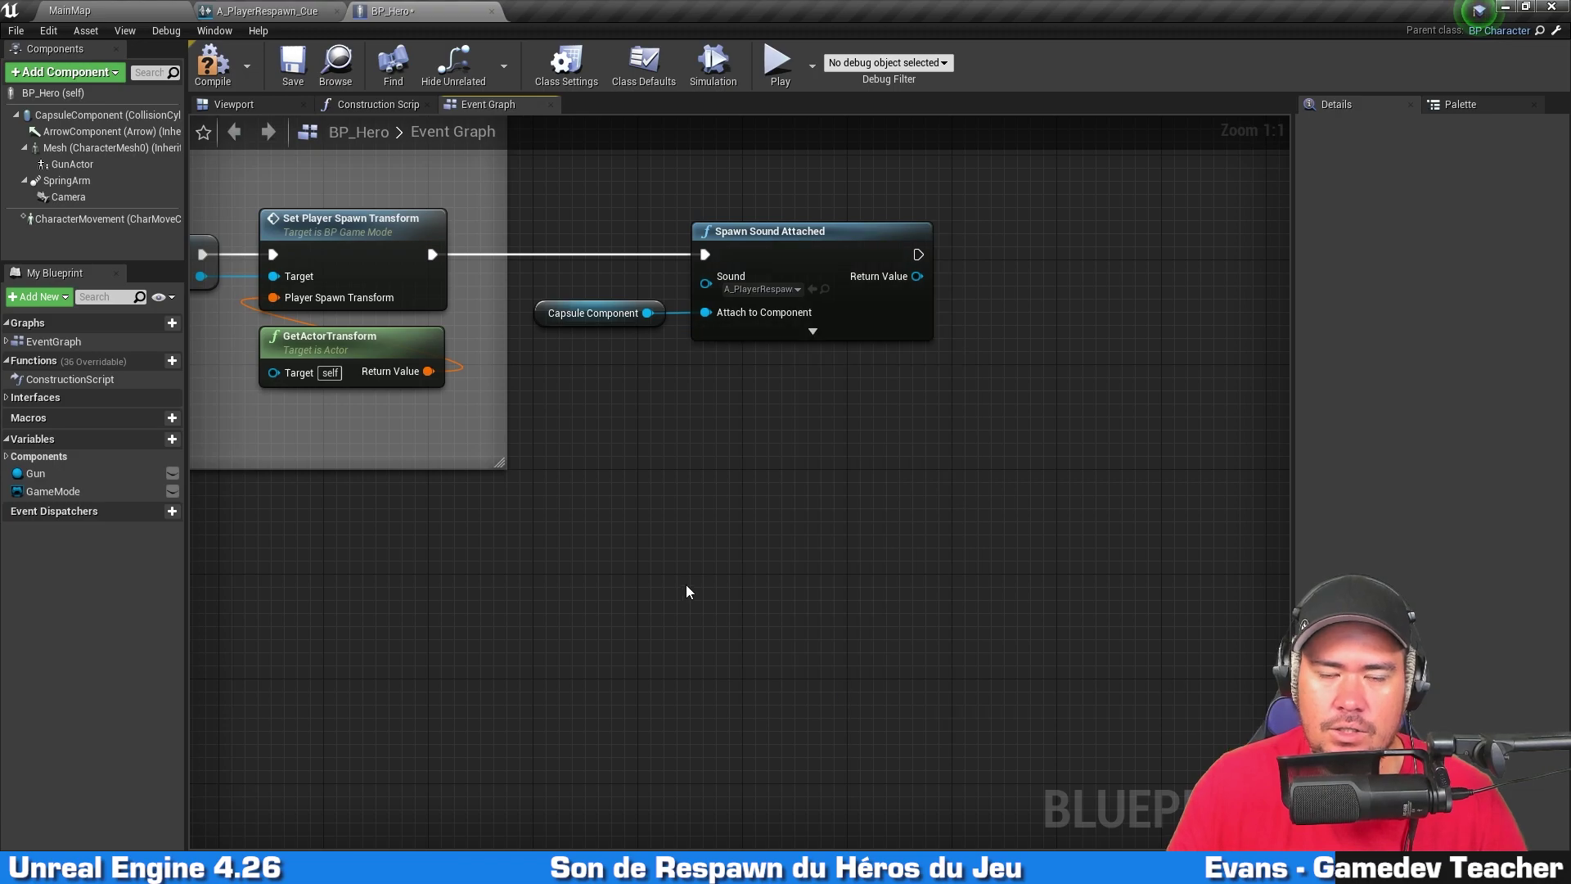
left_click(292, 66)
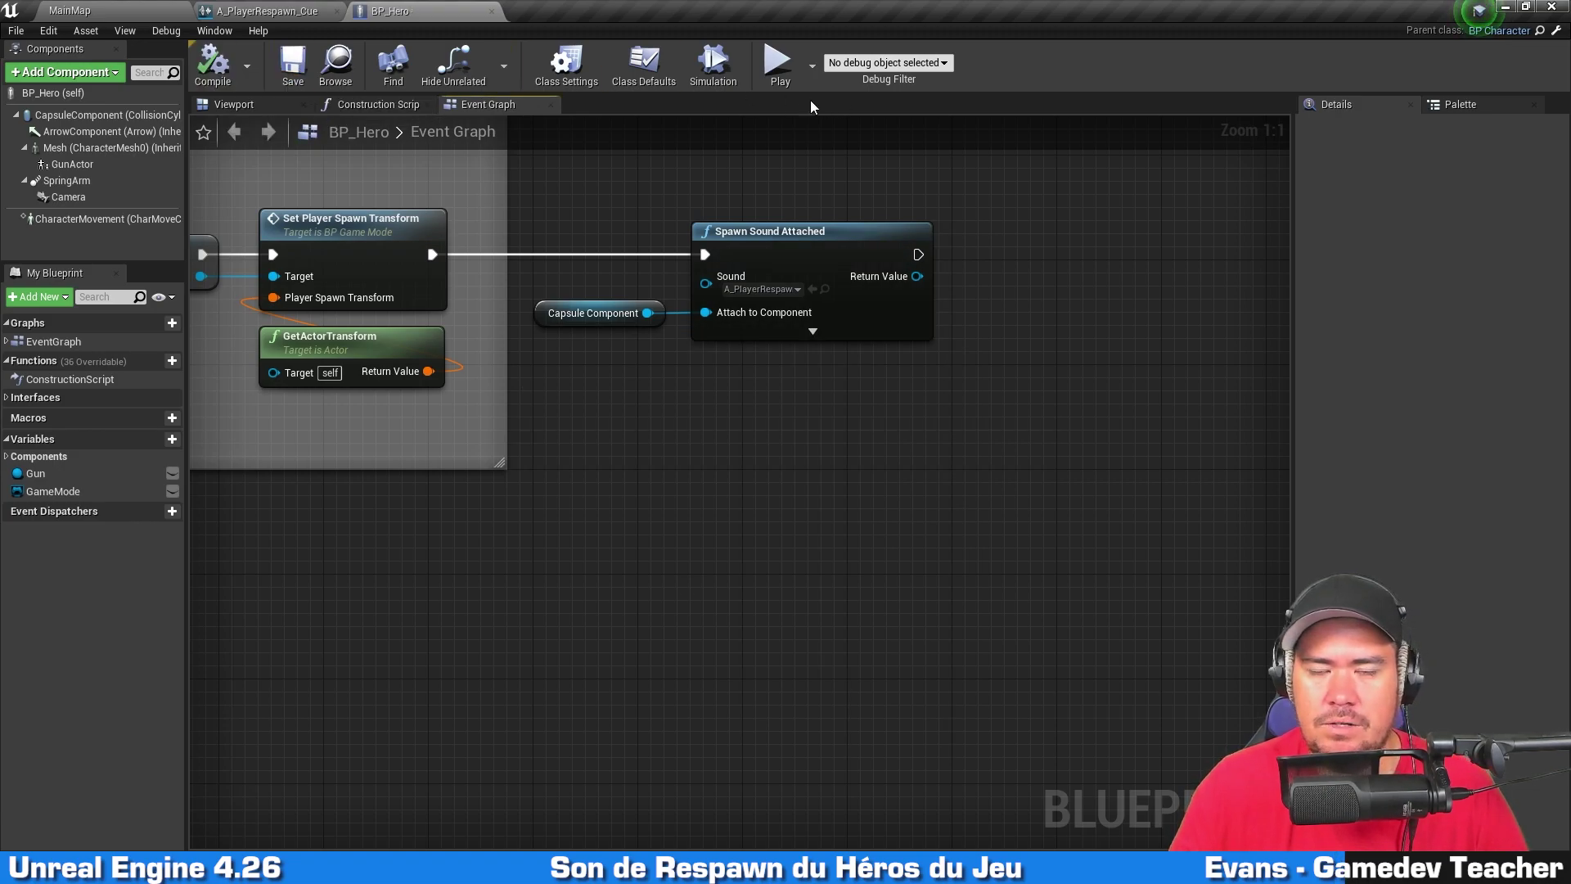
Step: Play-test the level, moving the hero toward the enemies to hear the respawn sound, and end the session
left_click(773, 62)
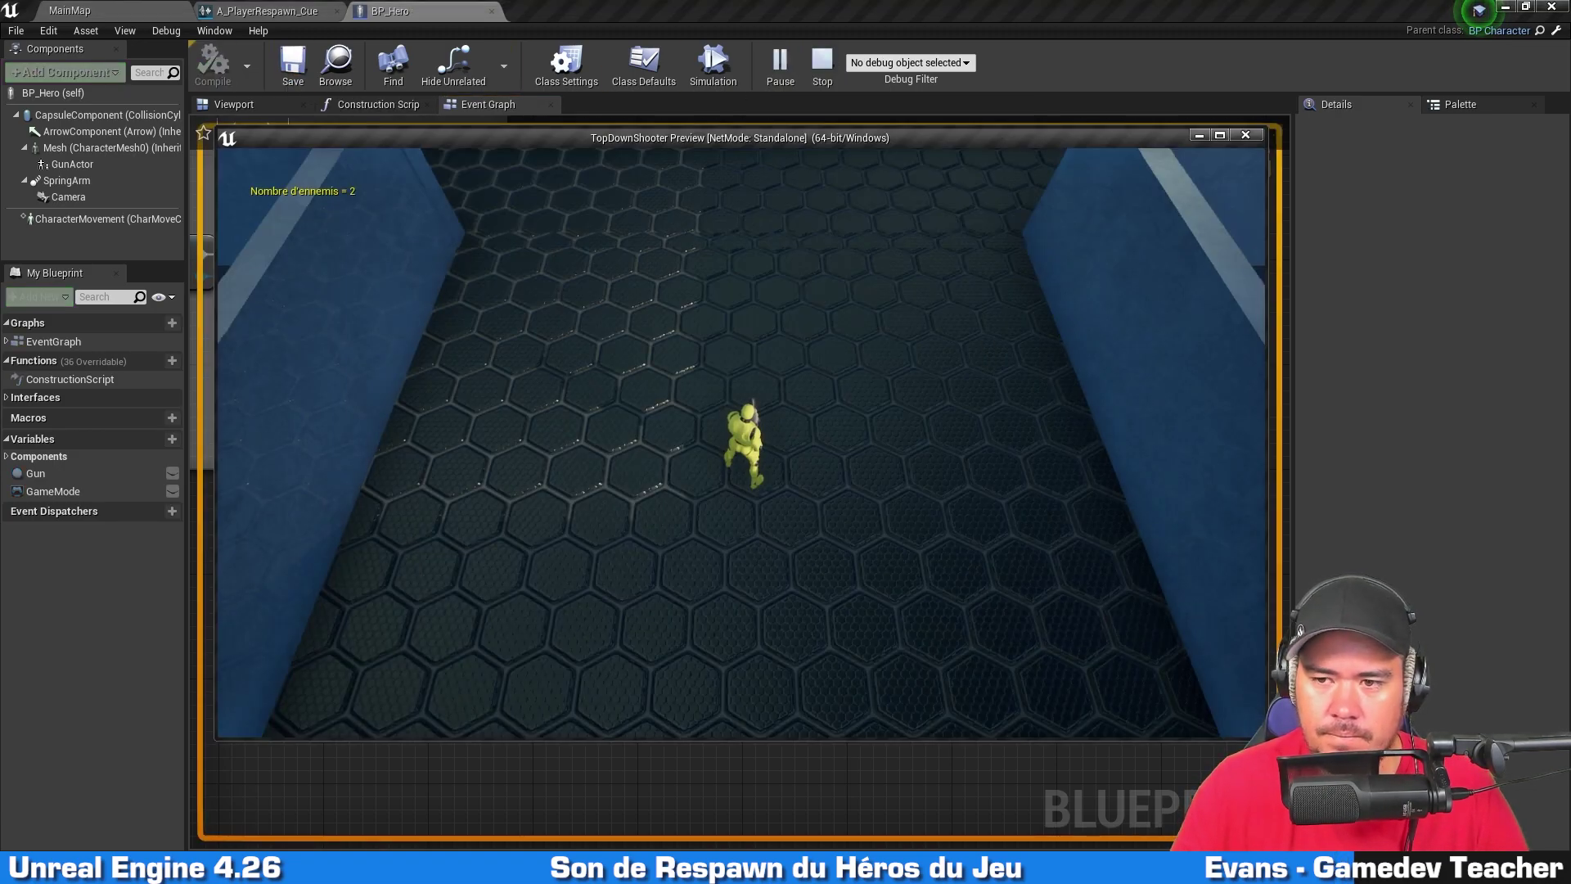
key("w")
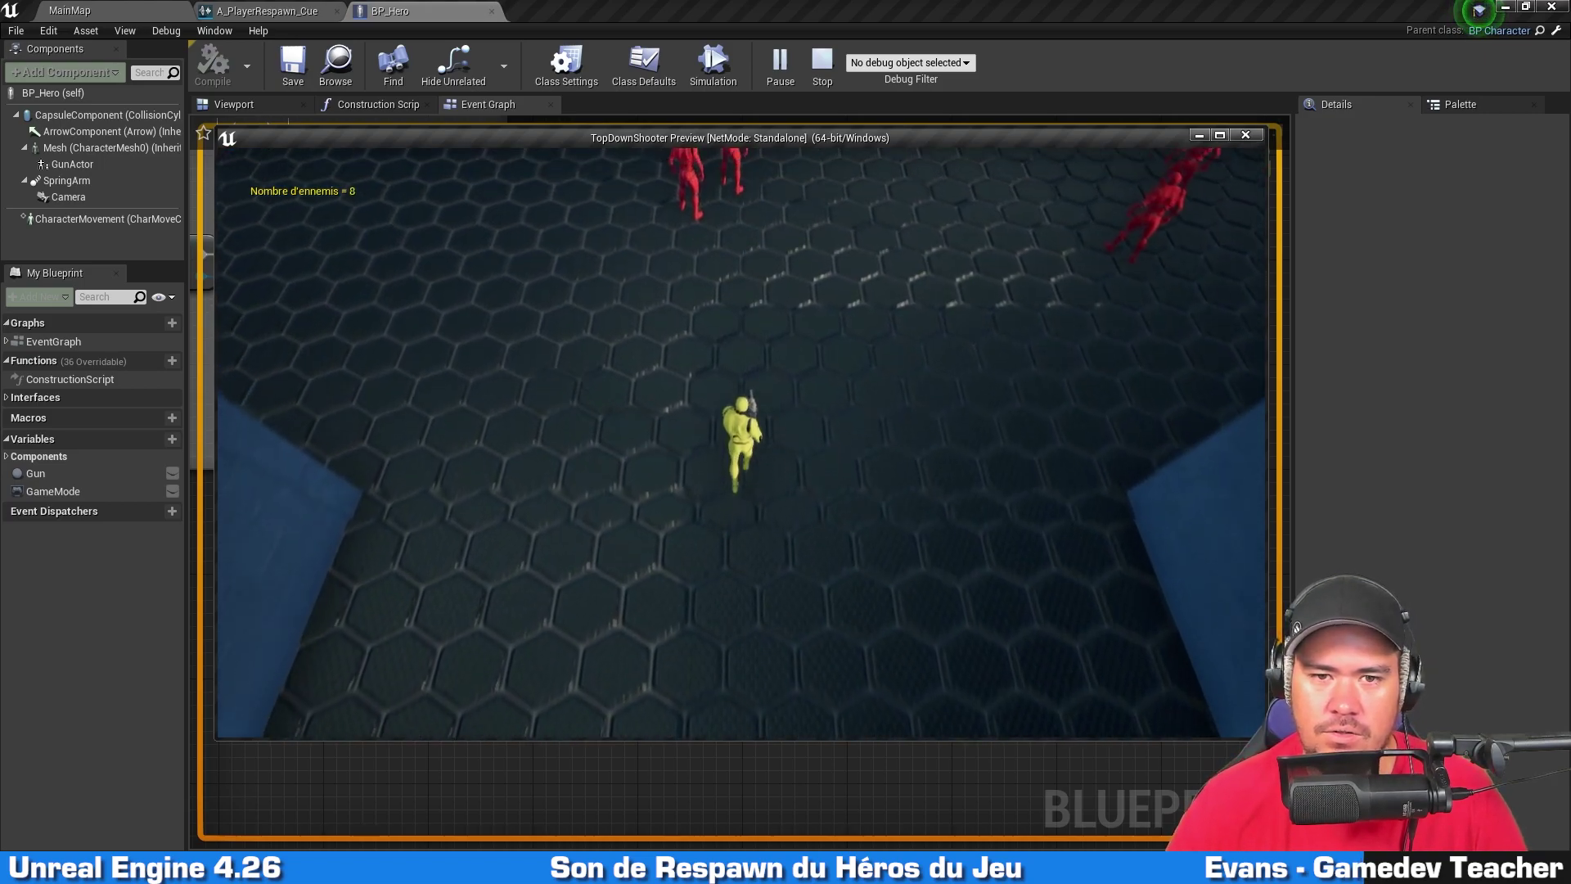
key("d")
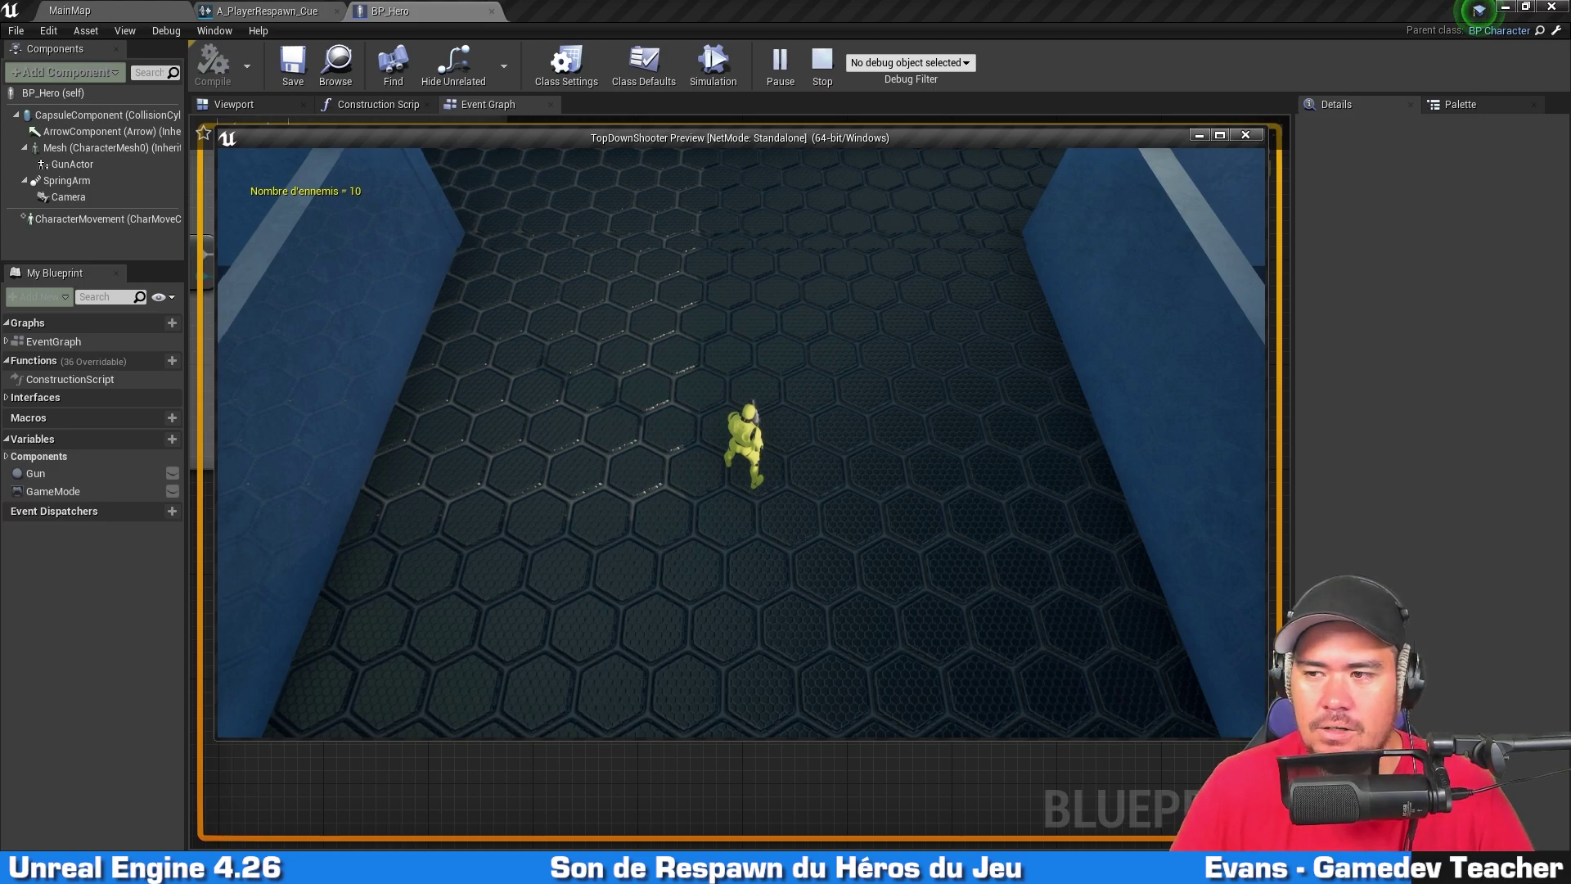
key("Escape")
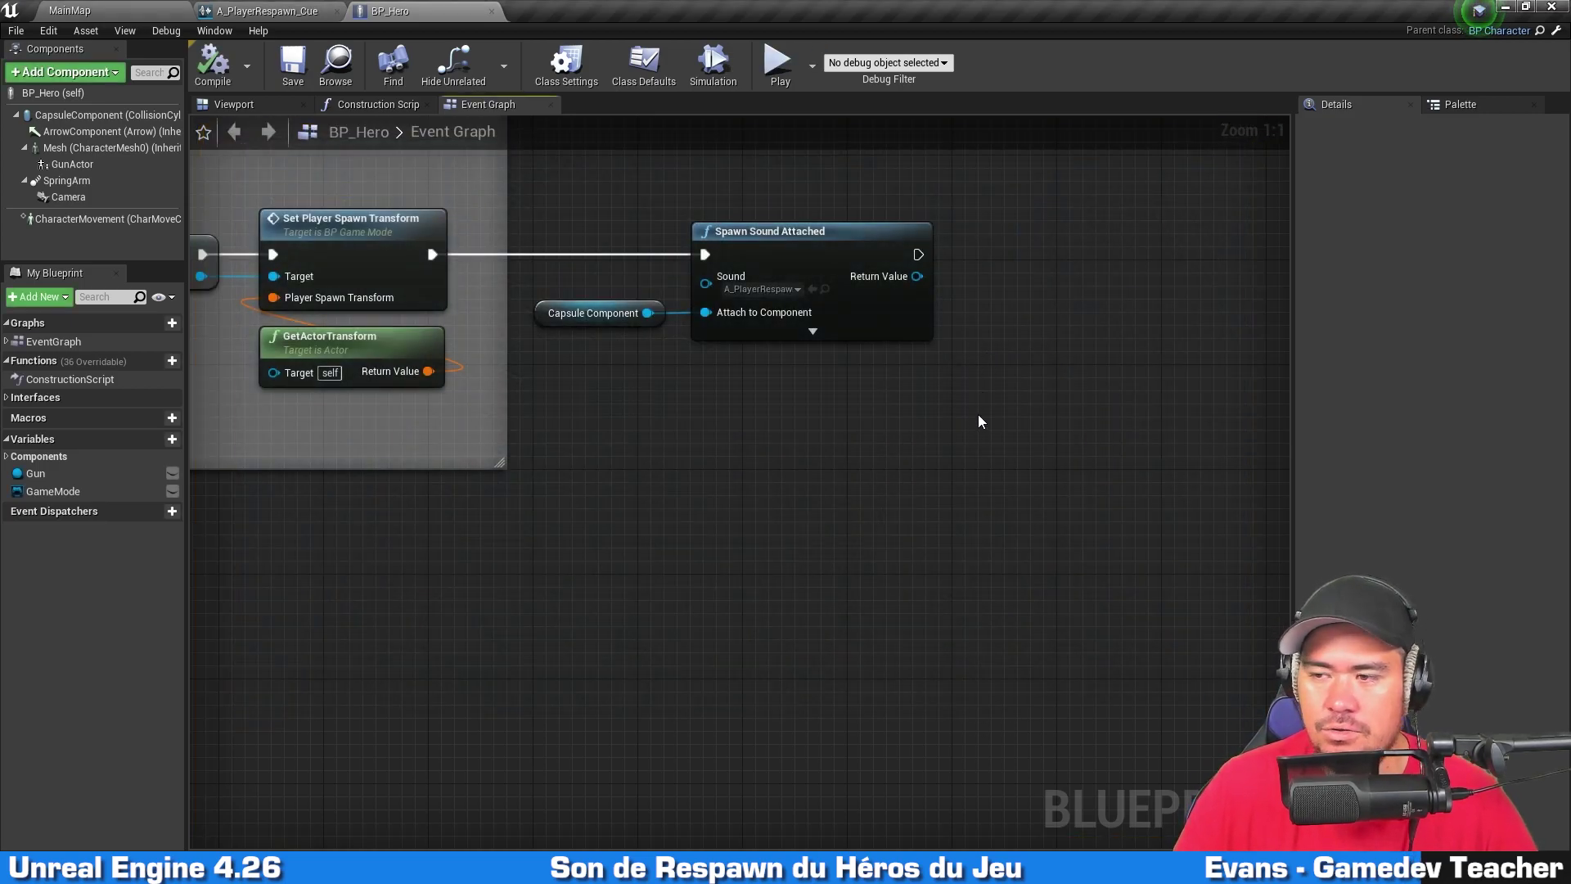
Step: Open A_PlayerRespawn_Cue and preview it with the Pitch Multiplier set to 1.2 and 0.8
left_click(327, 13)
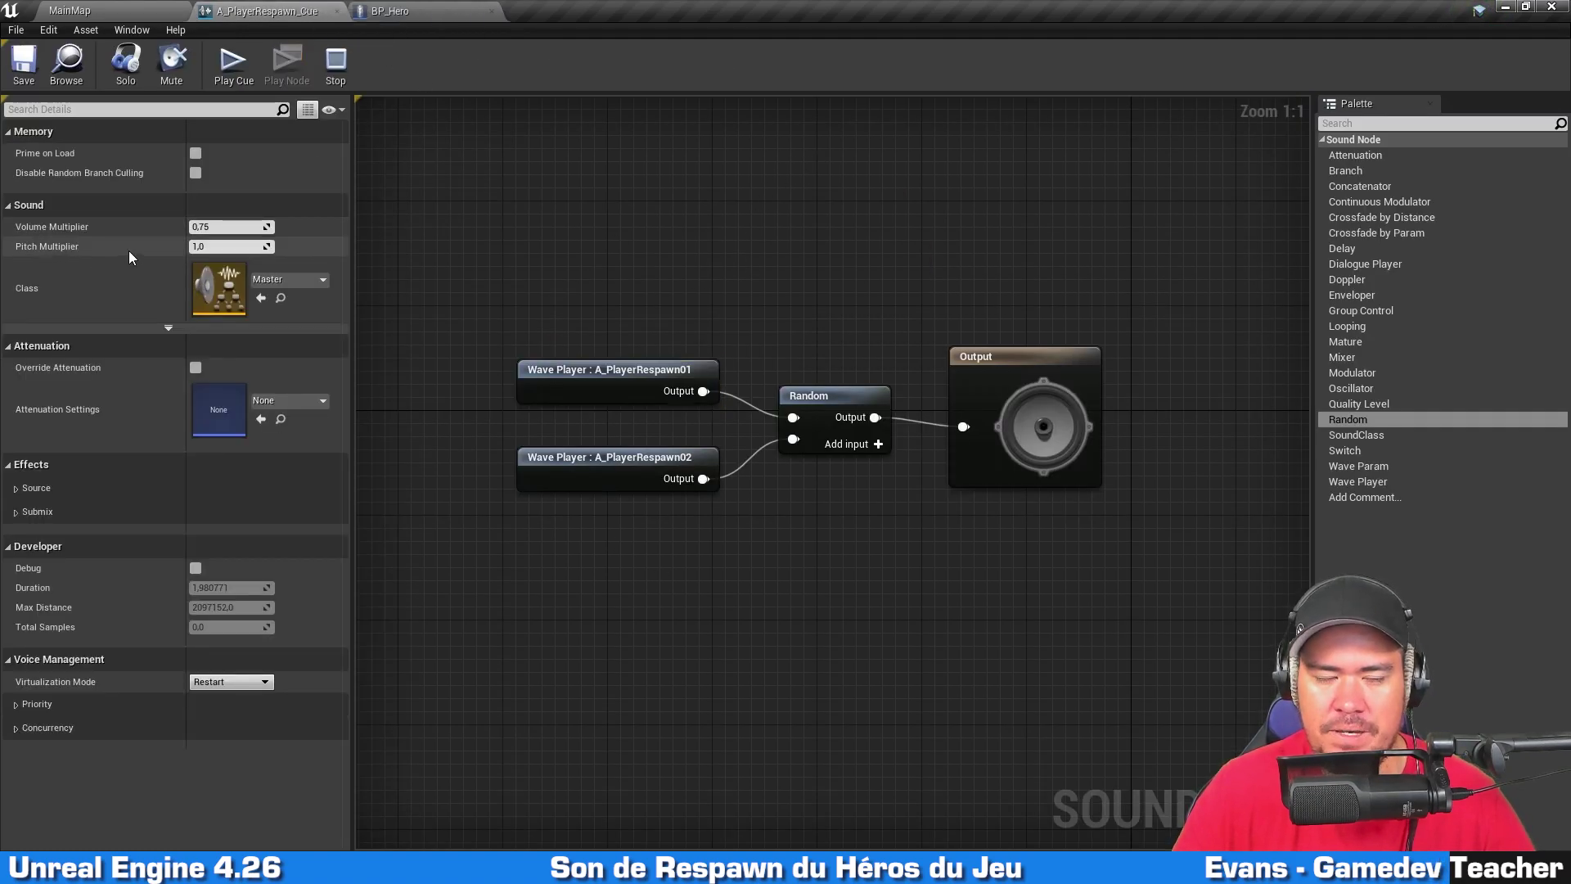
left_click(222, 248)
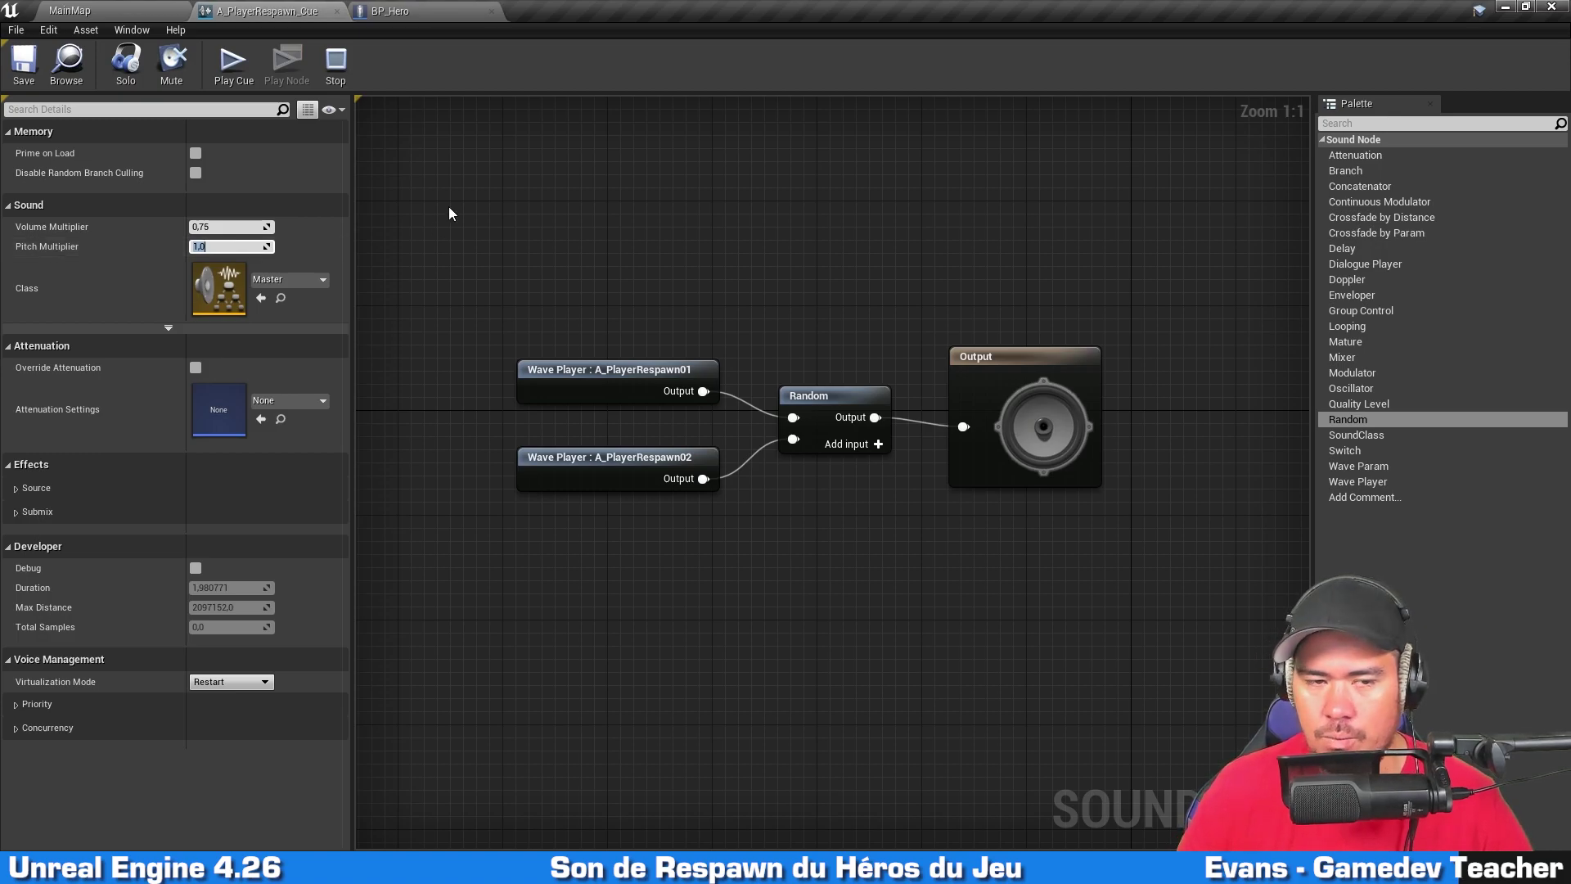
type("1,2")
key("Return")
left_click(242, 63)
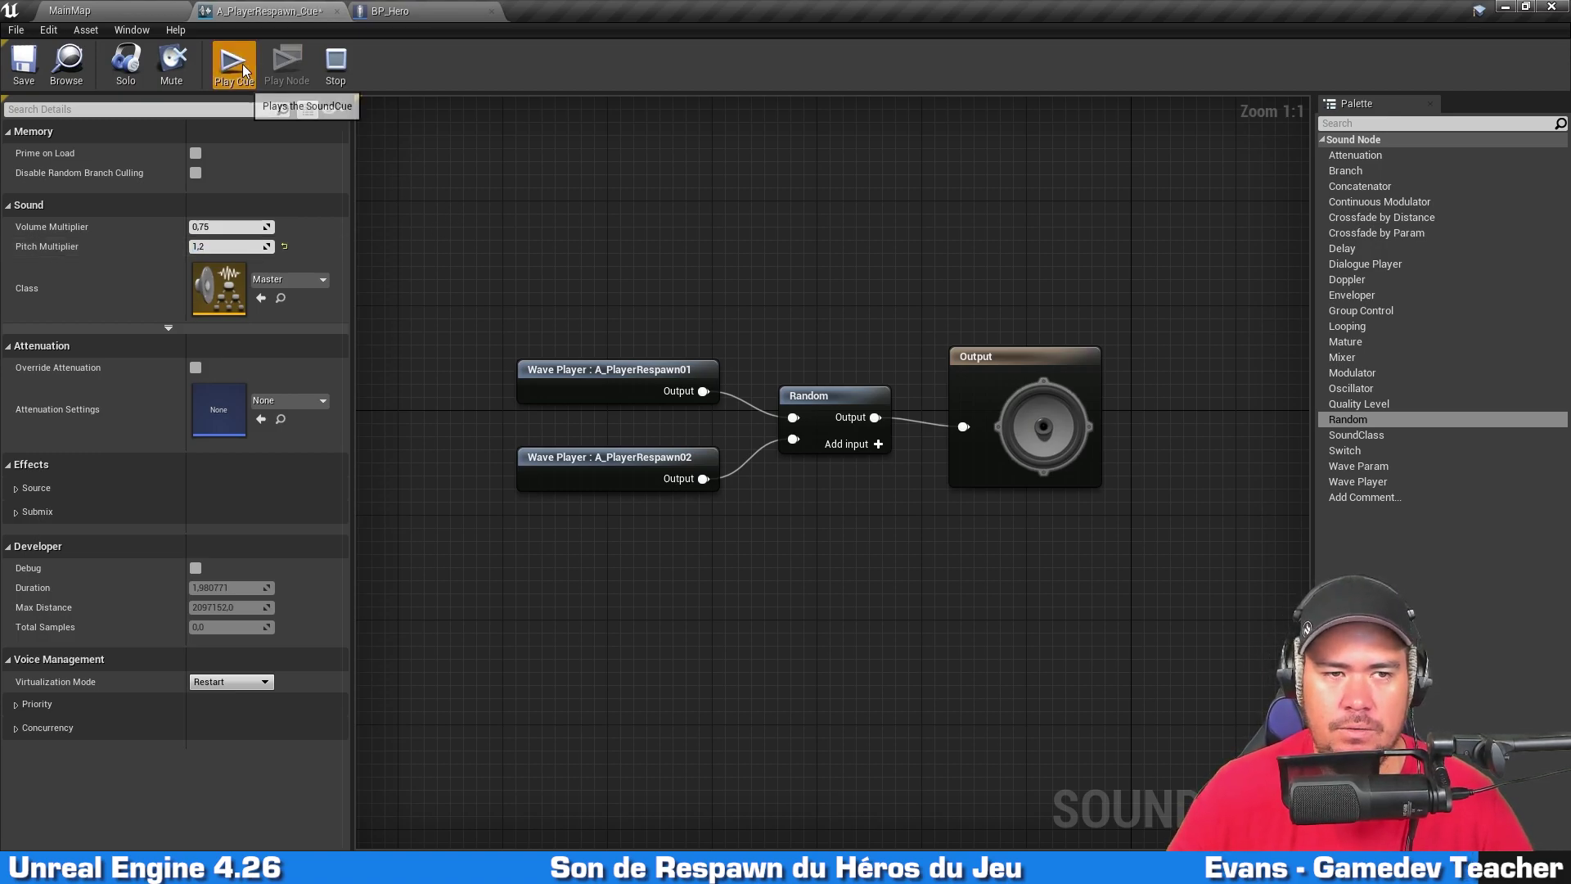
left_click(247, 244)
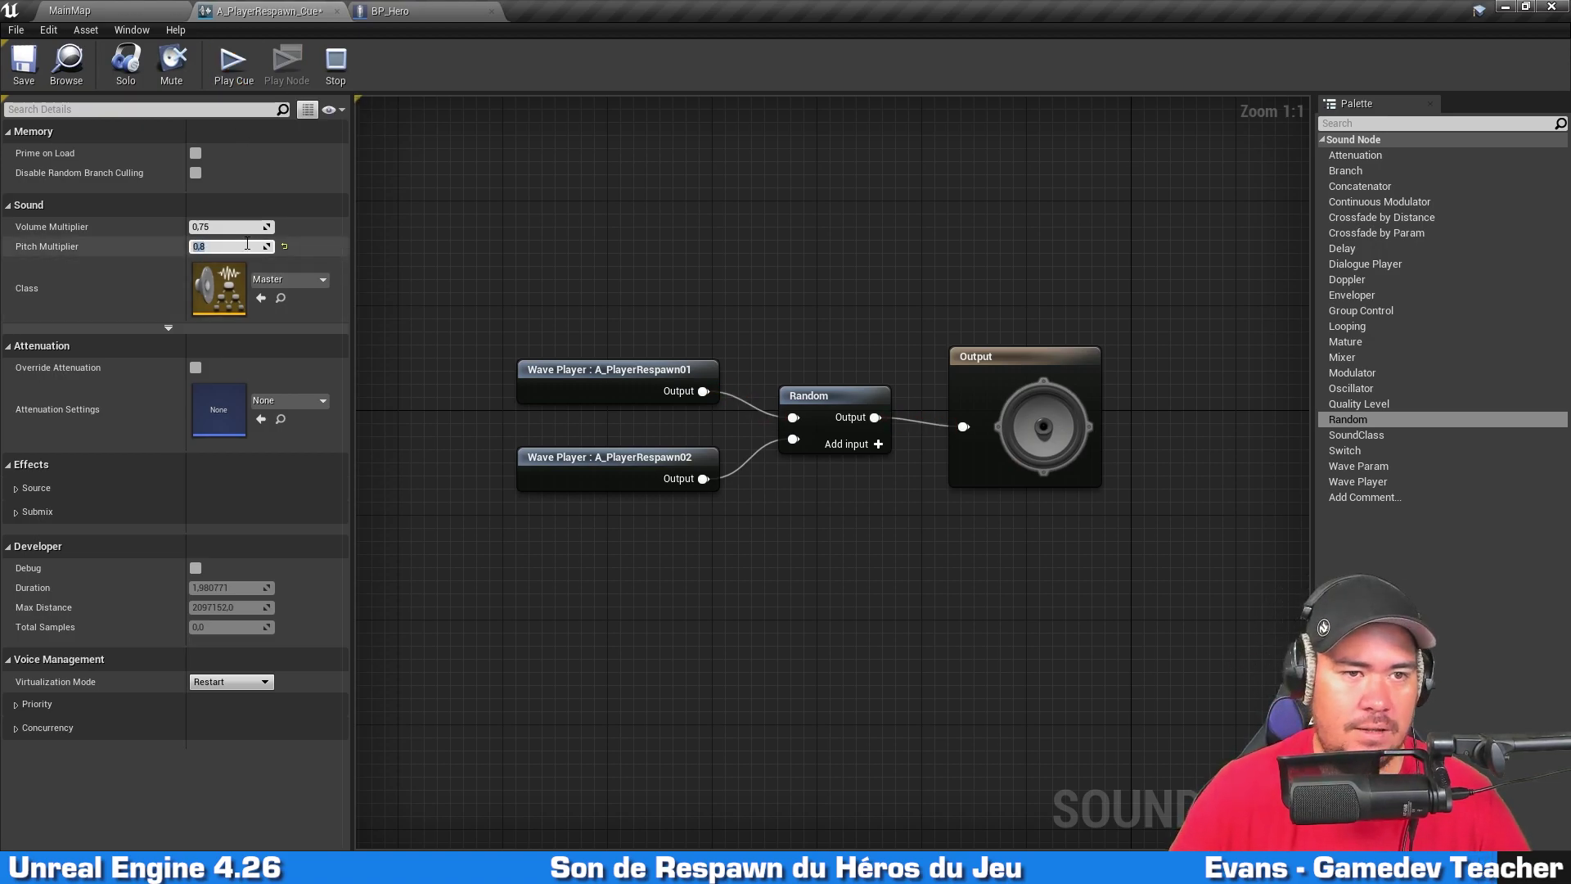
left_click(249, 77)
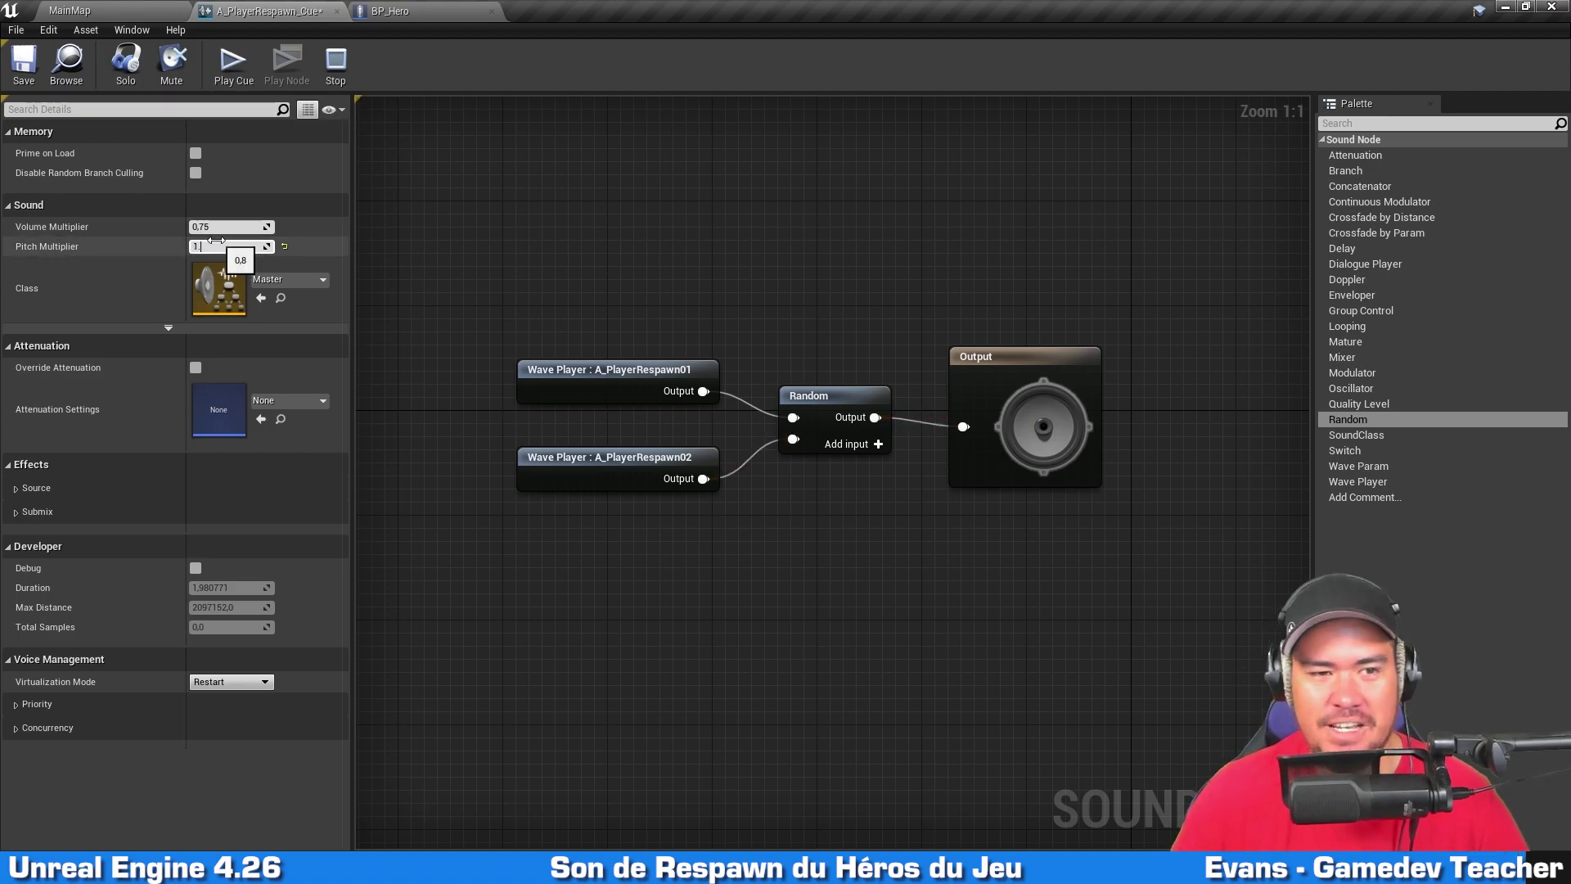
Step: Preview the respawn cue with a Pitch Multiplier of 1.1, set its Volume Multiplier to 0.0 and save it
left_click(240, 58)
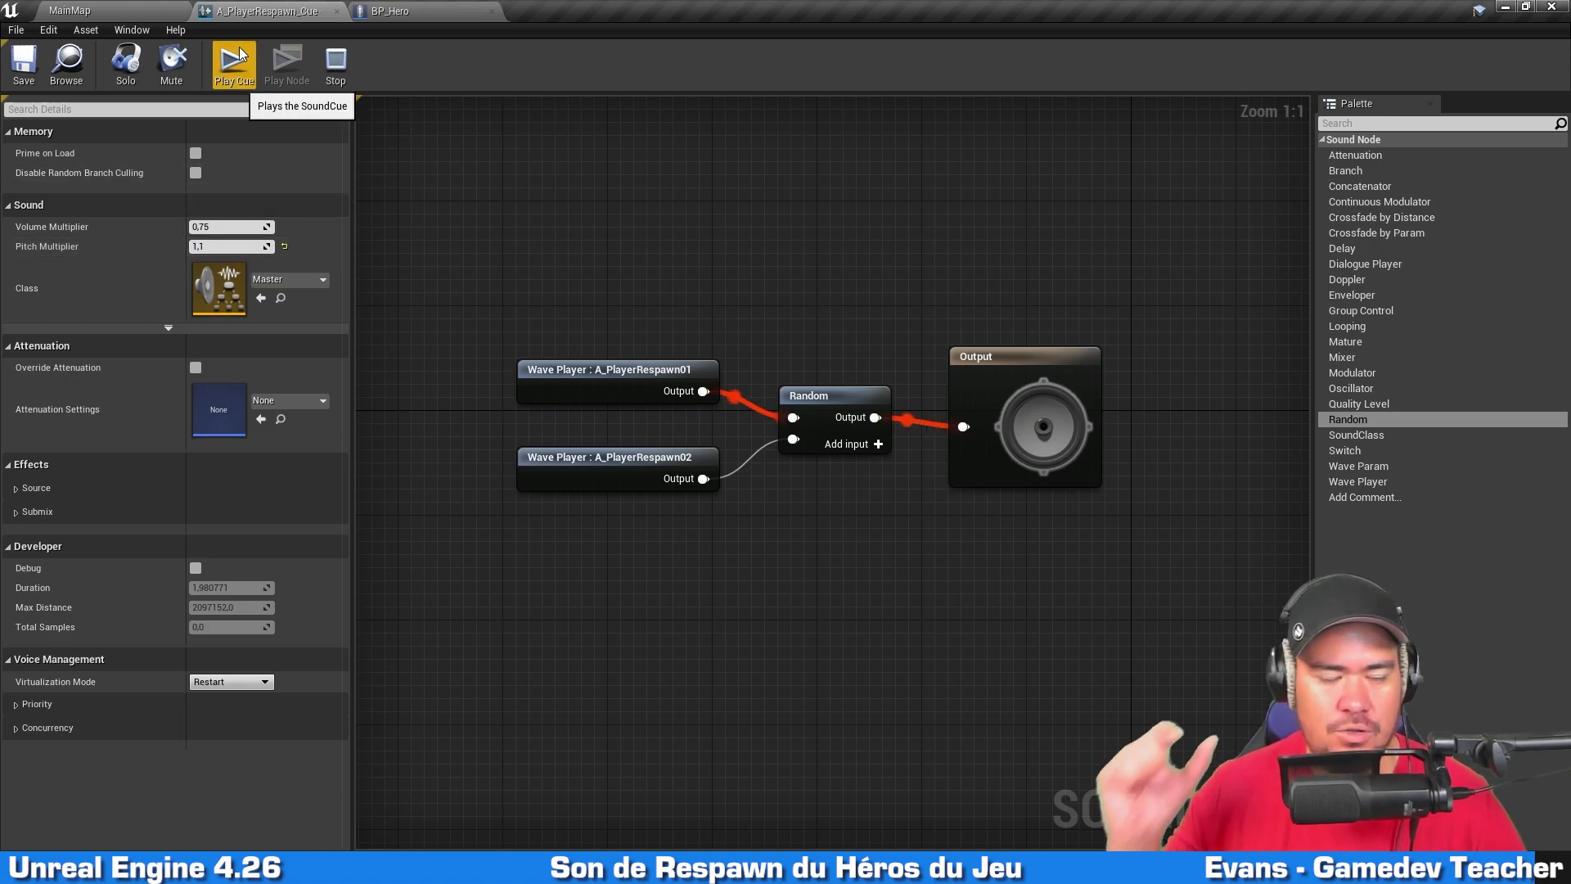
left_click(234, 227)
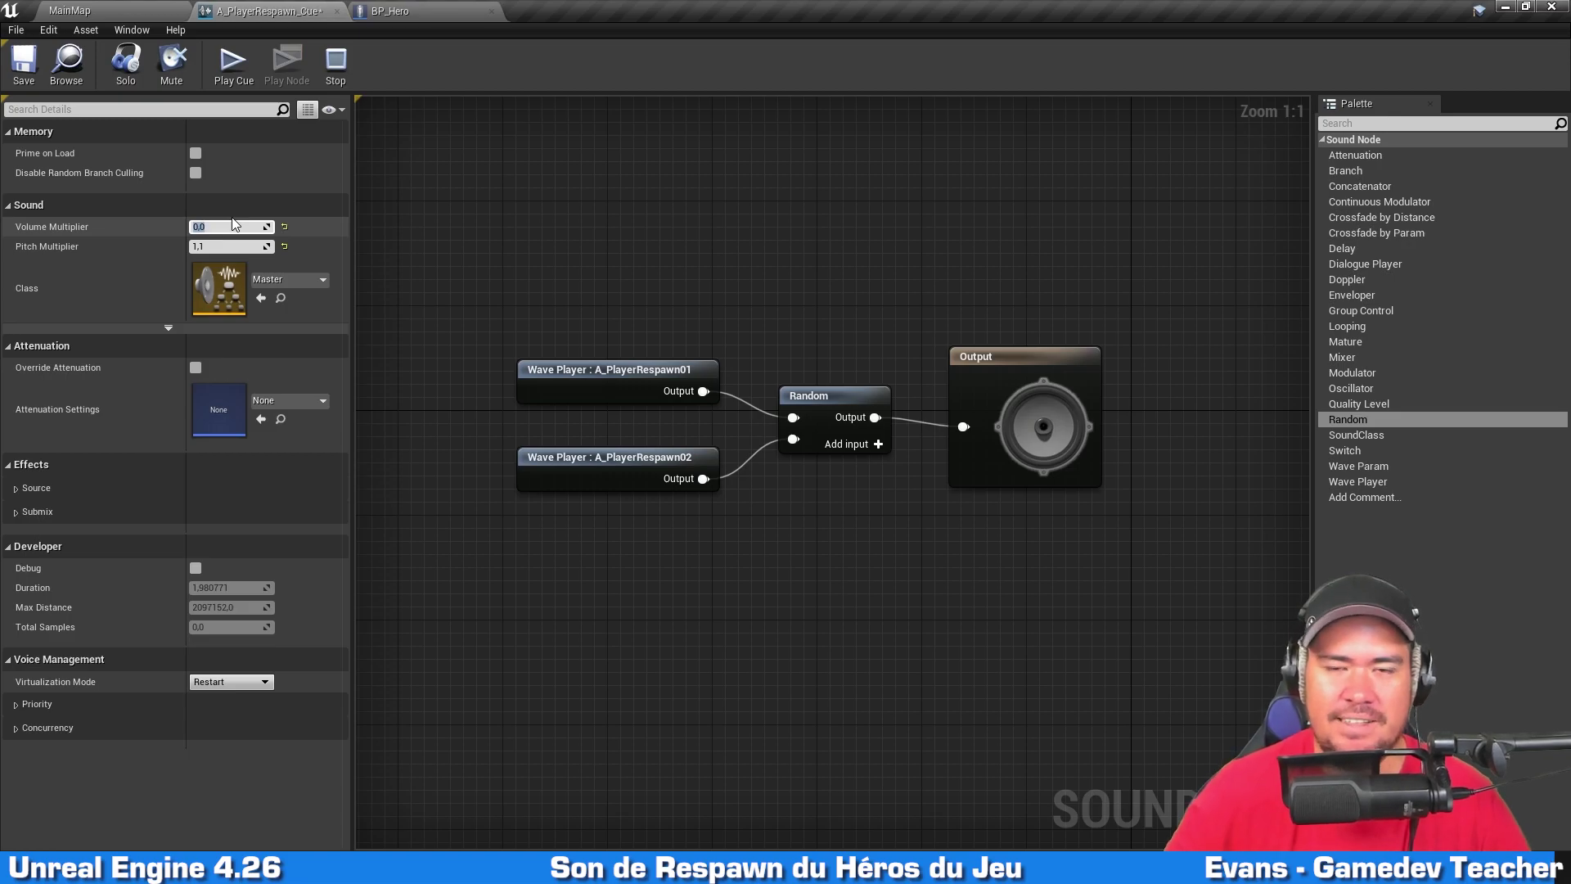
key("ctrl+s")
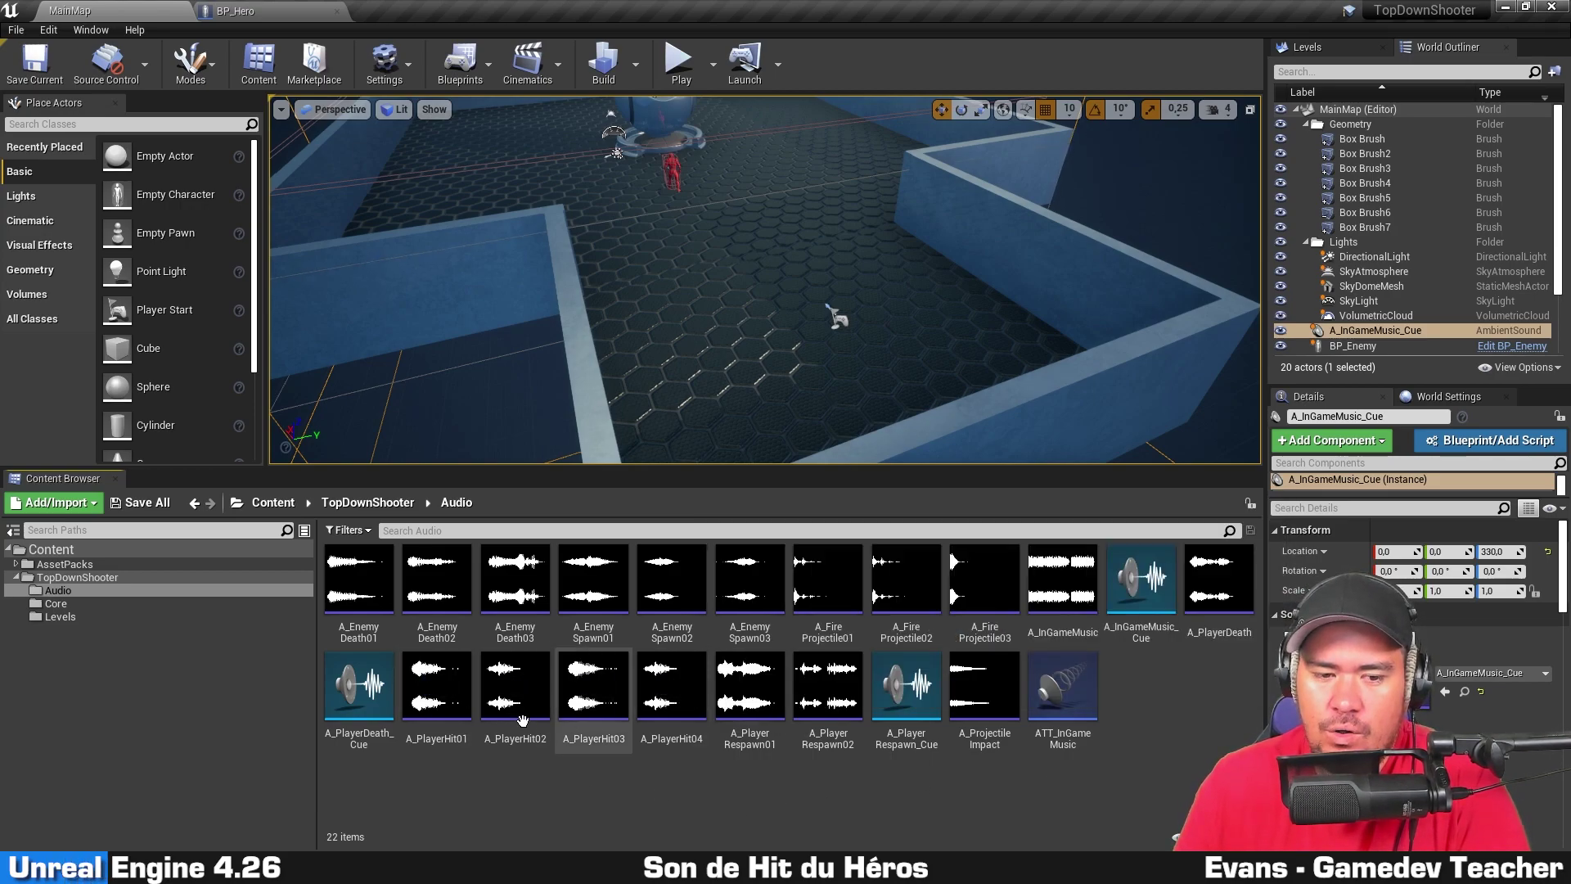
Step: Create a sound cue from A_PlayerHit01 in the Audio folder and name it A_PlayerHit_Cue
mouse_move(440, 688)
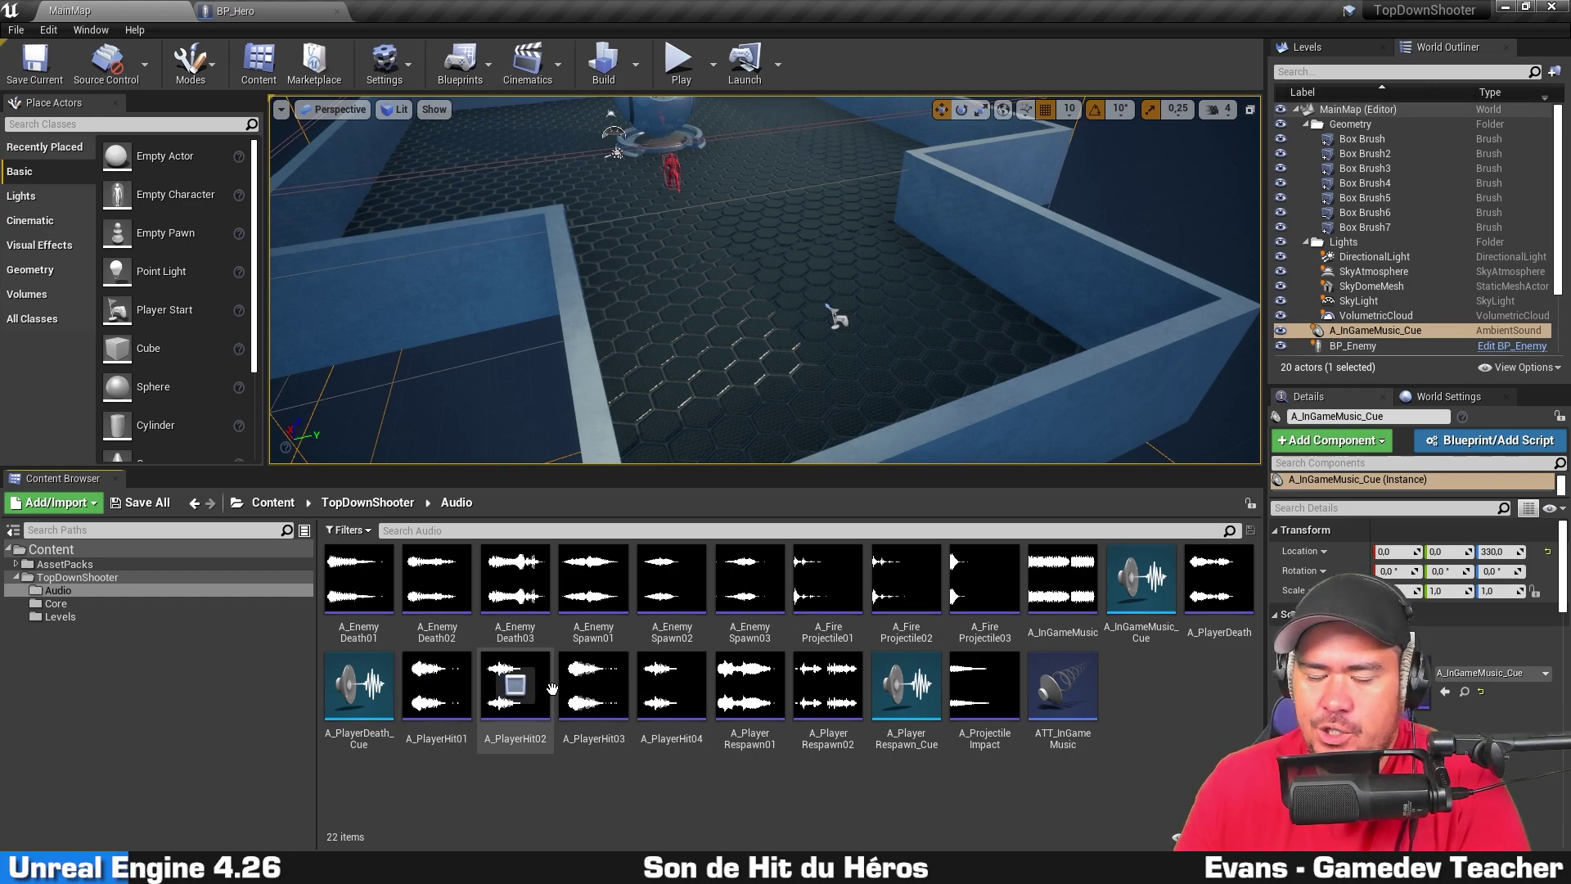
left_click(594, 684)
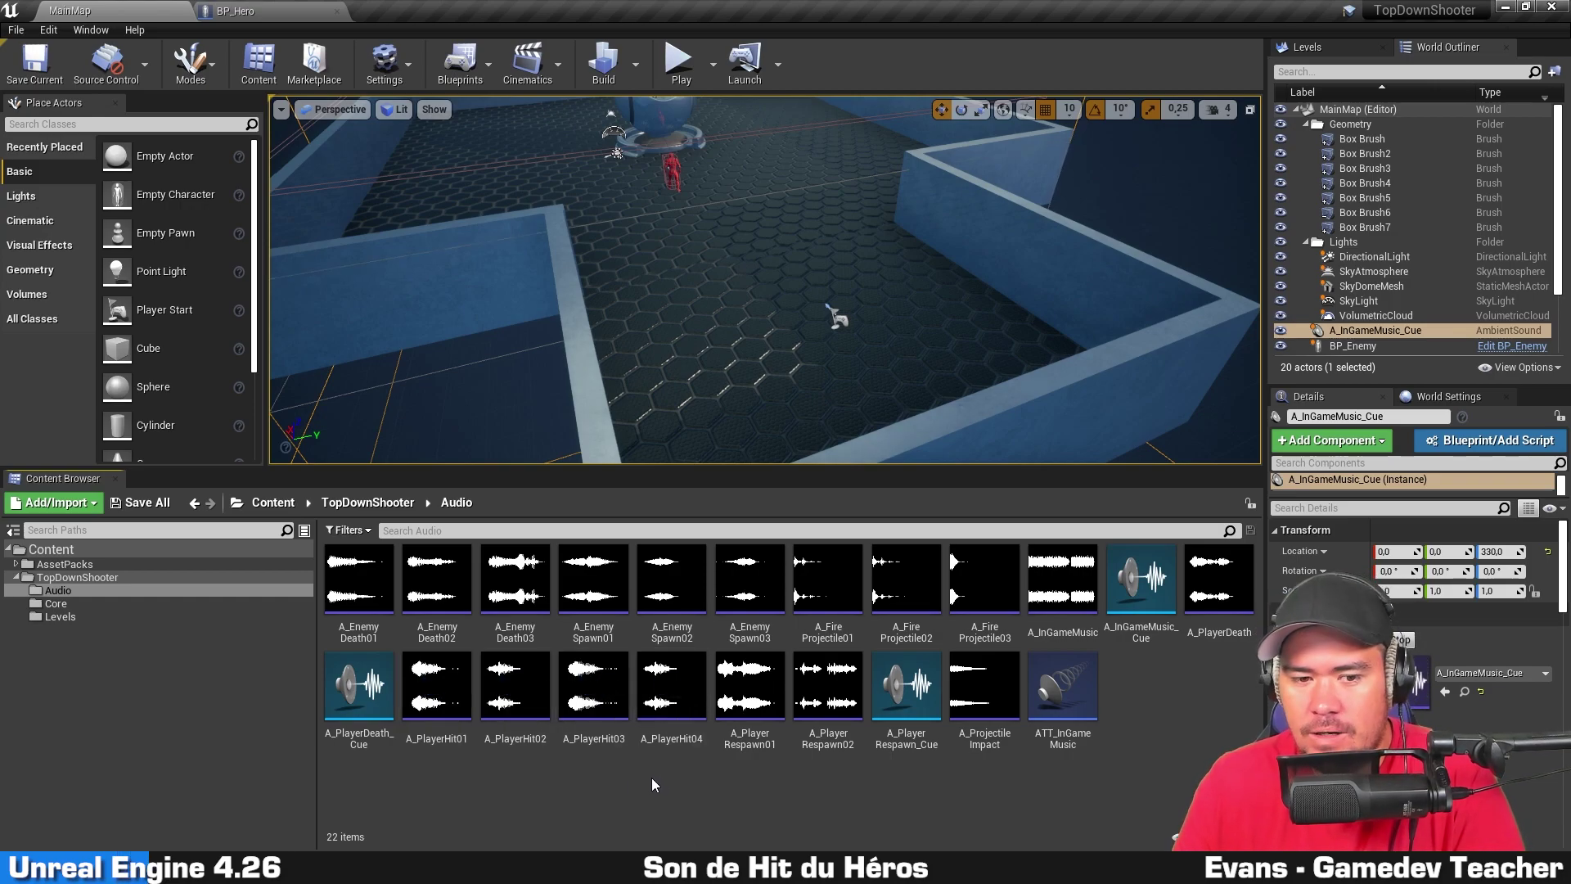
right_click(459, 698)
left_click(539, 167)
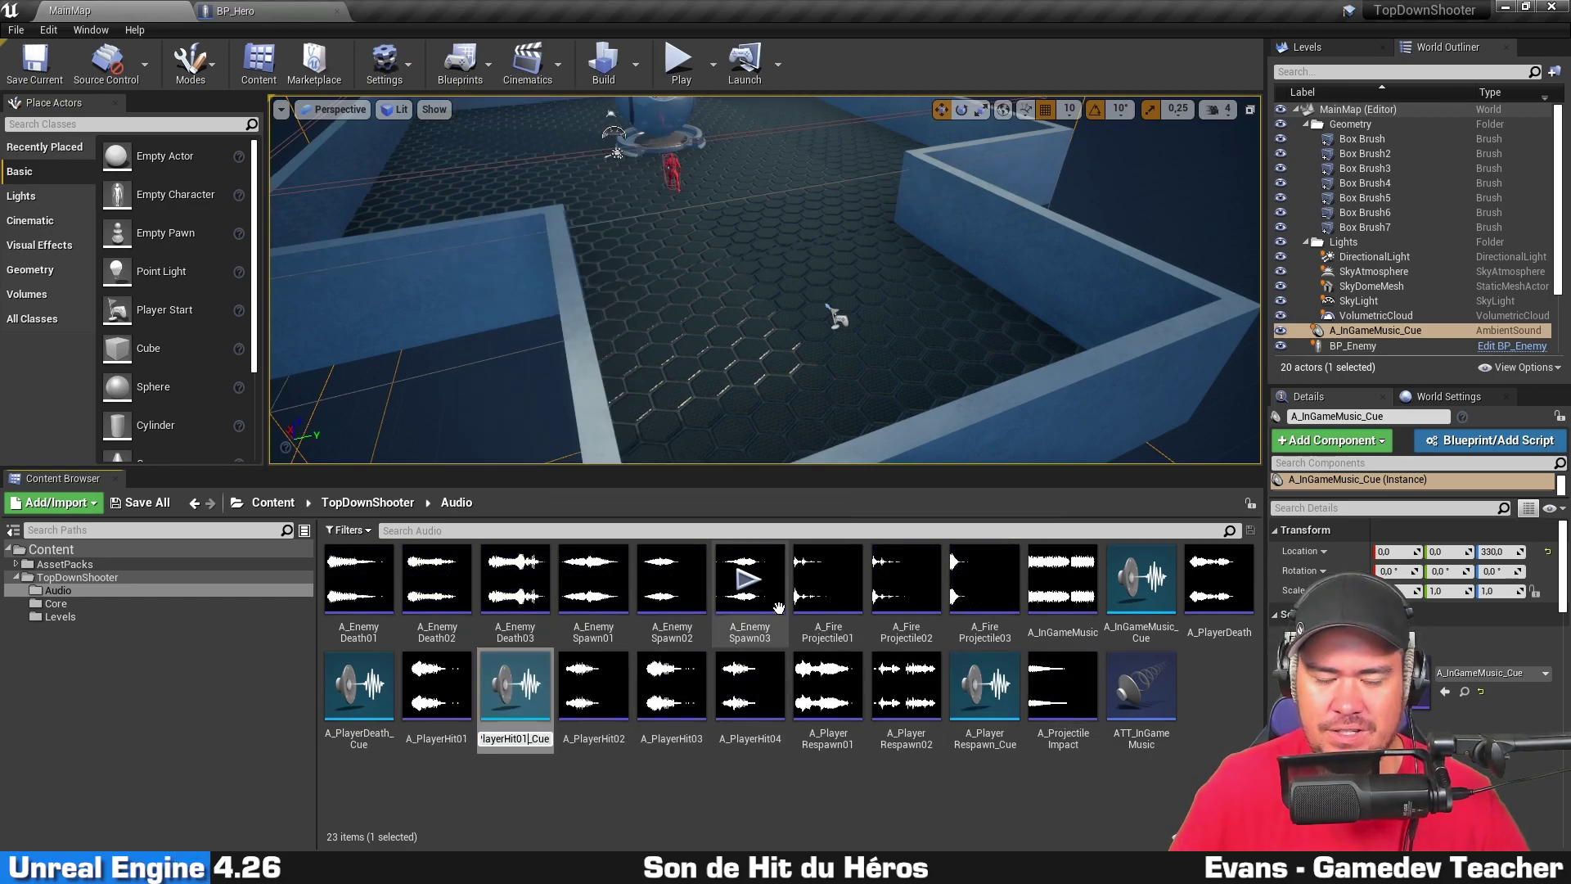
key("Return")
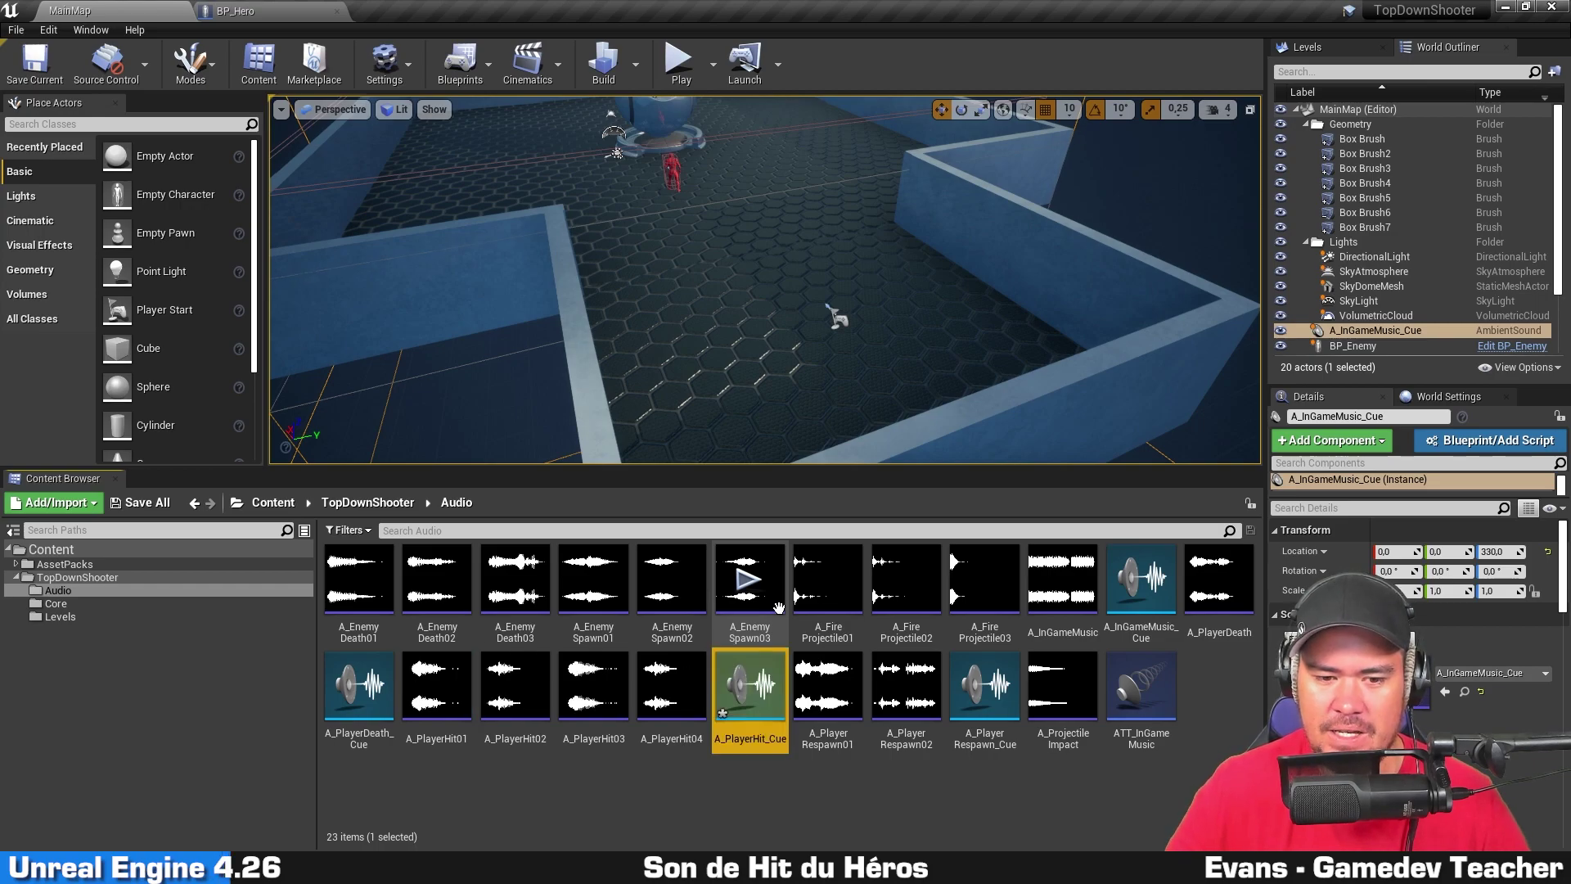
left_click(736, 805)
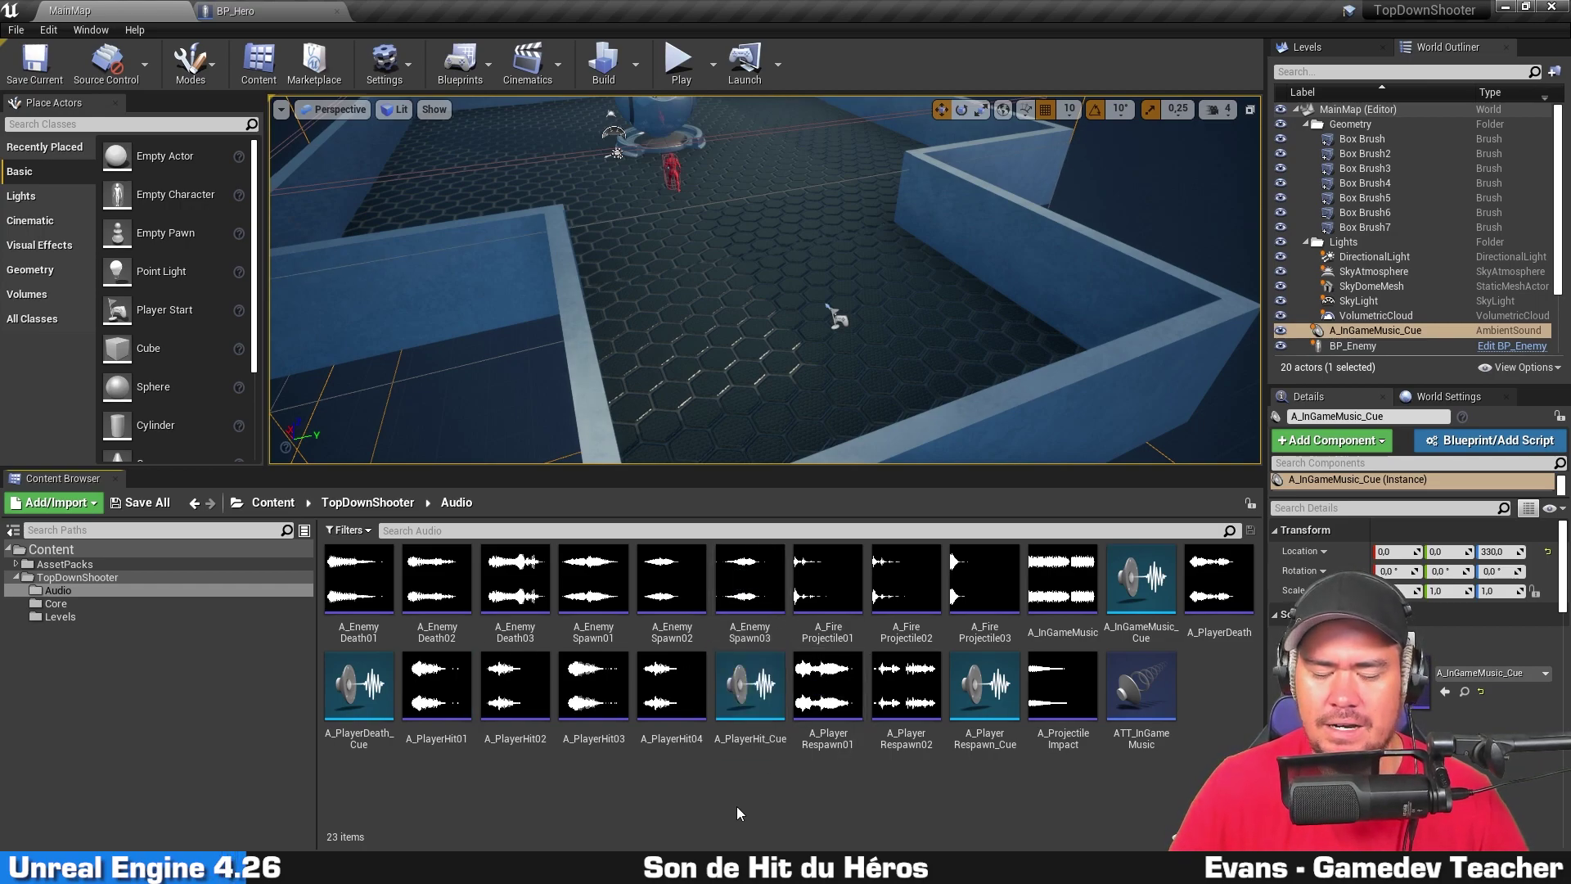
Step: Open A_PlayerHit_Cue and move the A_PlayerHit01 wave player farther from the Output node
left_click(745, 733)
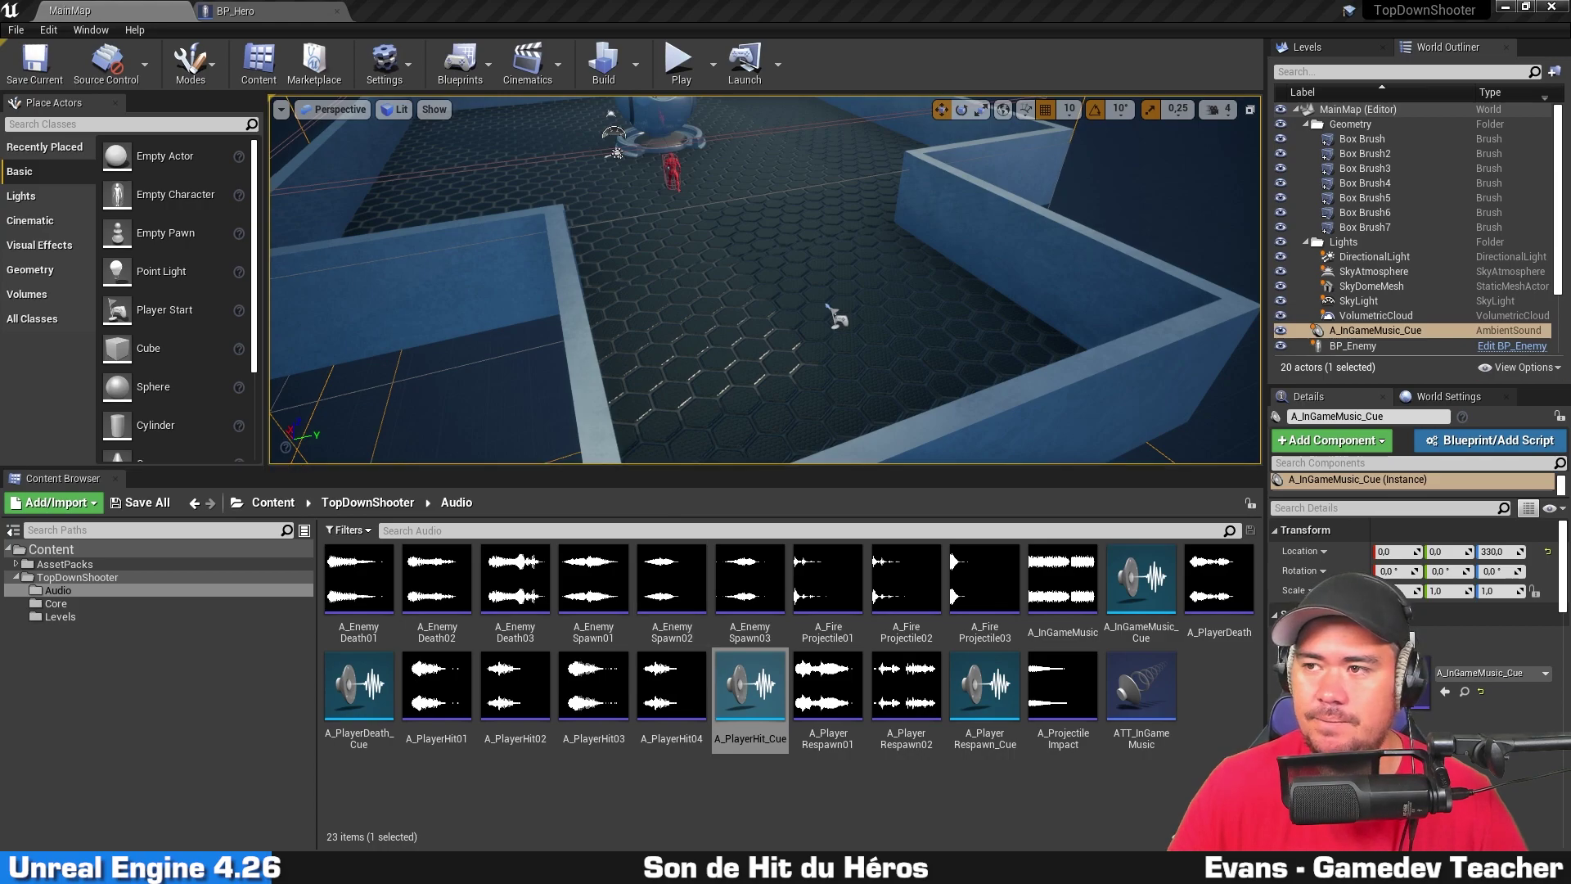
double_click(746, 720)
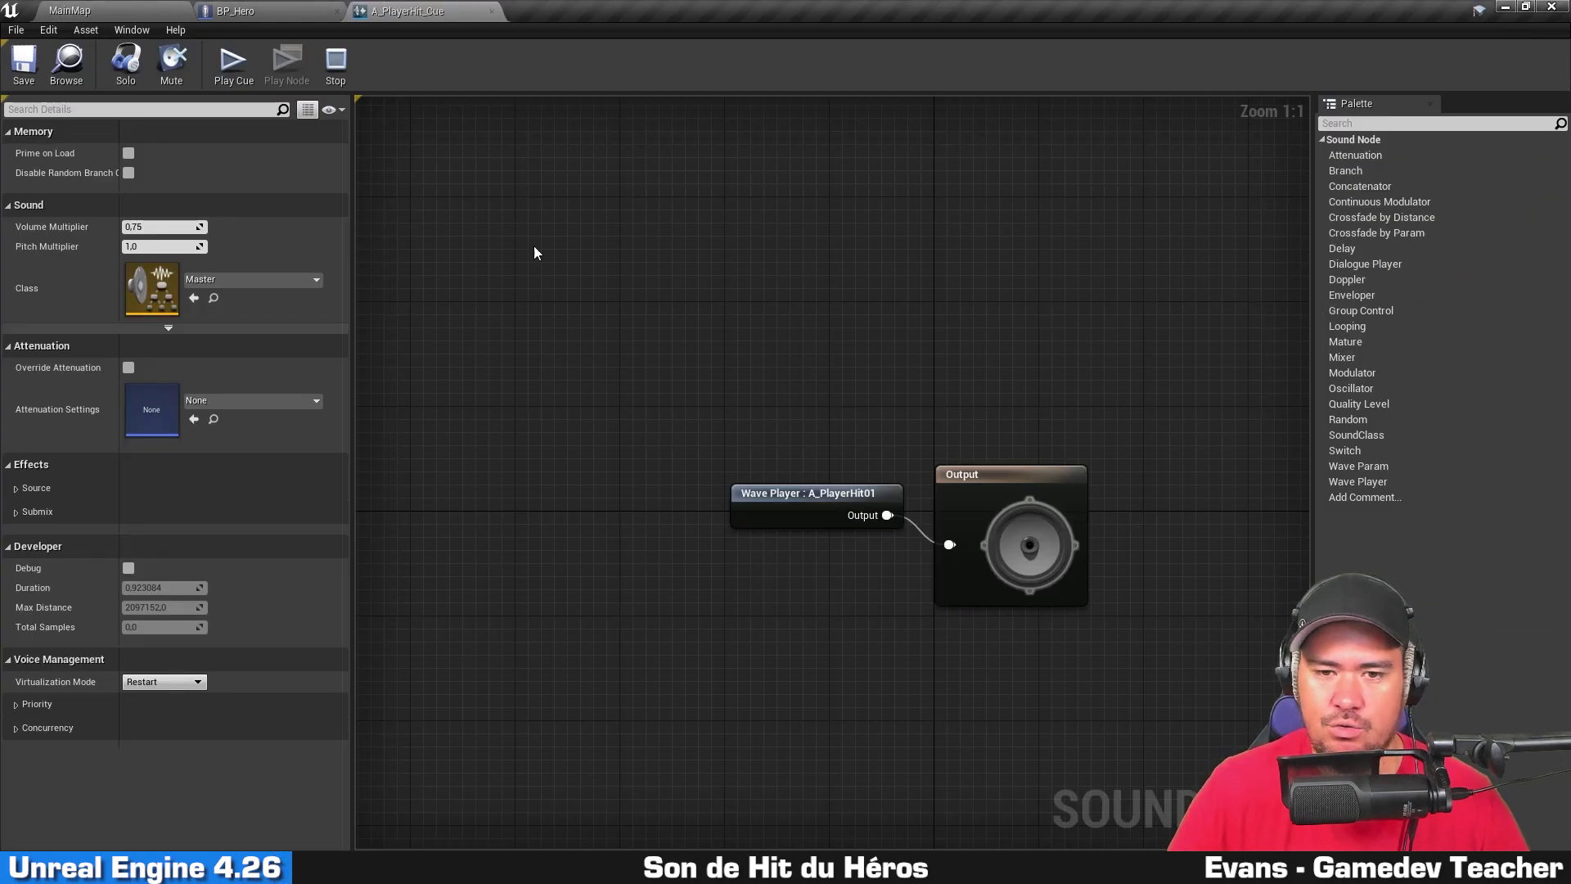
left_click_drag(796, 505, 647, 494)
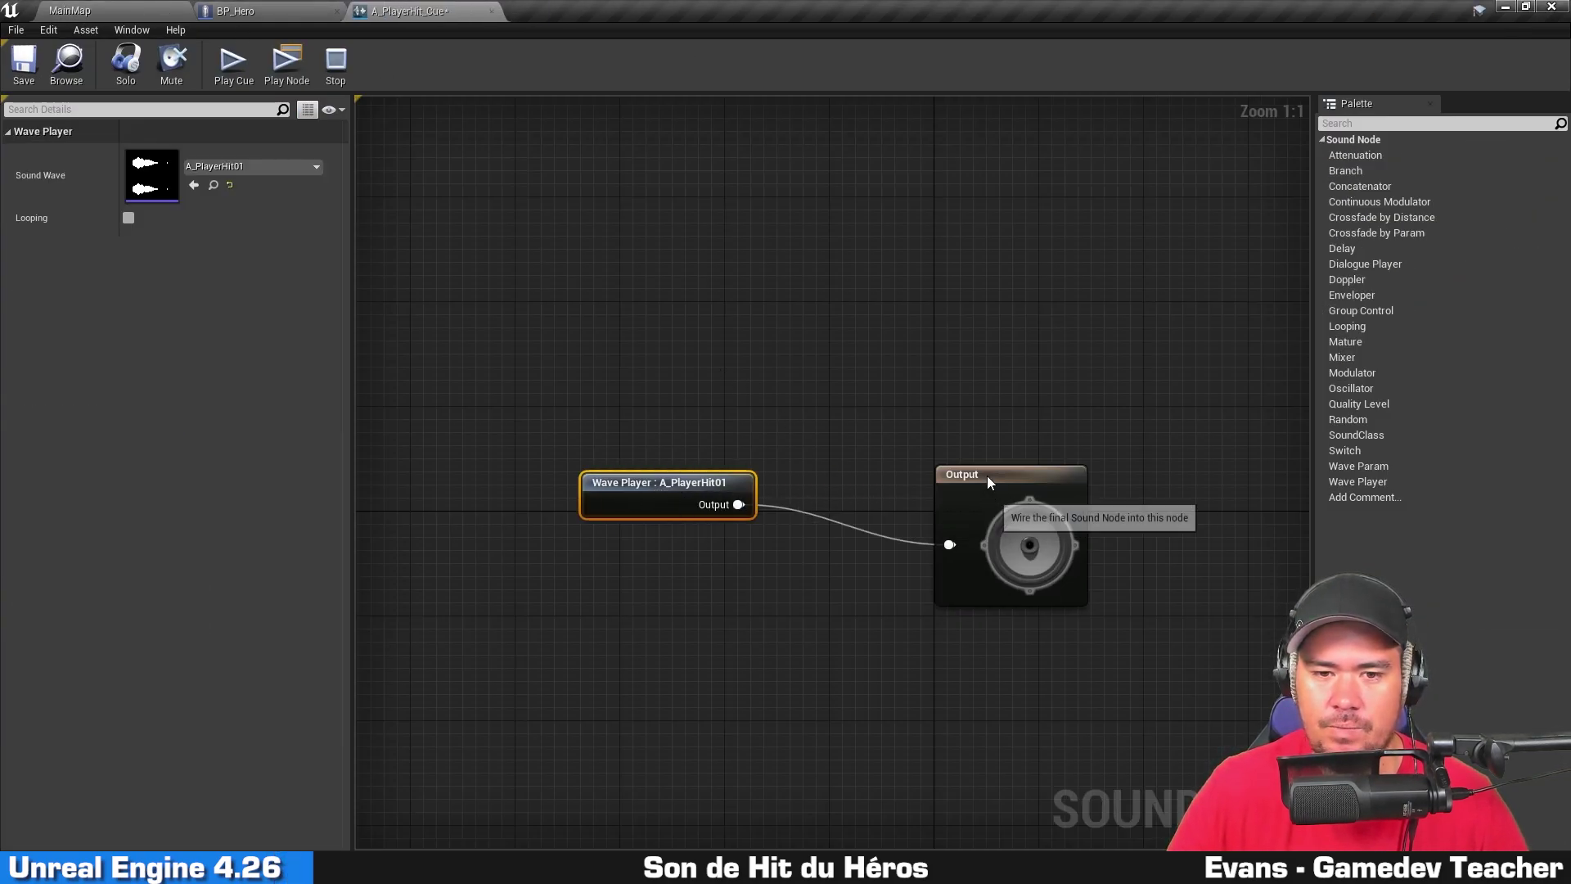
Step: Move the Output node up and the A_PlayerHit01 wave player away from it to make room between them
left_click_drag(989, 487, 975, 430)
left_click(858, 334)
left_click_drag(618, 486, 473, 356)
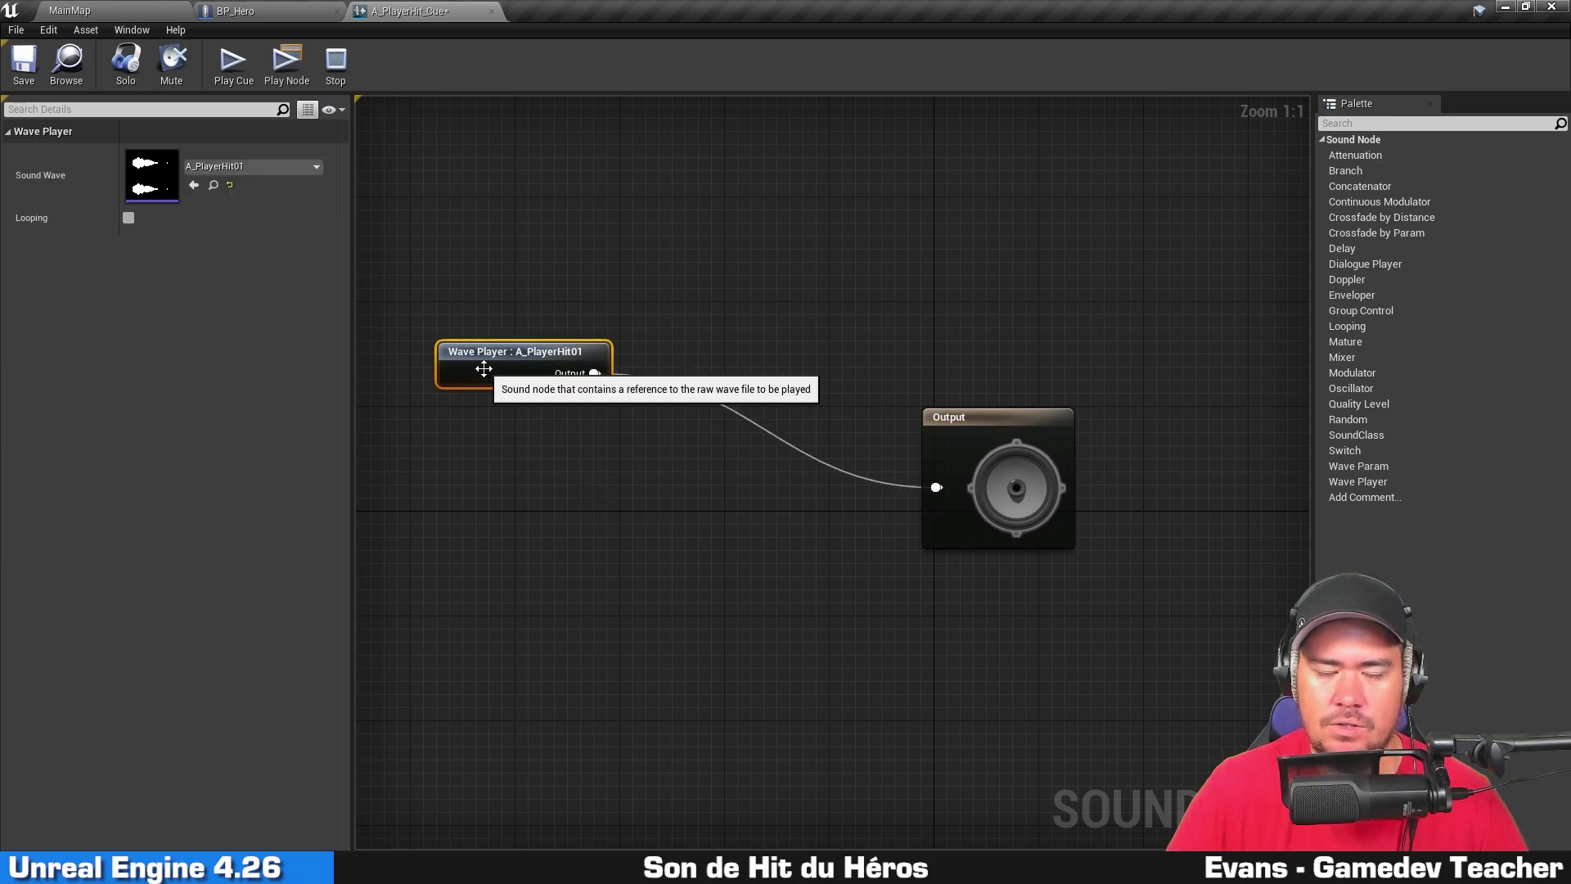
Step: Add A_PlayerHit02, A_PlayerHit03 and A_PlayerHit04 from the Audio folder to A_PlayerHit_Cue, stacked below the A_PlayerHit01 wave player
left_click(84, 8)
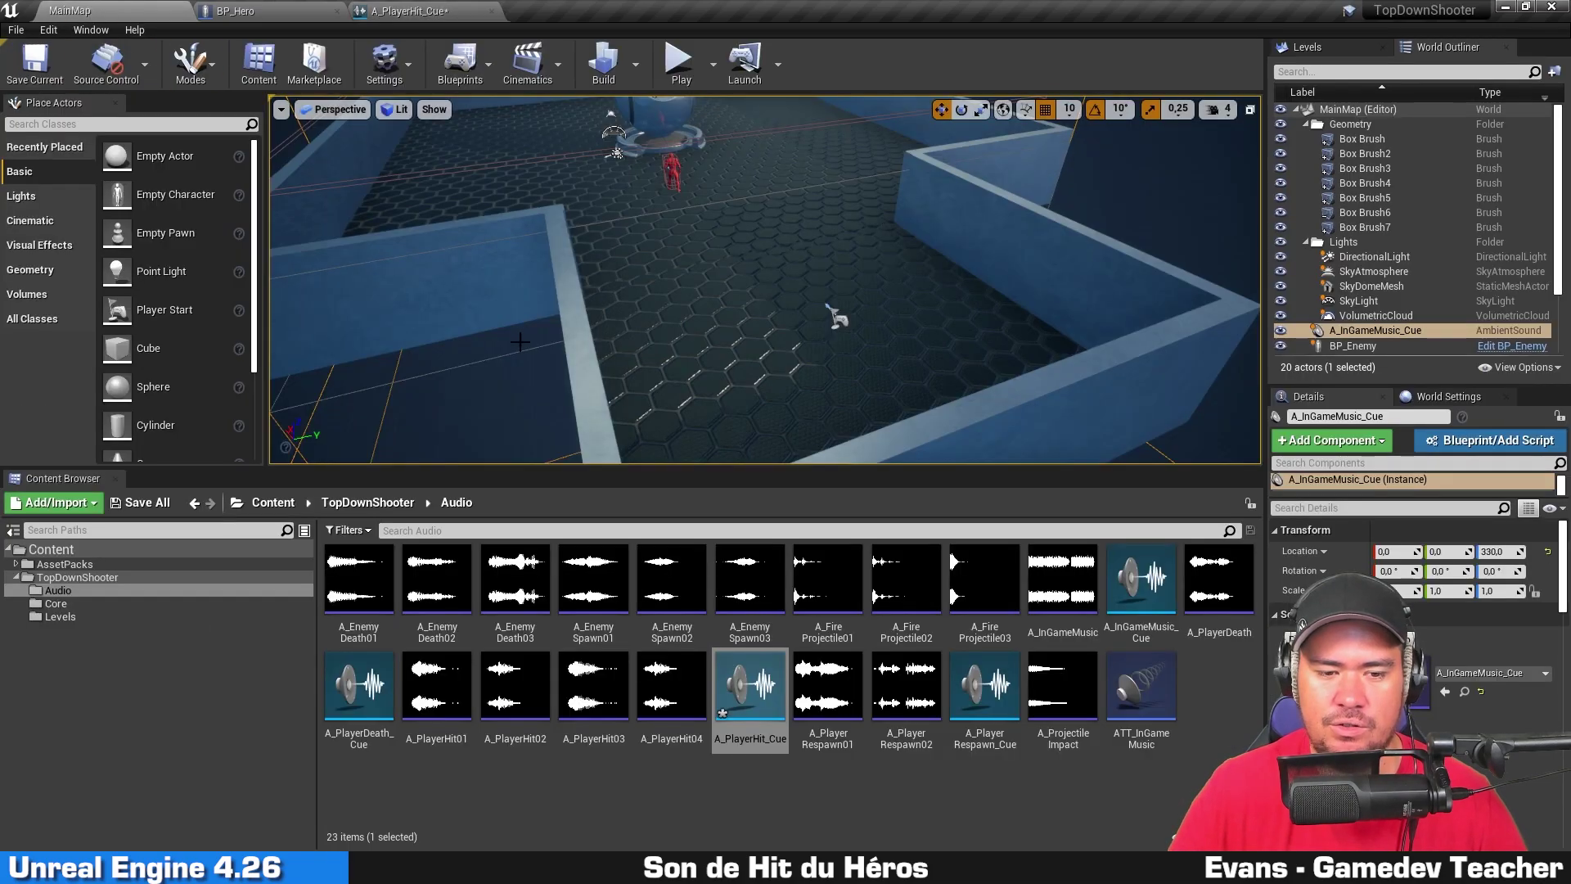
left_click(576, 798)
left_click(668, 743)
left_click(583, 743, "ctrl")
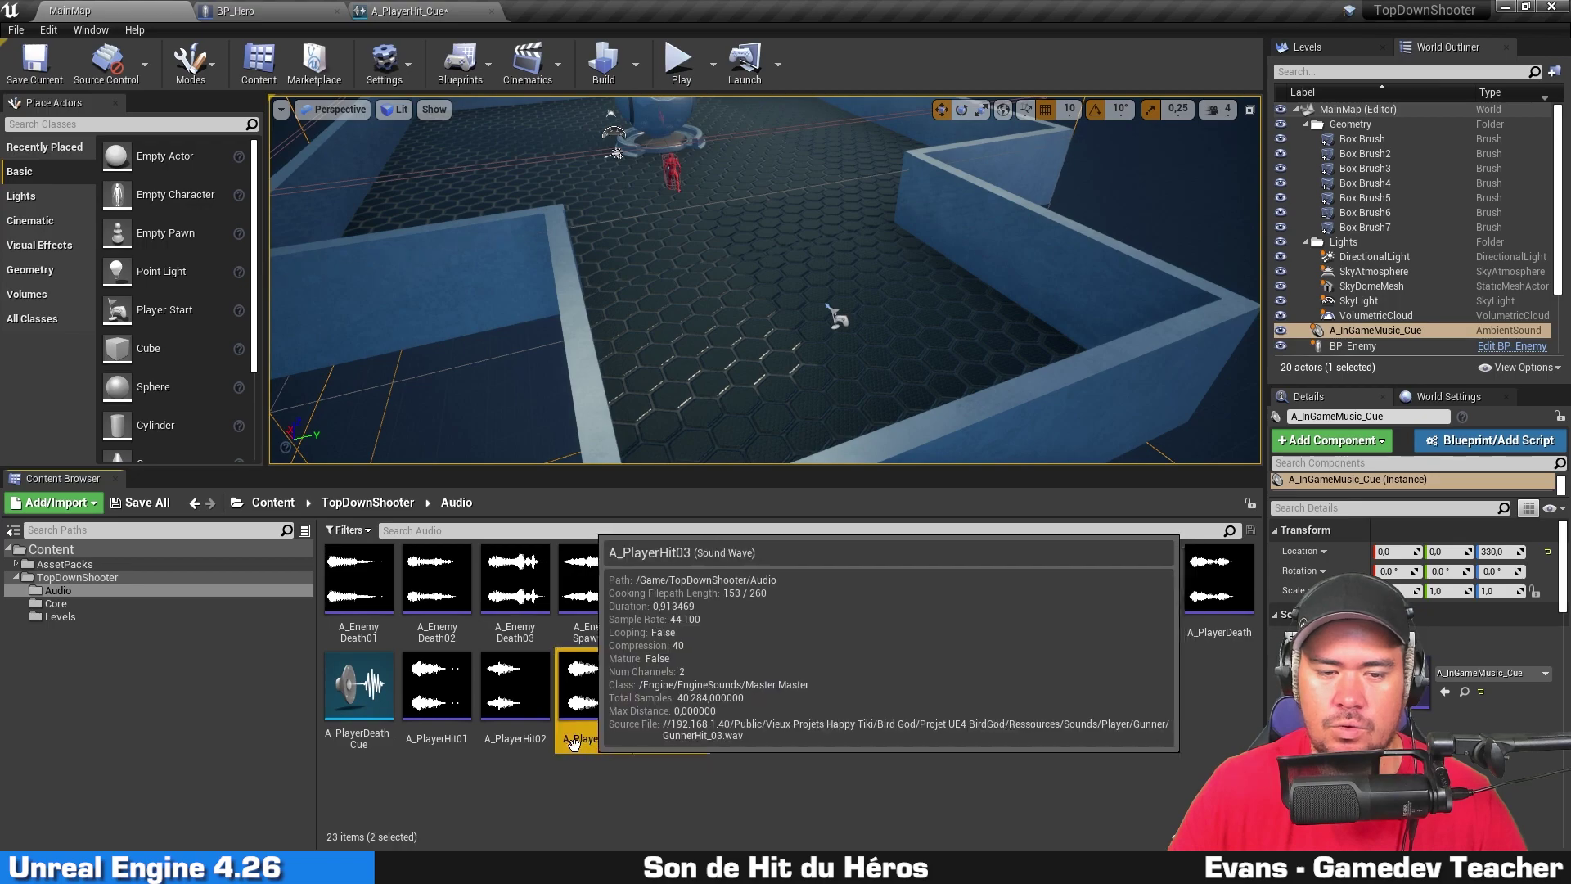
left_click(515, 687, "ctrl")
left_click_drag(583, 702, 474, 430)
right_click_drag(474, 430, 693, 385)
left_click_drag(572, 571, 692, 371)
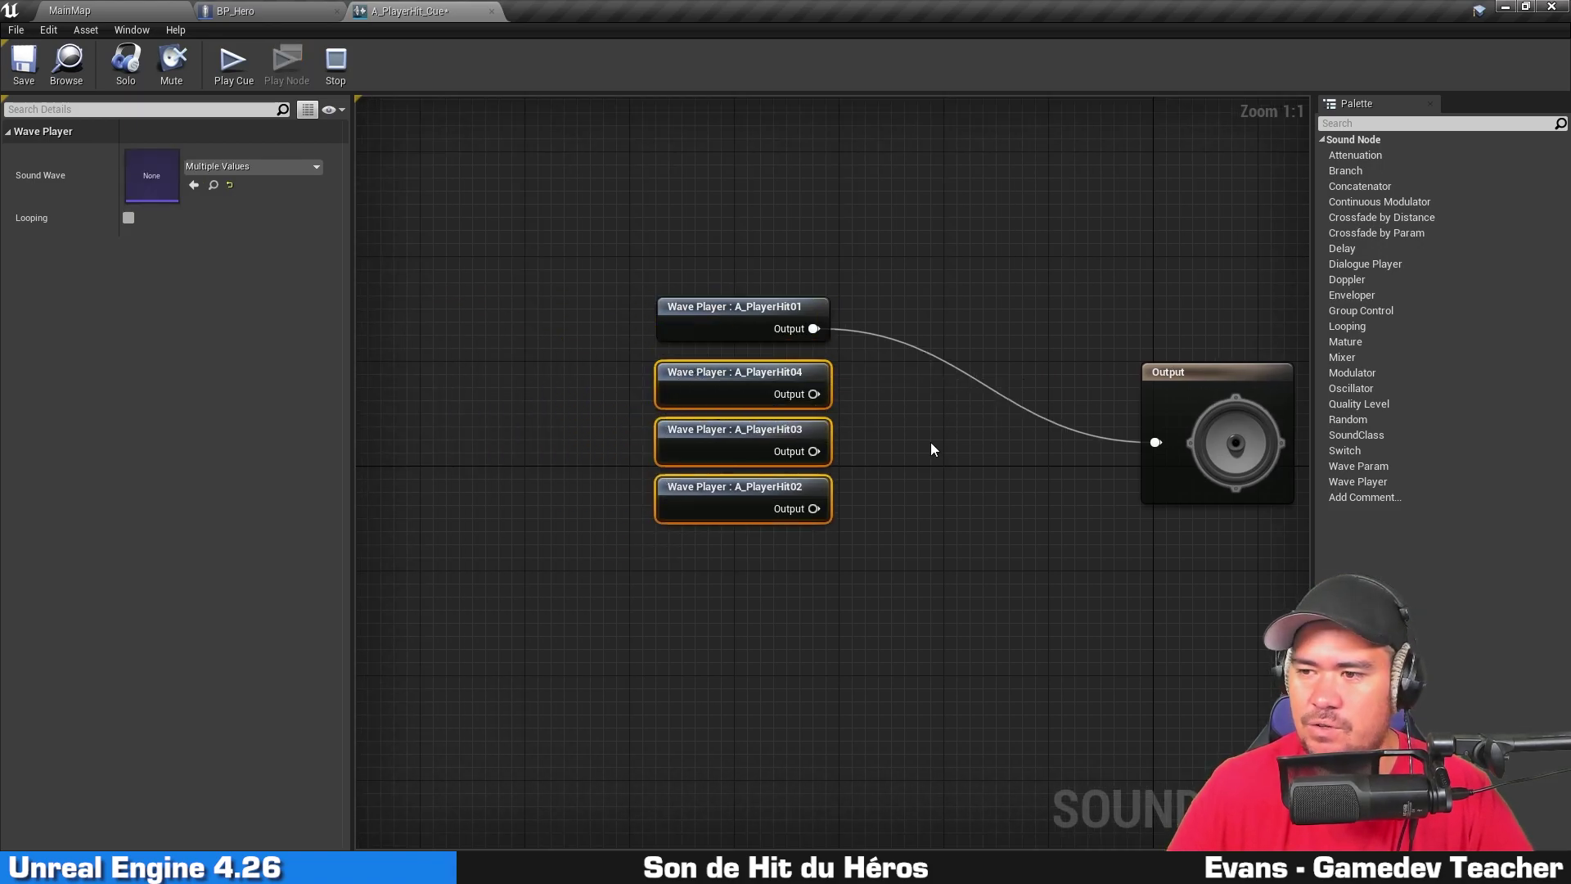
left_click(900, 440)
Step: Disconnect A_PlayerHit01 from the Output and route all four wave players through a new Random node into the Output
right_click_drag(971, 463, 878, 475)
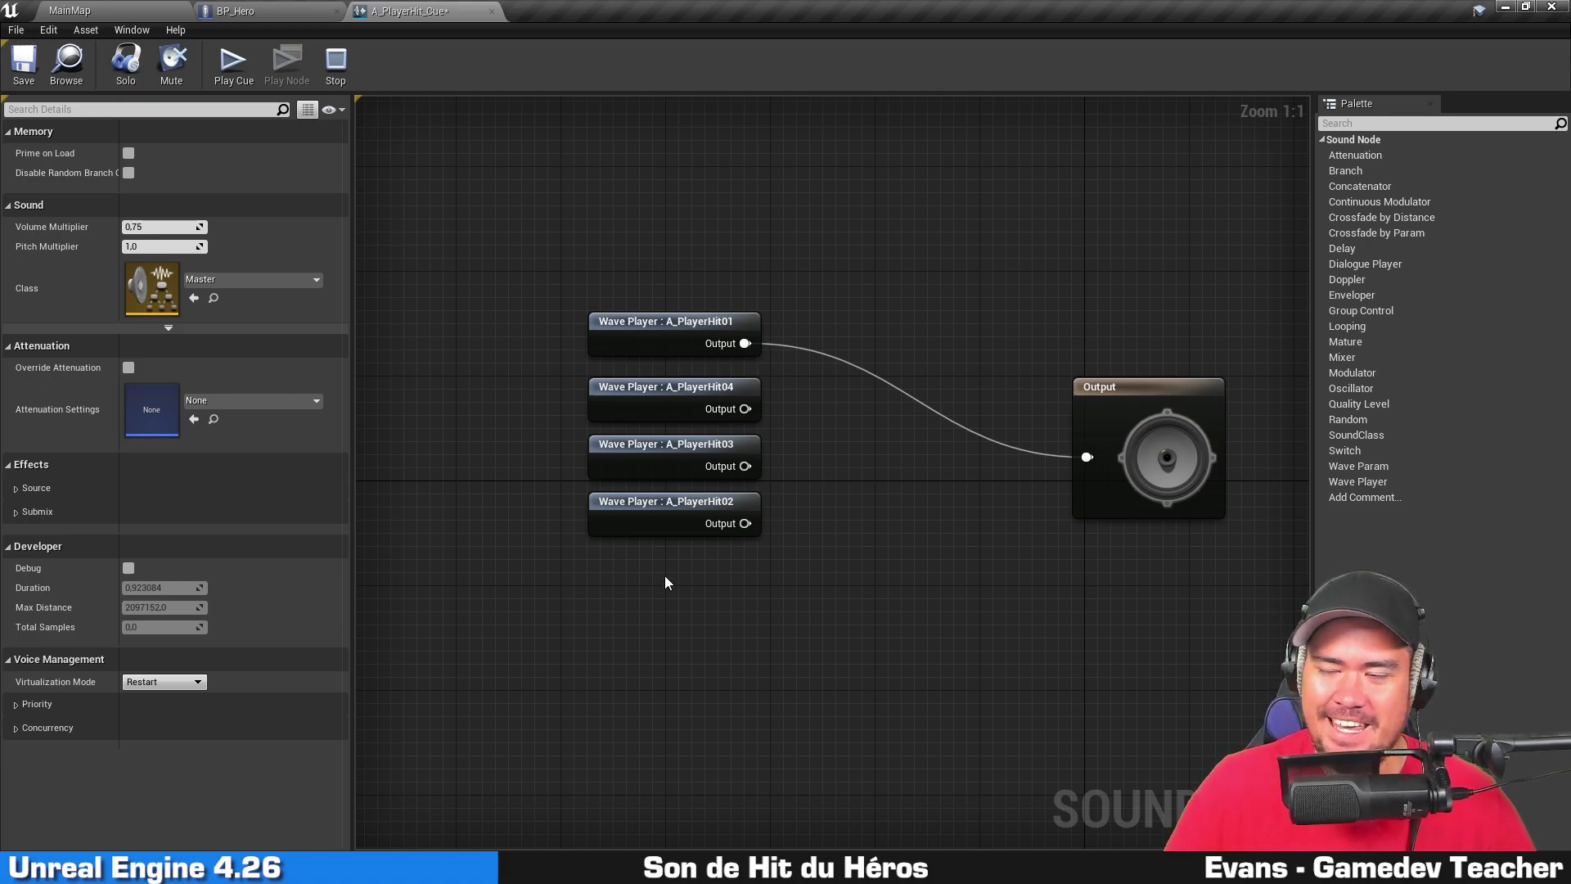
left_click(747, 343, "alt")
left_click_drag(512, 644, 738, 206)
left_click_drag(1355, 417, 843, 360)
left_click_drag(623, 582, 1005, 428)
mouse_move(749, 334)
right_mouse_down()
mouse_move(1083, 341)
mouse_move(755, 344)
right_mouse_up()
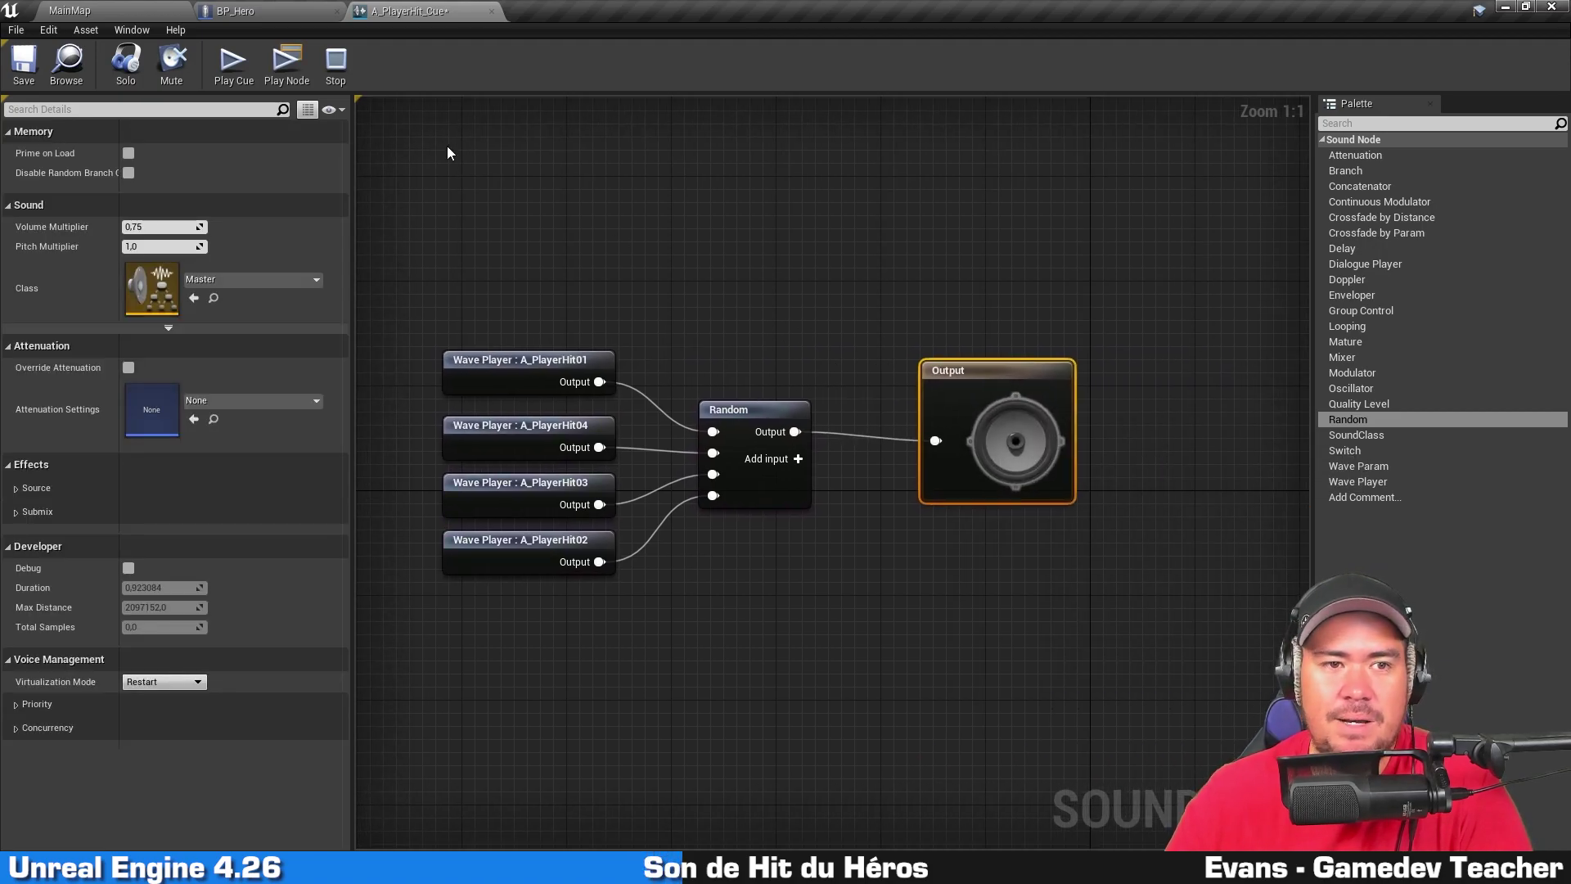
Step: Preview A_PlayerHit_Cue several times to hear the randomized hit sounds
left_click(230, 76)
left_click(230, 75)
left_click(230, 75)
left_click(230, 76)
left_click(705, 204)
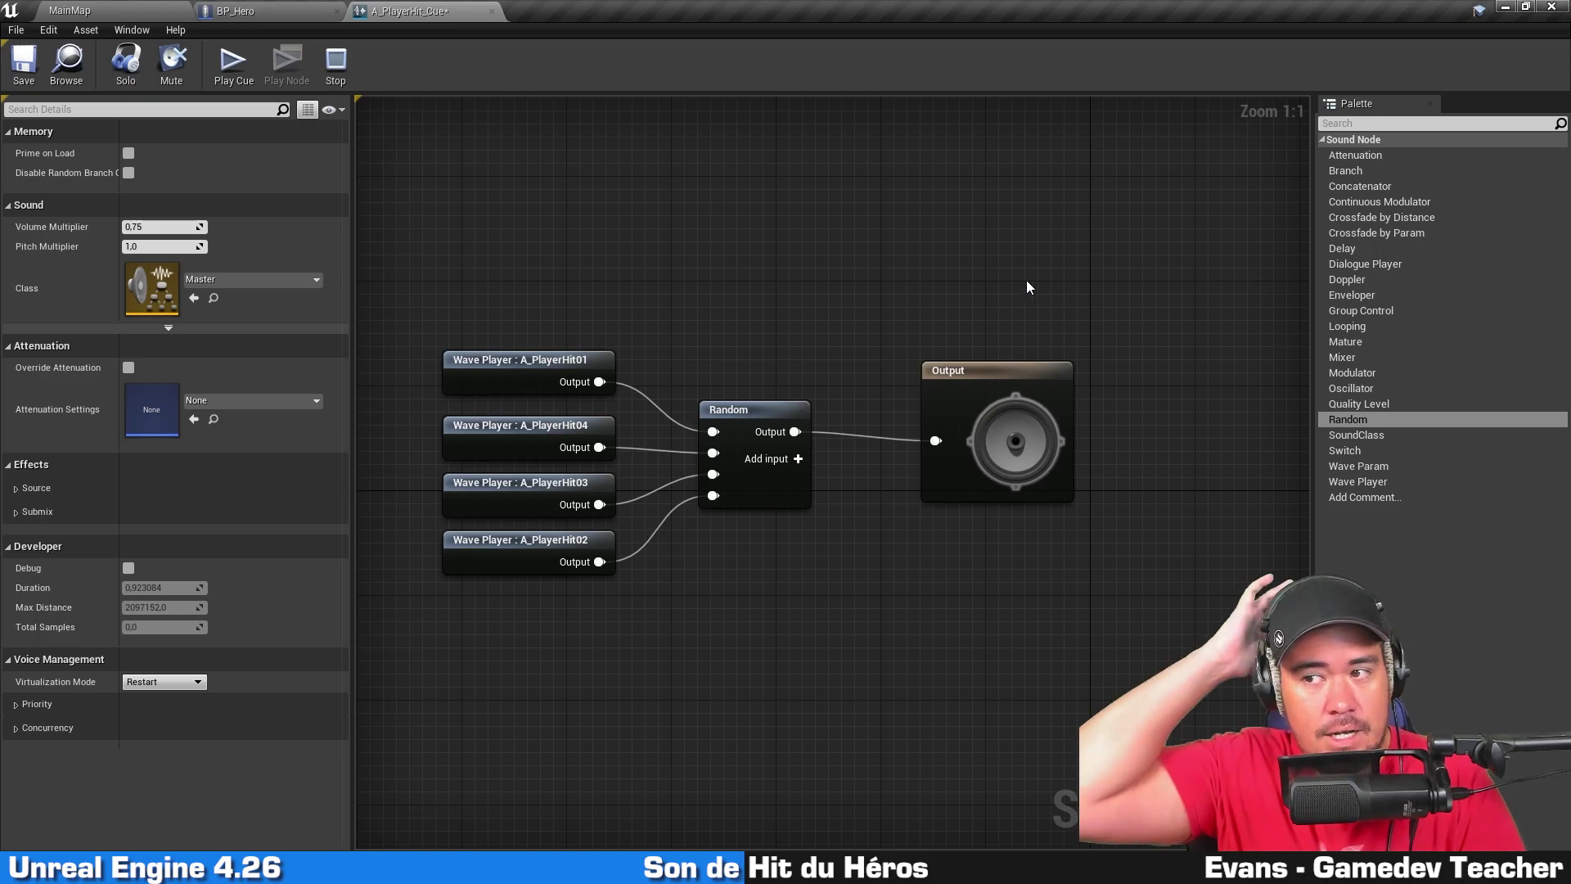
Step: In BP_Hero's health logic, move the nodes up to Print String away from the Is Dead branch to free space between them
left_click(270, 10)
scroll(720, 471, "down", 5)
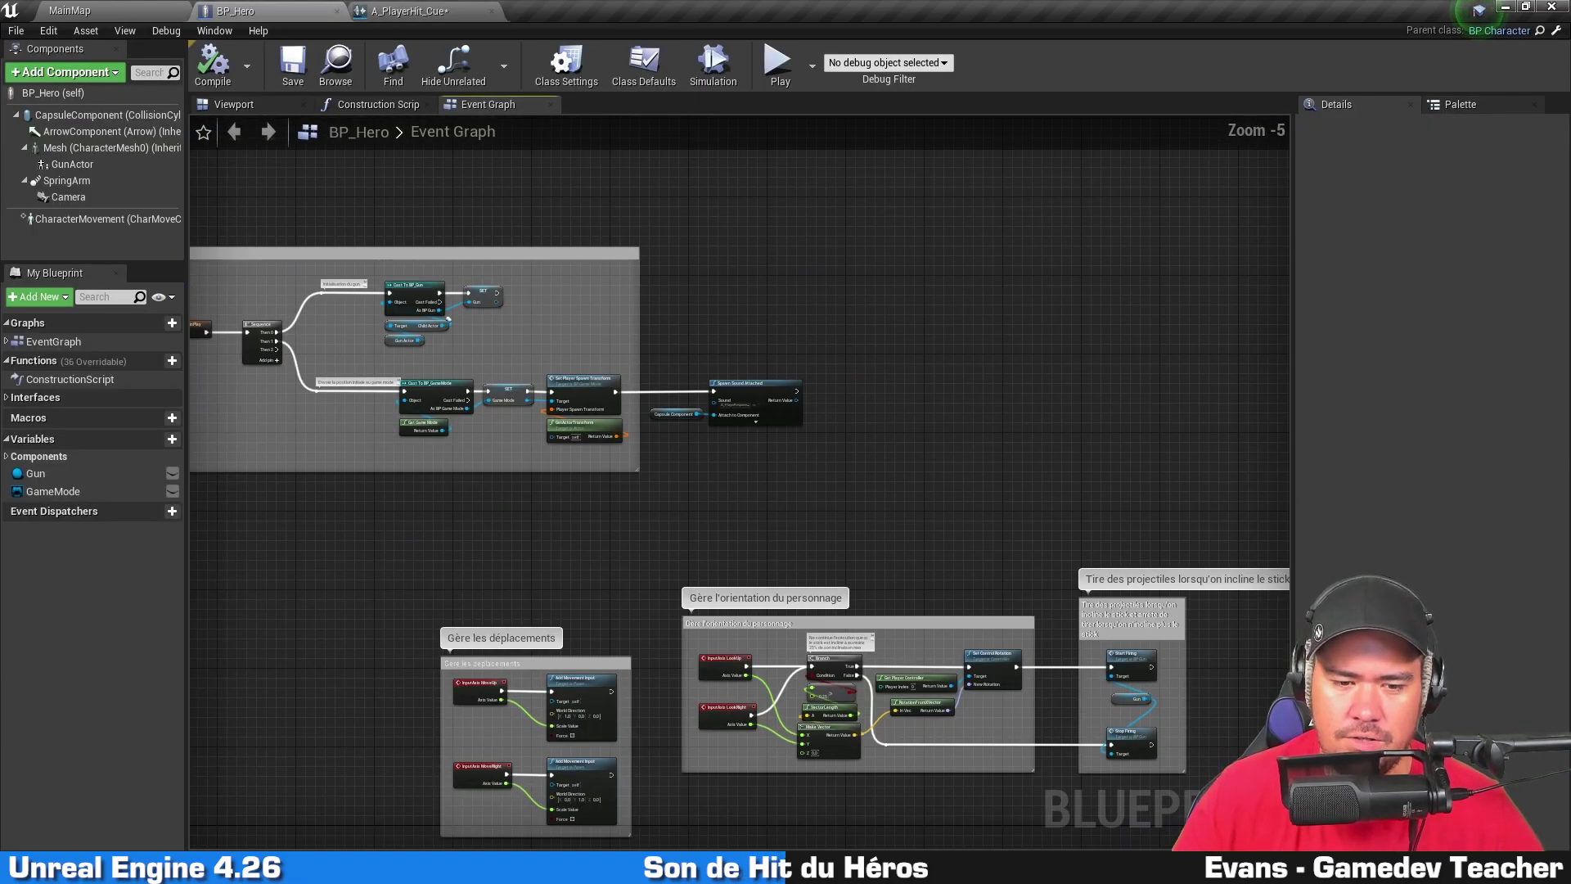
scroll(592, 715, "up", 3)
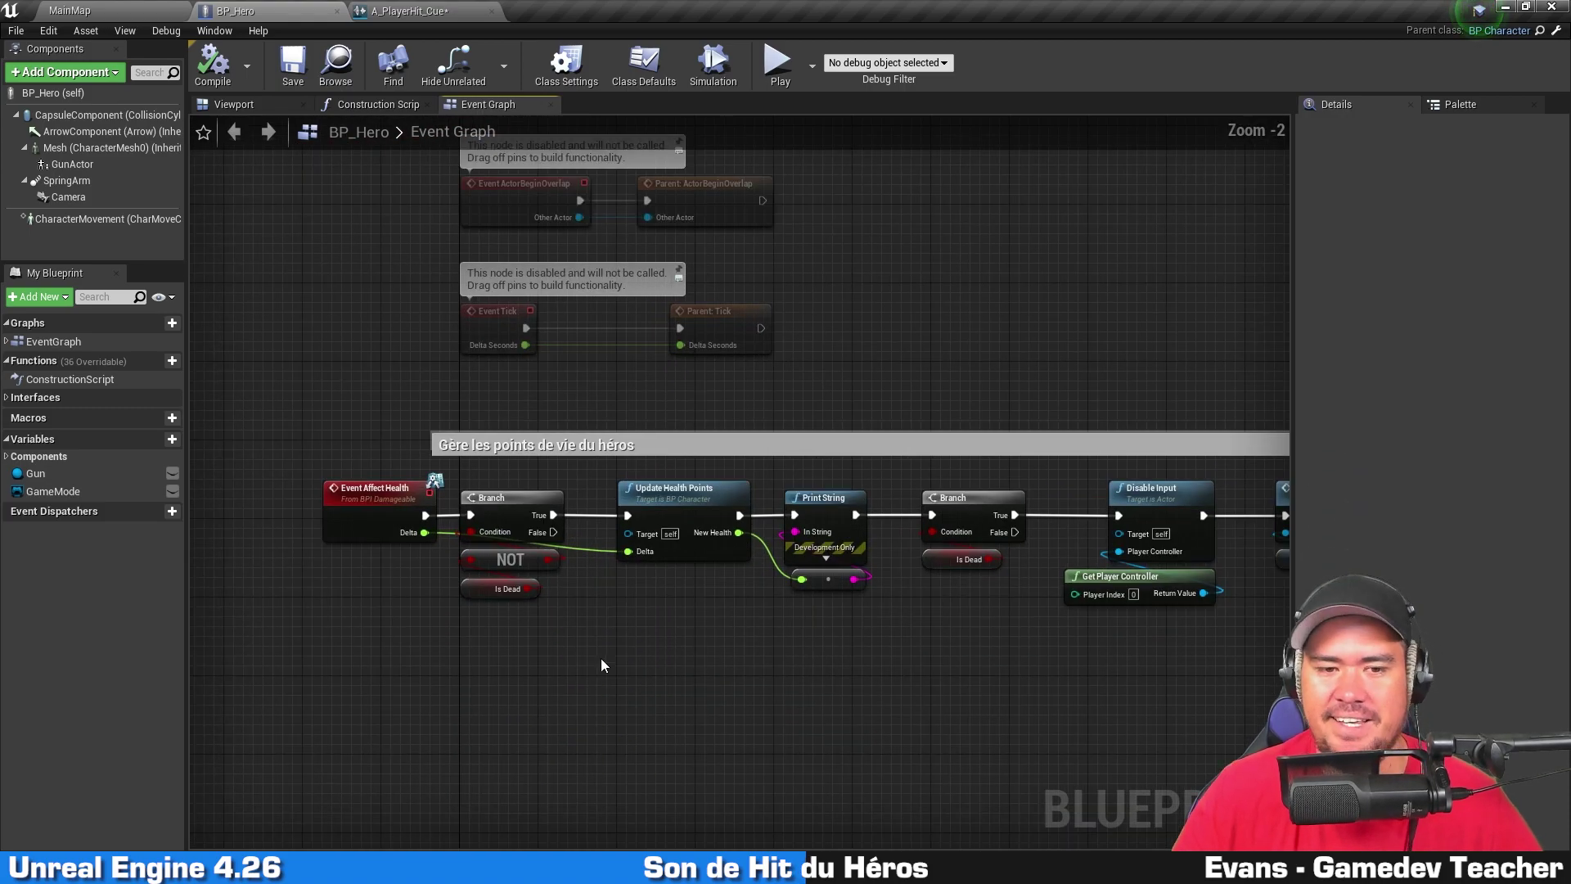
right_click_drag(596, 660, 743, 475)
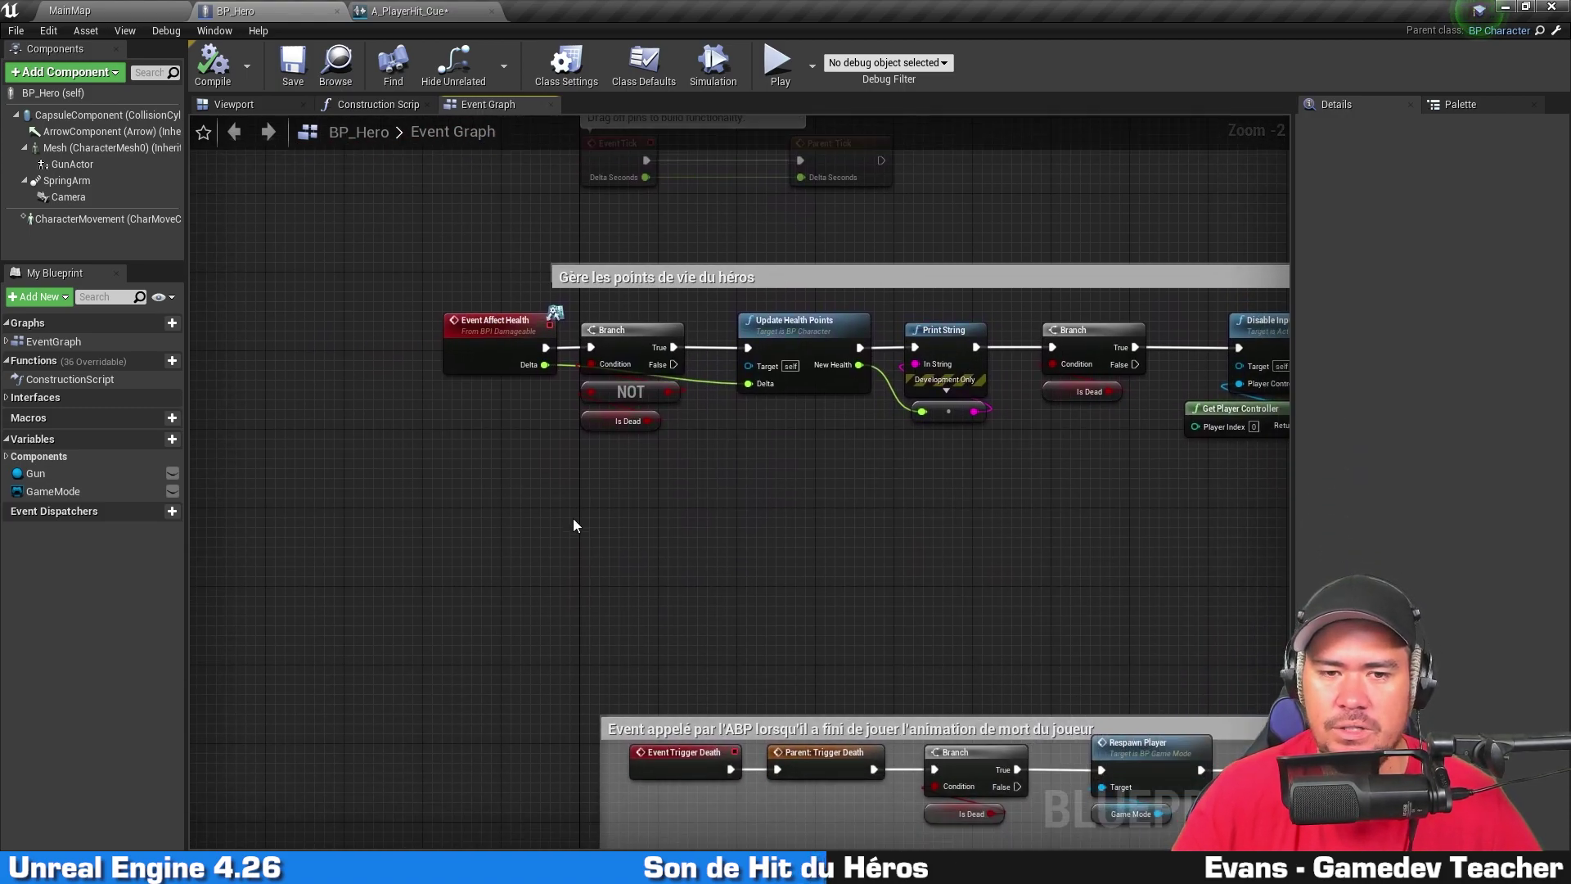
mouse_move(570, 451)
left_mouse_down()
mouse_move(949, 350)
mouse_move(743, 344)
left_mouse_up()
left_click(871, 386)
scroll(833, 372, "up", 2)
right_click_drag(831, 370, 671, 374)
Step: Insert a Spawn Sound Attached node between Print String and the Is Dead branch, aligned with the execution line
left_click_drag(589, 344, 740, 345)
type("spawnsounda")
key("Return")
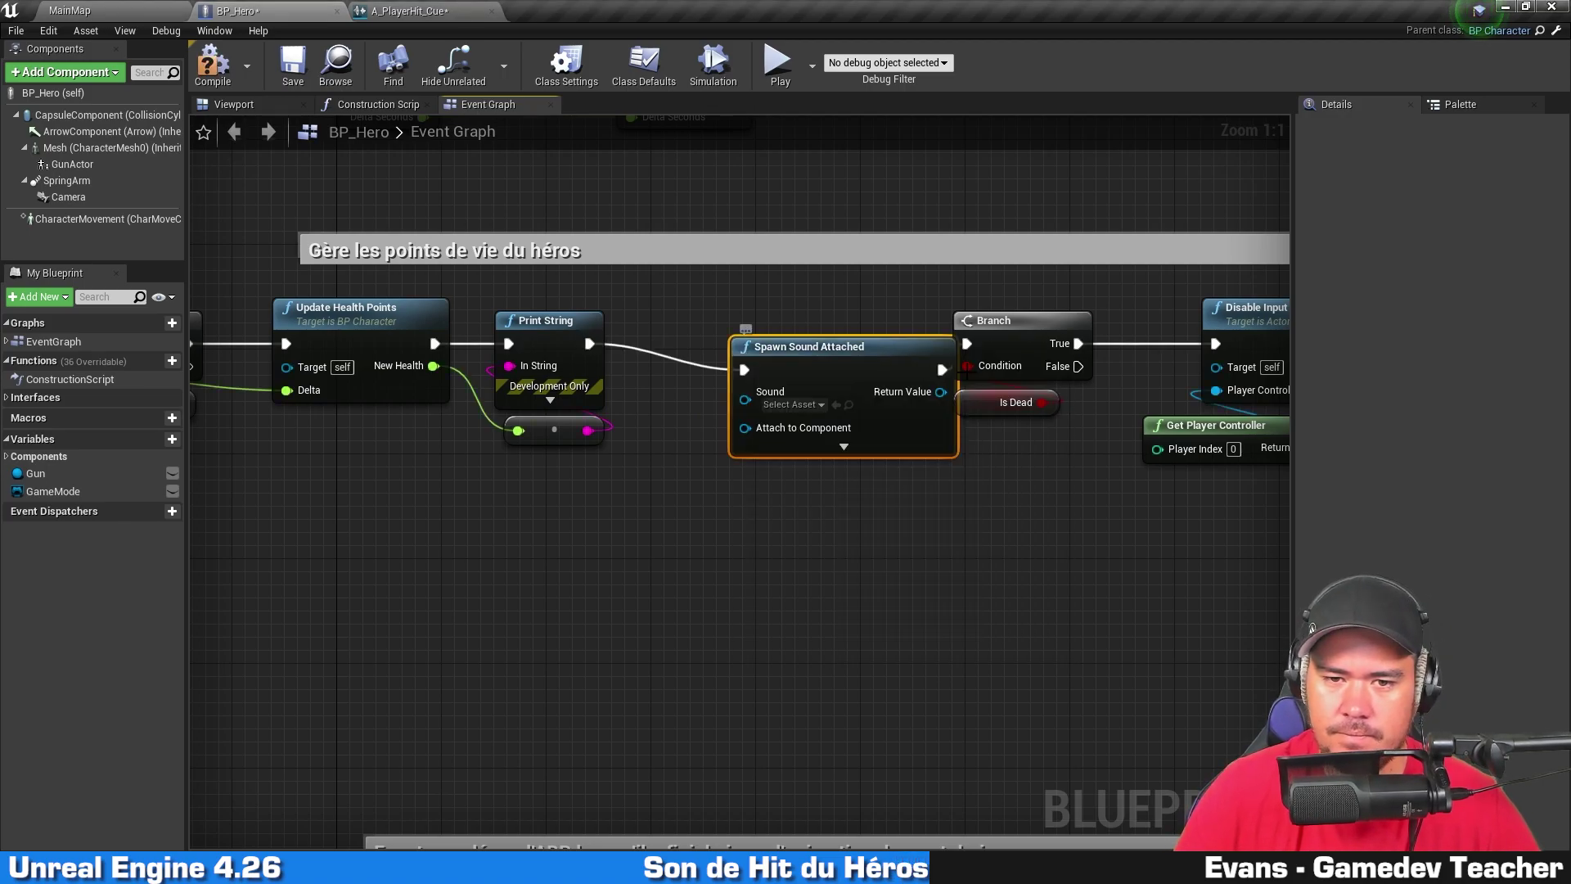
left_click_drag(759, 371, 707, 344)
left_click(719, 543)
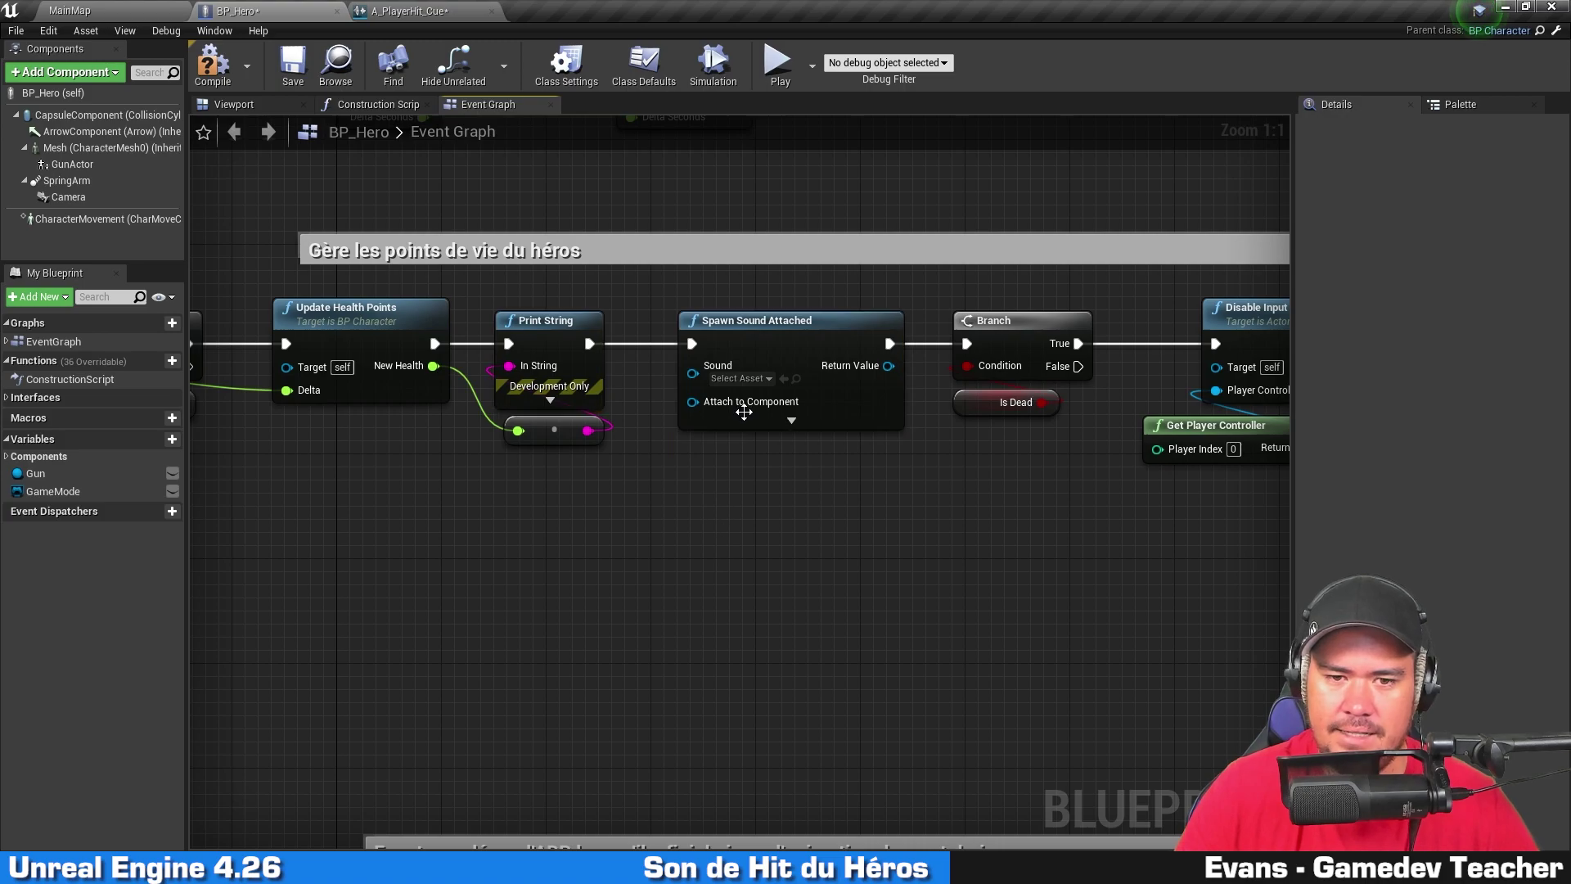
Step: Set the hit sound node's Sound to A_PlayerHit_Cue and connect the Capsule Component to Attach to Component
left_click(741, 378)
type("hit")
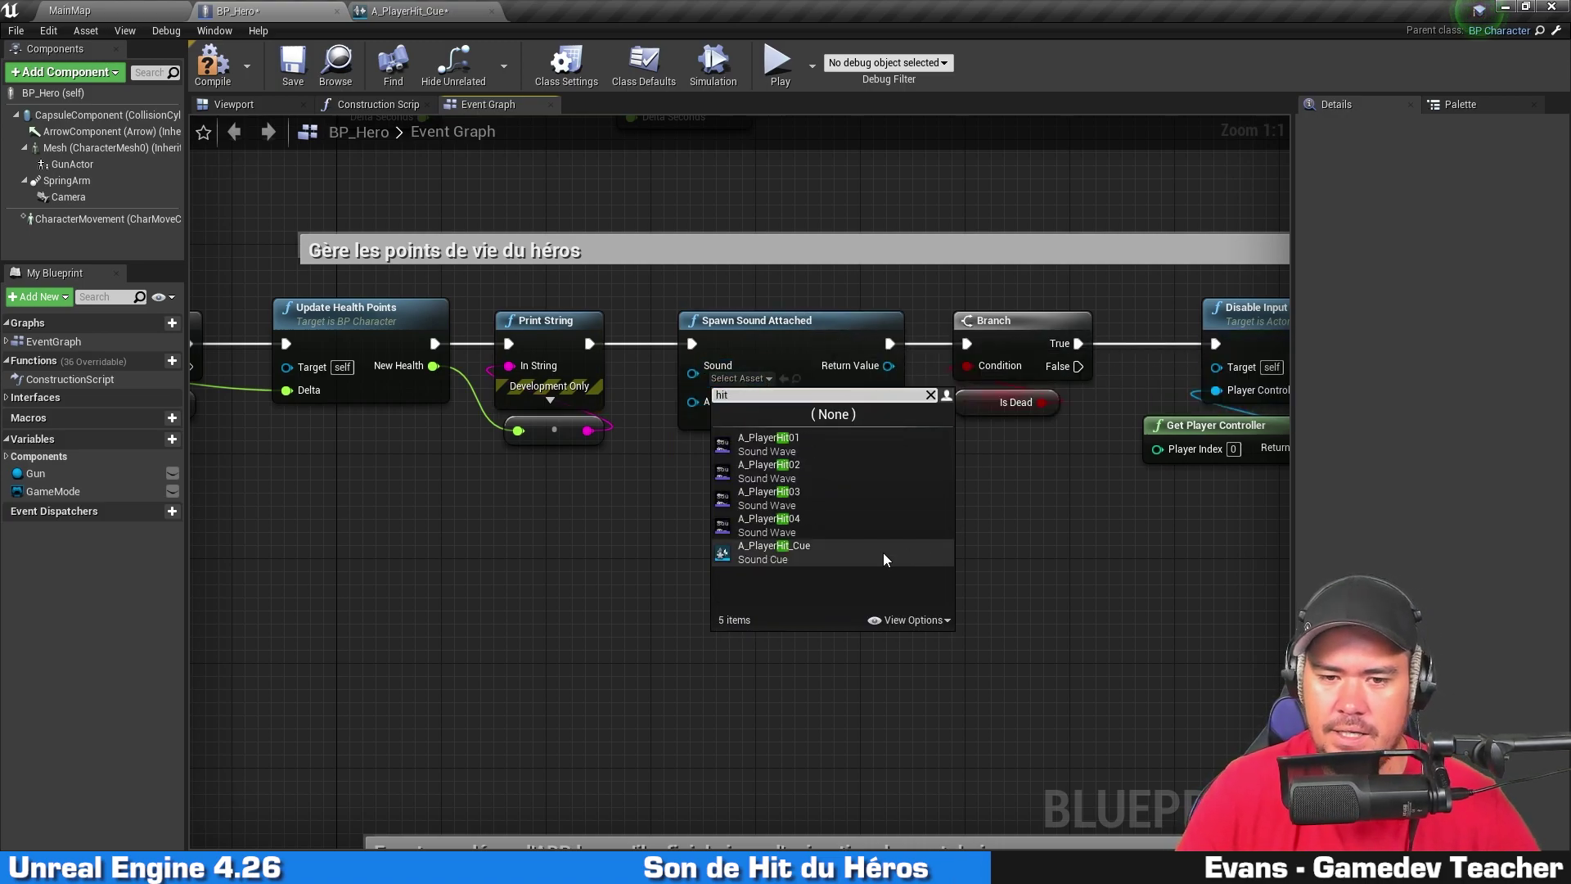
left_click(874, 553)
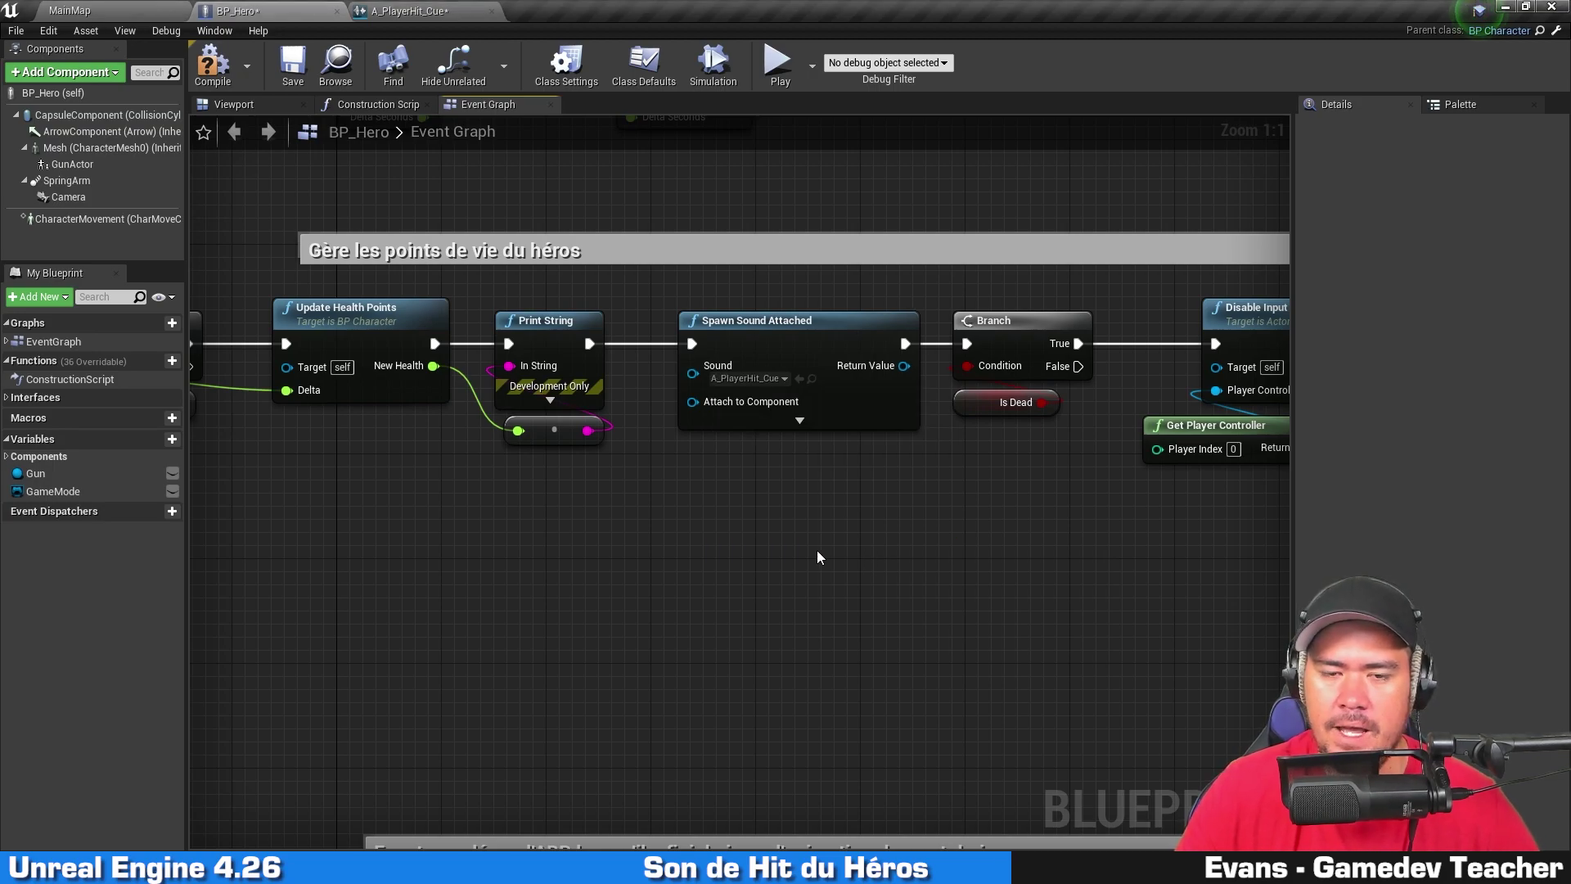
left_click_drag(65, 116, 654, 475)
left_click_drag(765, 481, 694, 401)
left_click_drag(662, 483, 494, 497)
Step: Set Location Type to Snap to Target, Keep World Scale, enable Stop when Attached to Destroyed, and tuck the Capsule Component under the node
left_click(797, 421)
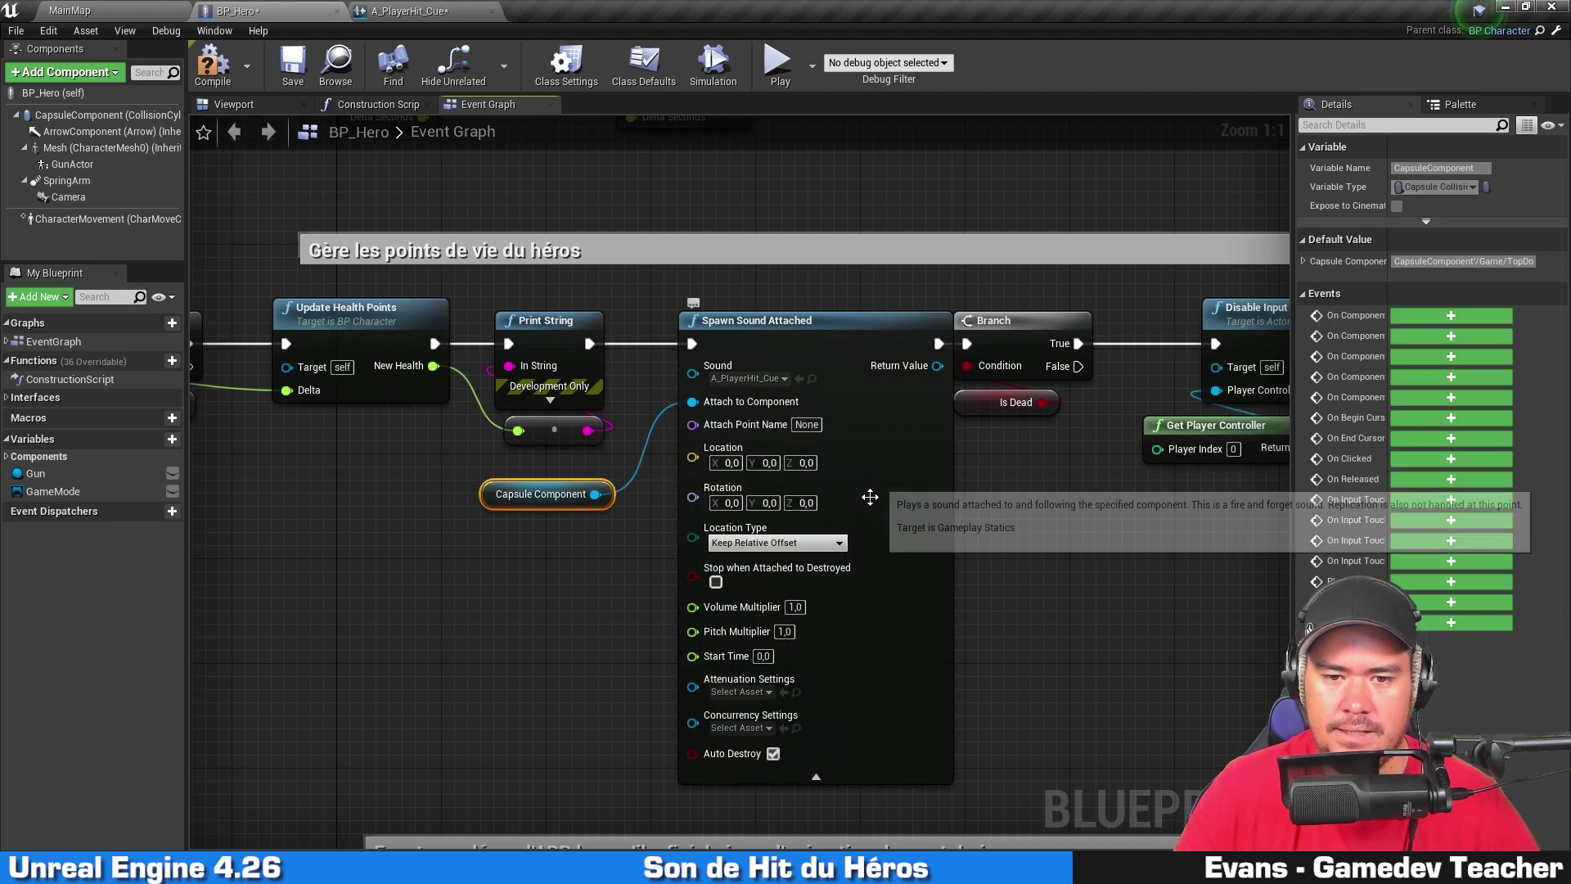
left_click(820, 544)
left_click(776, 578)
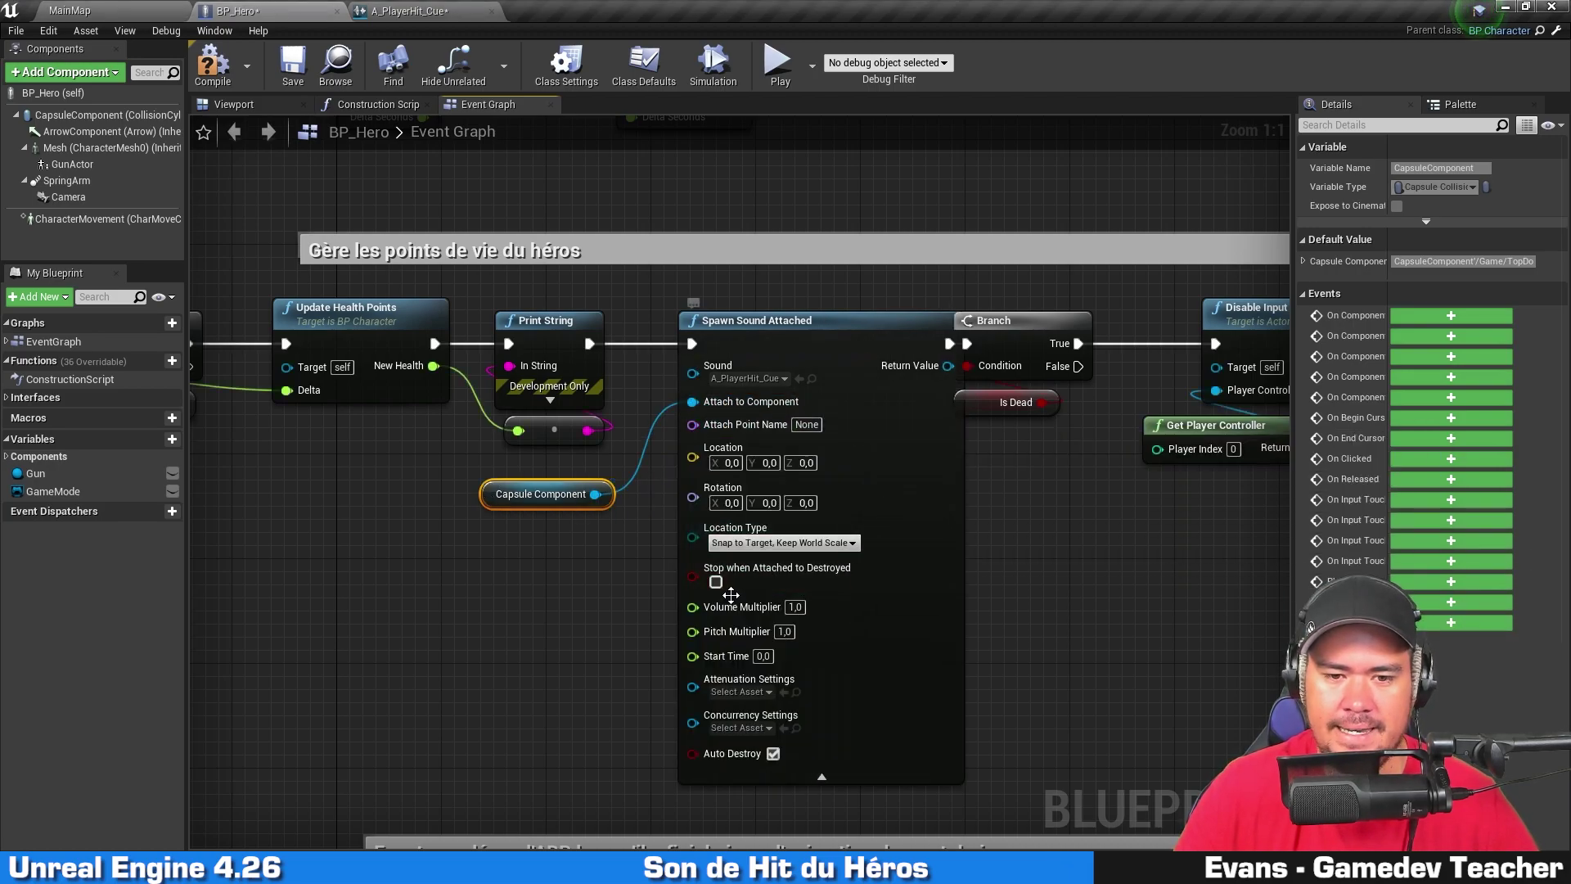
left_click(717, 582)
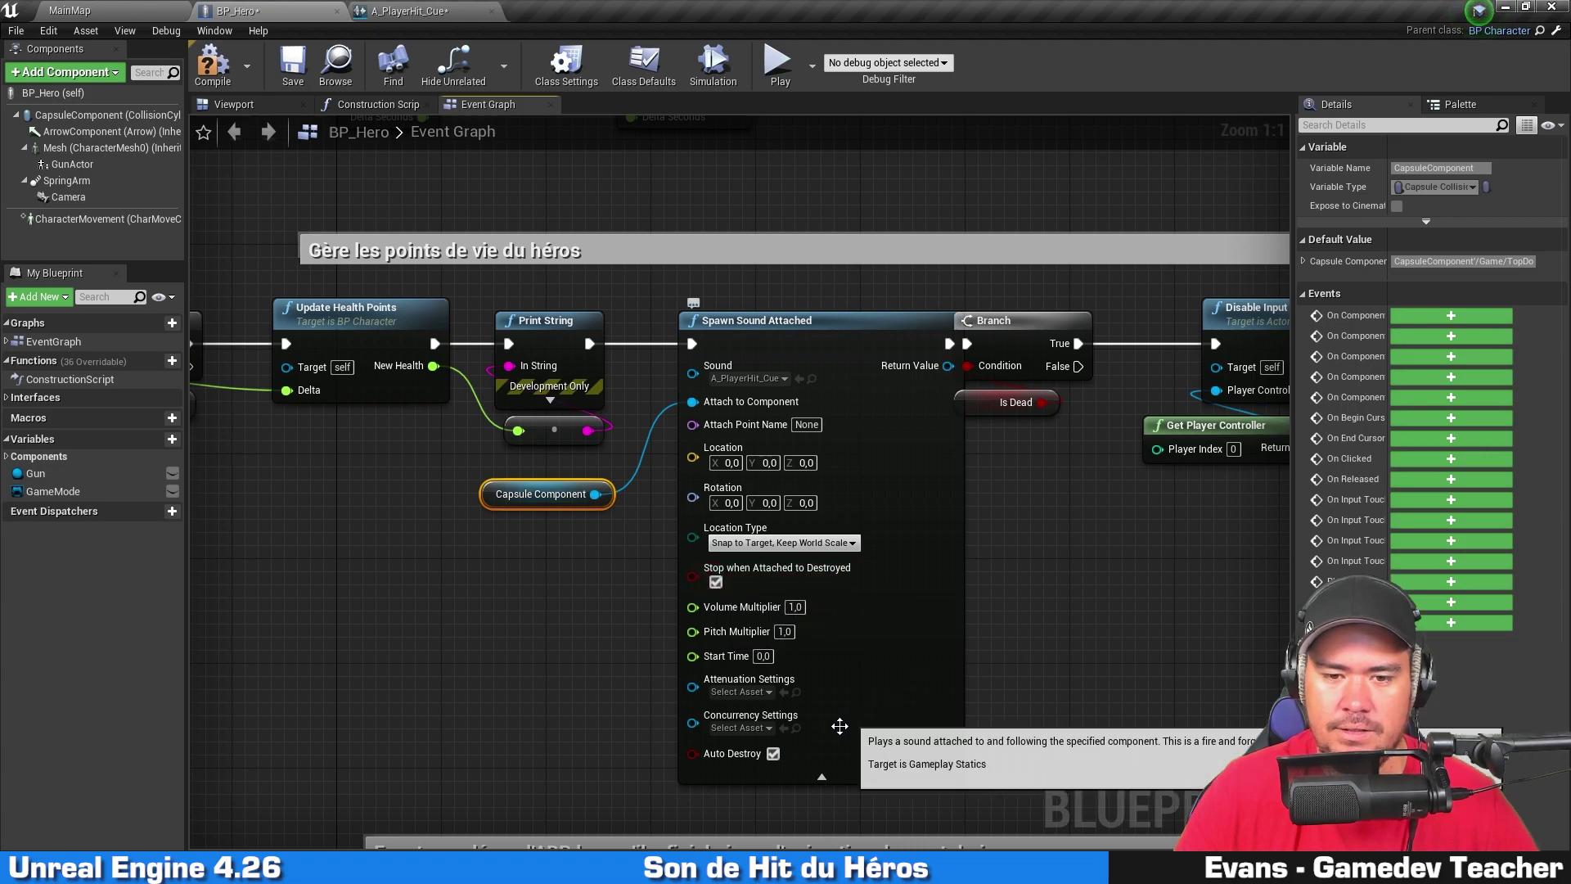
left_click(847, 777)
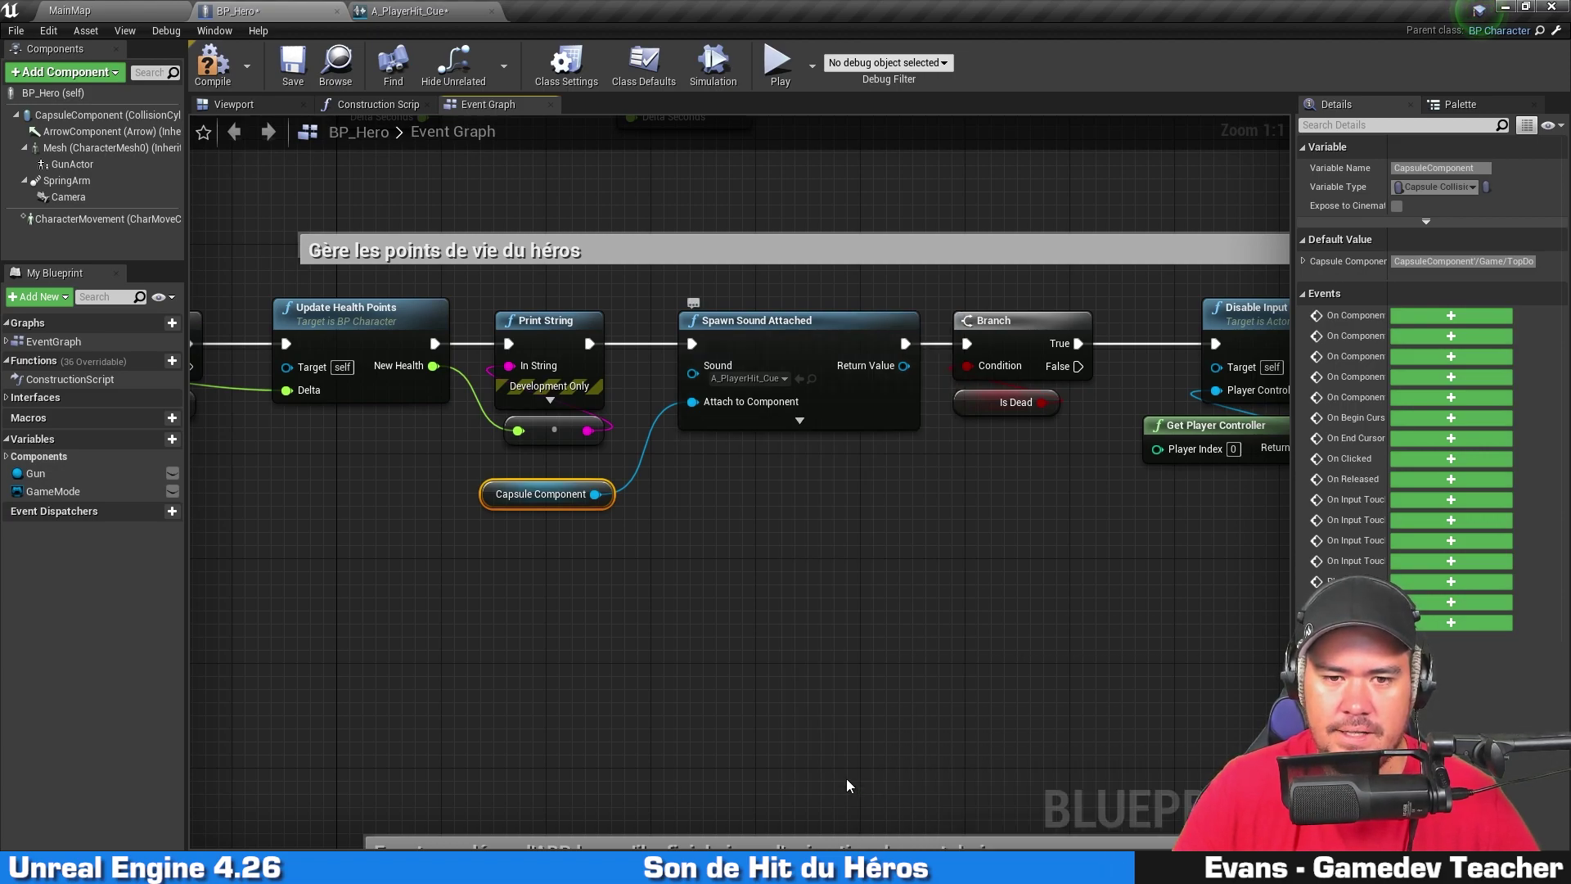
left_click_drag(482, 498, 678, 459)
left_click(674, 554)
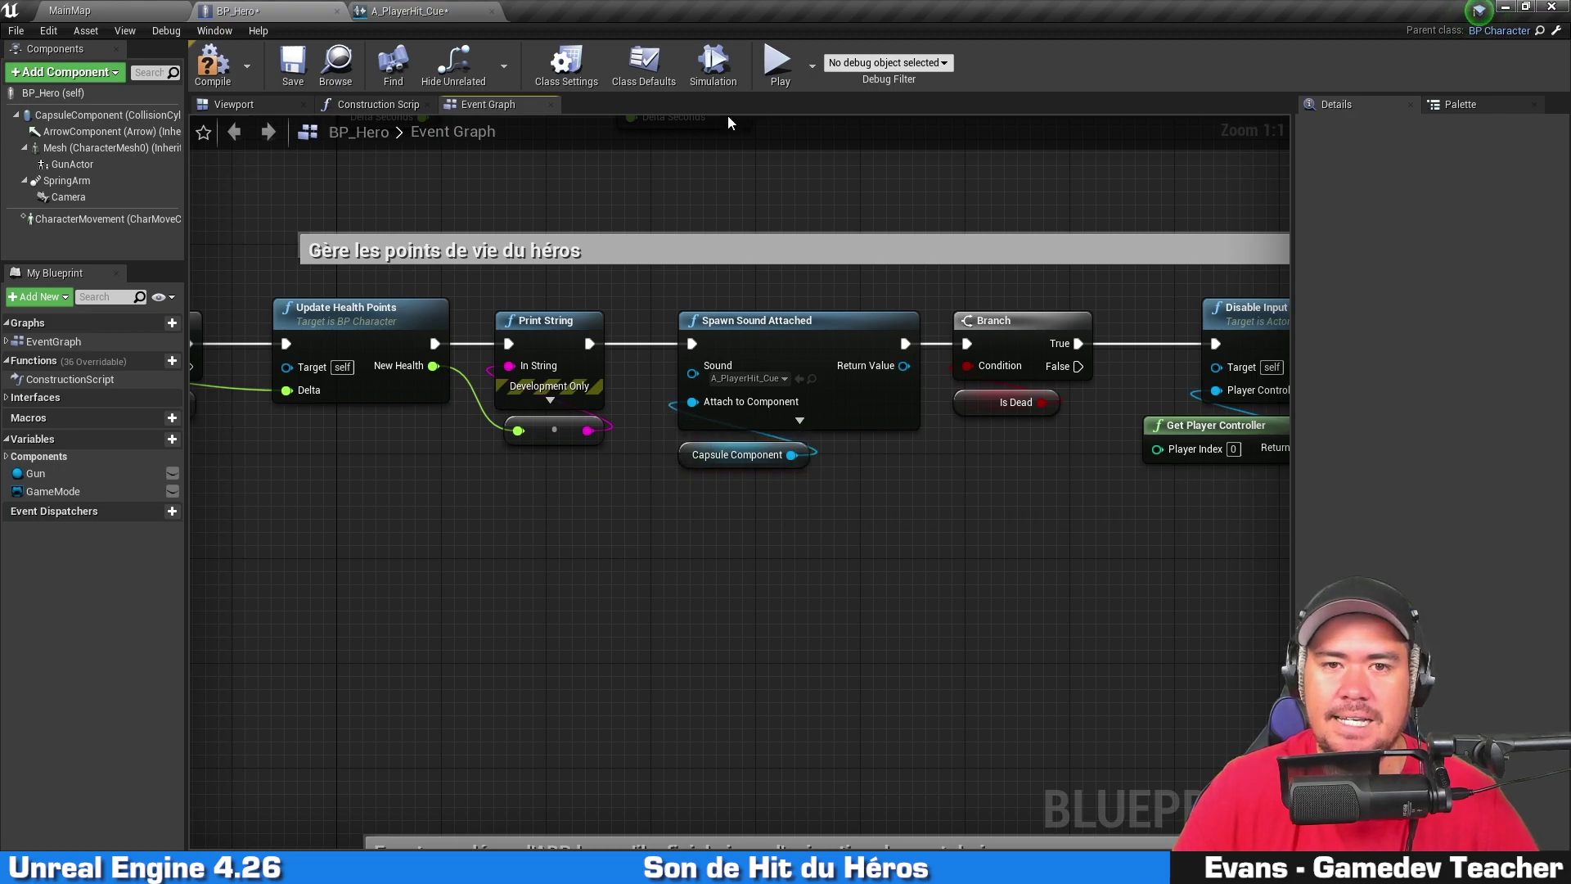
Step: Play-test the game, running the hero among the enemies to check the hit sound, and end the session
left_click(780, 67)
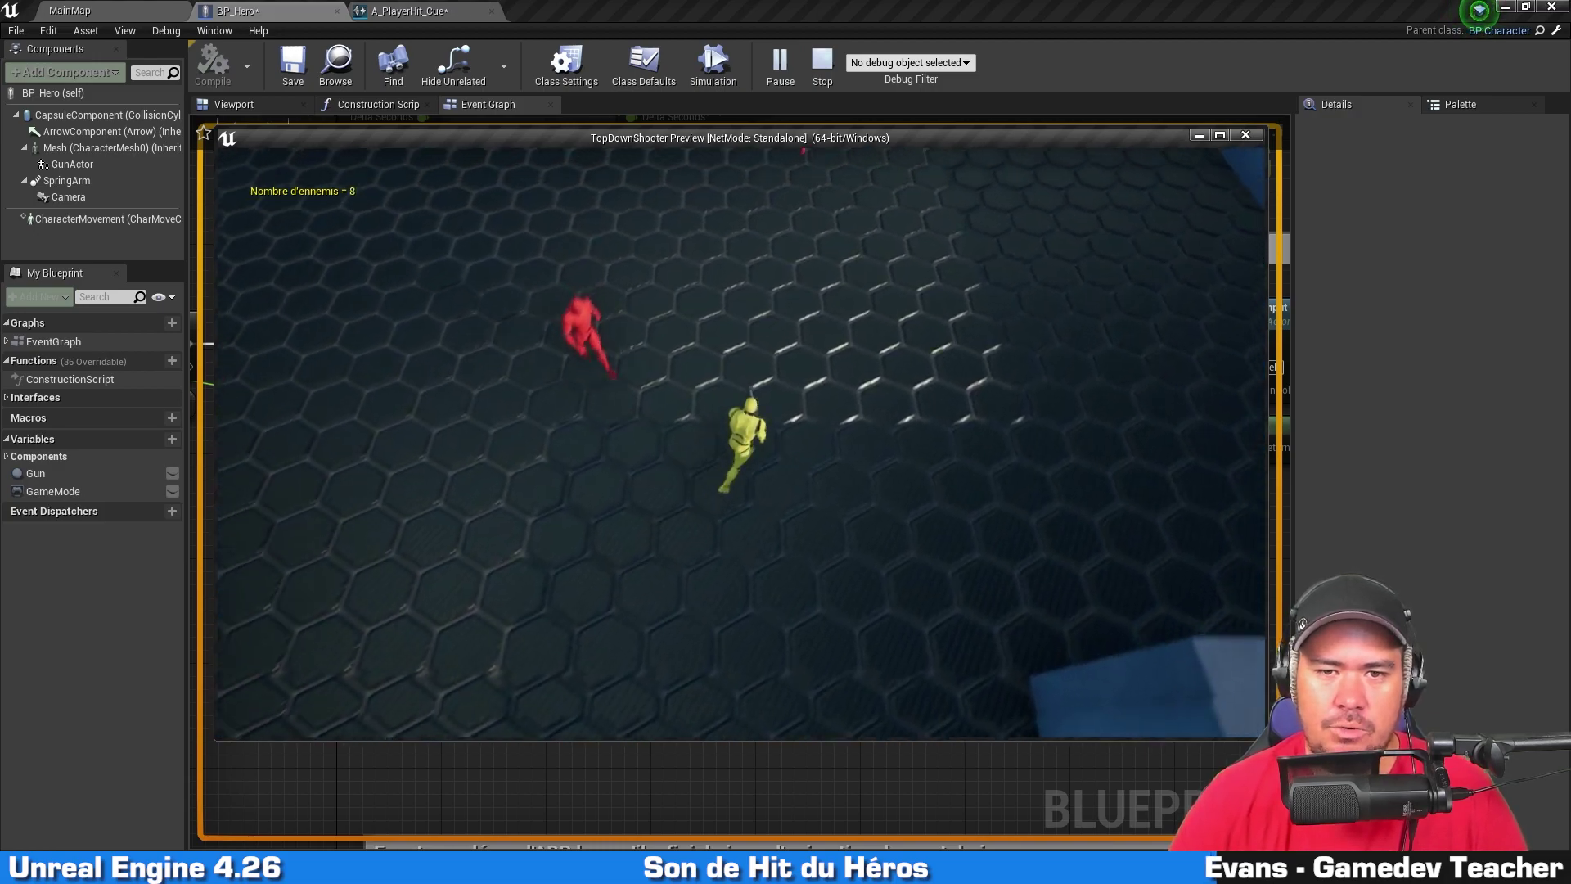
key("w")
key("a")
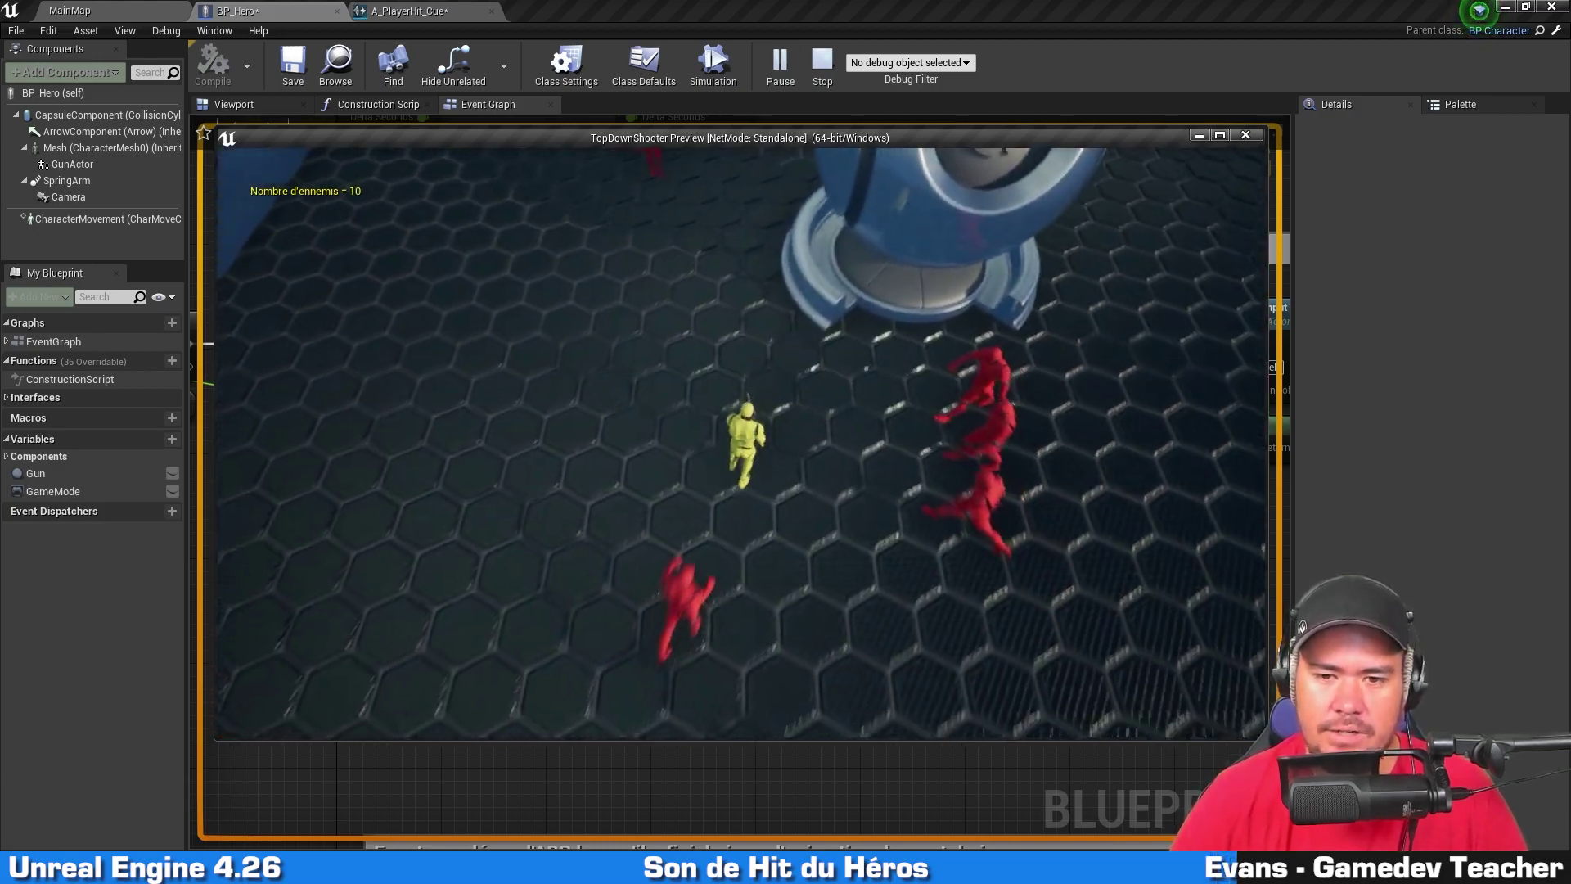
key("s")
key("d")
key("w")
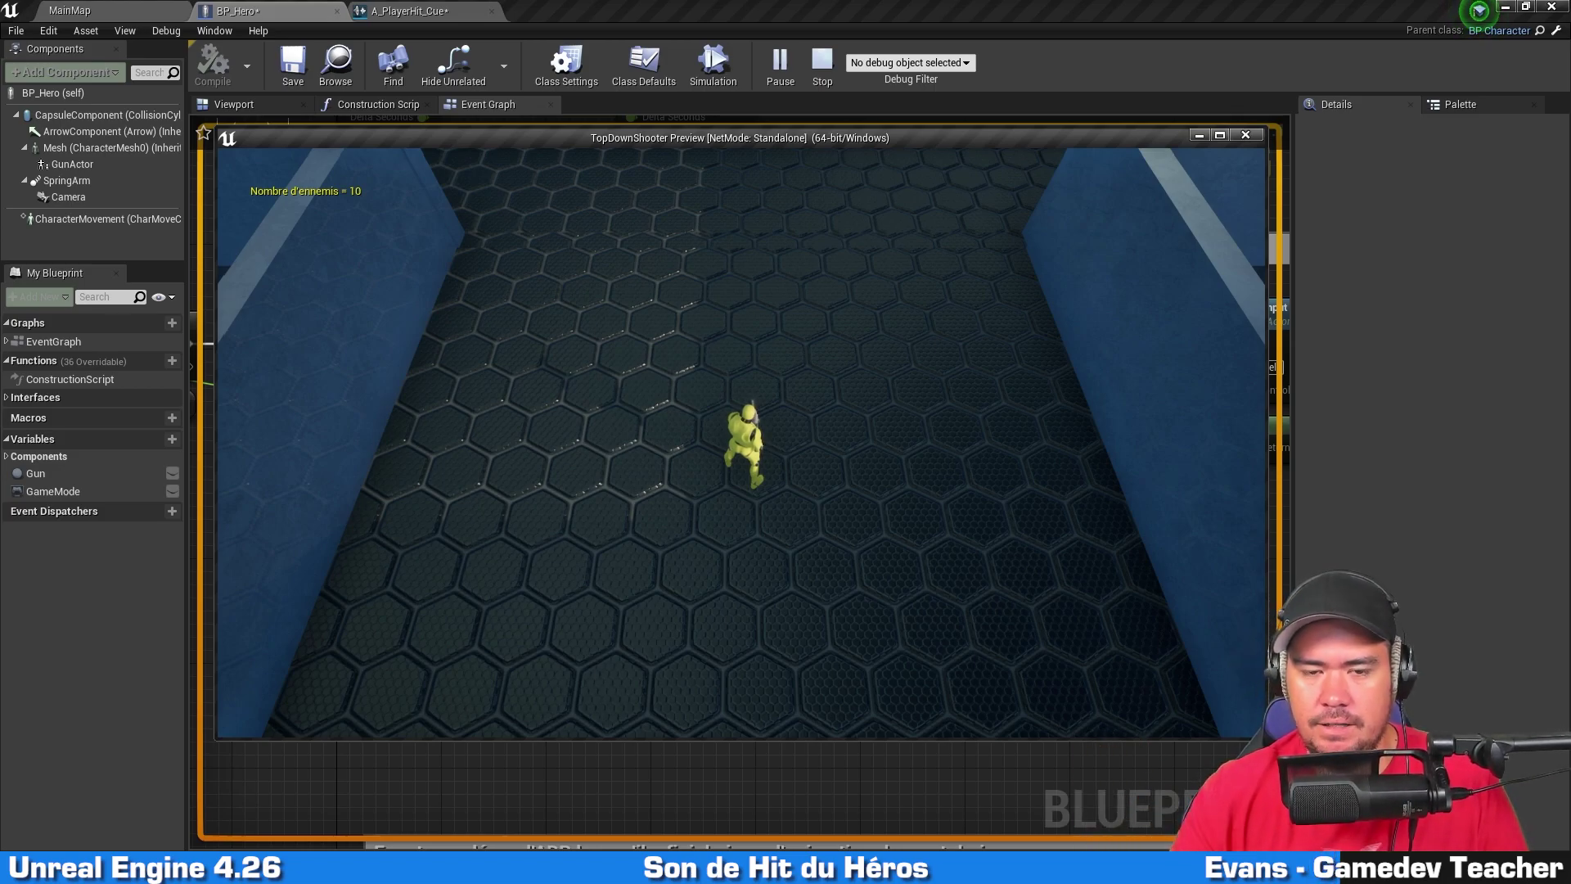
key("Escape")
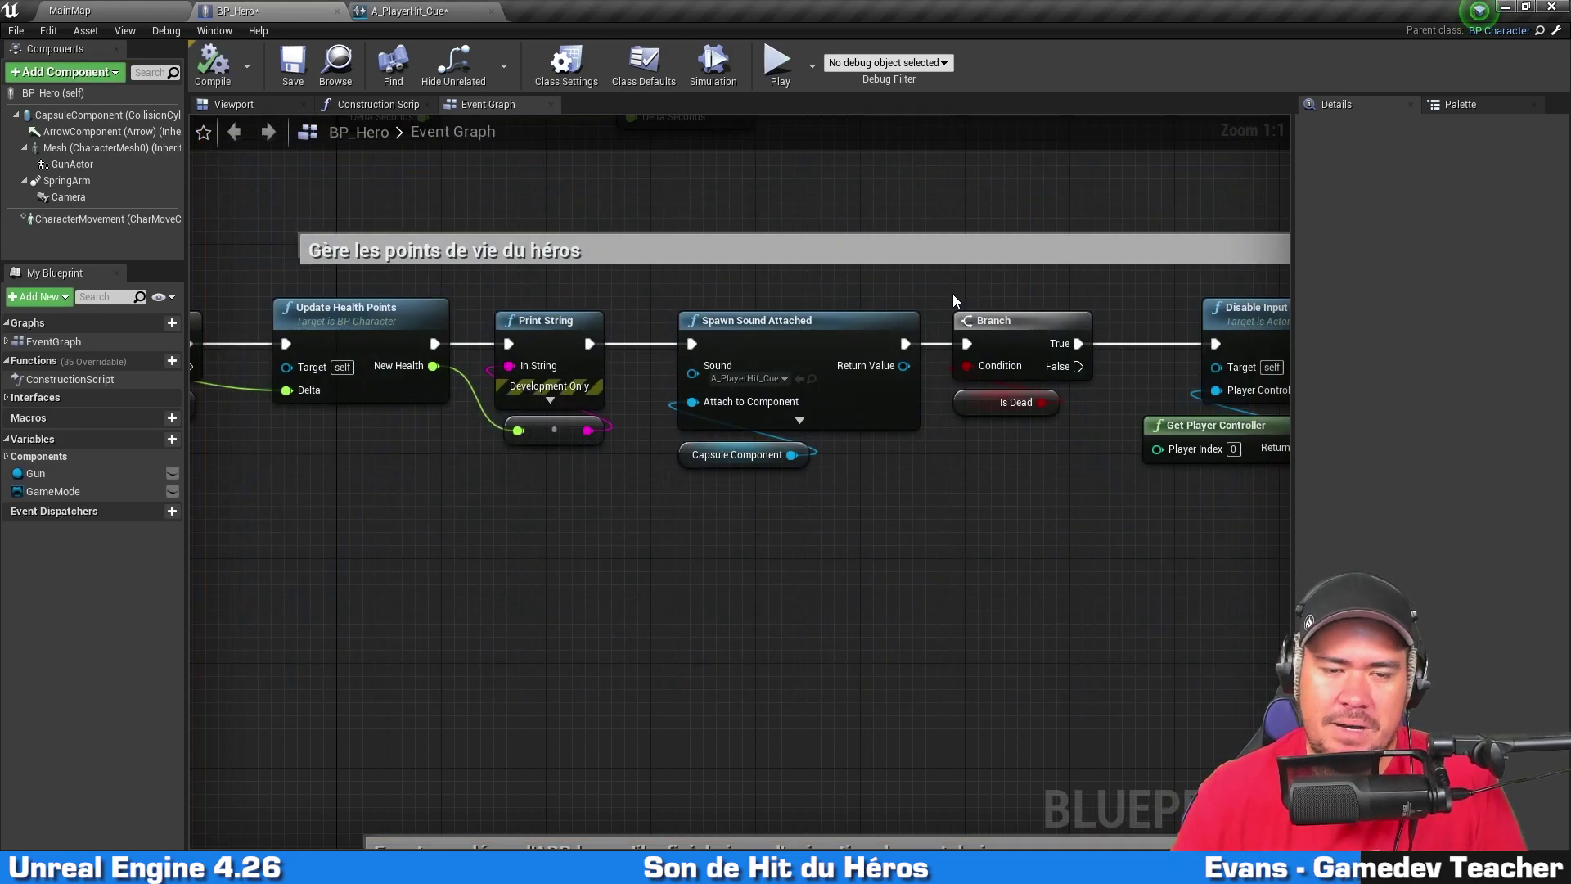
Step: Review BP_Hero's health logic from Event Affect Health through the Spawn Sound Attached node to the Is Dead branch
right_click_drag(435, 552, 717, 492)
right_click_drag(897, 507, 784, 500)
left_click_drag(784, 501, 779, 259)
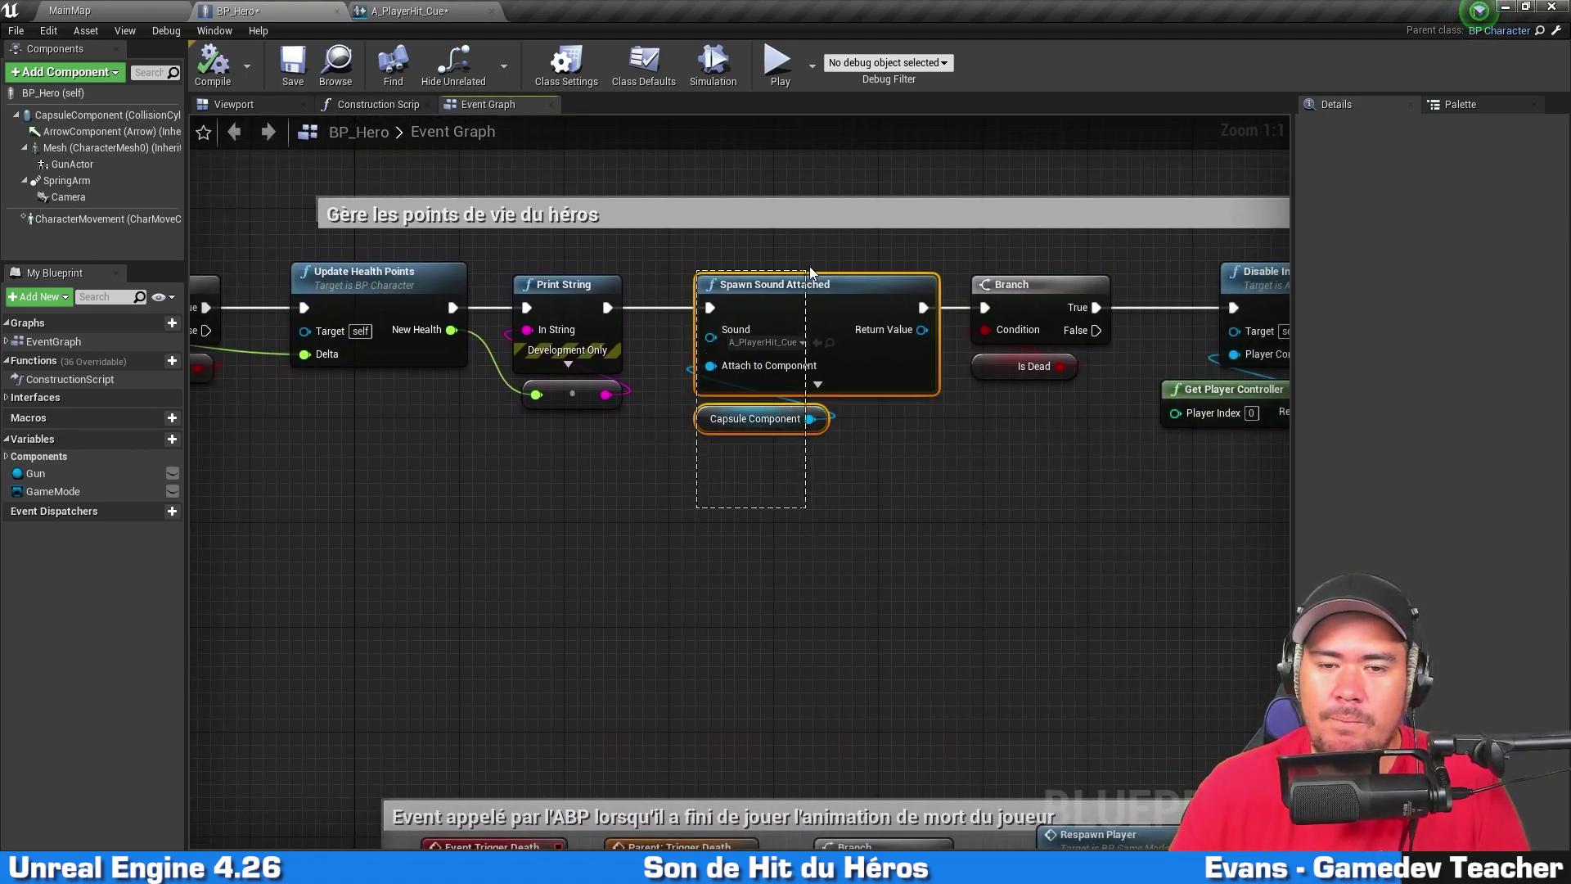
right_click_drag(581, 440, 896, 424)
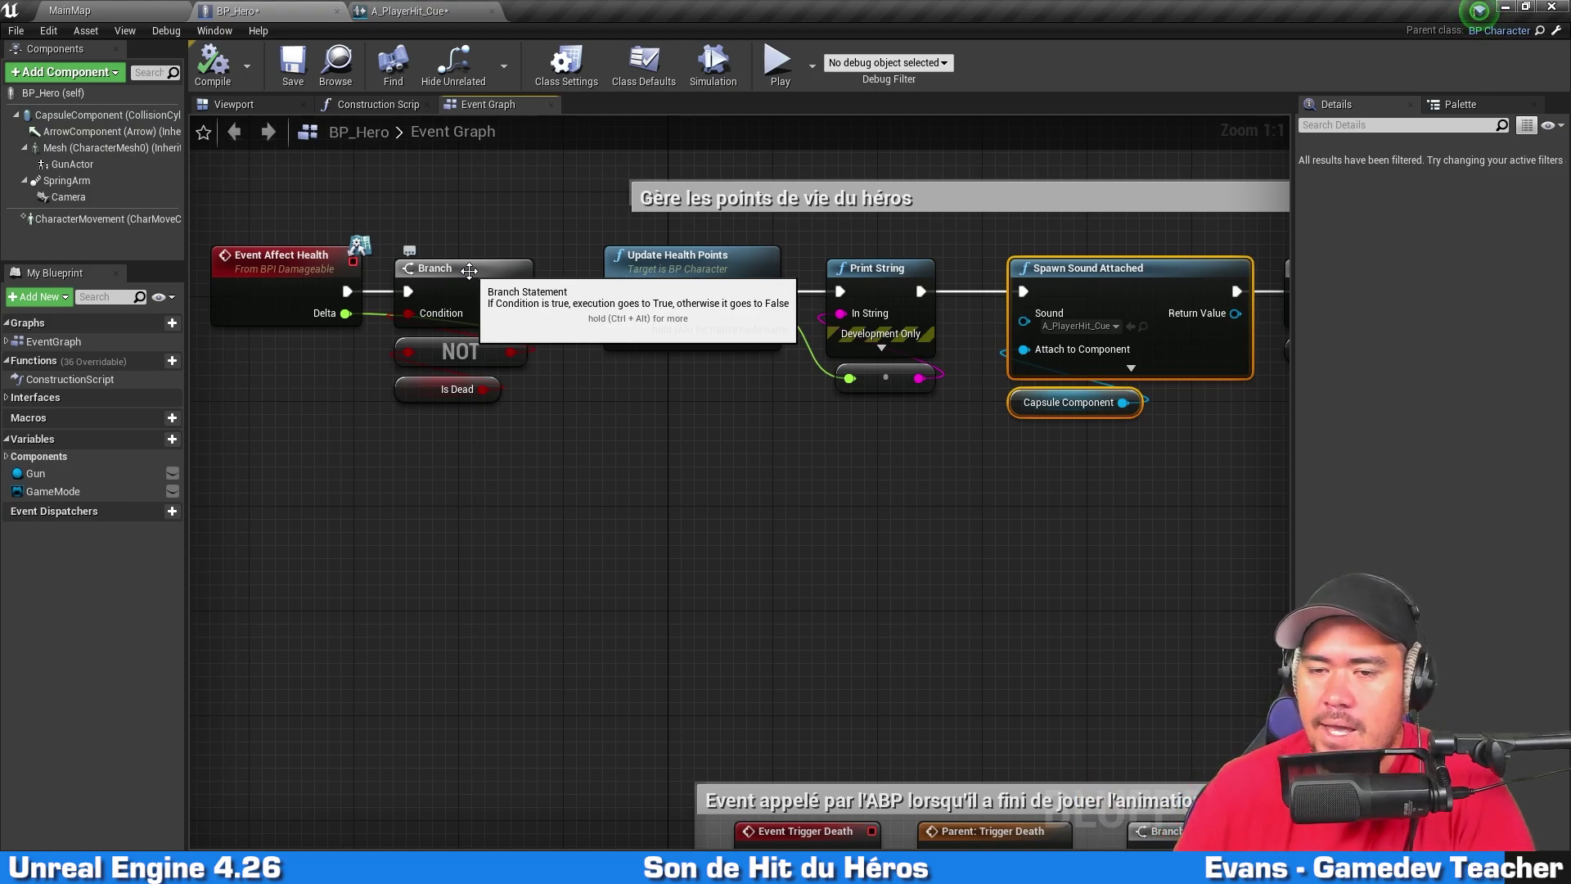
left_click_drag(1041, 526, 1187, 268)
left_click(1178, 585)
right_click_drag(1172, 532, 679, 484)
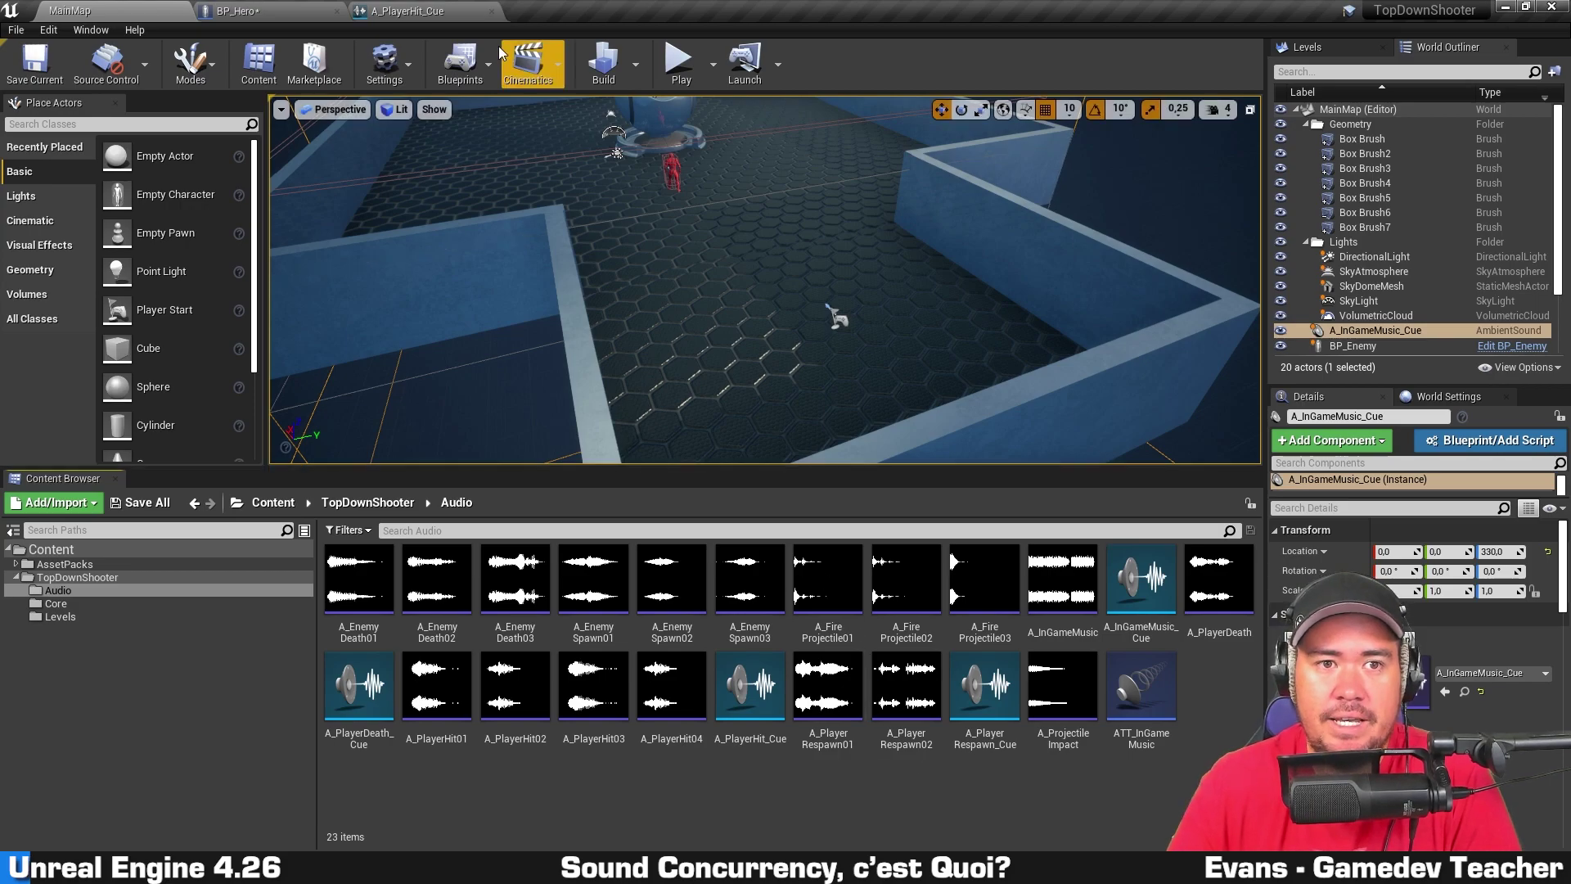
left_click(240, 8)
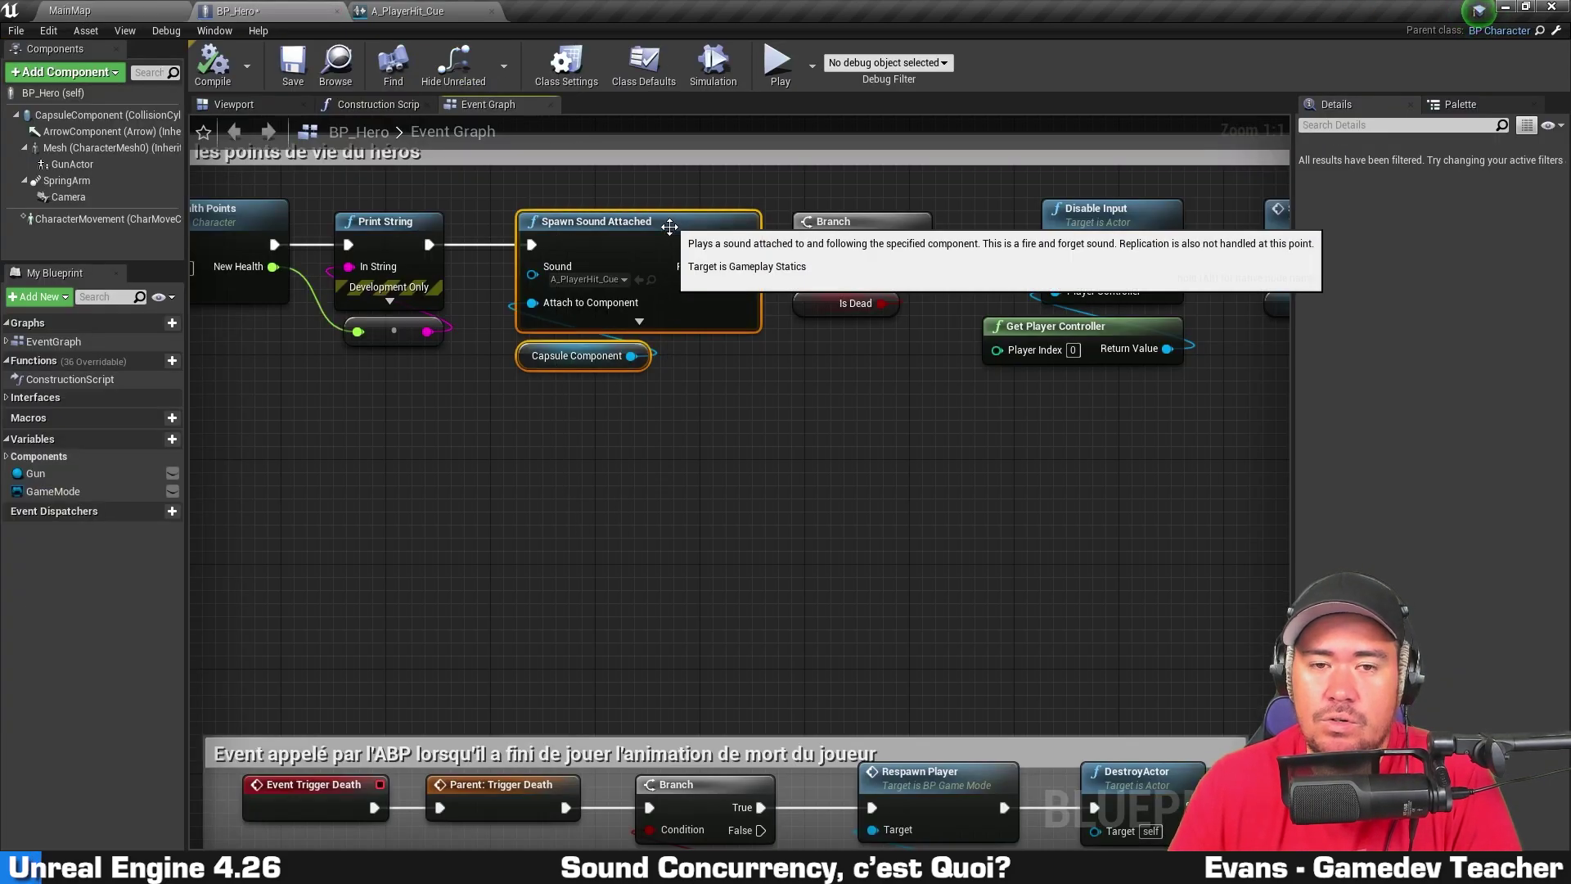
left_click(792, 439)
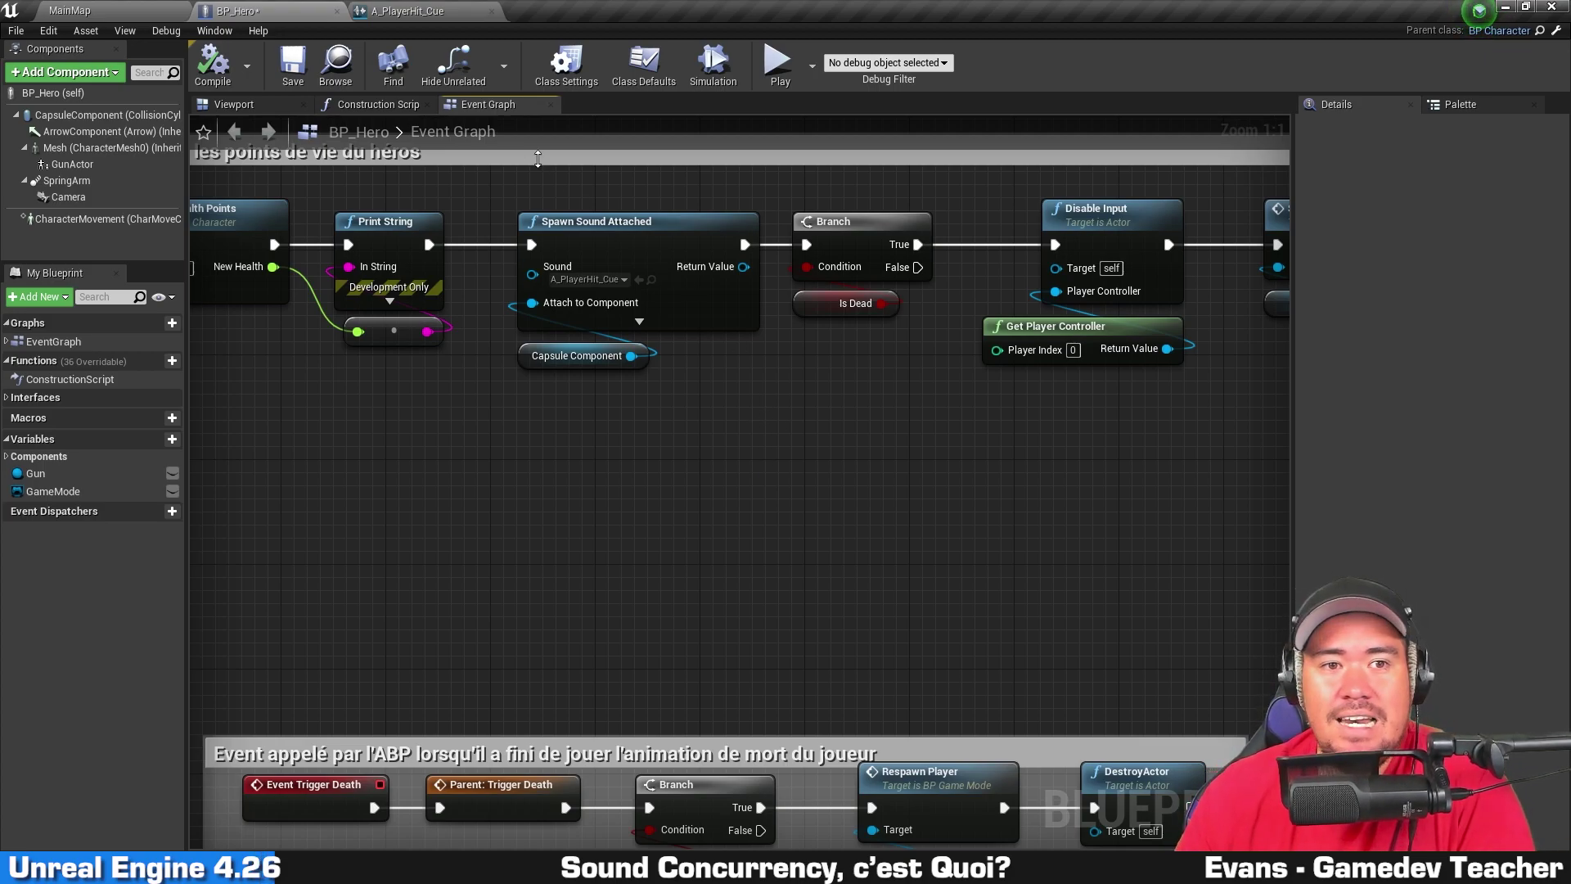
Step: Open the A_PlayerHit_Cue sound cue and expand its Voice Management concurrency settings, collapsing the Sound, Attenuation and Developer sections
left_click(417, 10)
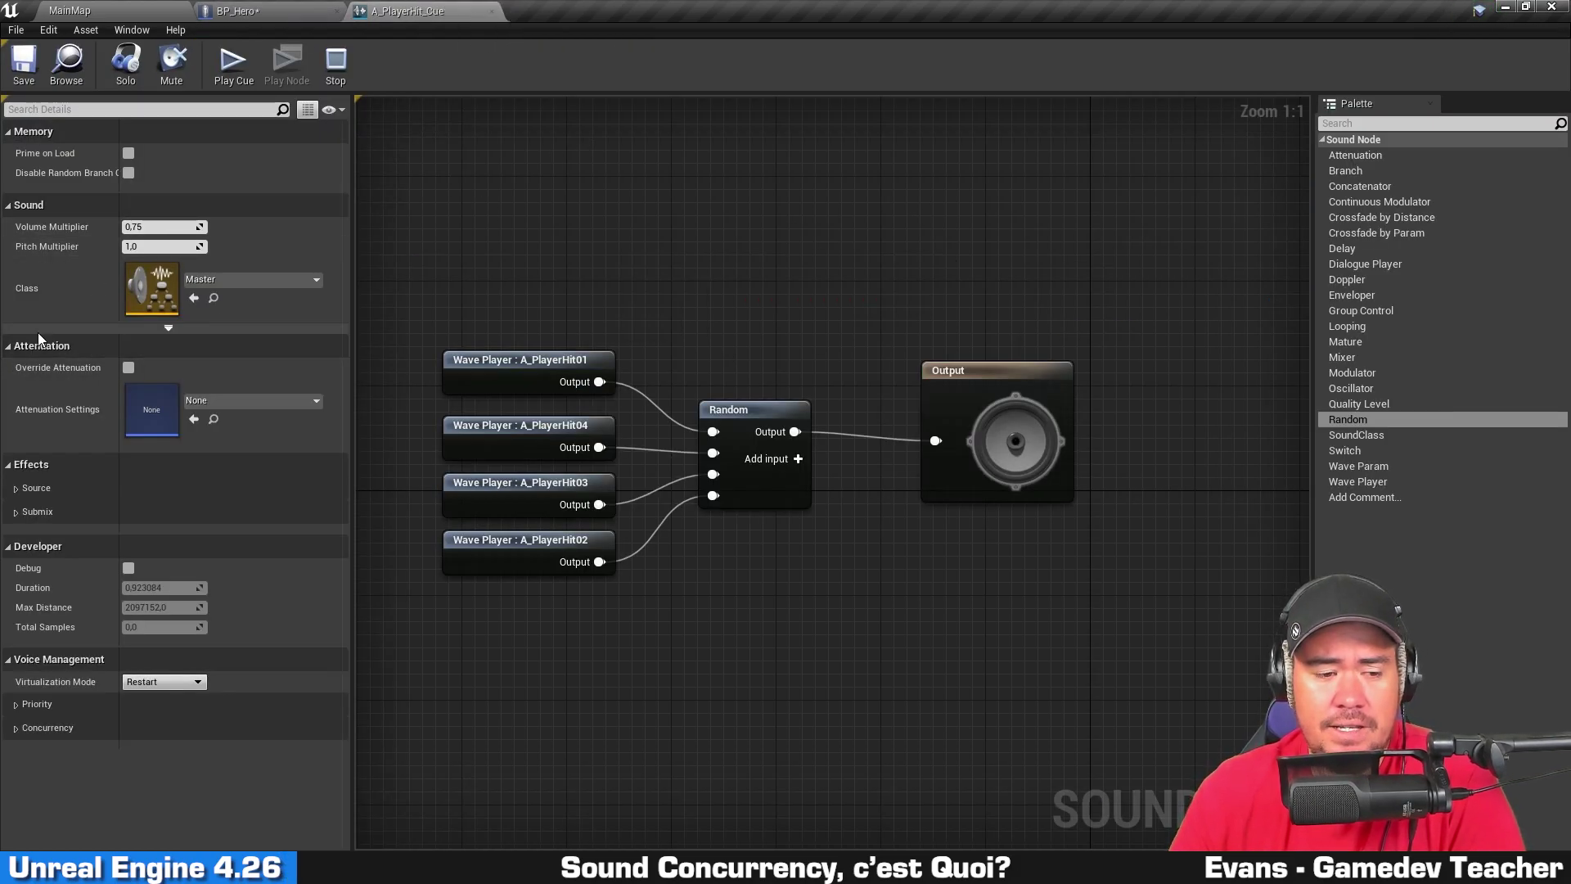
left_click(15, 728)
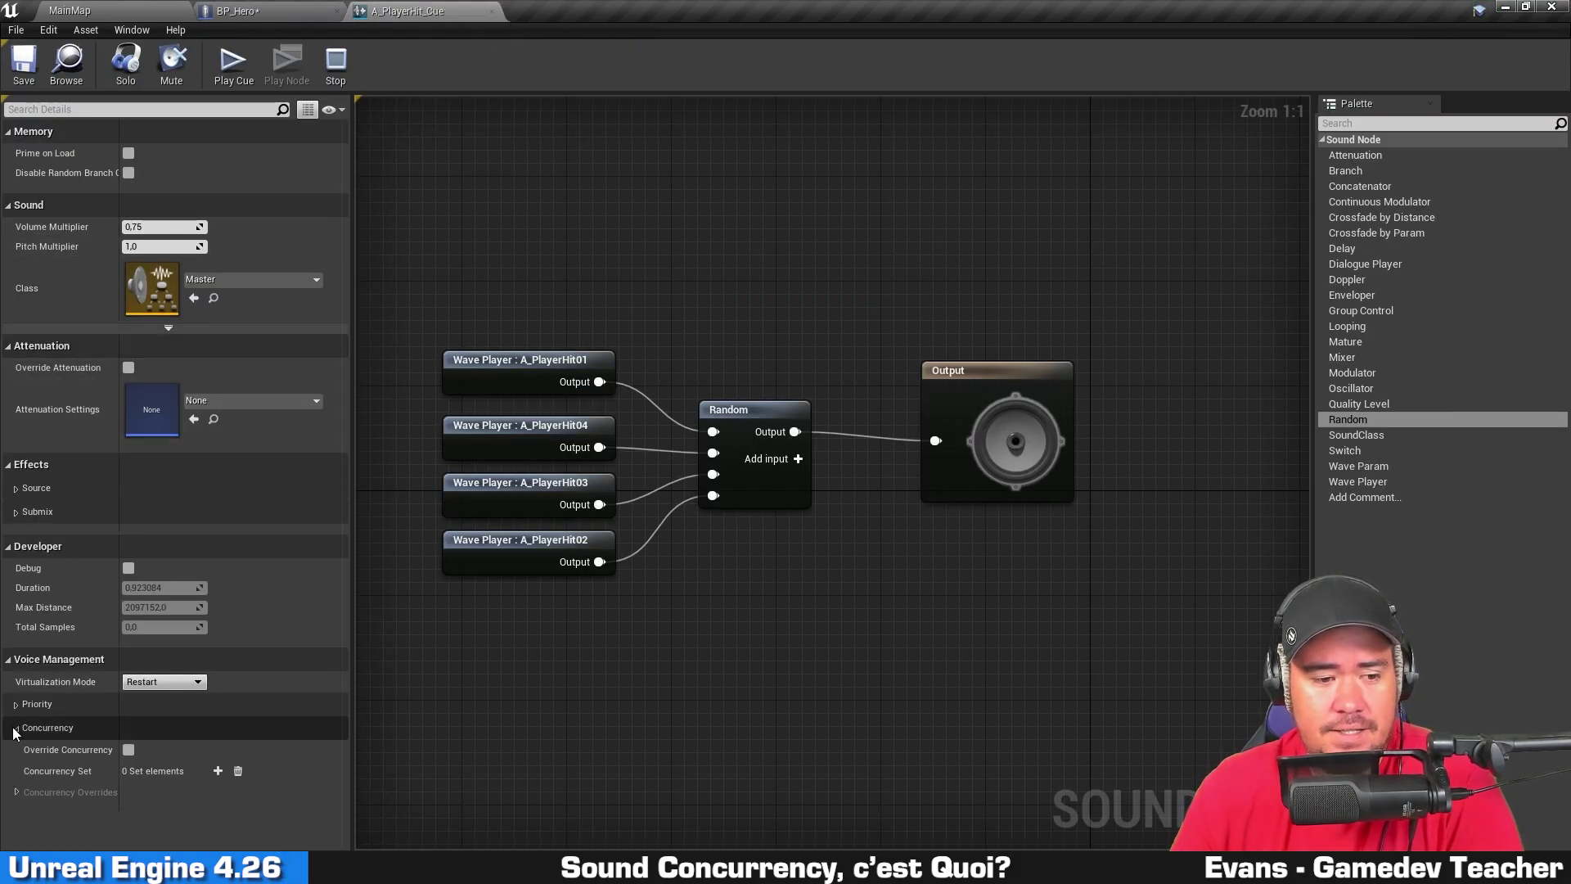
left_click(11, 204)
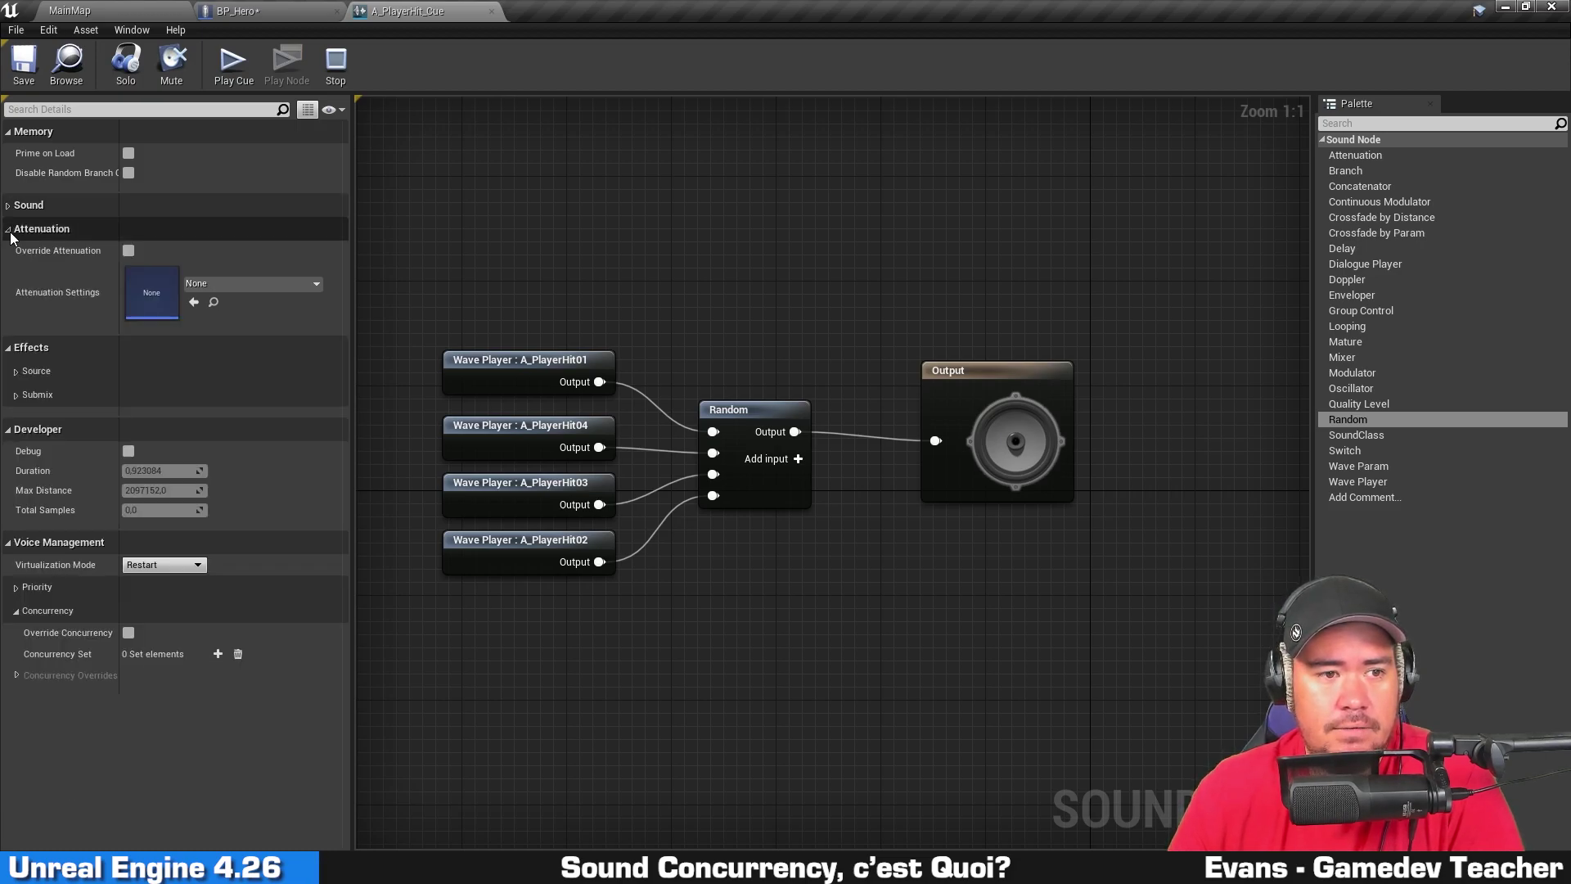
left_click(11, 229)
left_click(16, 343)
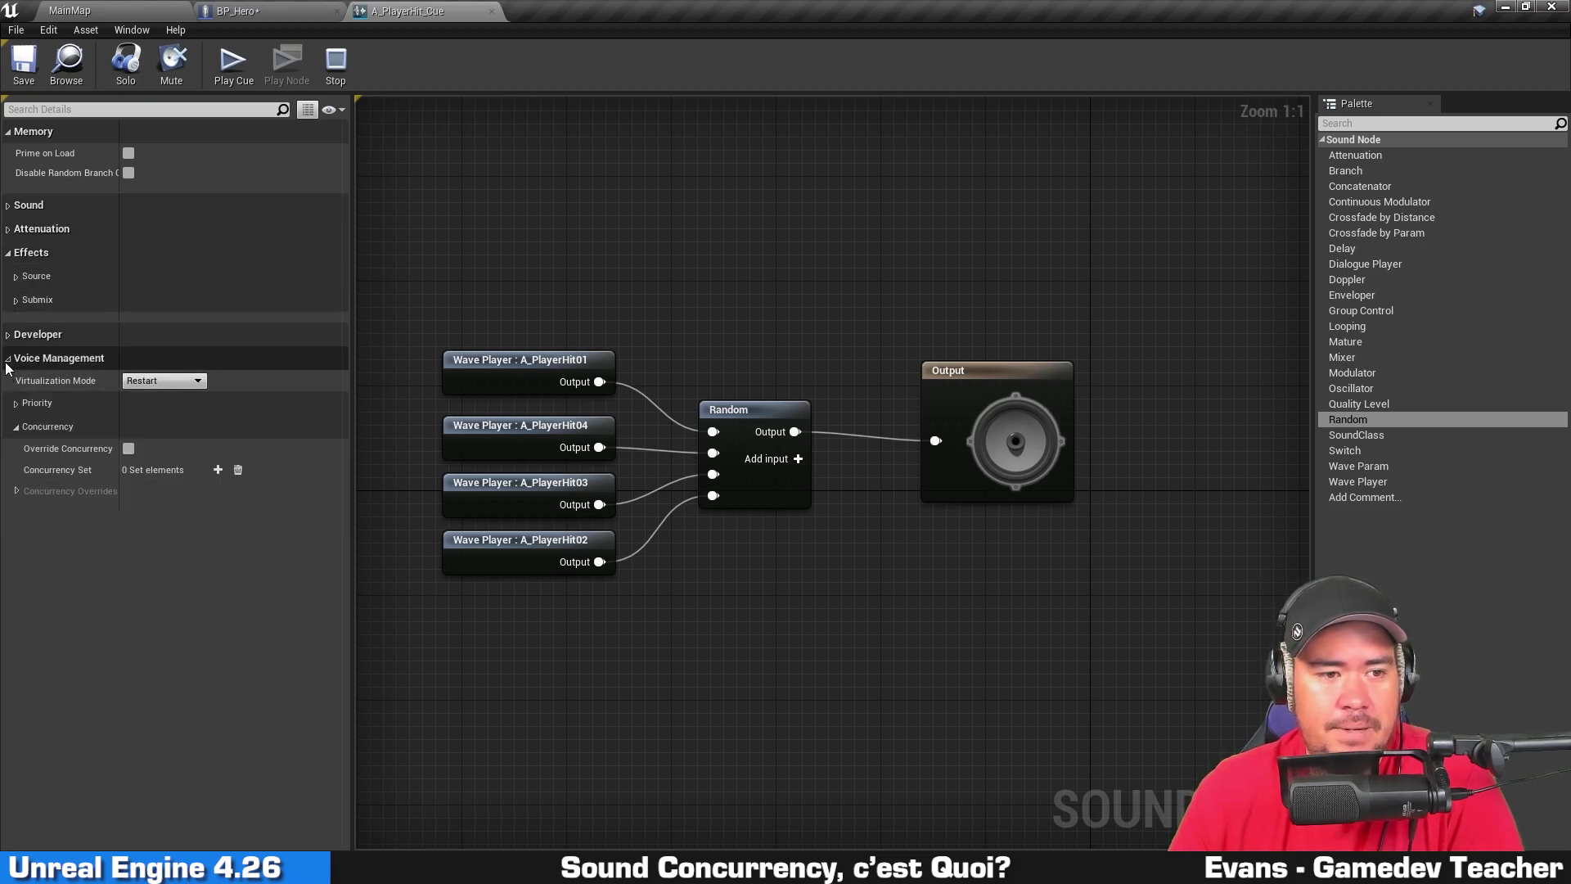
left_click(10, 358)
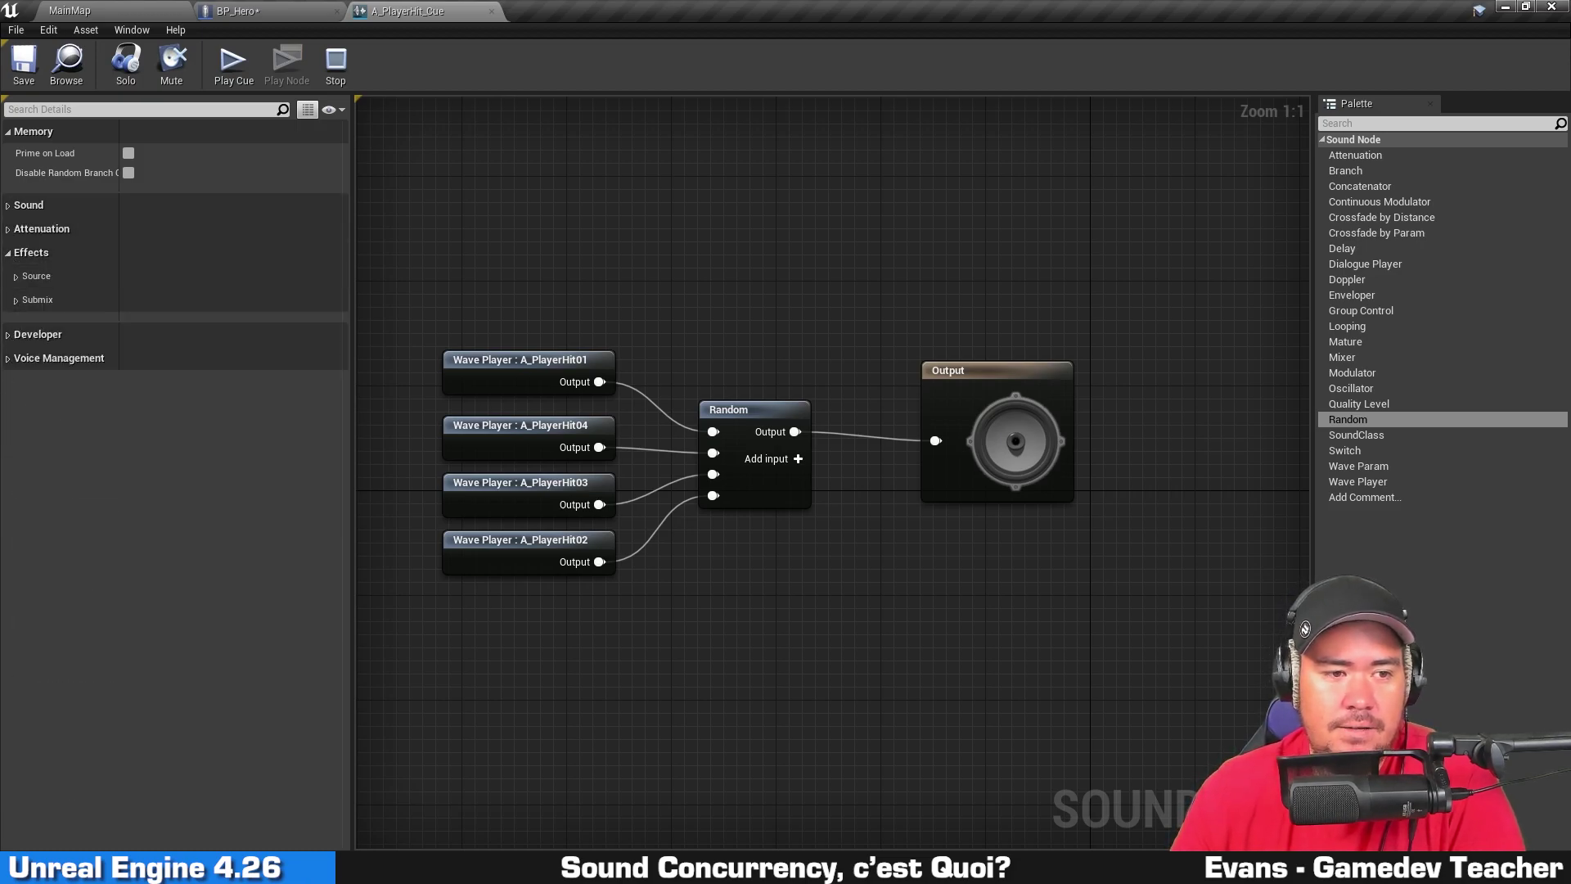
left_click(8, 358)
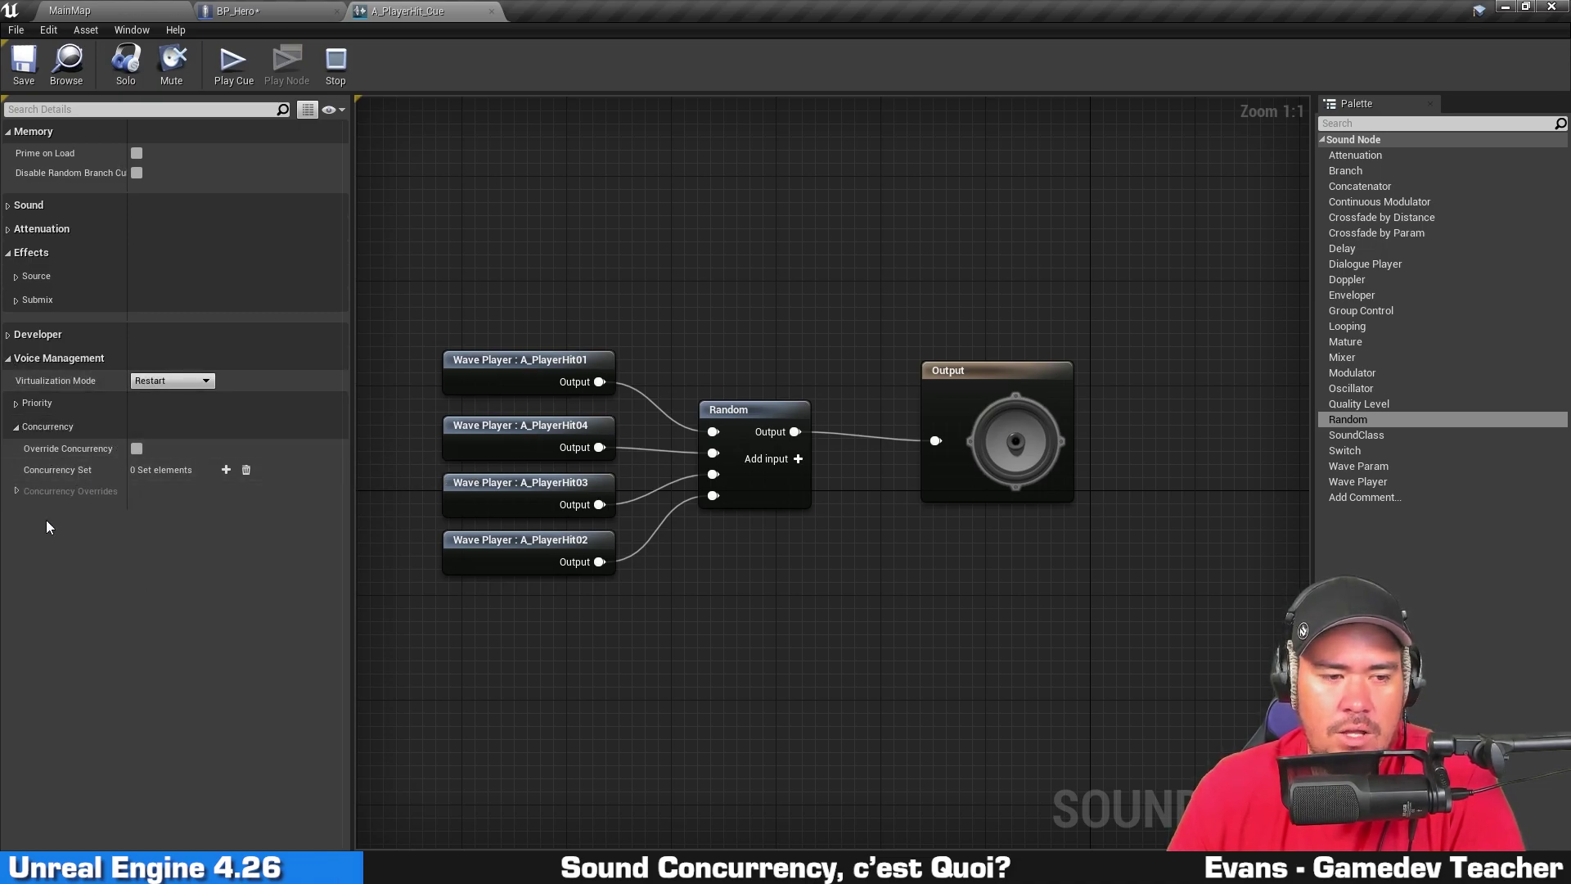
left_click(17, 491)
left_click(136, 448)
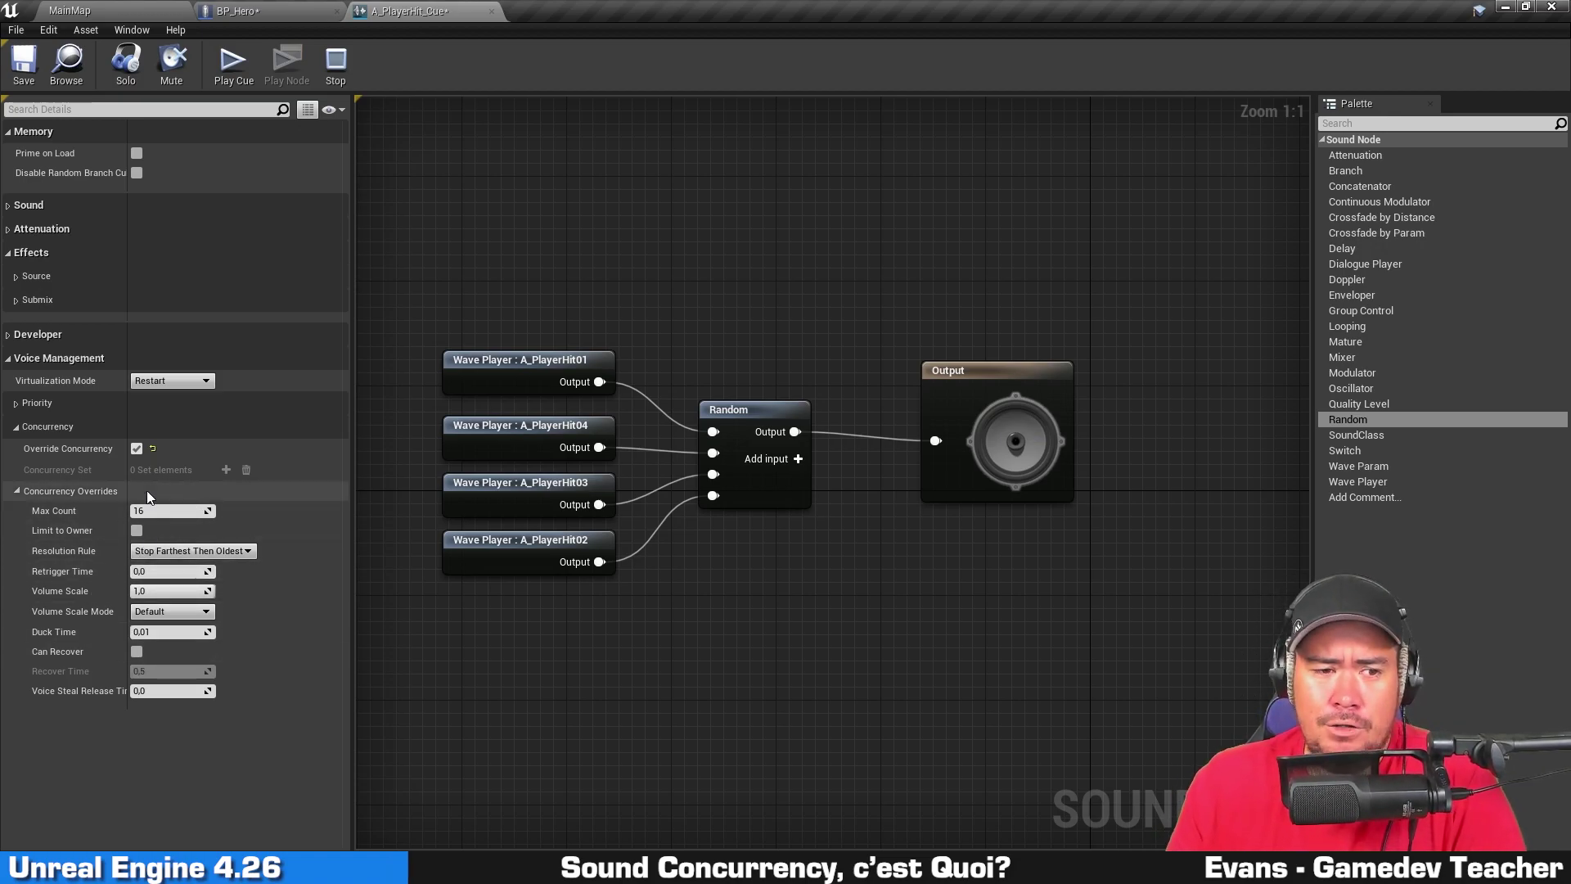
left_click(134, 449)
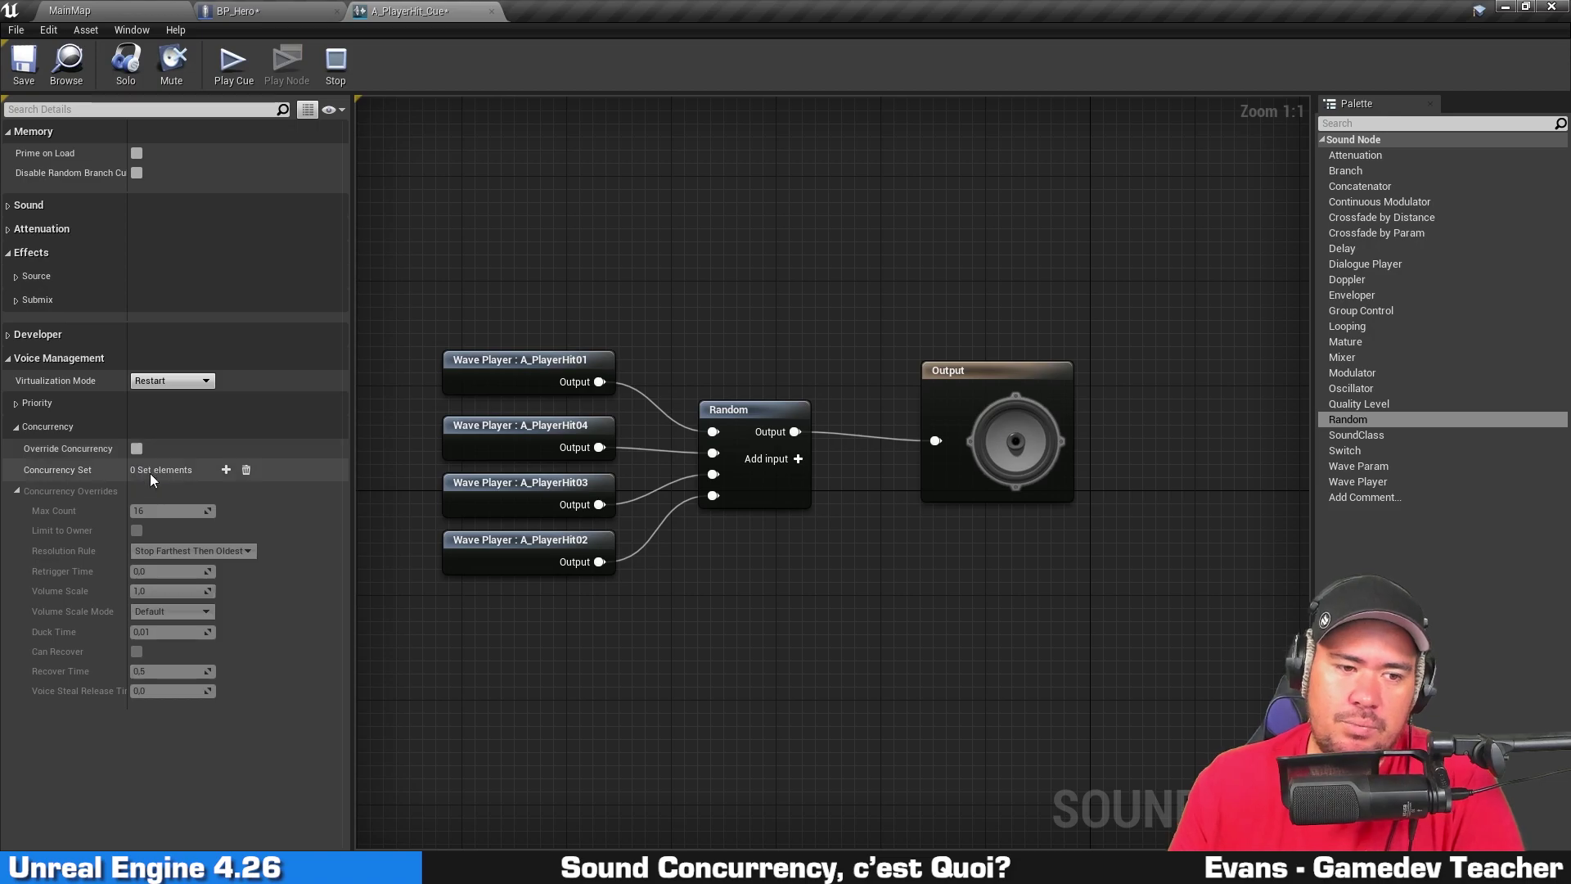
Step: Add an element to the cue's Concurrency Set and create a Sound Concurrency asset named A_PlayerHit_CS for it in the TopDownShooter/Audio folder
left_click(226, 470)
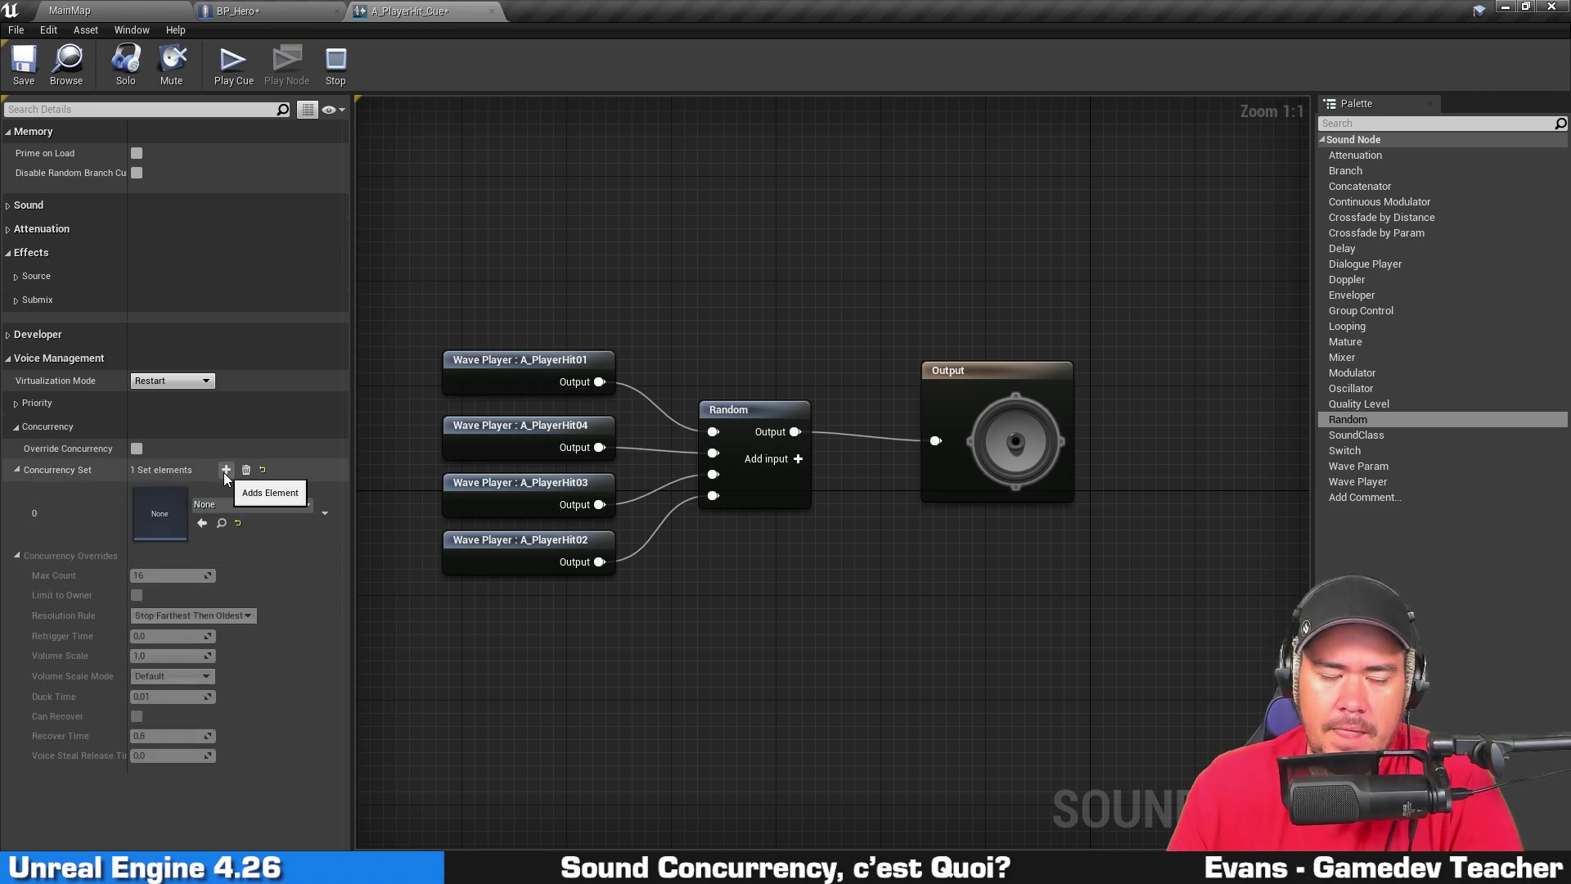
left_click(303, 505)
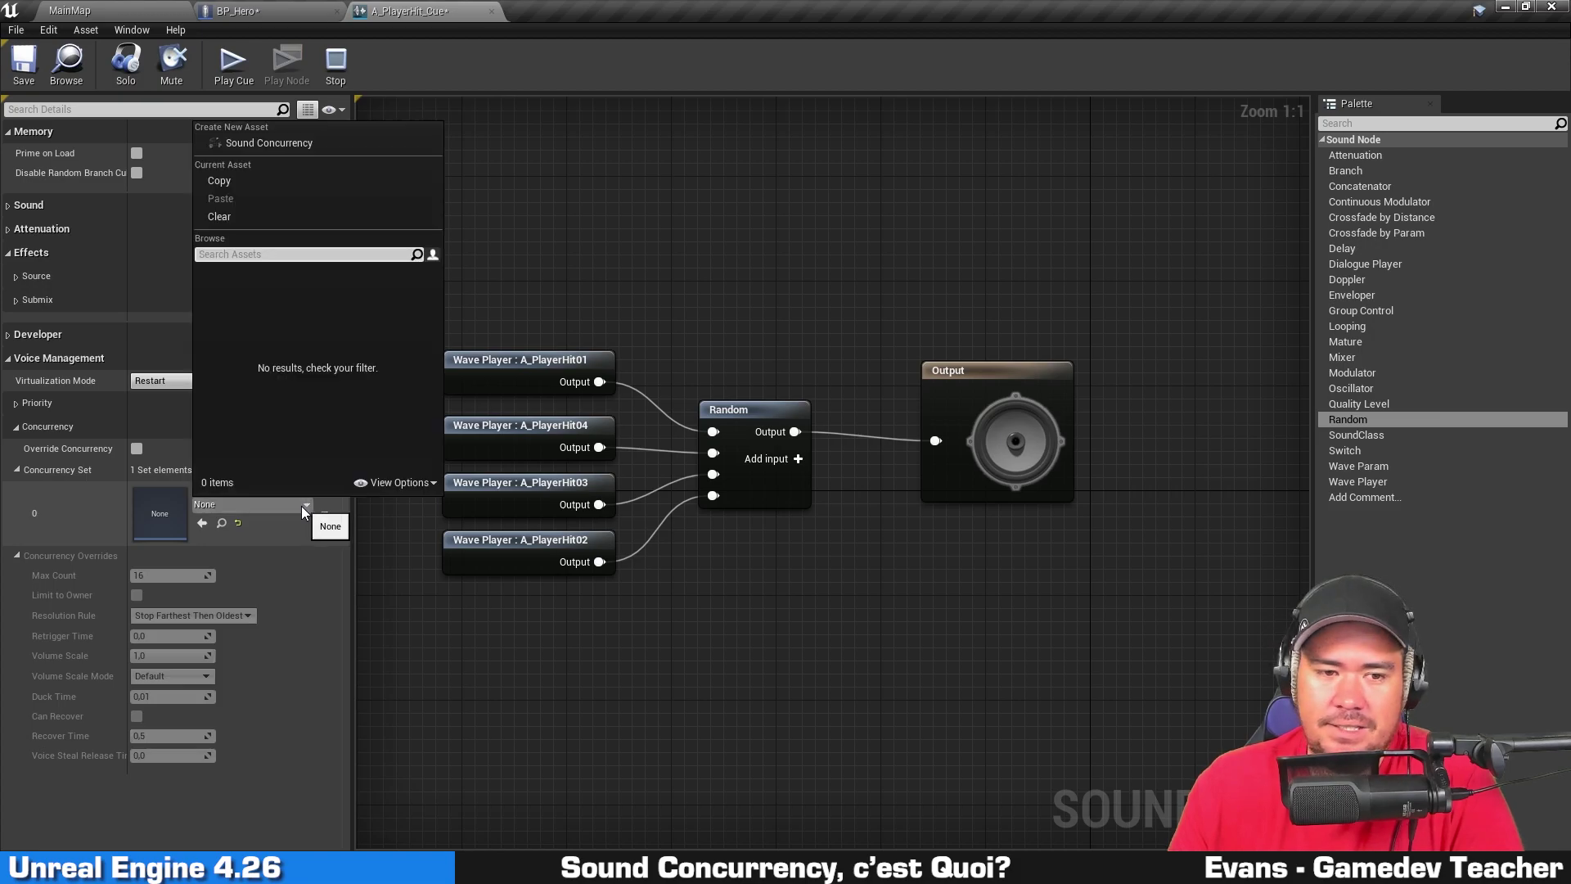
left_click(330, 143)
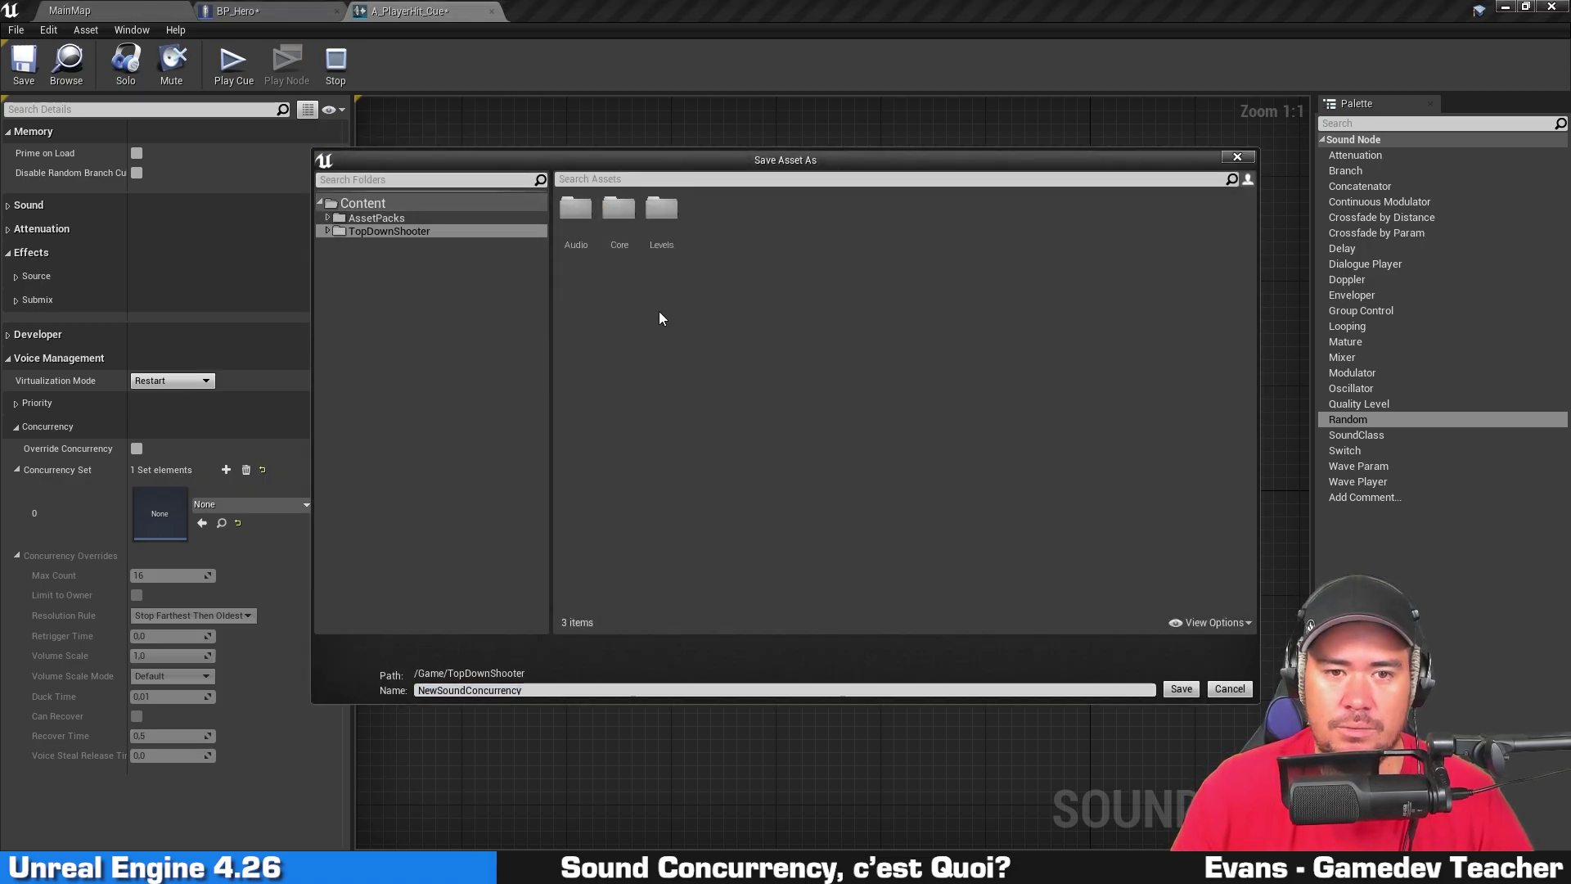
double_click(576, 209)
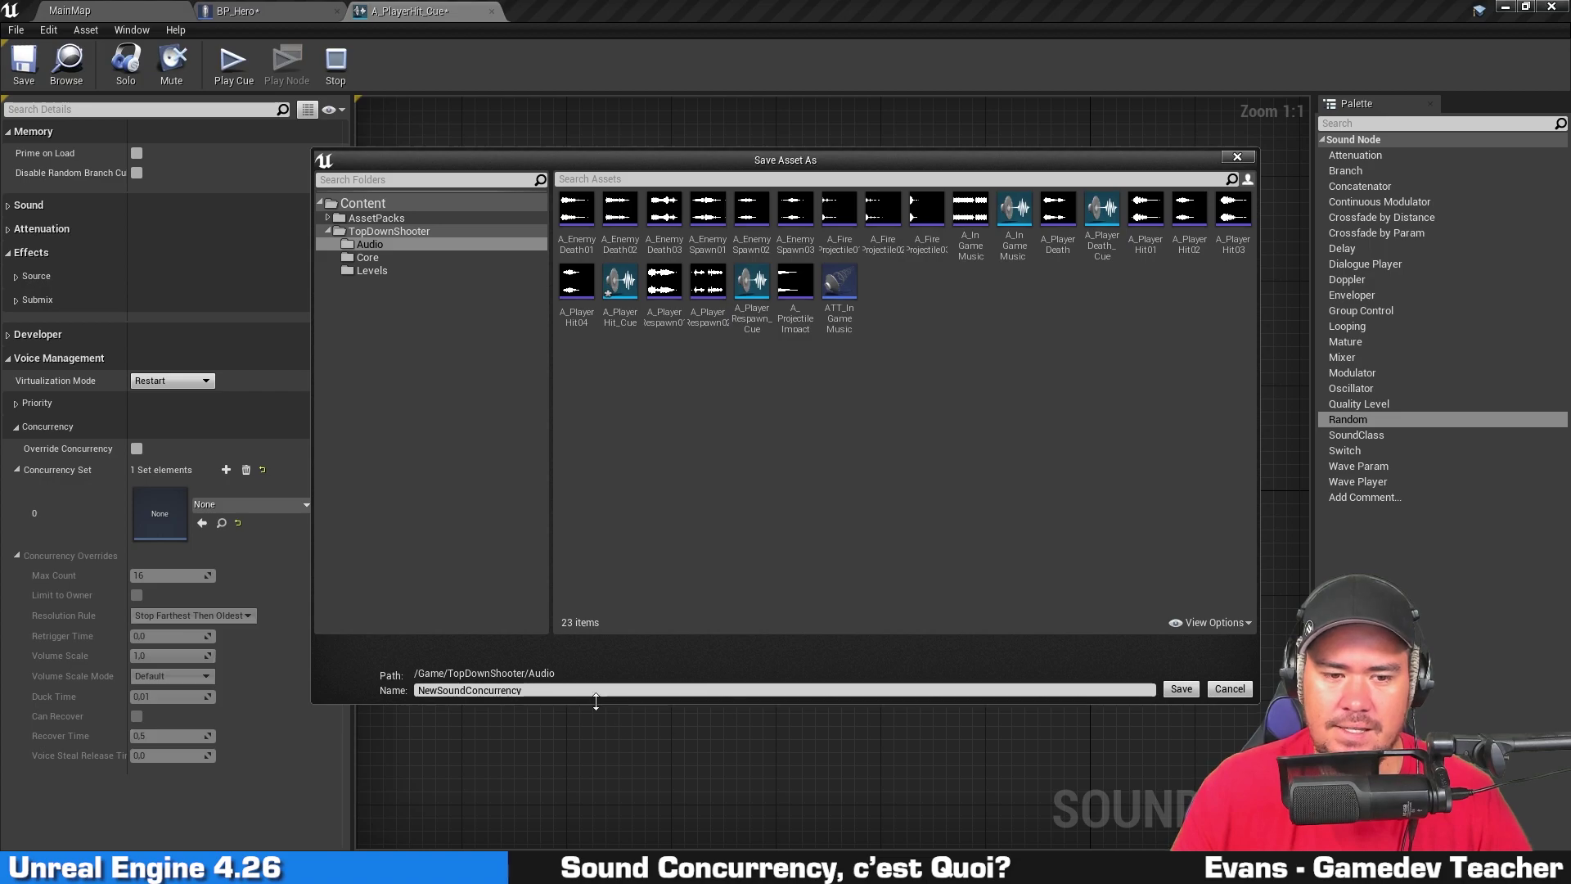
left_click(535, 691)
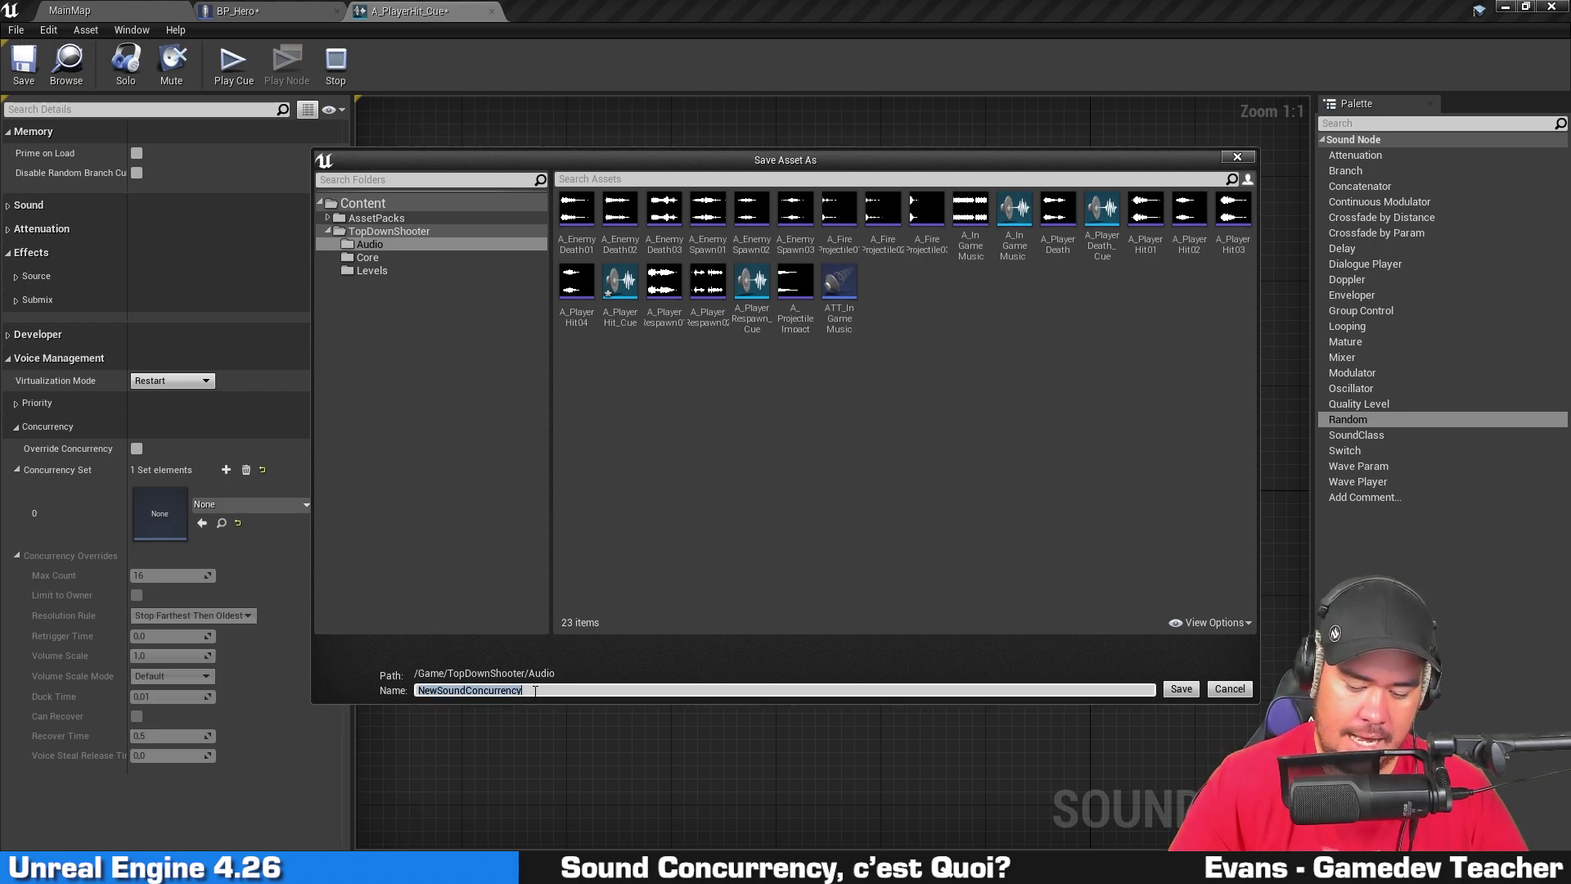
type("A_Play")
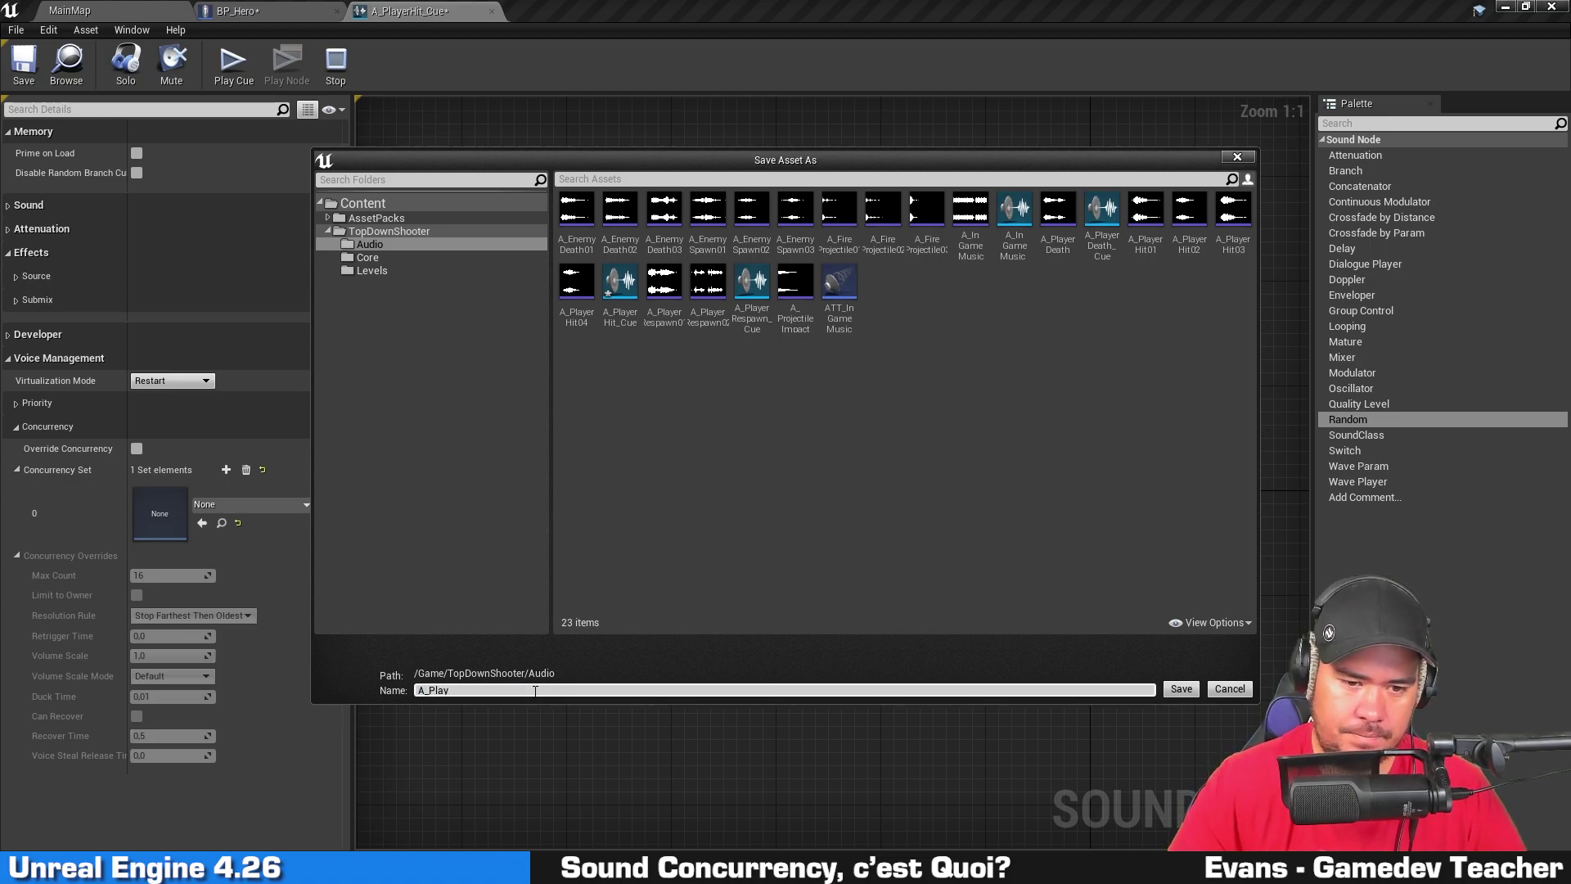
type("erHit_C")
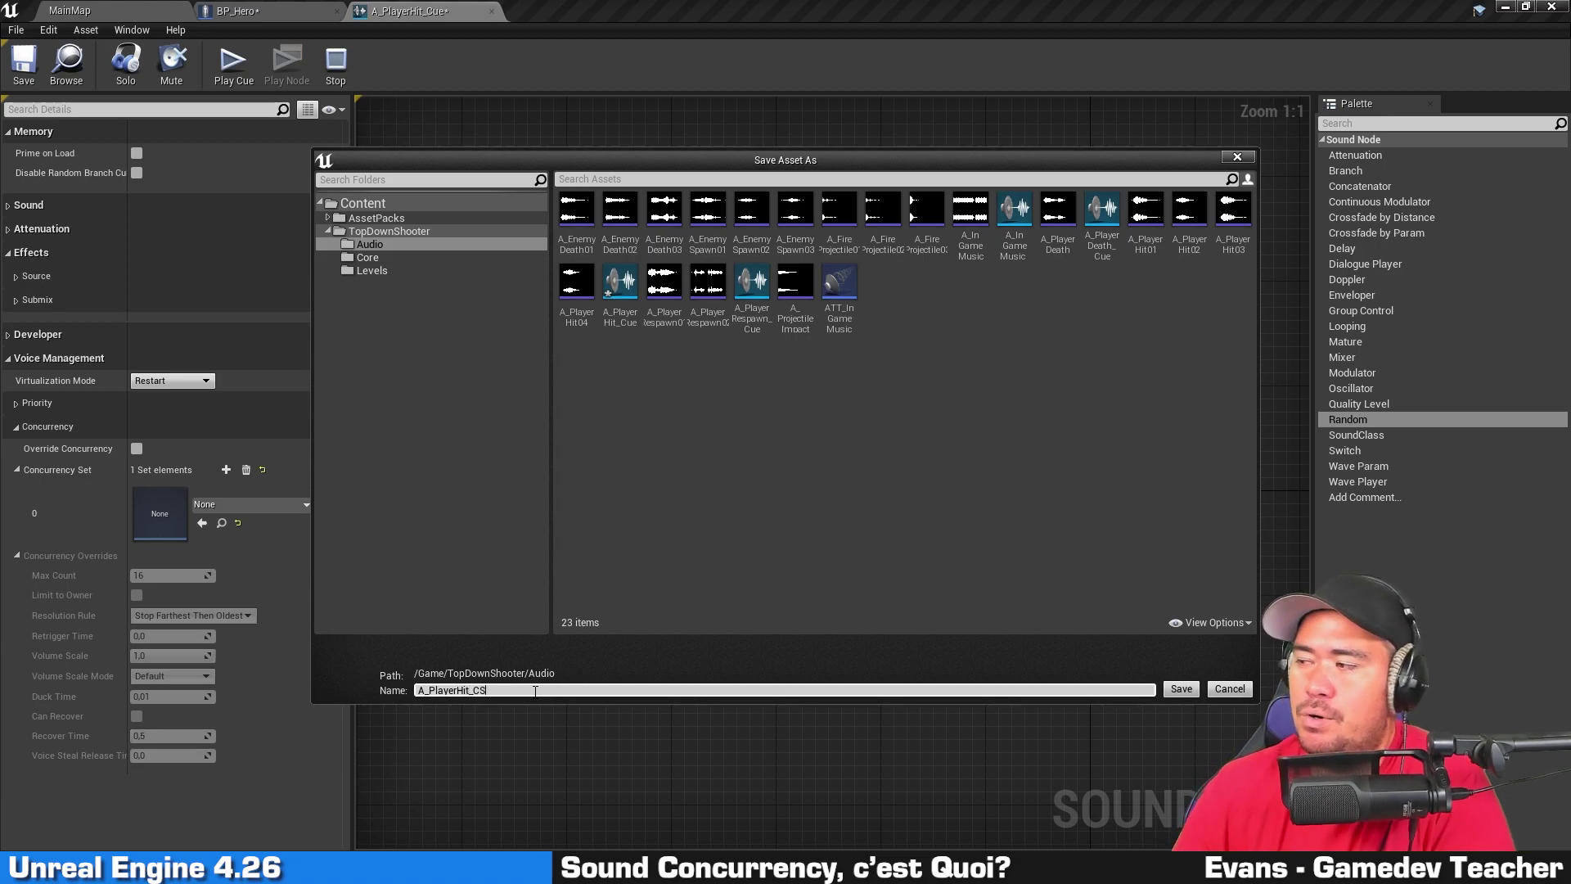
type("S")
key("Return")
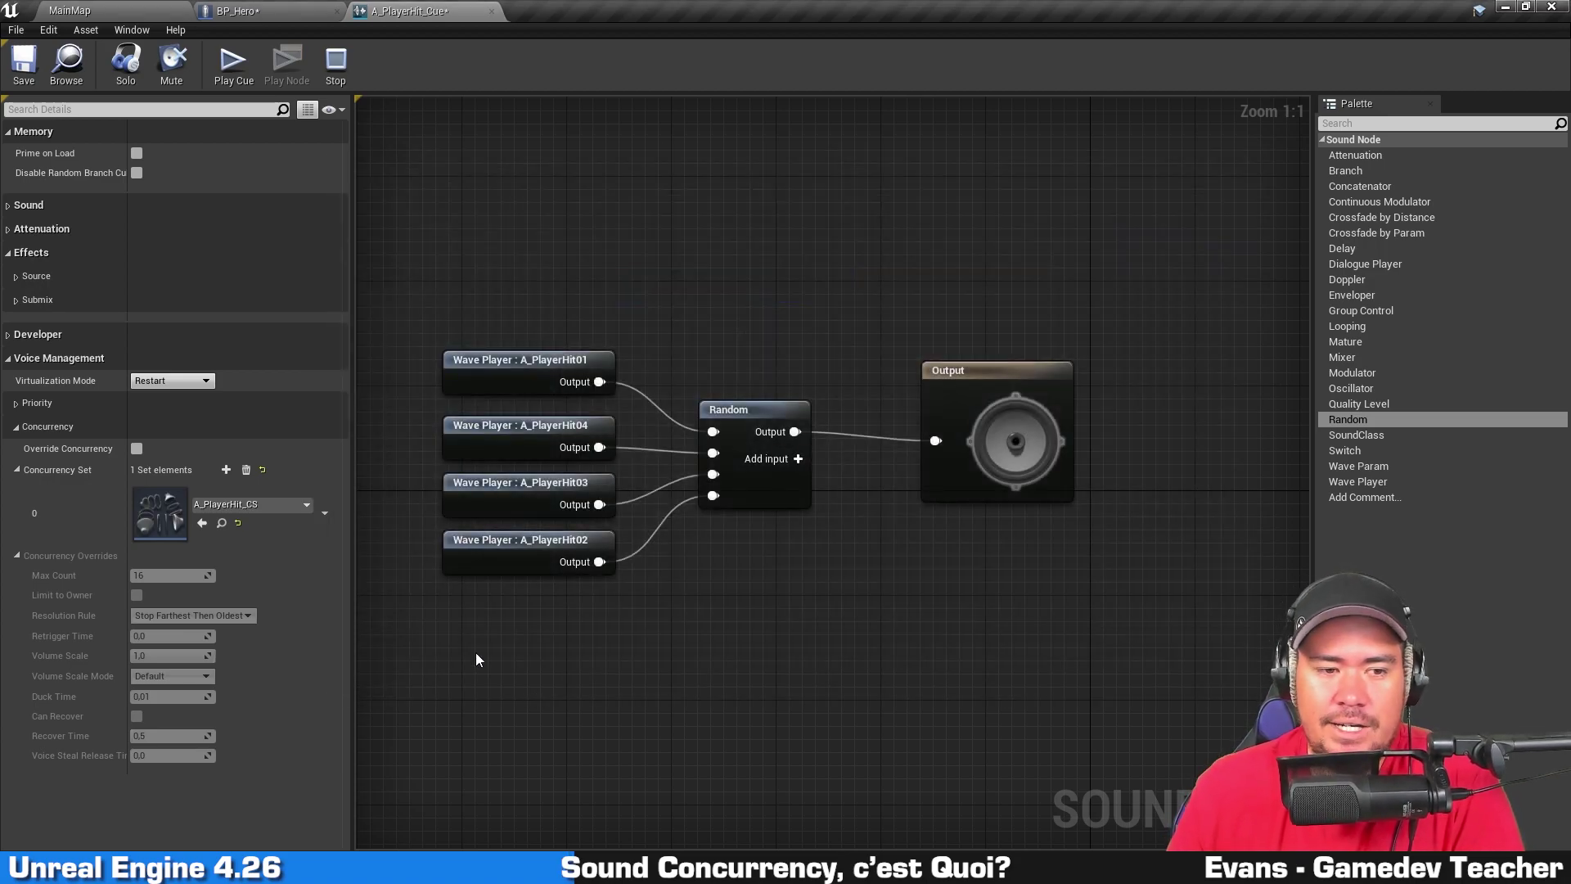
Step: Open the A_PlayerHit_CS asset, set its Max Count to 1 and enable Limit to Owner
double_click(165, 499)
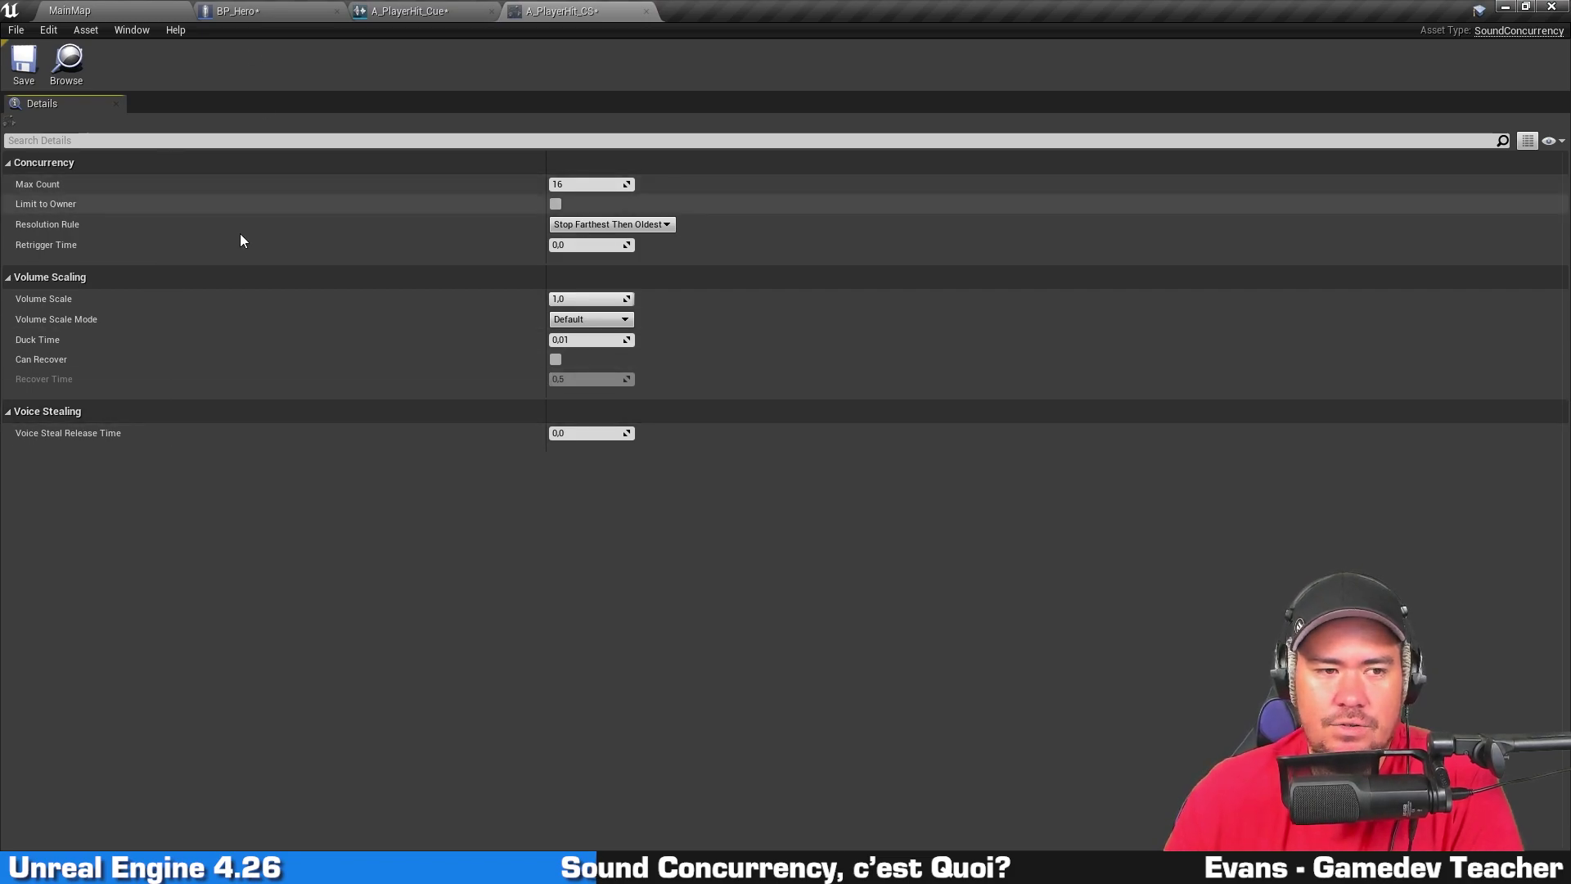
left_click(8, 277)
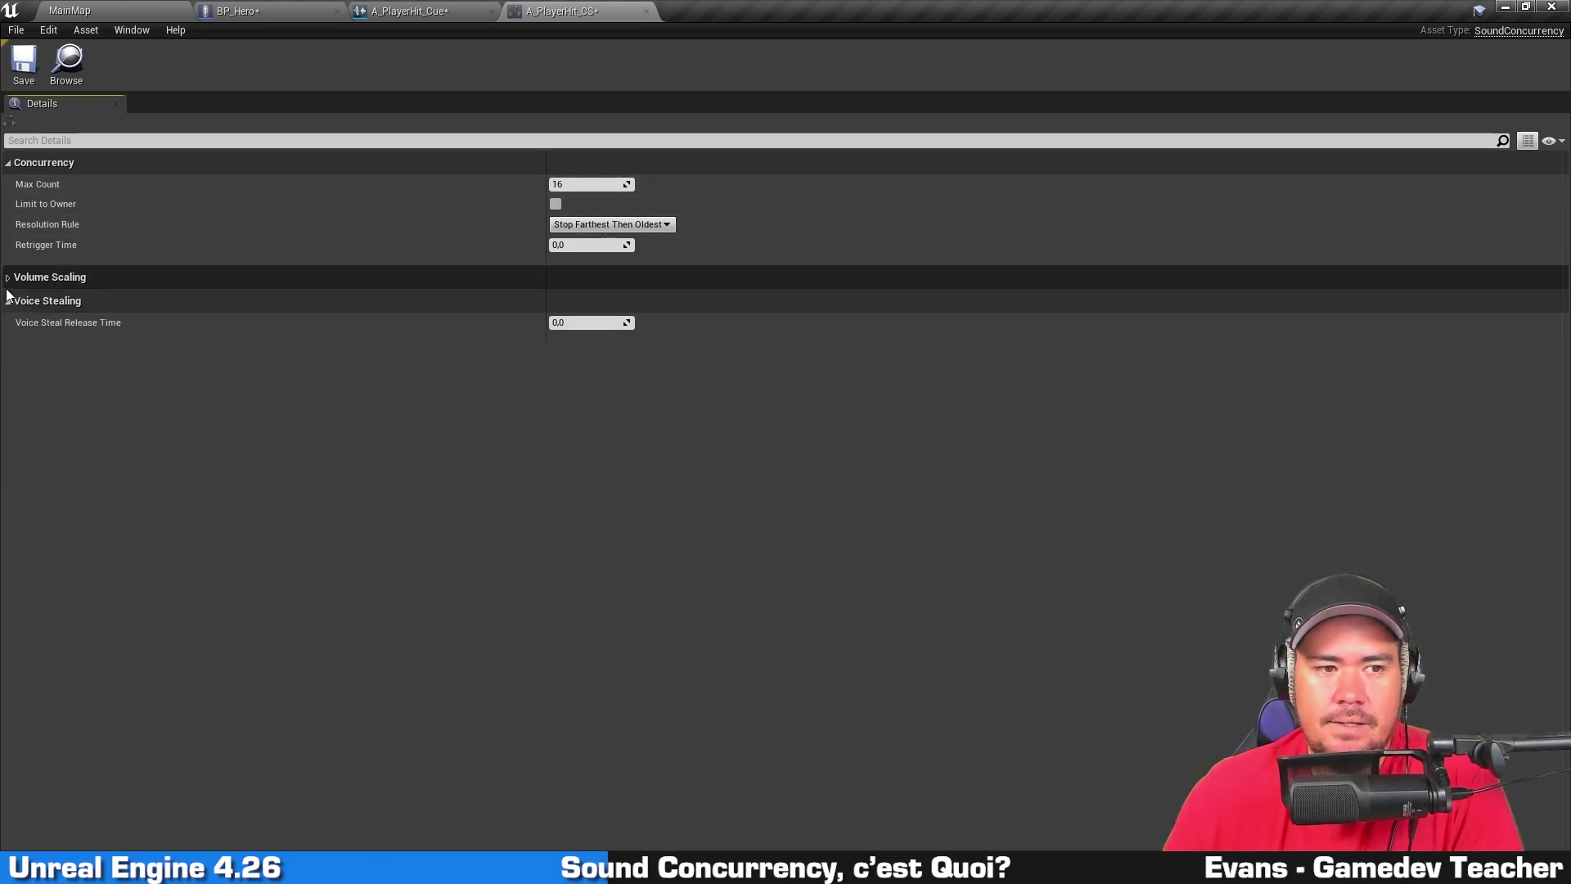
left_click(8, 301)
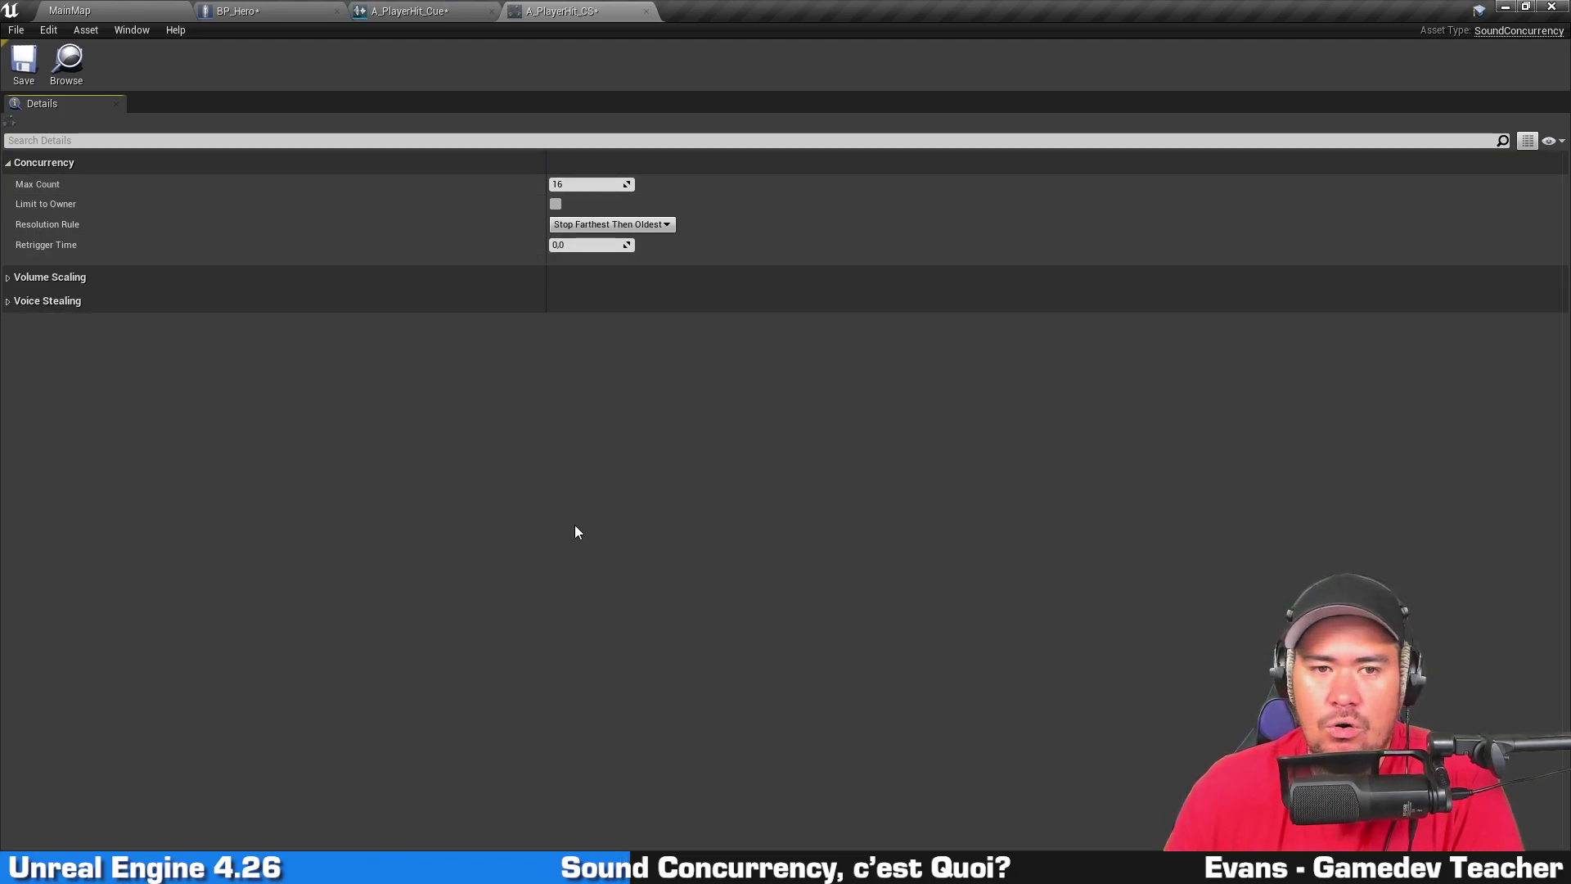
left_click(589, 185)
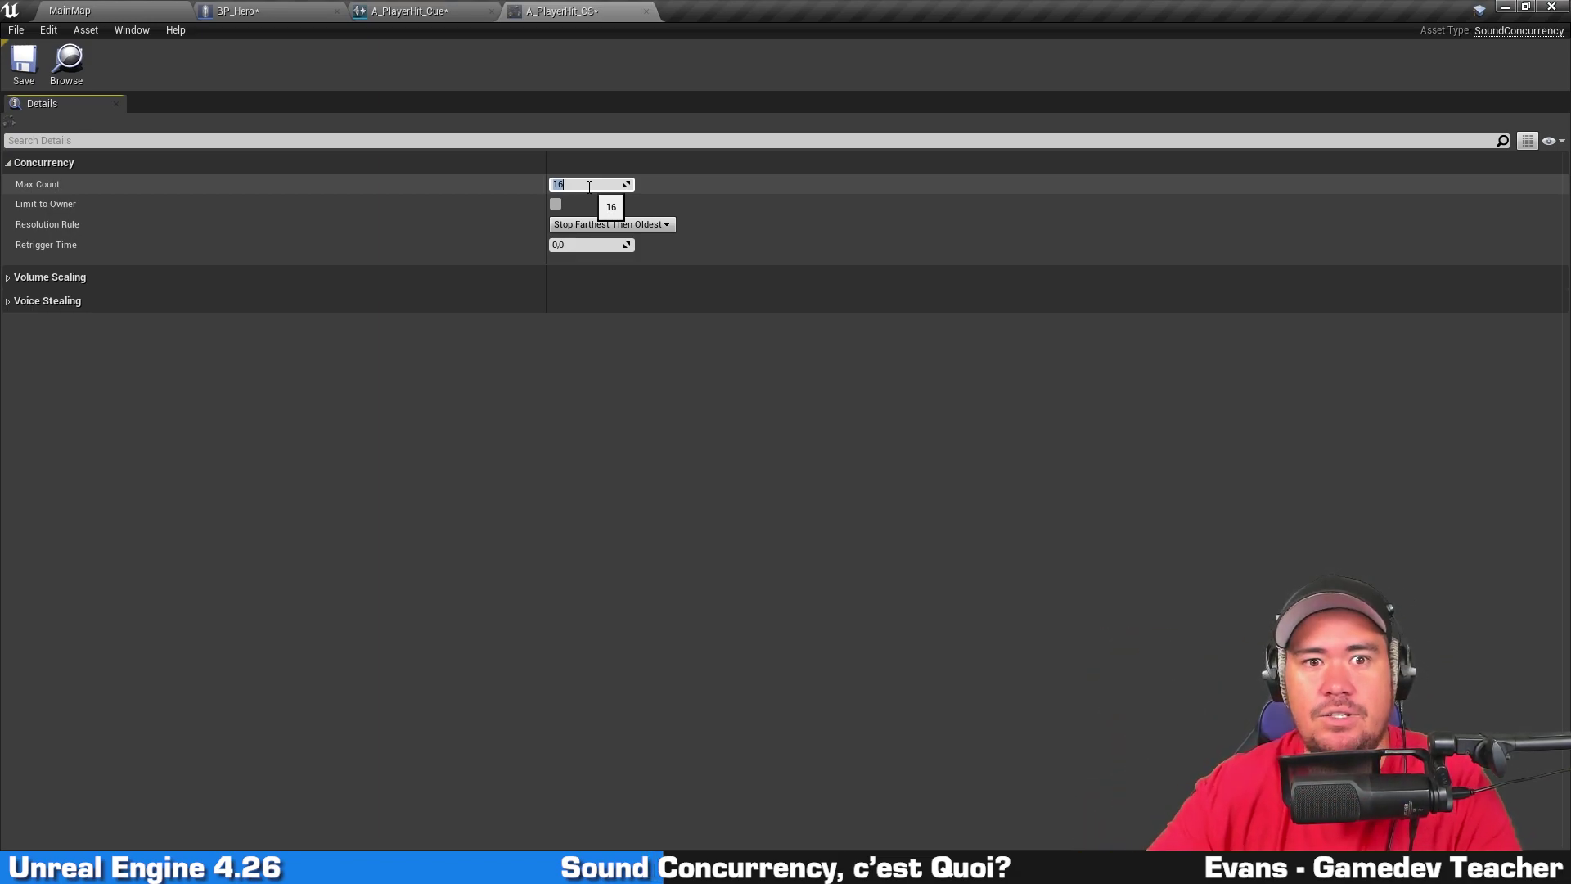
type("1")
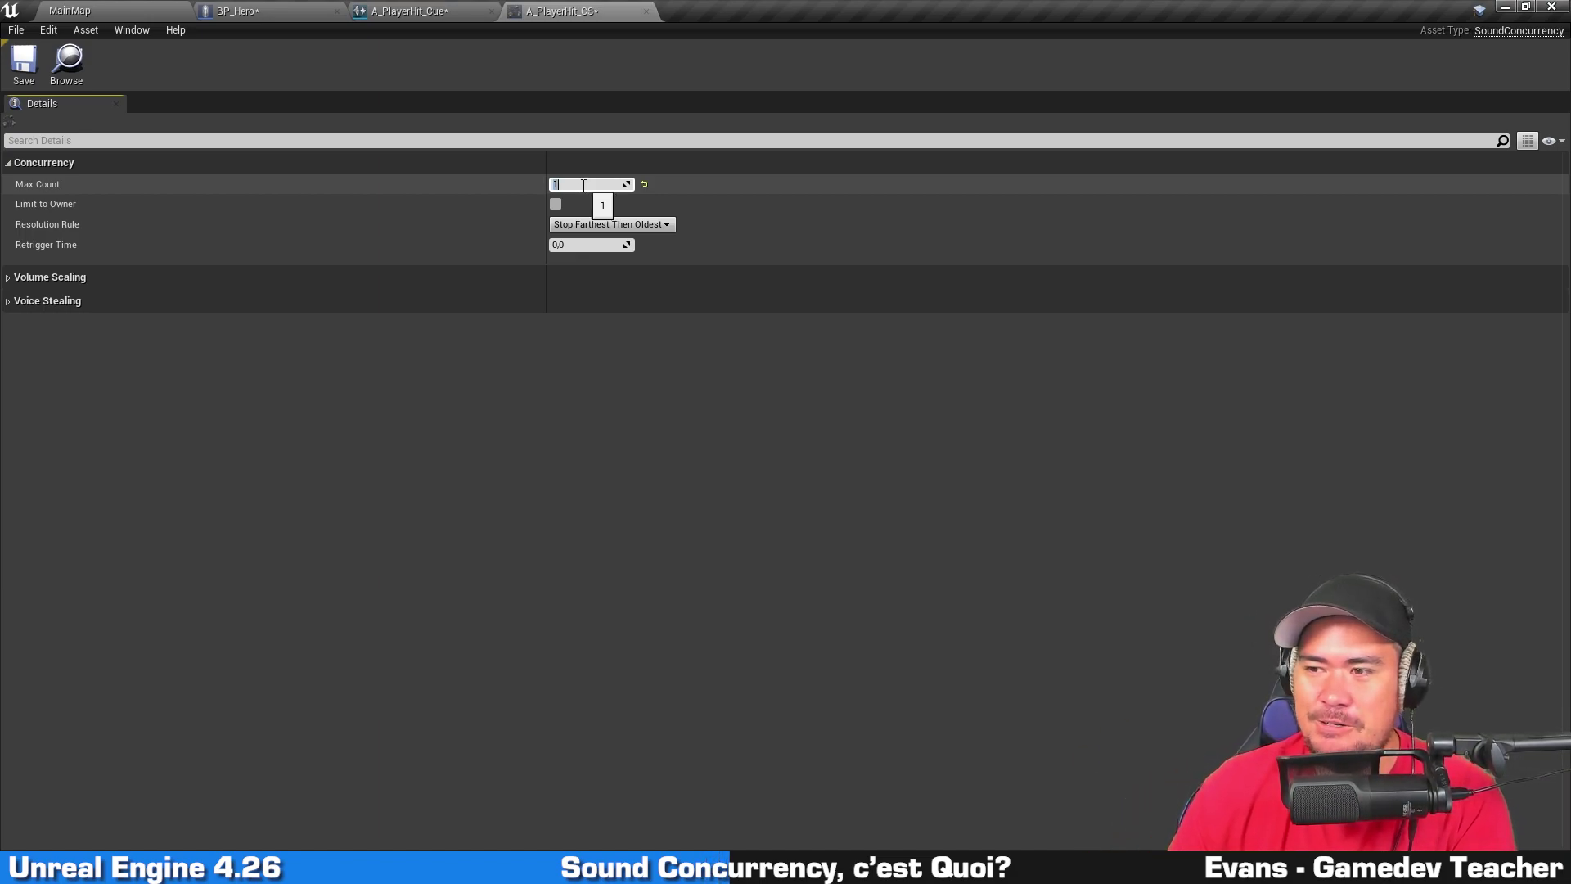
left_click(590, 203)
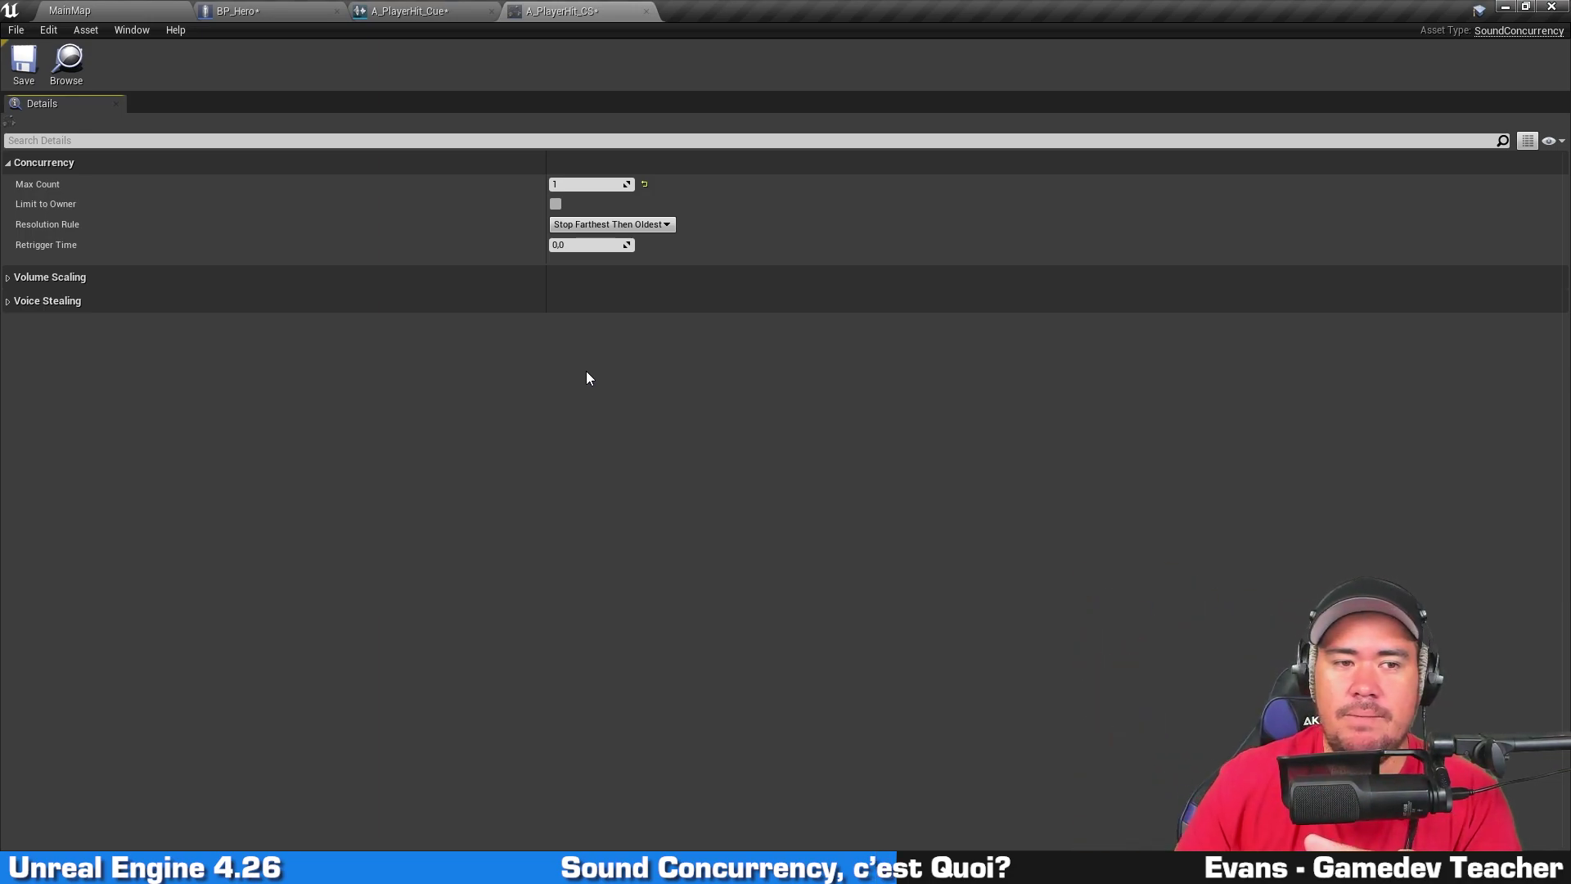
left_click(556, 204)
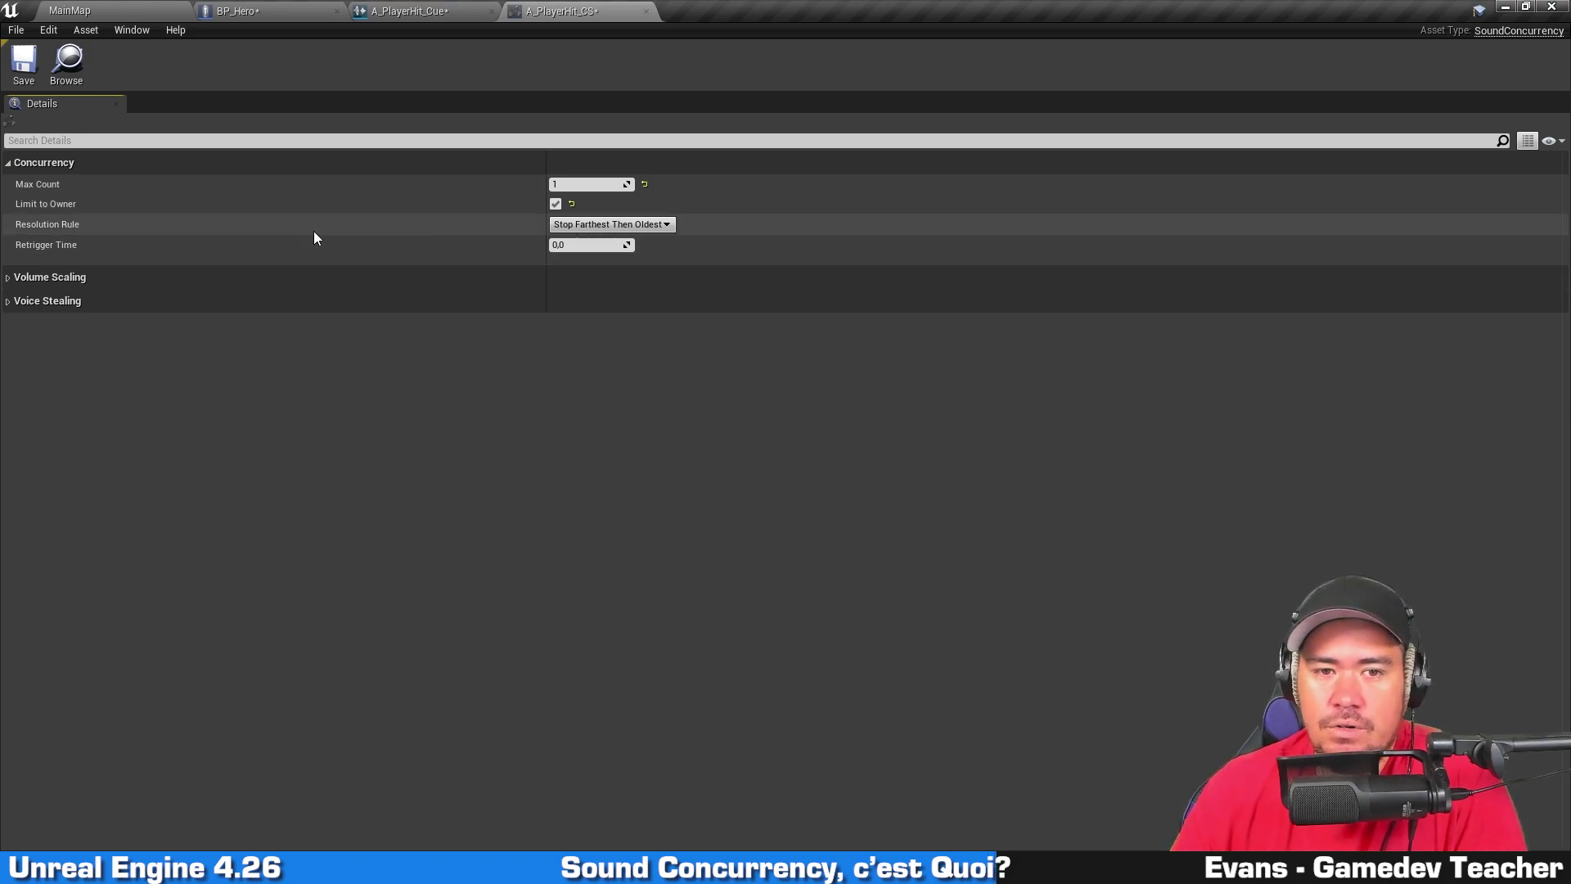
Step: Set the Resolution Rule of A_PlayerHit_CS to Prevent New, and save and close the asset
left_click(656, 223)
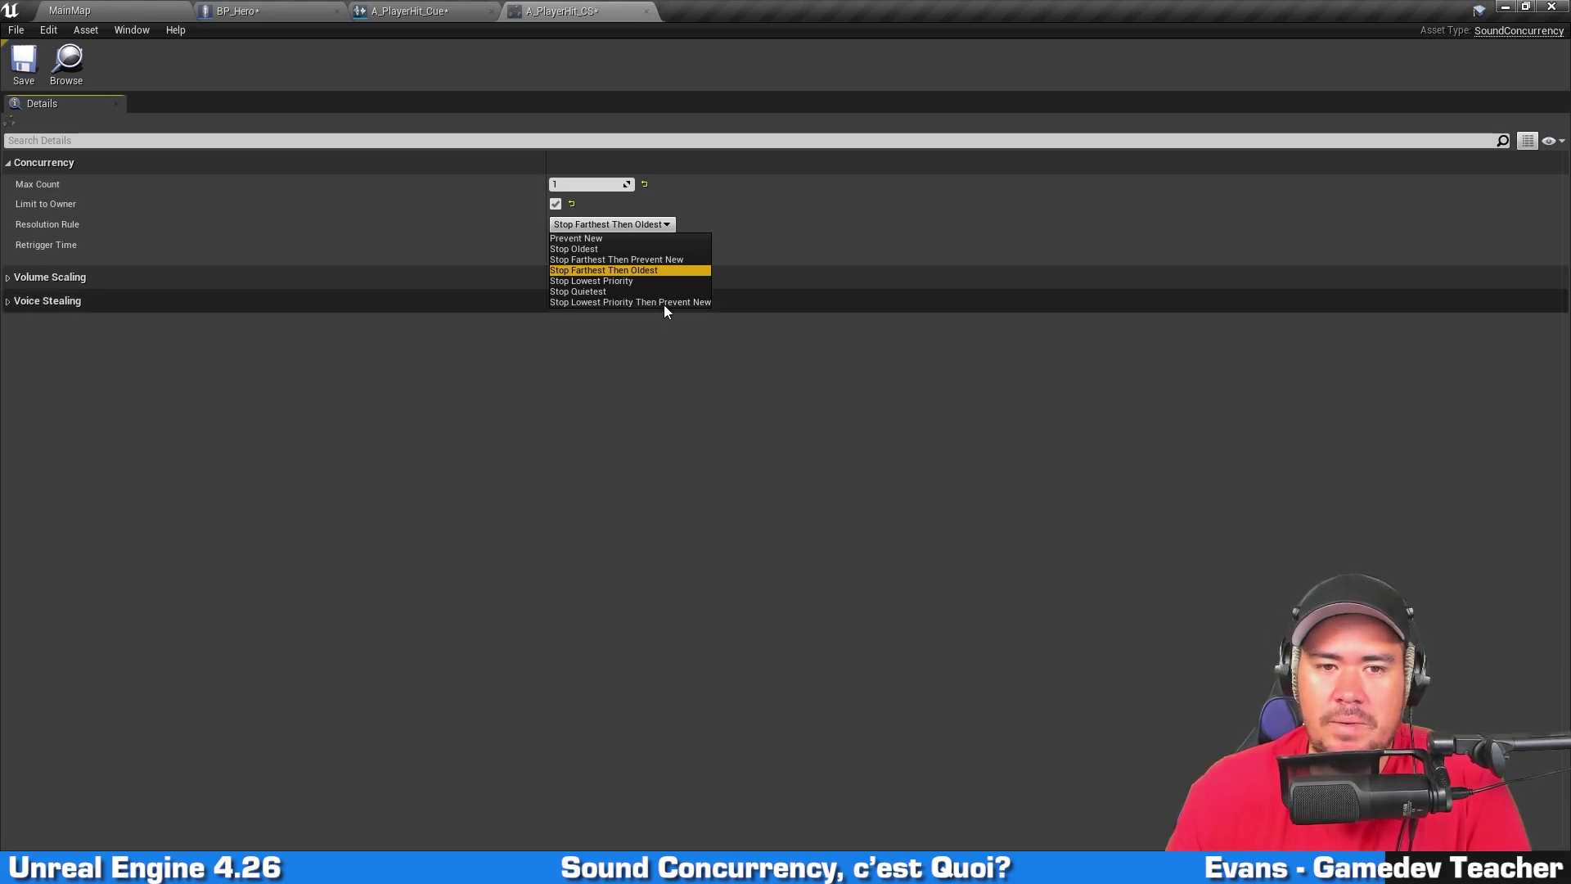
left_click(635, 238)
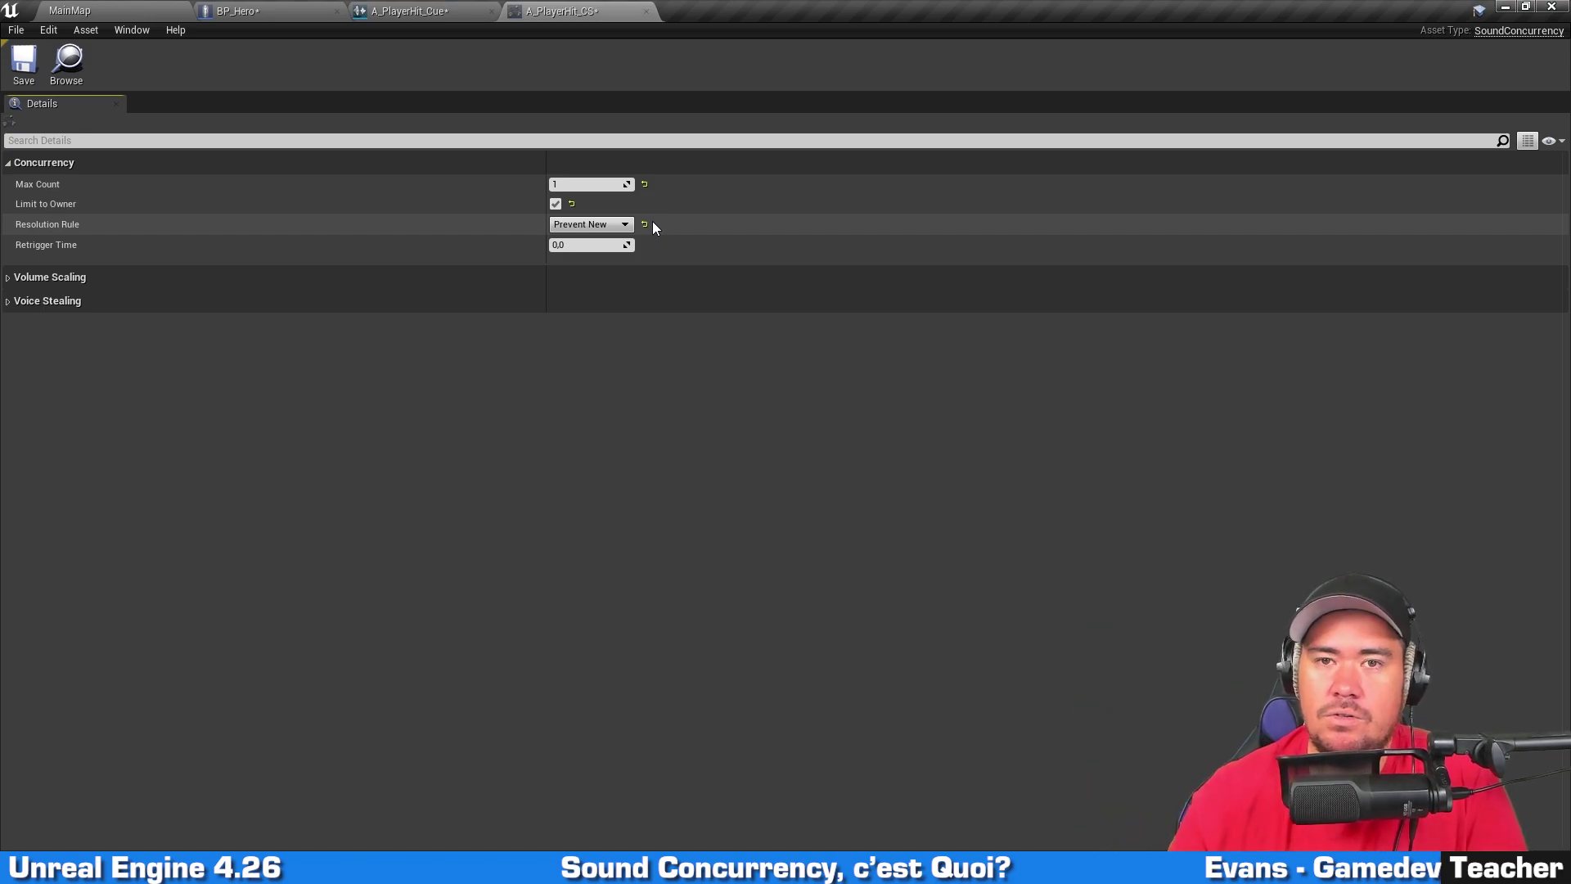
left_click(22, 66)
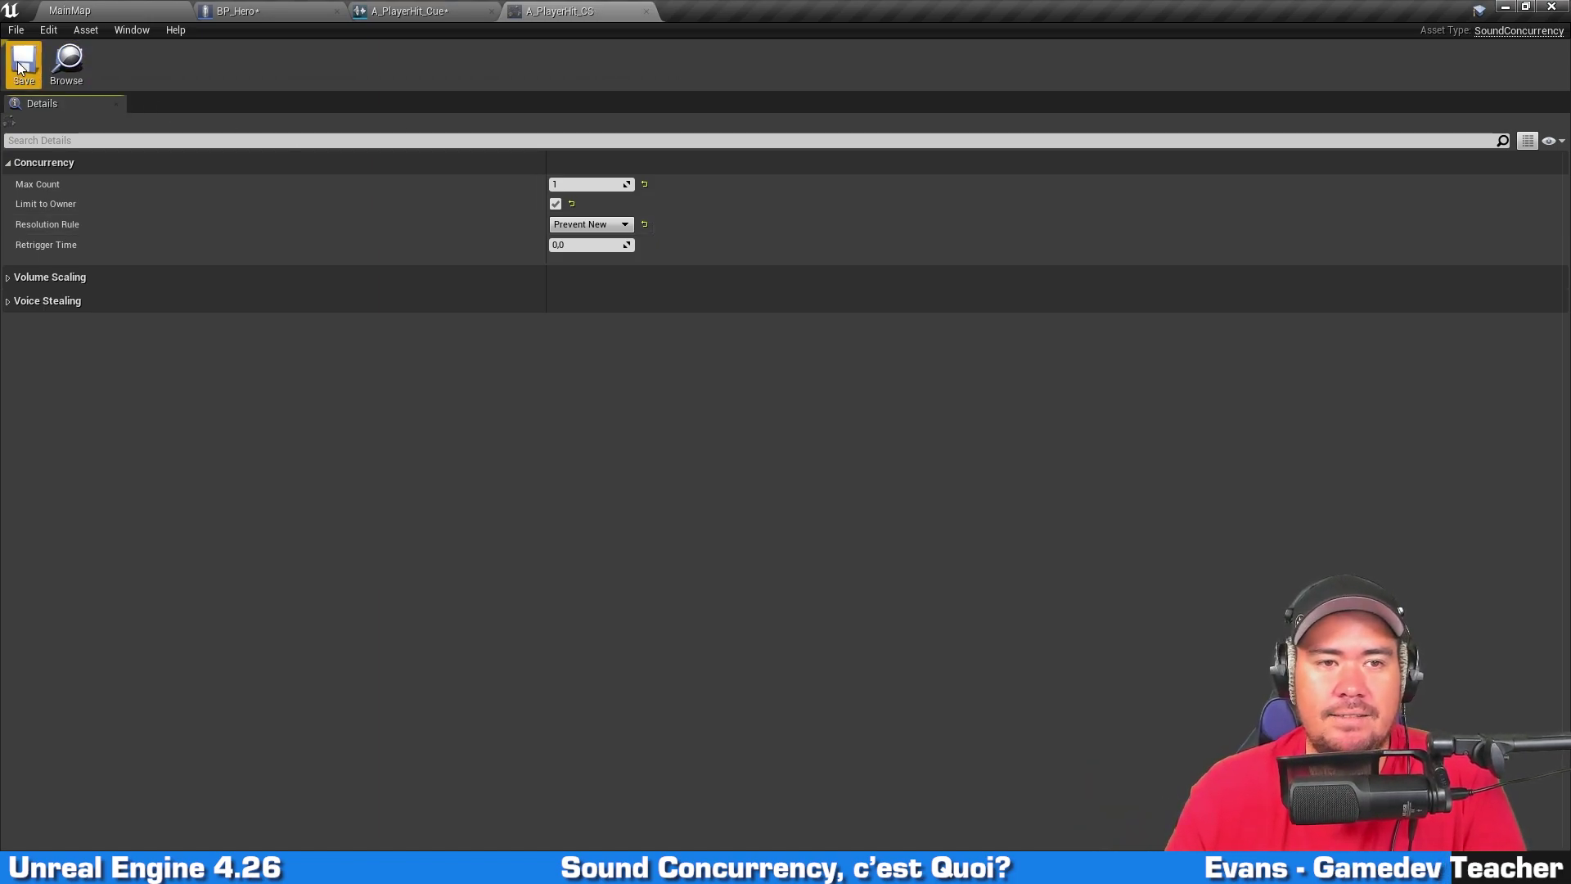
left_click(647, 13)
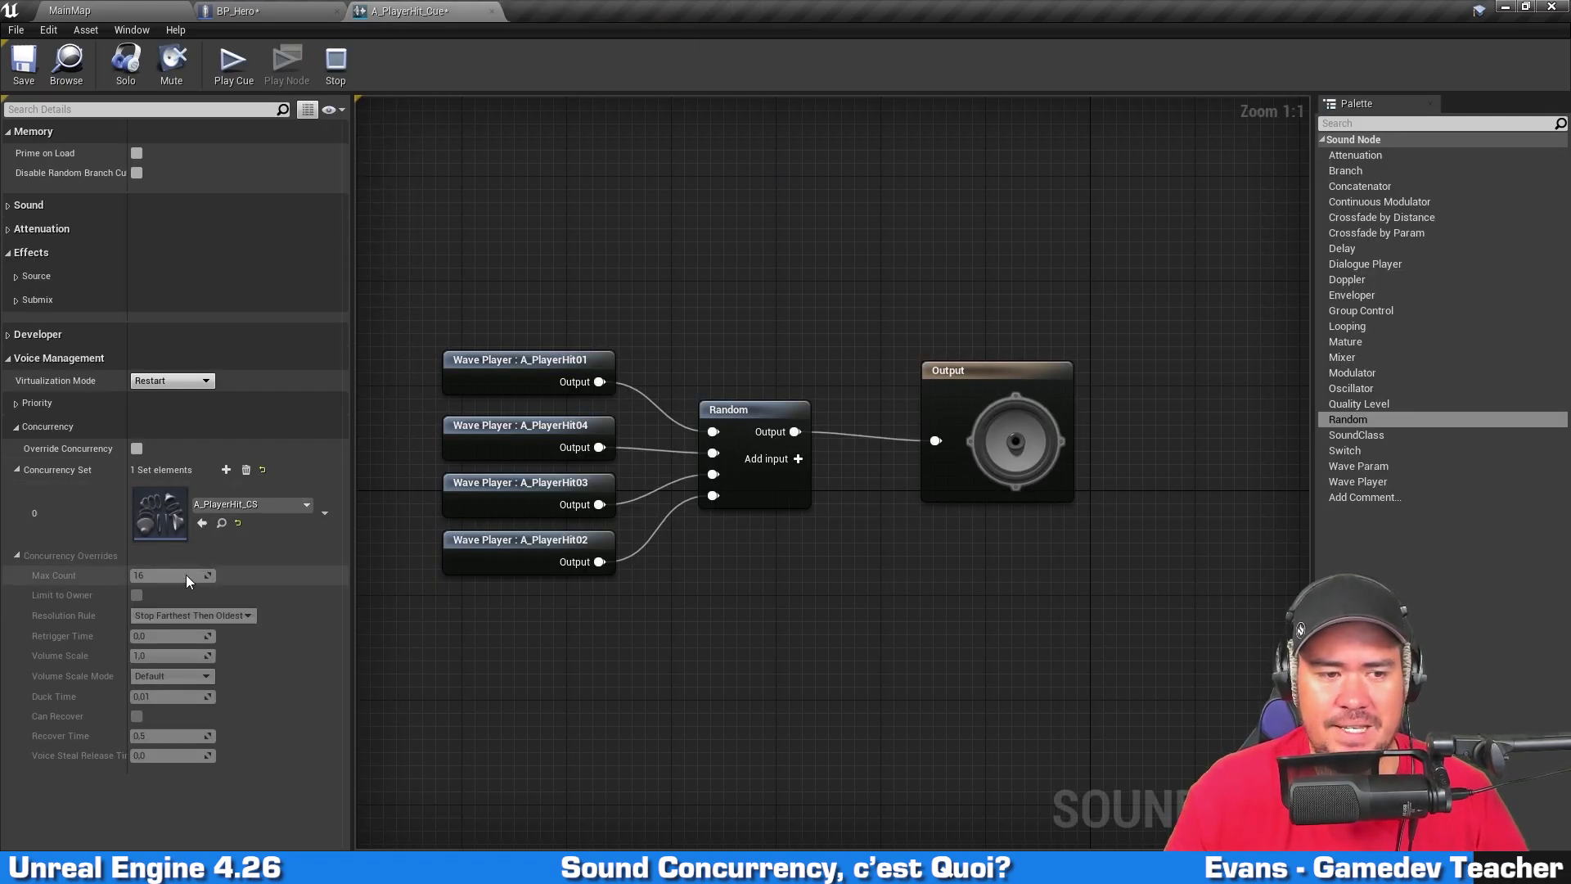
Step: Save all assets, play-test the hero being hit by enemies, and return to the A_PlayerHit_Cue sound cue
key("ctrl+shift+s")
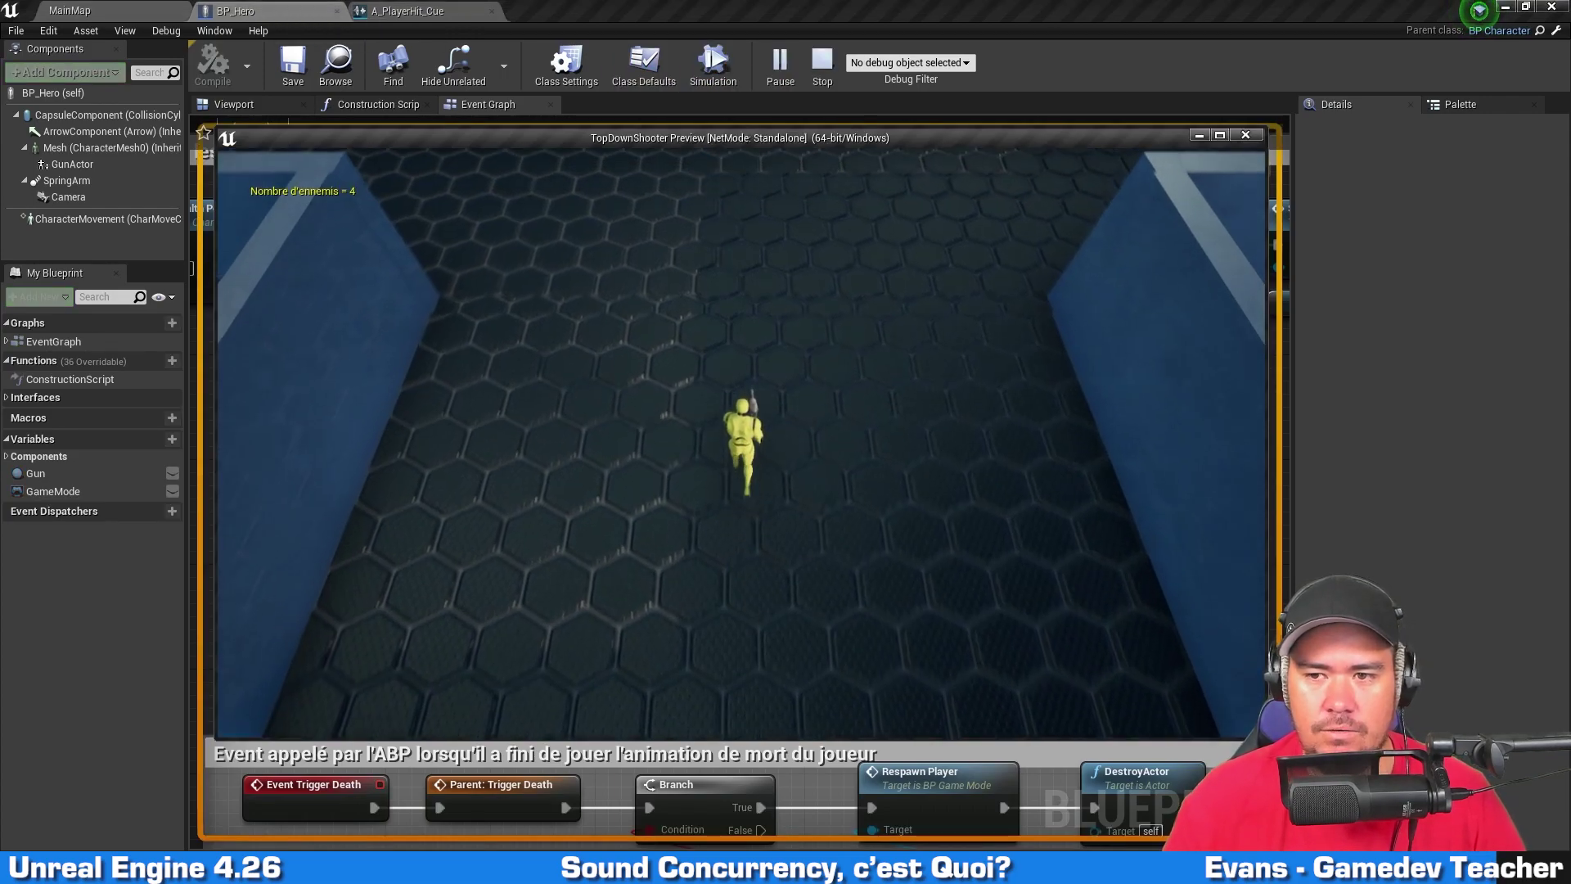
key("w")
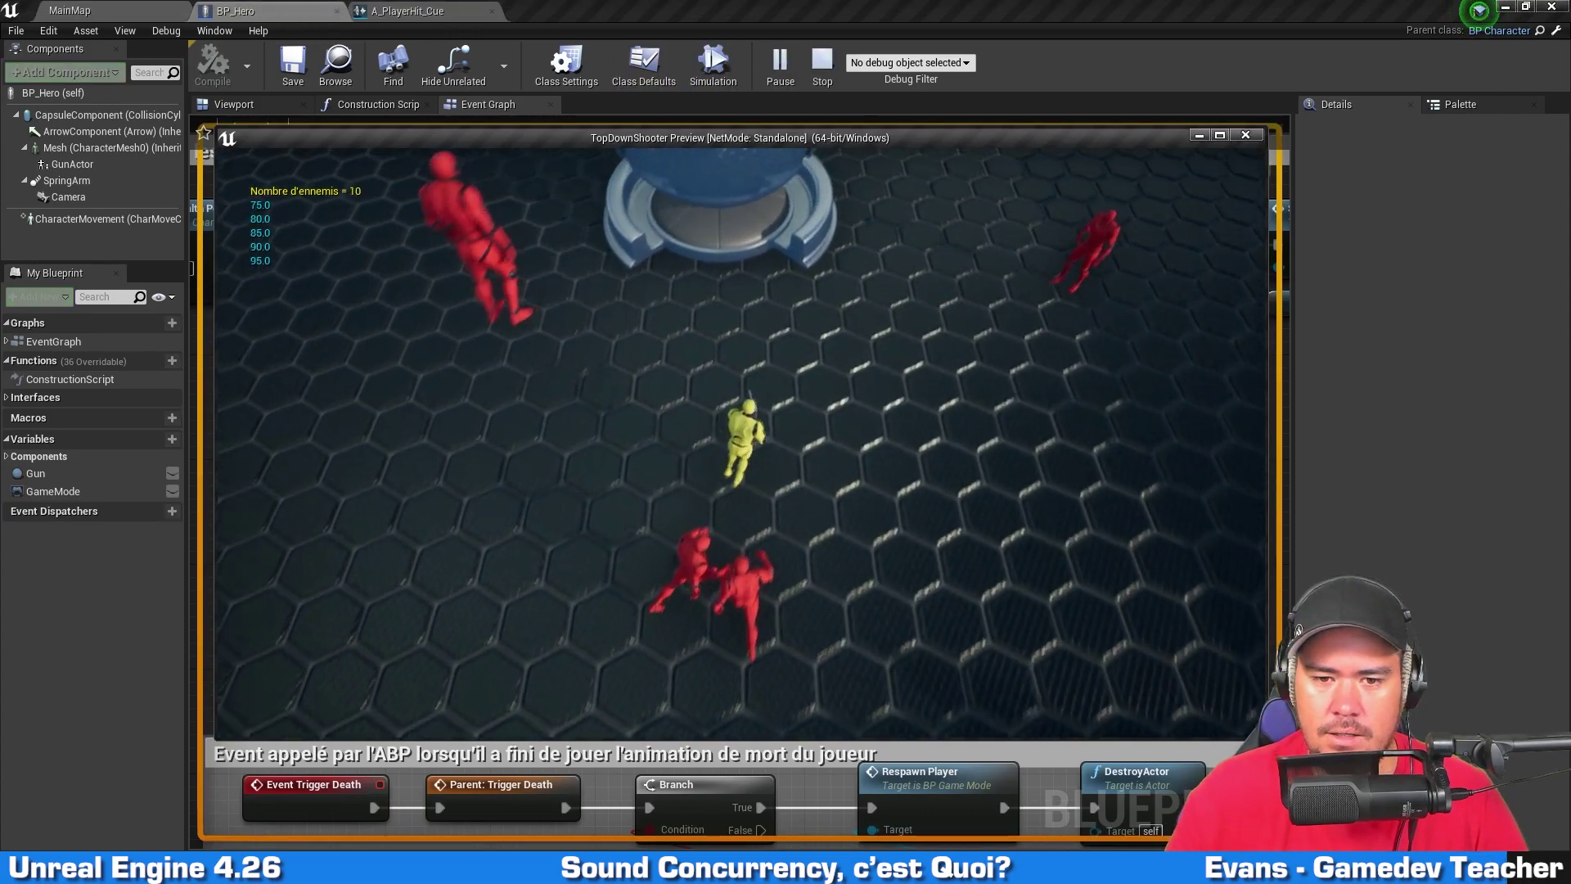
key("d")
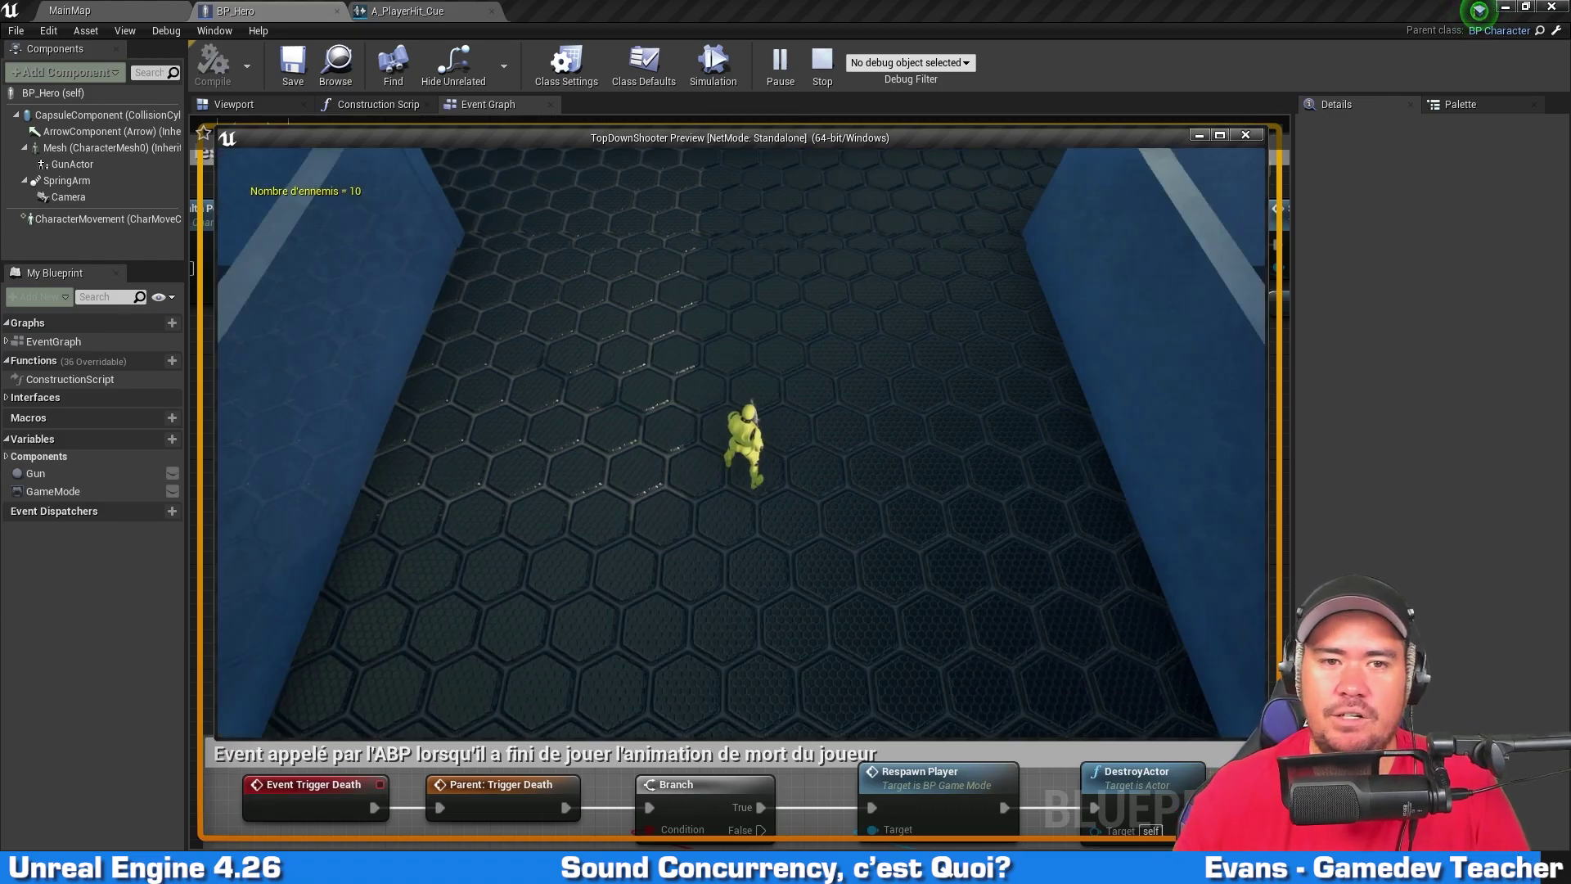
key("Escape")
left_click(432, 9)
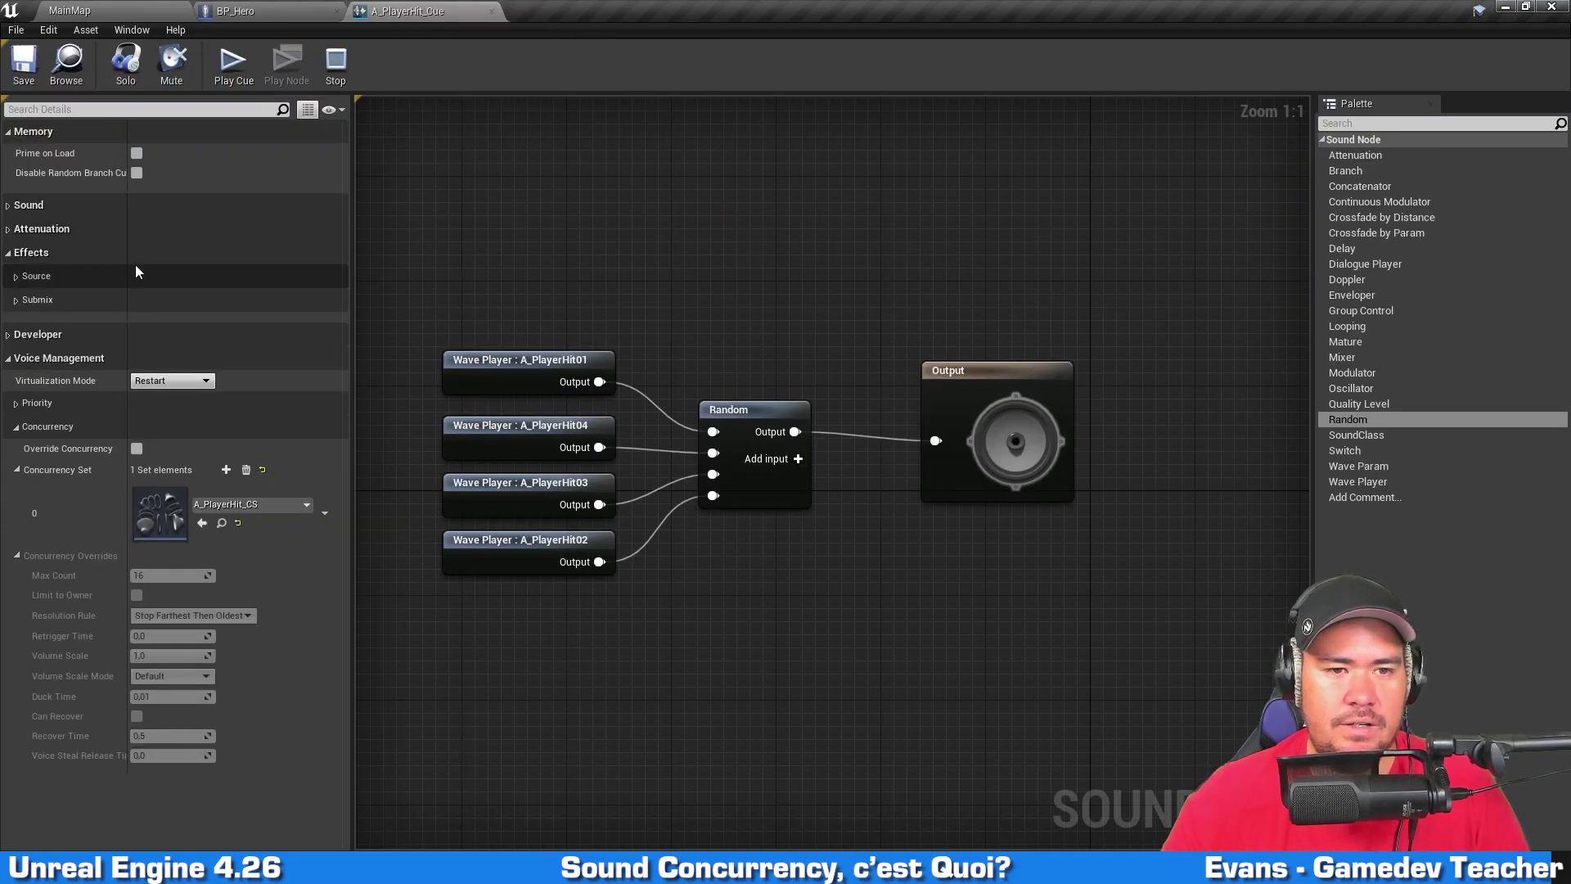
left_click(21, 206)
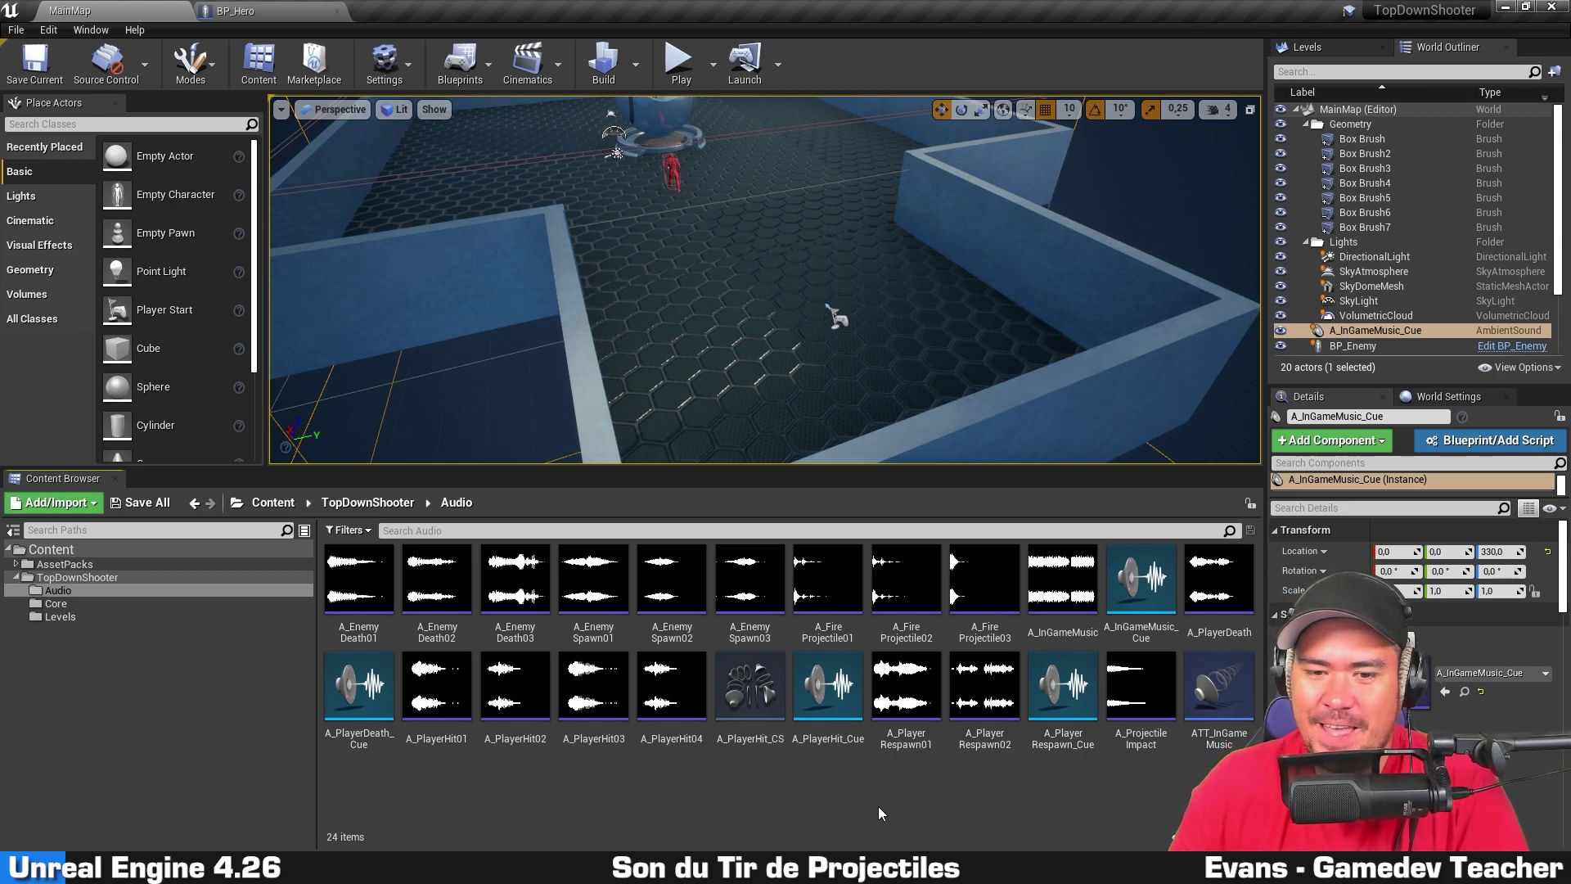
mouse_move(887, 673)
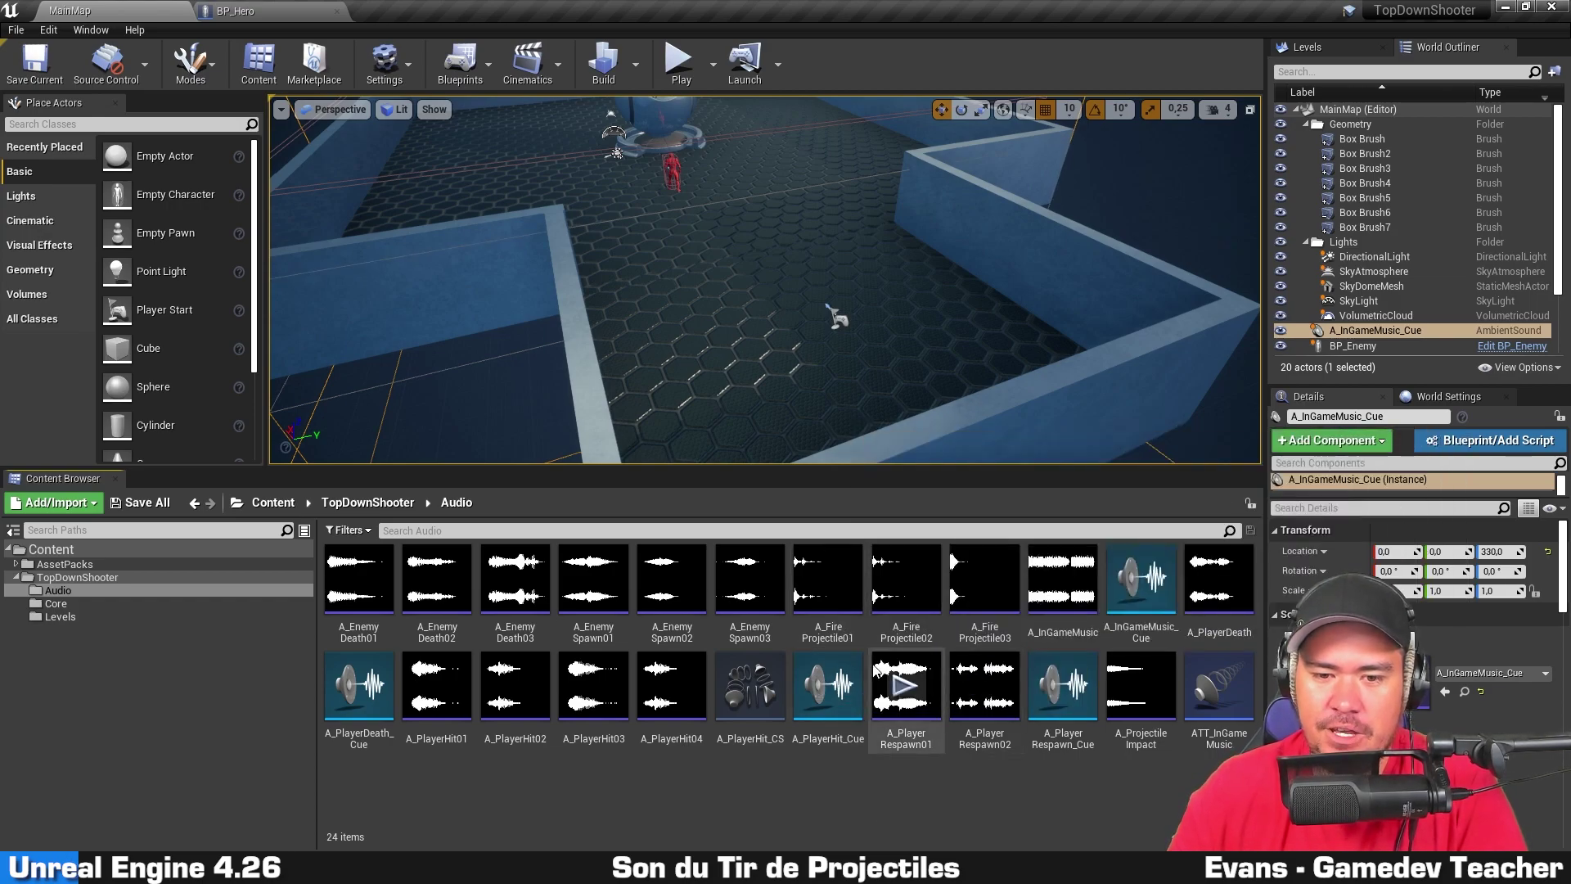
left_click(1003, 640)
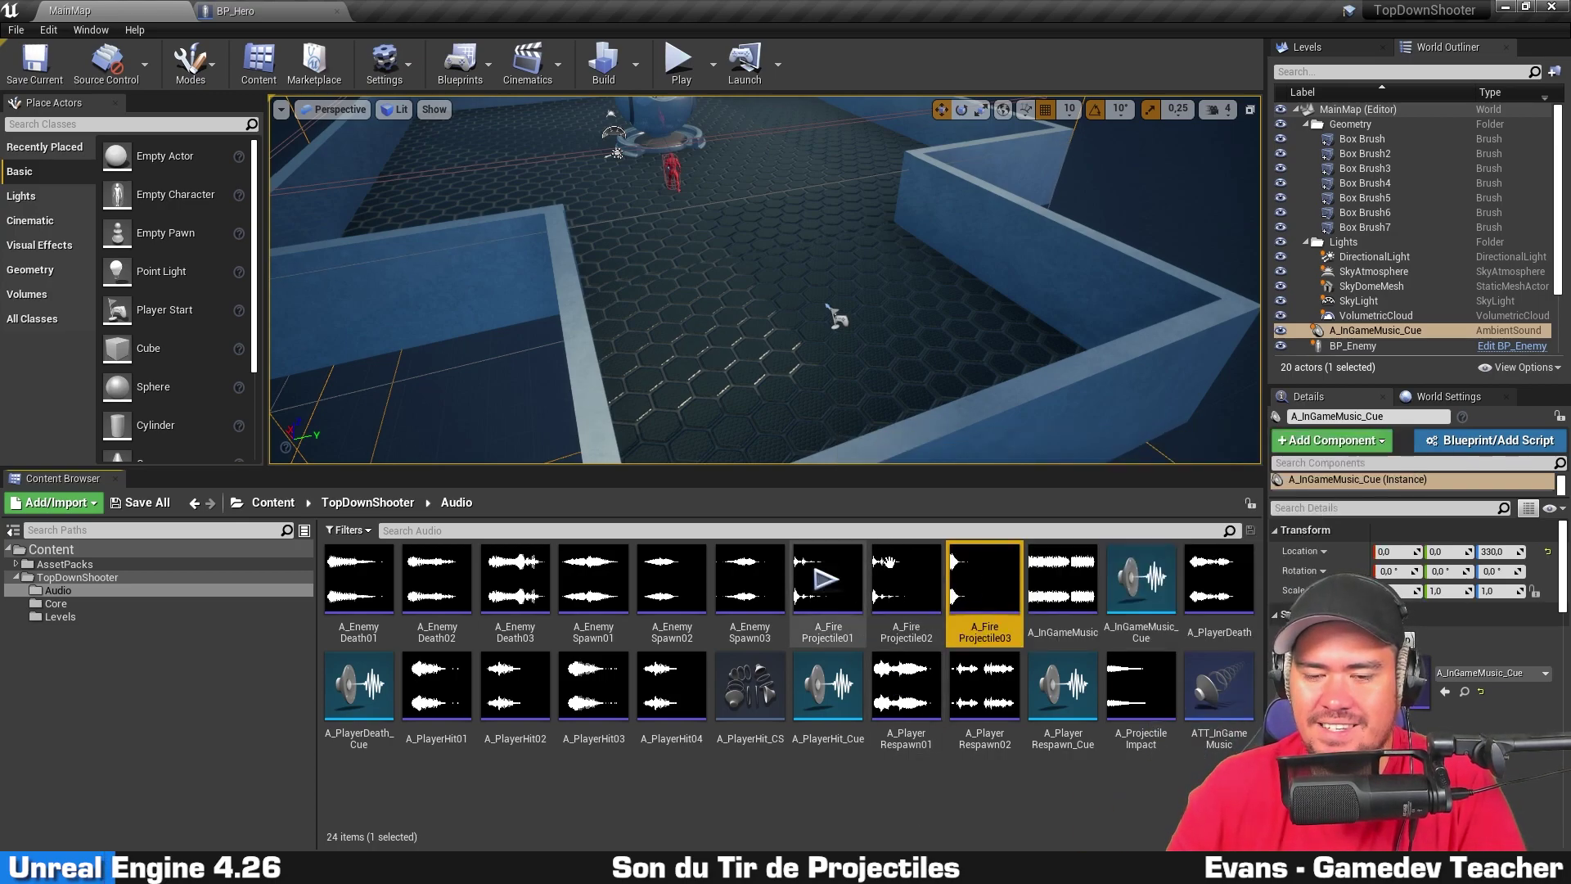
left_click(796, 631)
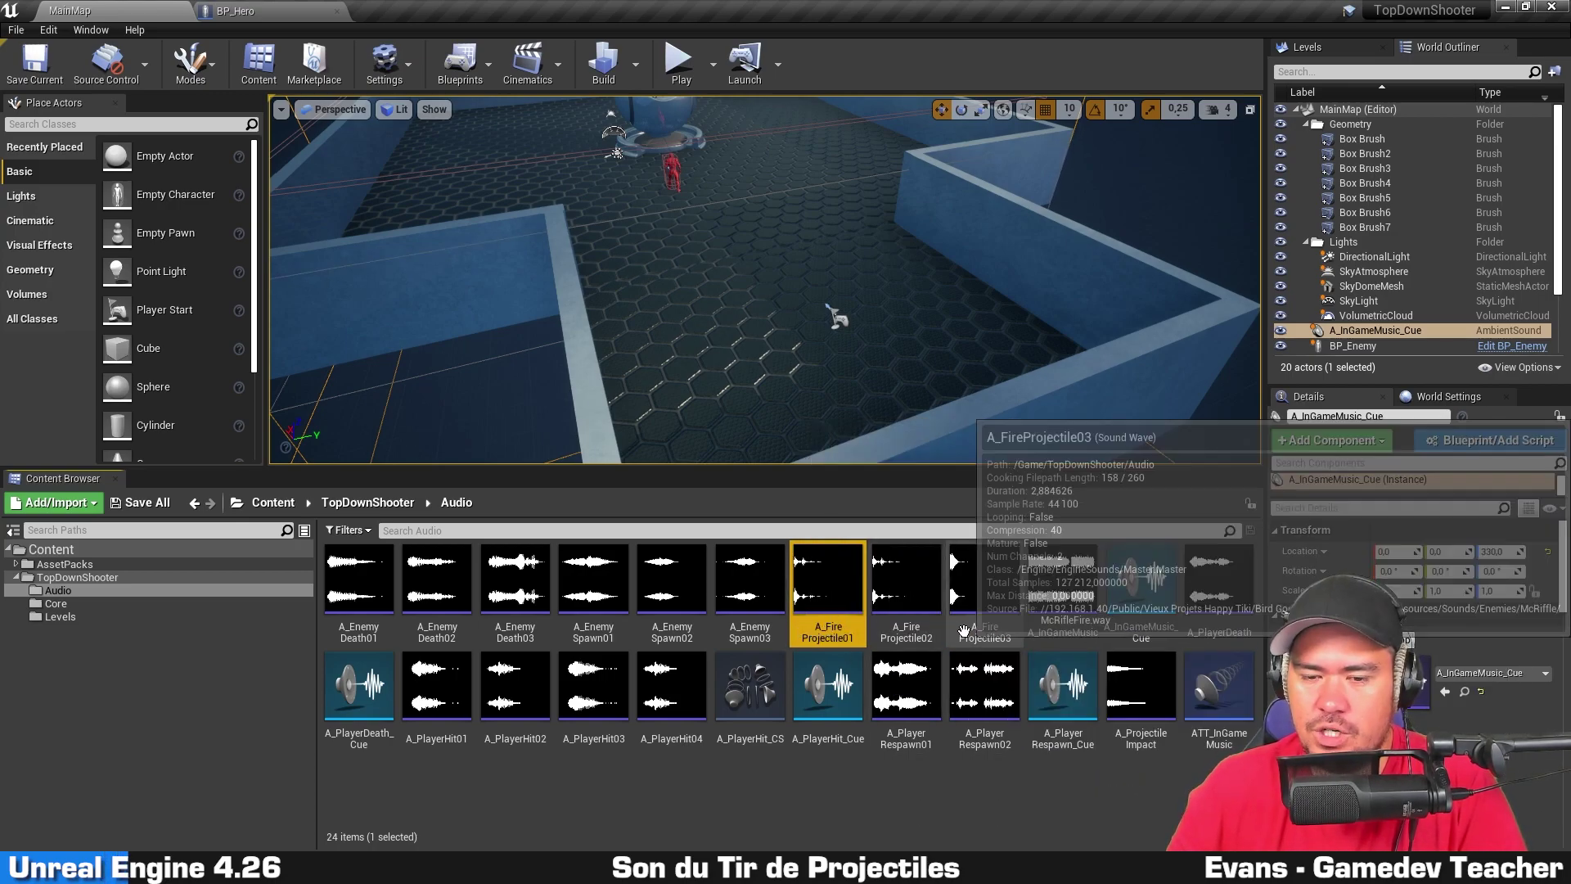
left_click(985, 582)
left_click(954, 763)
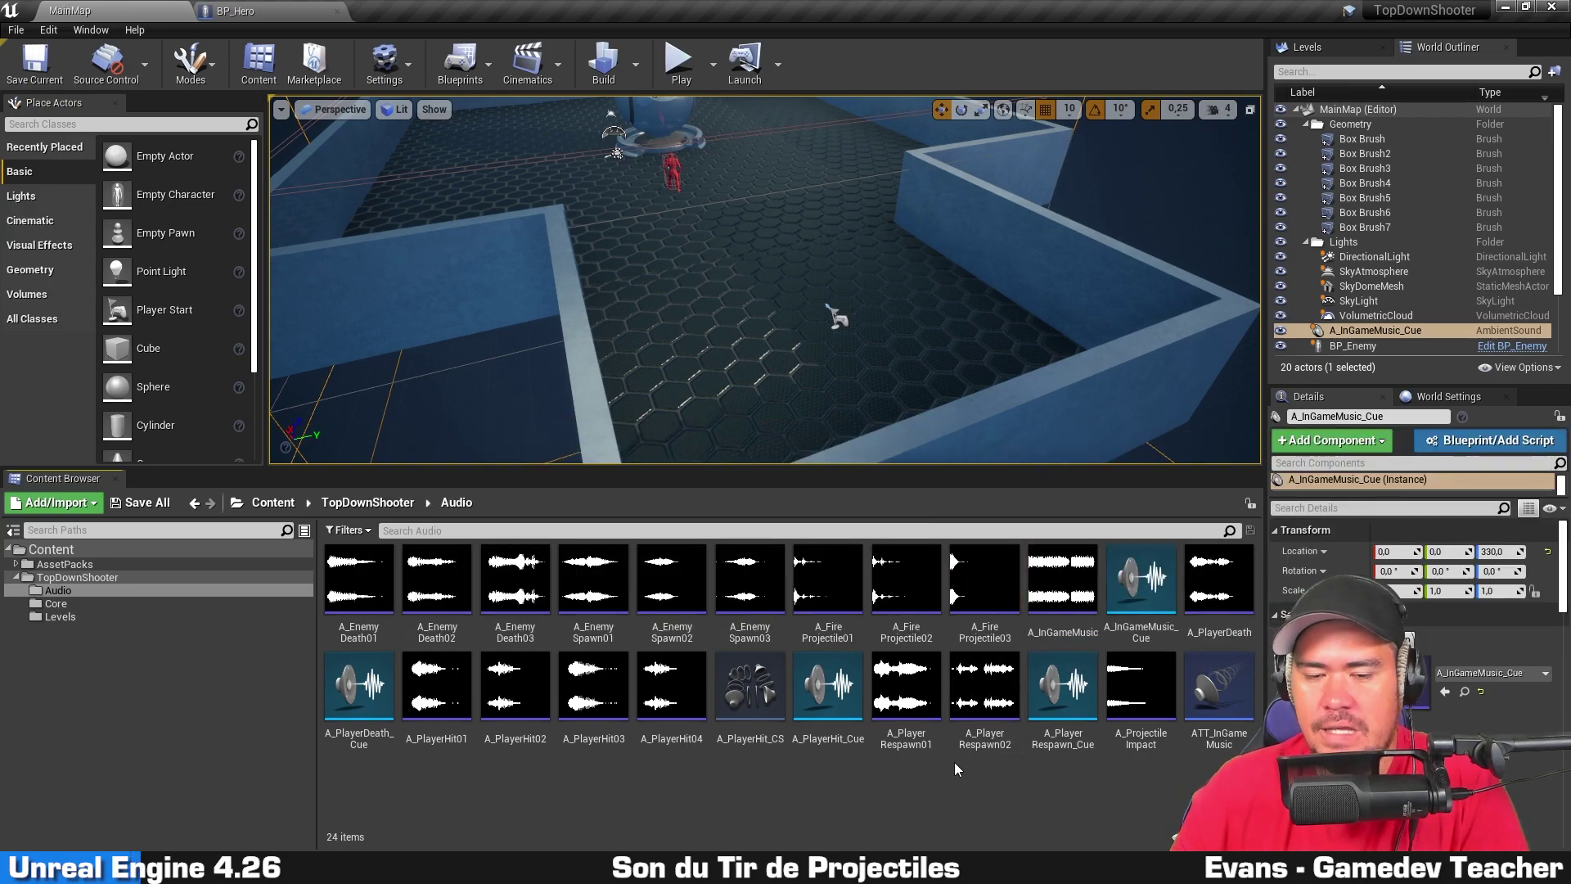
Step: Create a sound cue named A_FireProjectile_Cue from the A_FireProjectile01 sound wave and open it
left_click(835, 627)
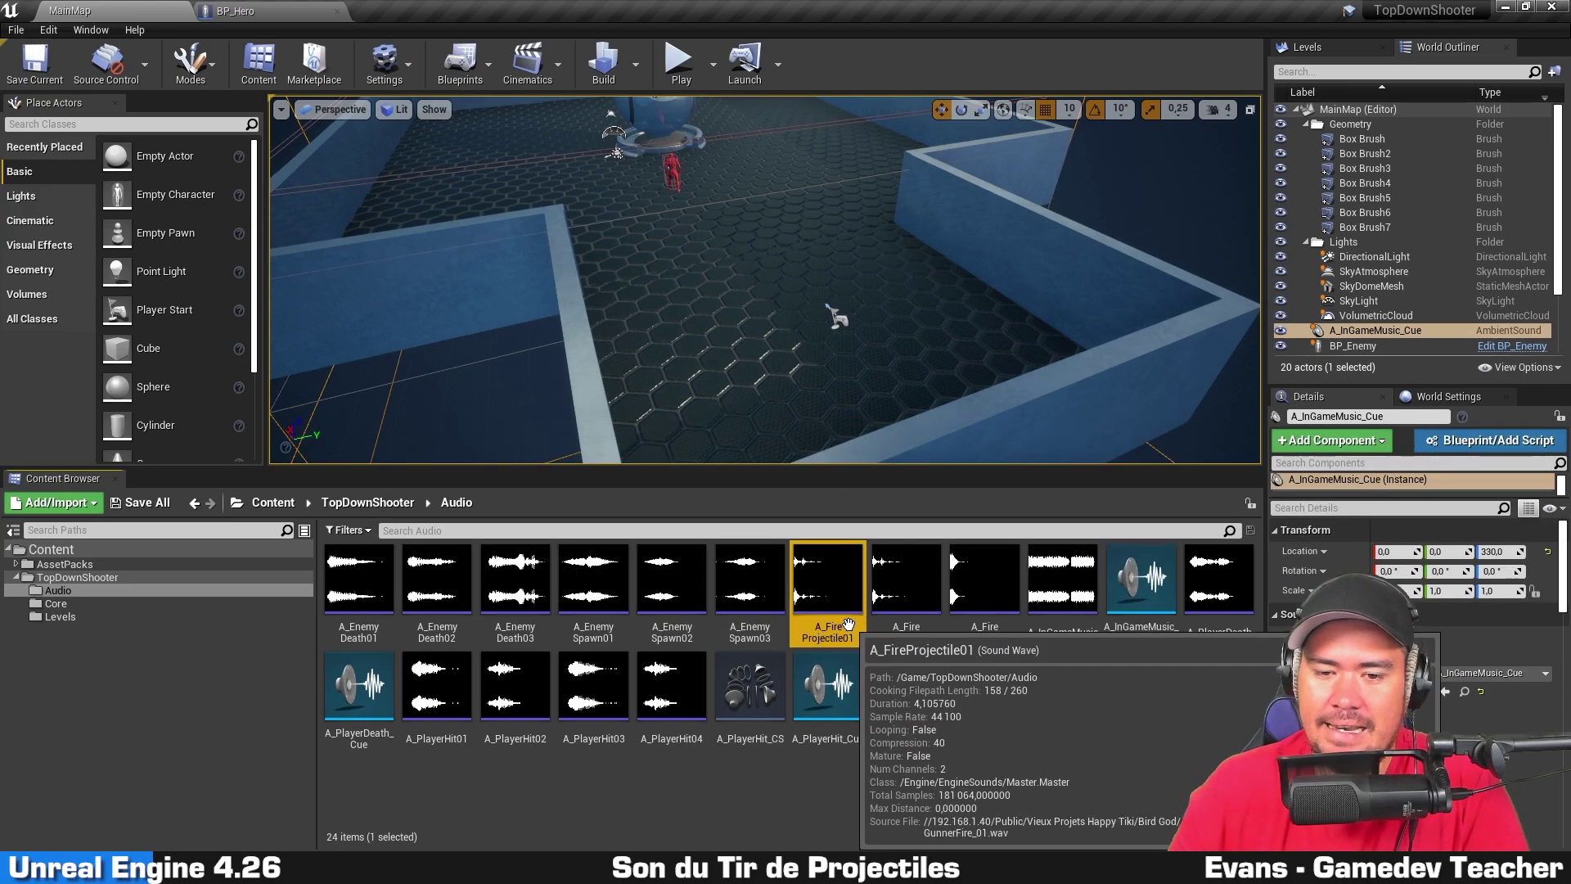
right_click(820, 606)
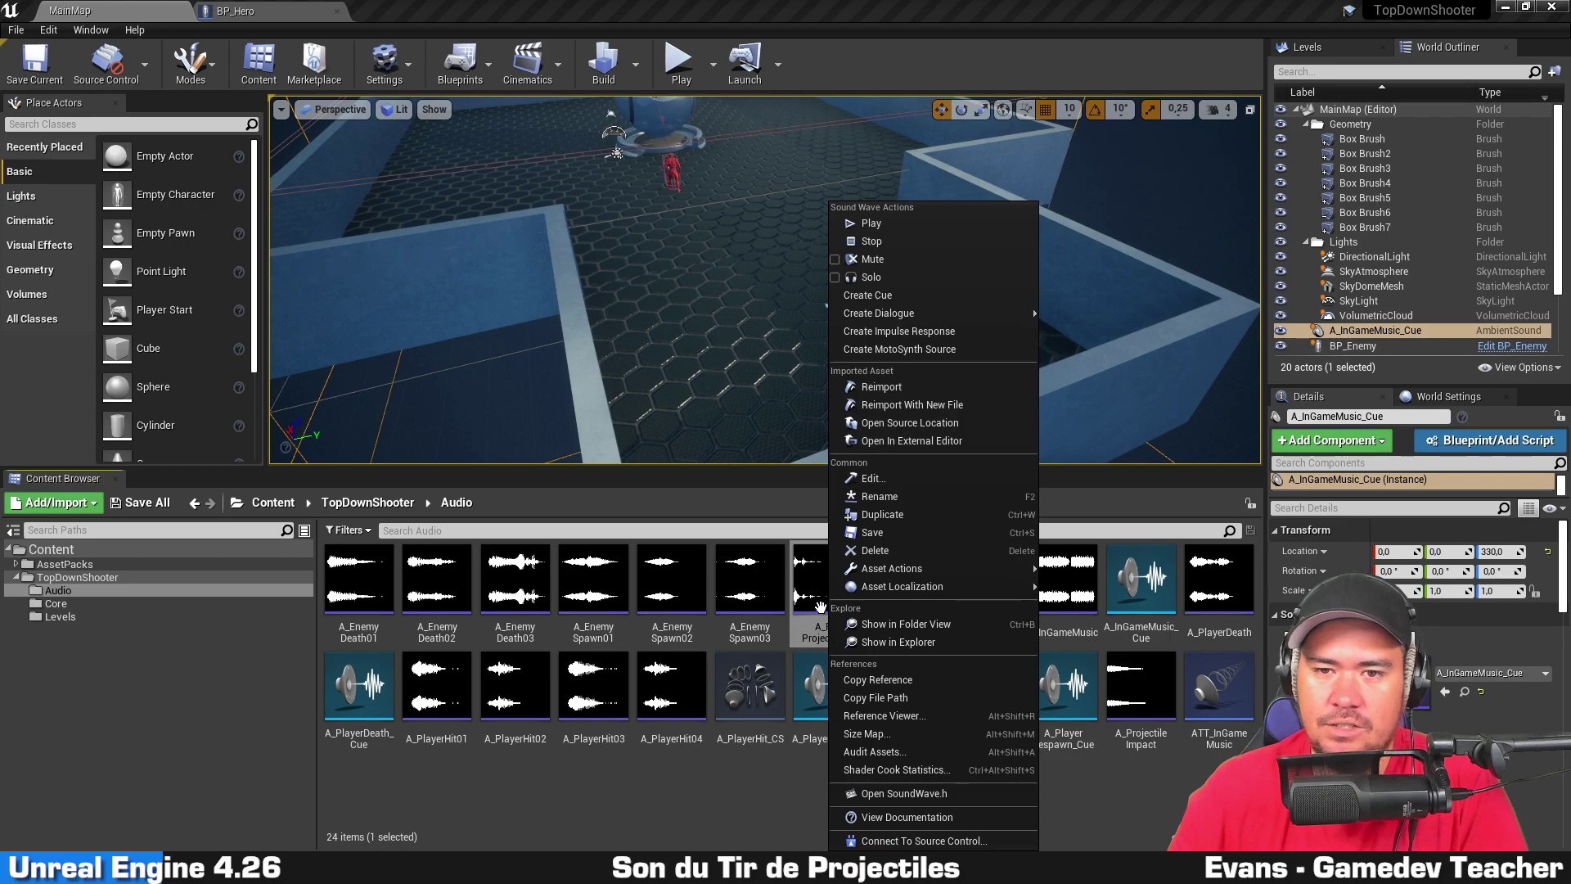
left_click(935, 297)
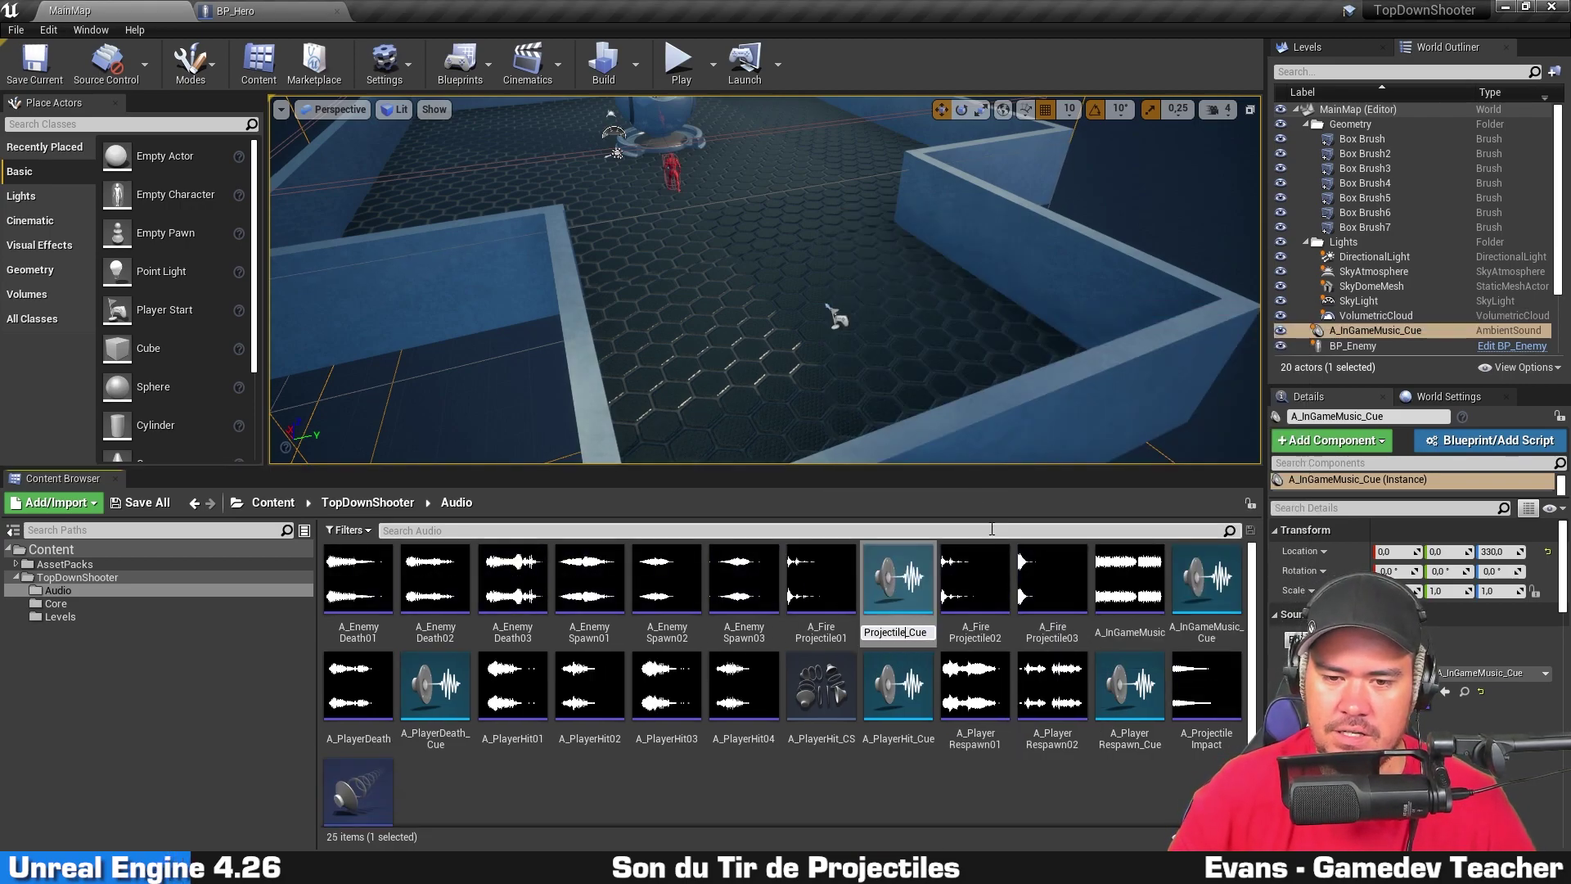
key("Return")
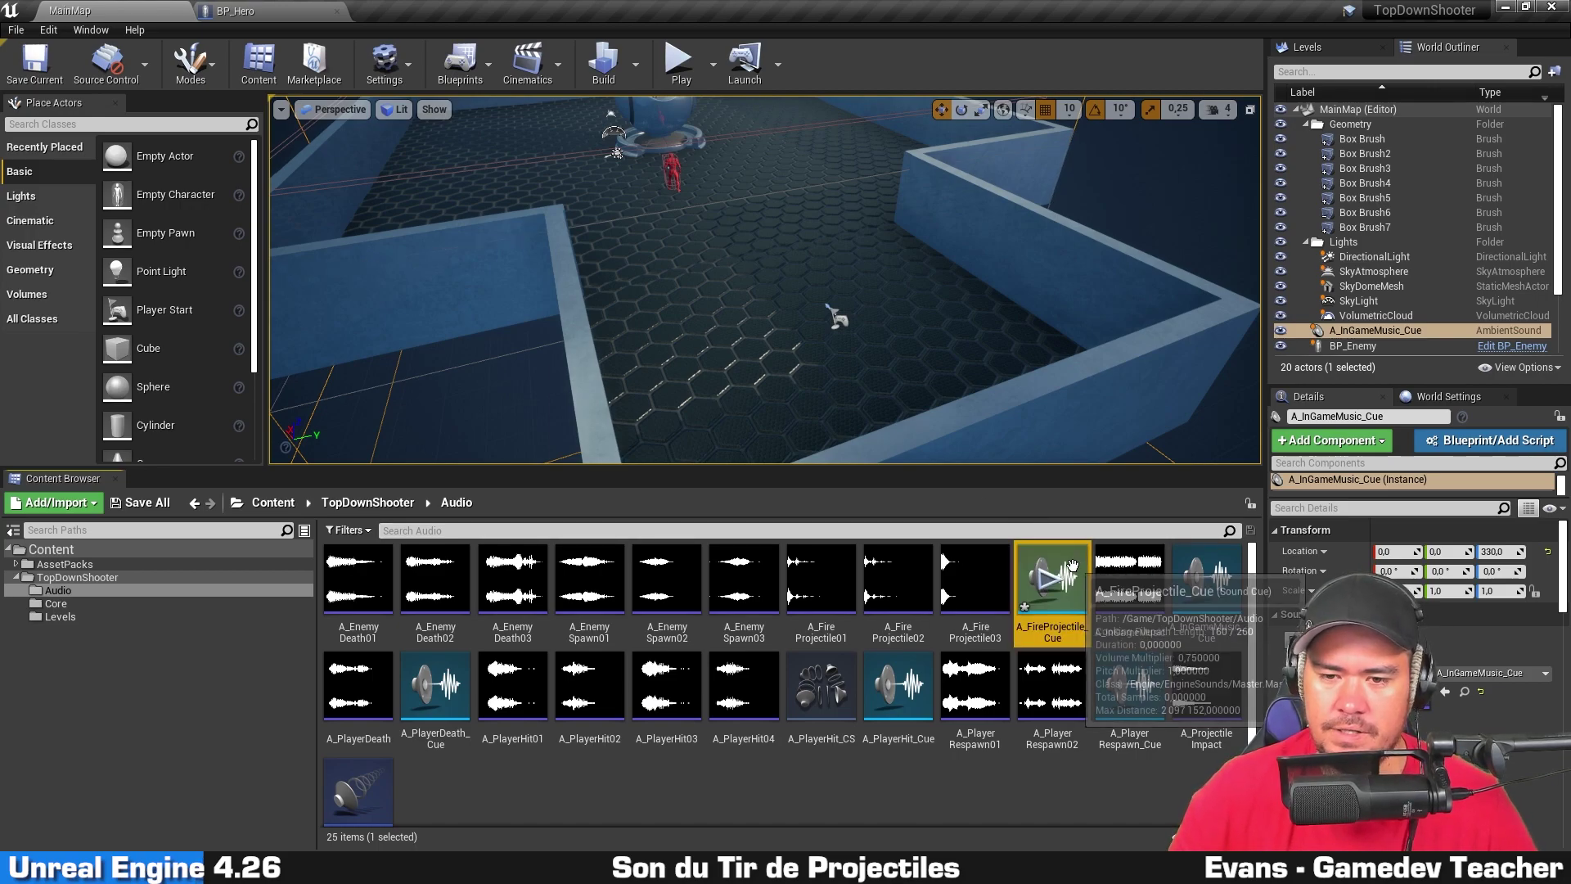
double_click(1072, 589)
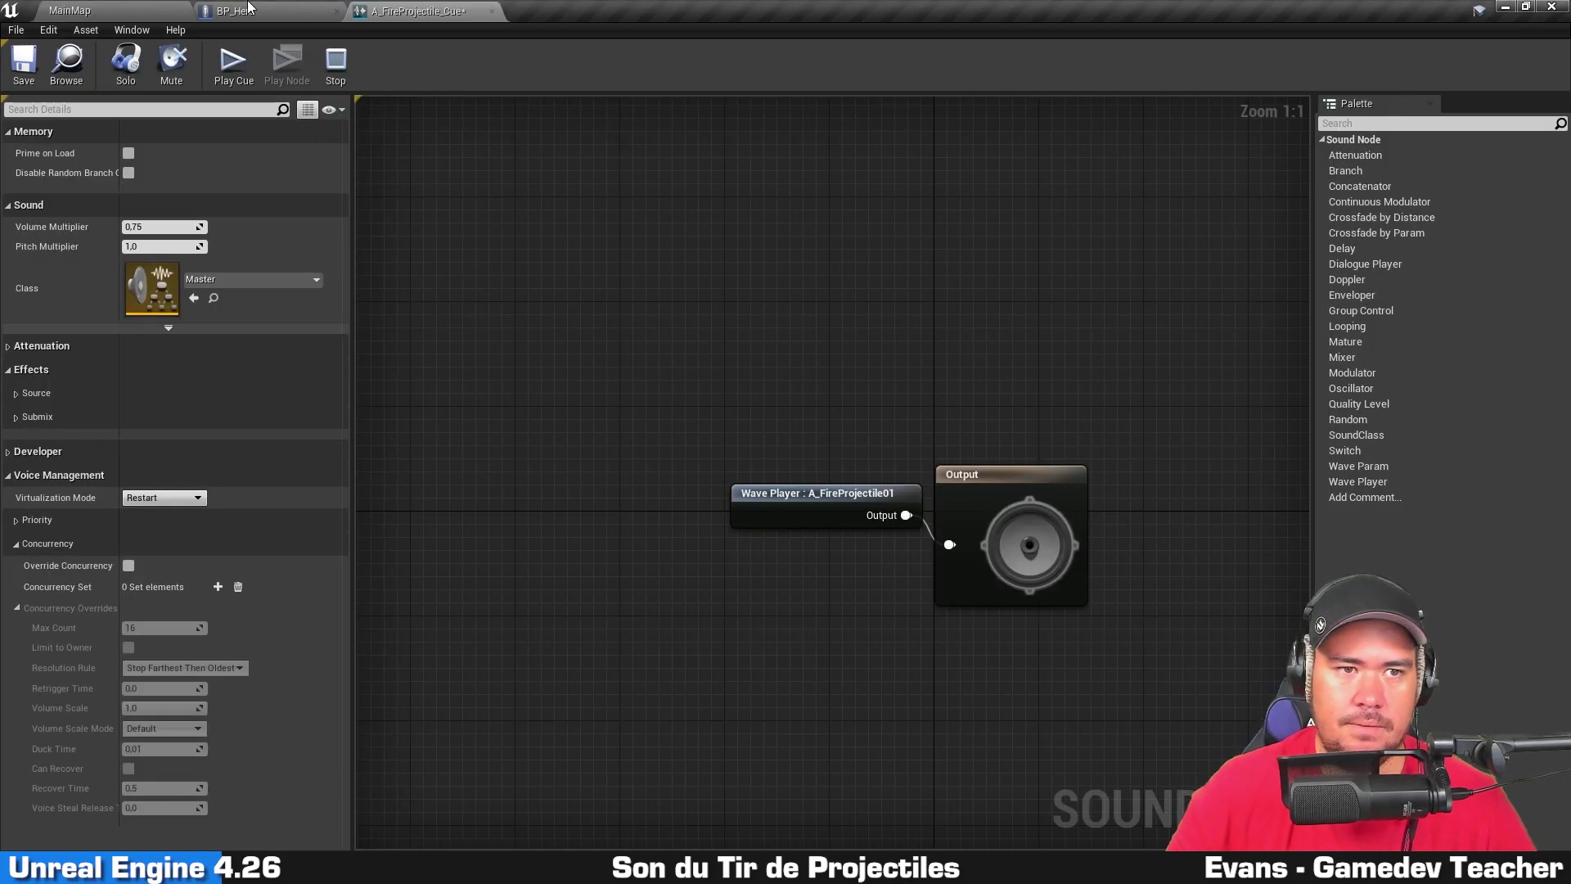
Step: Add the A_FireProjectile02 and A_FireProjectile03 sound waves from the Audio folder to the A_FireProjectile_Cue graph
left_click(69, 10)
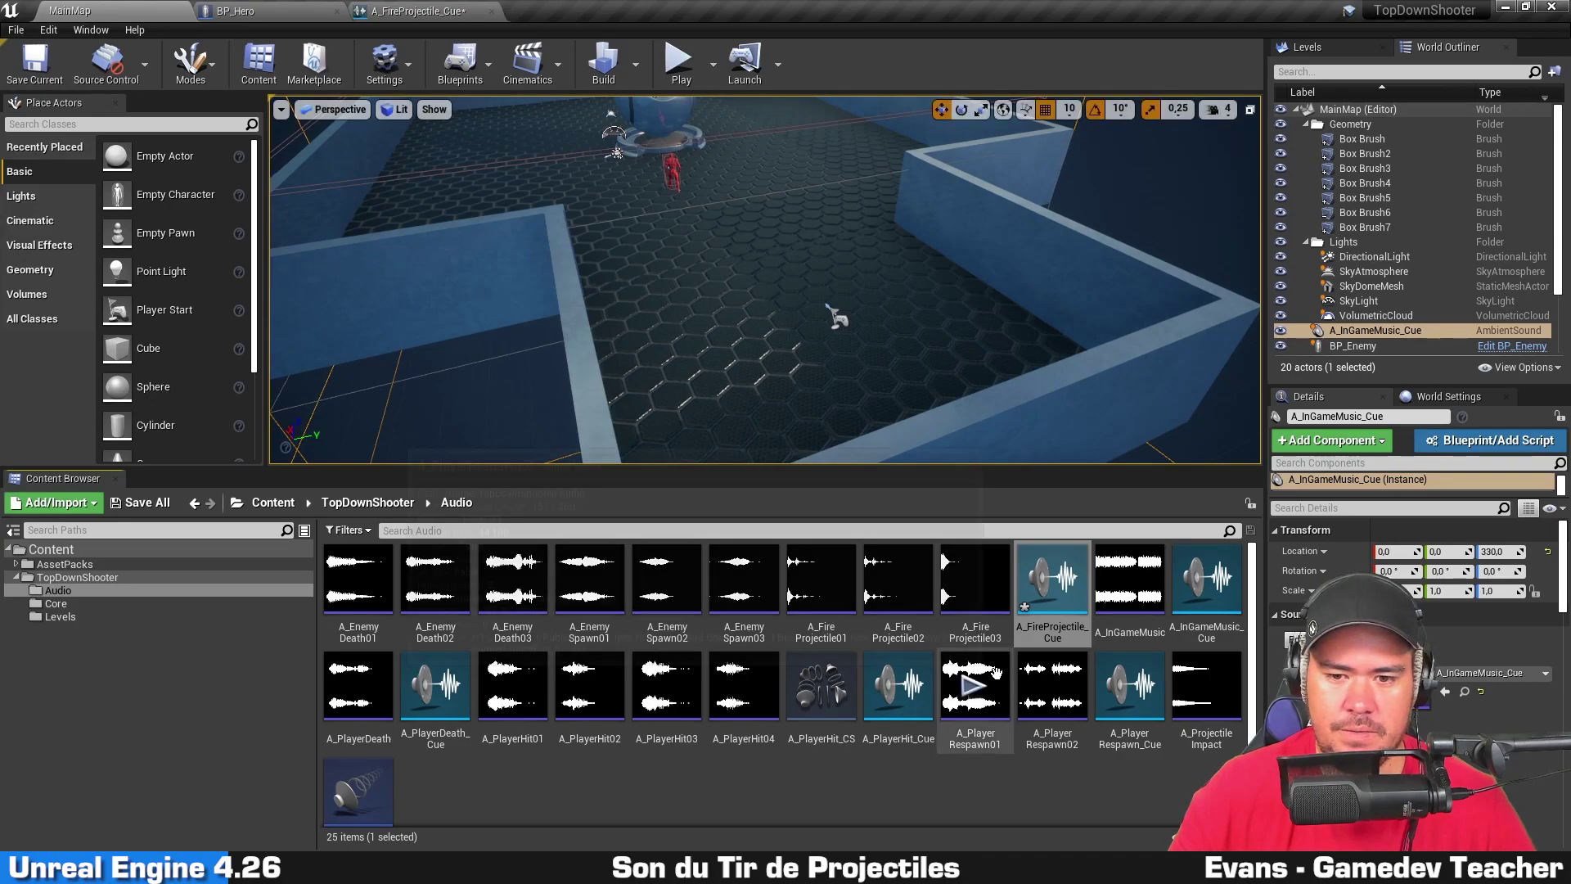
left_click(974, 582)
left_click(918, 637, "ctrl")
left_click_drag(905, 598, 494, 529)
Step: Stack the three wave player nodes in a column in numerical order, with A_FireProjectile01 detached from the Output node
right_click_drag(574, 445, 817, 370)
left_click_drag(1046, 430, 652, 413)
left_click_drag(667, 495, 674, 625)
left_click_drag(668, 524, 667, 464)
left_click_drag(667, 594, 668, 535)
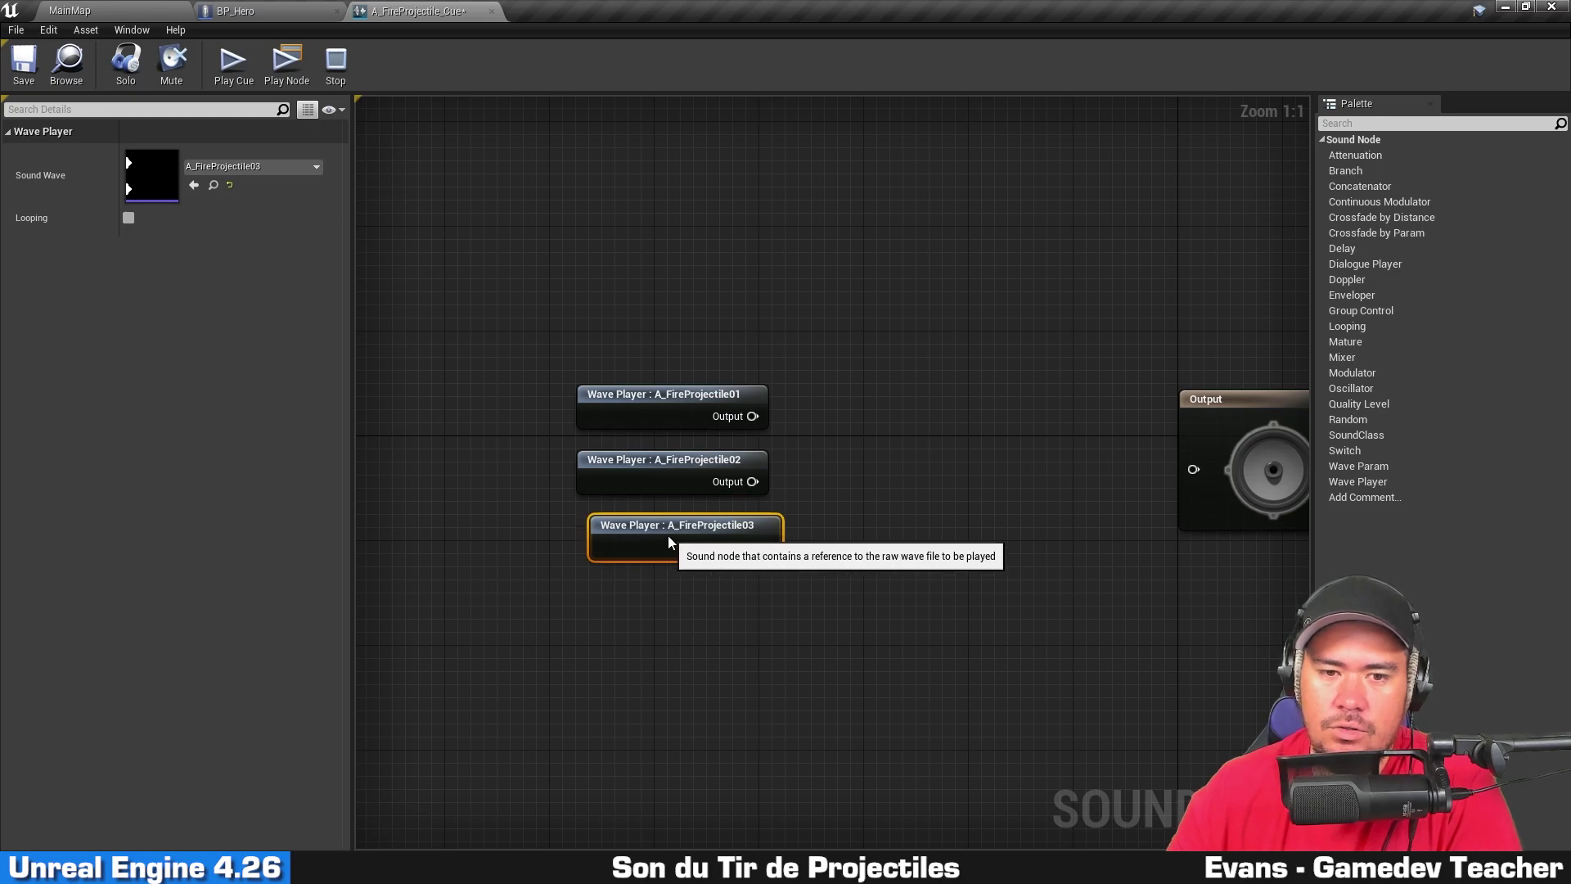
left_click(927, 432)
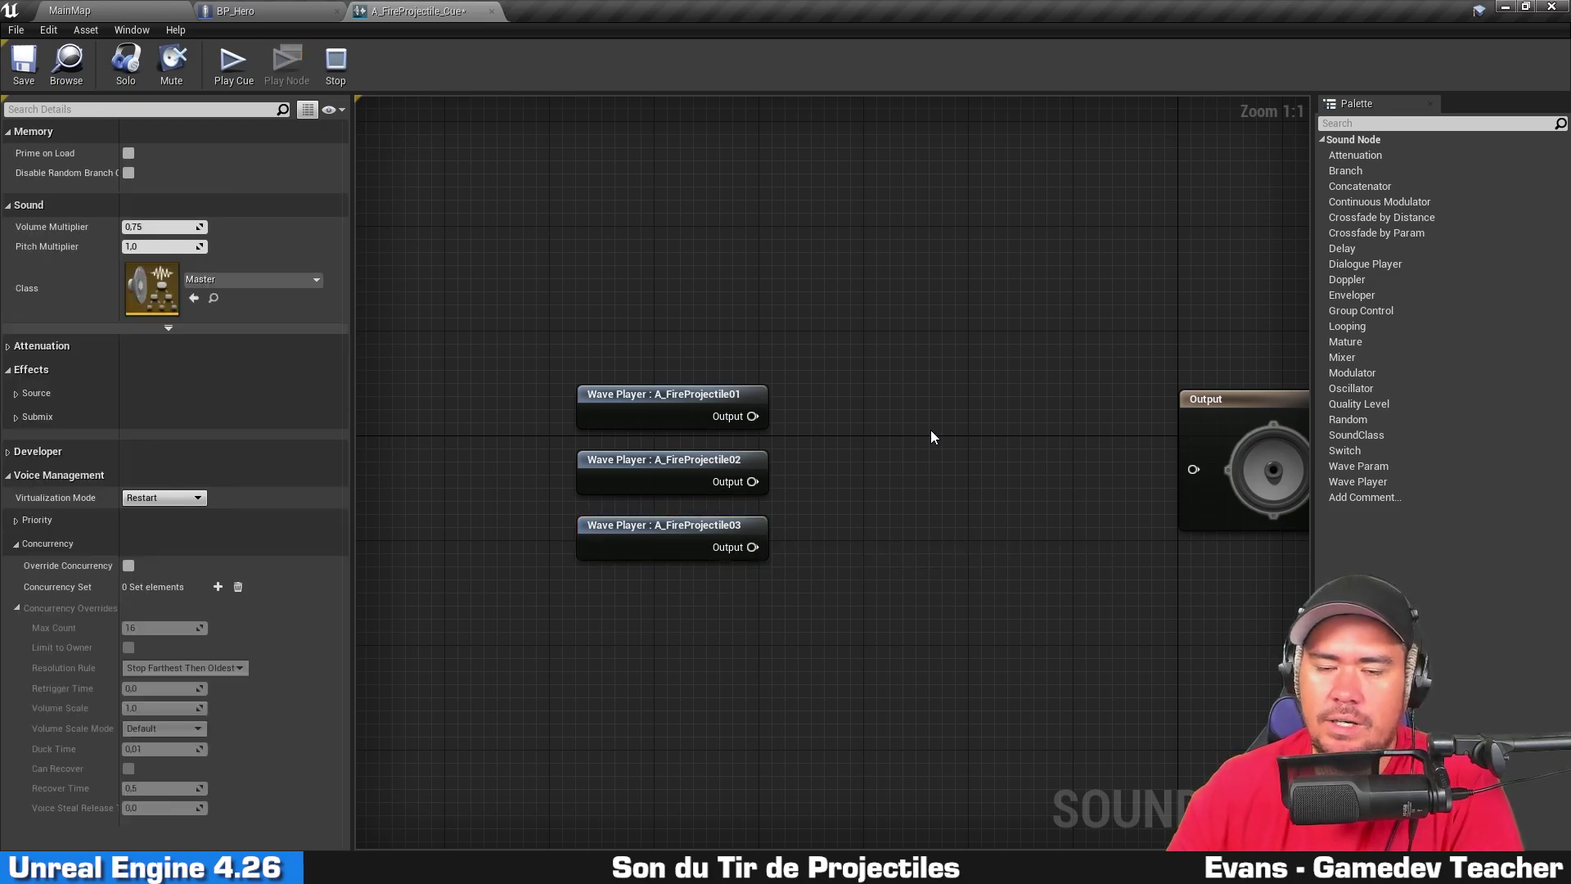
Step: Preview the A_FireProjectile01 and A_FireProjectile02 wave player nodes individually
right_click_drag(930, 430, 920, 508)
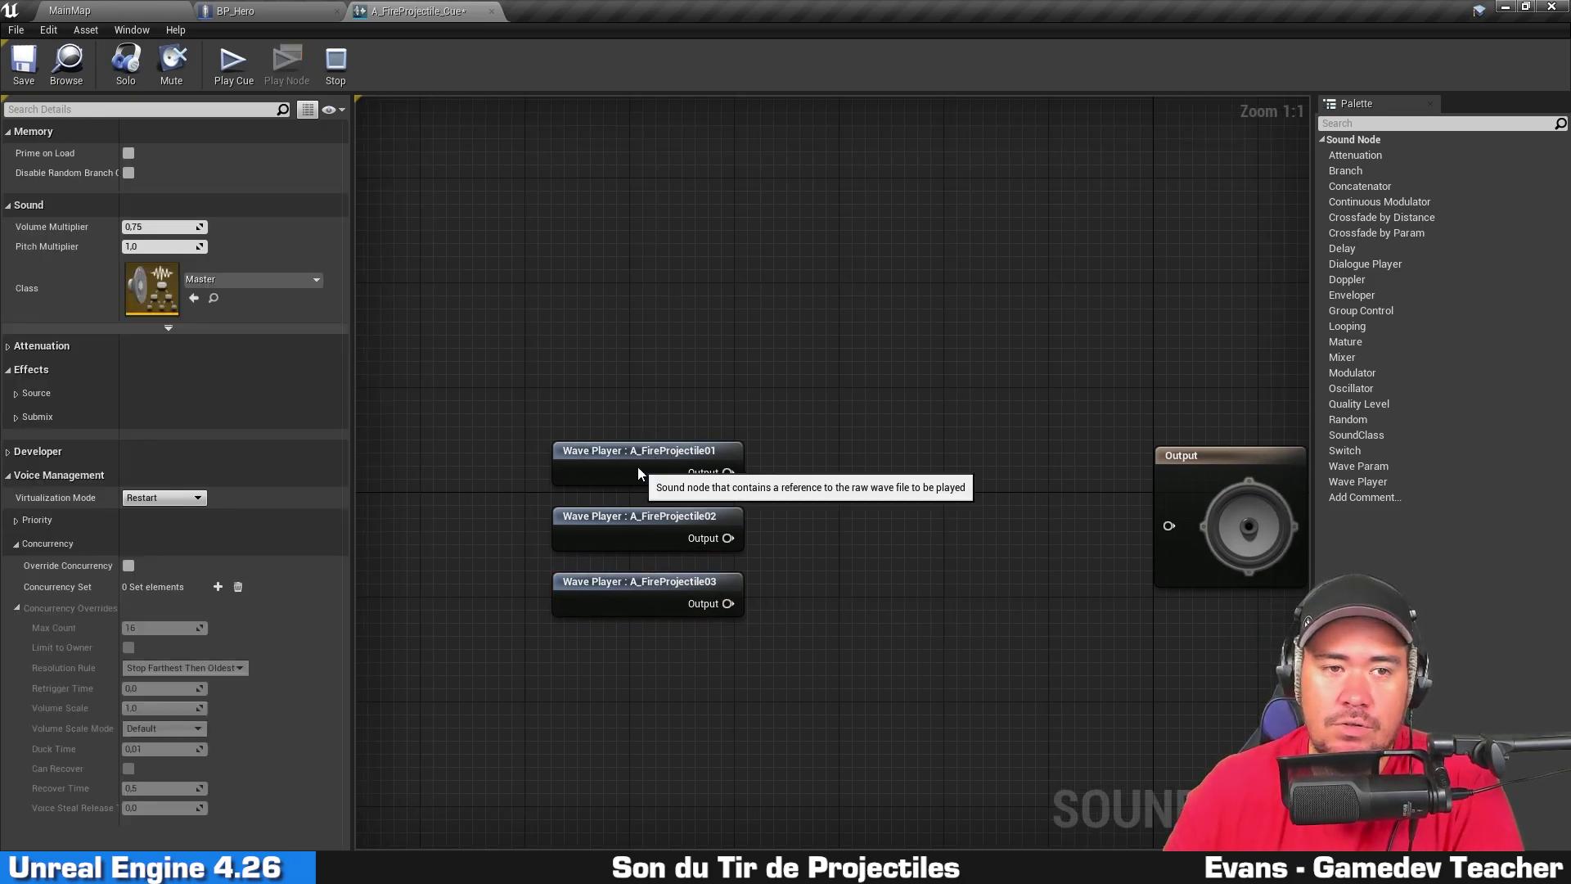
left_click(673, 458)
left_click(298, 82)
left_click(626, 528)
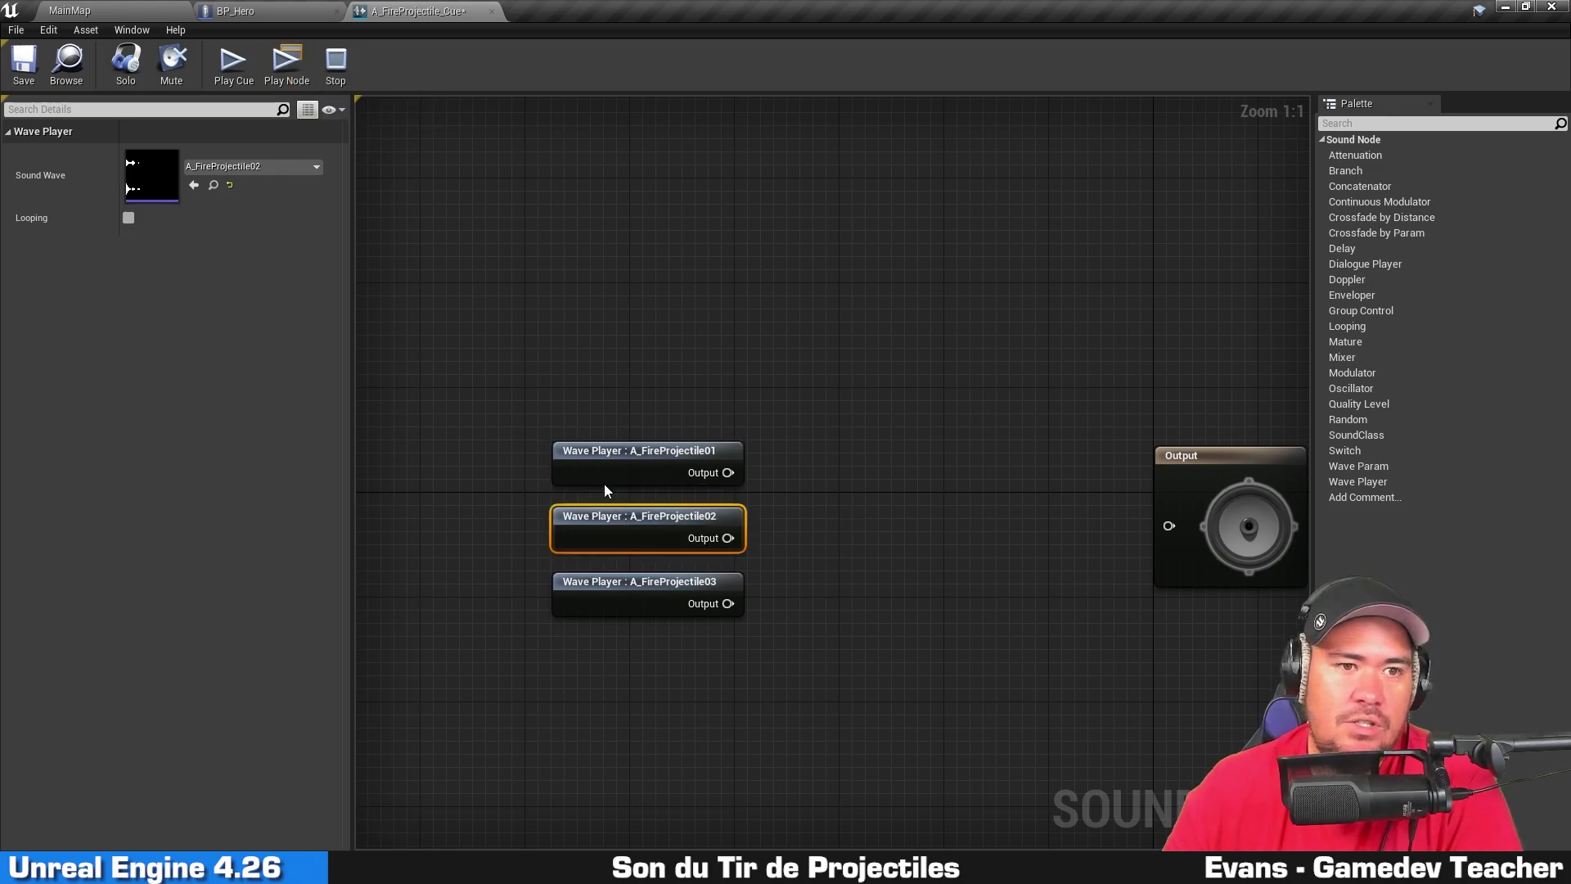
left_click(286, 72)
left_click(659, 252)
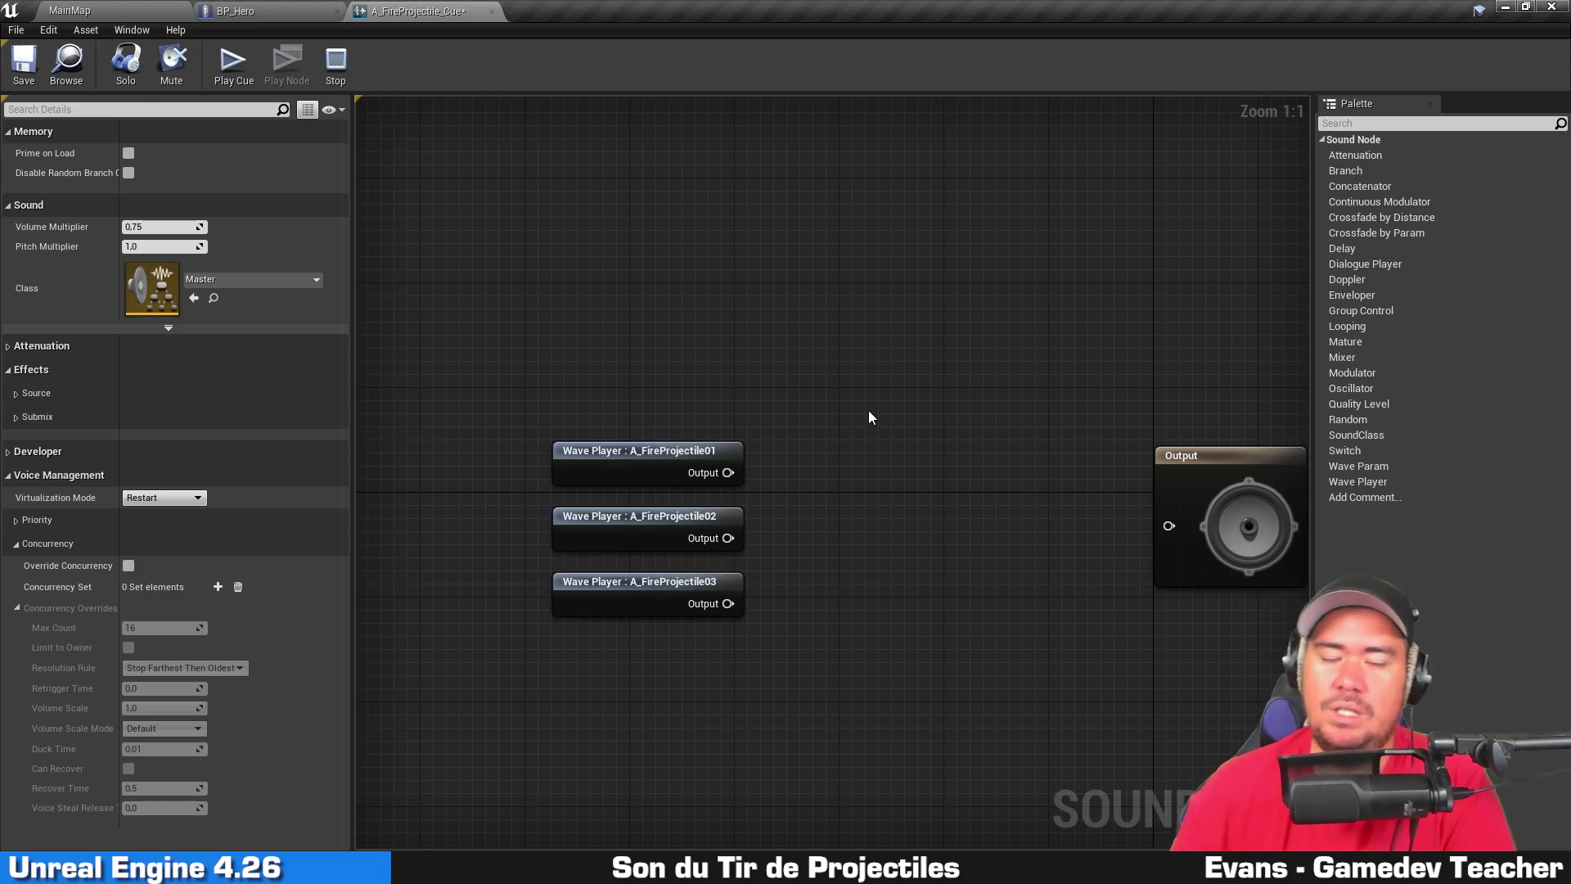
Step: Move the three wave player nodes together farther away from the Output node to make room between them
right_click_drag(893, 455, 923, 412)
left_click_drag(639, 641, 758, 348)
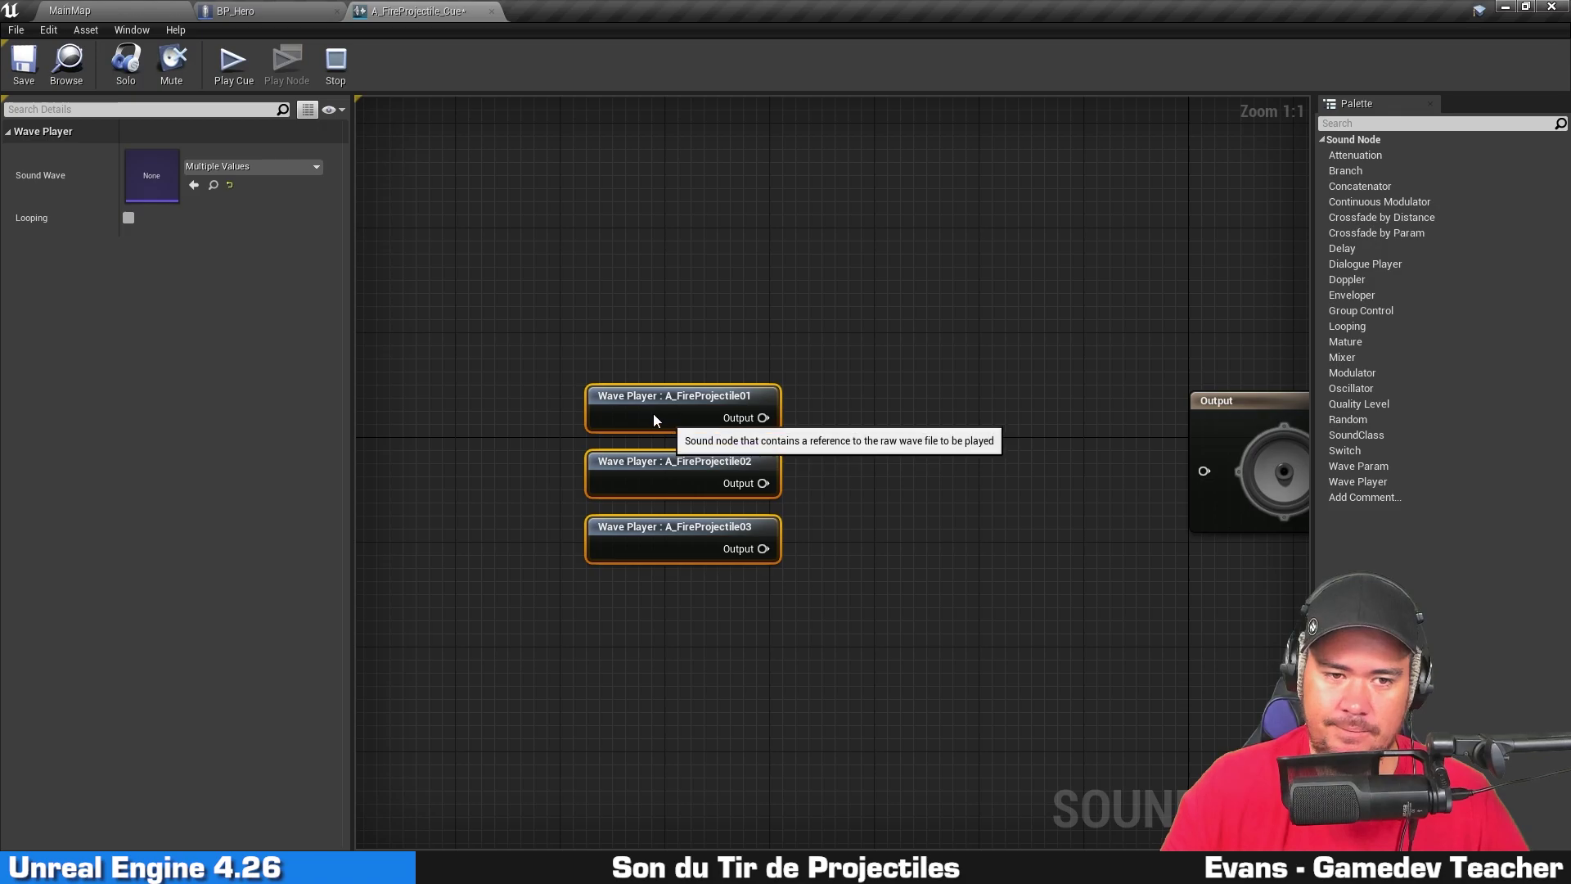
left_click_drag(663, 419, 507, 353)
left_click(715, 345)
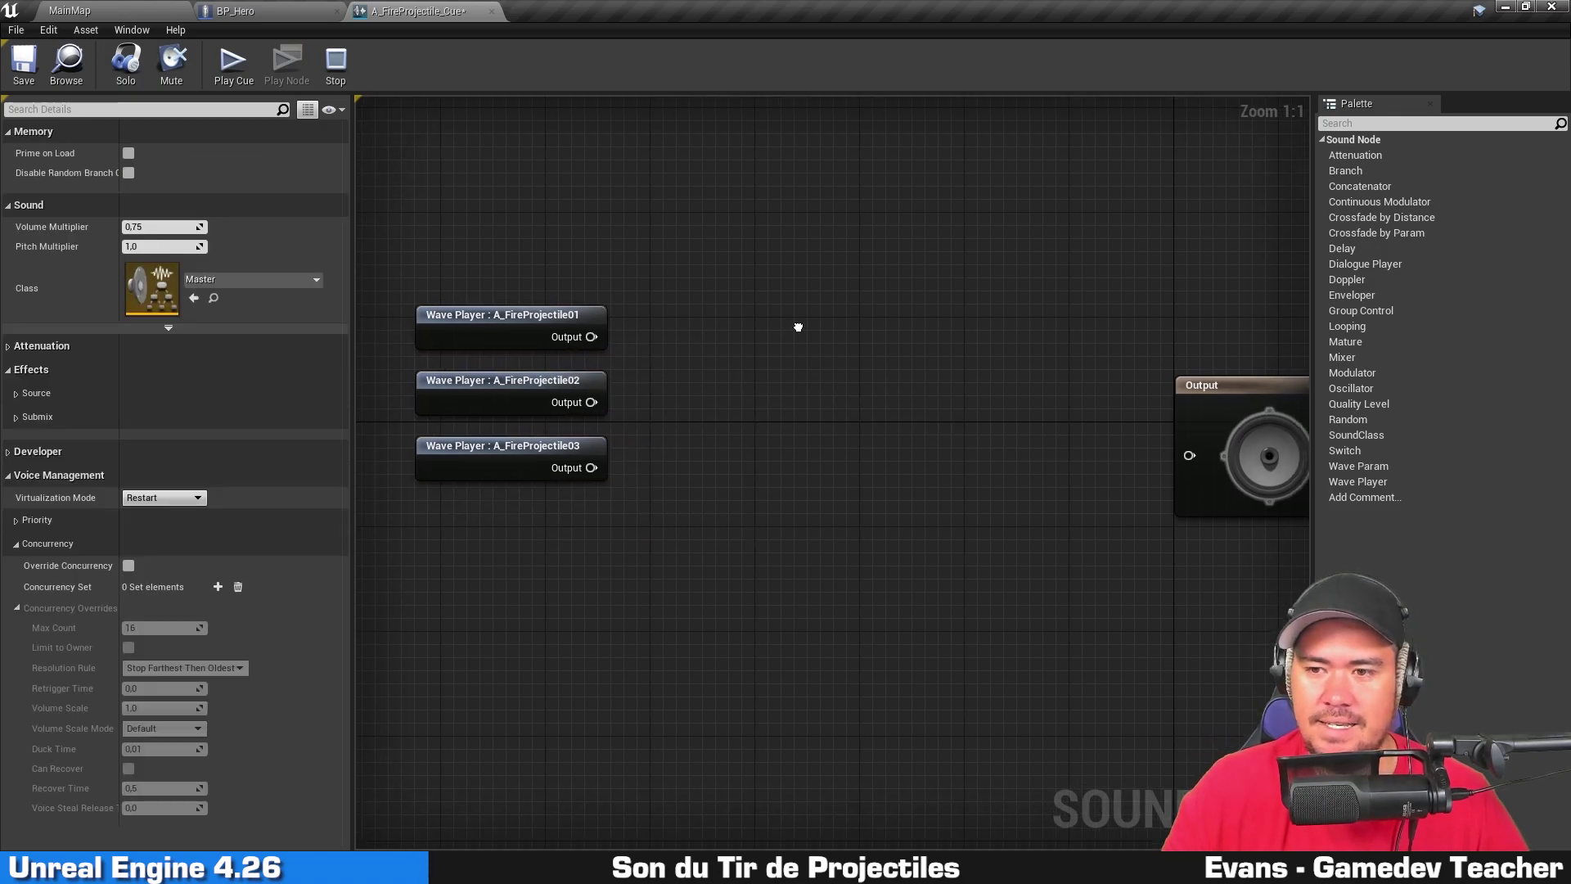
scroll(925, 332, "down", 1)
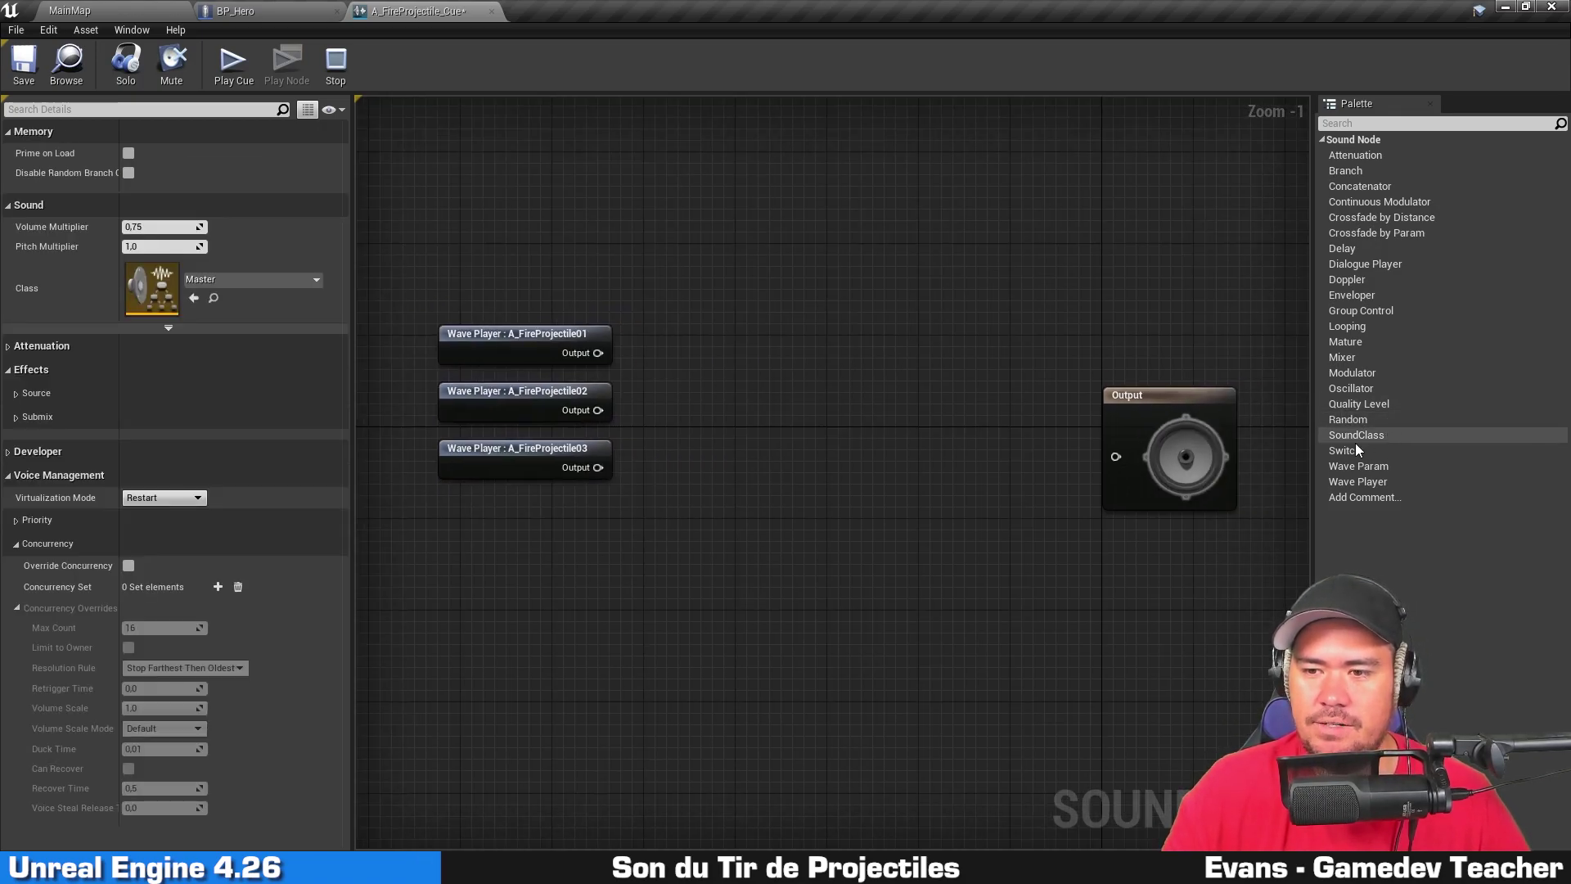
Step: Add a Switch node wired with A_FireProjectile01 into Parameter Unset, A_FireProjectile02 into input 0 and A_FireProjectile03 into input 1
left_click_drag(1358, 451, 759, 331)
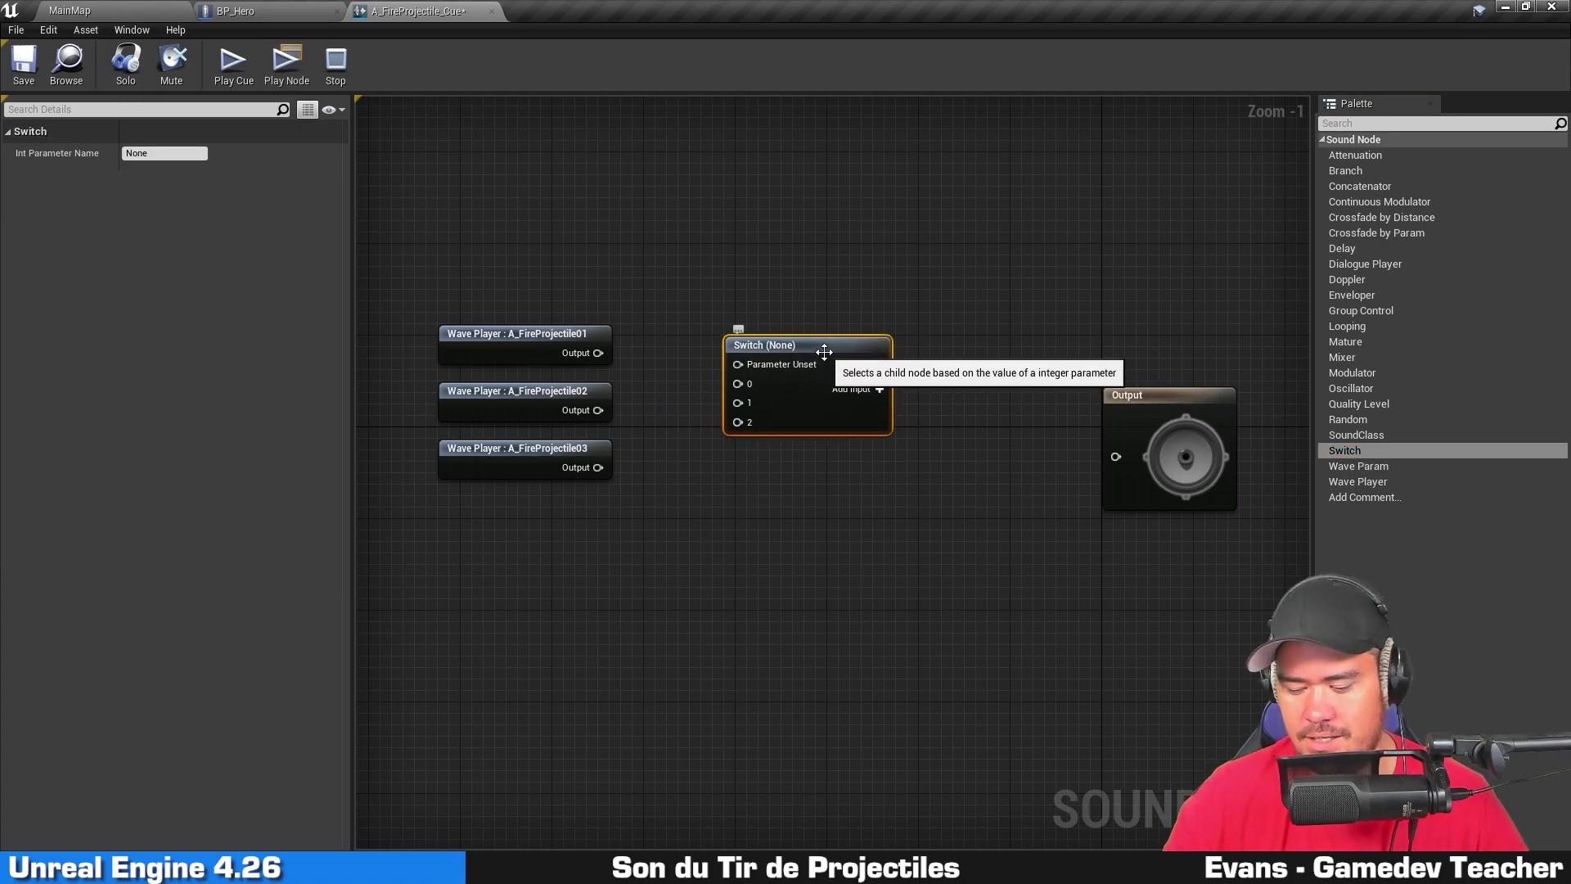
key("Delete")
left_click_drag(799, 339, 532, 679)
left_click_drag(1352, 450, 783, 367)
left_click_drag(861, 437, 772, 428)
scroll(679, 430, "up", 1)
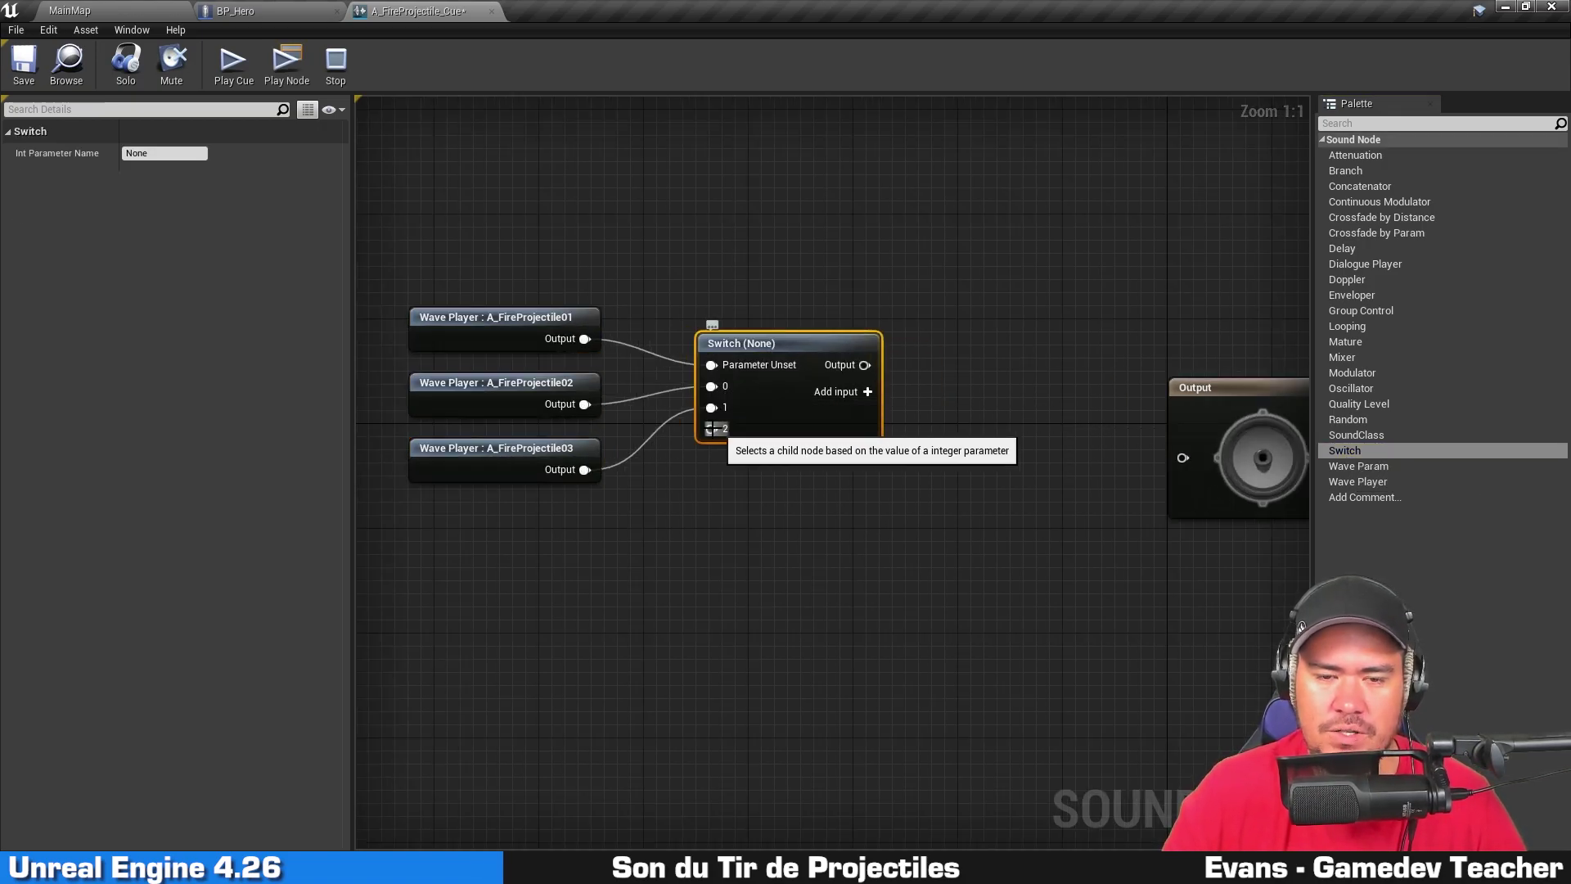
Step: Rewire A_FireProjectile01 from the Switch's Parameter Unset to input 2 and place its node below A_FireProjectile03
left_click_drag(586, 339, 783, 435)
left_click(733, 553)
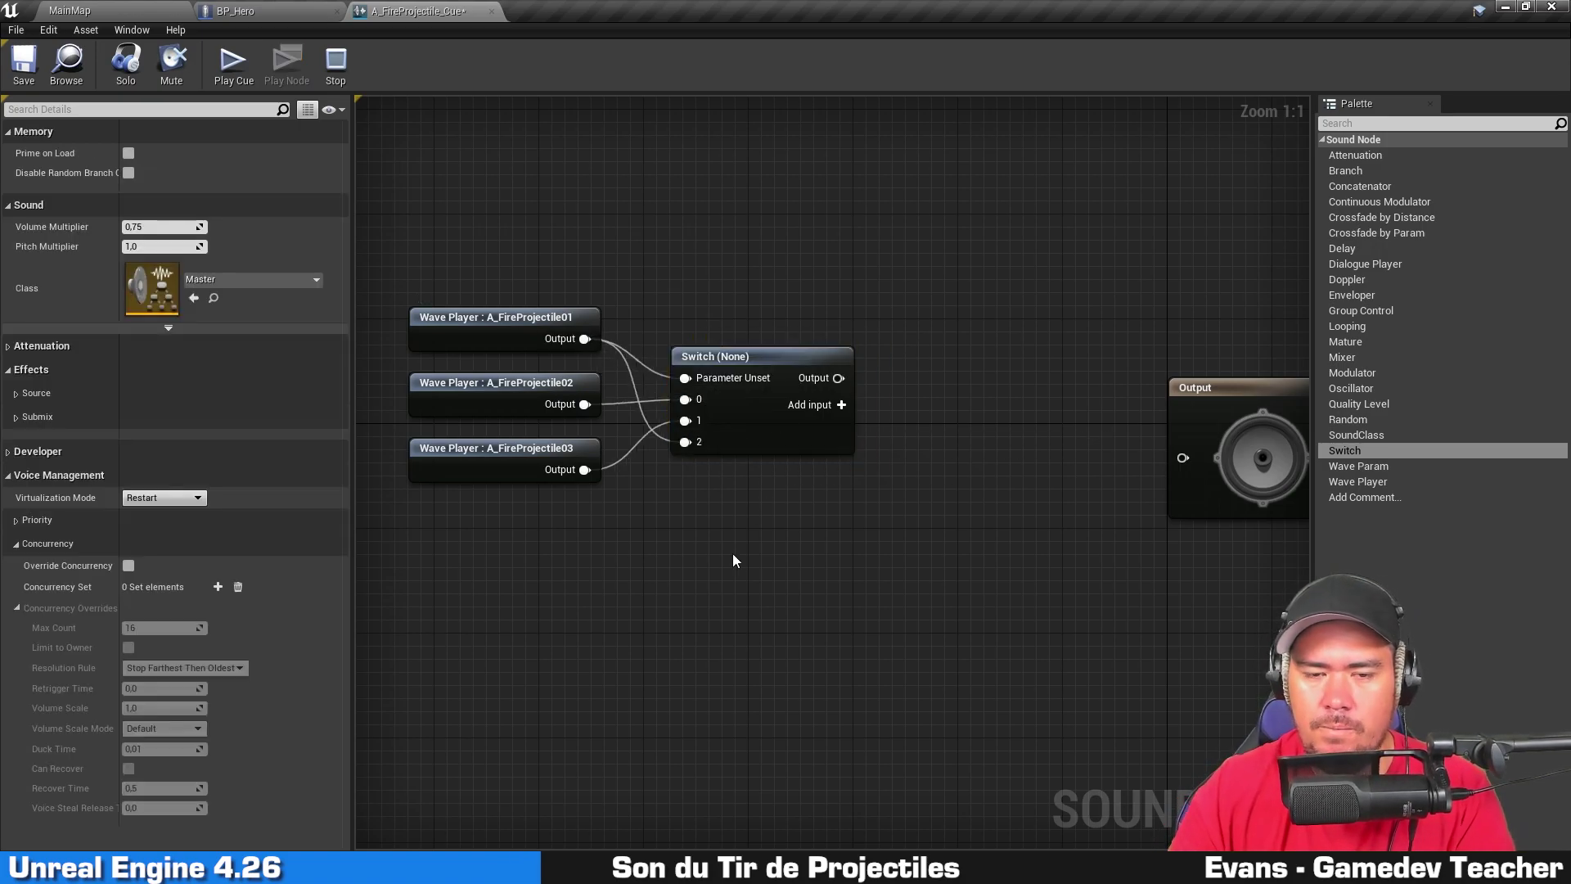
left_click(508, 401)
left_click(478, 317)
left_click(503, 470)
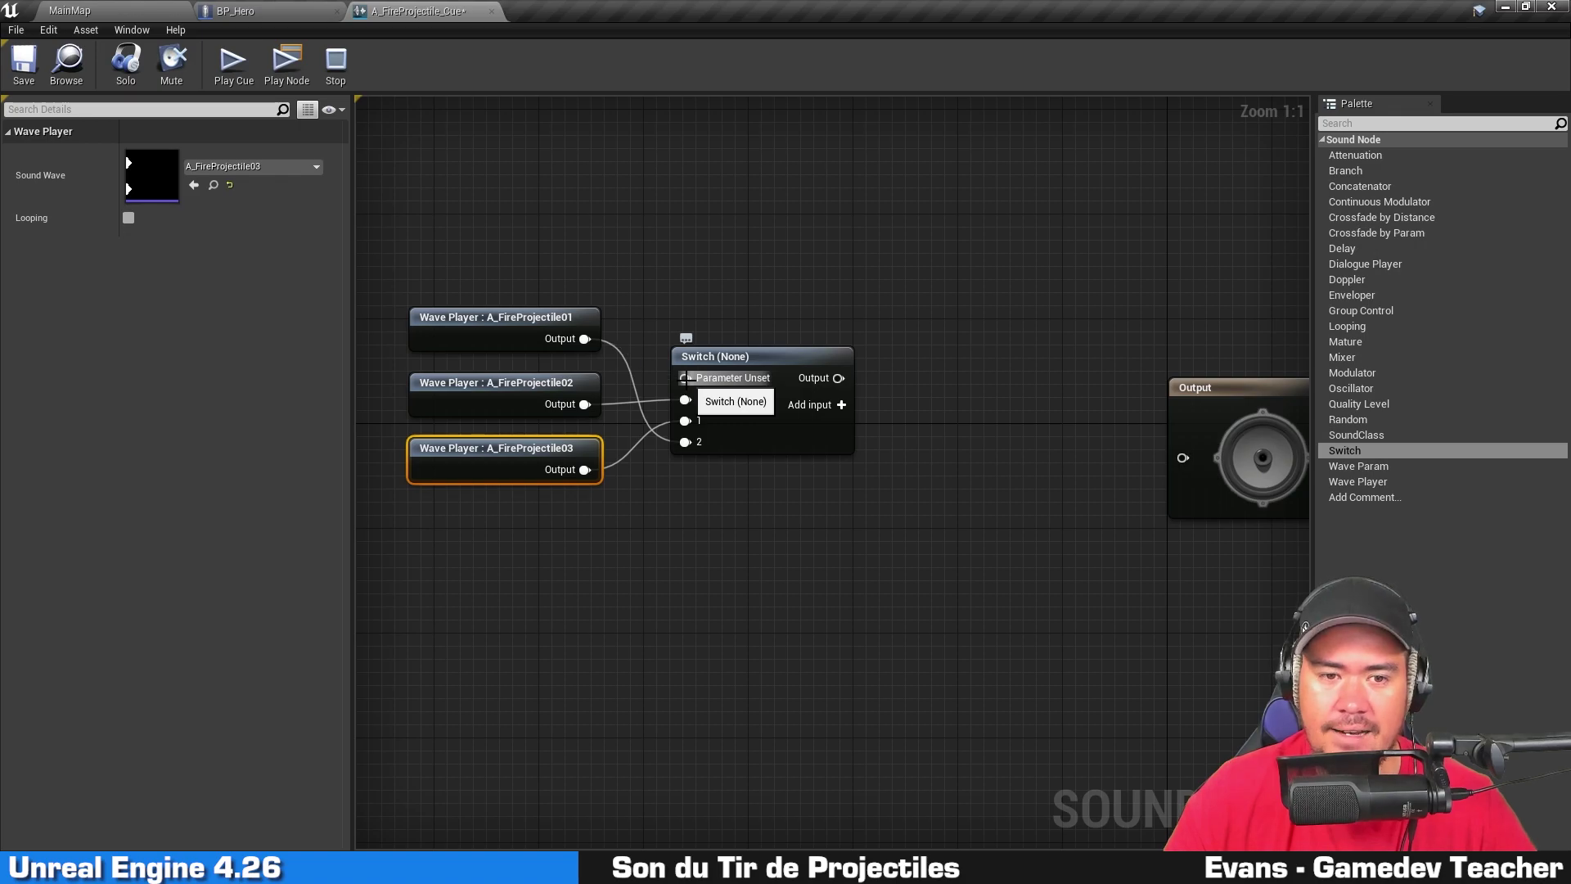
left_click(719, 597)
left_click_drag(525, 318, 524, 513)
left_click(705, 545)
Step: Review the wave players feeding the Switch node and also connect A_FireProjectile02 to its Parameter Unset input
left_click(726, 357)
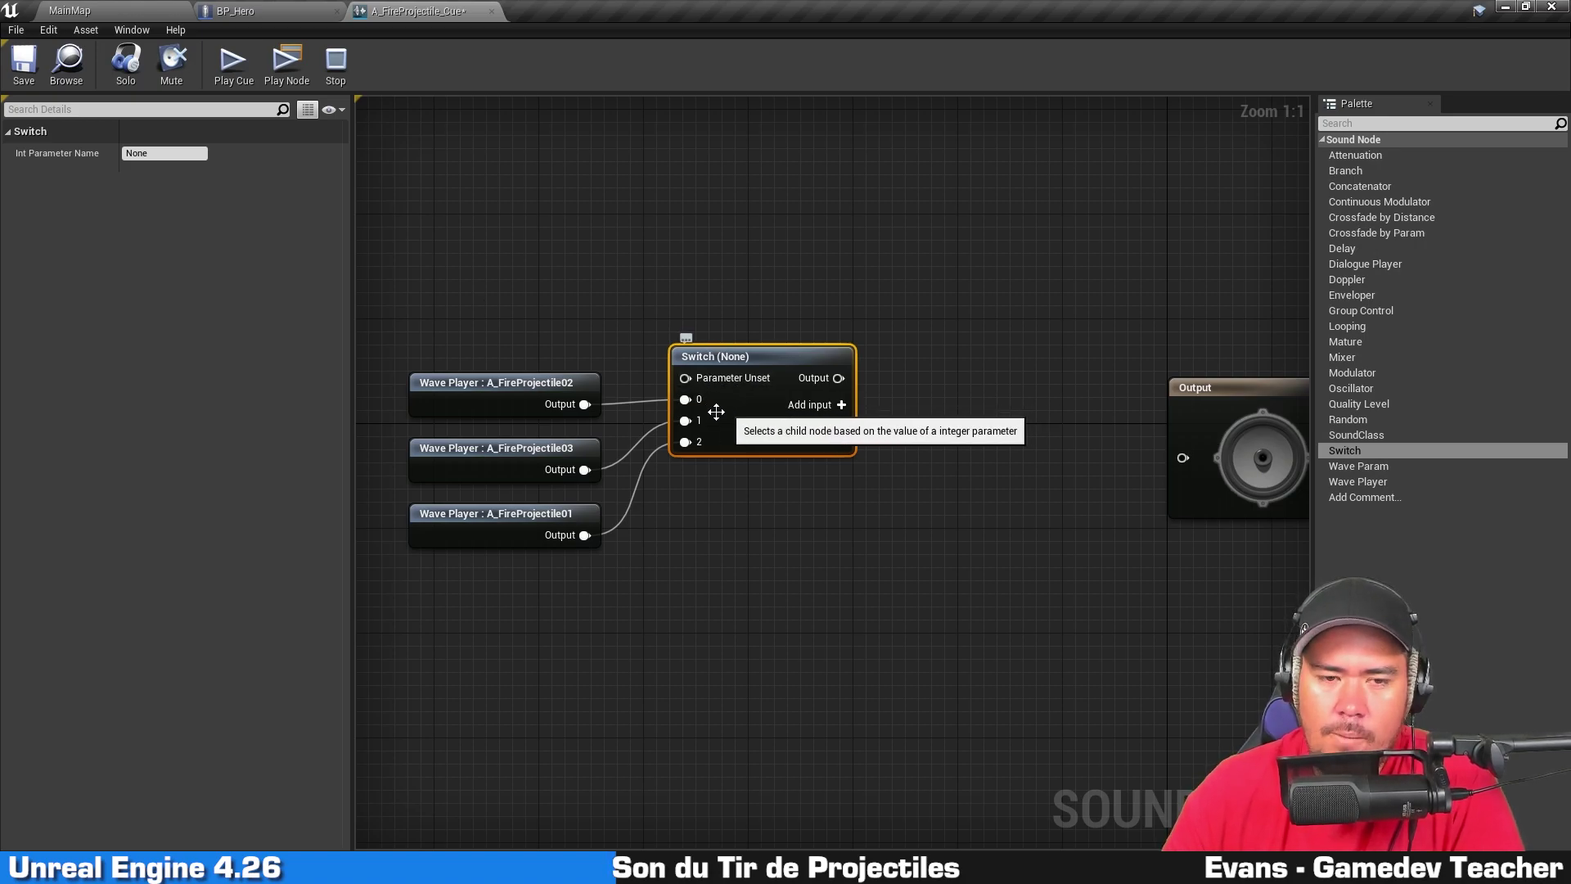
left_click(496, 384)
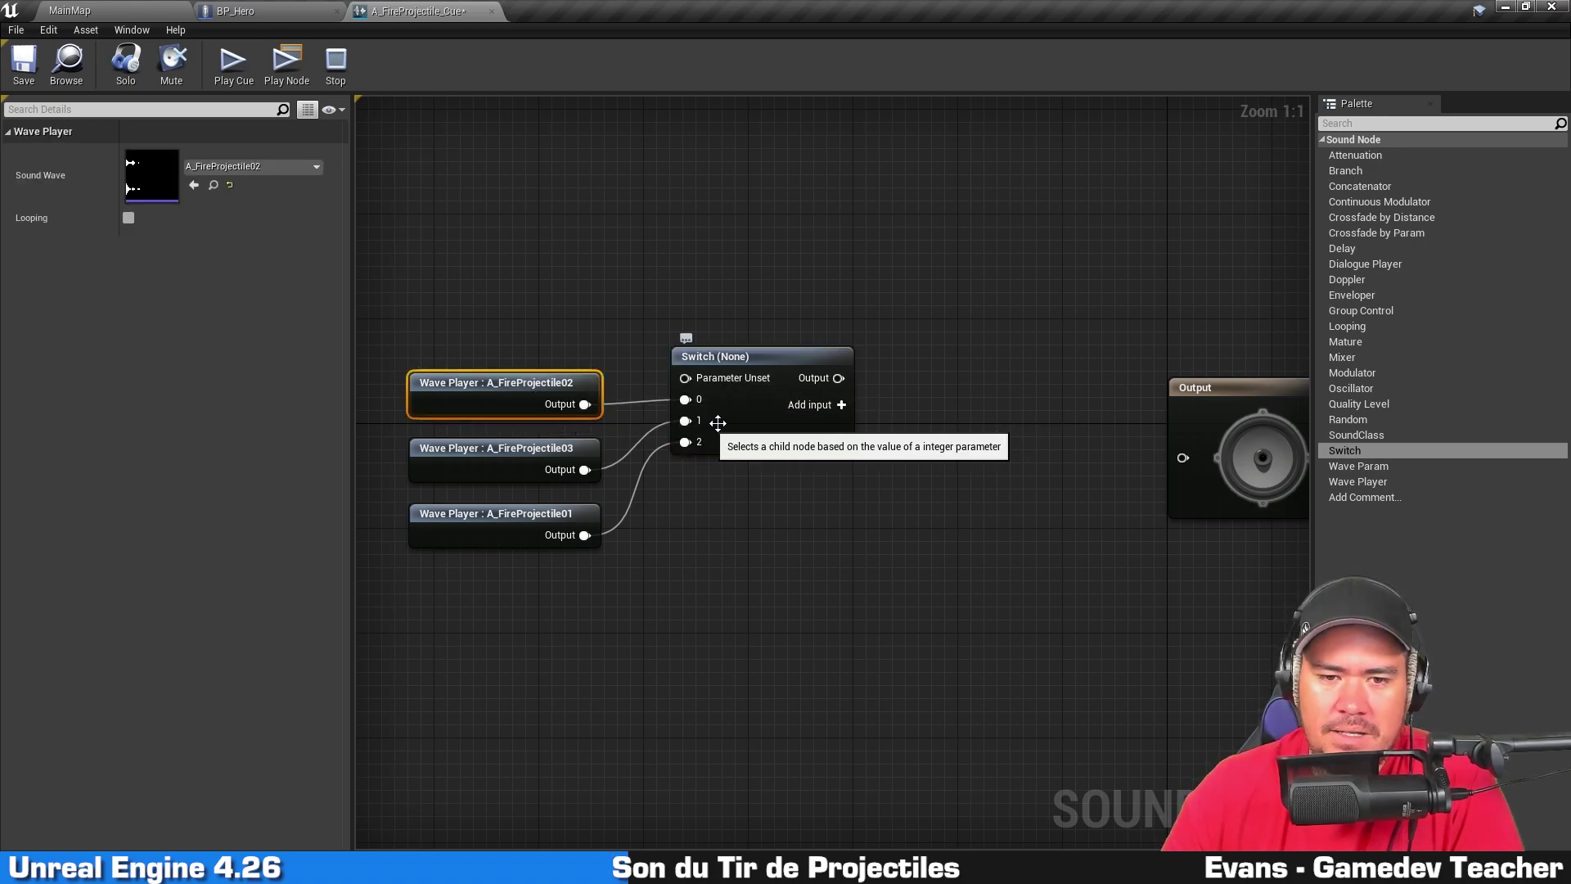
left_click(536, 447)
left_click(500, 529)
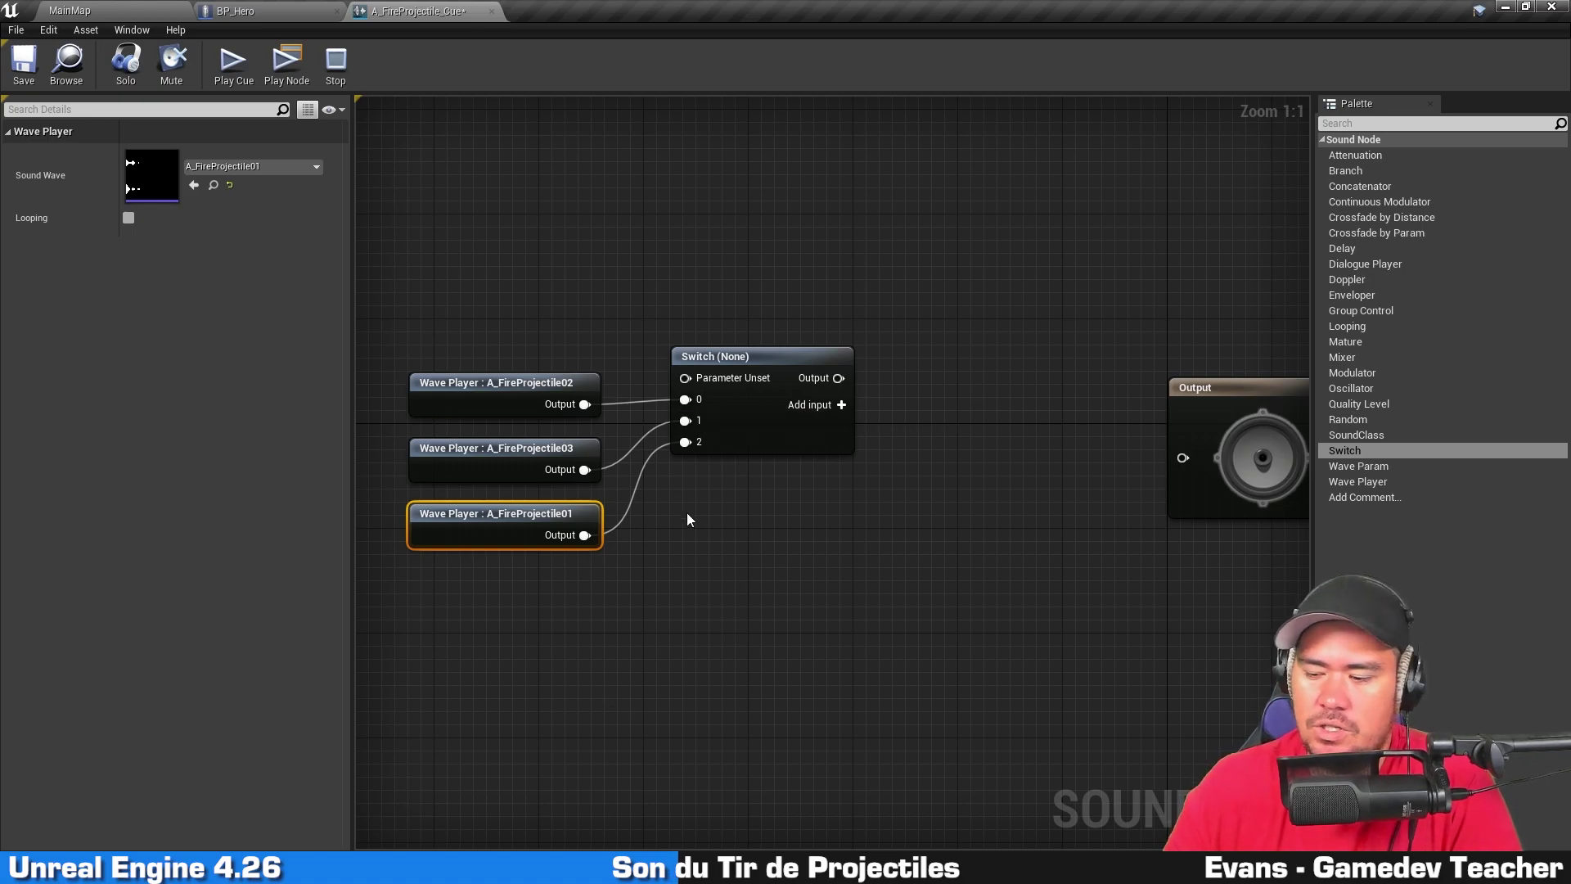
left_click(745, 566)
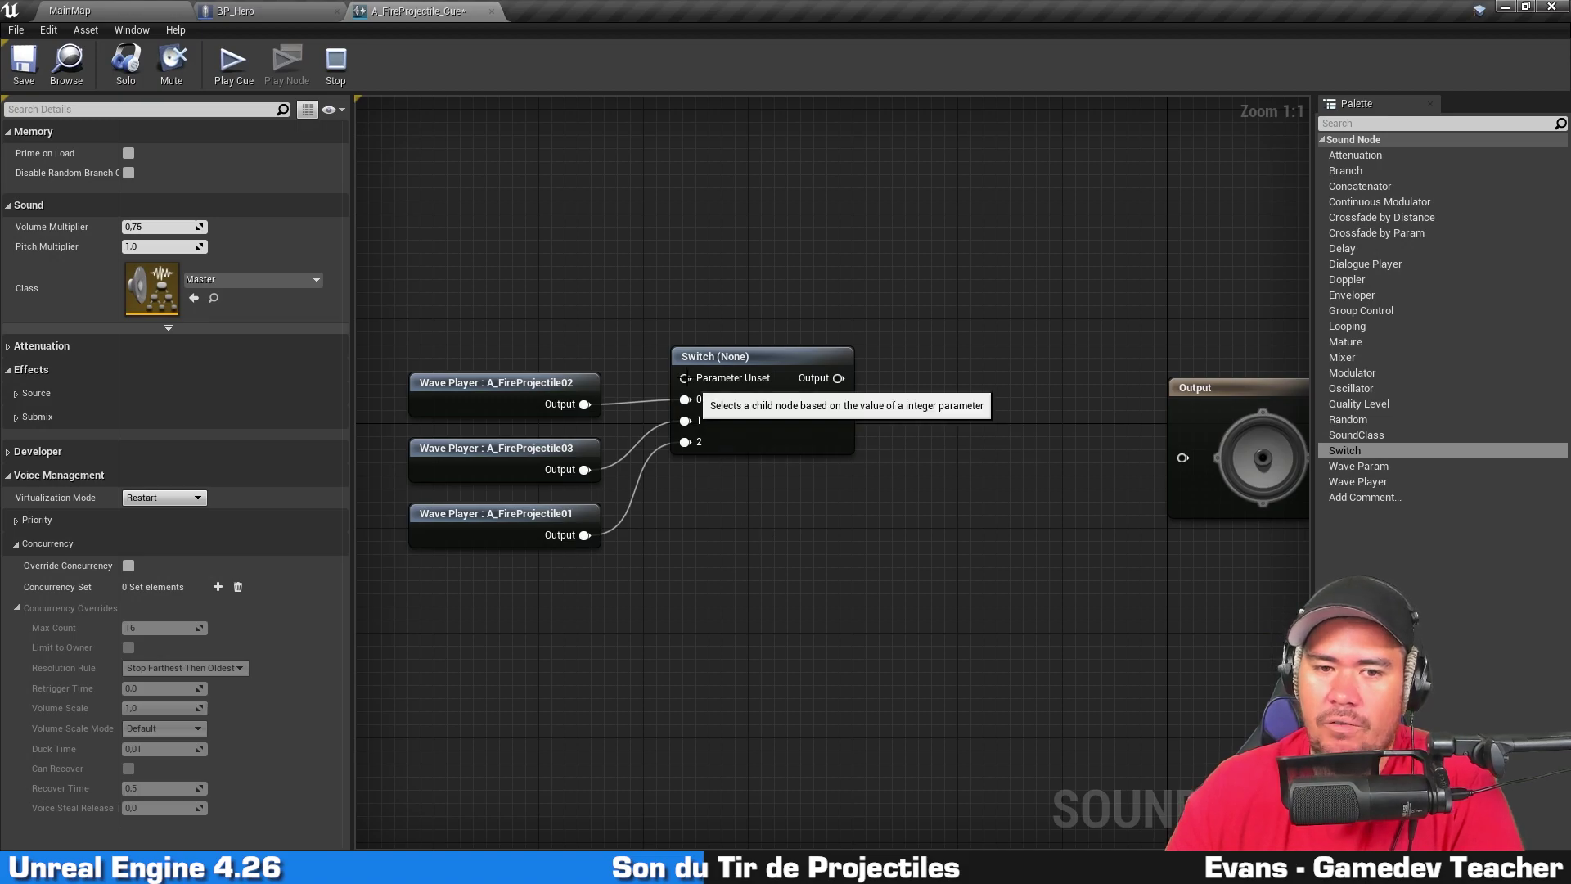
left_click_drag(585, 405, 685, 380)
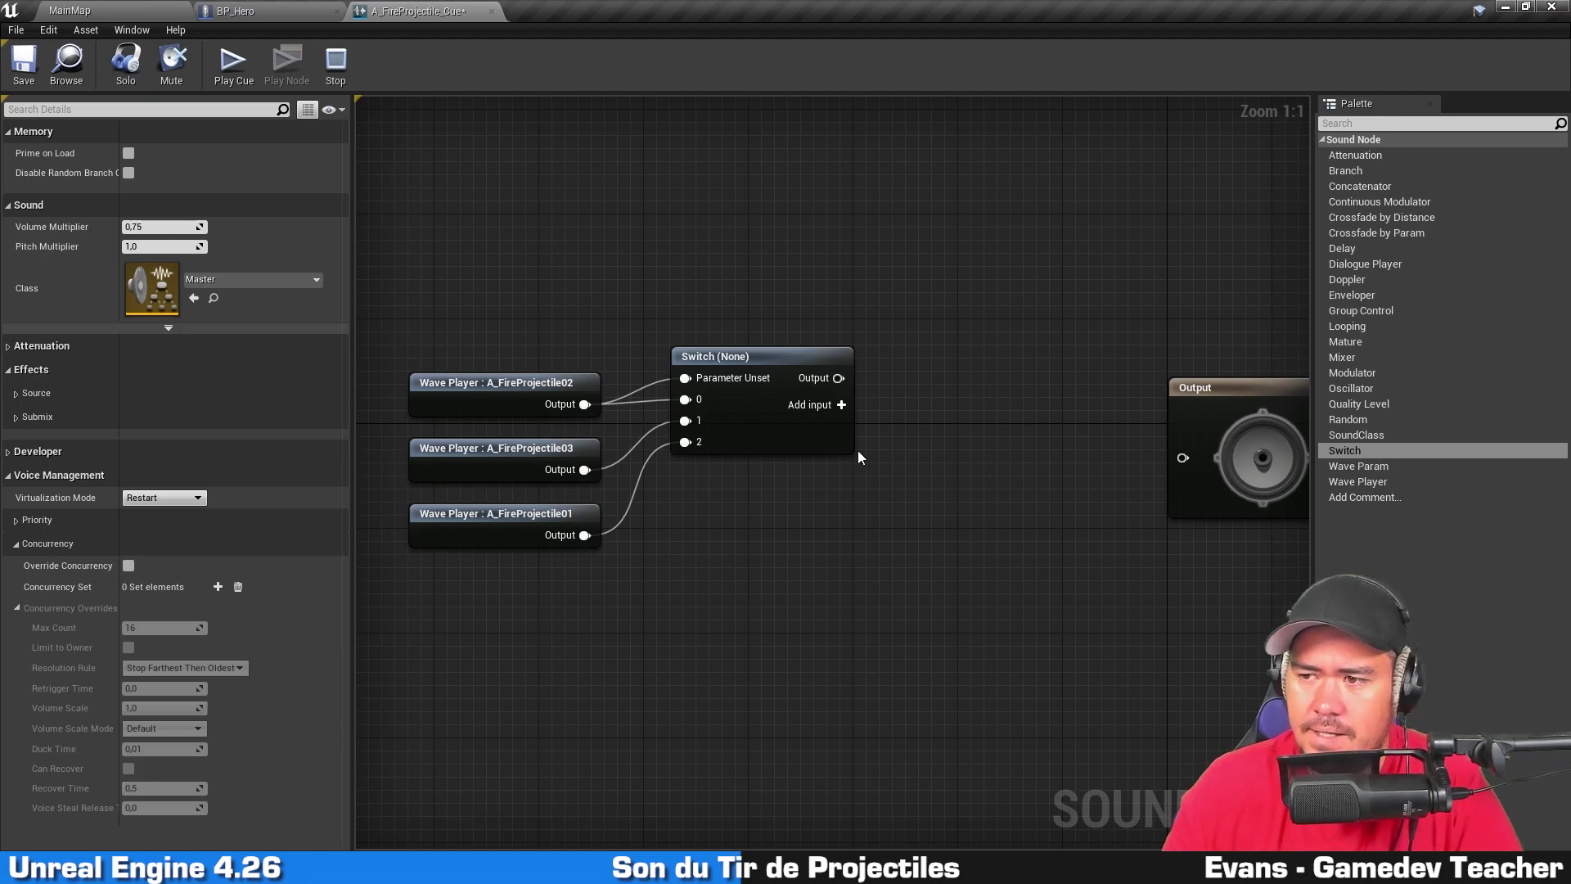
Step: Connect the Switch node to the Output node, bring the two closer together and straighten the connection between them
left_click_drag(789, 433, 776, 472)
left_click_drag(826, 418, 966, 371)
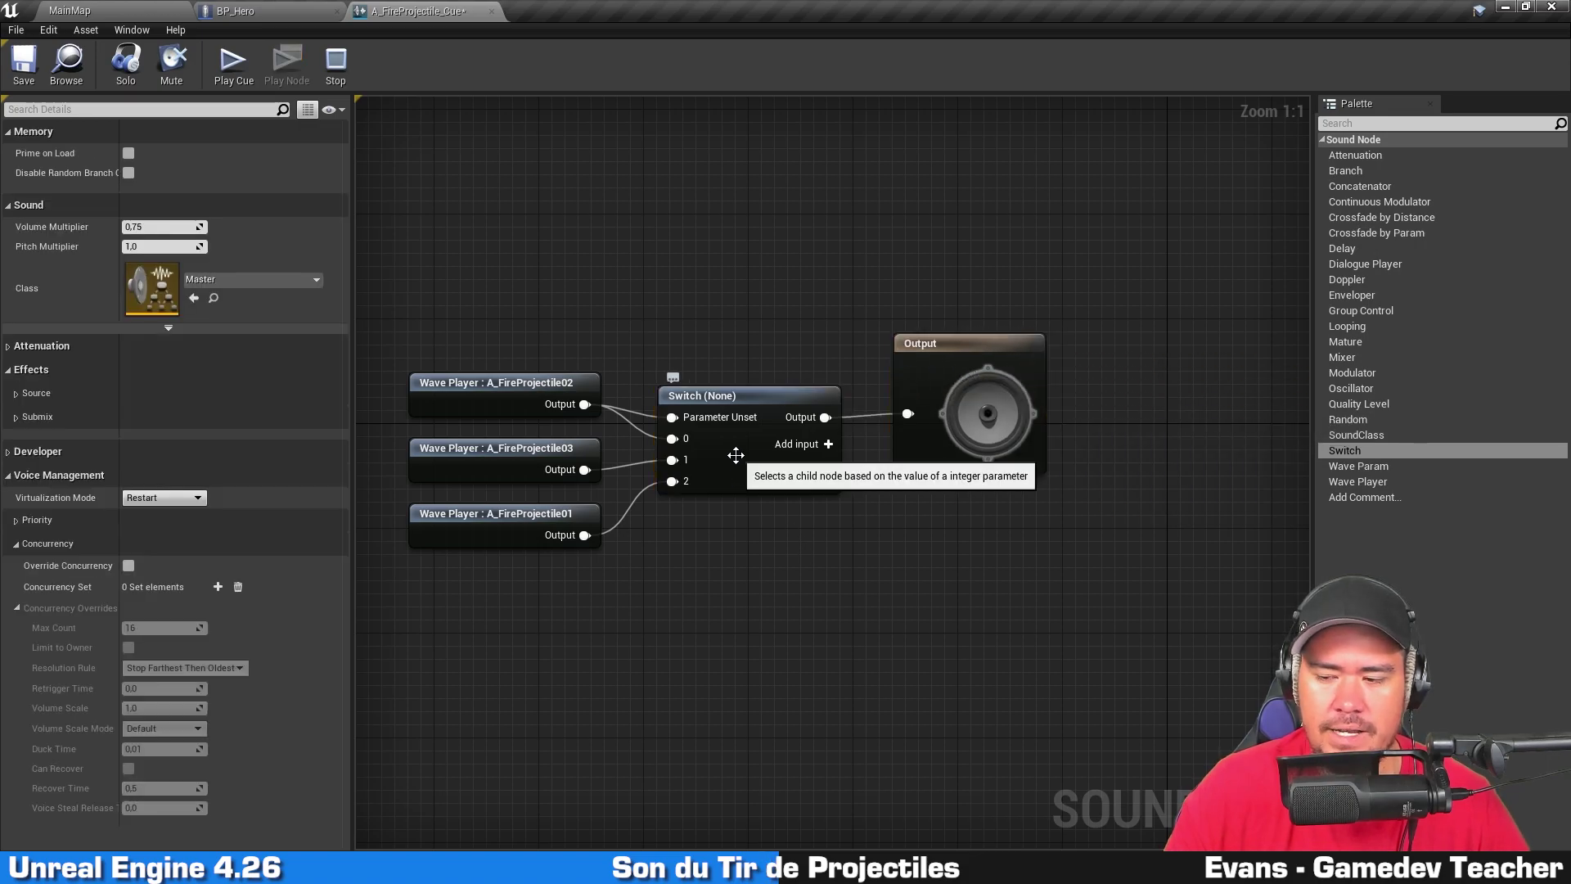
left_click(736, 455)
left_click(925, 397)
left_click(747, 407, "ctrl")
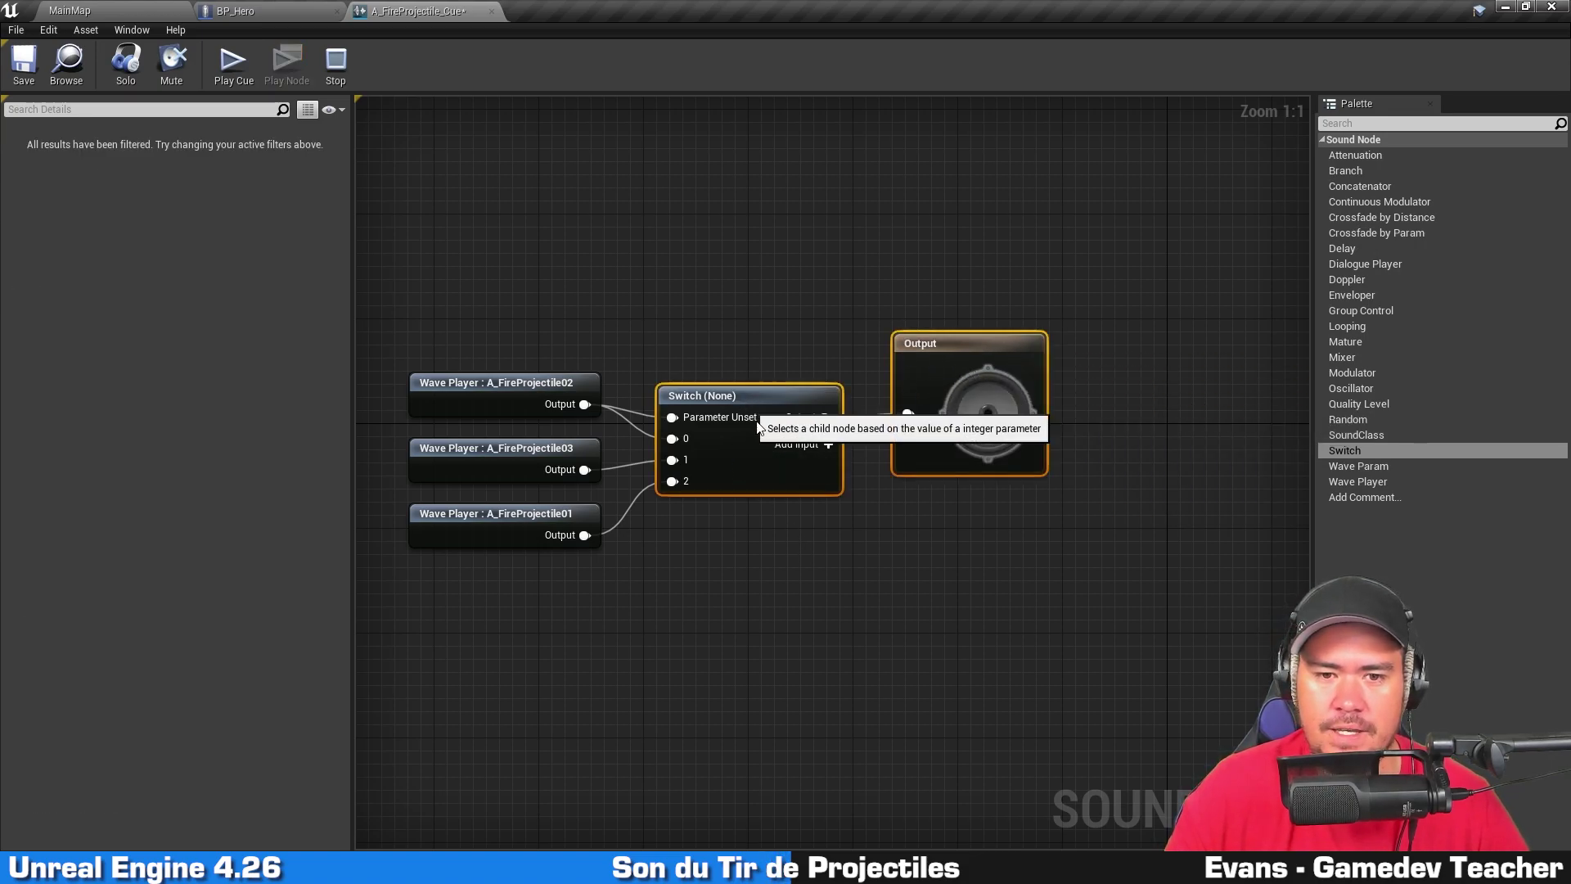
key("q")
left_click(773, 554)
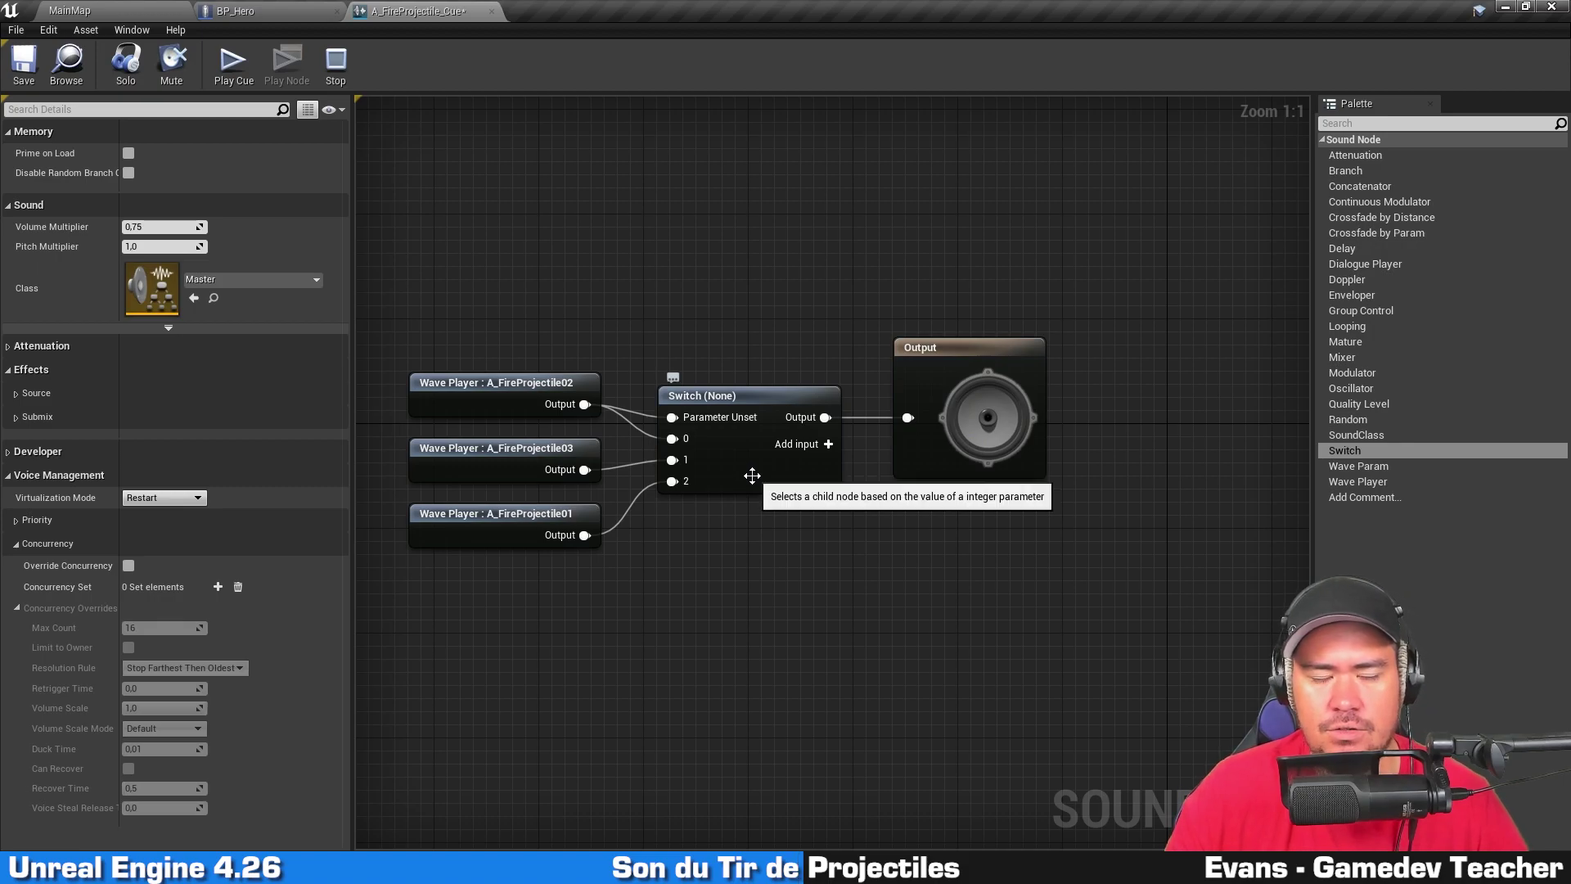
Step: Set the Switch node's Int Parameter Name to Type, save the cue and return to the MainMap level
left_click(752, 475)
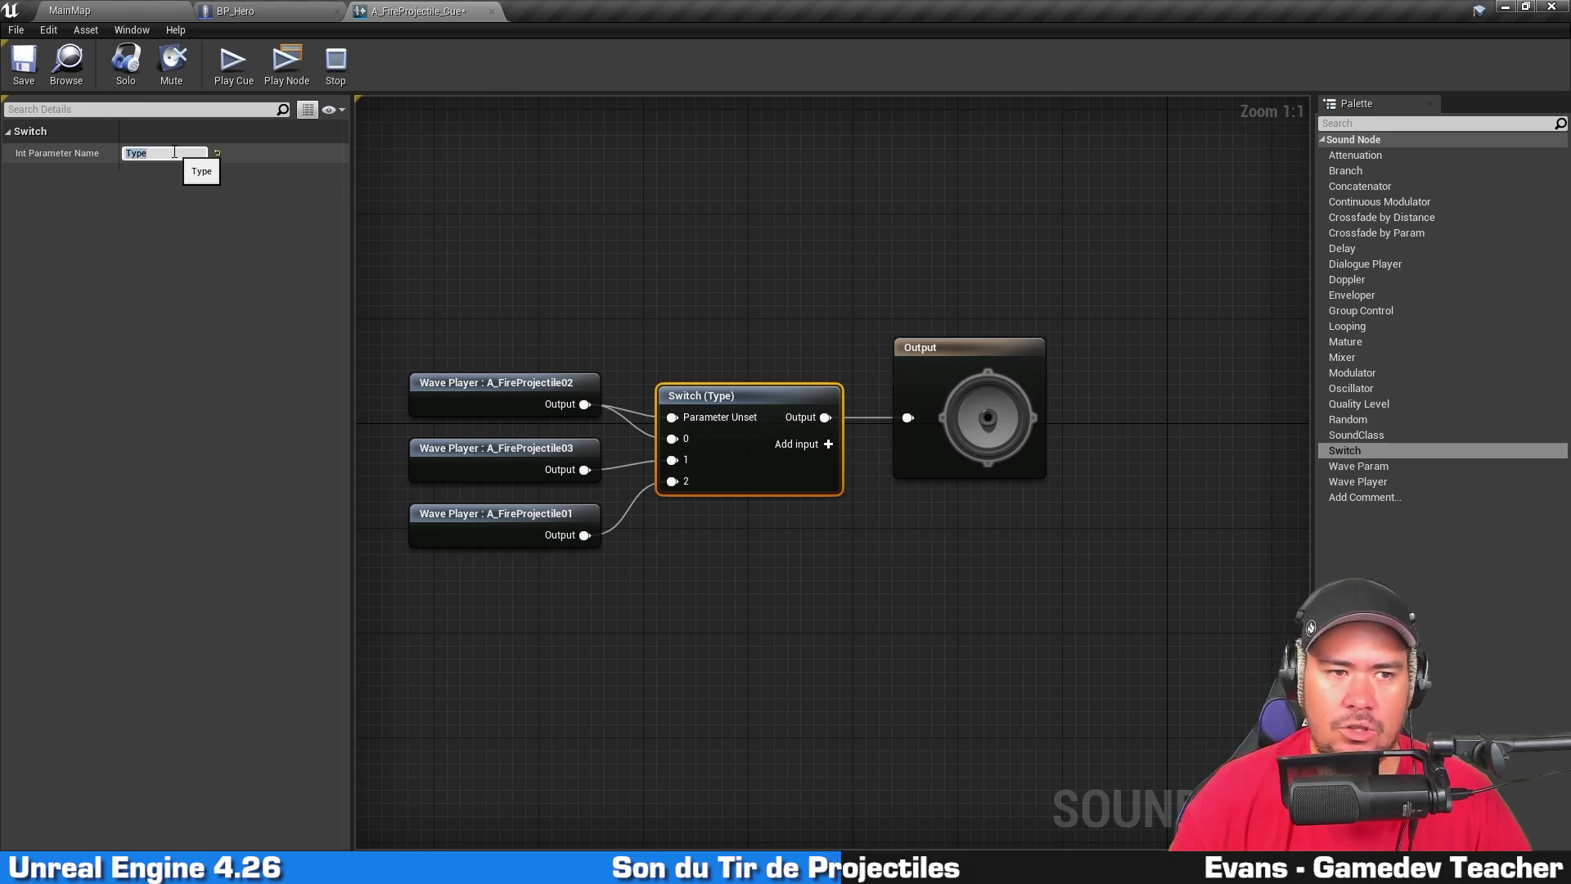
left_click(804, 293)
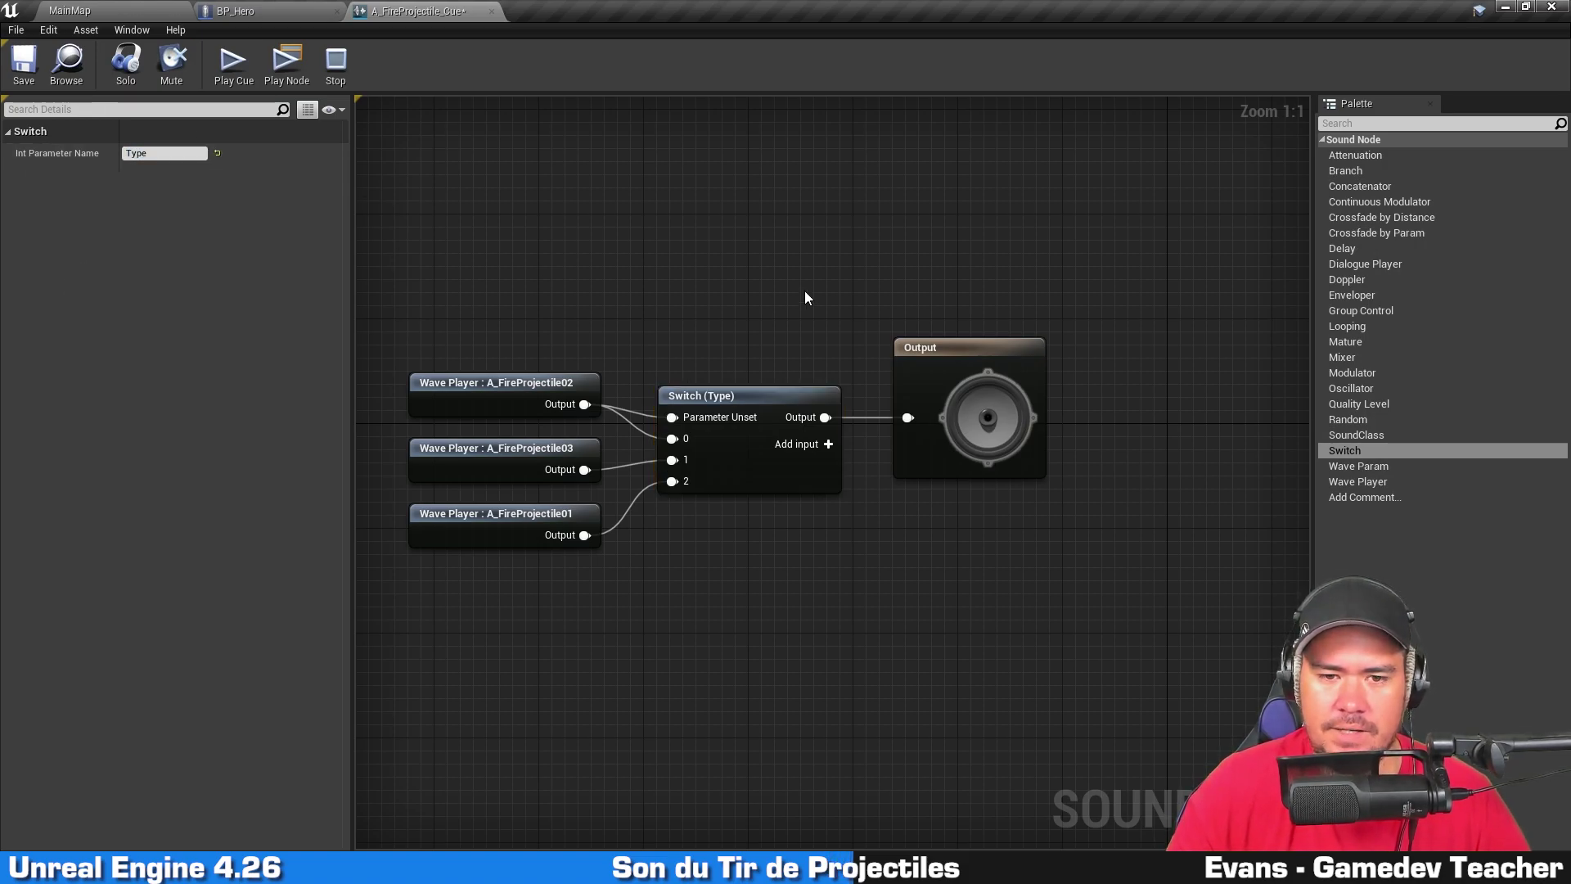
left_click(740, 450)
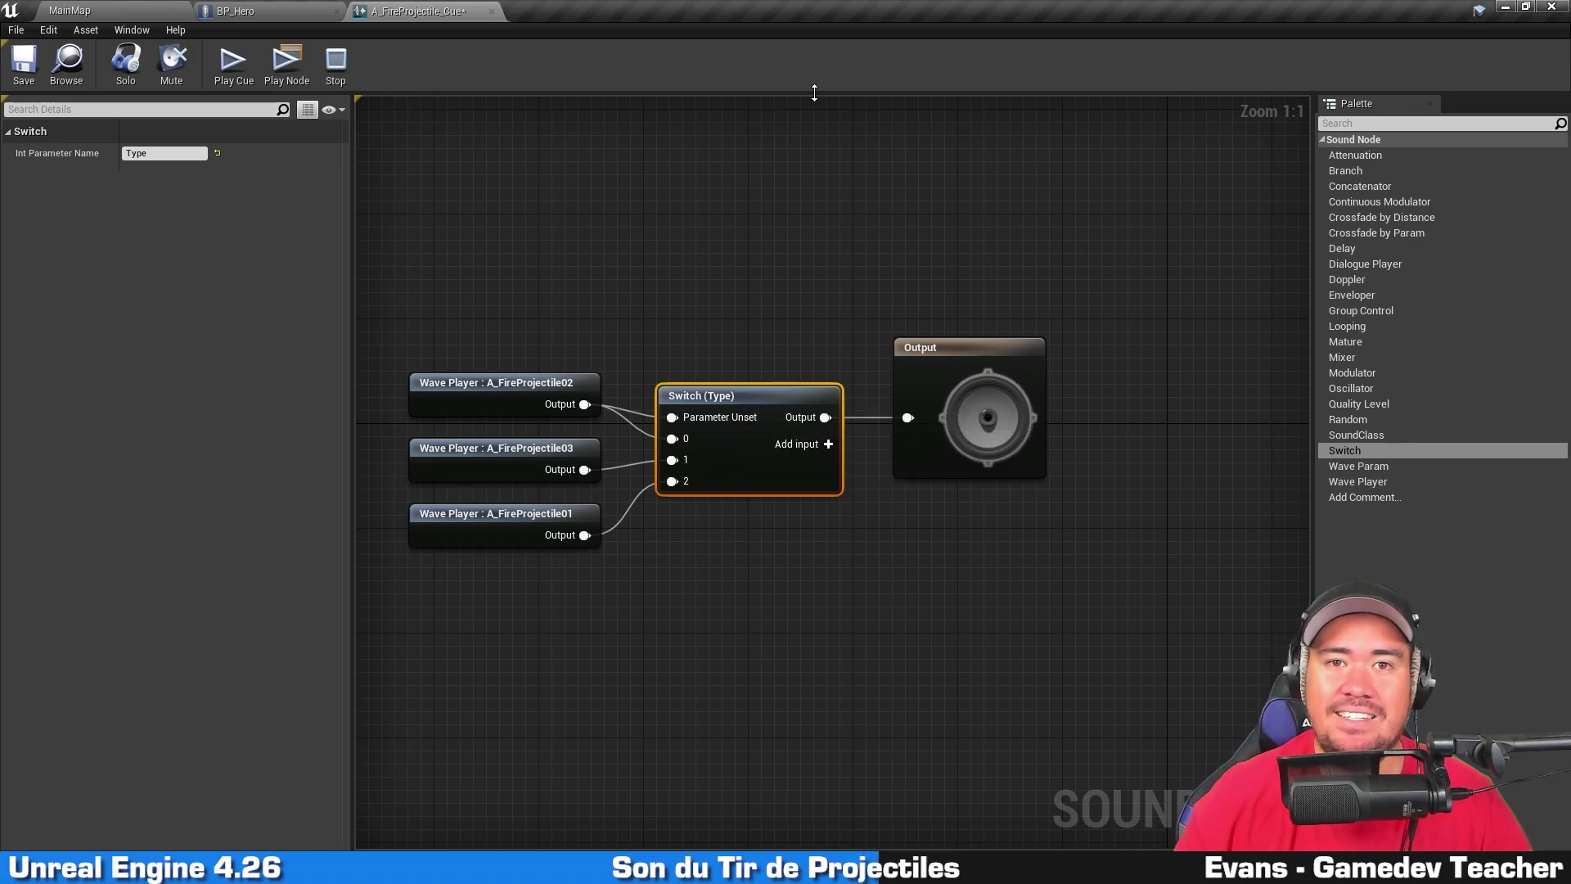
left_click(890, 193)
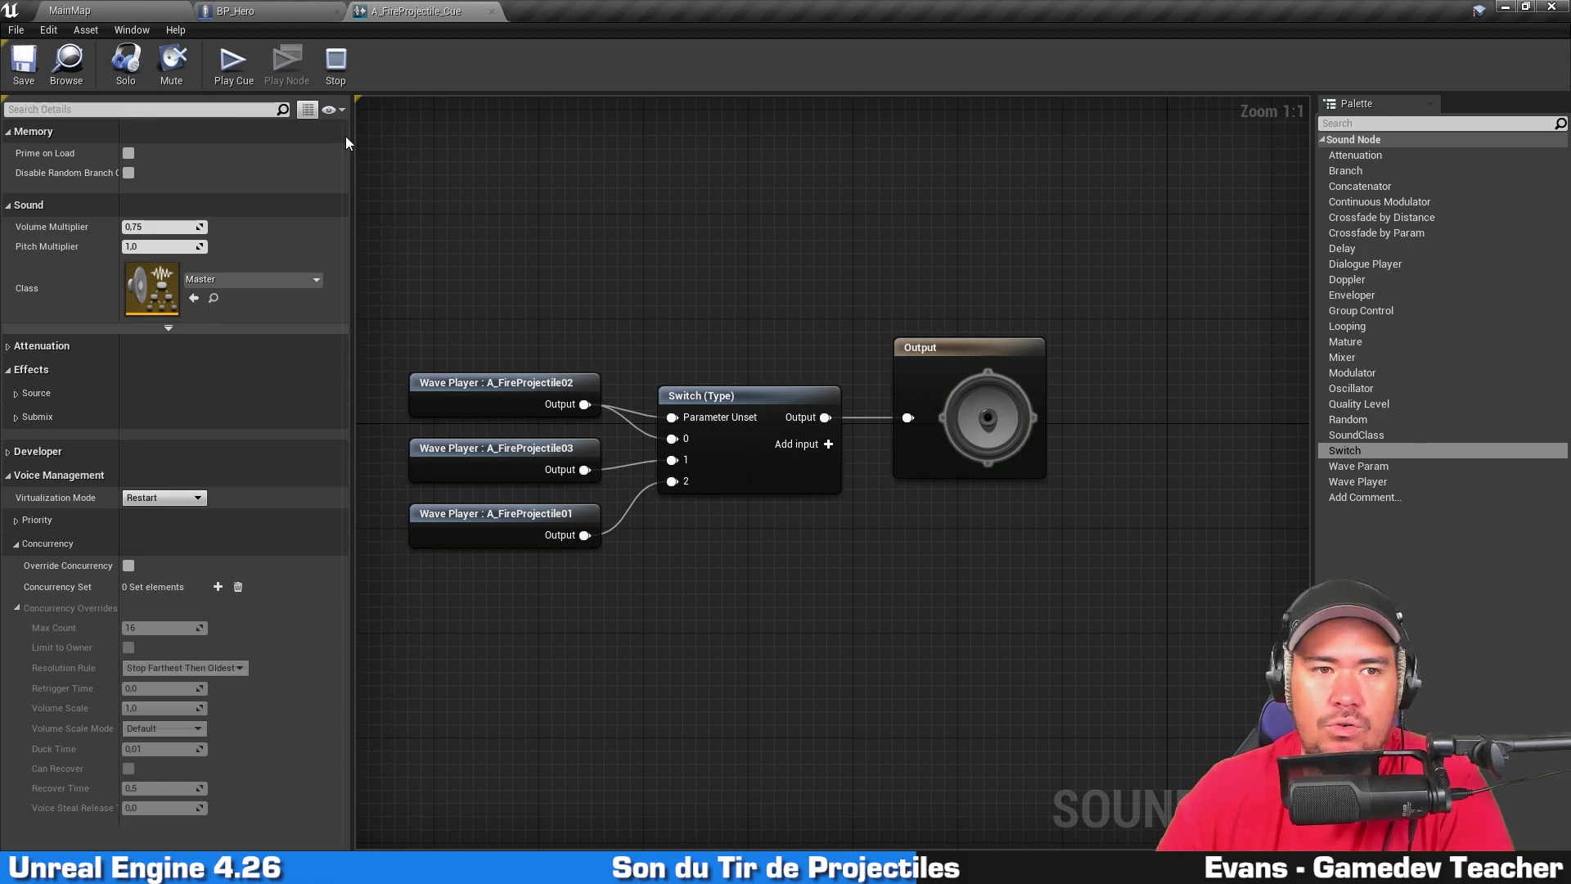
left_click(128, 6)
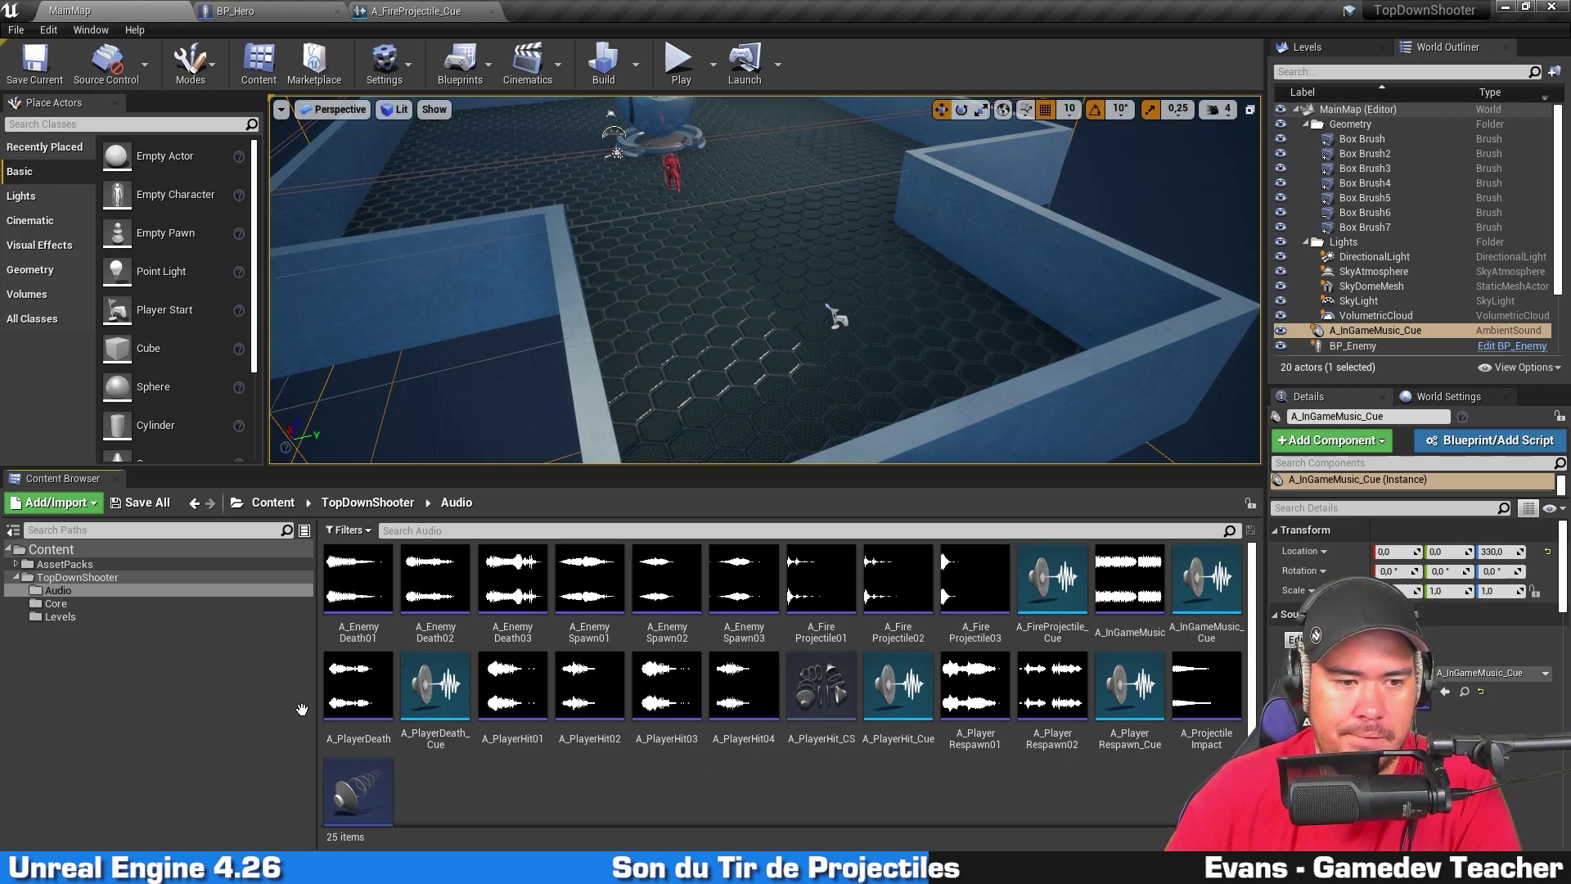
Step: Open the BP_Gun blueprint from the Core folder and bring its whole Event Graph into view
left_click(154, 604)
double_click(804, 624)
scroll(790, 272, "down", 4)
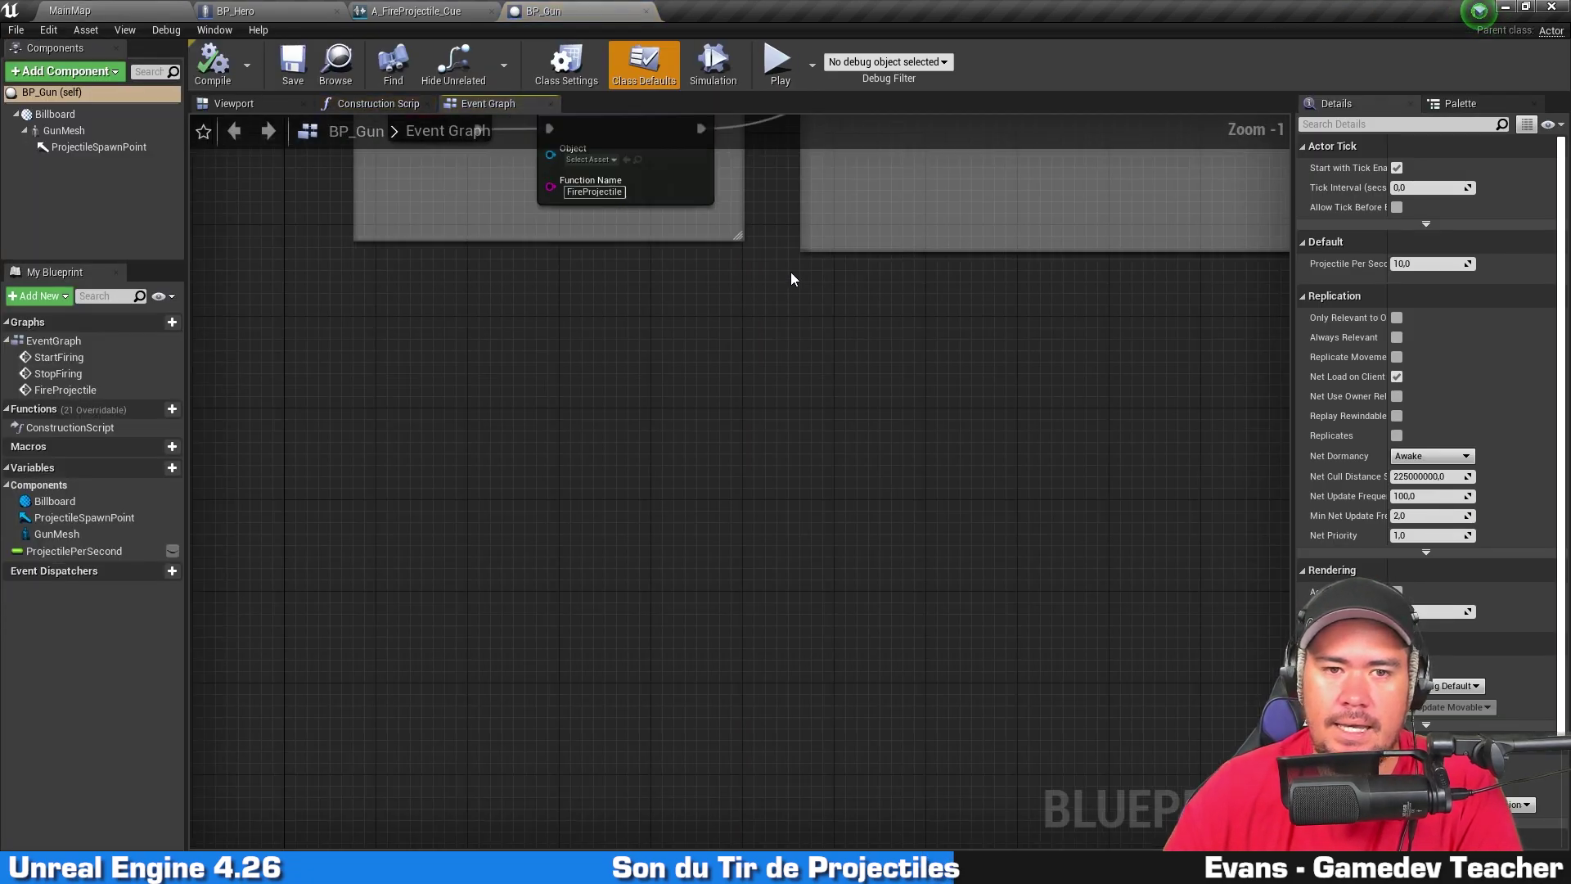
right_click_drag(1064, 256, 824, 603)
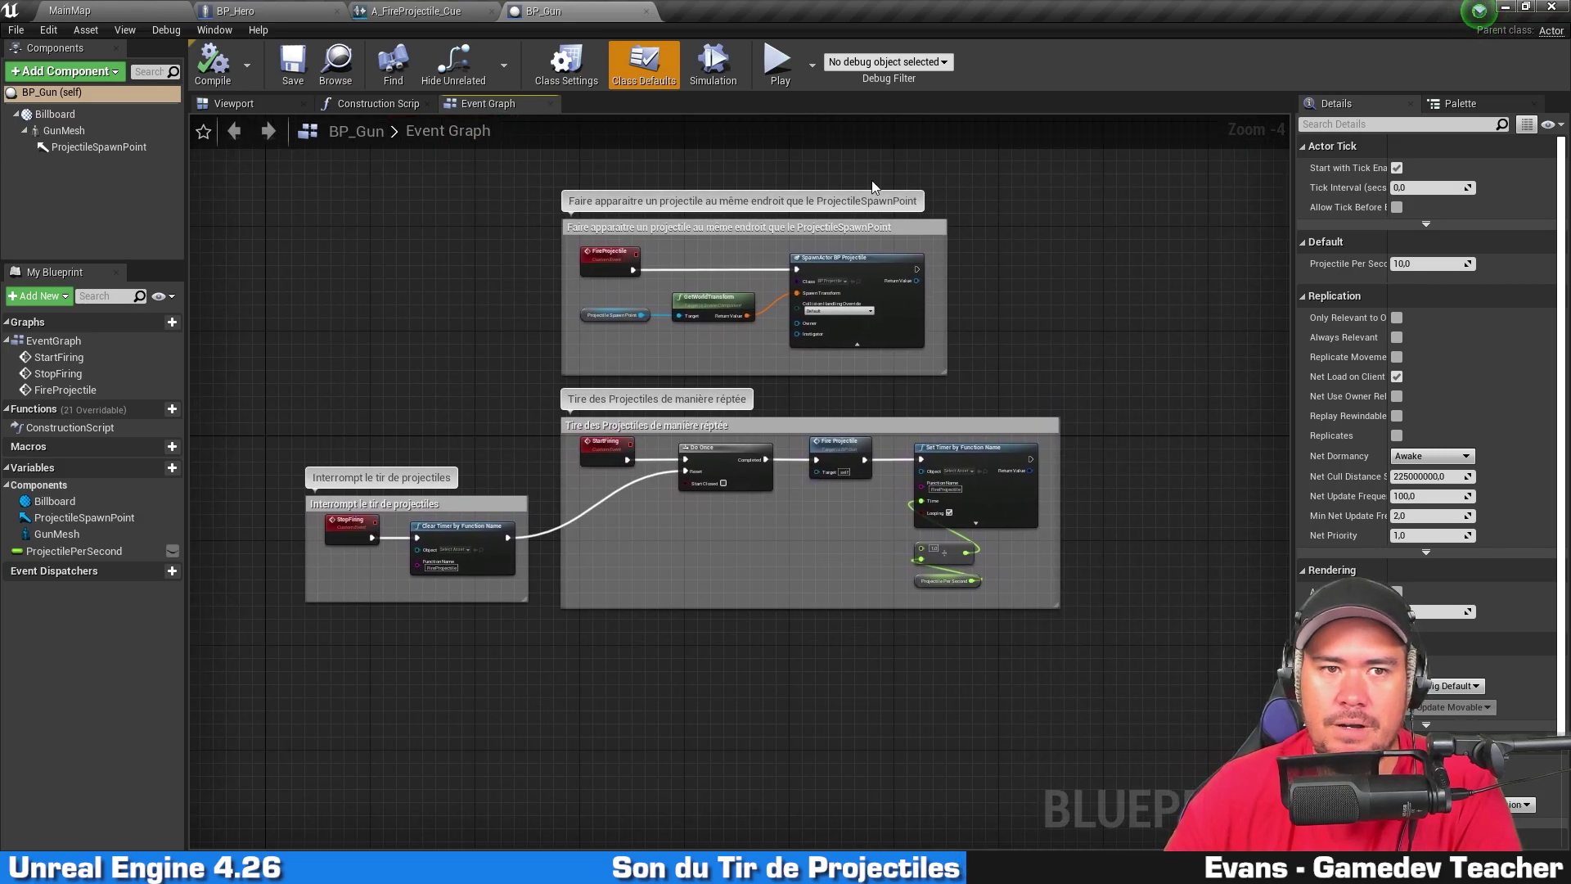
Step: Play A_FireProjectile_Cue to hear its default sound and return to BP_Gun
left_click(455, 7)
left_click(229, 69)
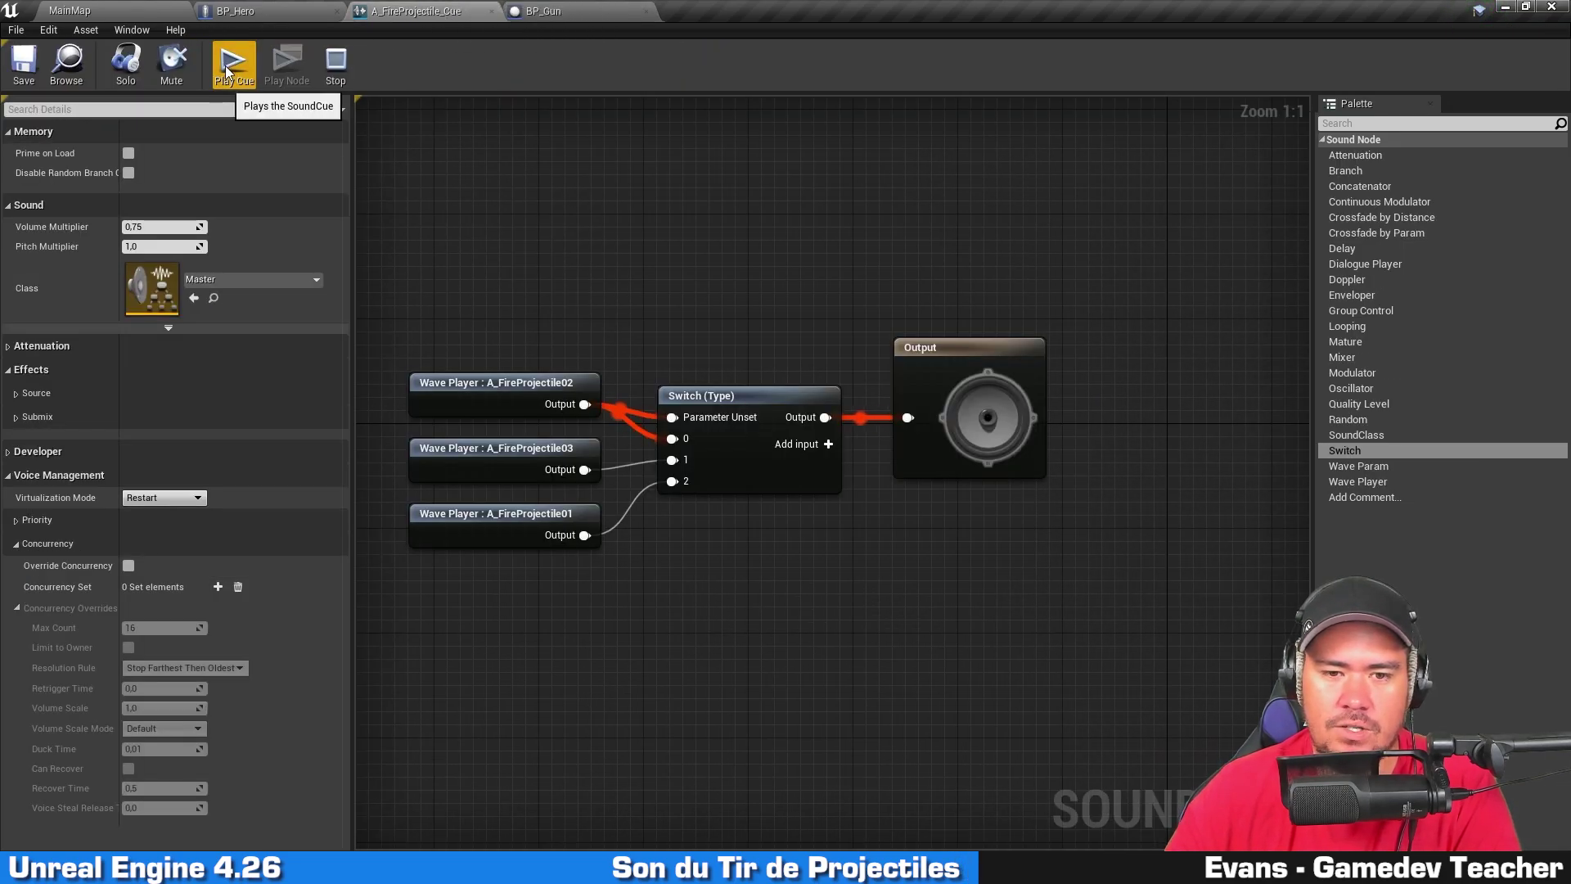
left_click(577, 11)
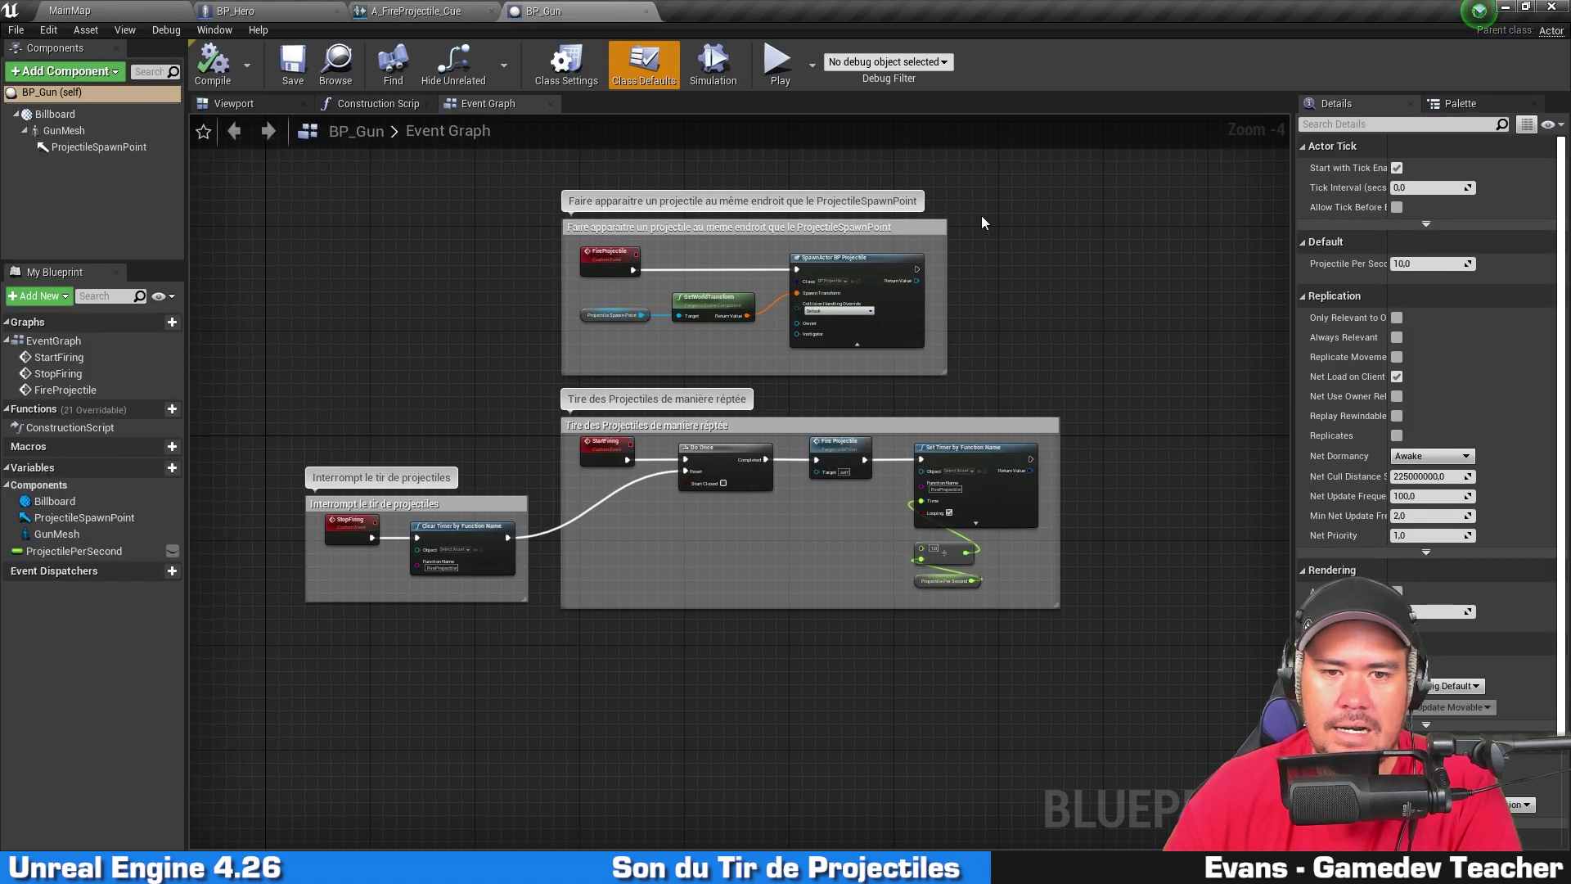
Step: Move the projectile-spawning comment group with its nodes further up, away from the StartFiring group
right_click_drag(1048, 251, 1040, 266)
scroll(952, 288, "up", 2)
left_click_drag(706, 279, 716, 153)
right_click_drag(1074, 192, 1028, 242)
scroll(1028, 241, "up", 1)
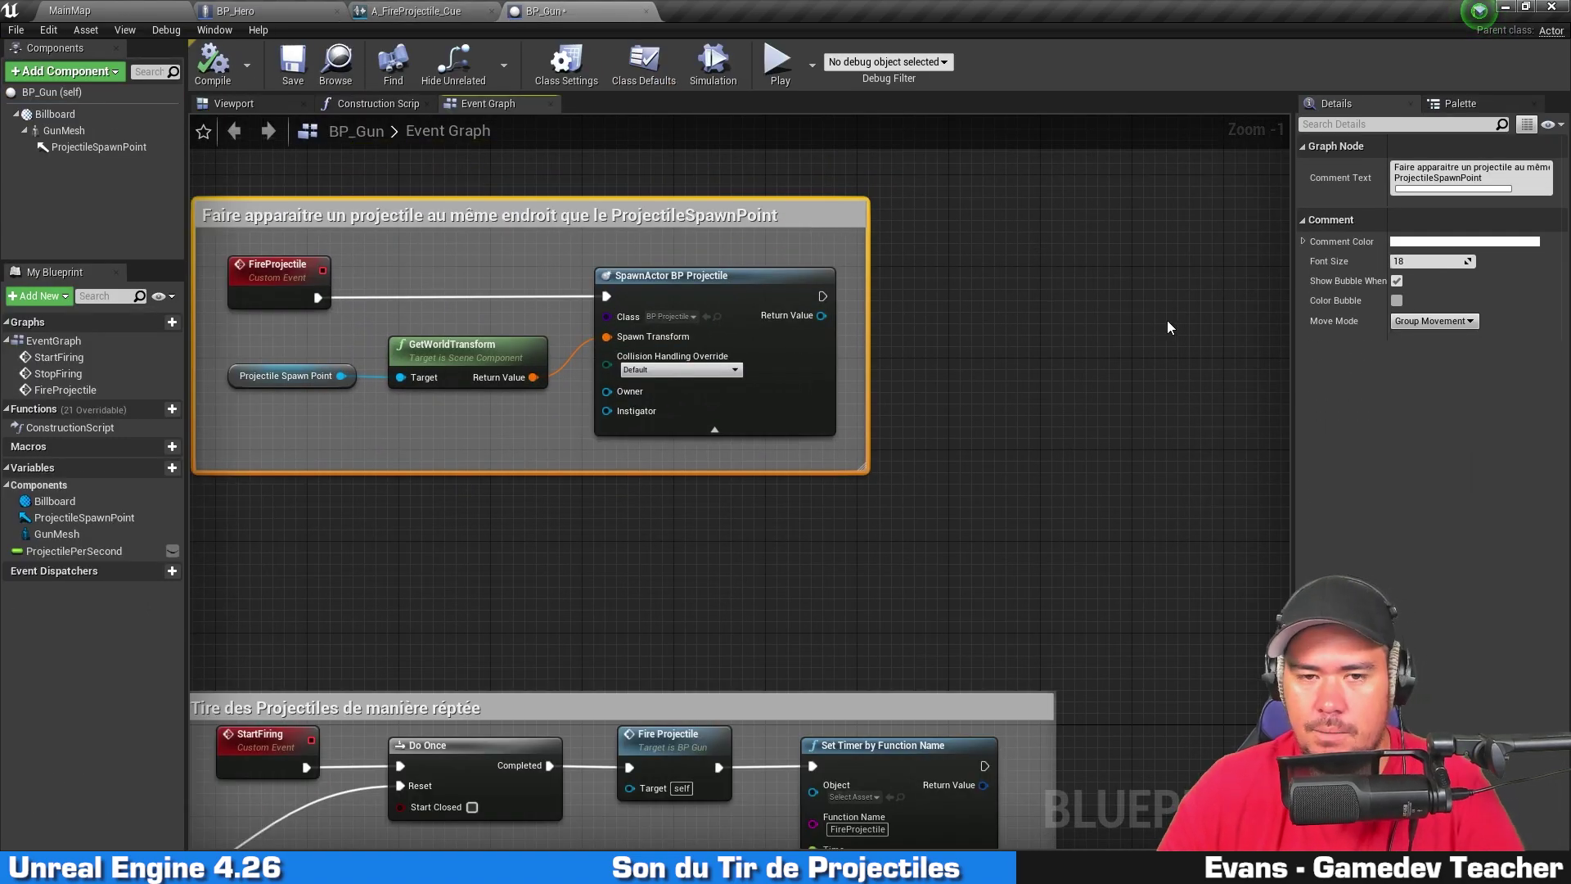
Step: Add a Spawn Sound Attached node after SpawnActor BP Projectile and align it closer to that node
left_click(1051, 359)
right_click_drag(1050, 360, 902, 356)
left_click_drag(691, 316, 1058, 306)
type("spawnsound")
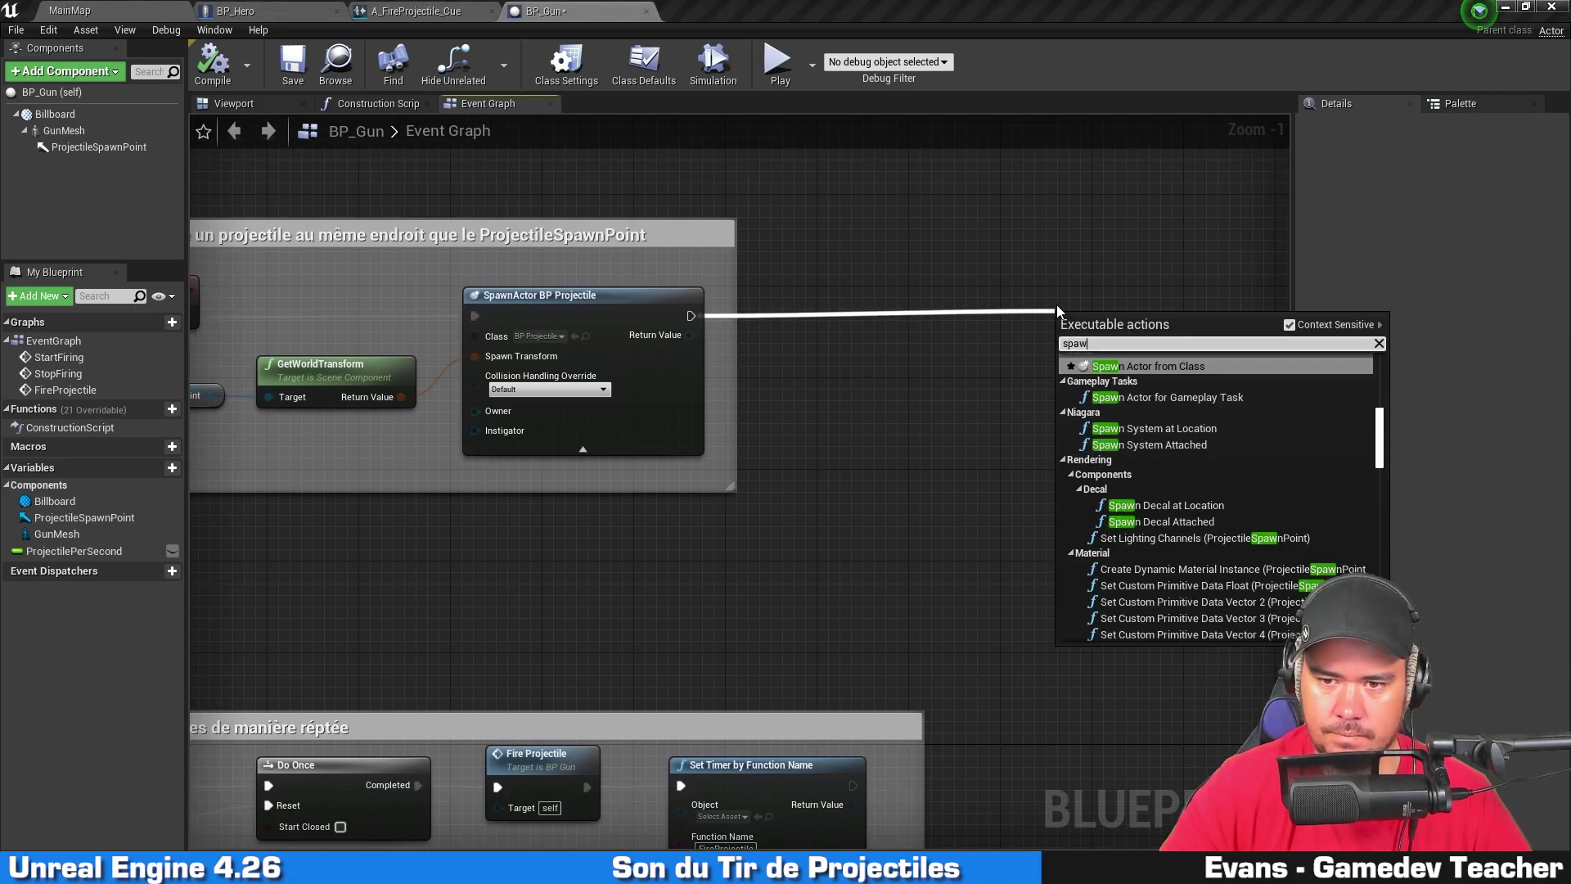
key("Down")
key("Down")
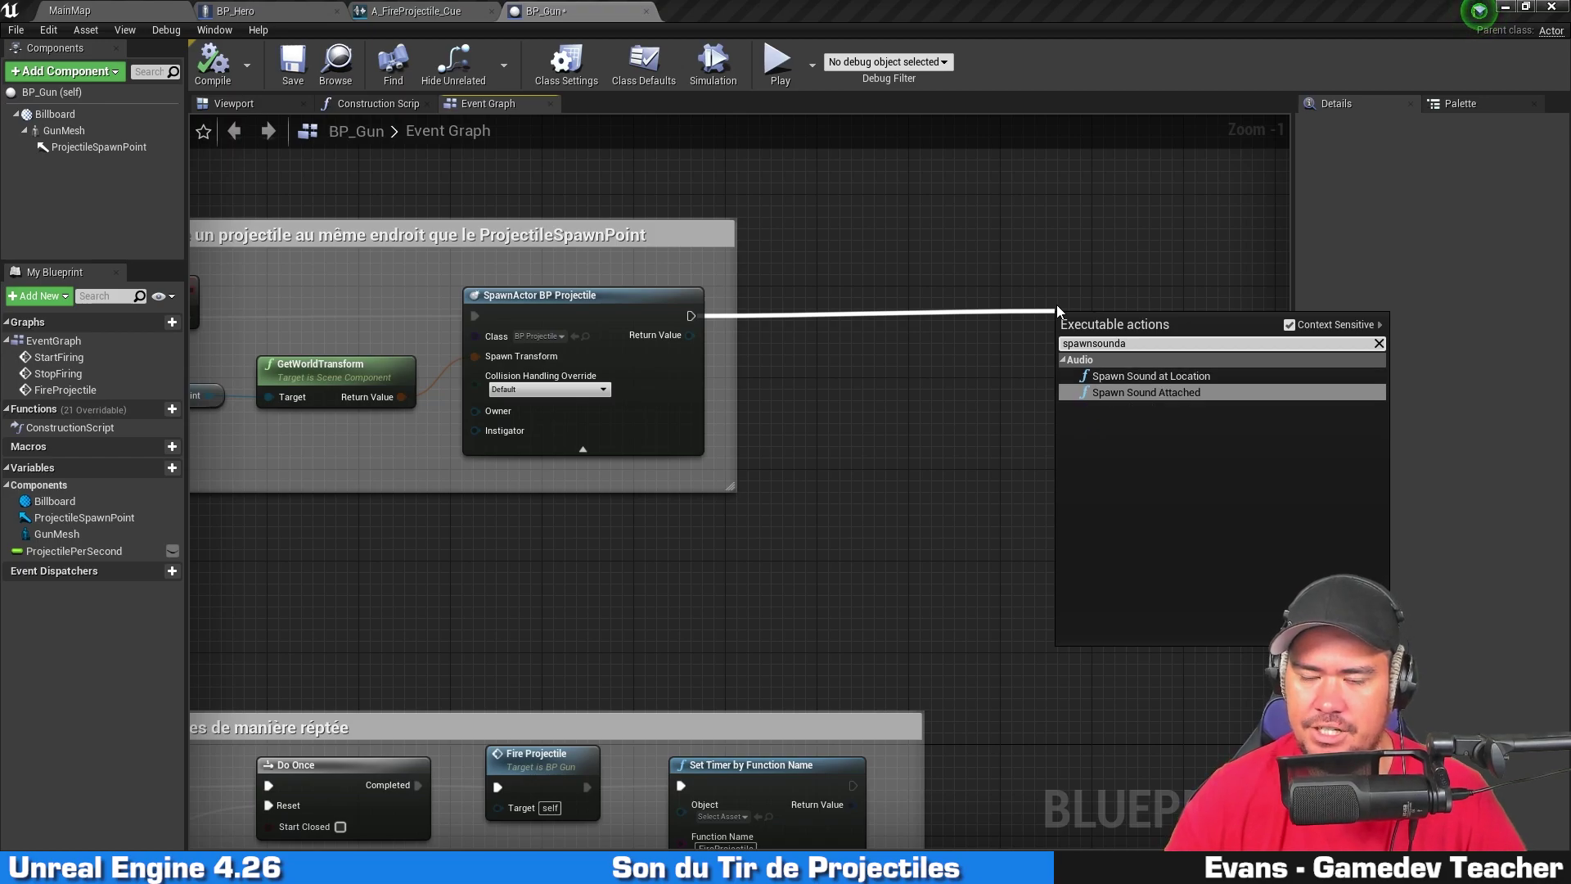
key("Return")
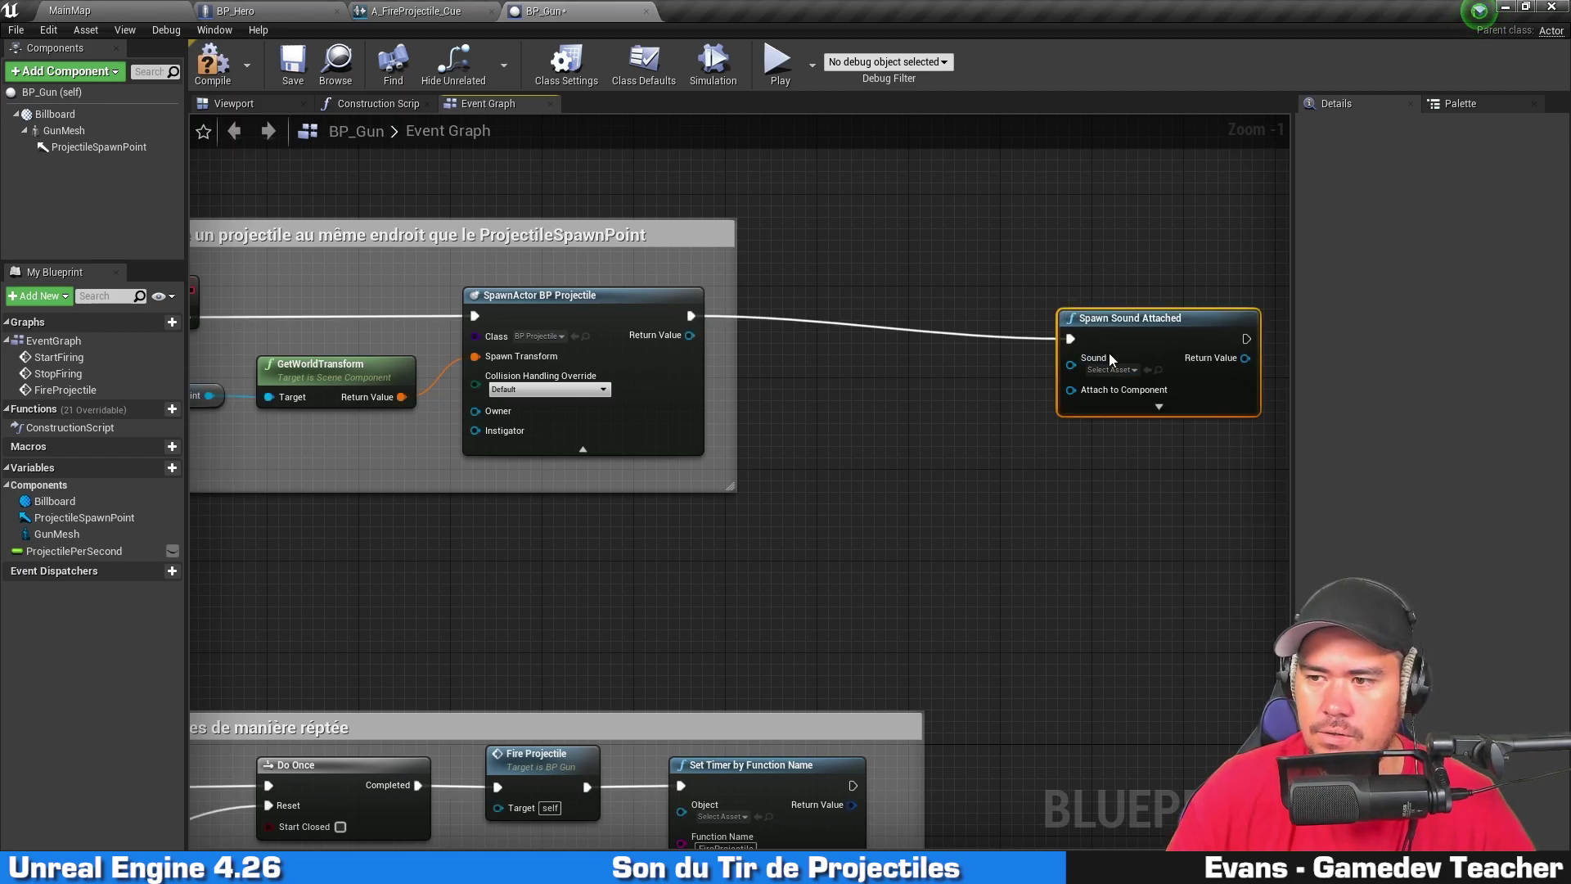
left_click_drag(1180, 349, 985, 326)
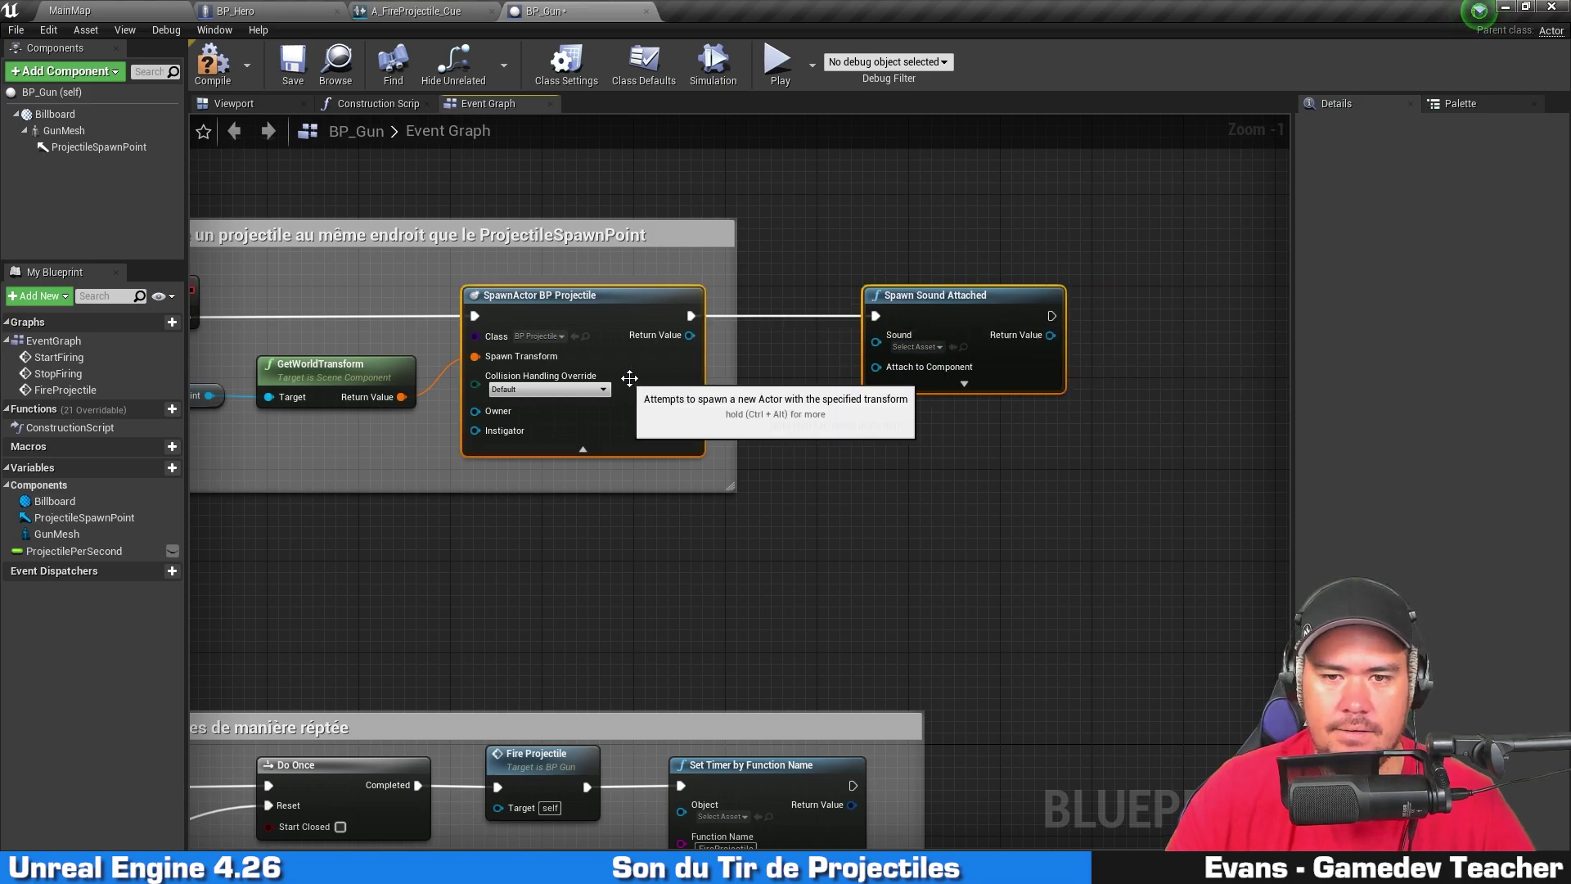
Step: Set the Spawn Sound Attached sound to A_FireProjectile_Cue and connect a Projectile Spawn Point reference to Attach to Component
left_click(917, 347)
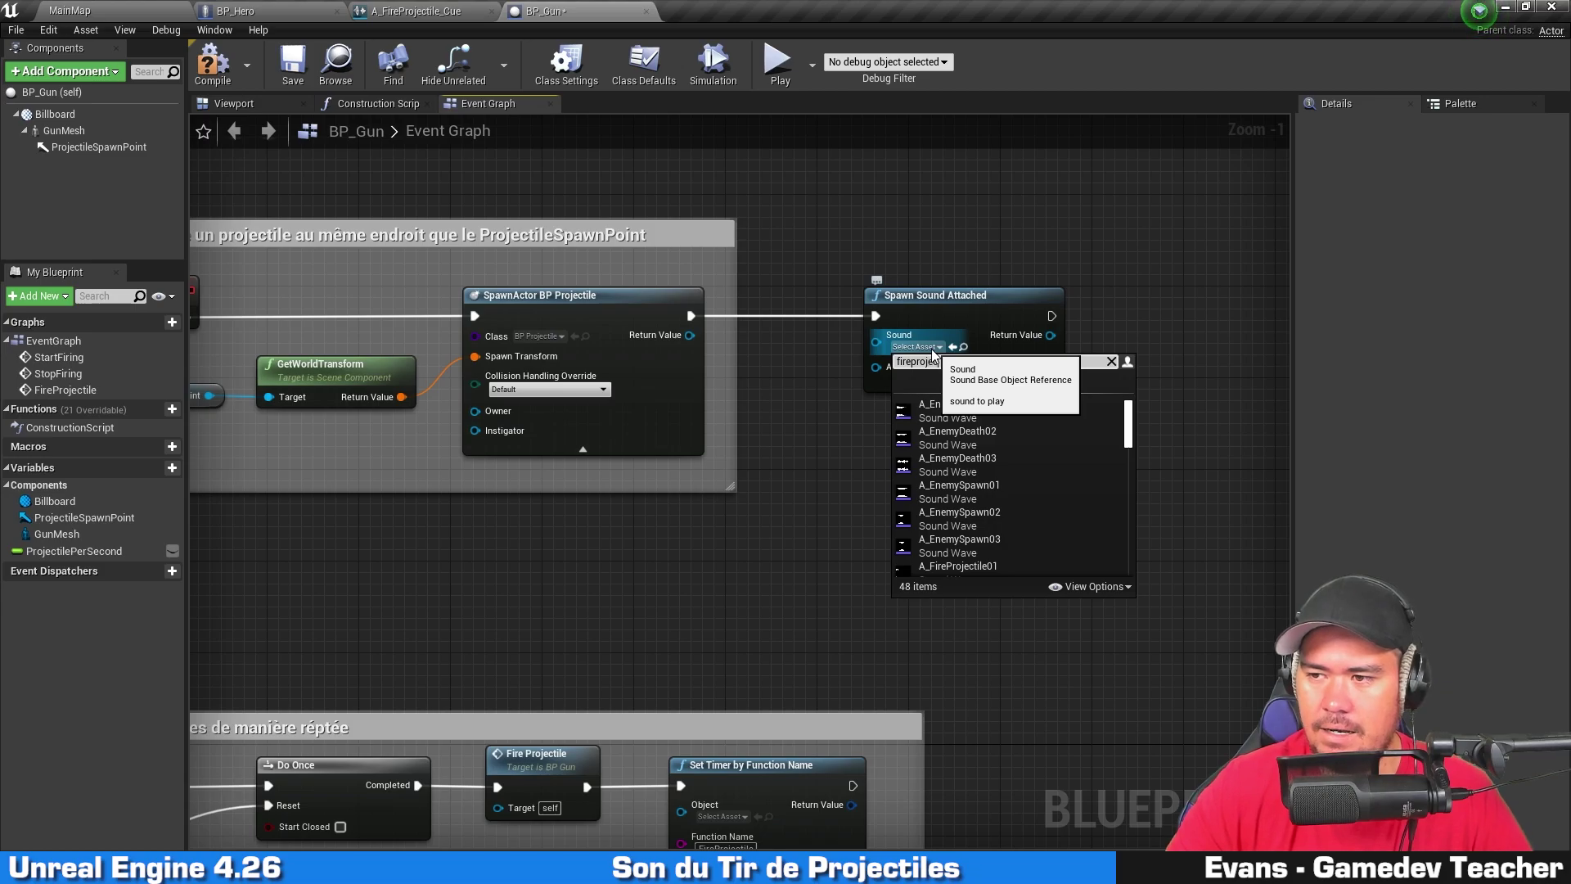
left_click(1029, 496)
scroll(1035, 385, "up", 1)
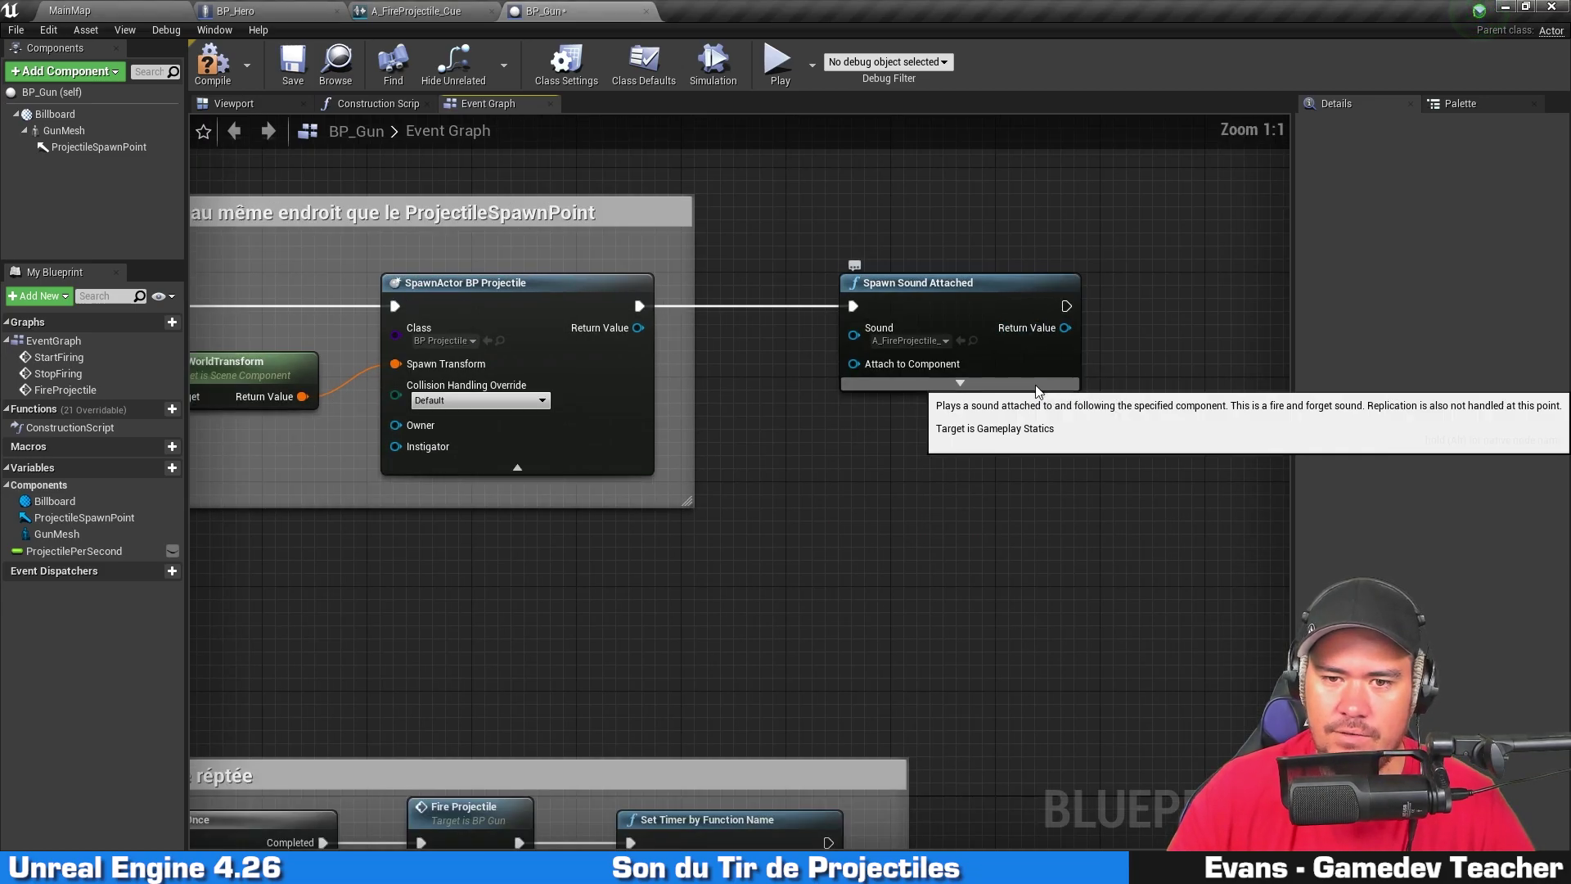
left_click_drag(80, 150, 786, 504)
left_click_drag(911, 522, 864, 373)
left_click_drag(795, 530, 587, 543)
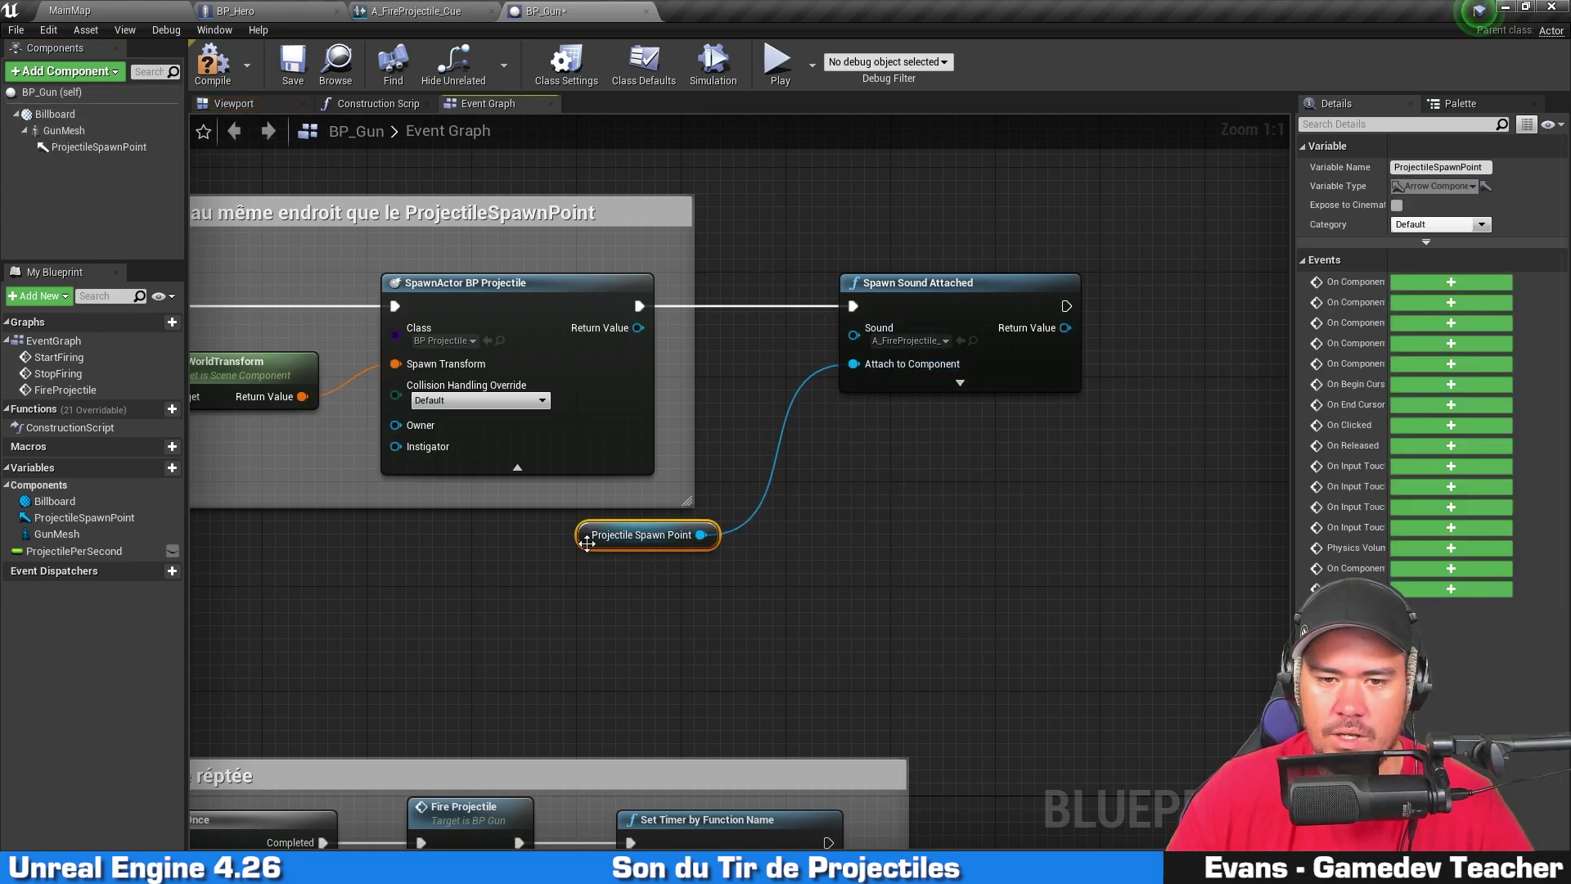
Step: Set the Location Type of Spawn Sound Attached to Snap to Target, Keep World Scale and collapse its advanced pins
left_click(960, 383)
left_click(941, 505)
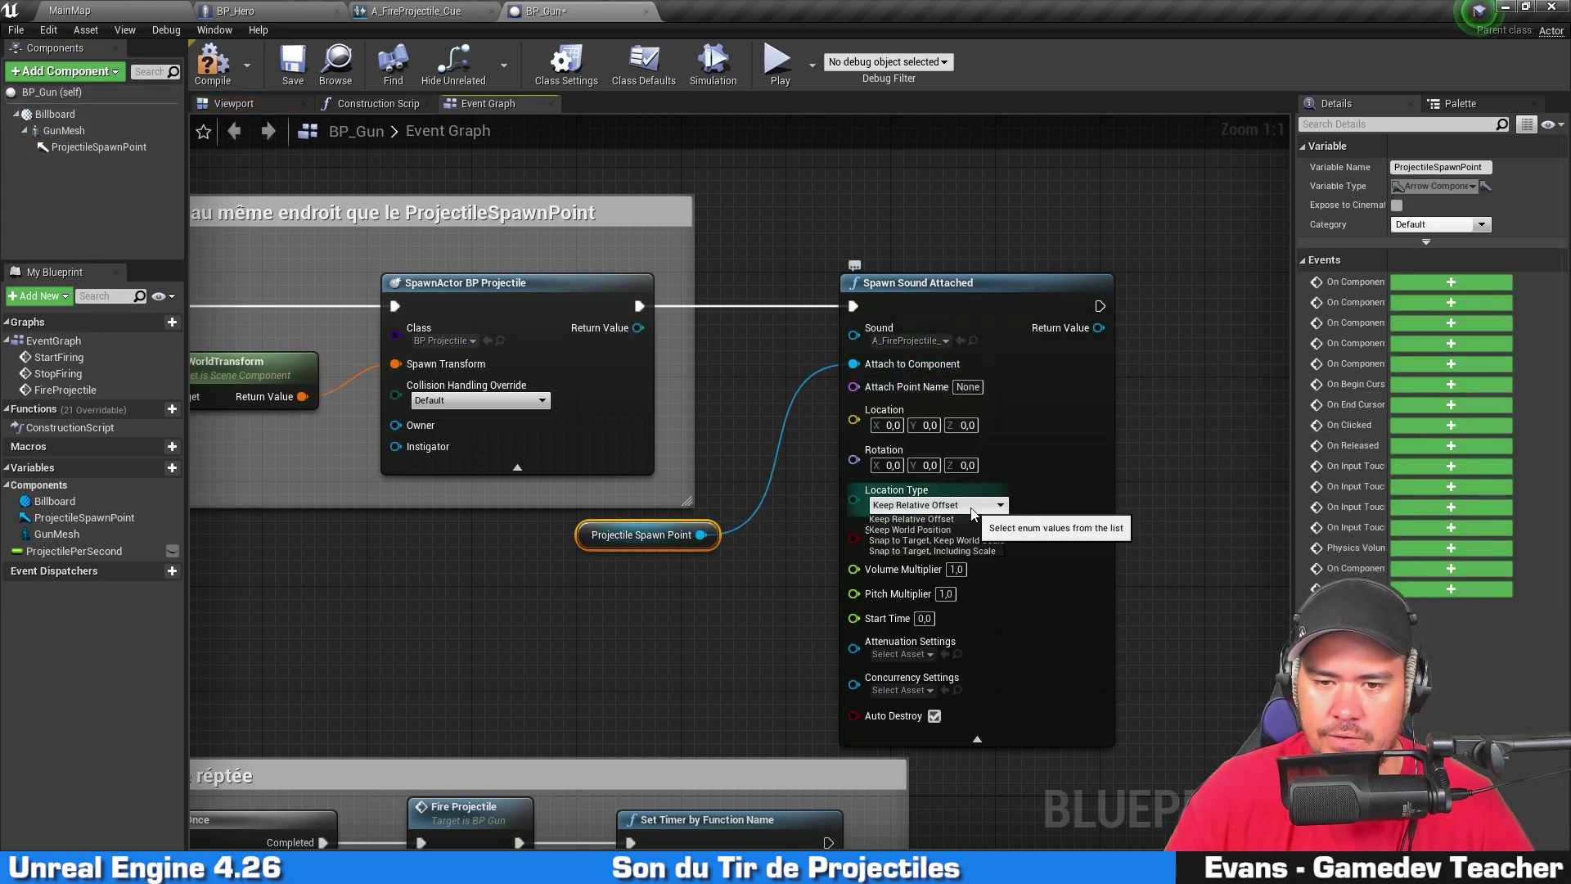
left_click(951, 552)
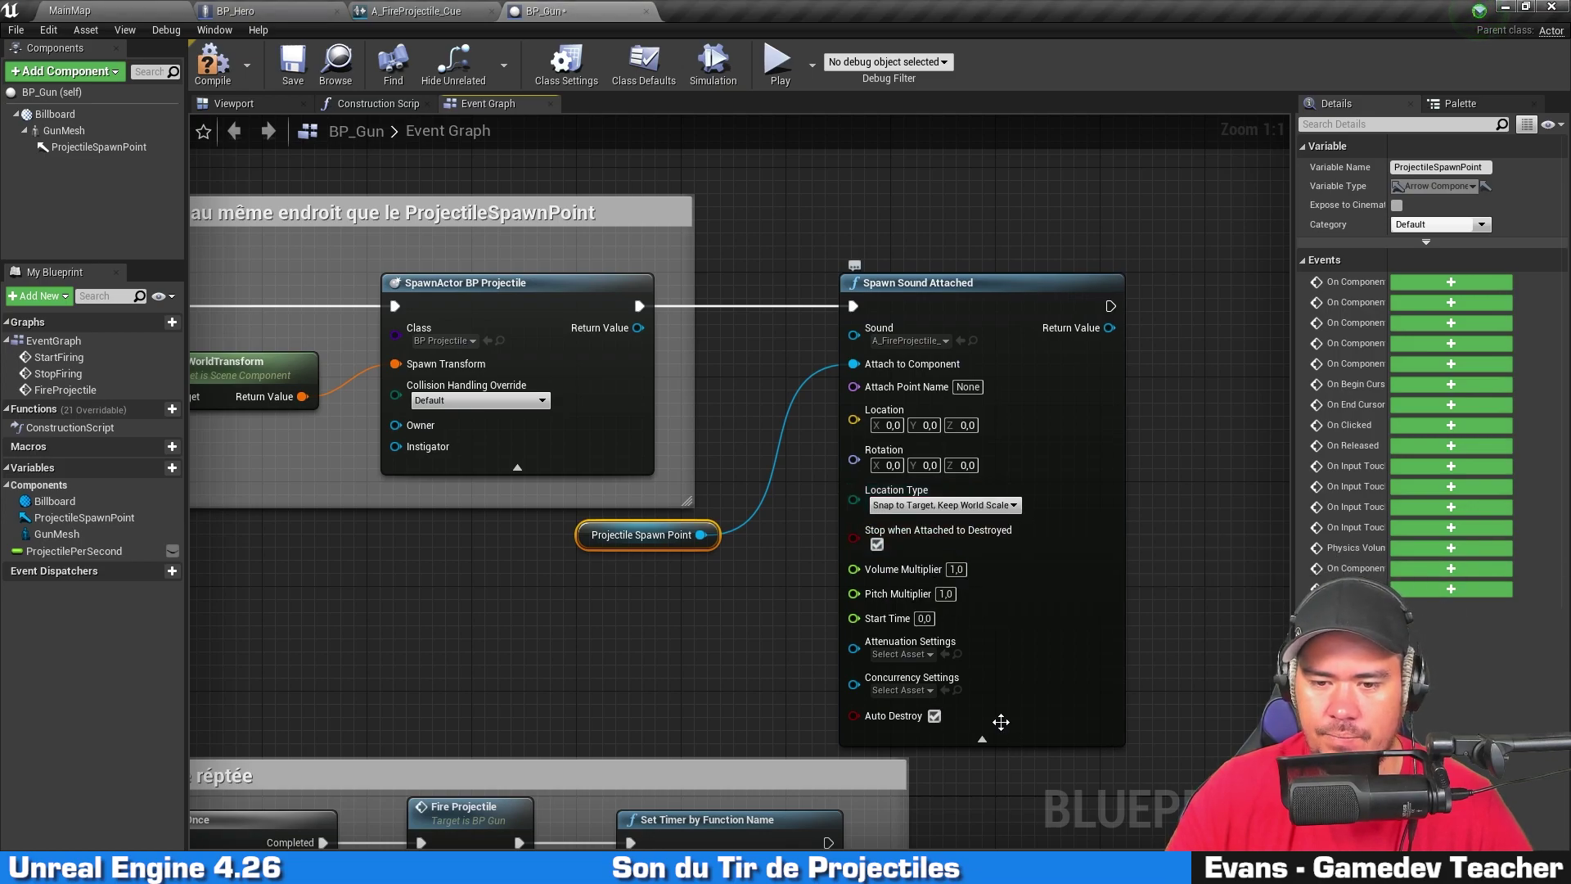
left_click(982, 739)
Step: Place the Projectile Spawn Point node directly below Spawn Sound Attached and save the blueprint
left_click(709, 612)
left_click_drag(589, 533, 851, 428)
left_click(800, 514)
Step: Play the level, fire the gun to check the projectile sound and stop the preview
left_click(777, 62)
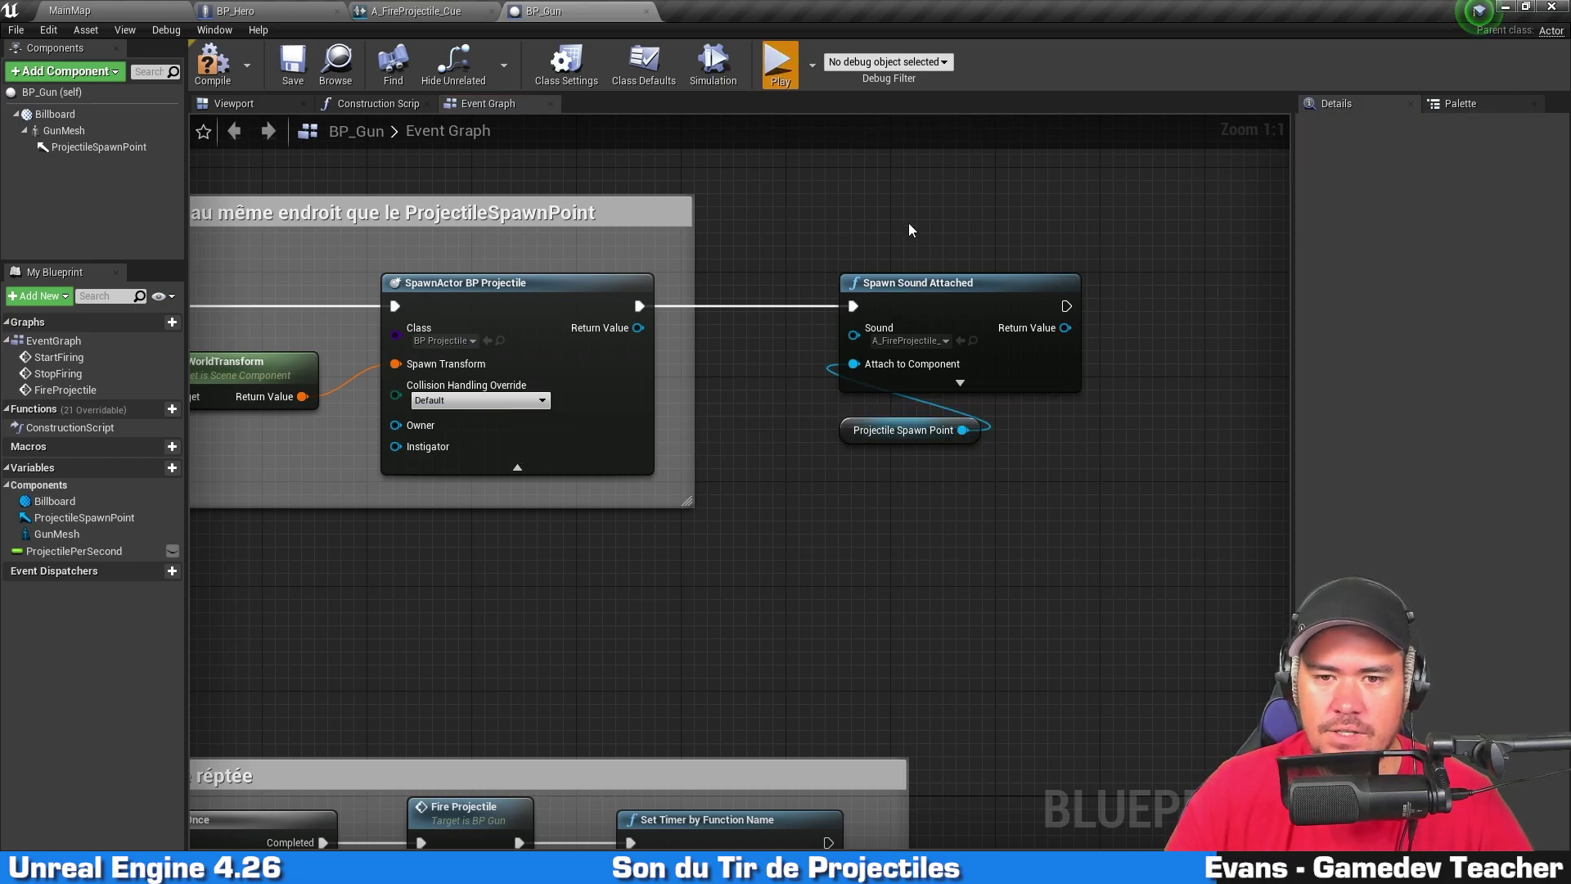
key("Up")
key("Left")
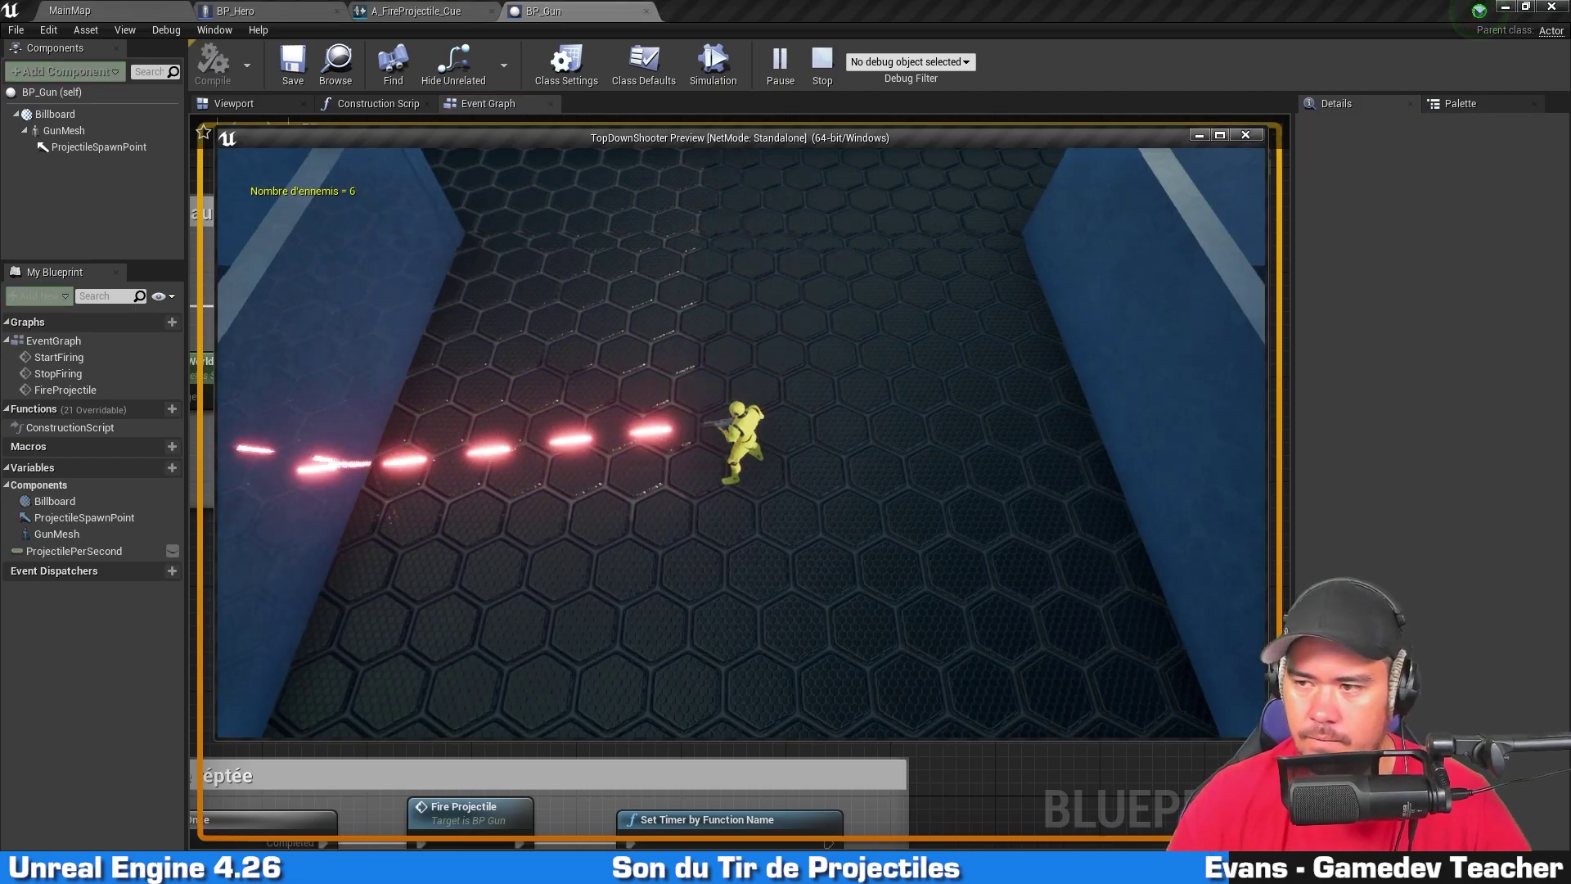
key("Escape")
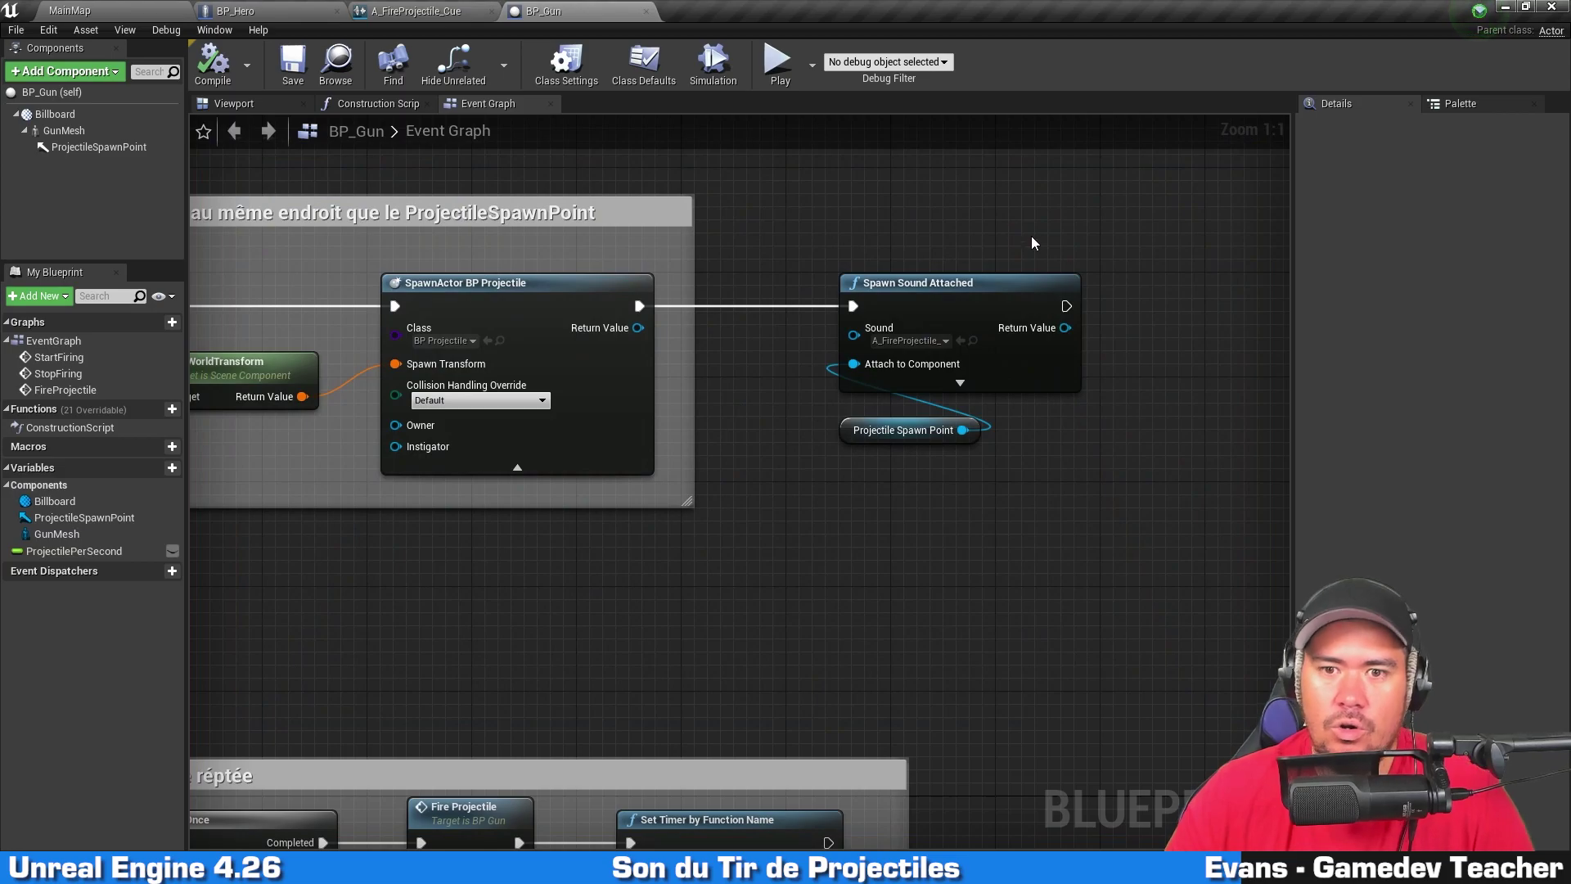
right_click_drag(1179, 245, 960, 322)
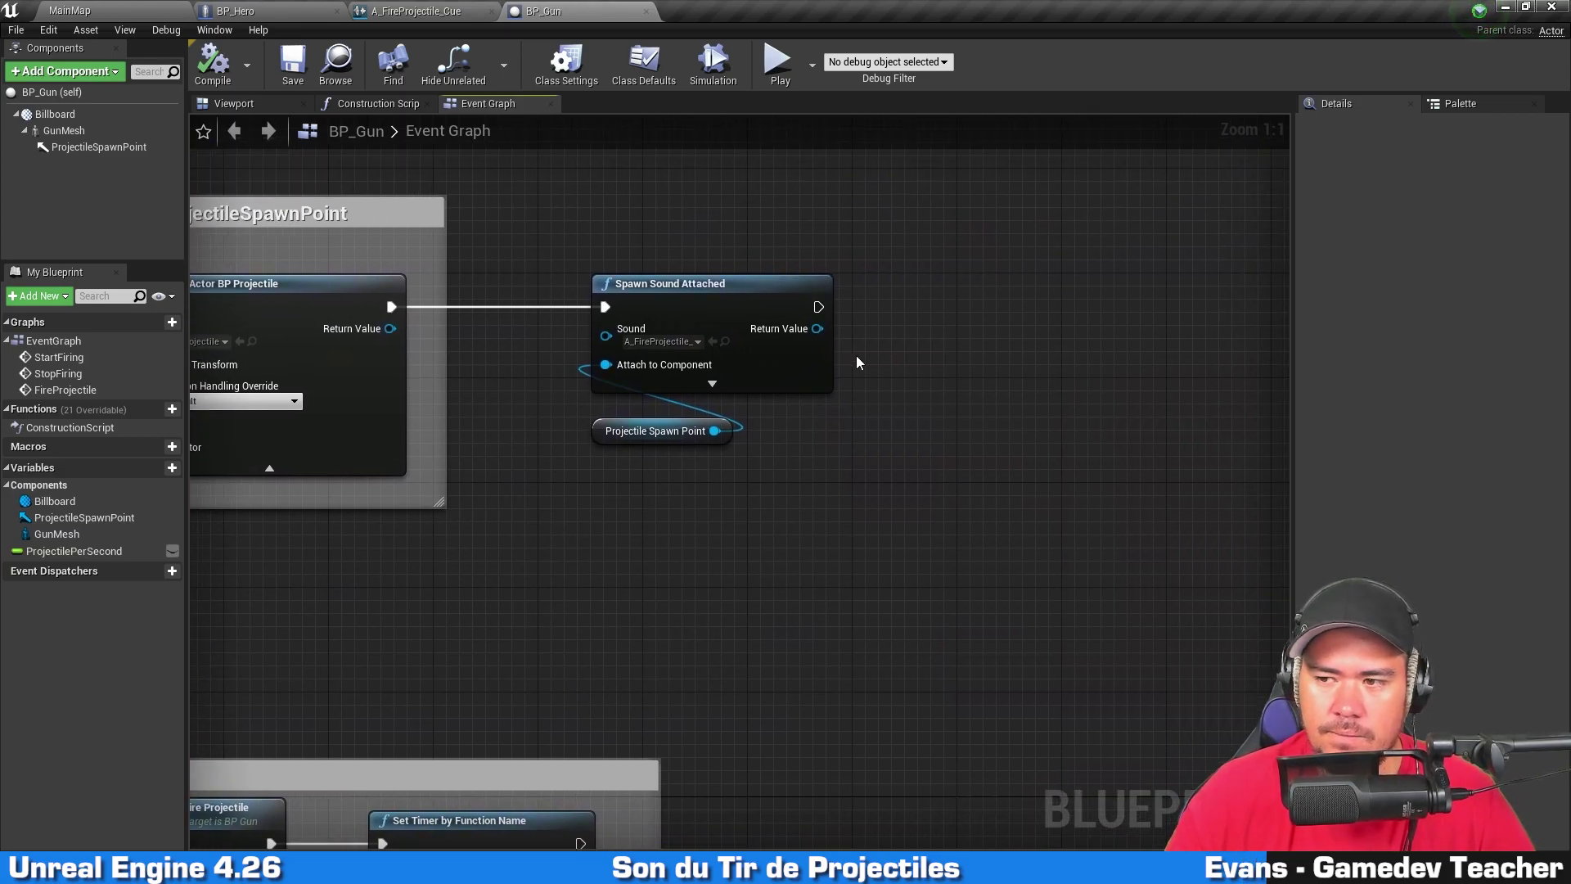
left_click_drag(817, 328, 949, 325)
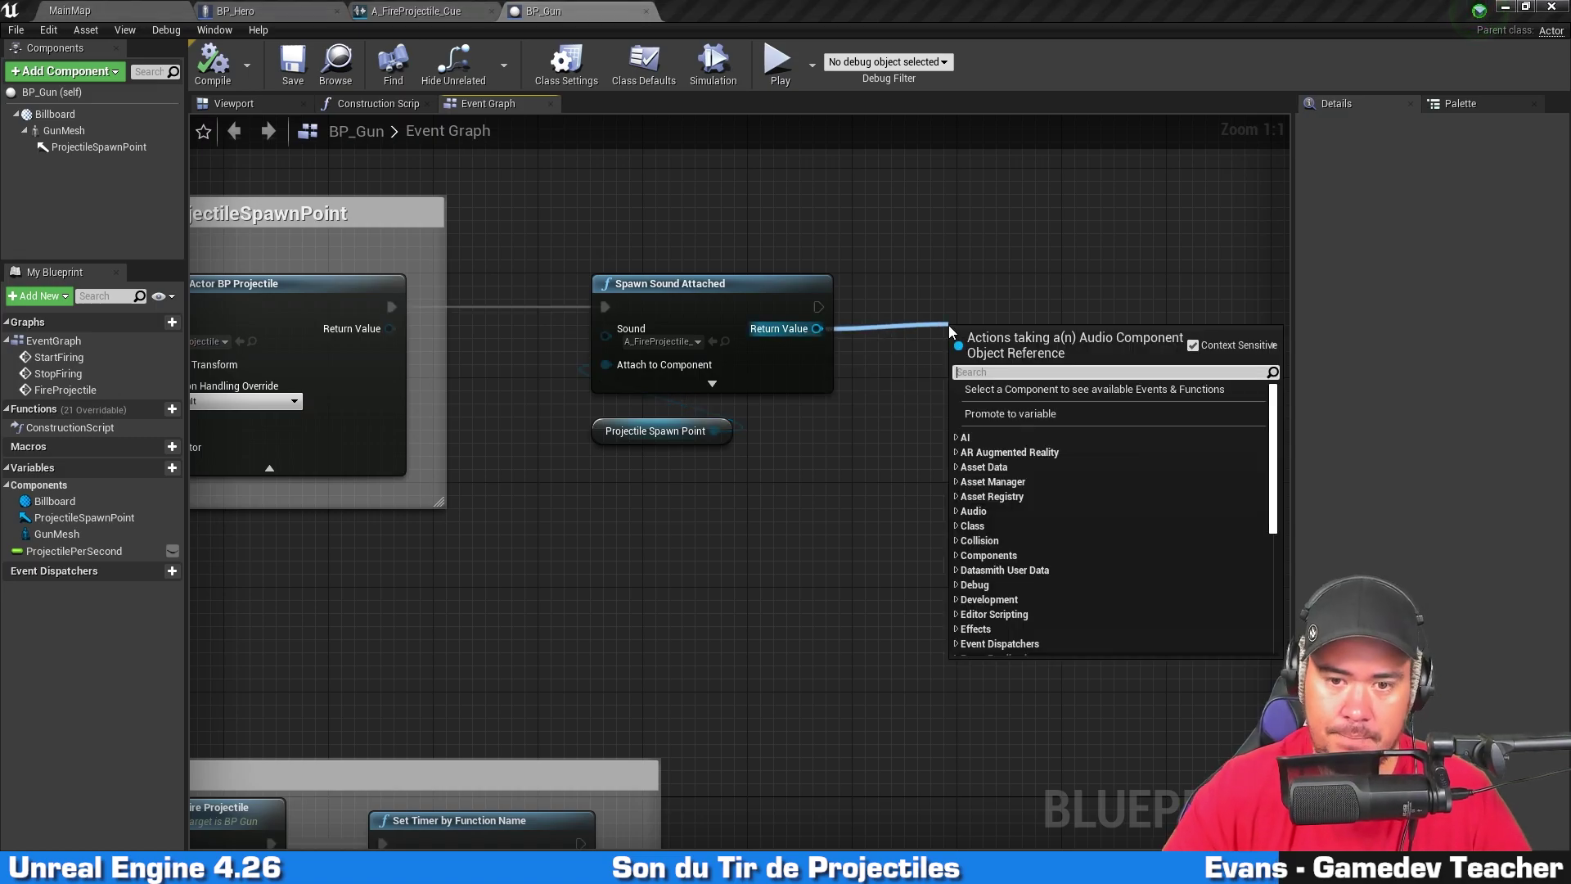
type("parameter")
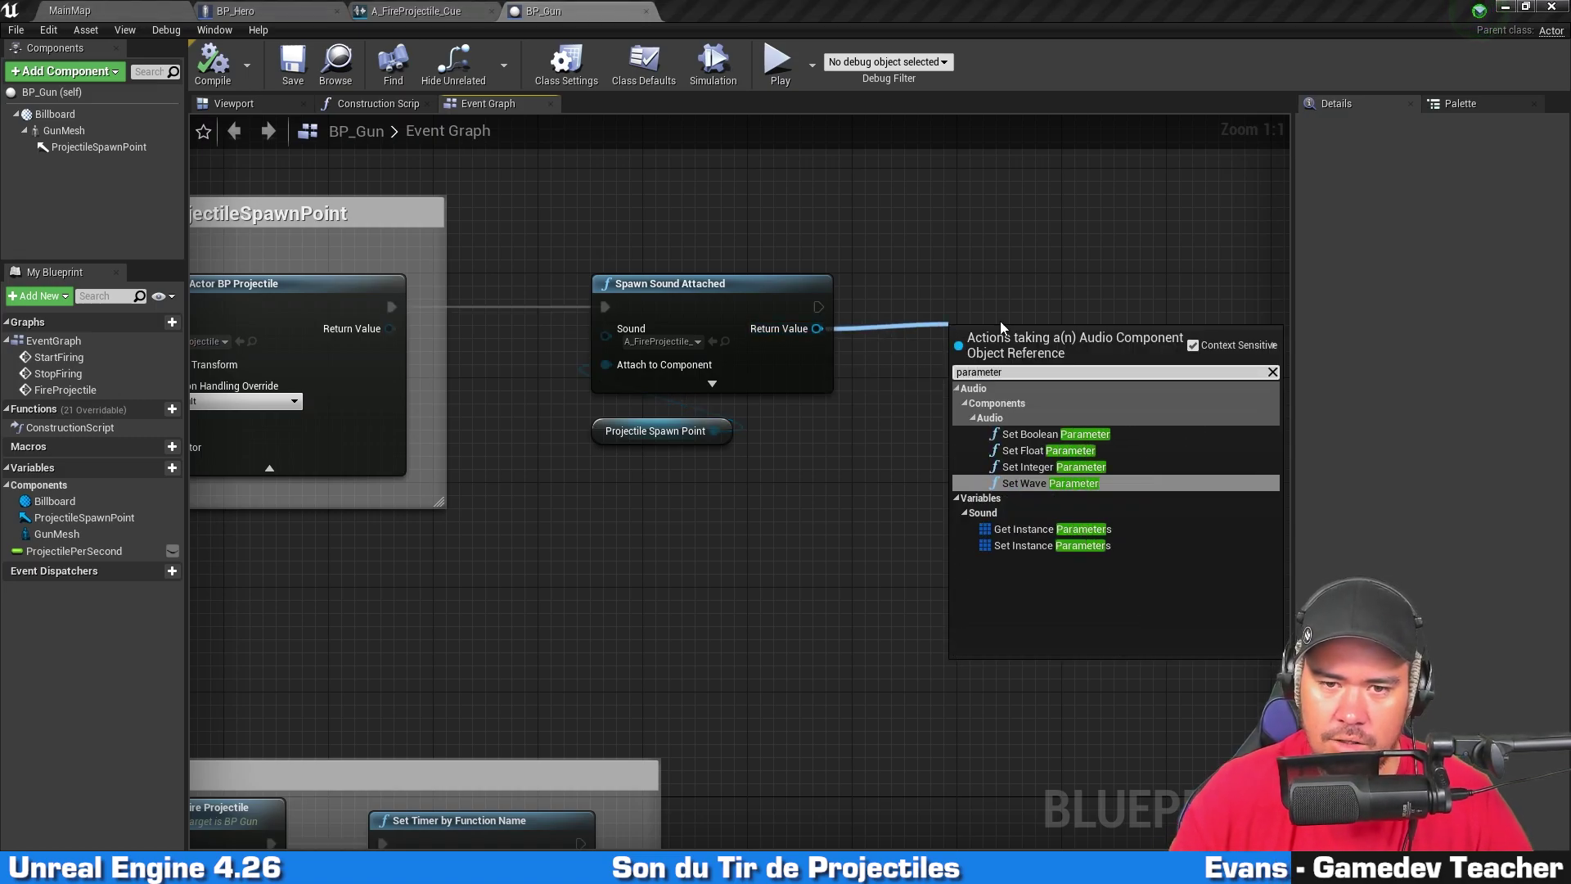
left_click(860, 331)
left_click_drag(817, 329, 986, 386)
left_click(857, 474)
left_click_drag(817, 328, 1016, 393)
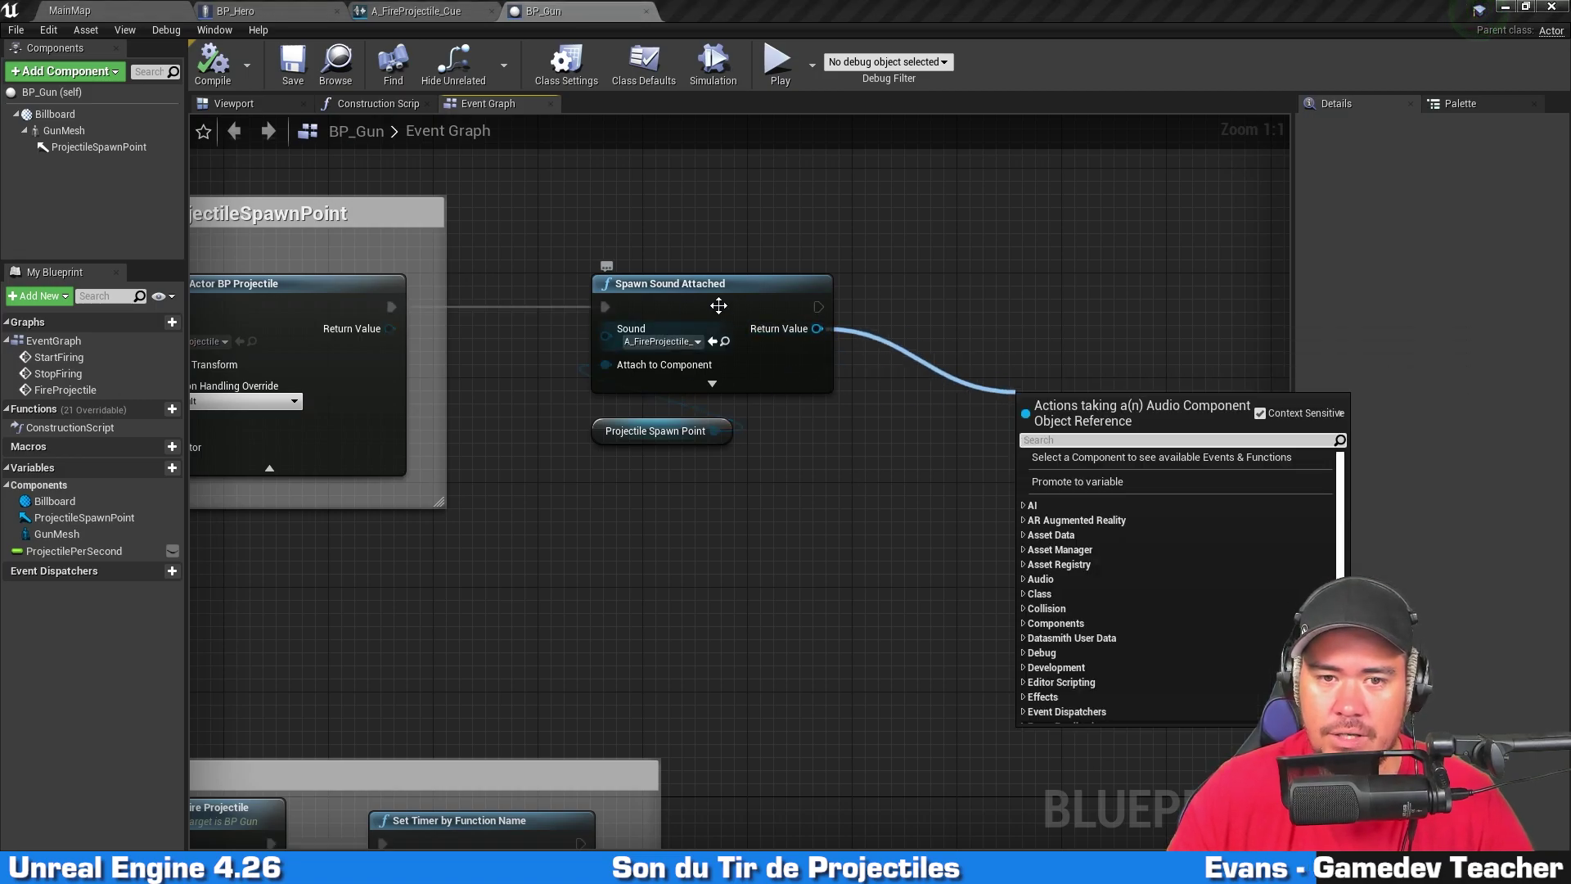
left_click(656, 249)
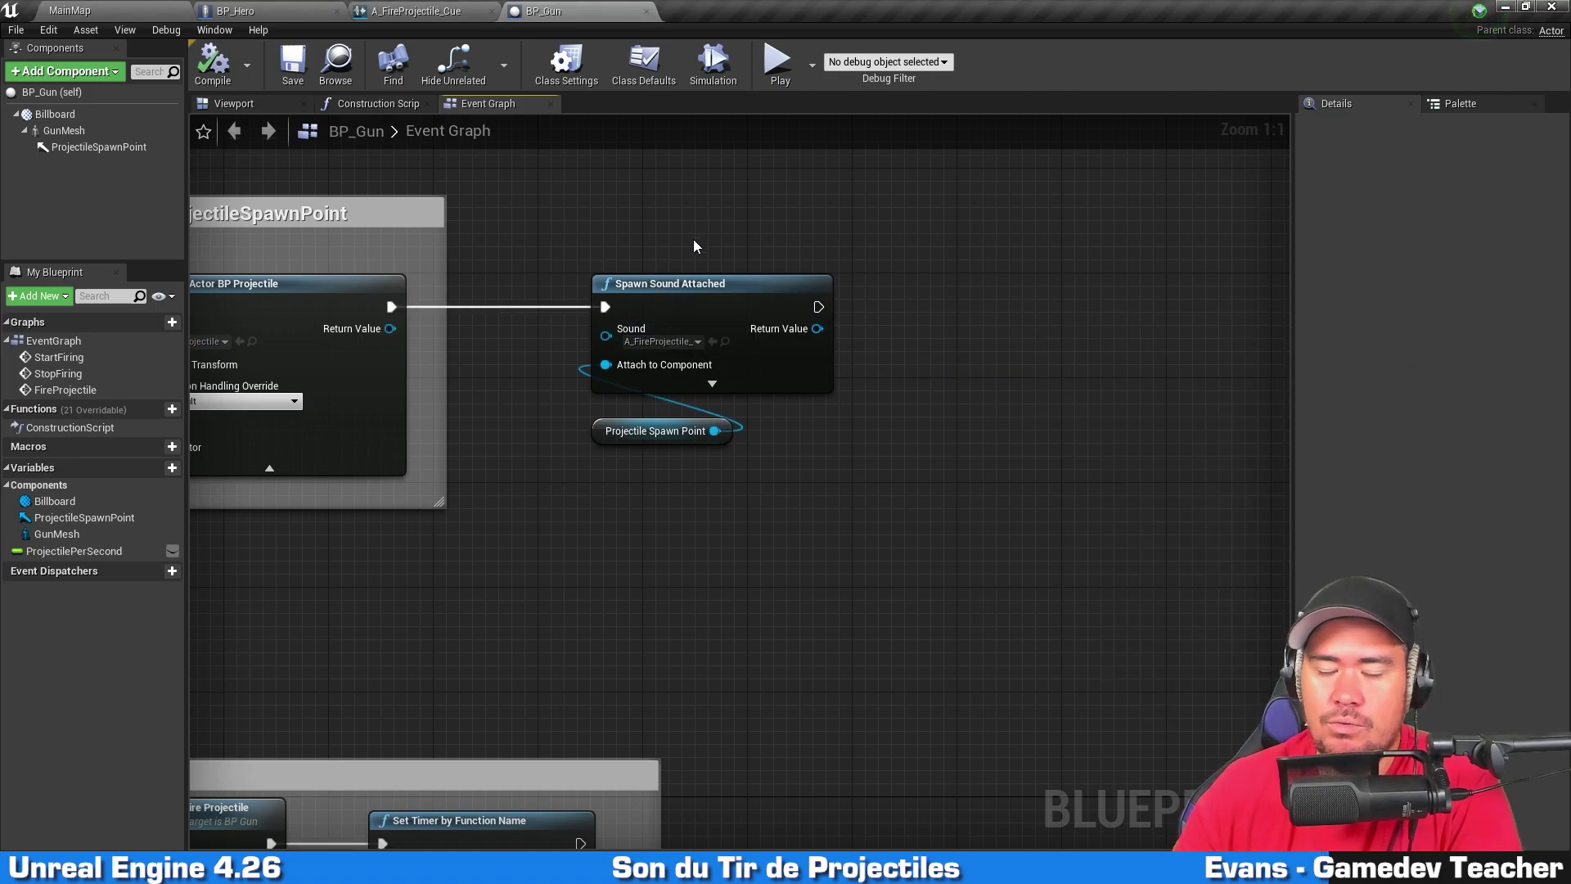
Step: Add a Set Integer Parameter node from the Return Value of Spawn Sound Attached and place it slightly closer
left_click_drag(817, 328, 971, 382)
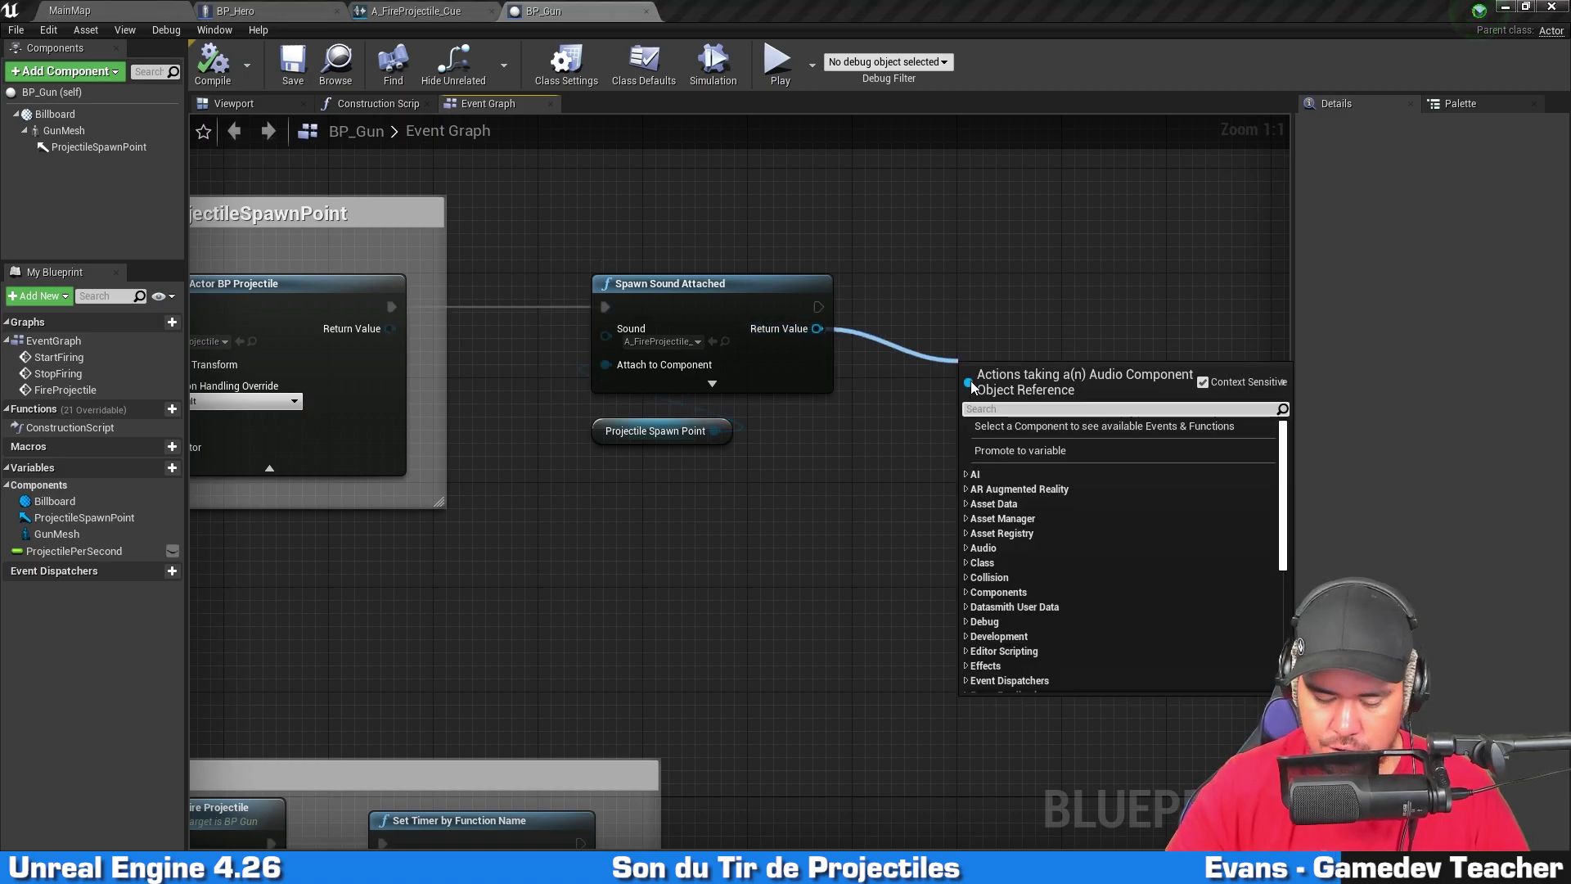
type("parameter")
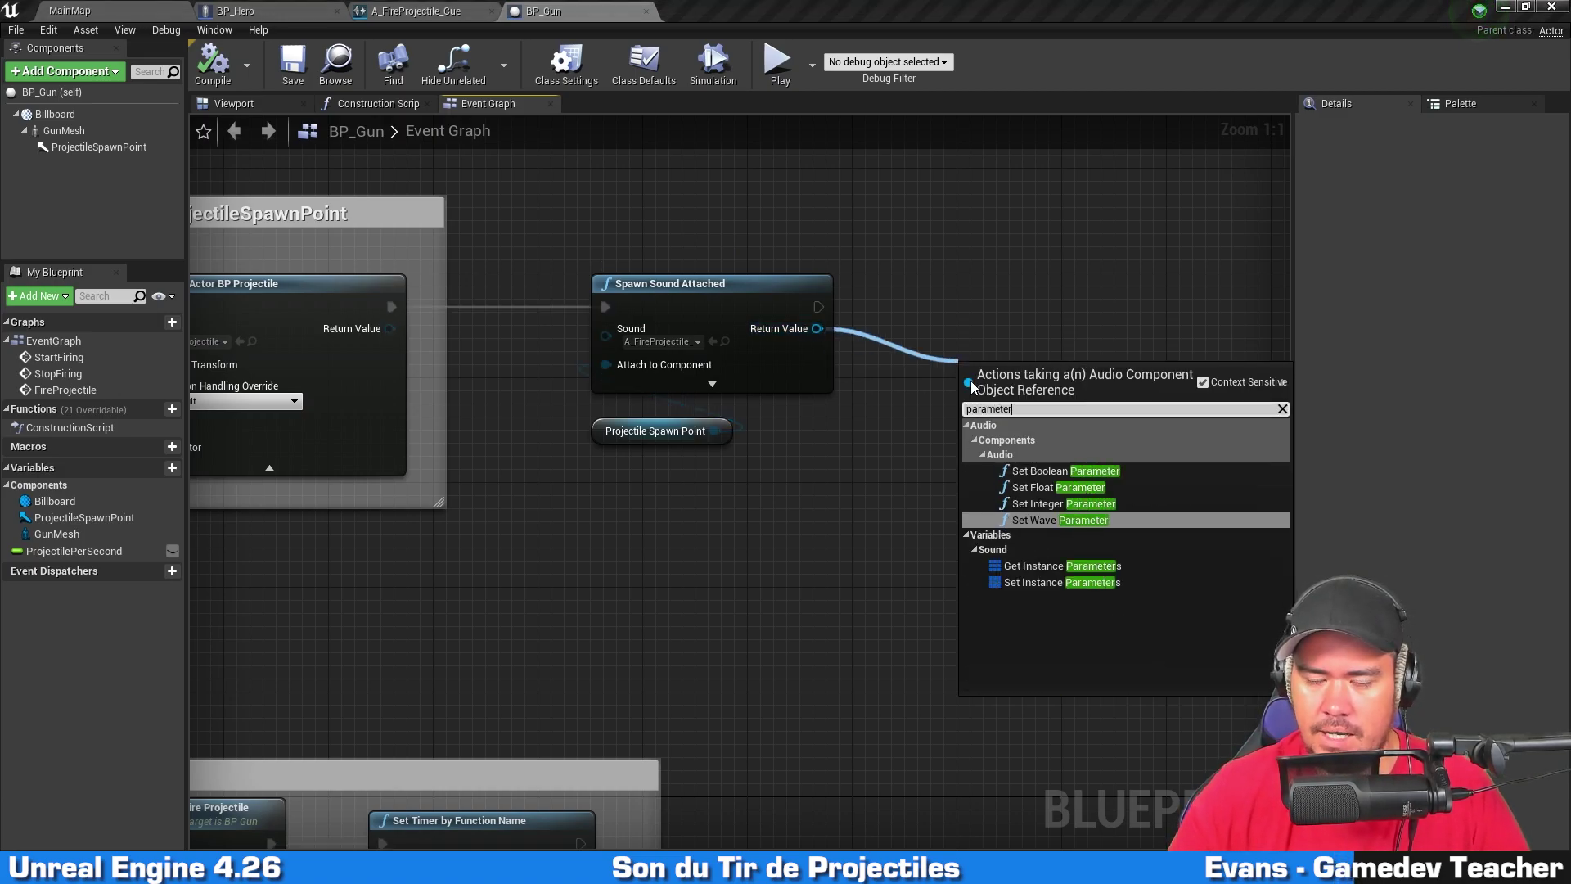
left_click(1096, 505)
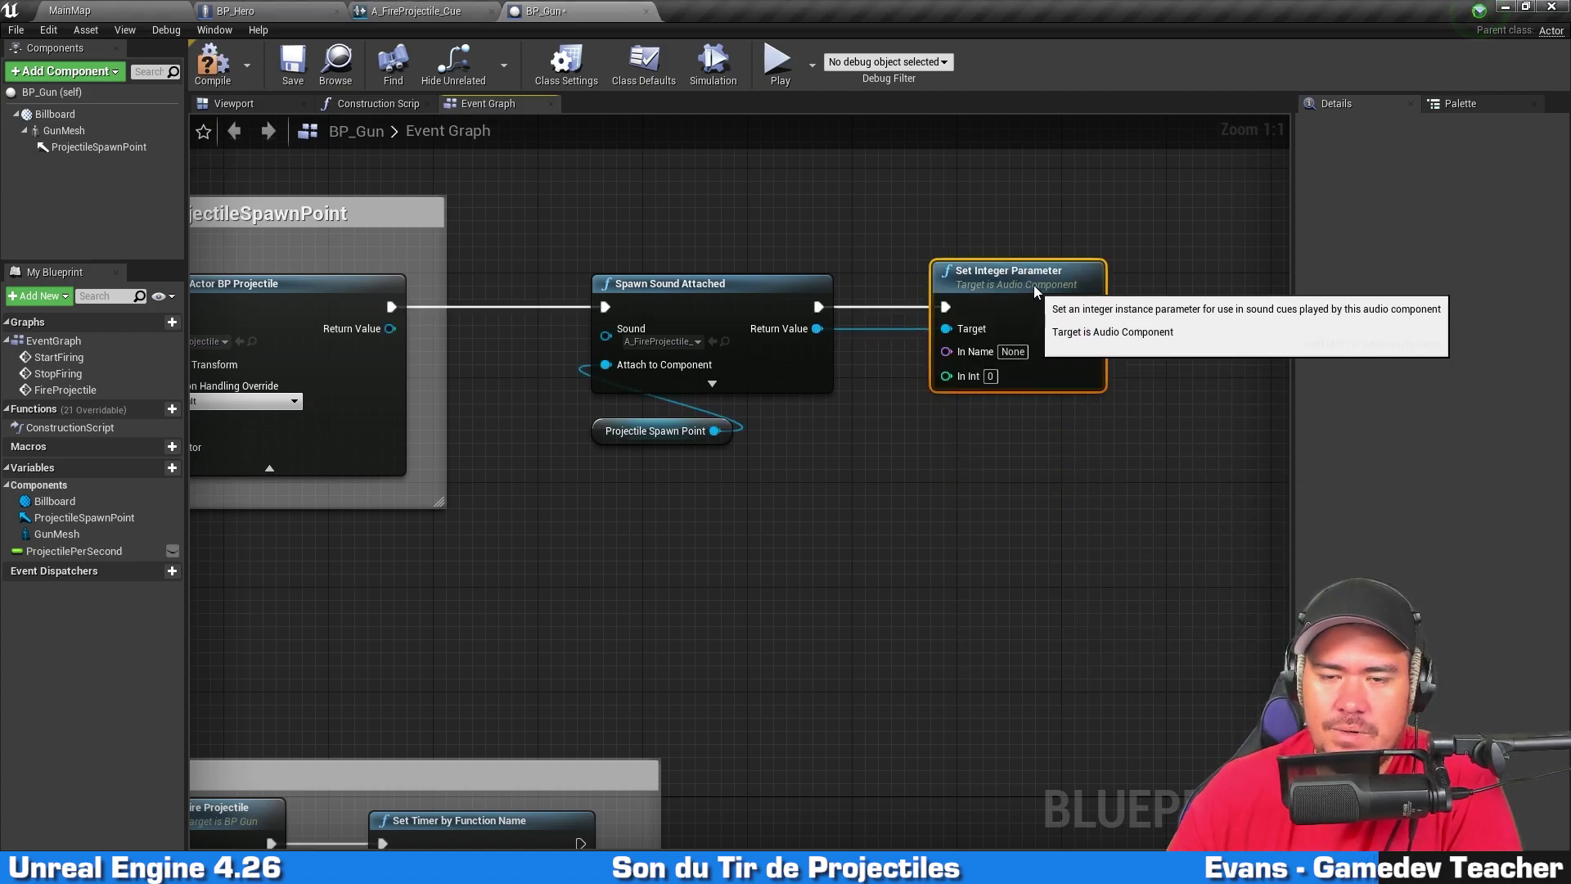
left_click_drag(1035, 293, 1009, 293)
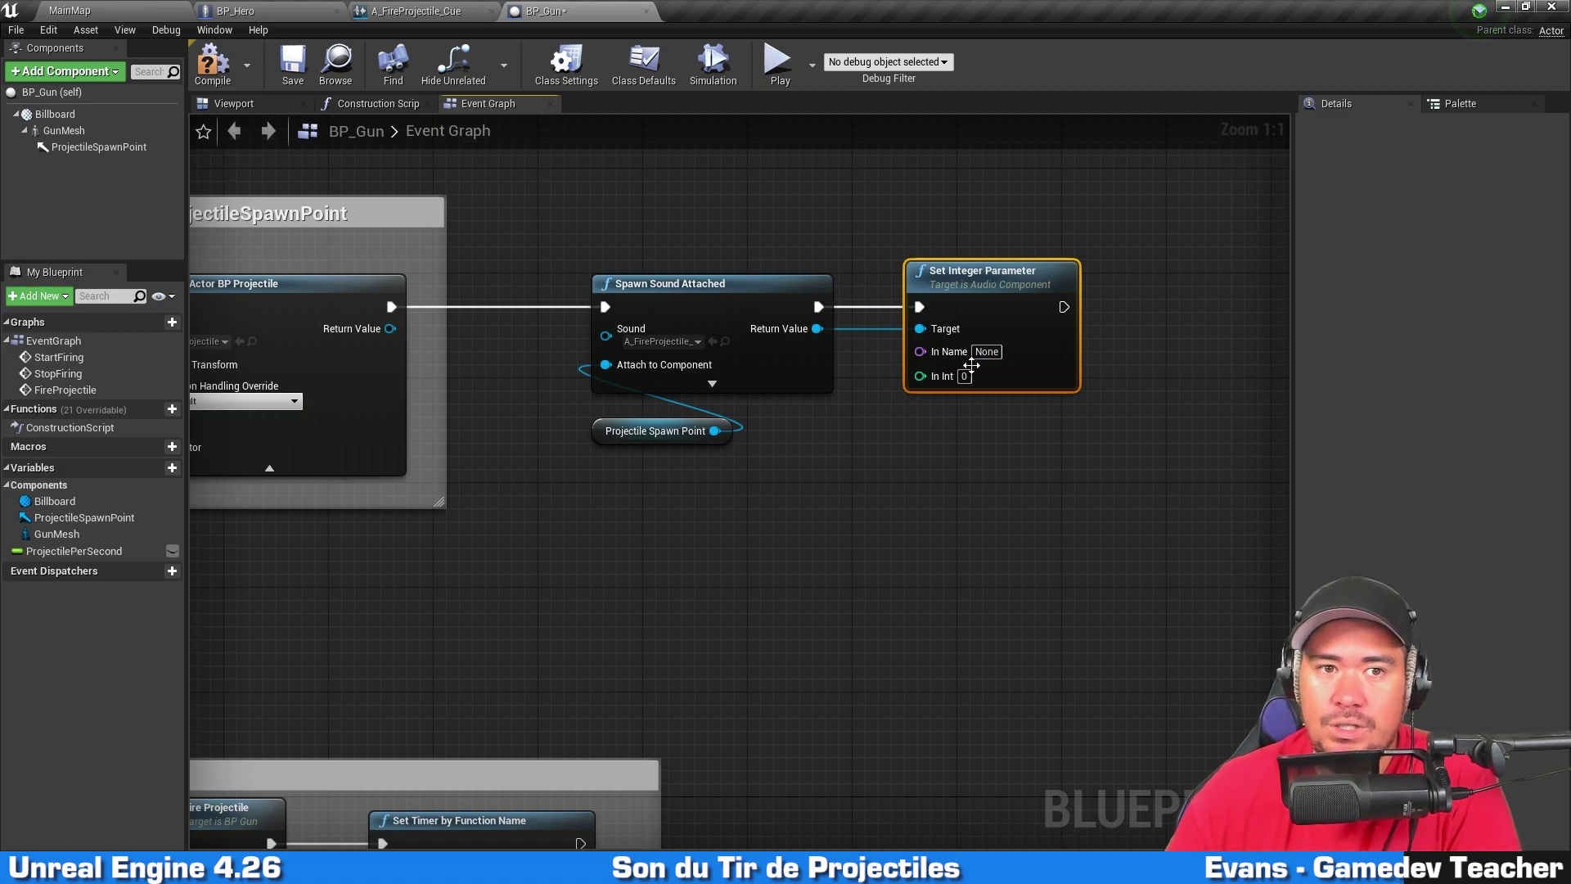
Step: Copy the parameter name Type from the Switch node in A_FireProjectile_Cue into In Name of BP_Gun's Set Integer Parameter node
left_click(425, 11)
left_click(712, 396)
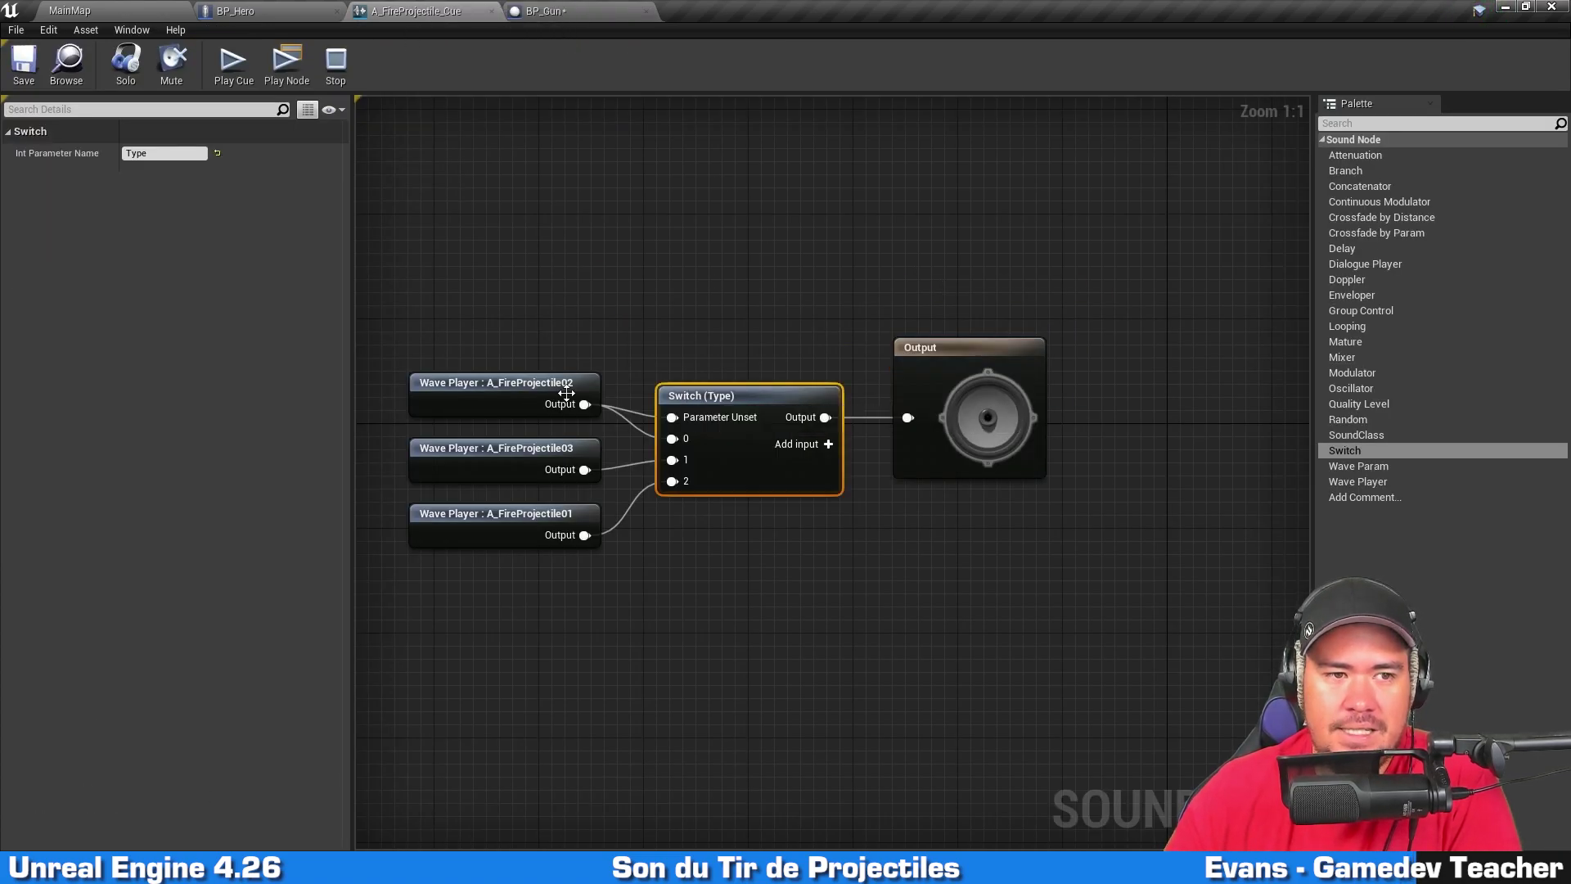
left_click(179, 154)
key("ctrl+c")
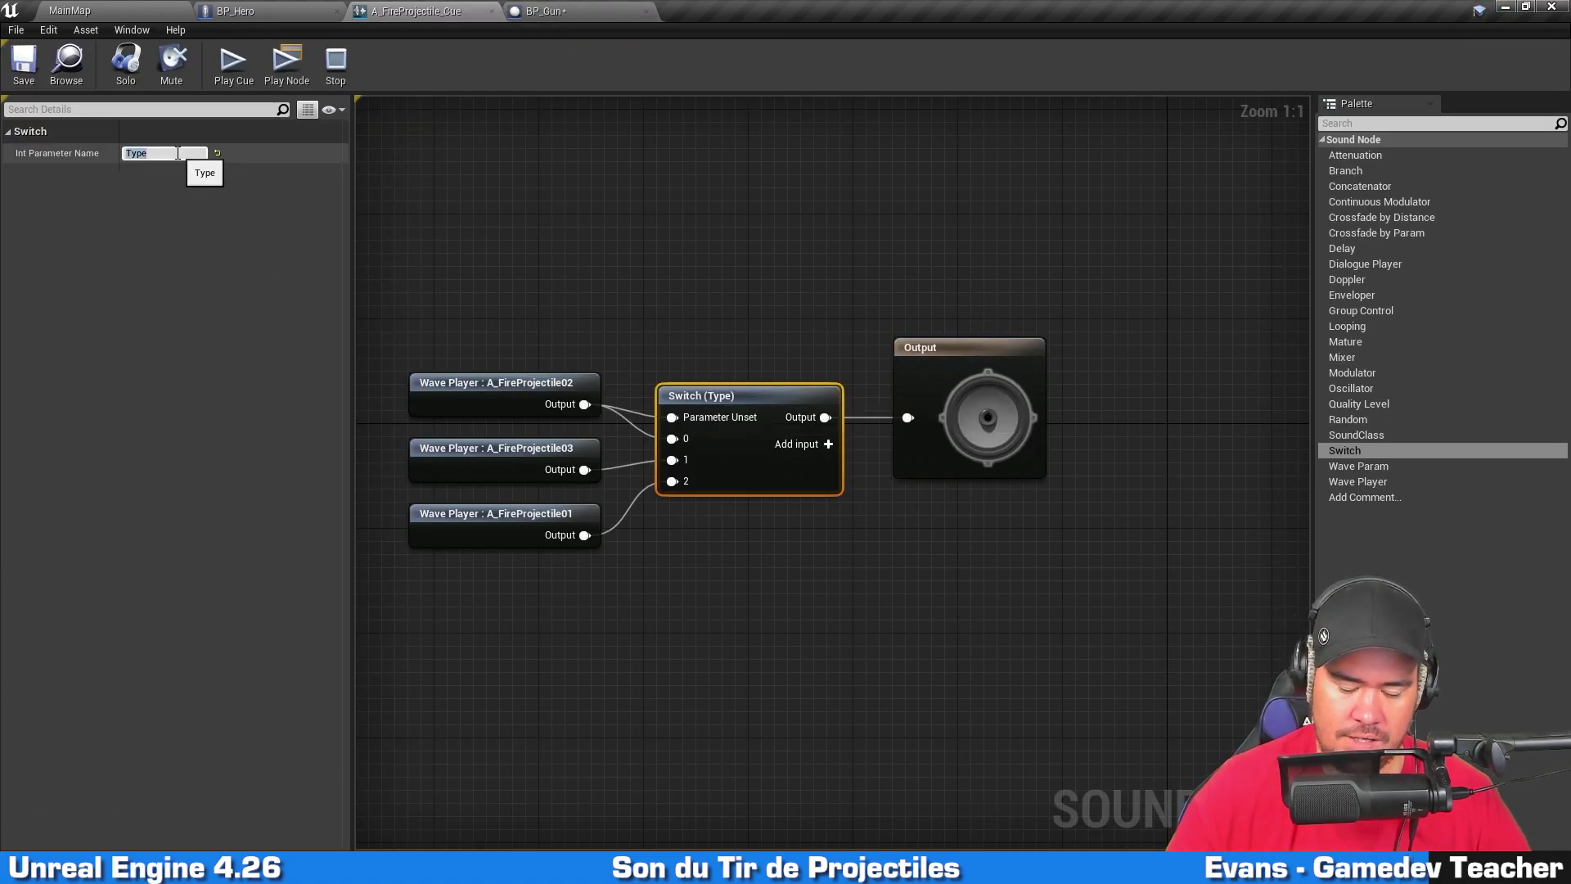
left_click(567, 170)
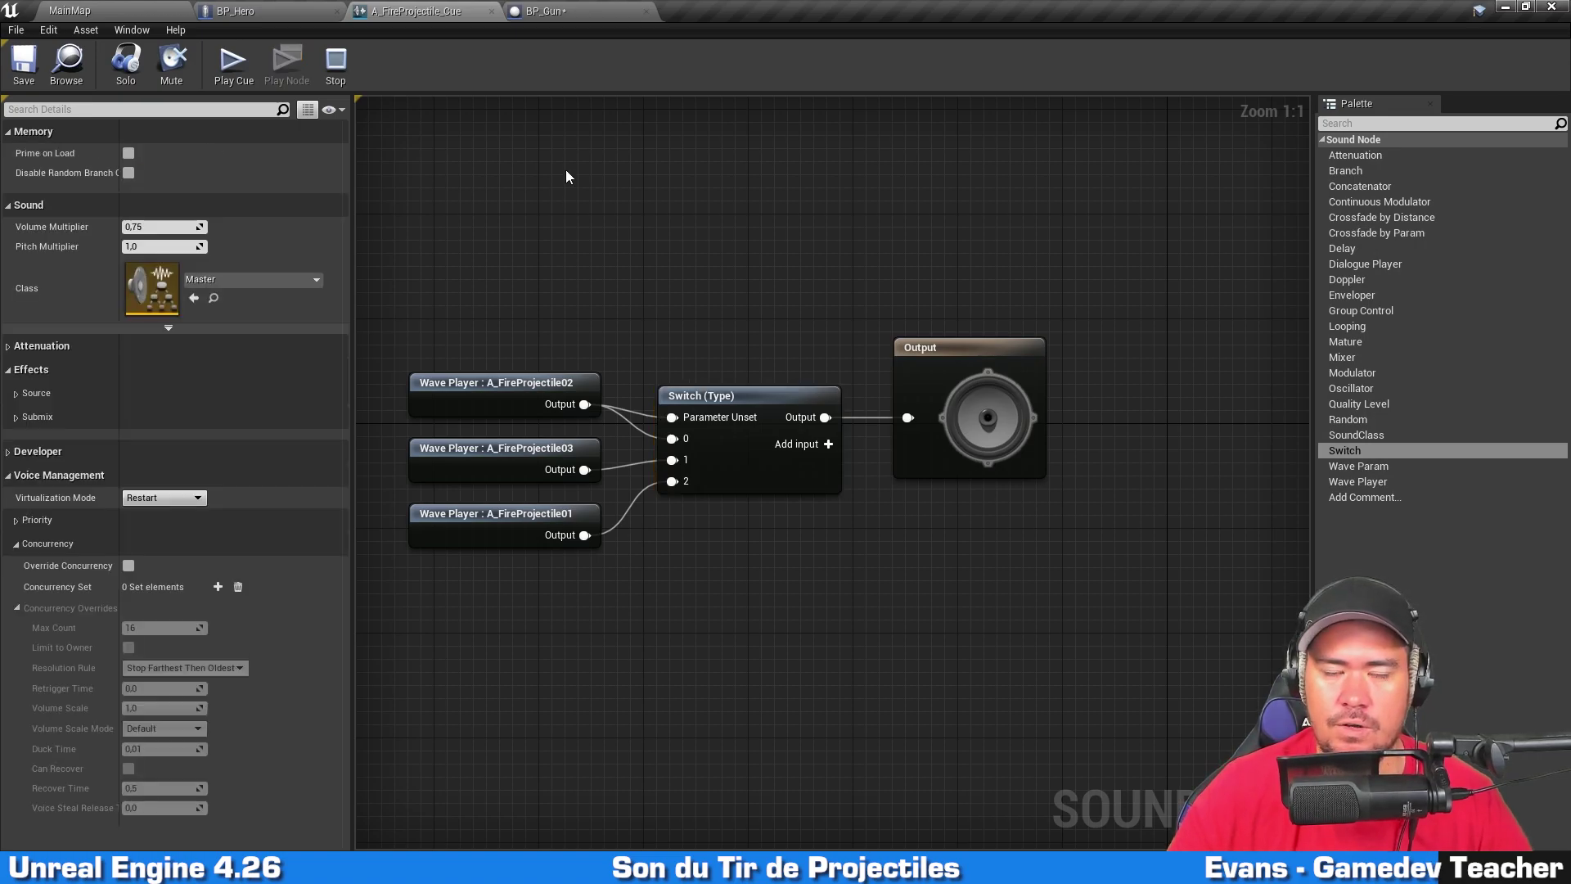
left_click(591, 8)
left_click(986, 351)
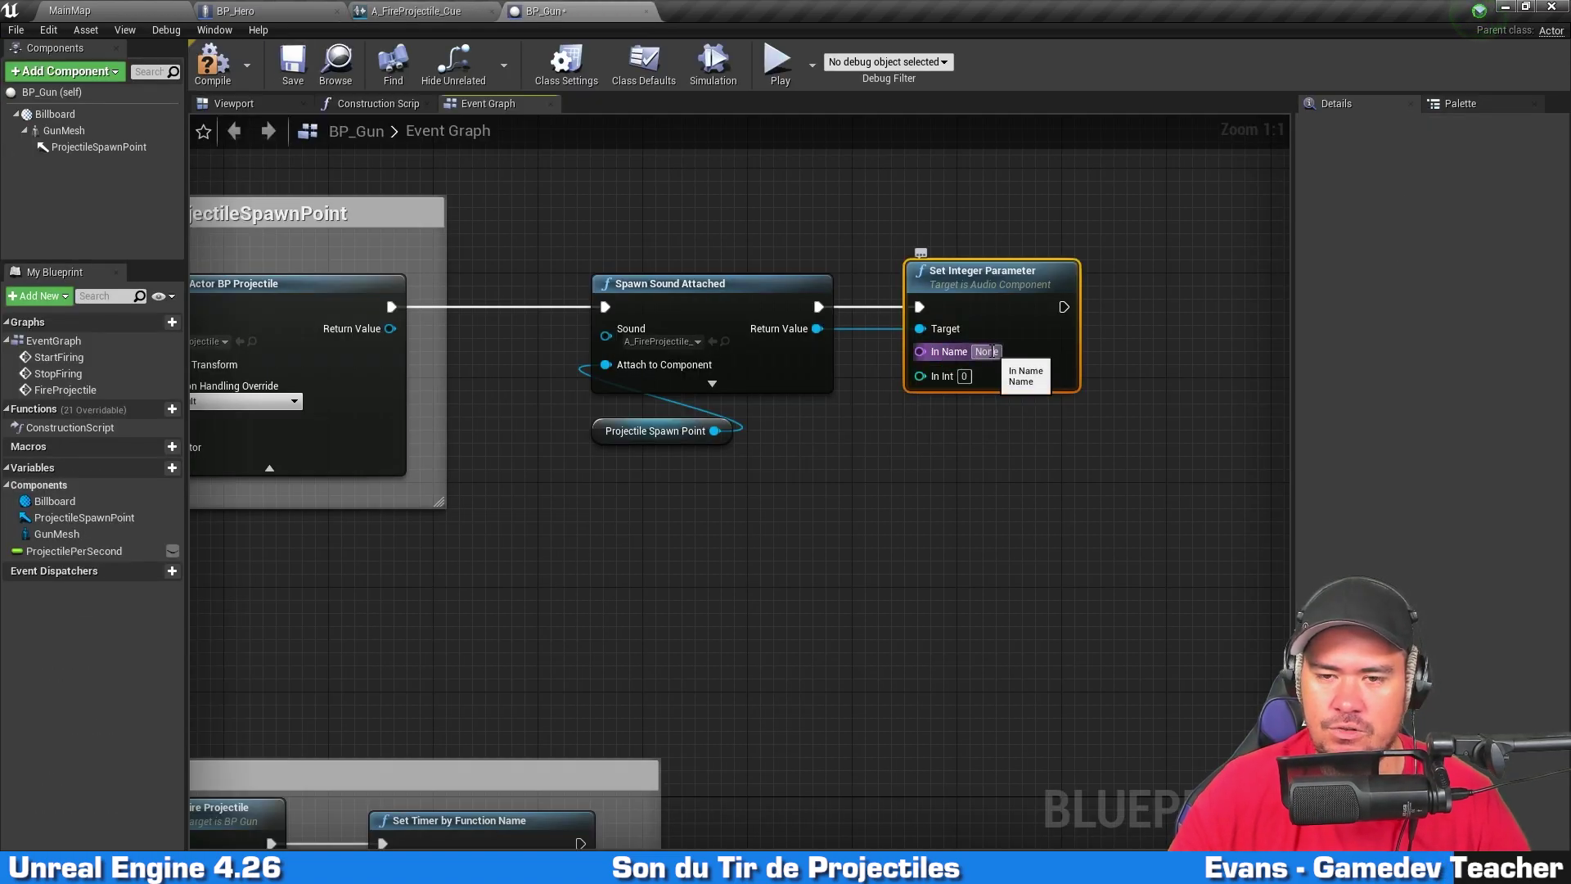
key("ctrl+v")
key("Return")
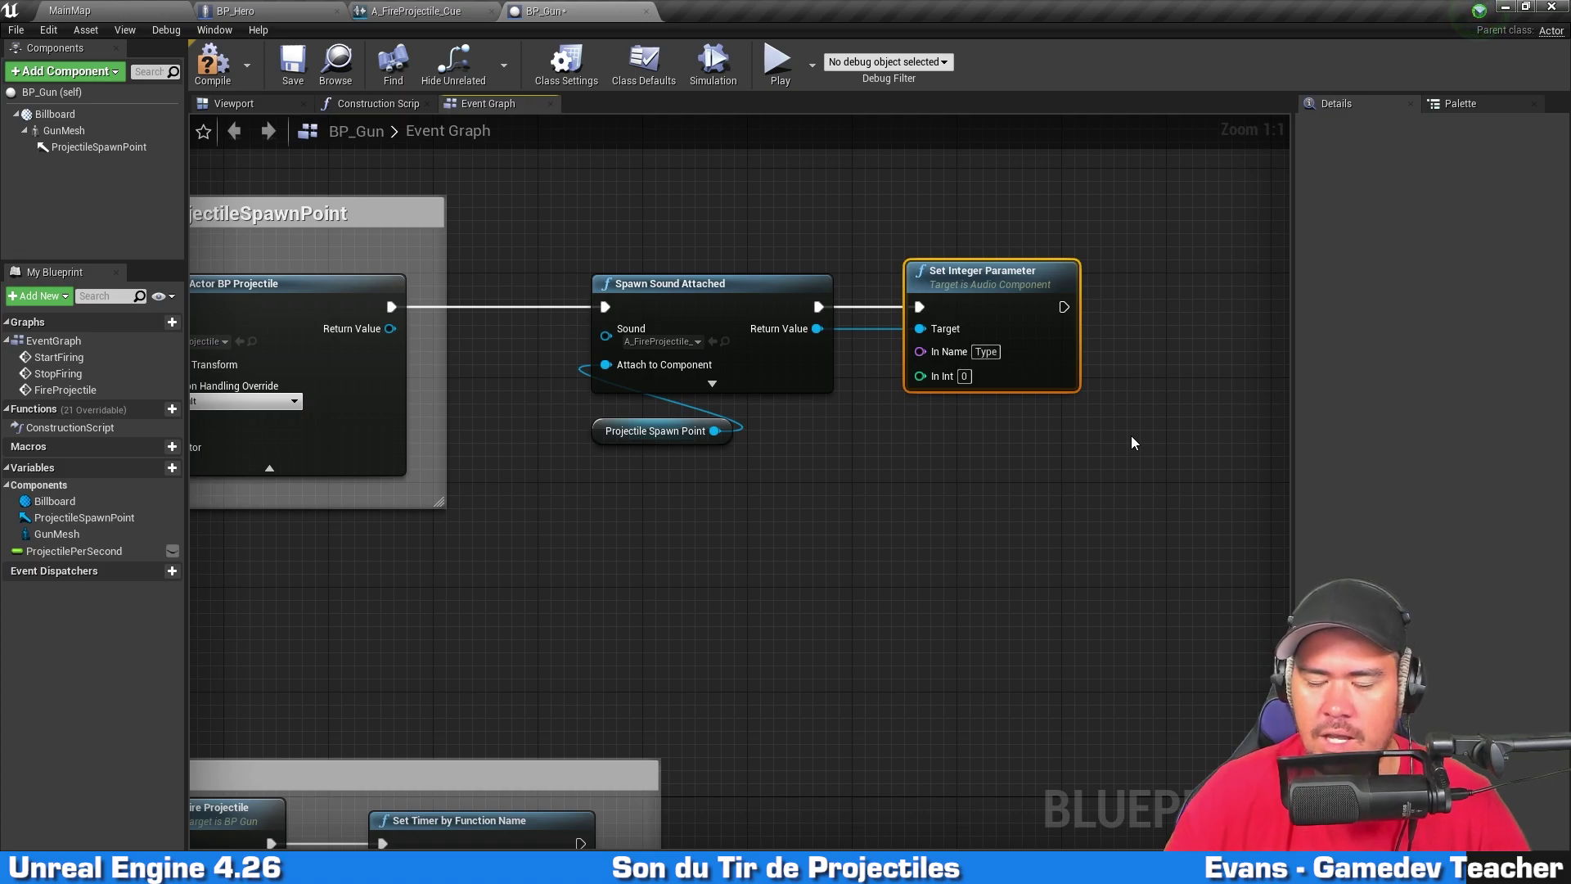
Step: Set In Int of the Set Integer Parameter node to 1, then compile and save BP_Gun
left_click(964, 376)
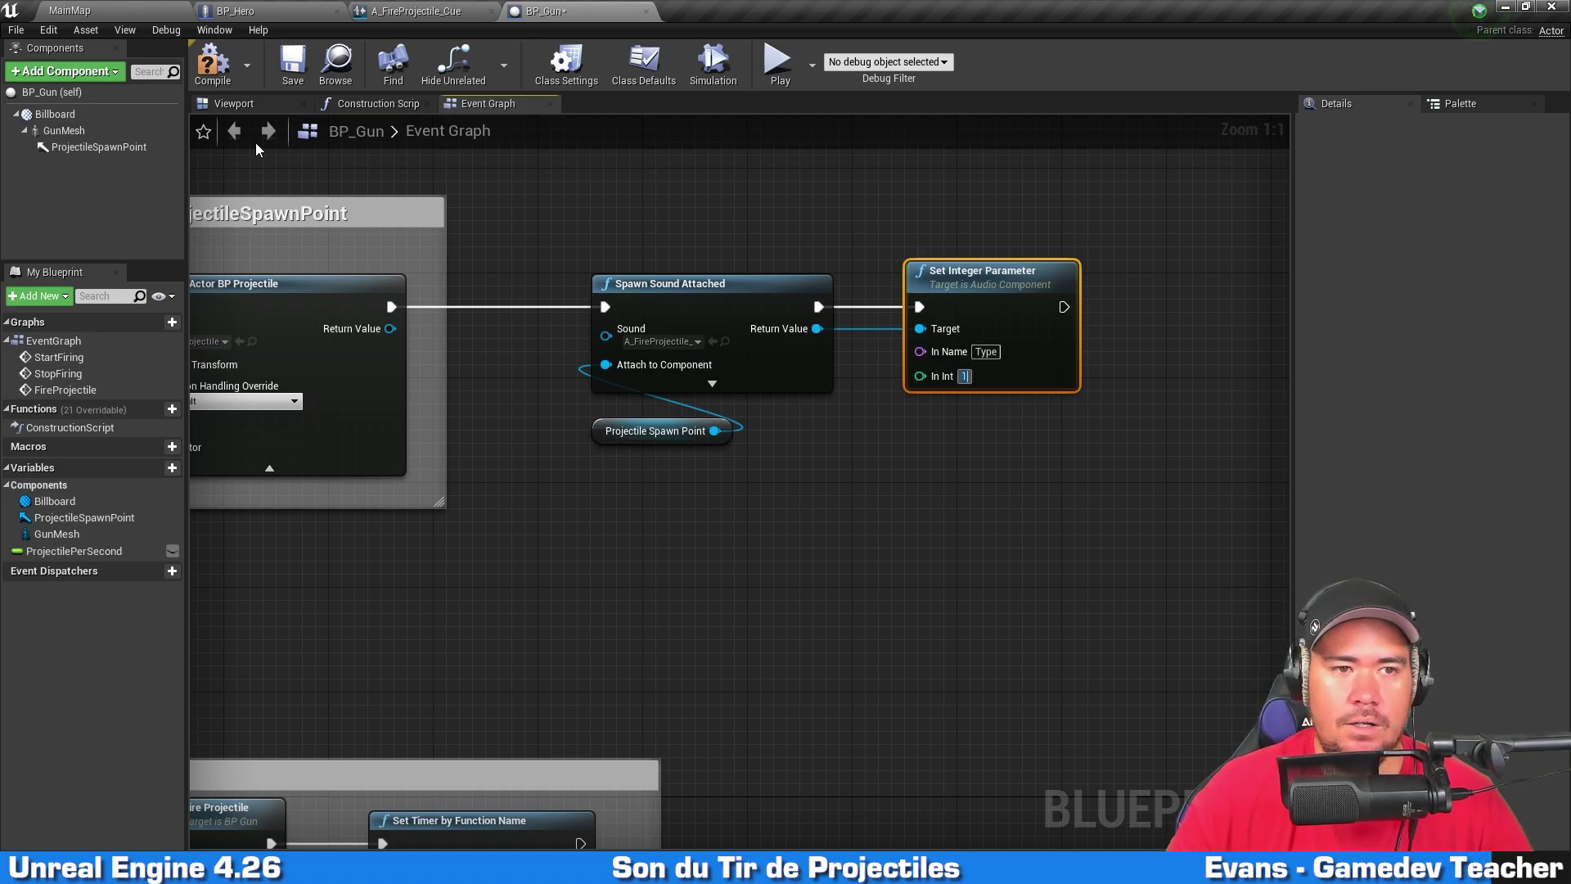
left_click(215, 68)
left_click(292, 65)
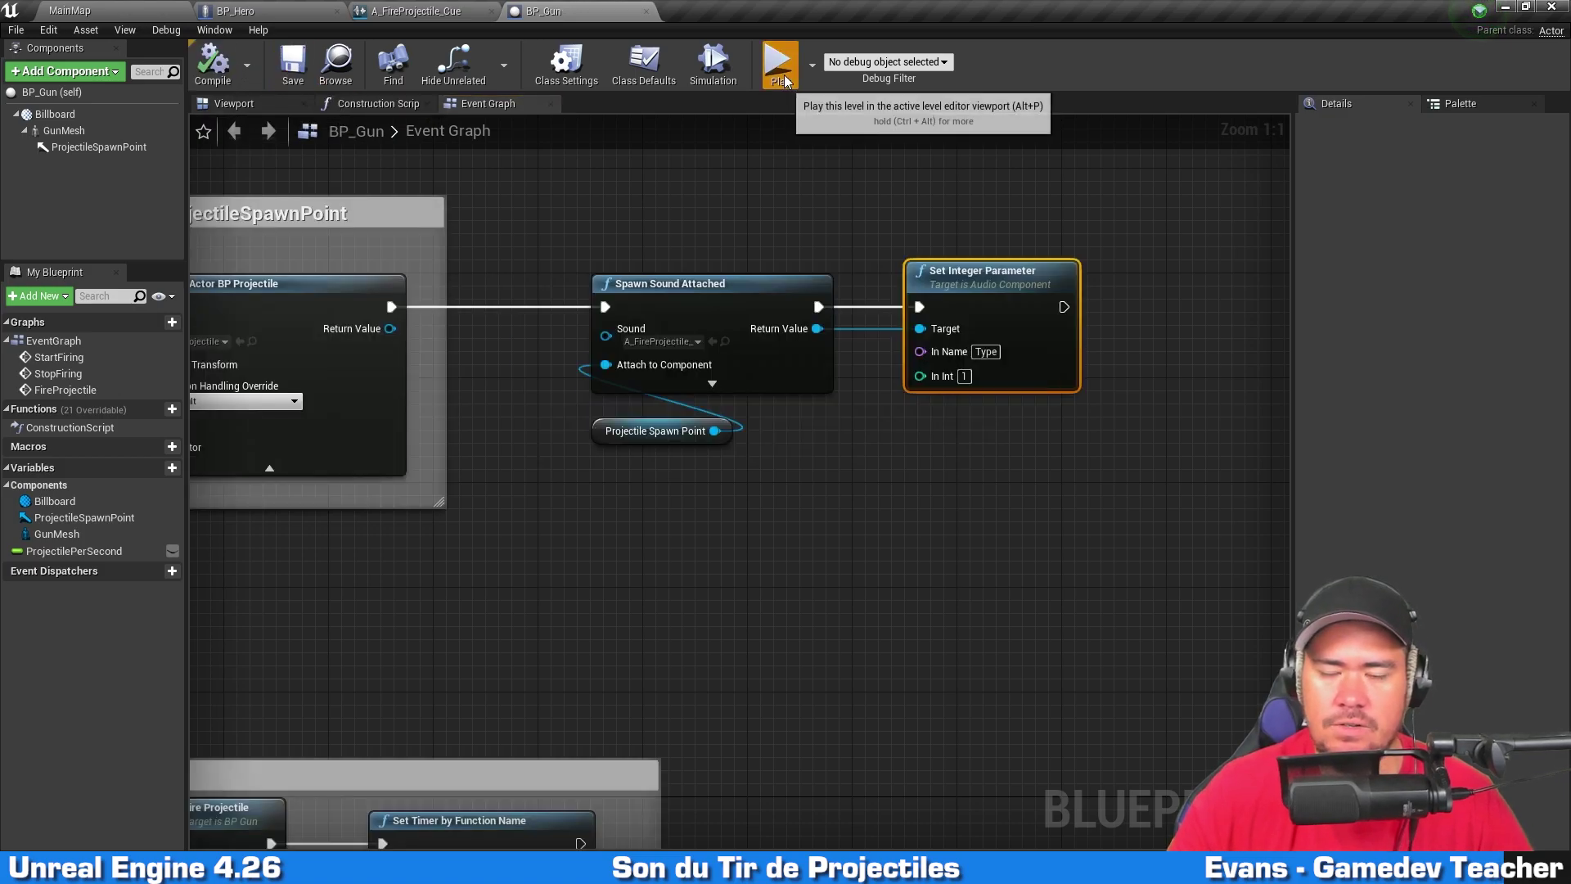
Step: Play the level, fire to hear the sound selected by the integer parameter and stop the preview
key("alt+p")
key("Left")
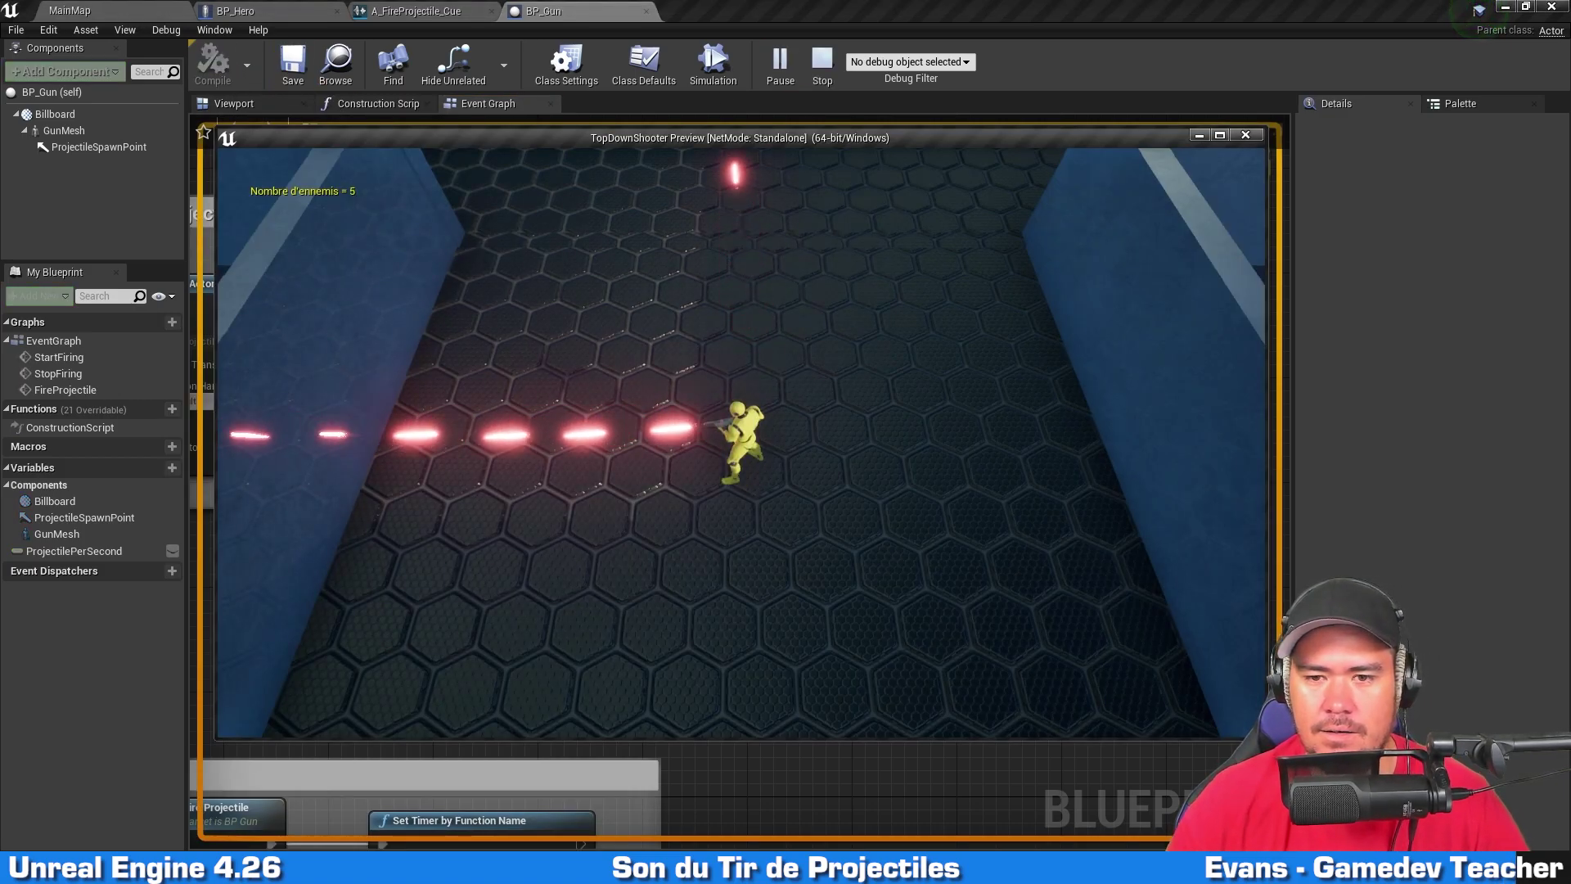
key("Escape")
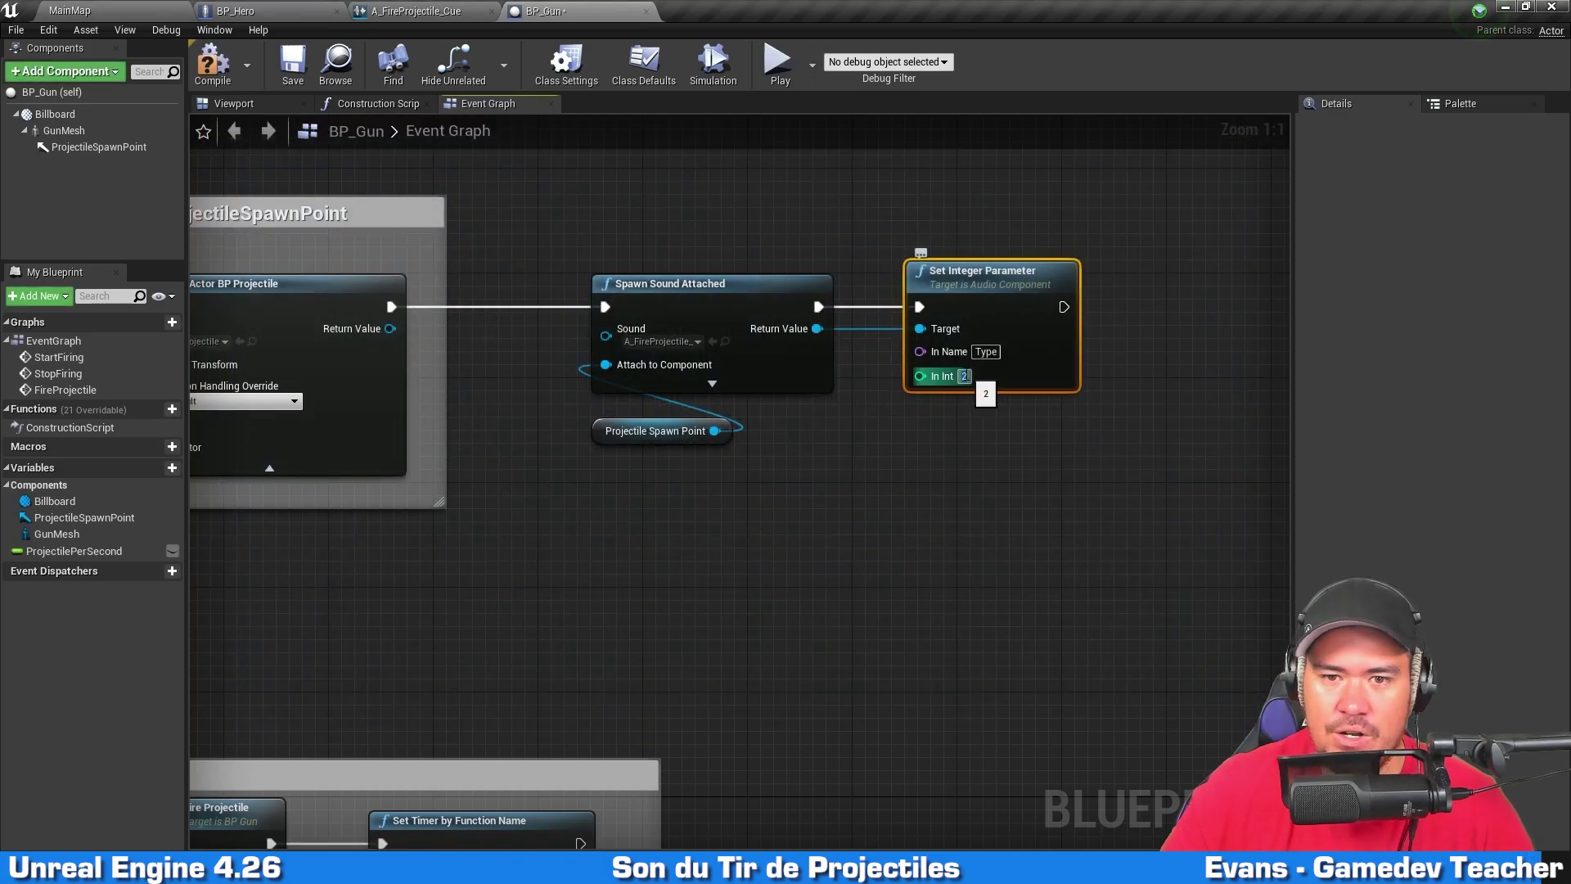
Step: Play the level and fire to hear the shot sound with In Int at 2, then end the preview
left_click(778, 62)
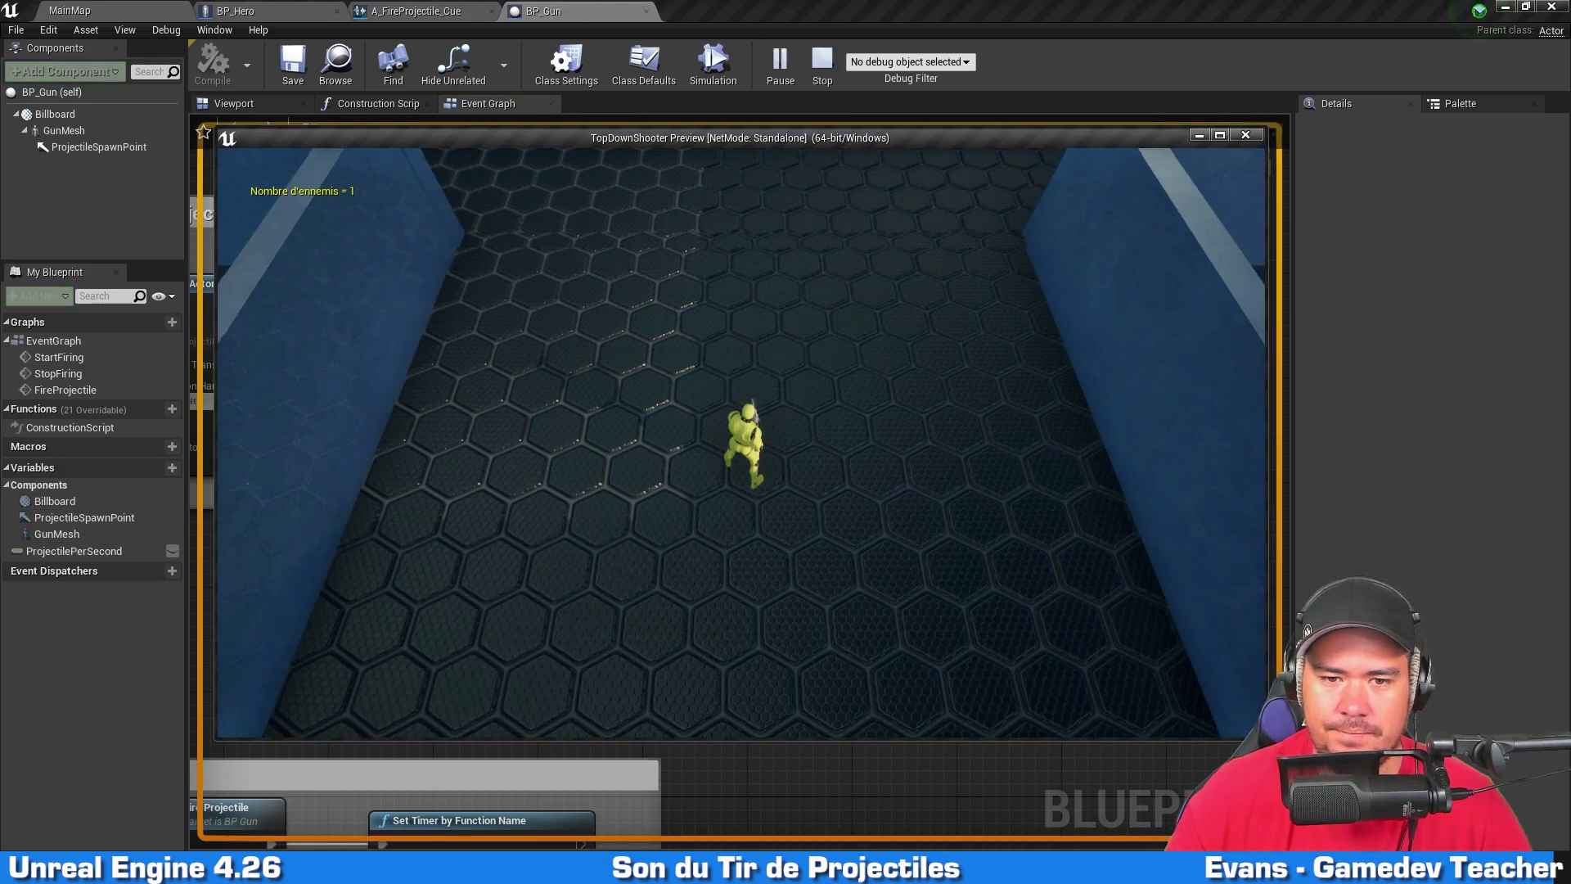
key("Left")
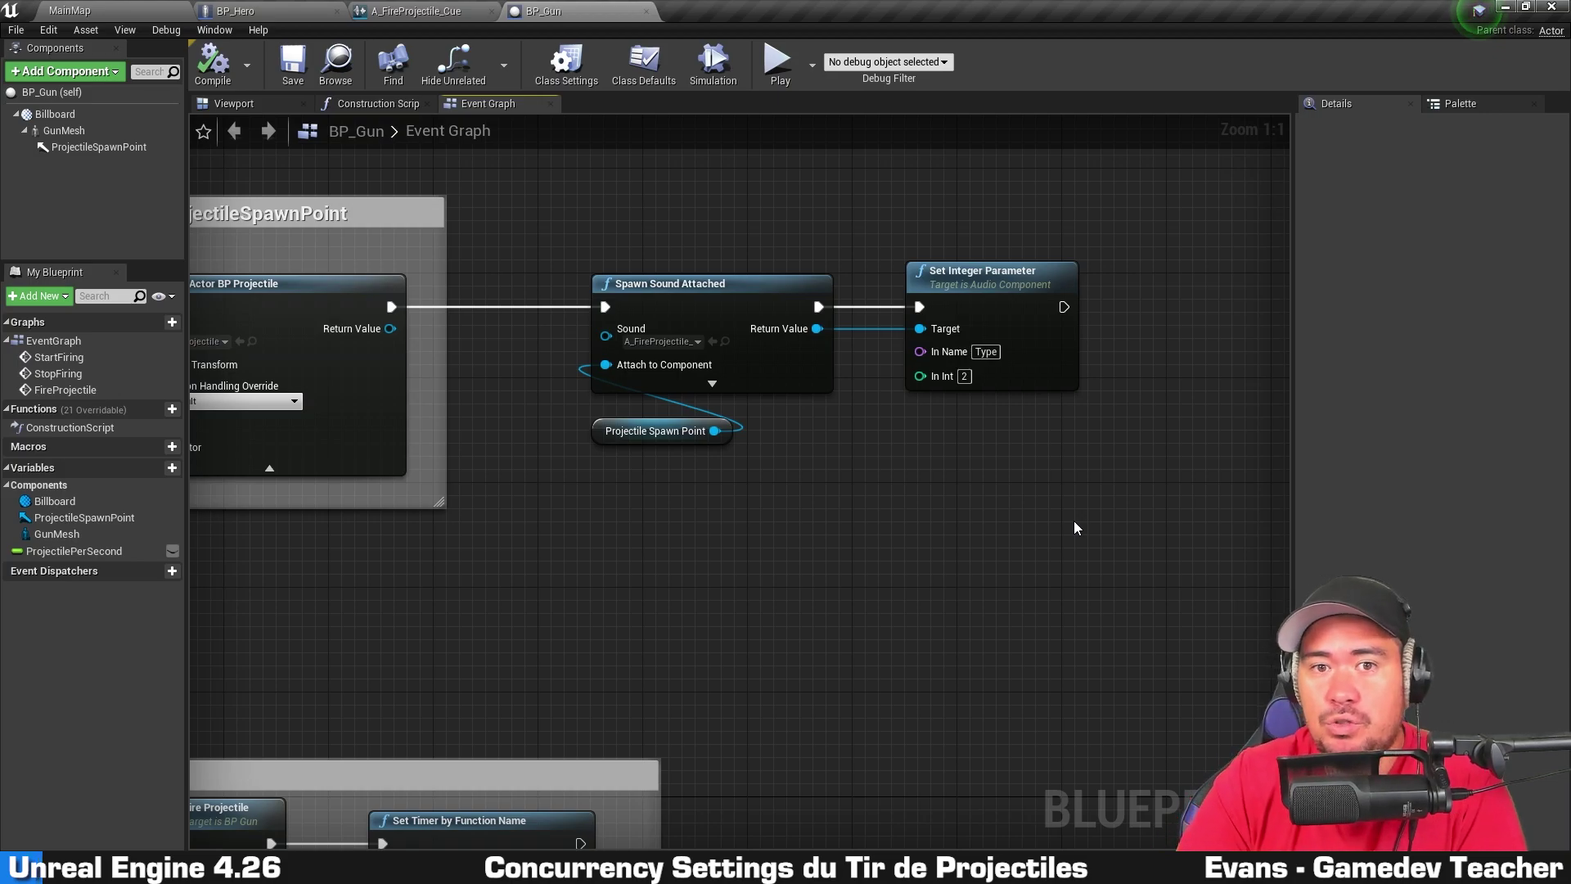
right_click_drag(565, 525, 1011, 432)
right_click_drag(1101, 360, 552, 411)
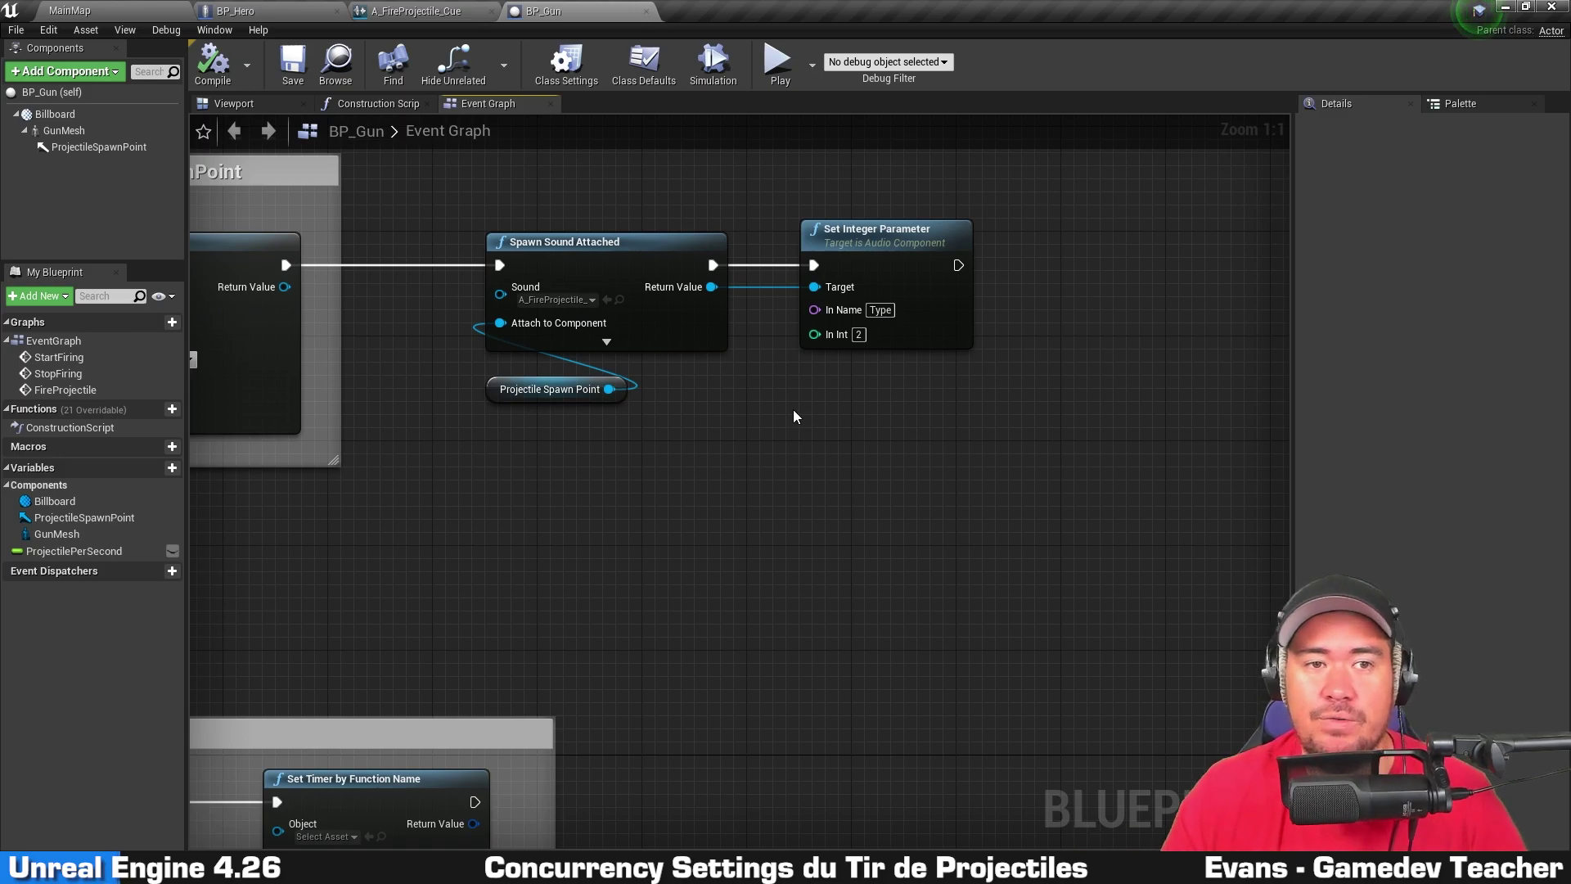
Step: Add a Concurrency Set element to A_FireProjectile_Cue and create a Sound Concurrency asset named A_FireProjectile_CS for it in the Audio folder
left_click(421, 11)
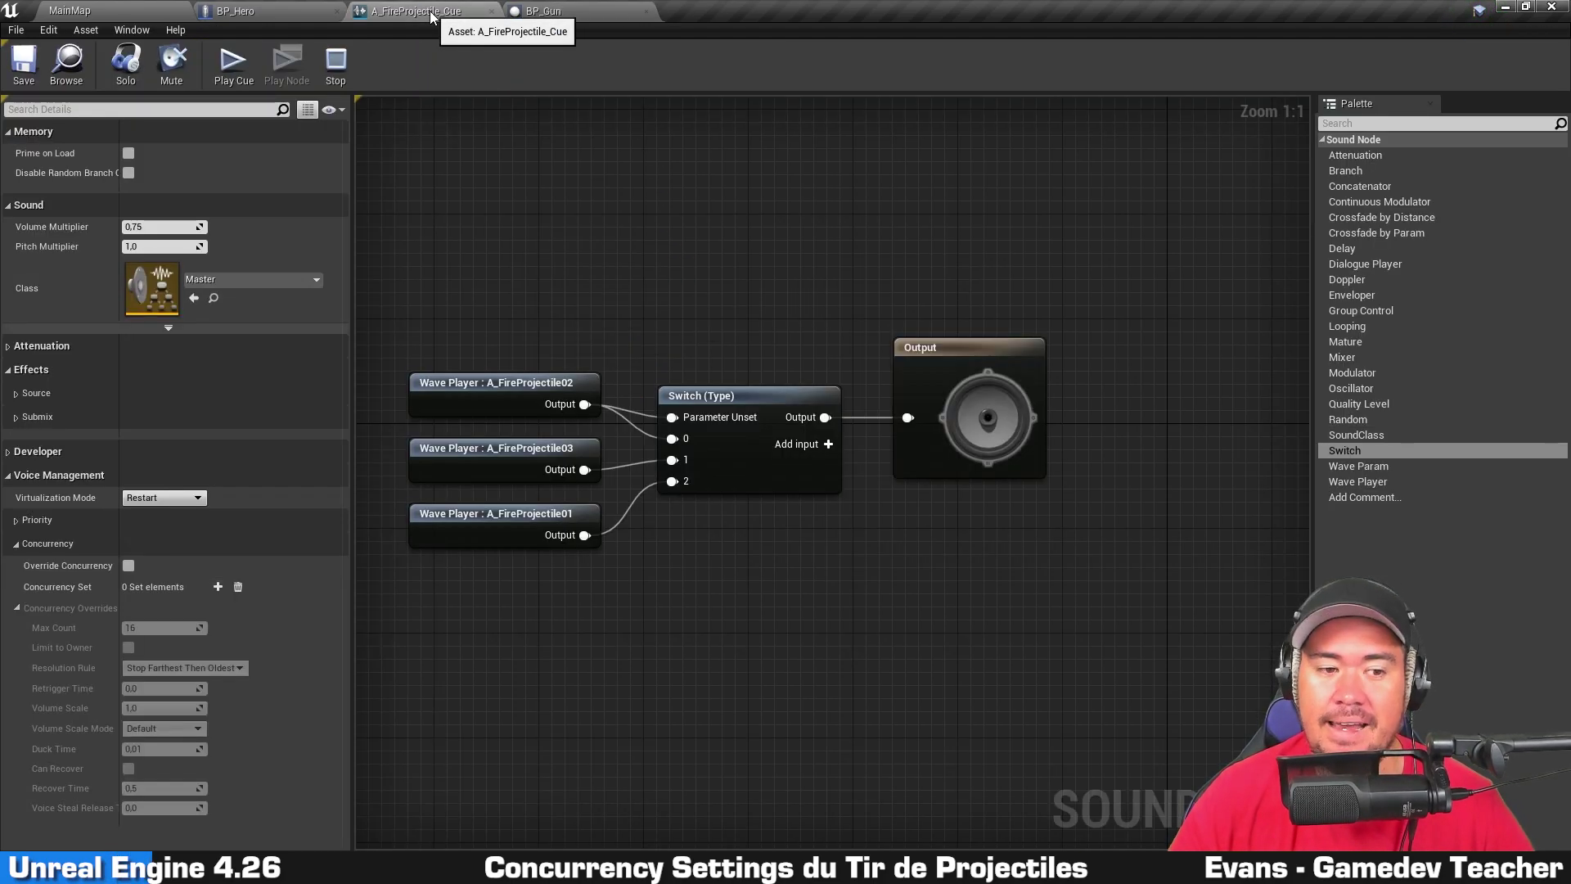
left_click(219, 587)
left_click(234, 622)
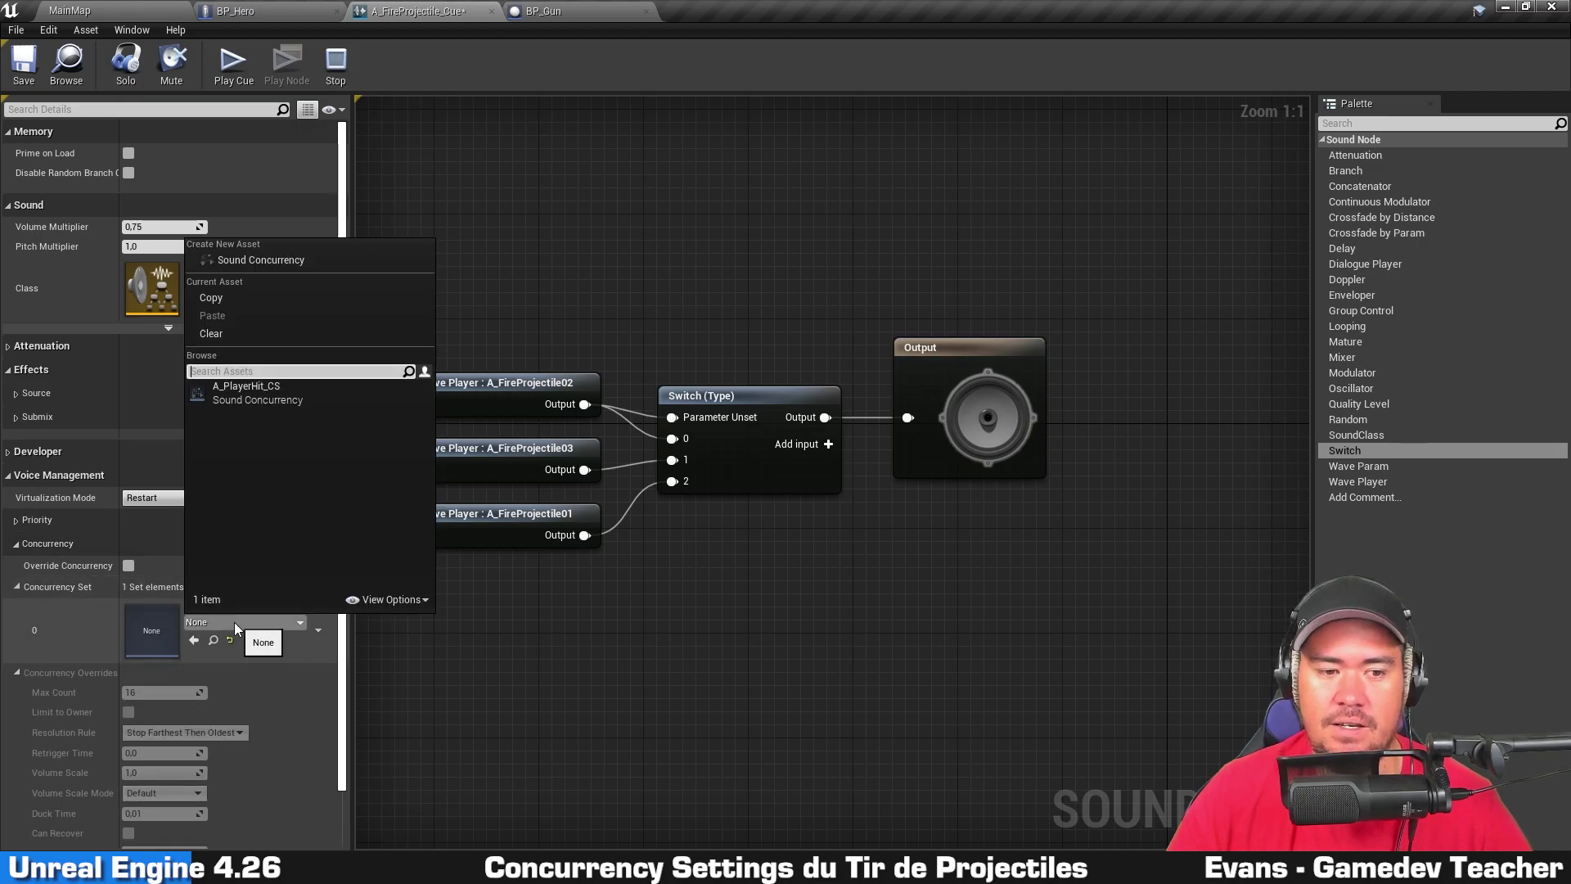
left_click(259, 261)
double_click(612, 231)
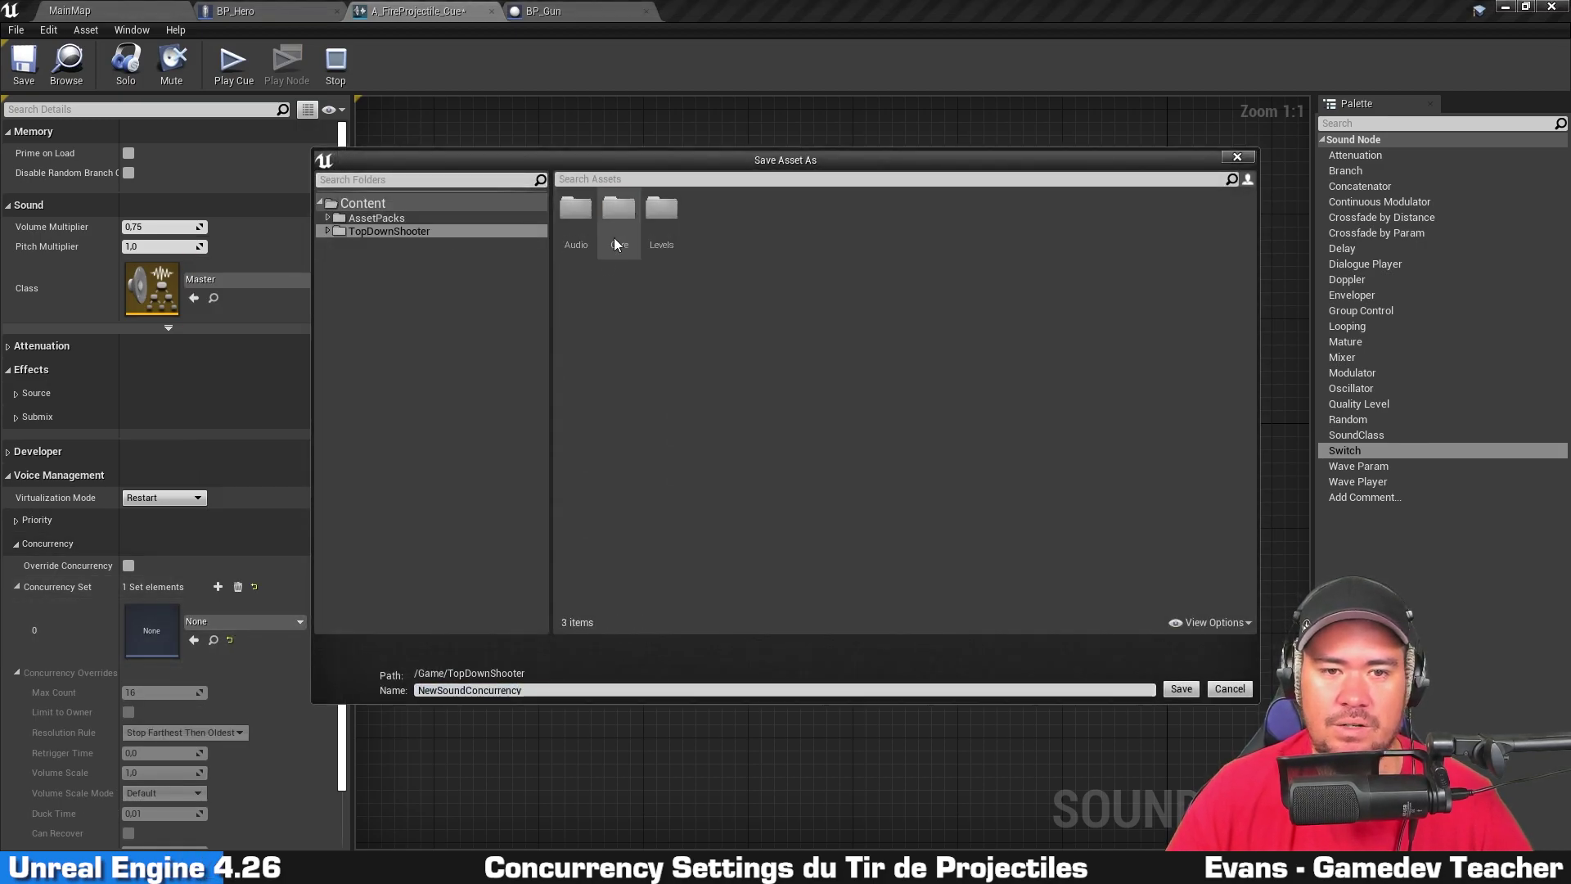
double_click(568, 233)
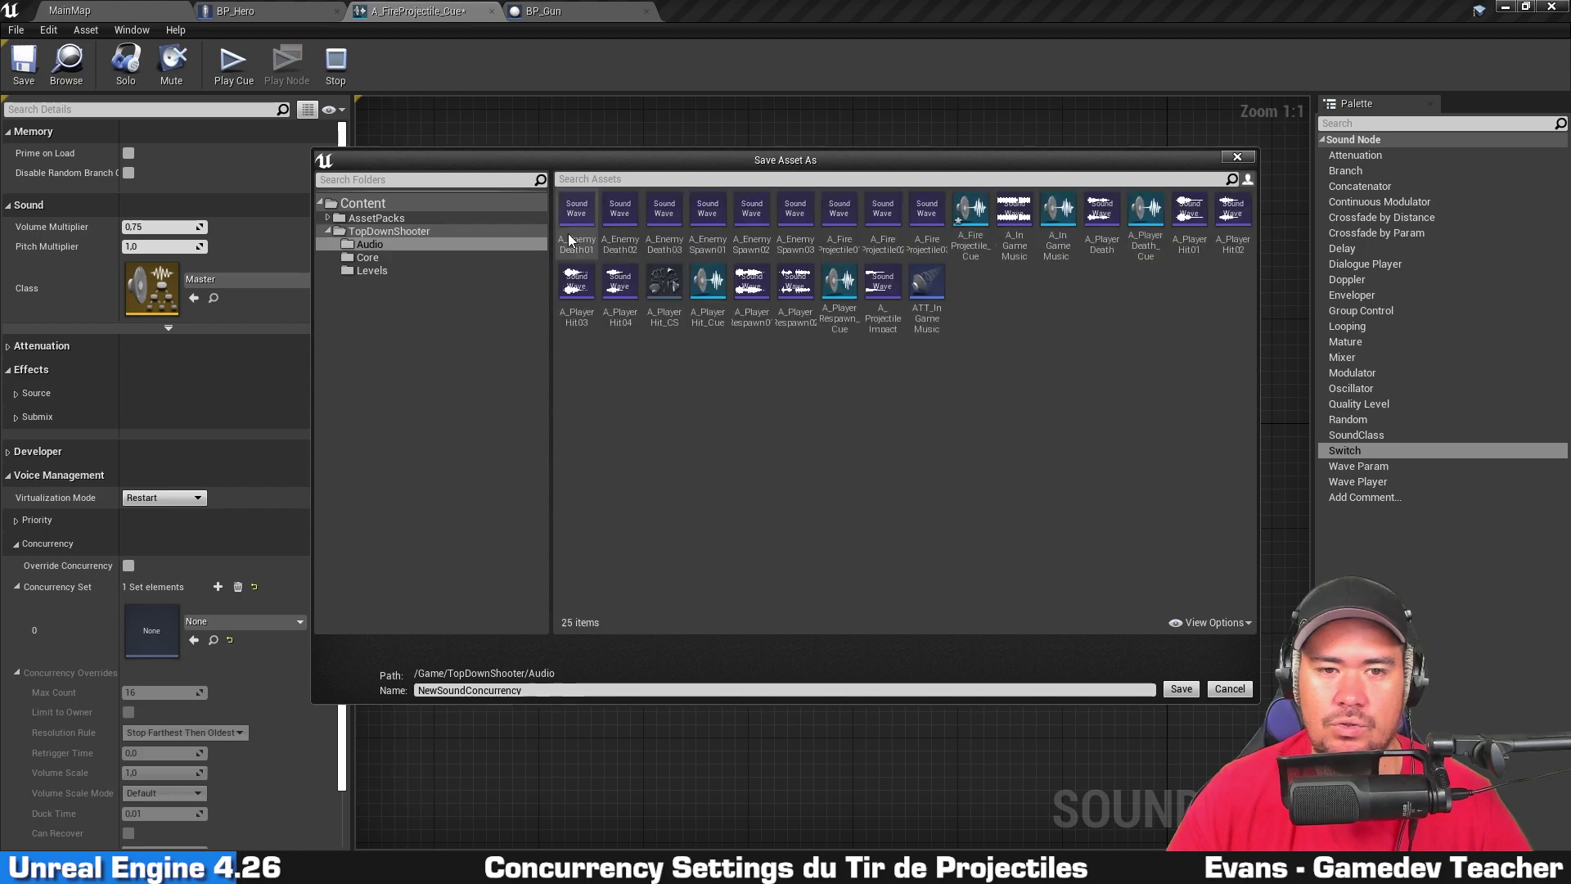
left_click(635, 689)
type("A_Fire")
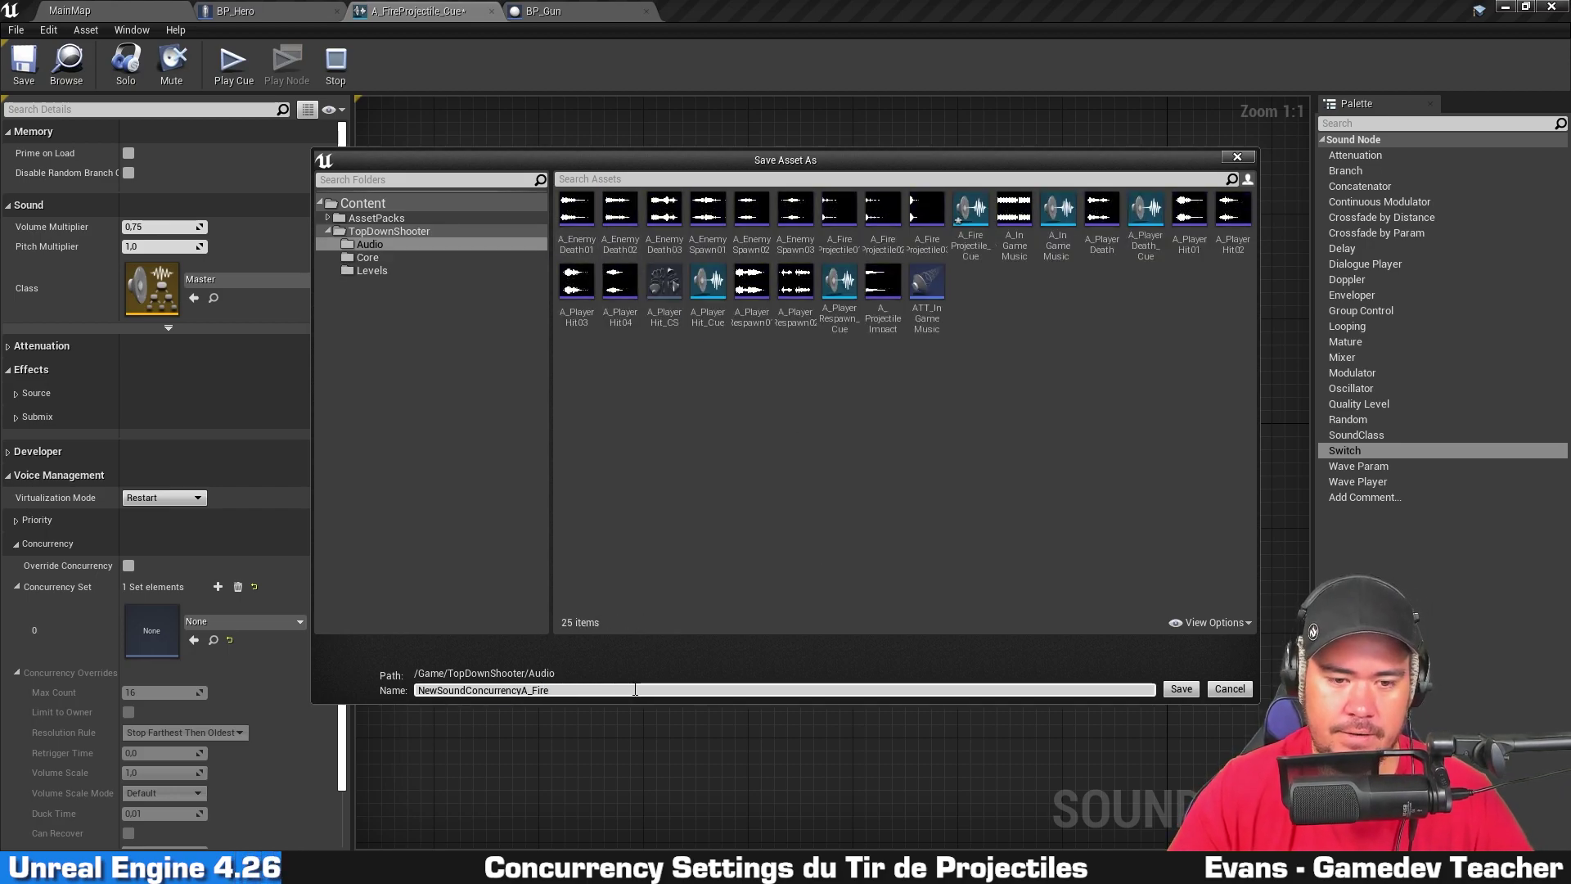
key("ctrl+a")
type("A")
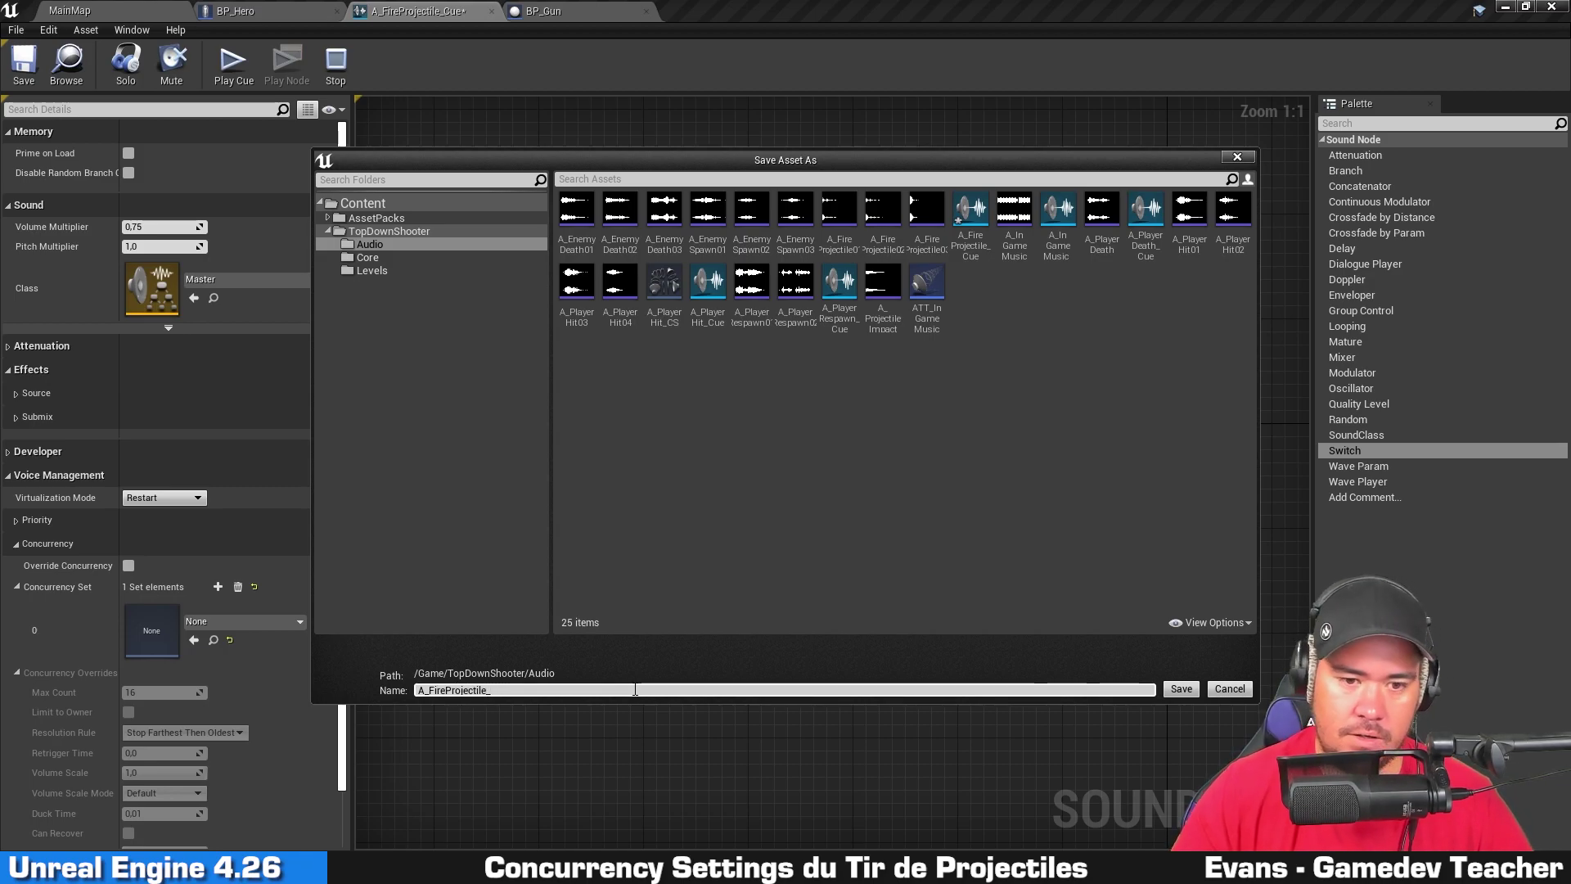
key("Return")
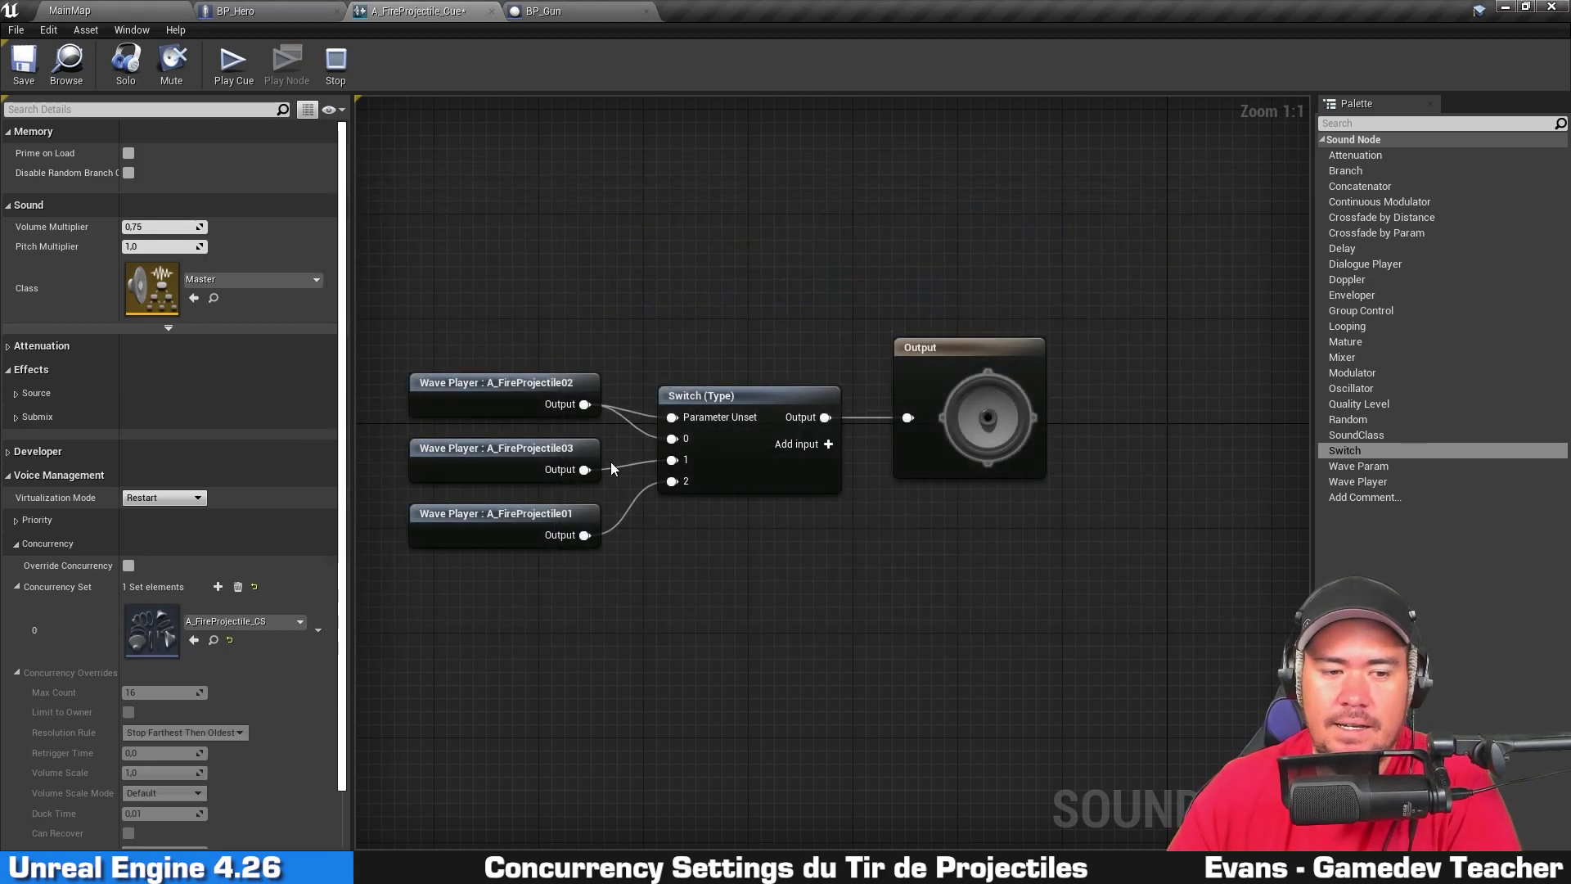
Step: Open A_FireProjectile_CS and set Max Count to 1 and Resolution Rule to Stop Oldest
double_click(143, 632)
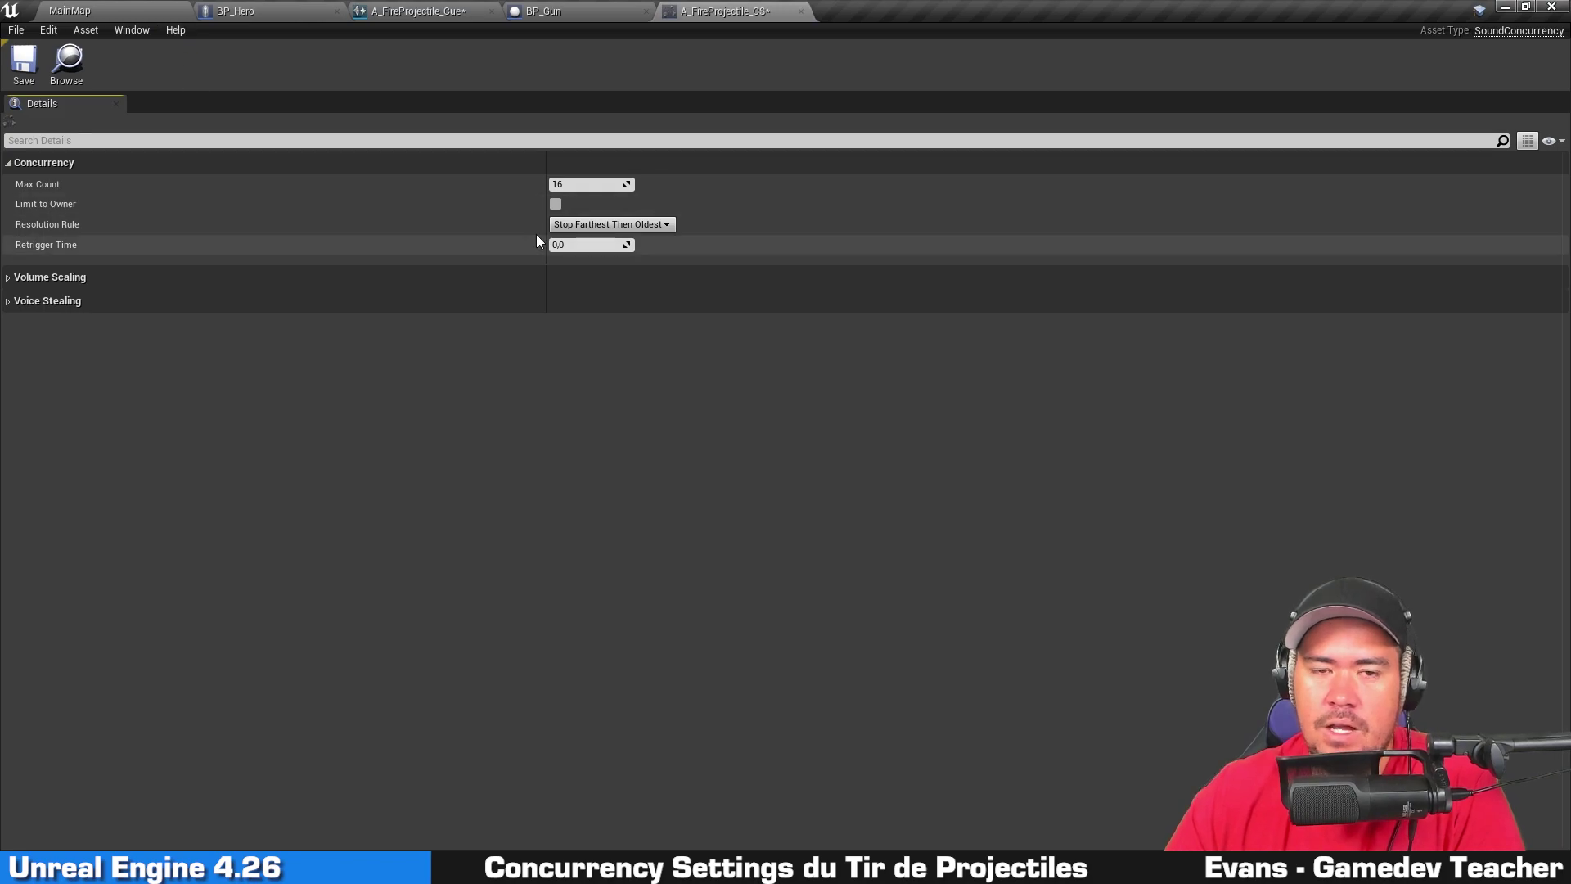
left_click(628, 227)
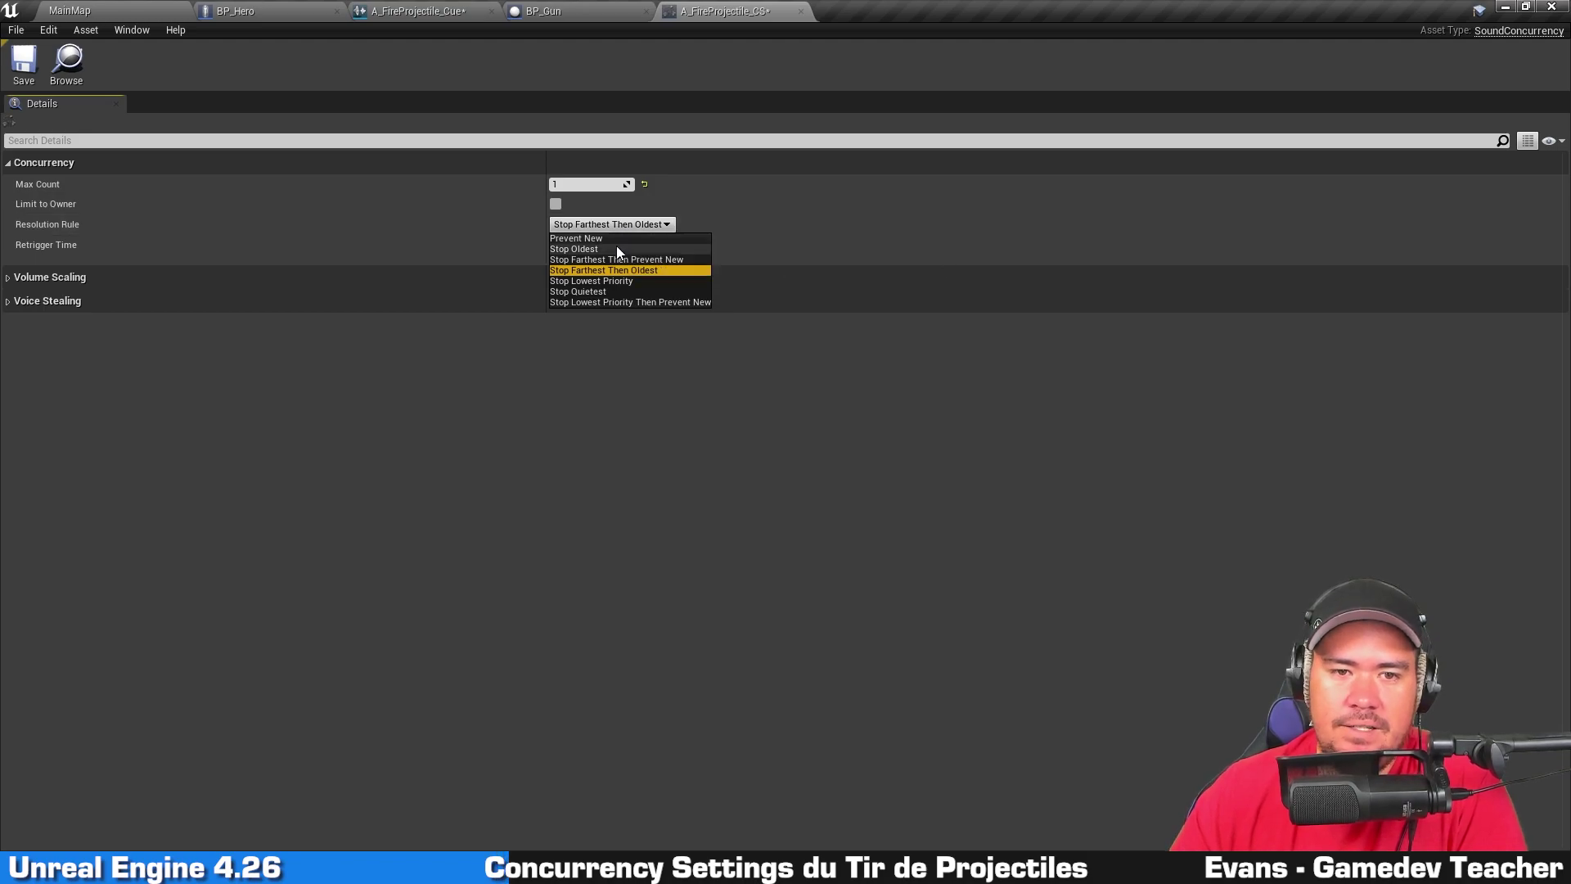
left_click(616, 248)
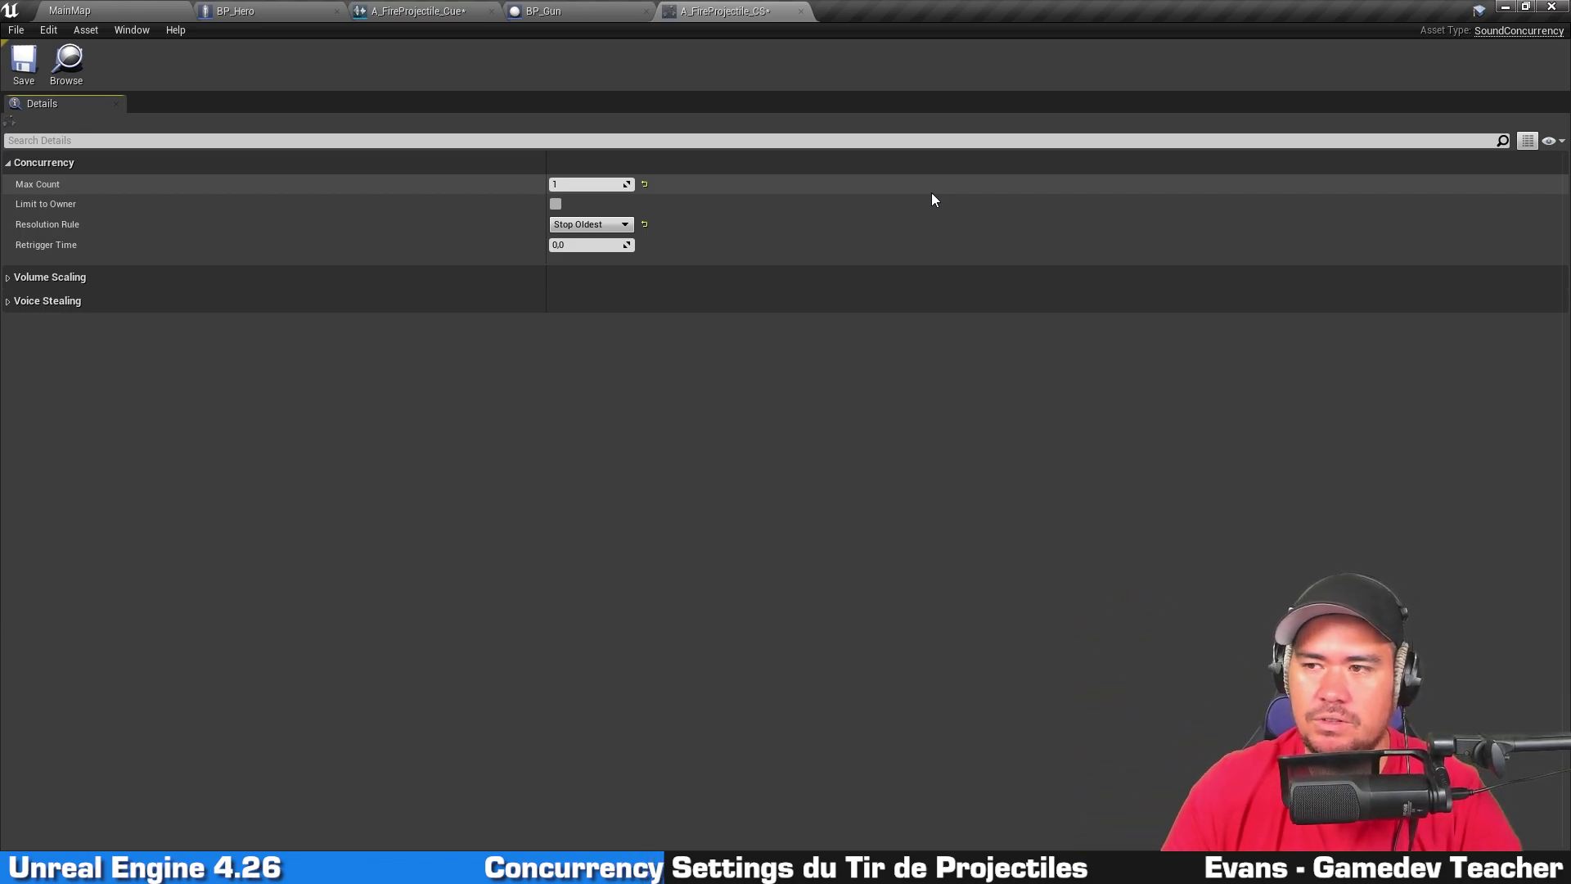
Step: Play the level, move and fire to hear the single-voice concurrency limit, then stop the preview
key("alt+p")
left_click(874, 519)
key("s")
key("Left")
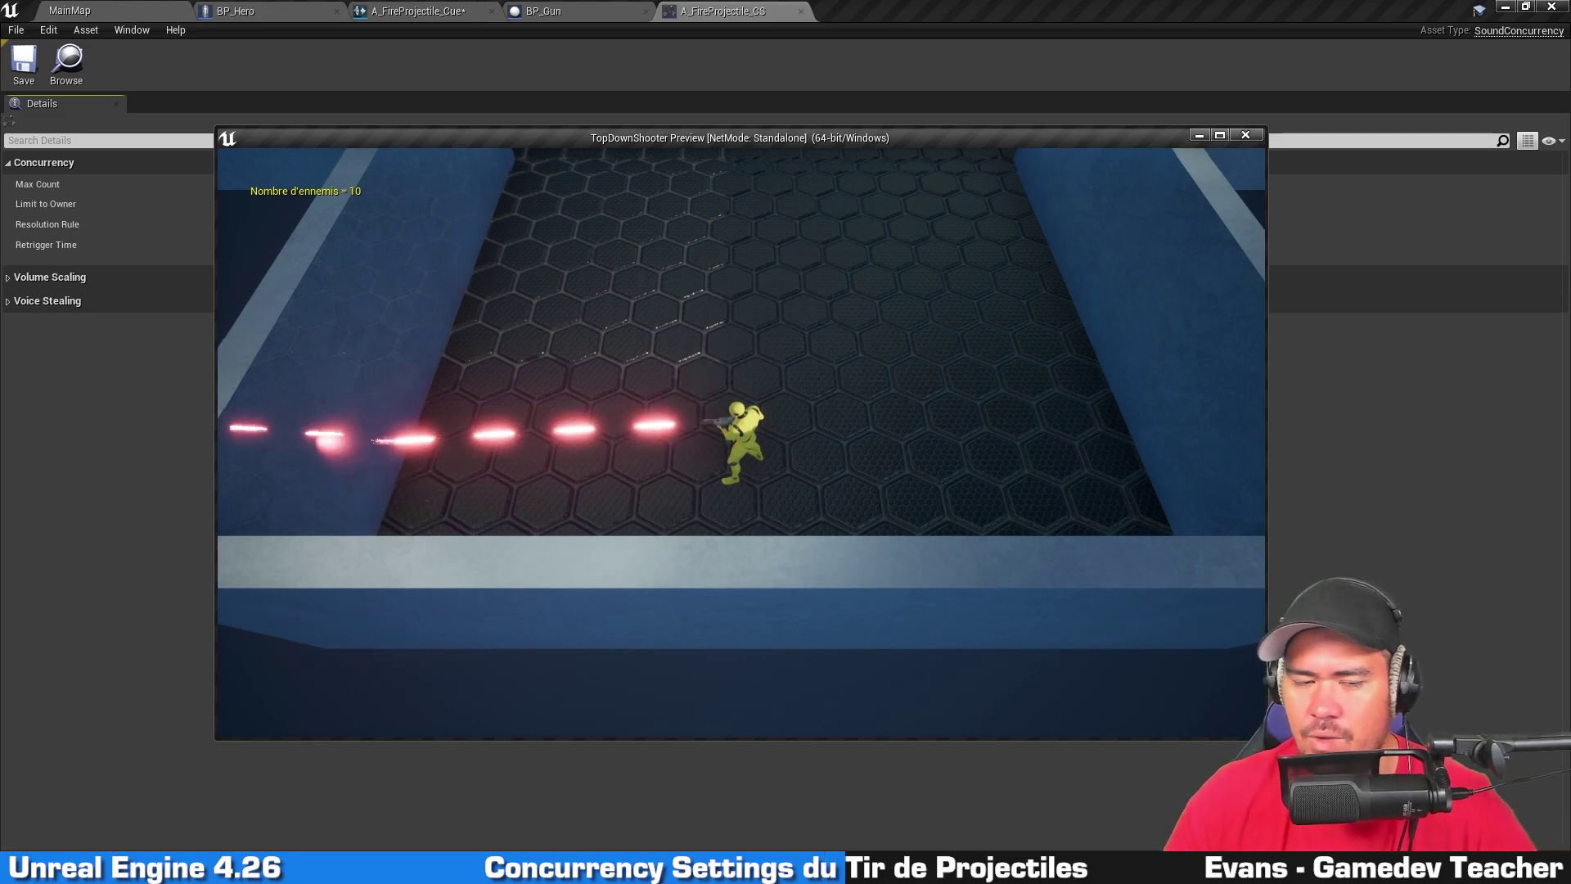
key("Escape")
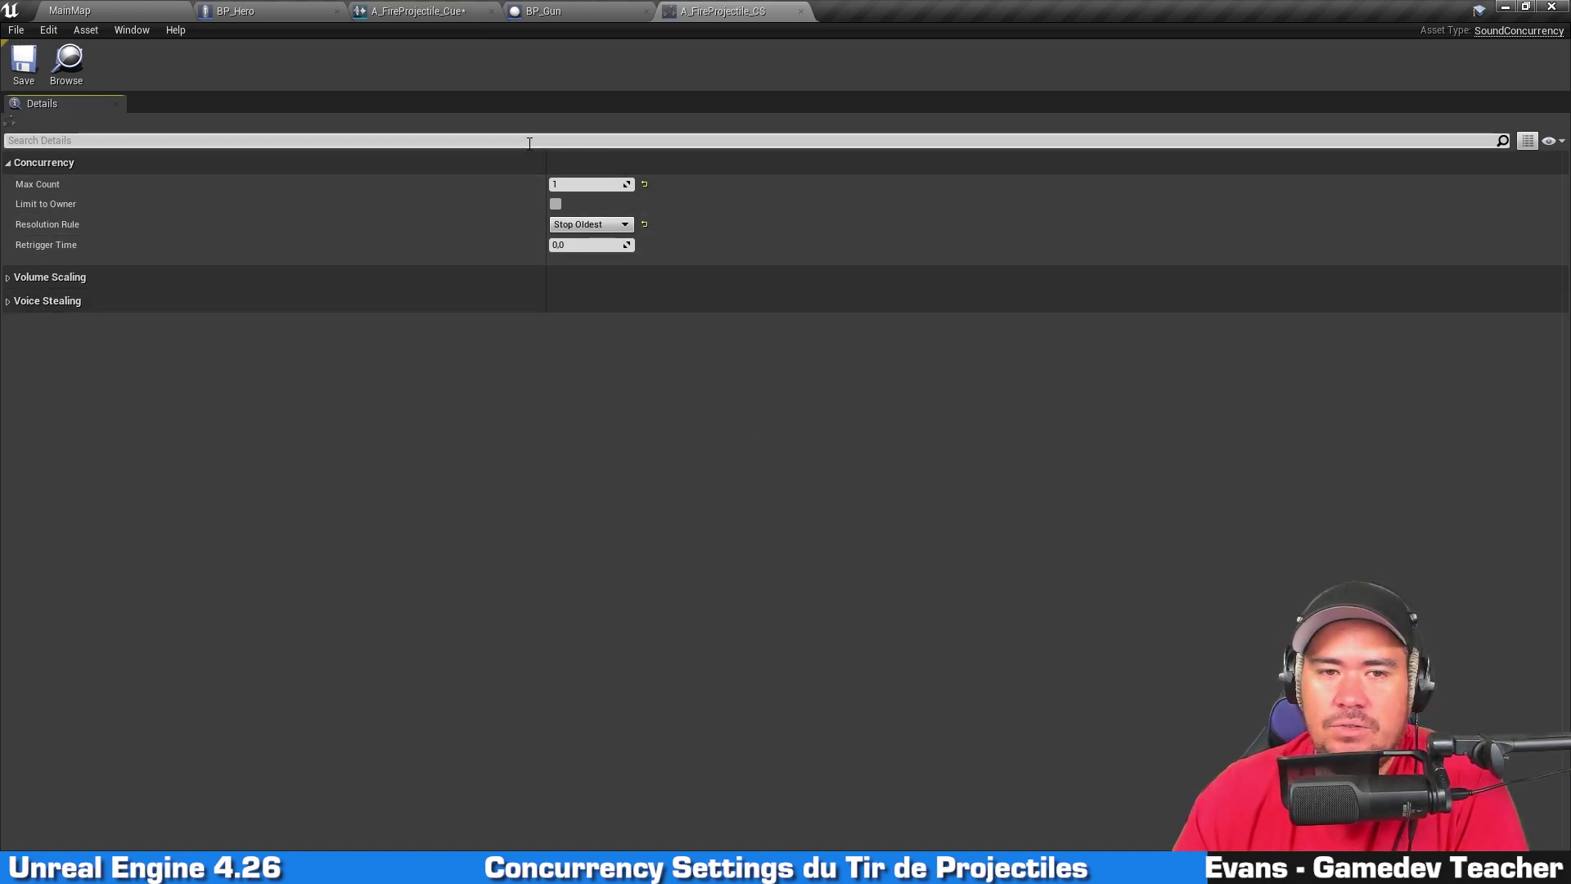
Step: Set Max Count of A_FireProjectile_CS to 10, save the asset and enable Limit to Owner
left_click(588, 185)
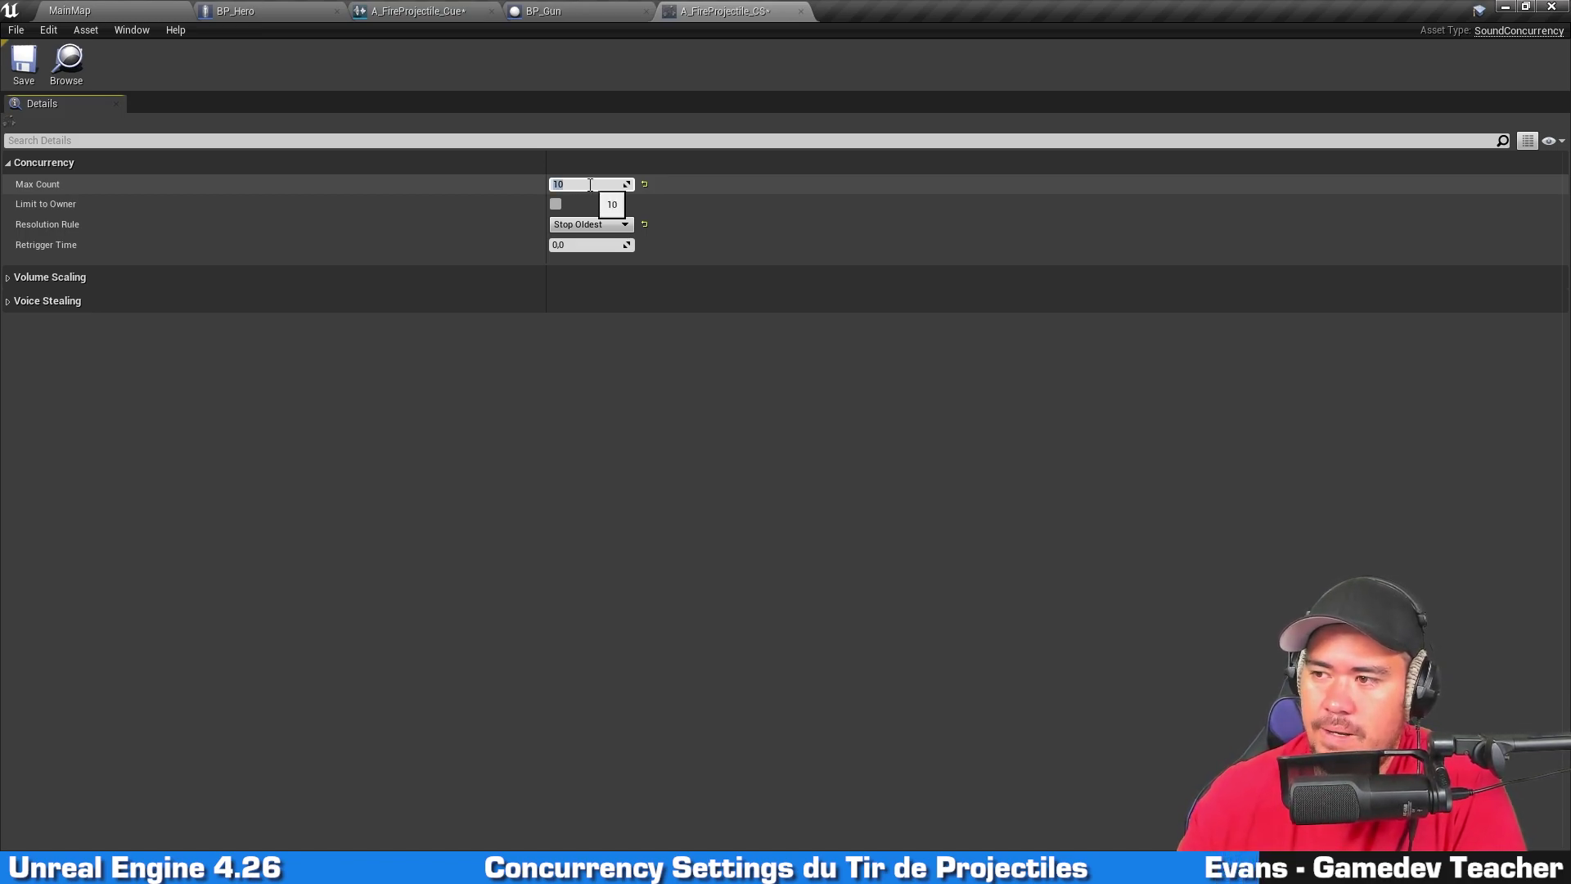
left_click(634, 430)
key("ctrl+s")
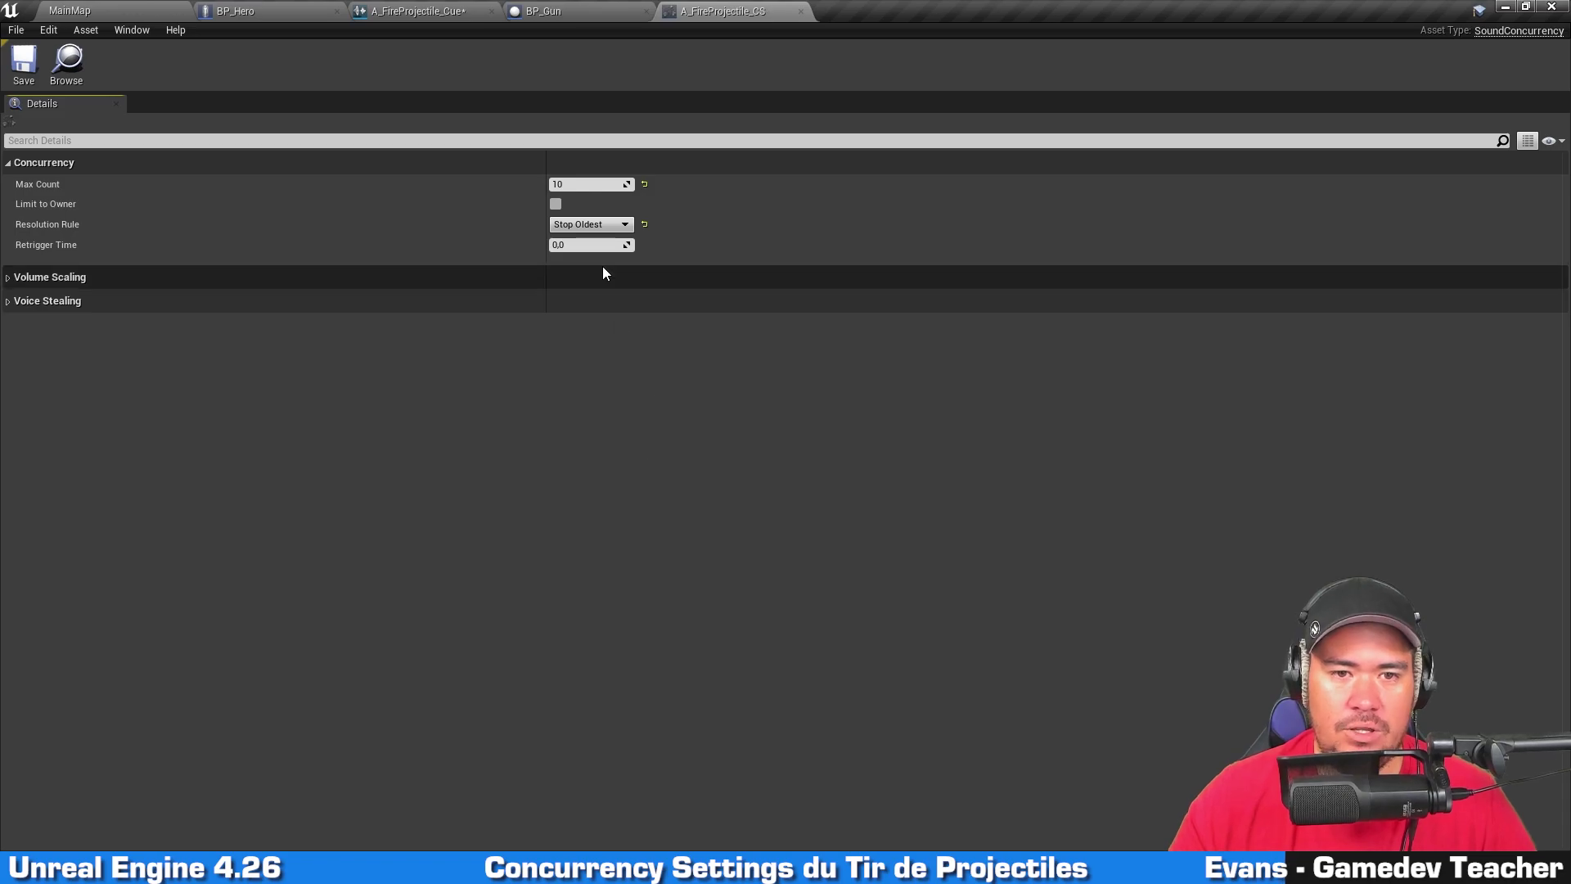
left_click(557, 205)
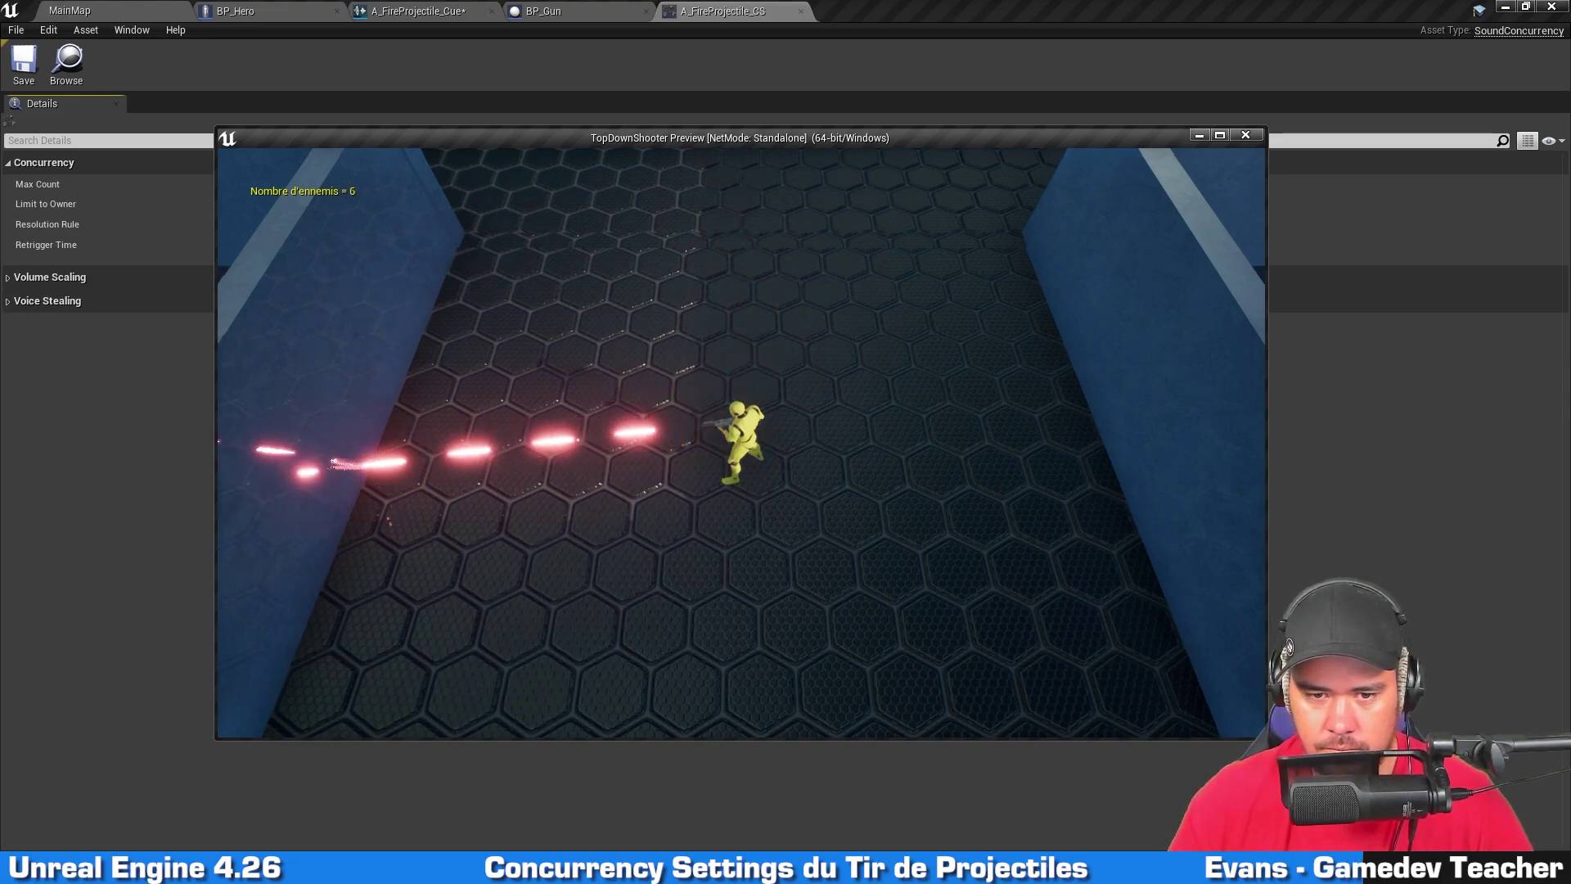
Step: Move the hero around the running level while firing to hear the shots with the raised concurrency limit
key("s")
key("s")
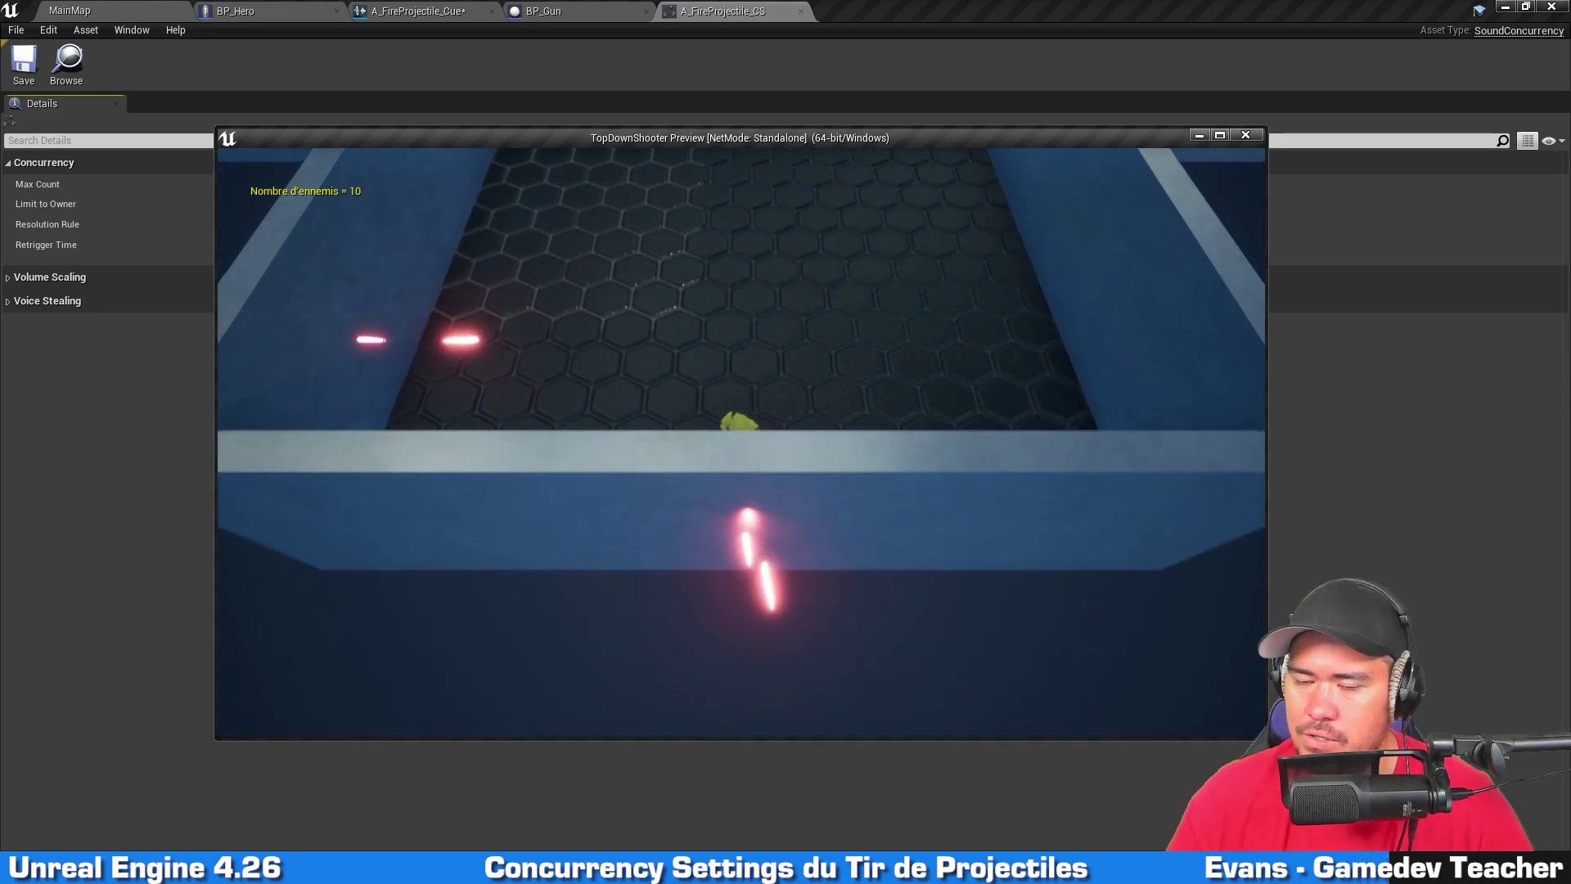
key("w")
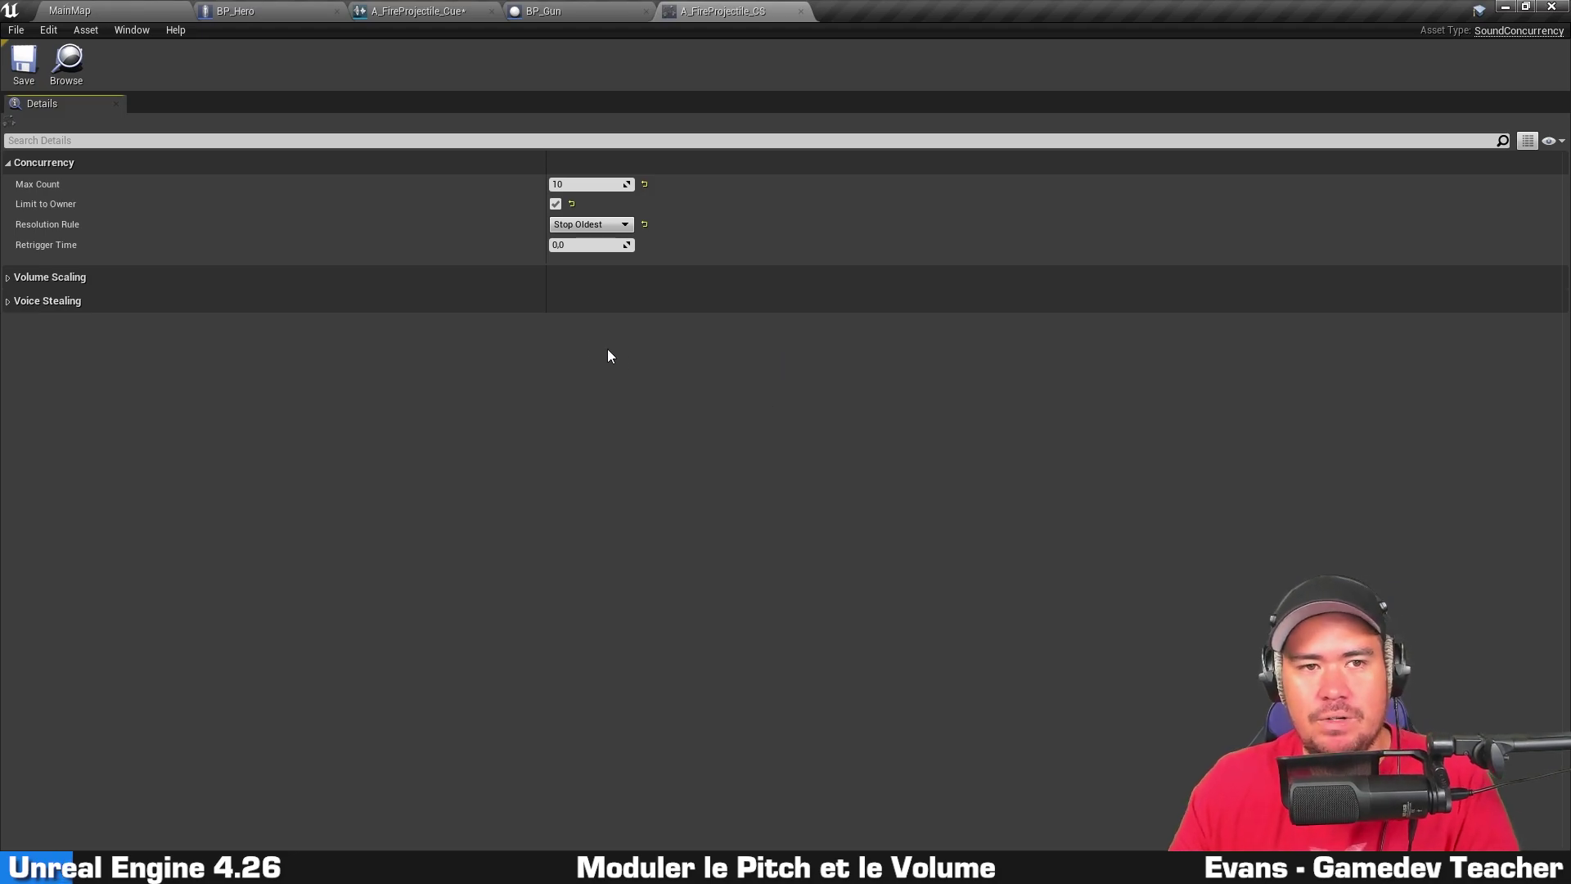
Step: In A_FireProjectile_Cue, move the Output node farther away and insert a Modulator node between the Switch and Output
left_click(416, 10)
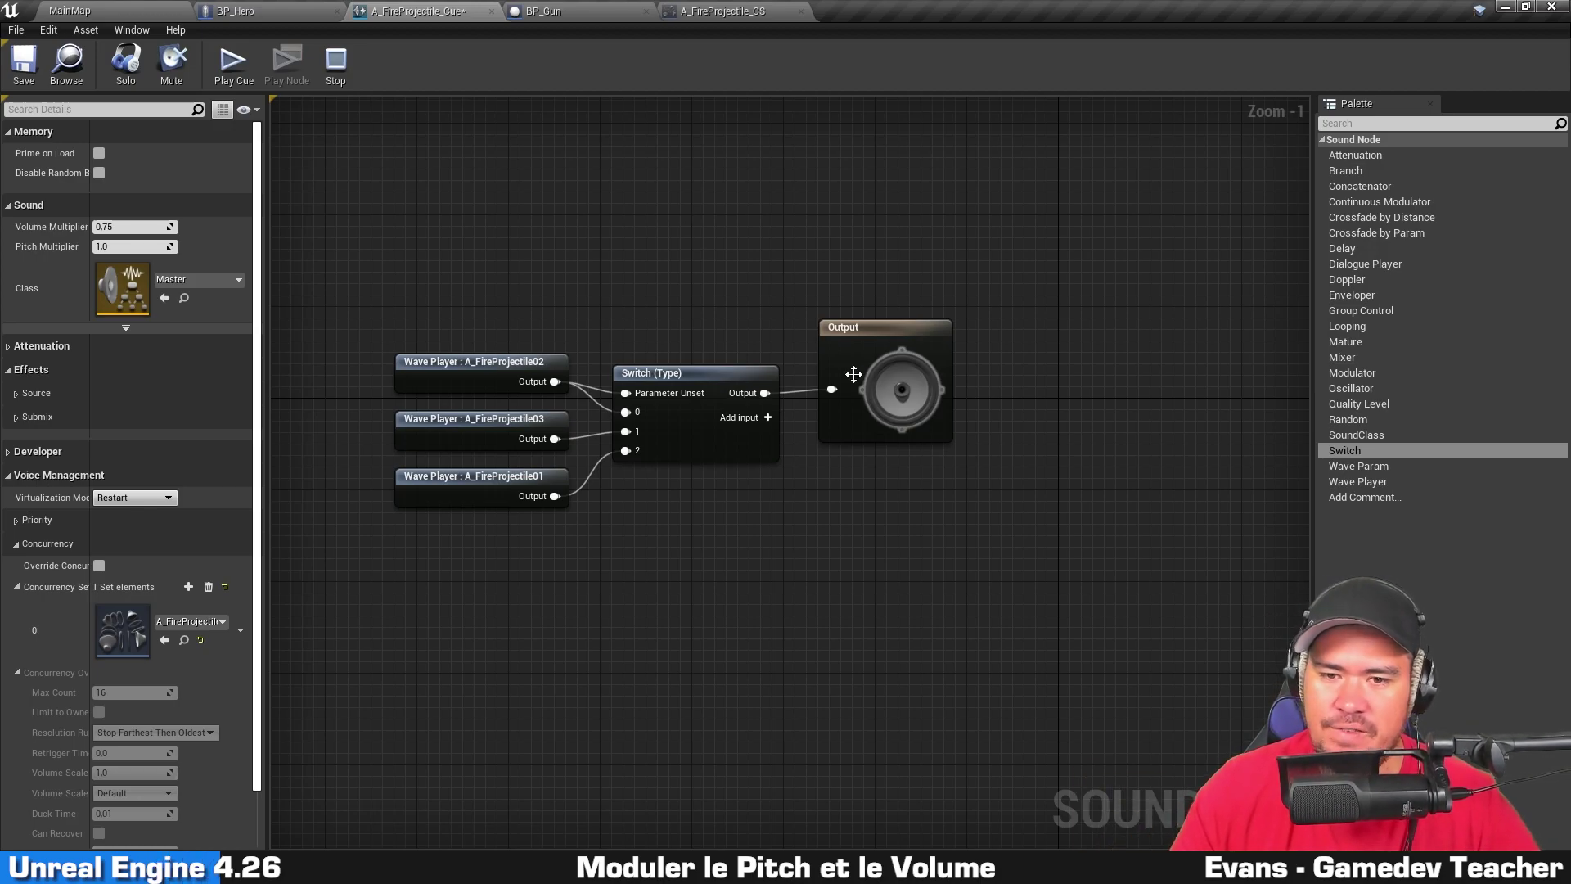
left_click_drag(887, 375, 1107, 371)
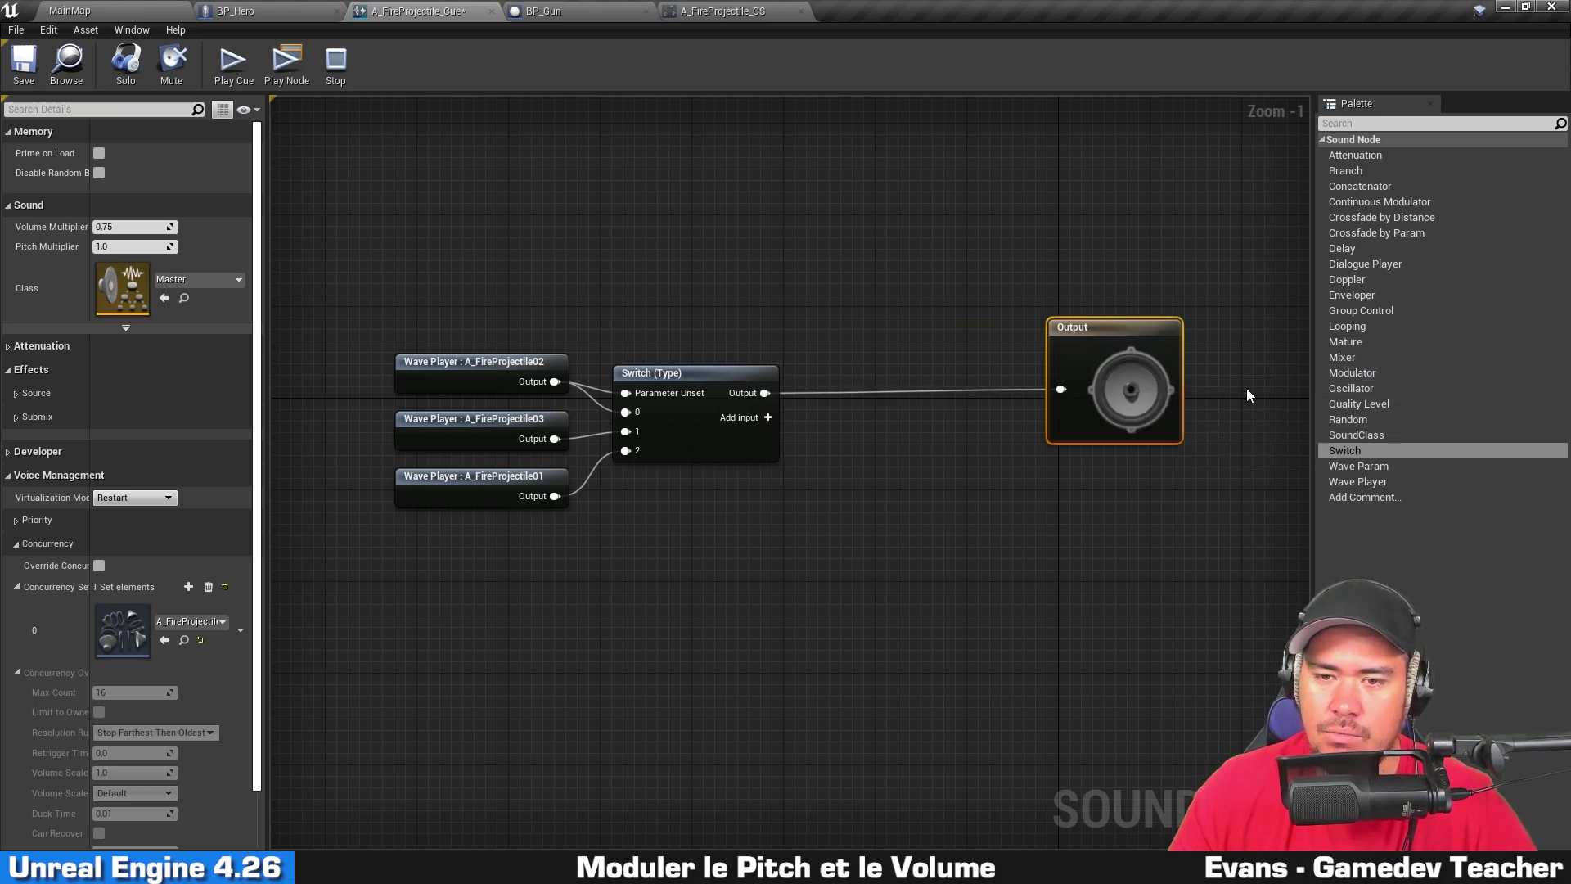
left_click(690, 399)
left_click_drag(1351, 373, 871, 376)
left_click_drag(765, 393, 1060, 390)
Step: Set the Modulator's Pitch Min to 0.9, Pitch Max to 1.1, Volume Min to 1.0 and Volume Max to 1.0
left_click(886, 394)
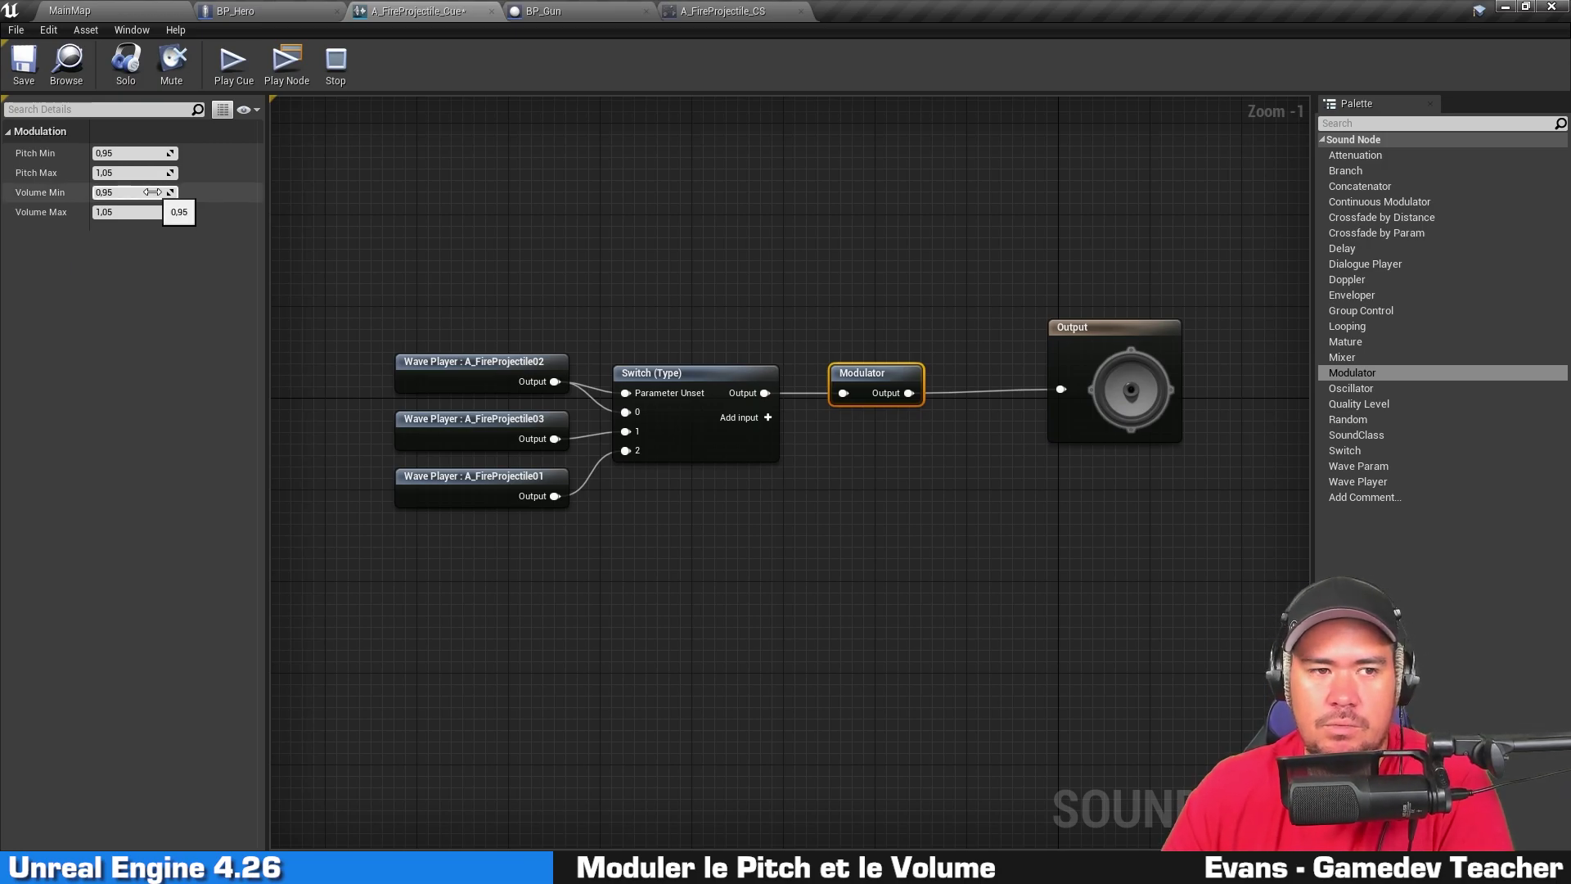
left_click(137, 154)
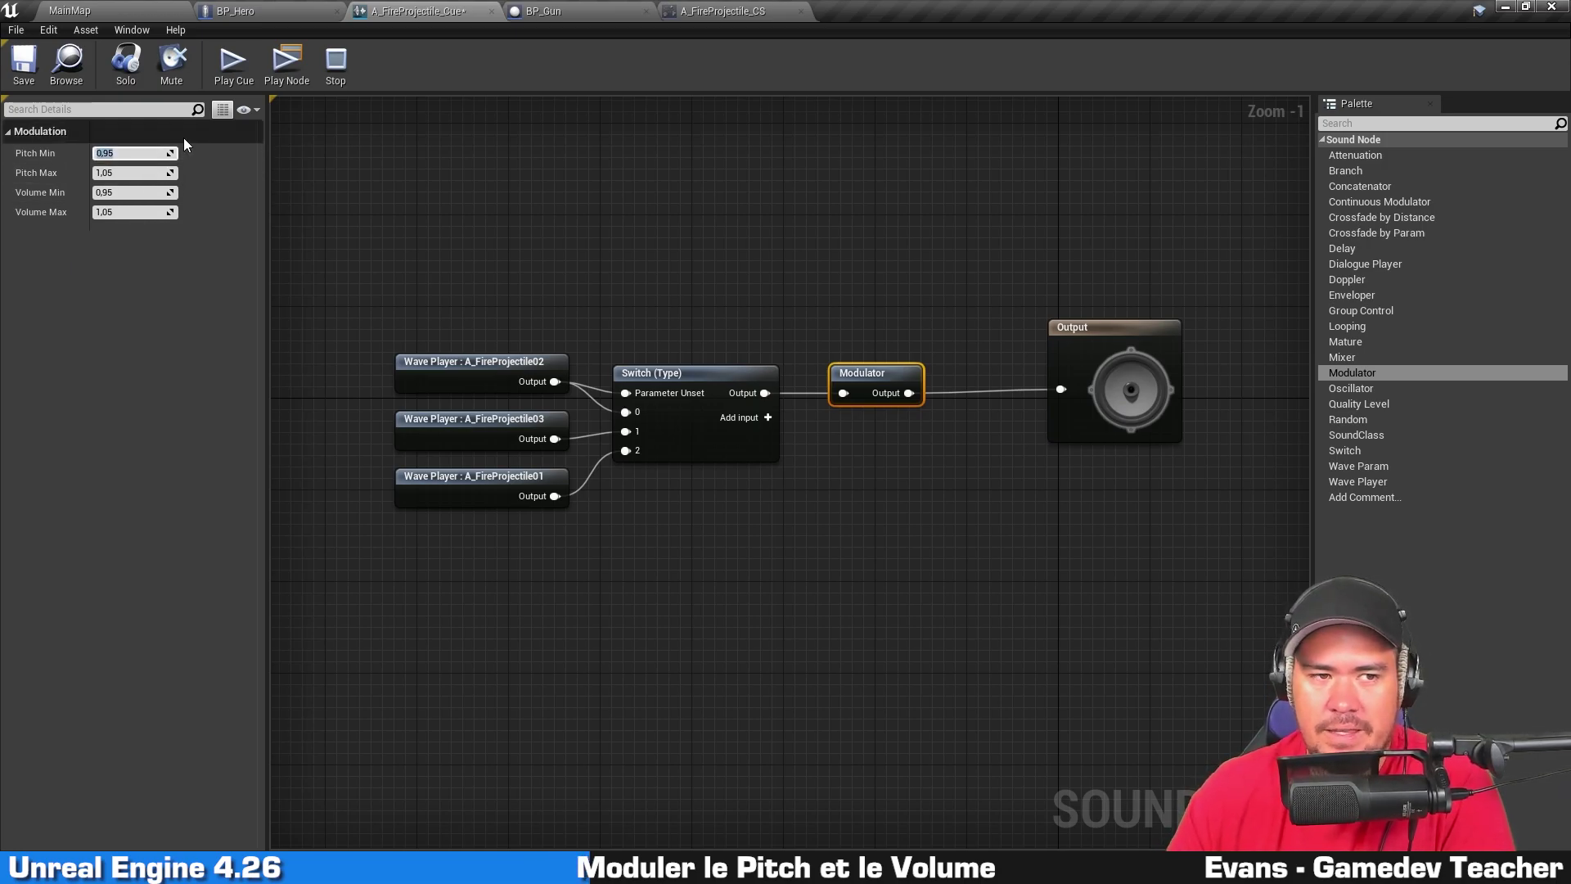
type("0.9")
key("Tab")
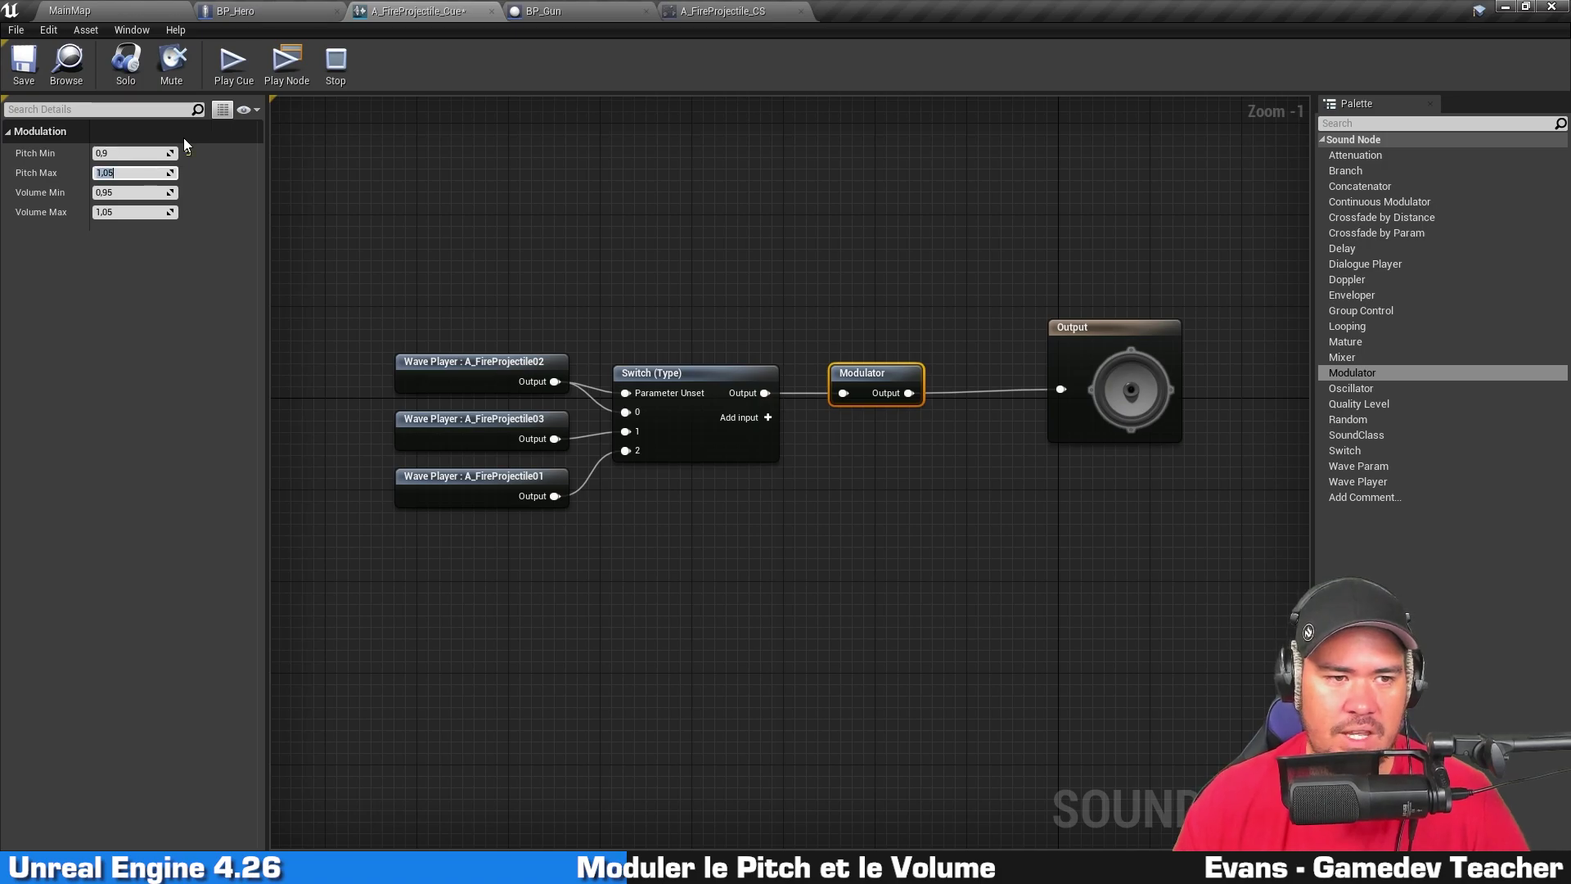
type("1.1")
key("Tab")
type("1.0")
key("Tab")
type("1.0")
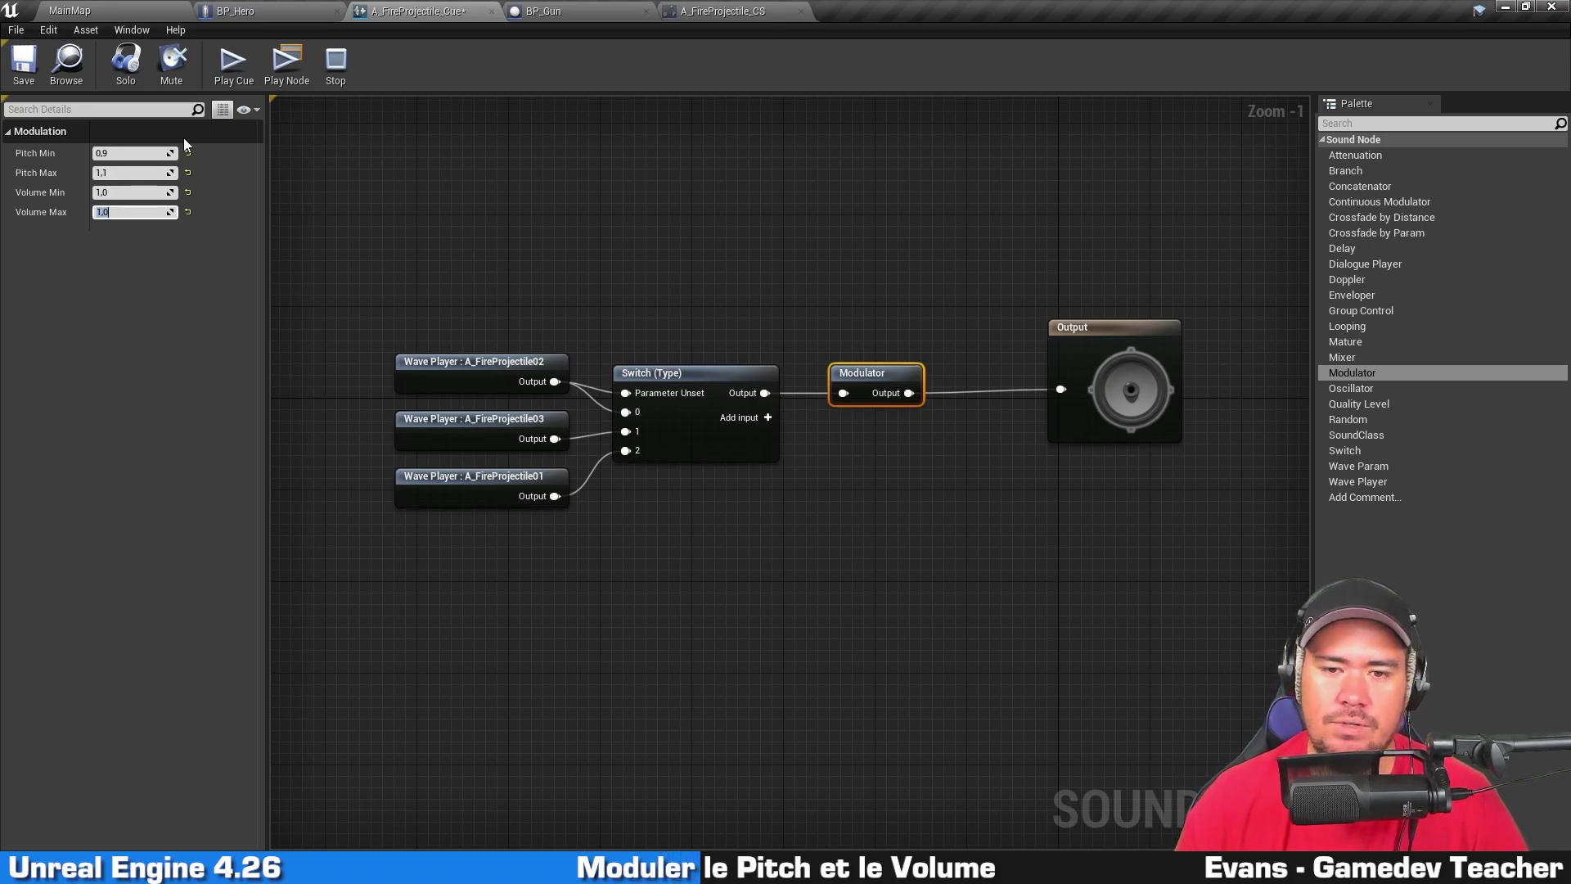
key("Return")
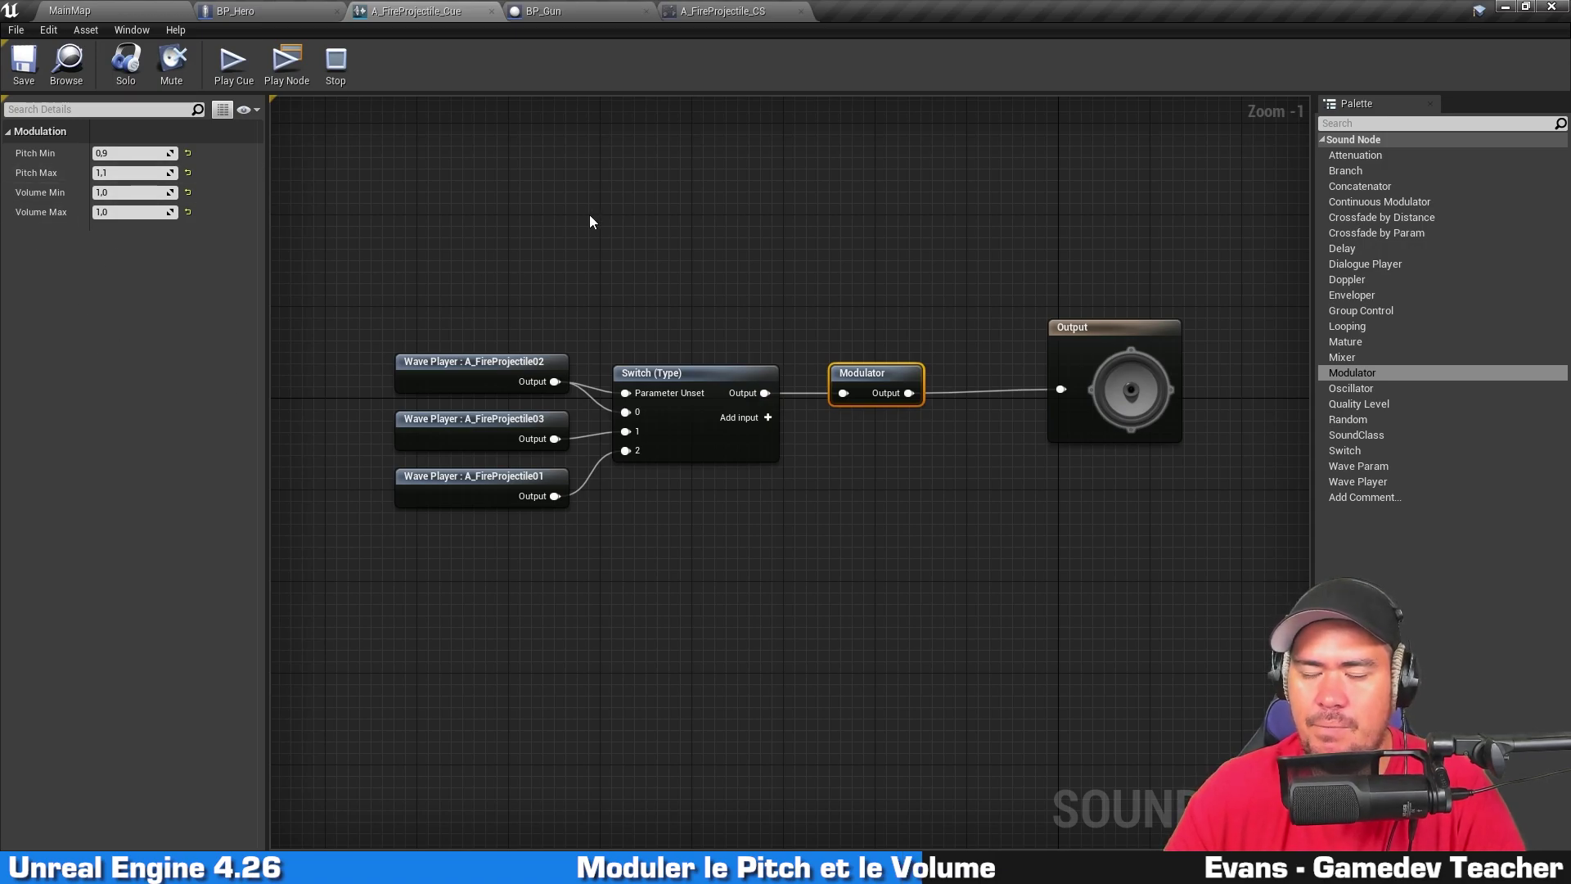
Step: Play A_FireProjectile_Cue in the cue editor to hear the pitch modulation
left_click(754, 271)
right_click_drag(753, 271, 790, 273)
left_click(1117, 377)
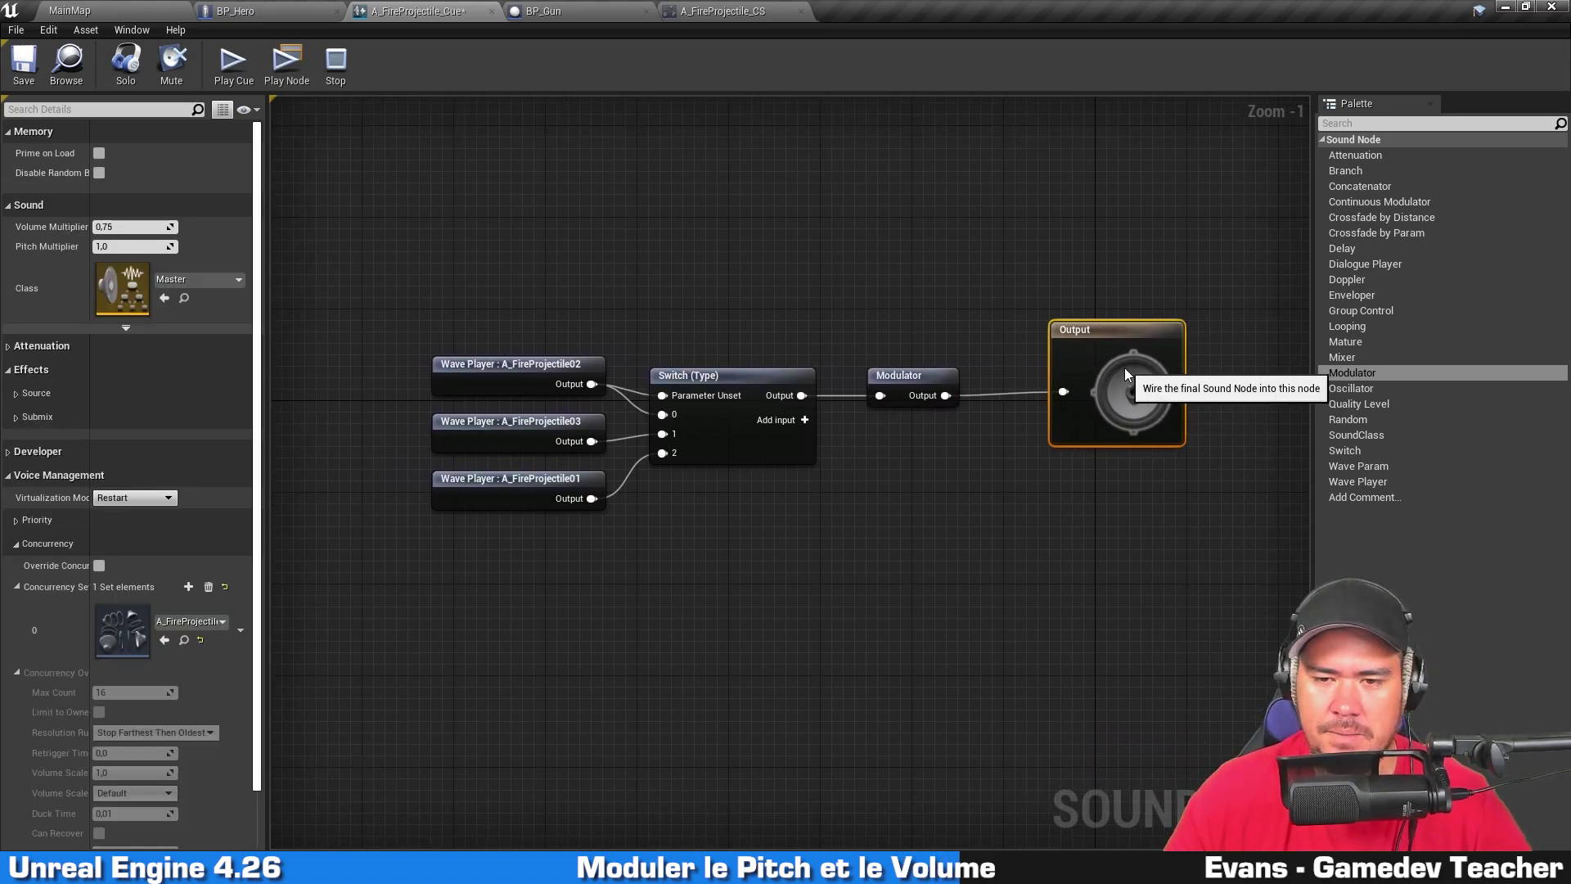
left_click(235, 64)
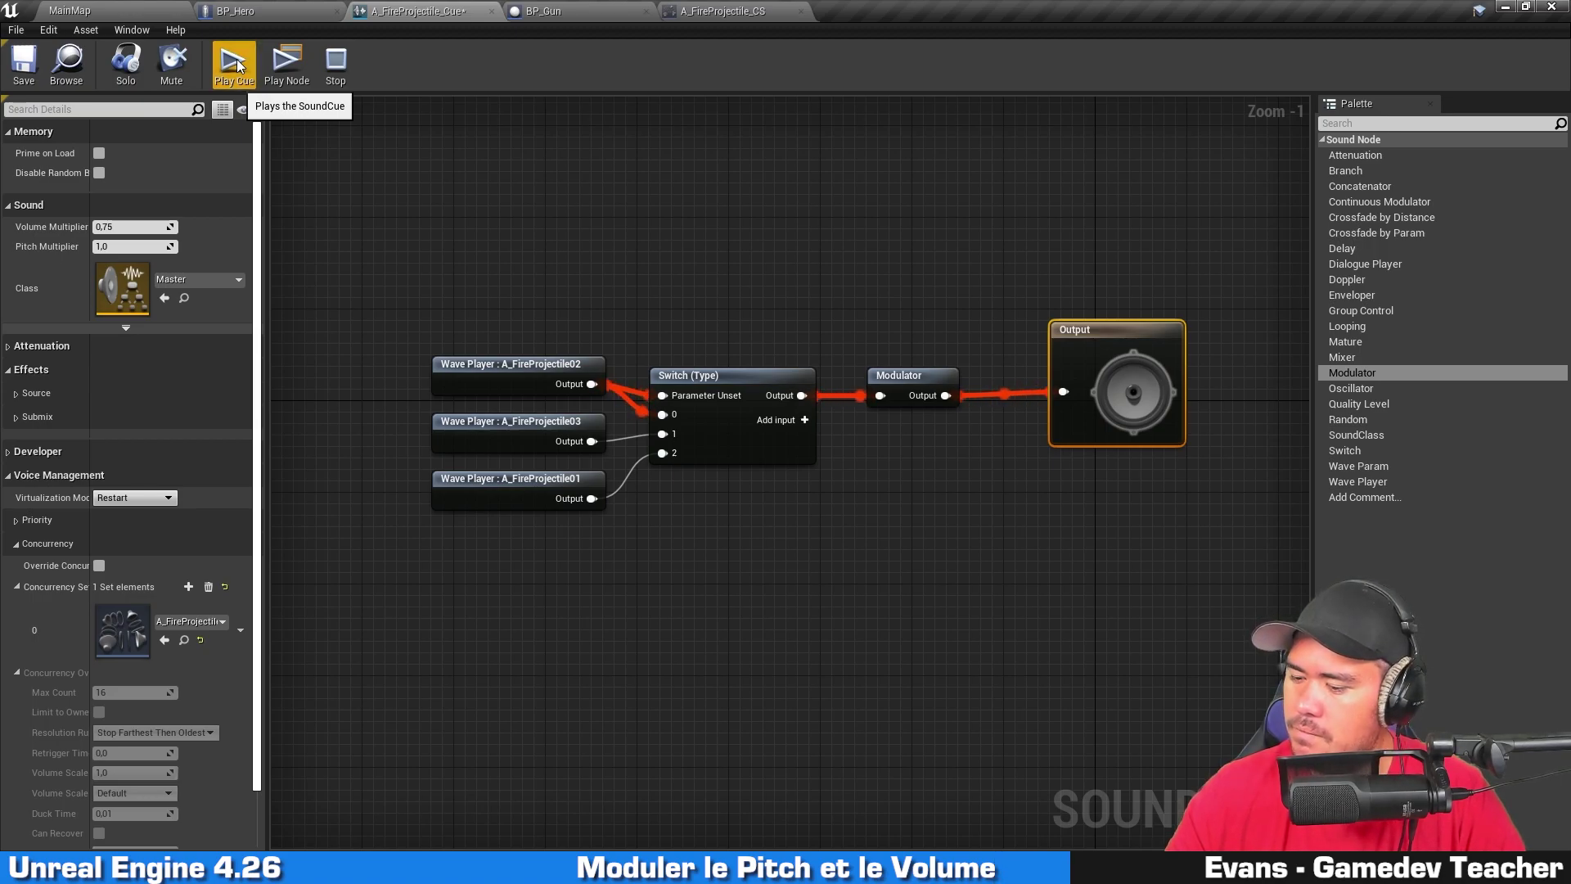
left_click(730, 220)
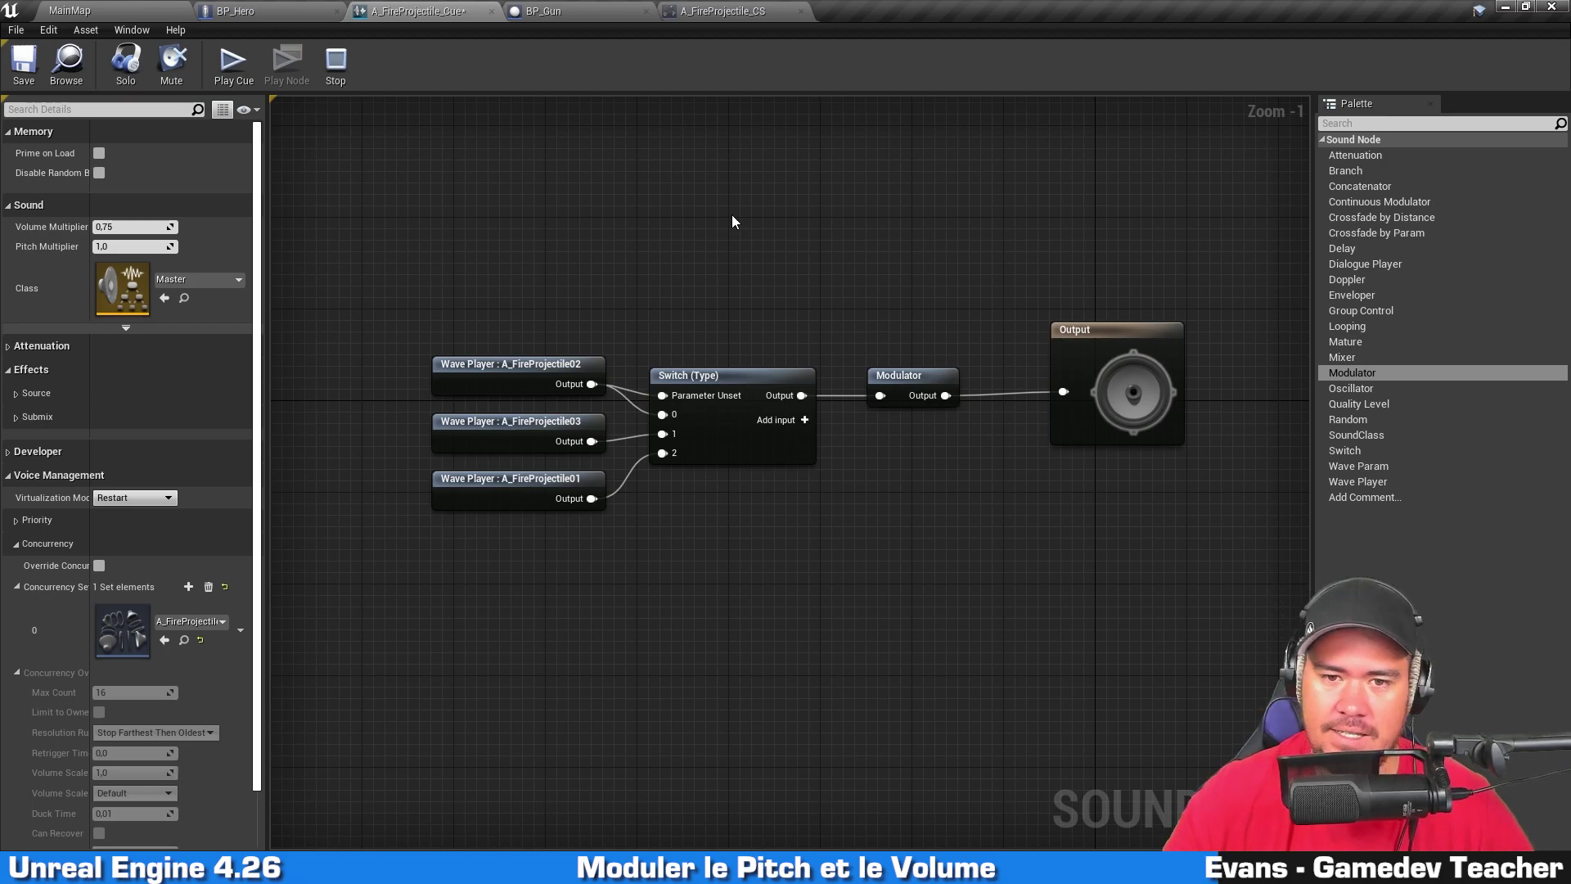
Step: Play the level, fire in both horizontal directions to hear the modulated shots and stop the preview
key("alt+p")
key("s")
key("Left")
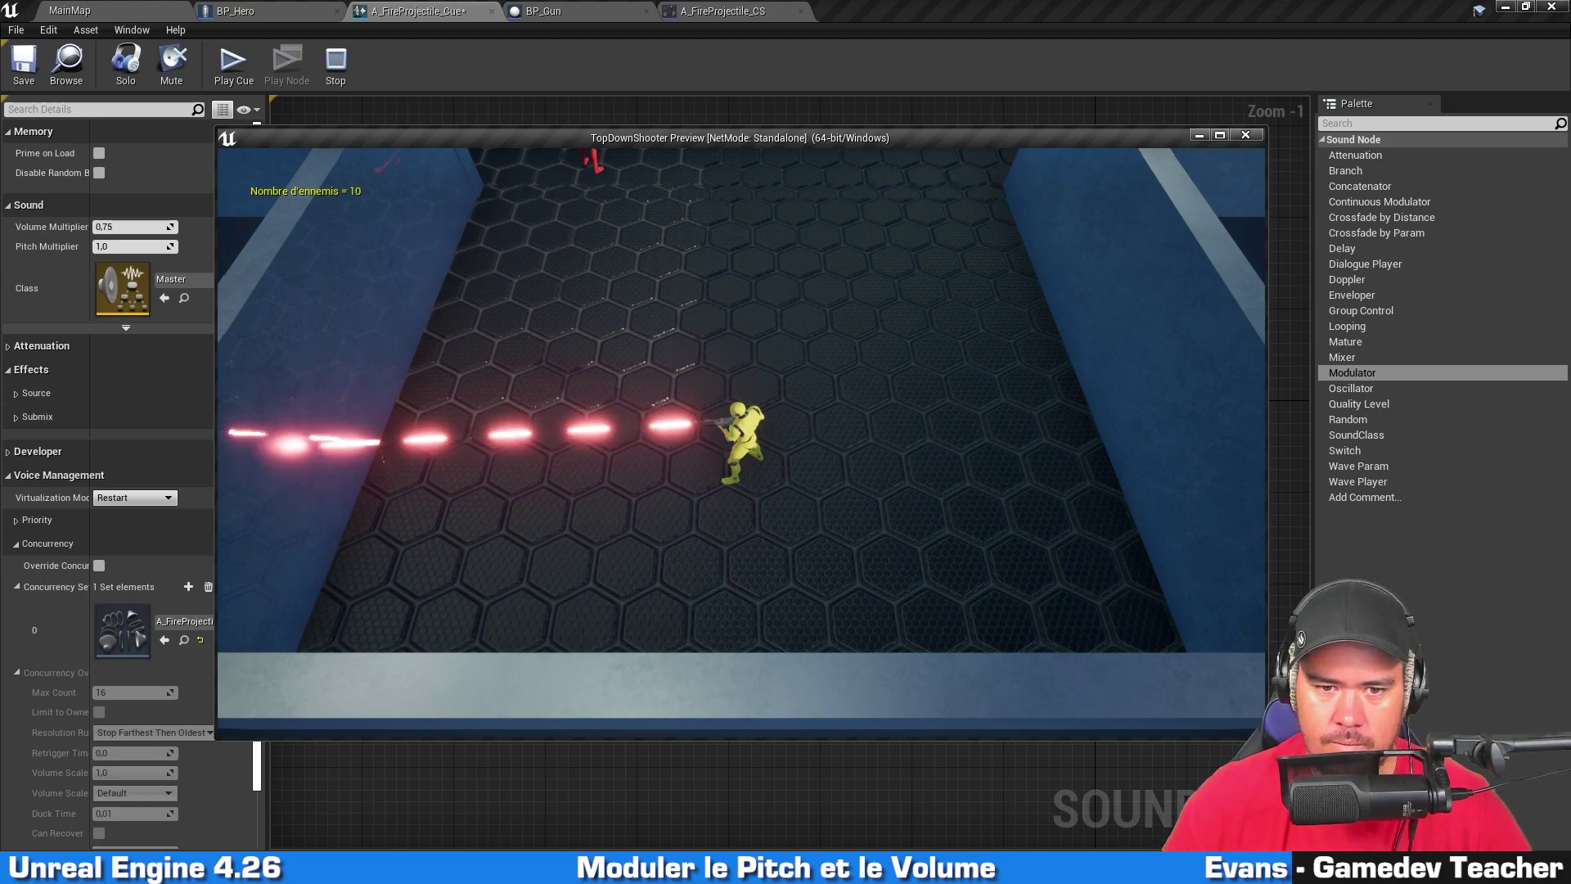
key("Right")
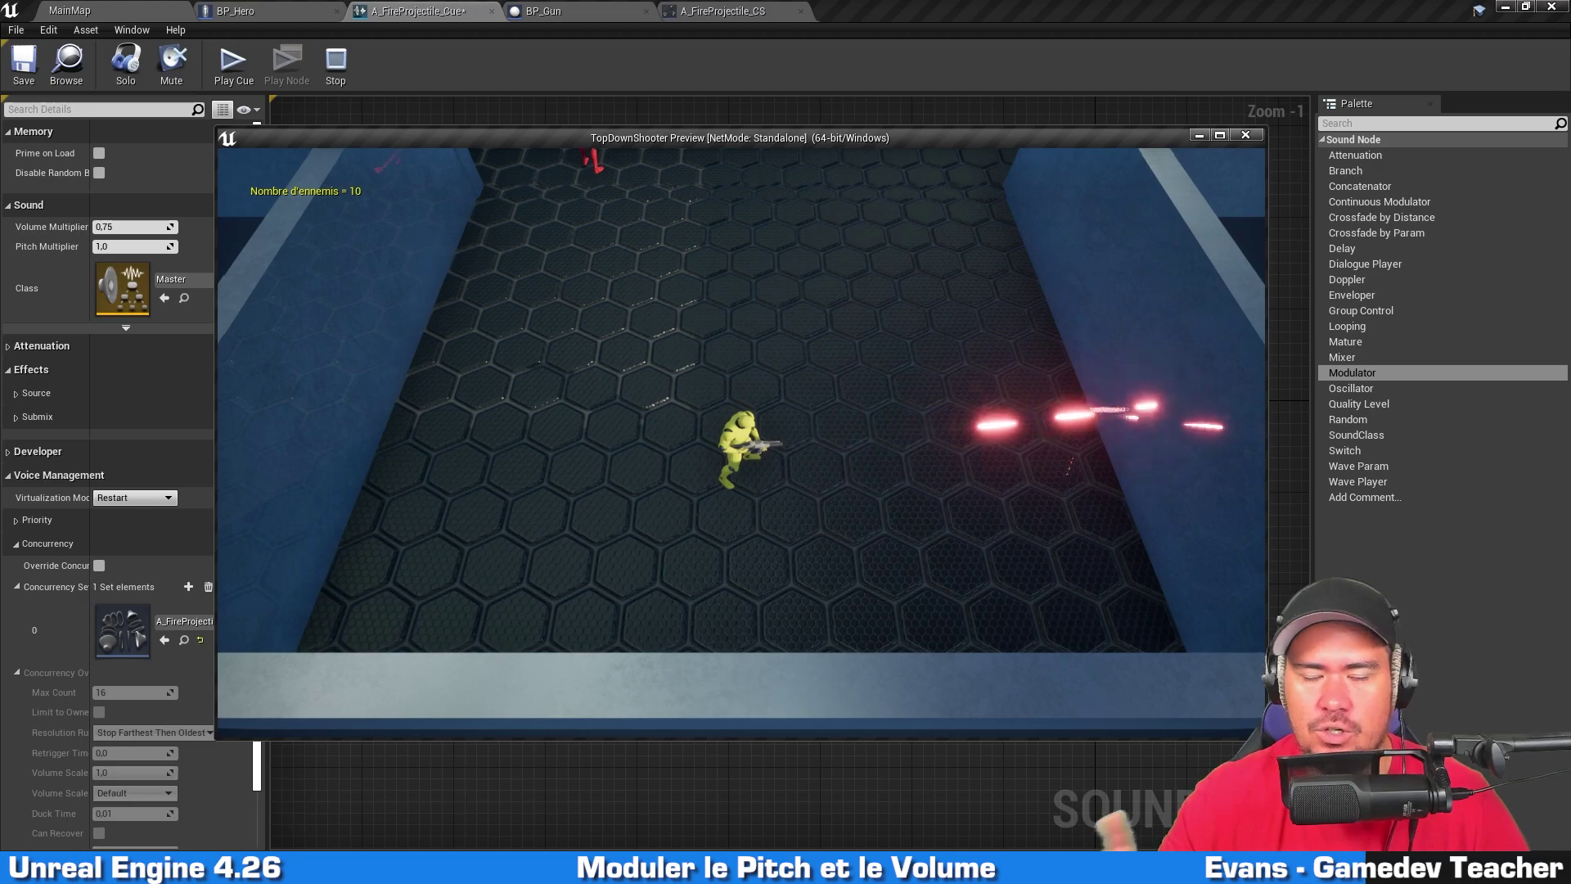
key("Escape")
Step: Set Max Count of A_FireProjectile_CS to 15
left_click(720, 11)
left_click(580, 184)
type("15")
key("Return")
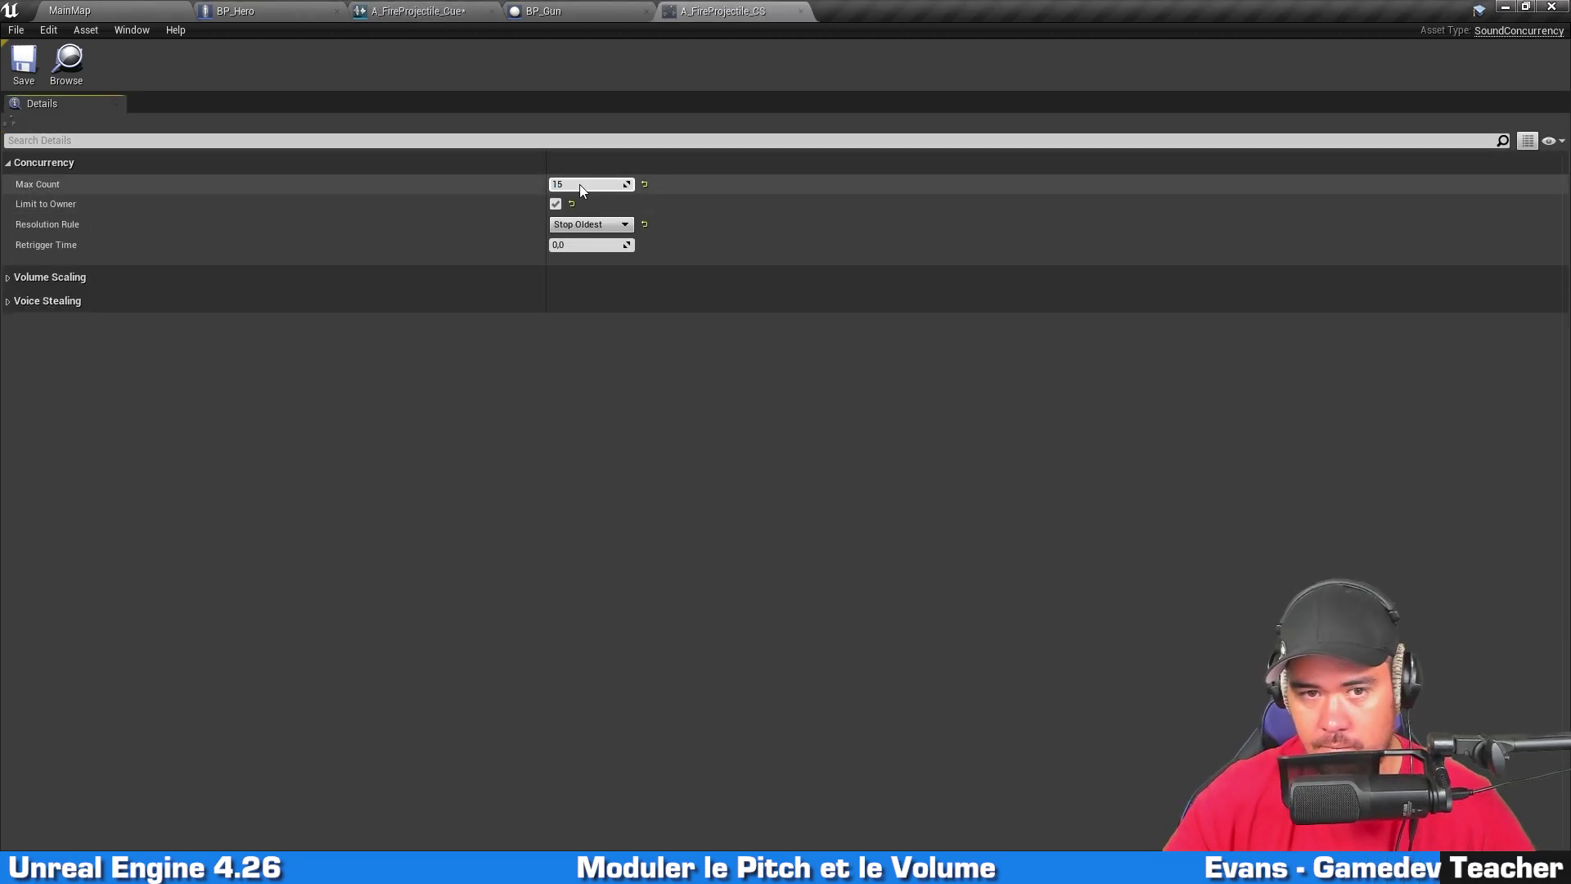
Step: Play the level again, fire to hear the shots with Max Count at 15 and stop the preview
key("alt+p")
key("Left")
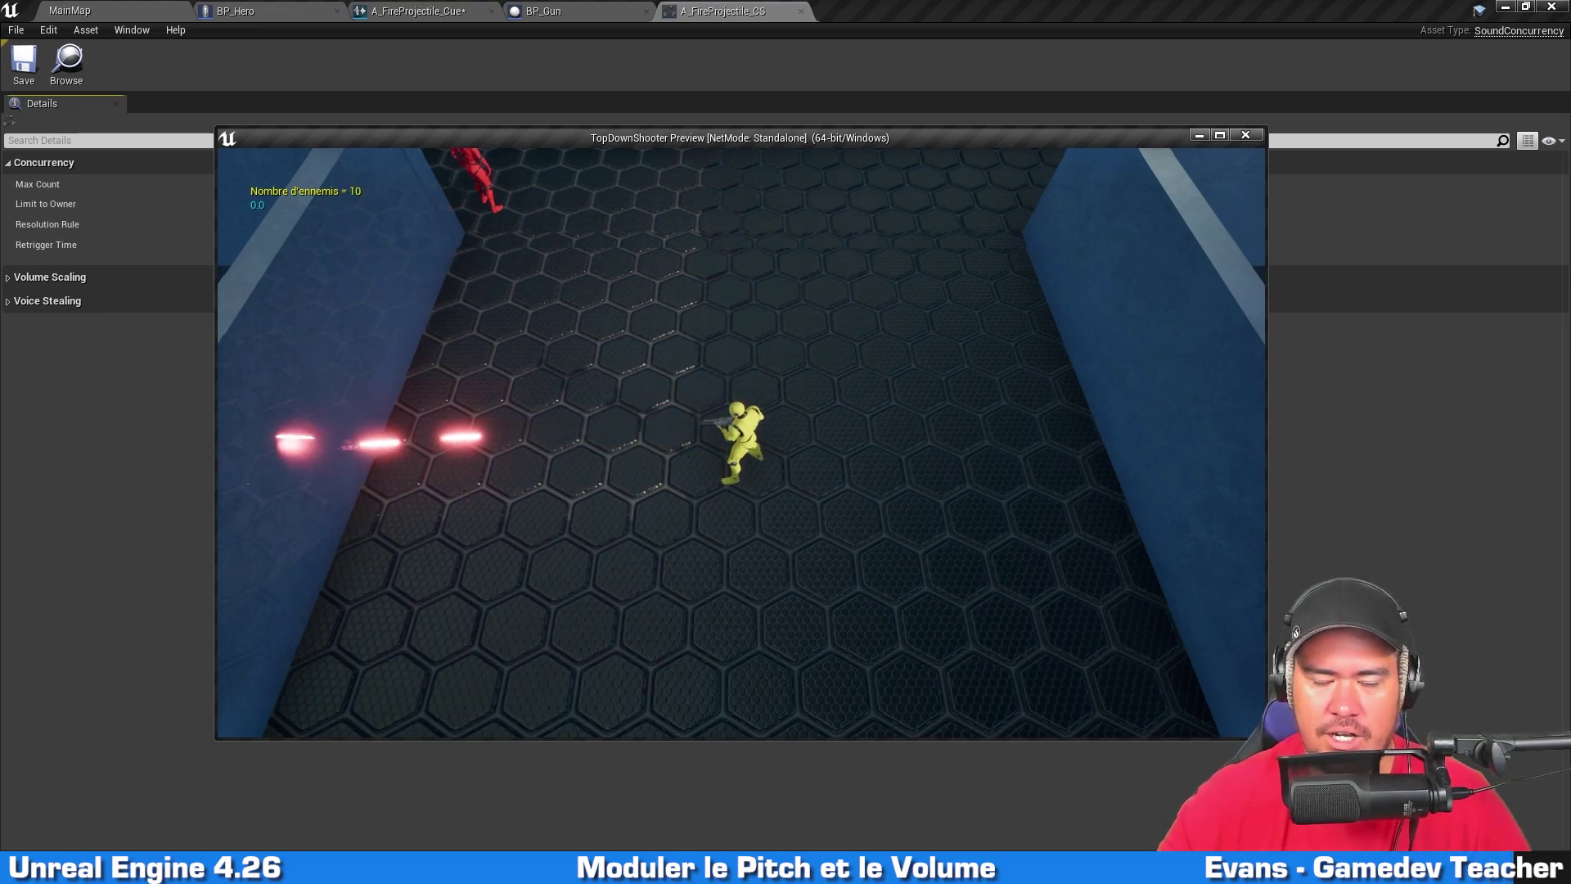
key("Escape")
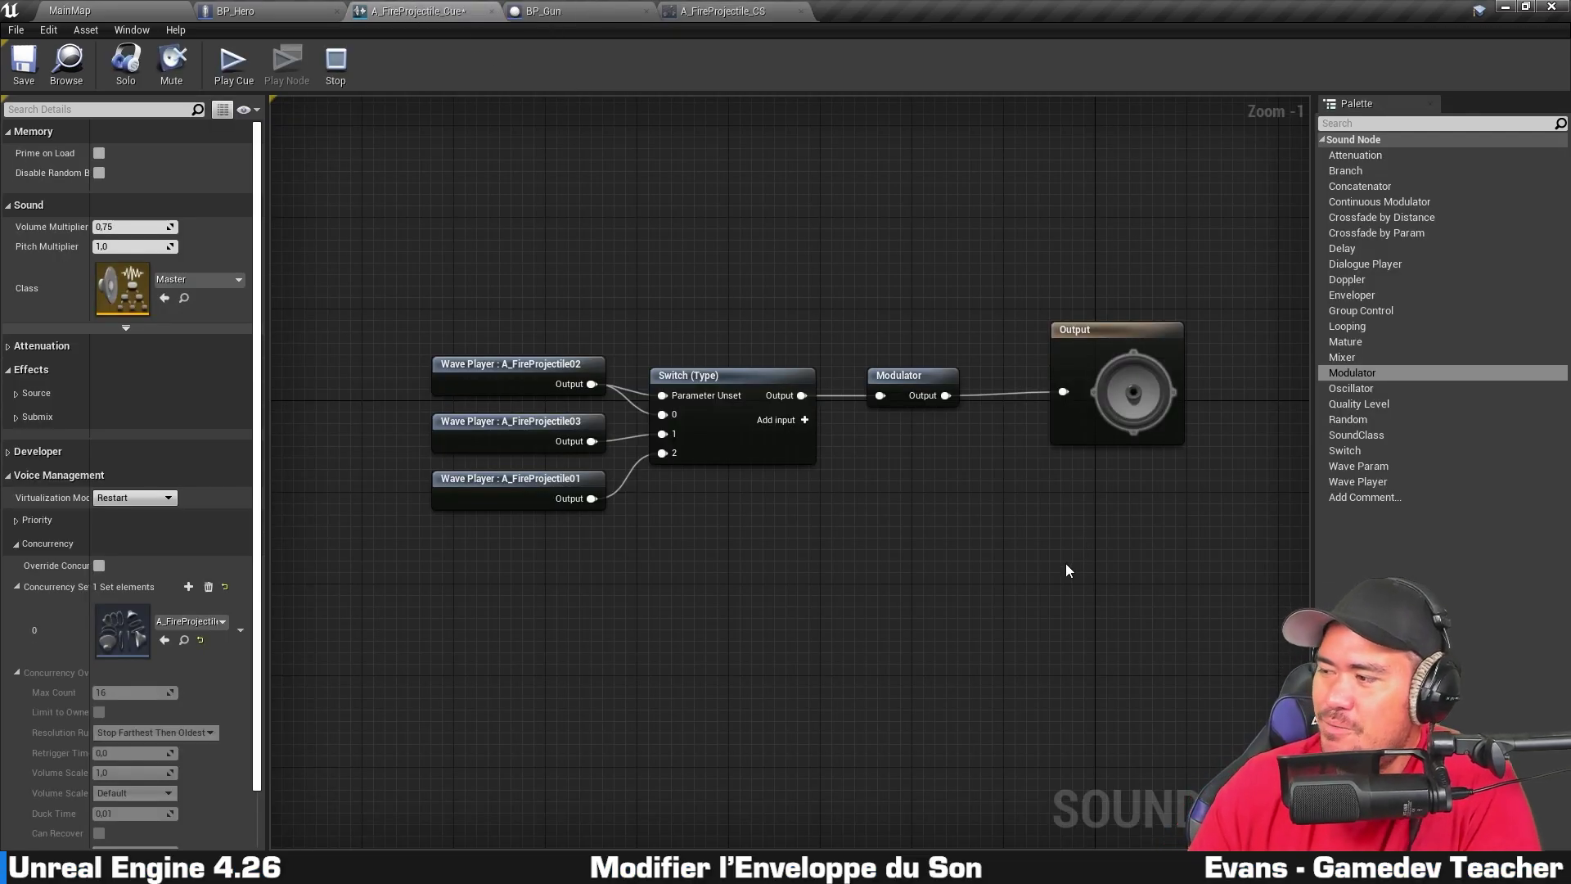
Step: Move the Output node farther from the Modulator to make room for another node between them
right_click_drag(1034, 527, 901, 480)
left_click_drag(781, 335, 761, 333)
left_click(745, 312)
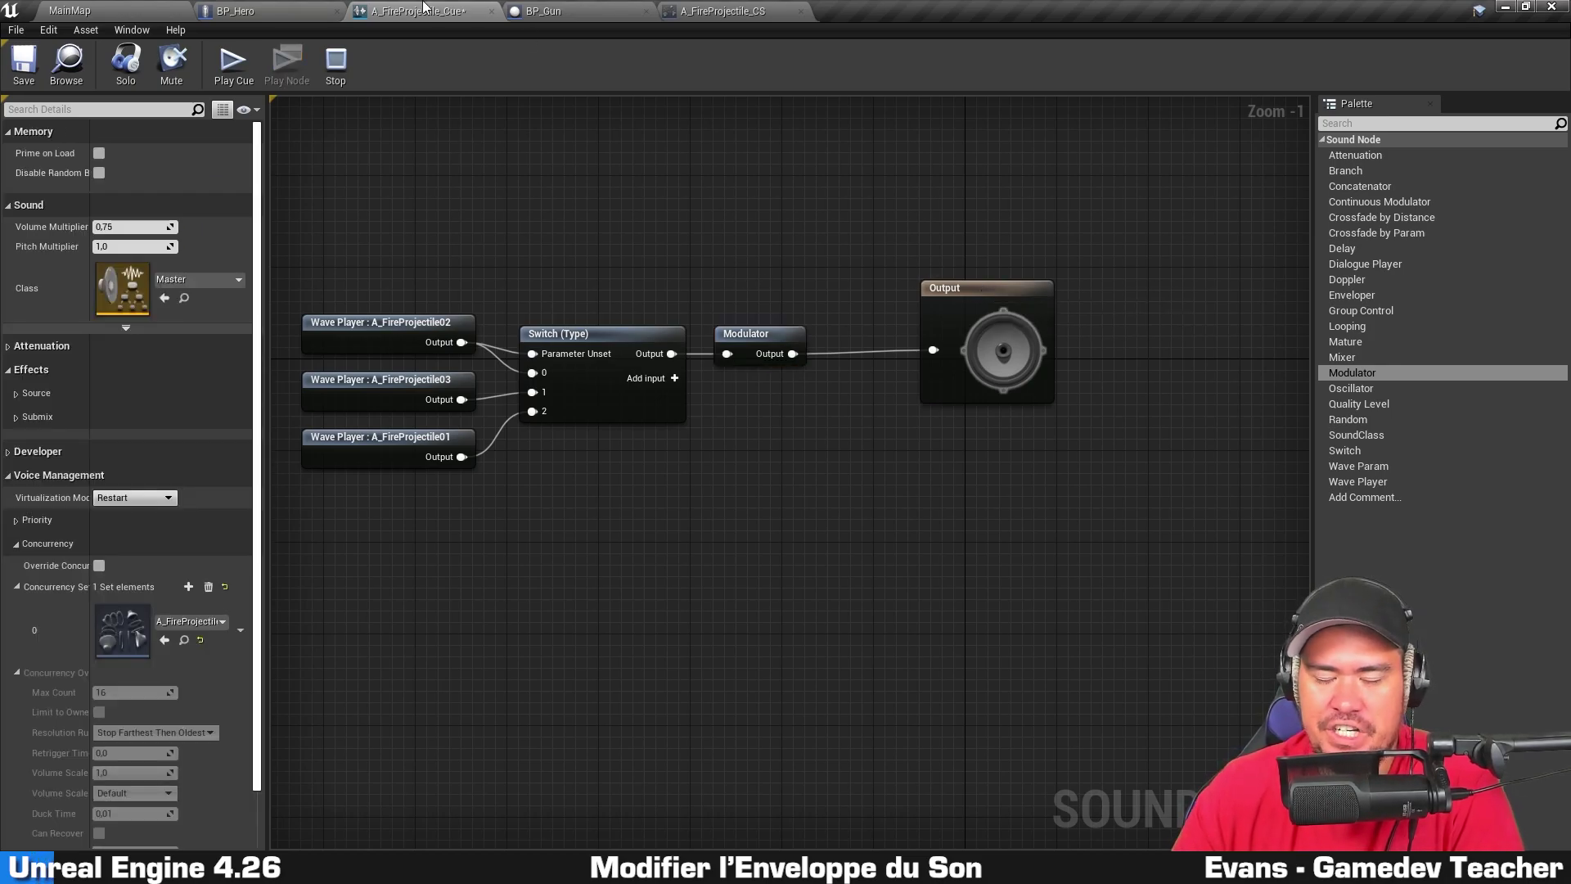
left_click_drag(950, 318, 1052, 325)
left_click(961, 302)
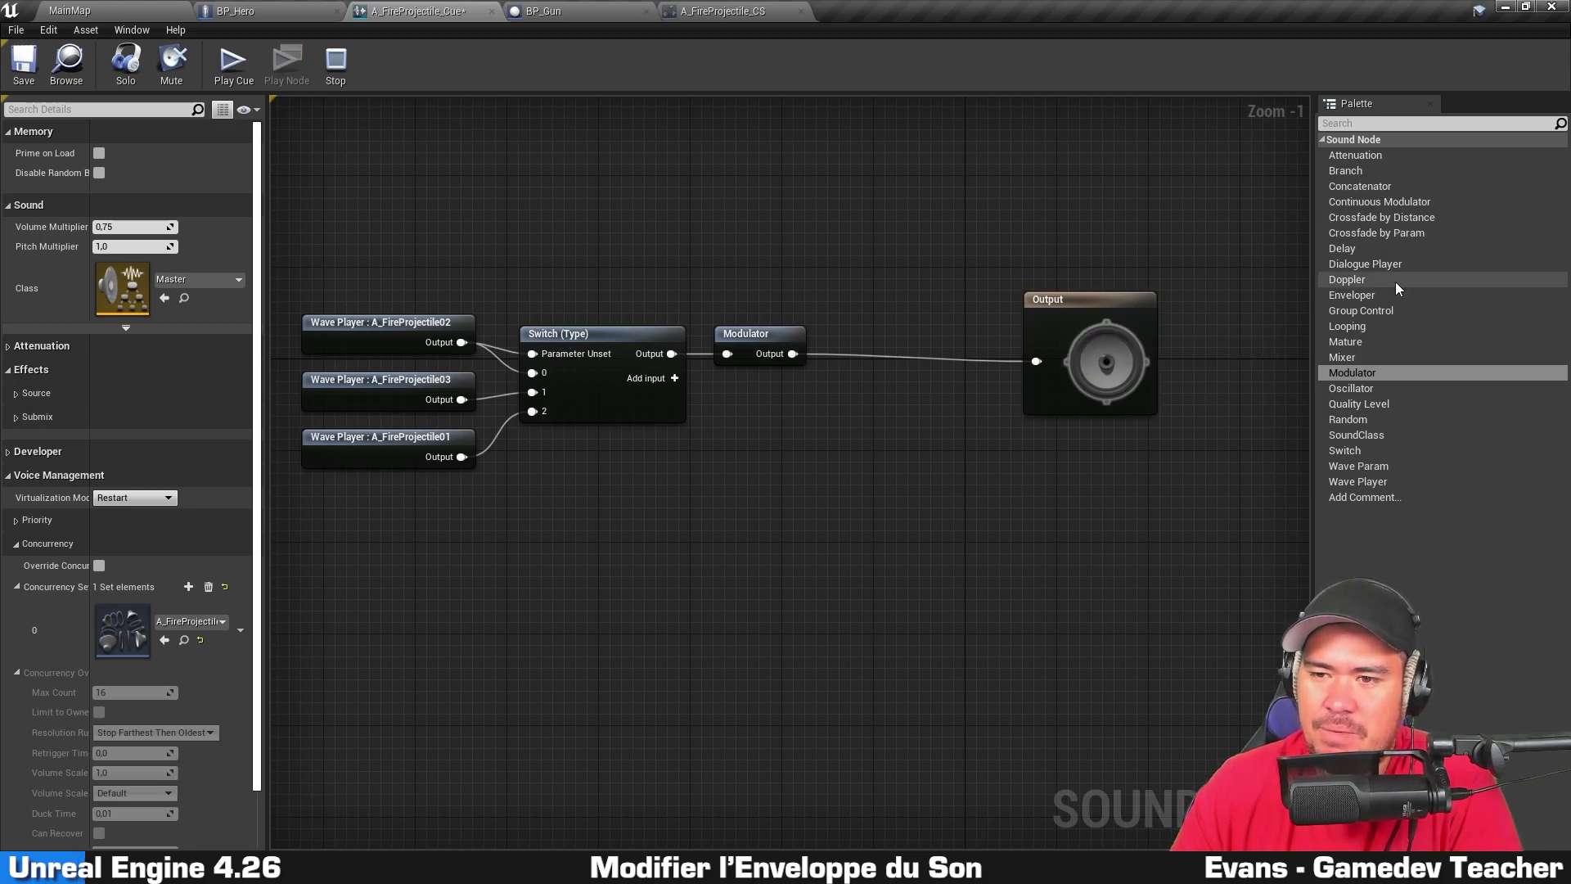
Step: Add an Enveloper node, wire it between the Modulator and Output nodes, and align it with the Modulator
left_click_drag(1353, 293, 916, 310)
left_click_drag(793, 354, 1037, 361)
left_click(917, 400)
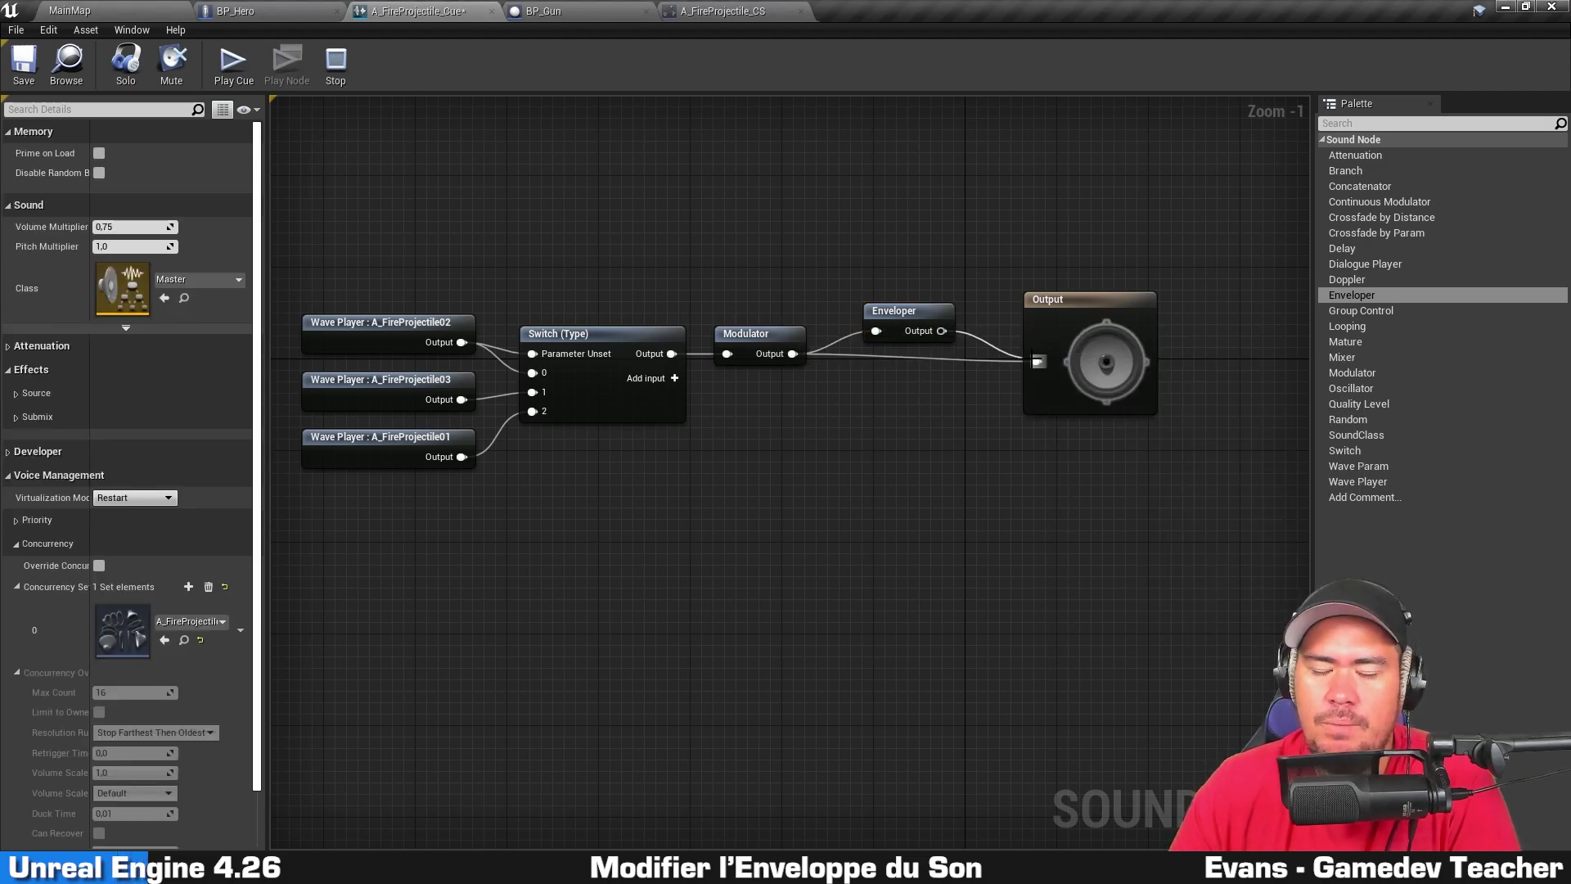
left_click_drag(909, 311, 906, 335)
Step: Show the Enveloper's Volume Curve settings in a wider details area and select the curve's key at time 0
left_click(907, 325)
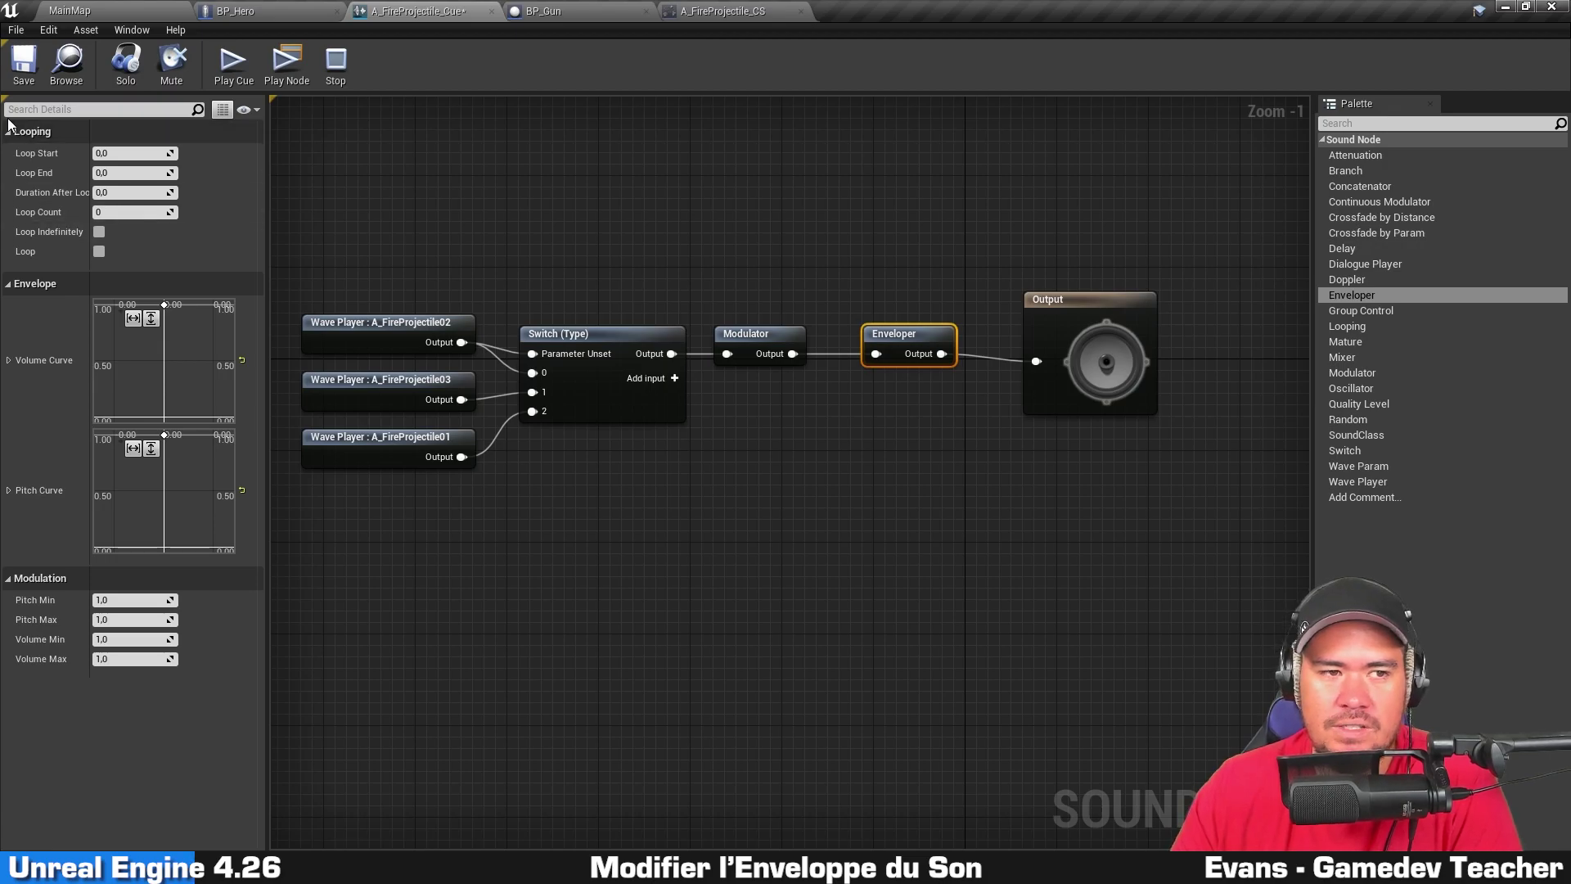
left_click(33, 132)
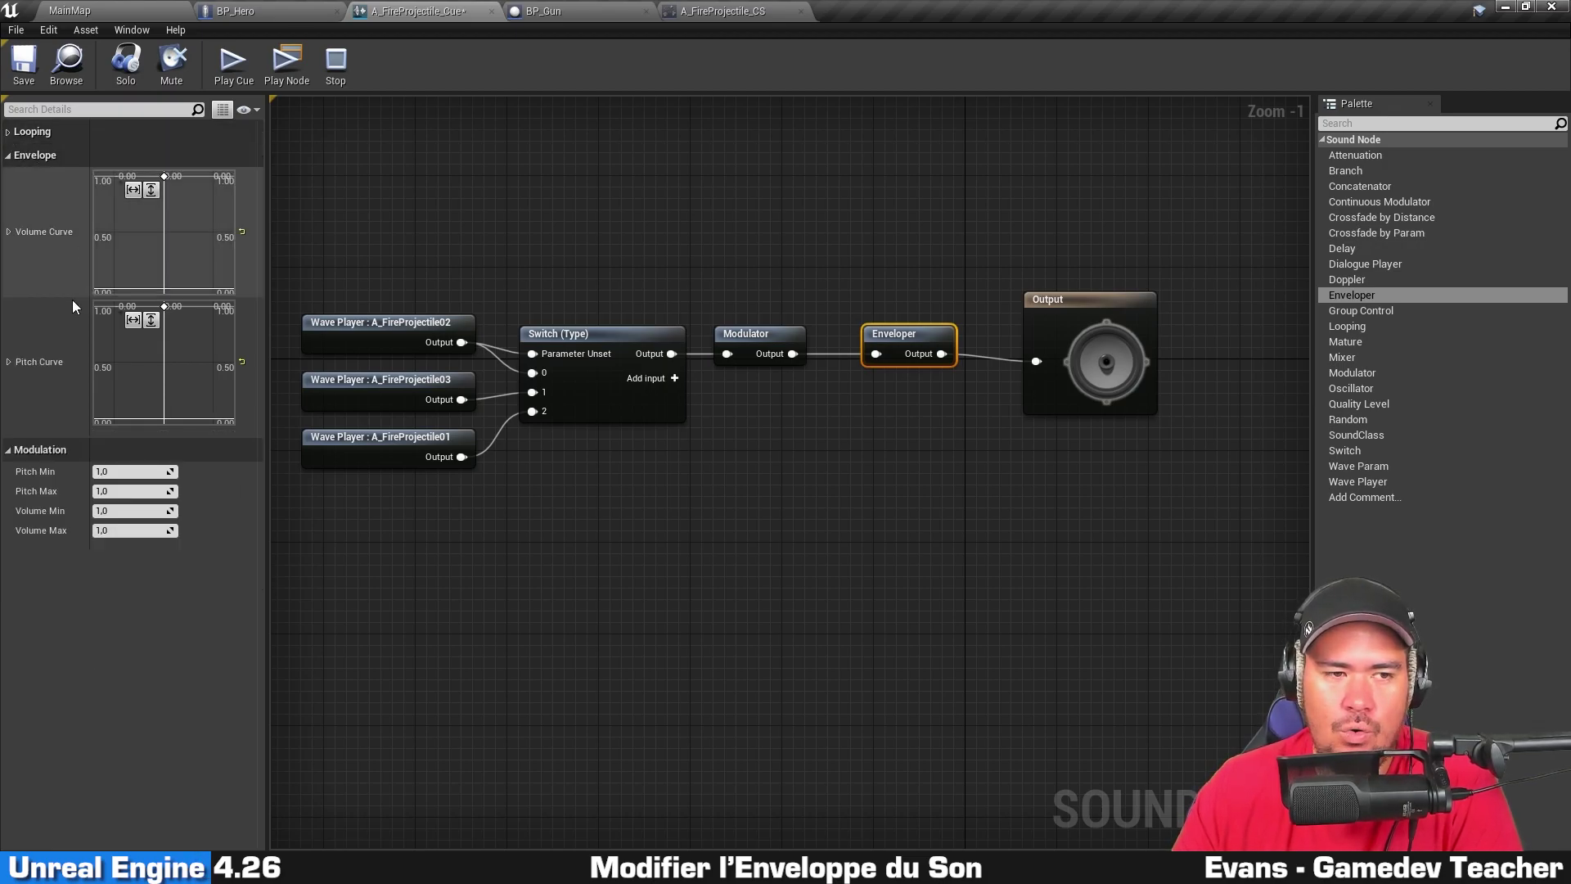
left_click(9, 233)
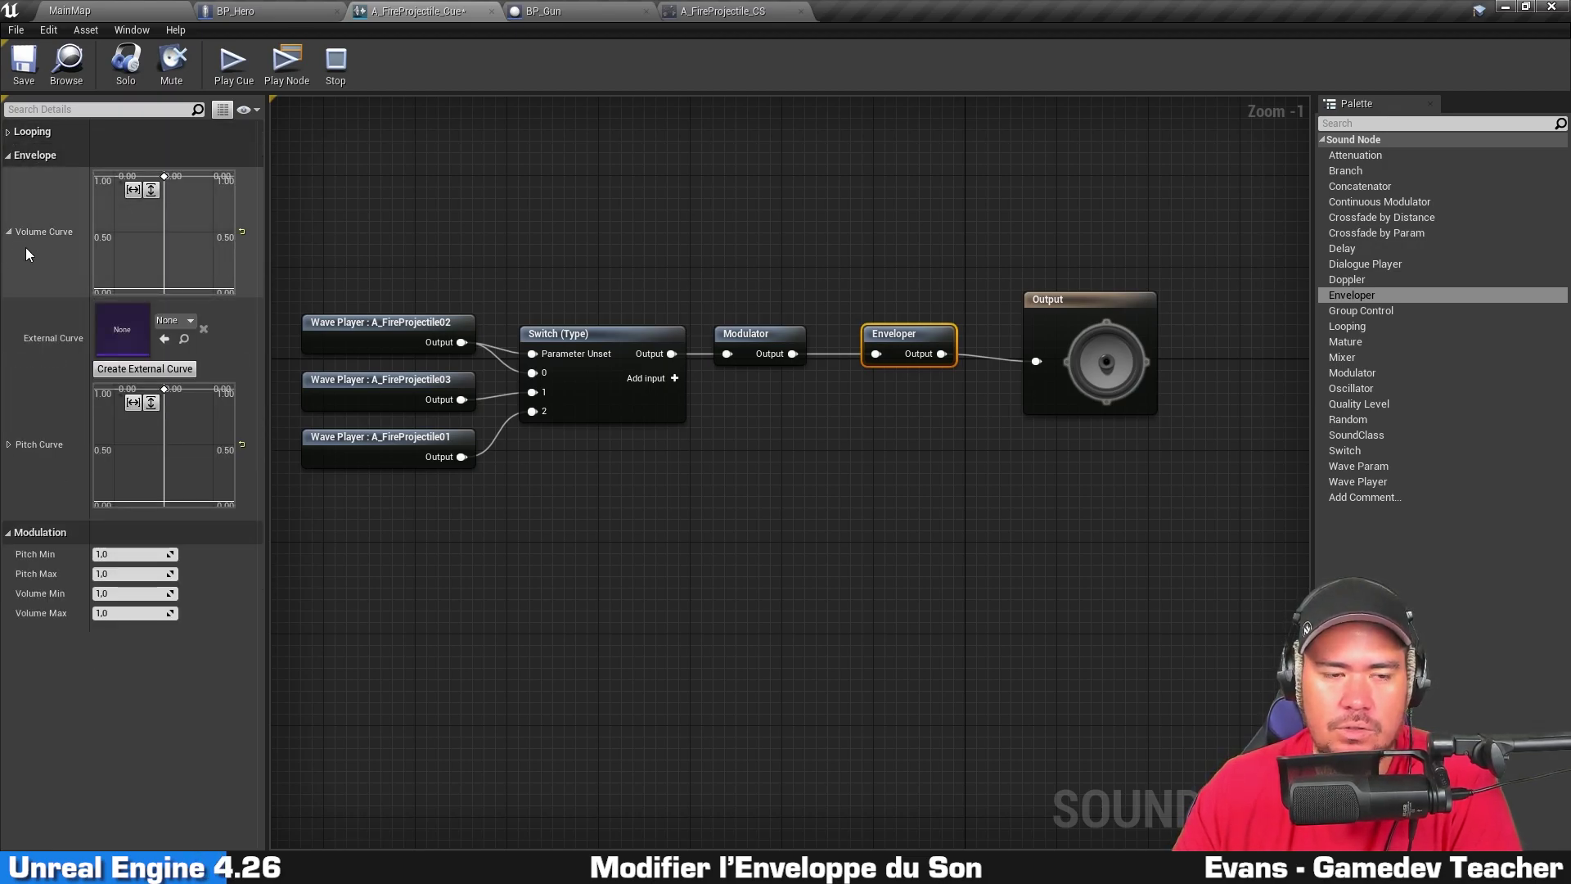
left_click_drag(267, 288, 463, 286)
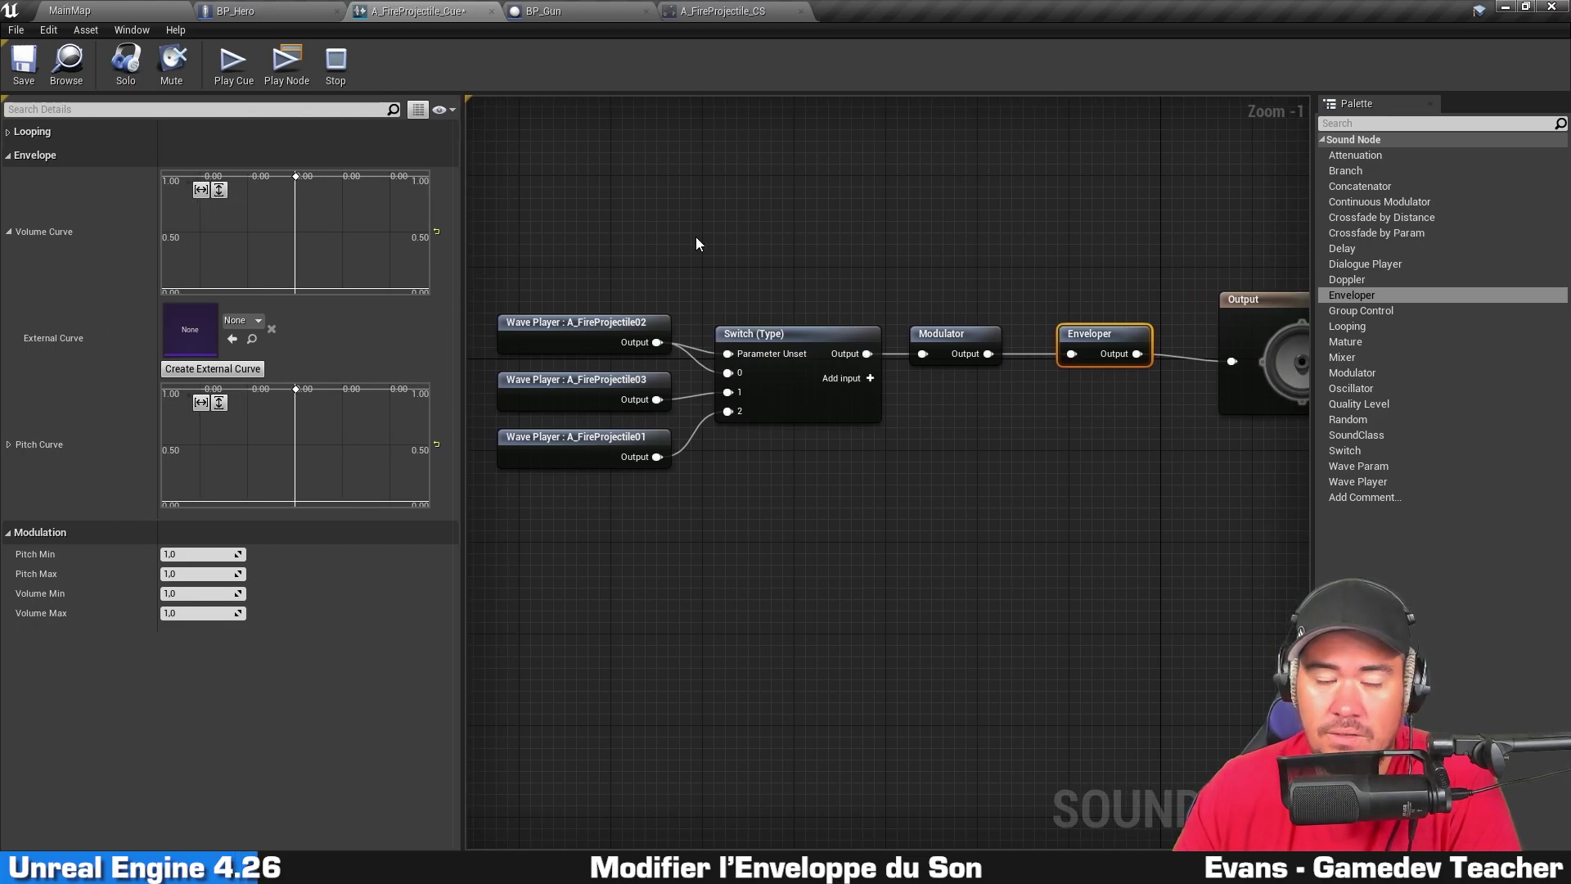
left_click(293, 176)
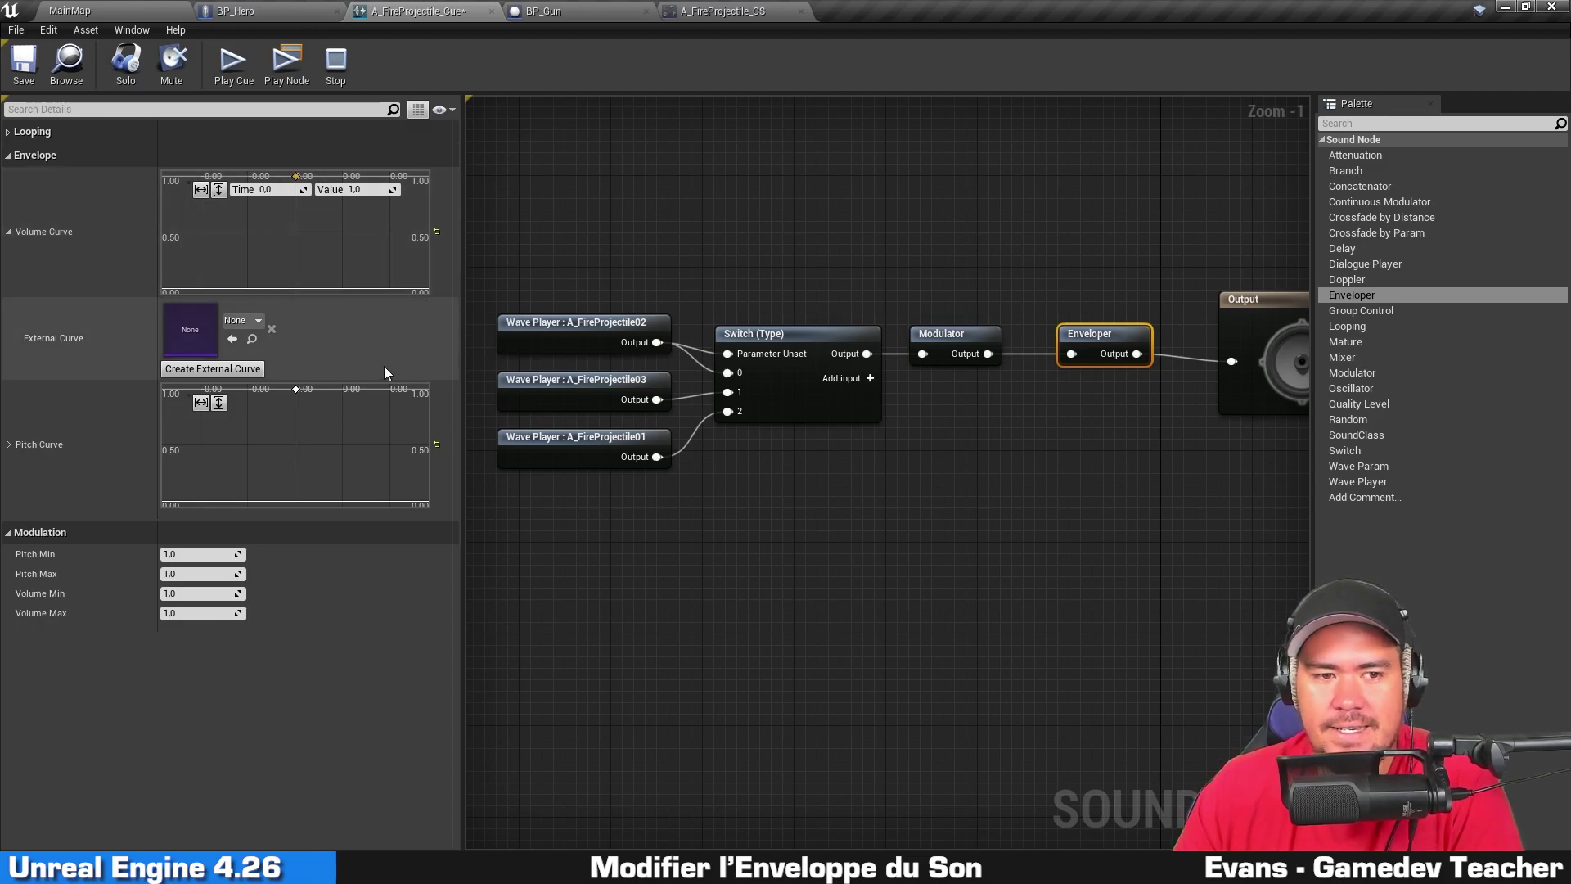
right_click_drag(385, 228, 314, 251)
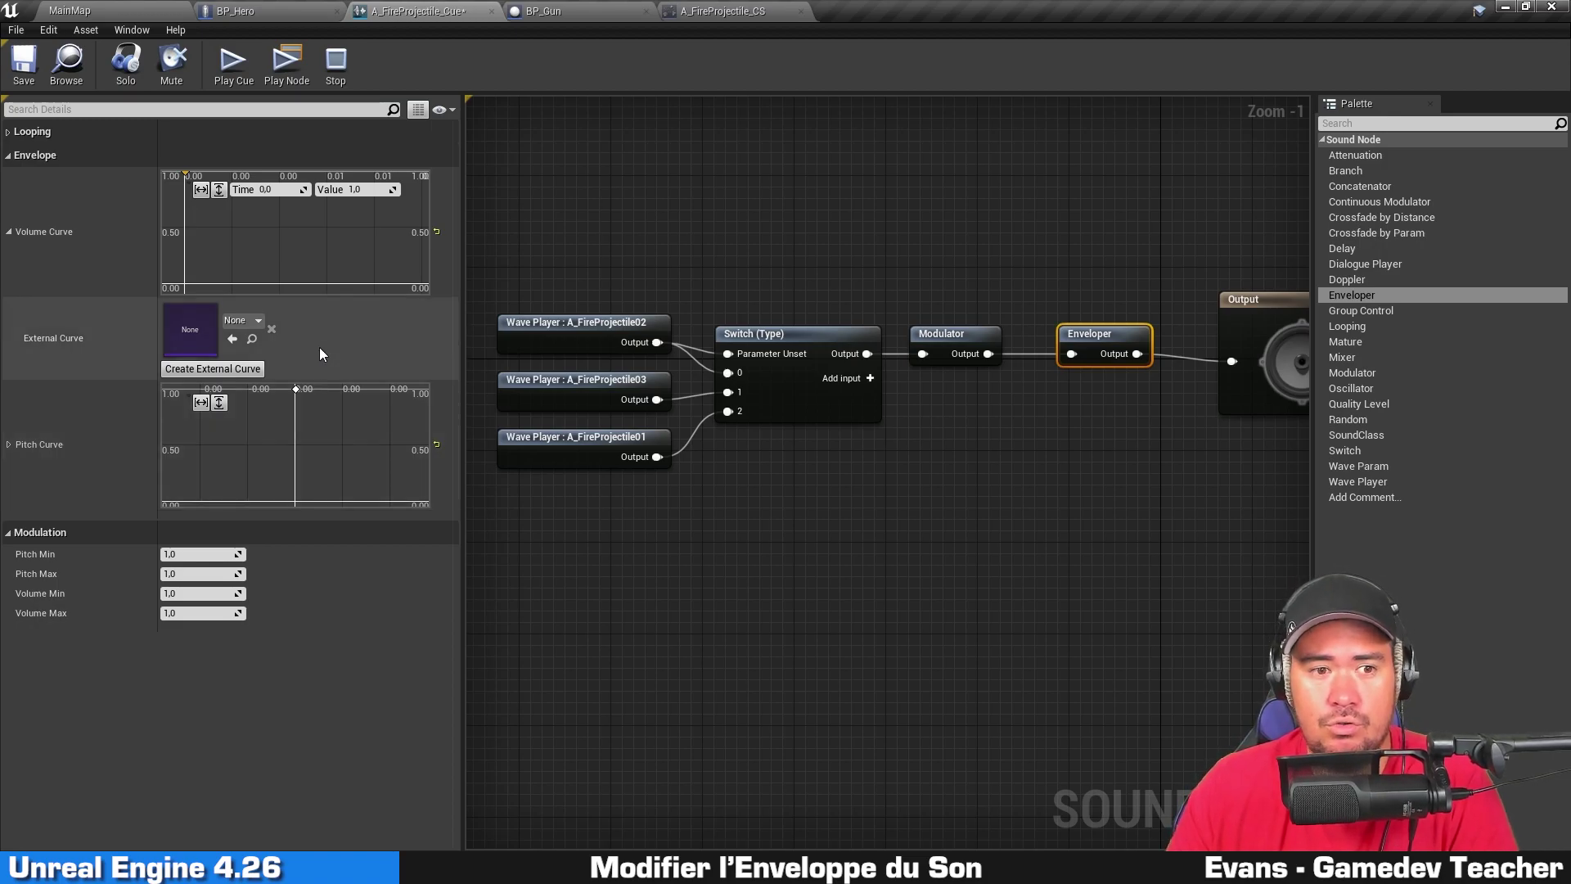
Step: Create an external curve for the Volume Curve, named FFireProjectileVolume, in the TopDownShooter Audio folder
left_click(237, 369)
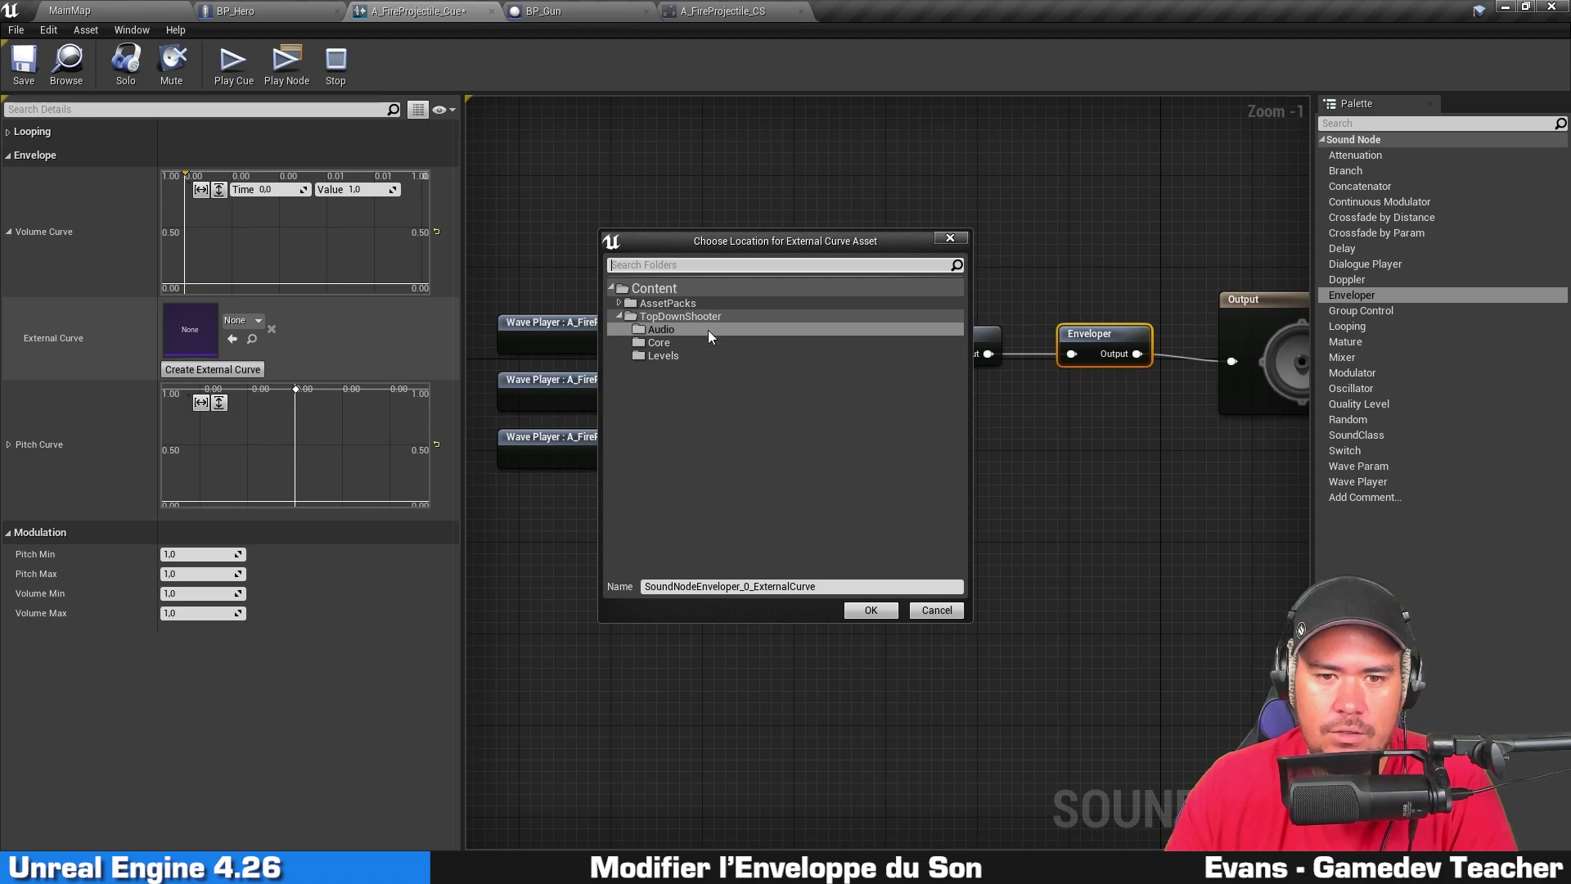
left_click(753, 330)
left_click(822, 586)
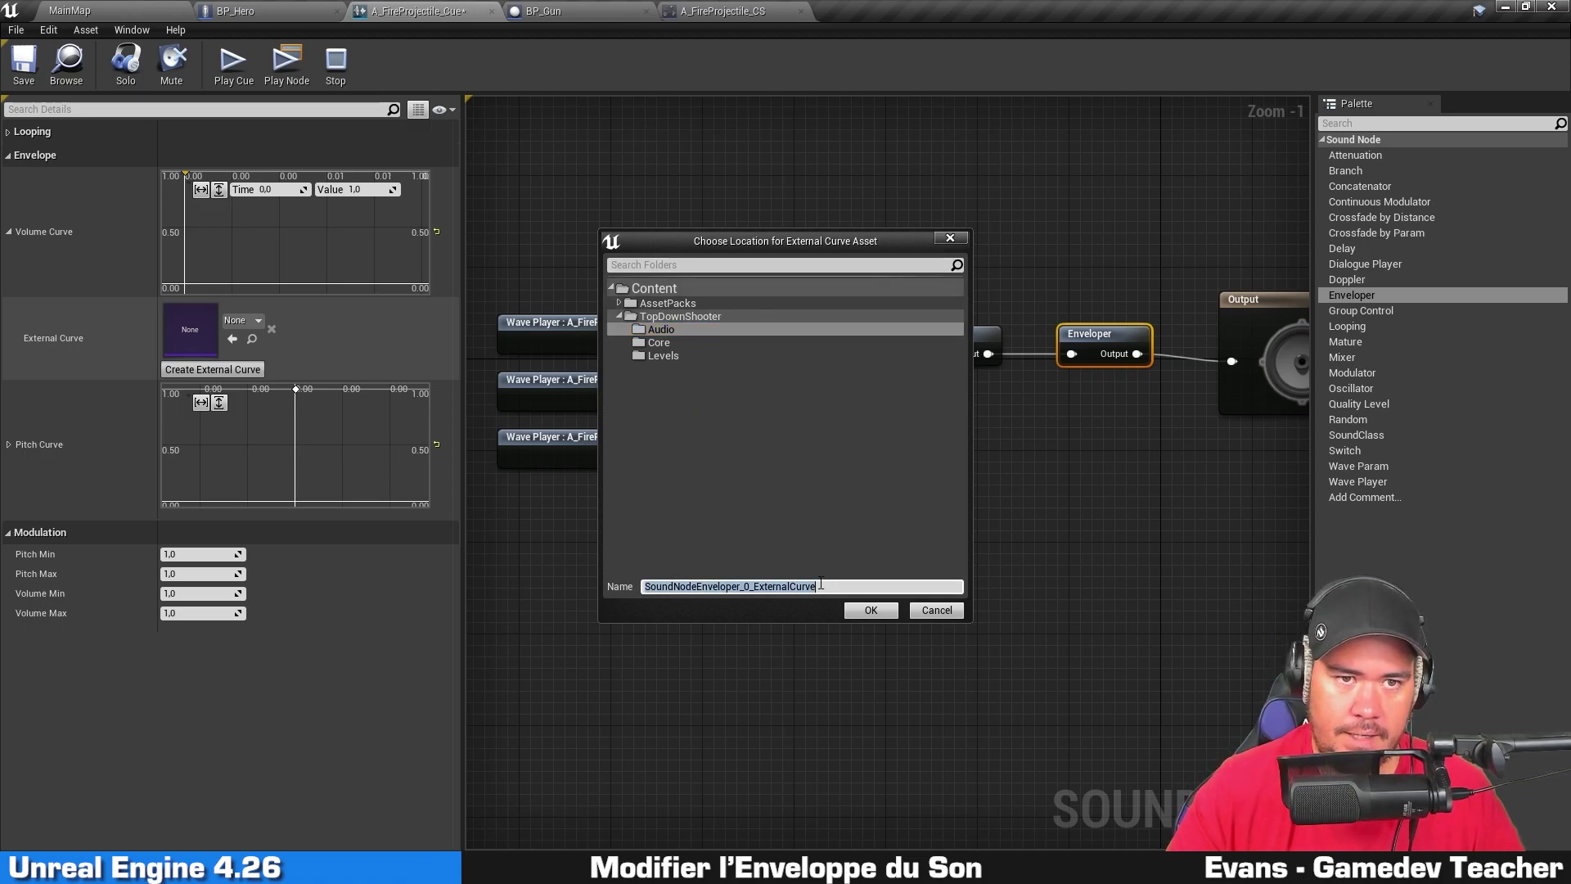
type("FFireProjectileVolume")
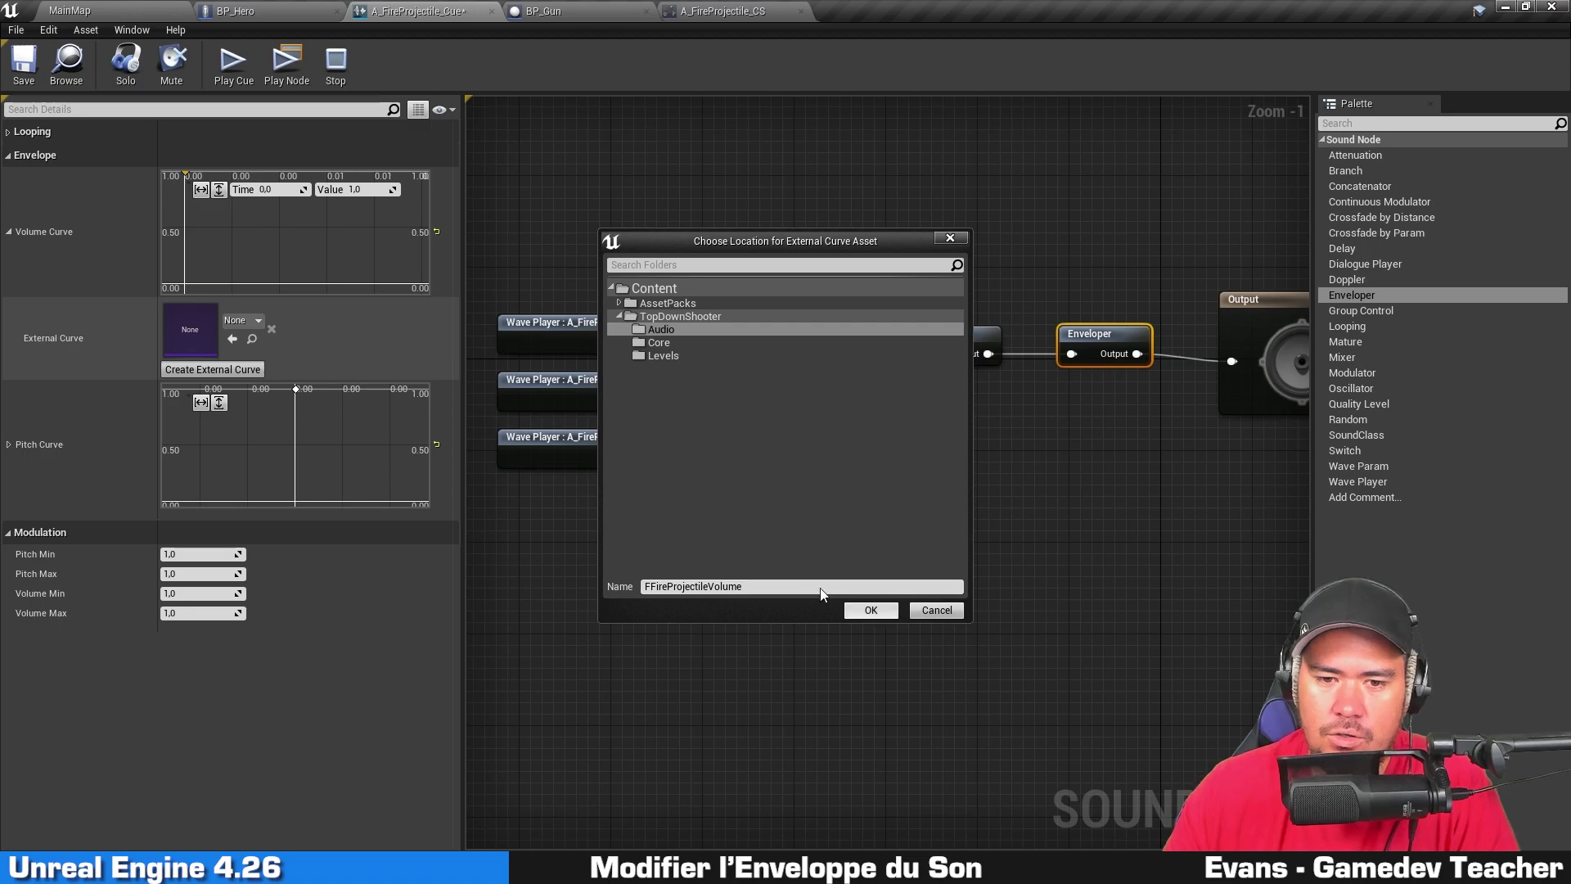
left_click(885, 609)
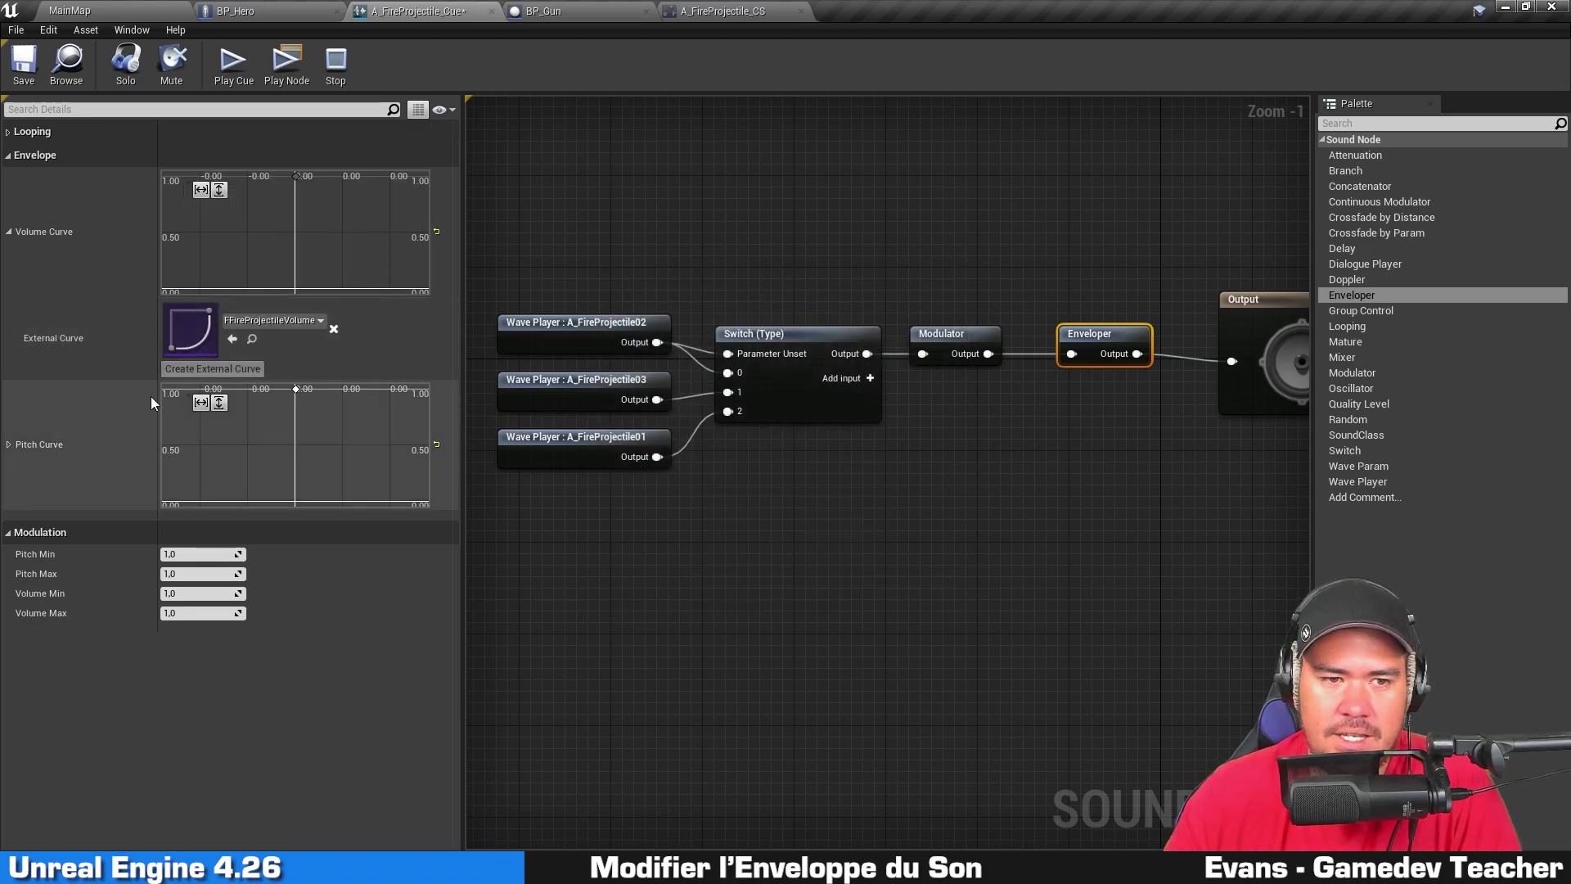
Step: Open the FFireProjectileVolume curve and add a second key at time 1 with value 1
double_click(204, 319)
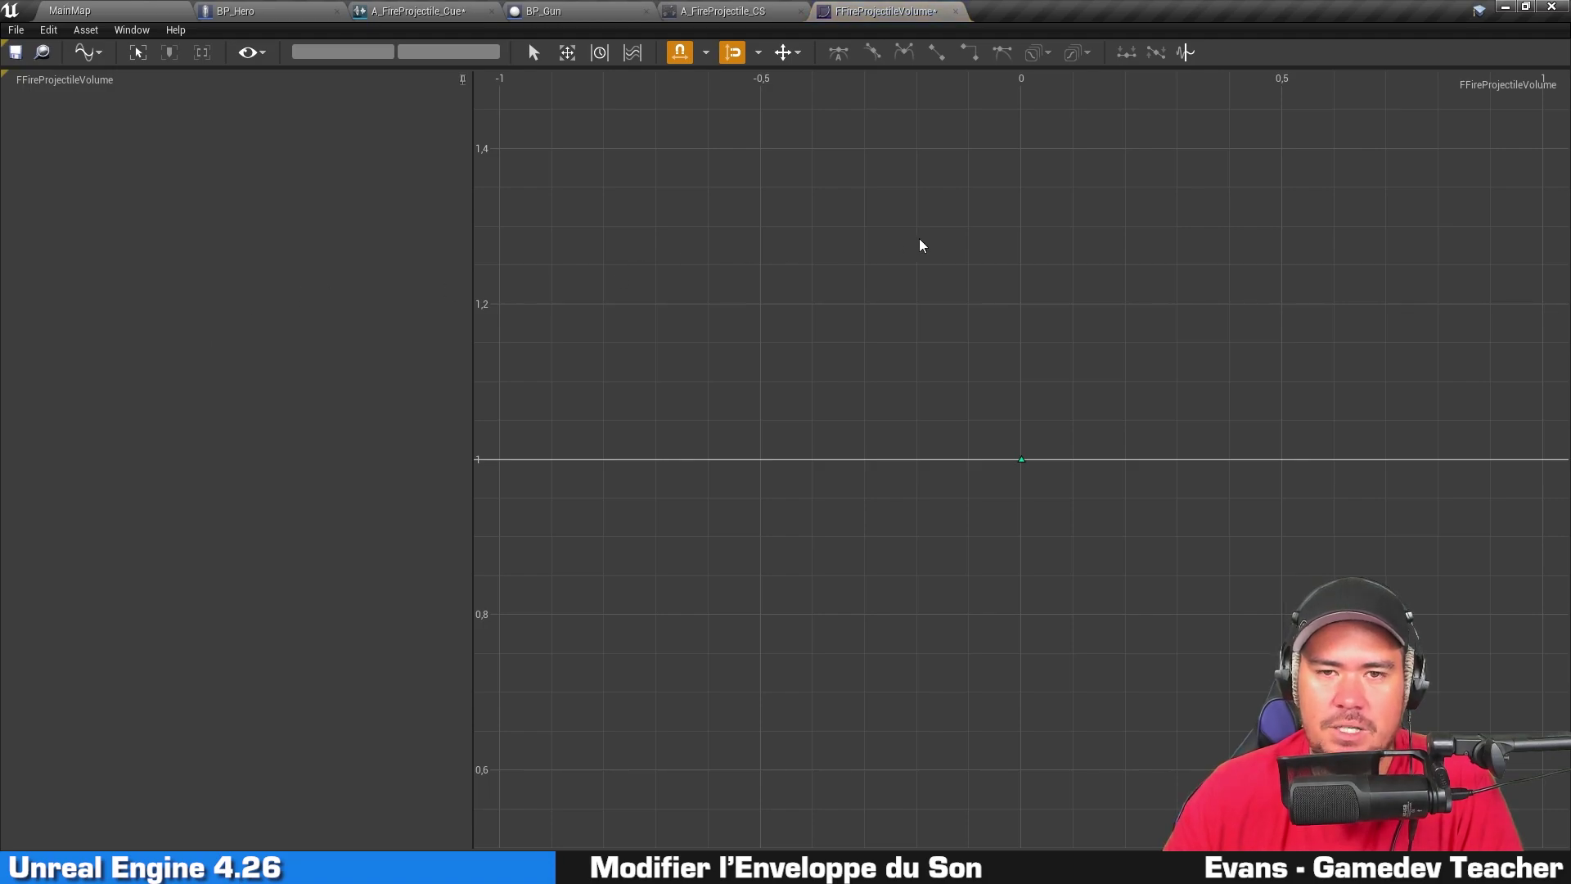
left_click(1022, 459)
left_click(978, 401)
left_click(1022, 460)
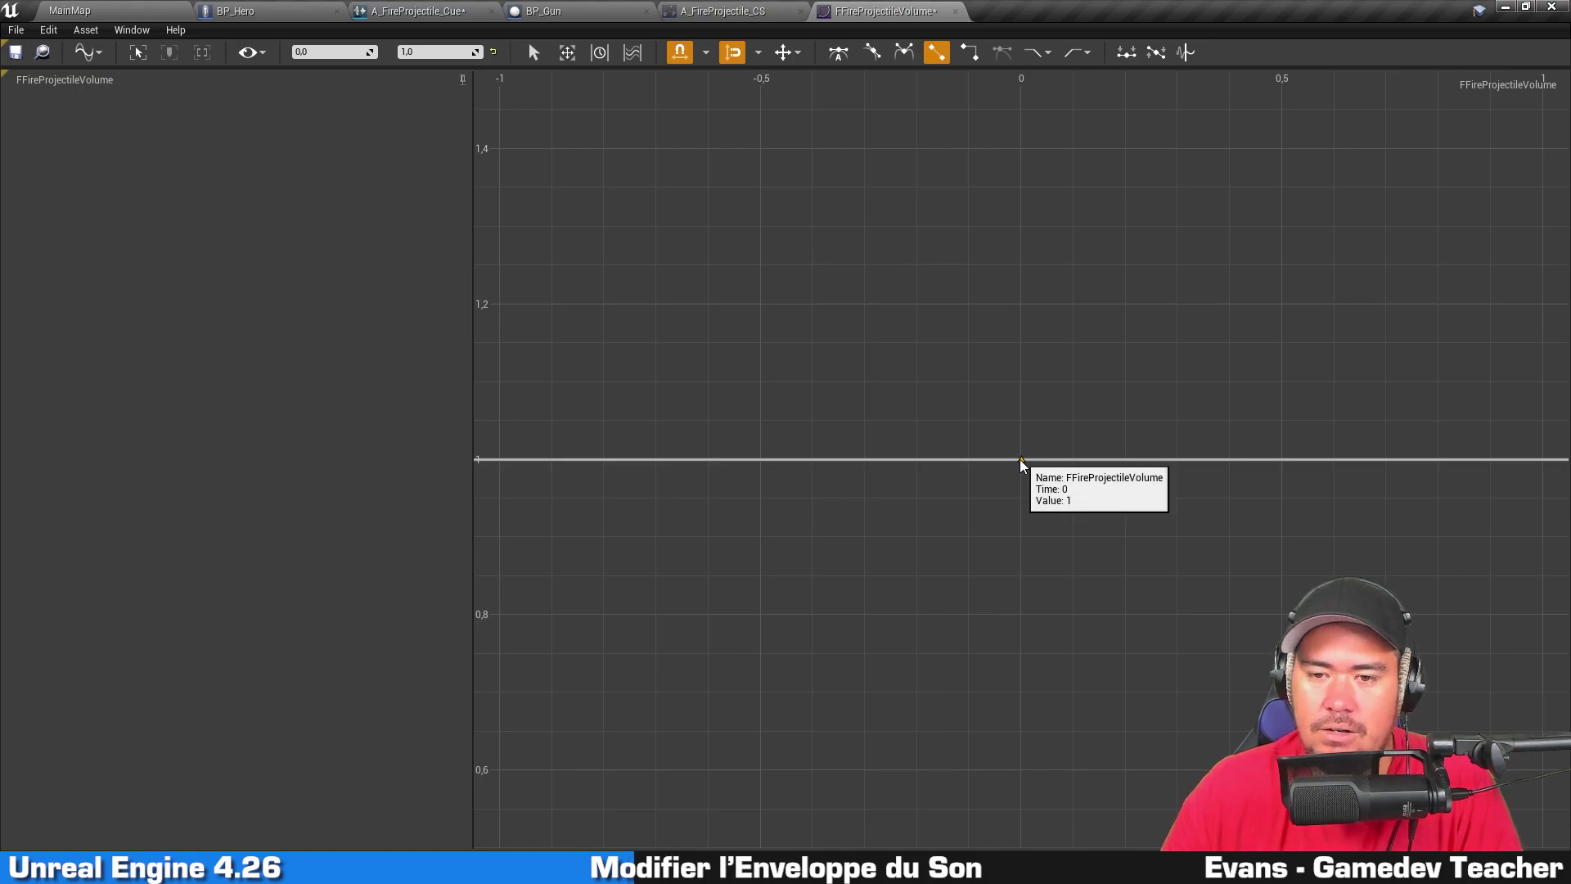
right_click_drag(1266, 537, 1007, 376)
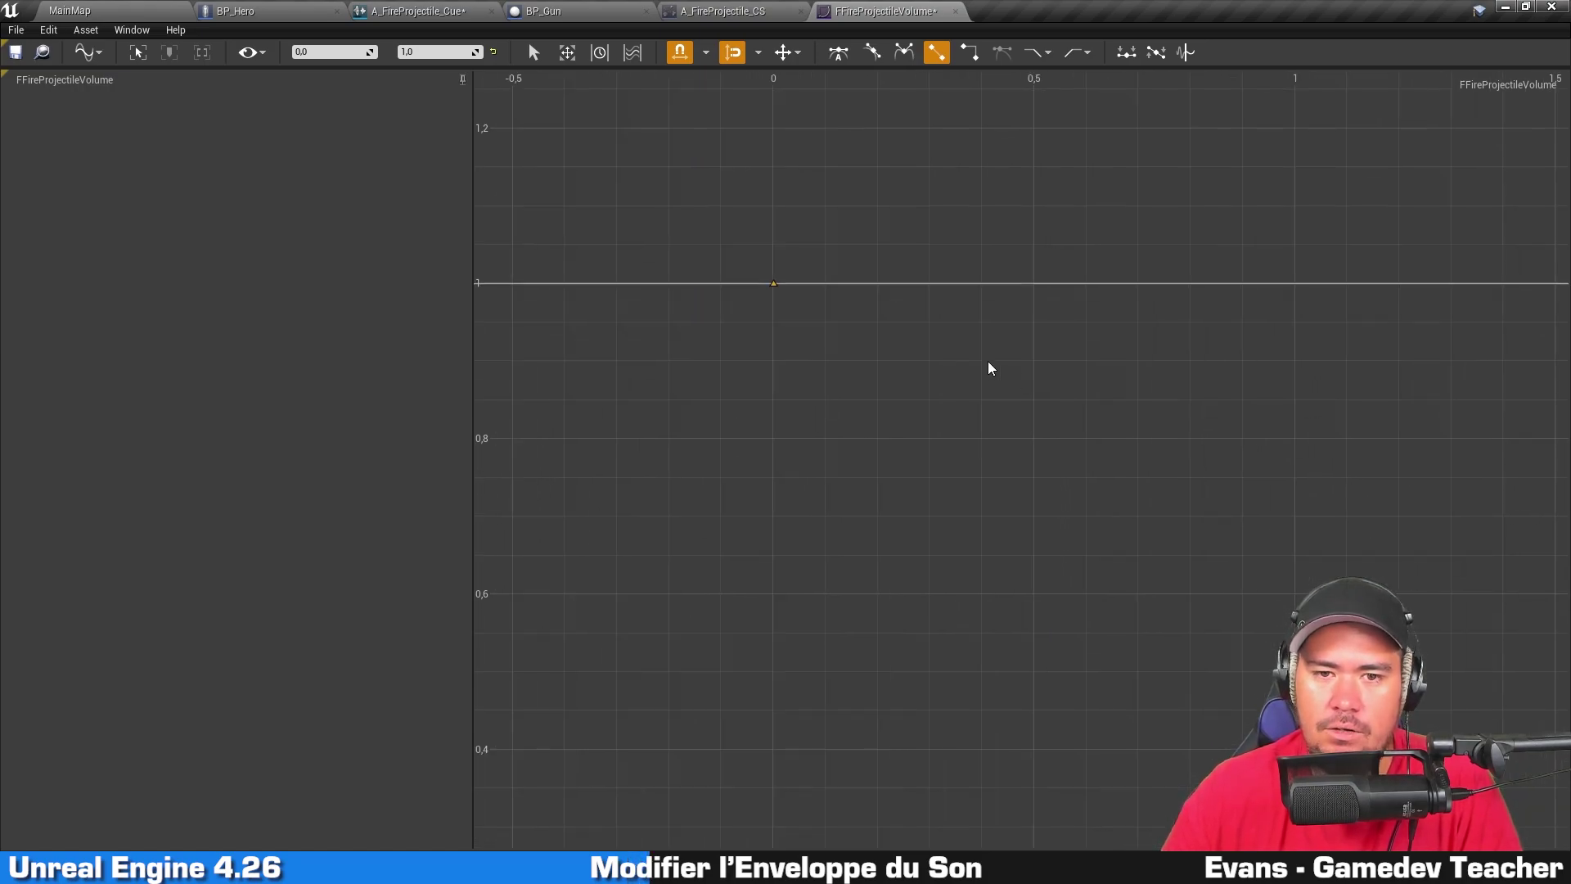
right_click_drag(1305, 358, 1242, 334)
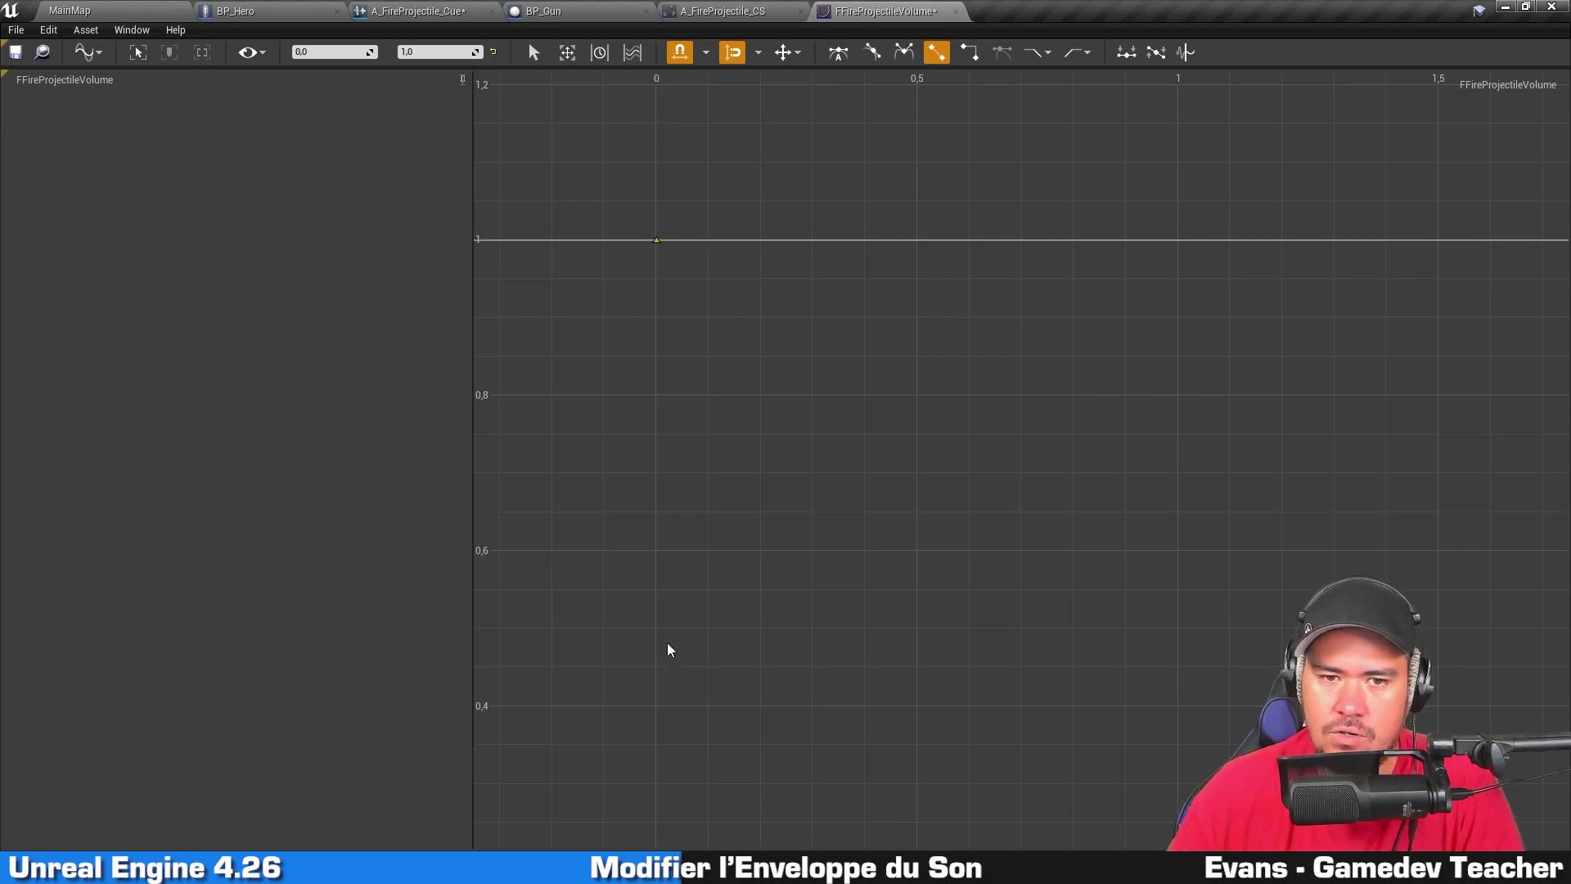
middle_click(1179, 242)
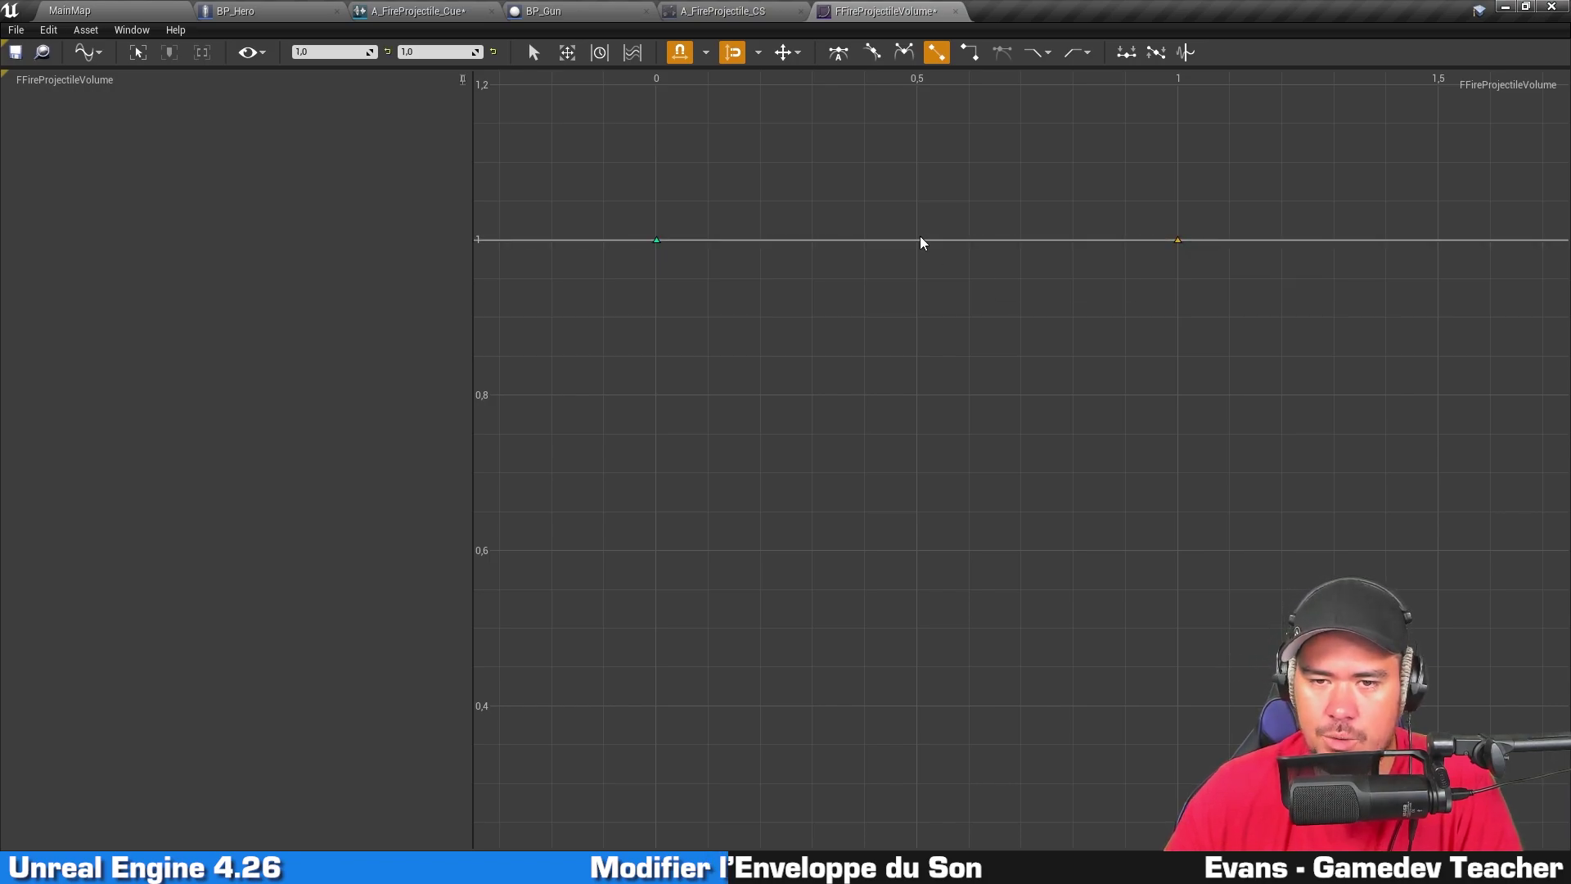
right_click(919, 246)
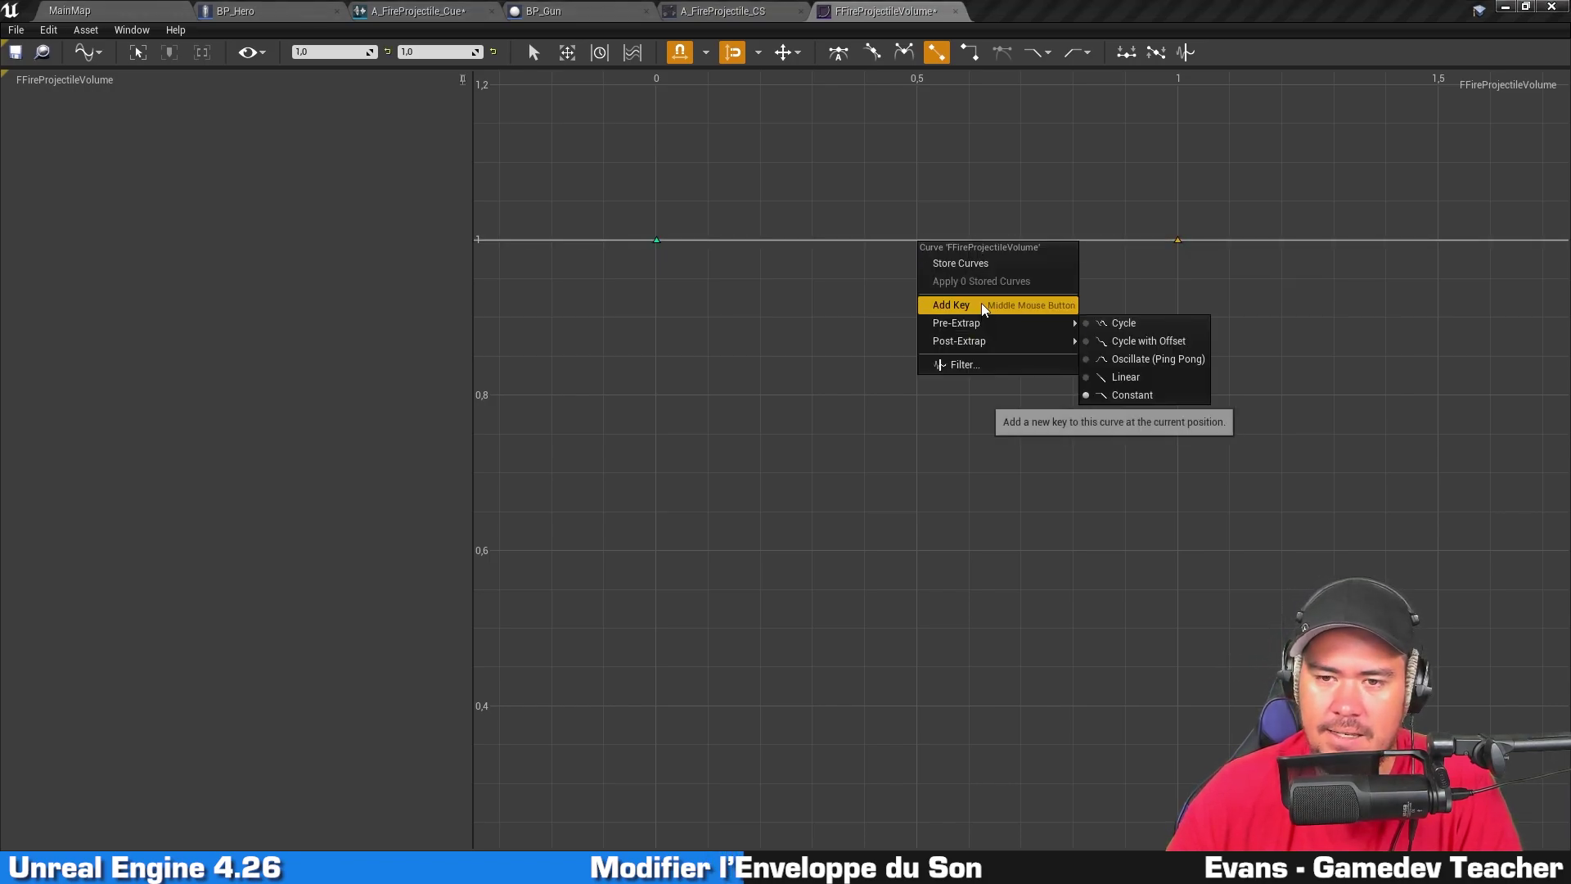
left_click(1212, 270)
Step: Move the second key to time 0.7, set its value to 0 and fit the whole curve in view
left_click_drag(1179, 240, 1035, 570)
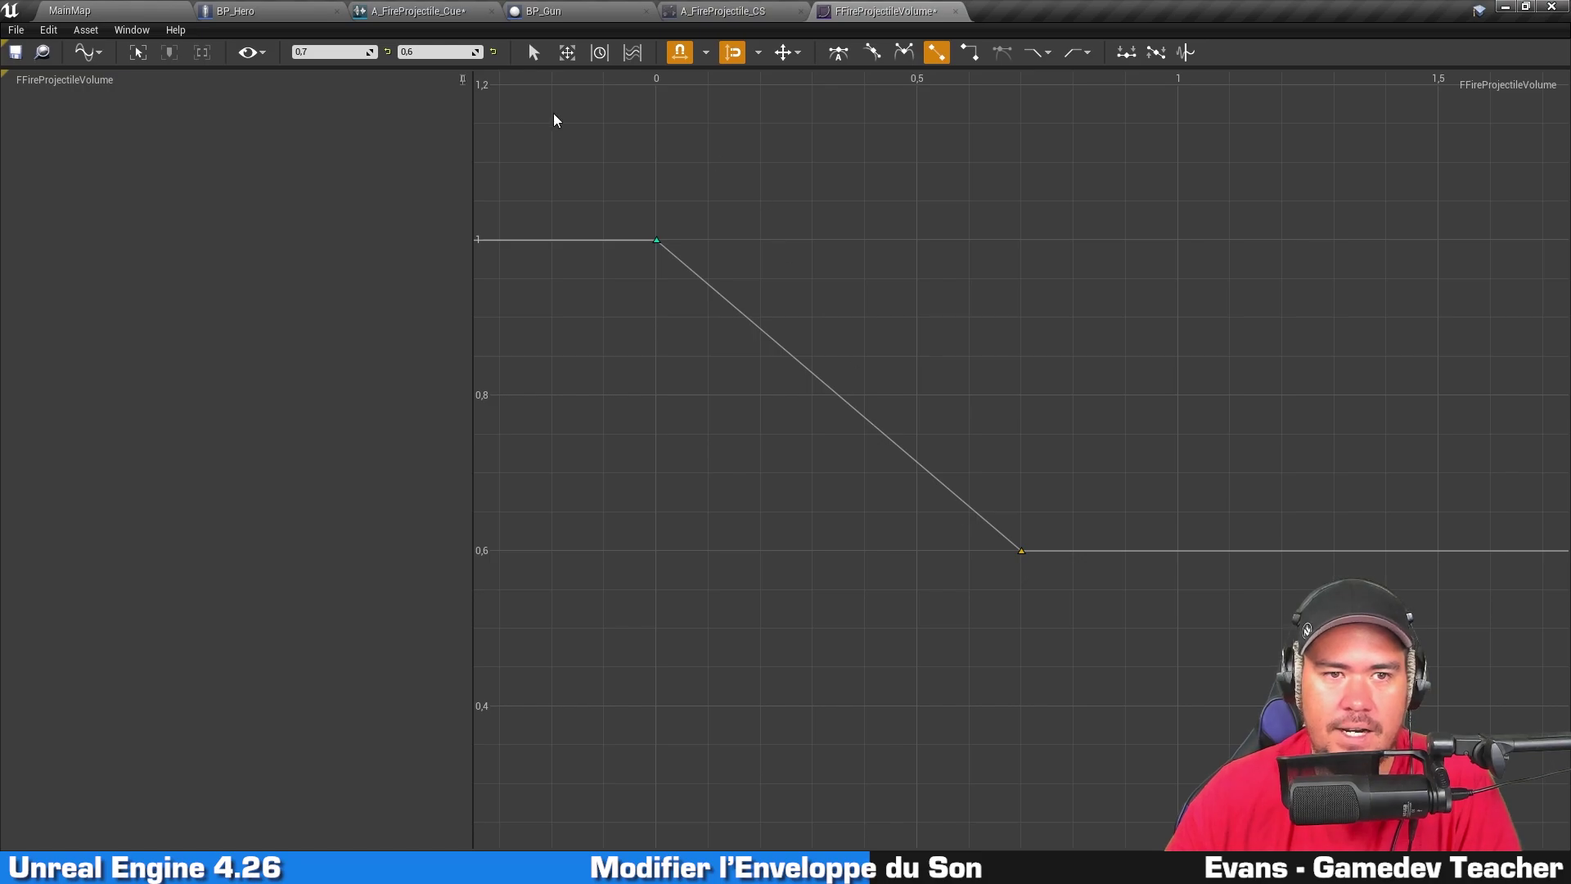
left_click(445, 52)
type("0")
key("Return")
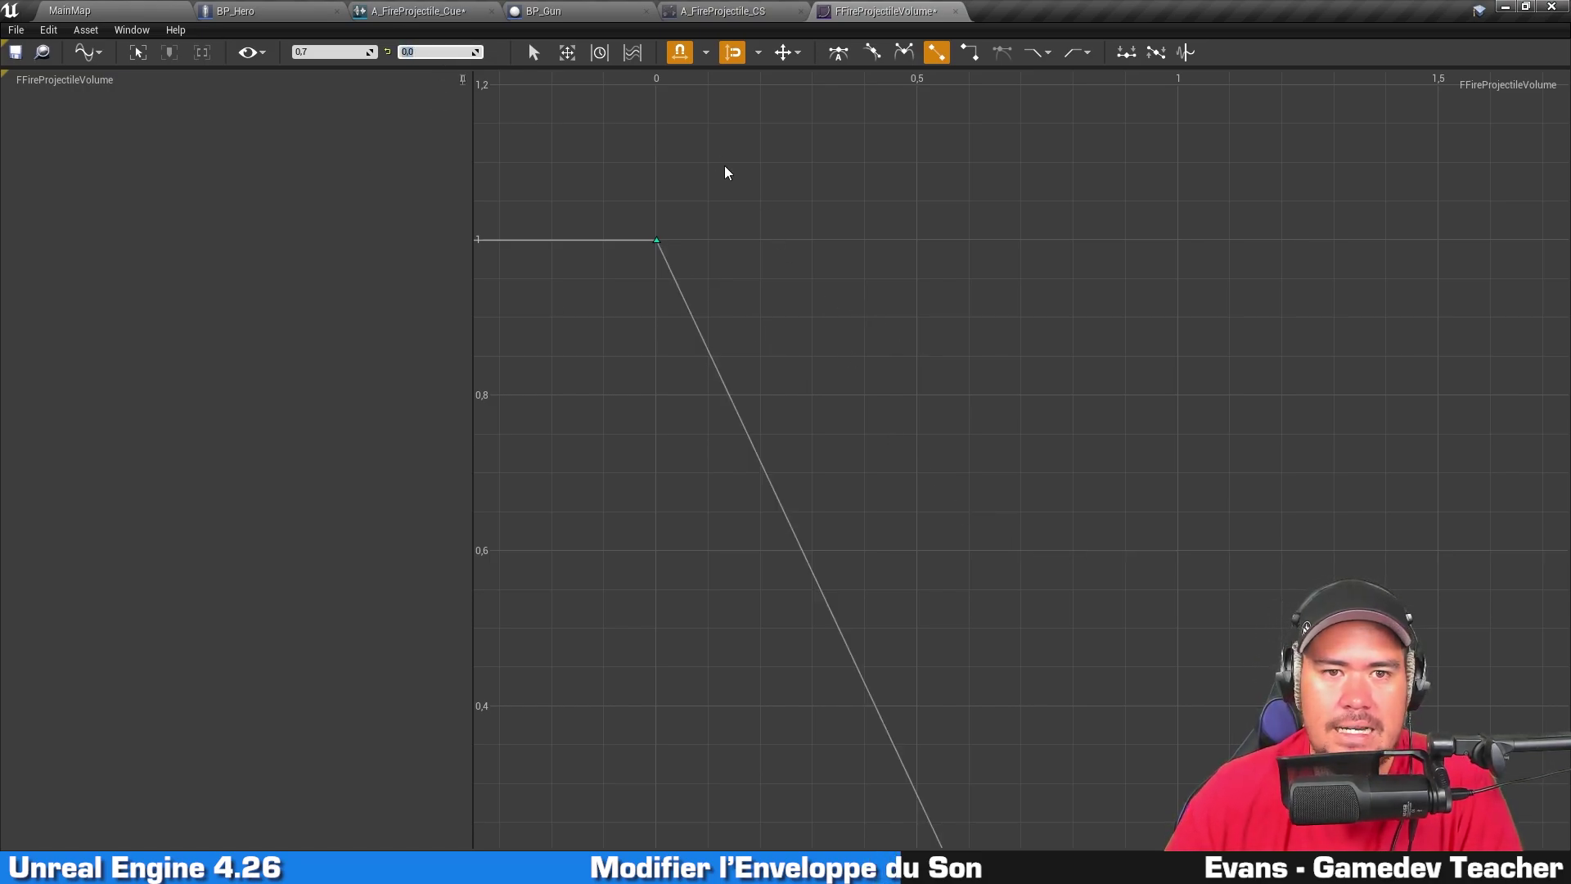
left_click(138, 54)
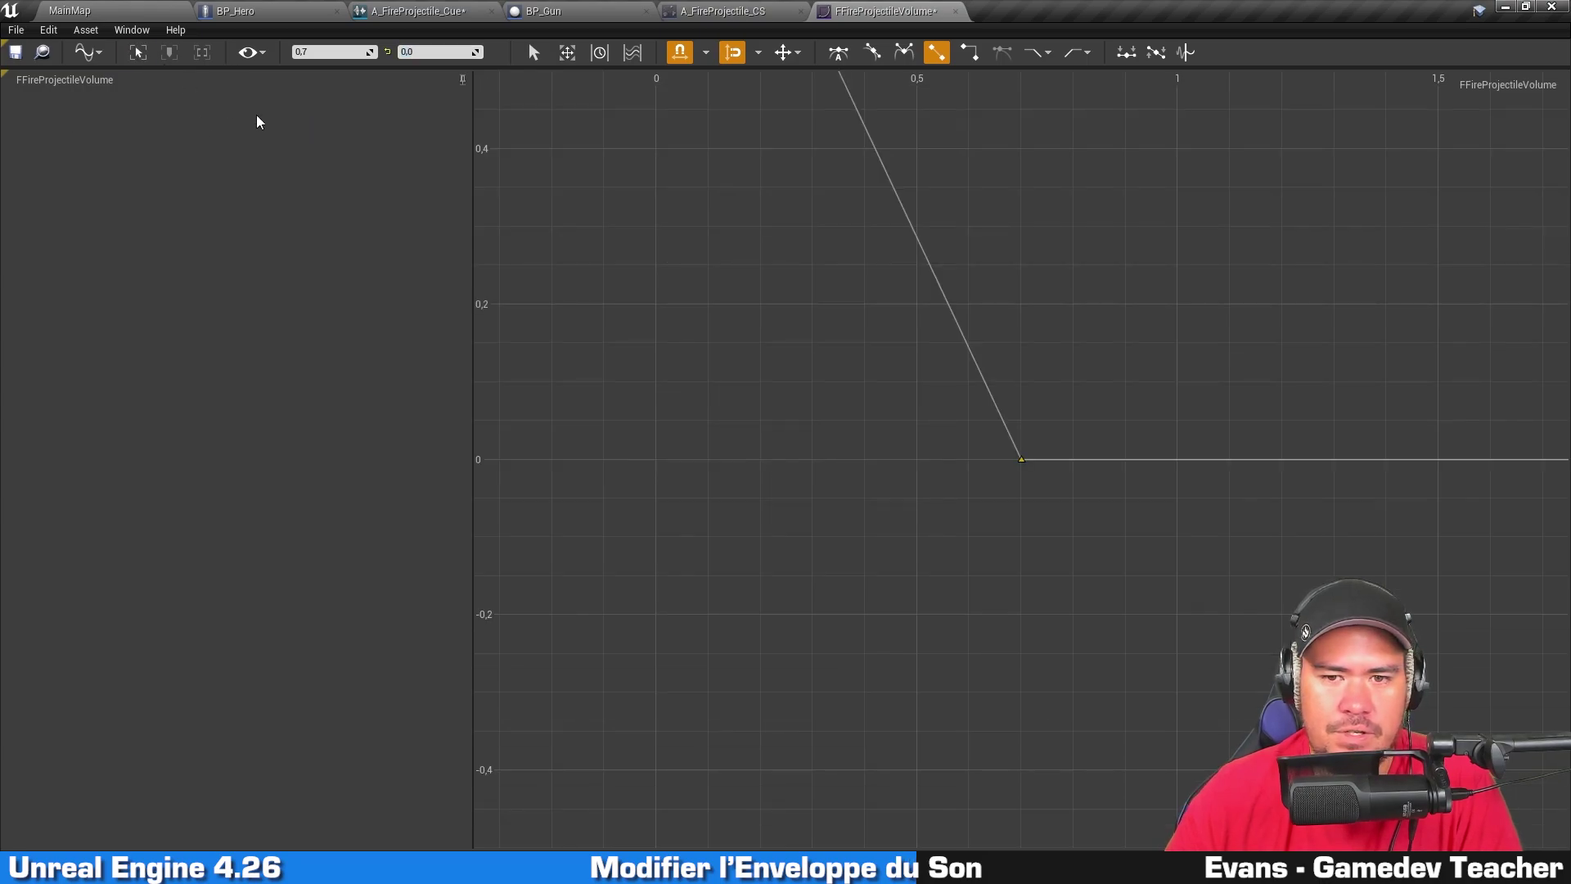
left_click(717, 207)
right_click_drag(810, 188, 824, 361)
left_click(137, 53)
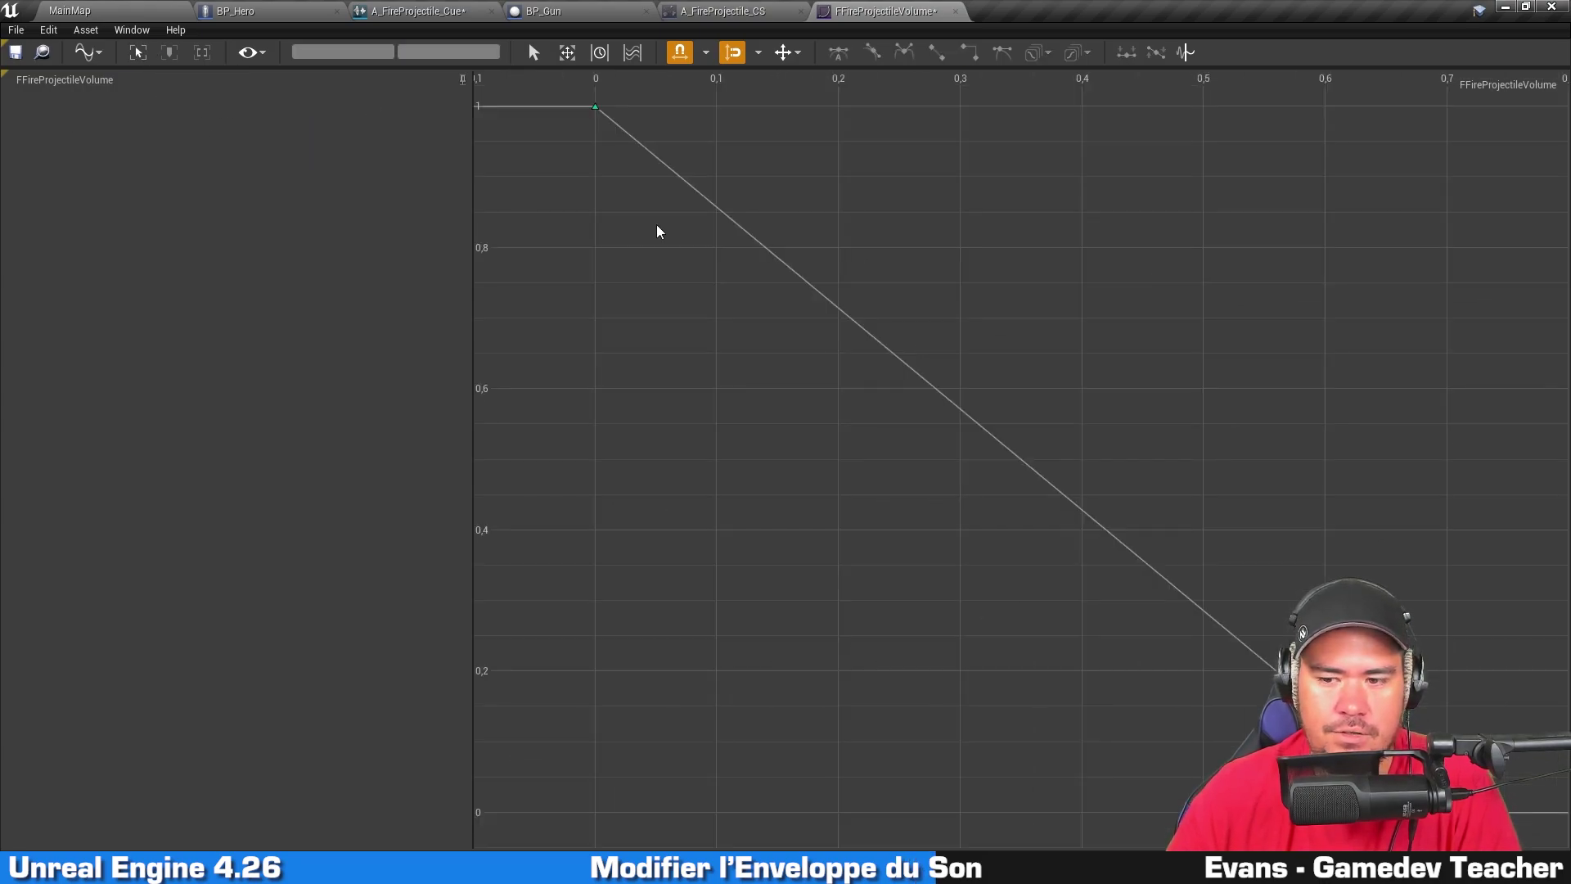
Step: Select both curve keys and set their interpolation to cubic with automatic tangents
left_click(595, 107)
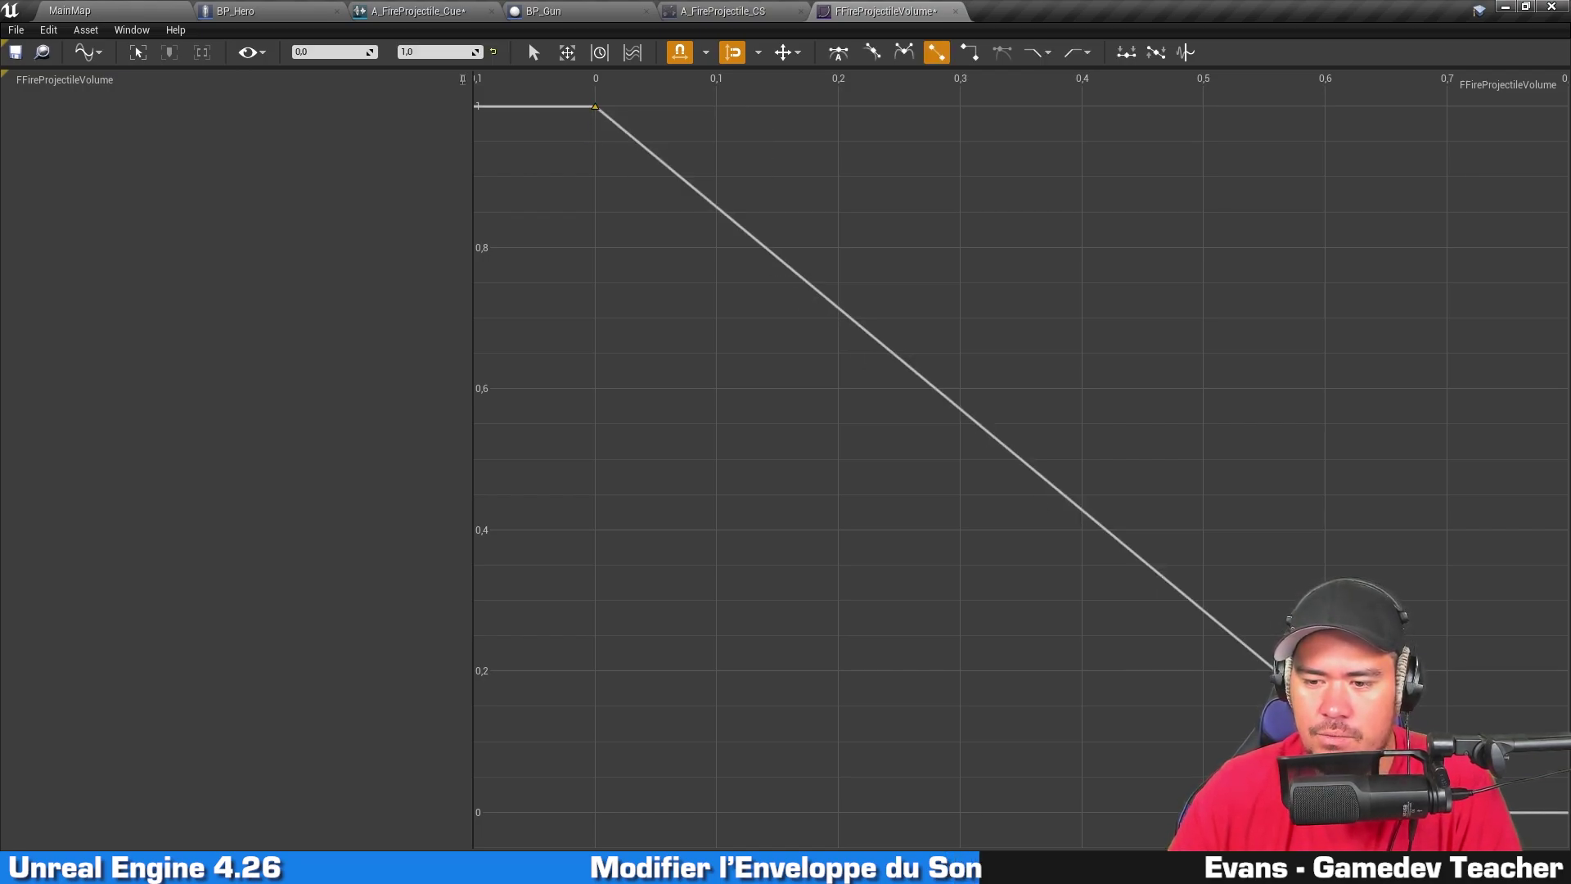
left_click(1447, 812)
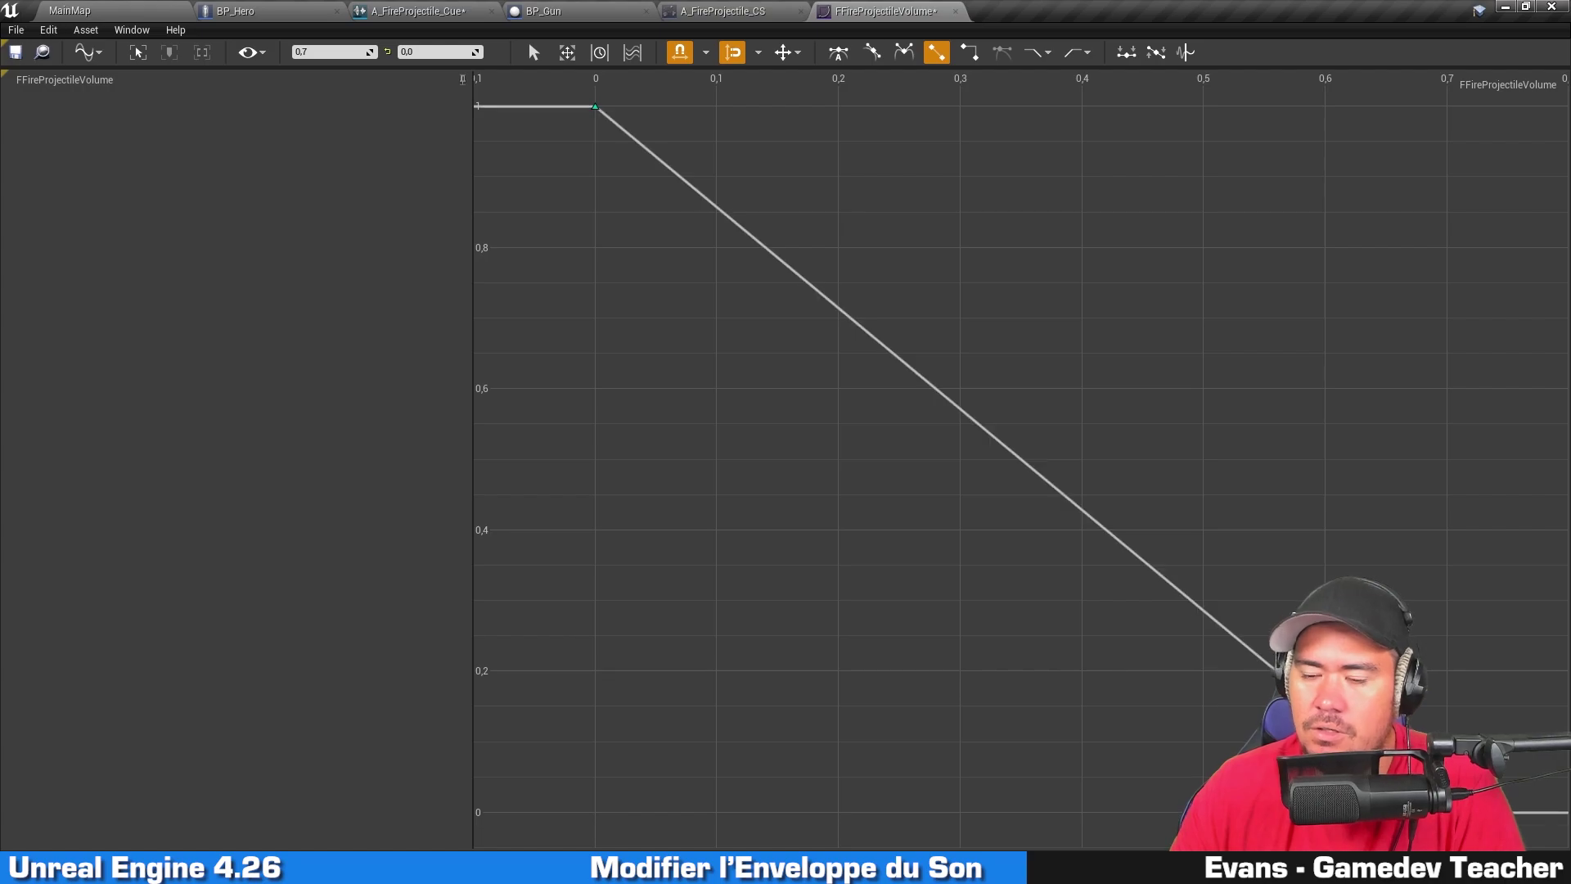
left_click_drag(549, 88, 1469, 828)
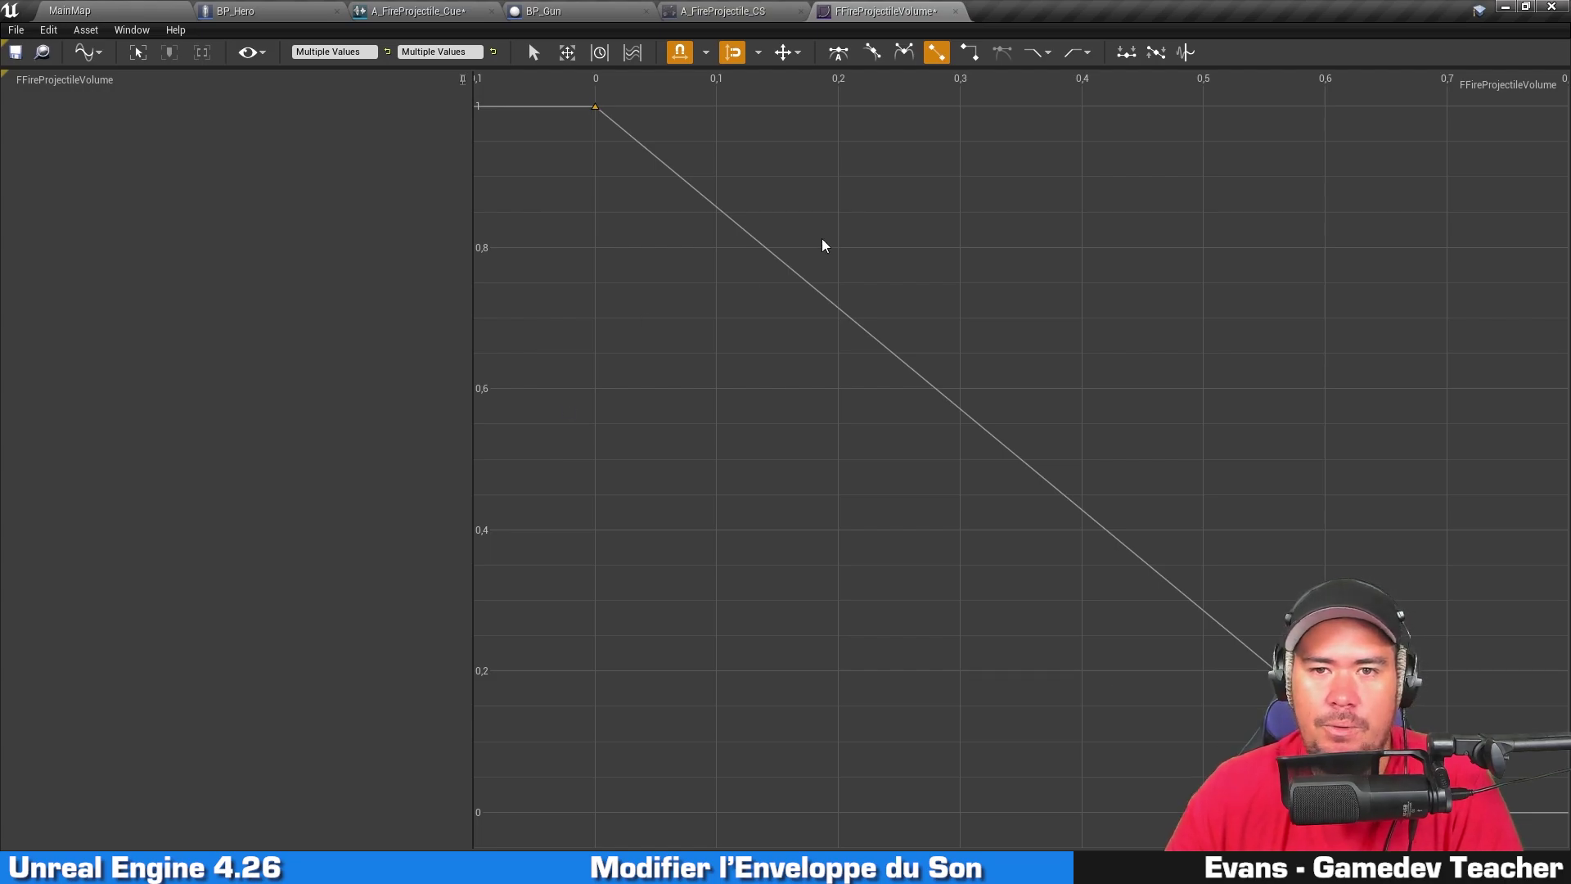
left_click(839, 52)
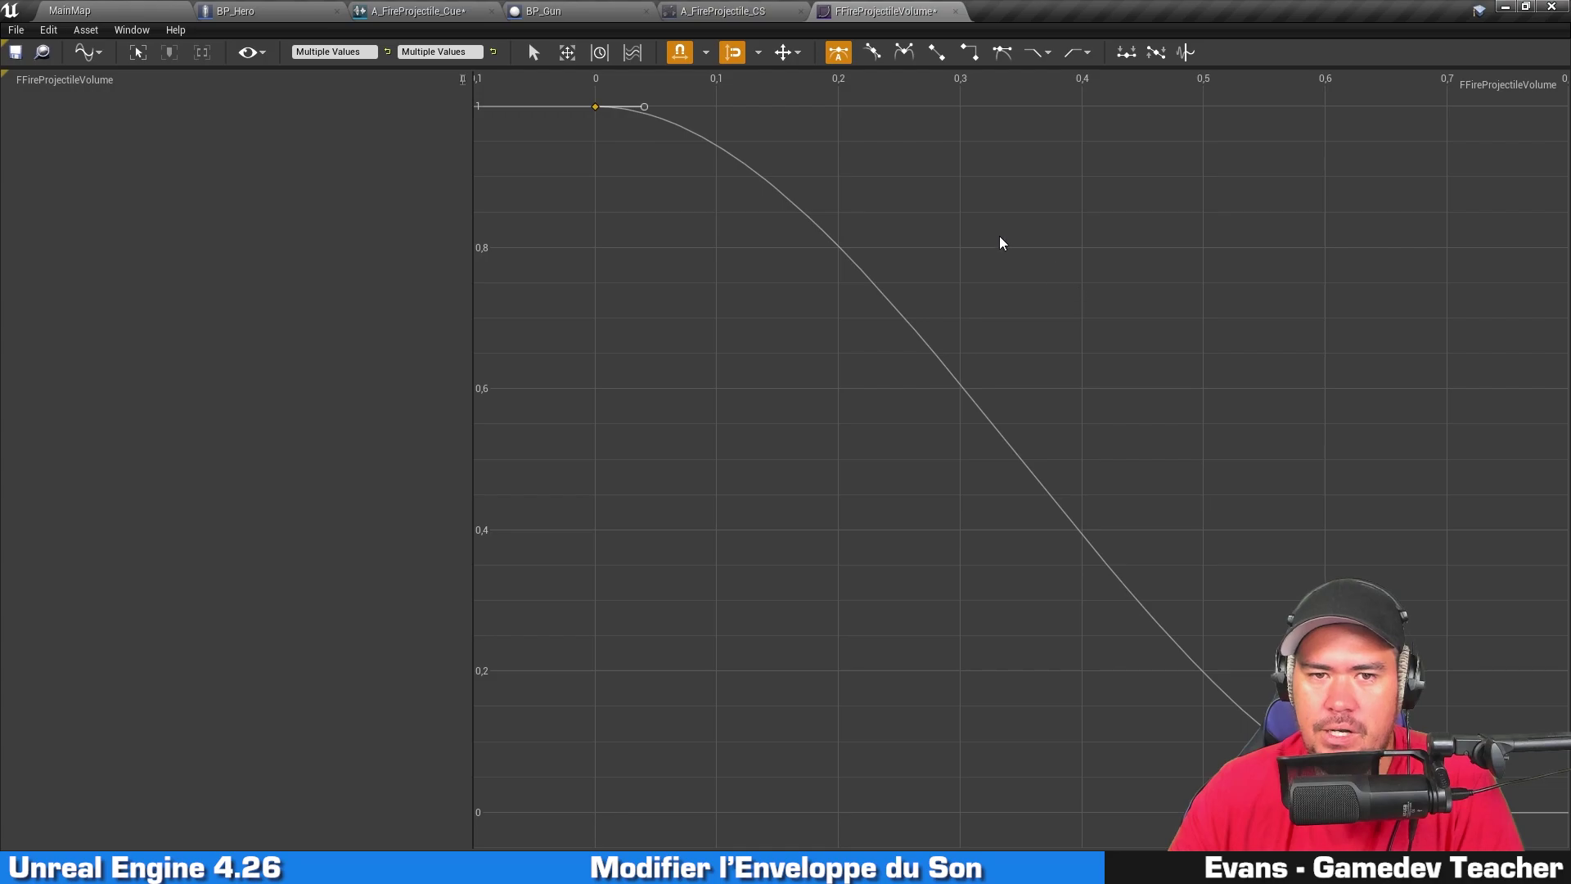
Step: Steepen the first key's tangent downward and adjust the last key's tangent so the volume falls quickly and levels out
left_click(648, 111)
left_click_drag(652, 115, 636, 191)
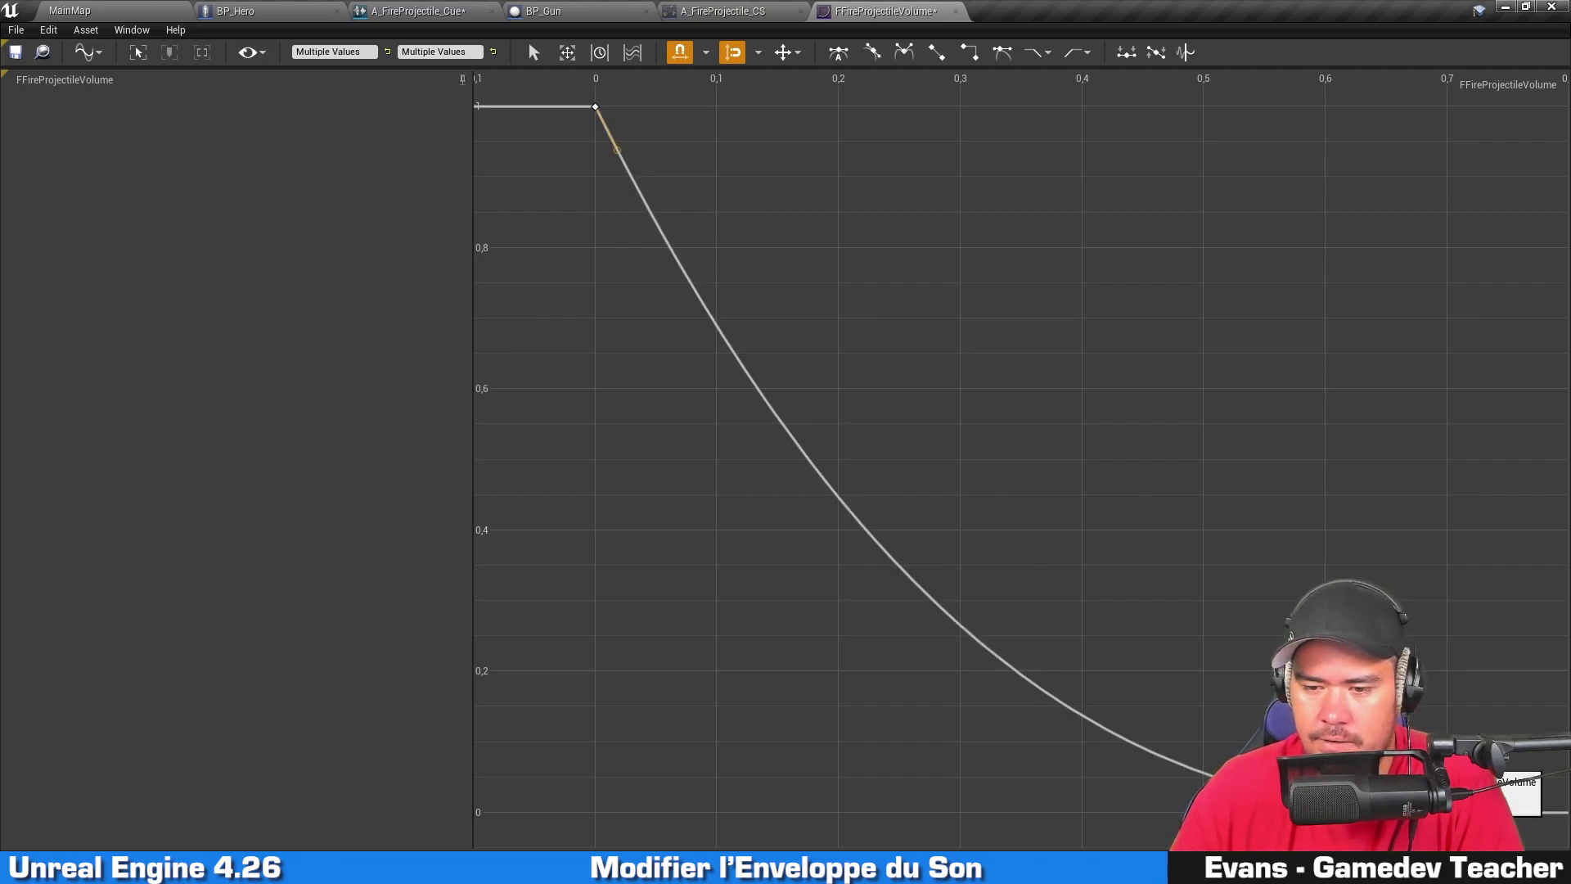
left_click(1401, 806)
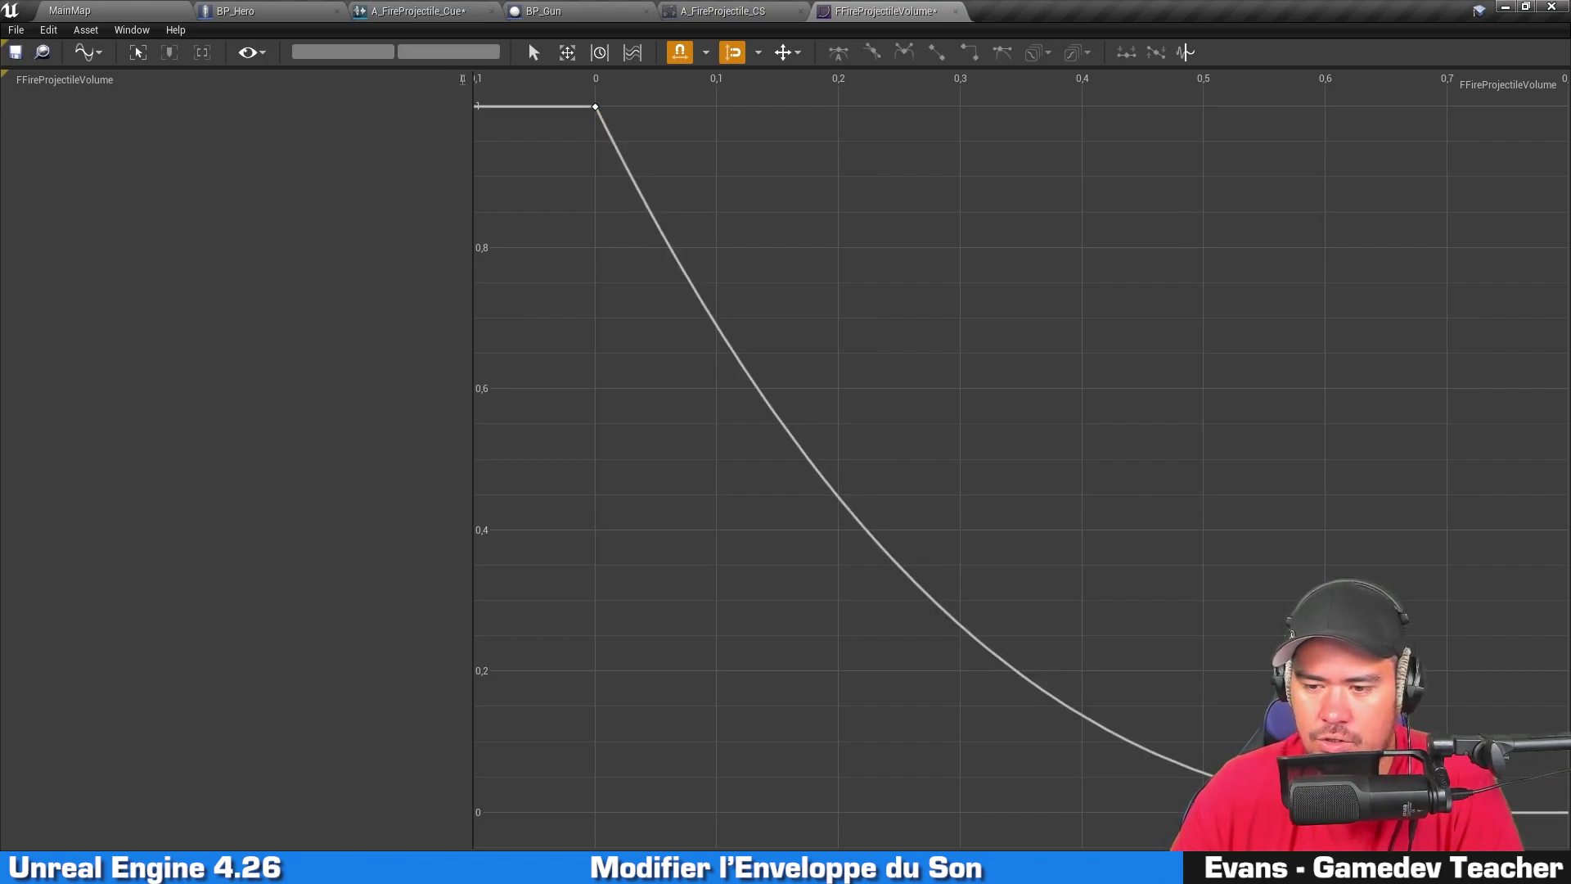
left_click(1447, 811)
left_click_drag(1396, 810, 1016, 778)
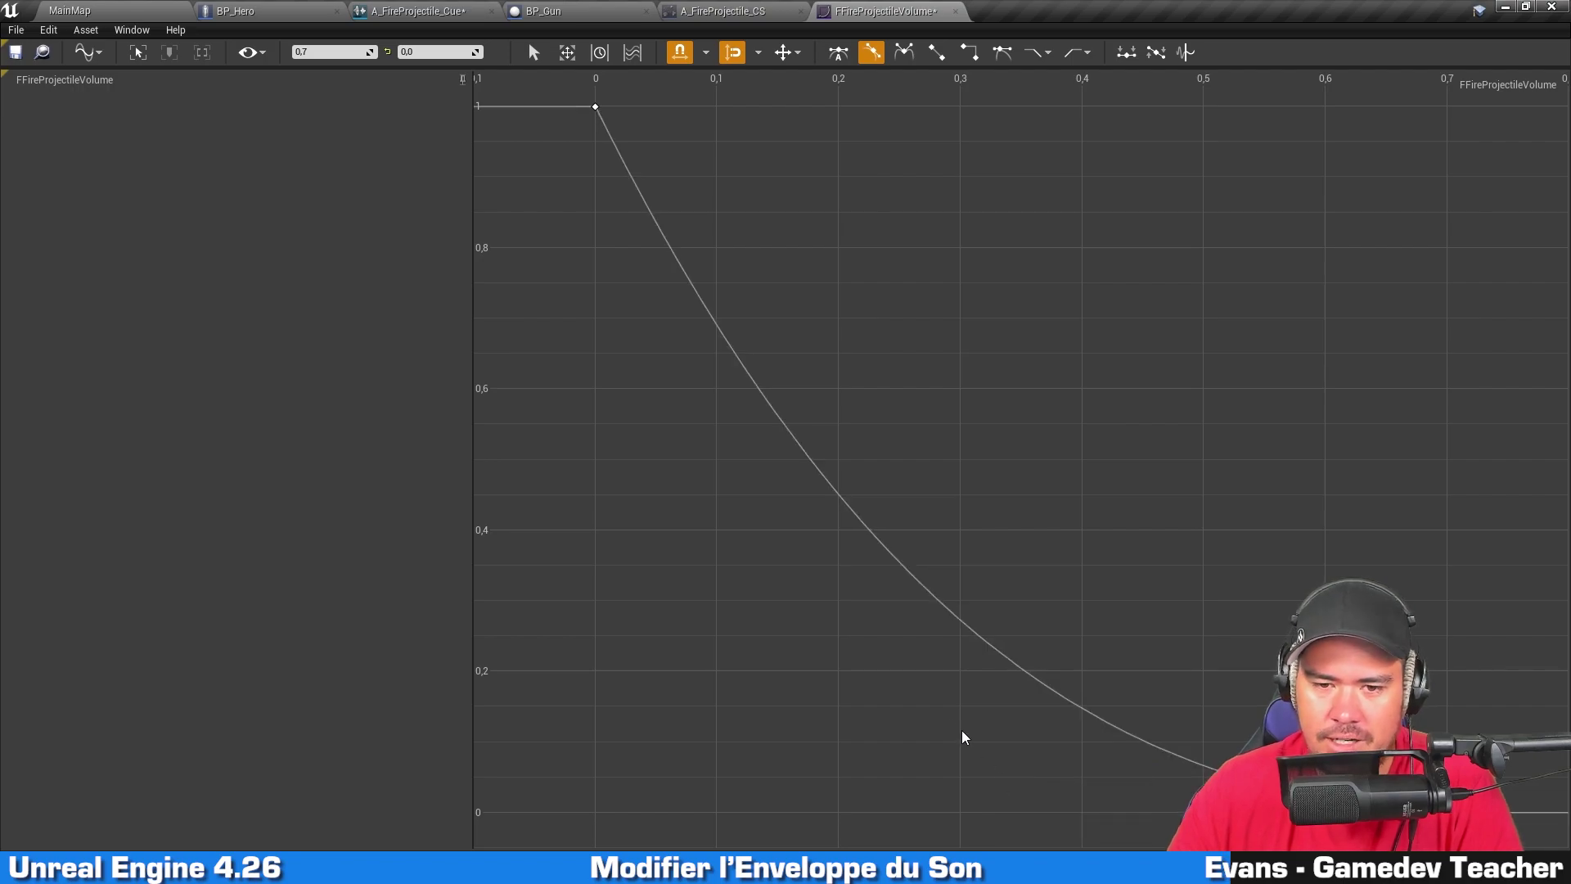
Step: Add a middle key at time 0.2 with value 0.4 and adjust its cubic tangent to smooth the falloff
right_click(859, 522)
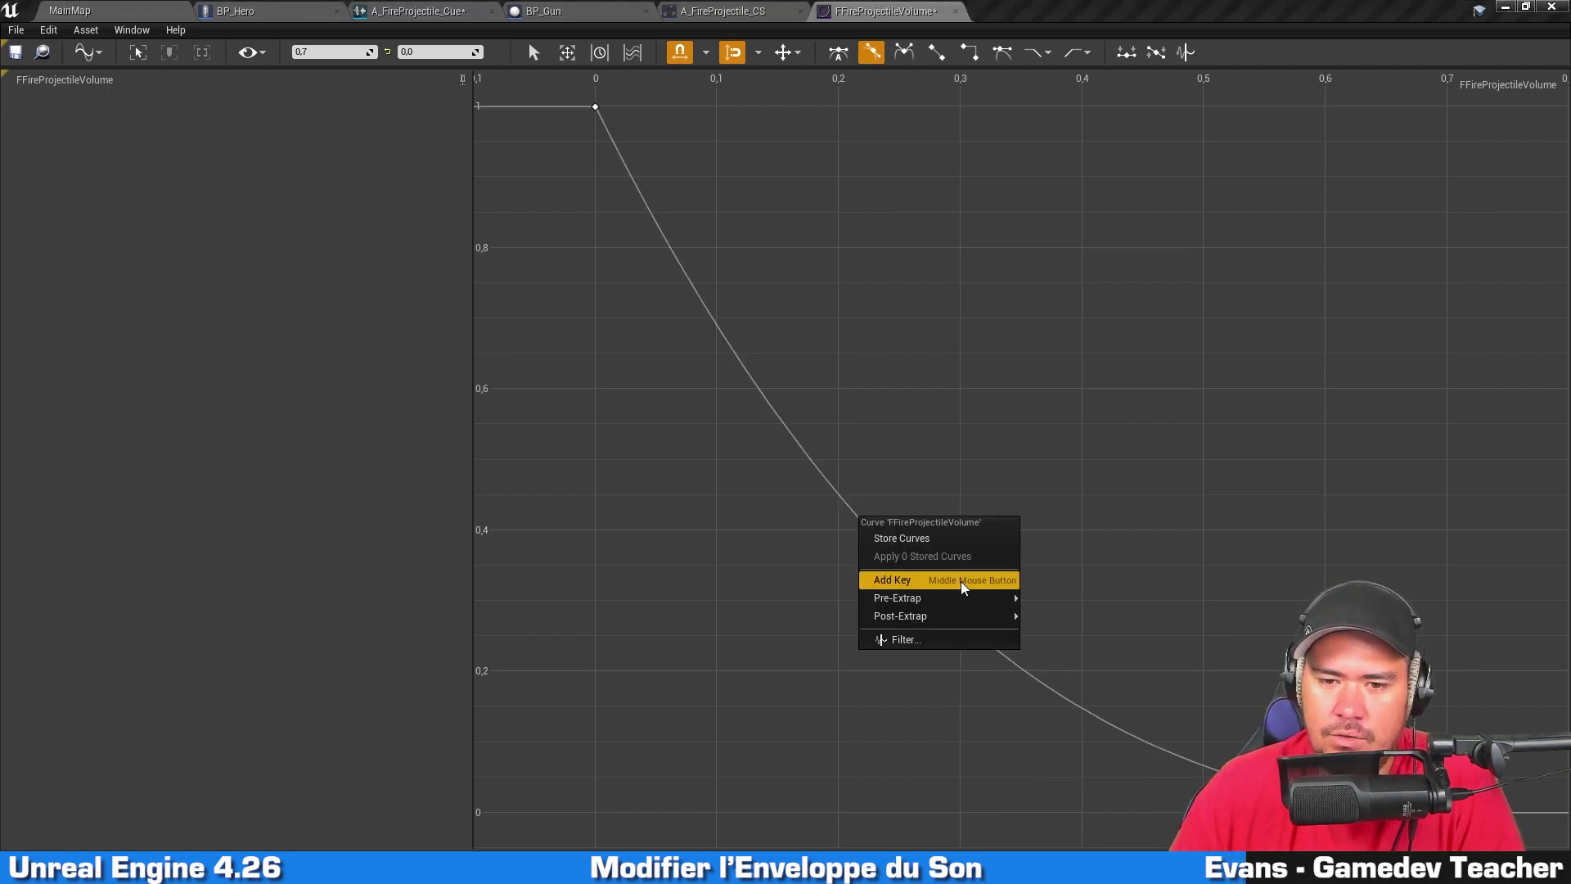
left_click(933, 580)
left_click_drag(840, 501, 844, 526)
left_click(840, 54)
left_click_drag(874, 567, 862, 565)
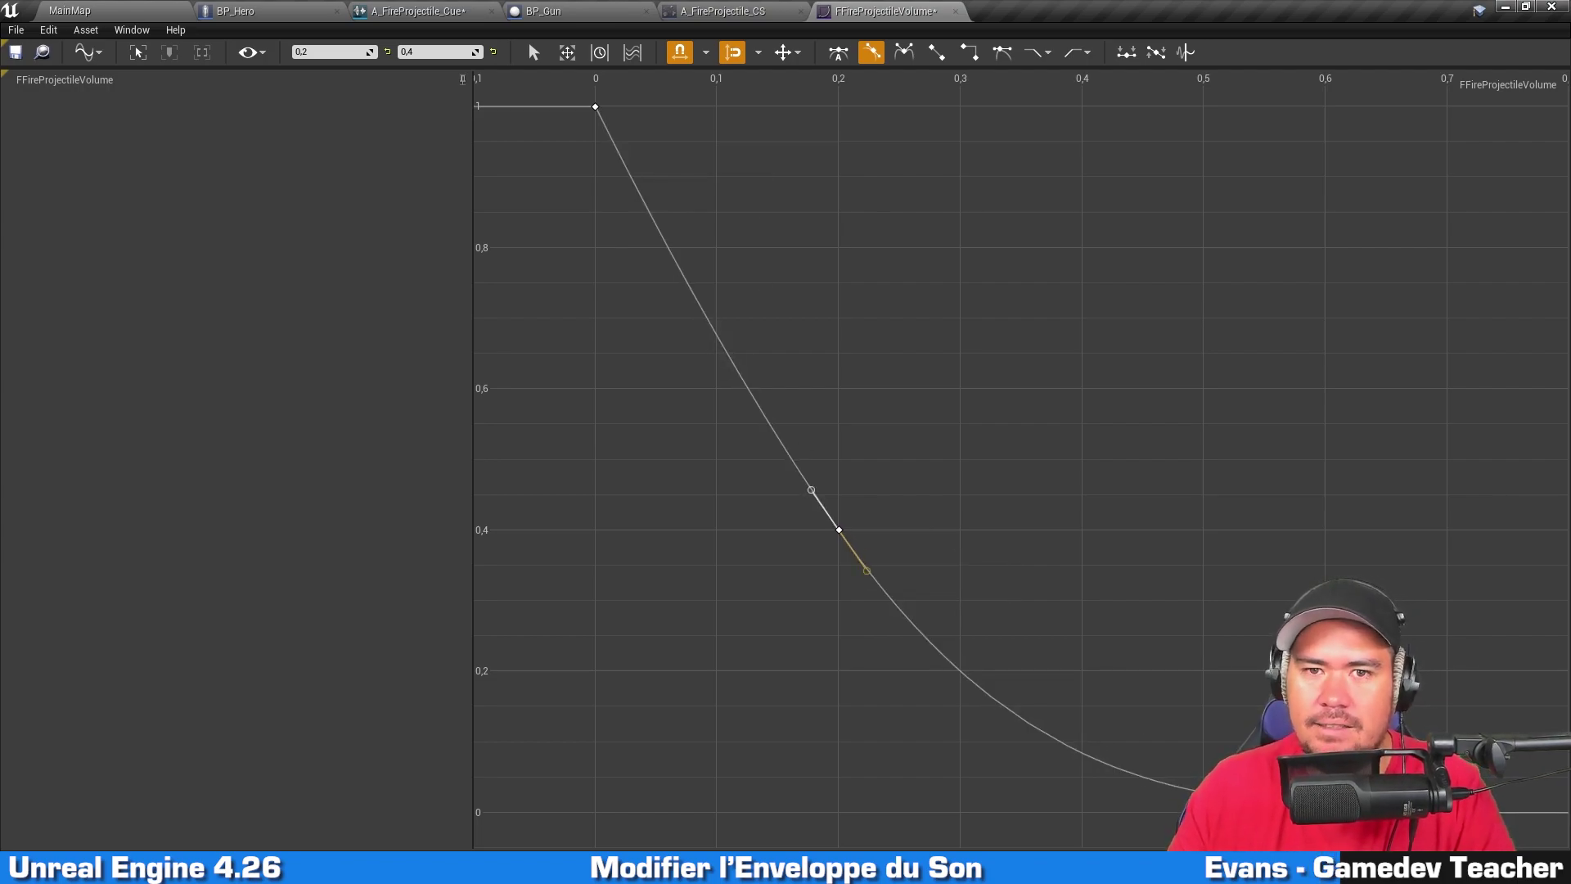
Step: Save the FFireProjectileVolume curve and return to A_FireProjectile_Cue
left_click(1295, 596)
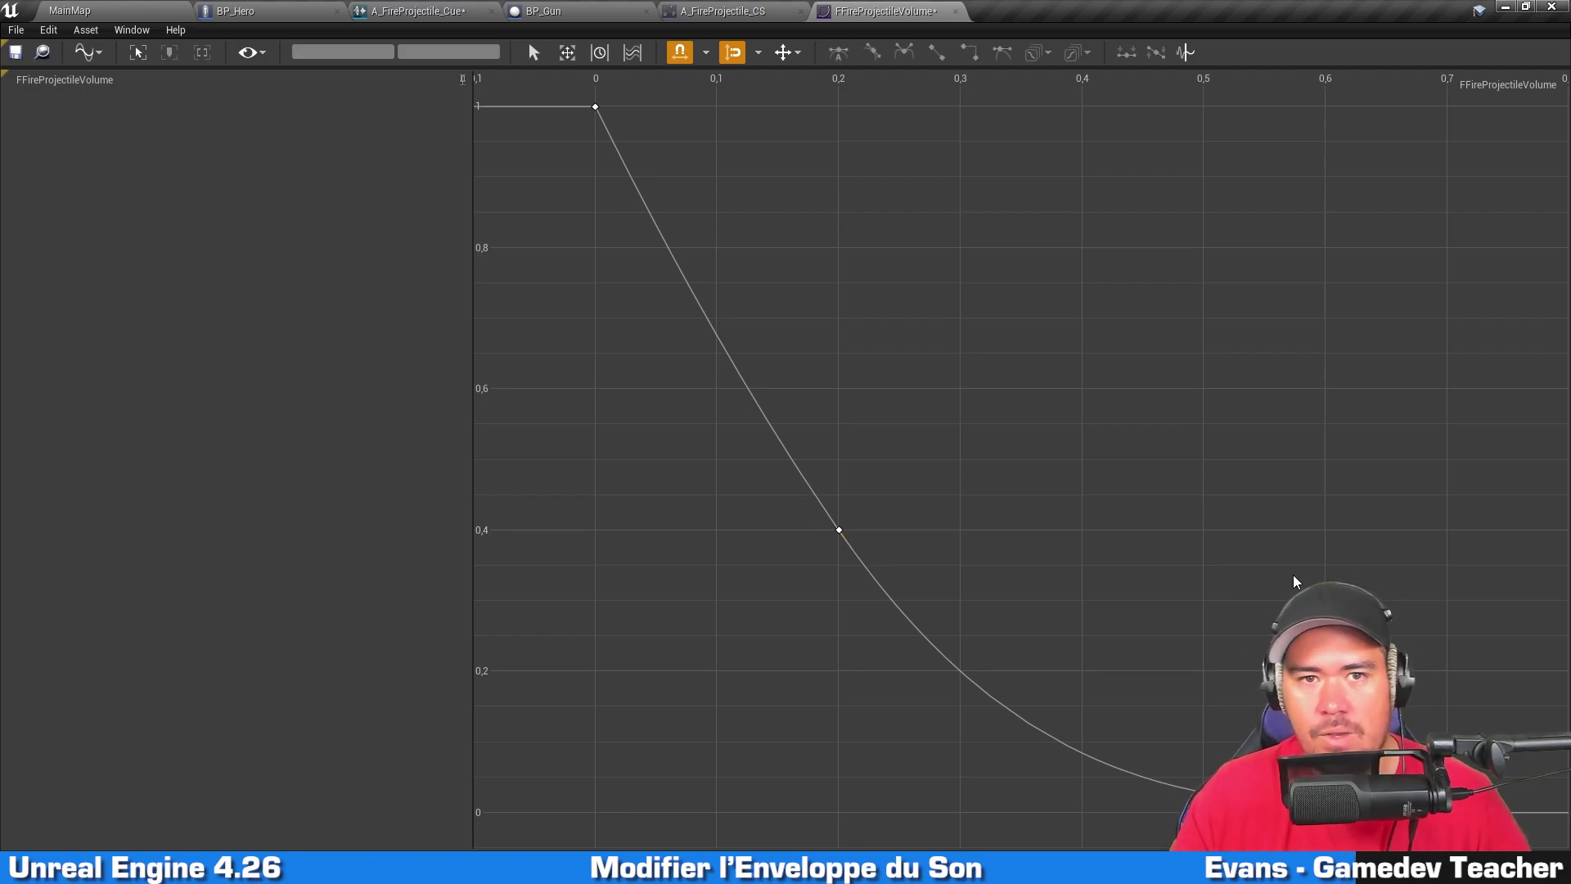
left_click(724, 10)
left_click(622, 10)
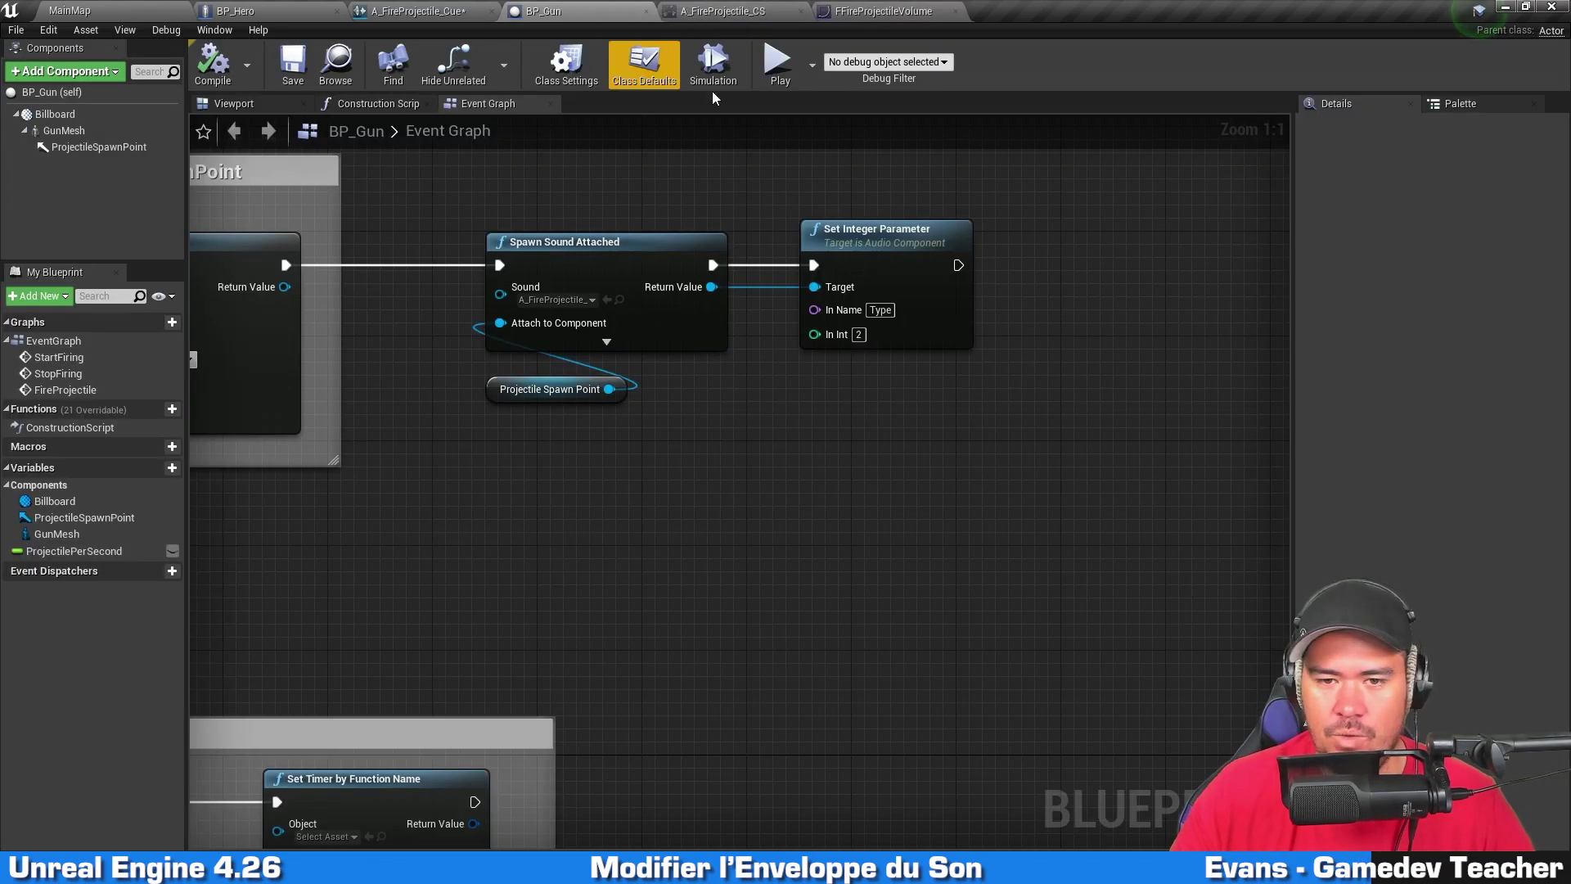
left_click(413, 11)
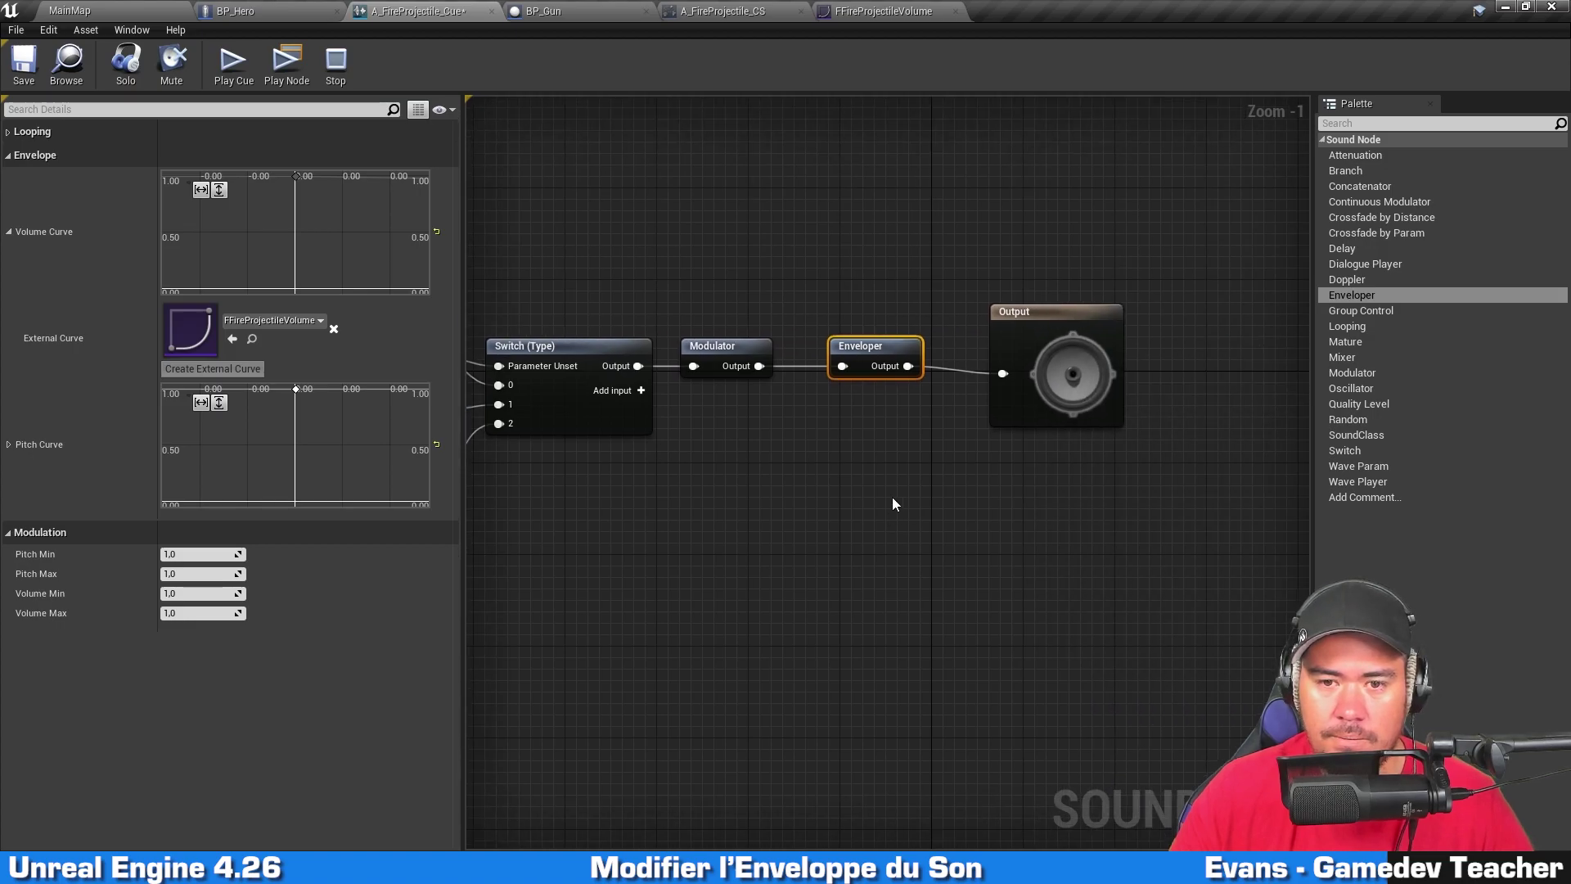
Step: Save A_FireProjectile_Cue and run the game, firing shots in different directions to hear the Enveloper's volume falloff
left_click(871, 331)
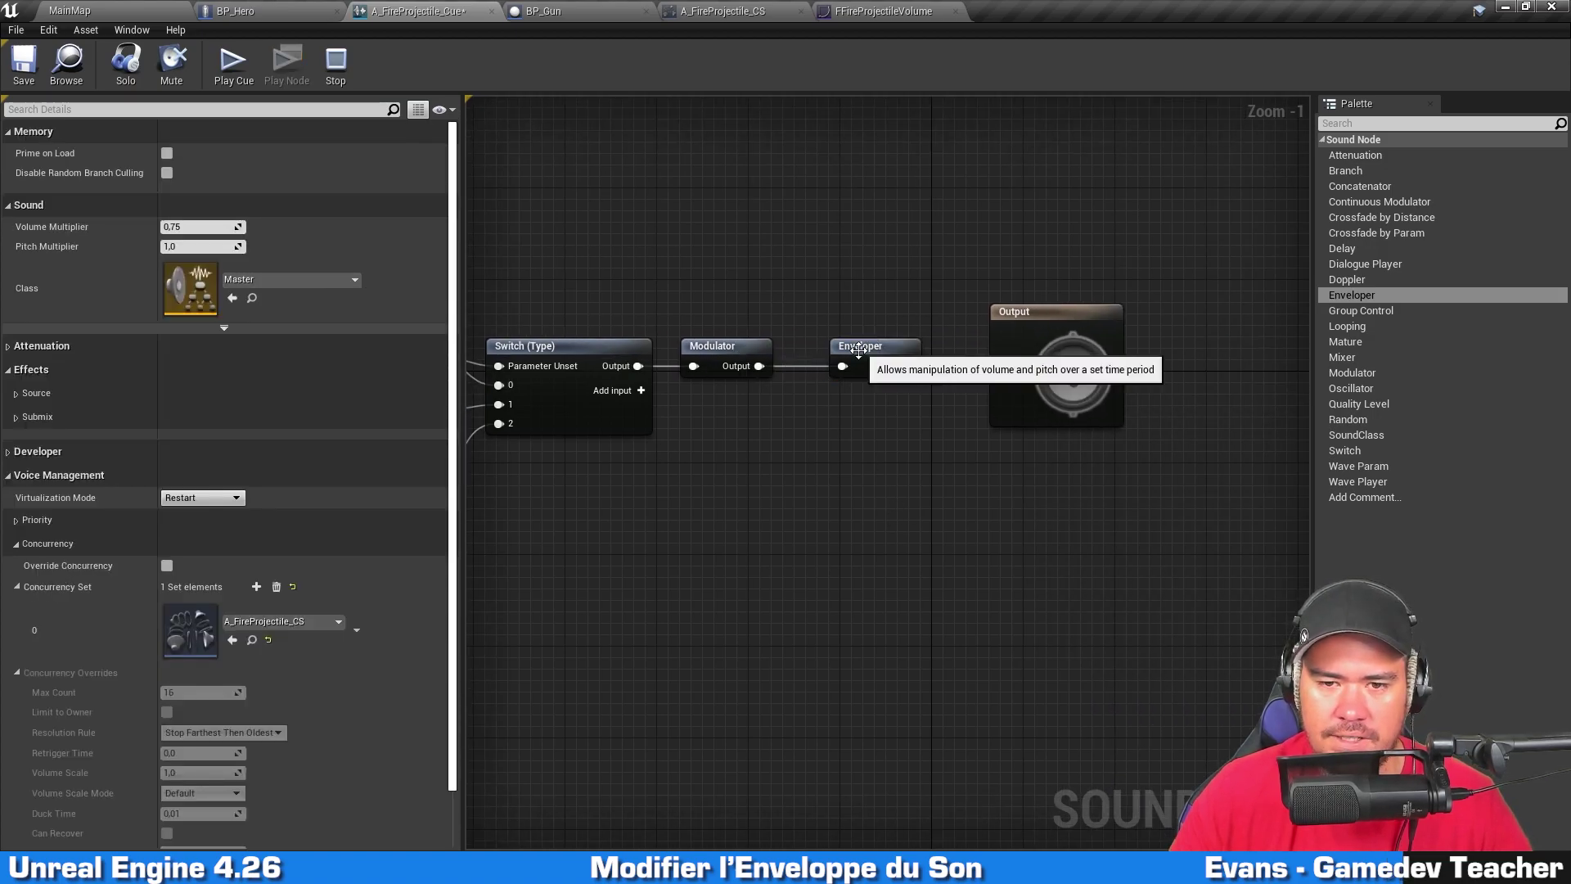
left_click(857, 348)
left_click(767, 445)
left_click(834, 343)
left_click(910, 456)
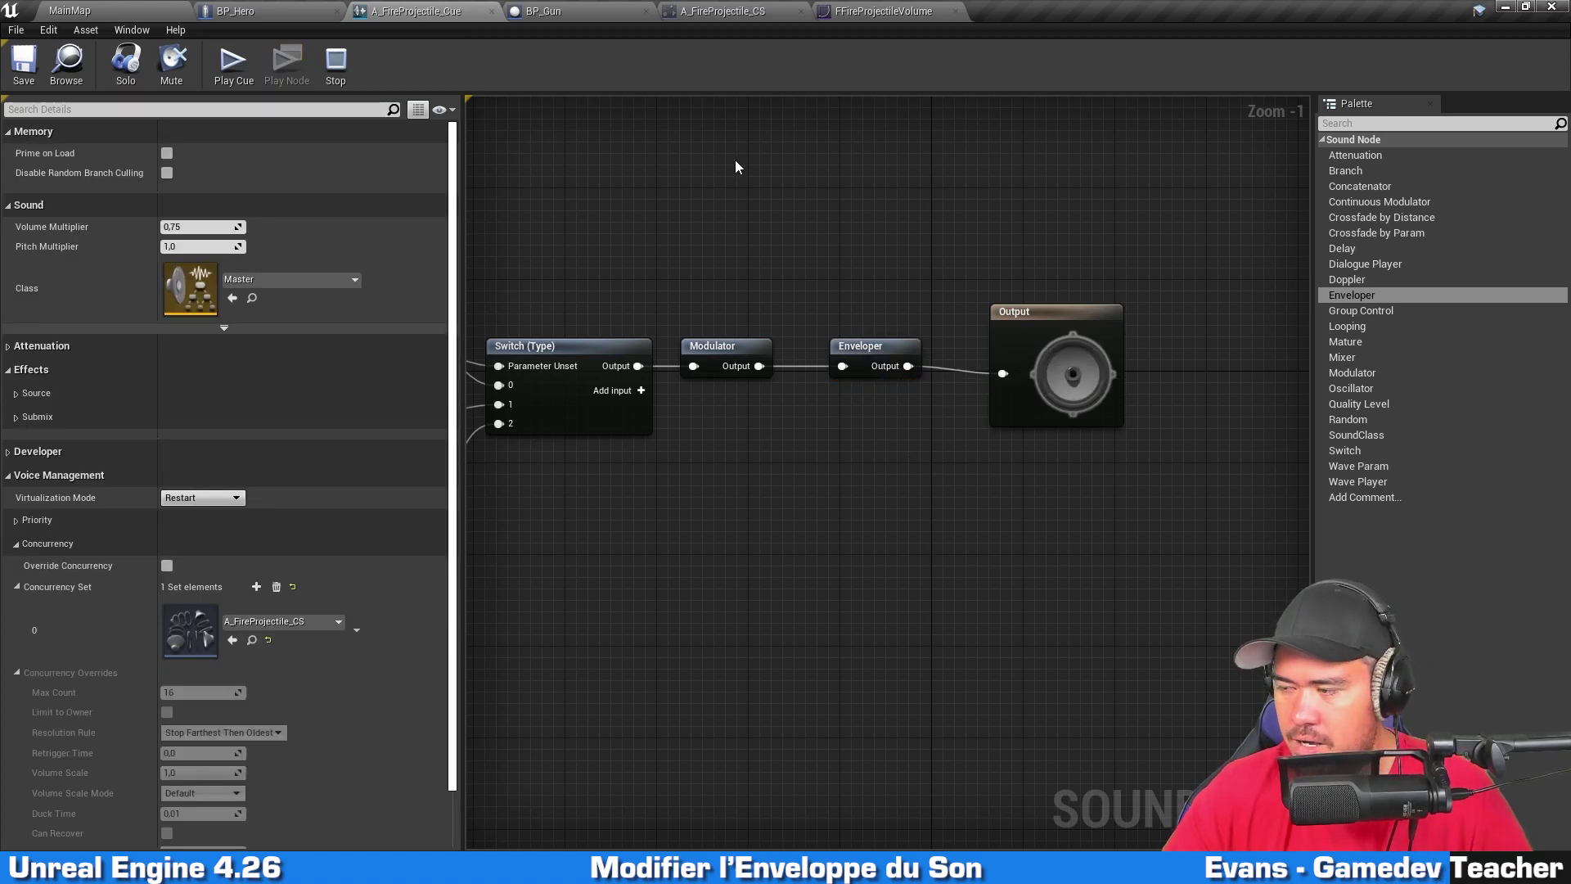
key("alt+p")
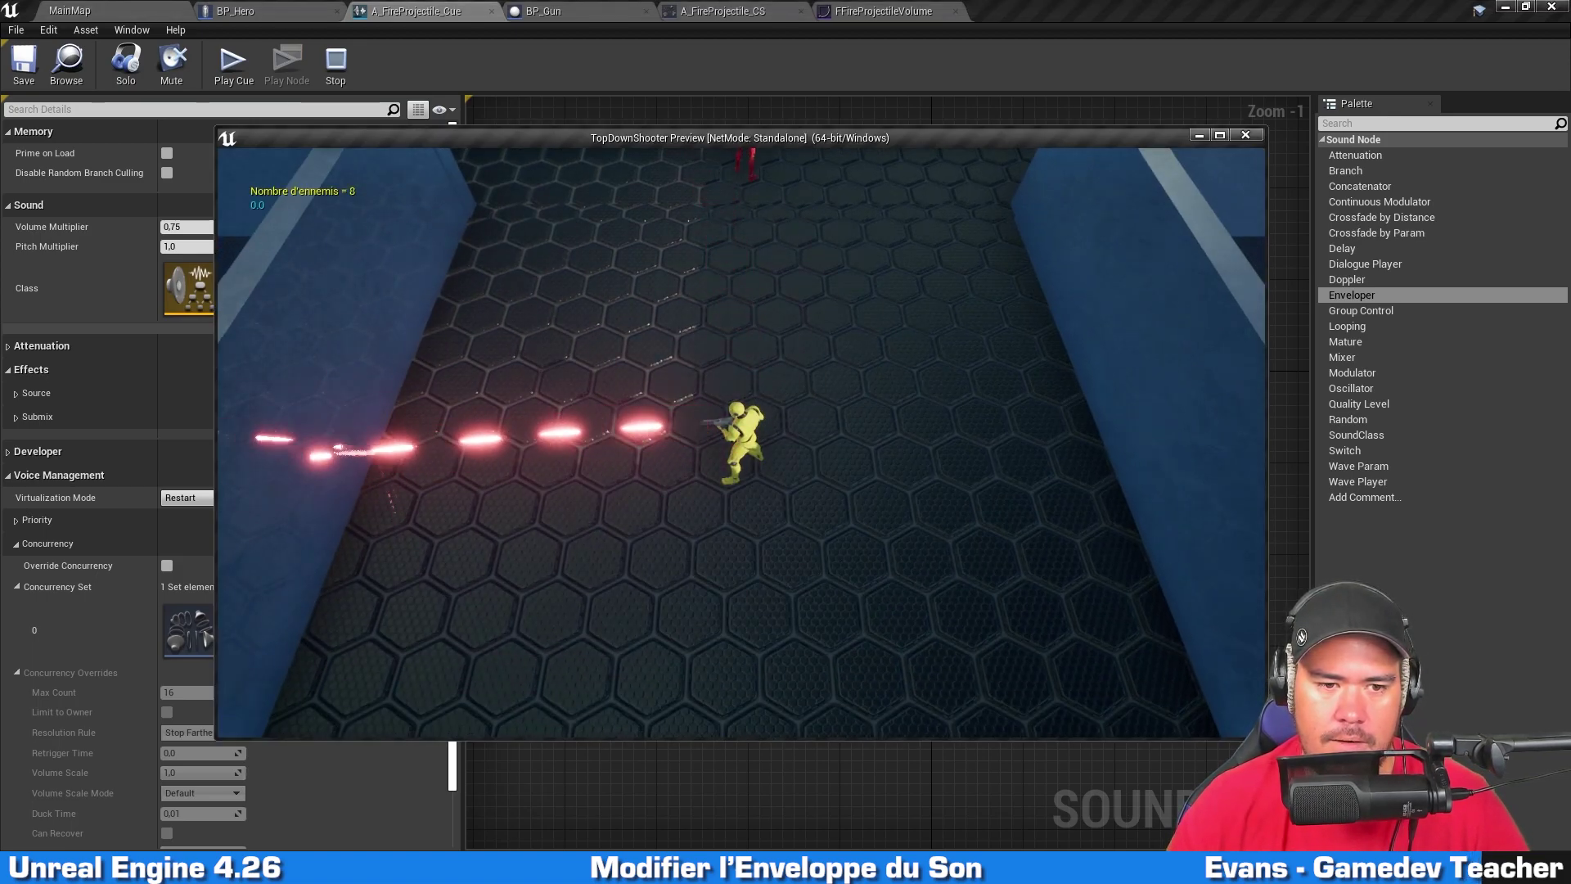
key("s")
key("w")
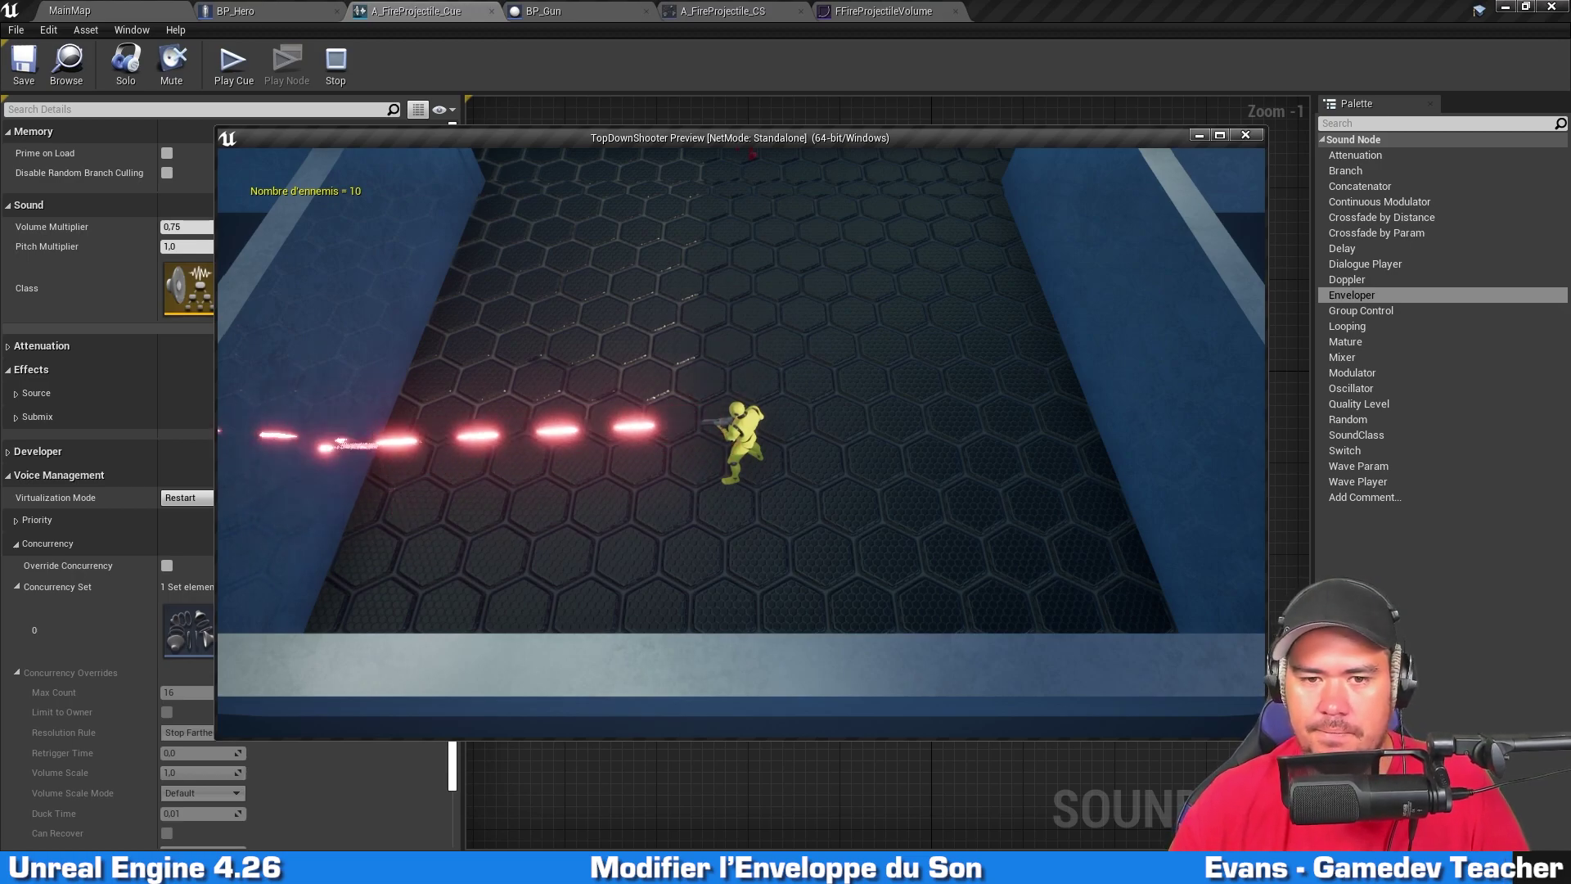
key("Escape")
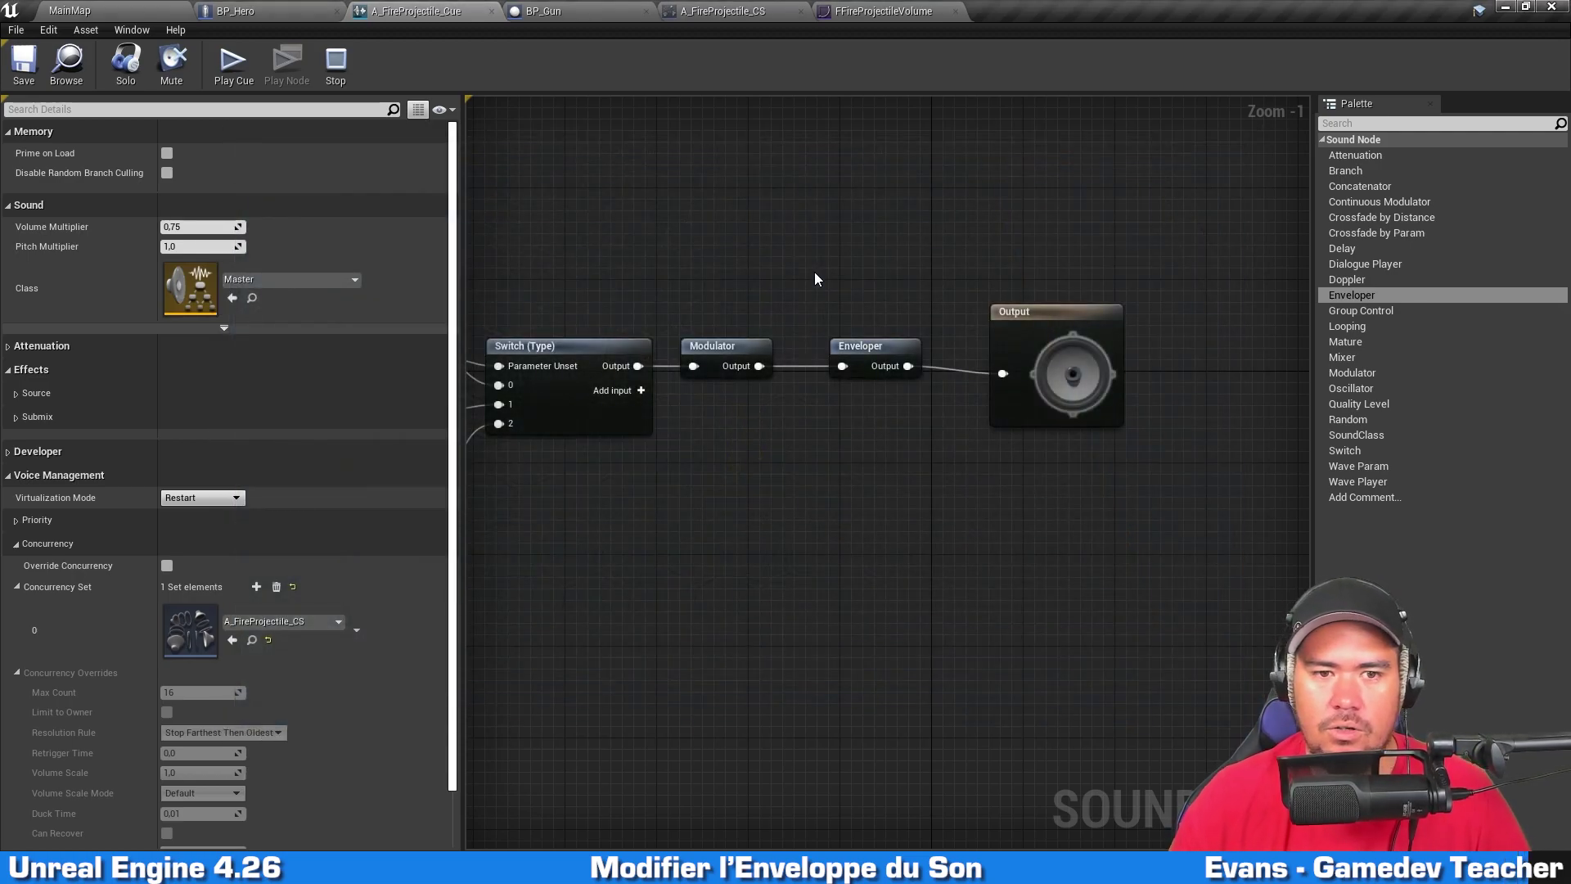
right_click_drag(813, 271, 889, 271)
left_click(211, 227)
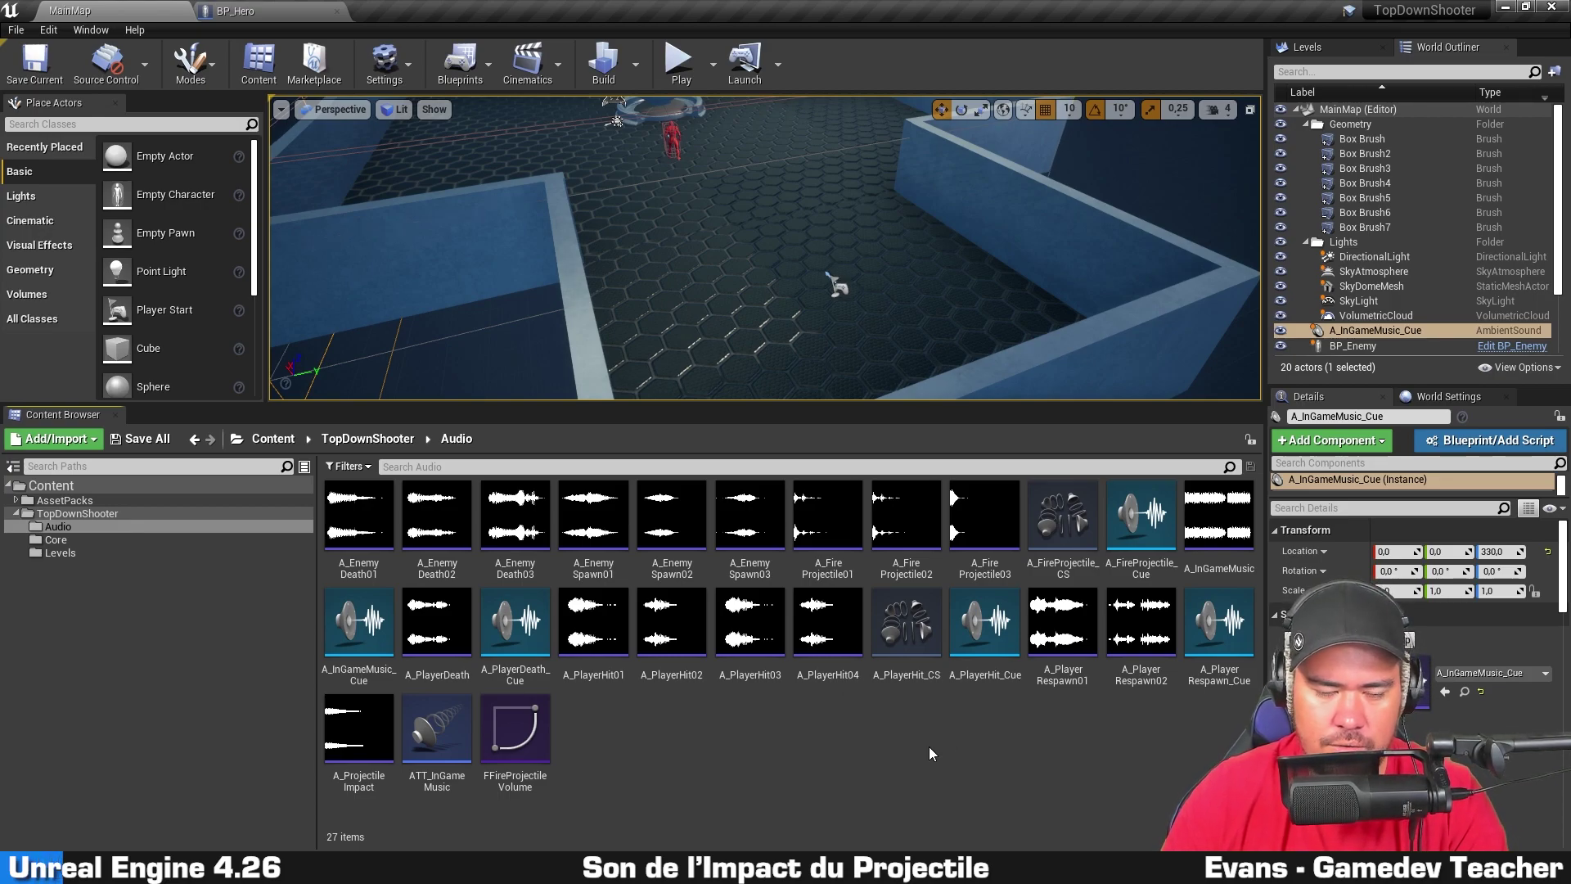
Step: Audition the A_ProjectileImpact sound wave and create the sound cue A_ProjectileImpact_Cue from it
left_click(357, 729)
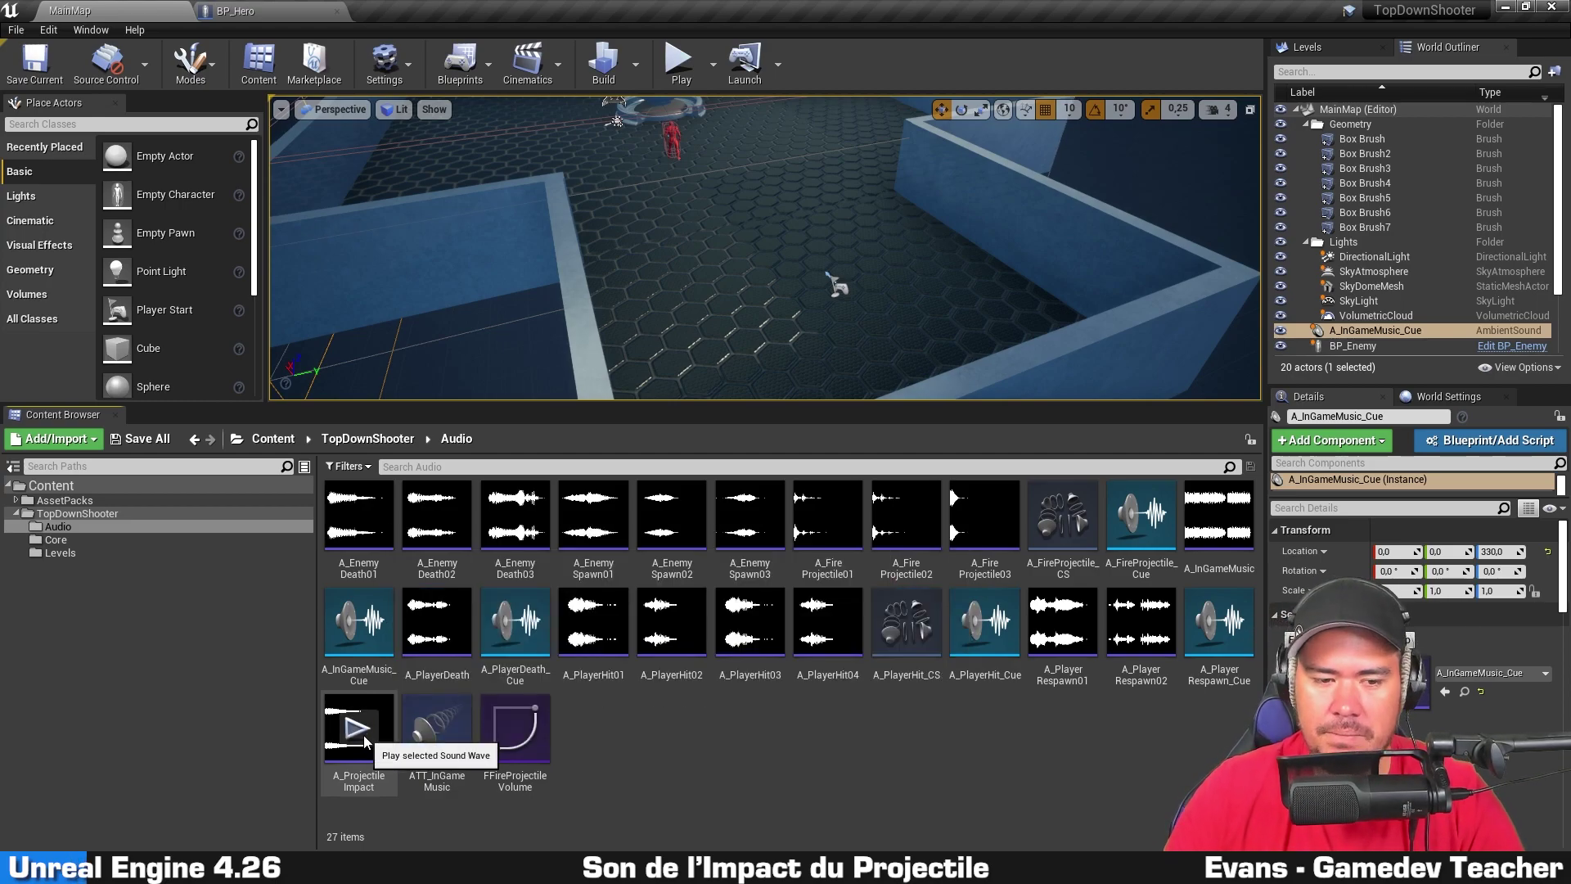
left_click(364, 740)
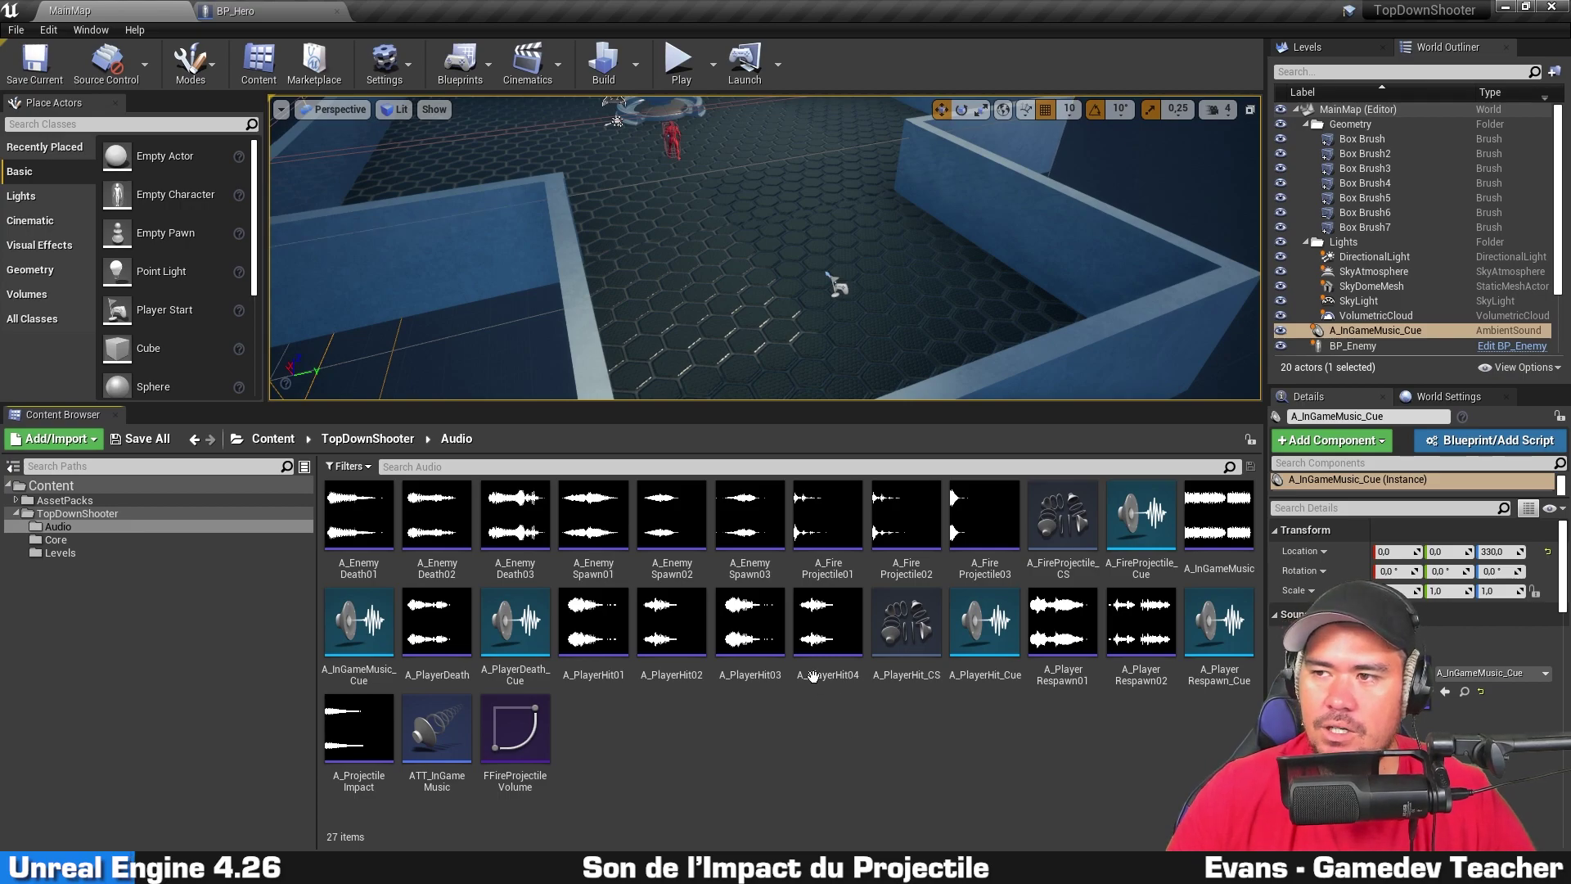
right_click(364, 732)
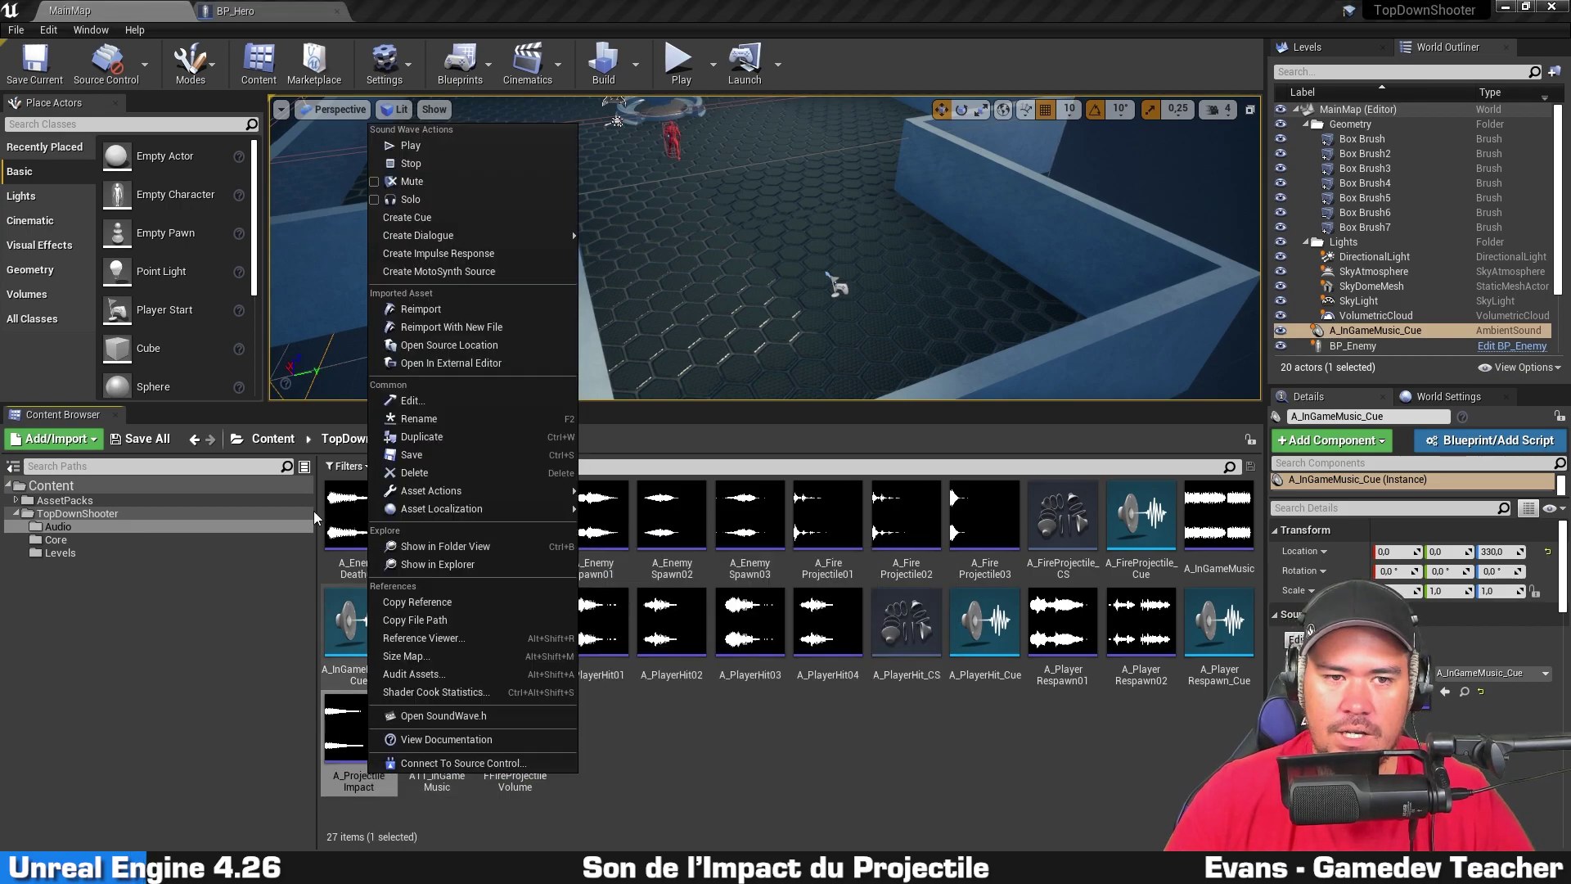
left_click(454, 215)
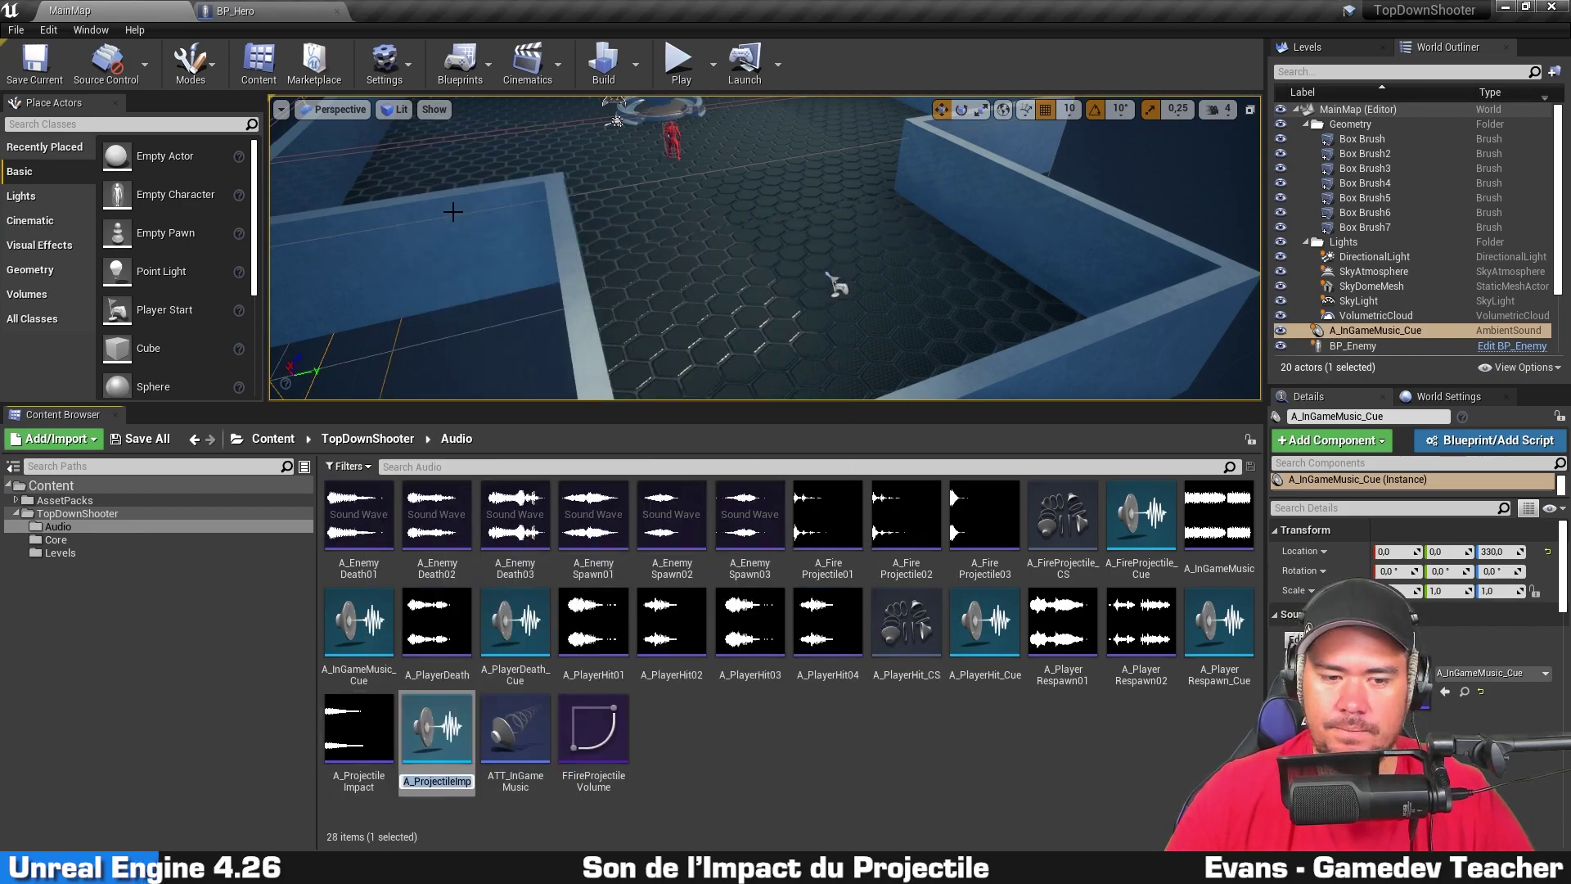
key("Return")
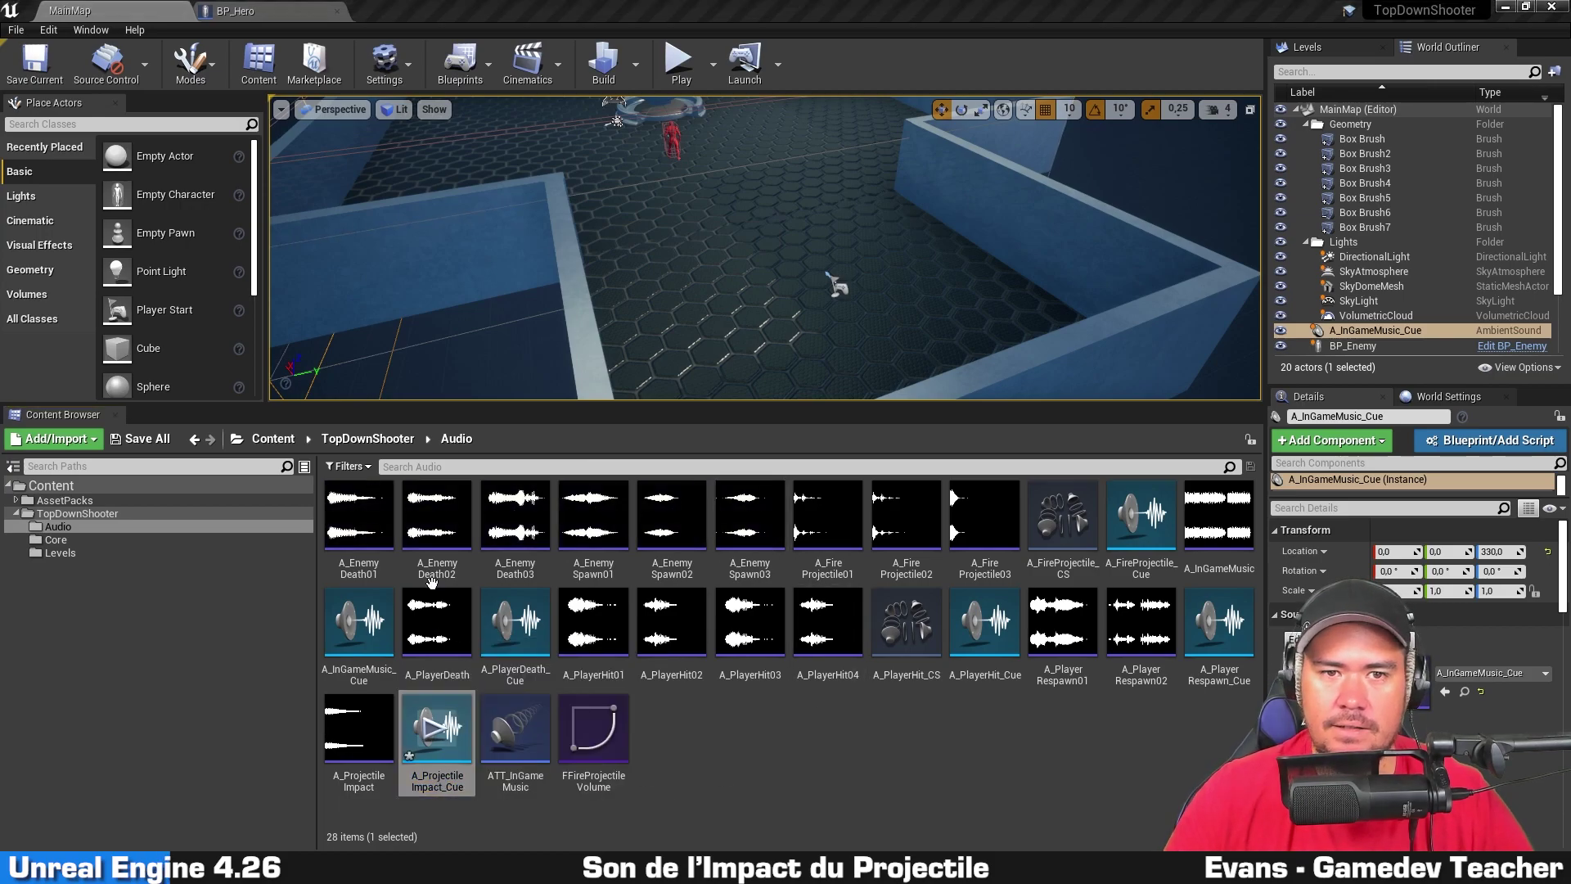
Step: Open A_ProjectileImpact_Cue, space its Output node farther from the Wave Player, and save the cue
double_click(437, 728)
left_click(233, 66)
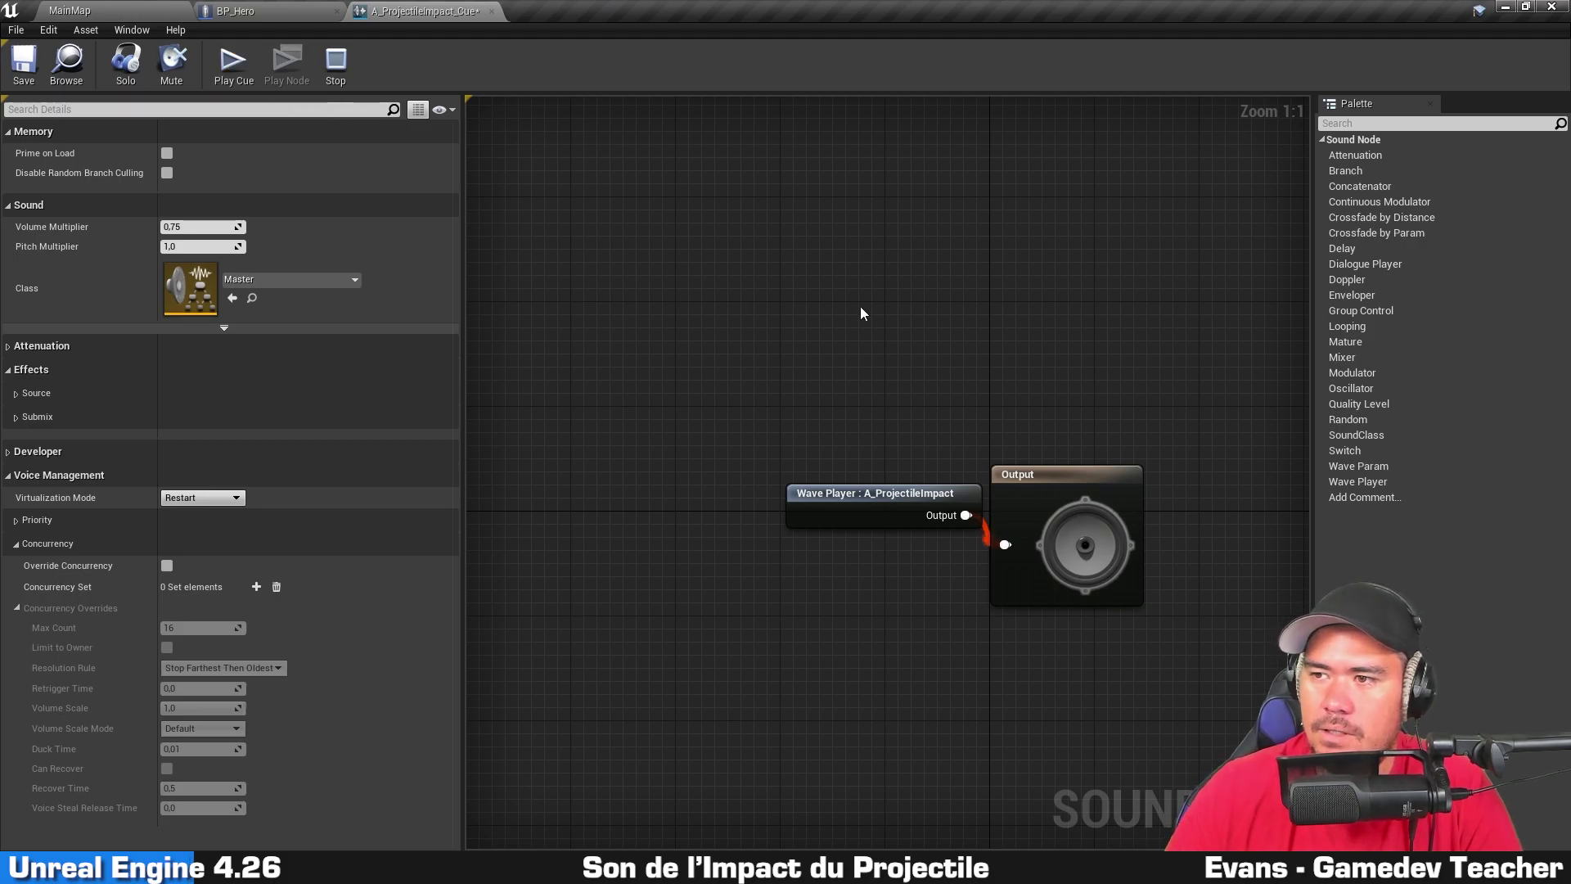
right_click_drag(983, 517, 805, 393)
left_click_drag(897, 393, 971, 365)
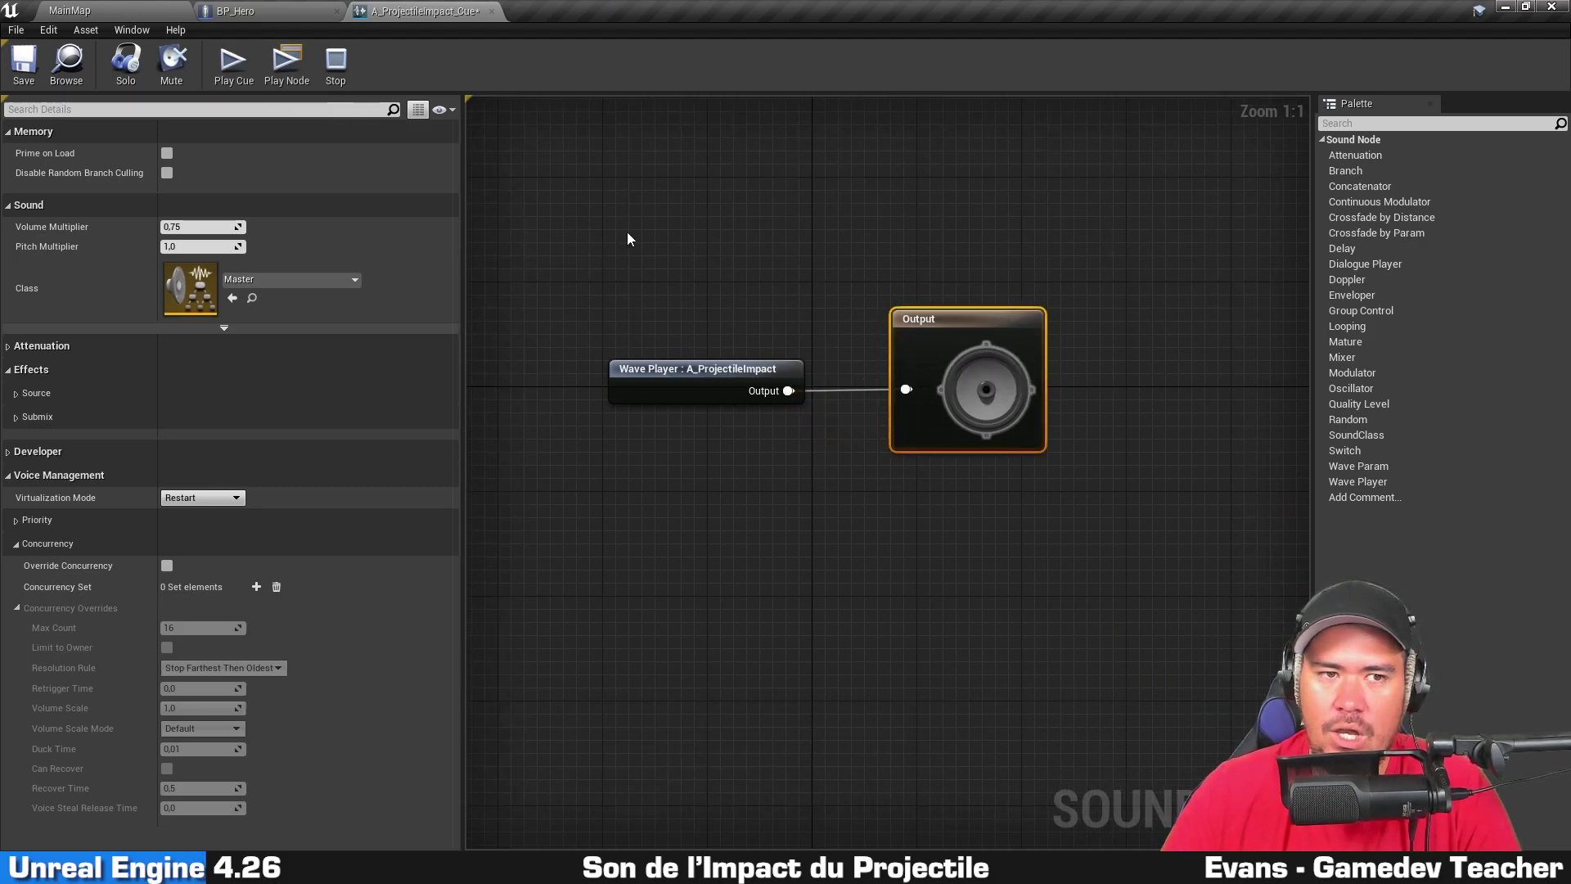
left_click(660, 190)
key("ctrl+s")
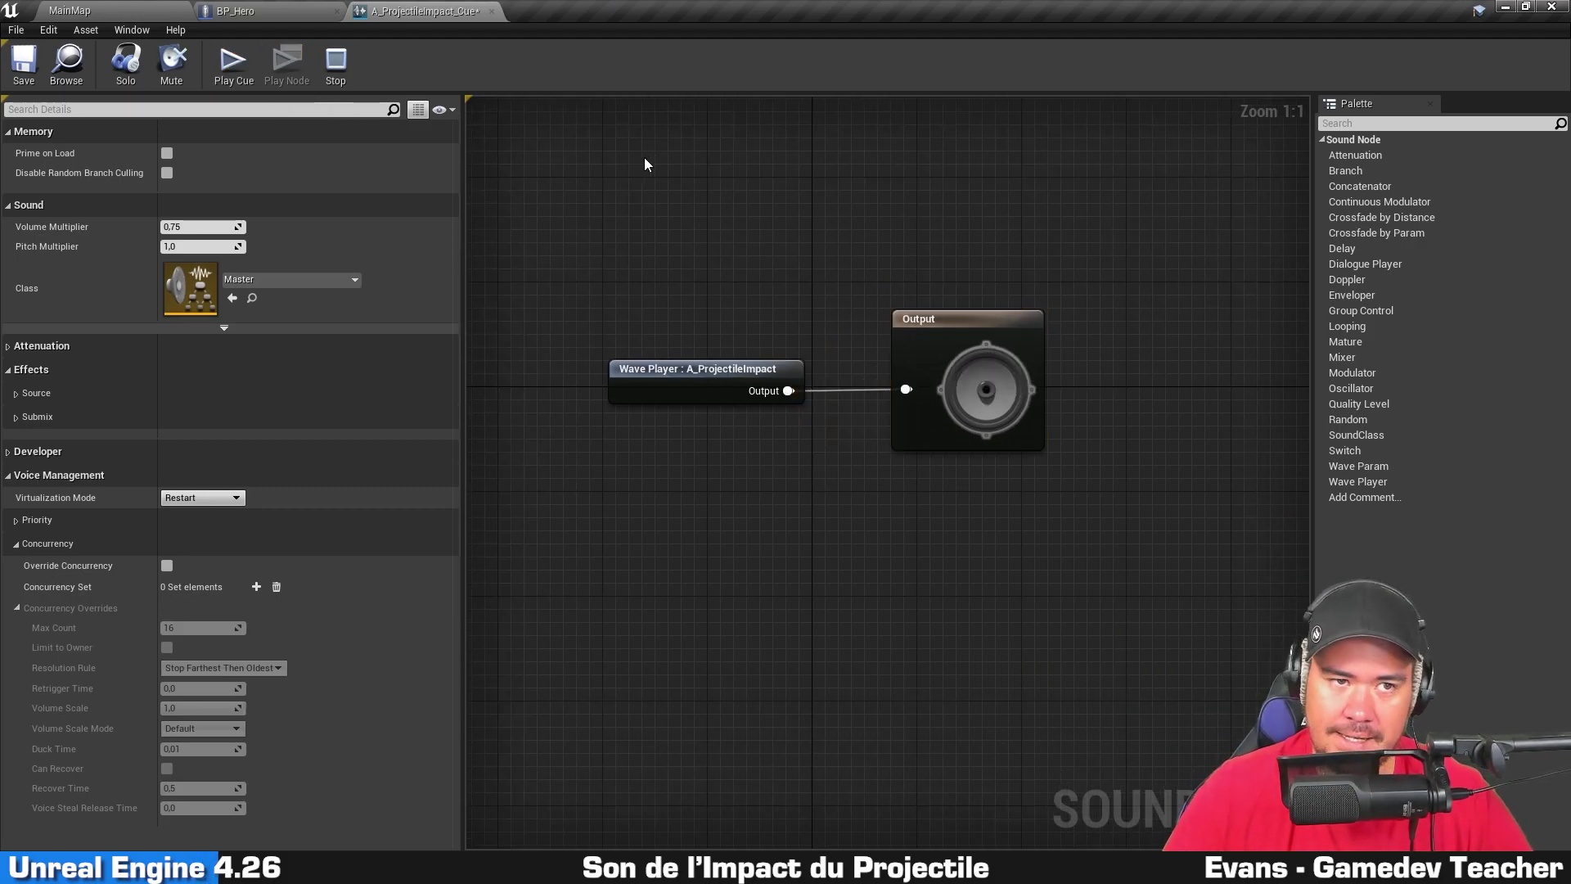
Step: Open the BP_Projectile blueprint from the Core folder and show its Event Graph
left_click(160, 8)
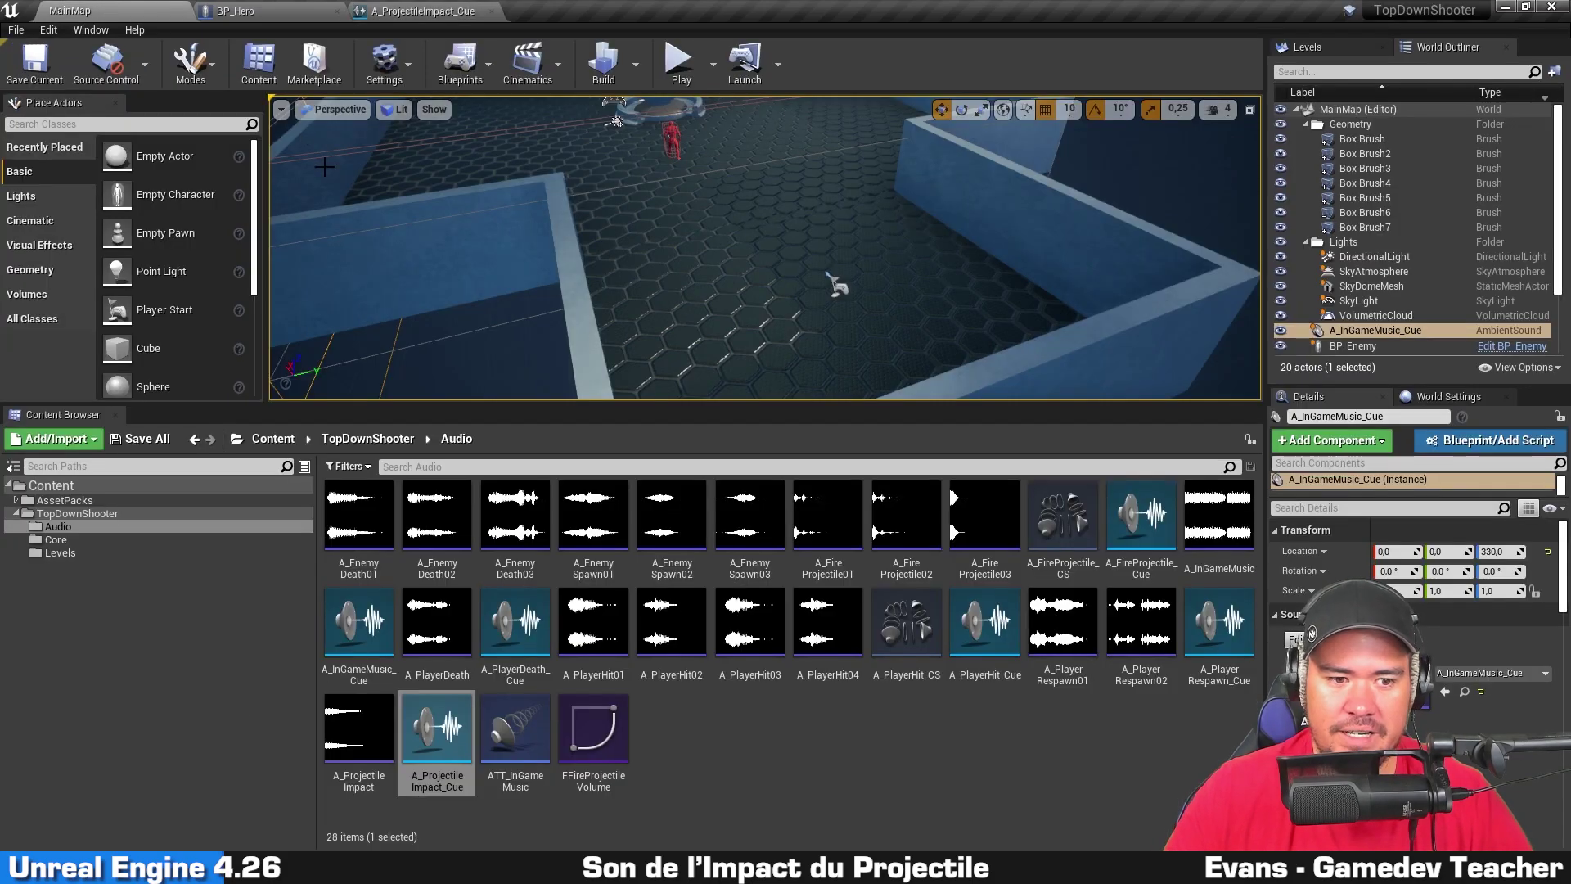
left_click(56, 540)
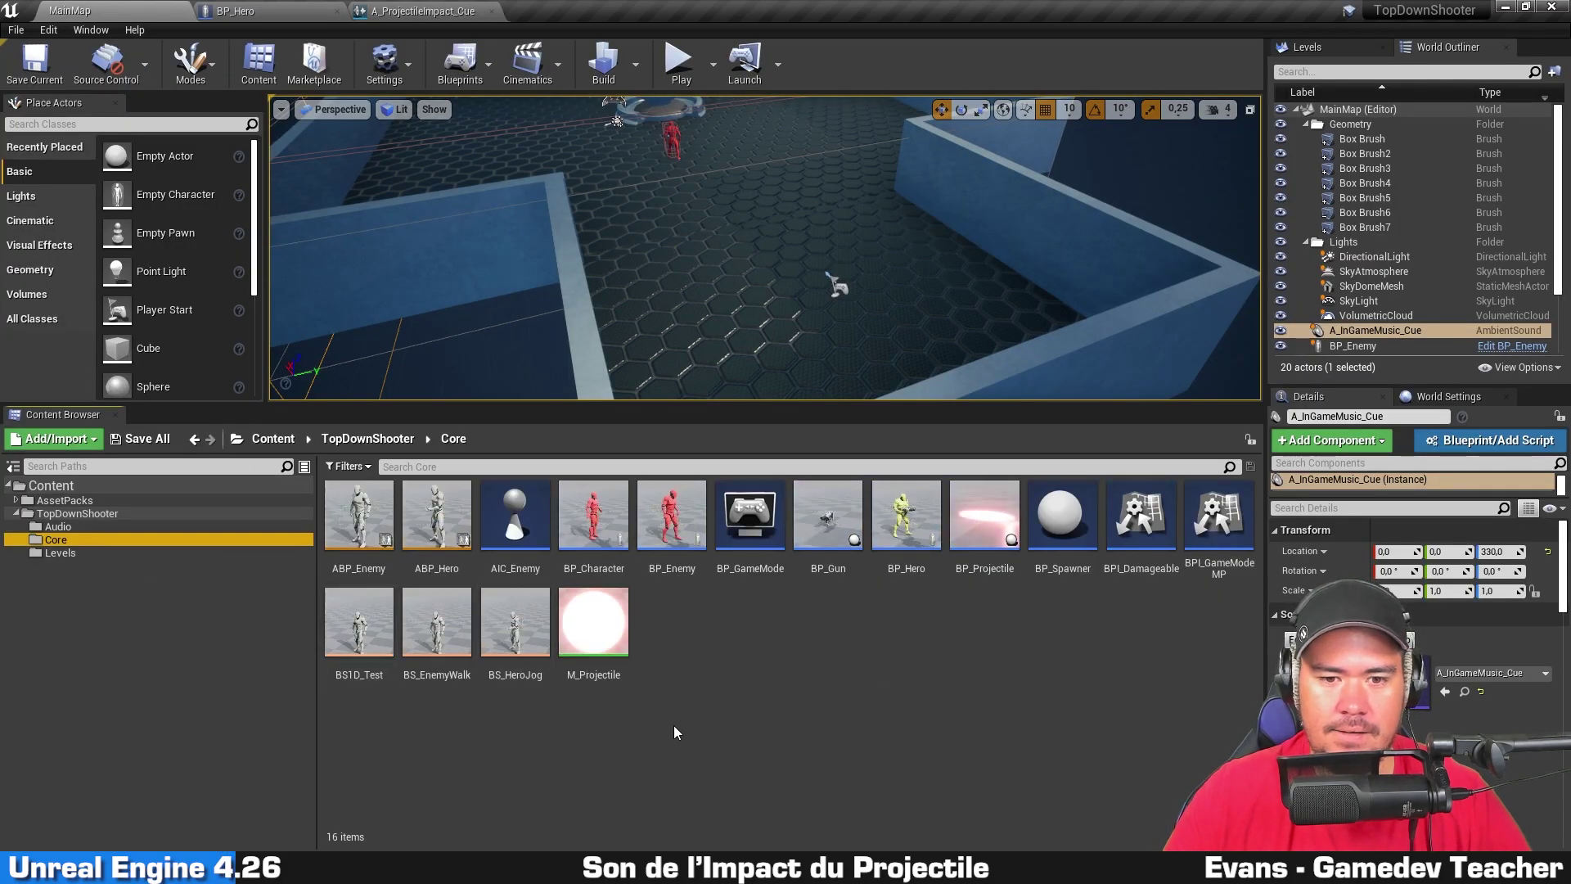
double_click(985, 524)
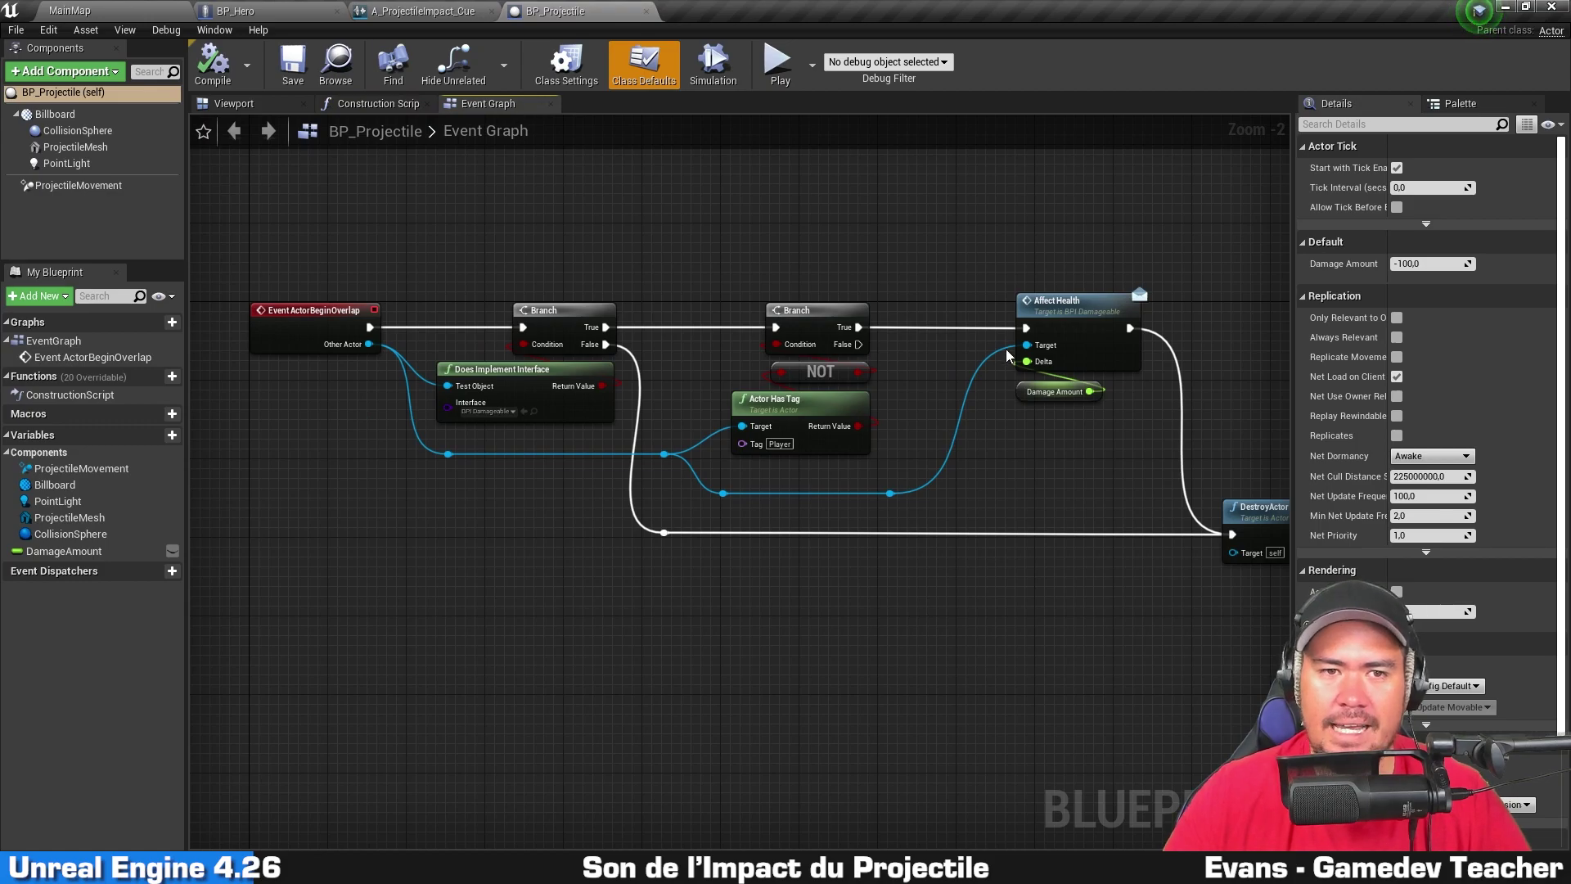
left_click(450, 7)
left_click(576, 11)
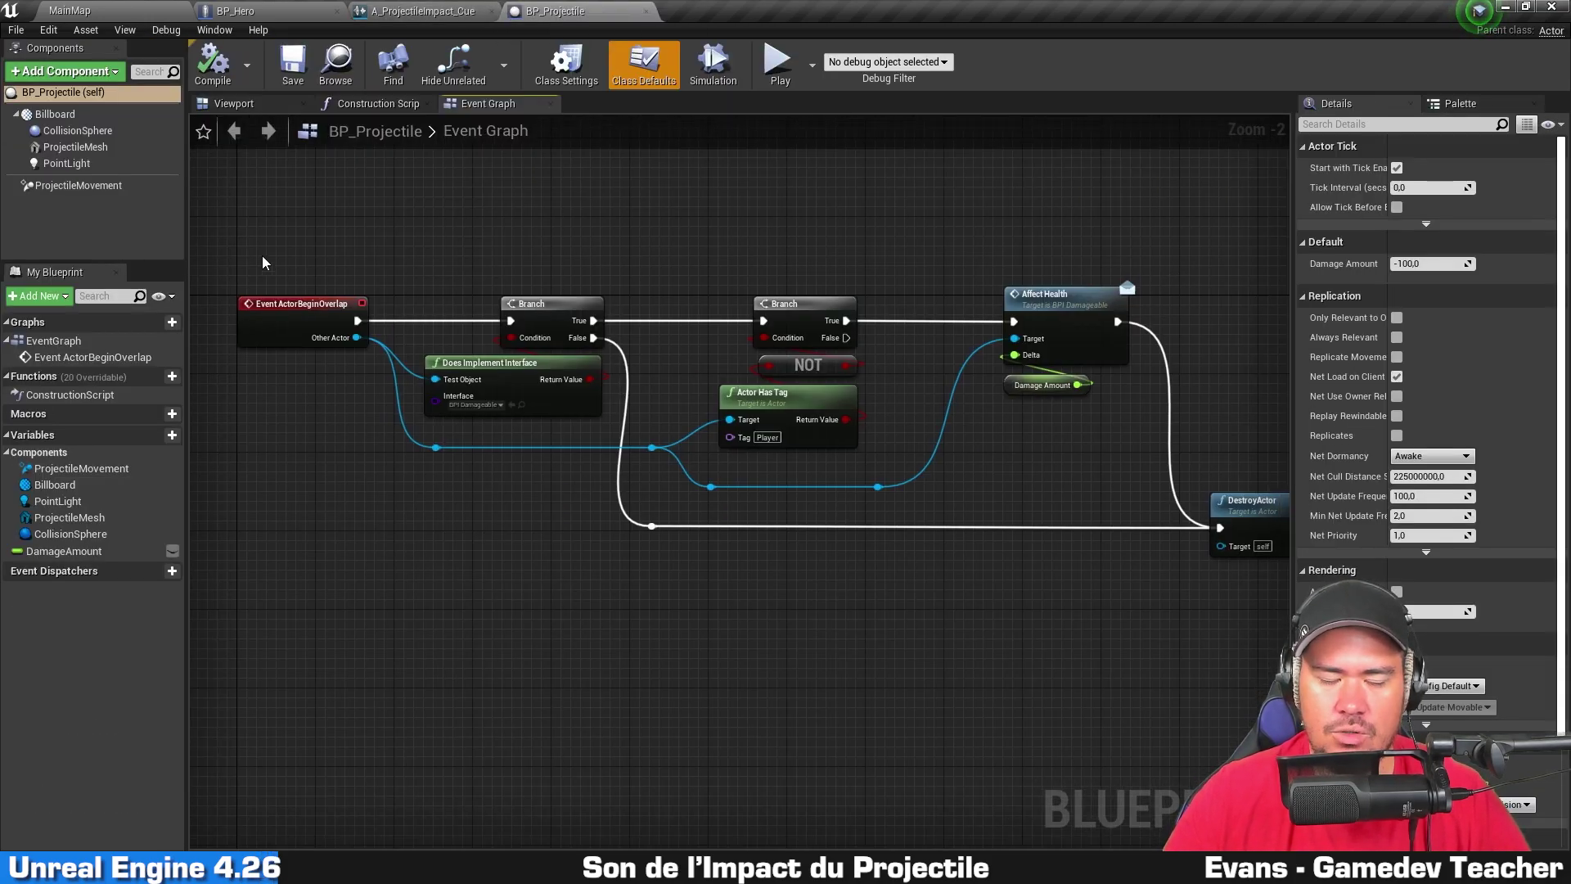
Step: Examine BP_Projectile's overlap logic from Event ActorBeginOverlap through the branches and Affect Health to DestroyActor
left_click_drag(258, 247, 299, 490)
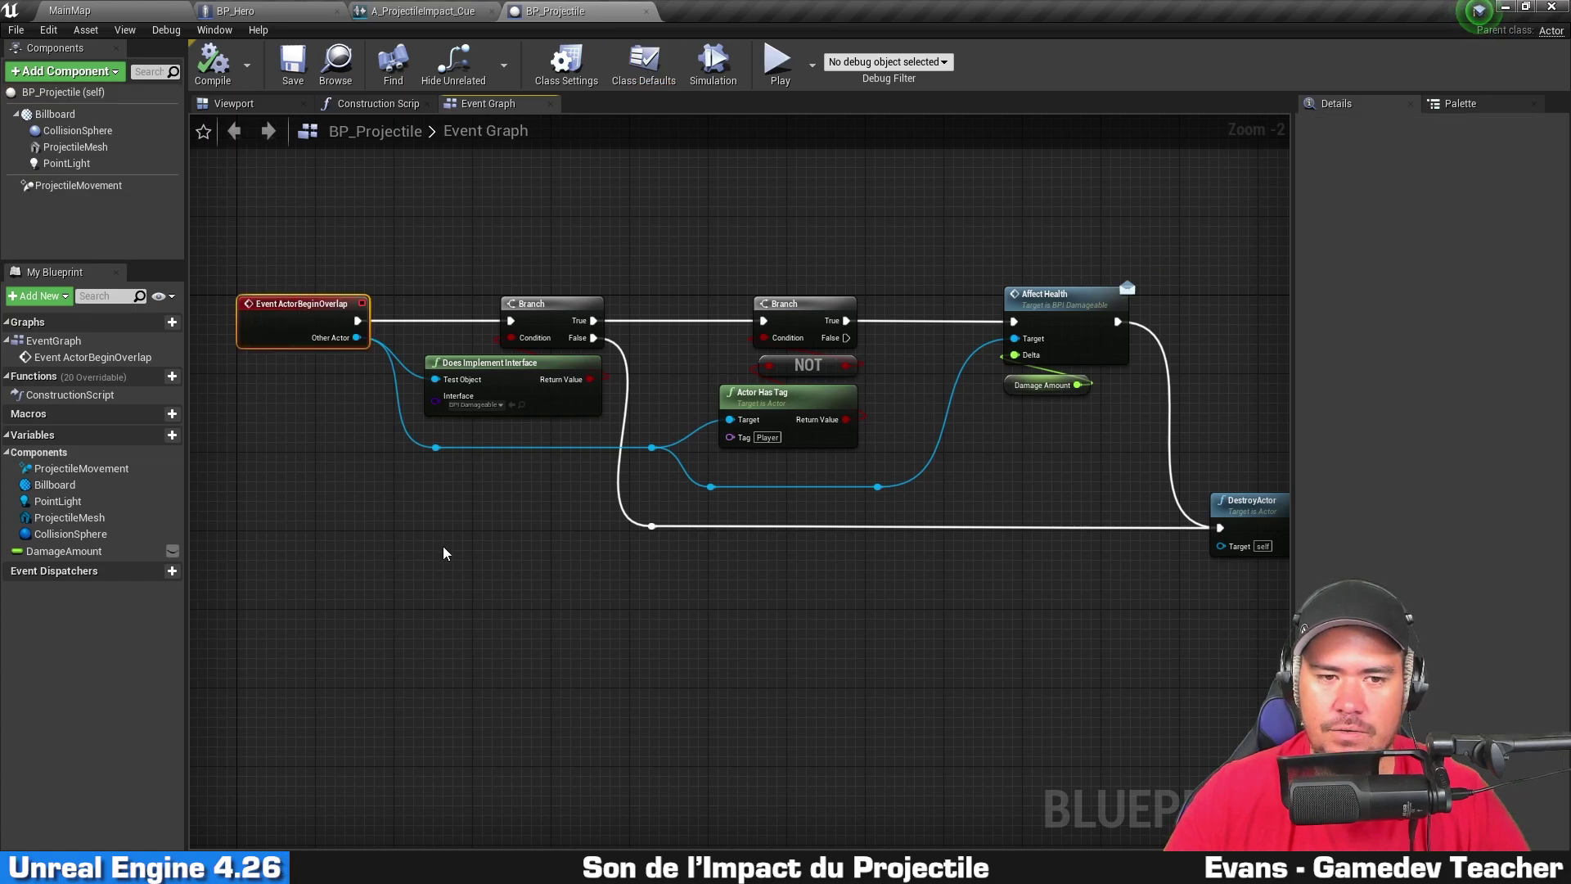
left_click_drag(388, 543, 596, 278)
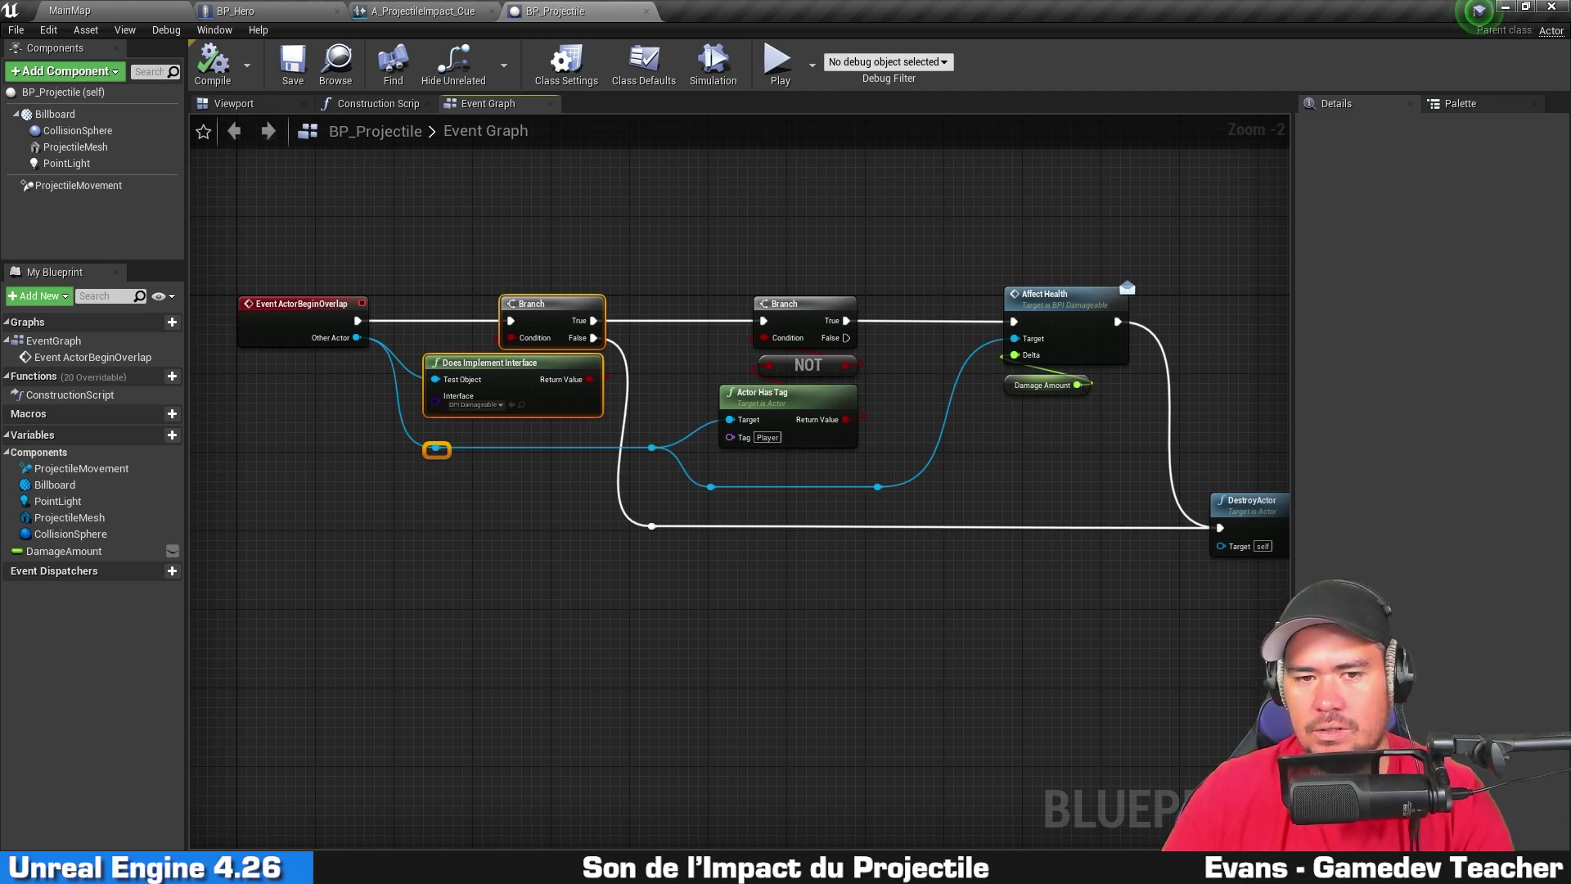
right_click_drag(940, 522, 874, 528)
left_click(967, 477)
right_click_drag(967, 475, 768, 473)
left_click_drag(769, 473, 778, 218)
right_click_drag(931, 420, 777, 451)
left_click(777, 452)
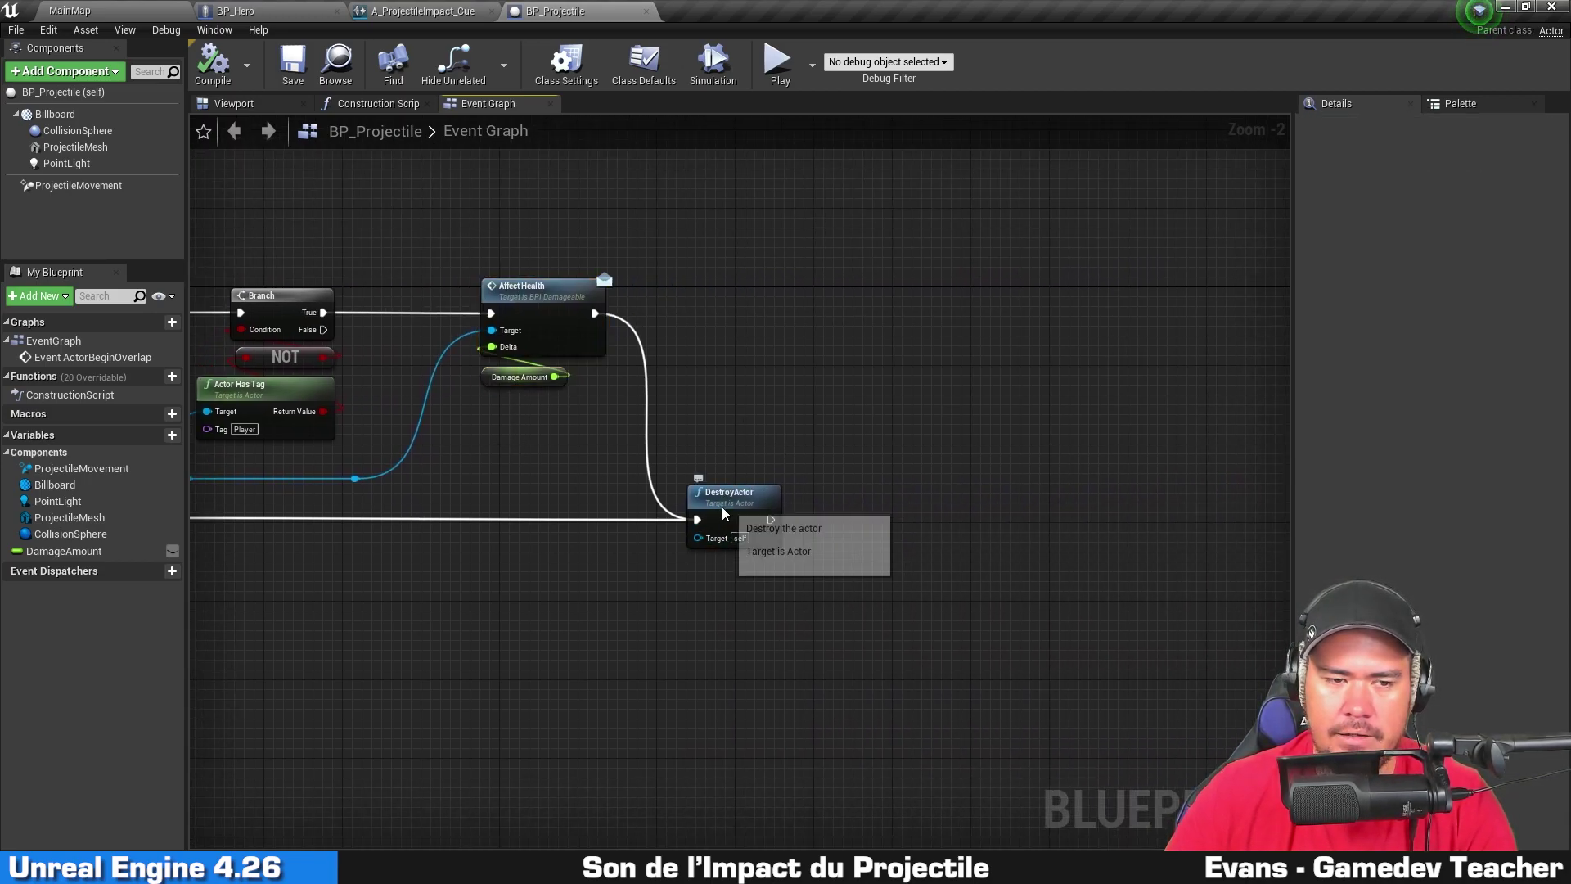
left_click_drag(721, 508, 896, 513)
left_click(598, 466)
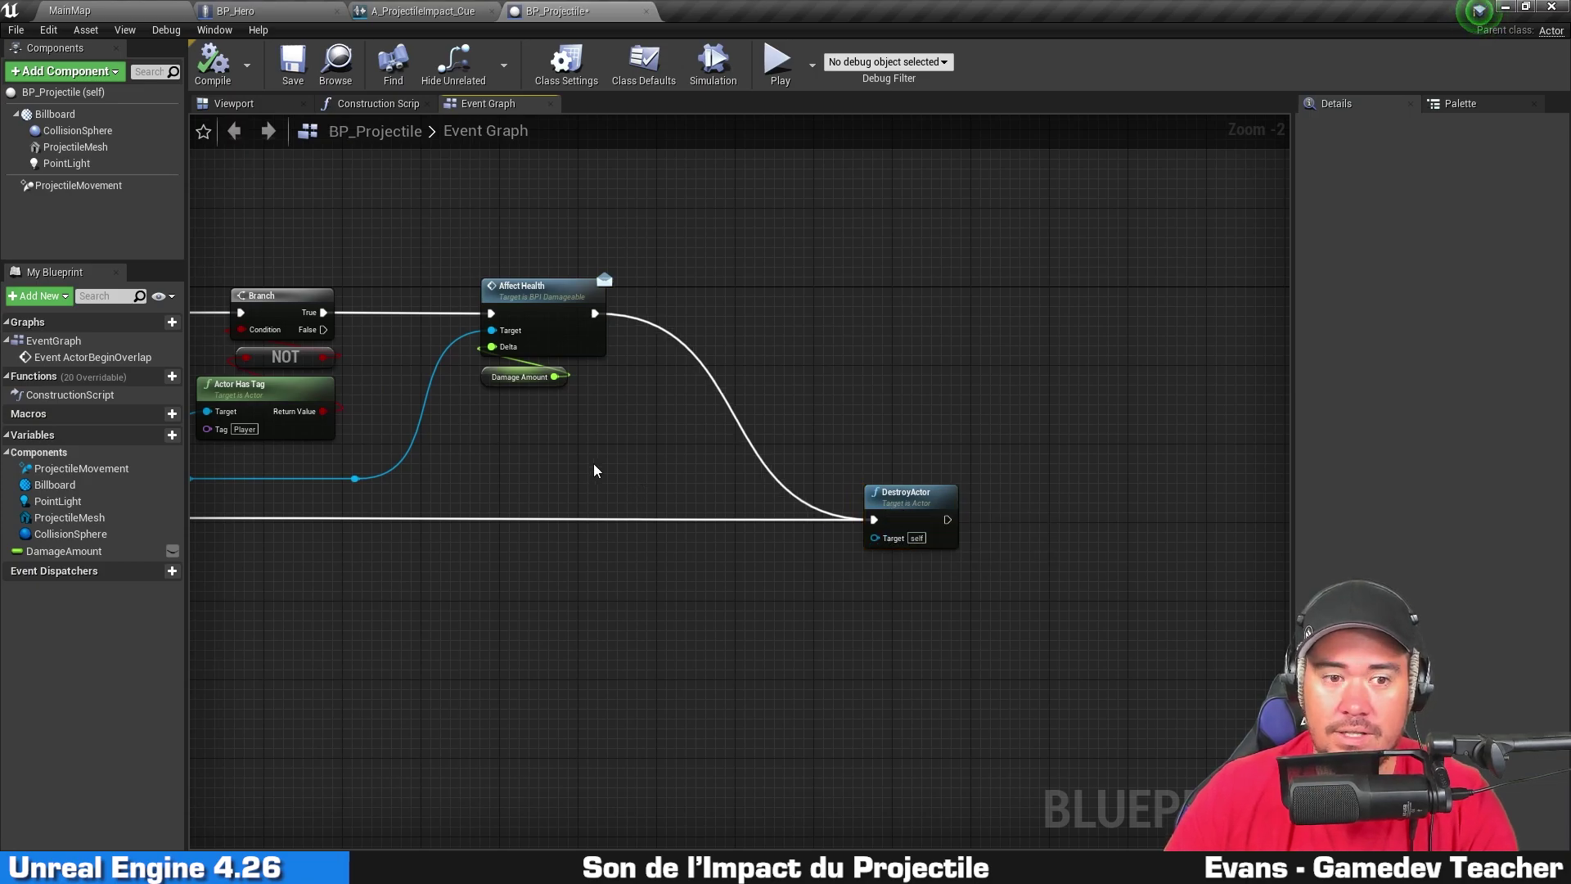
right_click_drag(596, 465, 861, 457)
left_click_drag(522, 453, 530, 227)
left_click_drag(1170, 491, 1123, 500)
left_click(978, 550)
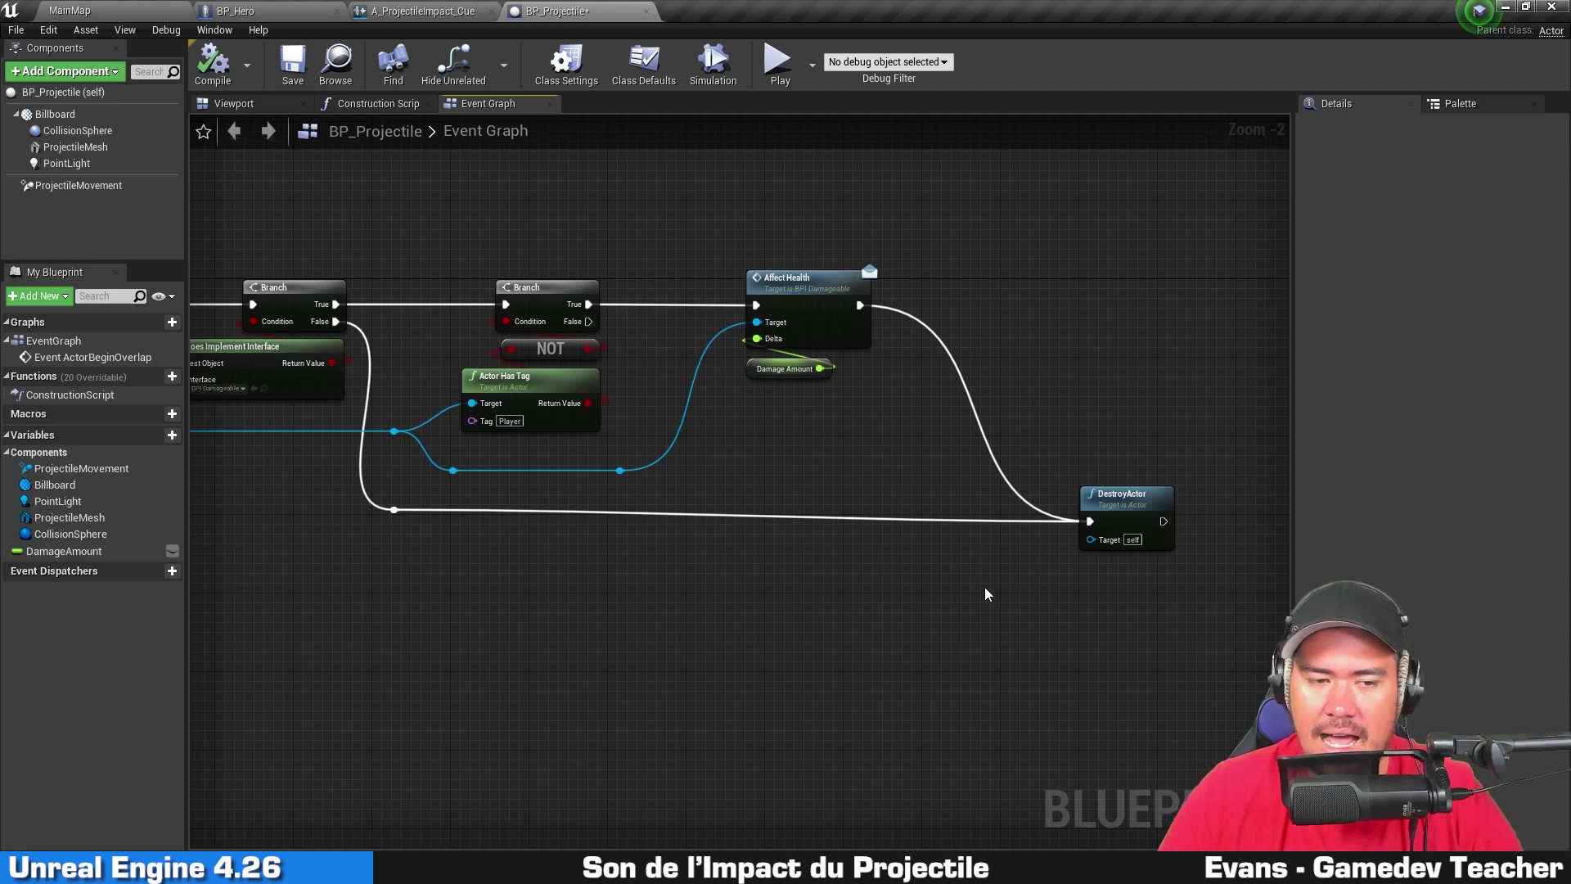
scroll(986, 593, "up", 2)
right_click_drag(1156, 470, 998, 449)
left_click_drag(996, 449, 823, 441)
left_click(949, 428)
right_click_drag(1041, 437, 877, 438)
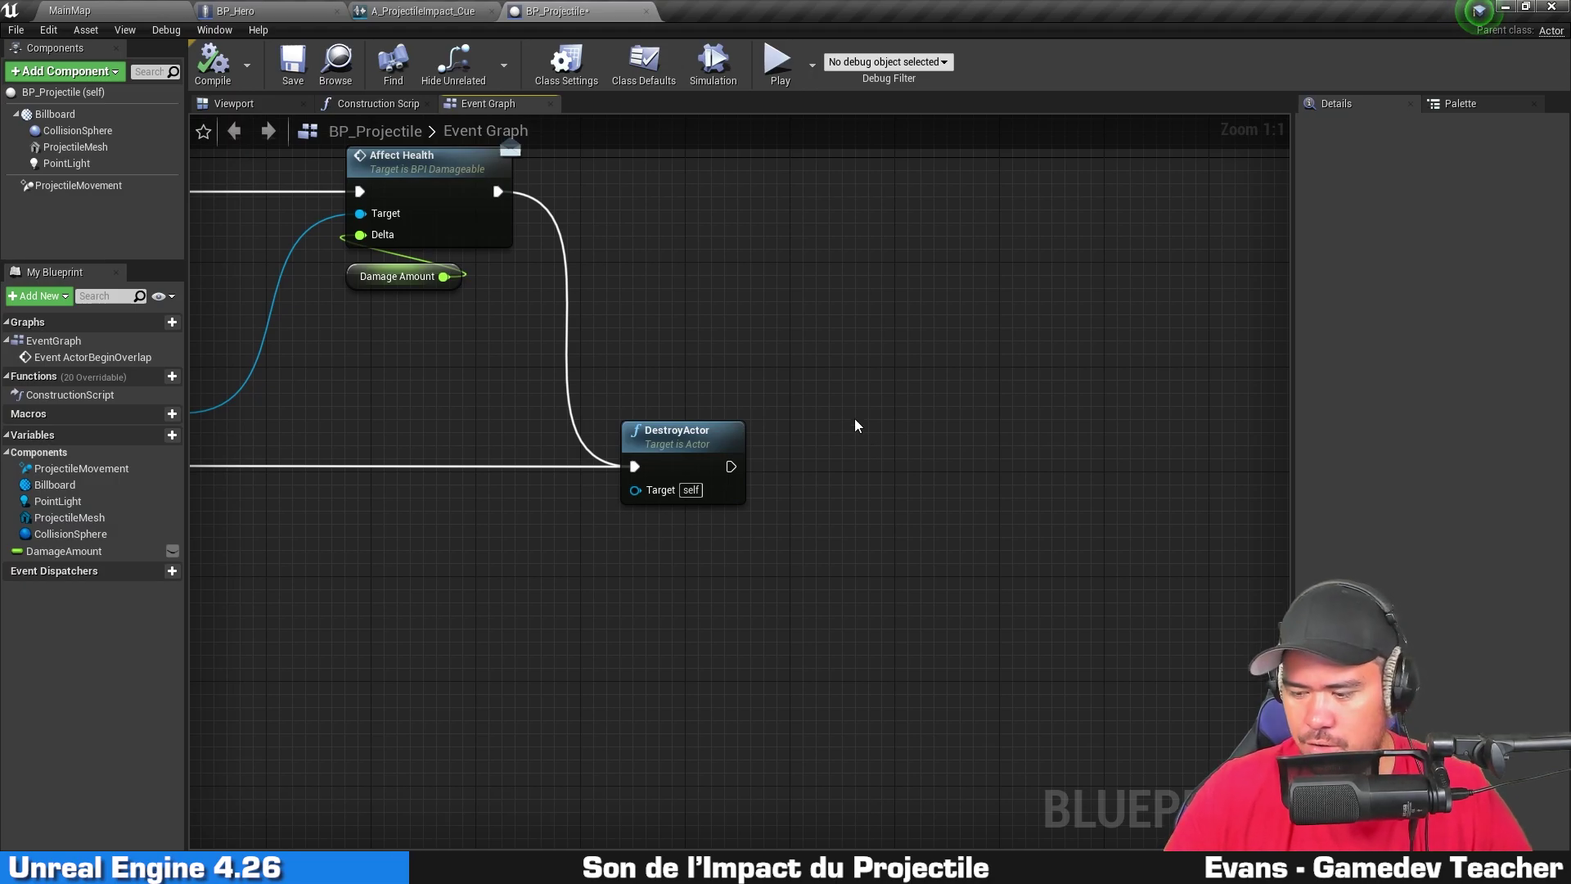
Step: Add a Spawn Sound Attached node and connect DestroyActor's execution output to it
right_click(855, 419)
type("spawn")
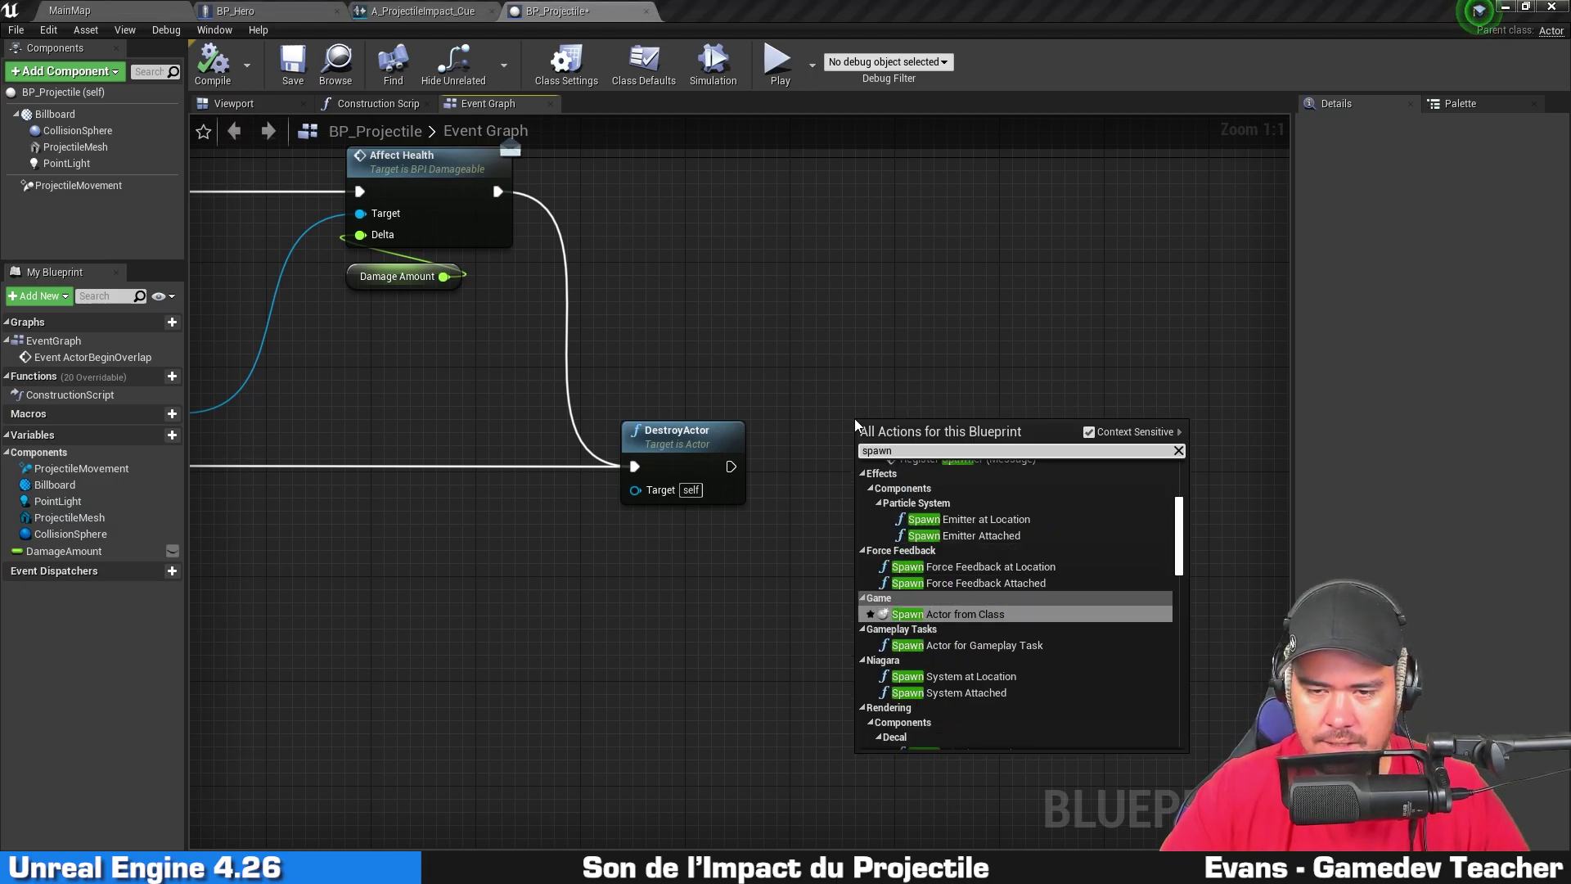
type("sou")
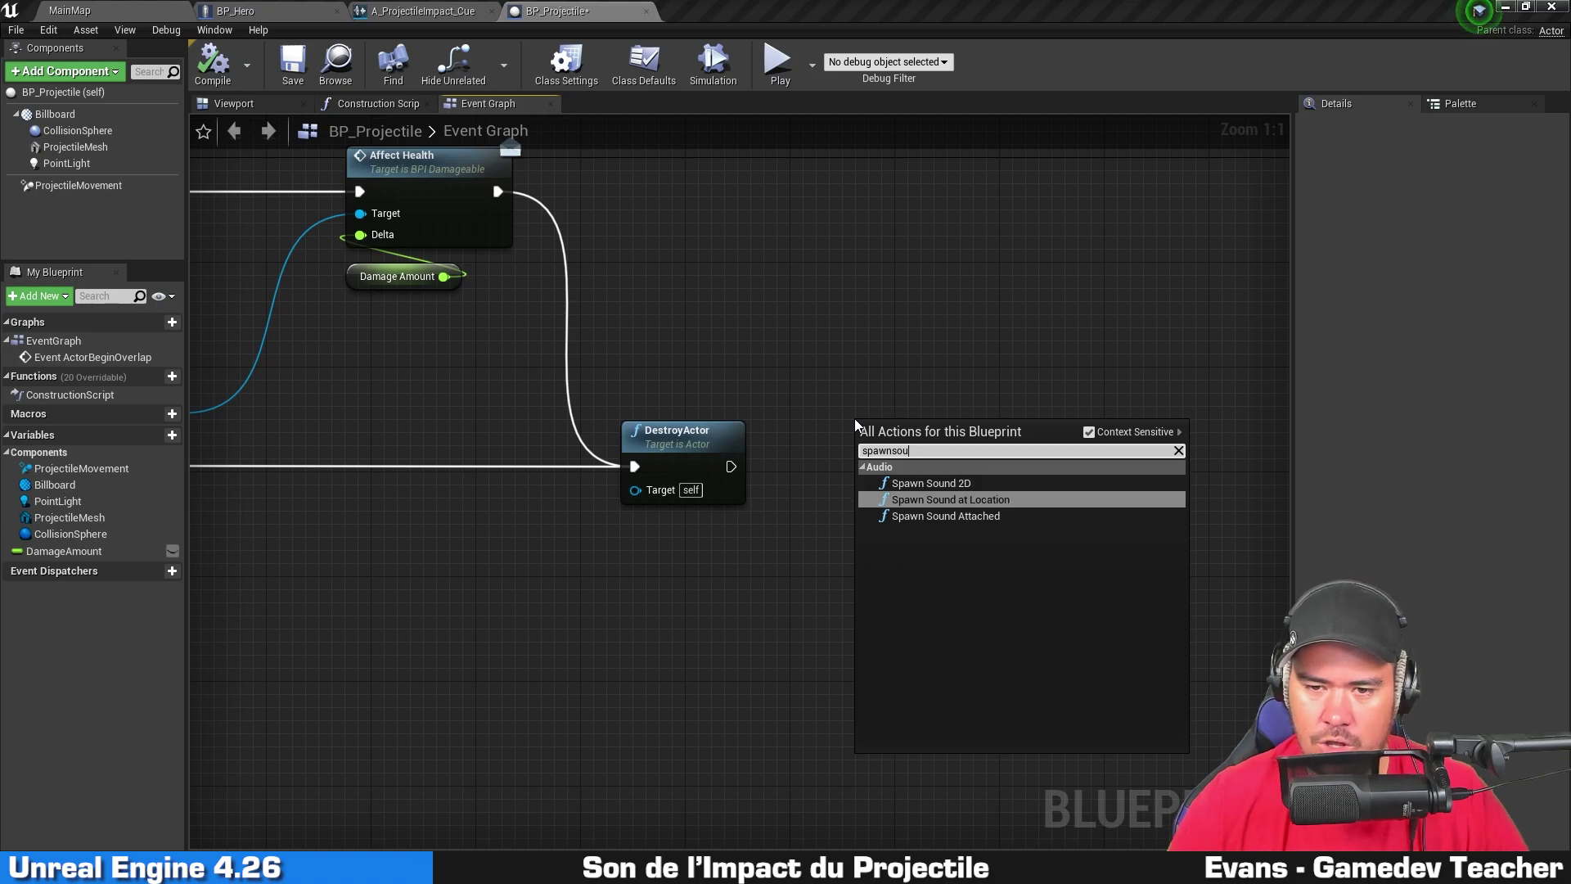
key("Down")
key("Return")
left_click_drag(731, 466, 947, 463)
left_click(675, 459)
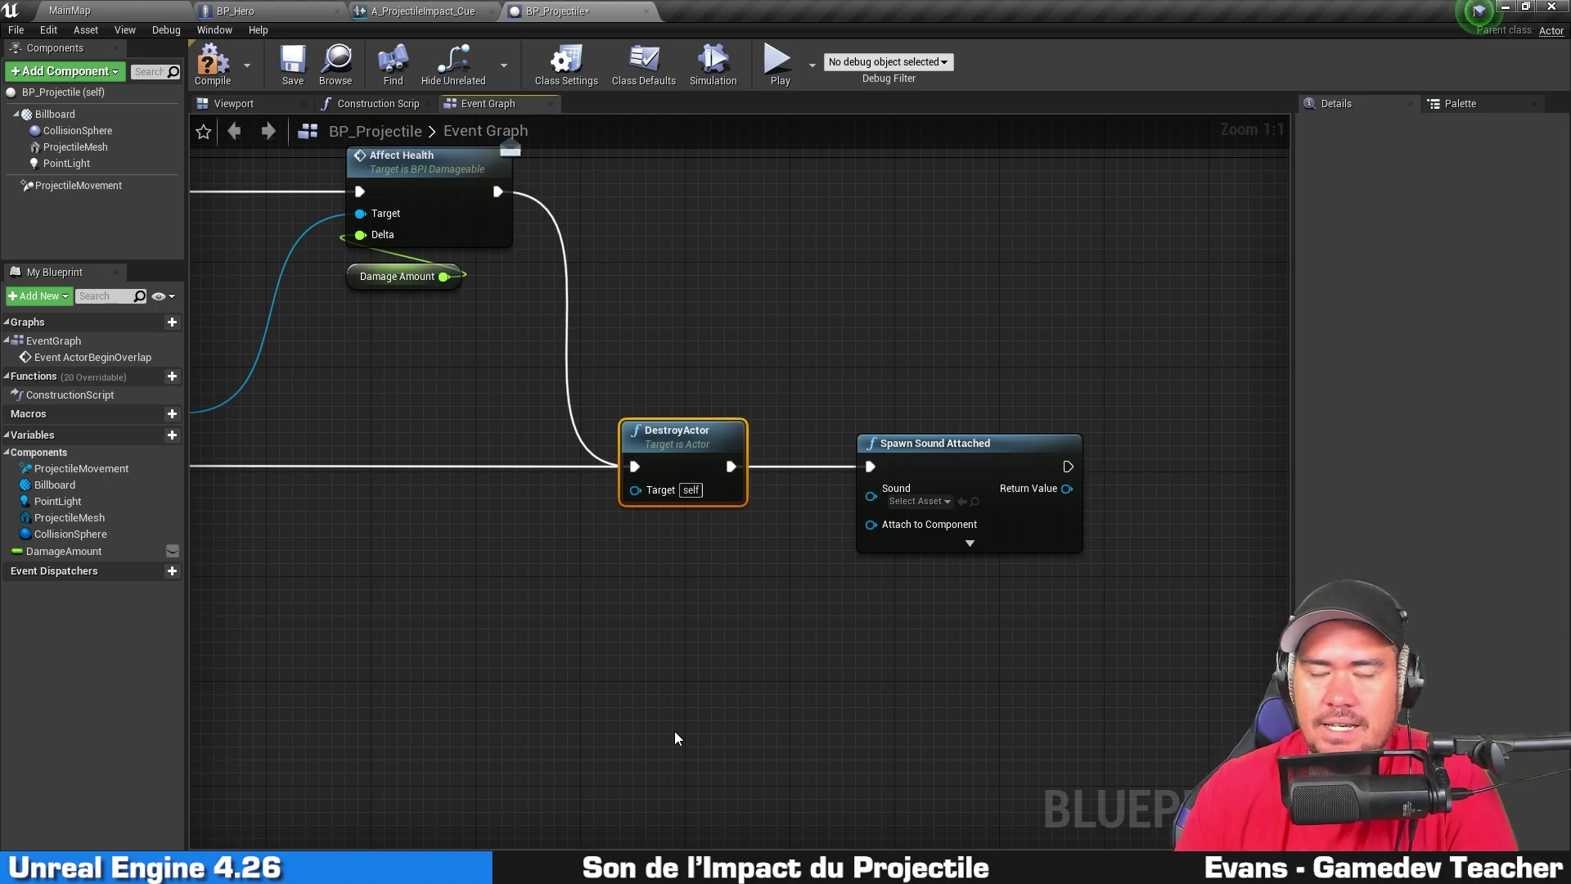
Step: Break the link between DestroyActor and Spawn Sound Attached and reposition the nodes with Spawn Sound Attached ahead of DestroyActor
left_click_drag(928, 446, 603, 548)
left_click(898, 388, "alt")
left_click_drag(678, 455, 835, 443)
left_click_drag(648, 546, 666, 508)
left_click_drag(828, 436, 908, 449)
left_click(852, 583)
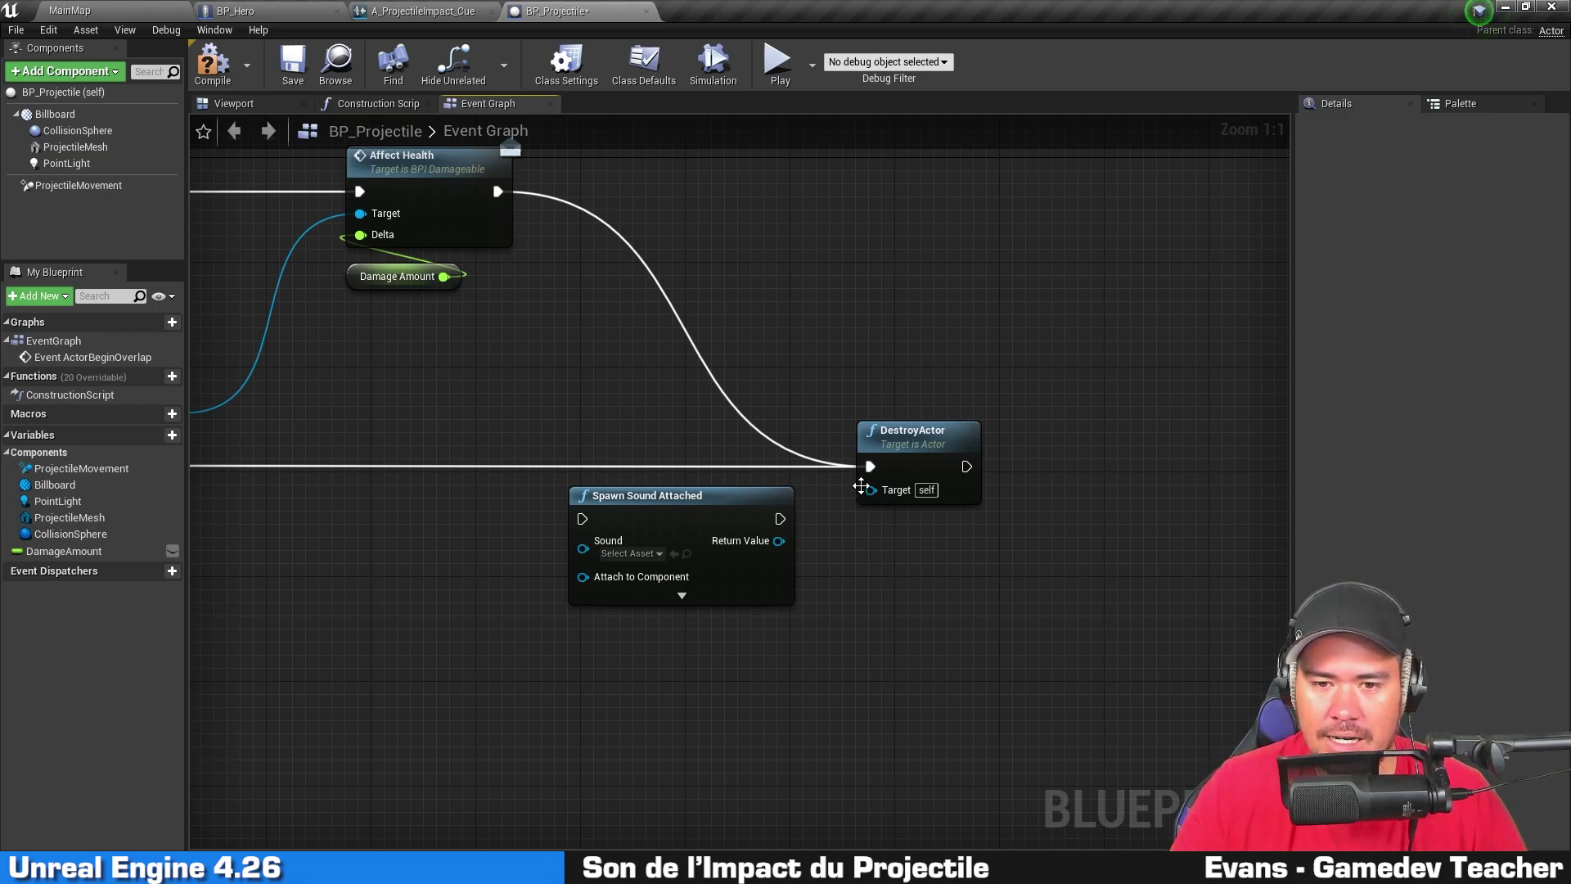
Step: Reroute DestroyActor's incoming execution wires into Spawn Sound Attached, connect its output to DestroyActor, and straighten the connection
left_click_drag(871, 467, 587, 520, "ctrl")
left_click_drag(701, 524, 871, 469)
left_click(810, 509)
left_click(797, 507)
left_click(930, 476, "ctrl")
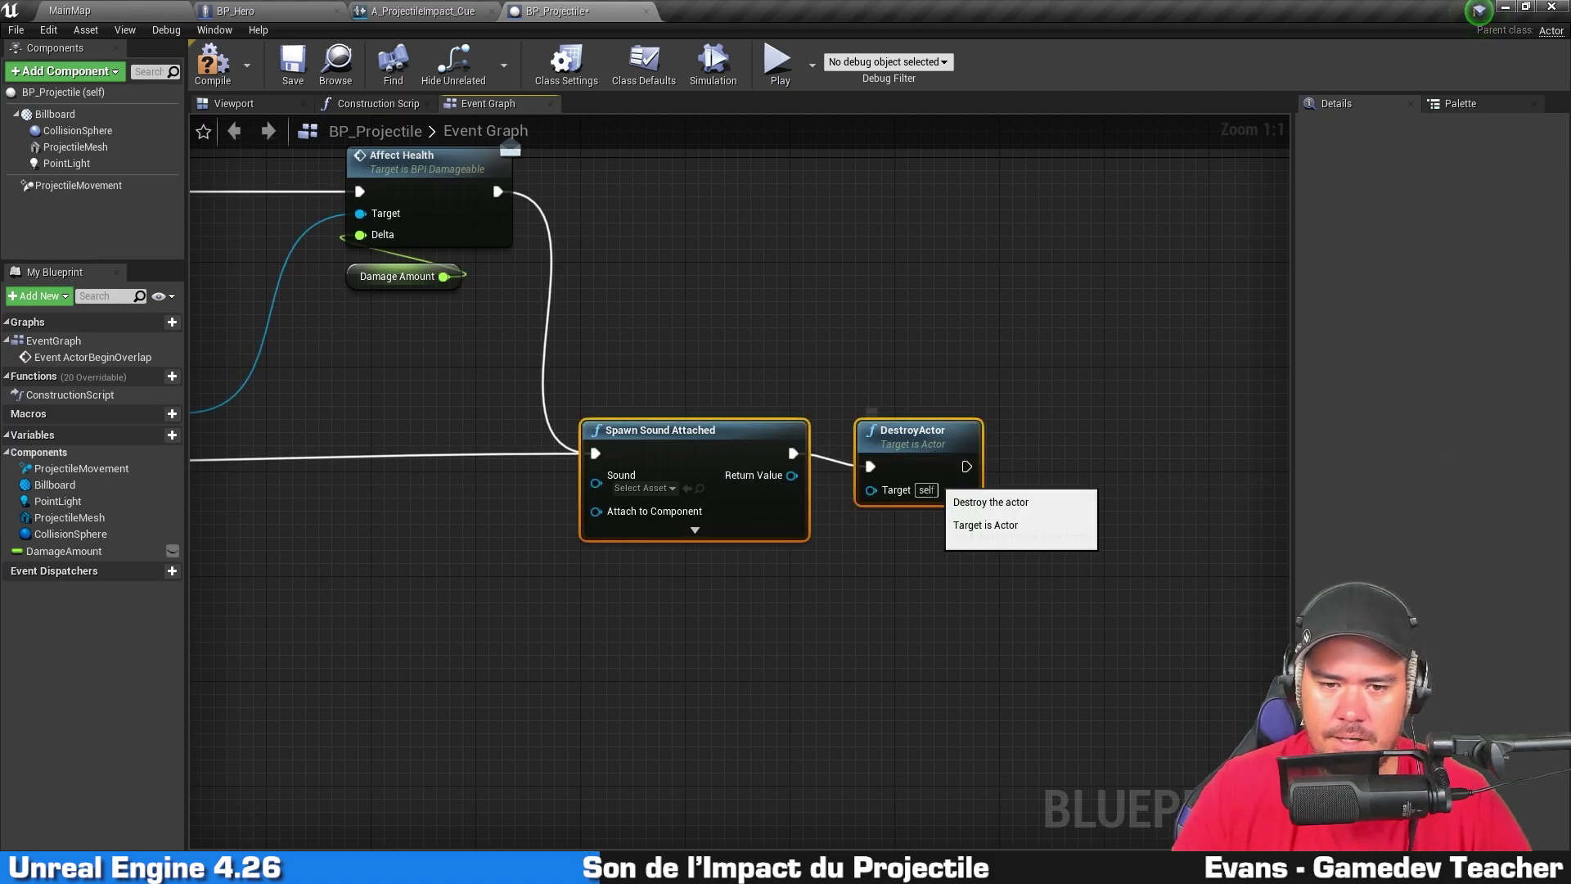
key("q")
left_click(836, 524)
Step: Set Spawn Sound Attached's sound to A_ProjectileImpact_Cue, connect Billboard to Attach to Component, and expand the node's advanced options
left_click(663, 502)
type("projectileim")
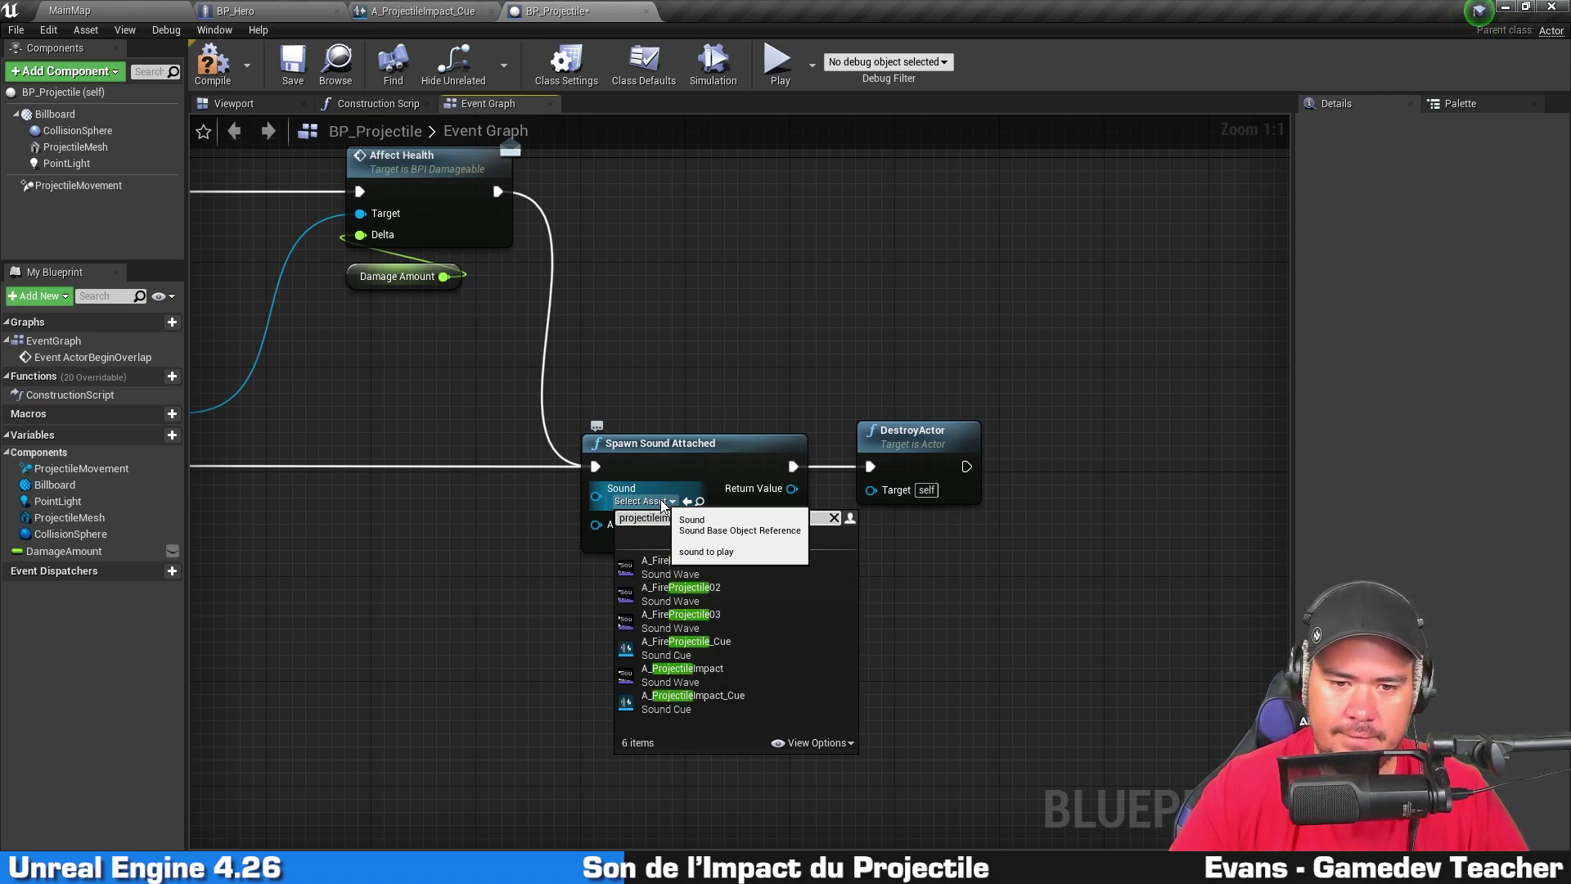
type("pac")
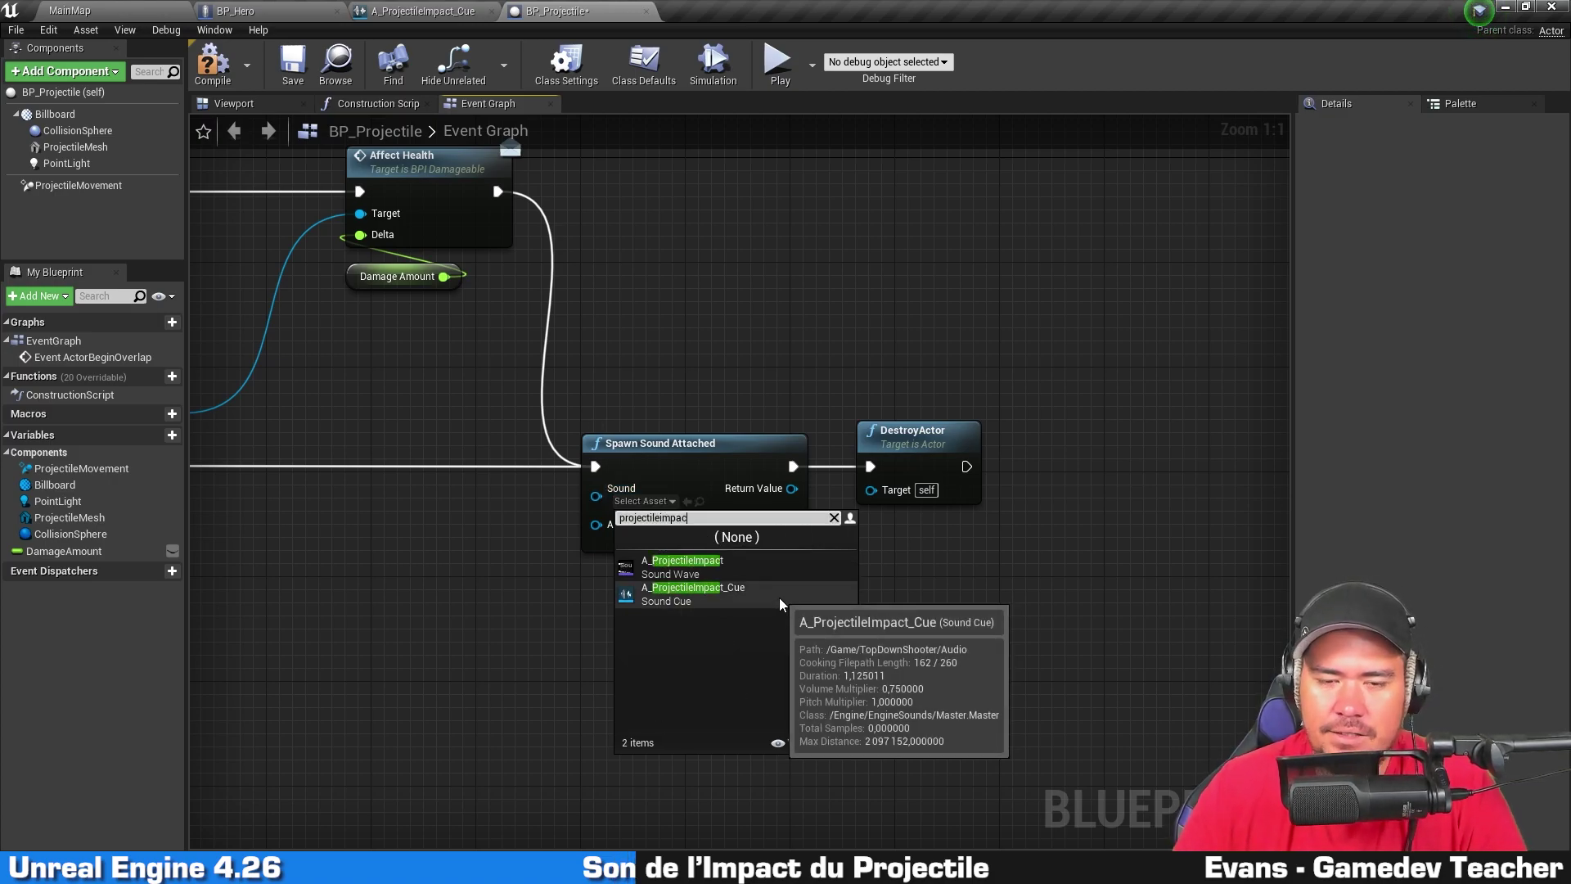
left_click(737, 594)
left_click_drag(55, 113, 596, 524)
left_click(703, 542)
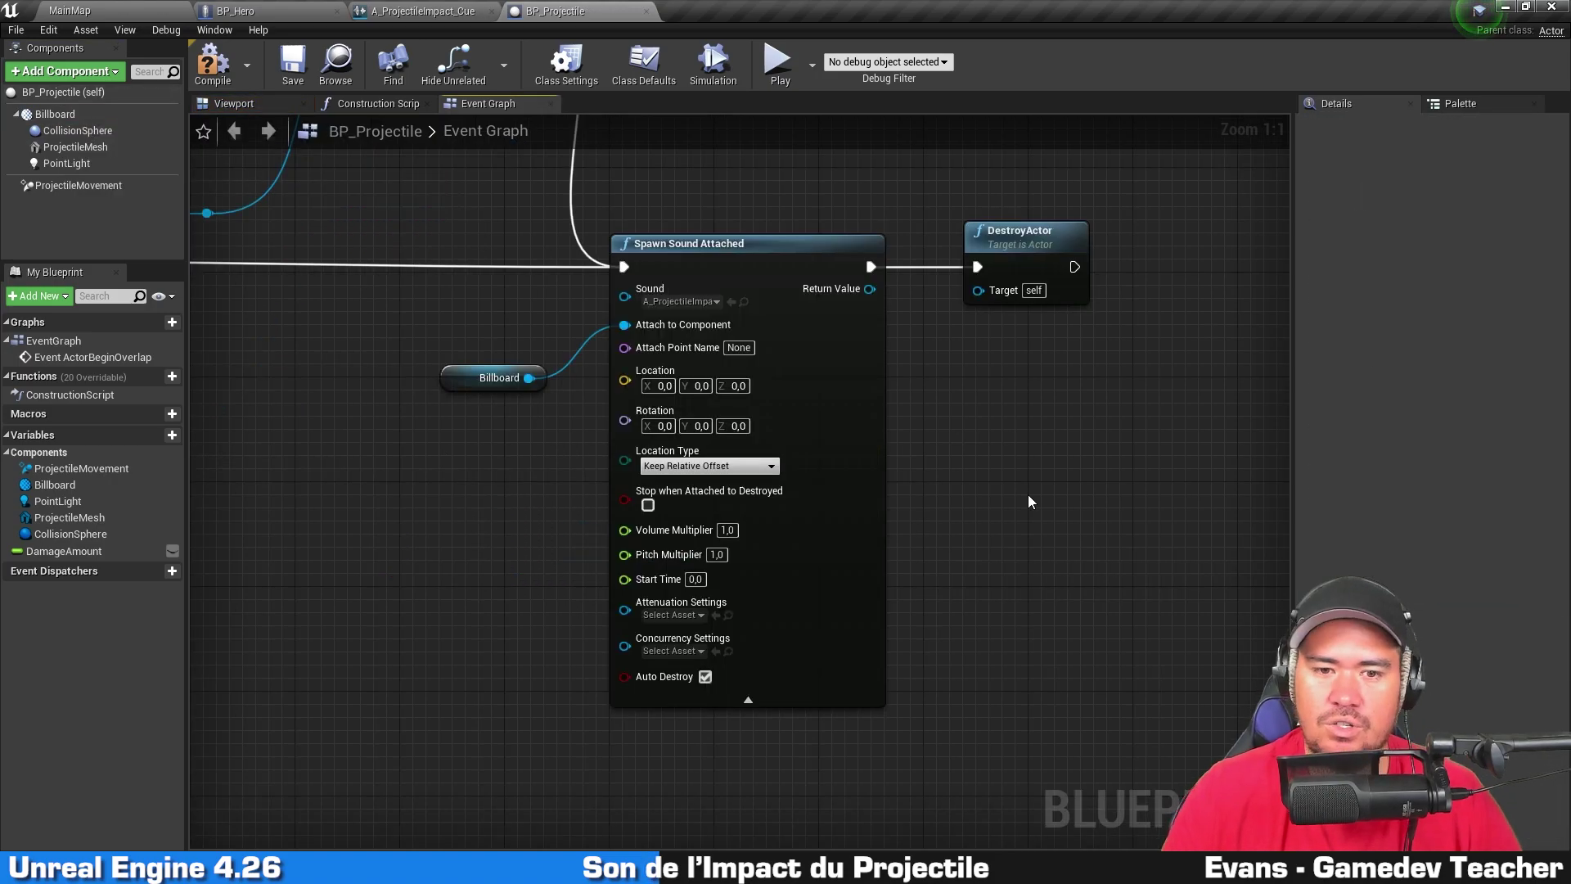
Step: Set the sound's Location Type to Snap to Target, Keep World Scale, and realign DestroyActor with more space beside the node
left_click(760, 467)
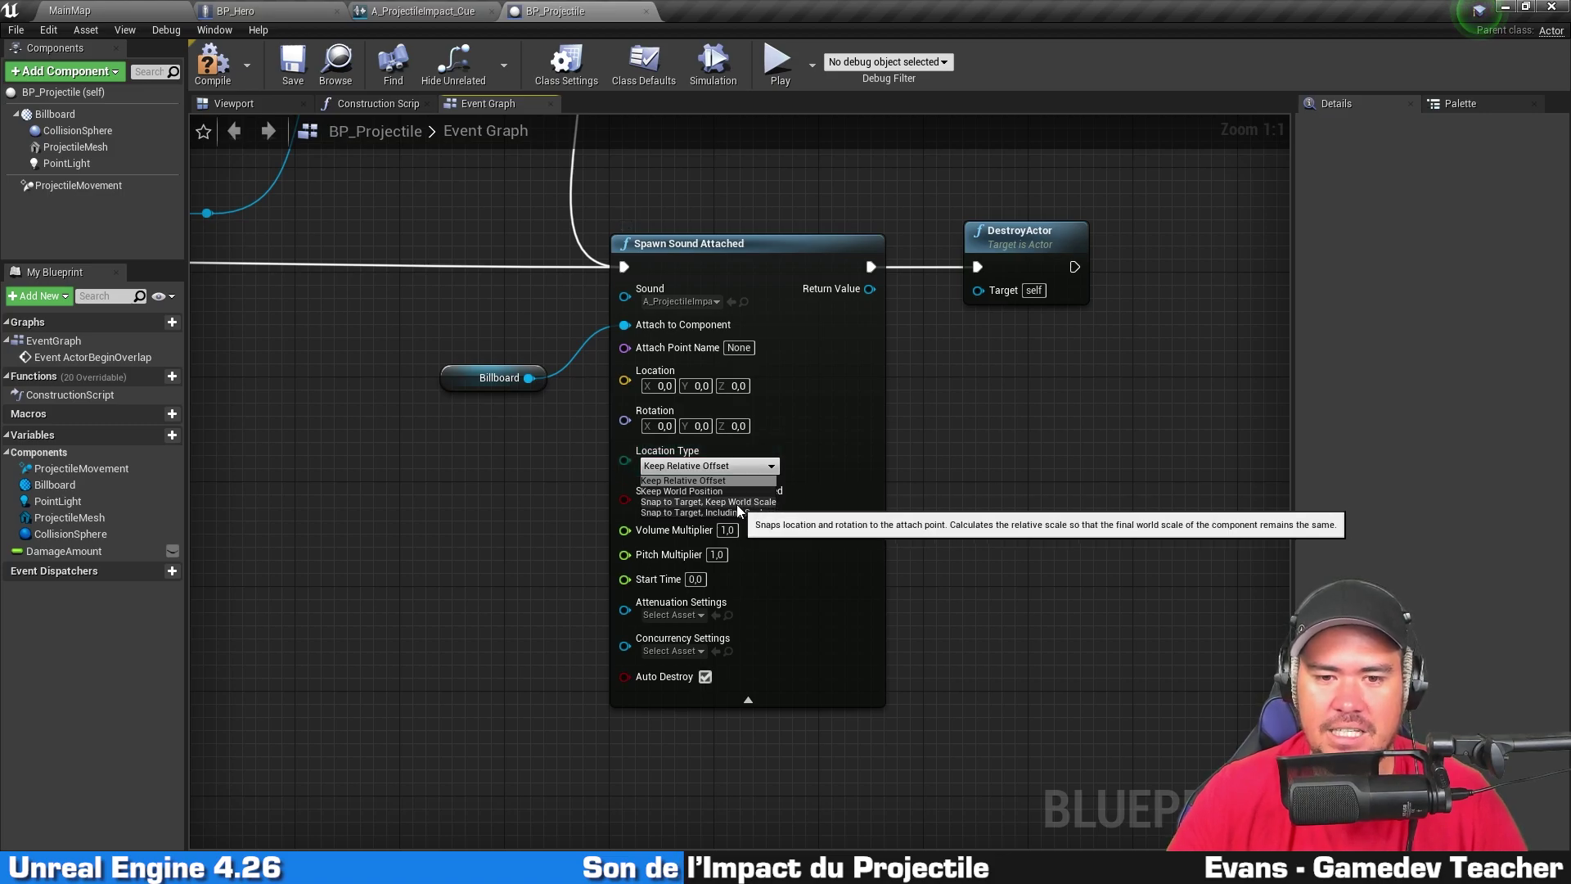
left_click(737, 502)
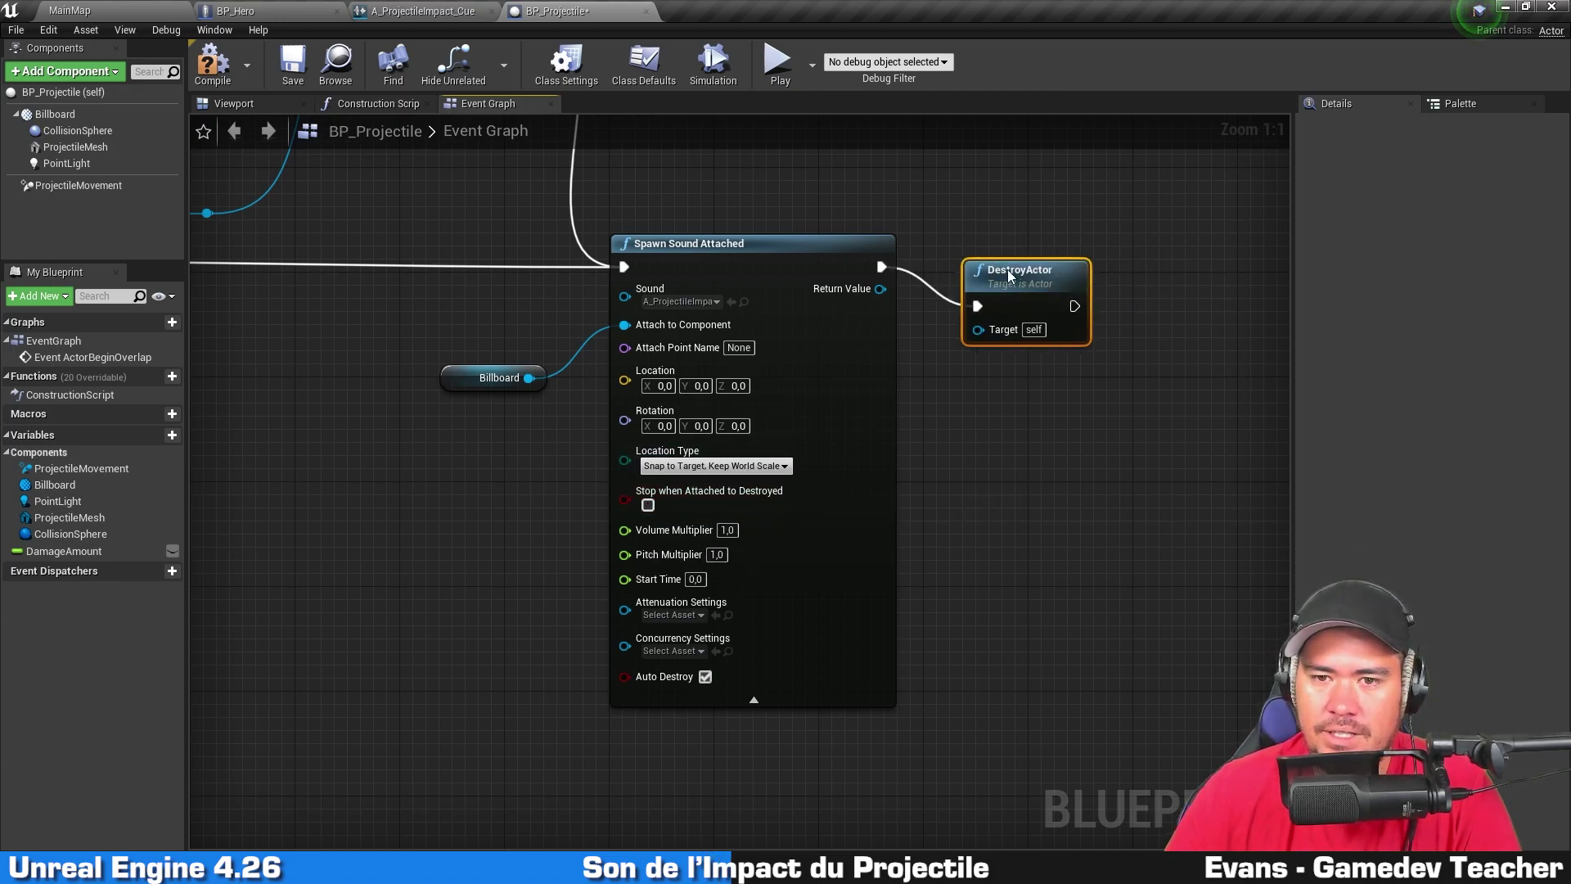
left_click_drag(1005, 242, 1053, 239)
left_click(974, 434)
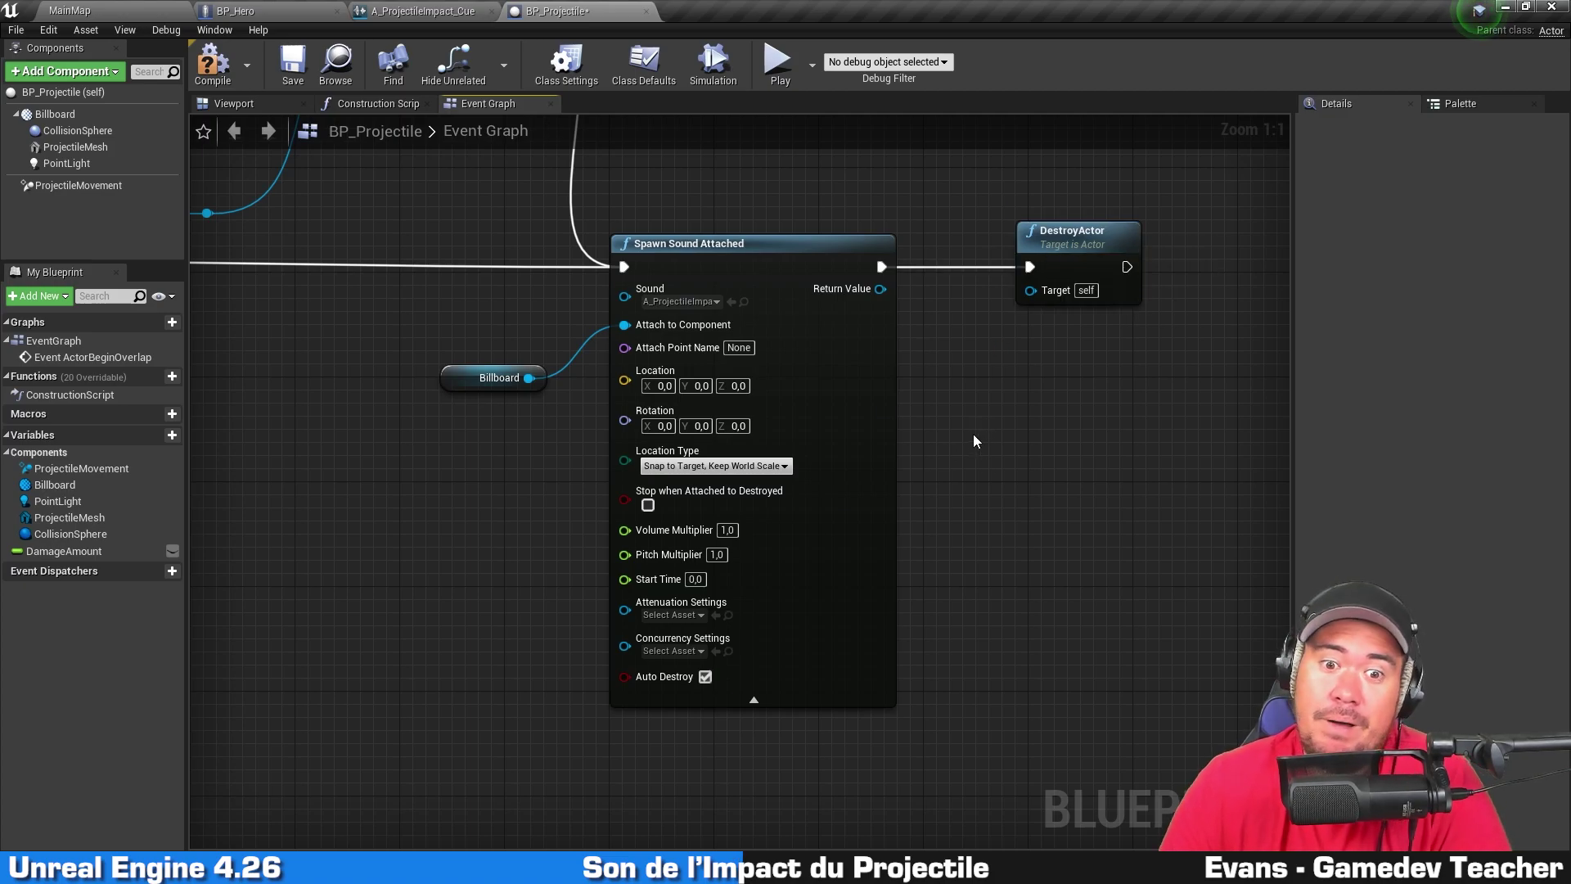
Step: Collapse Spawn Sound Attached's advanced options, tuck the Billboard node beneath it, and compile BP_Projectile
left_click(753, 700)
left_click_drag(449, 376, 619, 389)
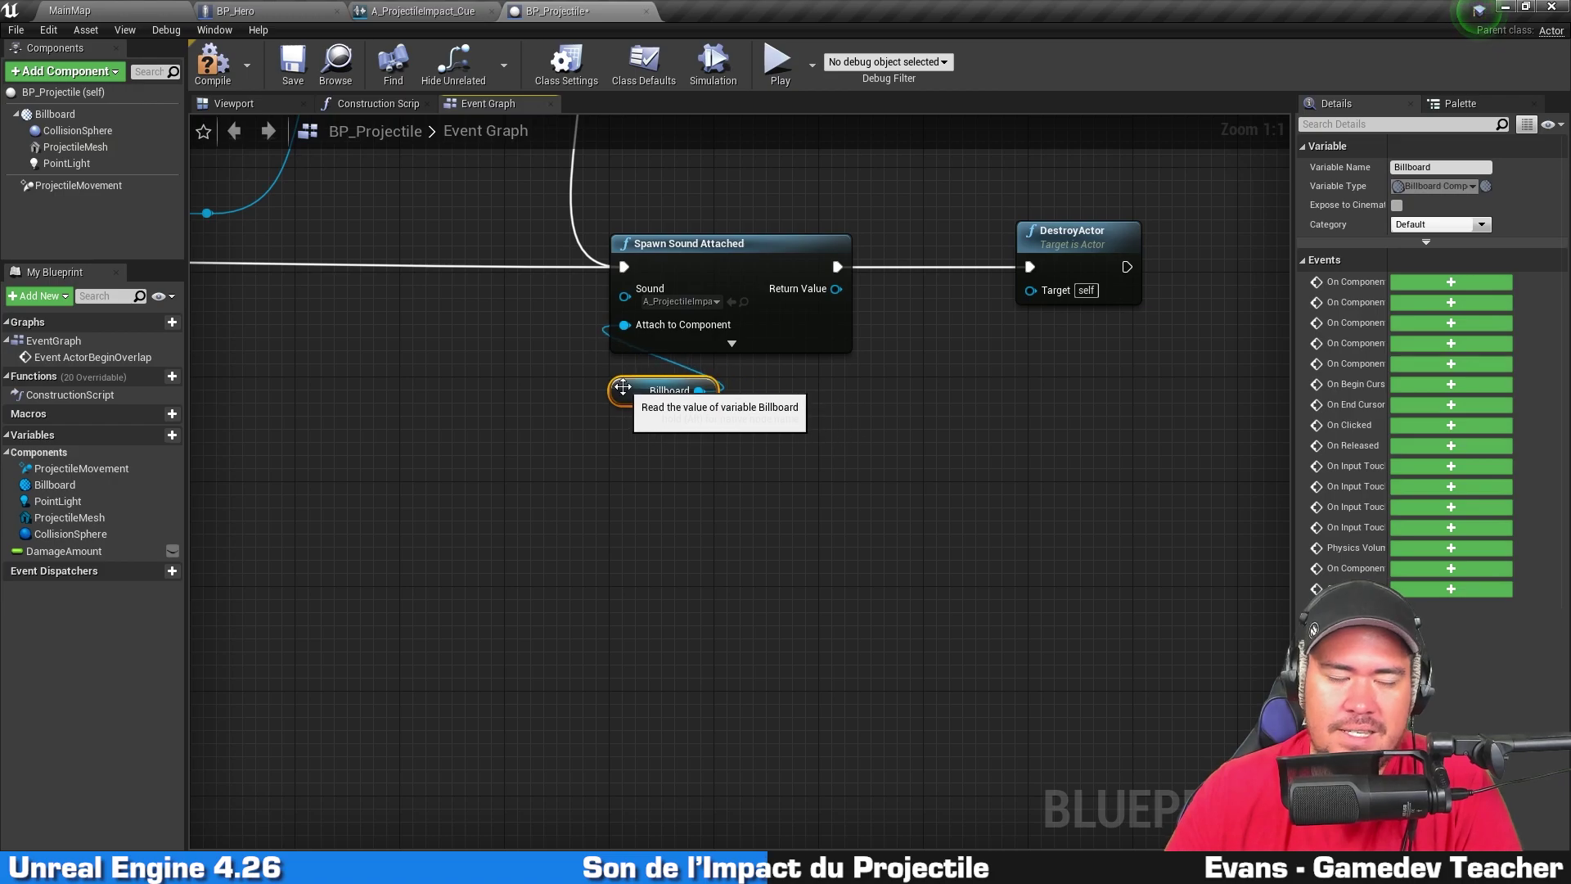
left_click(211, 78)
left_click_drag(659, 390, 423, 390)
left_click(760, 347)
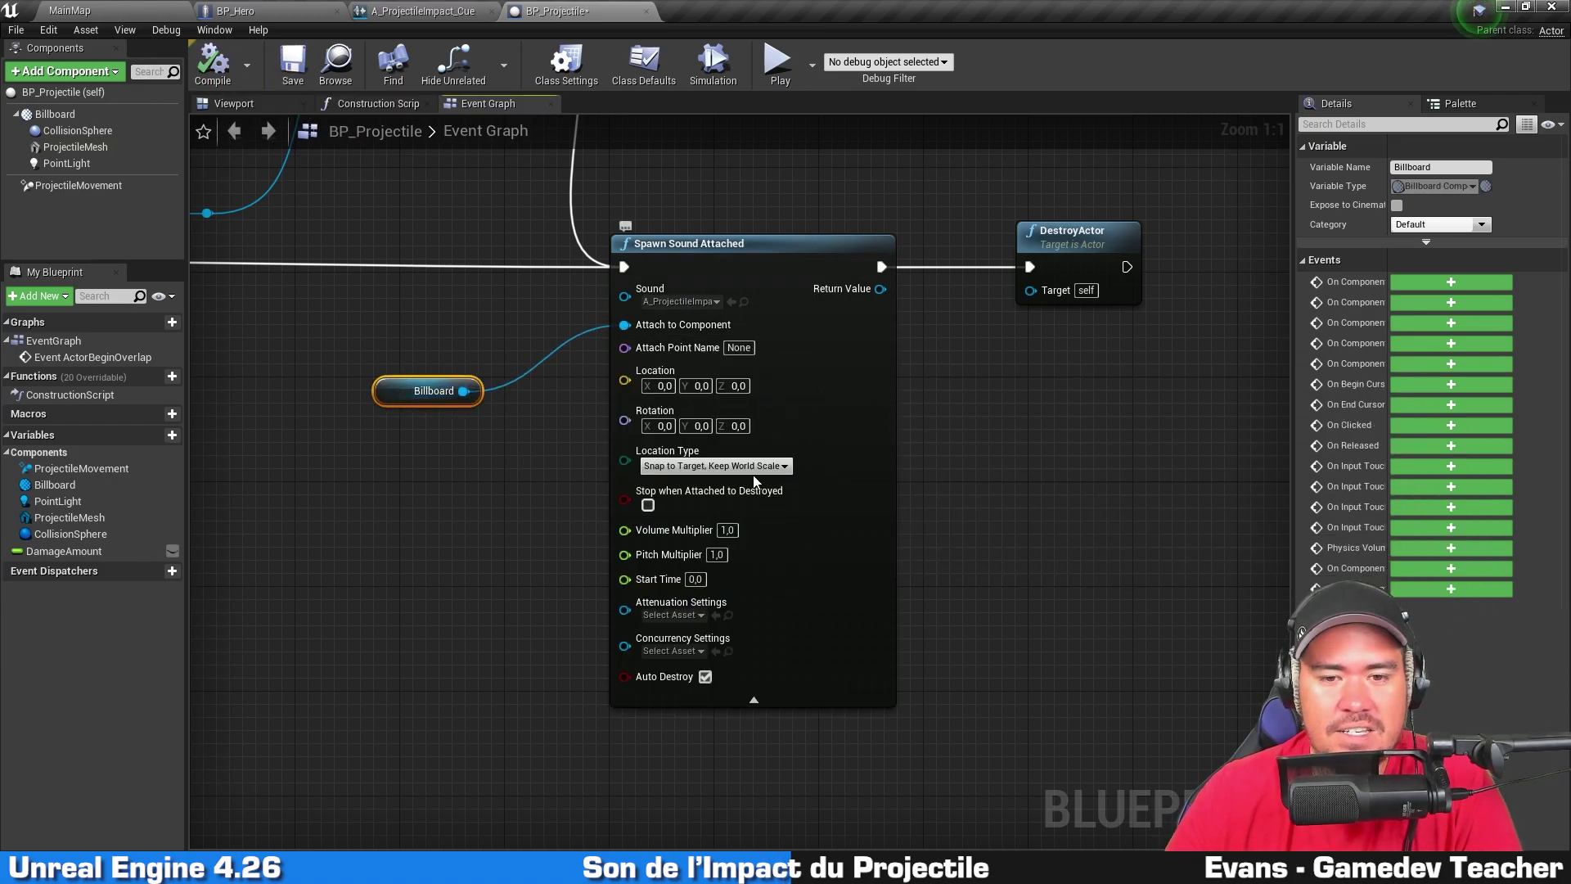
left_click(1028, 435)
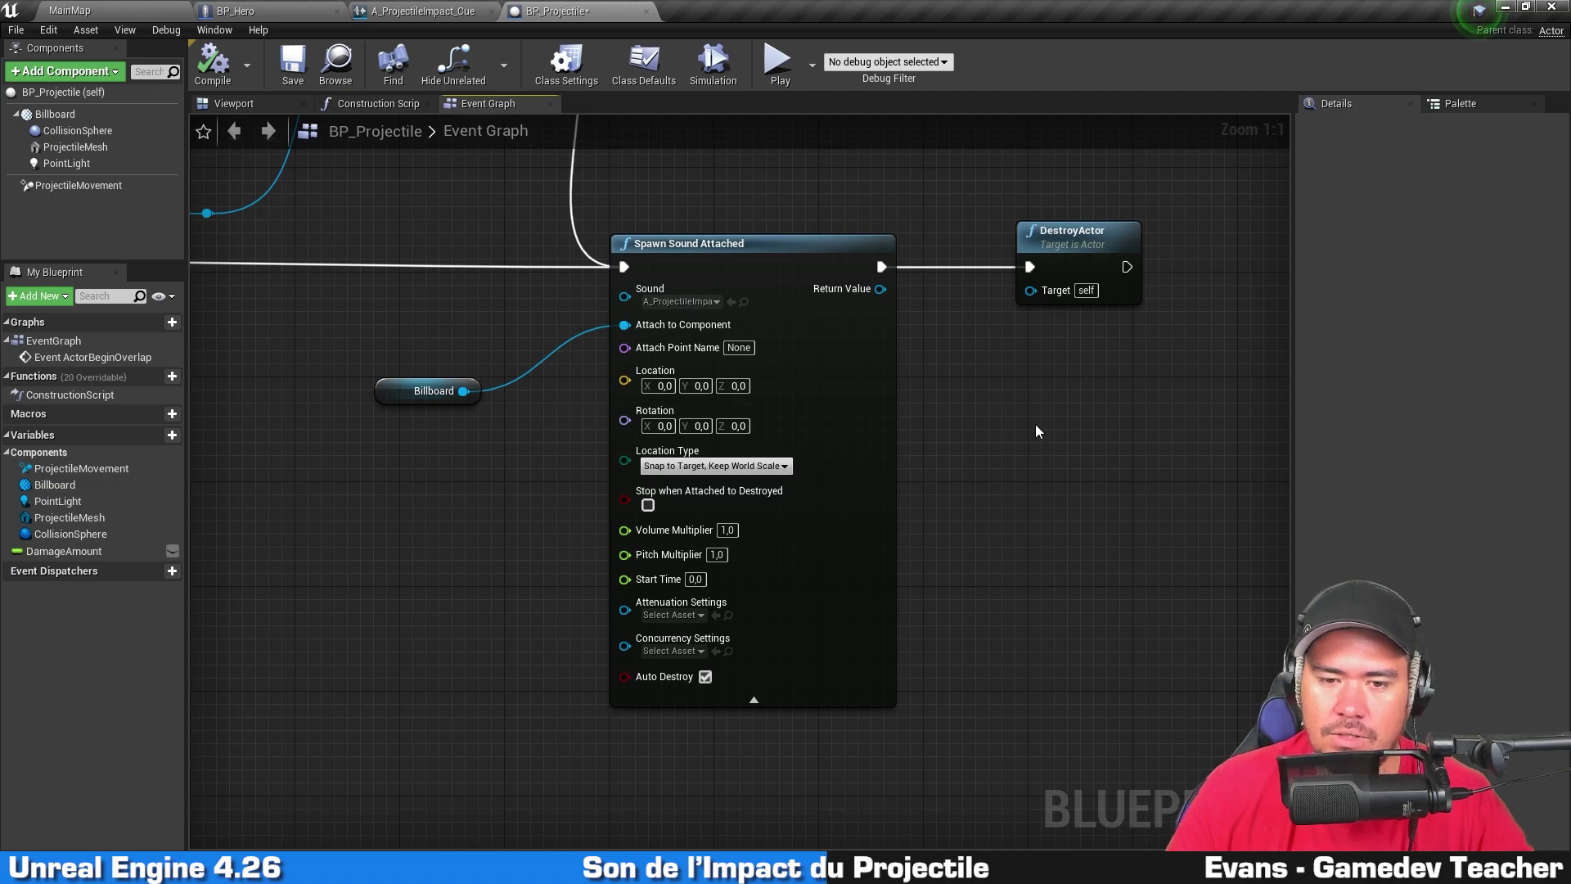
left_click(833, 698)
left_click_drag(386, 390, 631, 382)
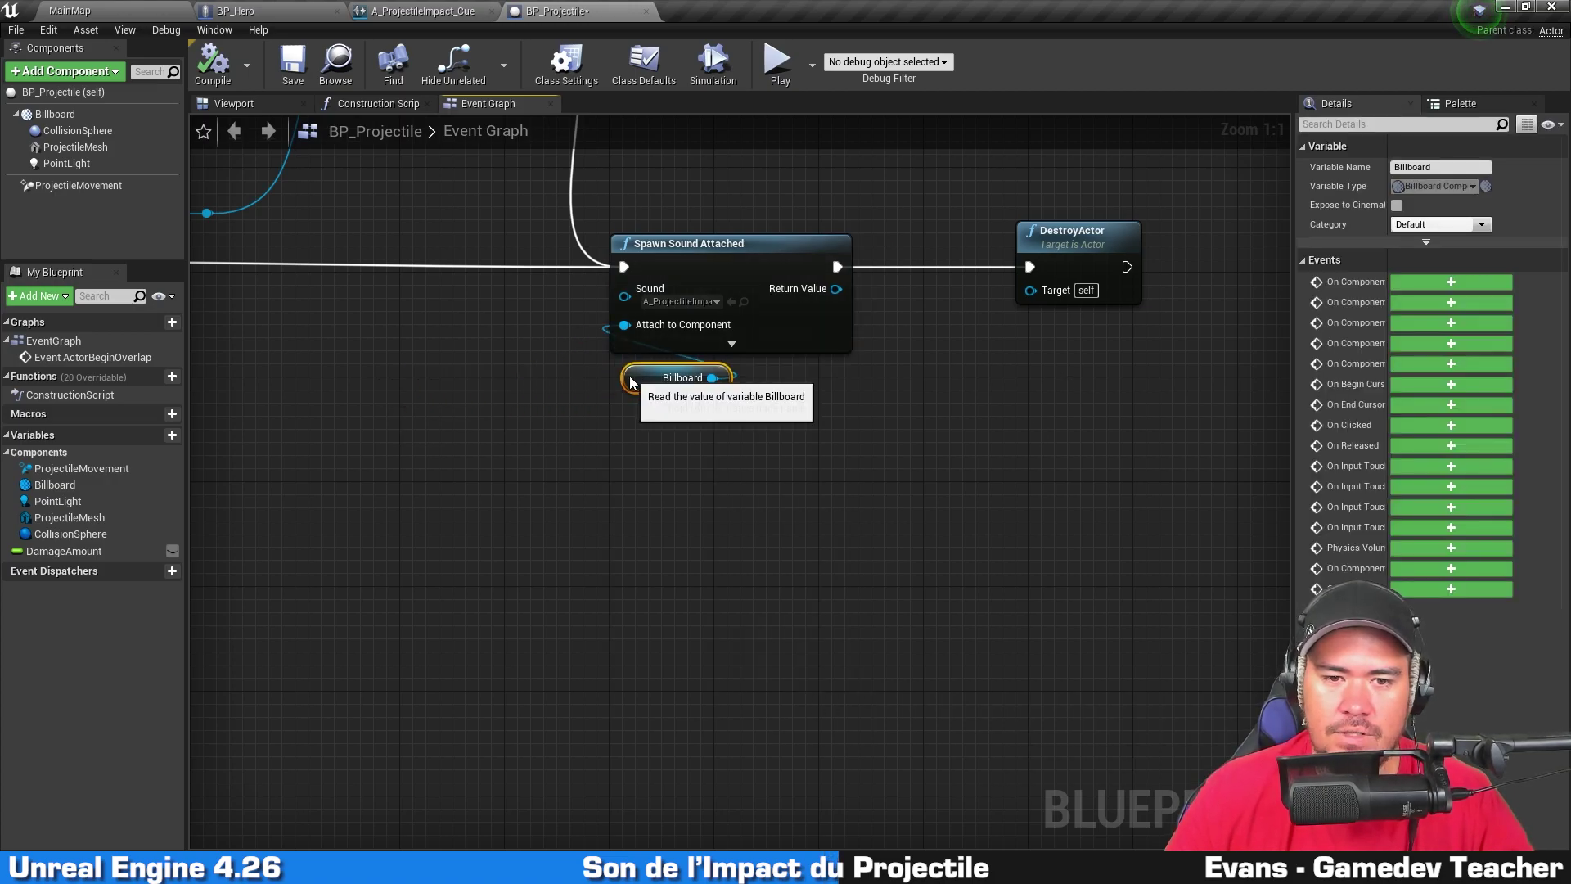
Step: Play-test the projectile's impact sound in the game preview and stop the session
left_click(779, 62)
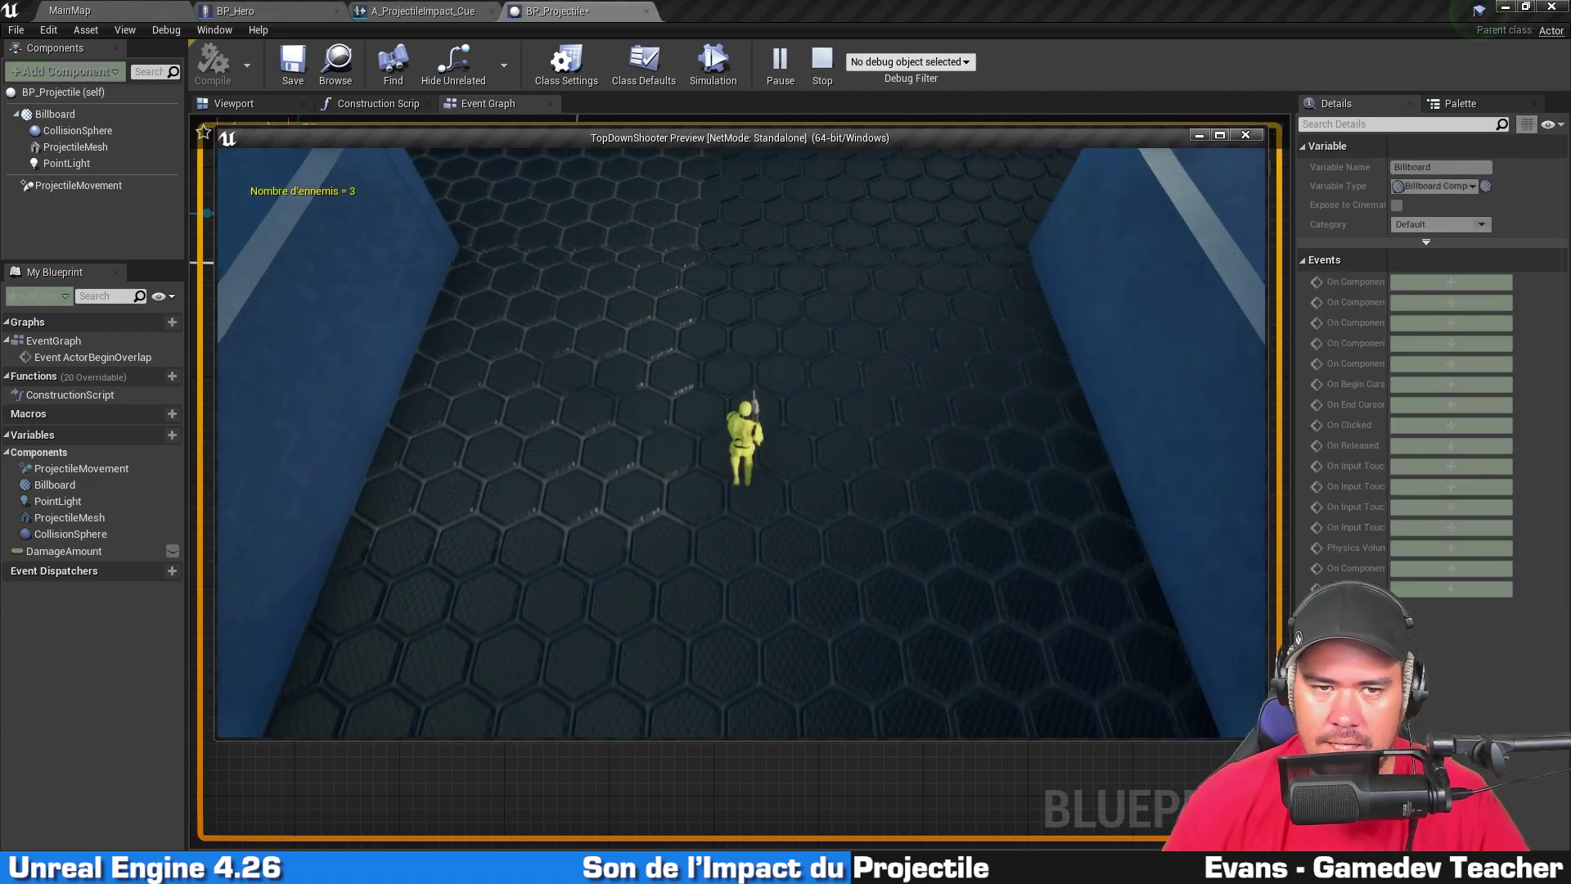
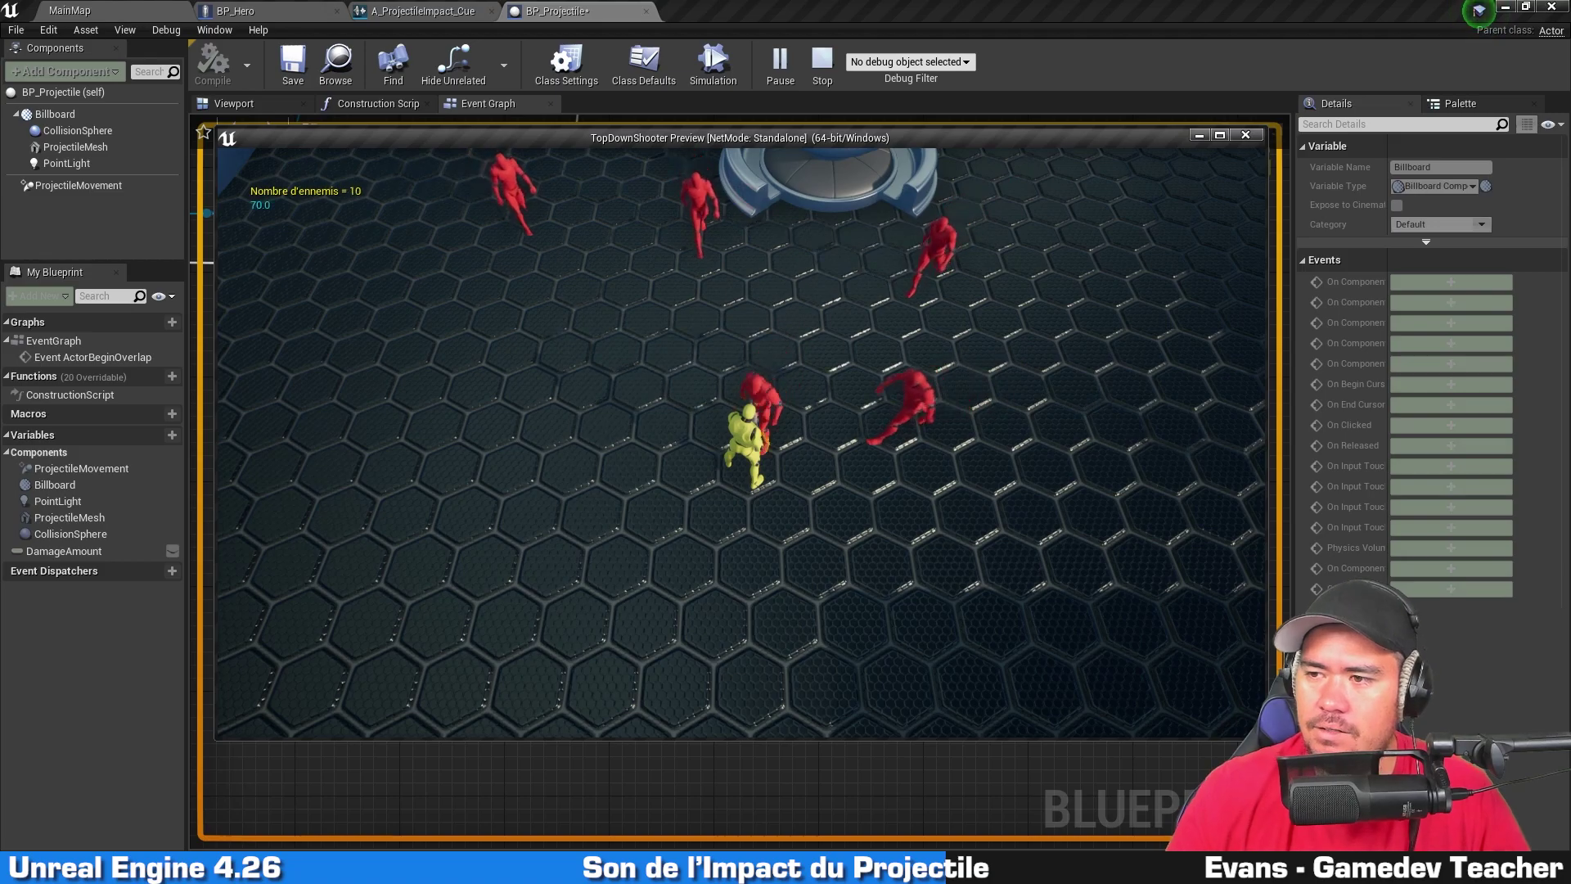
key("Escape")
left_click(961, 370)
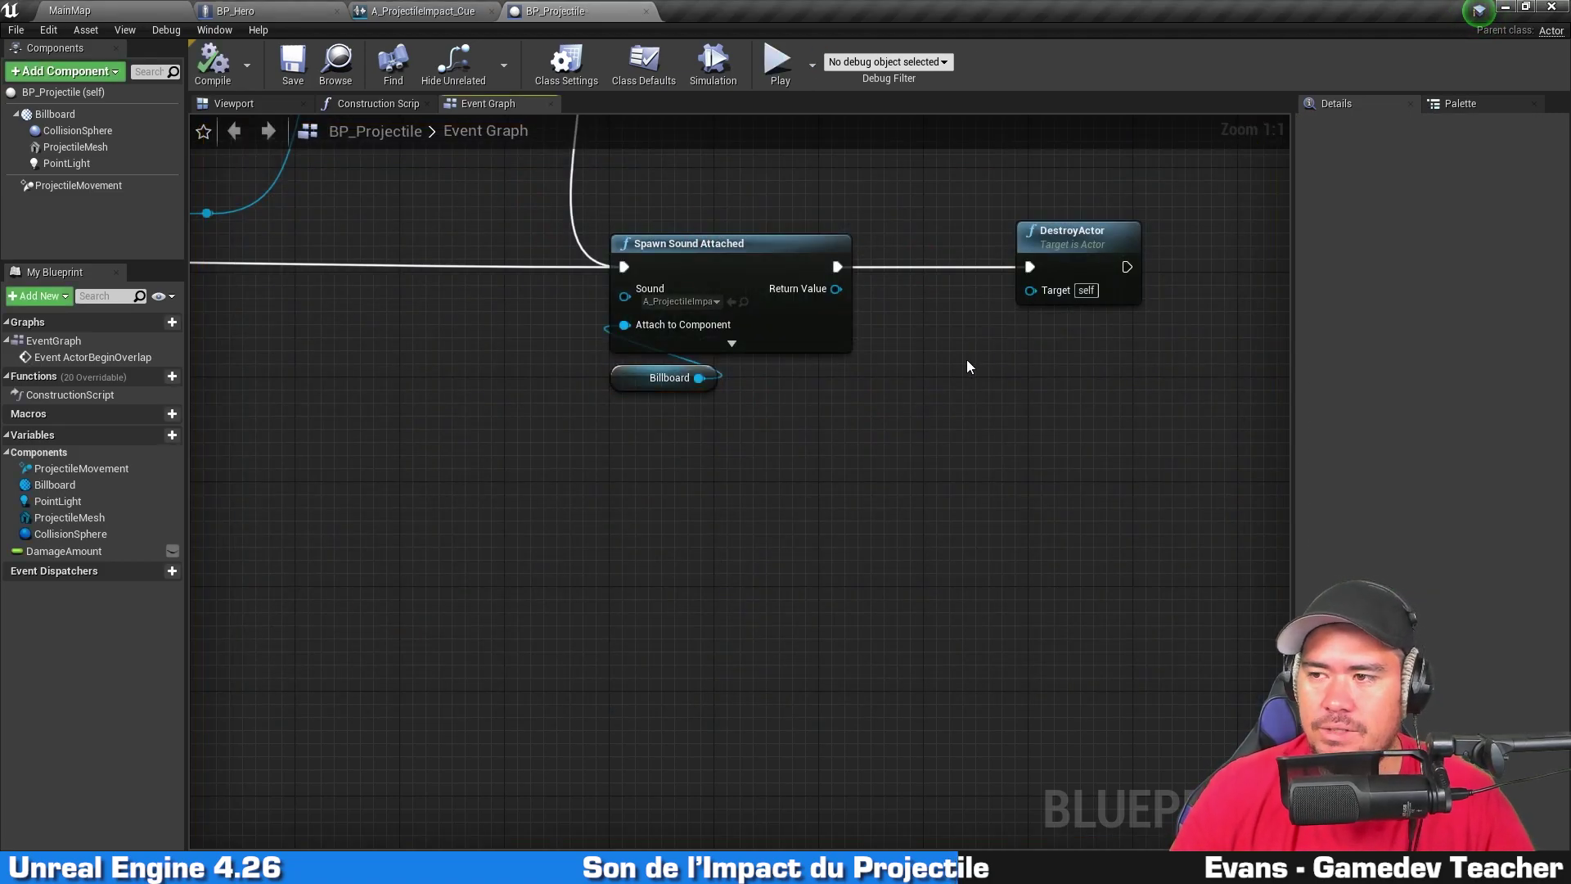
right_click_drag(961, 369, 858, 392)
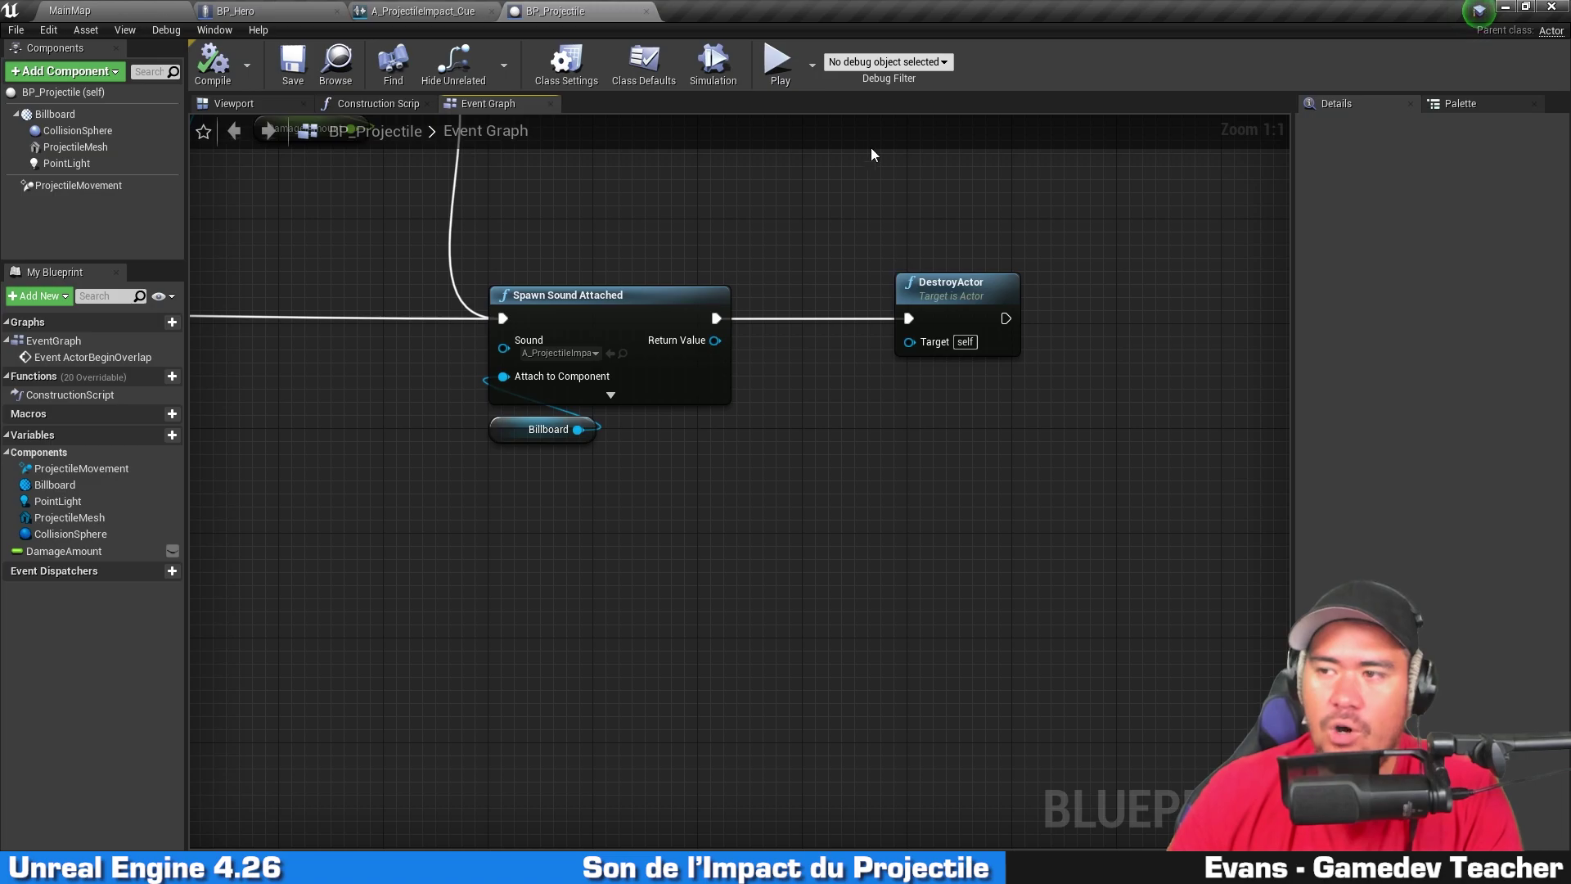
right_click_drag(815, 200, 799, 211)
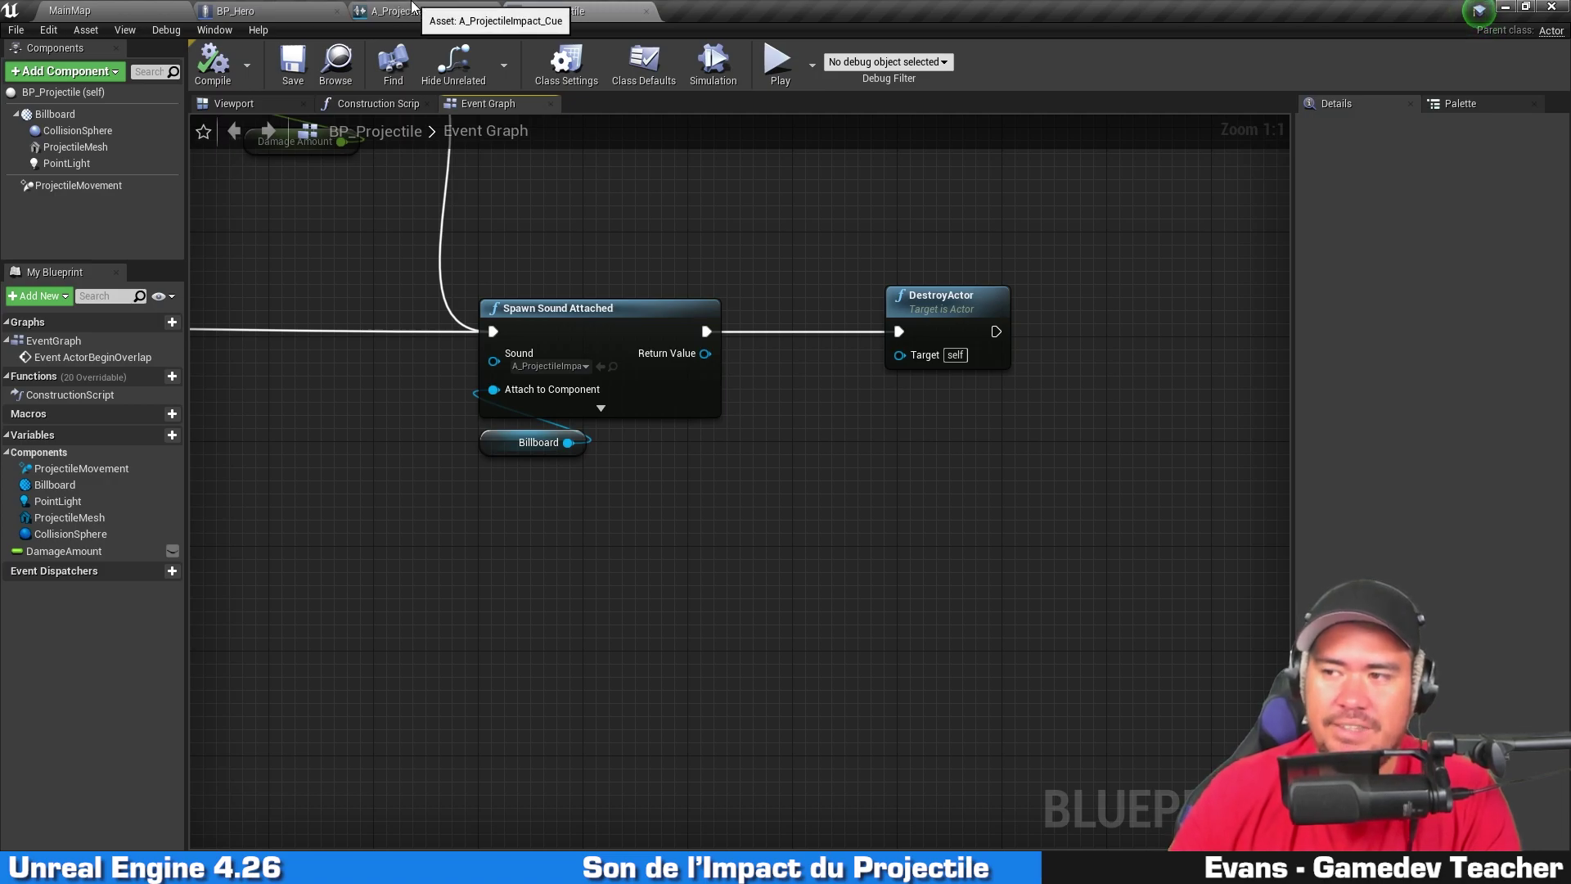
Step: Create a sound attenuation asset named ATT_ProjectileImpact in TopDownShooter/Audio as A_ProjectileImpact_Cue's attenuation settings
left_click(414, 8)
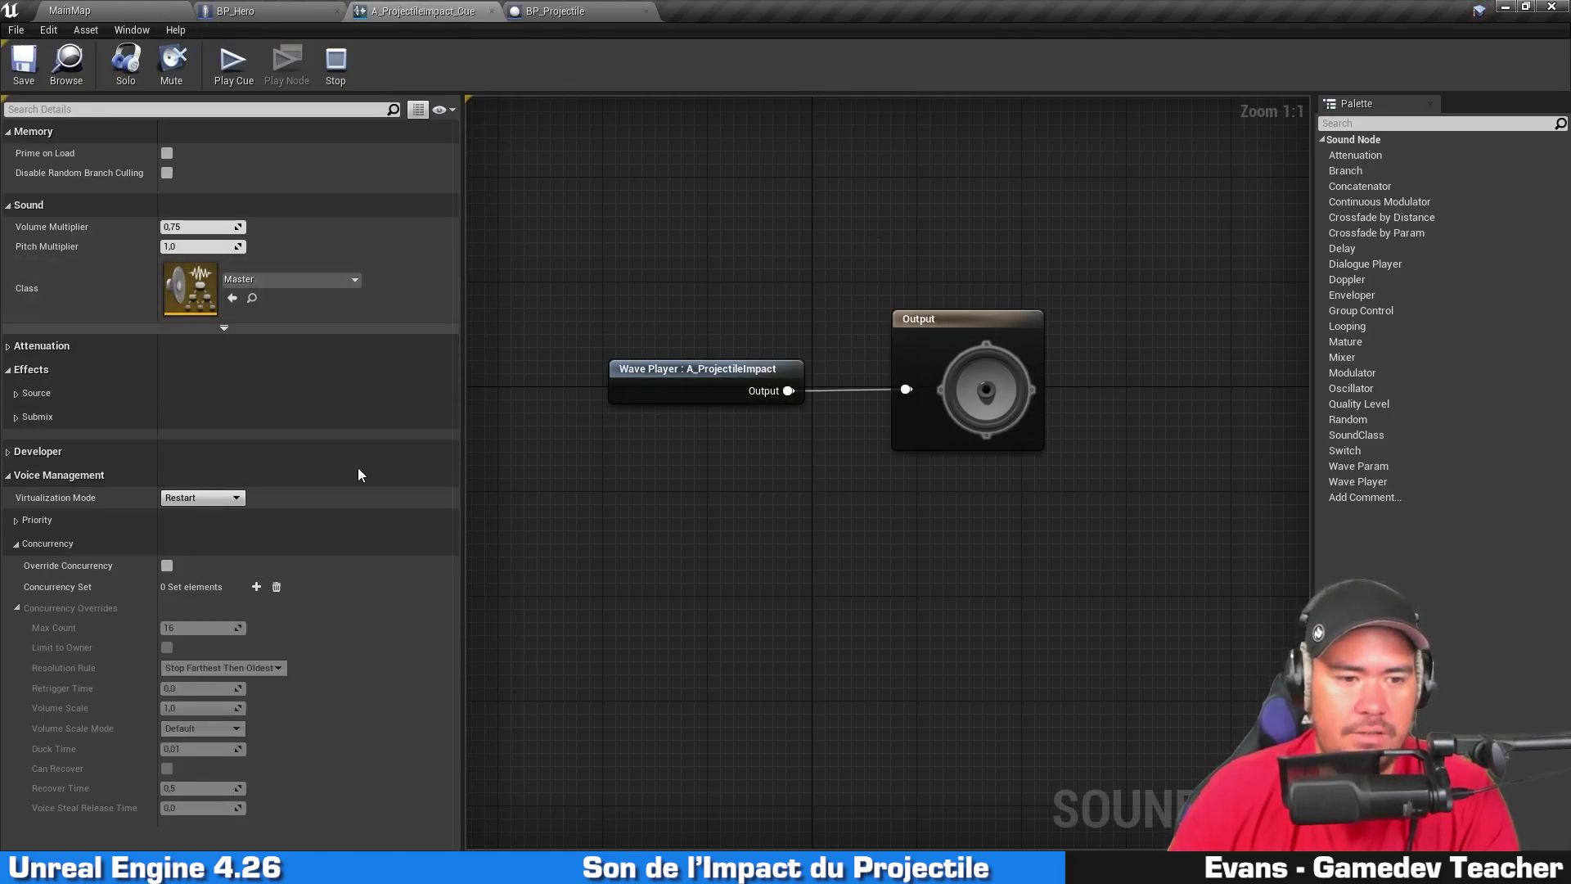
left_click(33, 345)
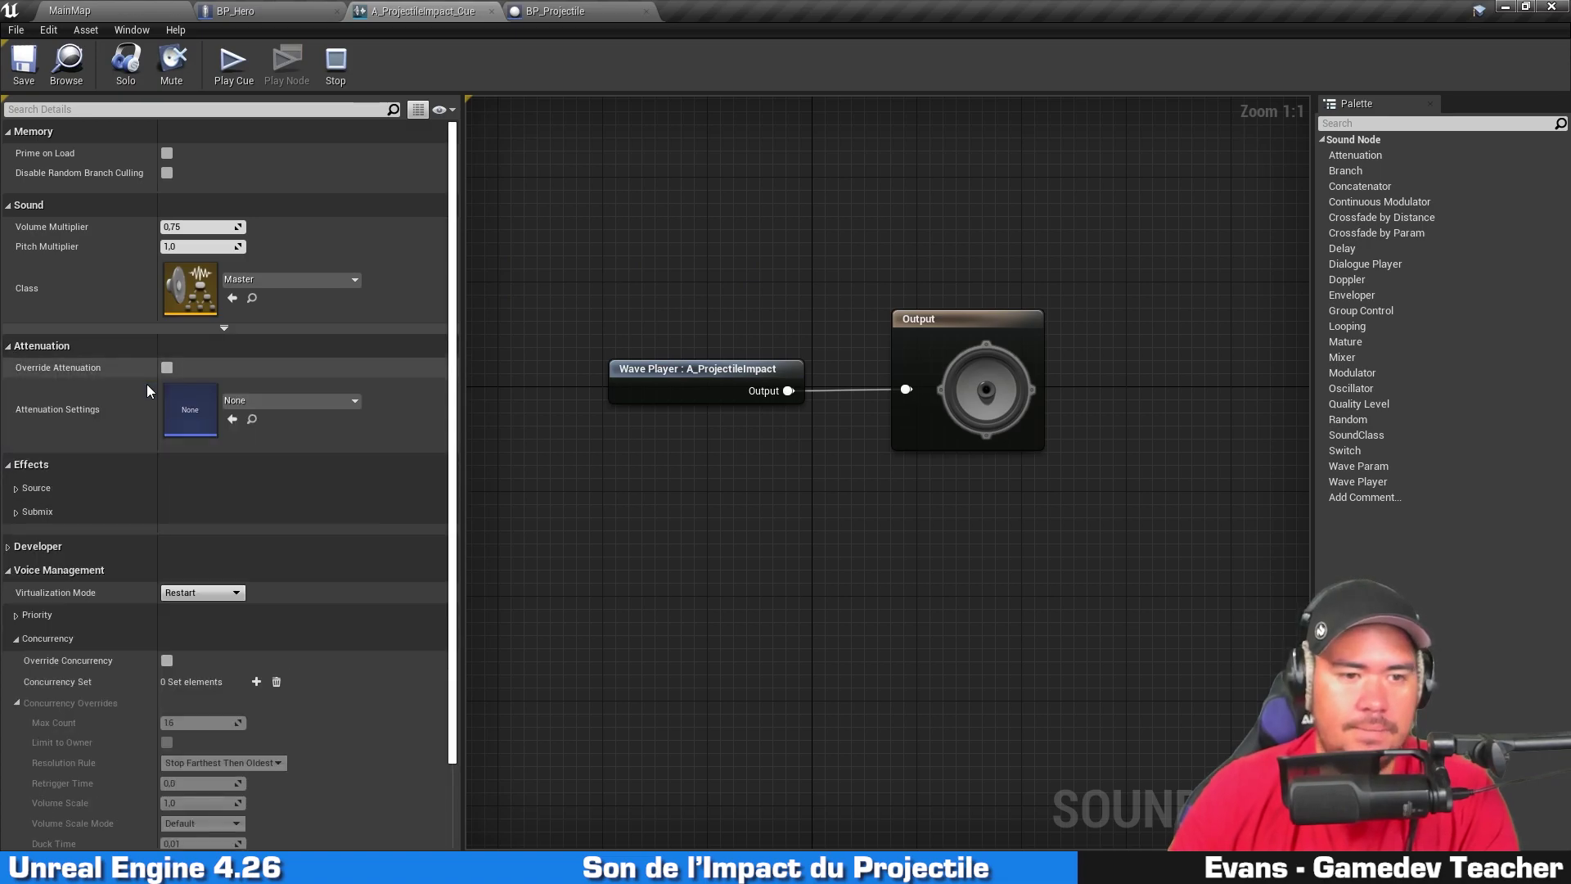
left_click(352, 400)
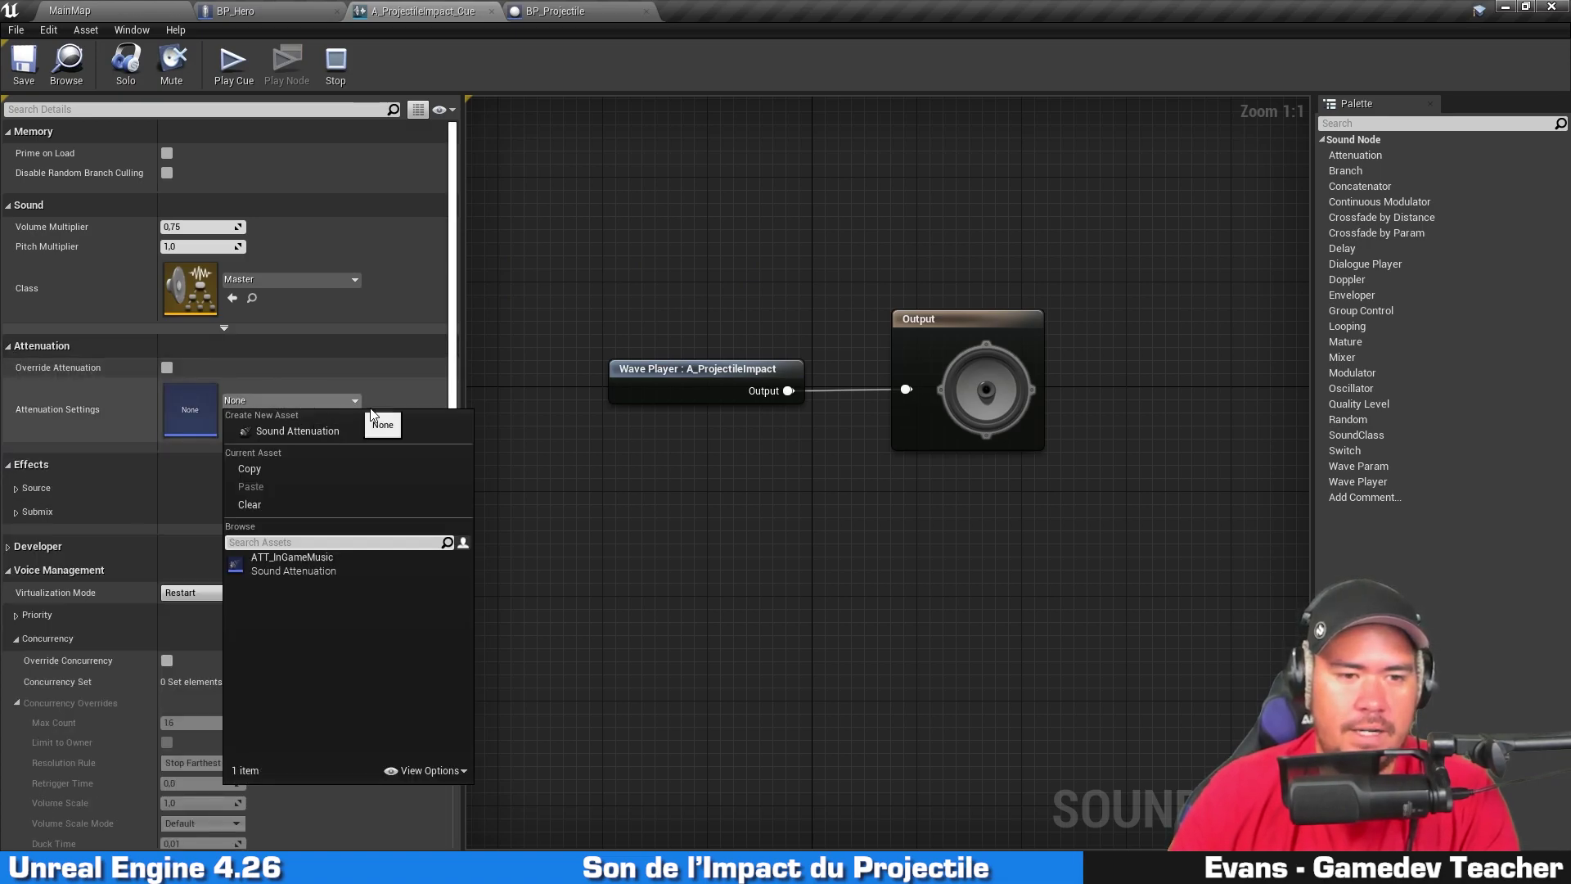
left_click(331, 432)
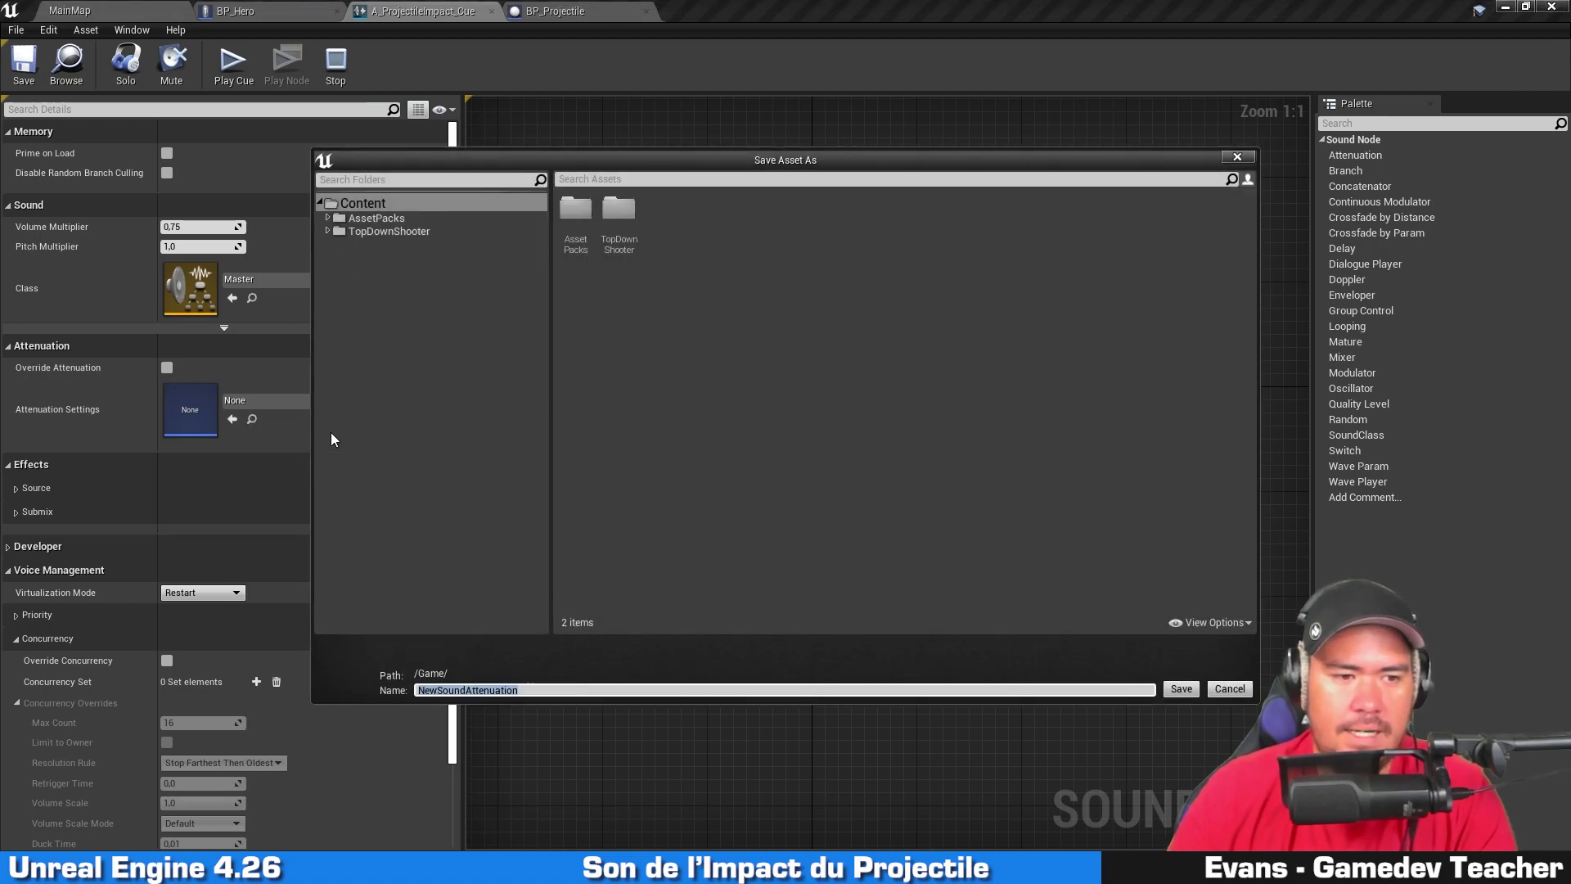
double_click(607, 220)
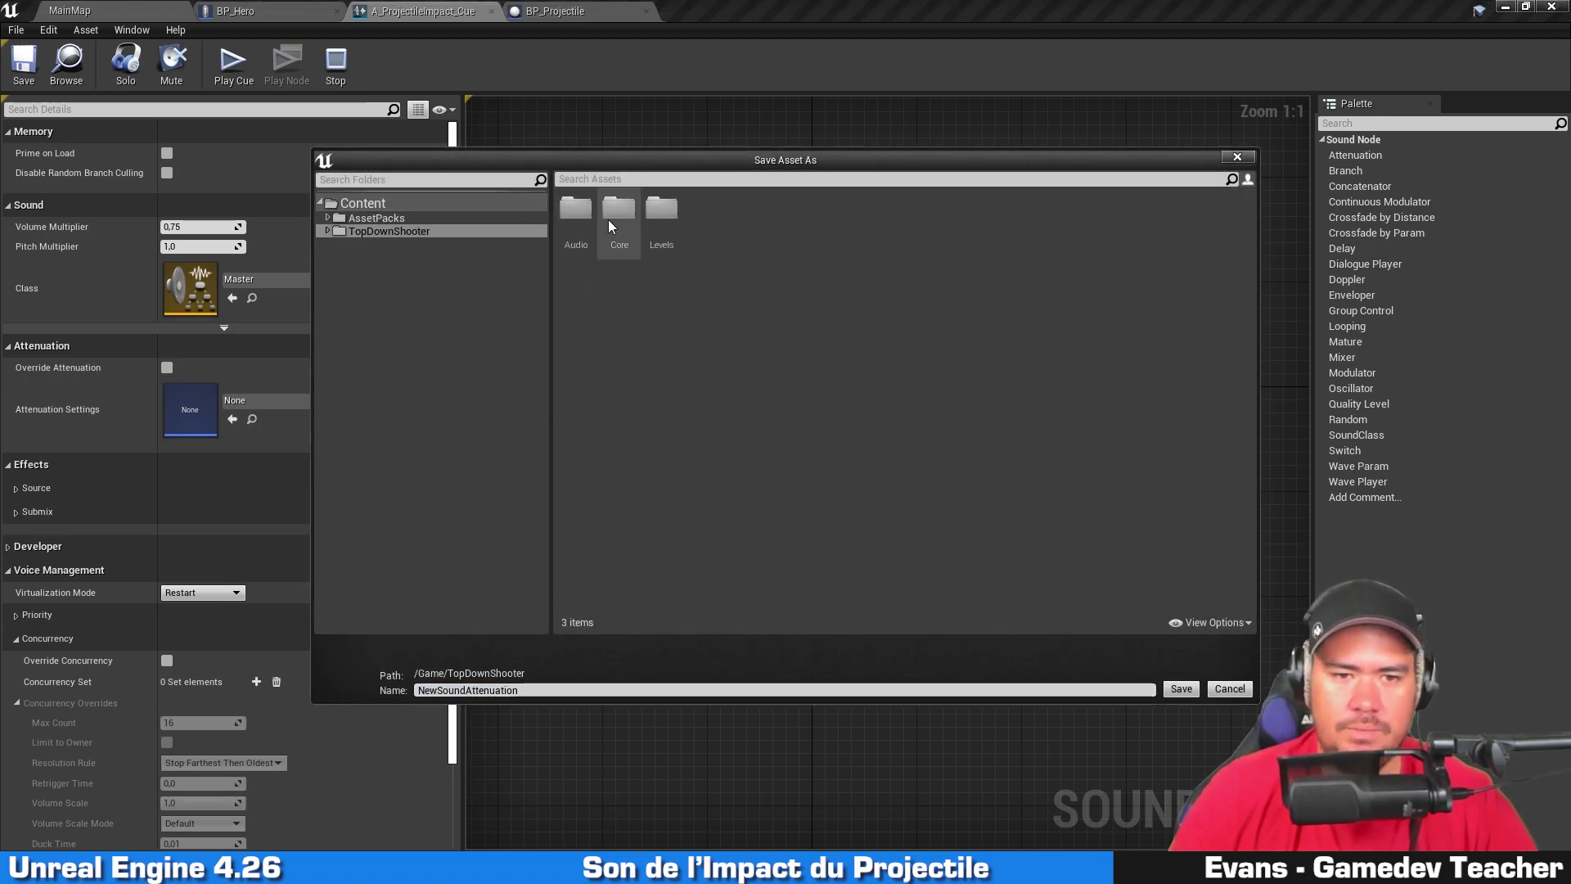
double_click(571, 221)
left_click(630, 690)
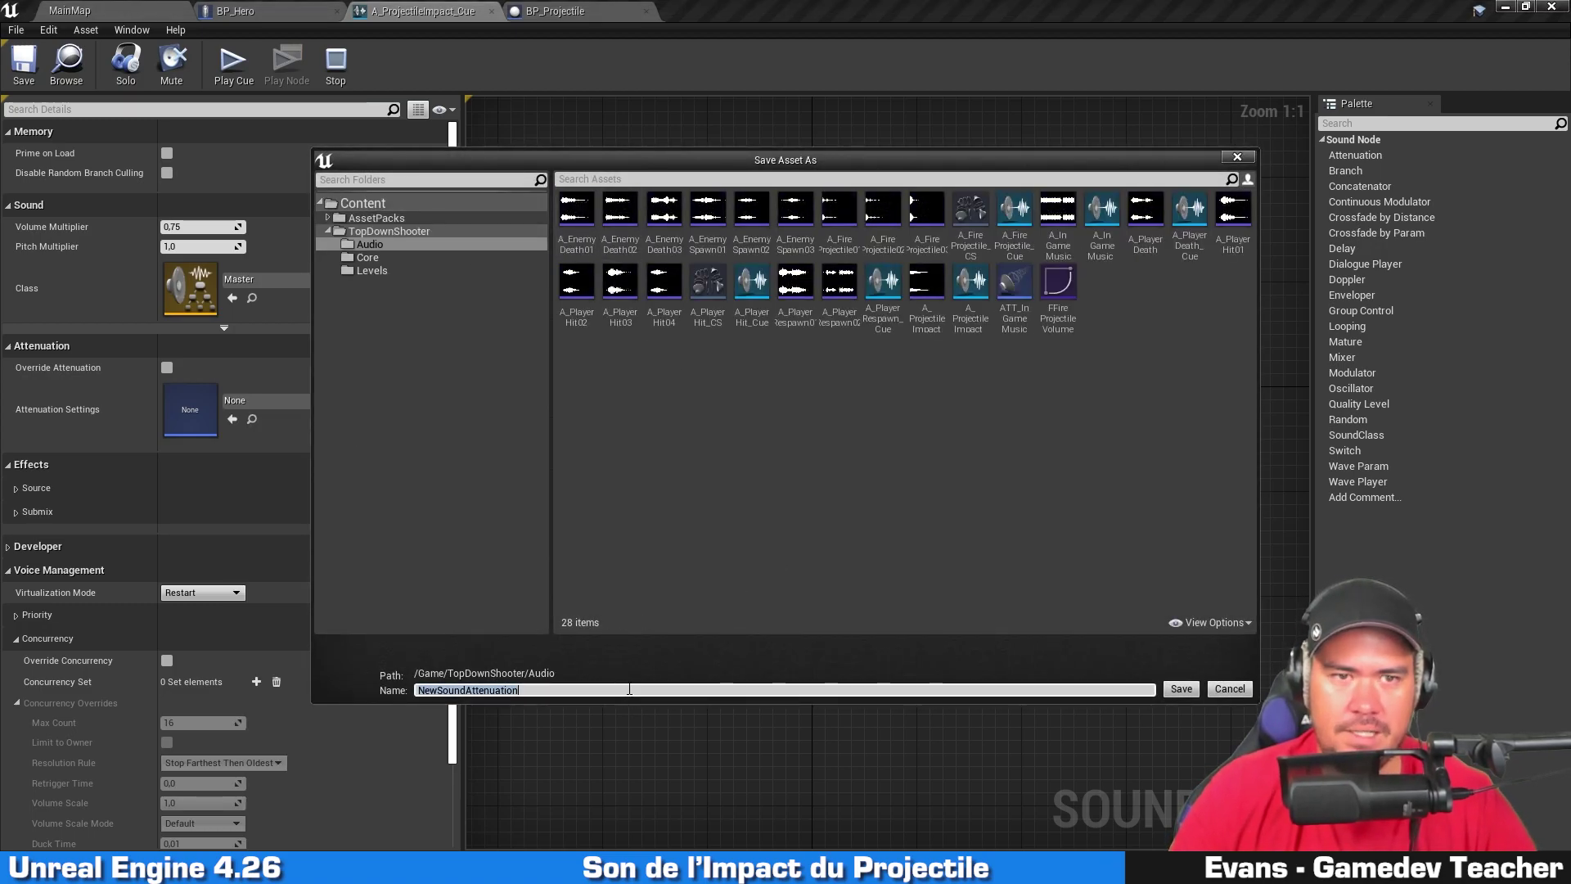
type("ATT_ProjectileImpact")
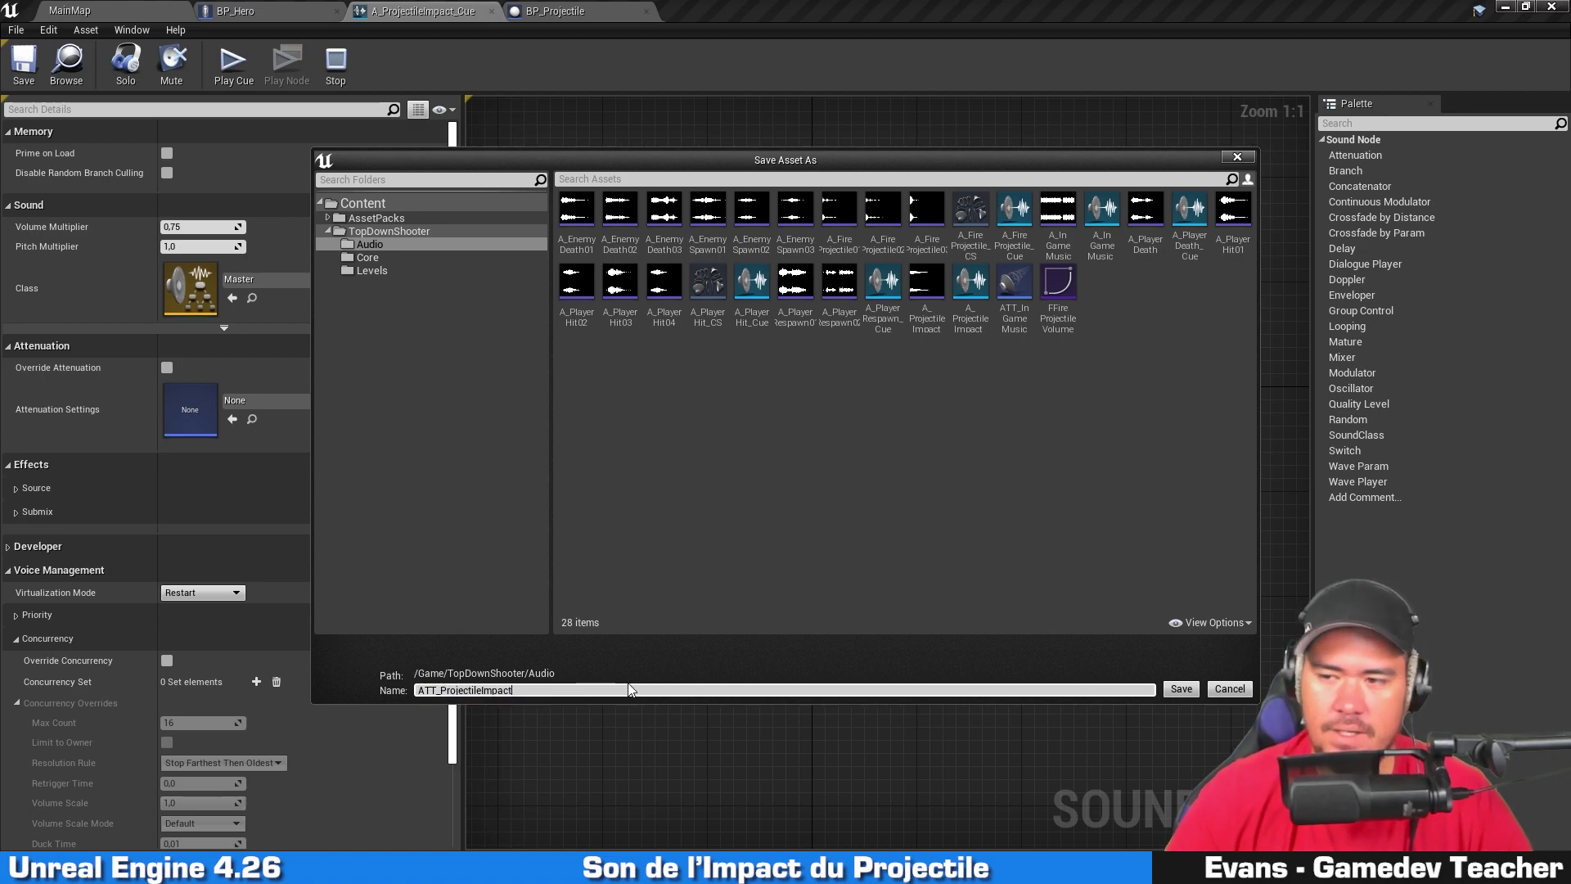
key("Return")
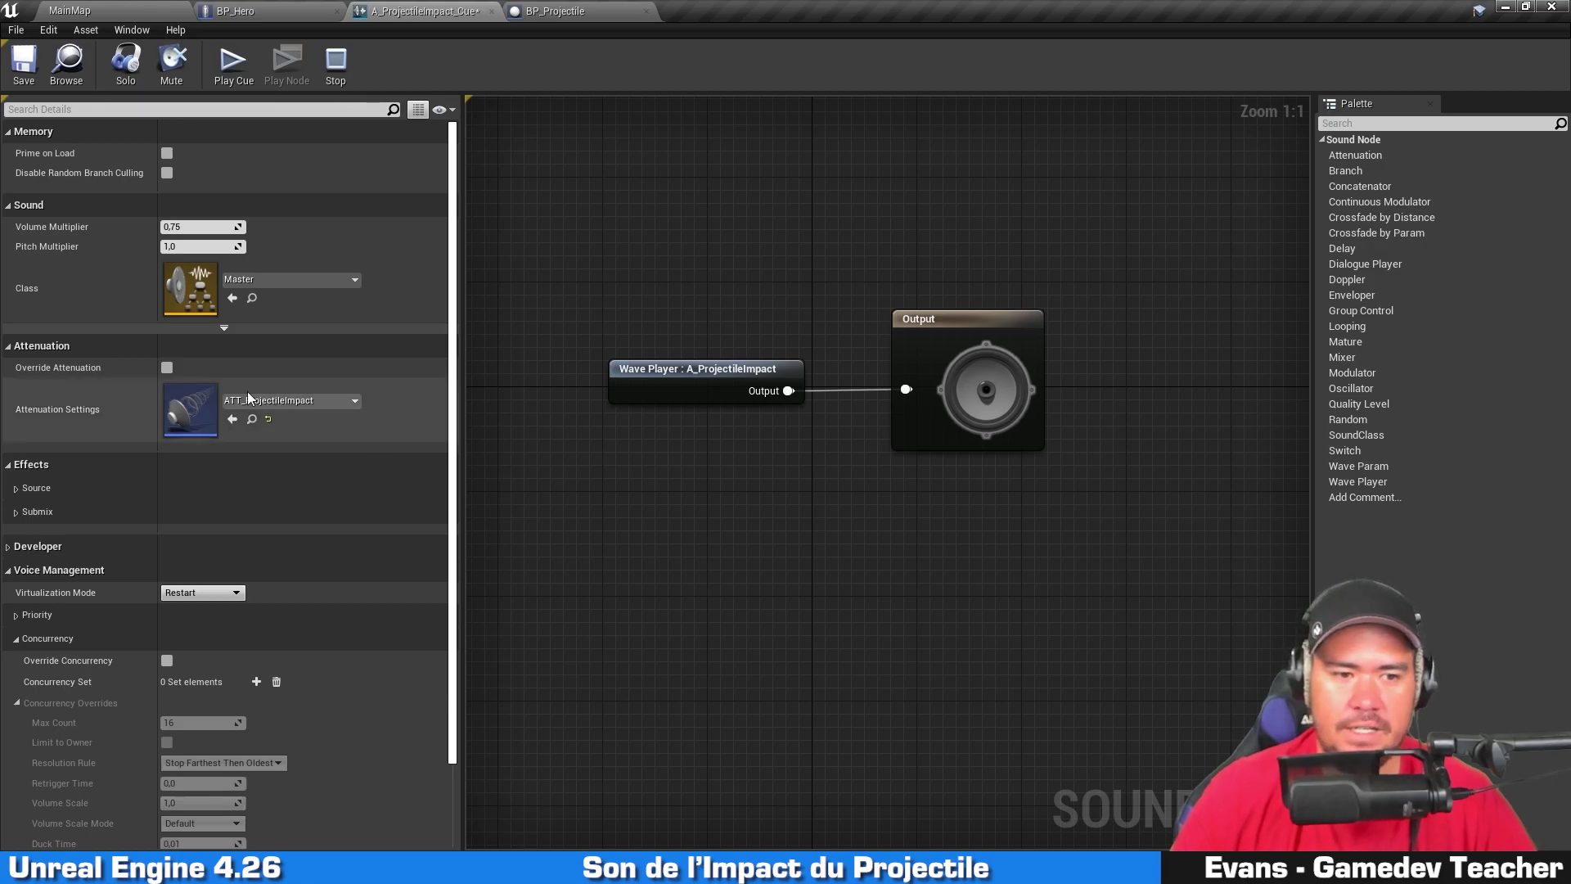
Step: Set ATT_ProjectileImpact's volume falloff distance to 1500 and save the asset
double_click(208, 389)
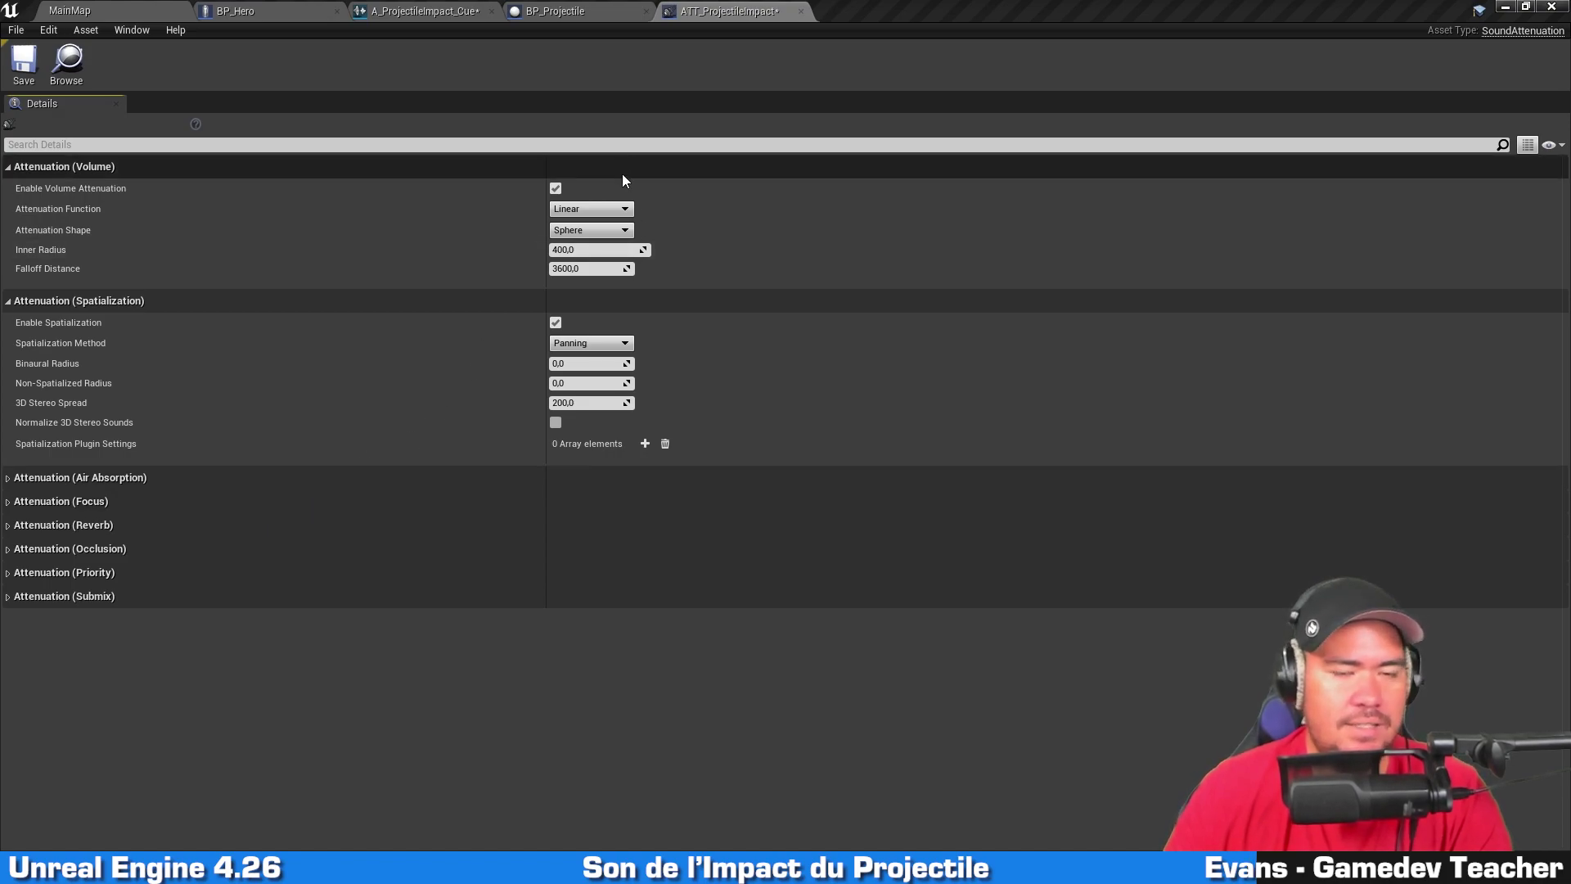
left_click(582, 250)
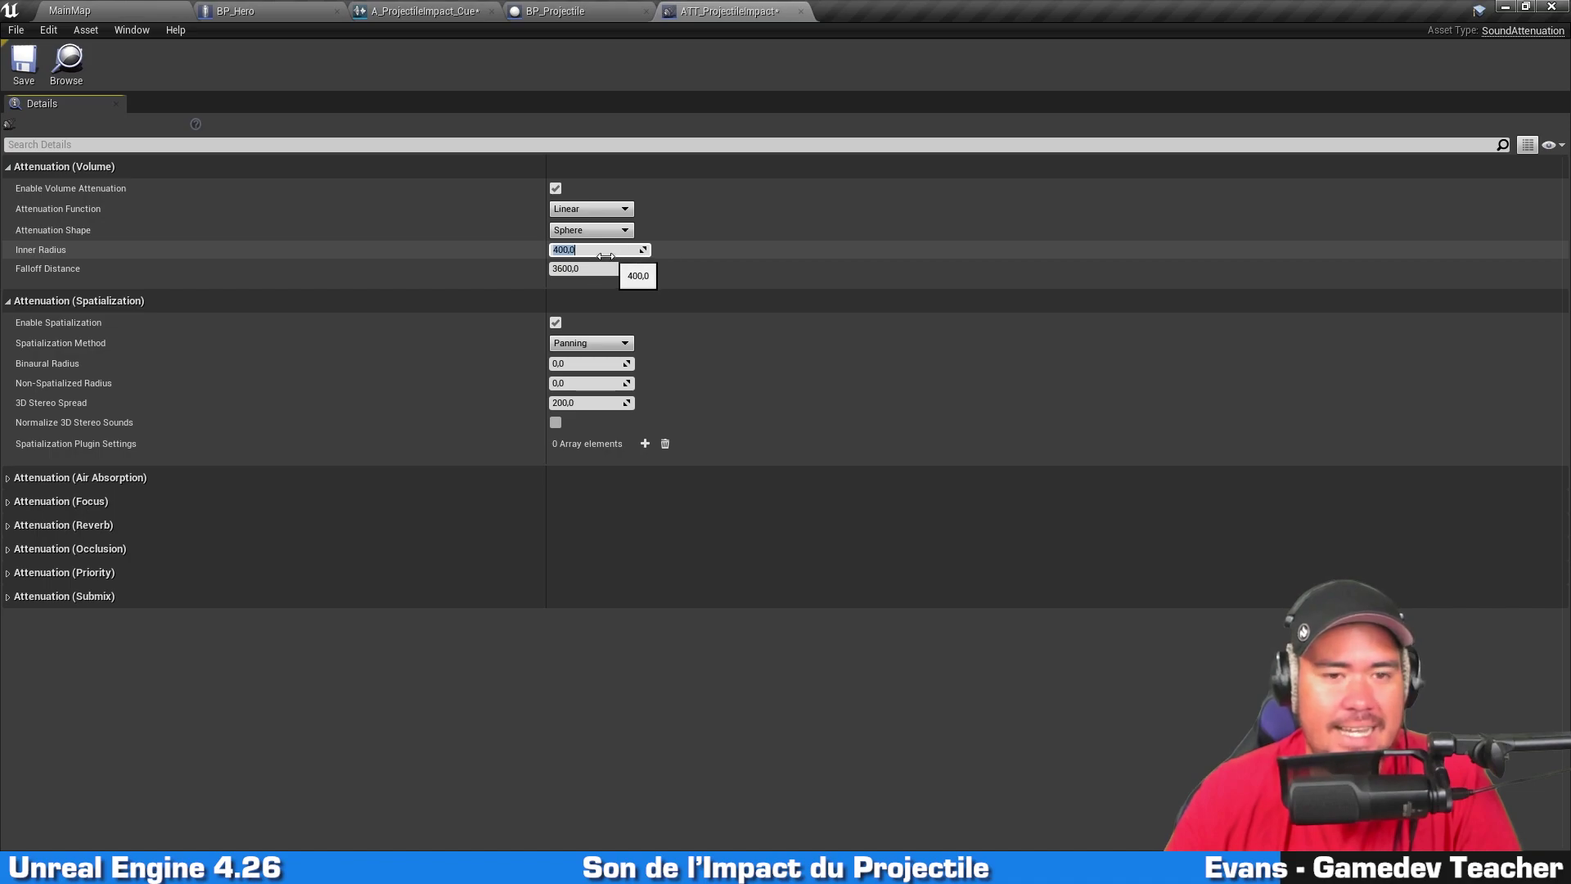
left_click(572, 266)
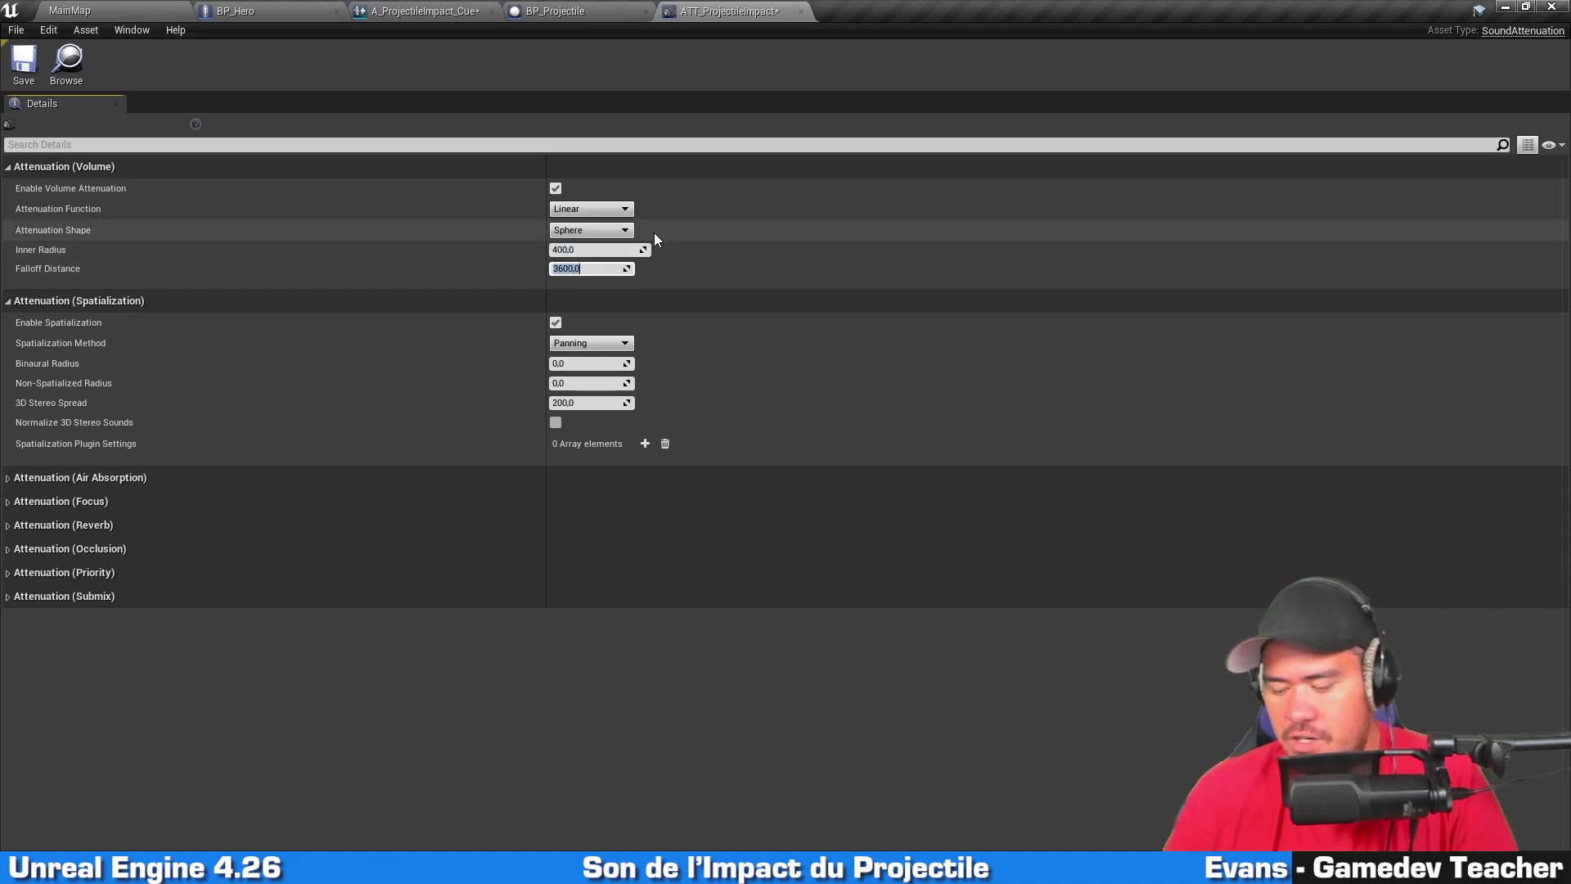
type("1500")
key("Return")
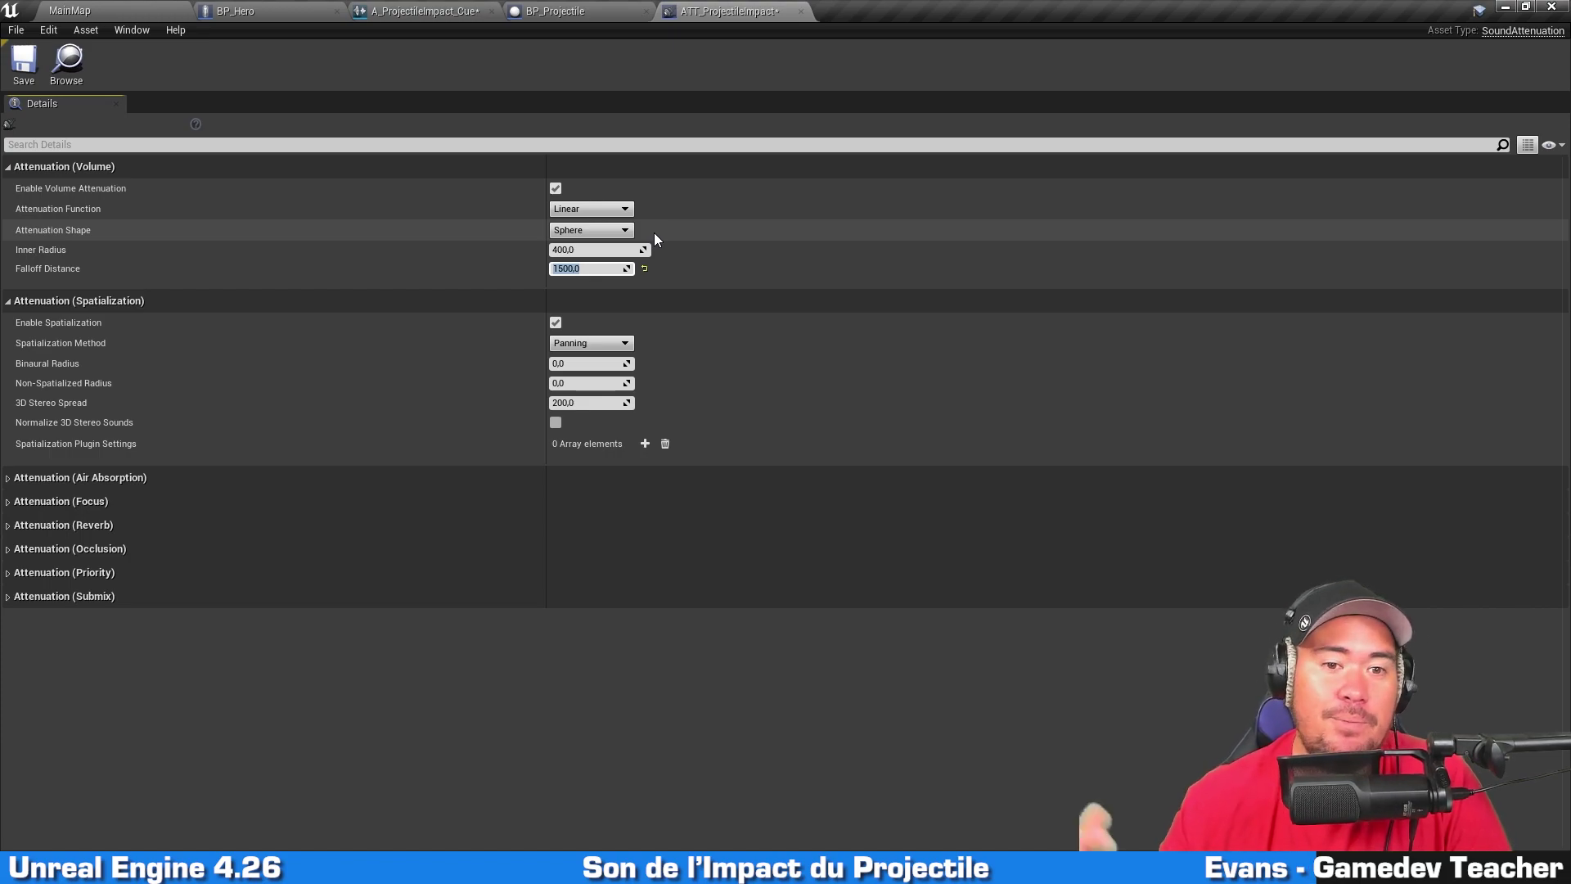
left_click(594, 248)
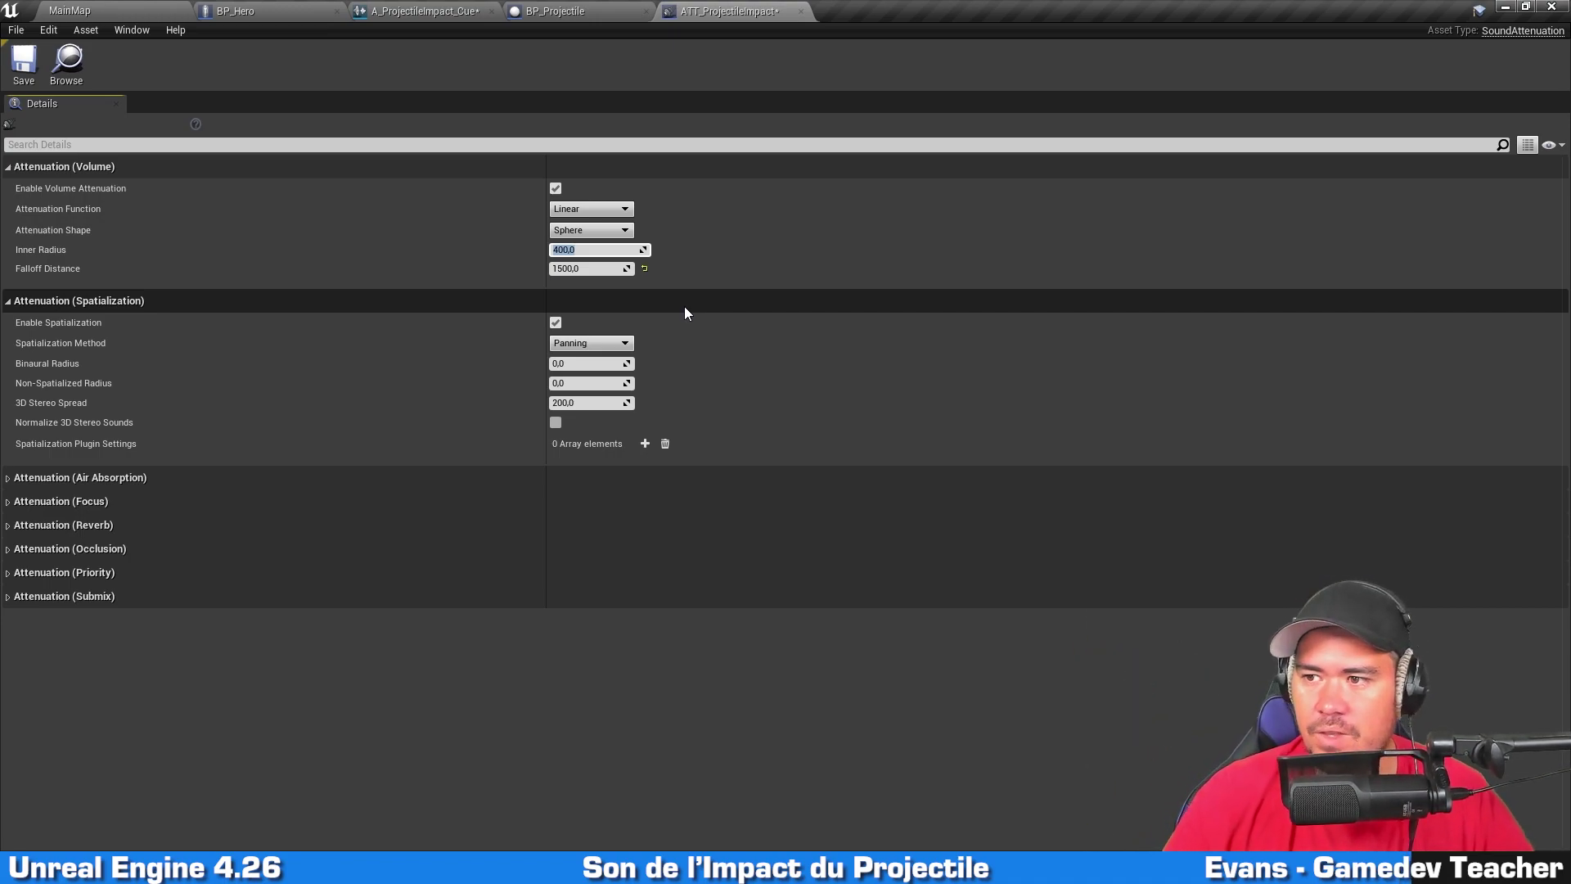
key("ctrl+s")
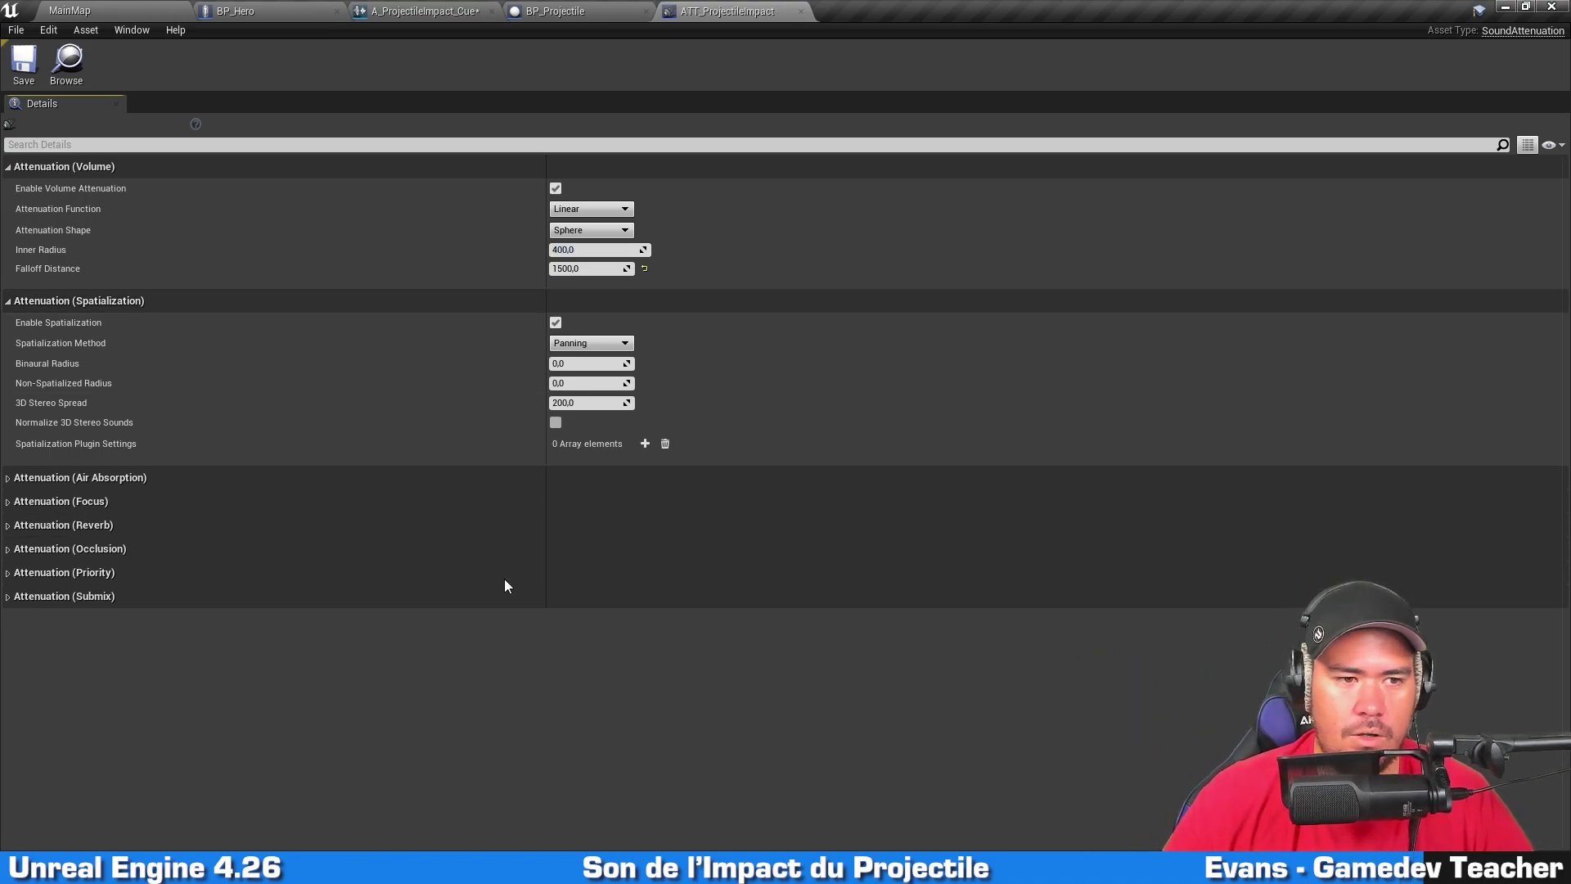
Step: Play-test the attenuated impact sound from BP_Projectile, stop the session, and return to A_ProjectileImpact_Cue
left_click(569, 14)
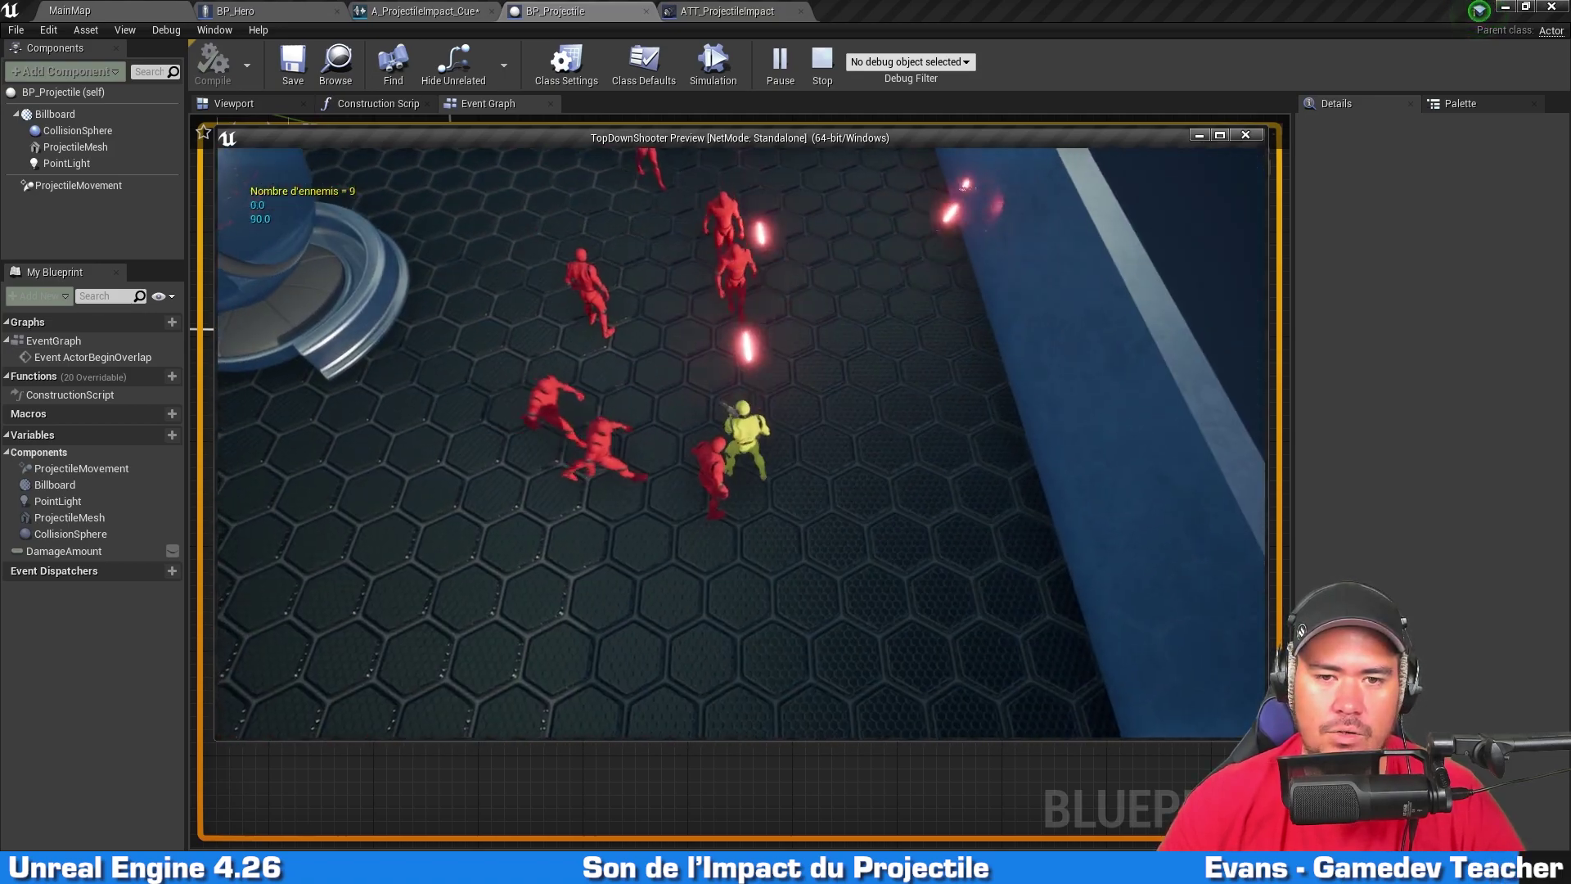
key("Escape")
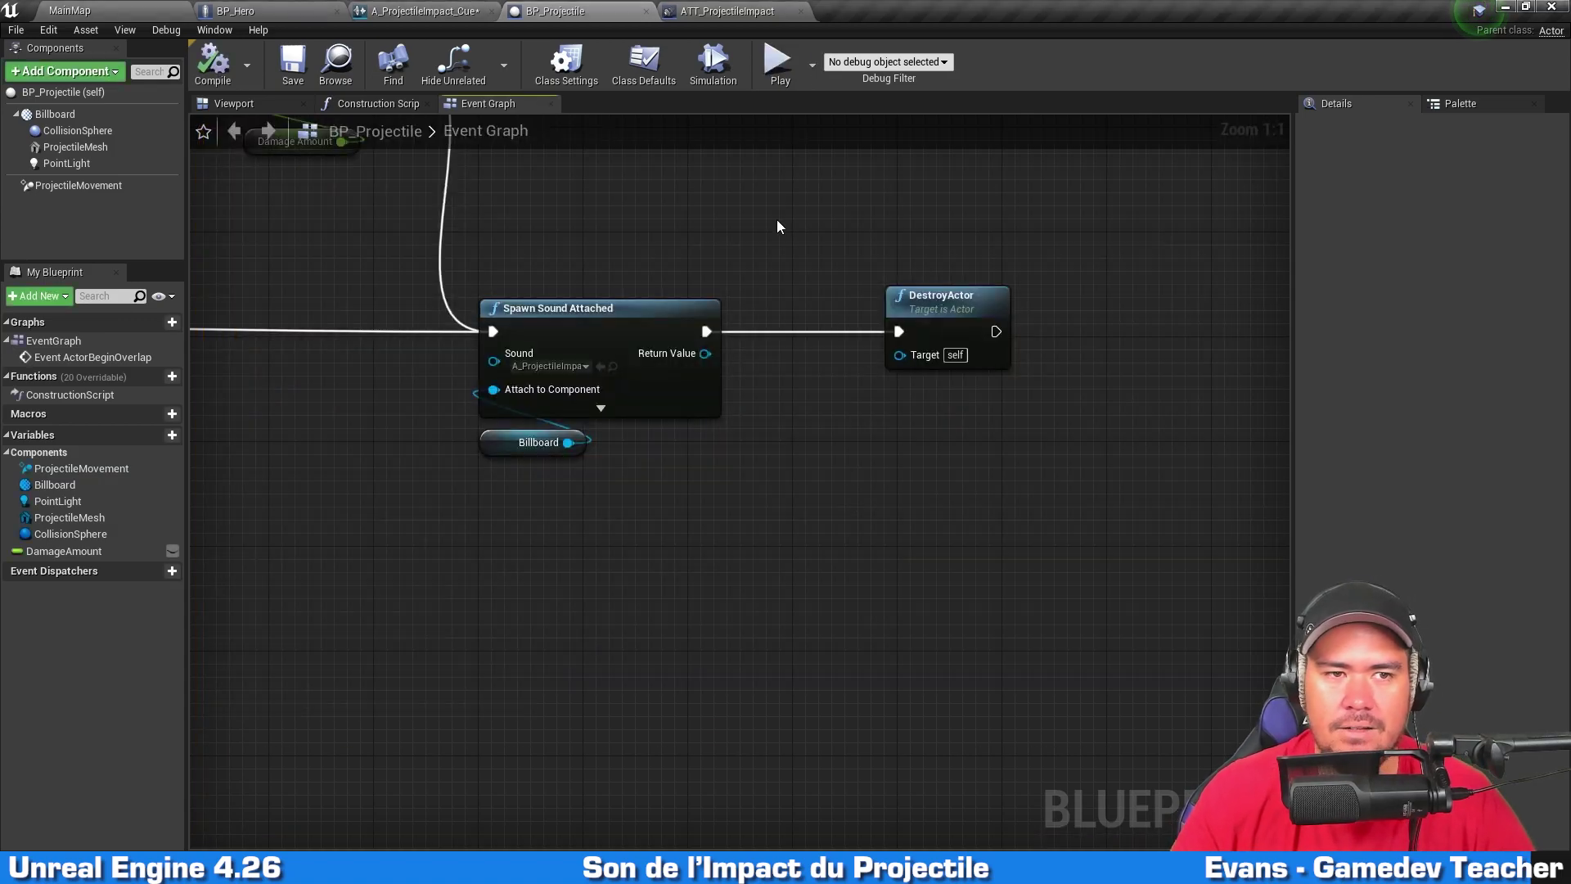
left_click(423, 11)
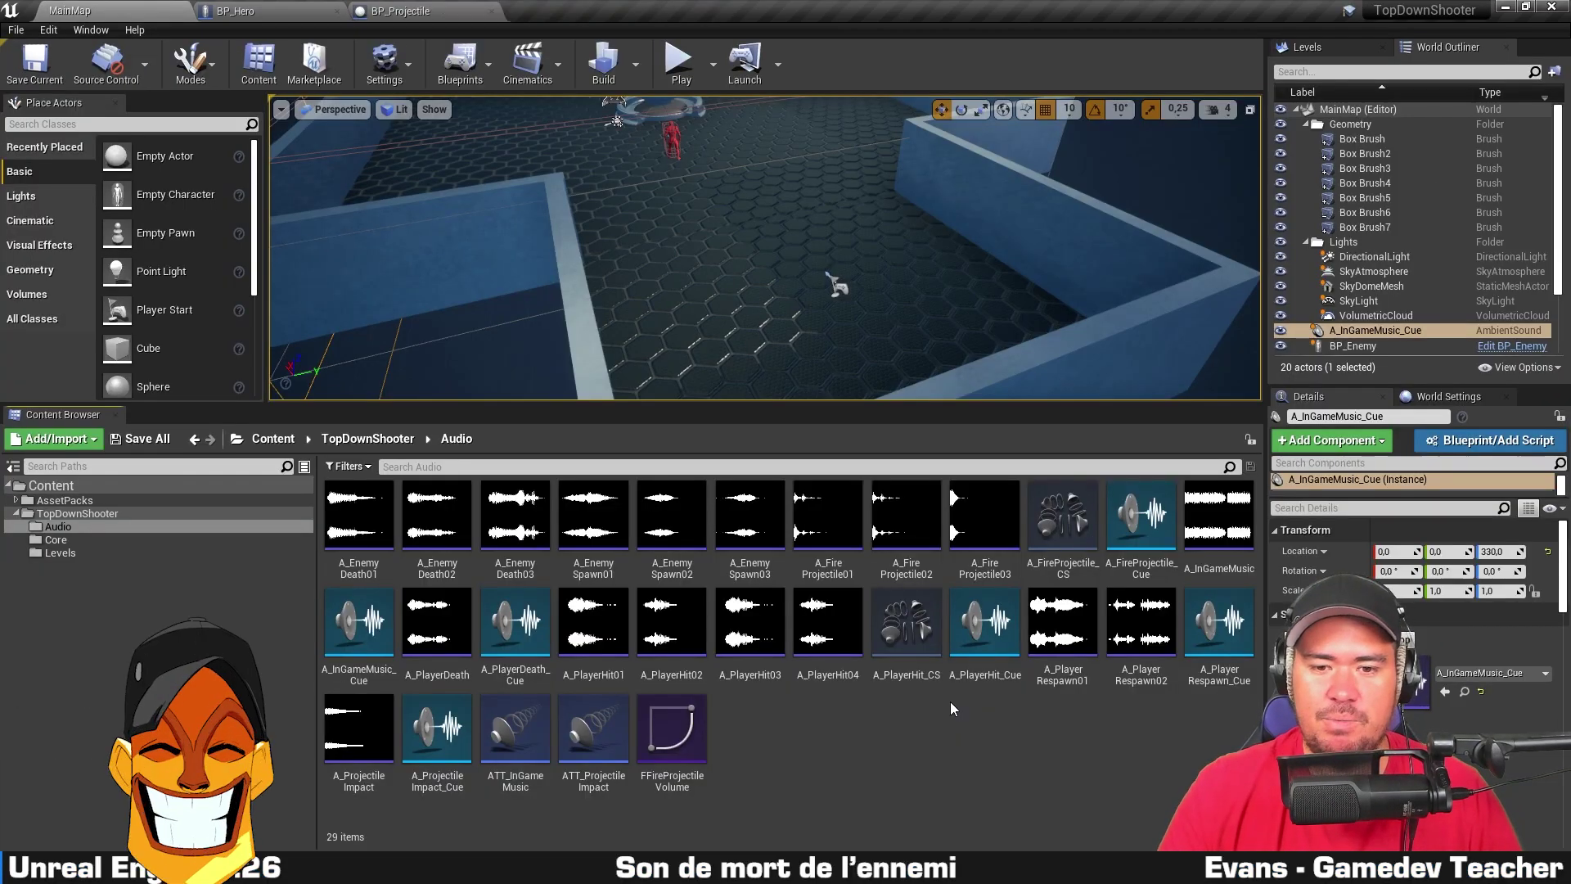
Step: Create a sound cue from A_EnemyDeath01 in the Audio folder, name it A_EnemyDeath_Cue, and open it
left_click(952, 685)
left_click(958, 776)
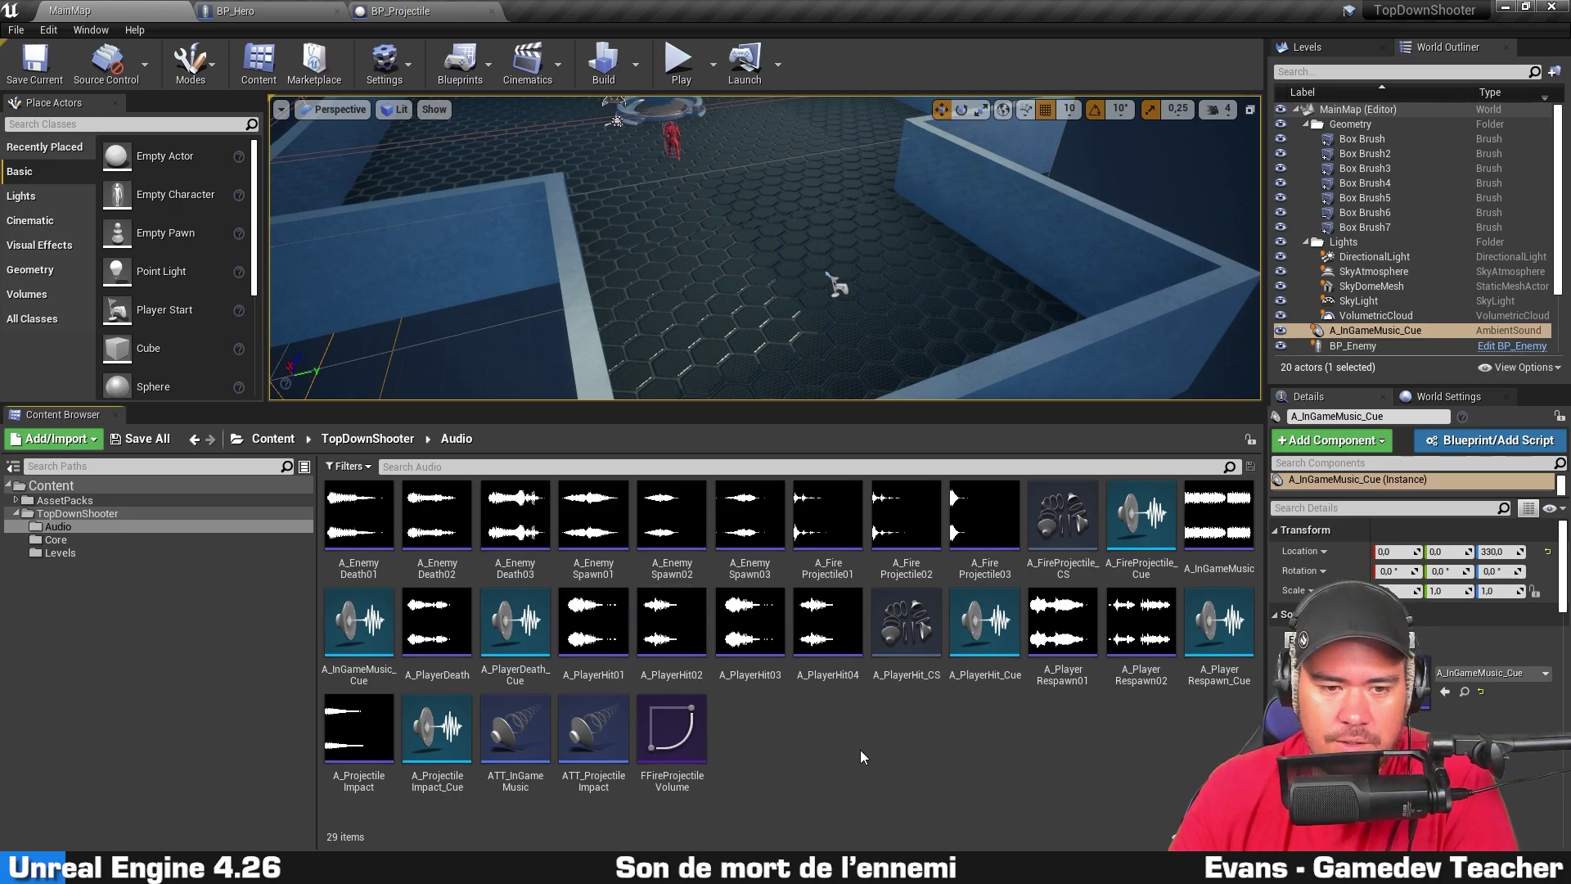
left_click(357, 570)
left_click(433, 575)
left_click(507, 566)
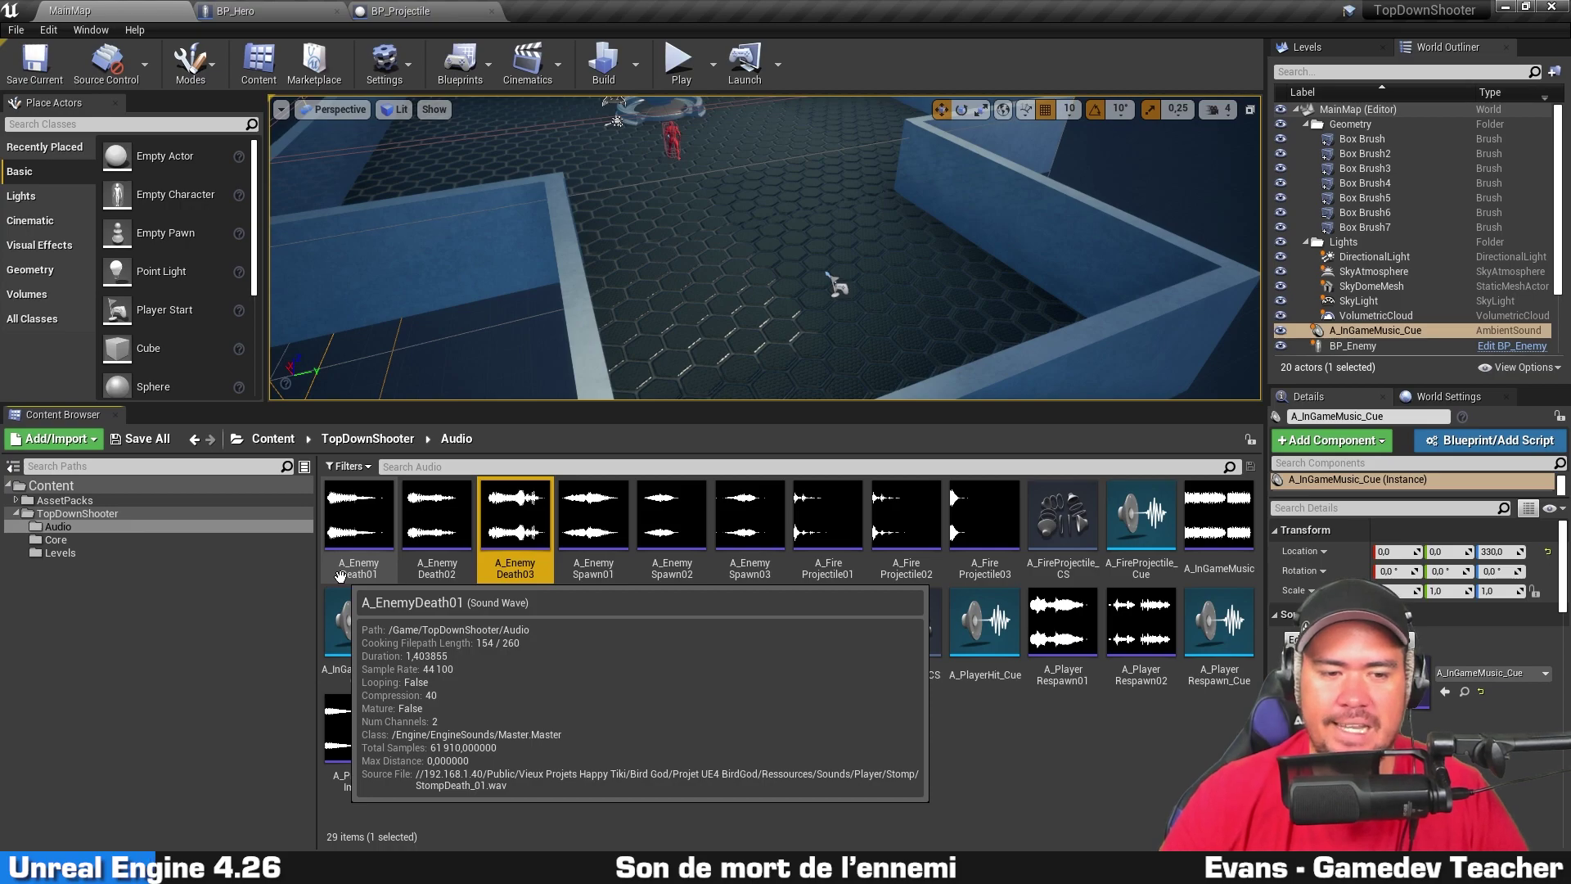
right_click(341, 577)
left_click(438, 295)
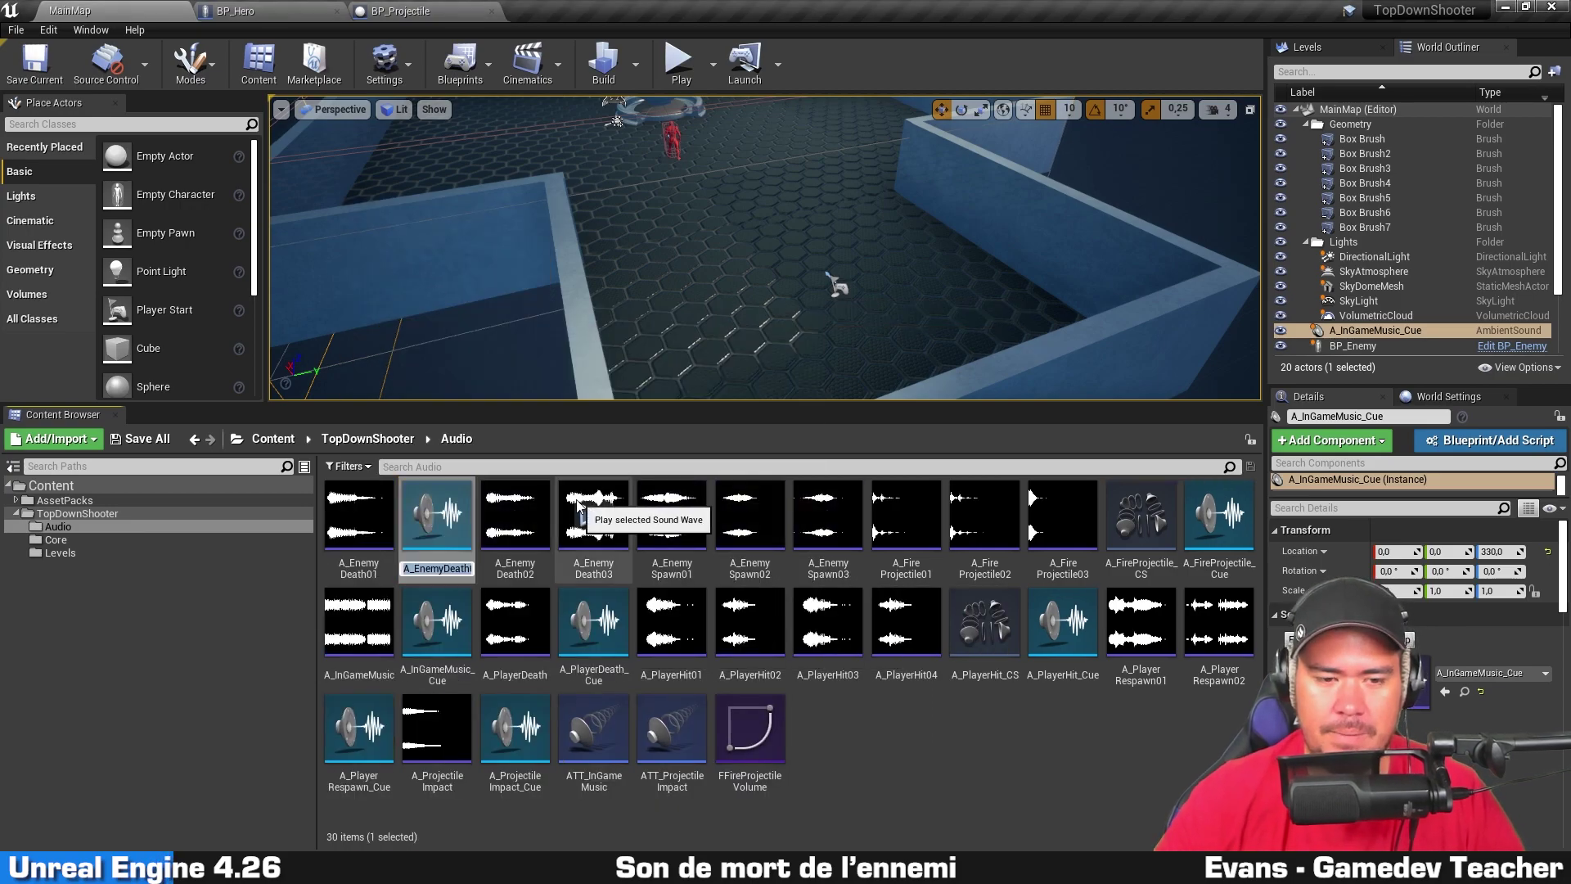
key("Return")
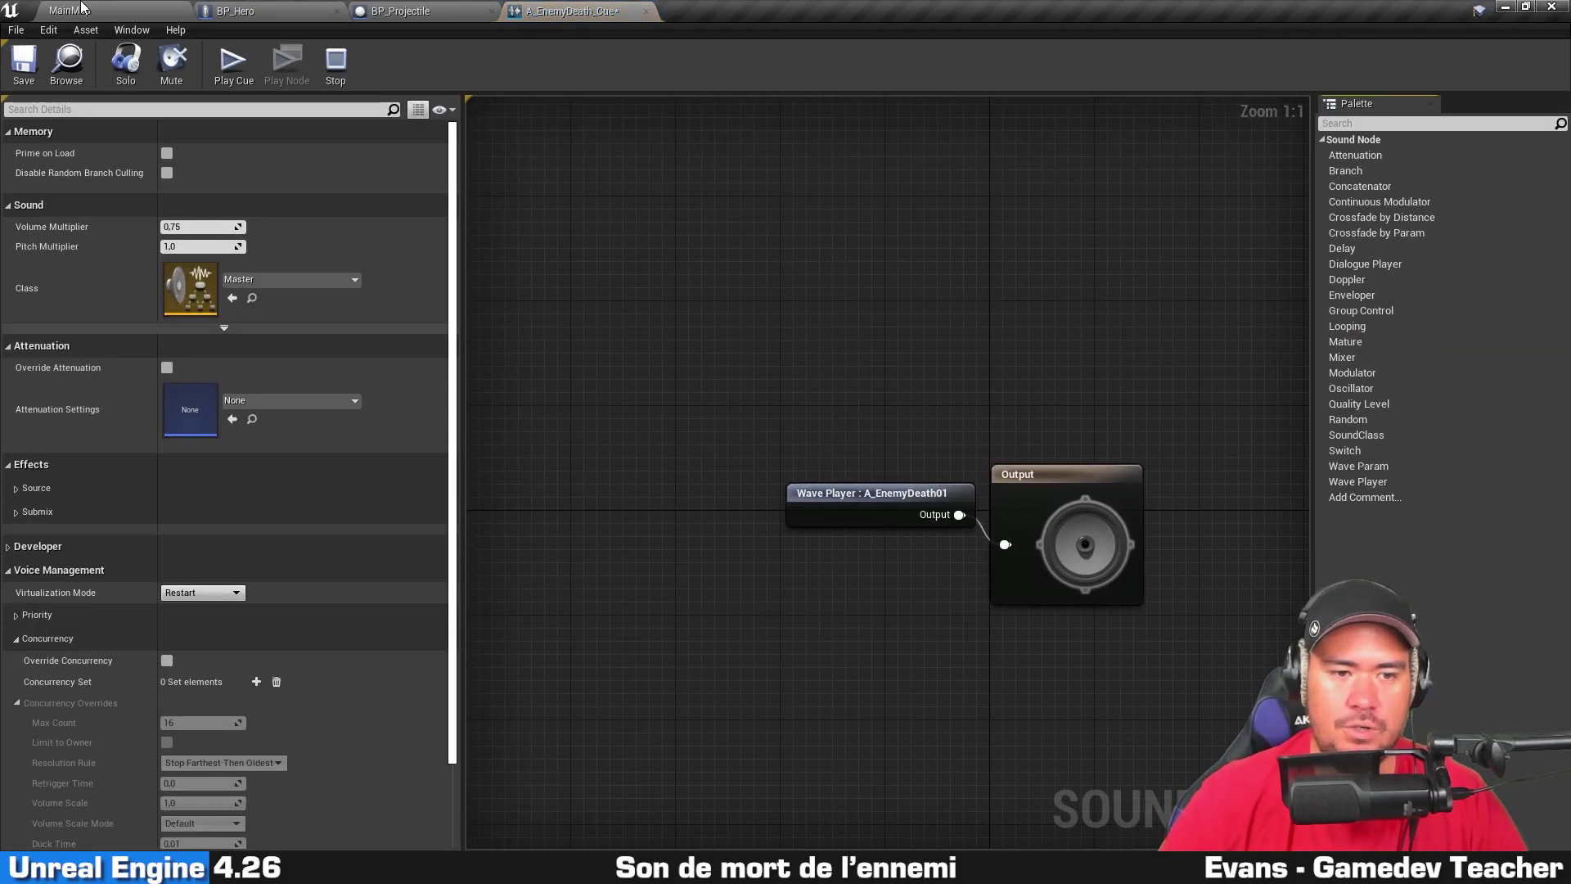
Step: Add A_EnemyDeath02 and A_EnemyDeath03 as wave players in A_EnemyDeath_Cue and place the A_EnemyDeath01 player above them
left_click(80, 6)
left_click(437, 571)
left_click(521, 568, "ctrl")
left_click_drag(439, 576, 597, 547)
right_click_drag(763, 521, 1033, 369)
left_click_drag(1100, 343, 757, 354)
scroll(882, 365, "down", 2)
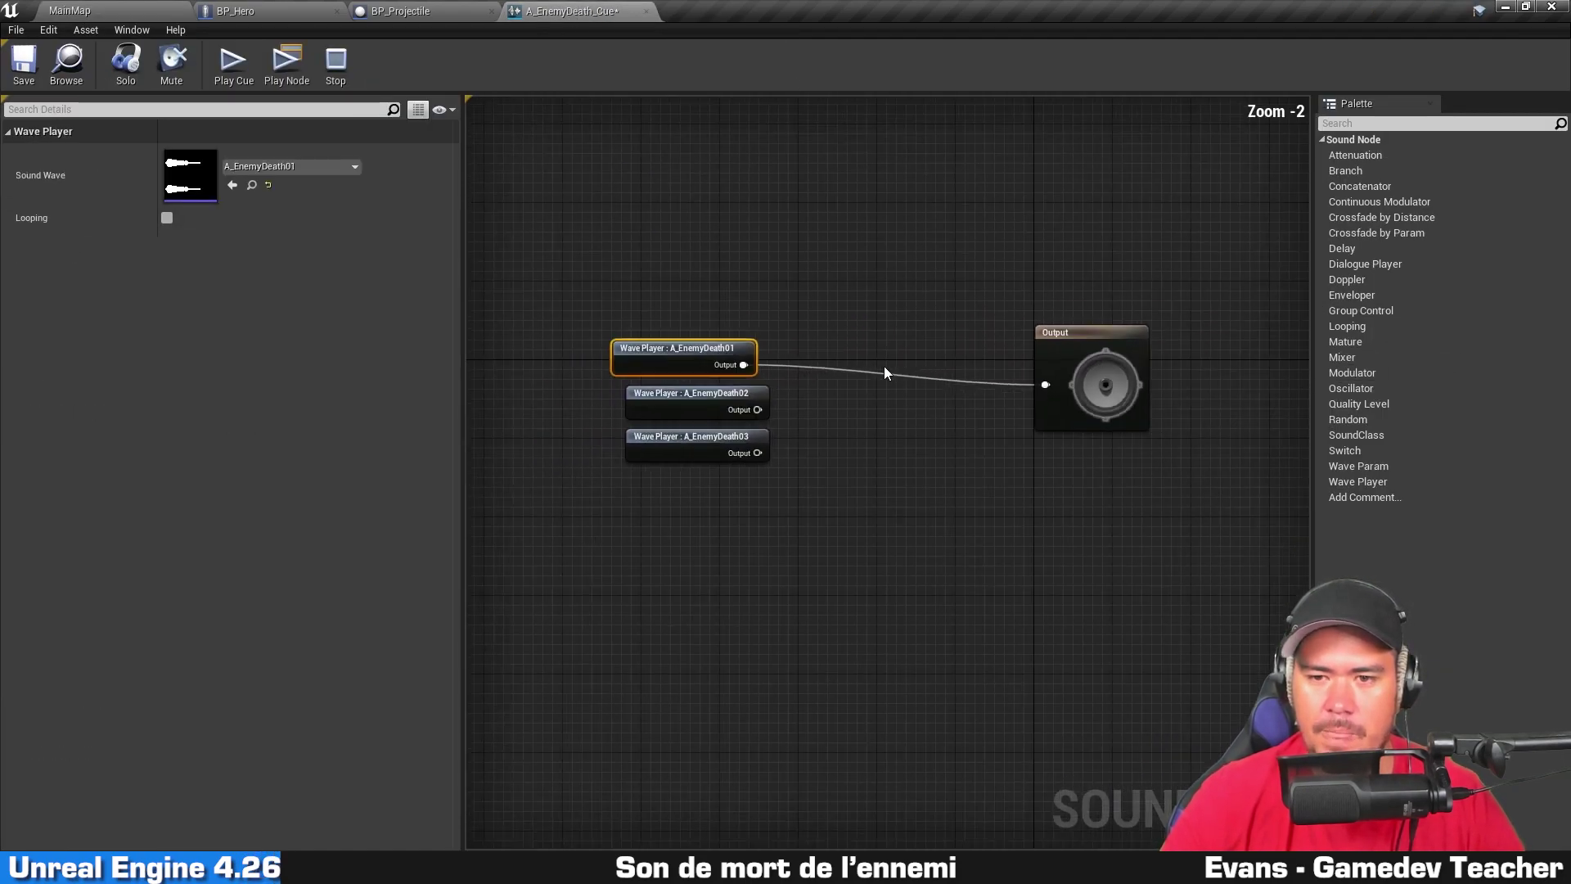
Step: Replace the direct link to Output with a Random node fed by the three enemy death wave players
right_click_drag(979, 378, 945, 387)
left_click(1012, 394, "alt")
left_click_drag(577, 517, 773, 336)
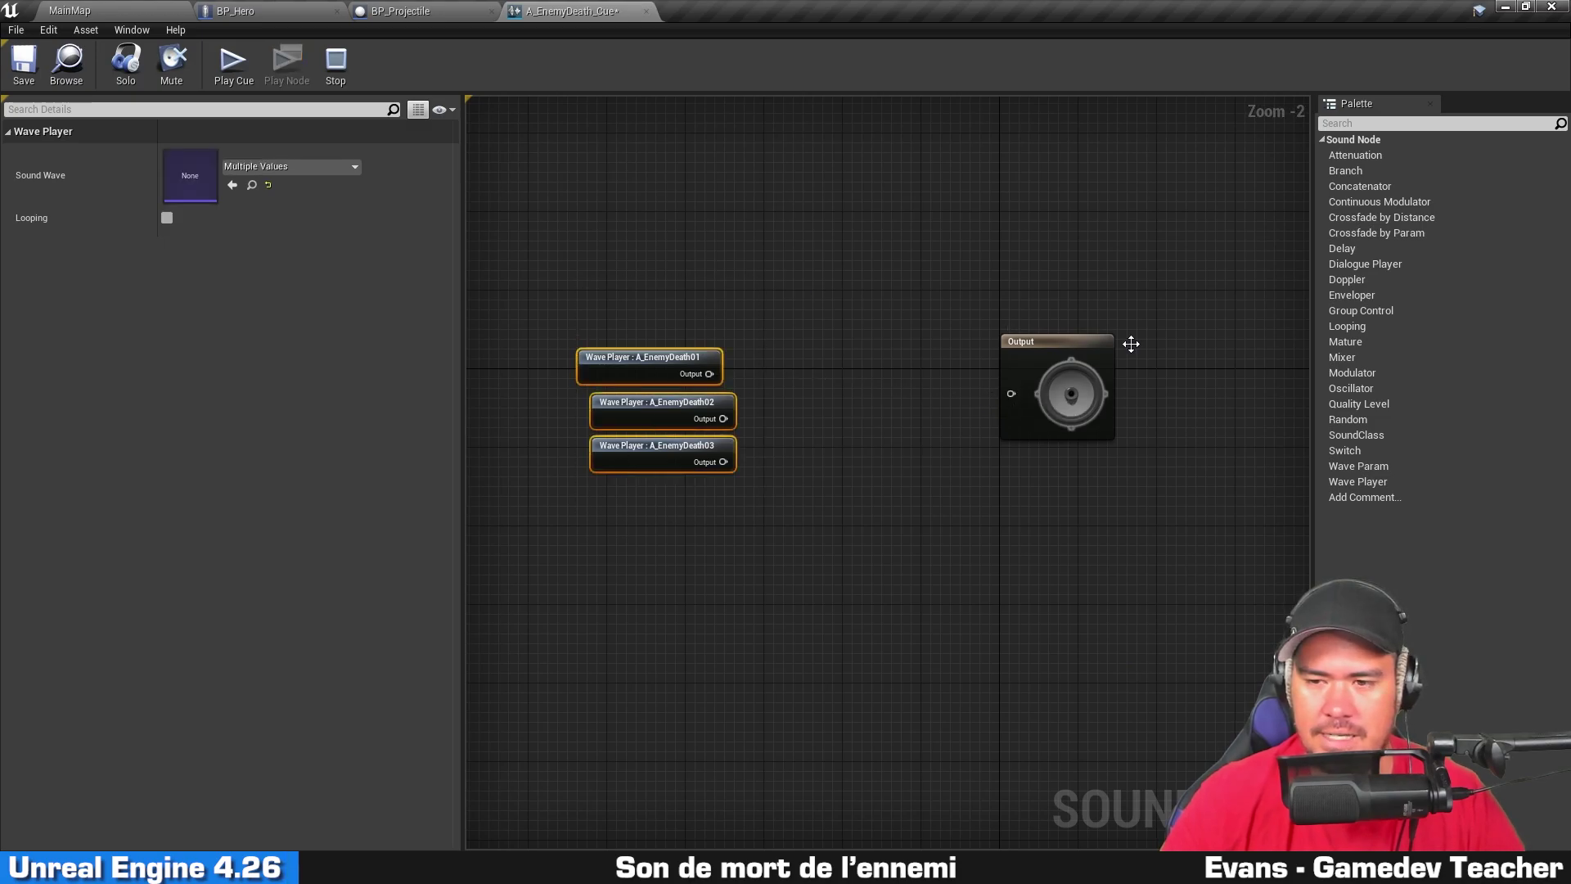
left_click_drag(1348, 421, 1010, 396)
left_click(1007, 396)
left_click(933, 259)
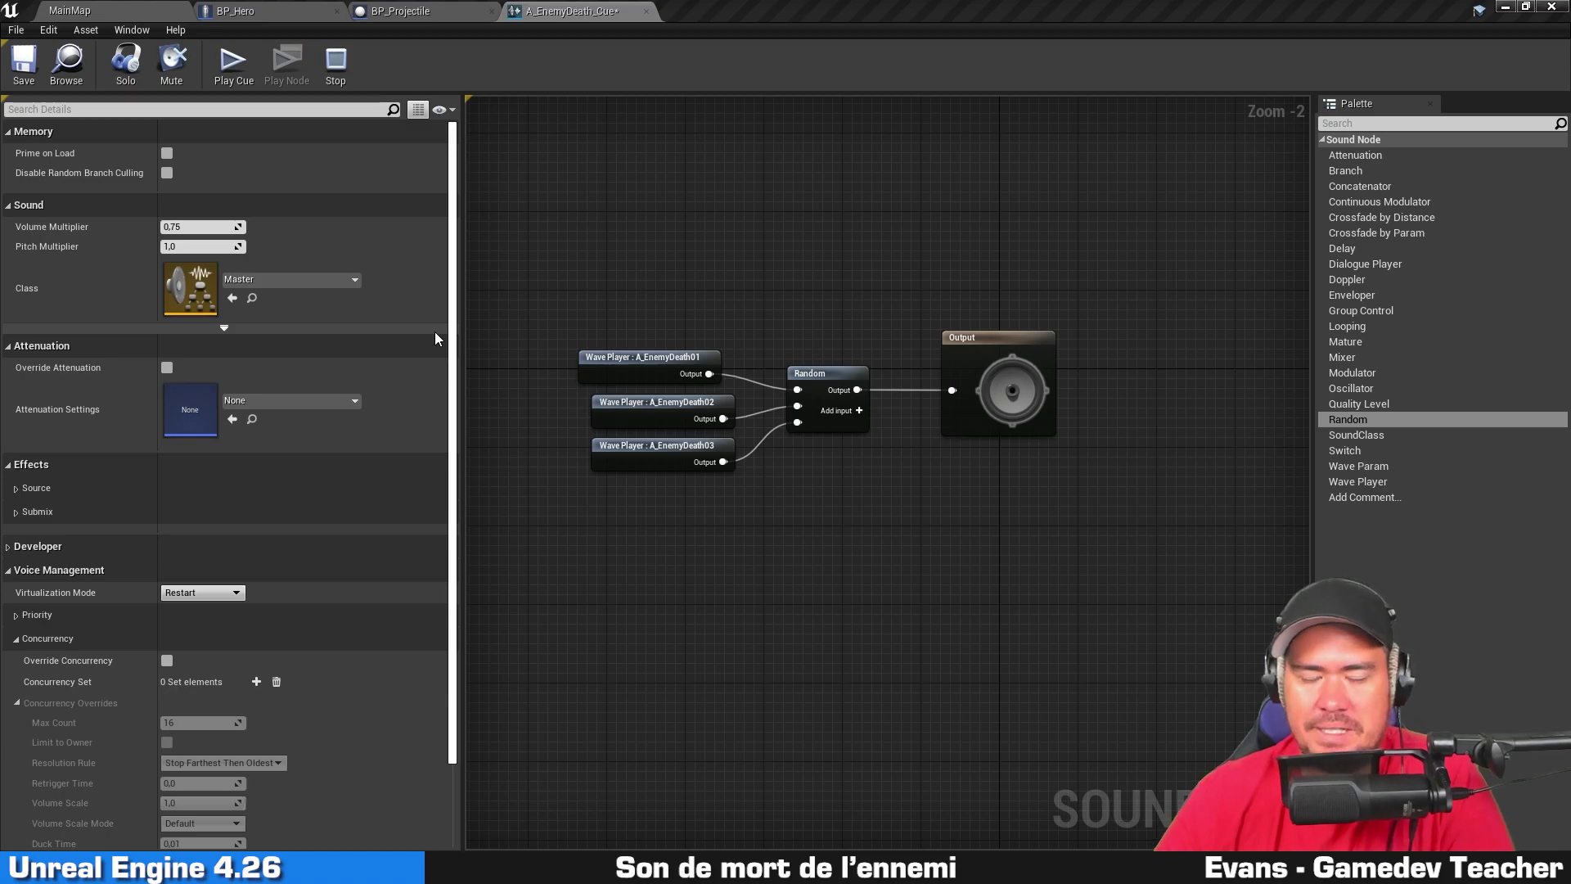
Step: Override the attenuation of A_EnemyDeath_Cue with a falloff distance of 1500 and save the cue
left_click(167, 367)
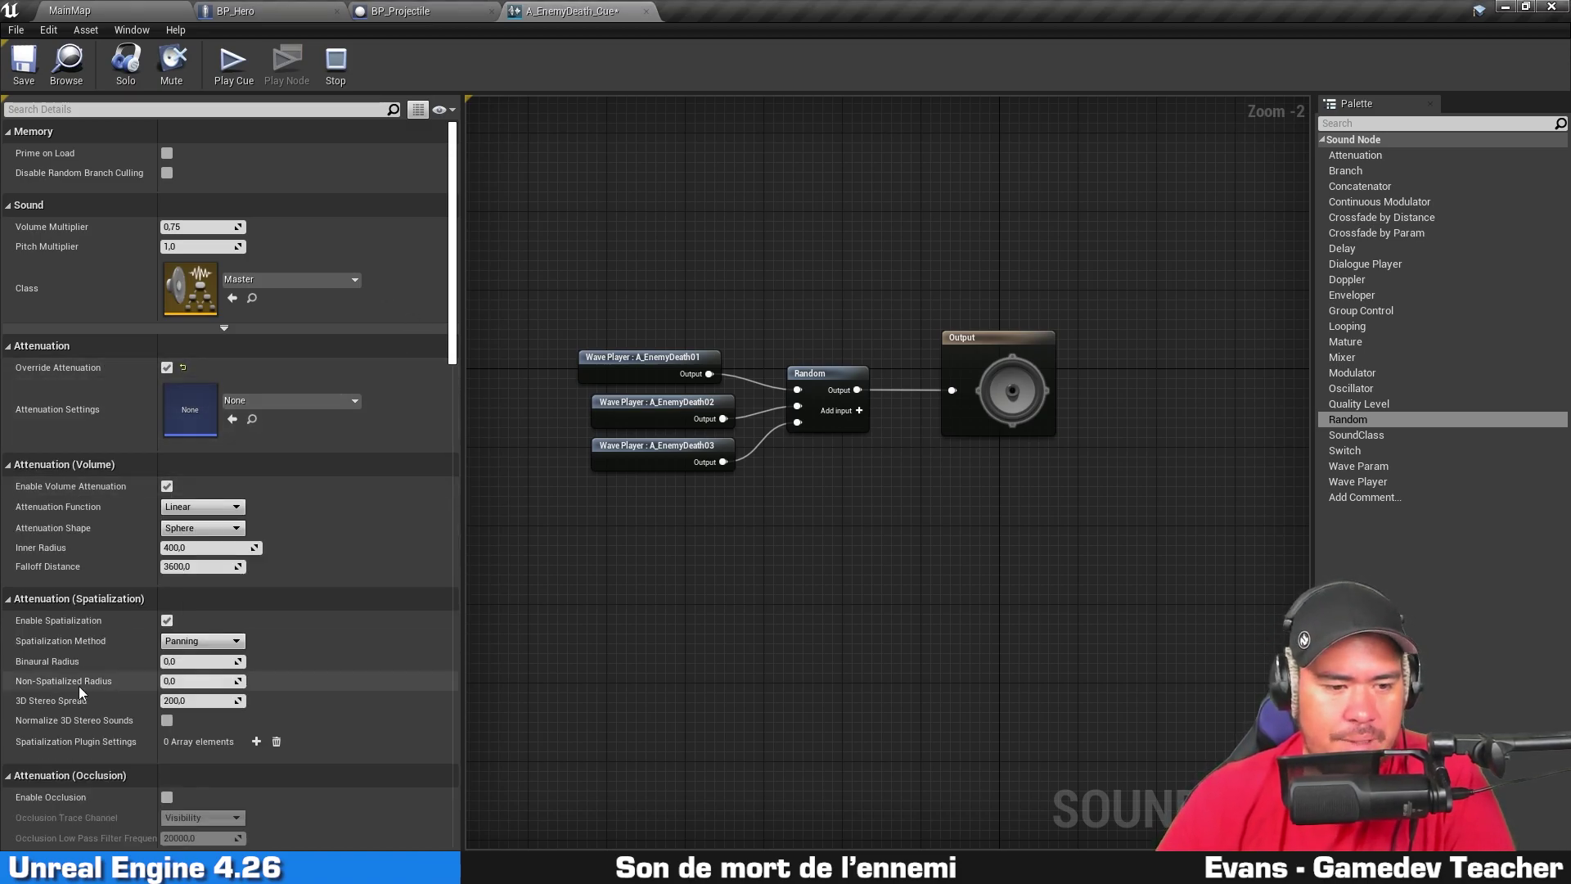
scroll(91, 572, "down", 3)
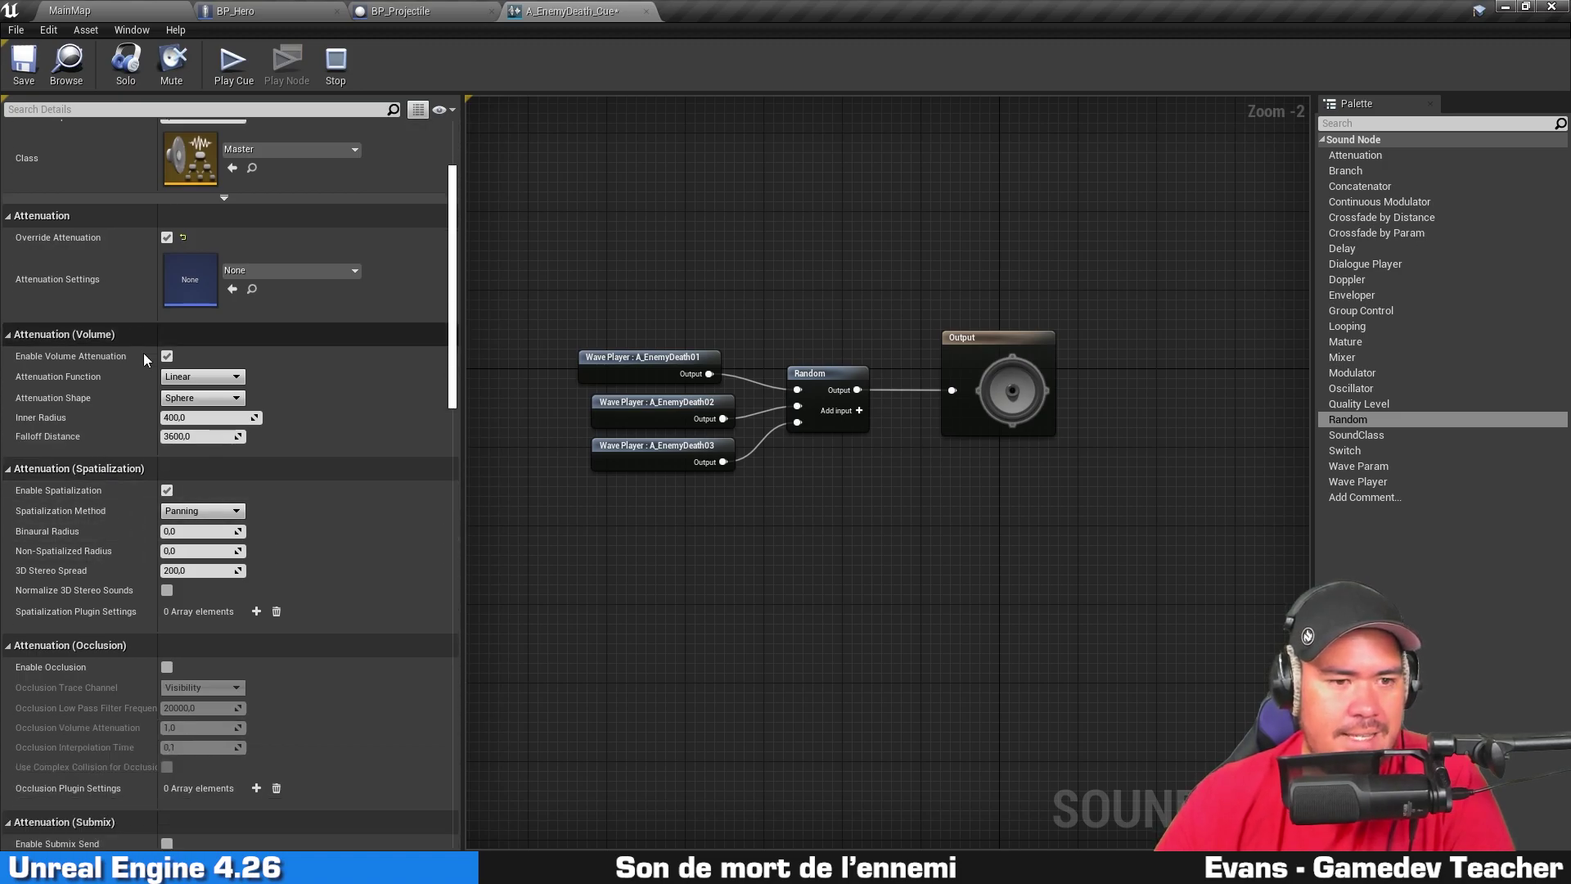
left_click(205, 419)
left_click(203, 438)
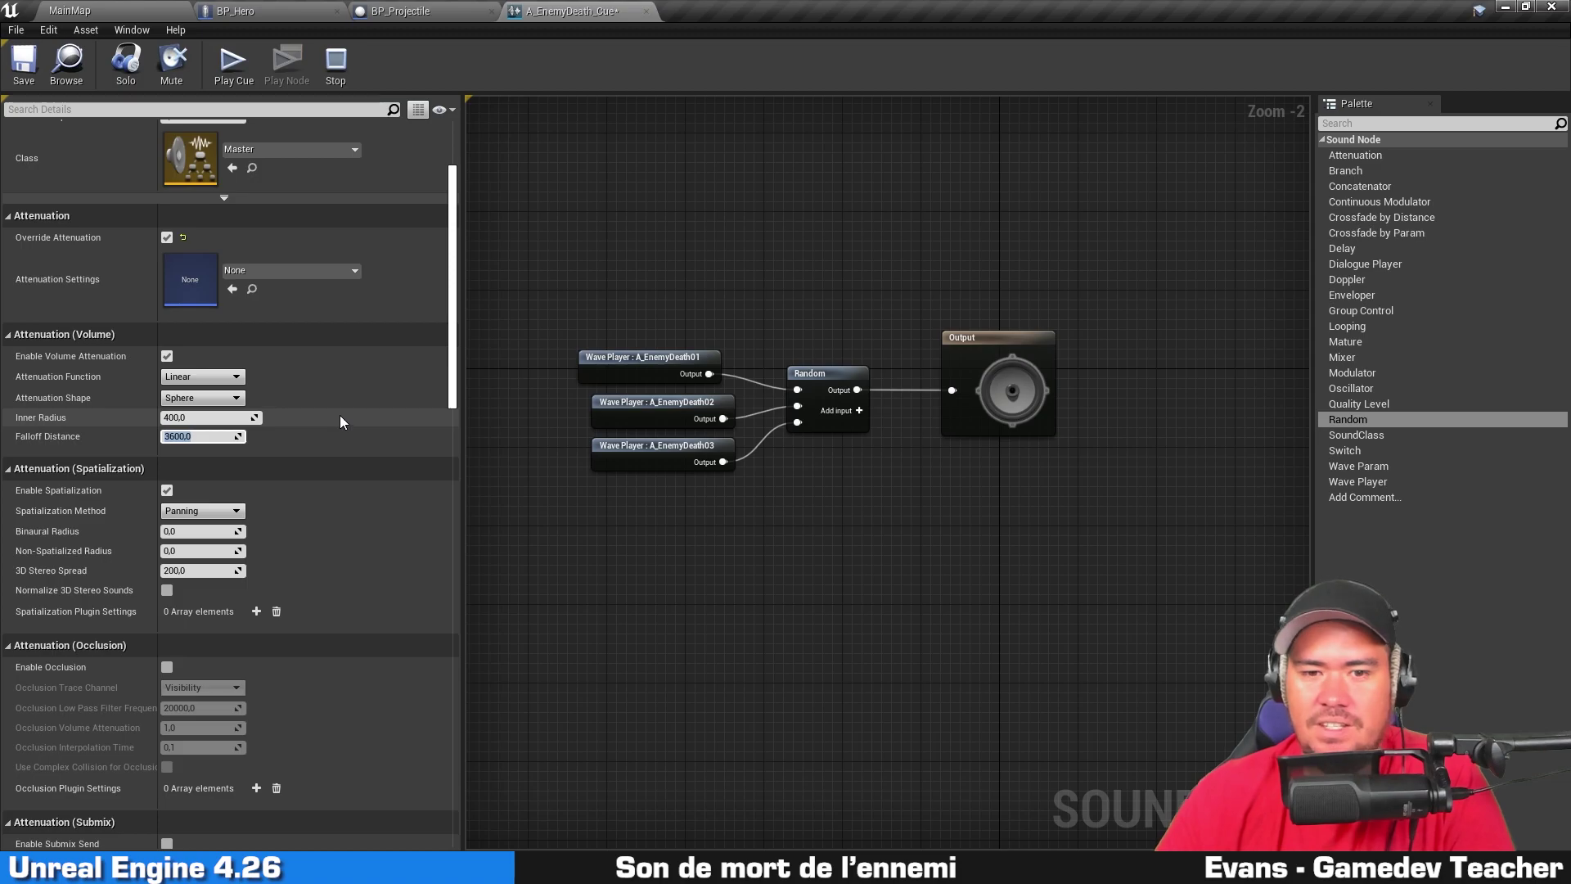
type("1")
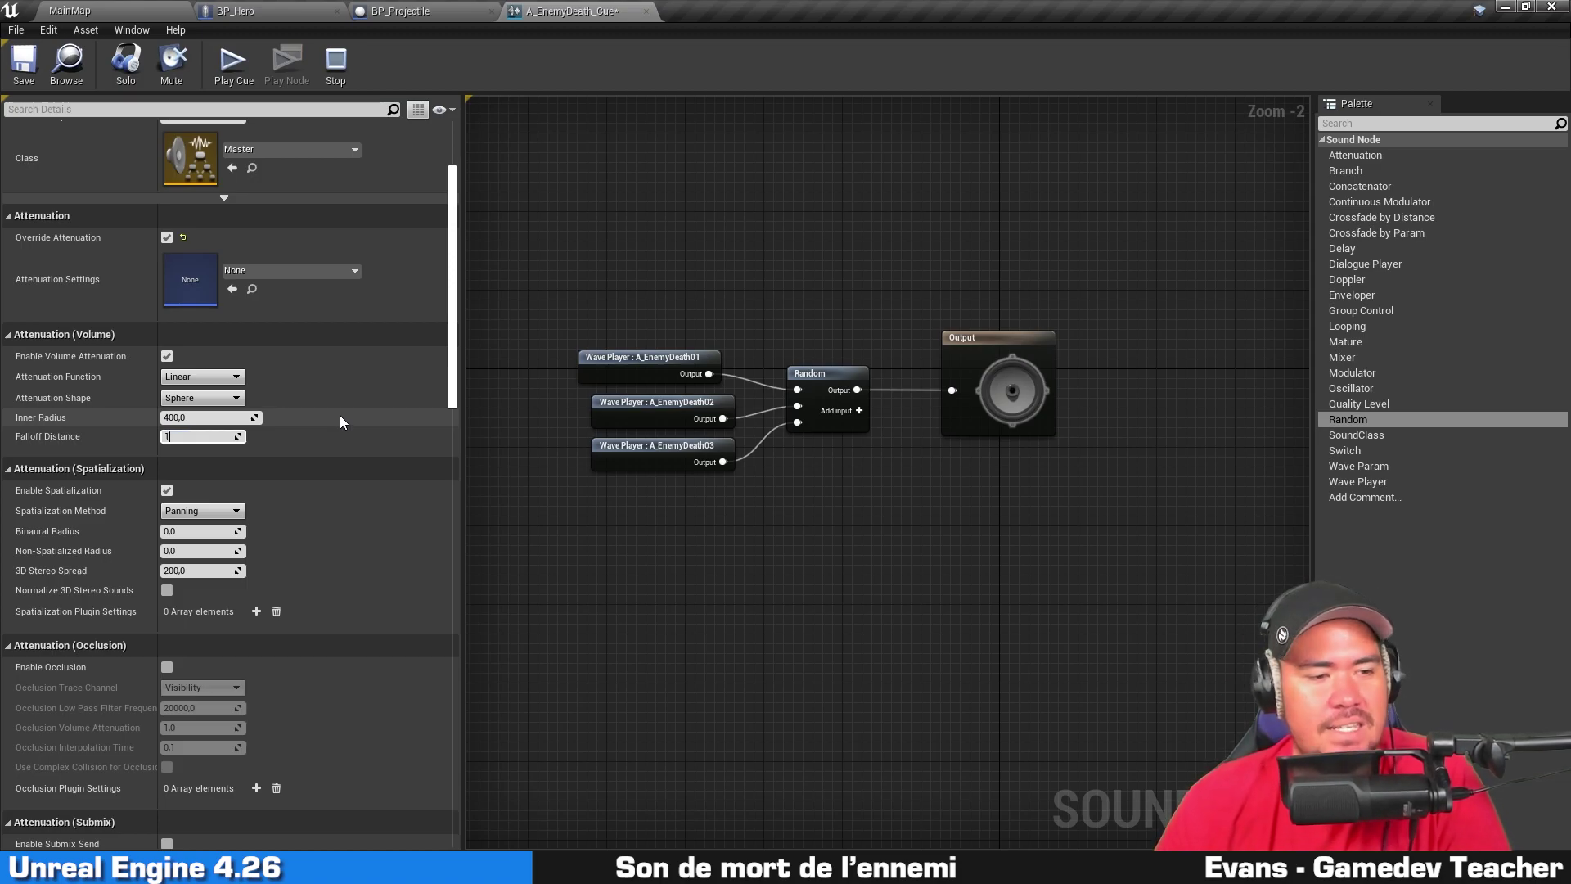
type("500")
key("Return")
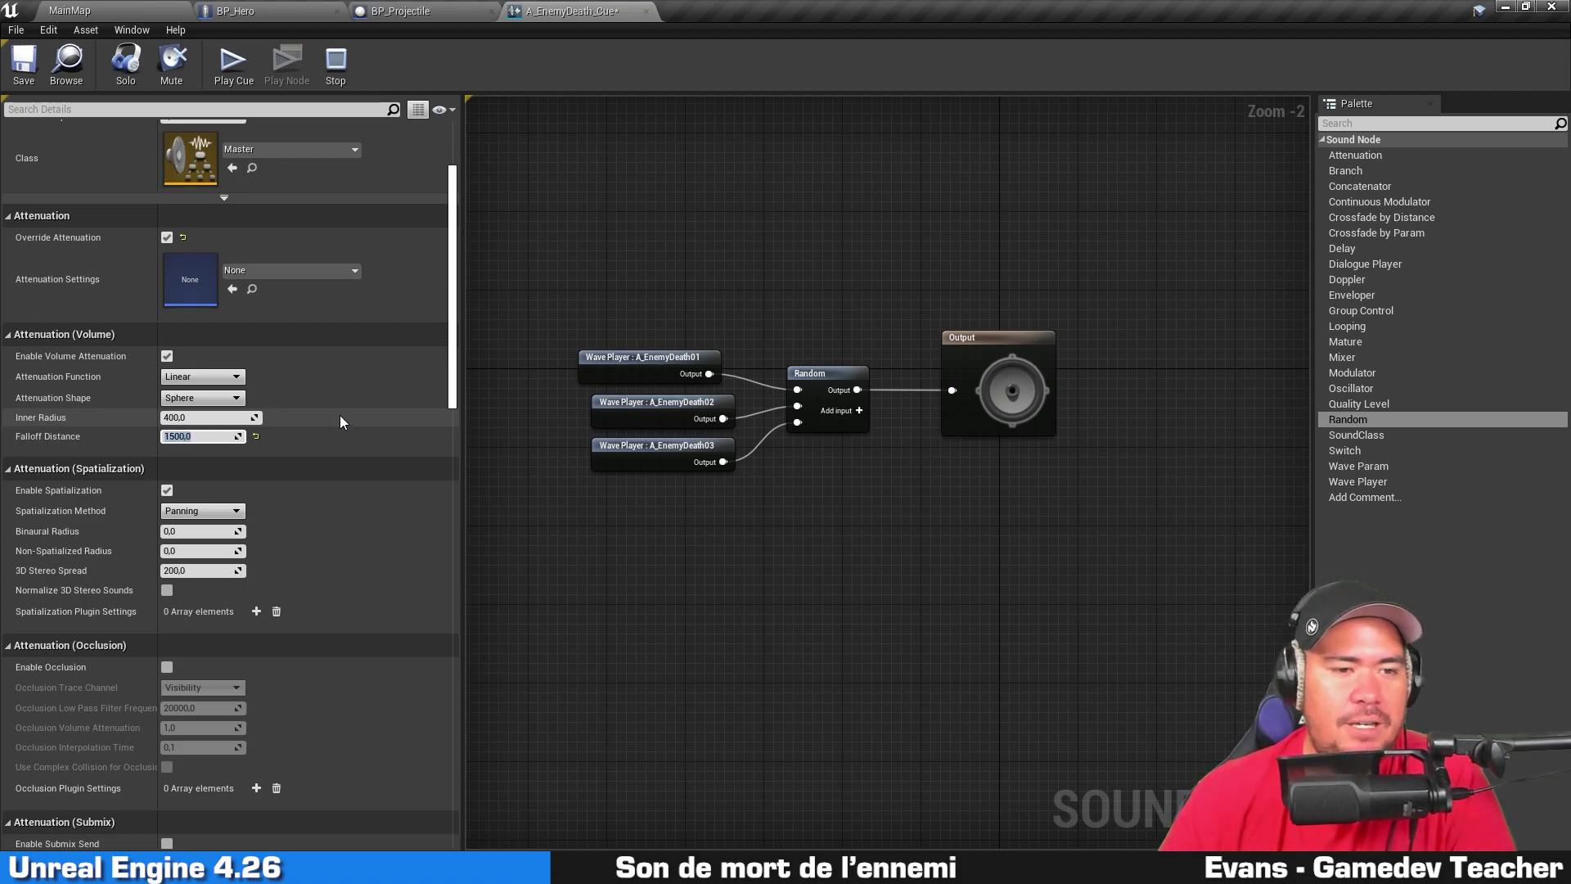
left_click(23, 65)
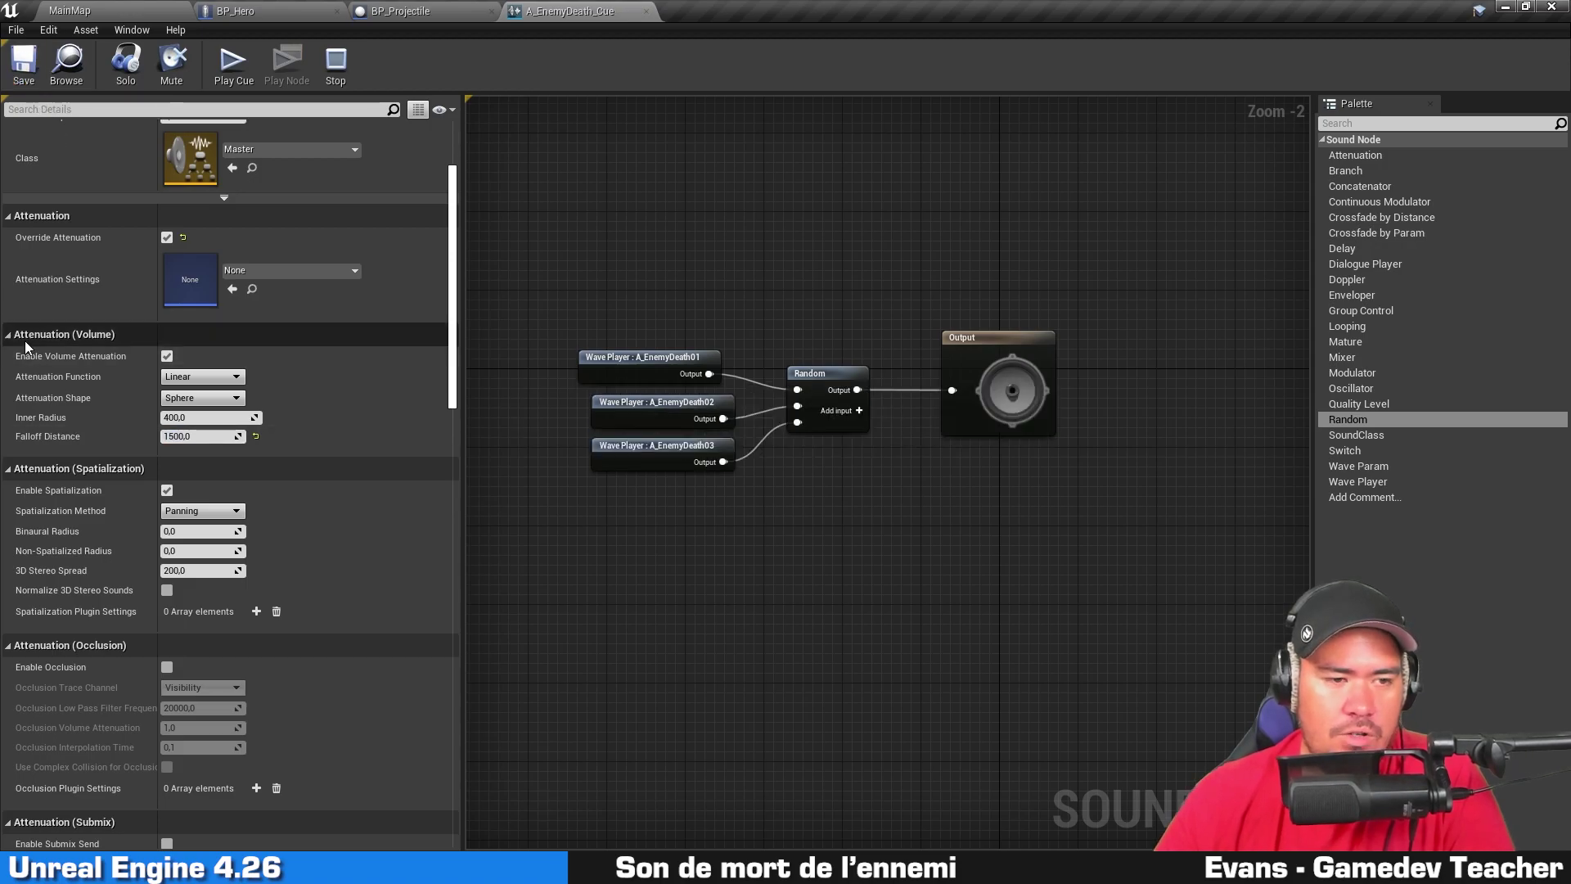
Step: Override the cue's concurrency with a max count of 1 limited to owner, and save A_EnemyDeath_Cue
scroll(72, 306, "down", 10)
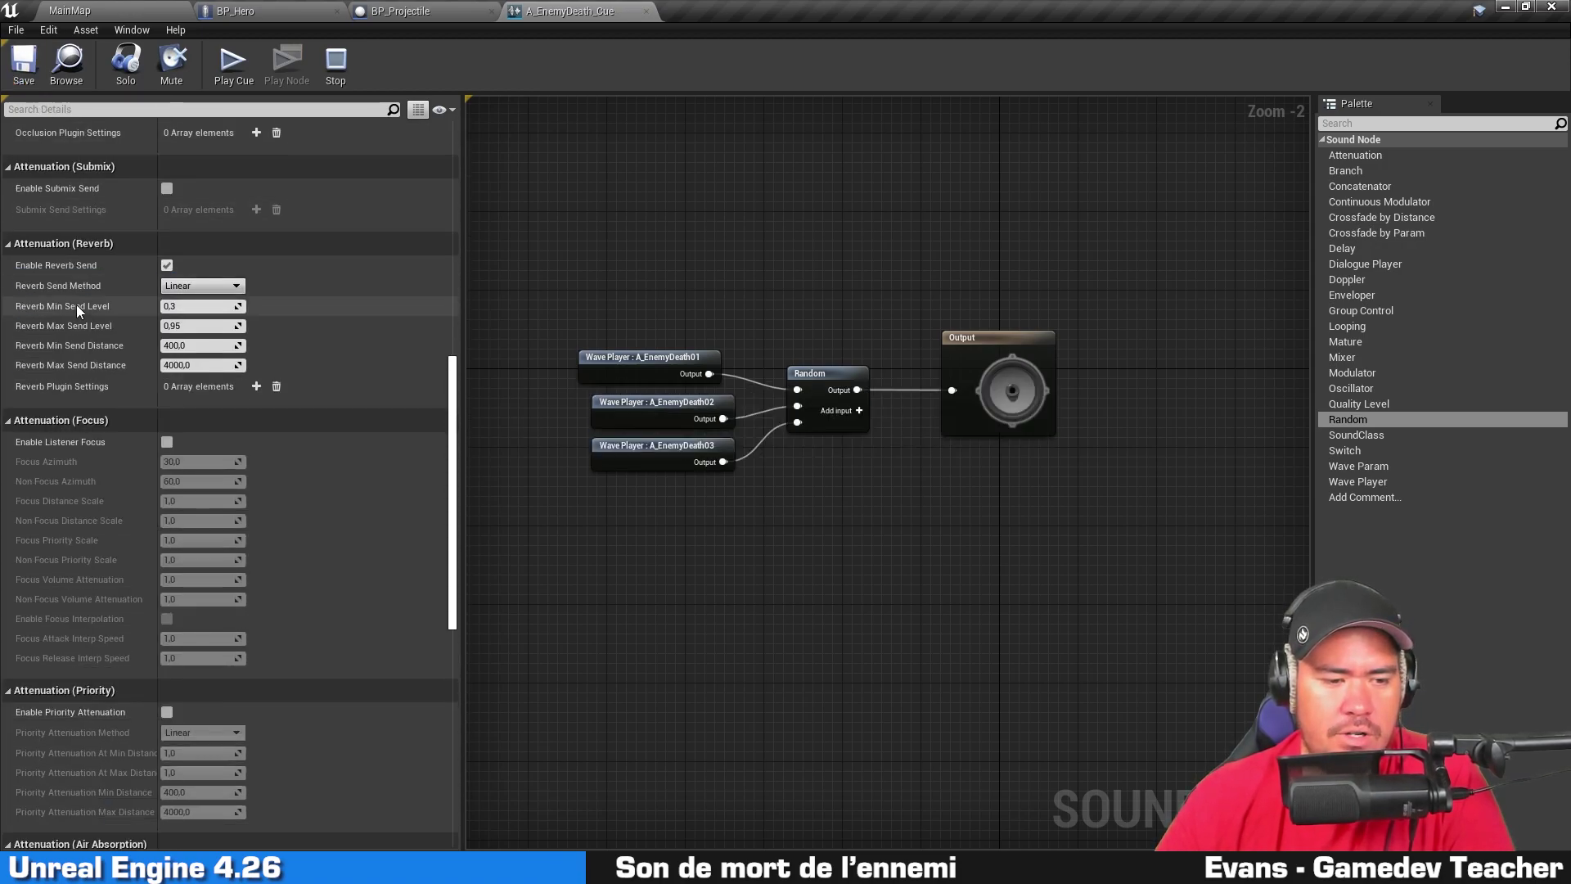
scroll(76, 306, "down", 8)
scroll(73, 424, "down", 2)
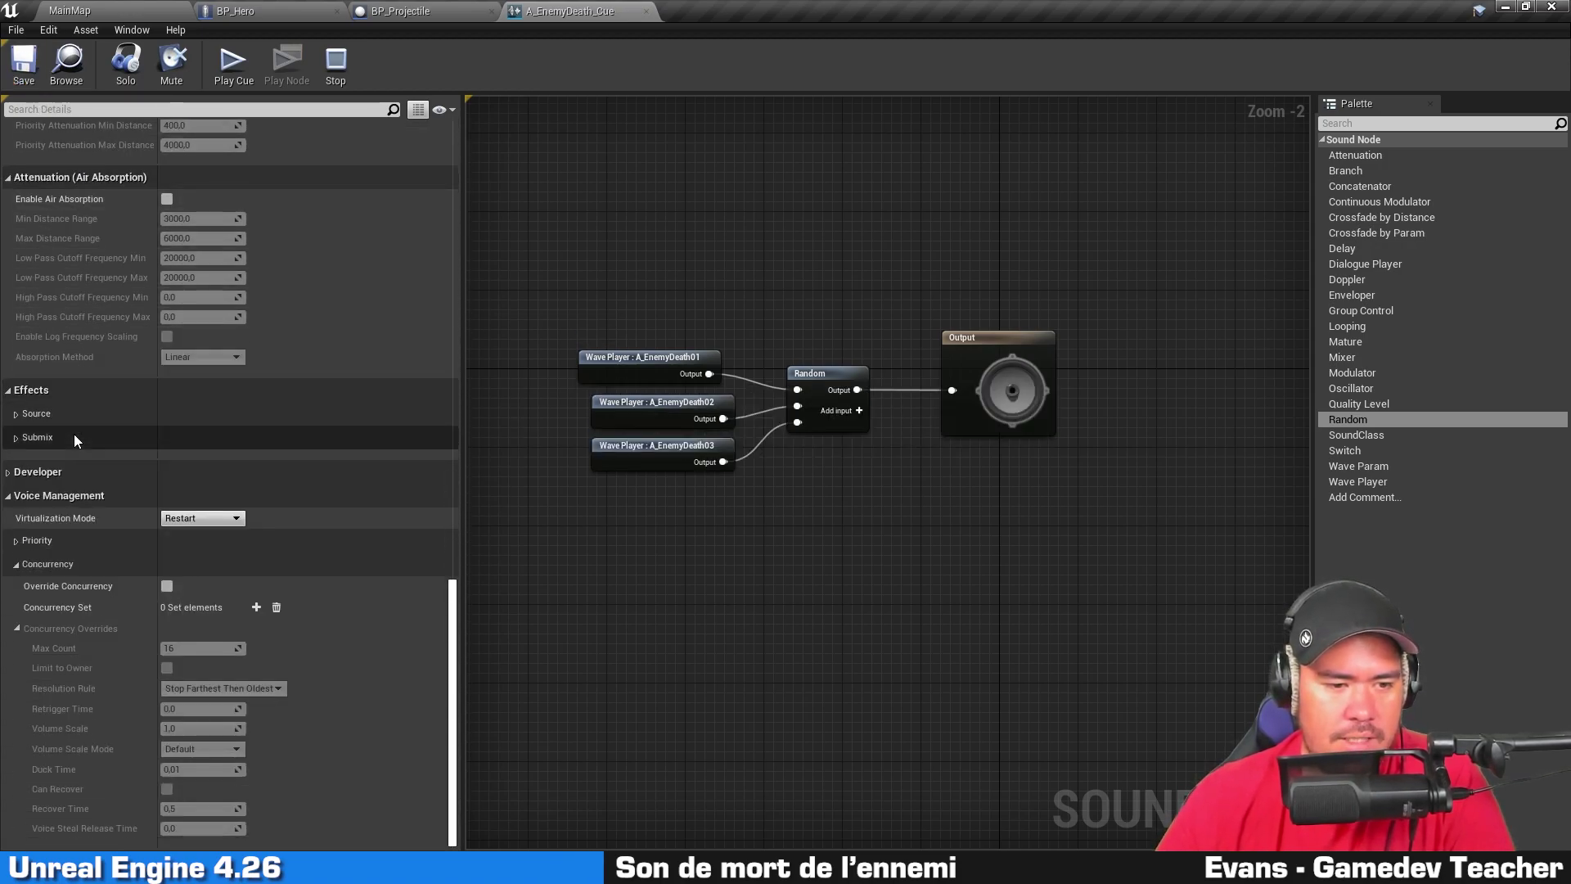
left_click(167, 586)
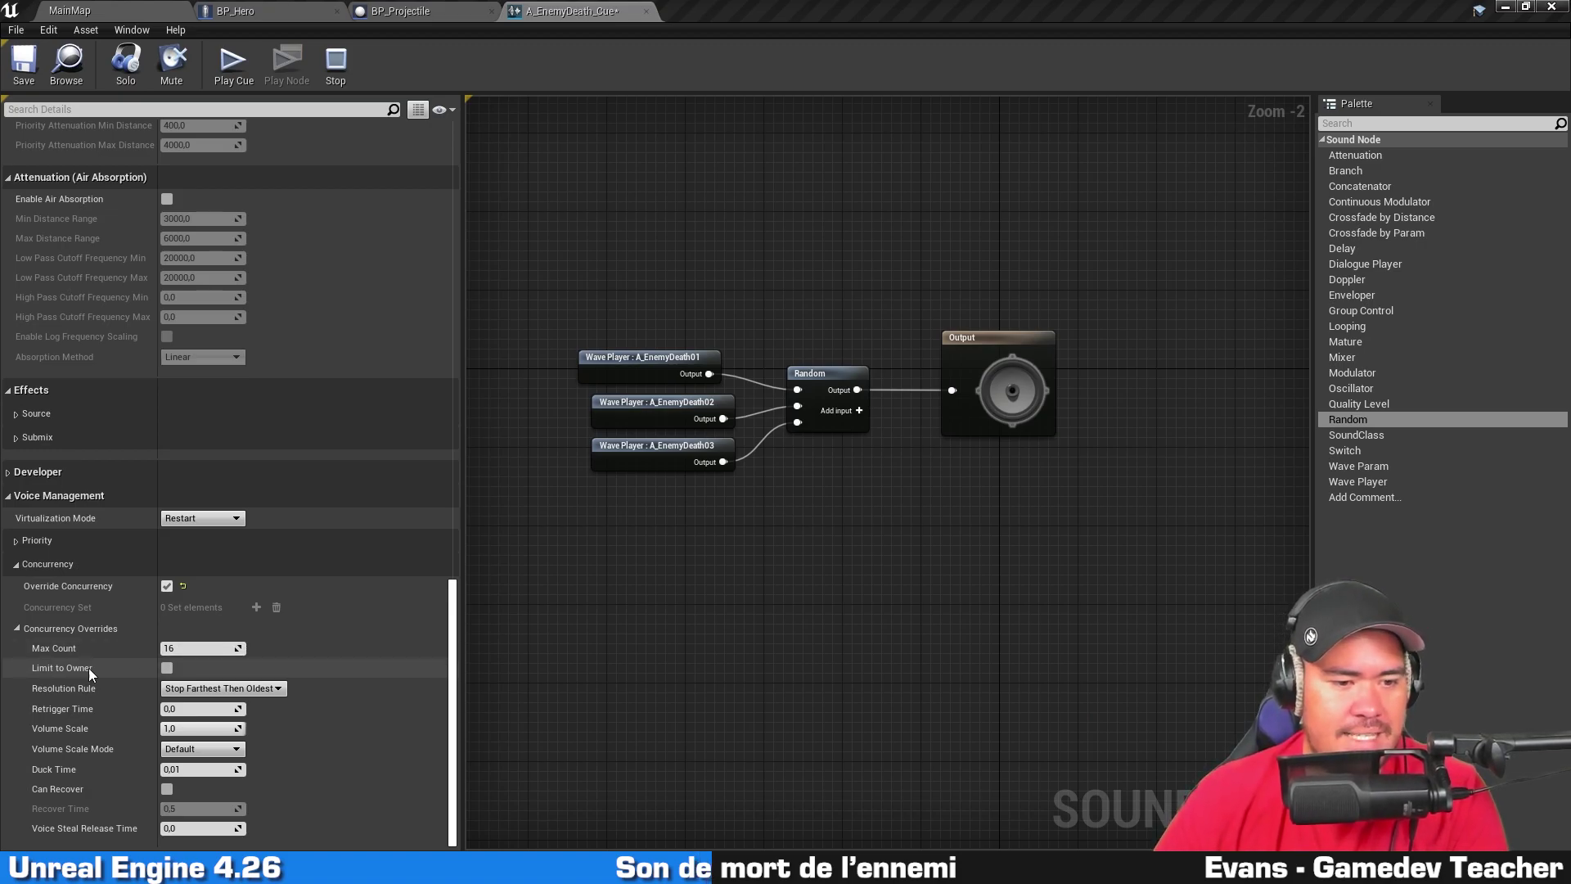
left_click(209, 648)
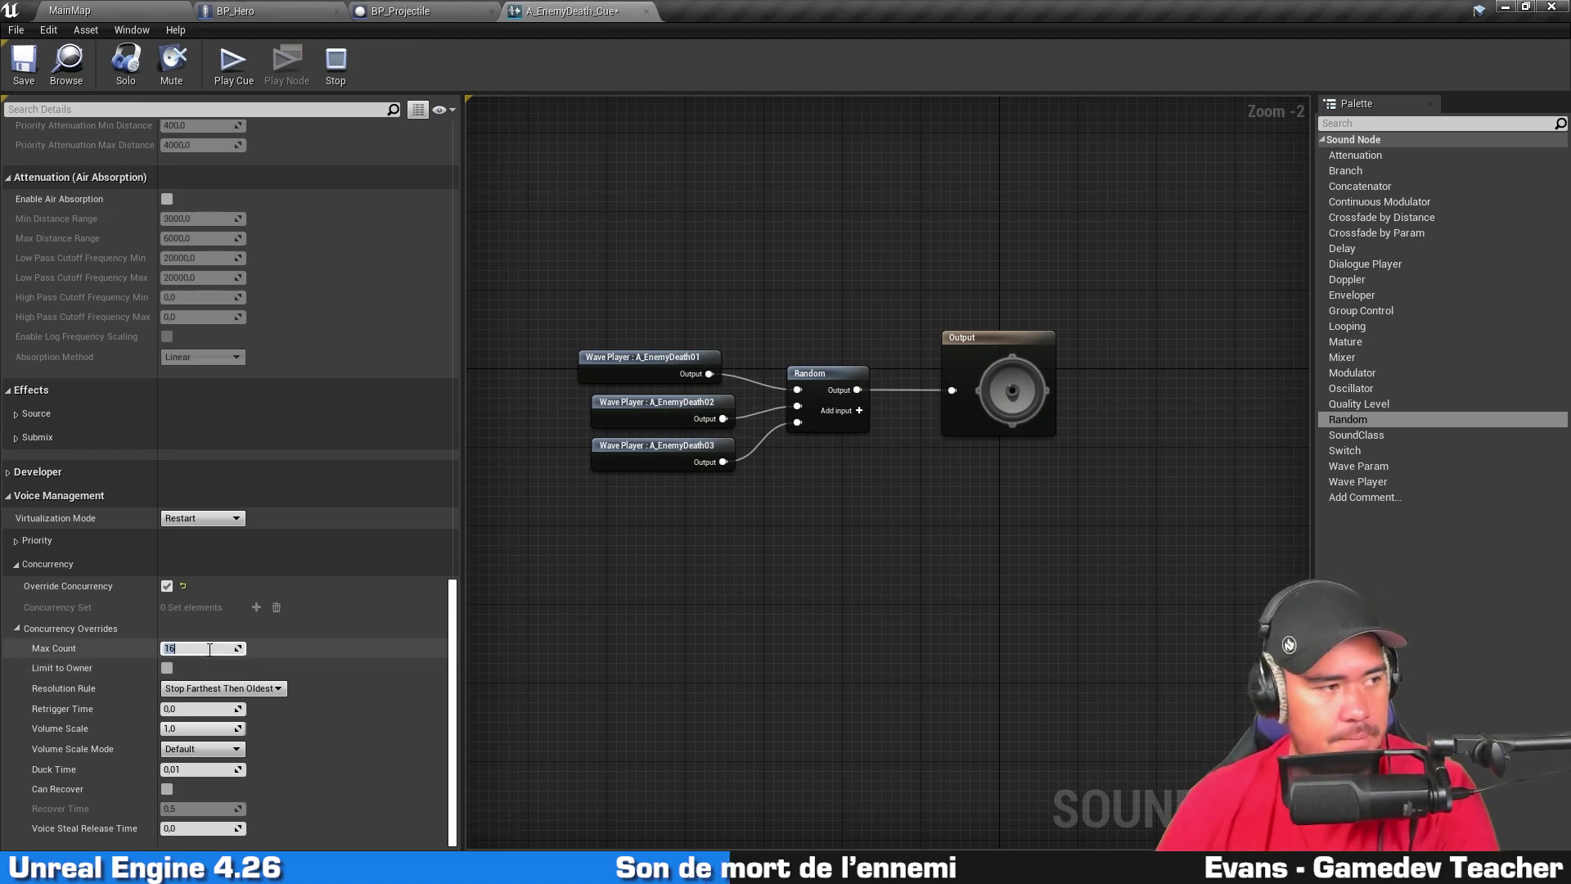
type("5")
key("Return")
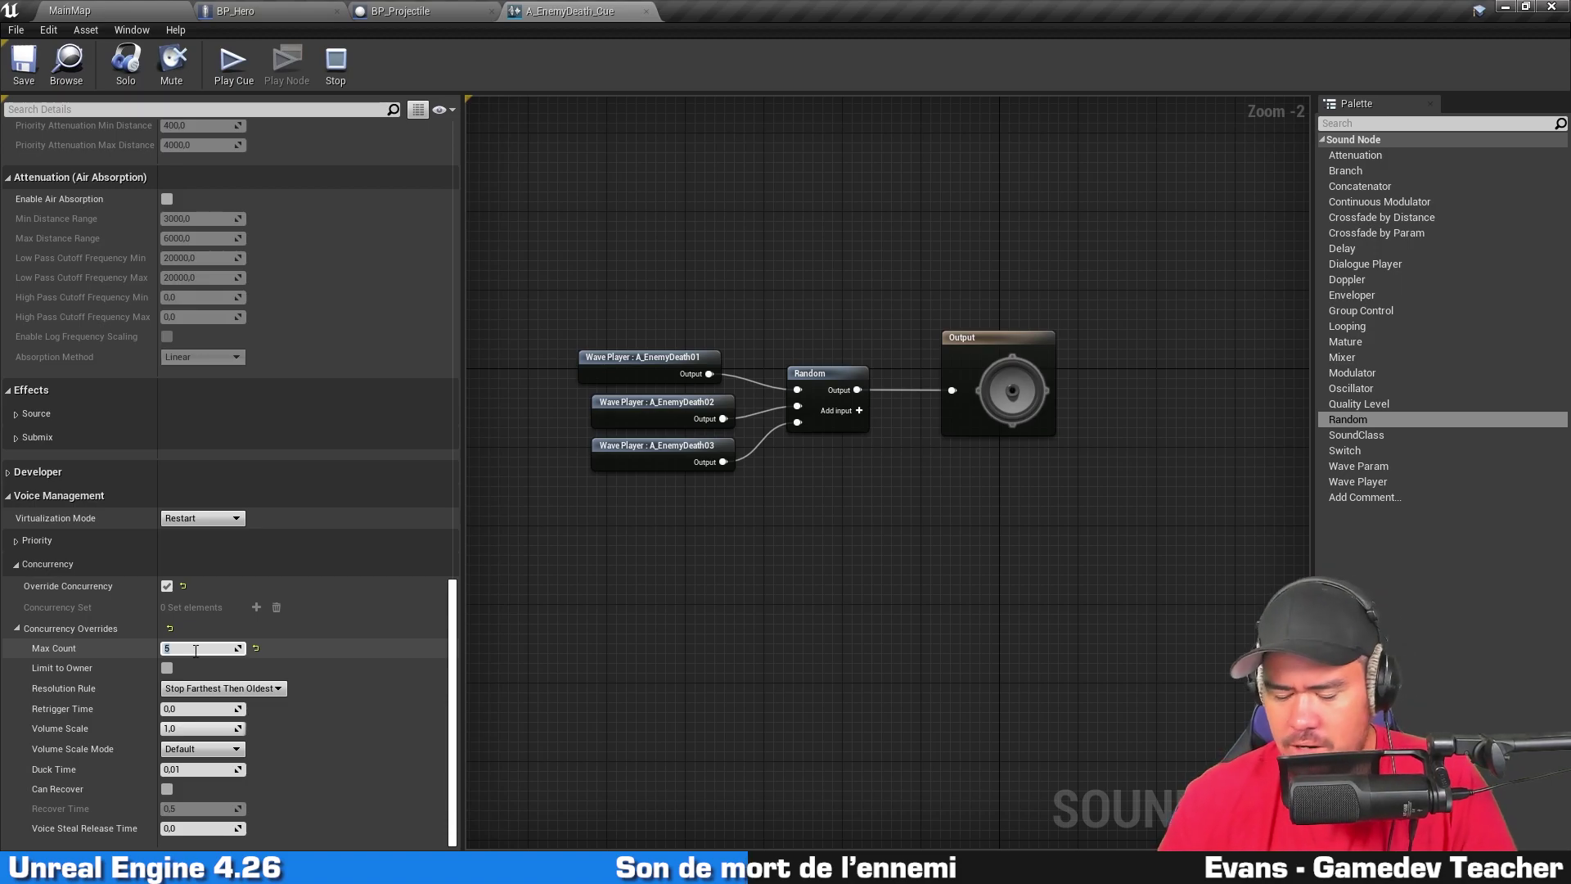
left_click(167, 669)
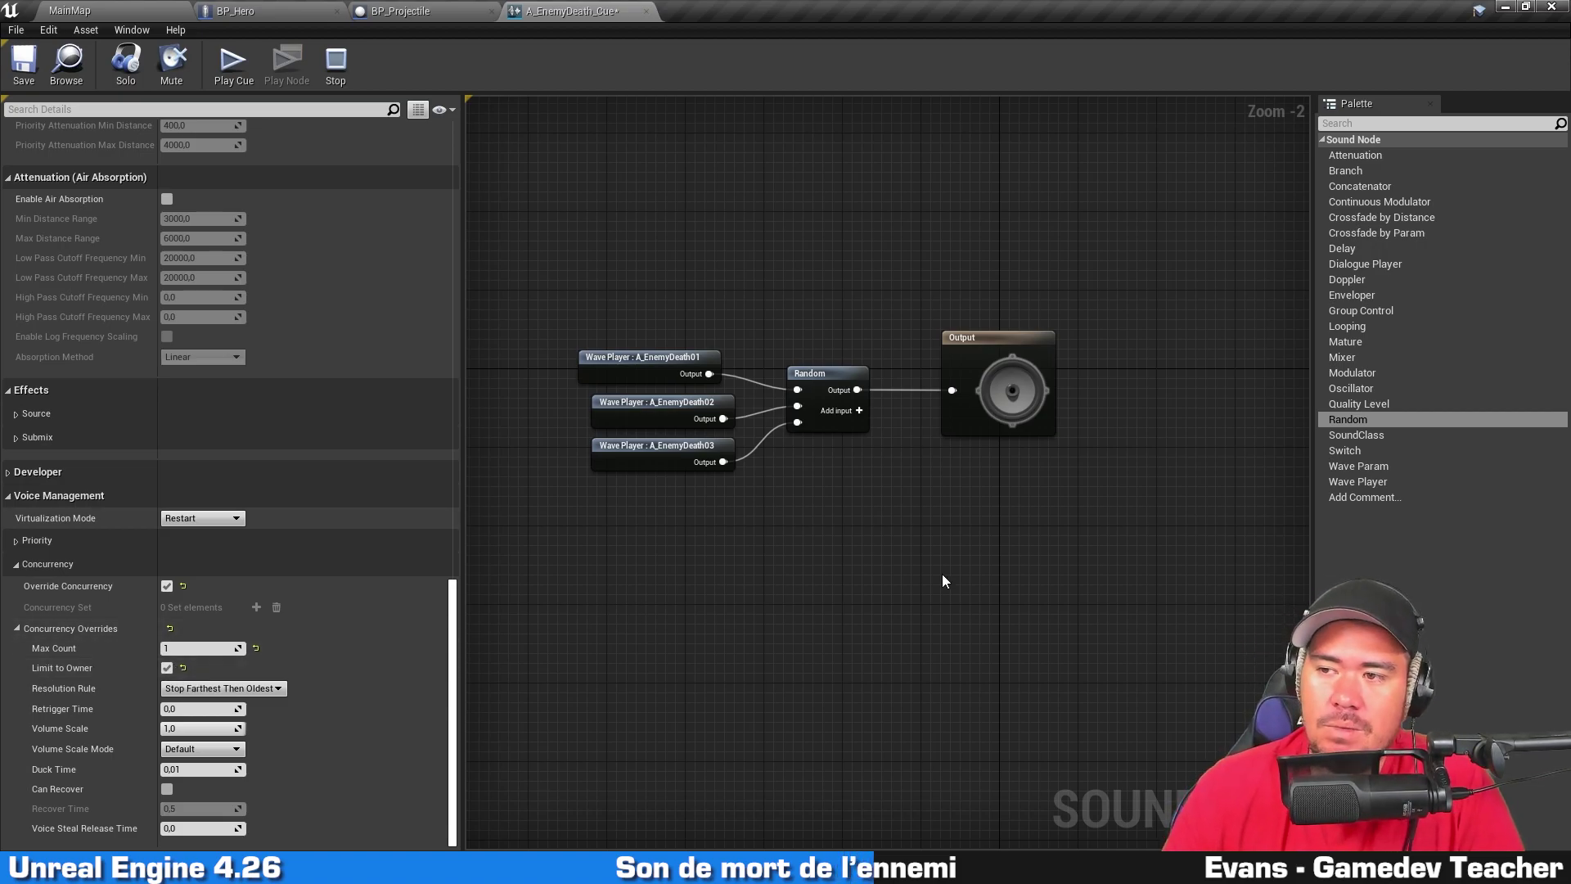
left_click(32, 67)
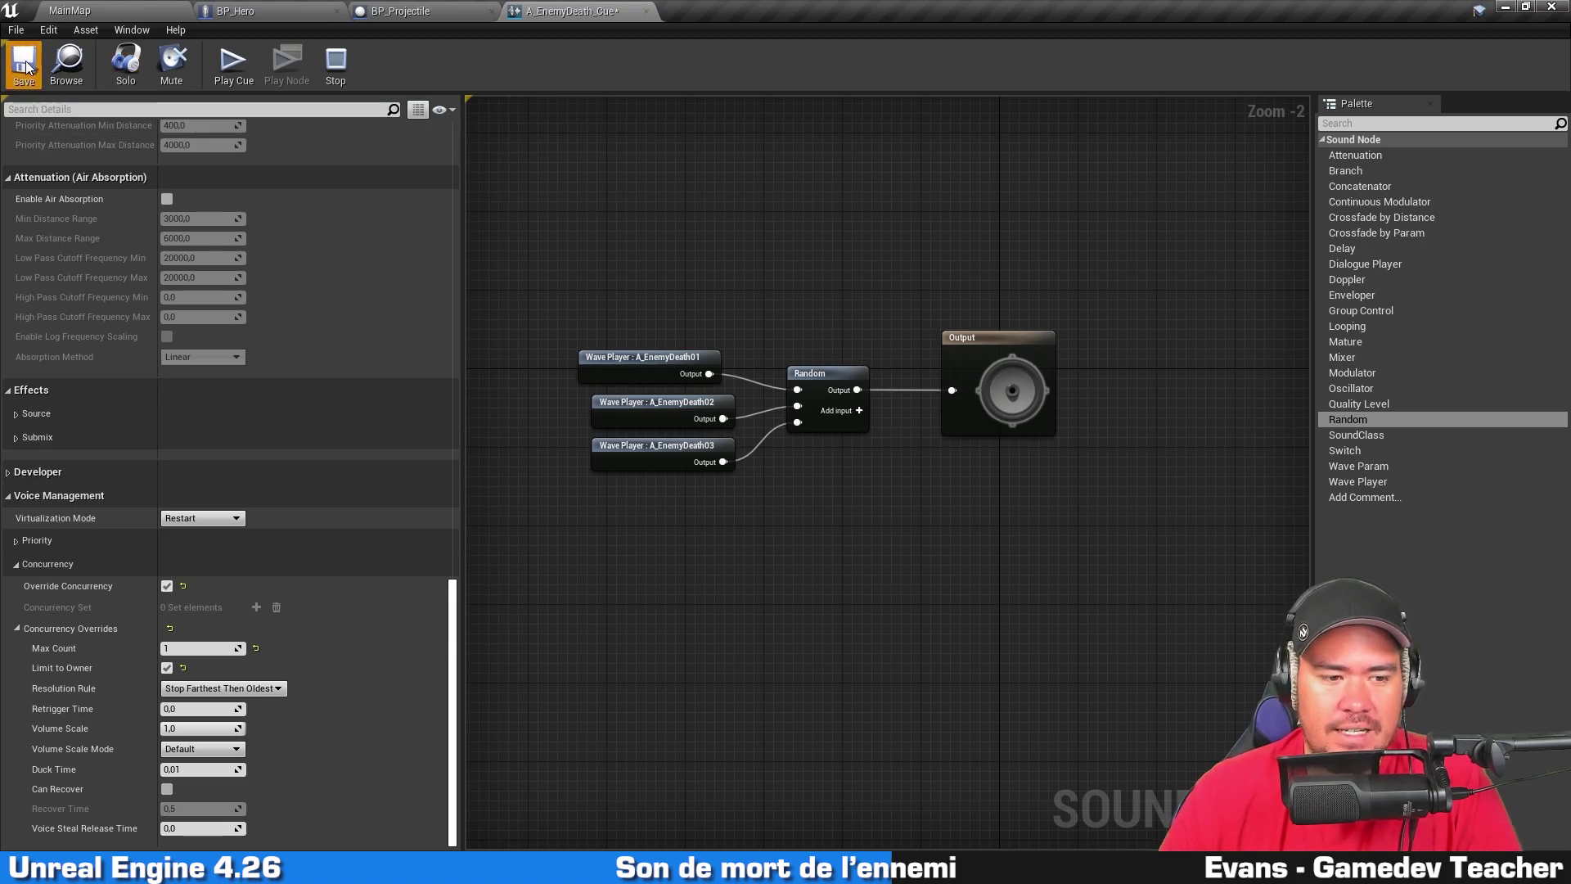
Step: Open the BP_Enemy blueprint from the Core folder of the MainMap project content
right_click_drag(817, 202, 870, 318)
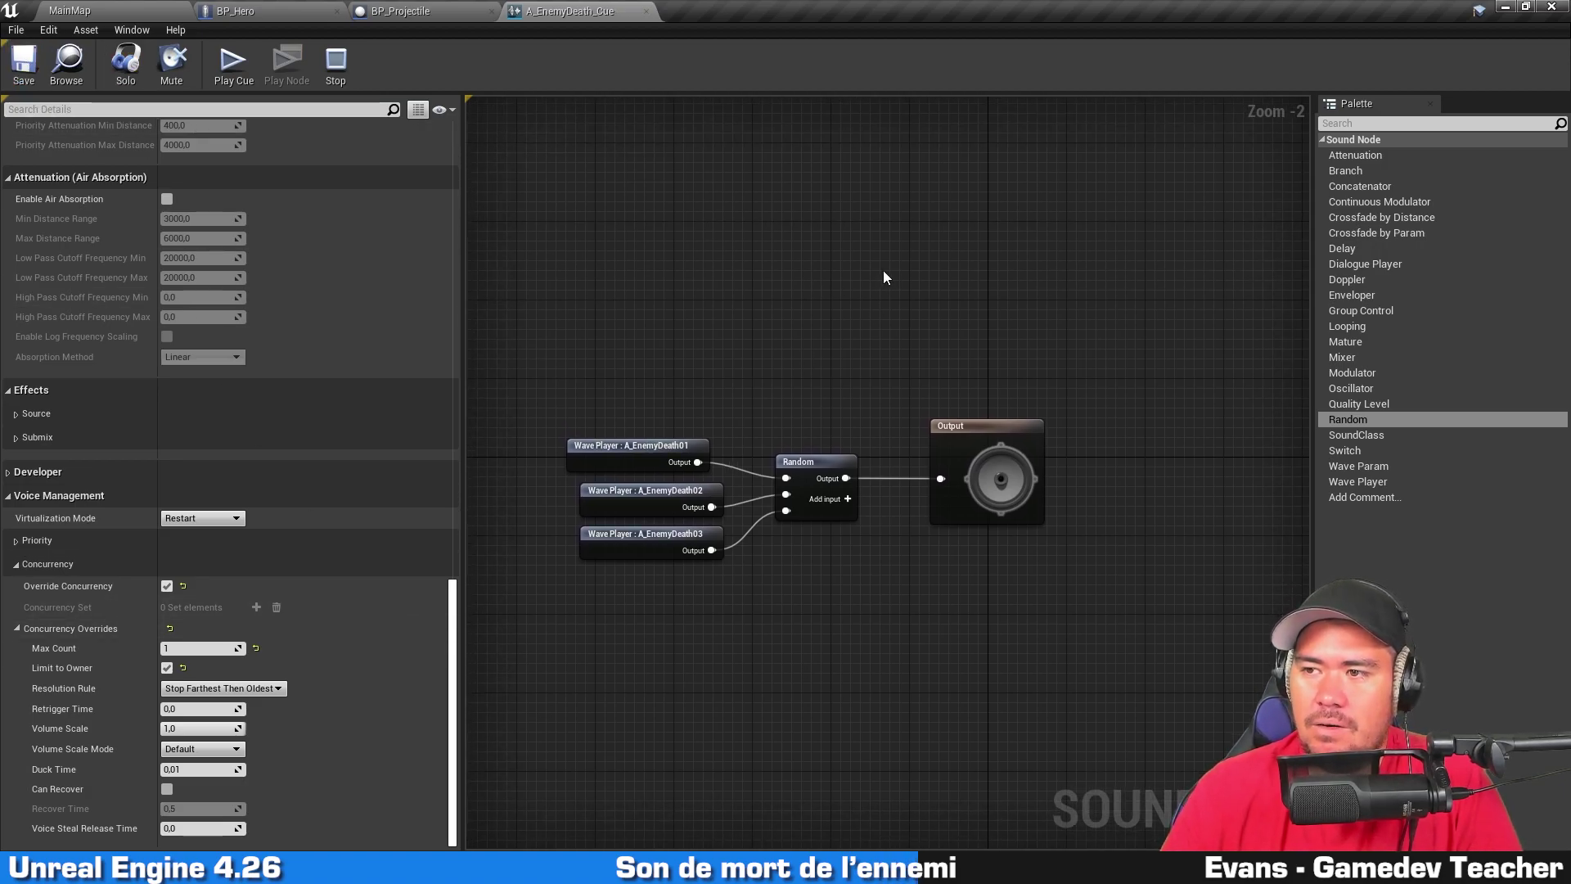
left_click(160, 8)
left_click(139, 542)
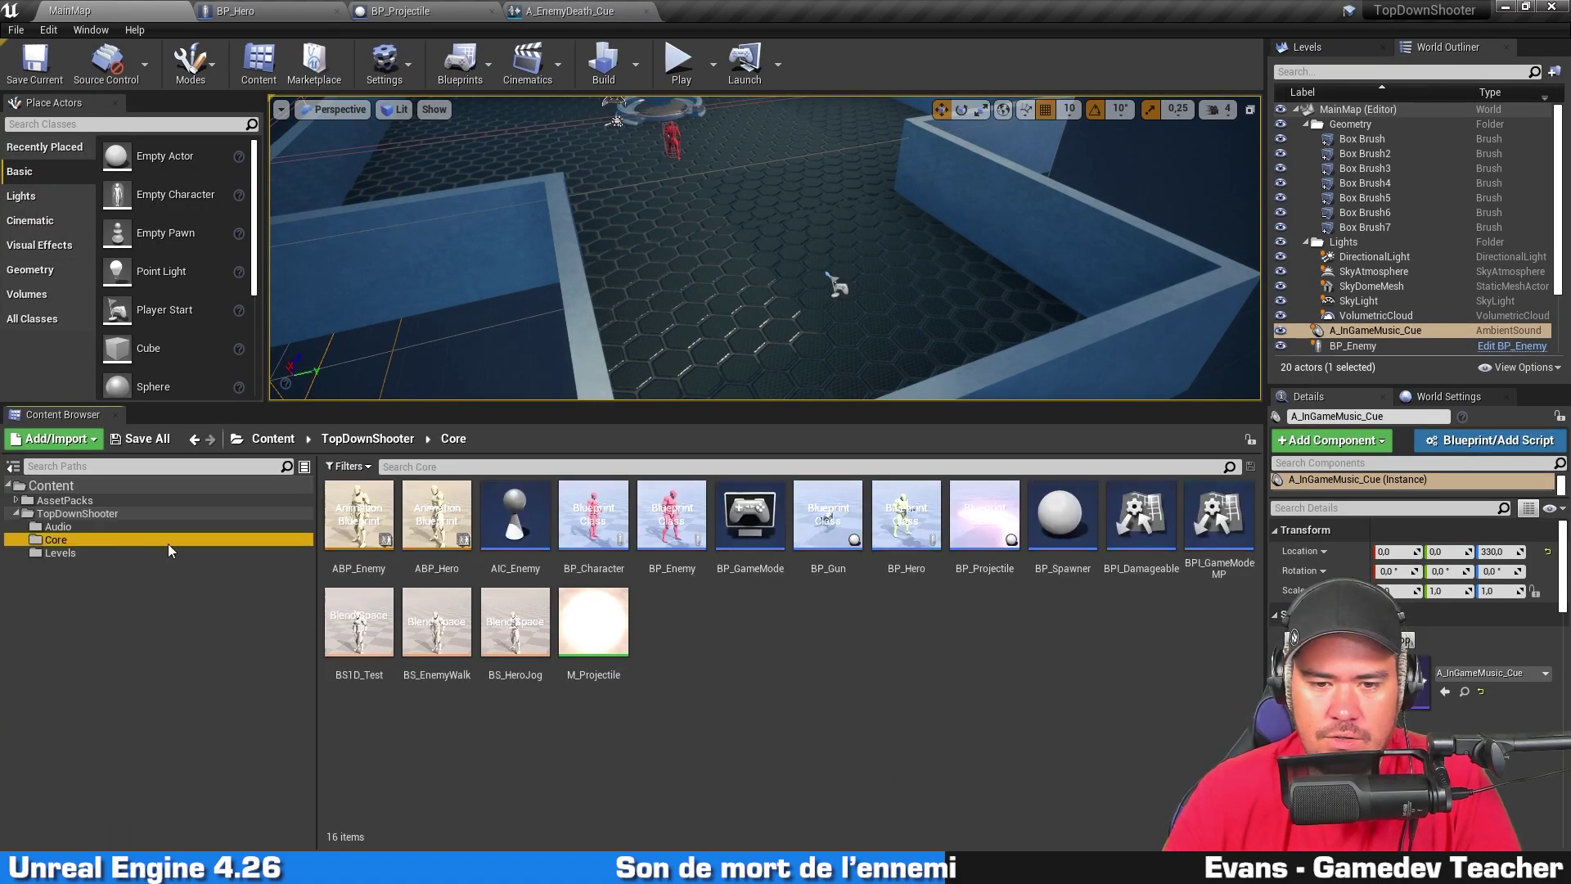
left_click(663, 563)
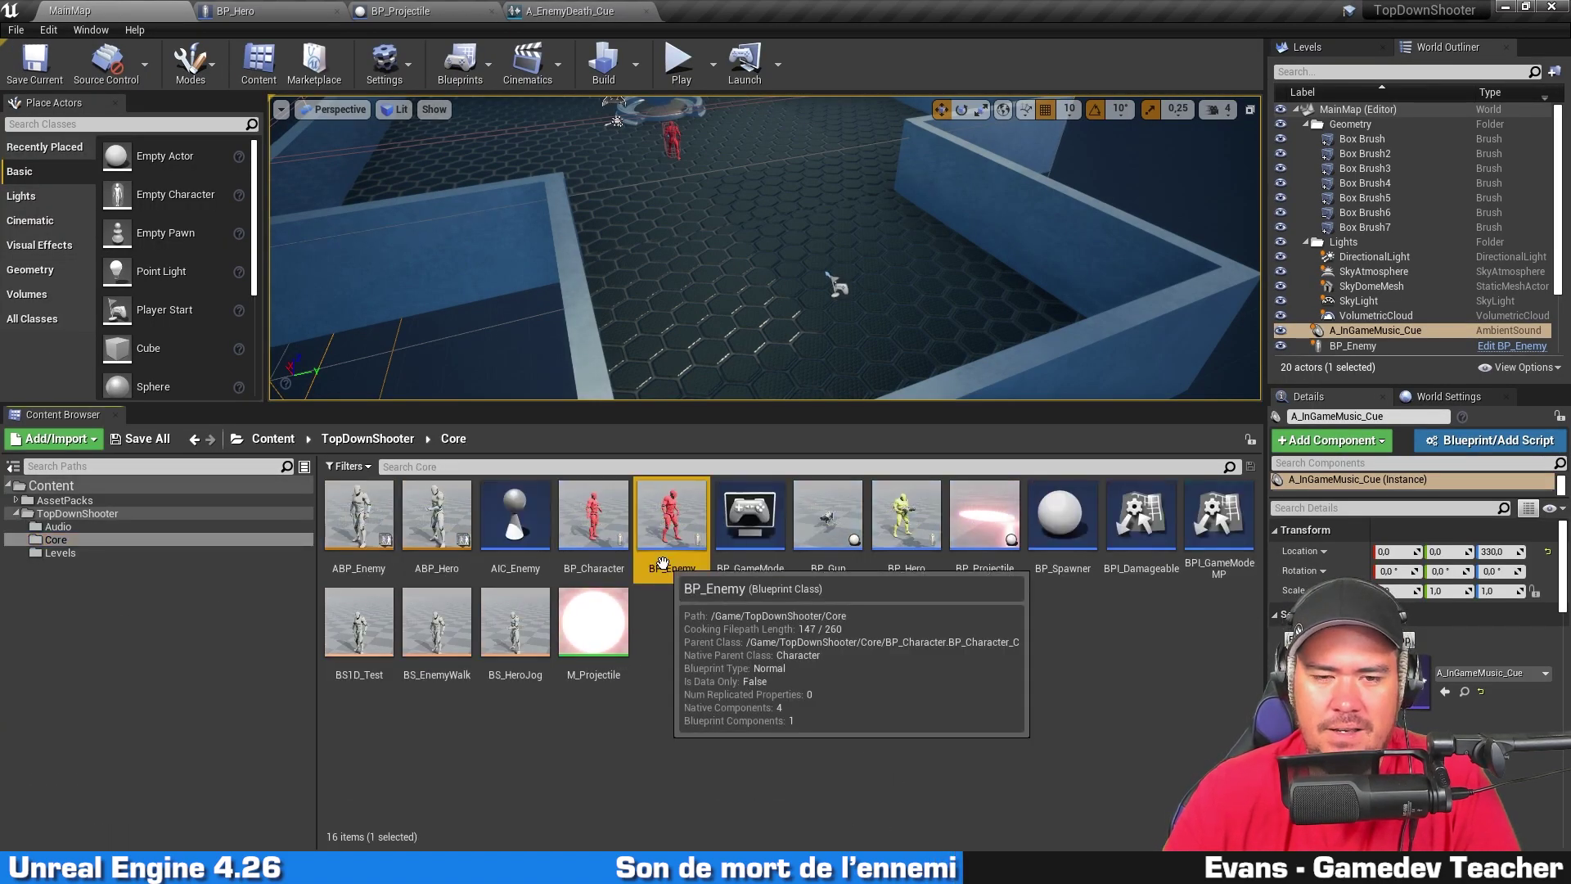
double_click(663, 563)
Step: Move the "Gestion des dégâts" block up in the Event Graph and shrink its comment box to above the nodes
right_click_drag(560, 703, 732, 624)
scroll(613, 236, "up", 1)
right_click_drag(631, 333, 600, 431)
left_click_drag(608, 440, 685, 301)
scroll(696, 328, "up", 1)
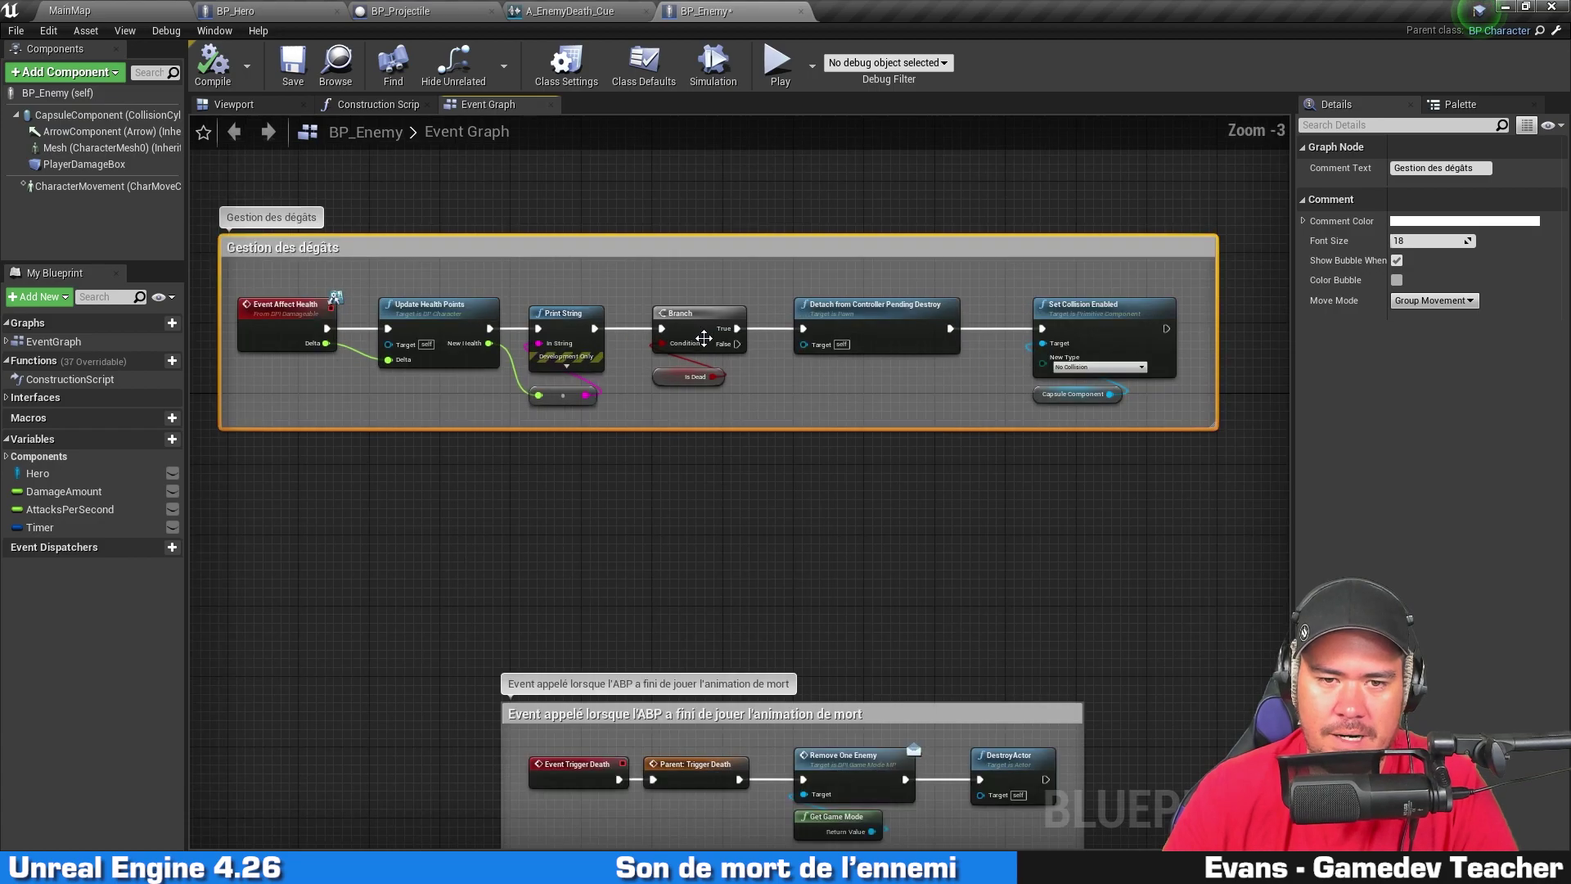
scroll(702, 334, "up", 1)
left_click_drag(760, 440, 791, 260)
left_click_drag(1130, 493, 1205, 305)
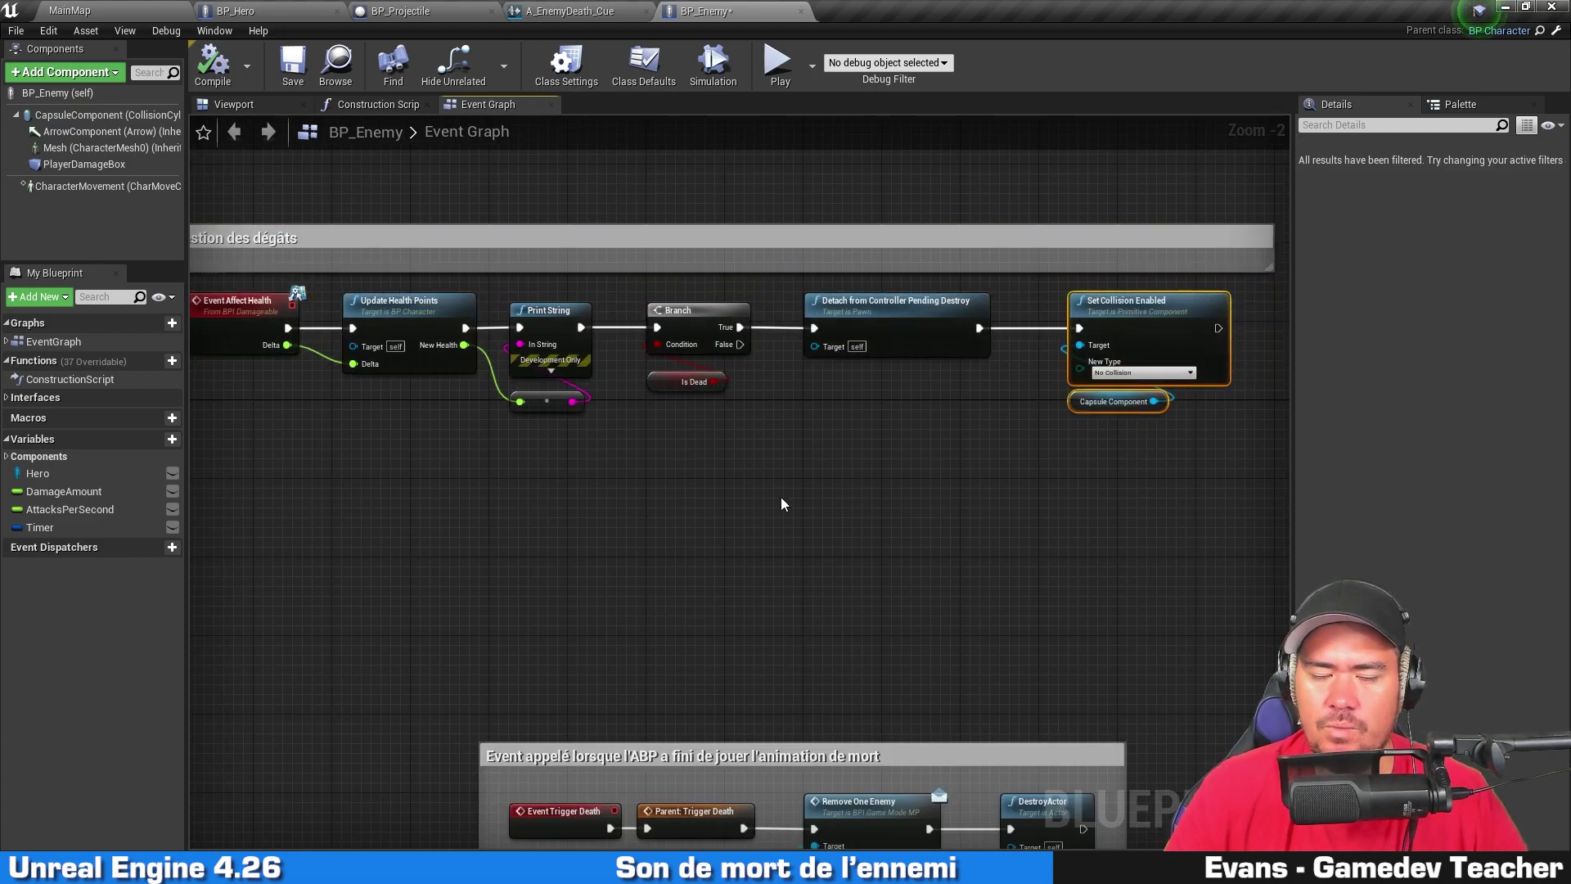
Step: Insert a copy of the Is Dead branch between Event Affect Health and Update Health Points, running the update from True
right_click_drag(815, 484, 846, 484)
left_click_drag(662, 444, 751, 307)
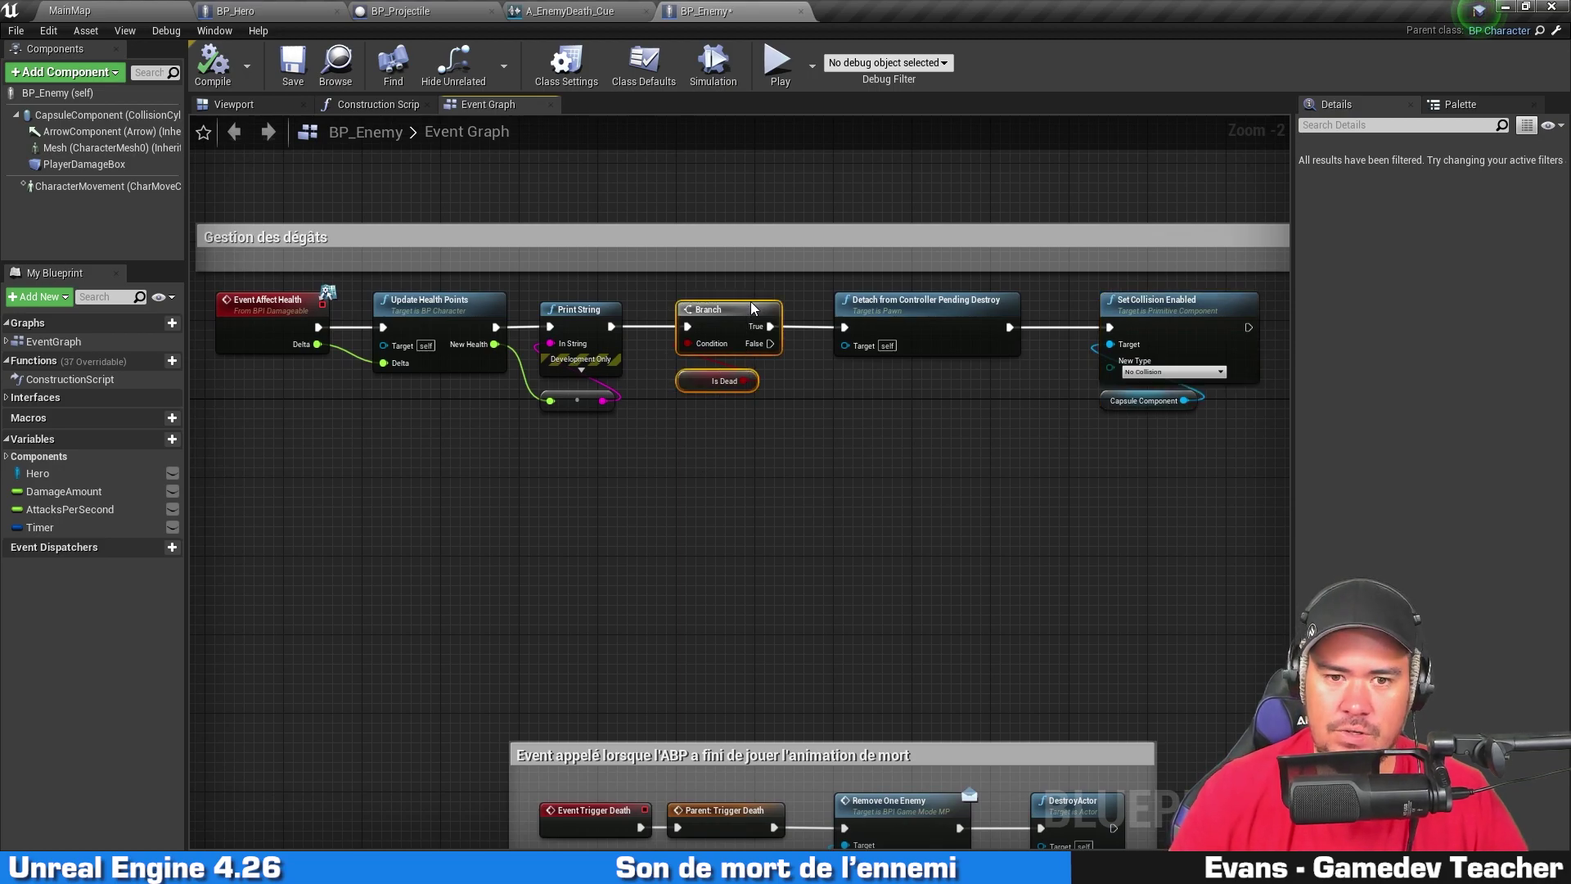
right_click_drag(586, 517, 834, 489)
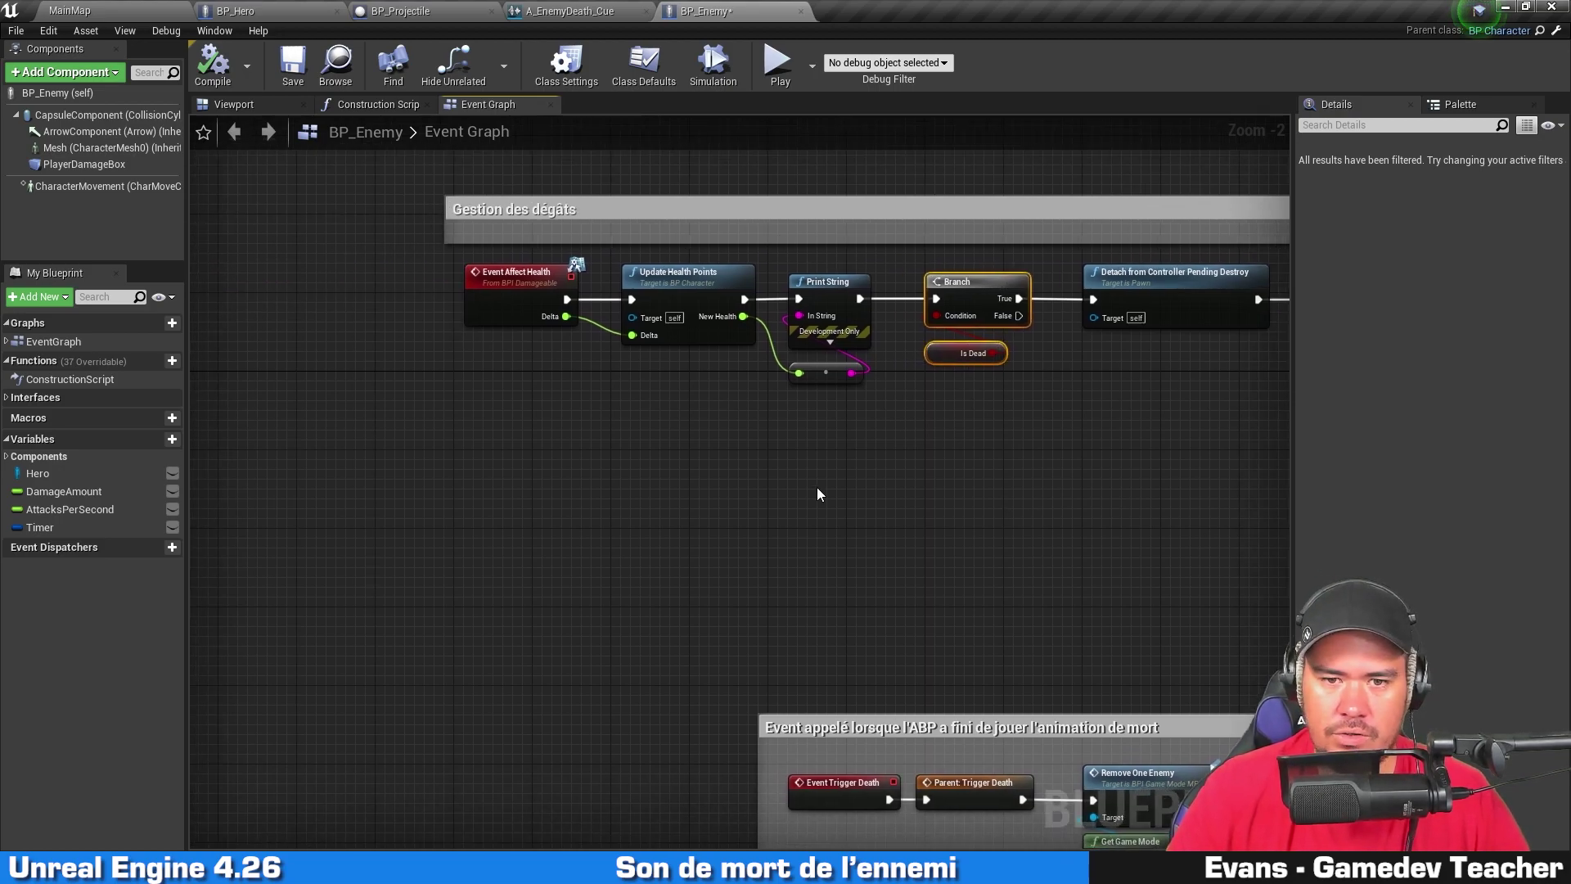
left_click_drag(512, 309, 399, 300)
left_click(456, 396)
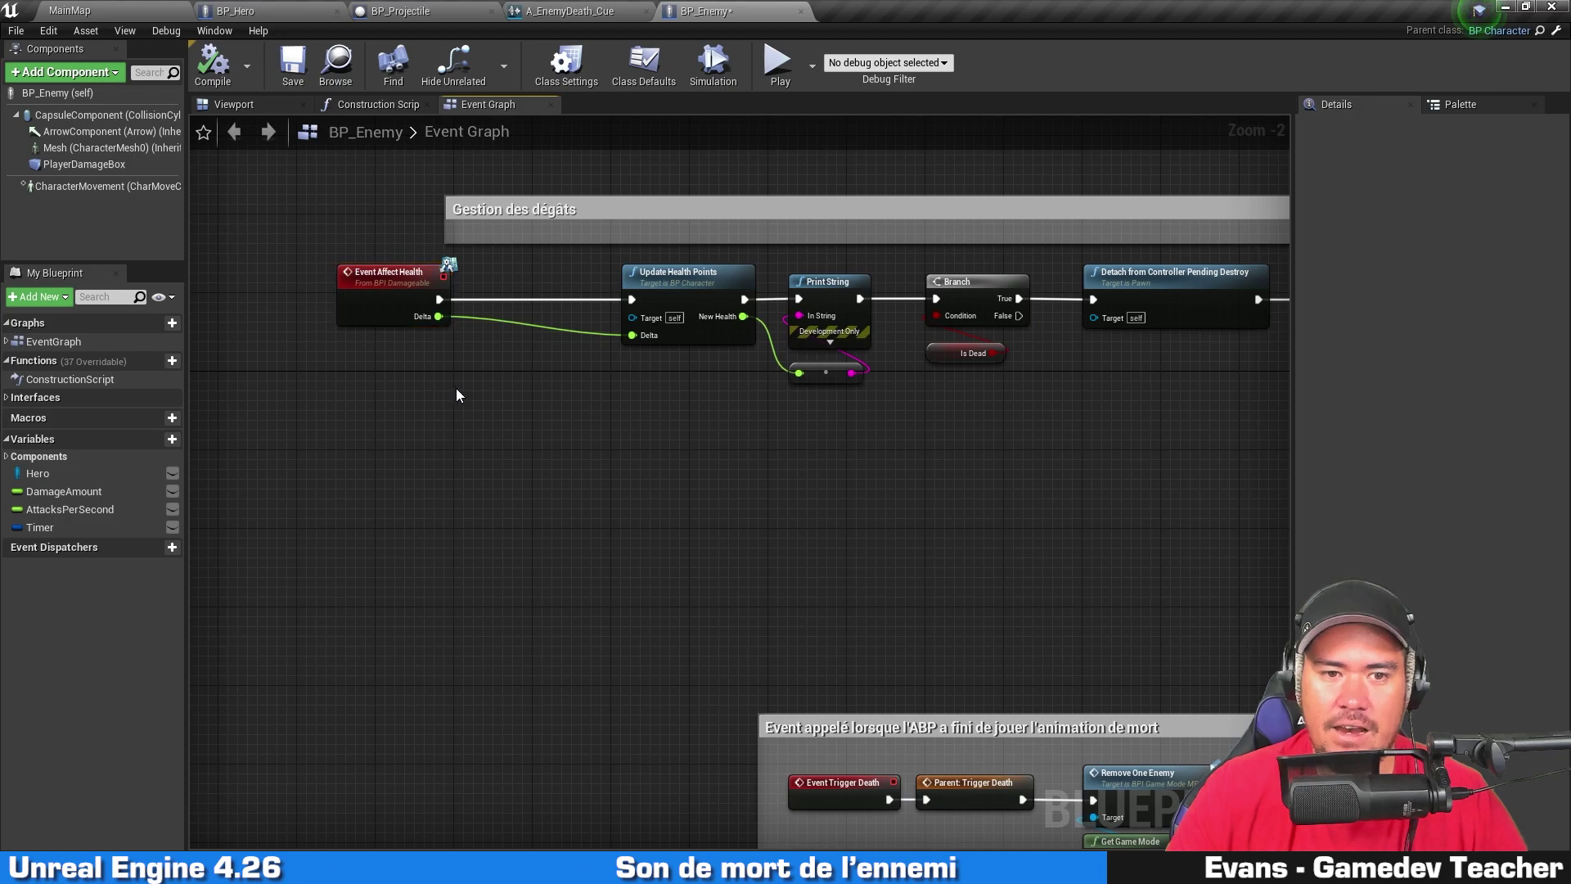
key("ctrl+v")
mouse_move(495, 348)
left_mouse_down()
mouse_move(513, 282)
mouse_move(515, 317)
left_mouse_up()
scroll(442, 286, "up", 1)
scroll(442, 288, "up", 1)
left_click_drag(626, 315, 696, 302)
left_click_drag(540, 291, 540, 278)
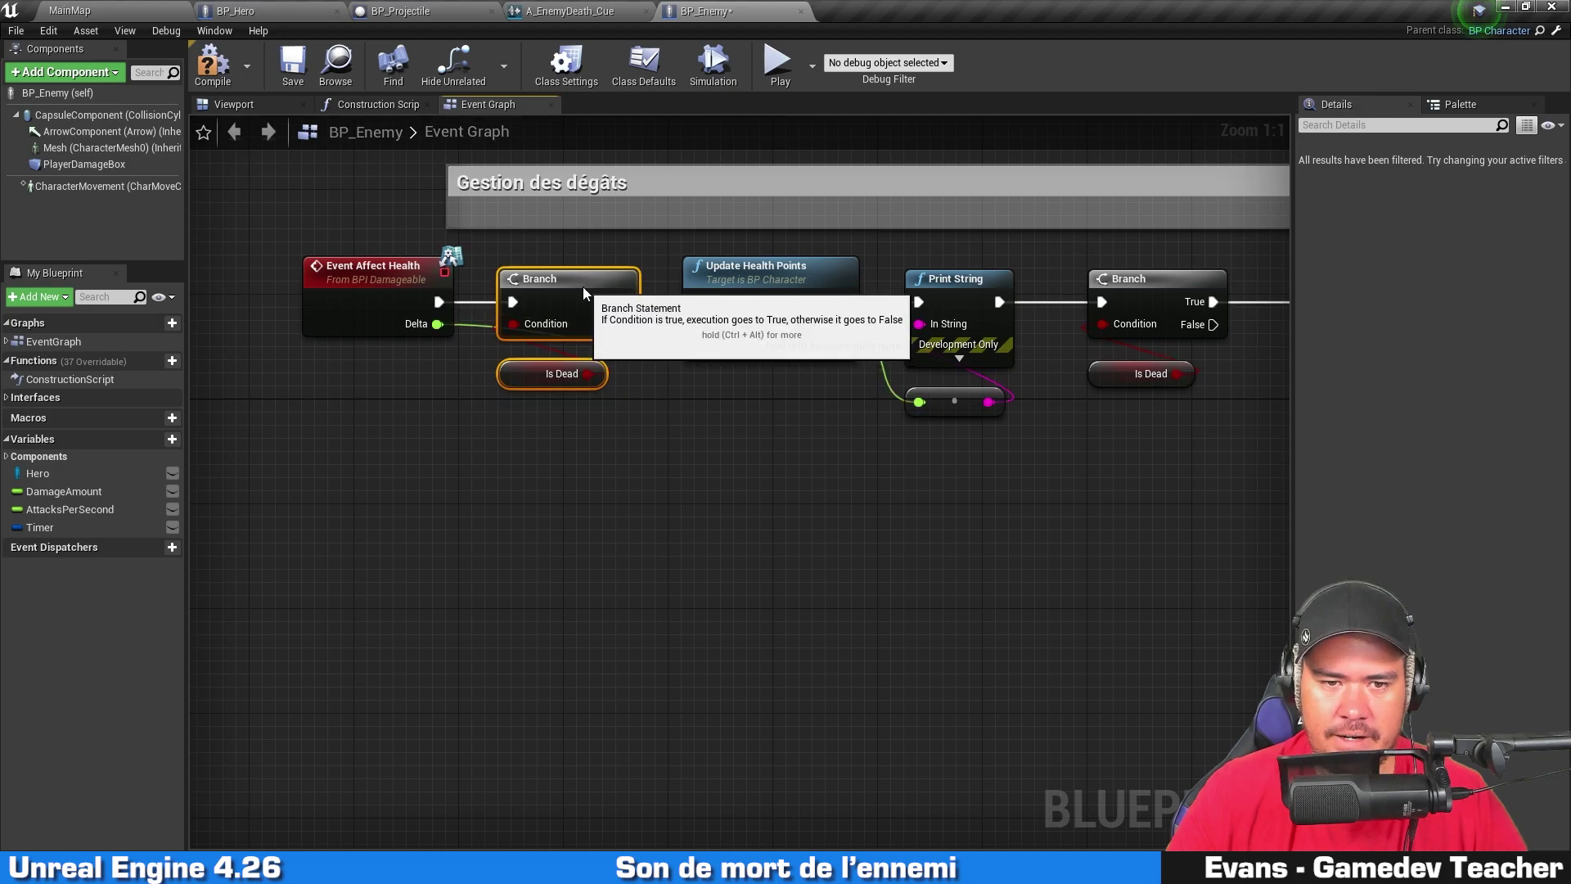
Step: Insert a NOT node between Is Dead and the new branch's condition, with Is Dead placed just below it
left_click(551, 445)
left_click_drag(532, 378, 562, 367)
type("not")
key("Return")
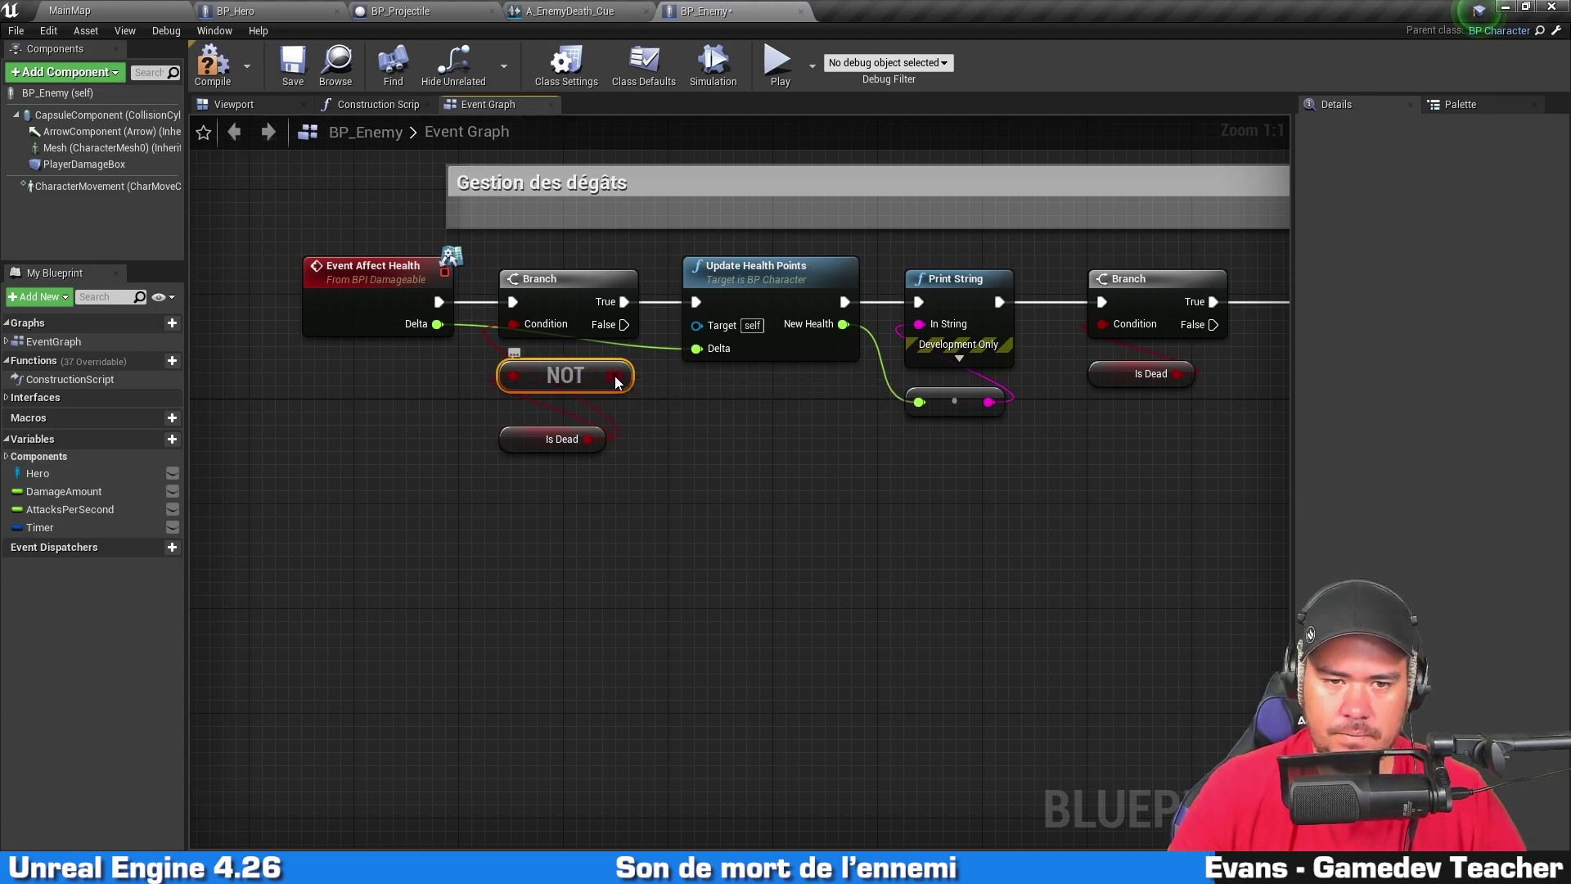
left_click_drag(524, 439, 530, 413)
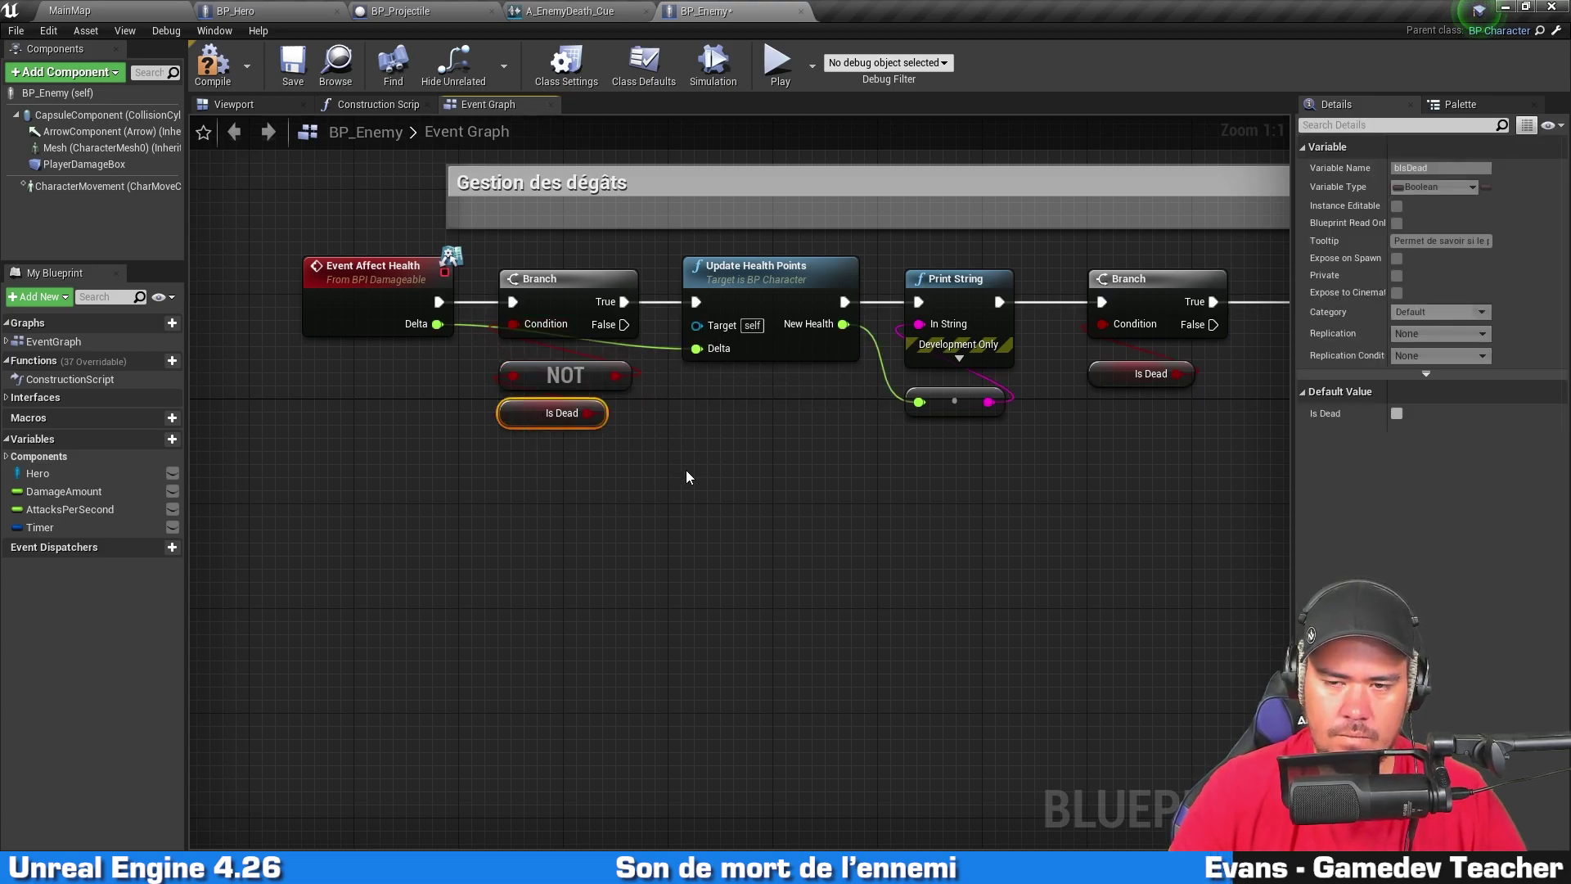
Step: Add a Spawn Sound Attached node after Set Collision Enabled and align it with the execution line
left_click(687, 472)
scroll(941, 464, "down", 4)
right_click_drag(1137, 454, 632, 469)
scroll(977, 459, "up", 2)
right_click_drag(977, 459, 720, 509)
scroll(721, 509, "up", 2)
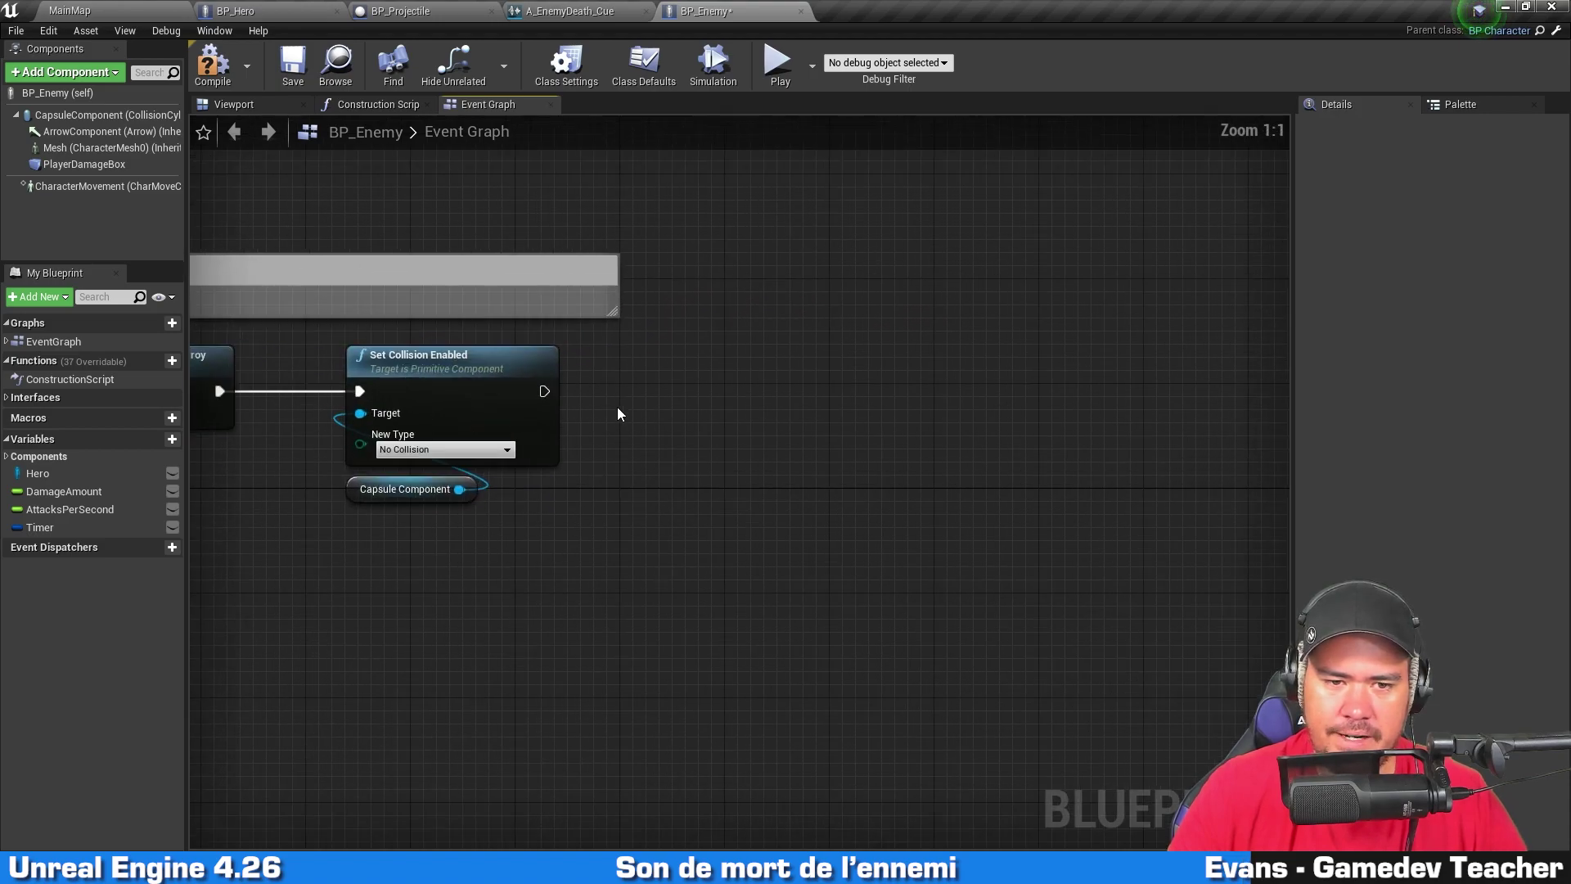
left_click_drag(544, 391, 748, 390)
type("spawn")
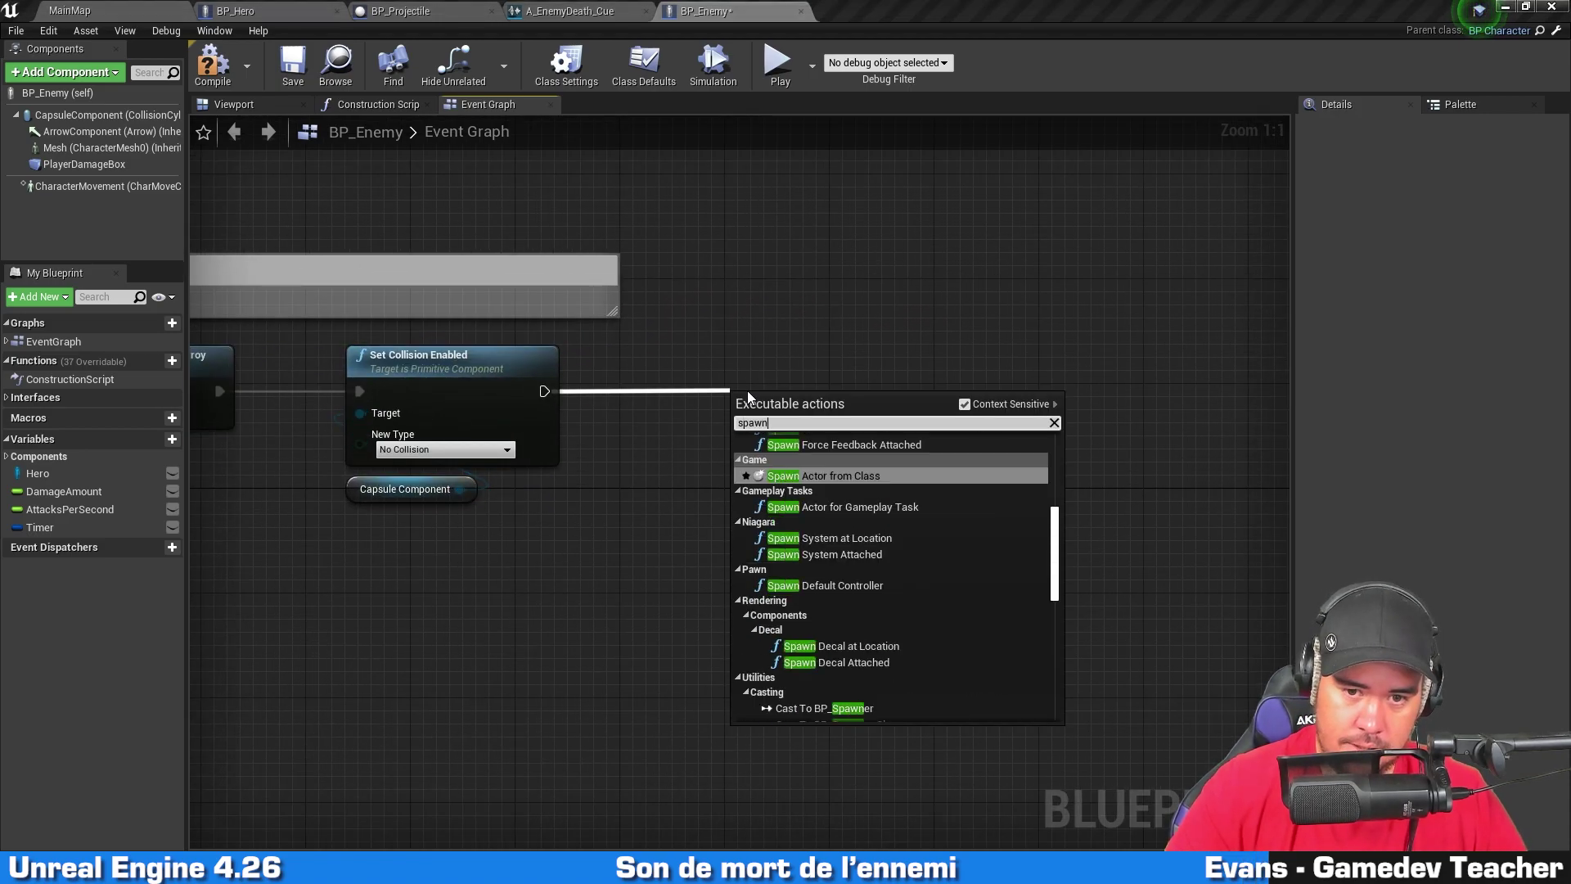
type("soundatt")
key("Return")
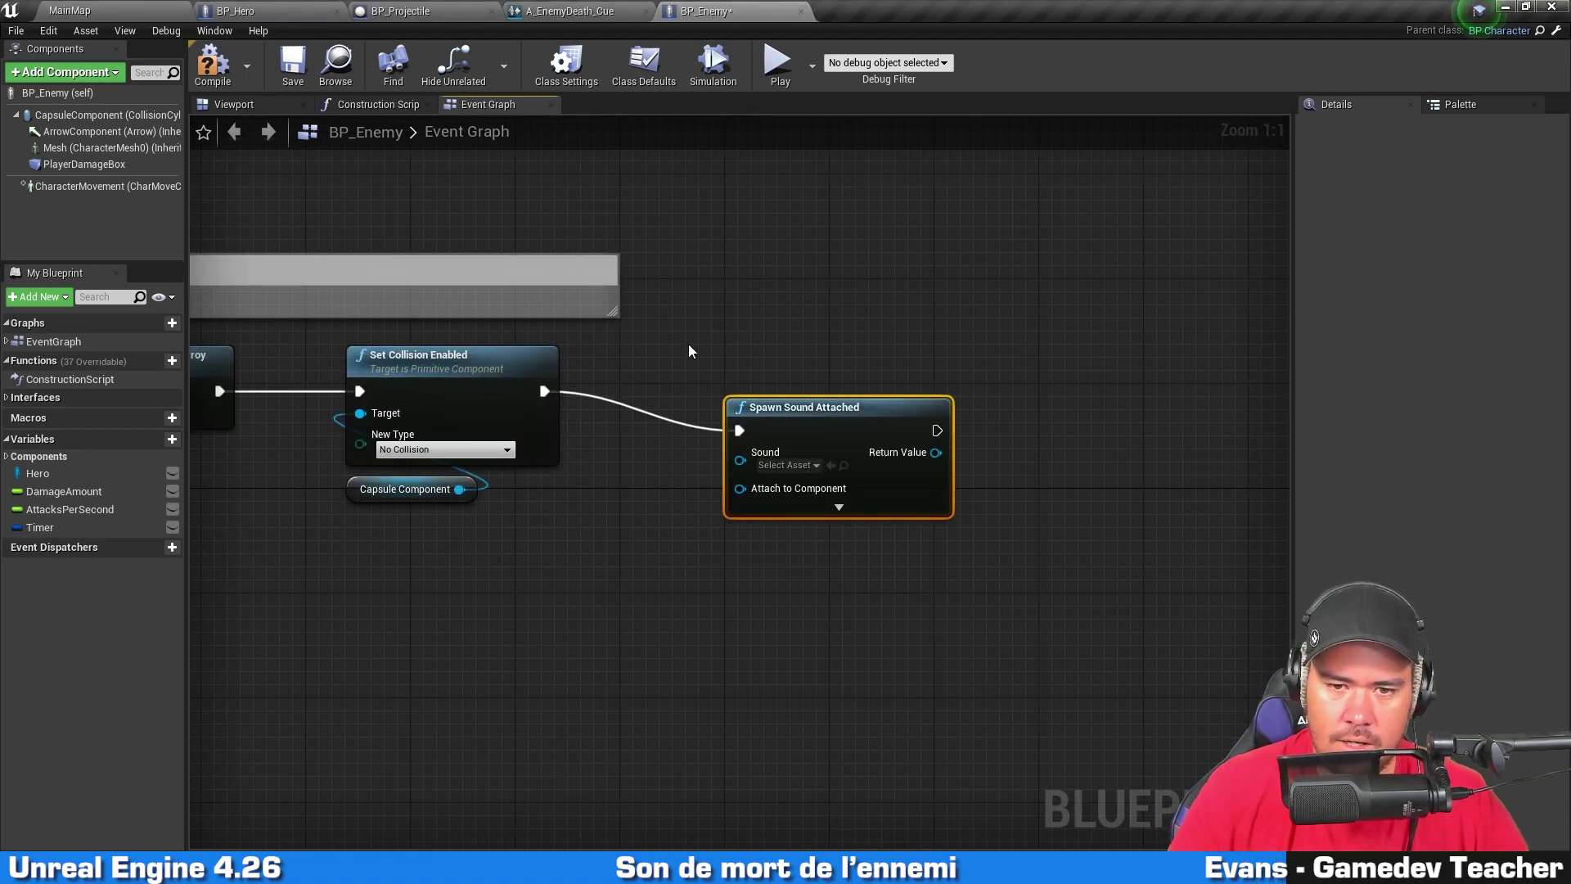
left_click_drag(830, 434, 791, 395)
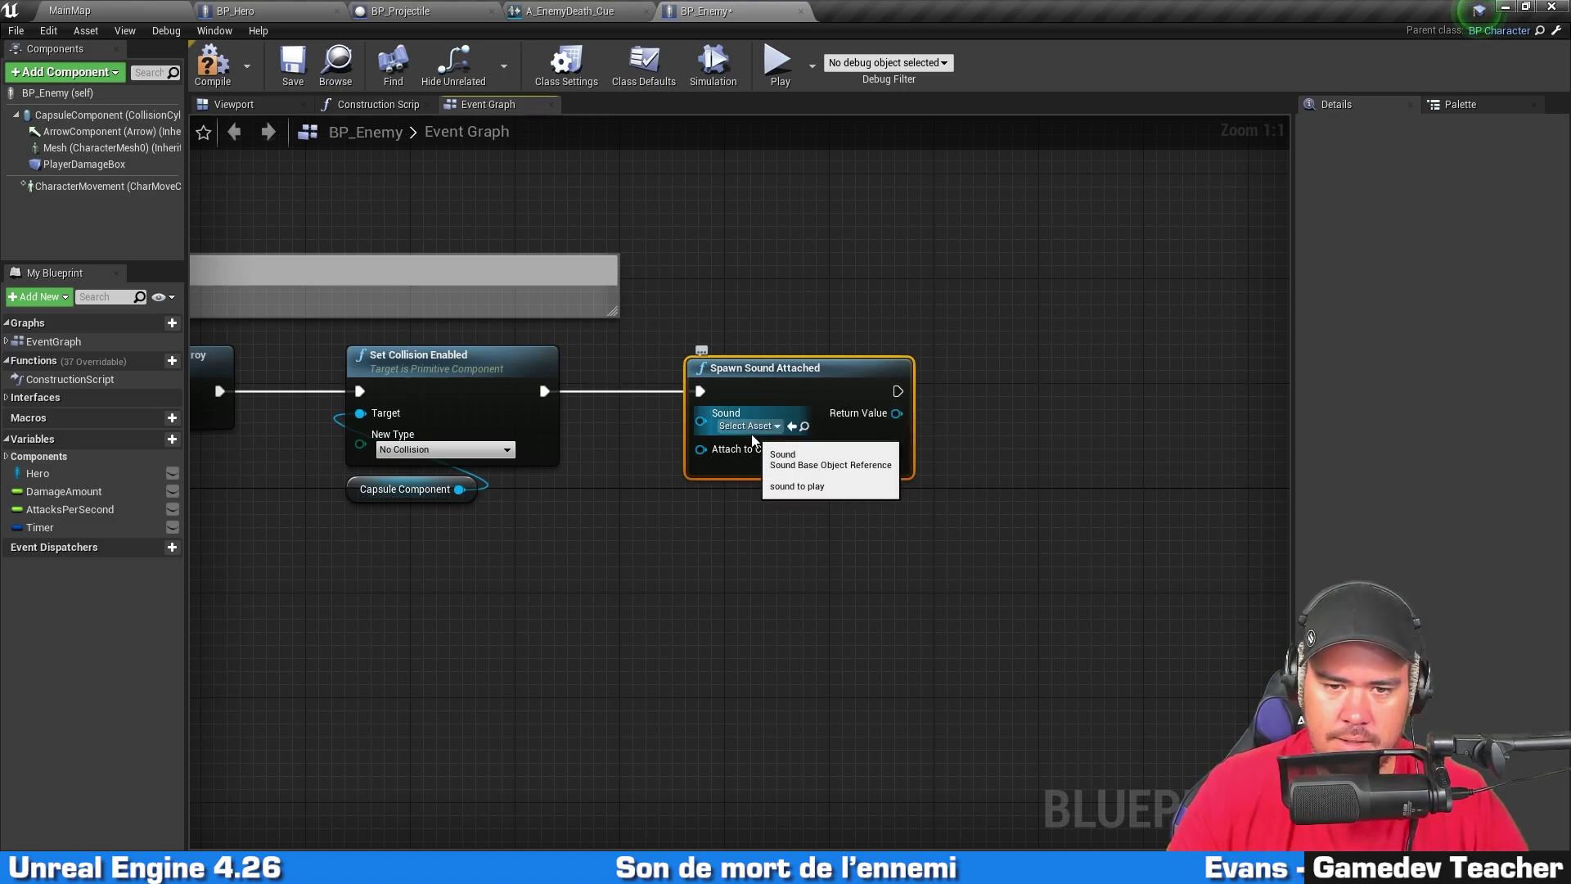
Step: Assign A_EnemyDeath_Cue as the spawned sound and attach it to the Capsule Component
left_click(748, 426)
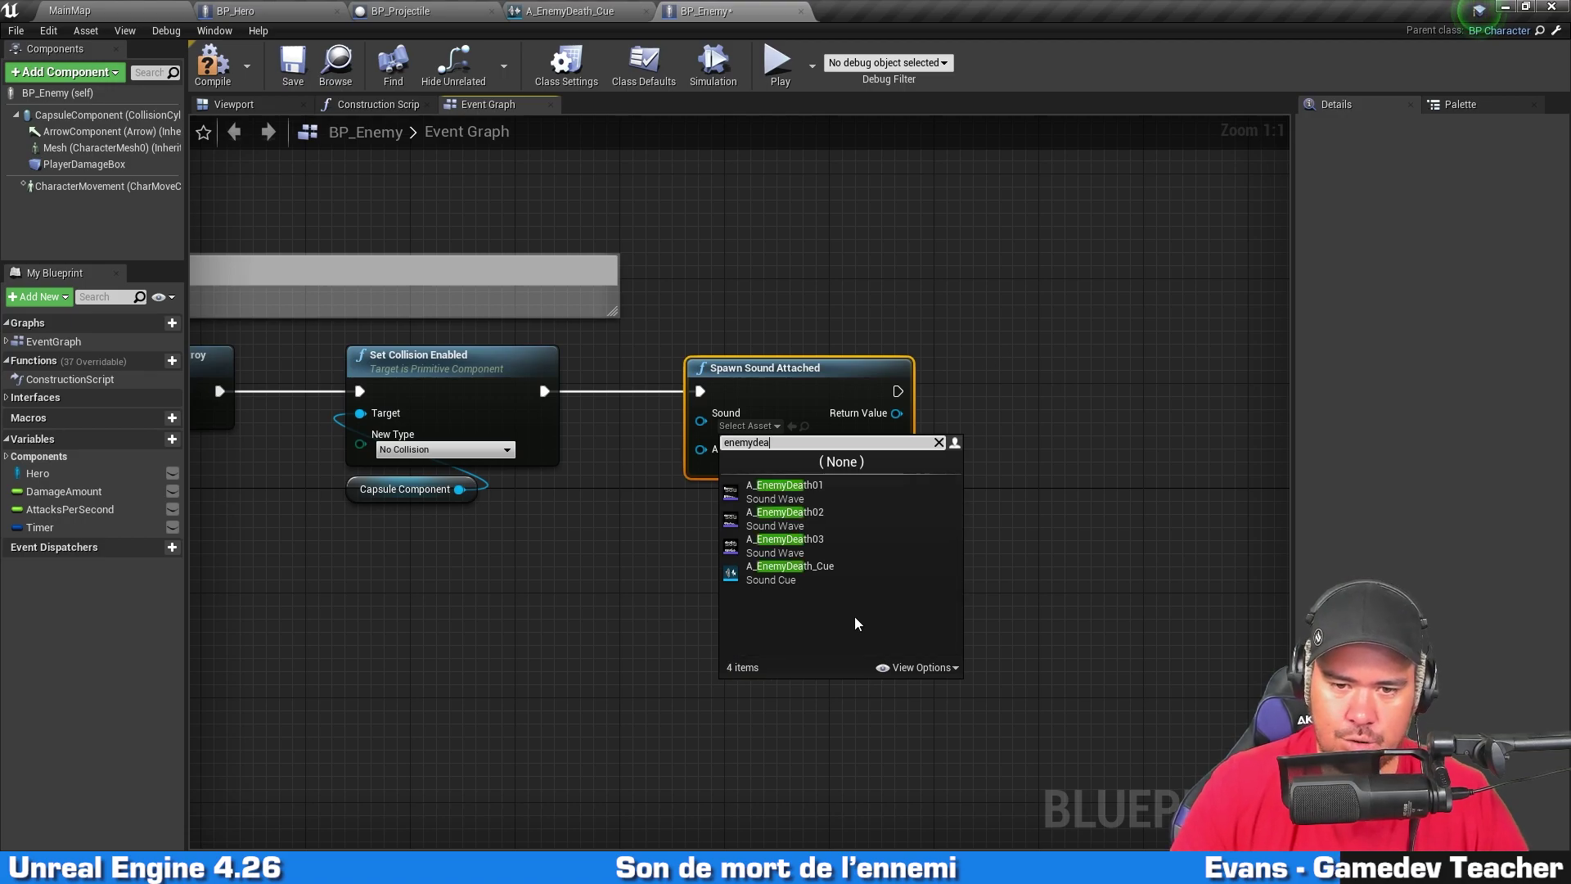
left_click(845, 578)
left_click_drag(72, 120, 701, 449)
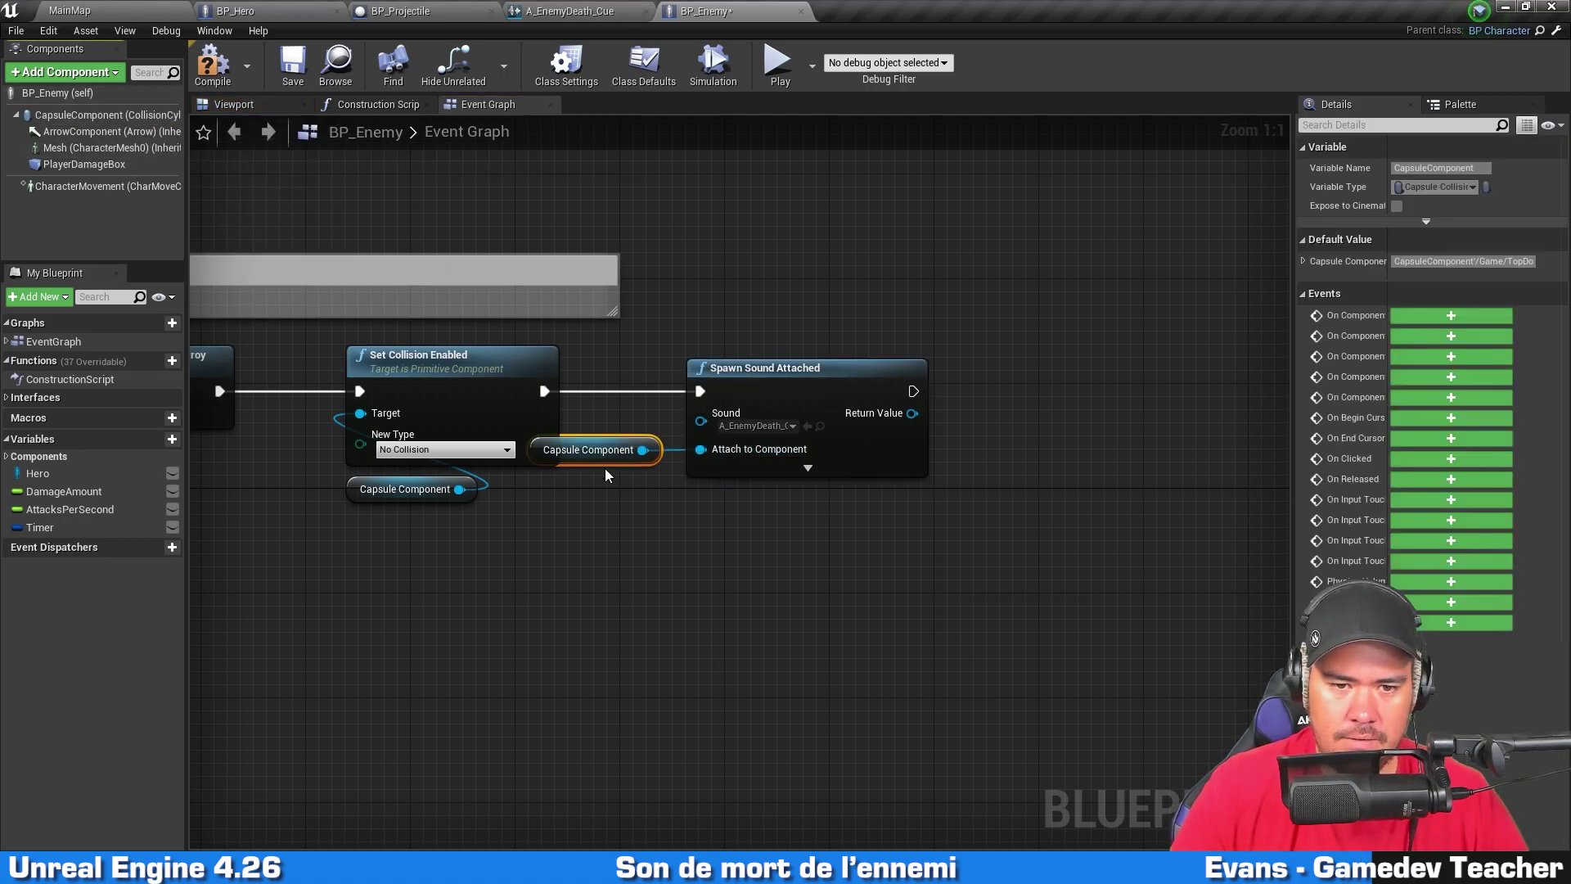
Step: Set the node's location type to Snap to Target, Keep World Scale, and place its Capsule Component reference below it
left_click(819, 470)
left_click(806, 590)
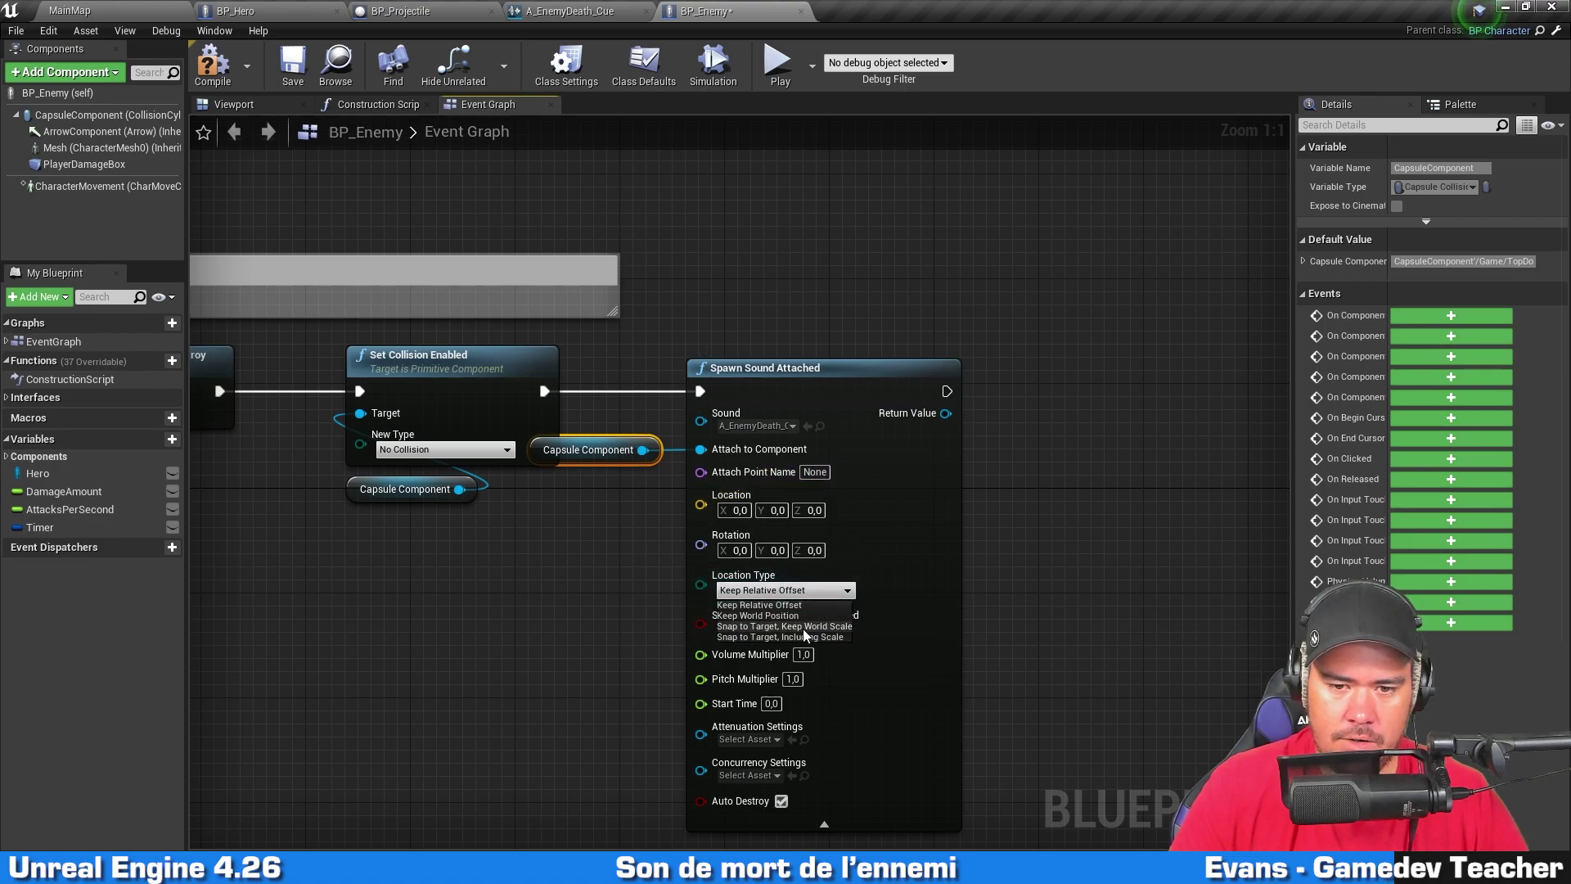
left_click(806, 627)
left_click(865, 816)
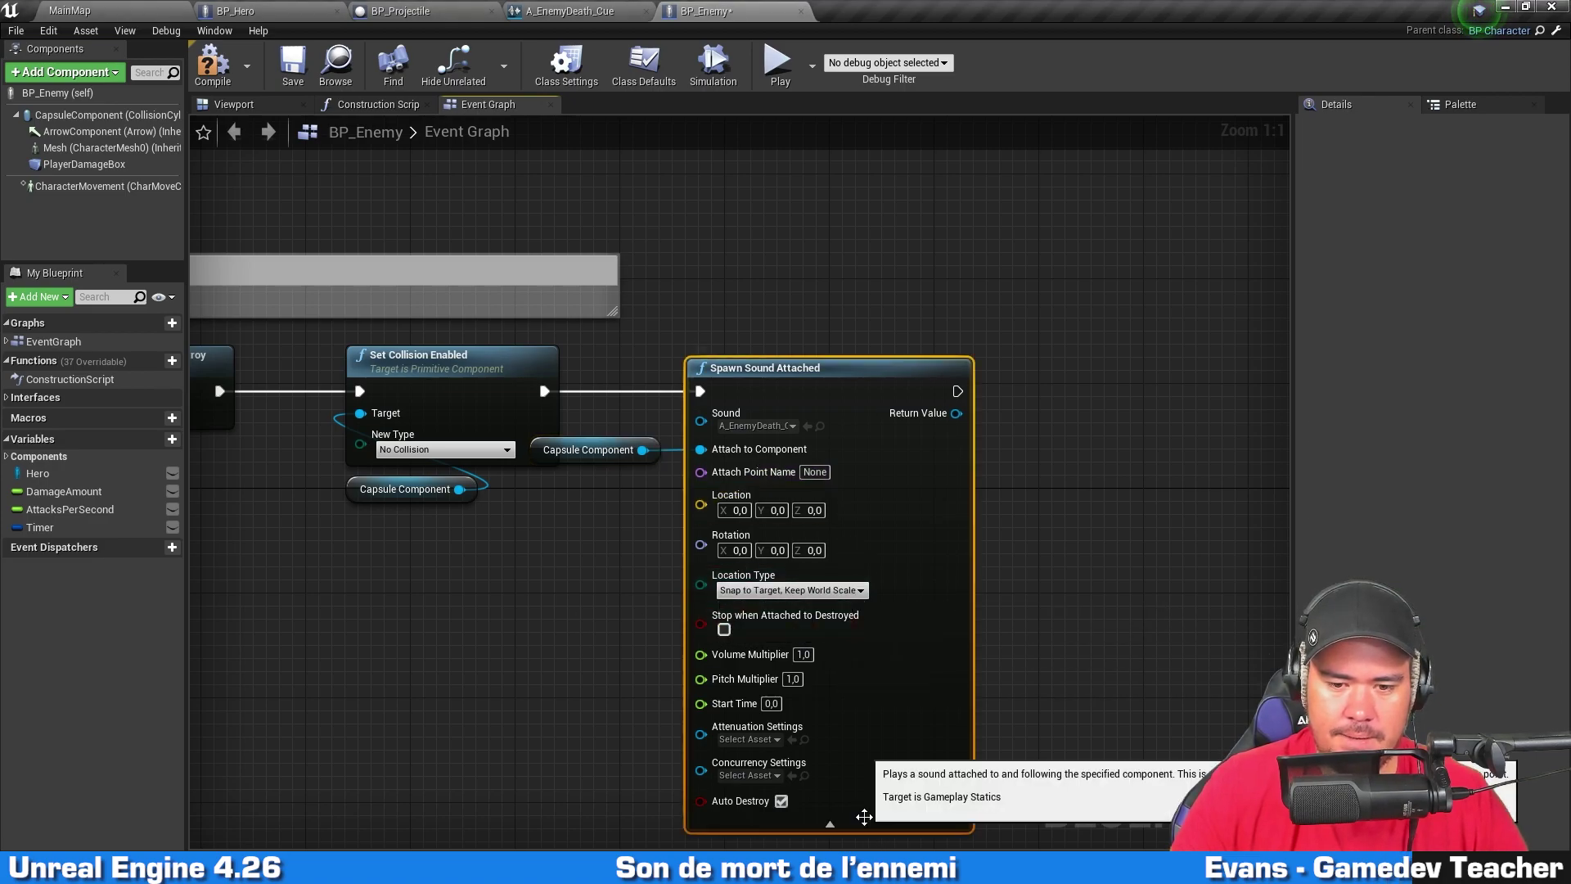
left_click(830, 823)
left_click(593, 485)
left_click_drag(589, 463, 776, 540)
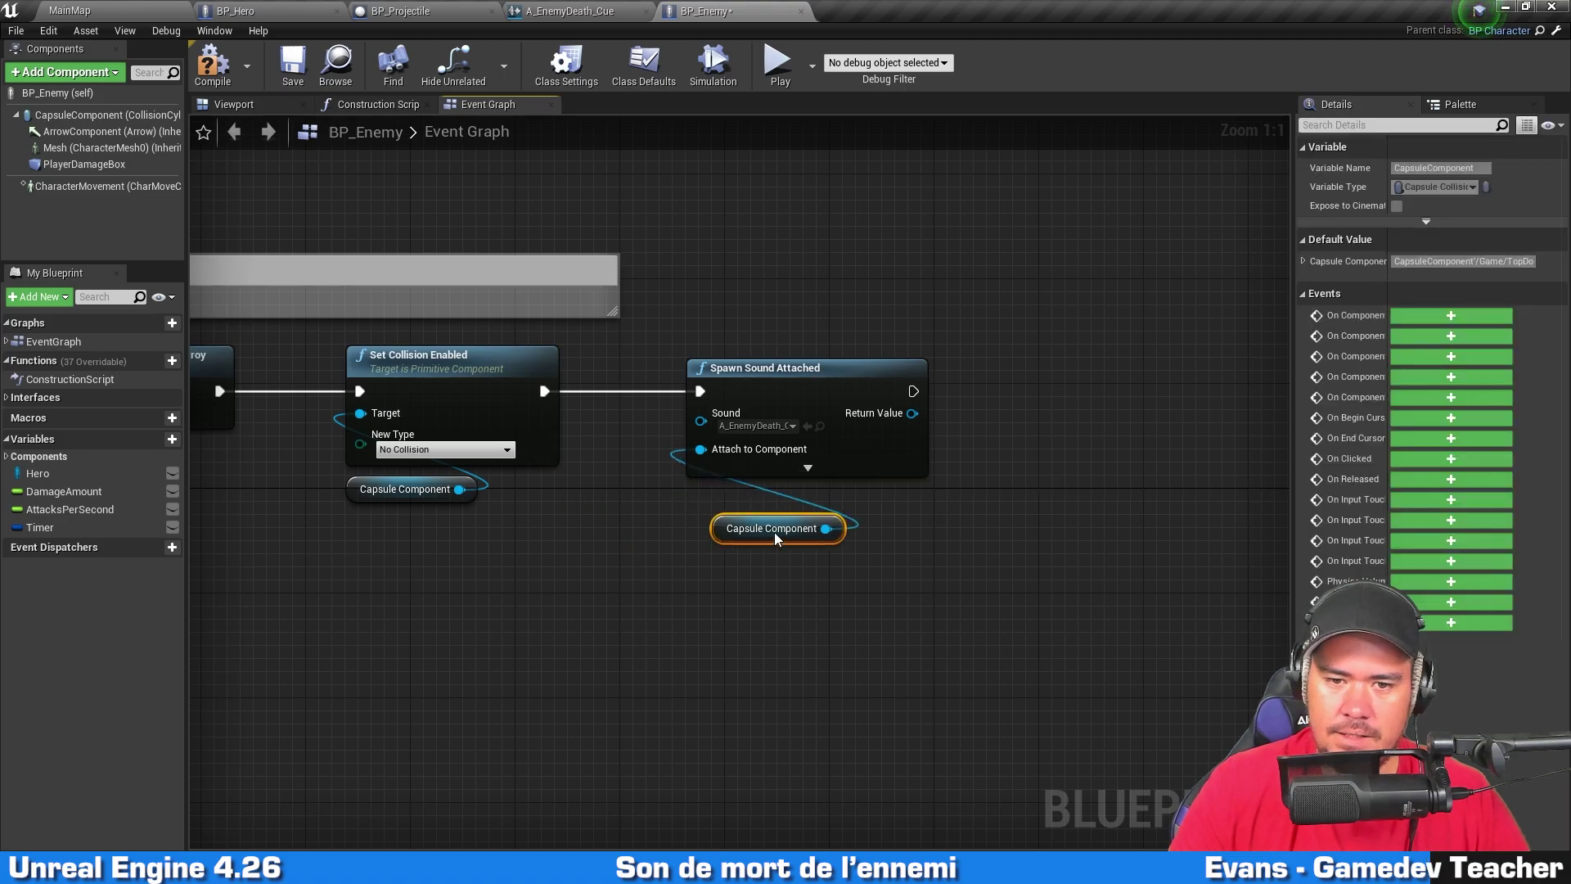
Step: Save BP_Enemy and play-test the level, moving the hero around and shooting enemies to check the death sound
left_click(715, 638)
key("ctrl+s")
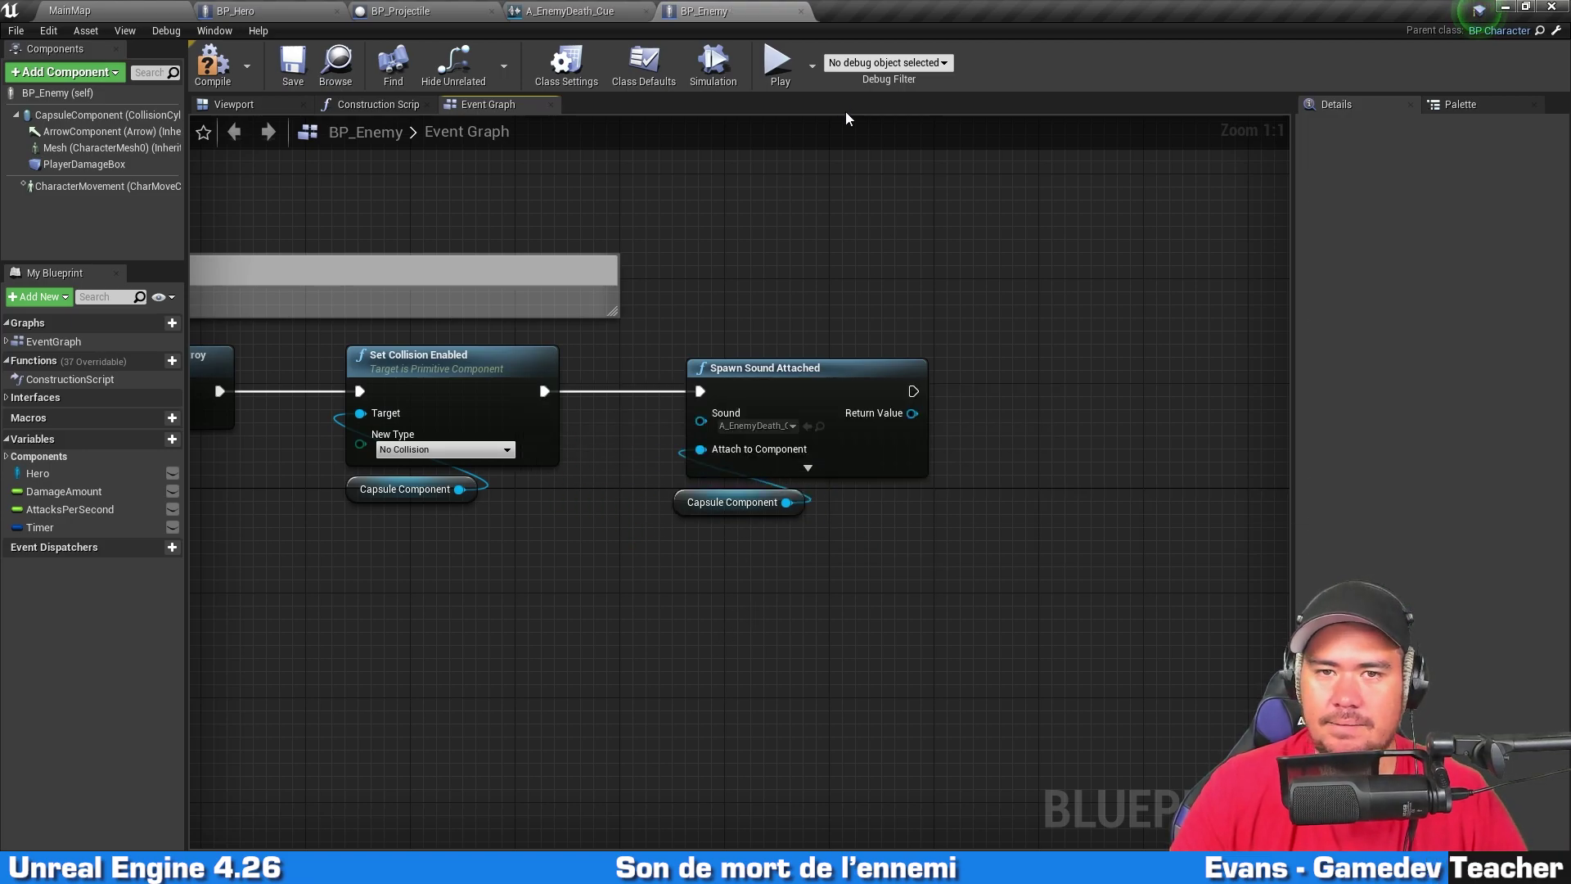
left_click(778, 61)
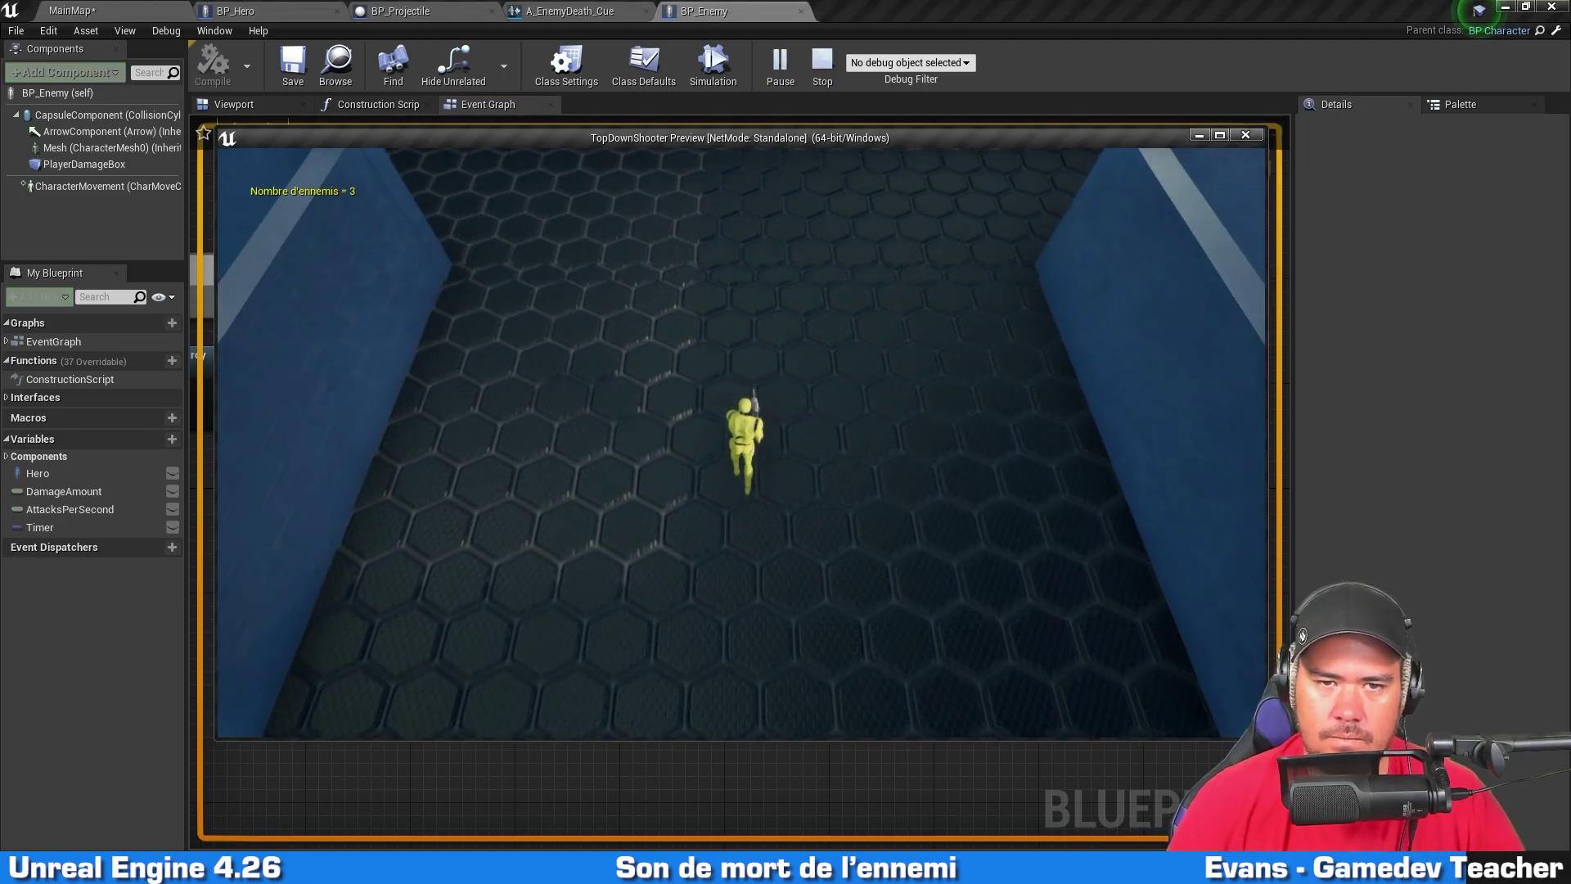
key("w")
key("d")
key("s")
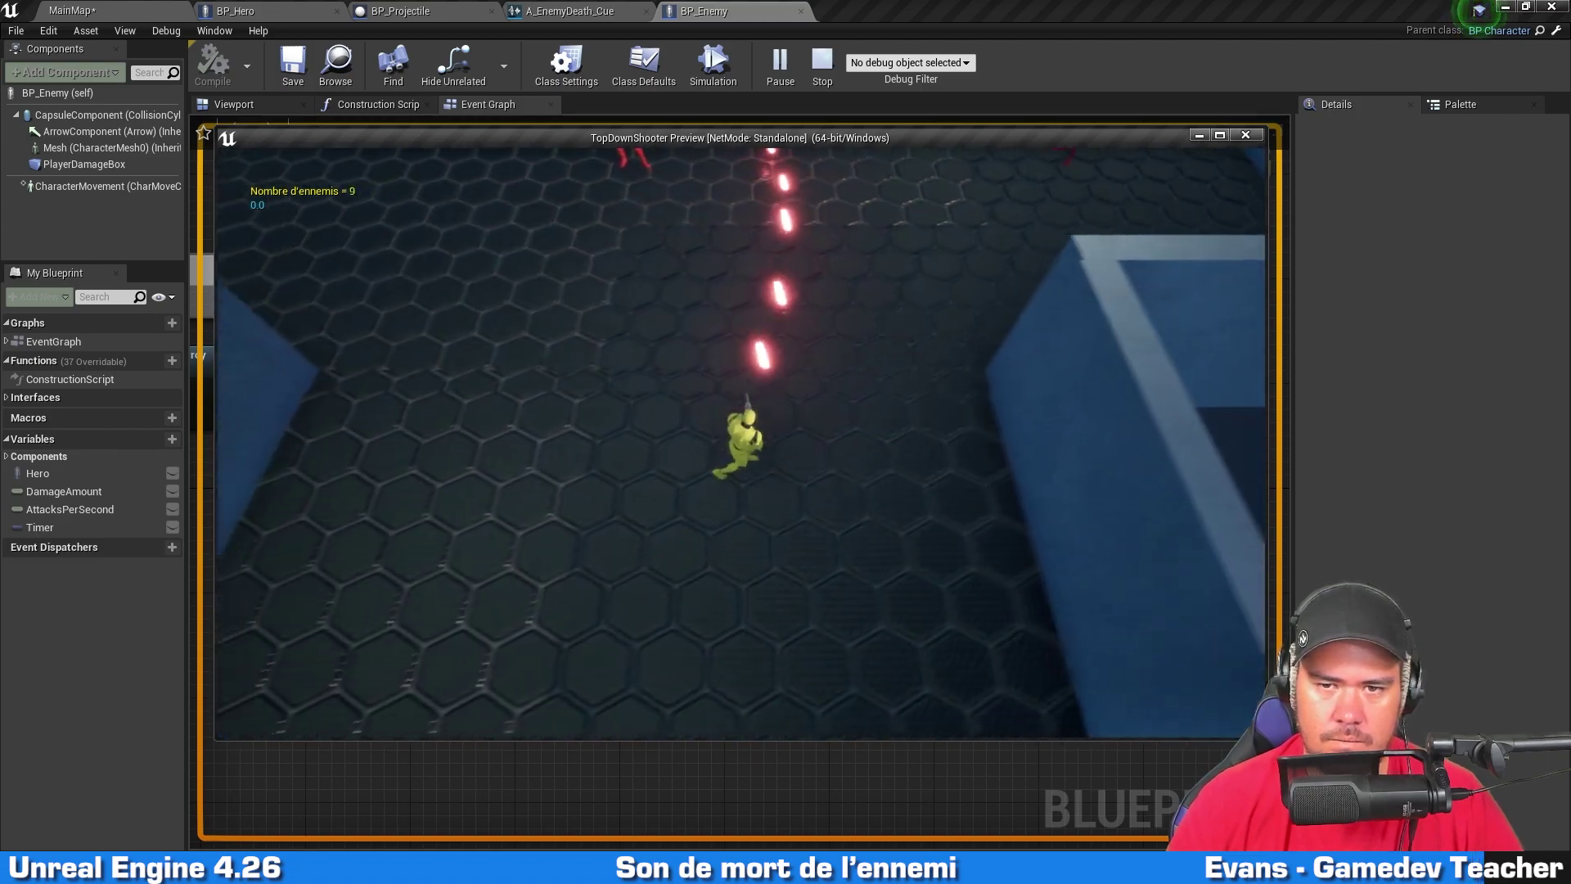
key("a")
key("w")
key("d")
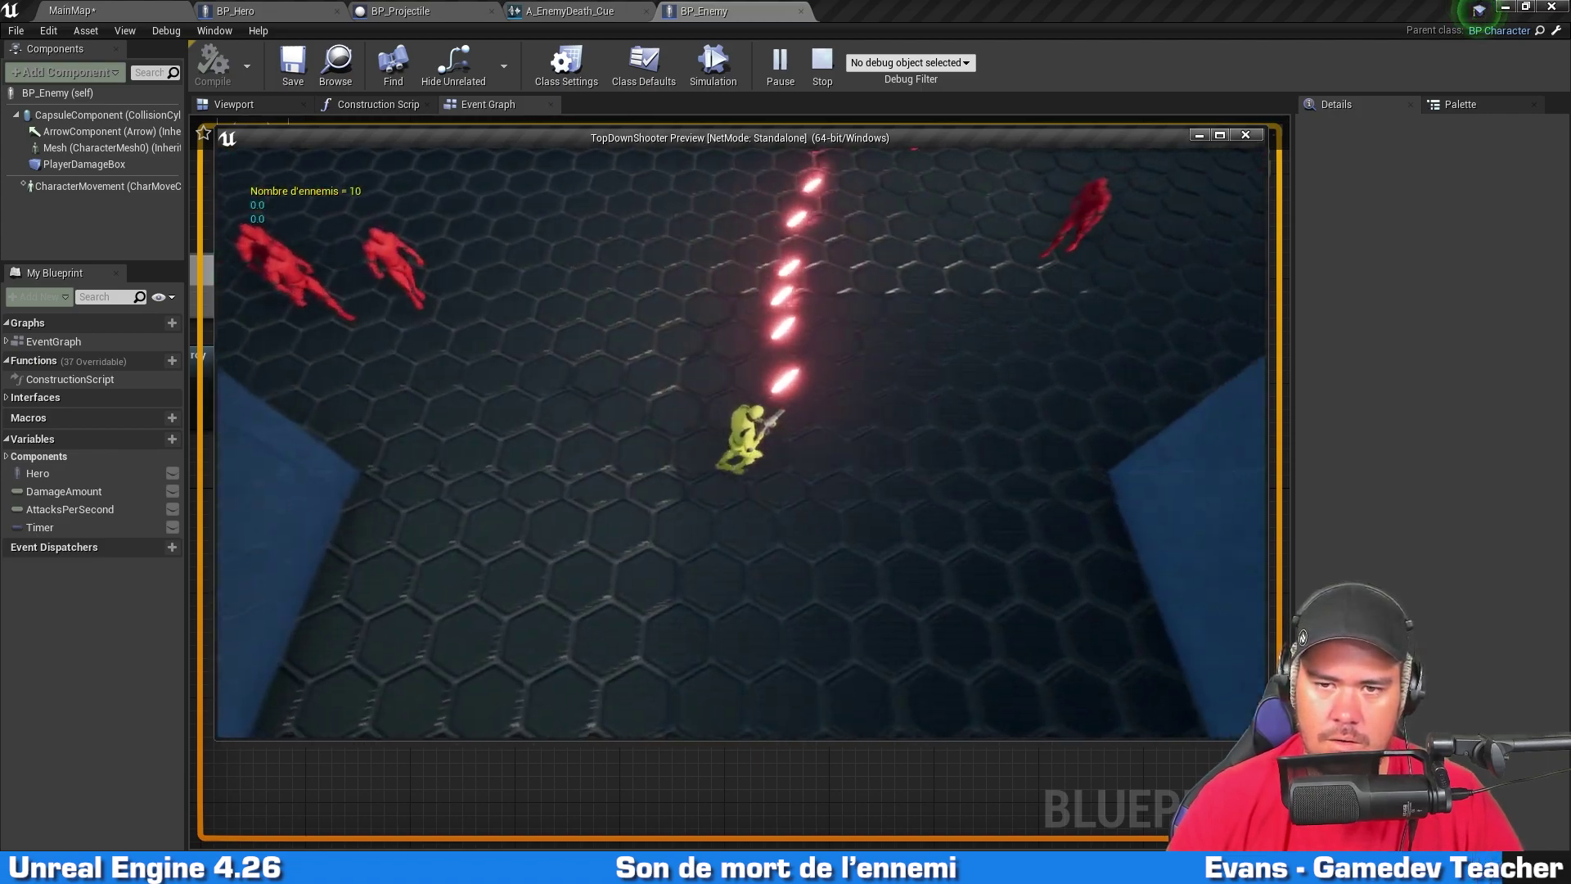
key("d")
key("s")
key("w")
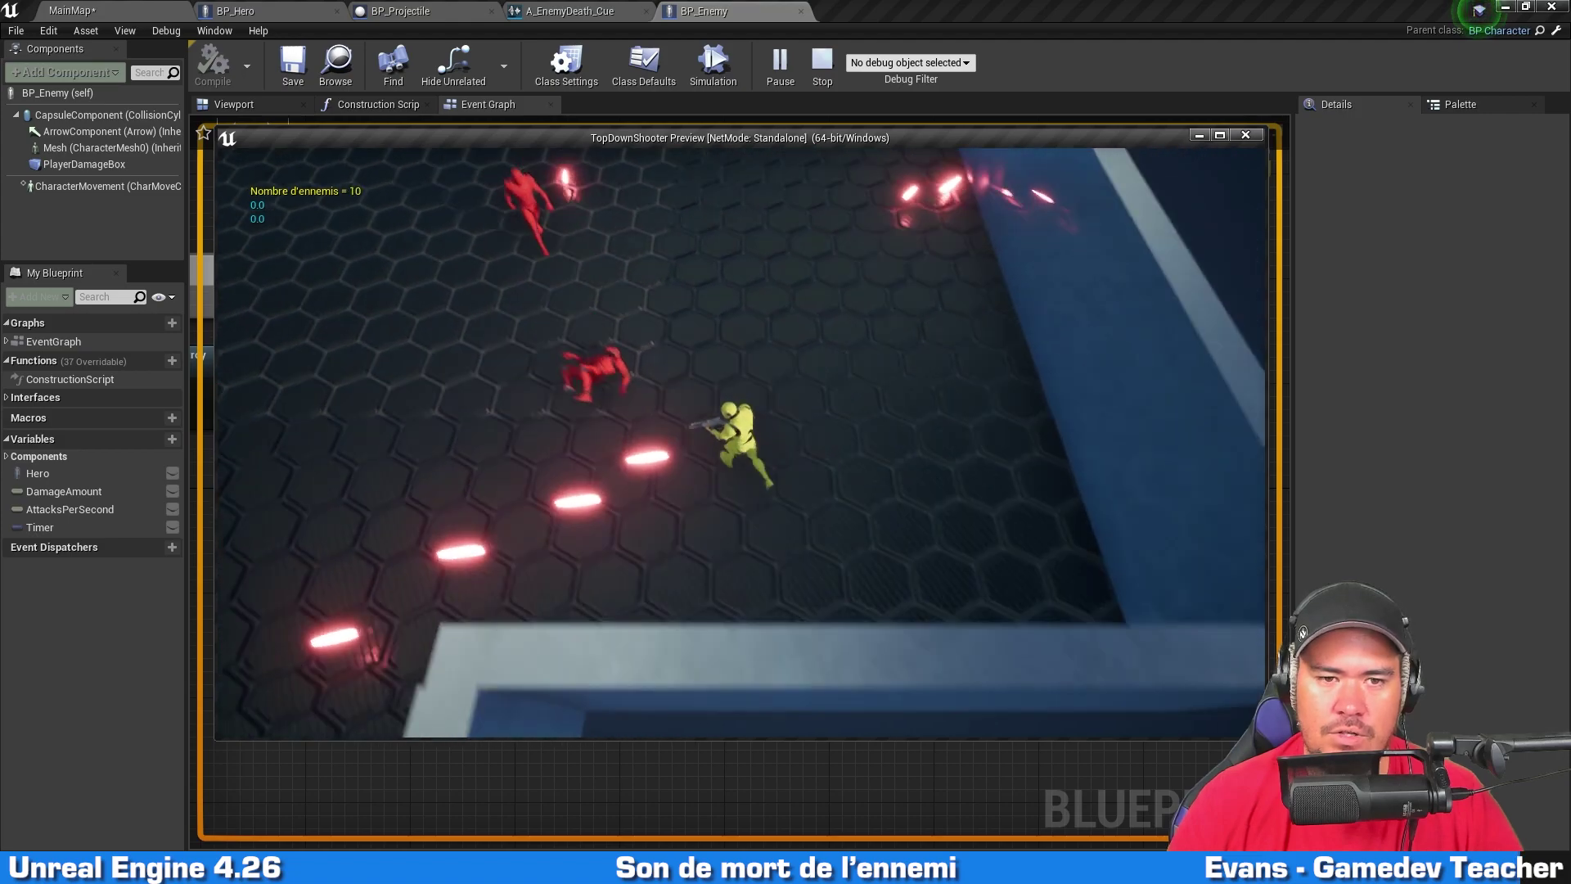
key("a")
key("s")
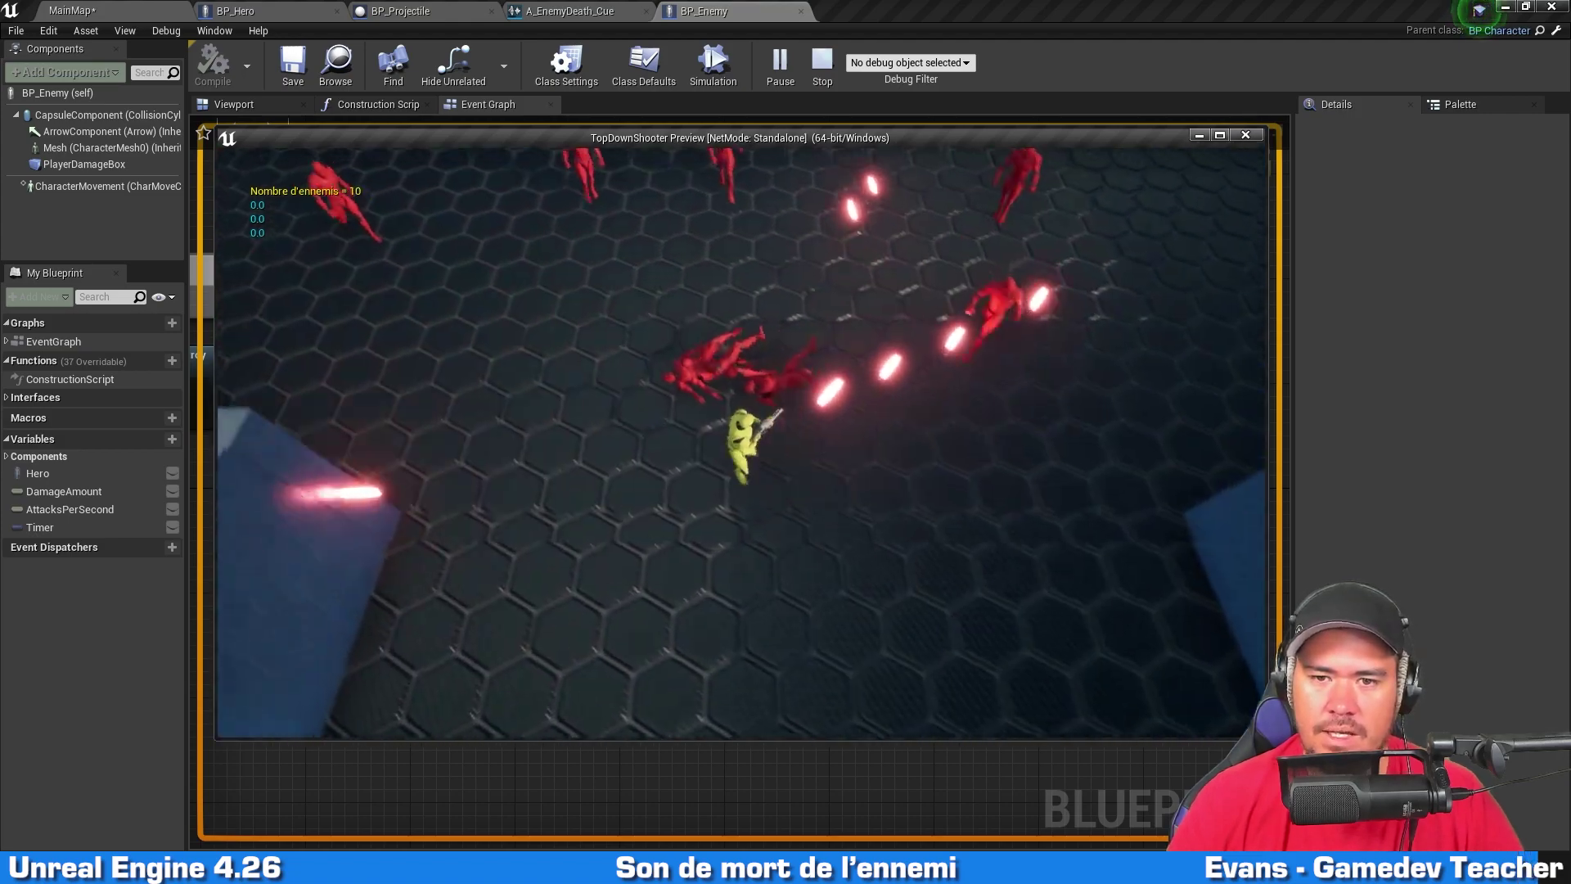
key("w")
key("a")
key("s")
key("d")
key("w")
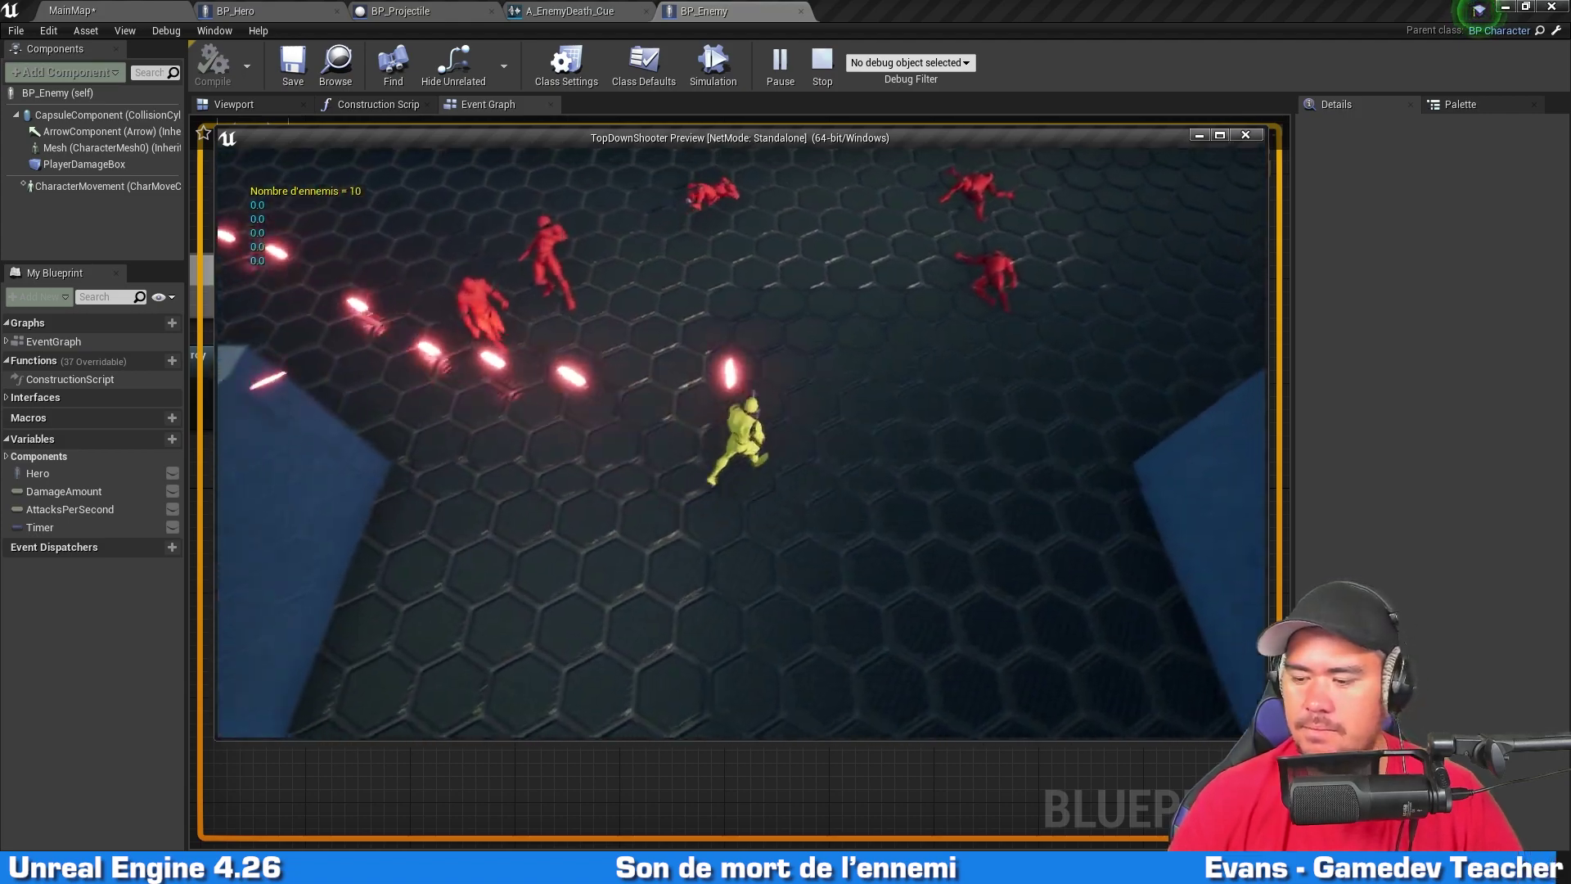
key("w")
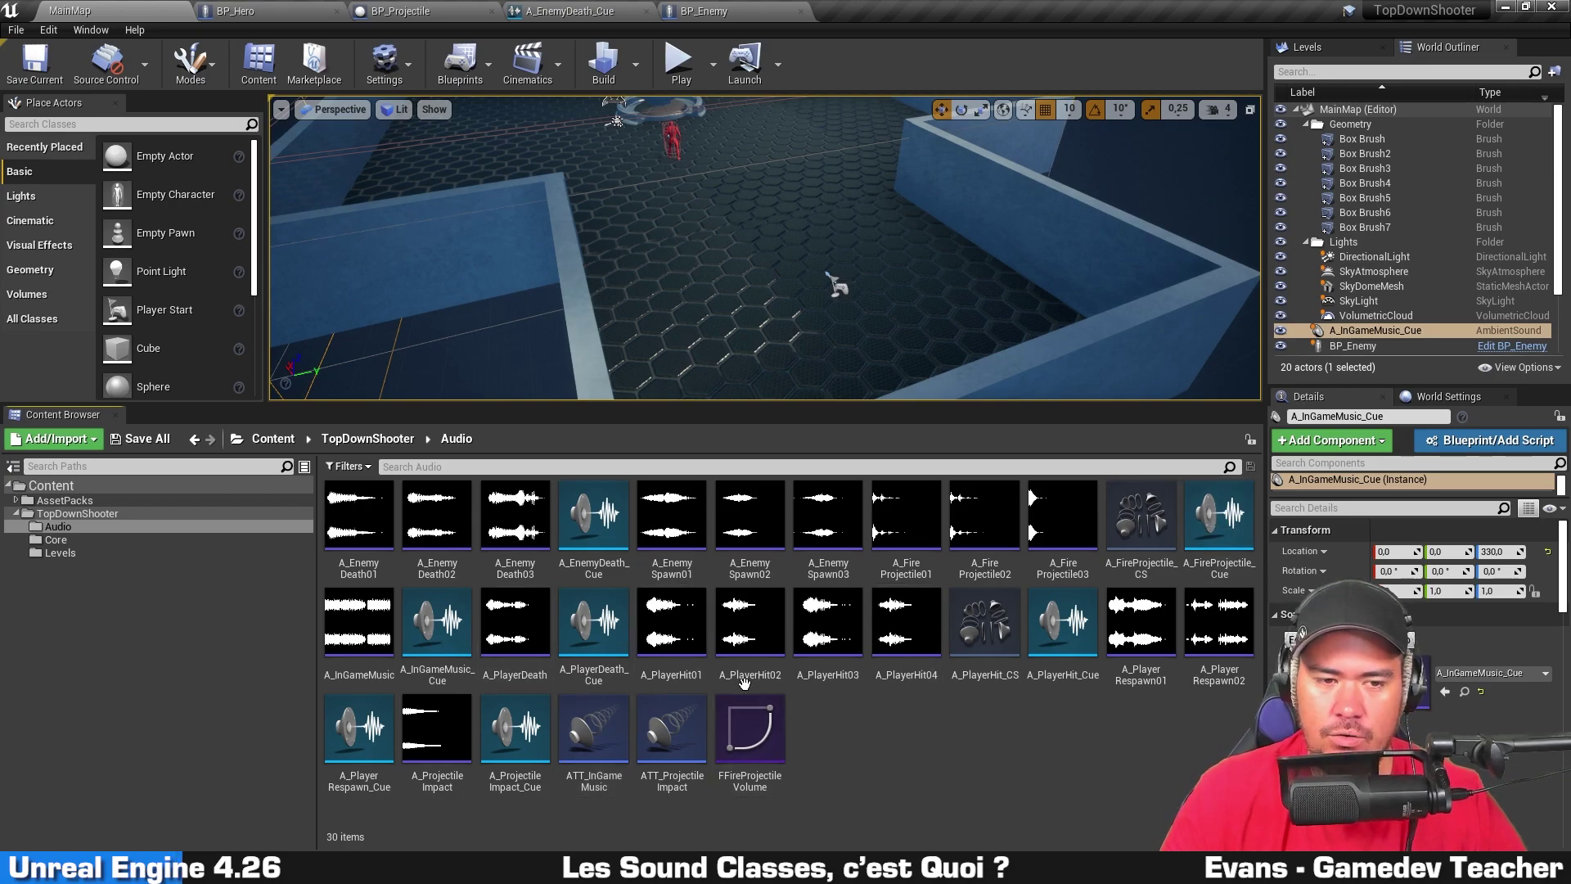
Step: Filter the Audio folder to show only Sound Cue assets
left_click(349, 466)
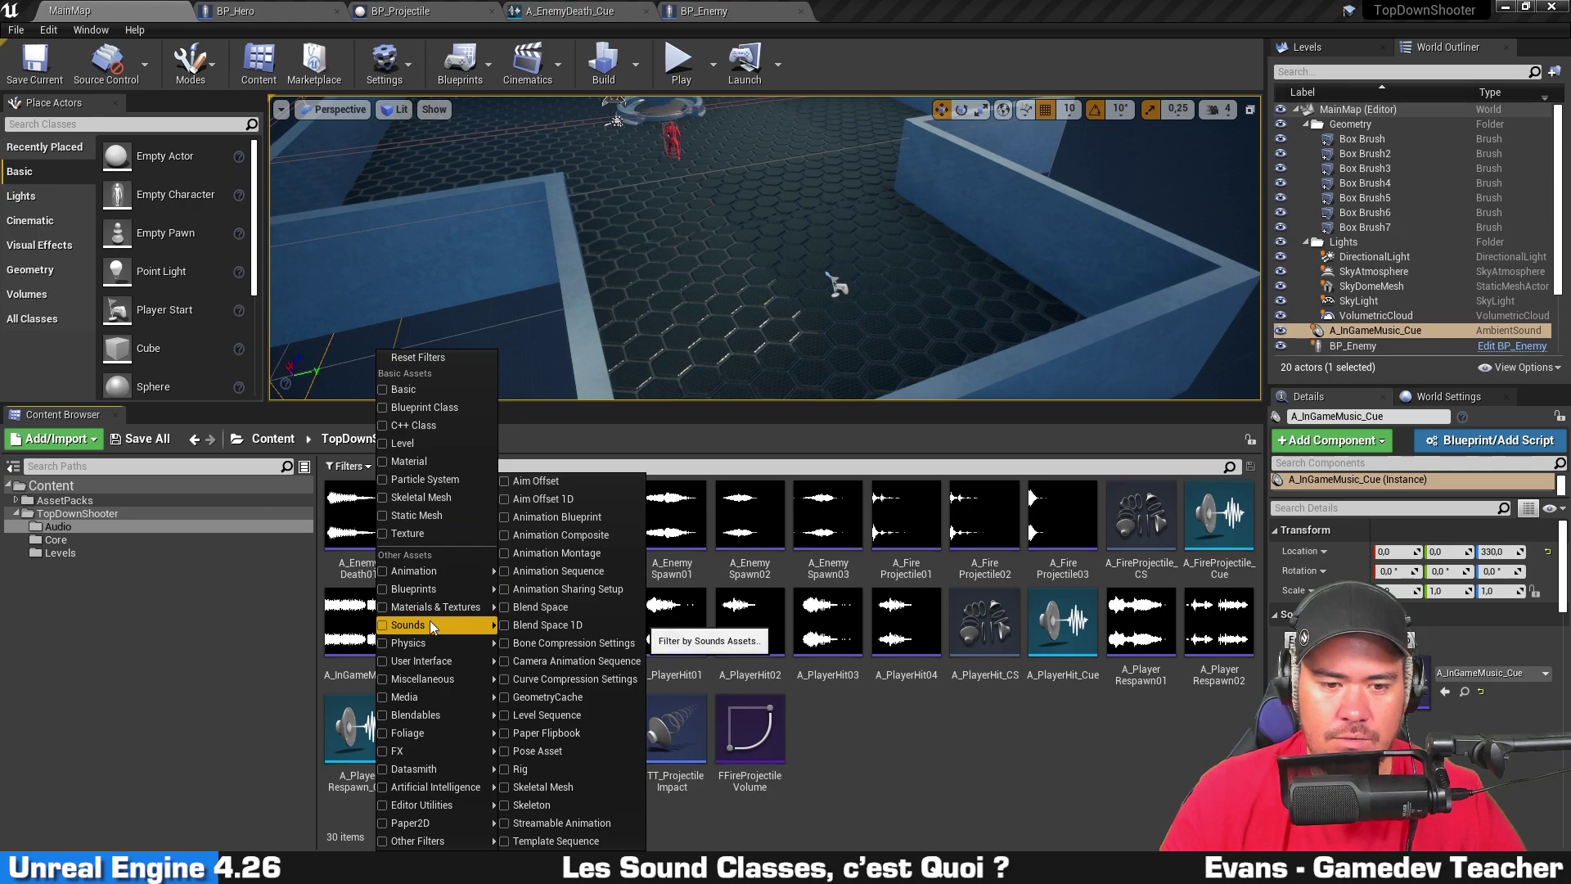
mouse_move(430, 622)
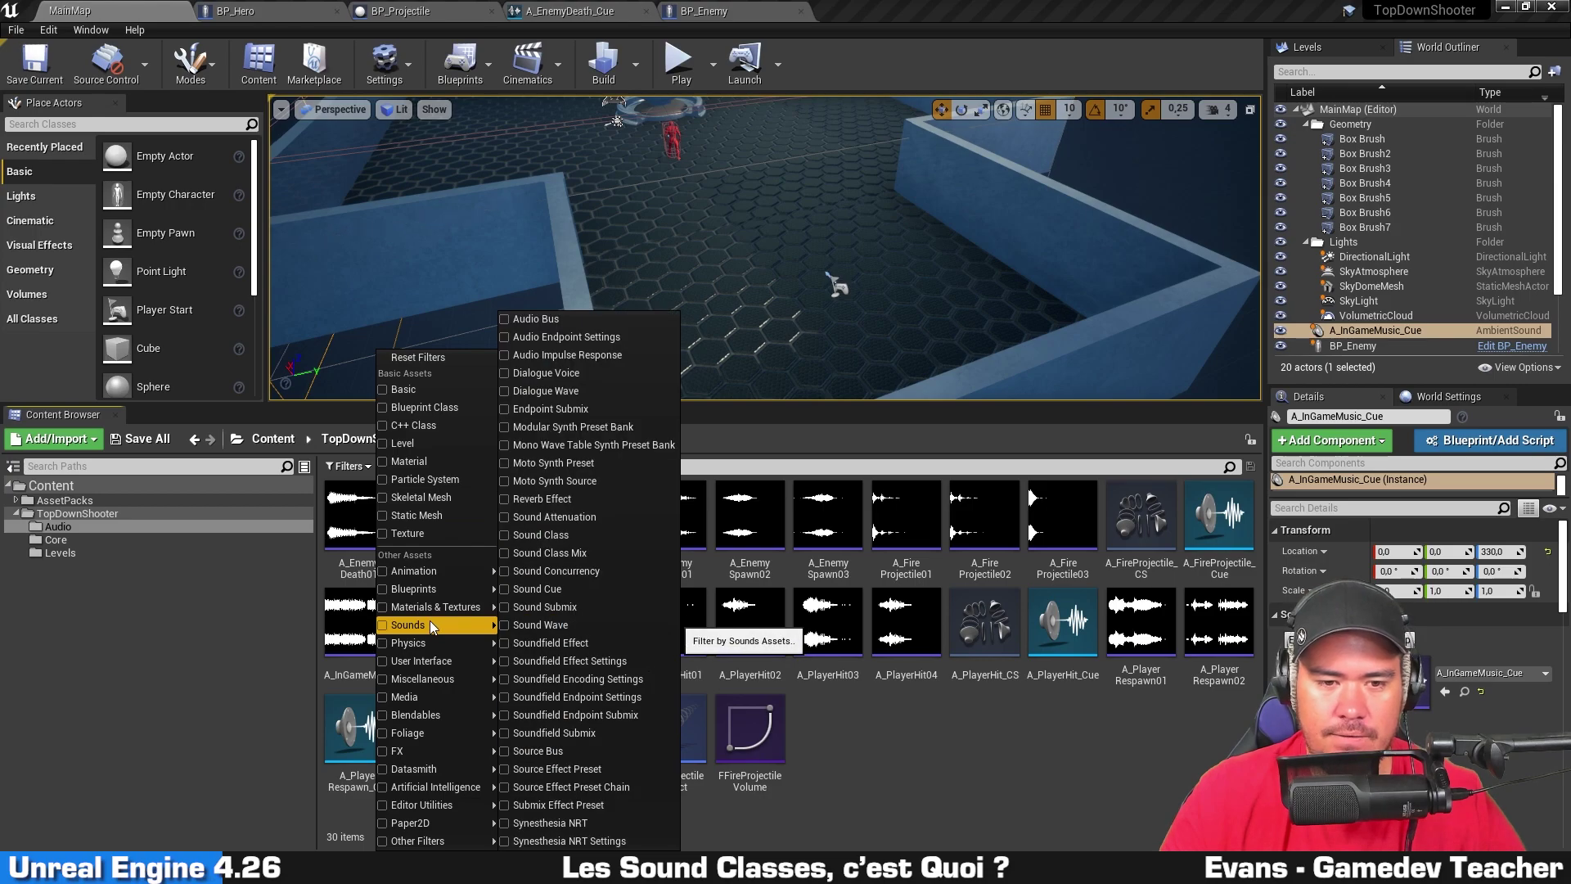
left_click(597, 588)
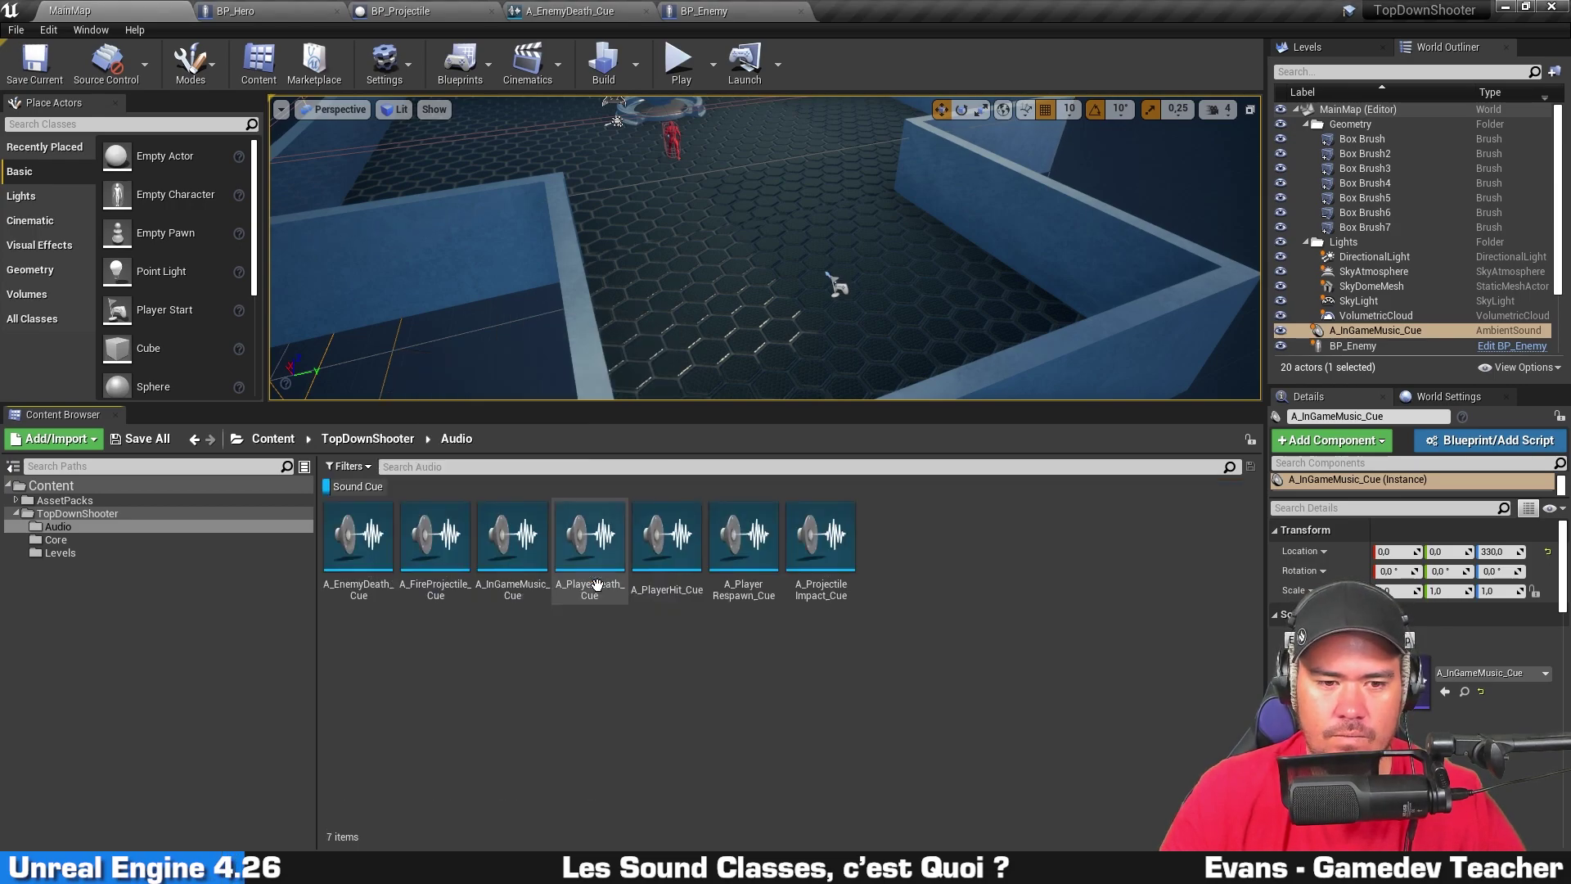
Step: Open all the Sound Cues, from A_EnemyDeath_Cue through A_ProjectileImpact_Cue, together for bulk editing in the Property Matrix
left_click(358, 540)
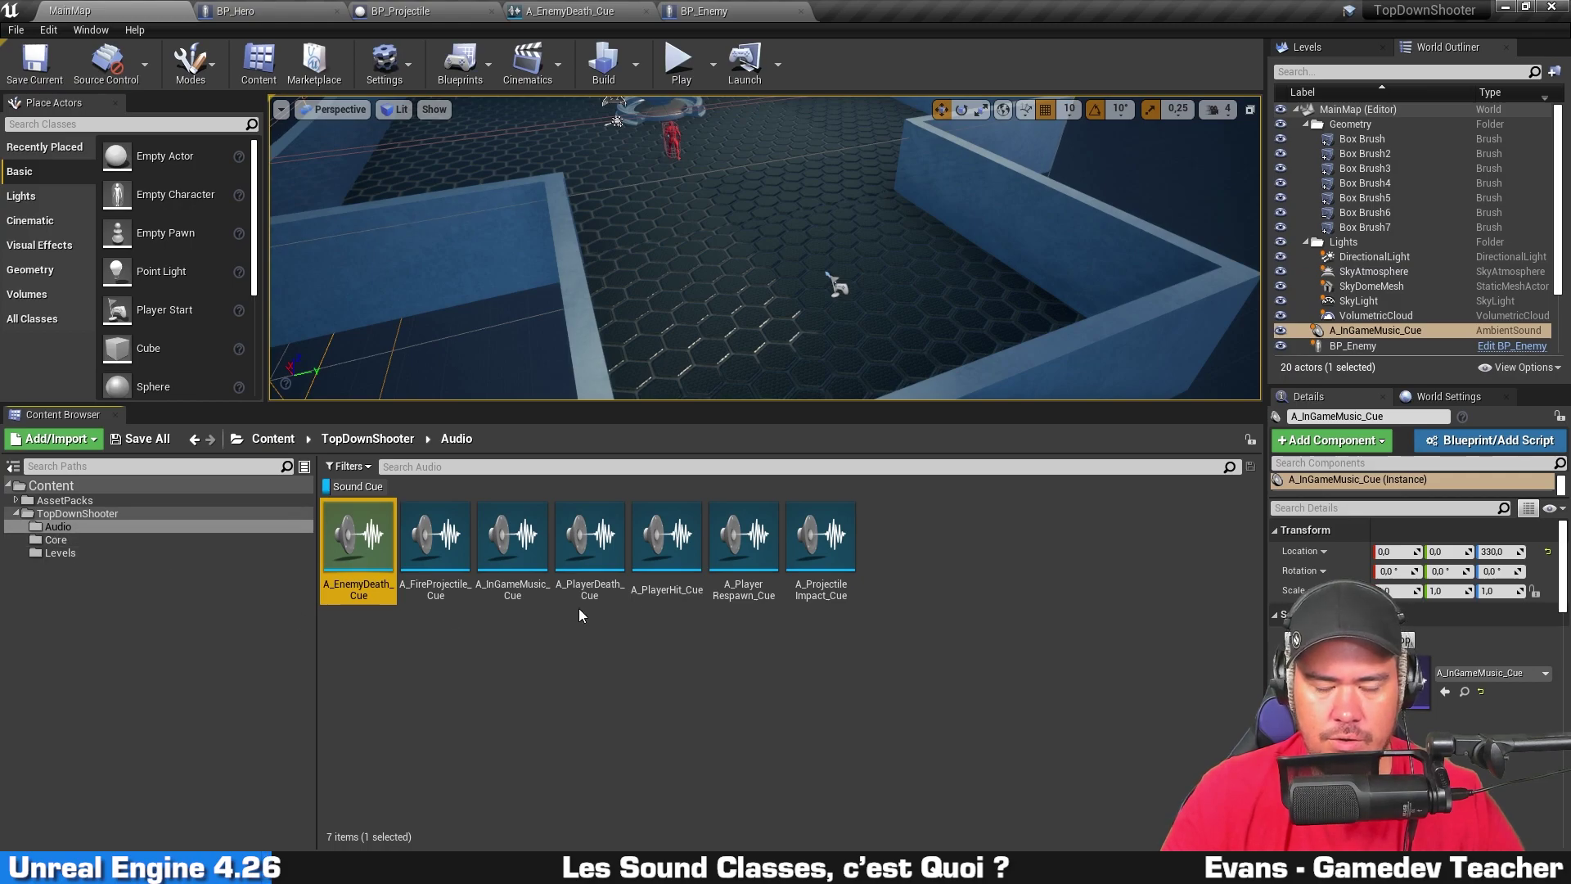
left_click(825, 594, "shift")
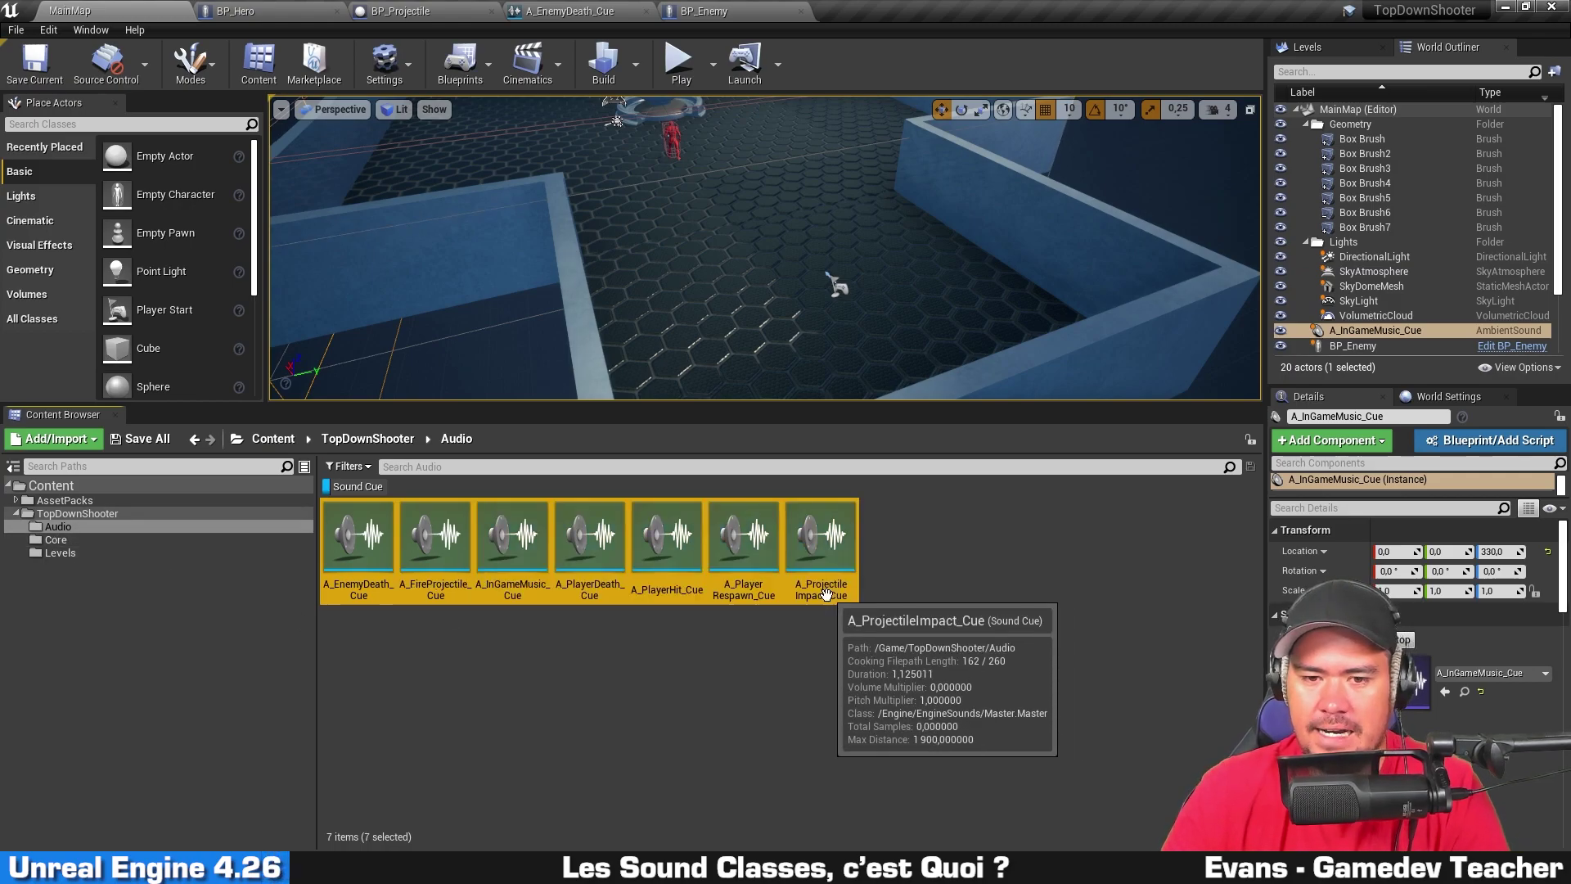
right_click(826, 594)
mouse_move(975, 314)
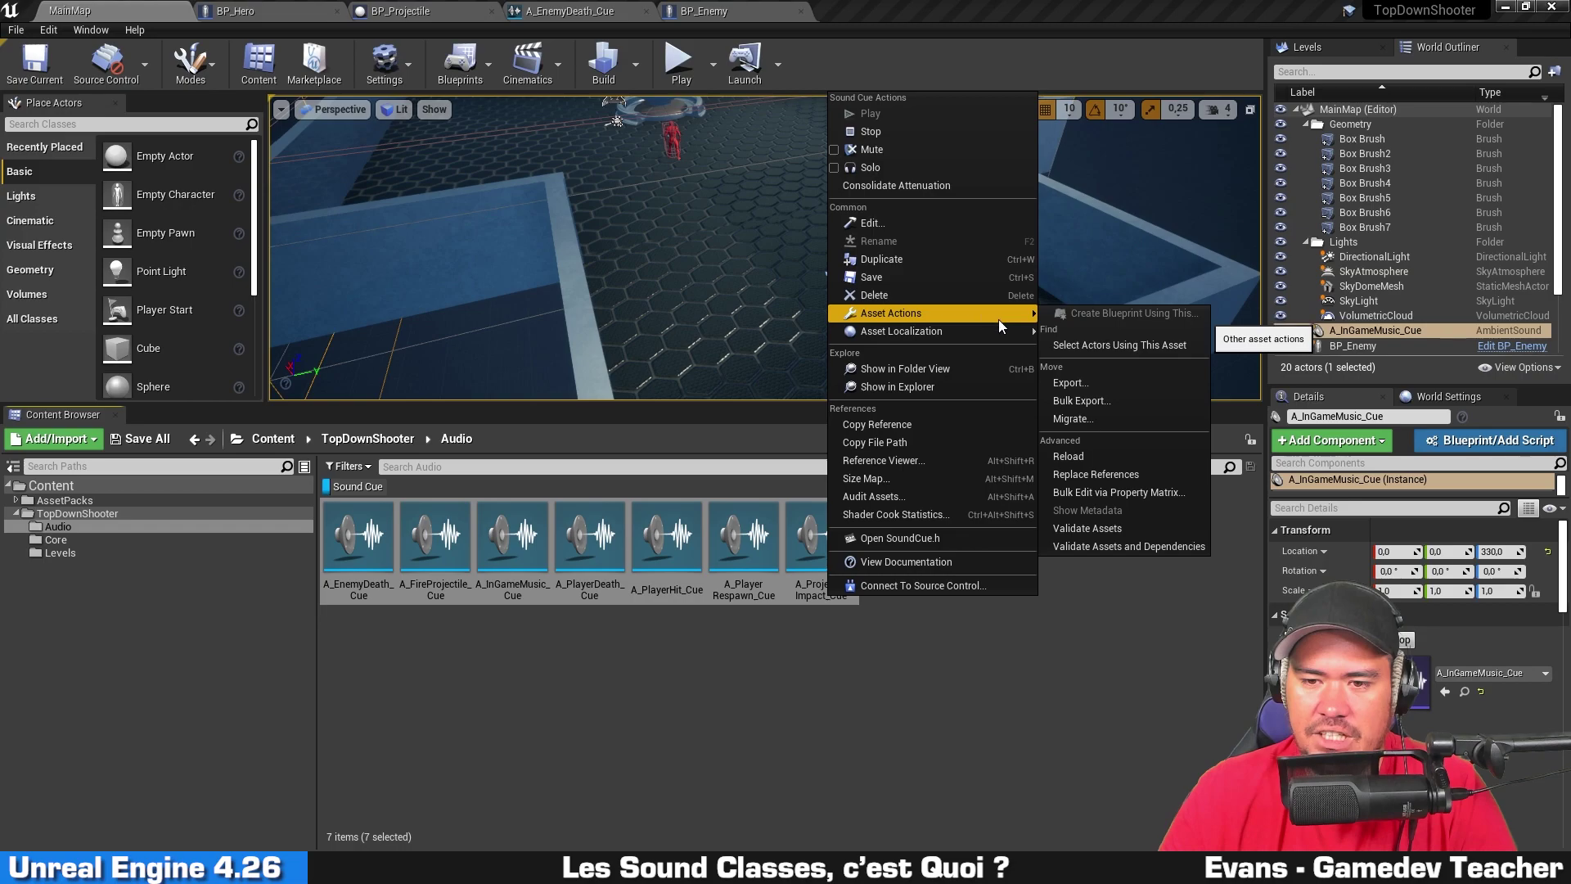
left_click(1172, 494)
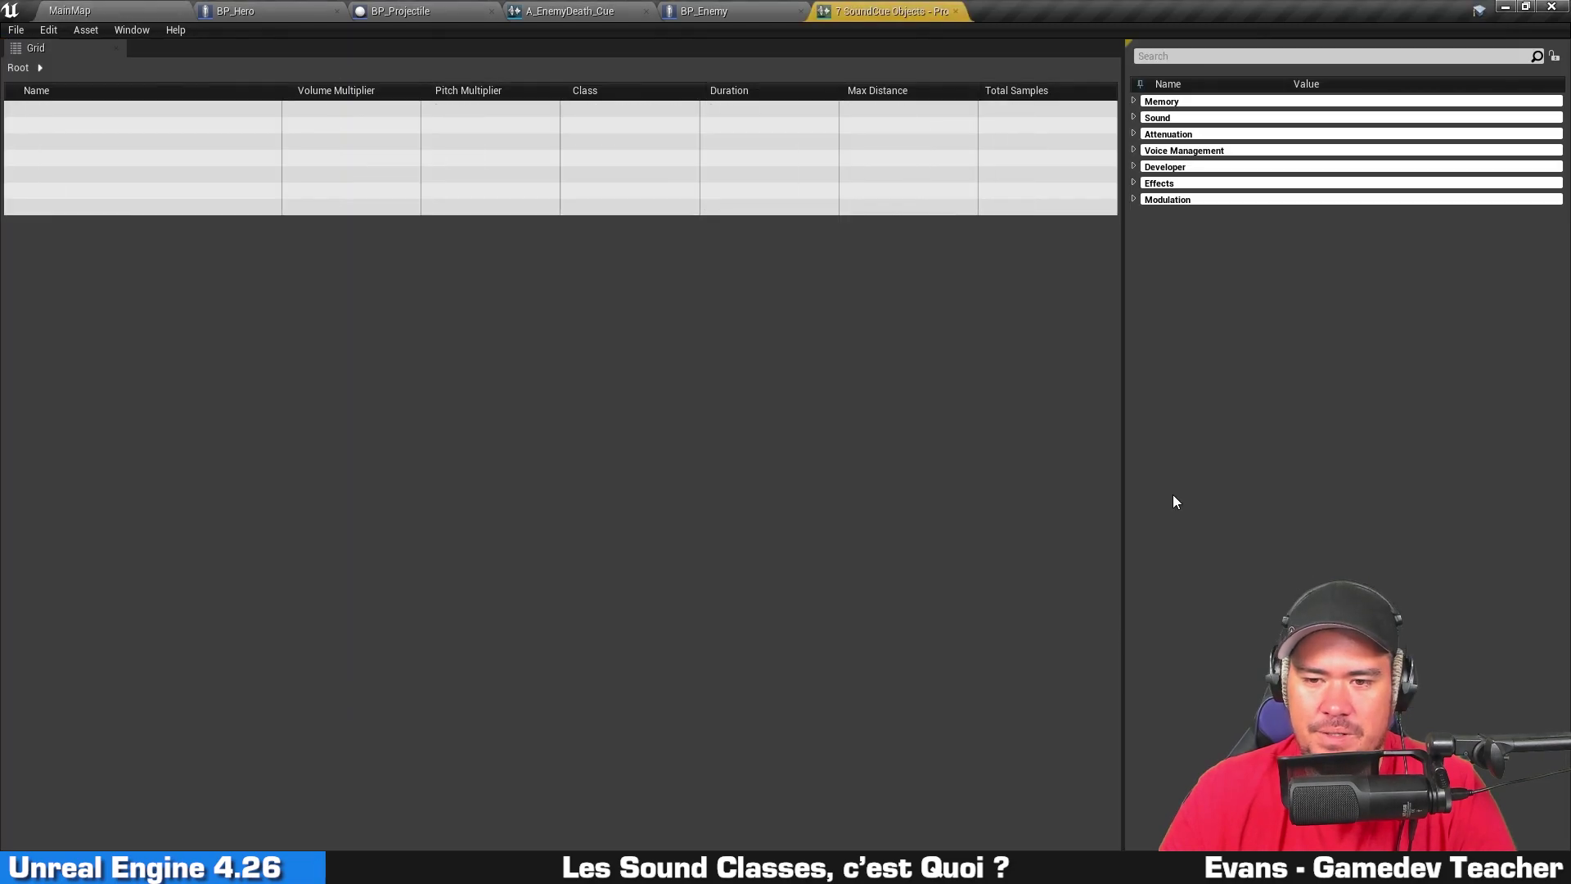
Step: Set the Volume Multiplier of all the Sound Cues to 0.75, save them, and close the Property Matrix
left_click(1184, 117)
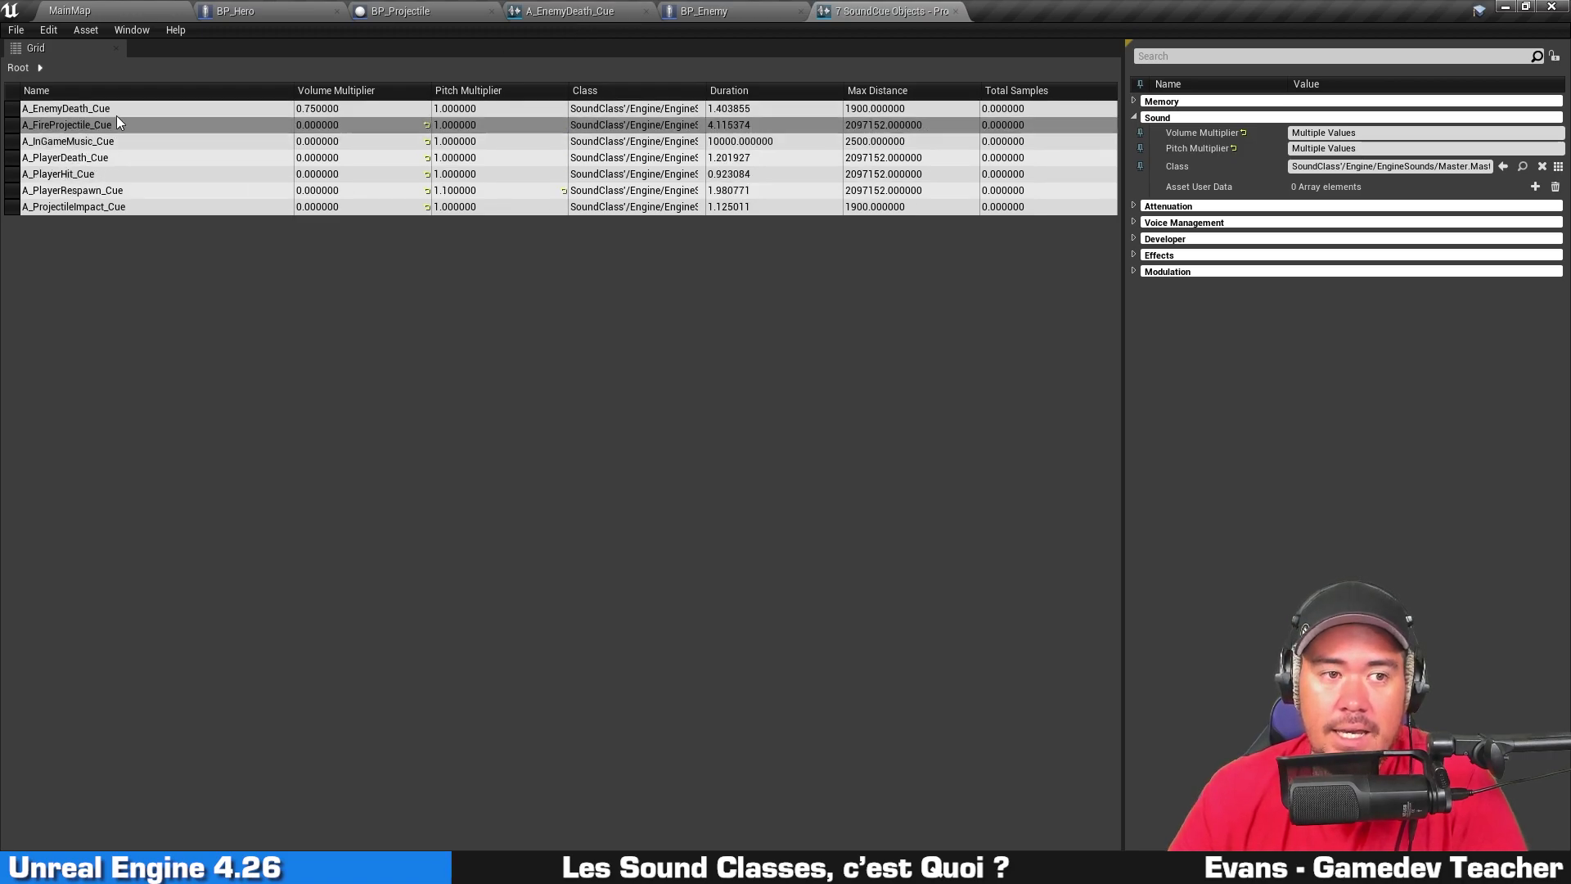
left_click(1243, 132)
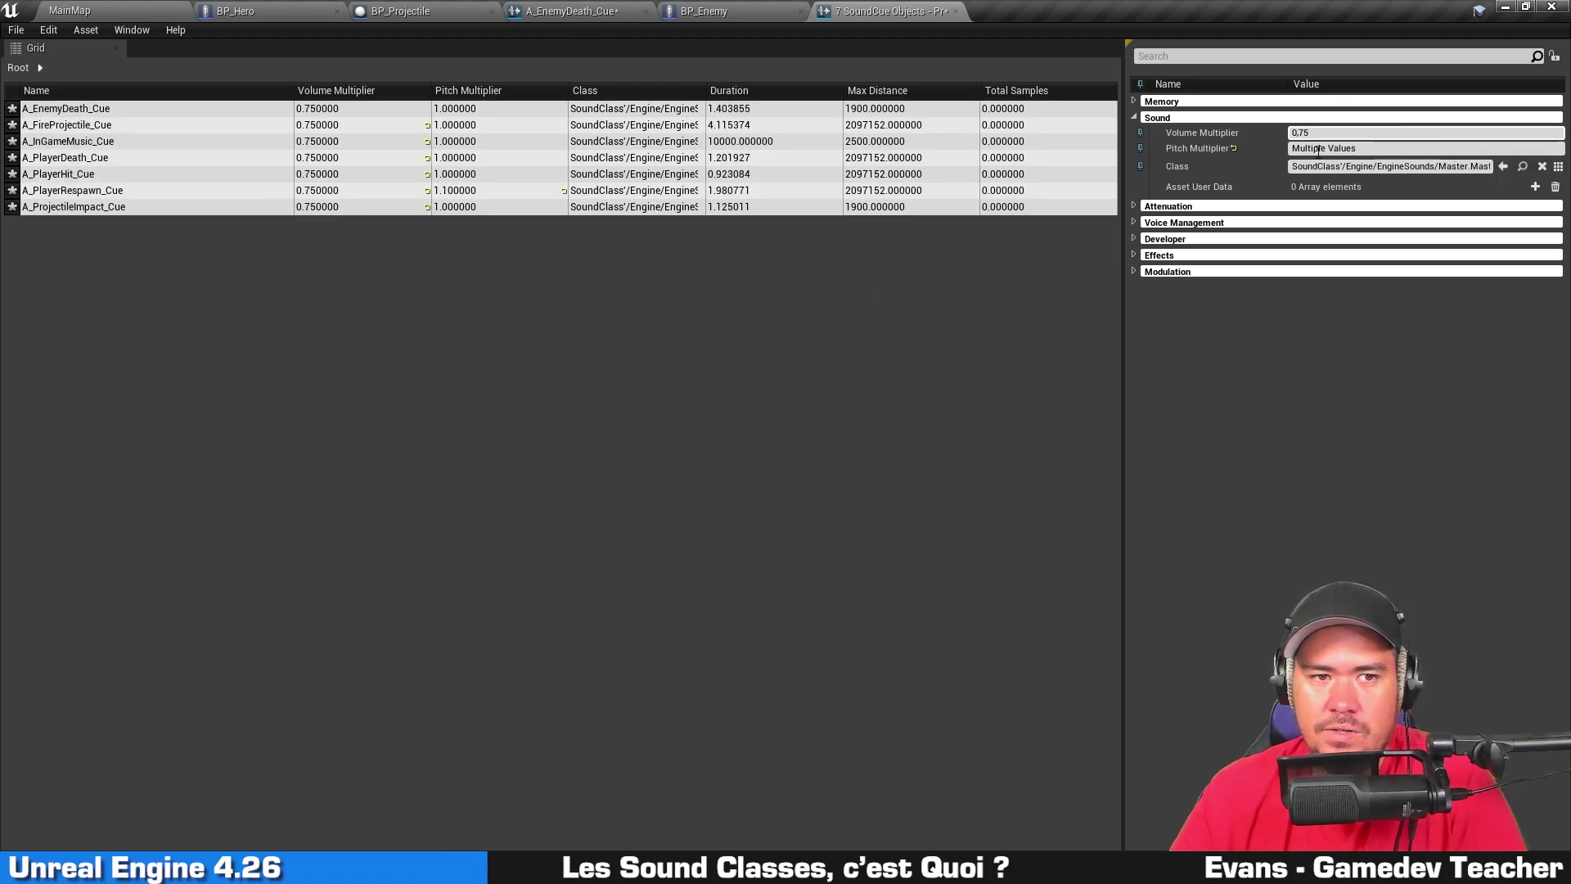
key("ctrl+s")
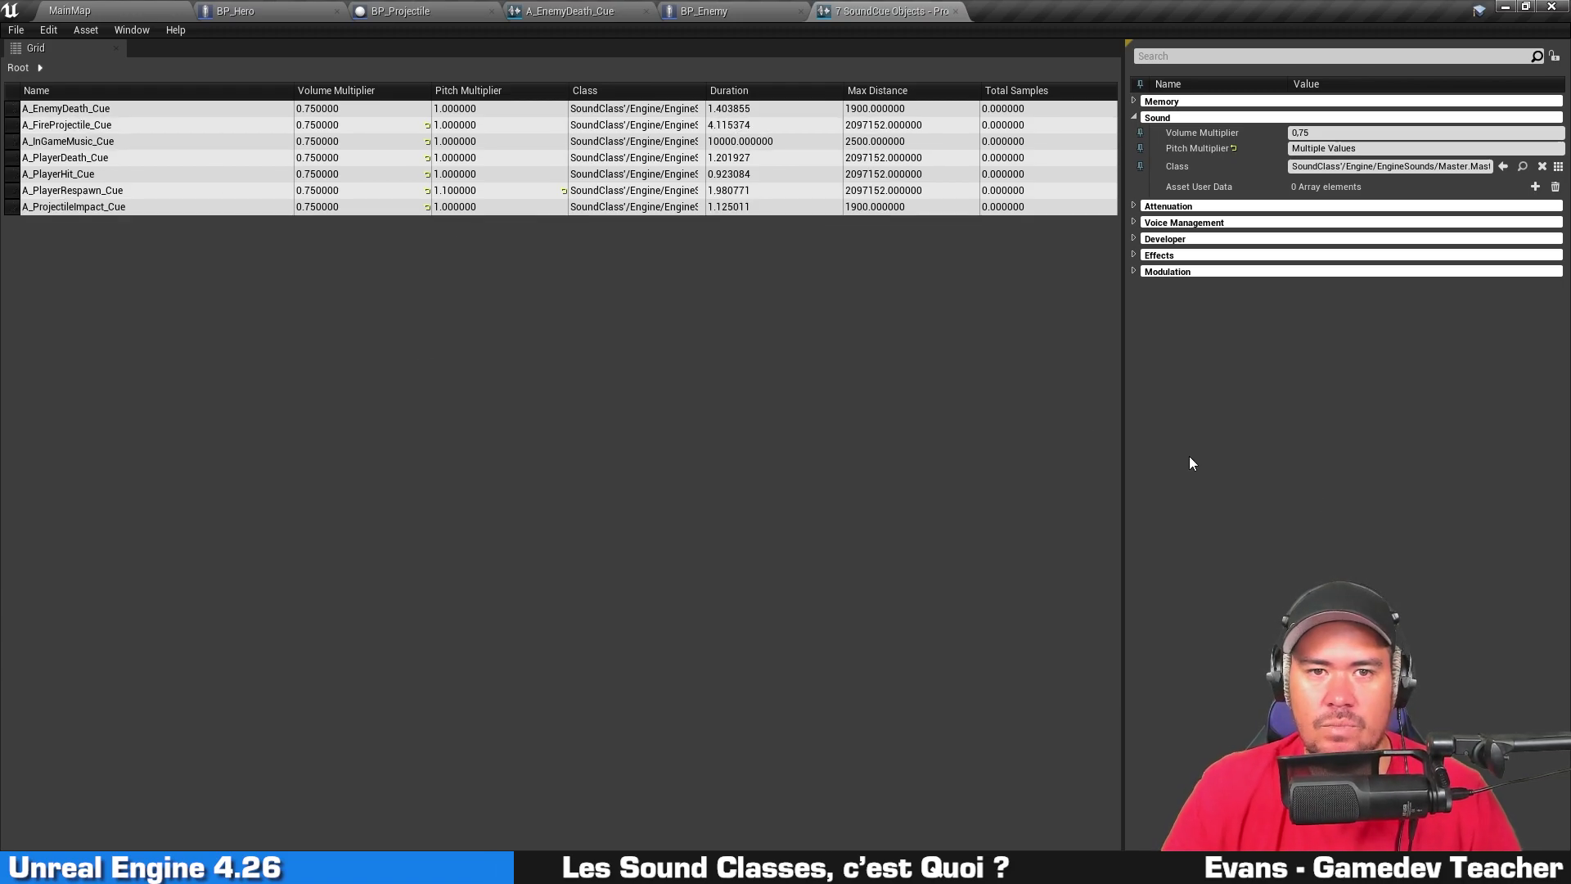
left_click(956, 11)
left_click(180, 9)
left_click(561, 677)
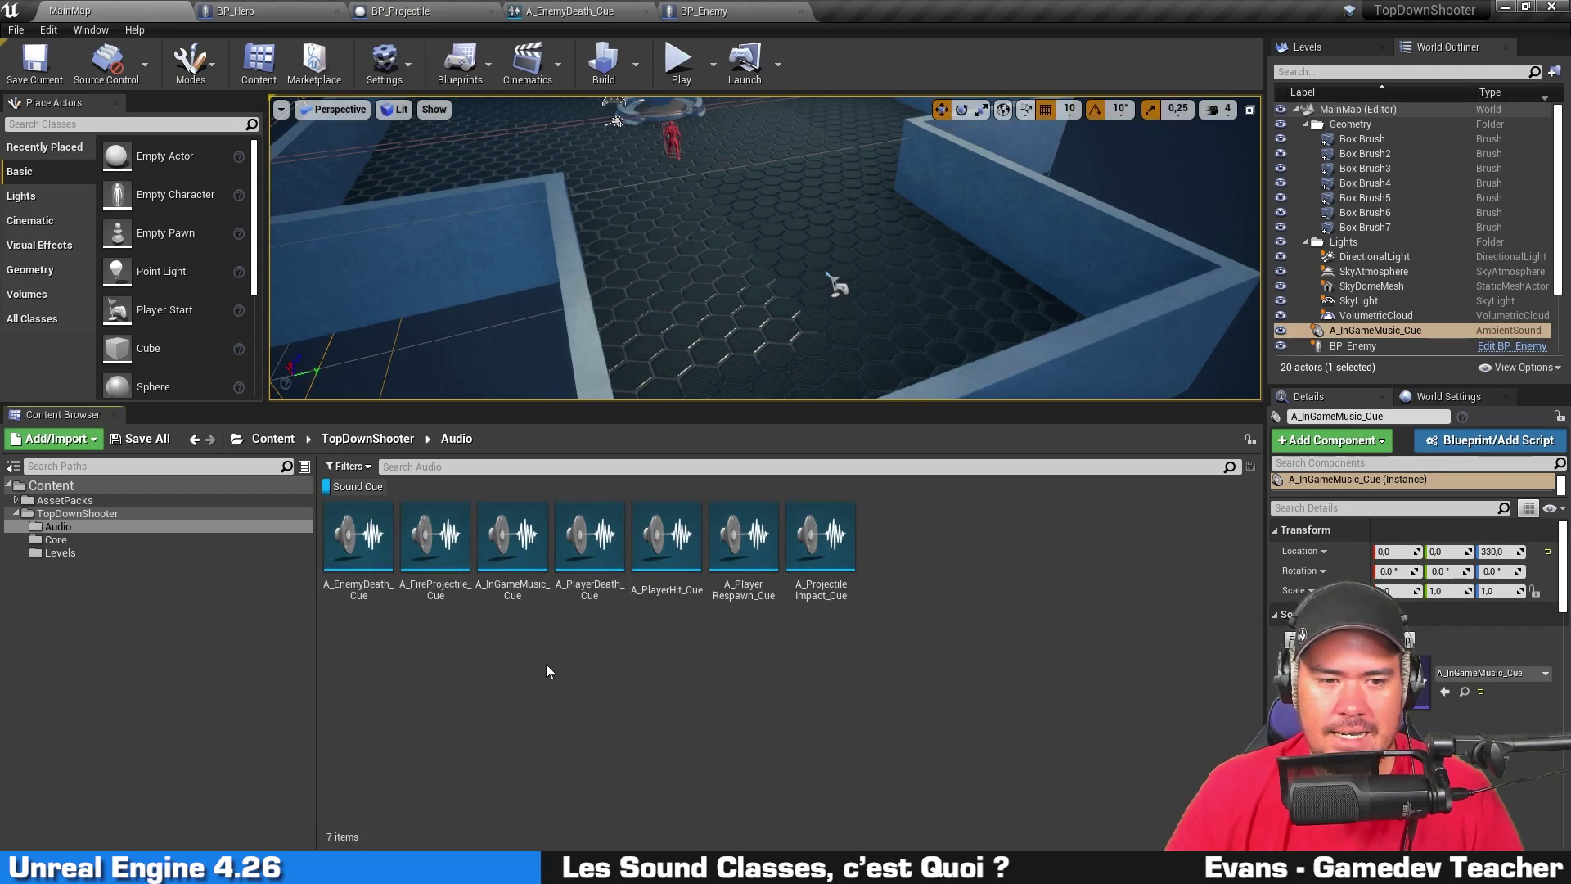
Step: Turn off the Sound Cue filter, then create and open a SoundClassses folder inside Audio
left_click(360, 487)
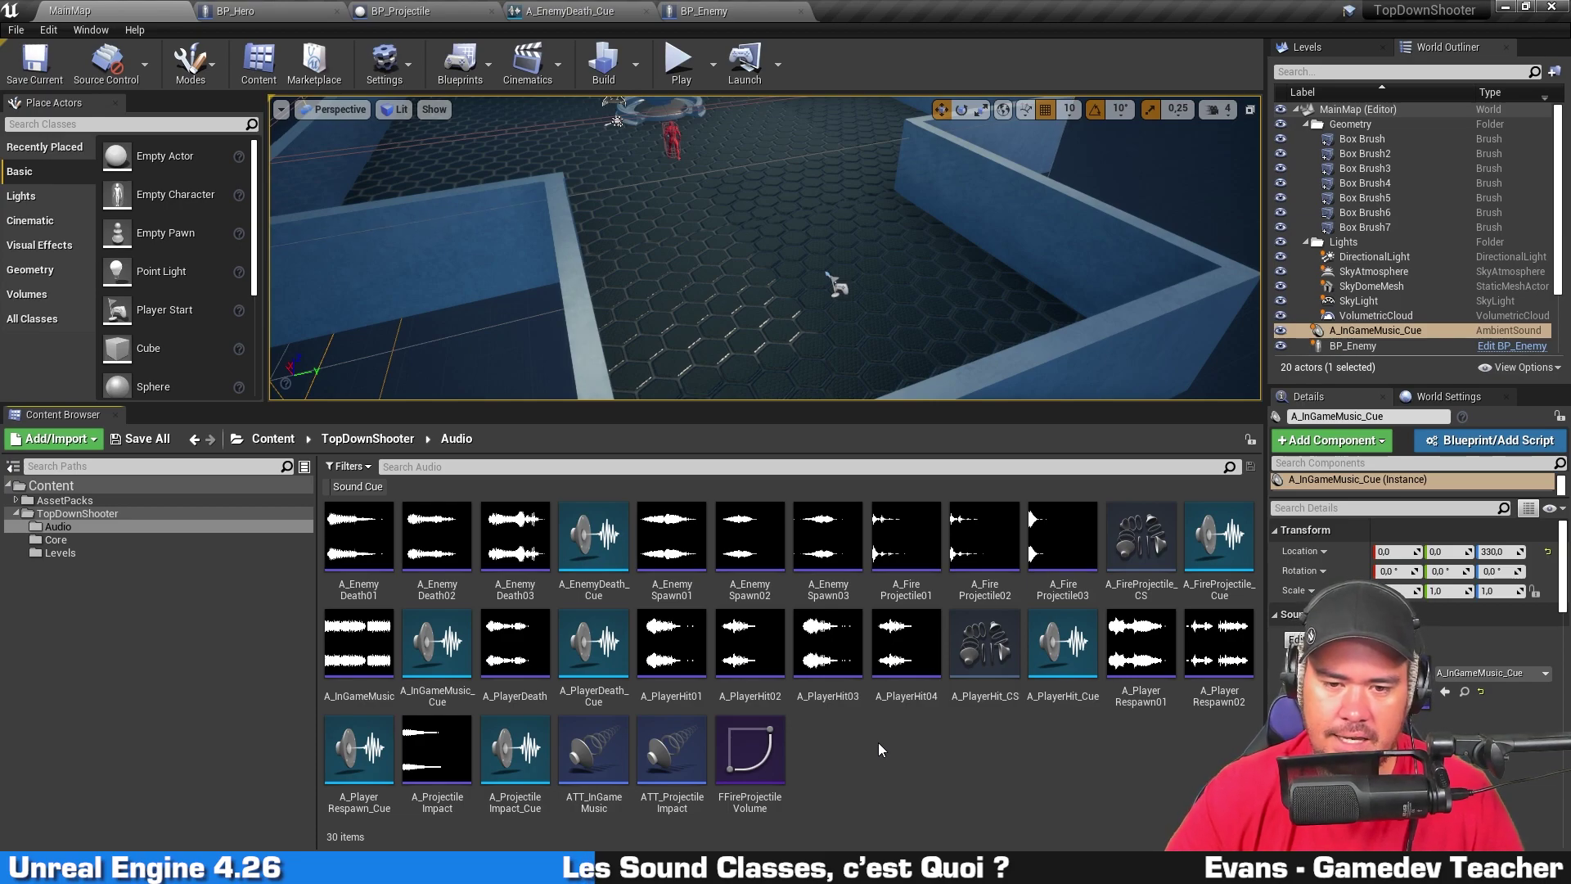
key("ctrl+shift+n")
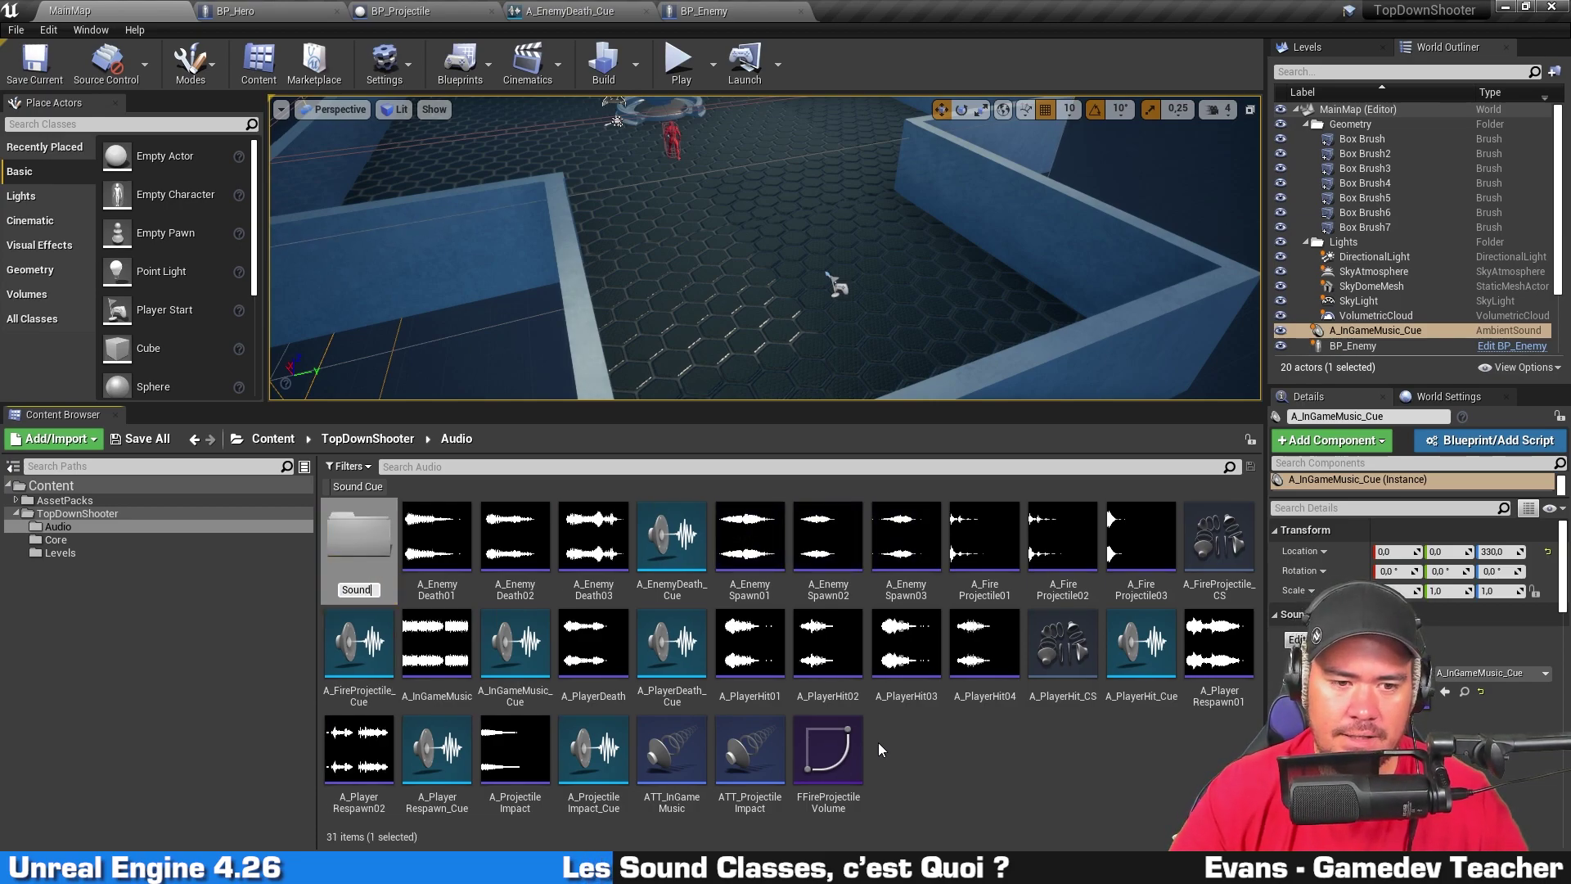
key("Return")
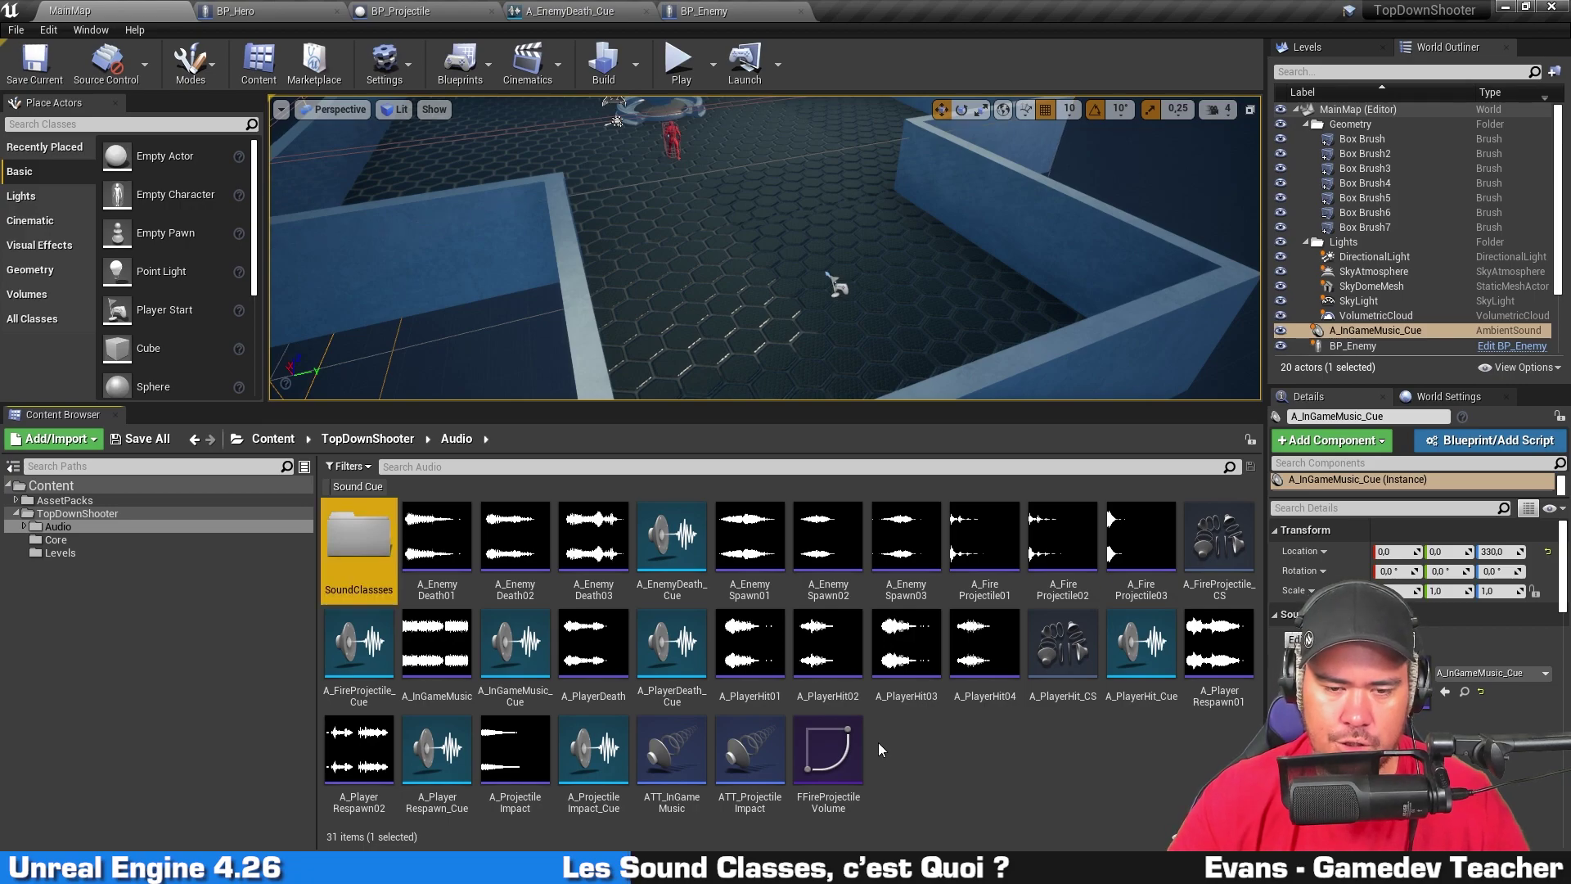
key("Return")
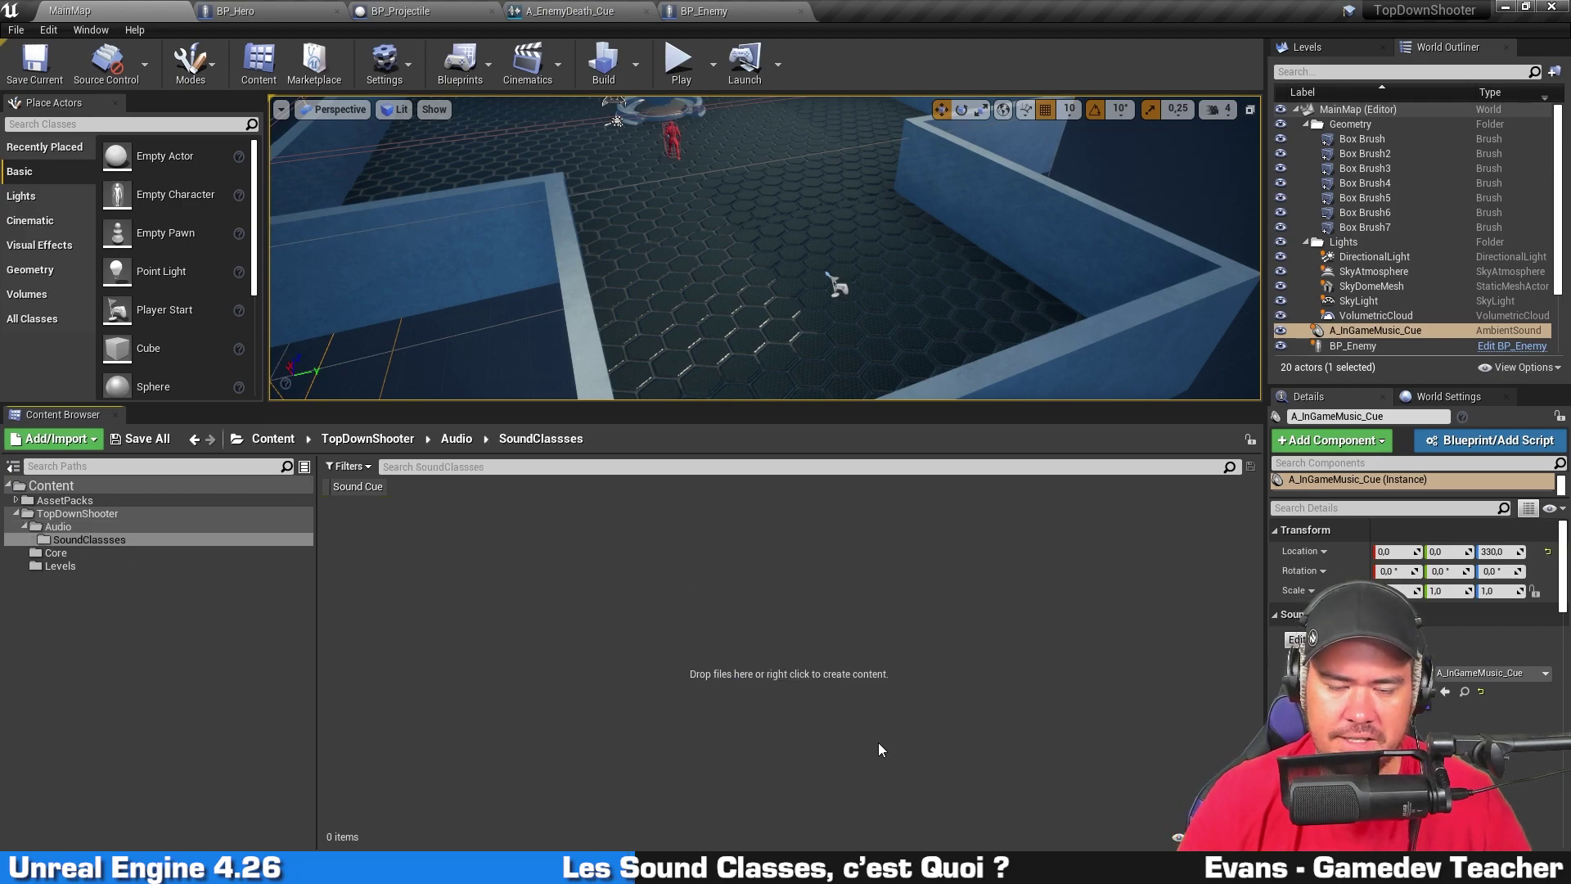
Step: Create a Sound Class asset named InGameMusic in the SoundClassses folder and open it
right_click(364, 542)
mouse_move(411, 506)
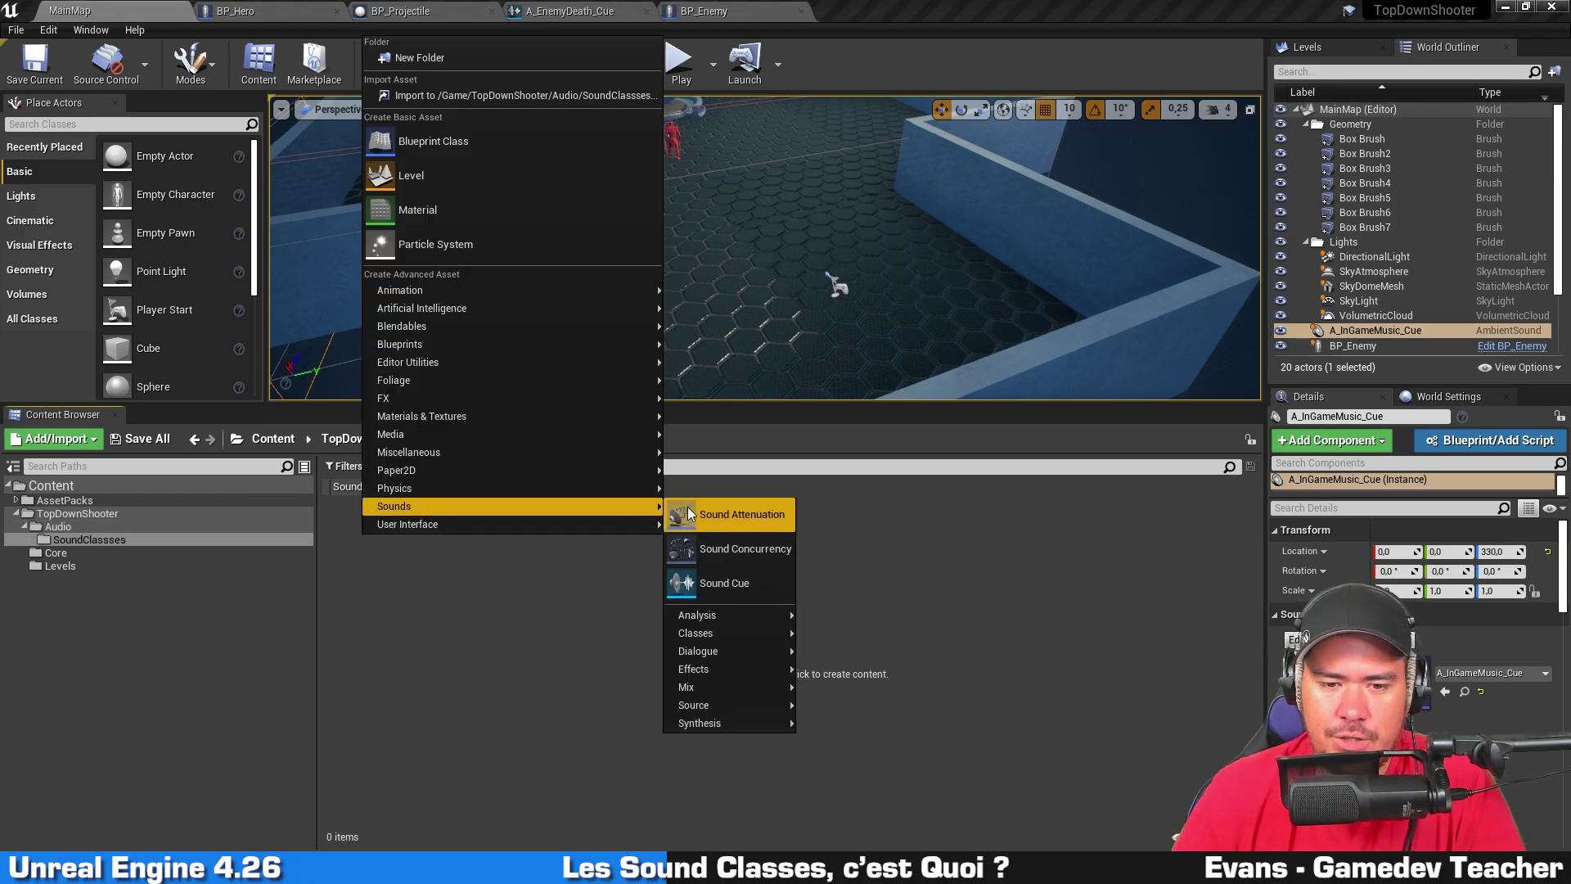
mouse_move(765, 636)
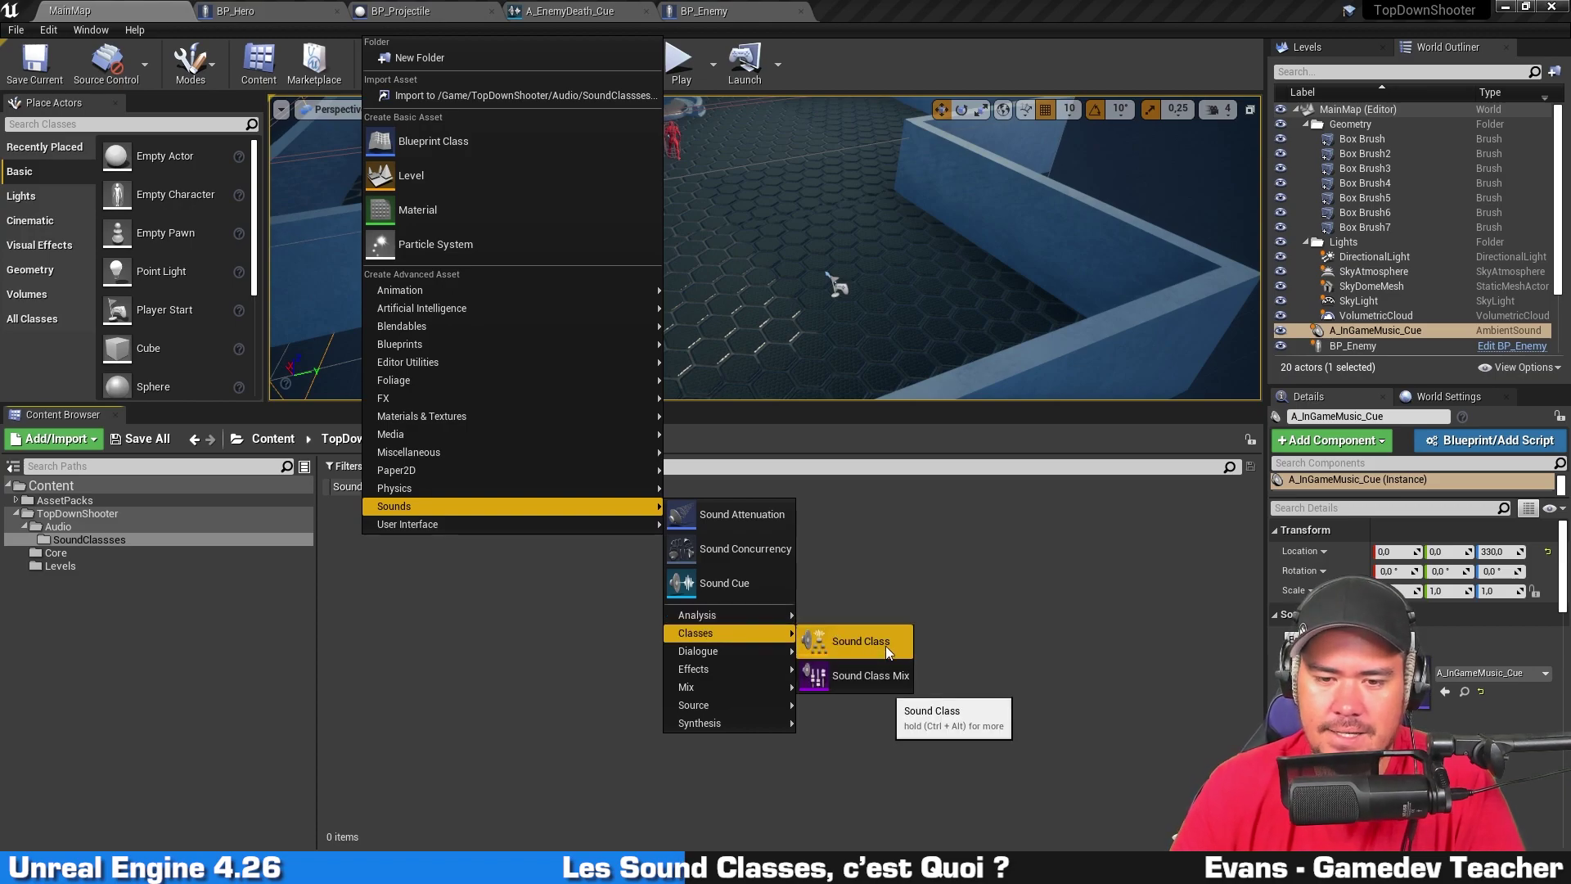
left_click(860, 642)
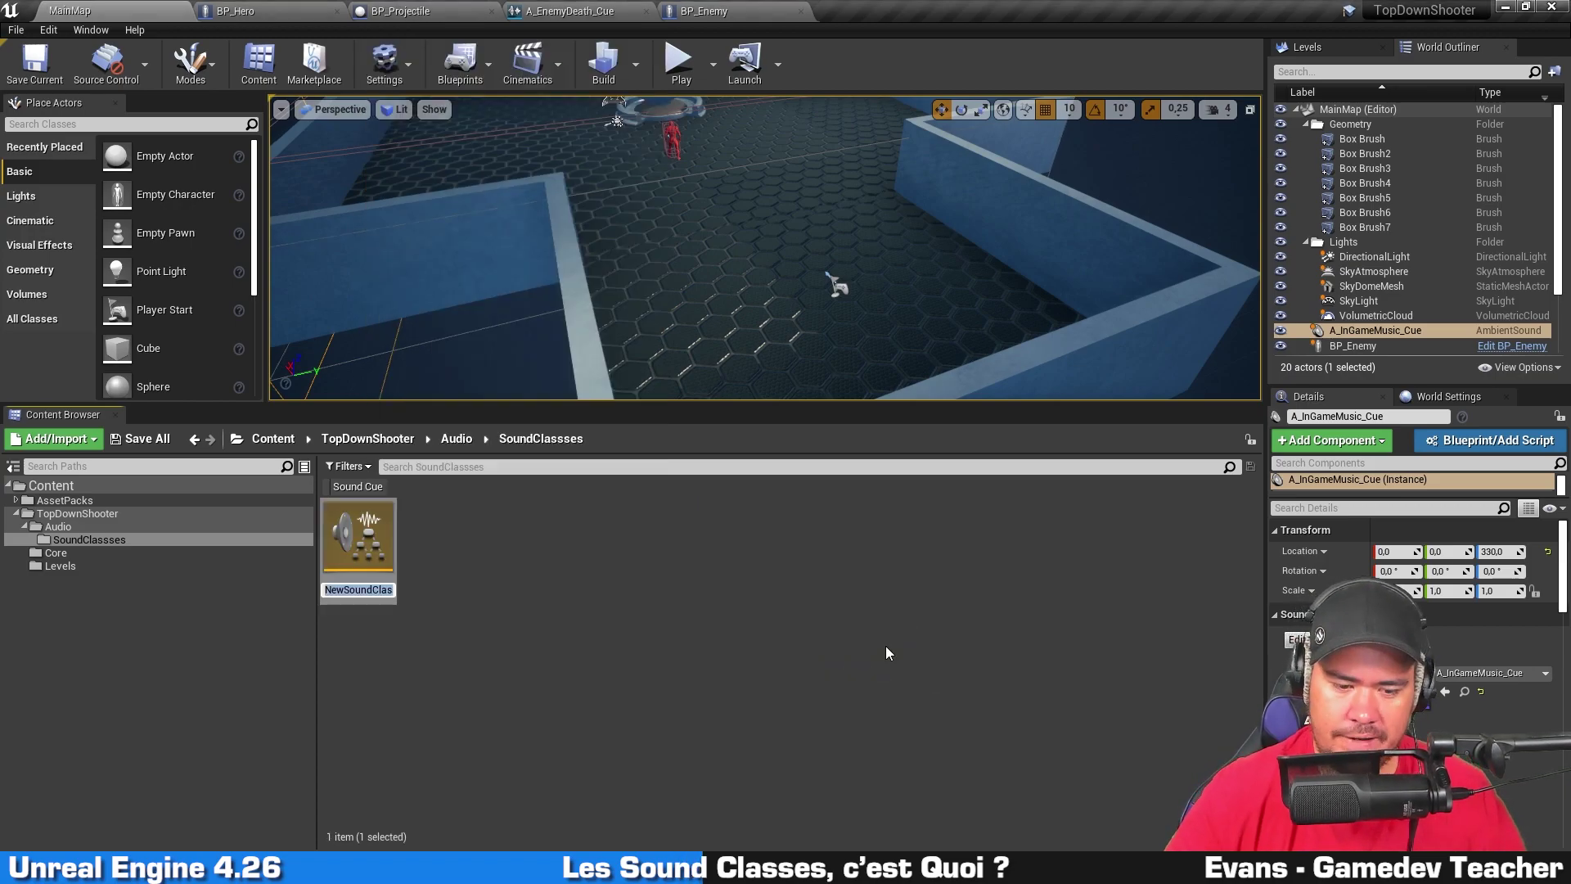
type("InGameMusic")
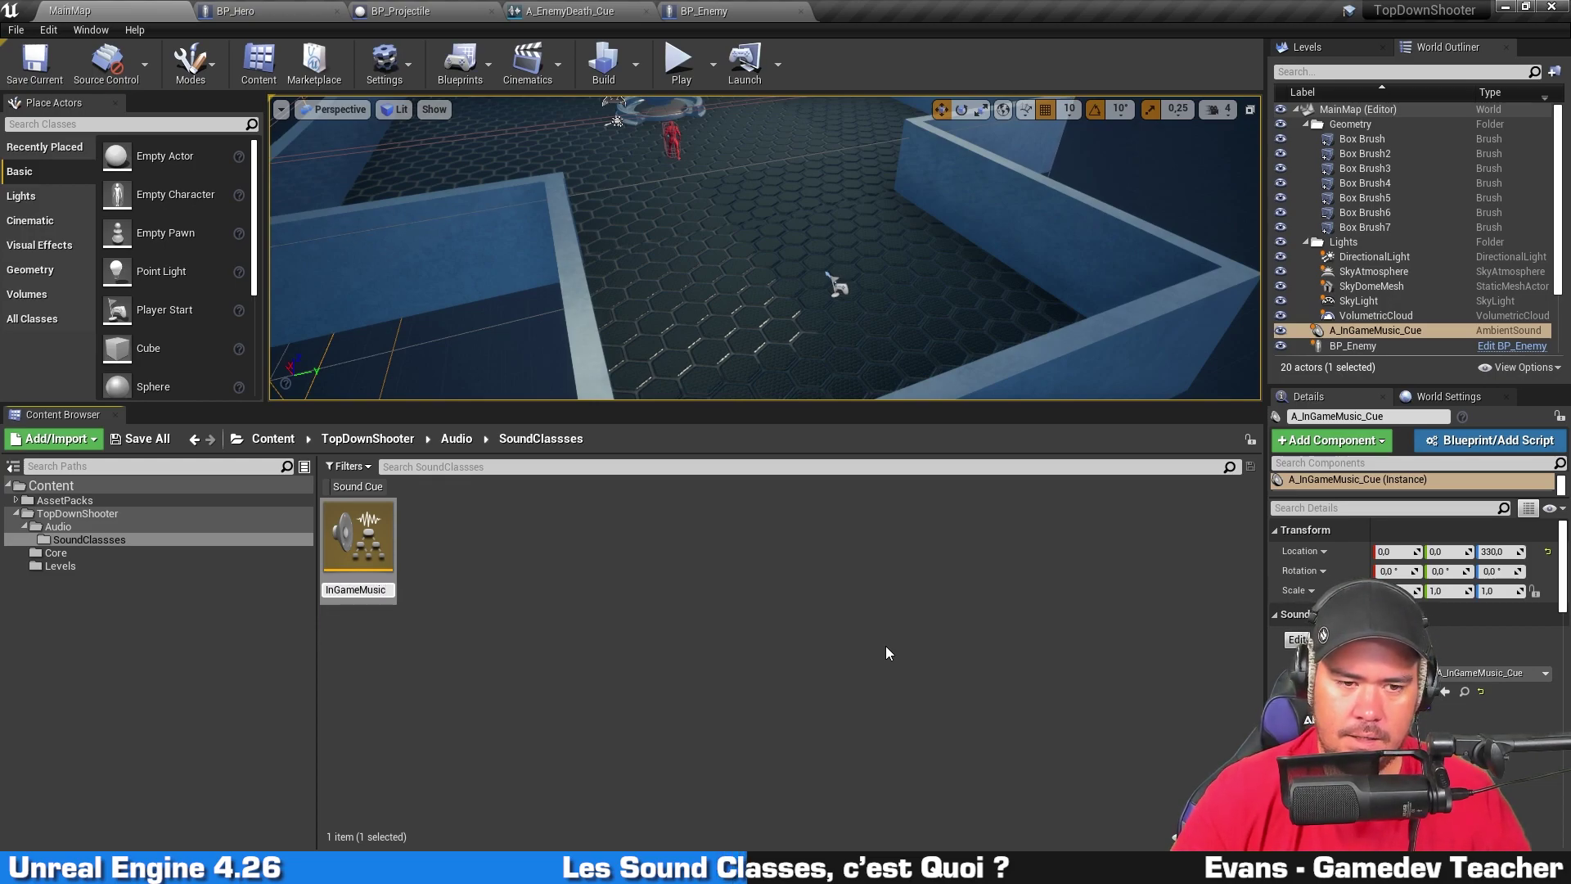
key("Return")
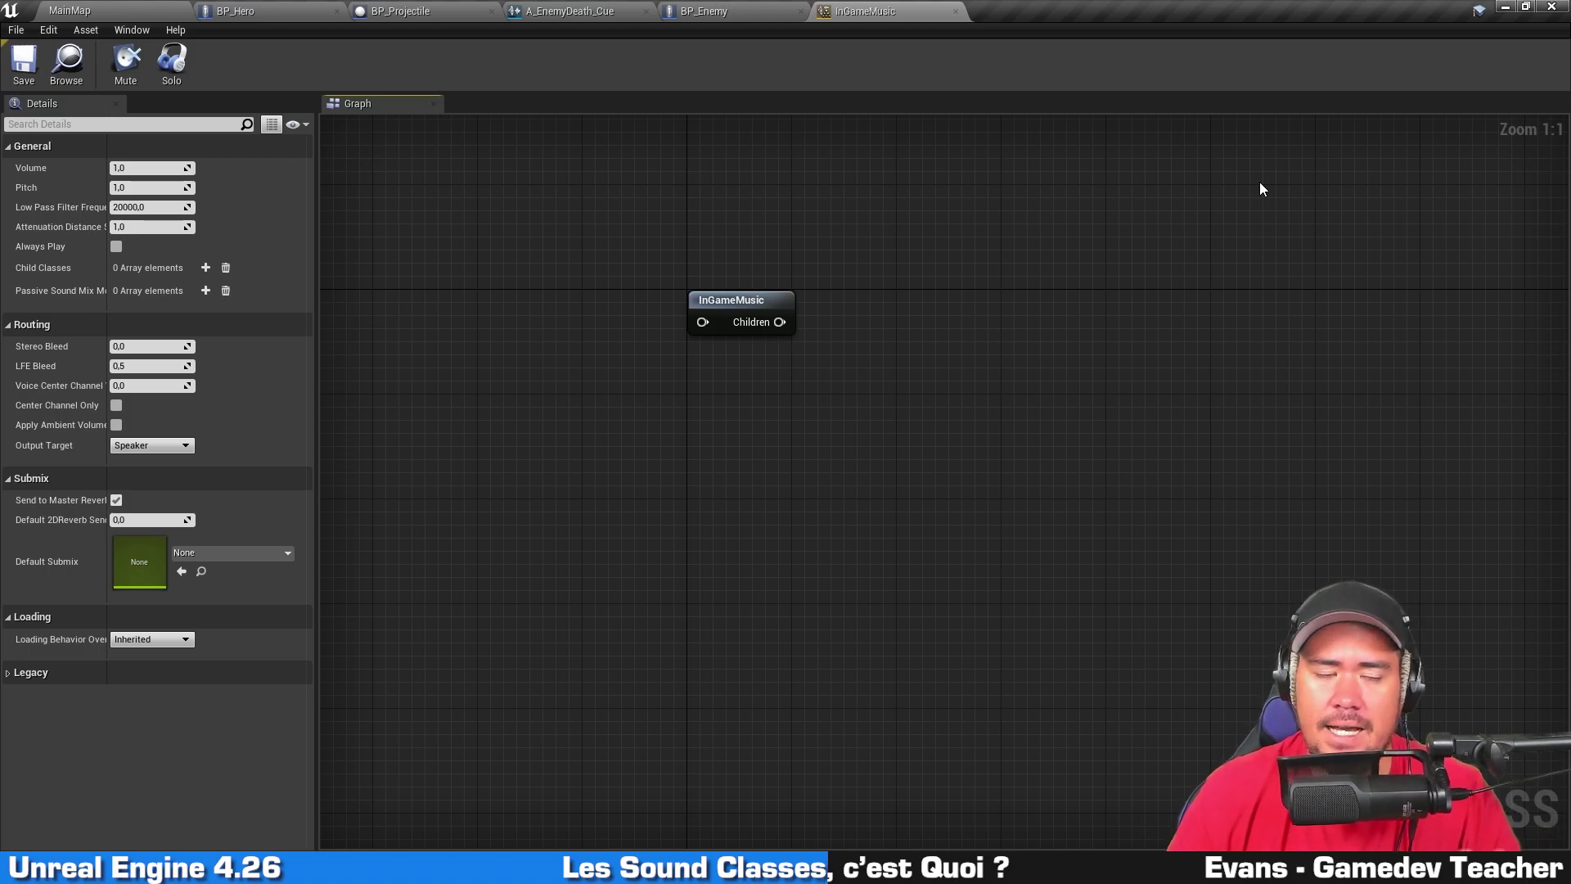
Step: Look over the InGameMusic sound class's graph and properties, close its editor, and return to the MainMap assets
left_click_drag(957, 183, 920, 528)
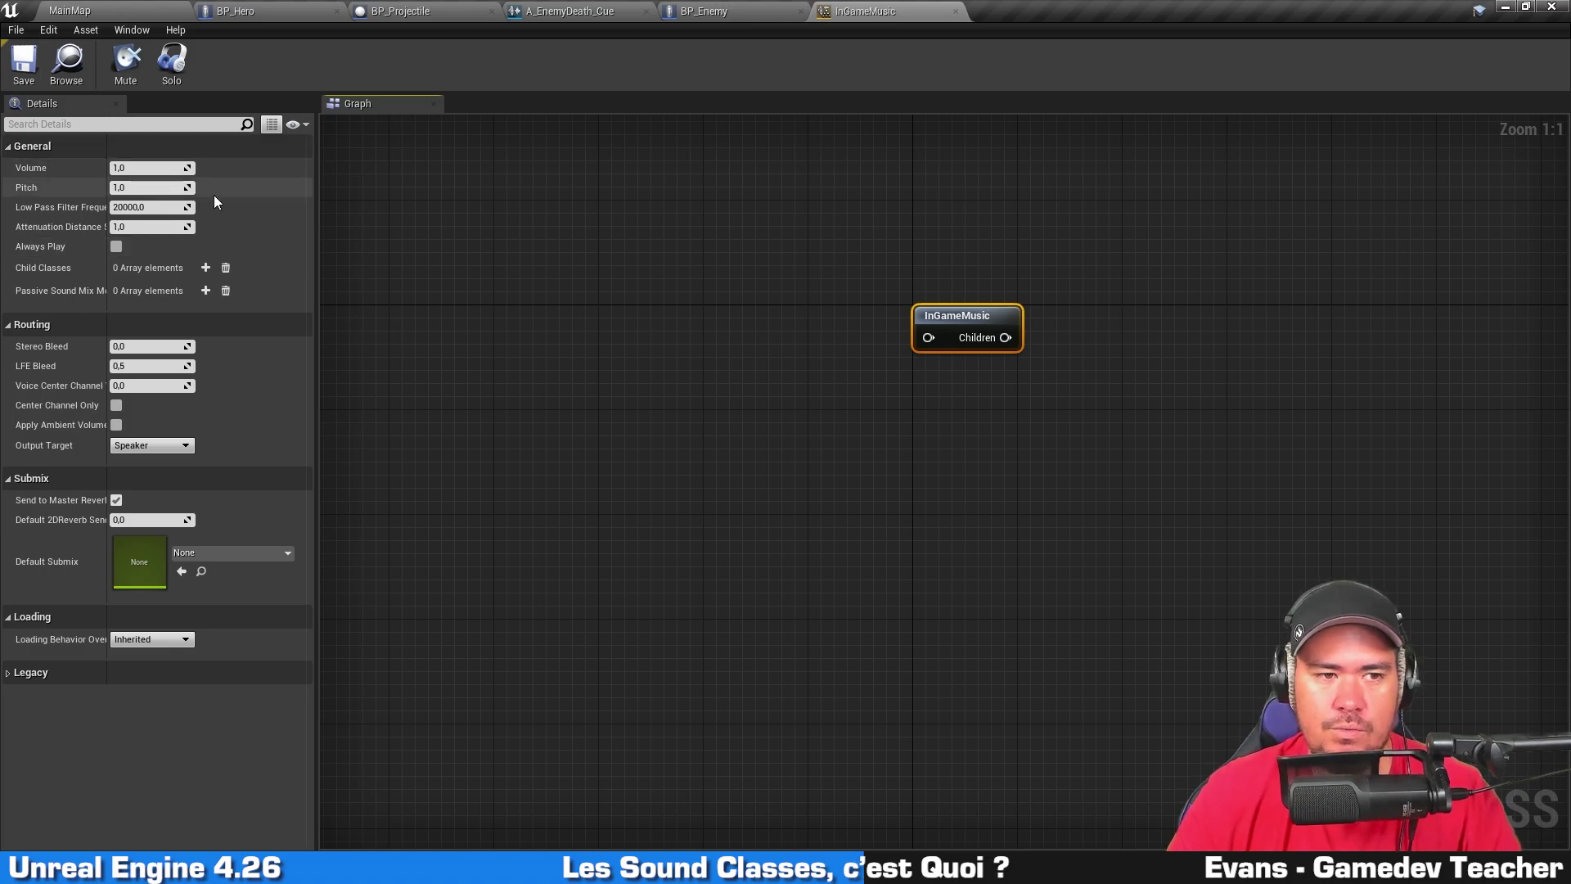
left_click(900, 188)
right_click_drag(1128, 162, 1097, 209)
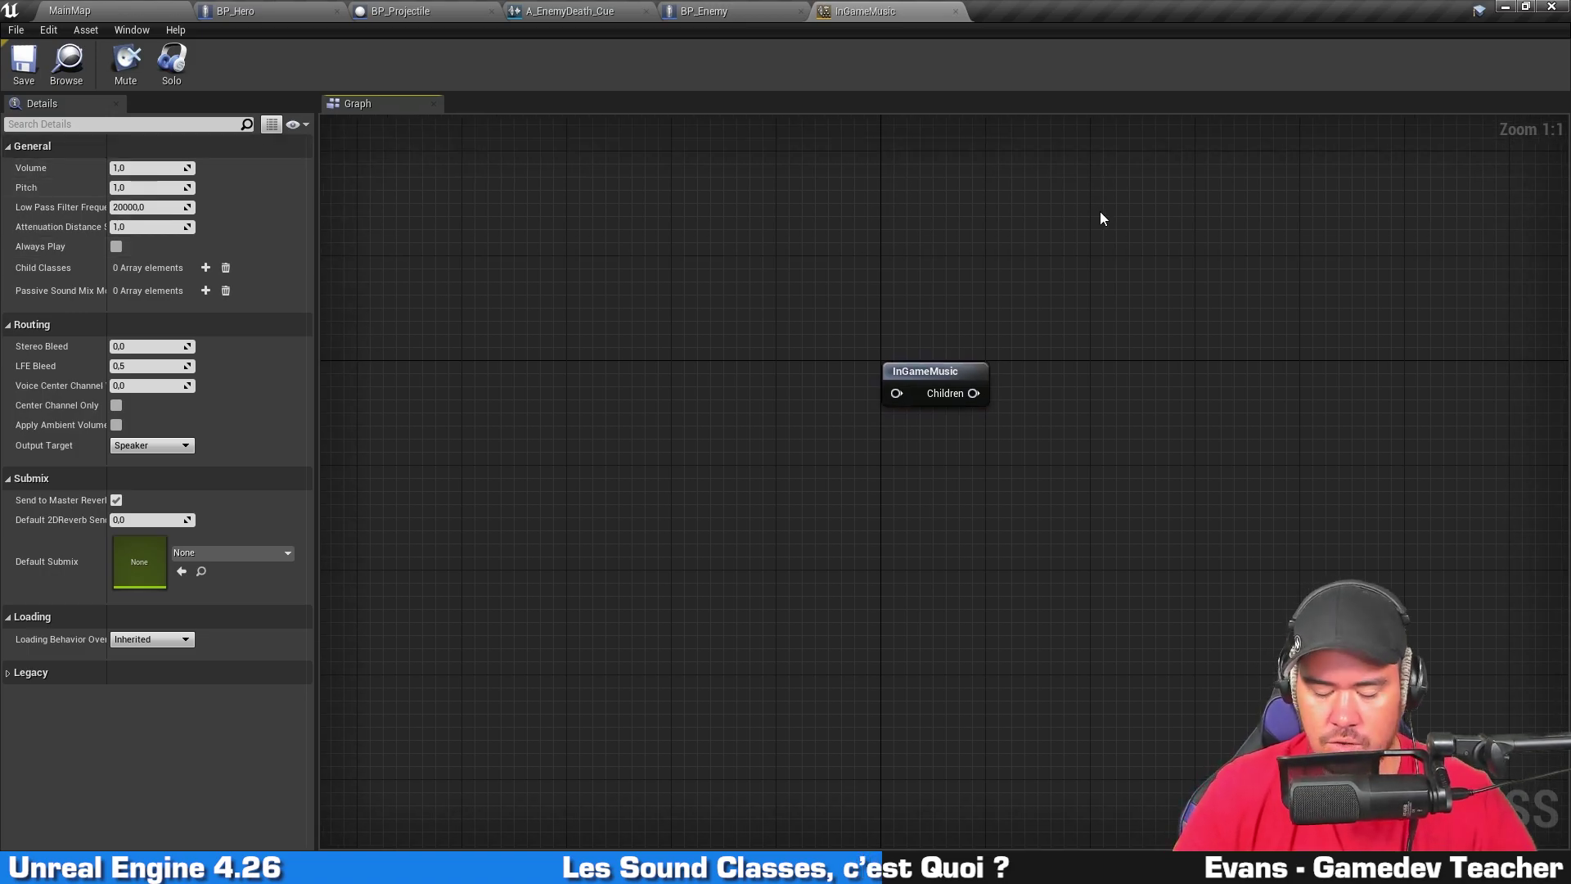
left_click(955, 10)
left_click(146, 8)
left_click(576, 593)
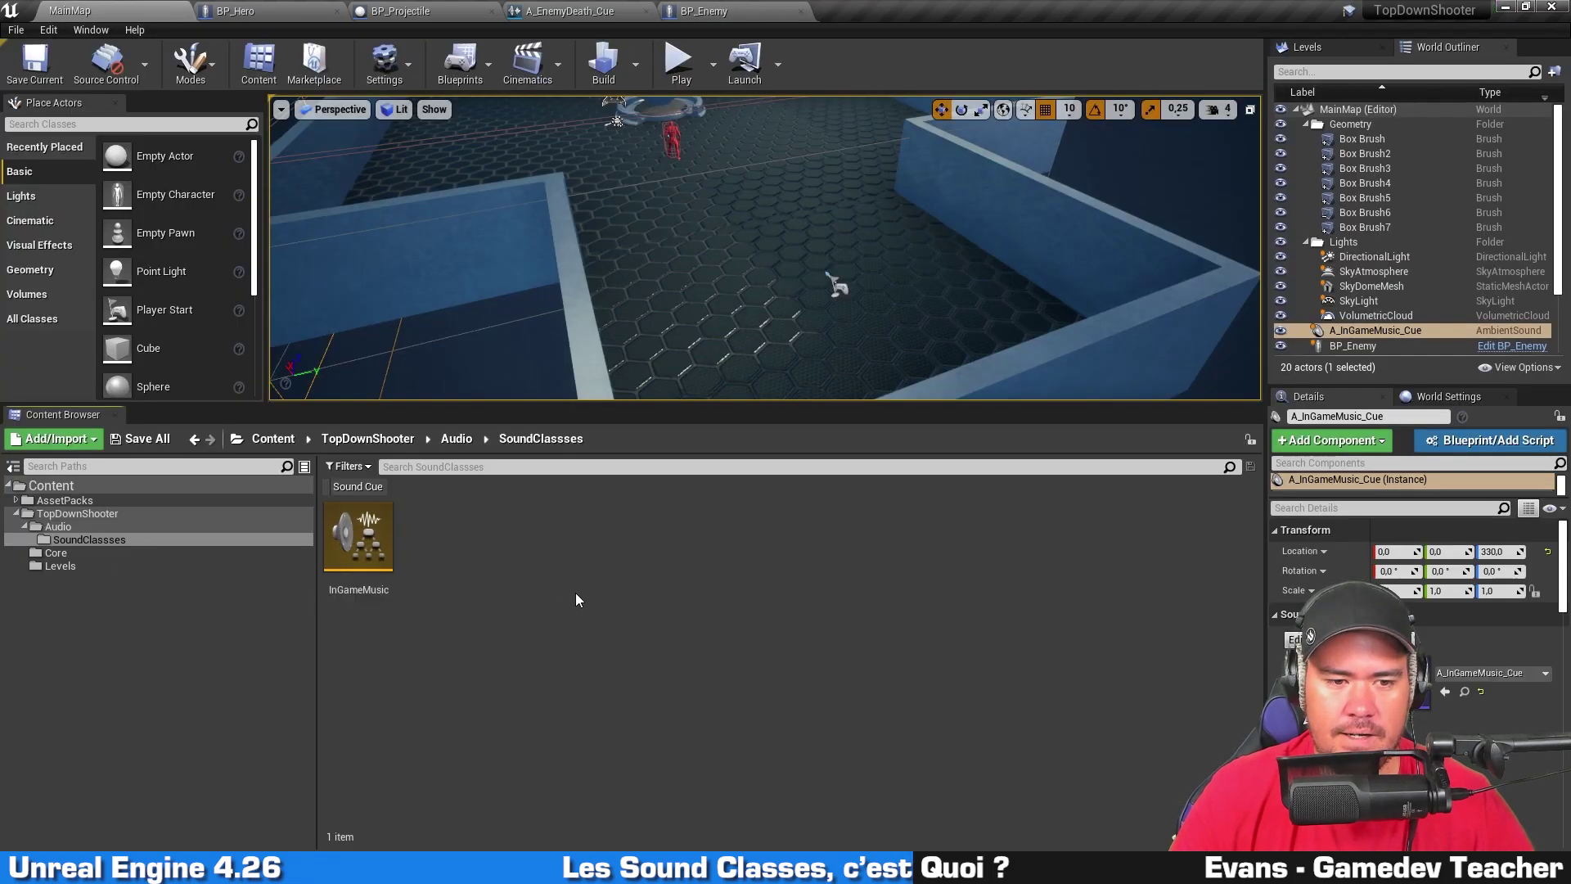
Step: Create a second Sound Class named AudioEffects beside InGameMusic
right_click(493, 582)
mouse_move(588, 553)
mouse_move(899, 683)
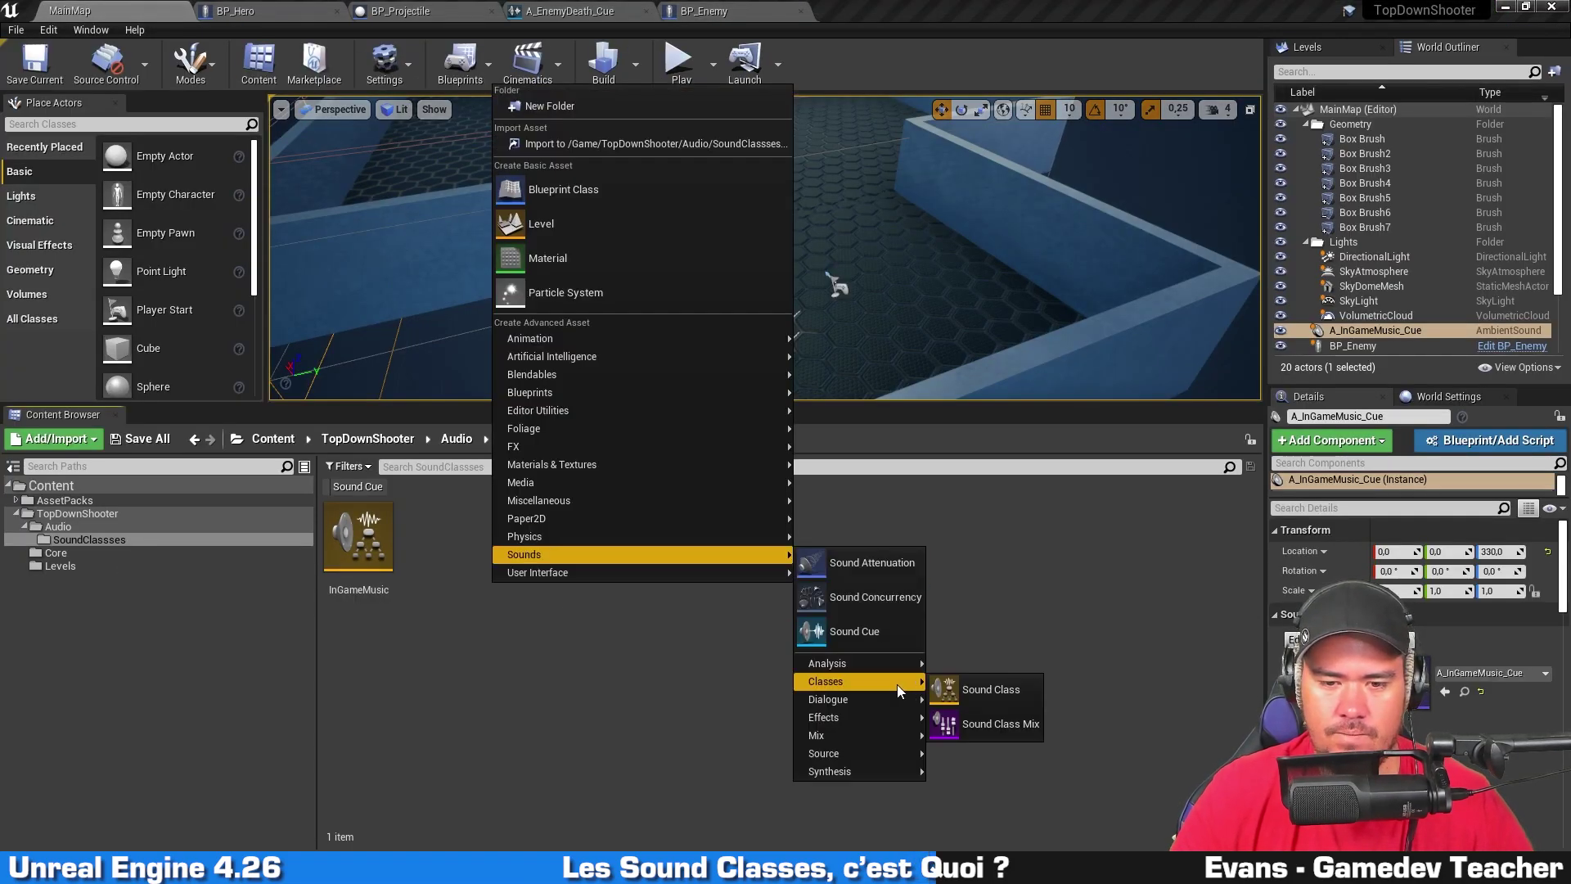
left_click(995, 689)
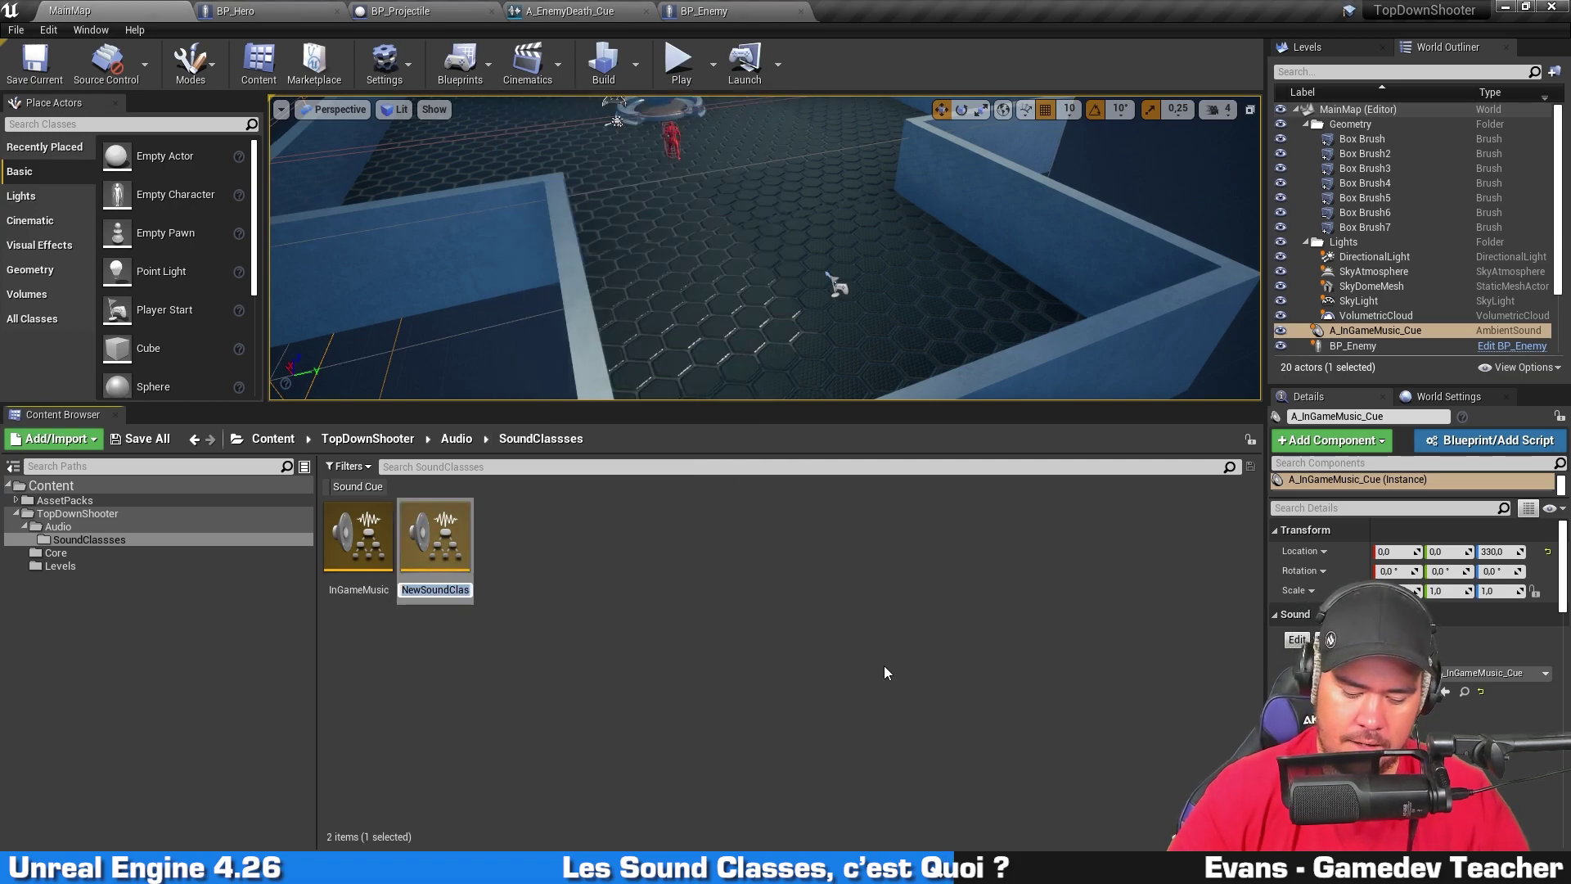
type("AudioEffects")
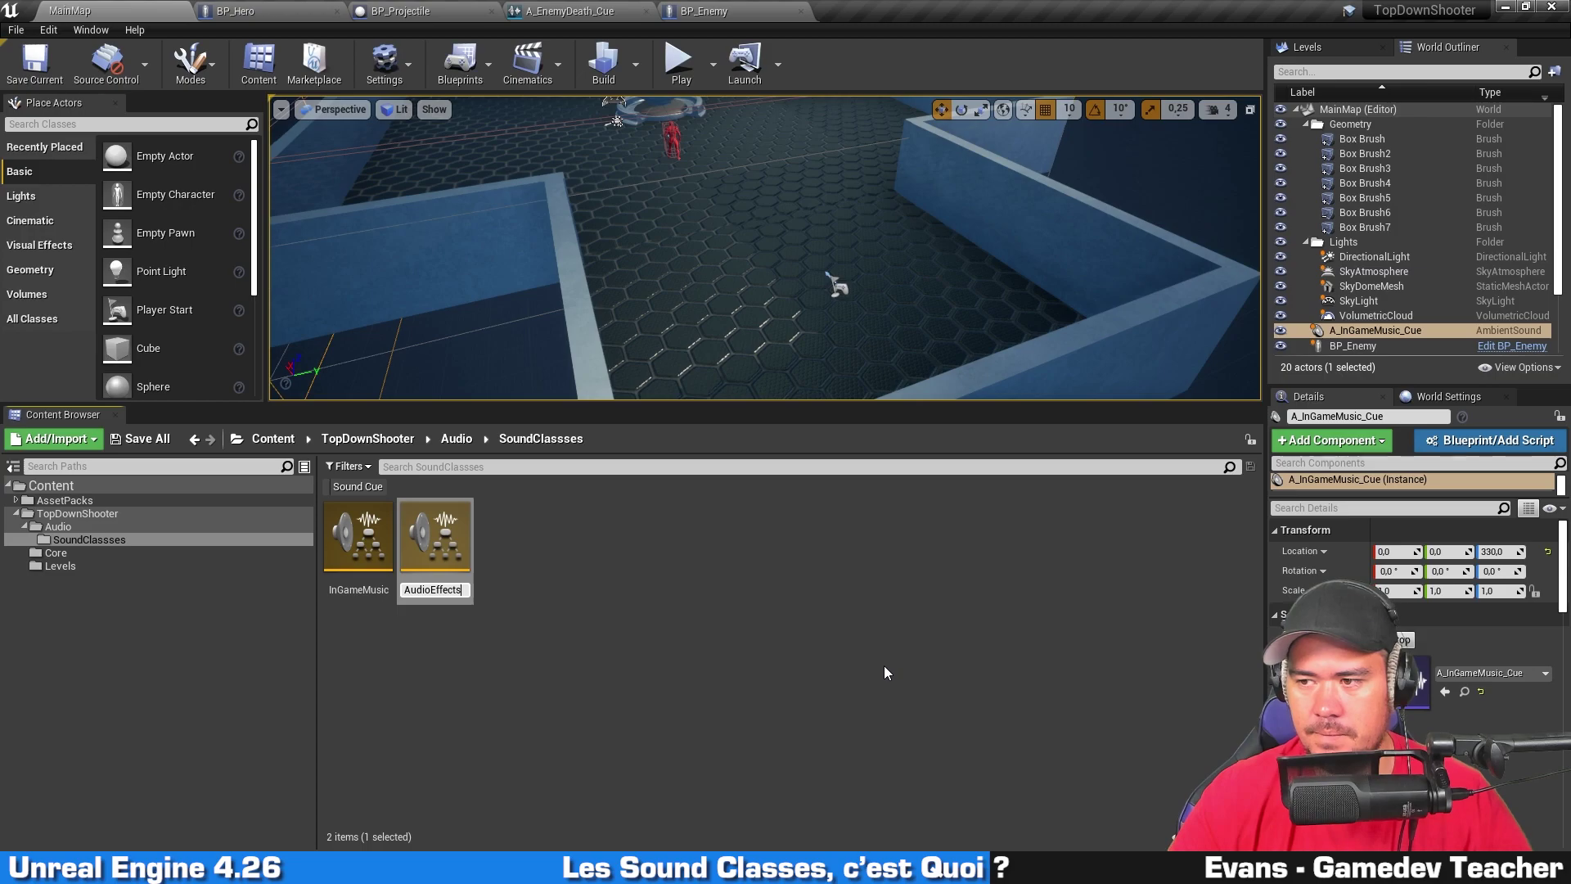
key("Return")
left_click(884, 672)
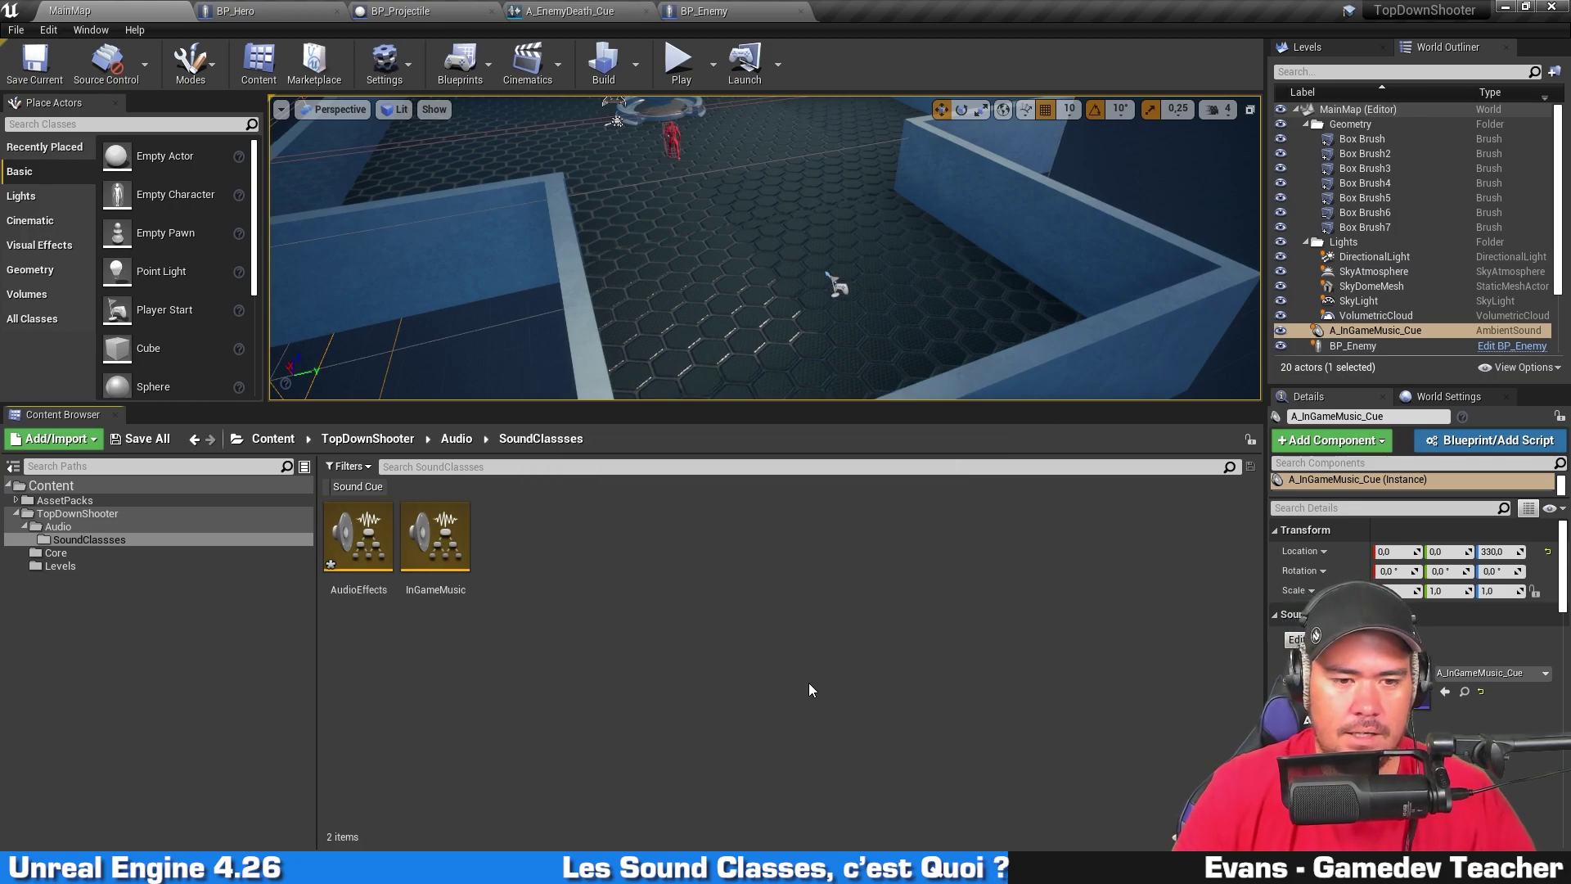
Step: Play-test the level by moving the hero around and shooting at enemies to hear the current sounds, and stop the session
left_click(681, 62)
key("w")
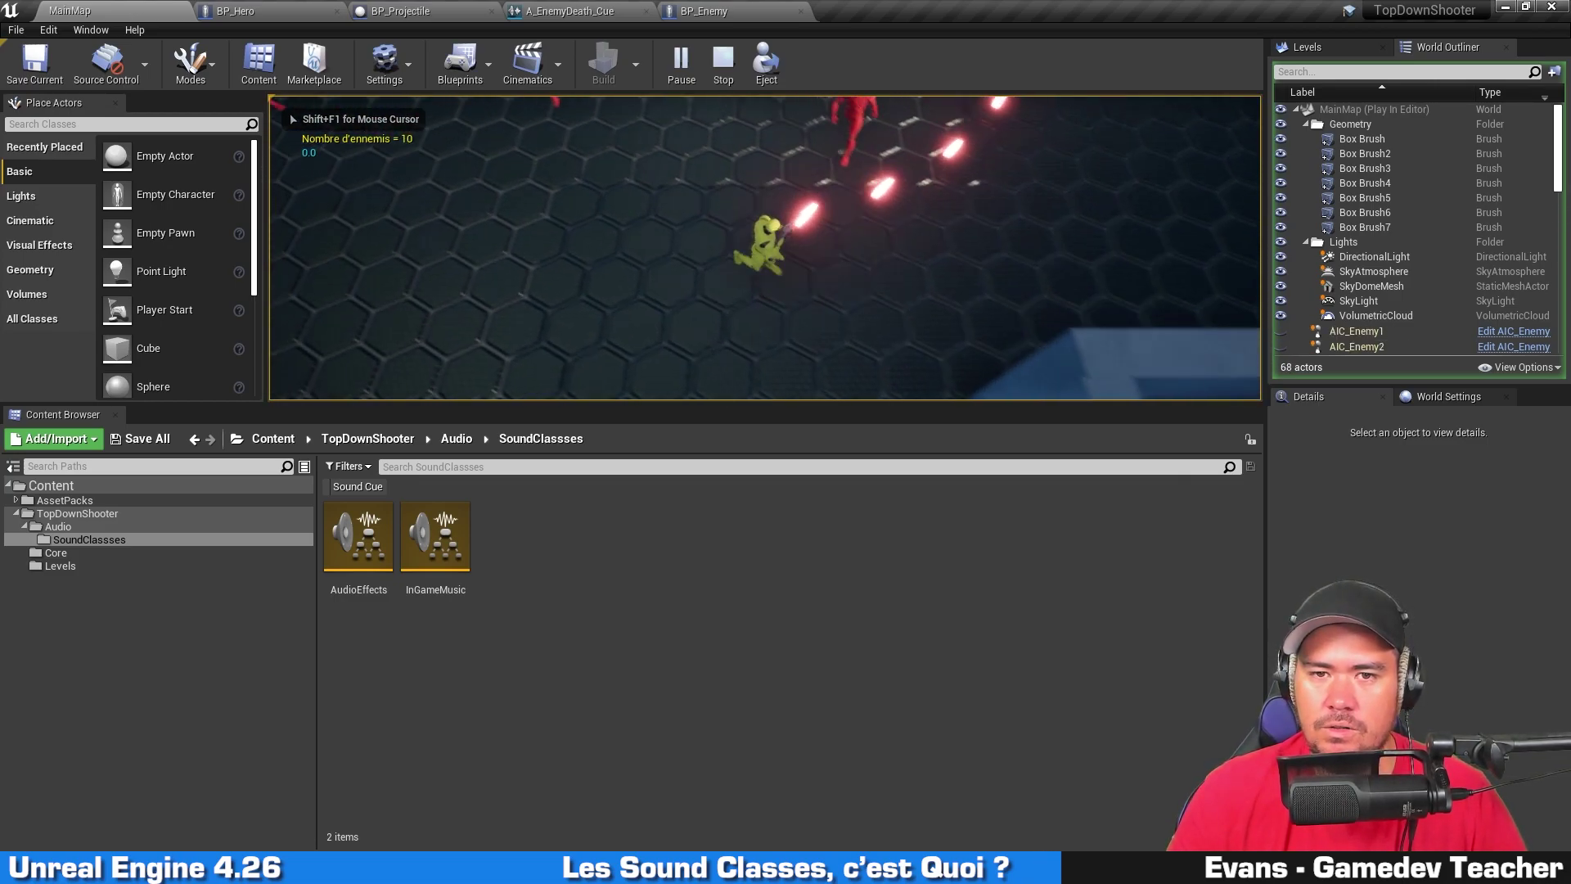
key("a")
key("d")
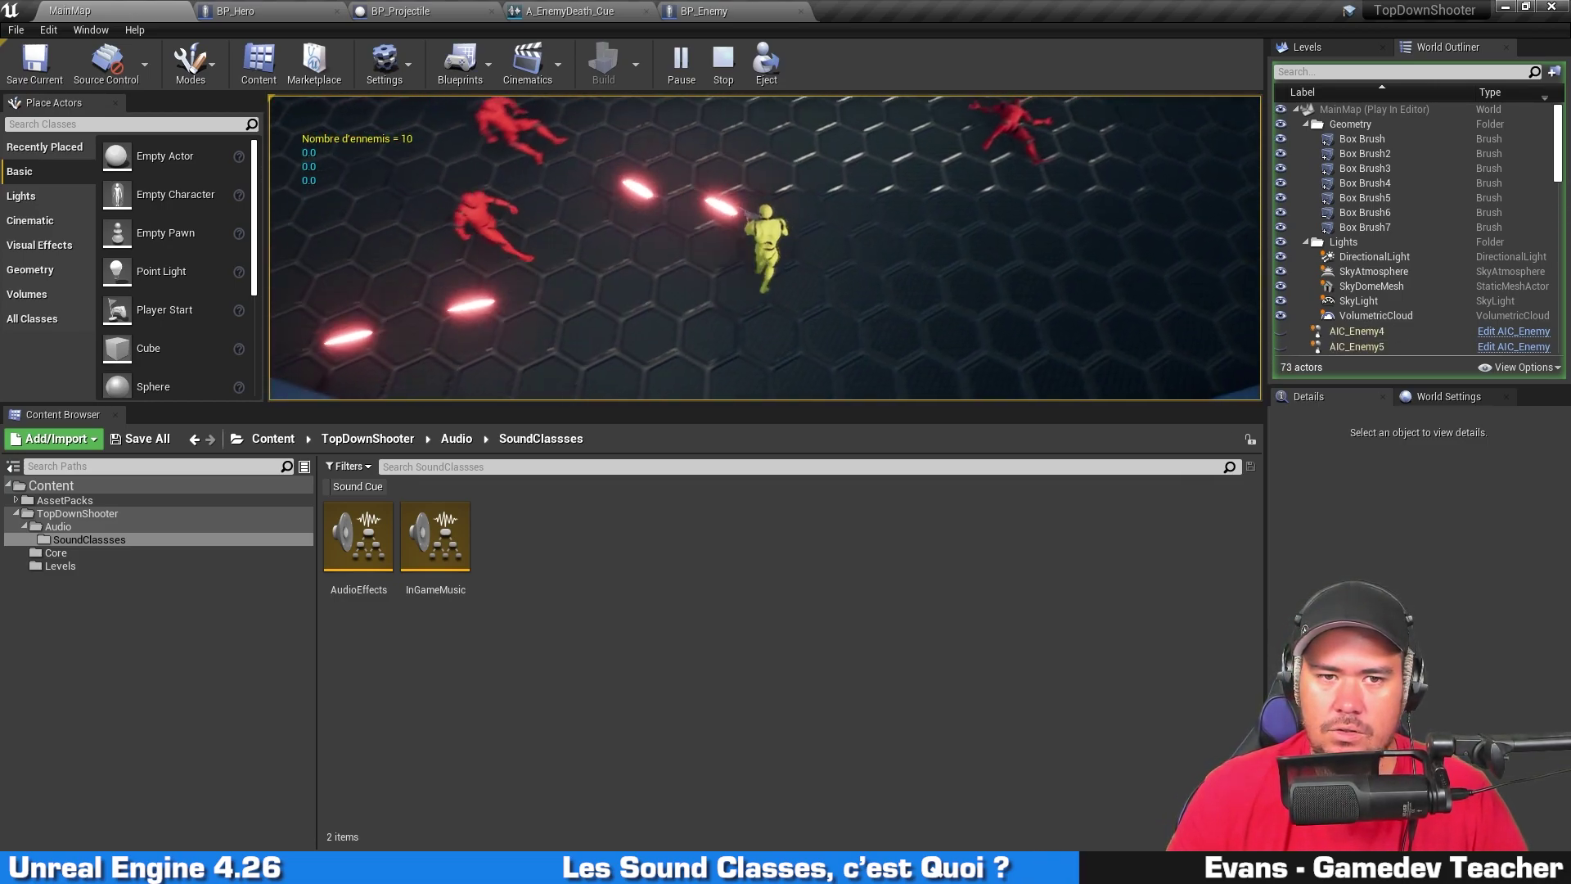
key("a")
key("w")
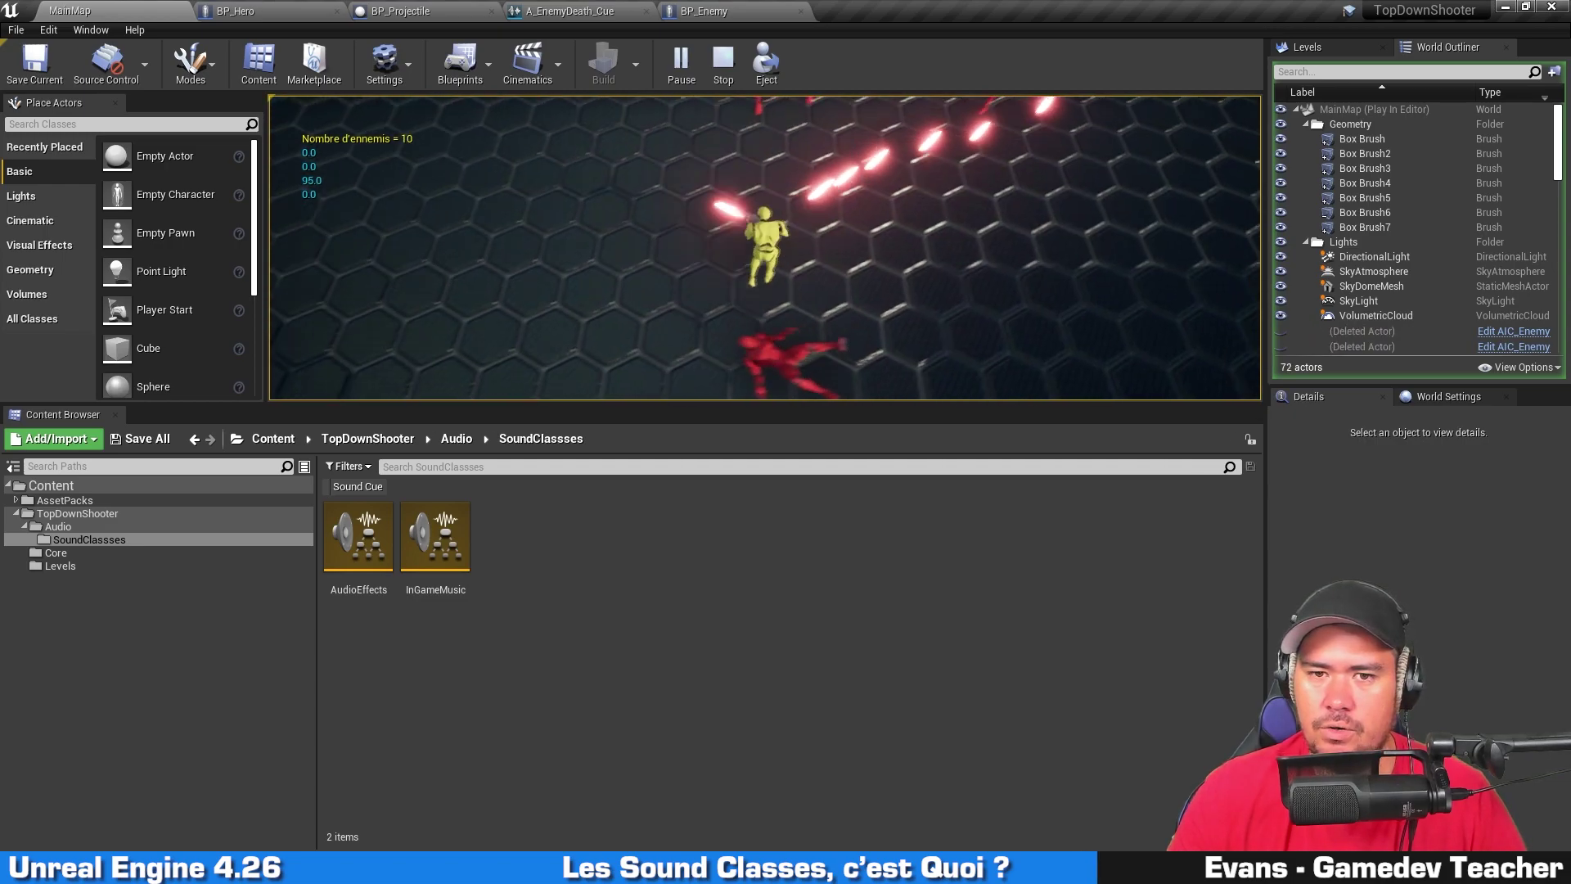
key("d")
key("Escape")
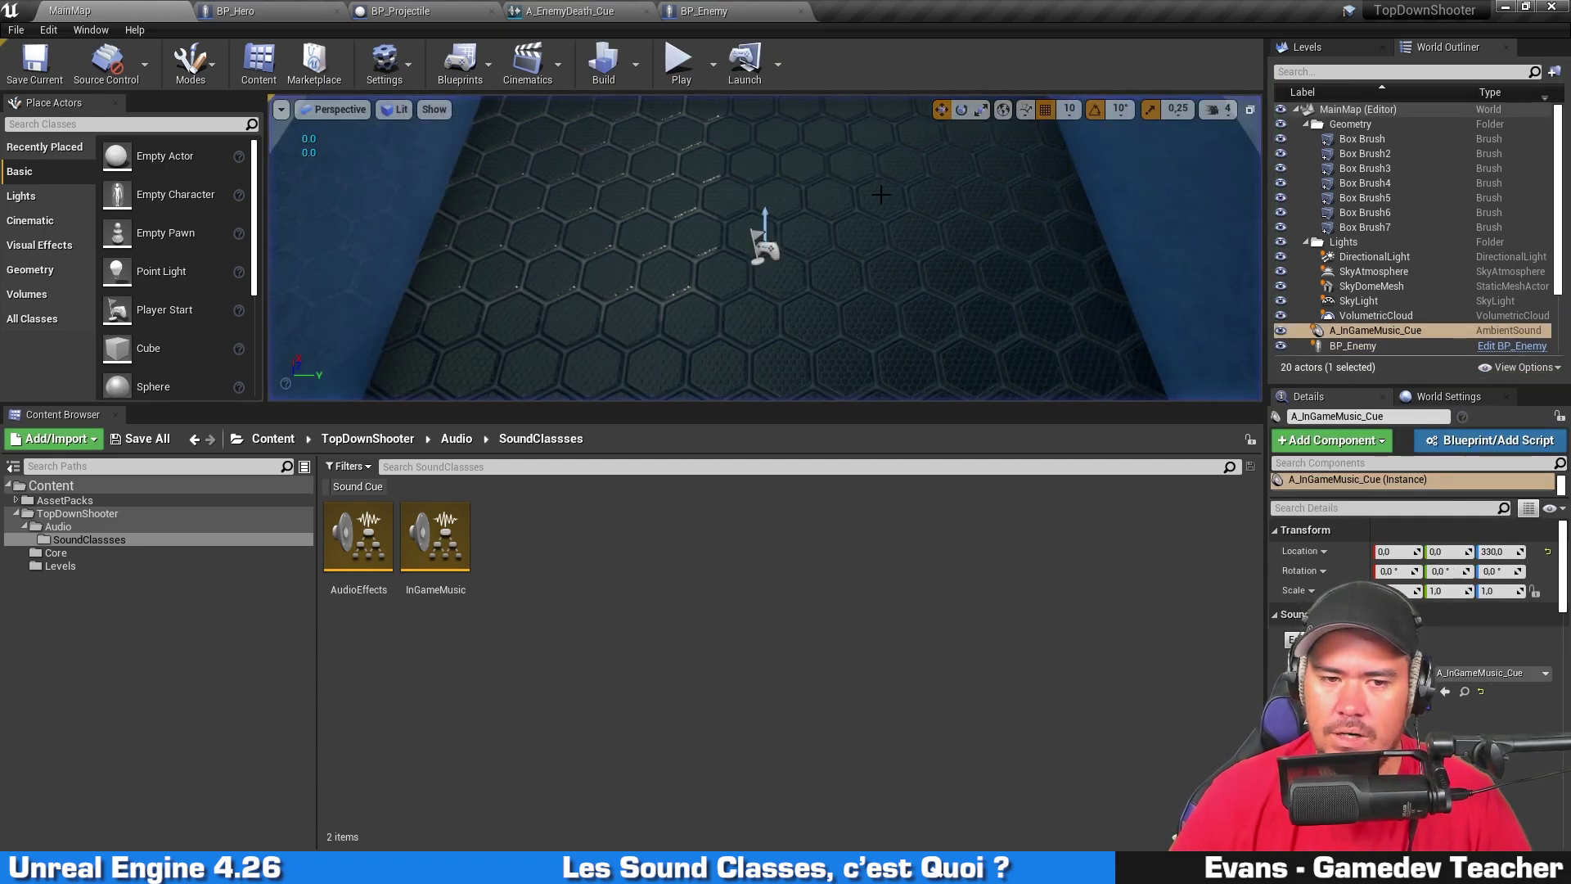
Step: Assign the InGameMusic sound class to A_InGameMusic_Cue, save the cue and return to the Sound Cues in the Audio folder
left_click(79, 527)
left_click(356, 486)
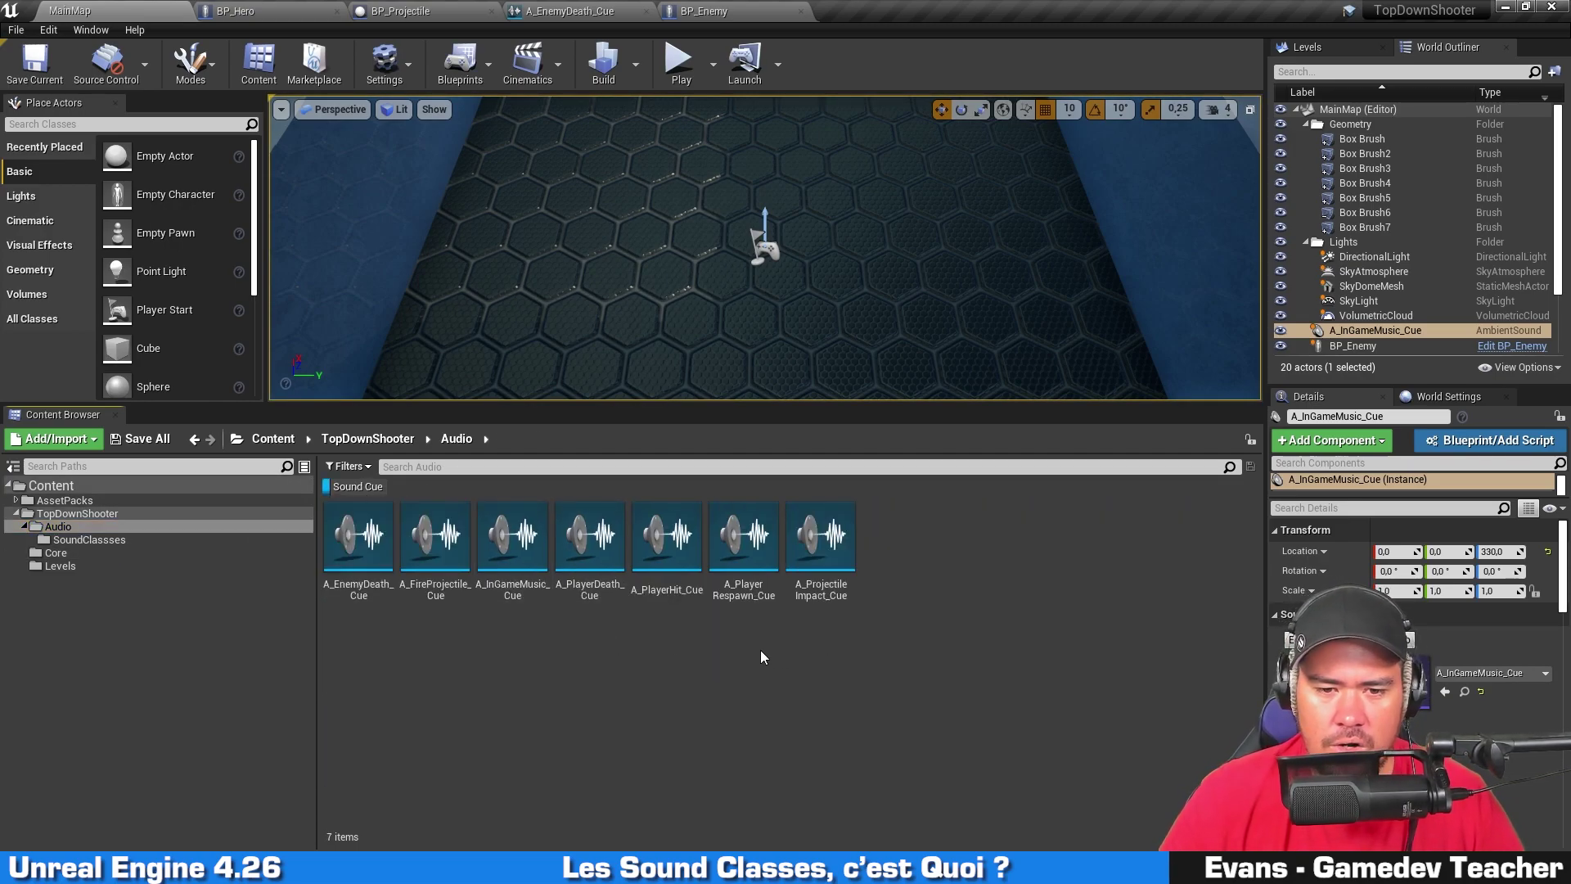
double_click(510, 564)
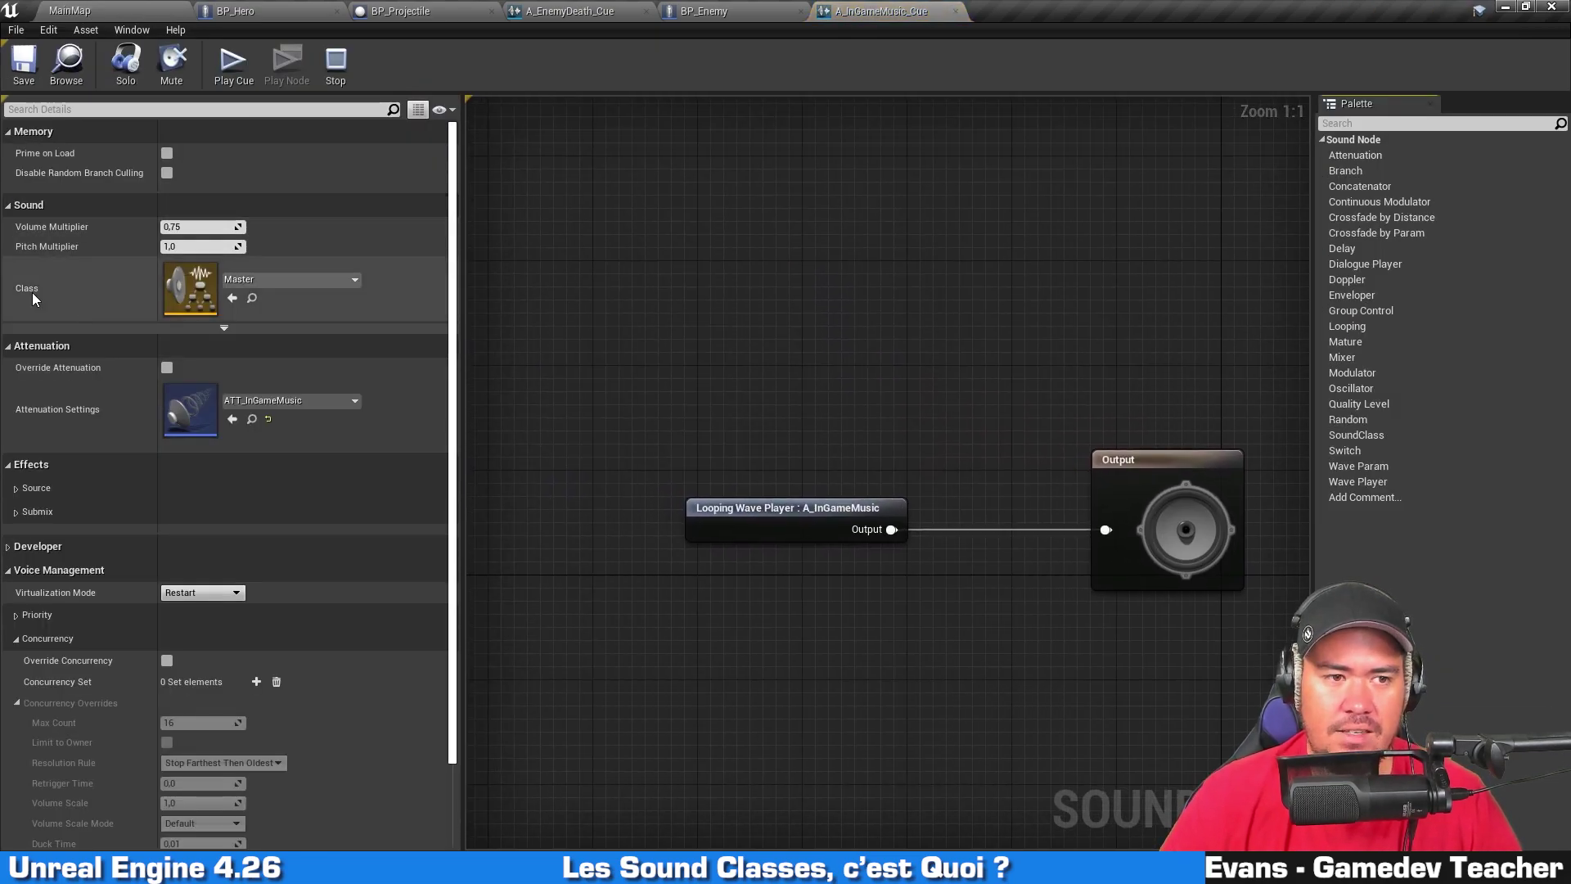
left_click(324, 280)
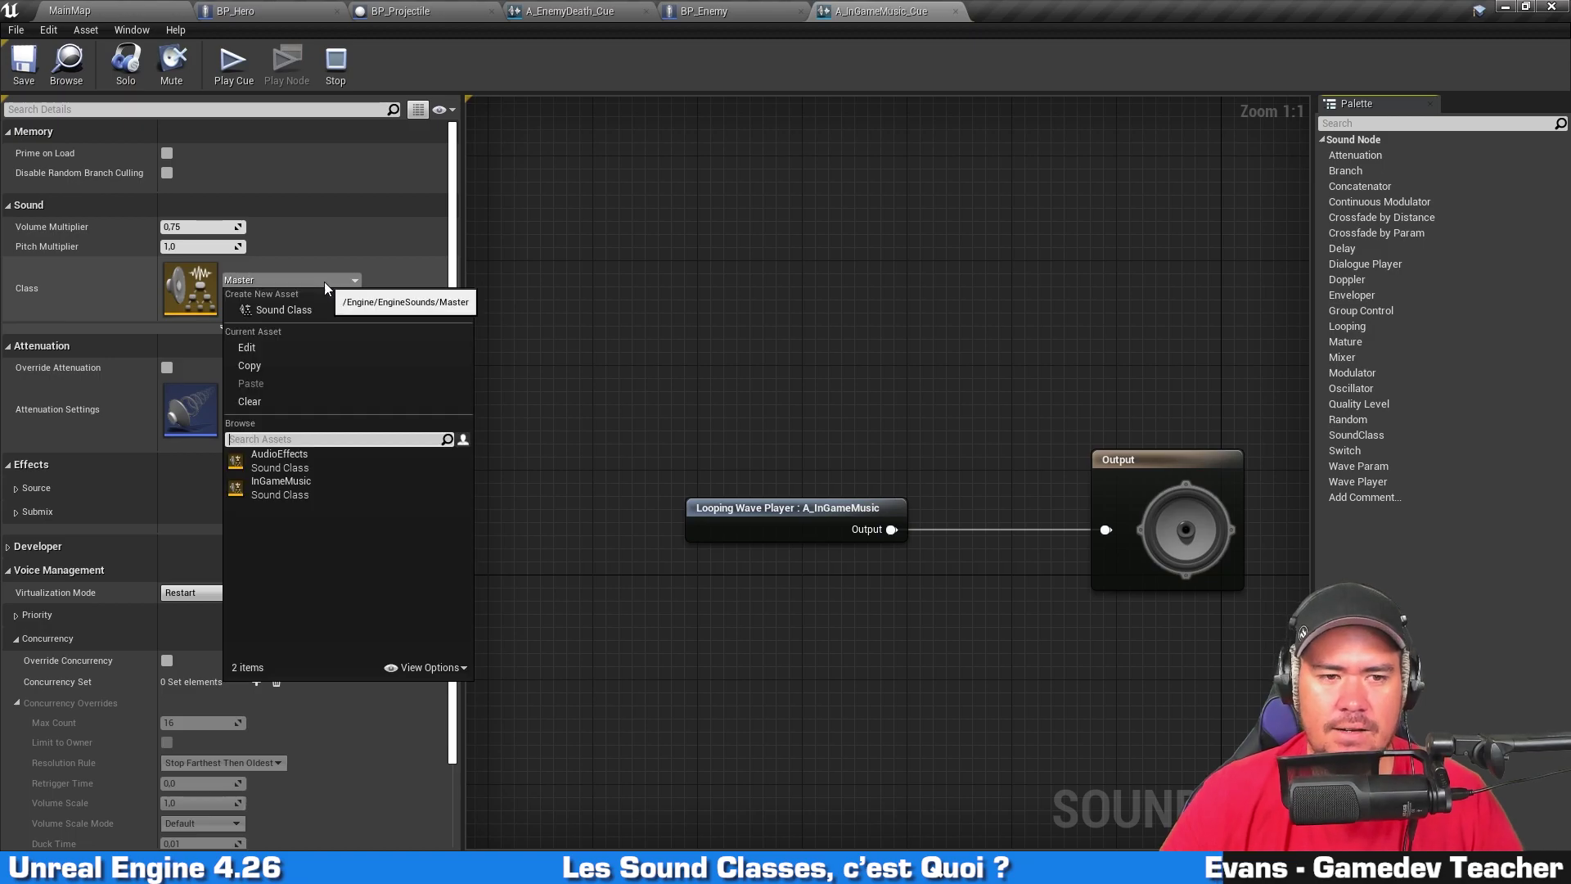
left_click(325, 486)
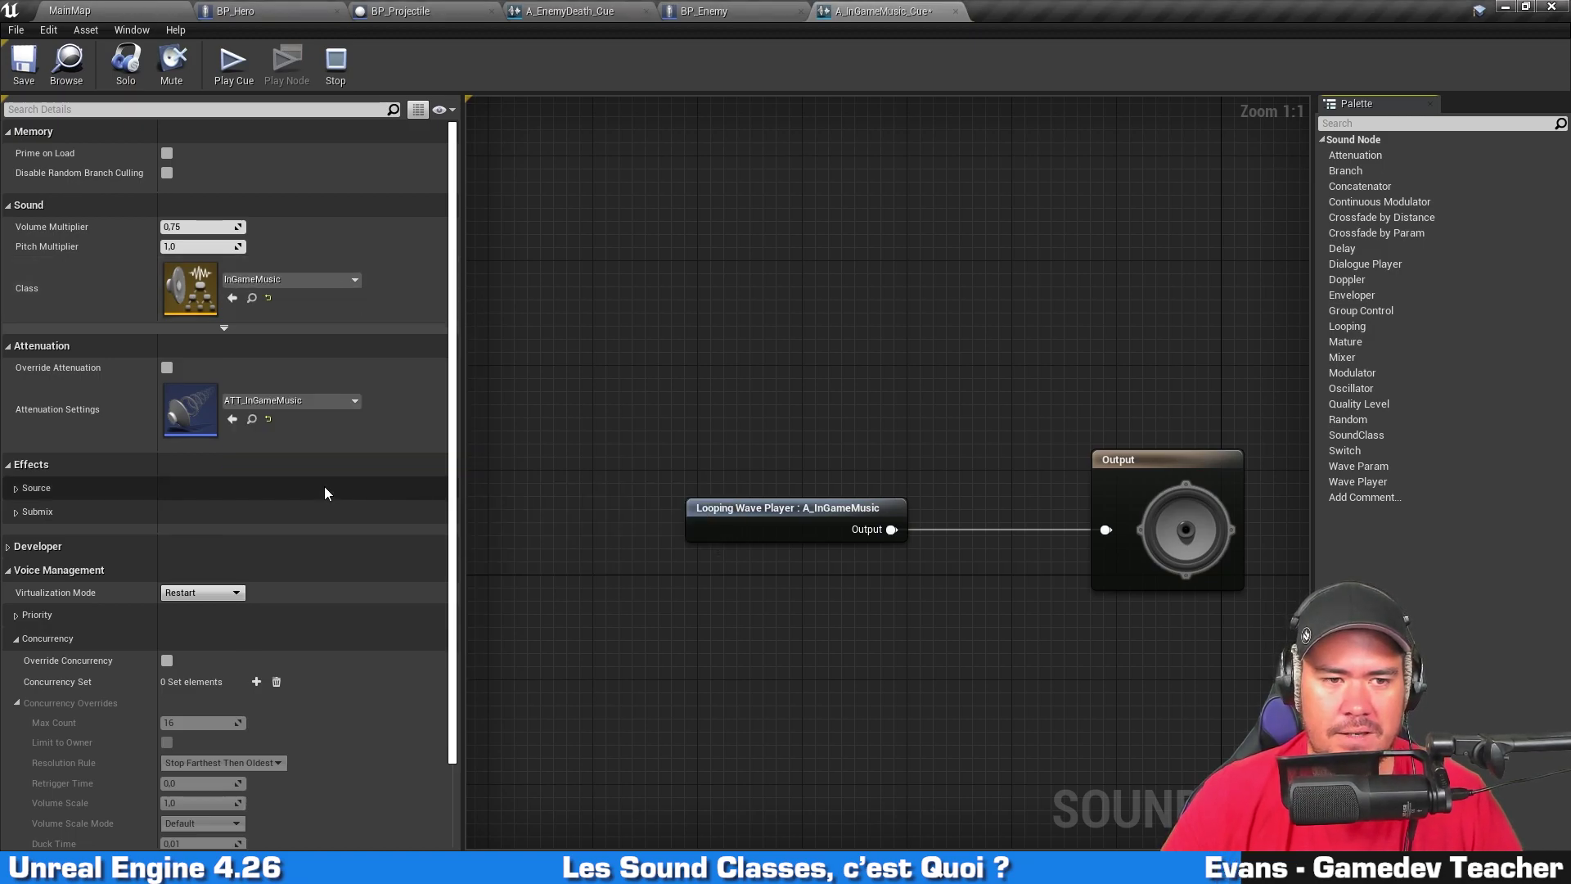
left_click(23, 74)
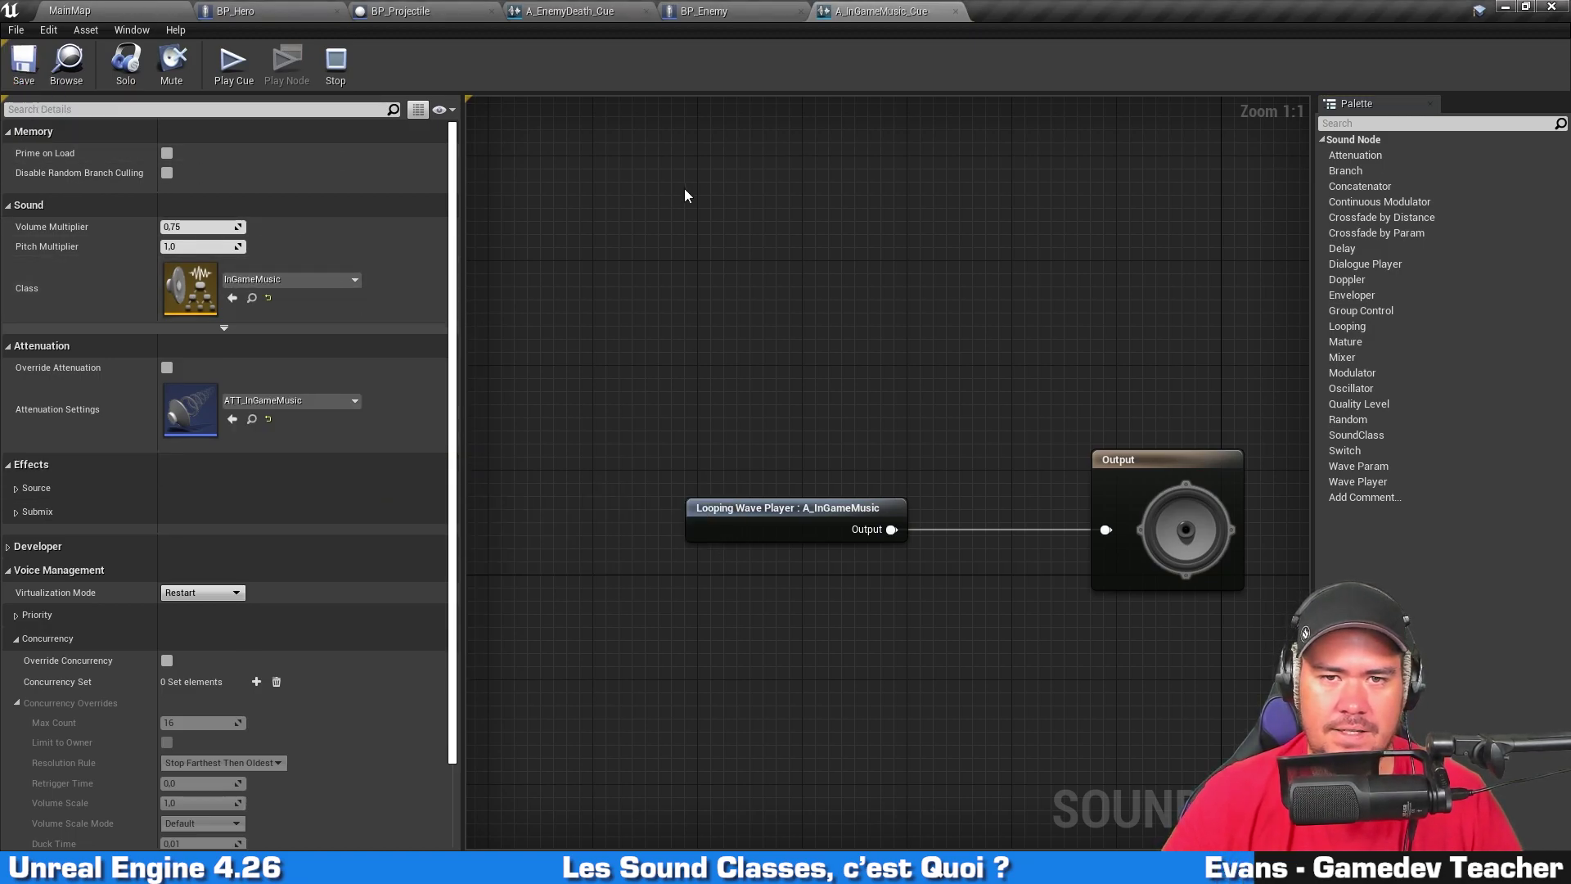
left_click(955, 12)
left_click(90, 11)
Step: Bulk edit all Sound Cues except A_InGameMusic_Cue in the property matrix, set their Class to AudioEffects, save and return to MainMap
left_click(757, 697)
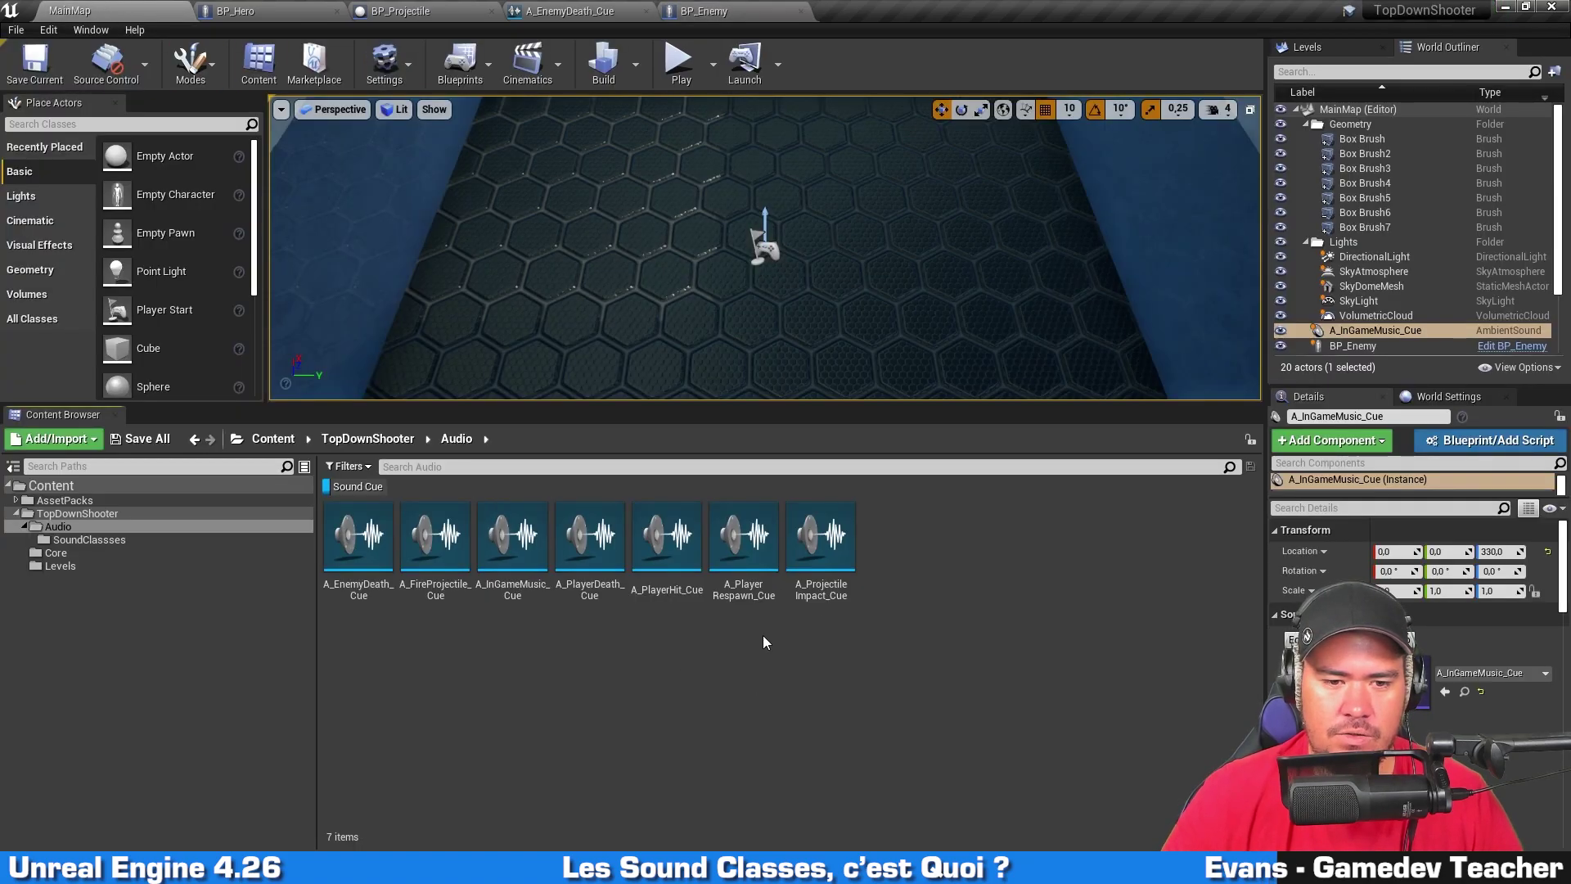
key("ctrl+a")
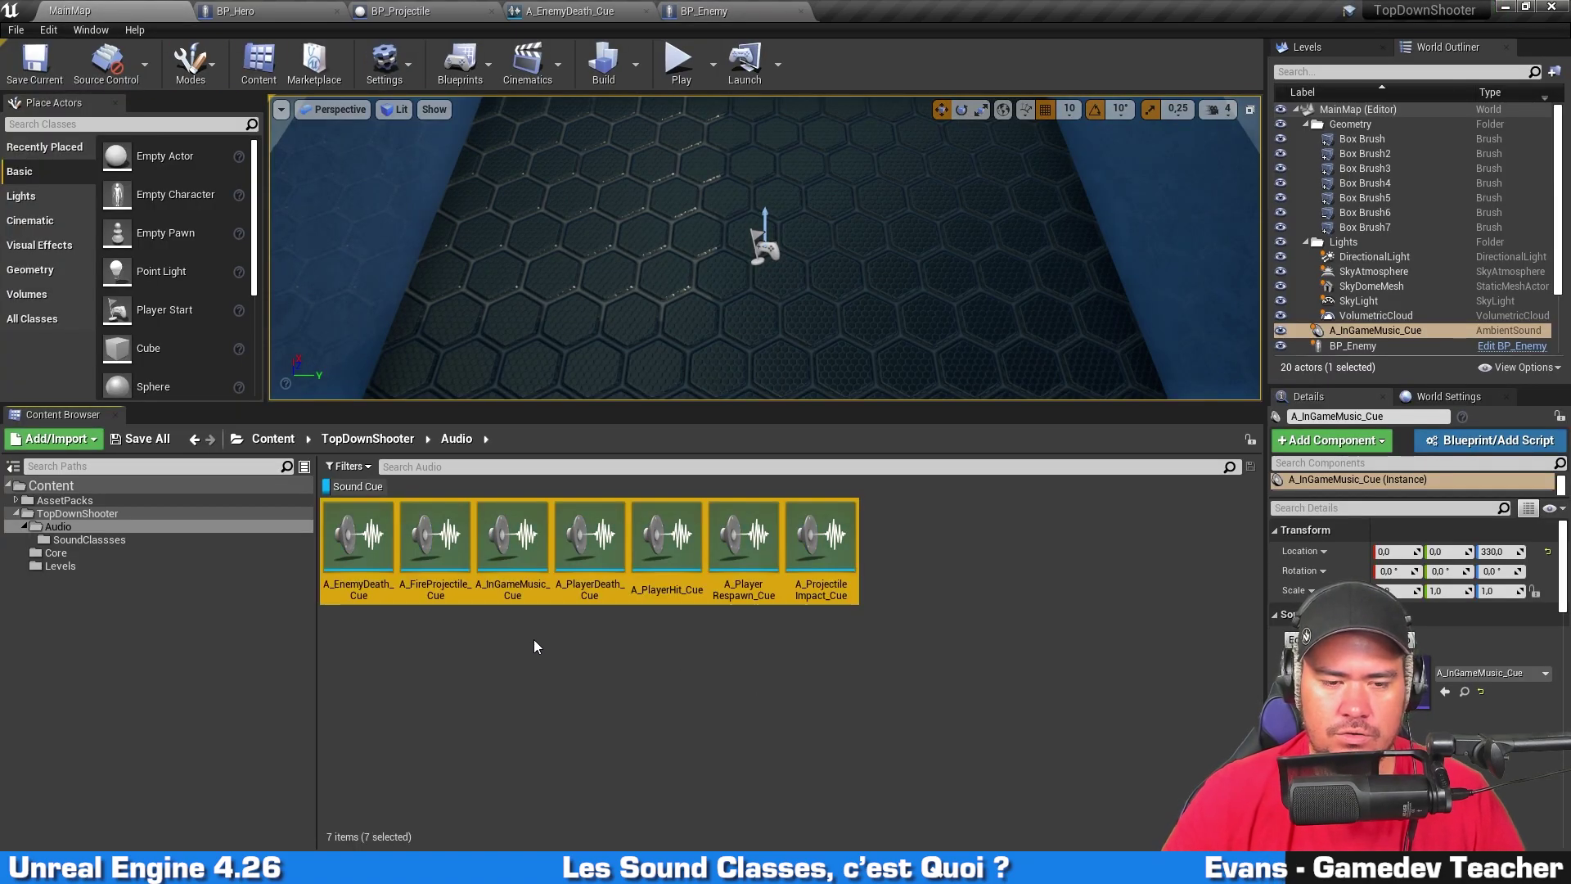
left_click(513, 573, "ctrl")
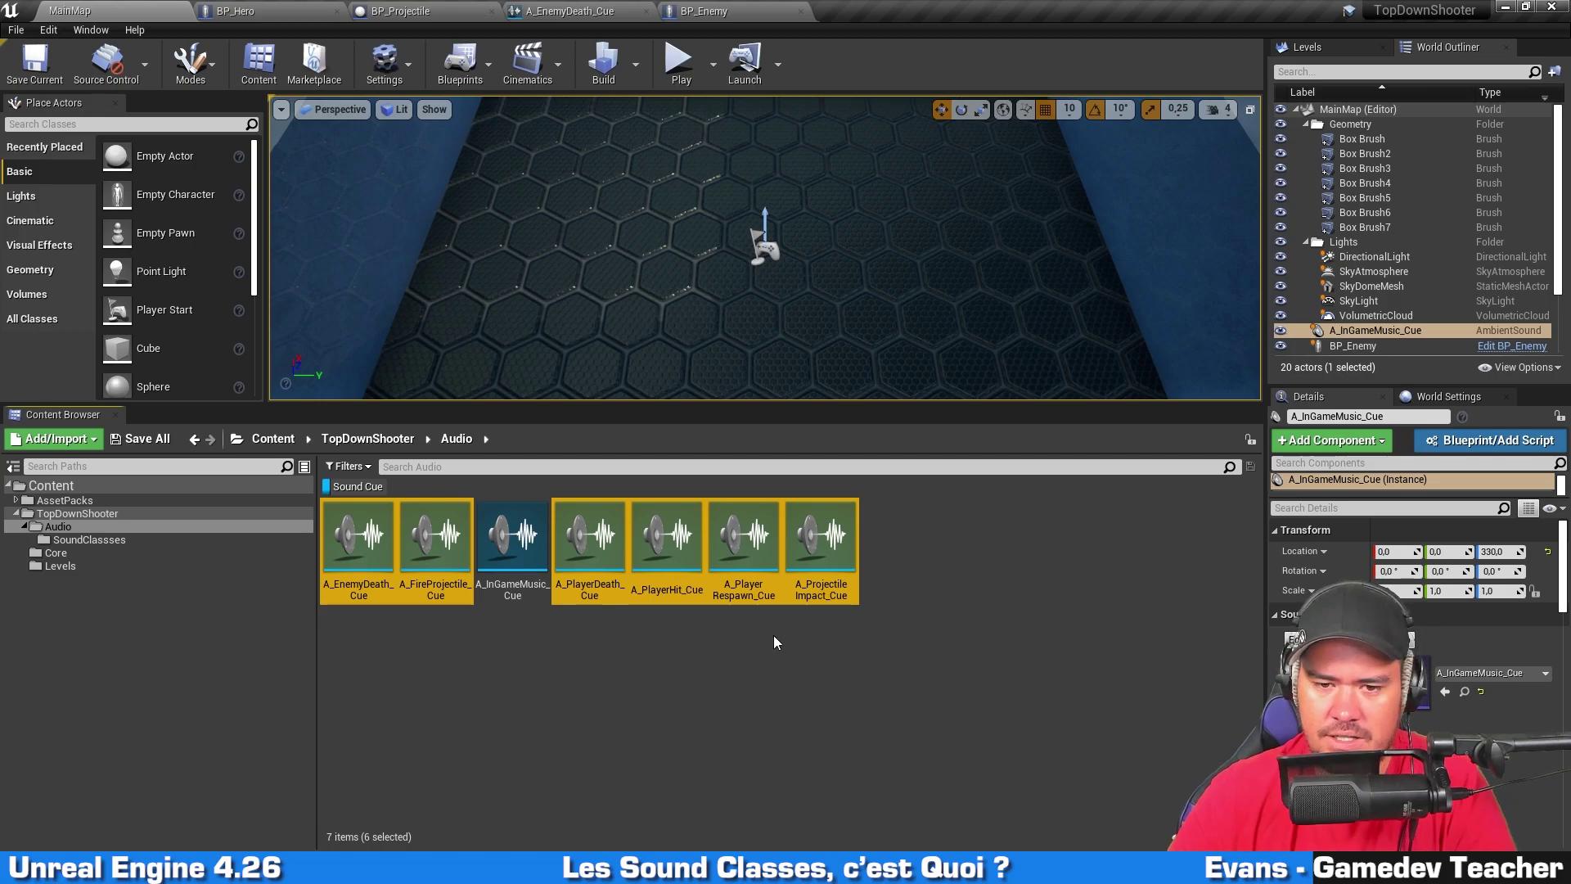
right_click(814, 583)
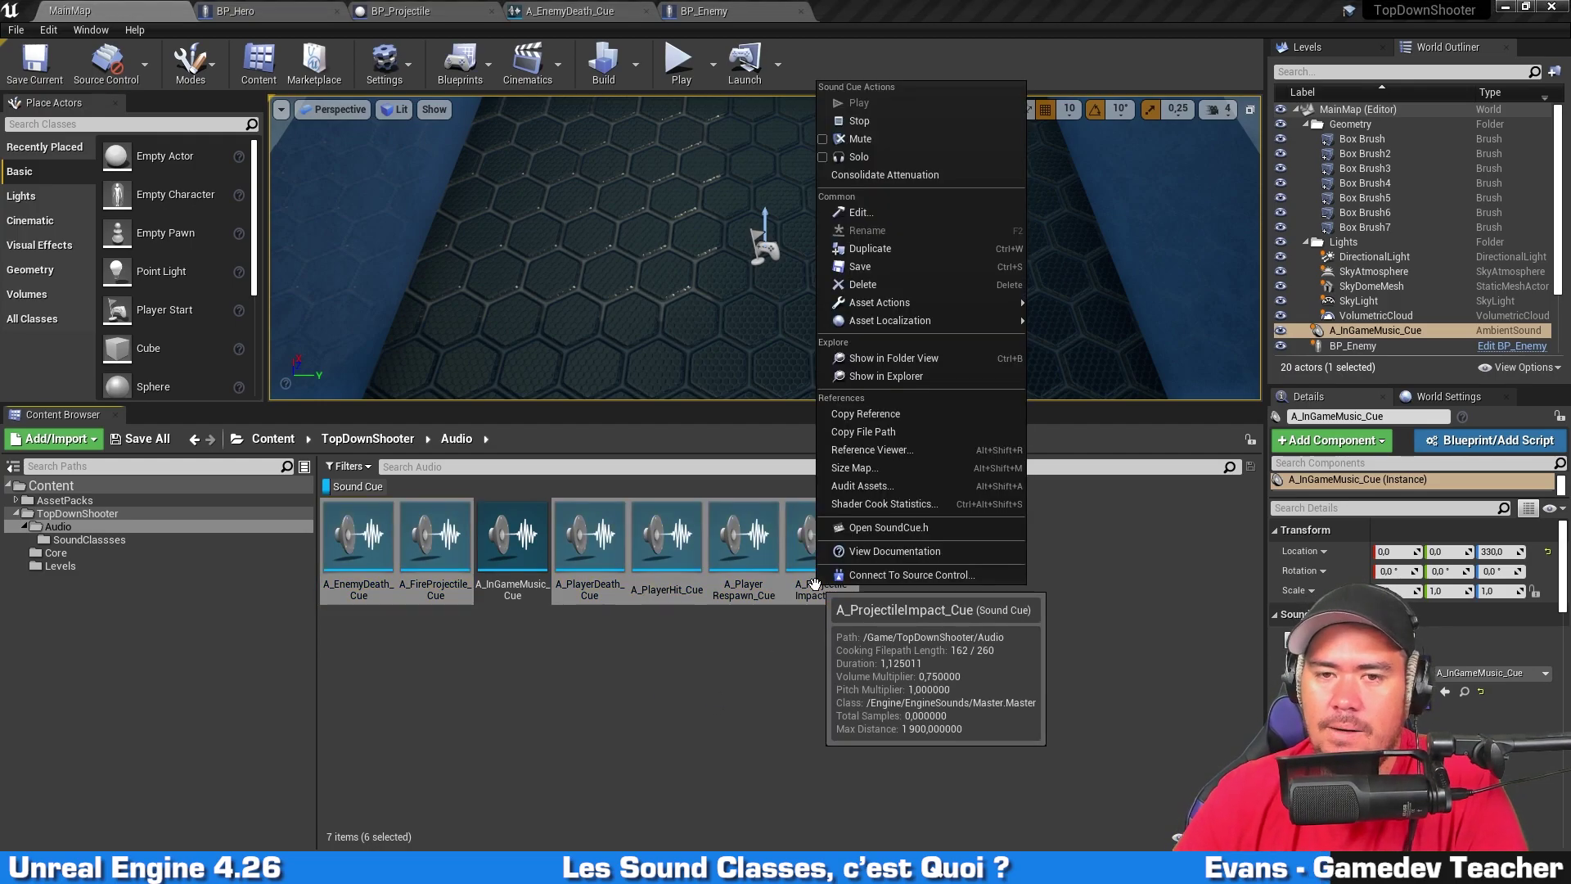
mouse_move(901, 304)
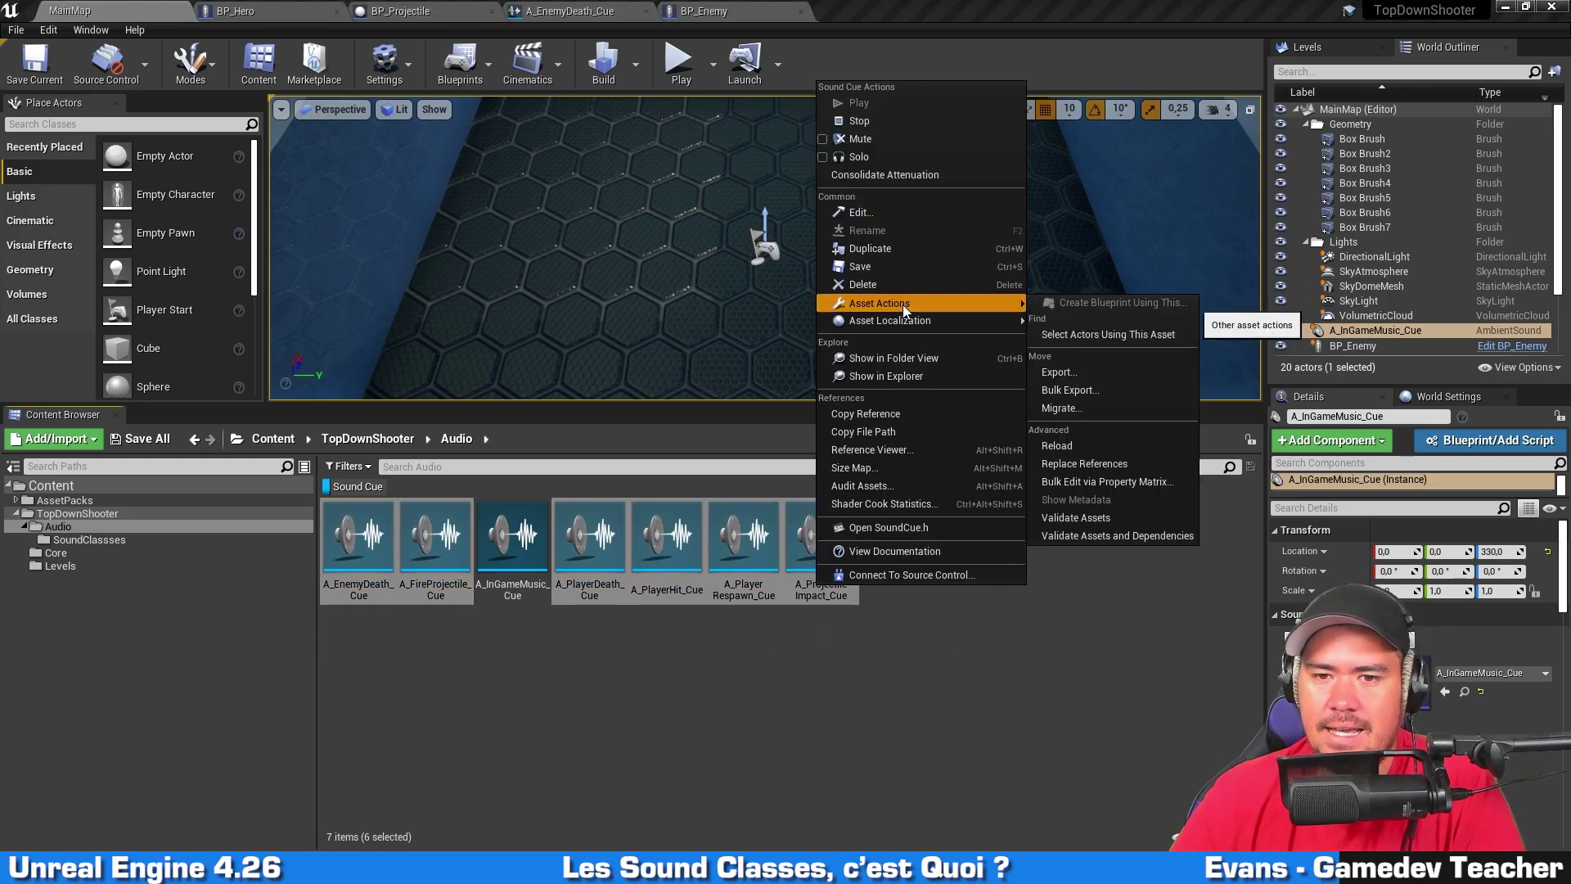
left_click(1121, 480)
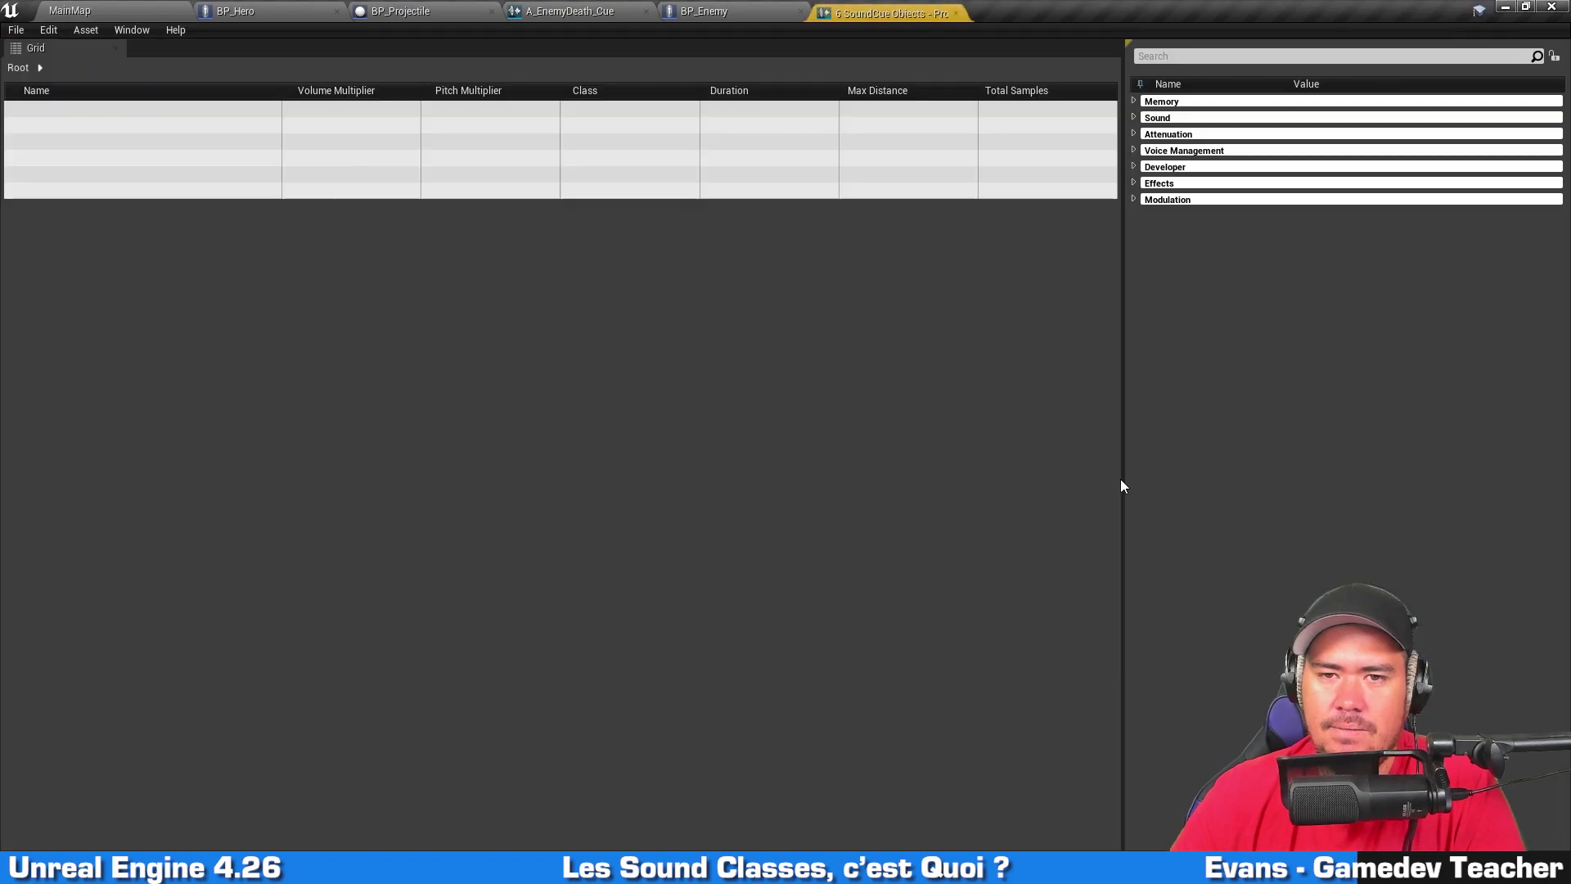
left_click(1177, 120)
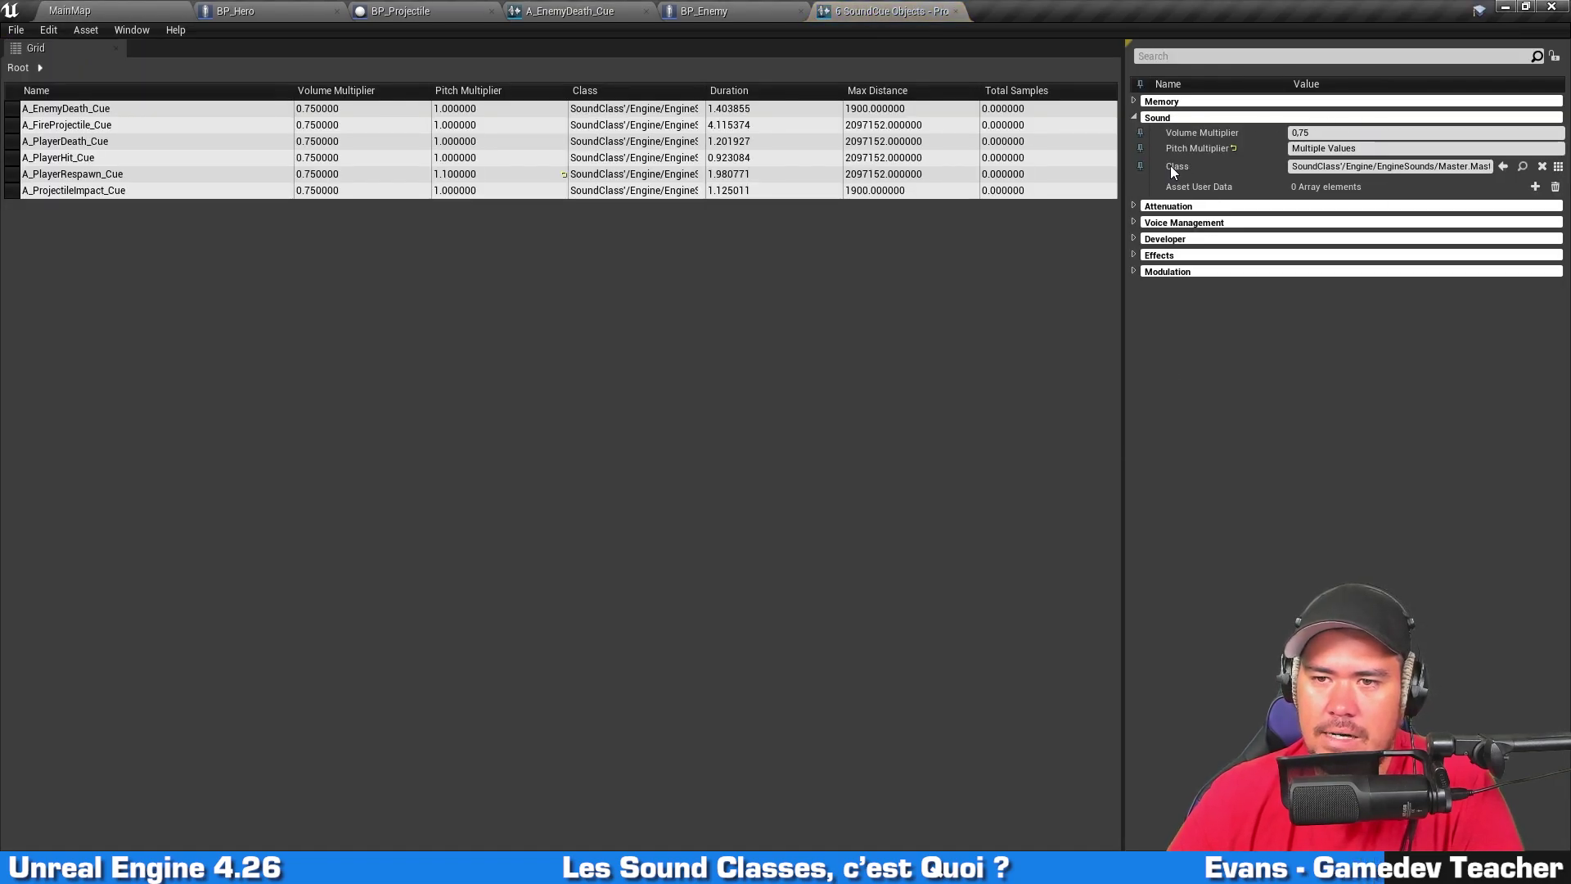
left_click(1559, 168)
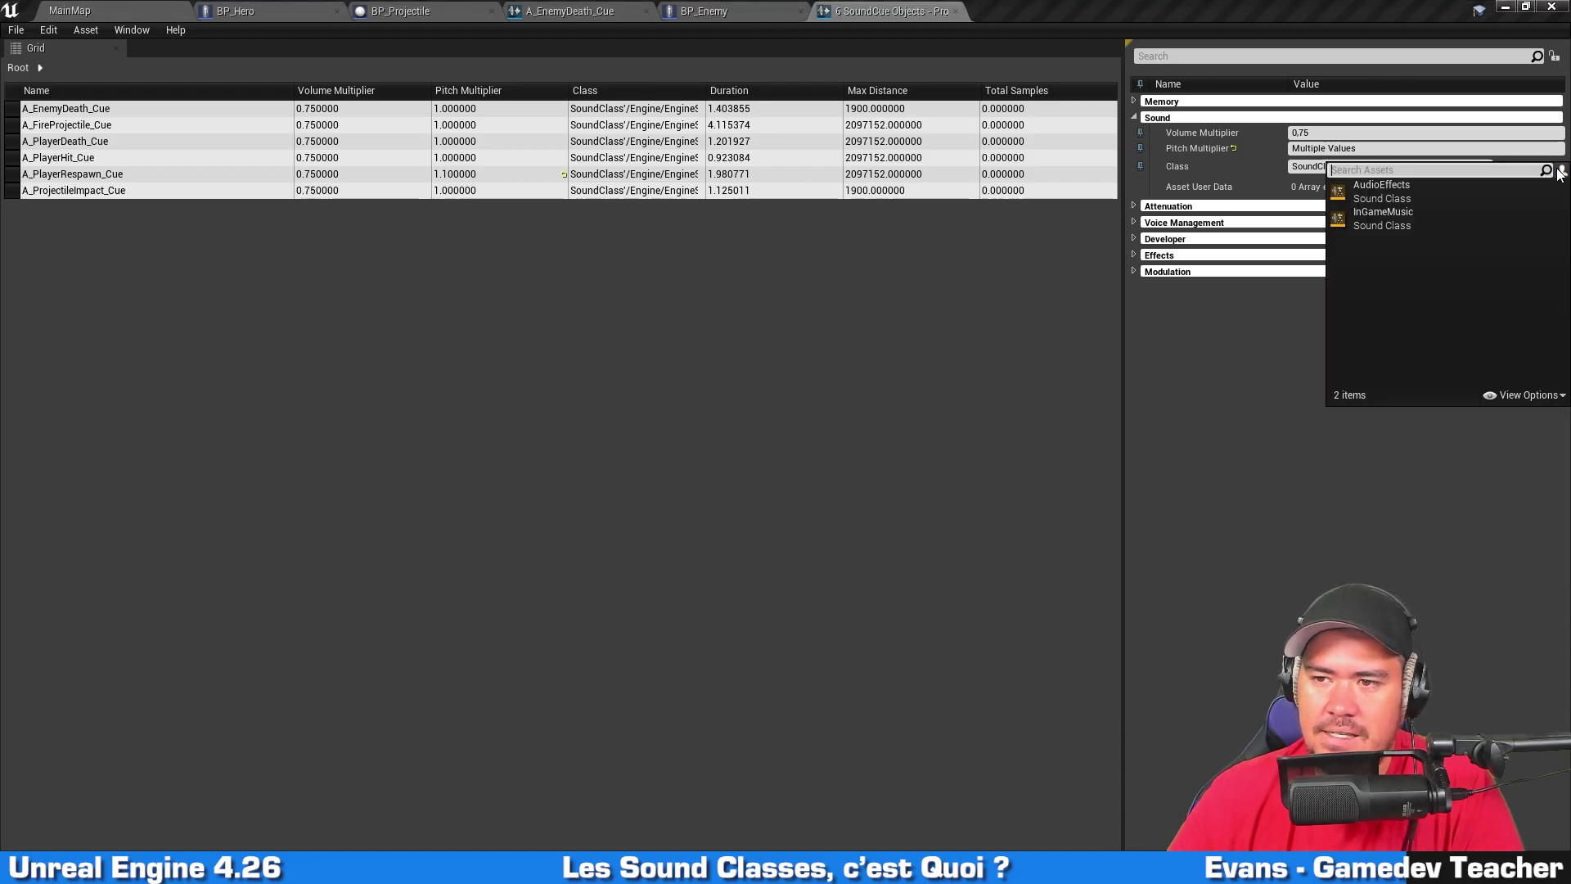
left_click(1407, 188)
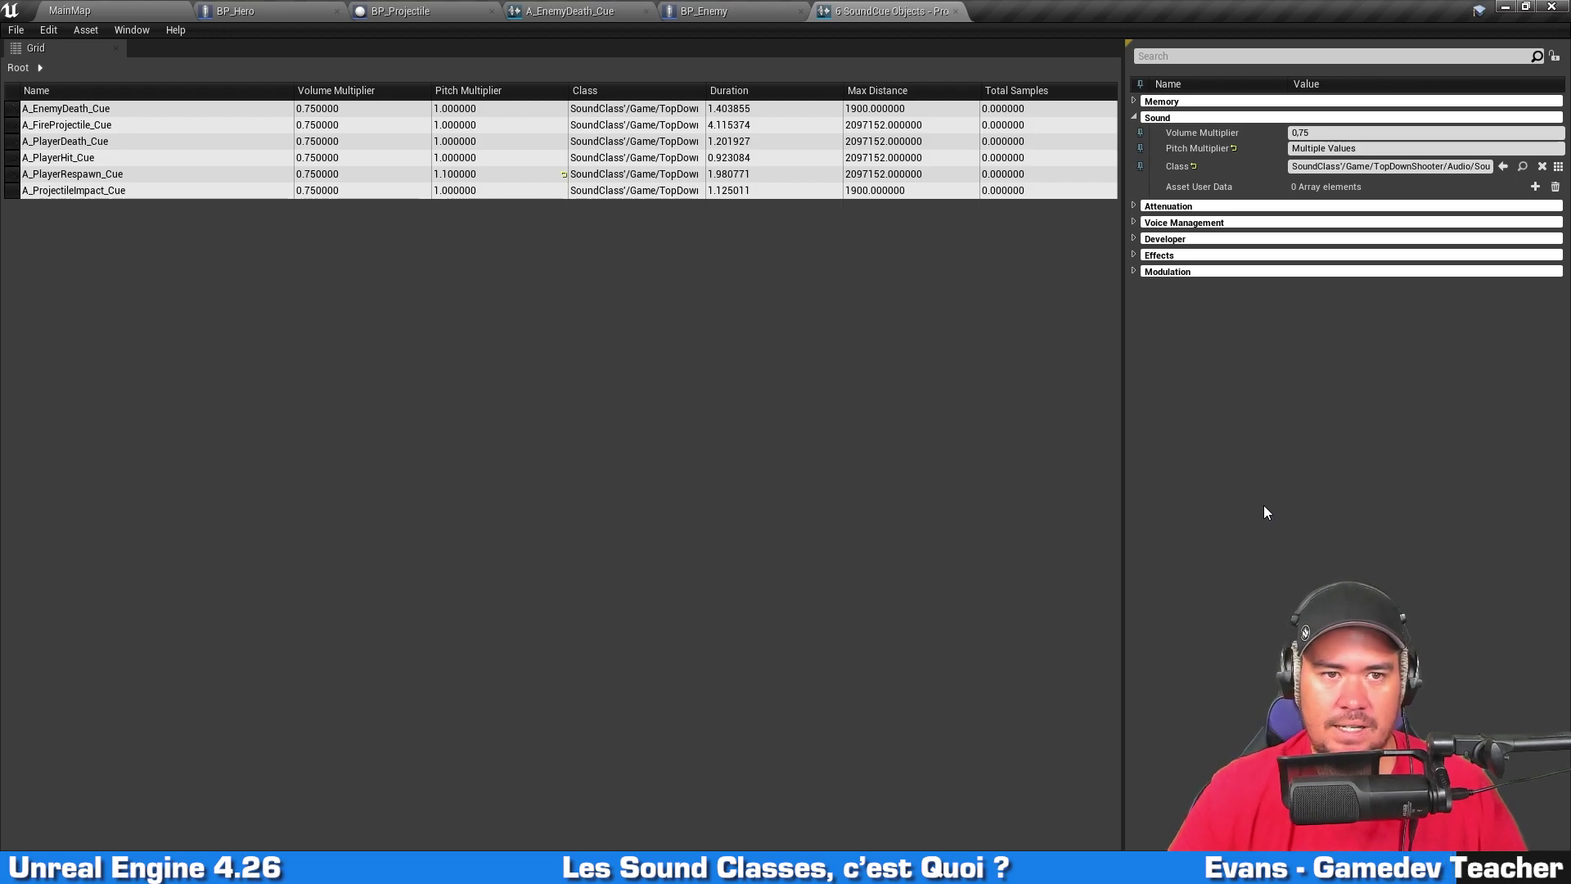
key("ctrl+s")
left_click(162, 9)
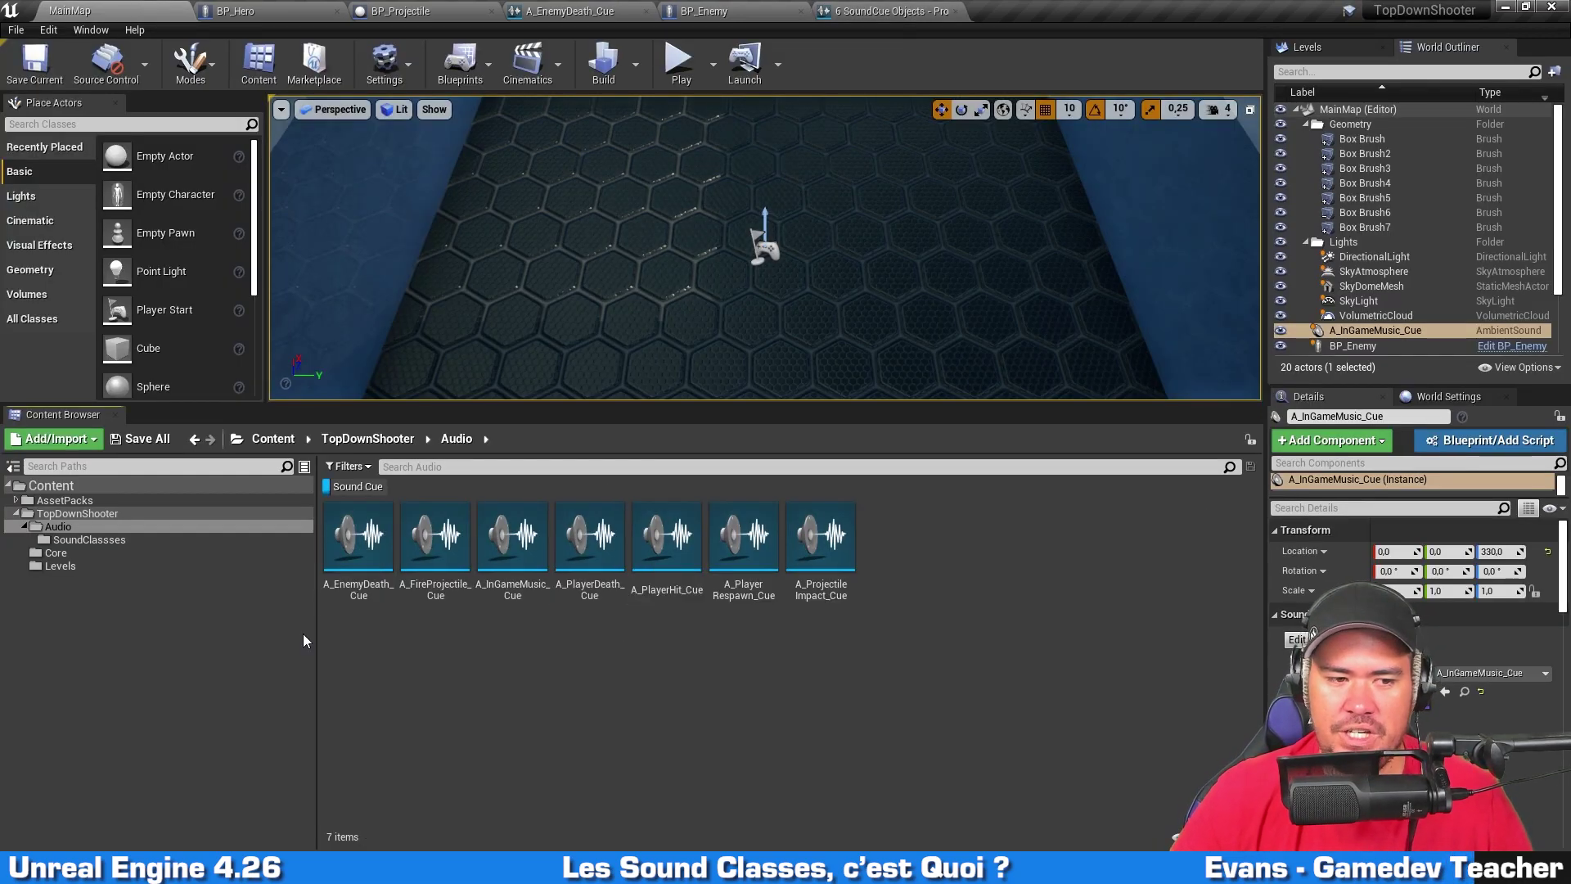
Step: Turn off the Sound Cue filter, open the AudioEffects sound class from SoundClassses and open its Volume for editing
left_click(353, 488)
double_click(359, 536)
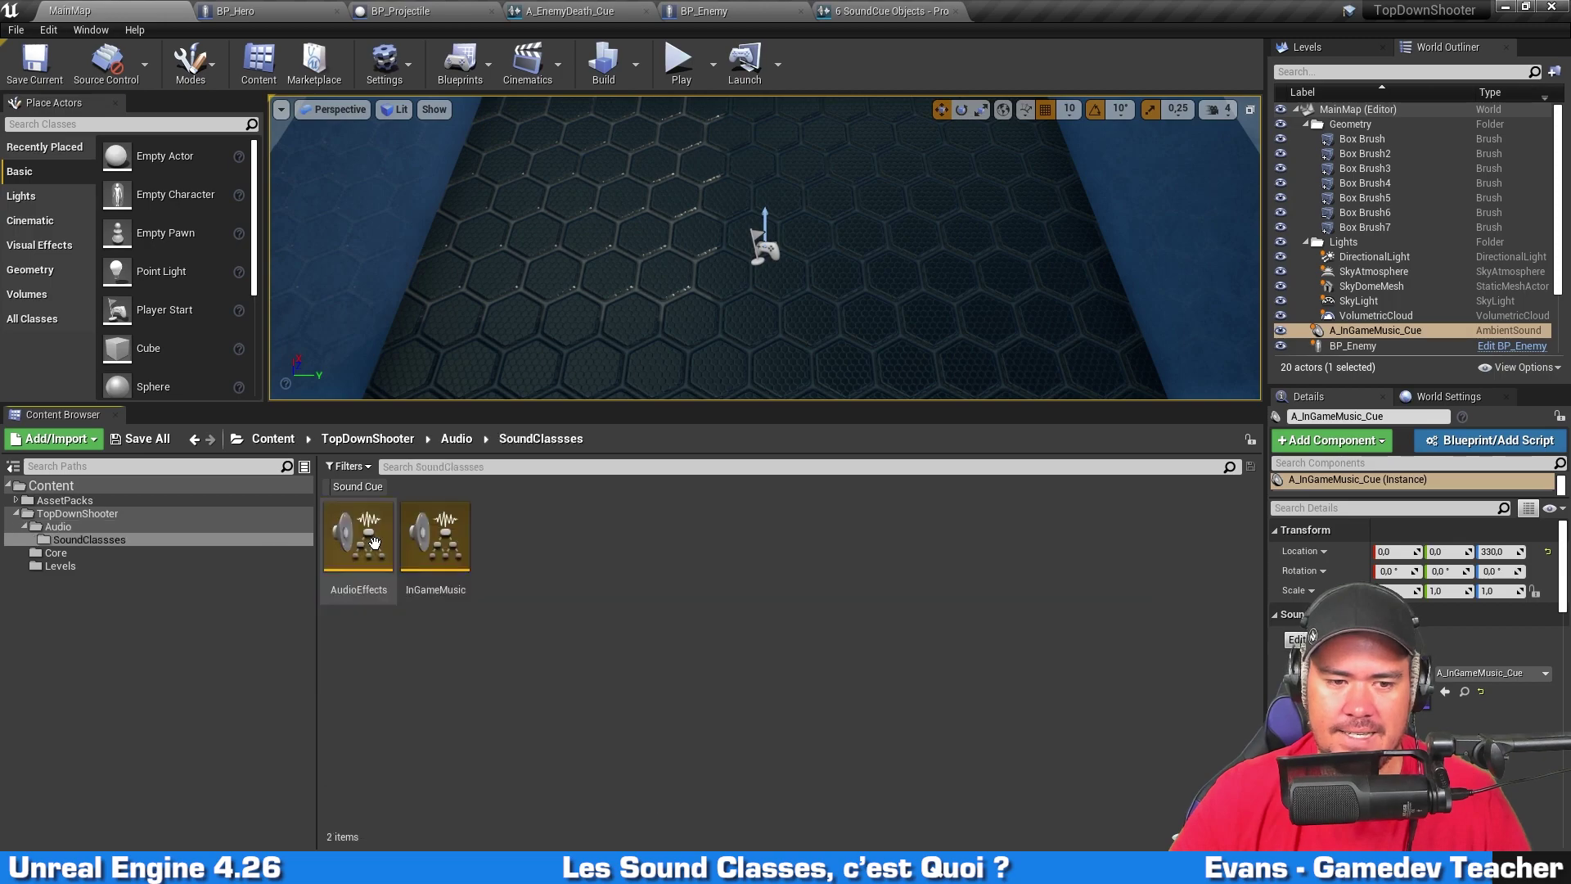
double_click(352, 587)
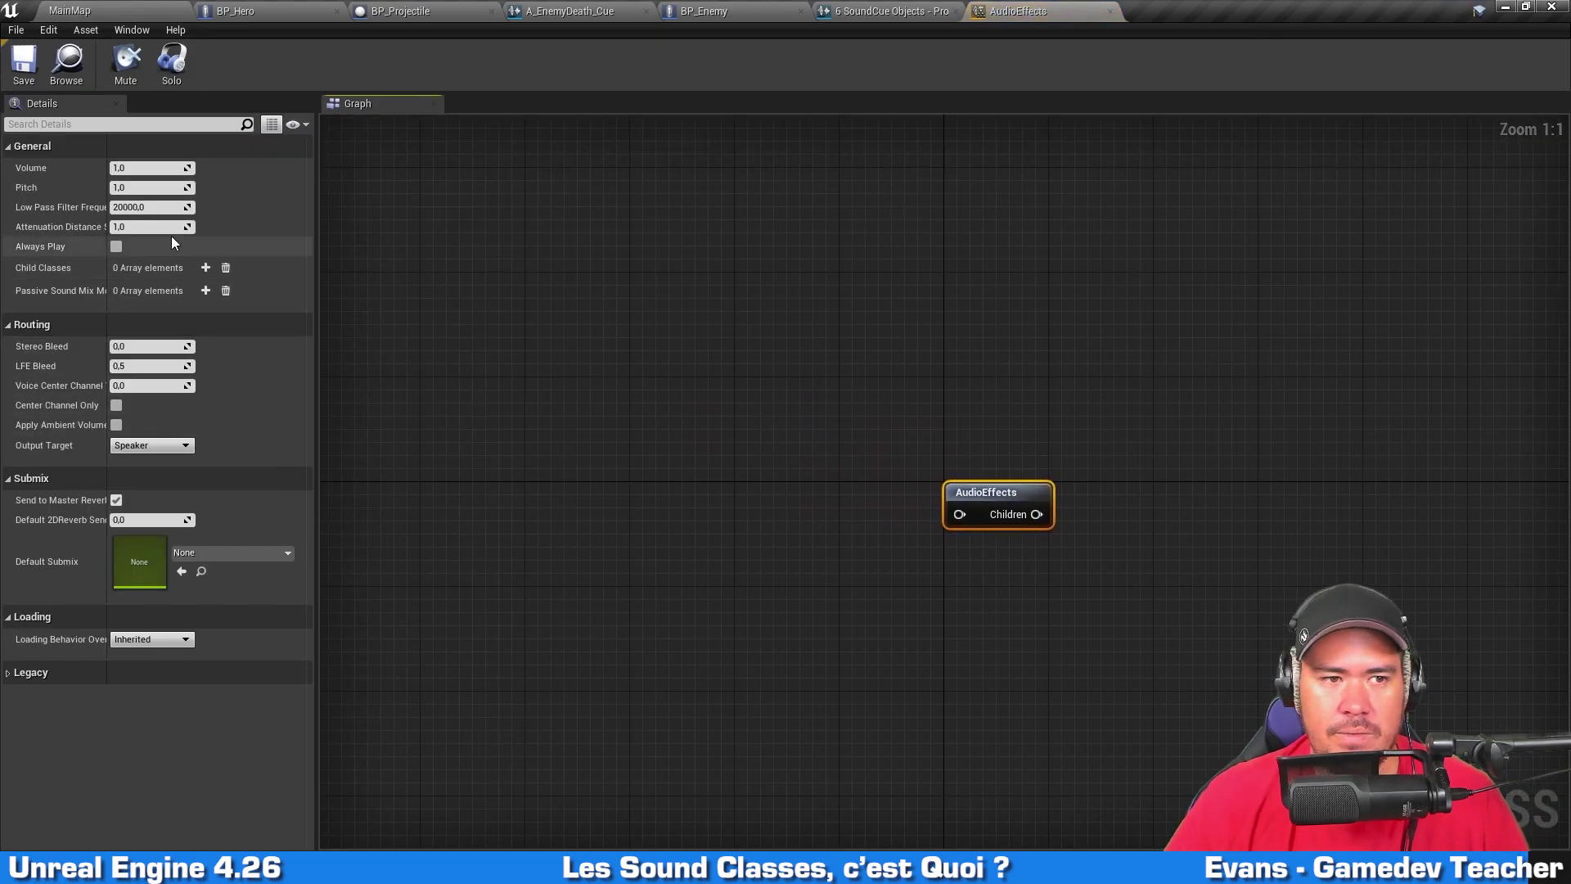
left_click(137, 168)
key("Return")
left_click(667, 296)
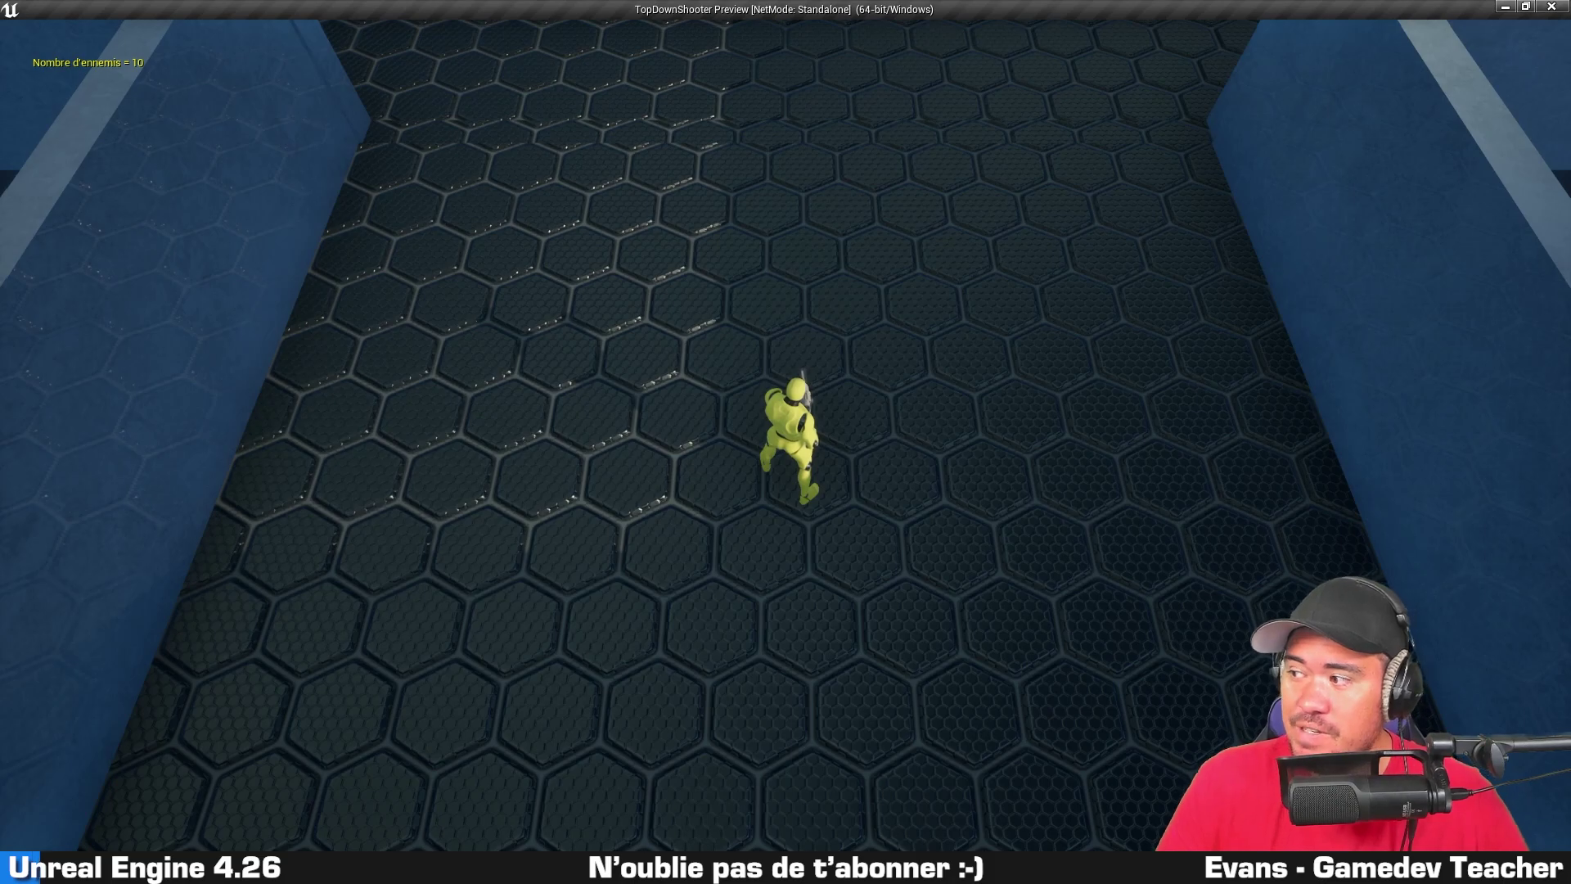
Step: Play-test the game in the standalone preview, moving the hero through the arena and firing at enemies to check the audio
key("s")
key("a")
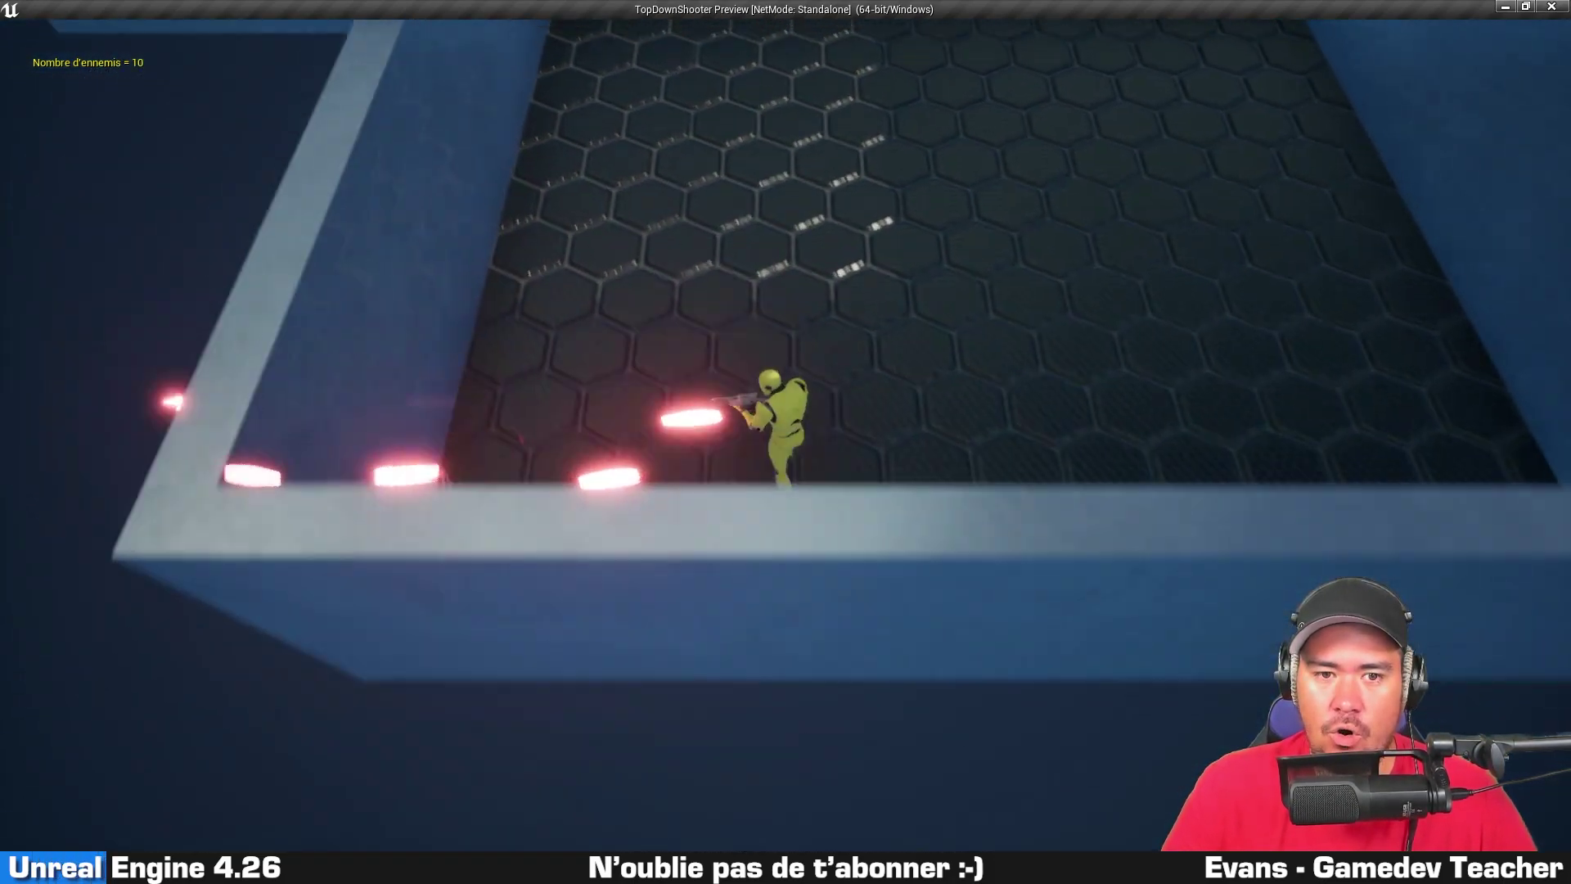
key("w")
key("d")
key("s")
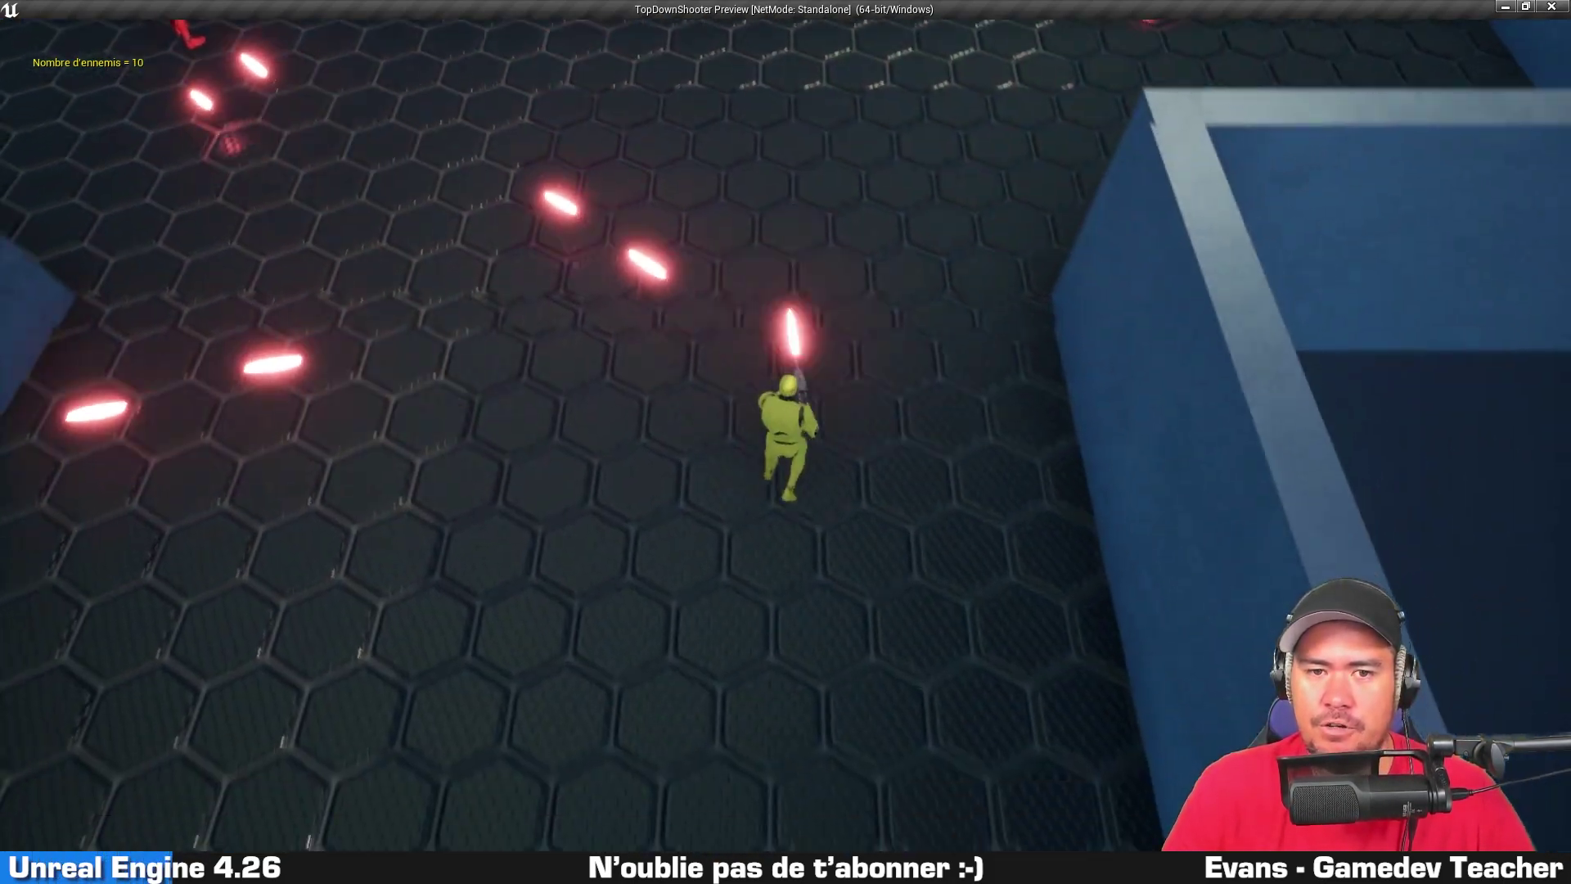
key("a")
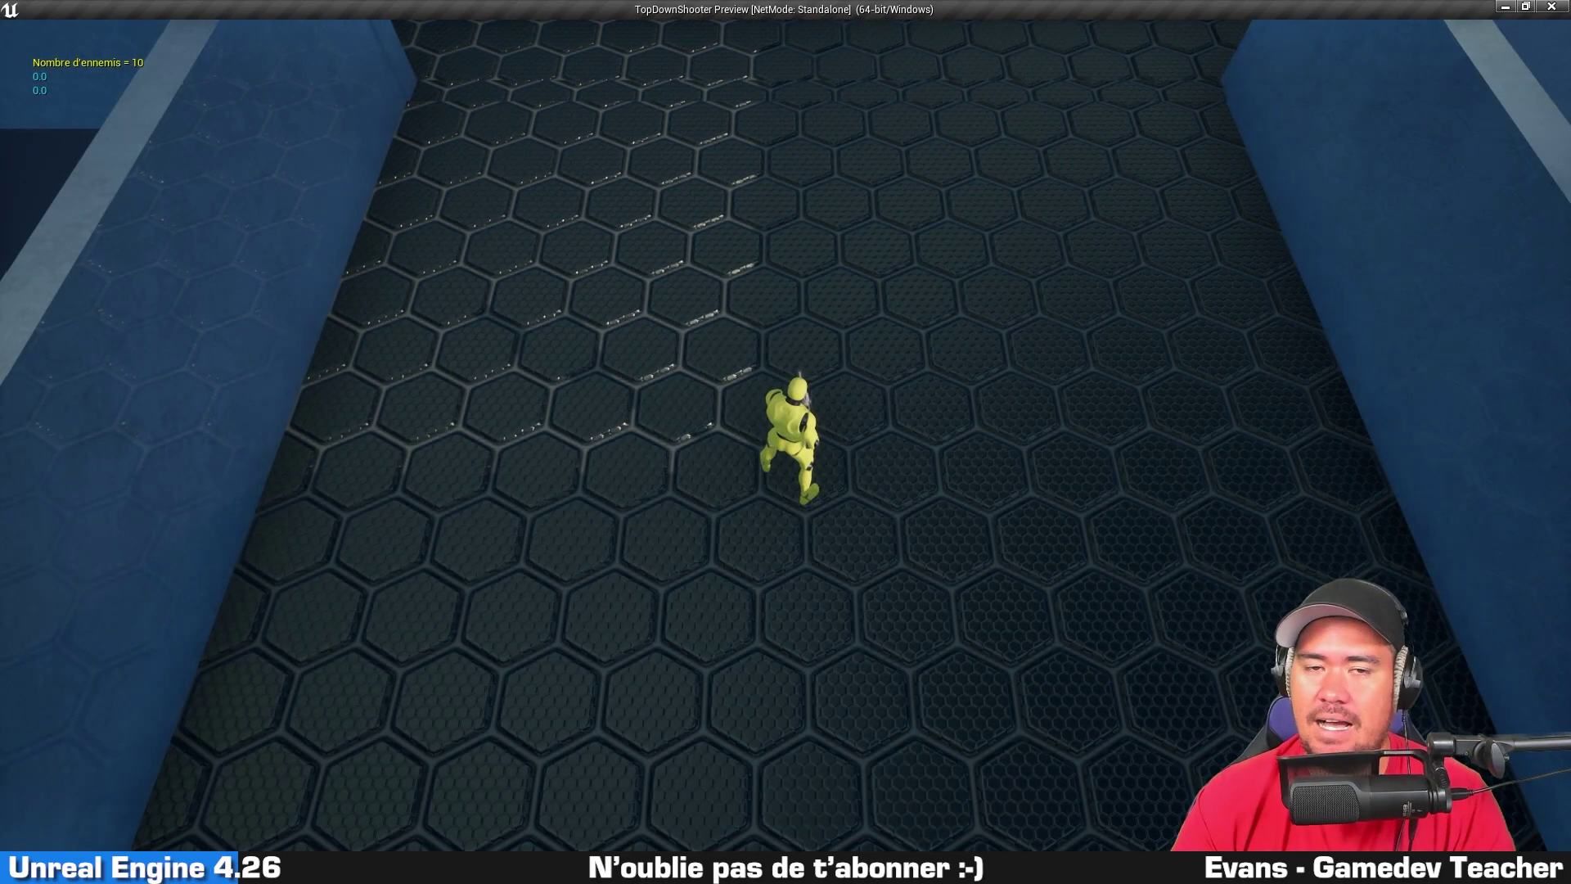
key("d")
key("a")
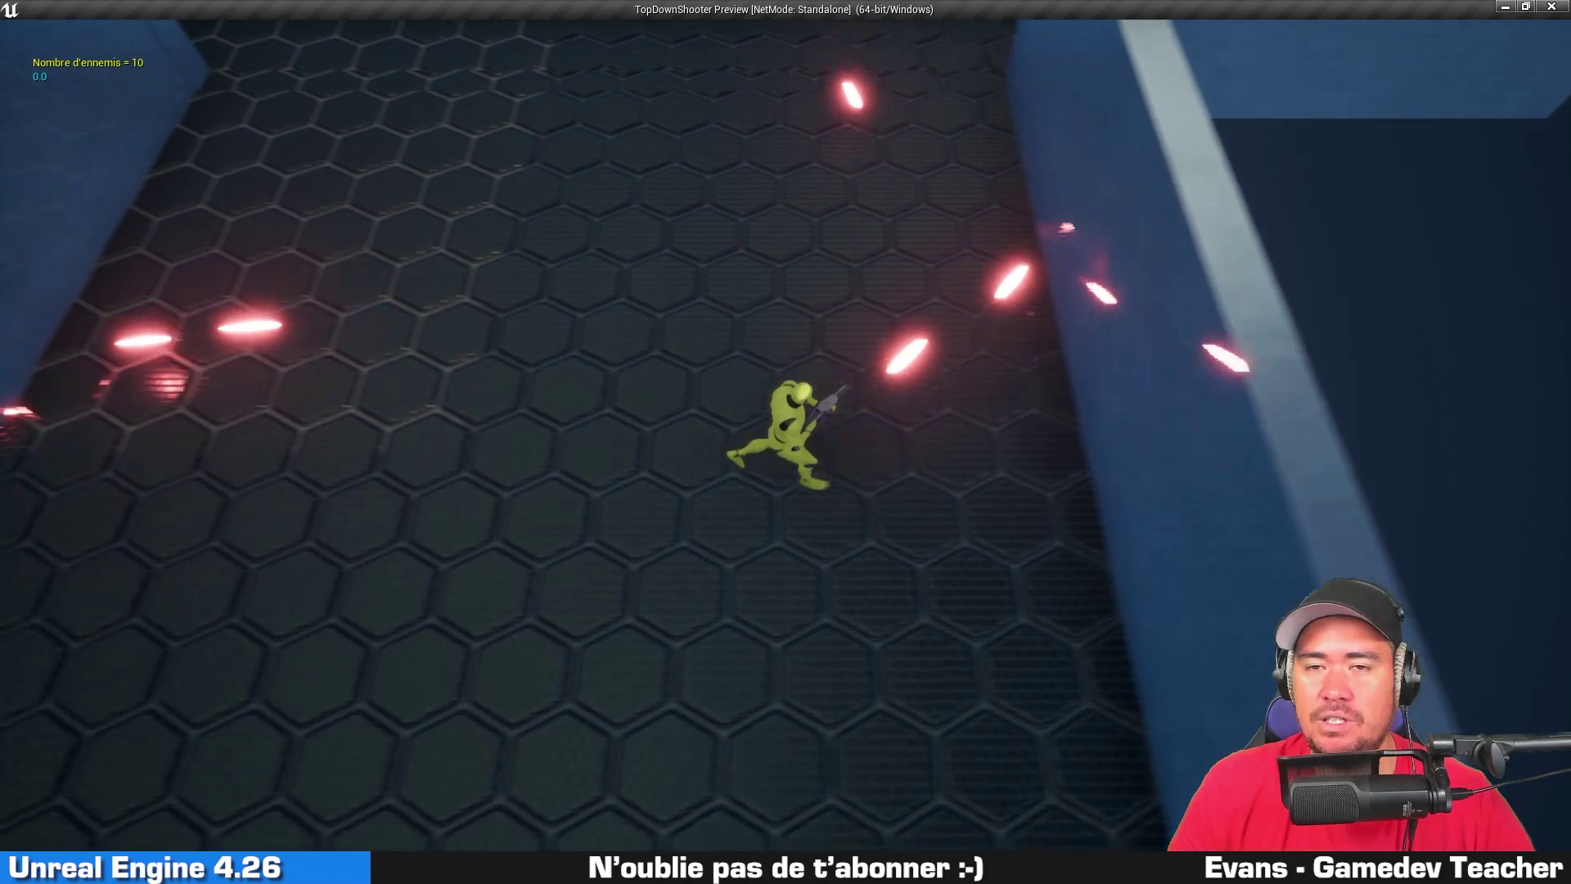
key("a")
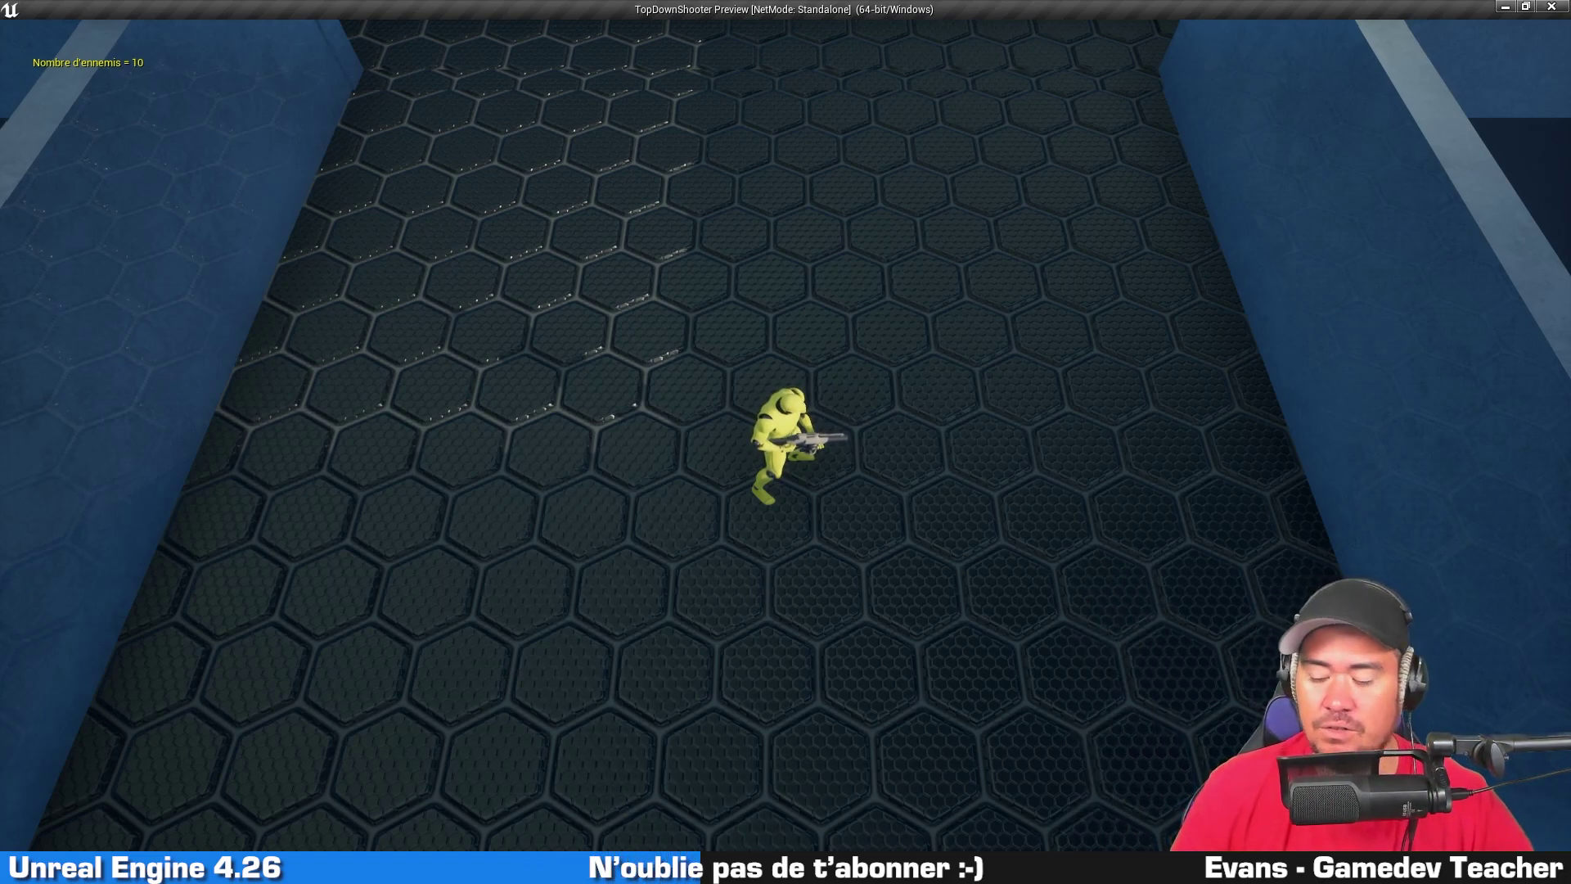
key("w")
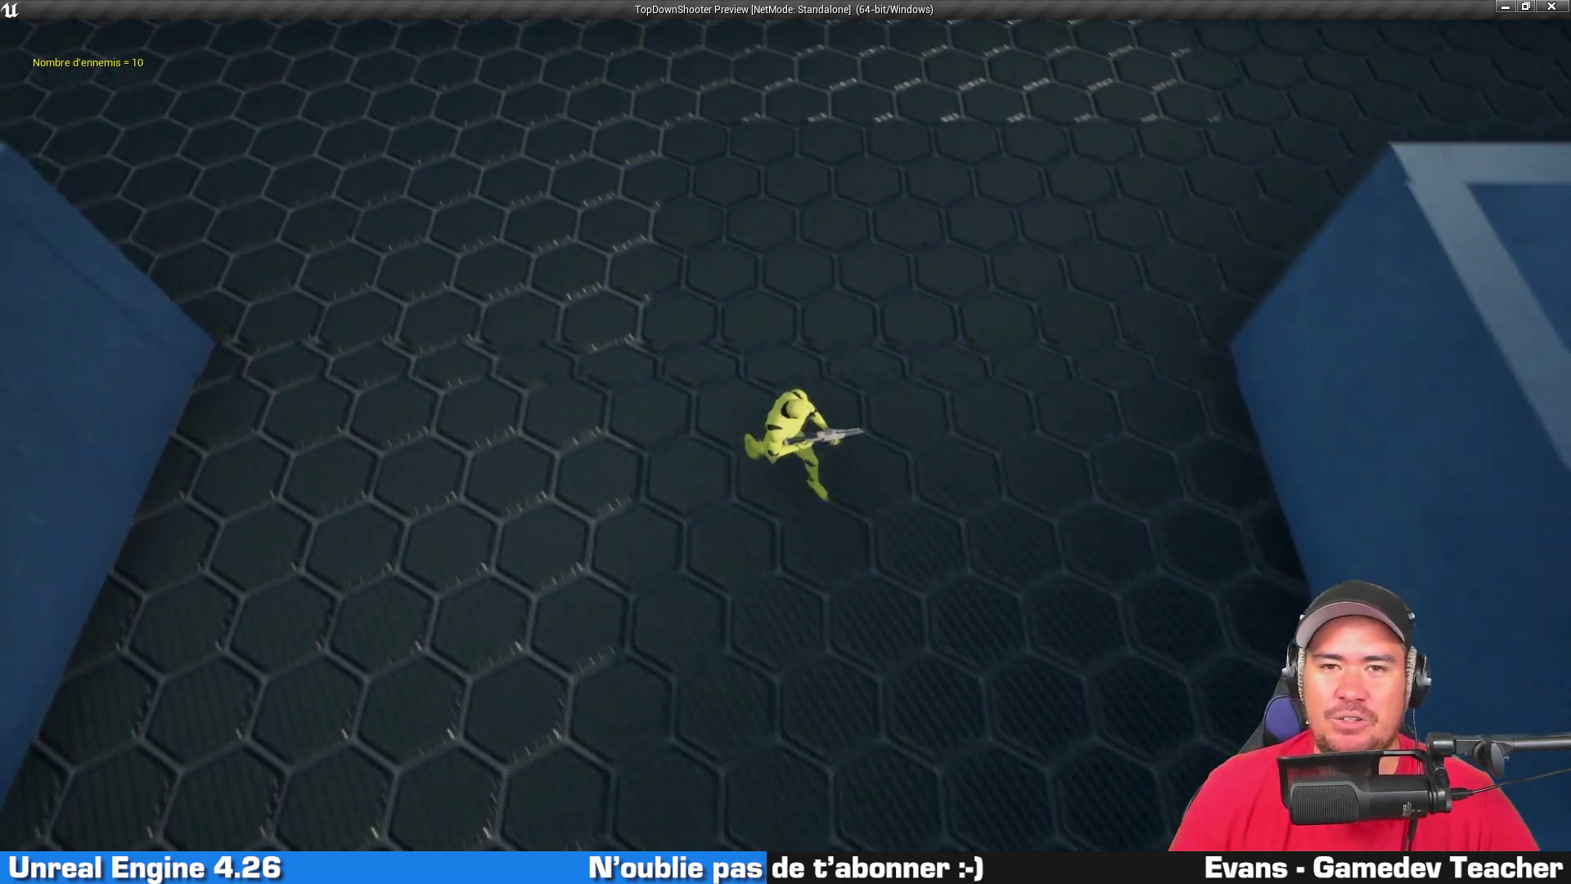
key("w")
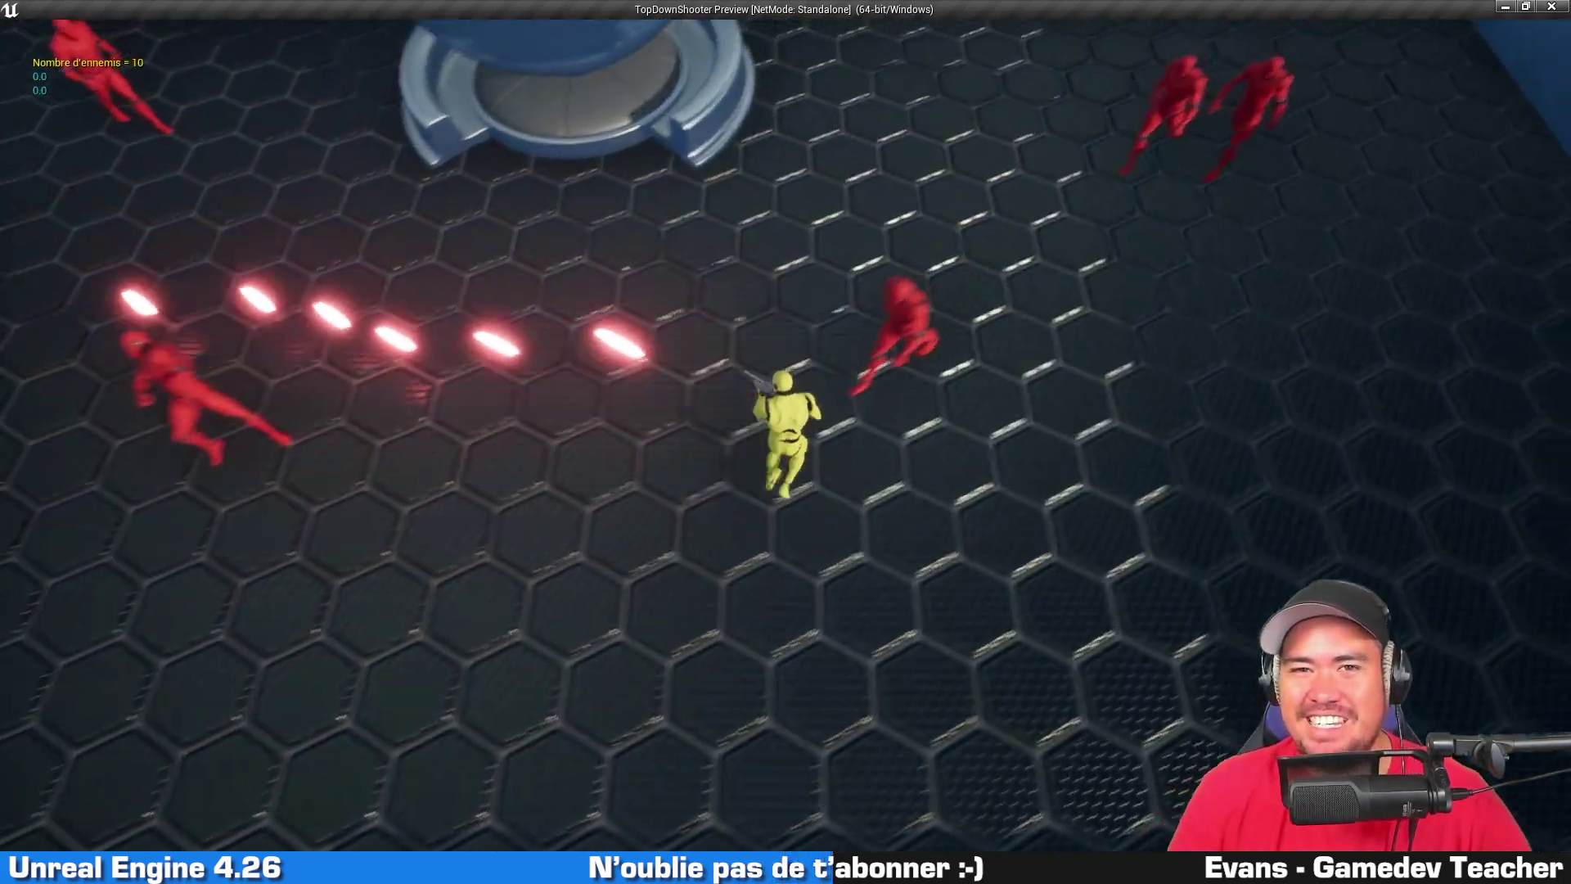
key("d")
key("s")
key("a")
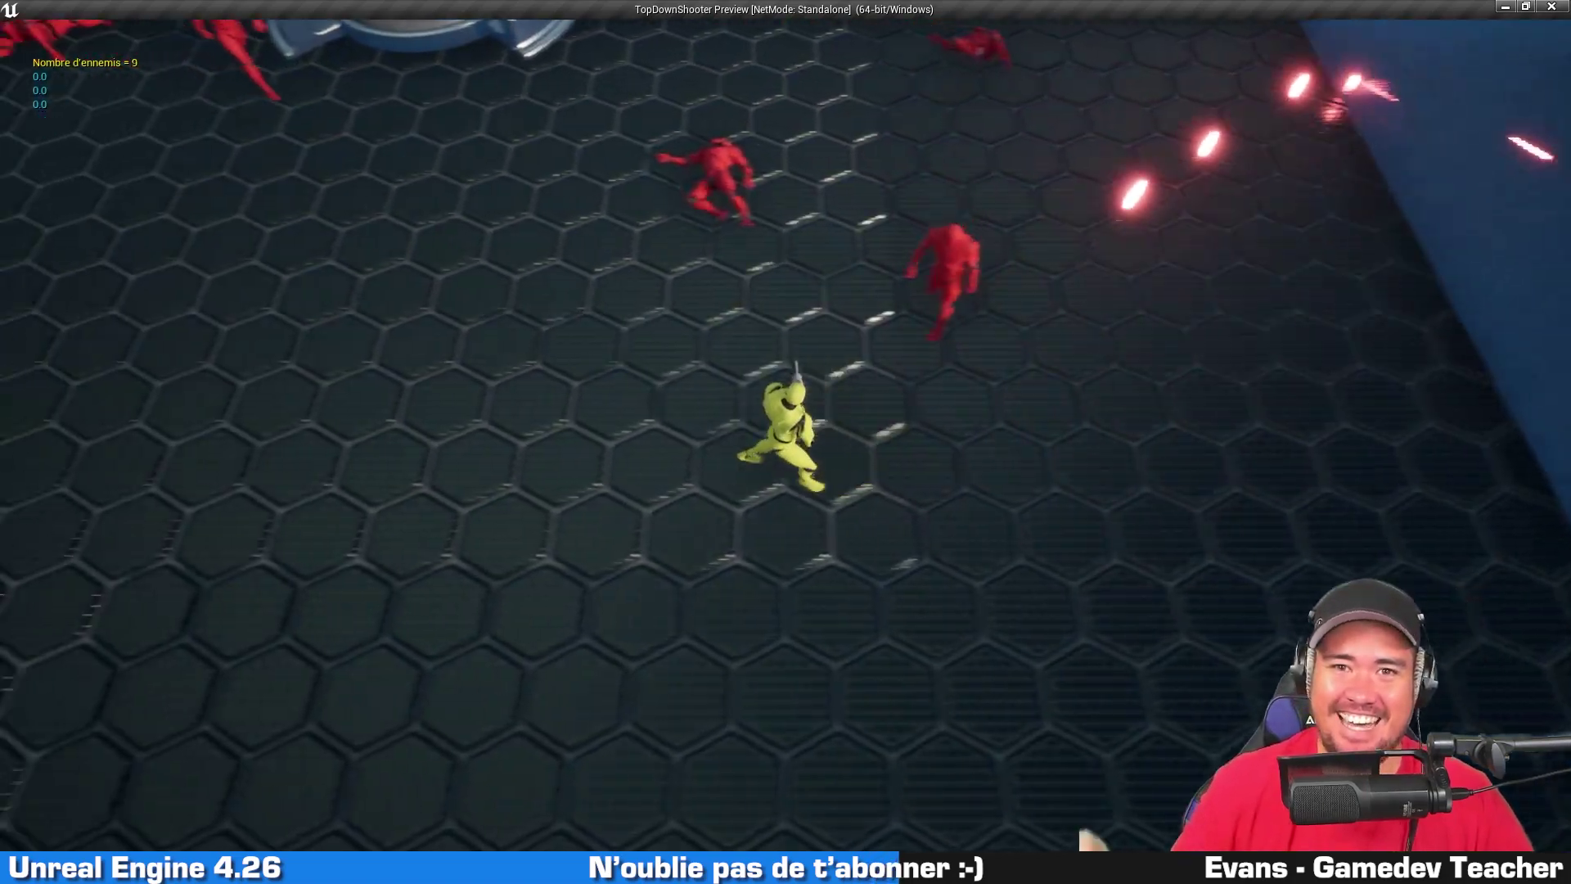